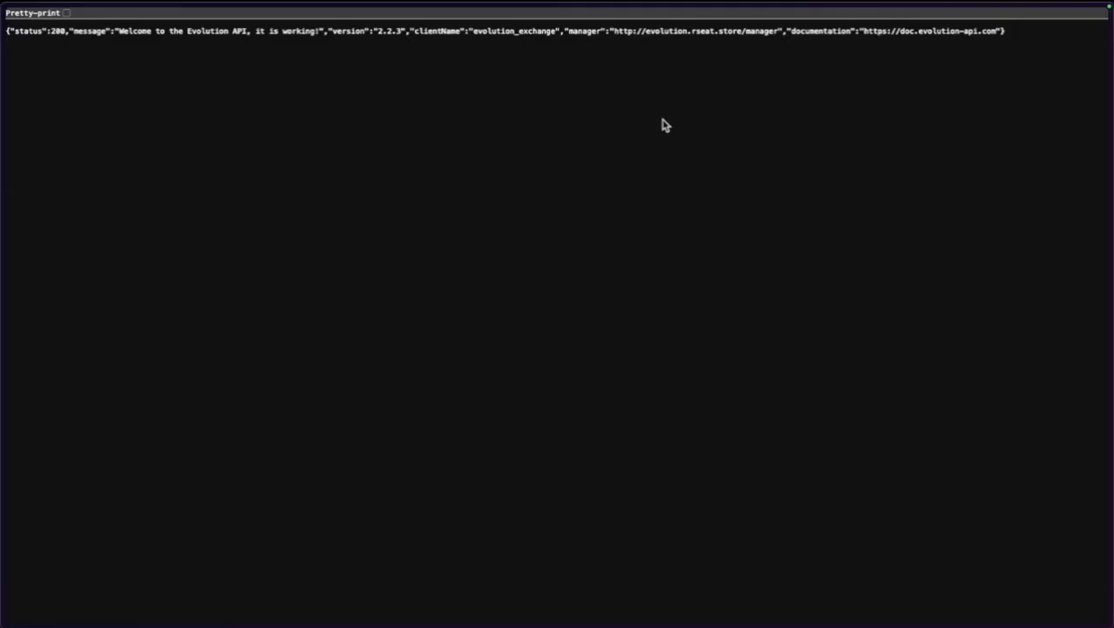
Load the Evolution Manager login at evolution.rseat.store/manager, then return to Coolify's n8n-infra configuration.
key("super+l")
key("Right")
type("manager")
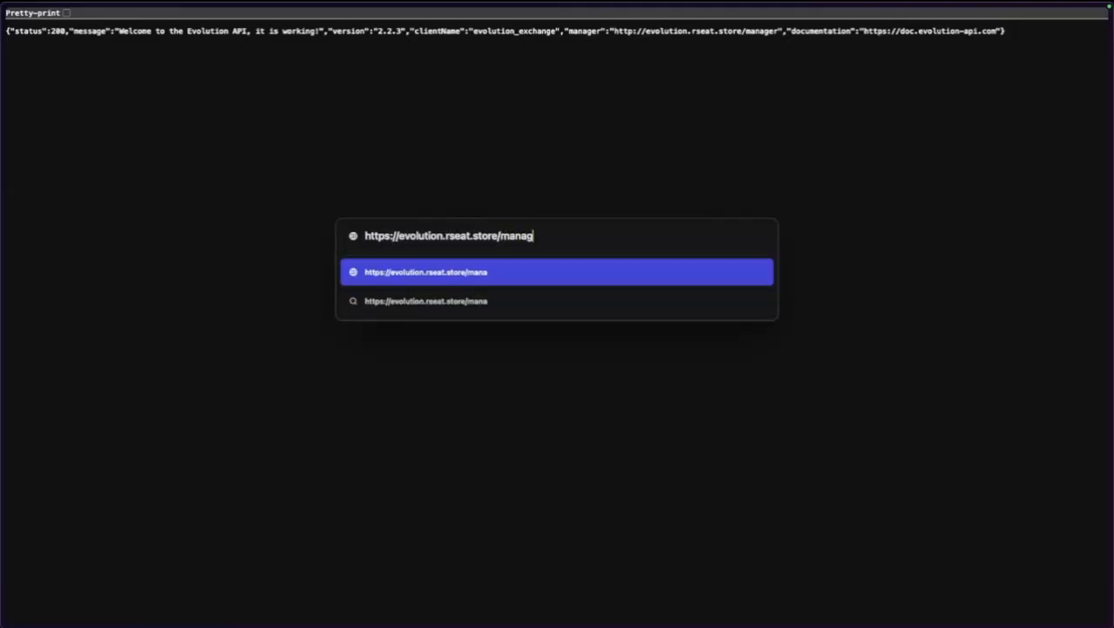
key("Return")
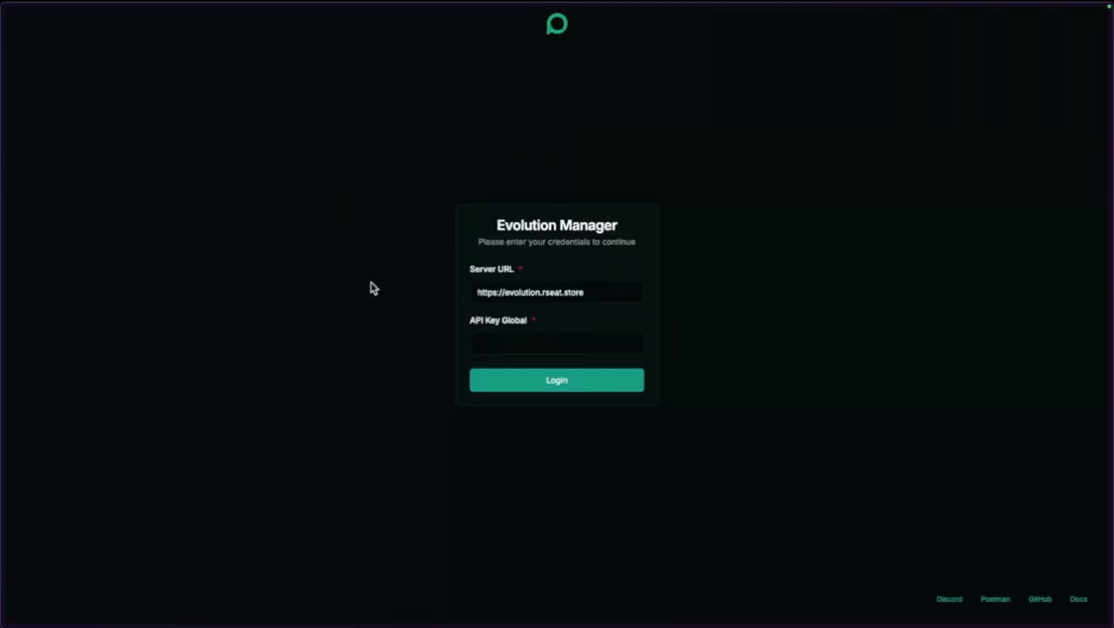
mouse_move(3, 270)
left_click(80, 126)
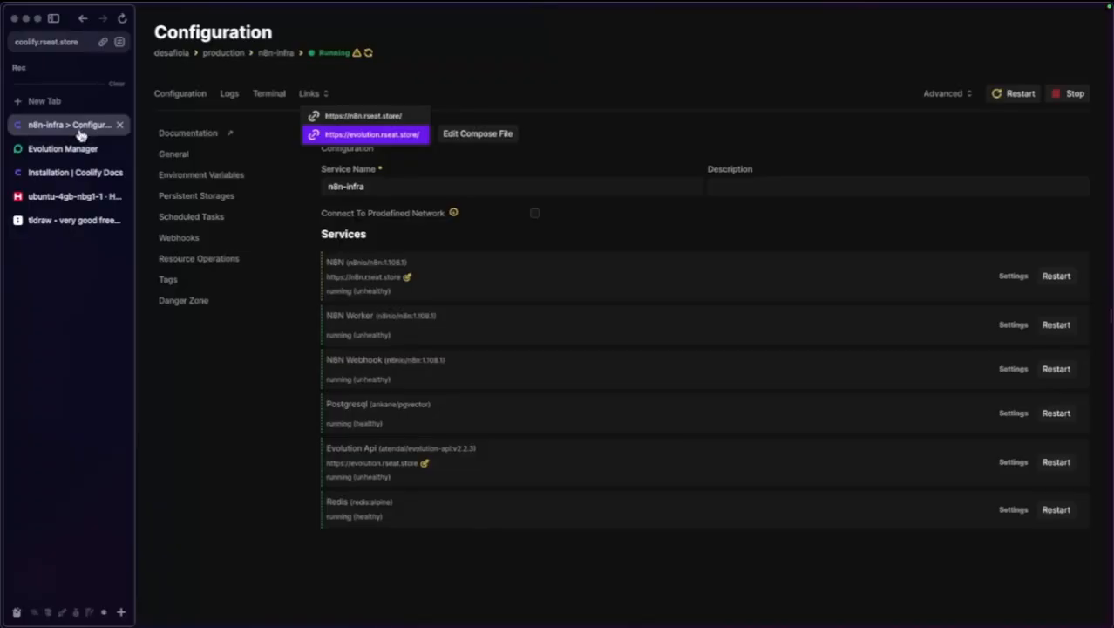
Reveal and copy the SERVICE_PASSWORD_EVOLUTION value from n8n-infra's environment variables, then return to Evolution Manager.
left_click(200, 179)
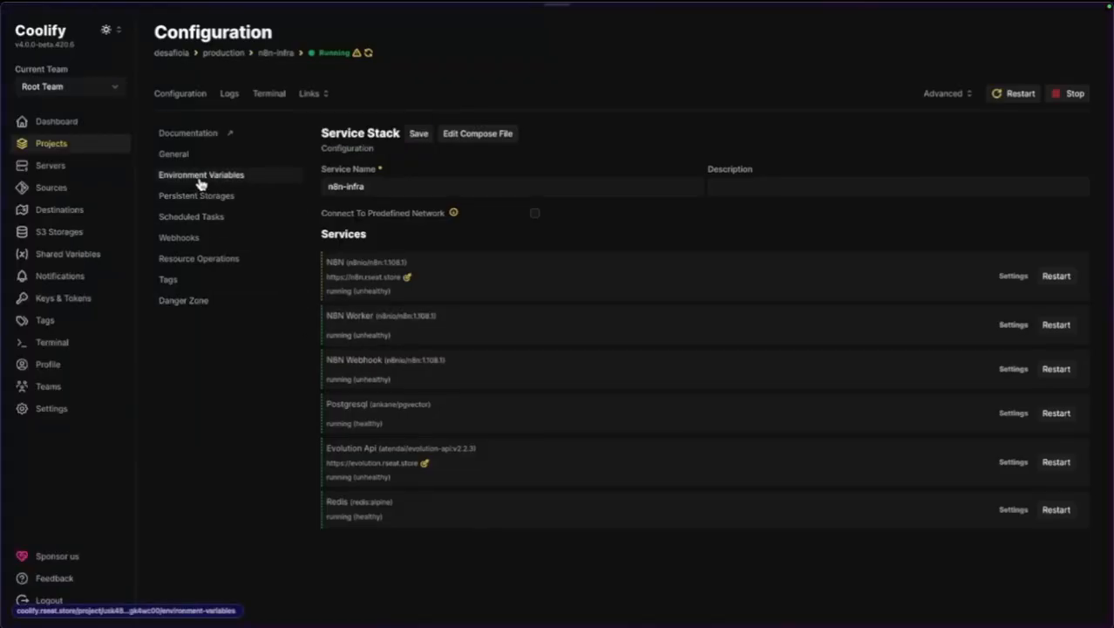
scroll(471, 366, "down", 12)
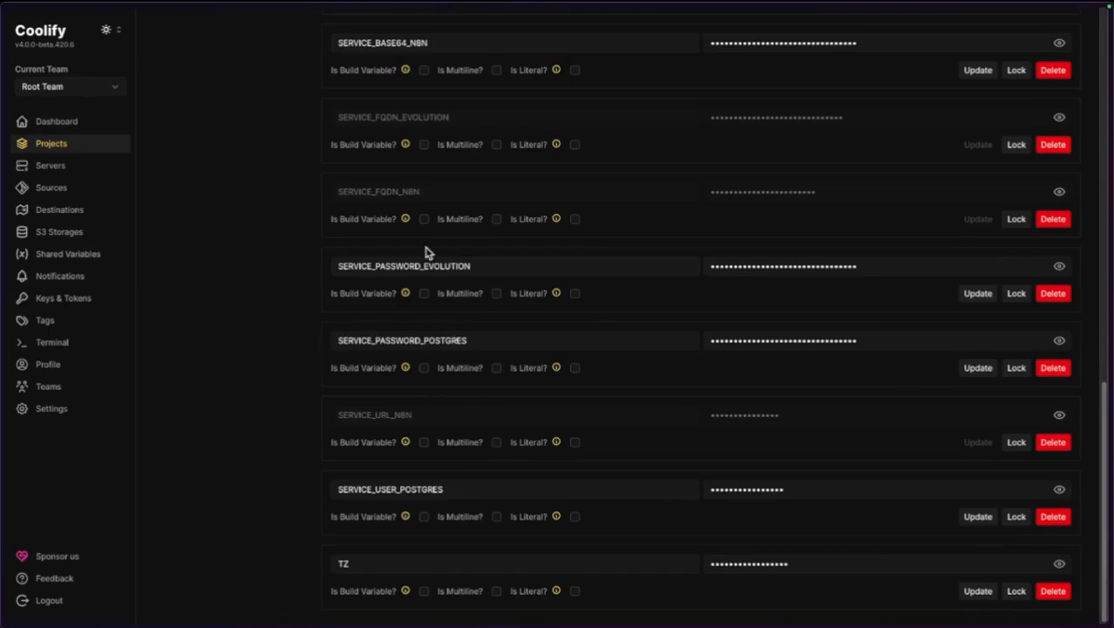
left_click_drag(356, 272, 517, 268)
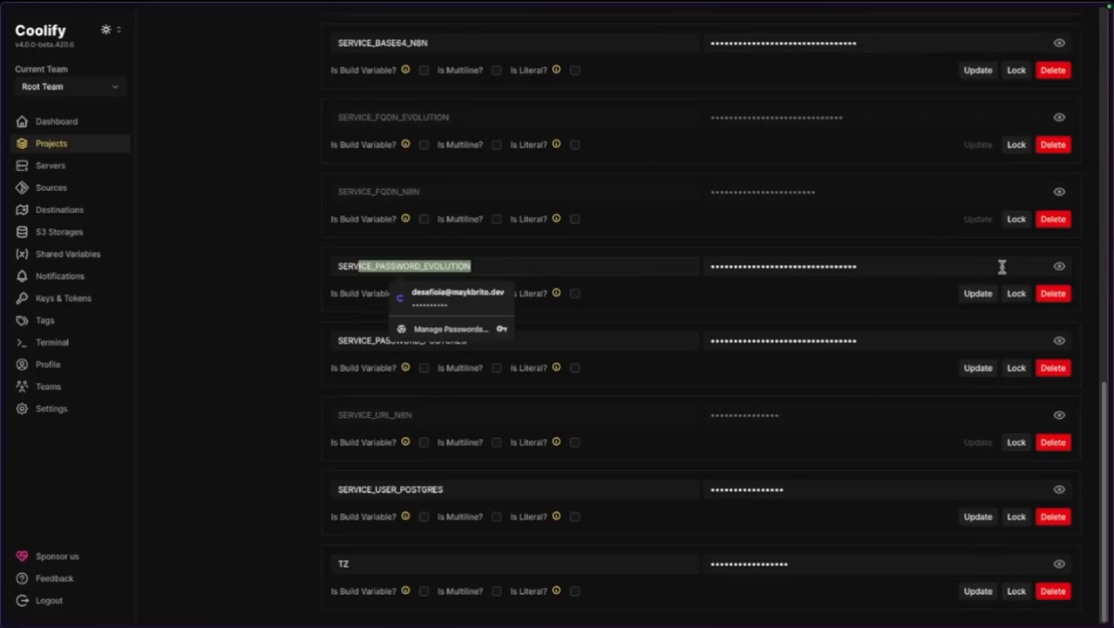
left_click(1059, 269)
double_click(840, 261)
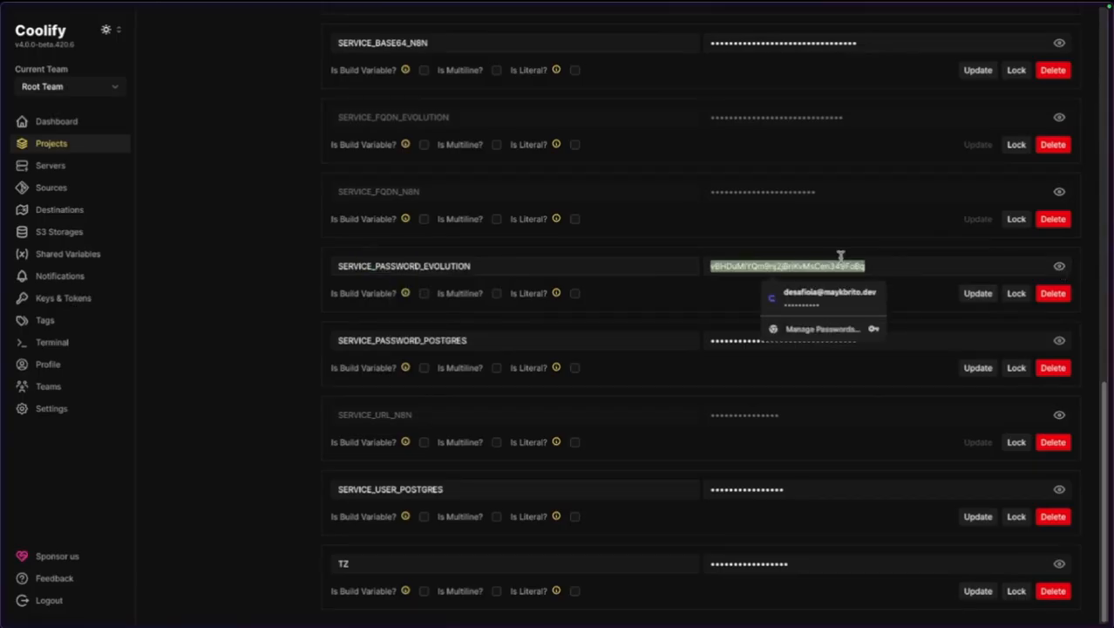
left_click(217, 273)
mouse_move(3, 202)
left_click(26, 148)
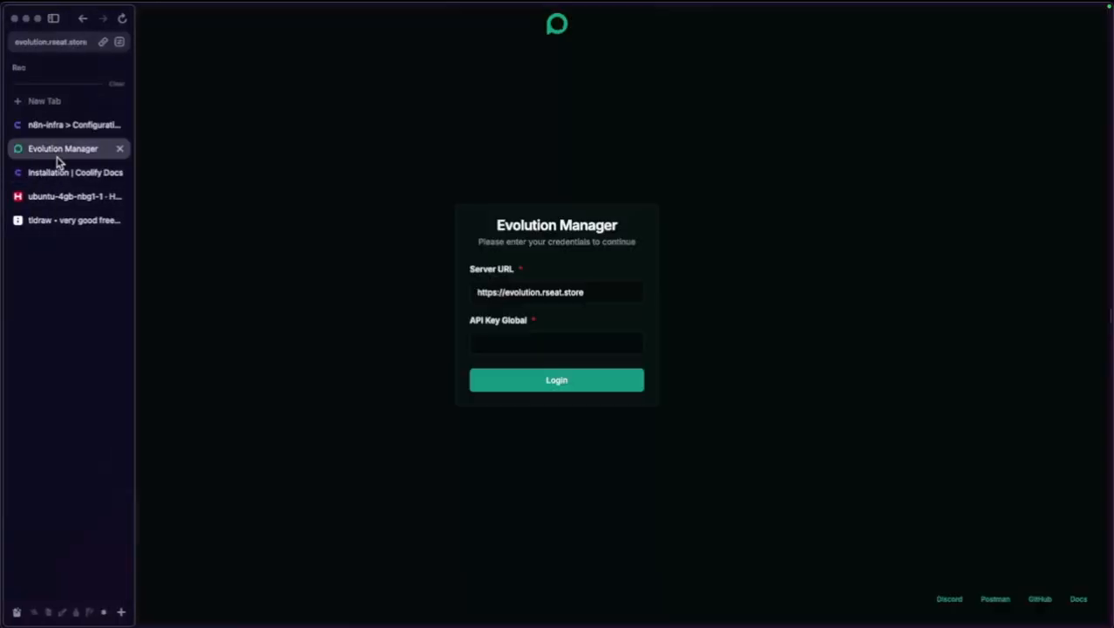
Log into Evolution Manager with the pasted global API key, declining the browser's offer to save it.
left_click(508, 348)
key("ctrl+v")
left_click(500, 388)
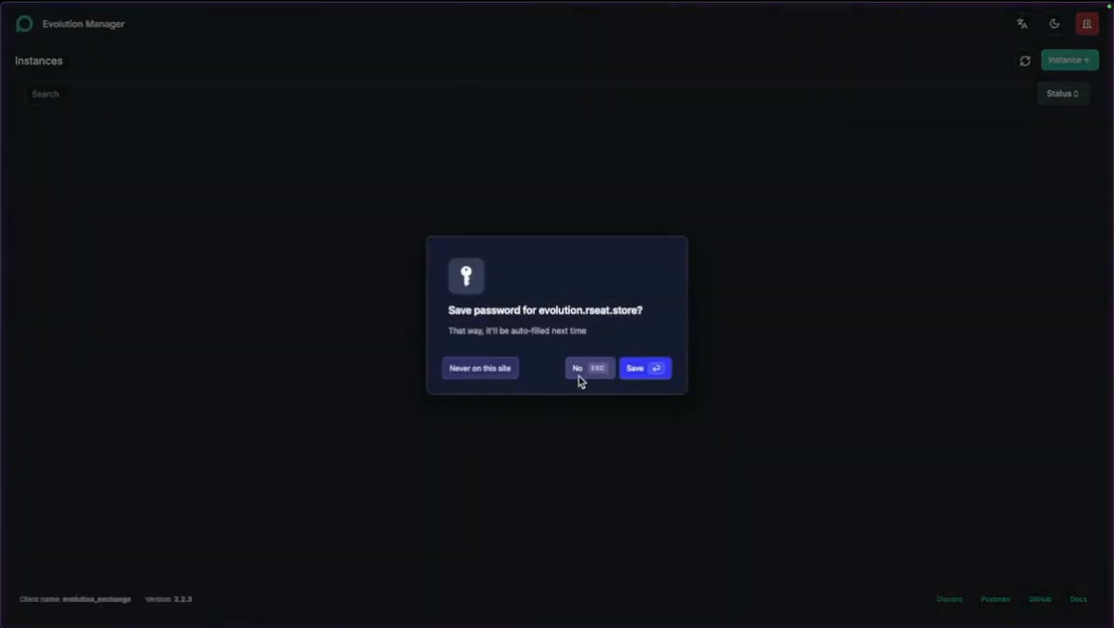
left_click(594, 368)
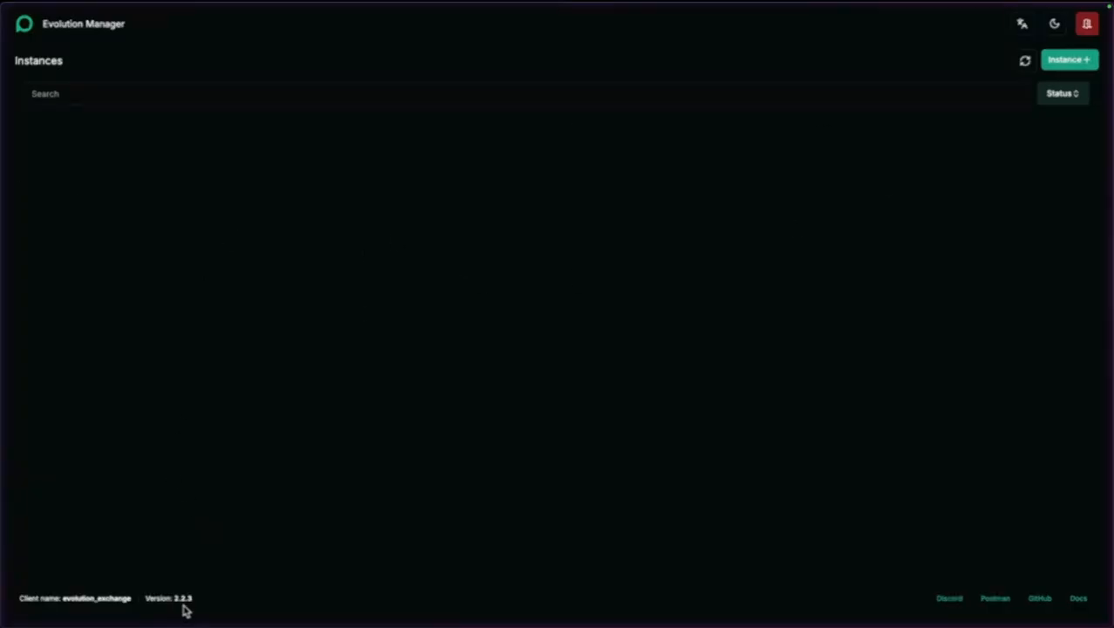
left_click_drag(201, 606, 137, 597)
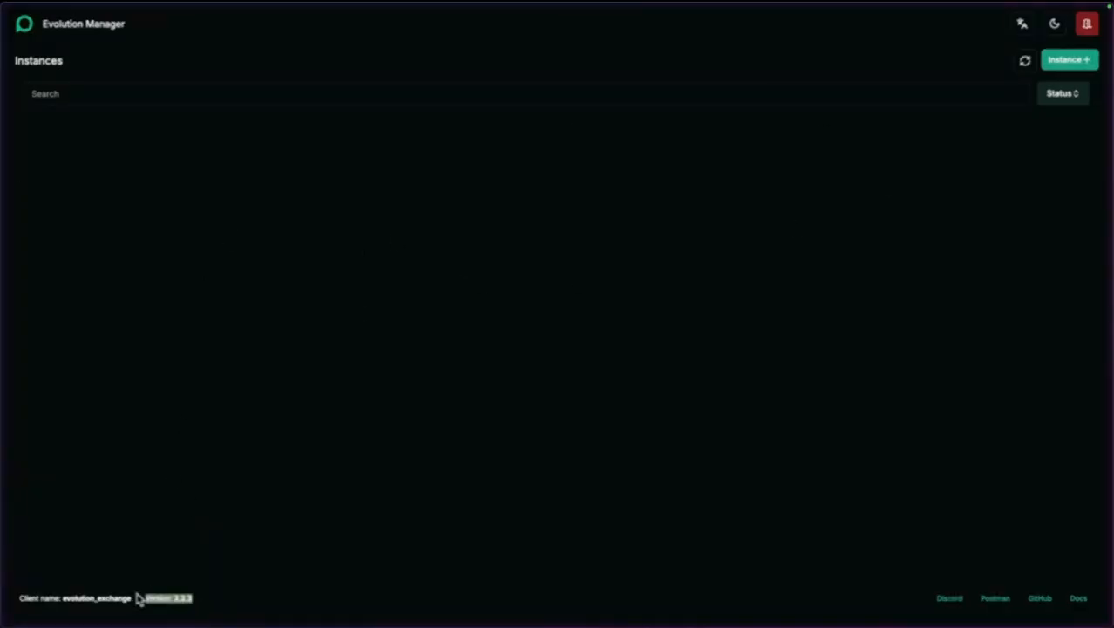
left_click(269, 560)
Create a named WhatsApp instance on the Baileys channel and open its dashboard.
left_click(1054, 63)
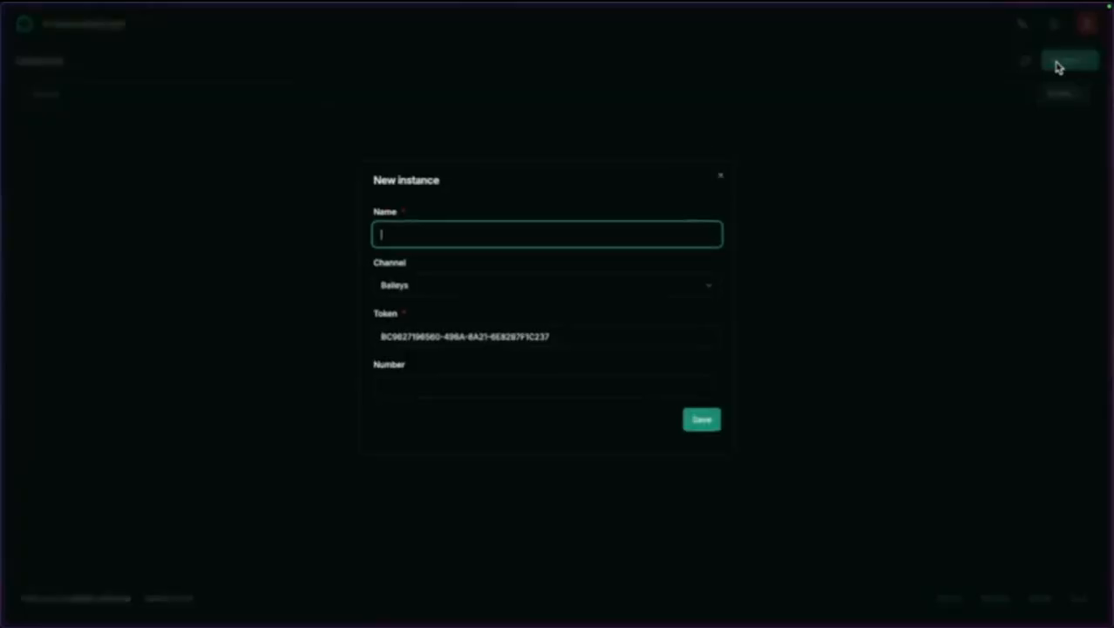
type("maykbrito-wa")
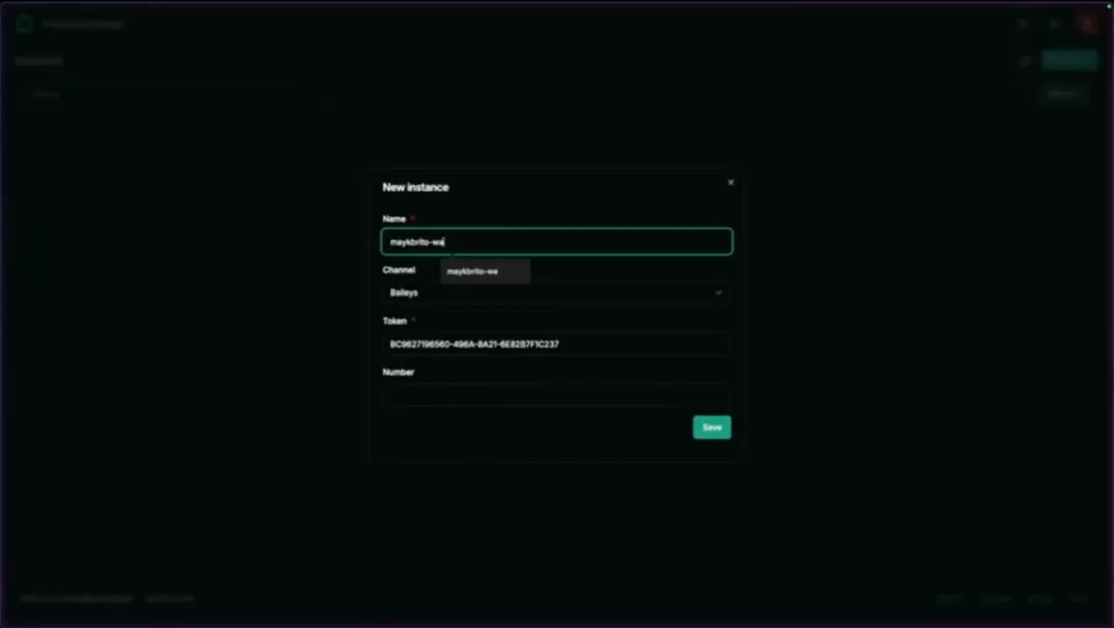
left_click(499, 195)
left_click(452, 300)
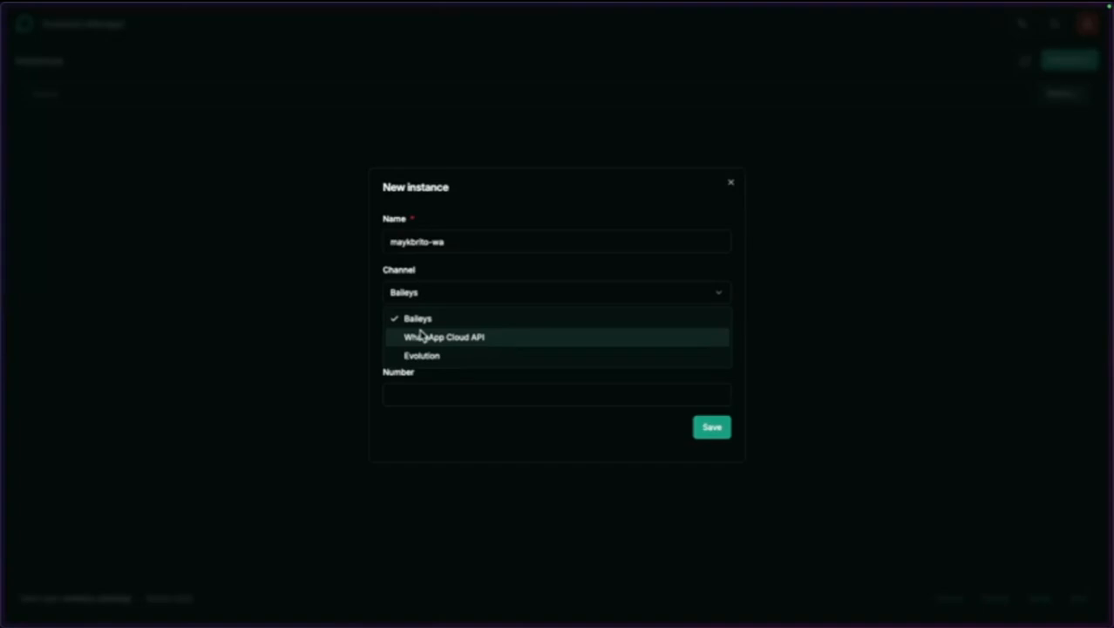
left_click(464, 322)
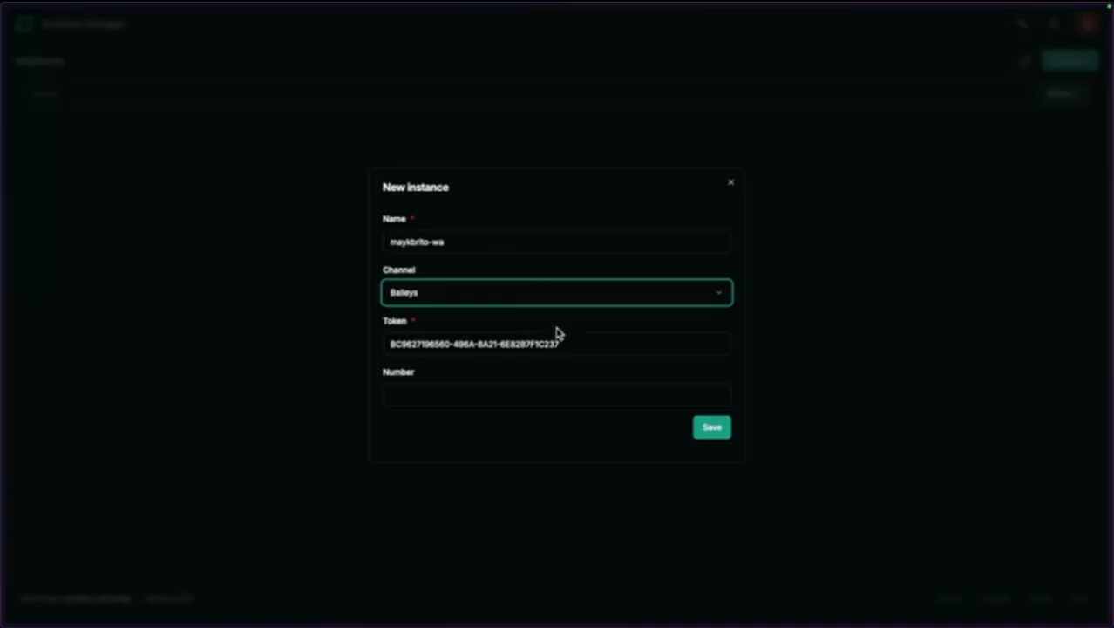
left_click(478, 291)
left_click(478, 291)
left_click(711, 427)
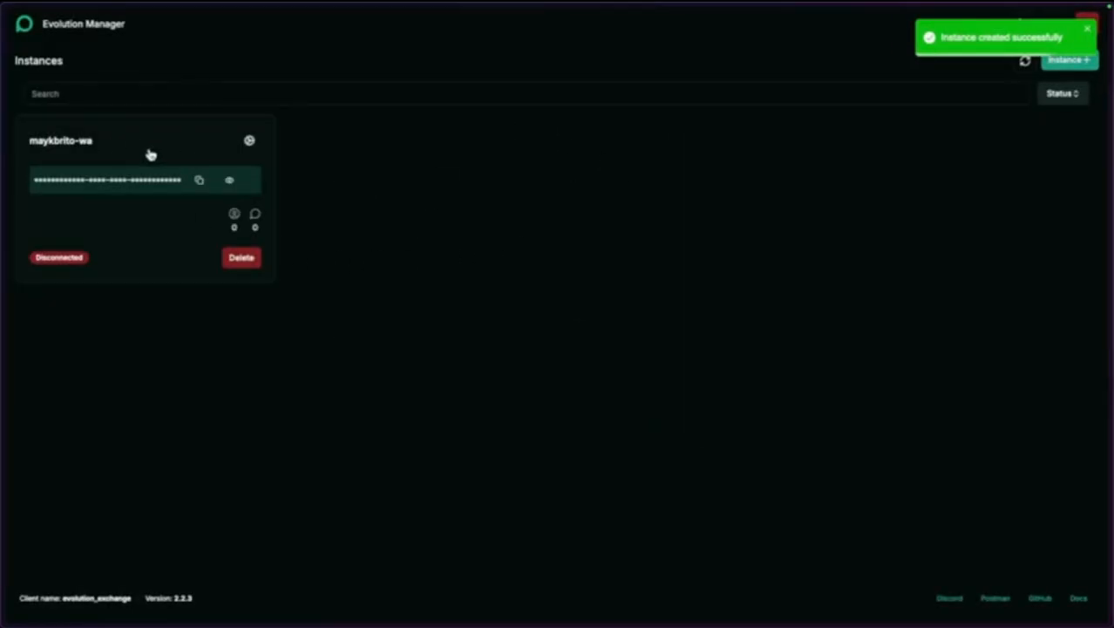
left_click(179, 146)
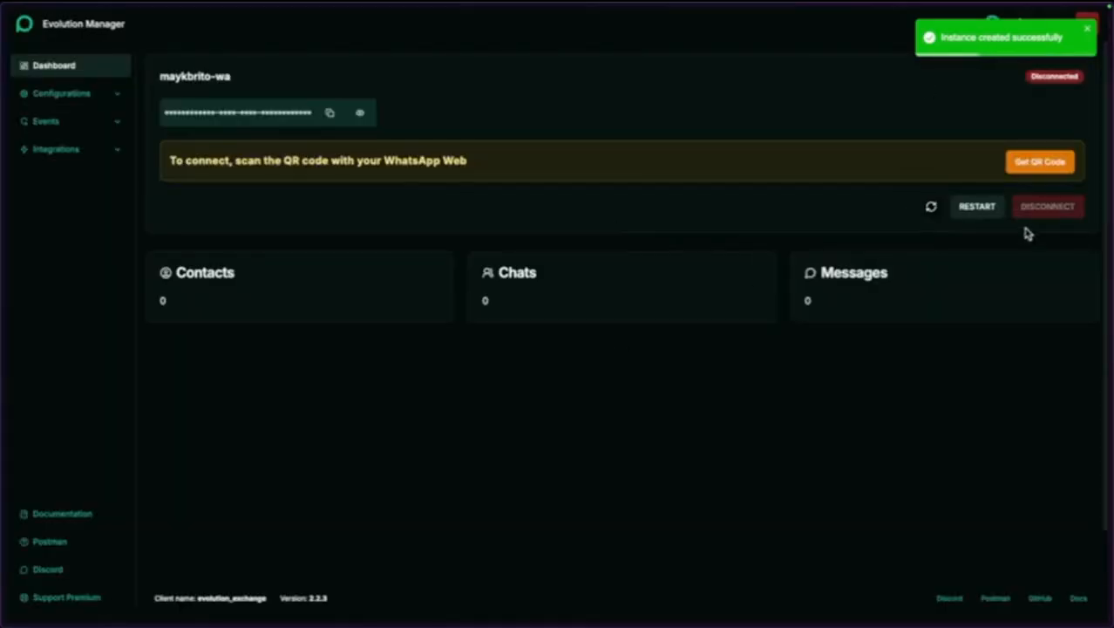
key("super+t")
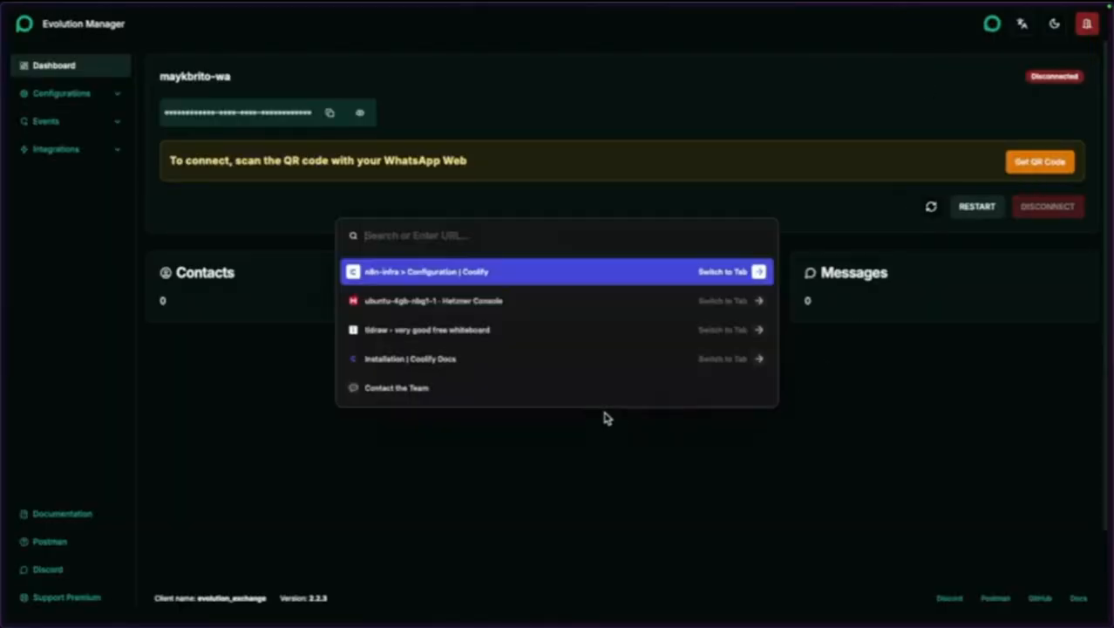
Open WhatsApp Web and select its version 2.3000.1026266956 under Settings > Help, then return to Evolution Manager.
type("web.whatsapp.com")
key("Return")
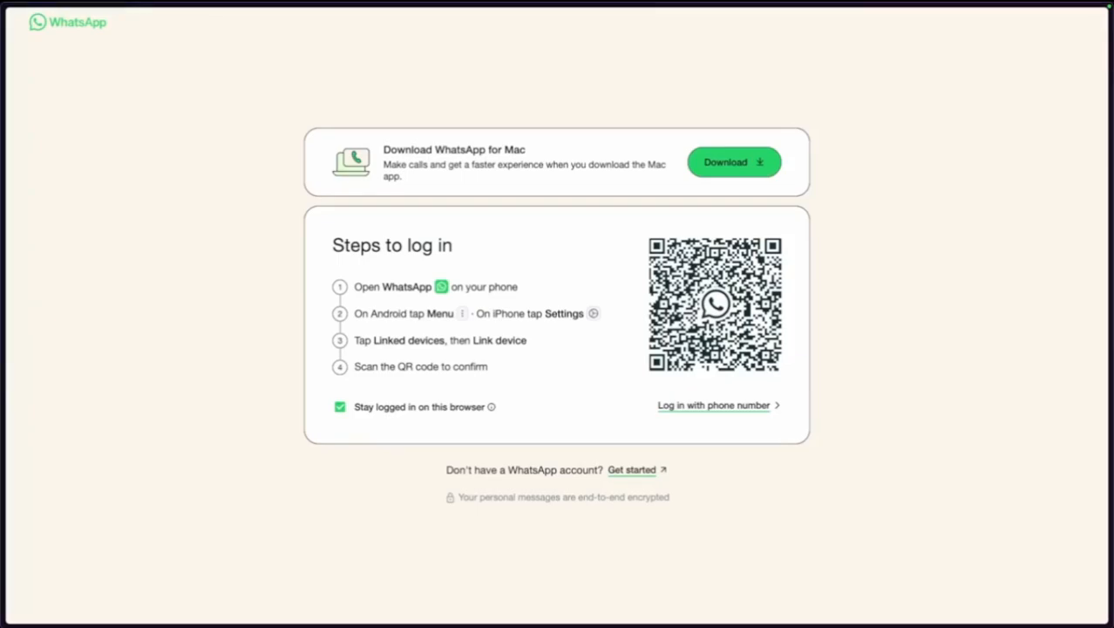
right_click(604, 418)
left_click(407, 354)
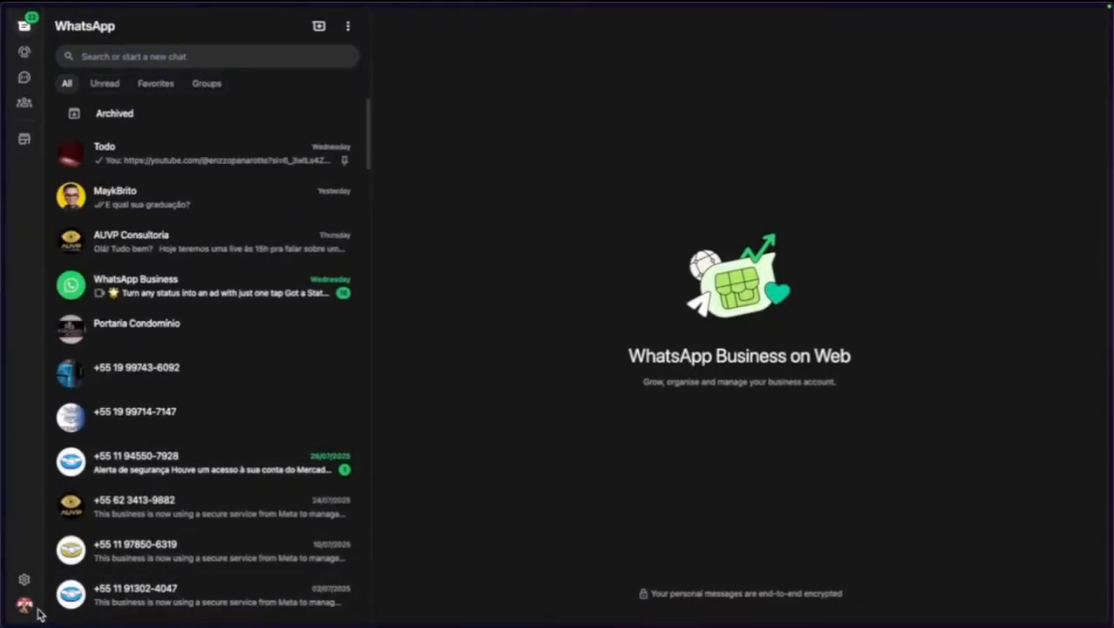
left_click(25, 579)
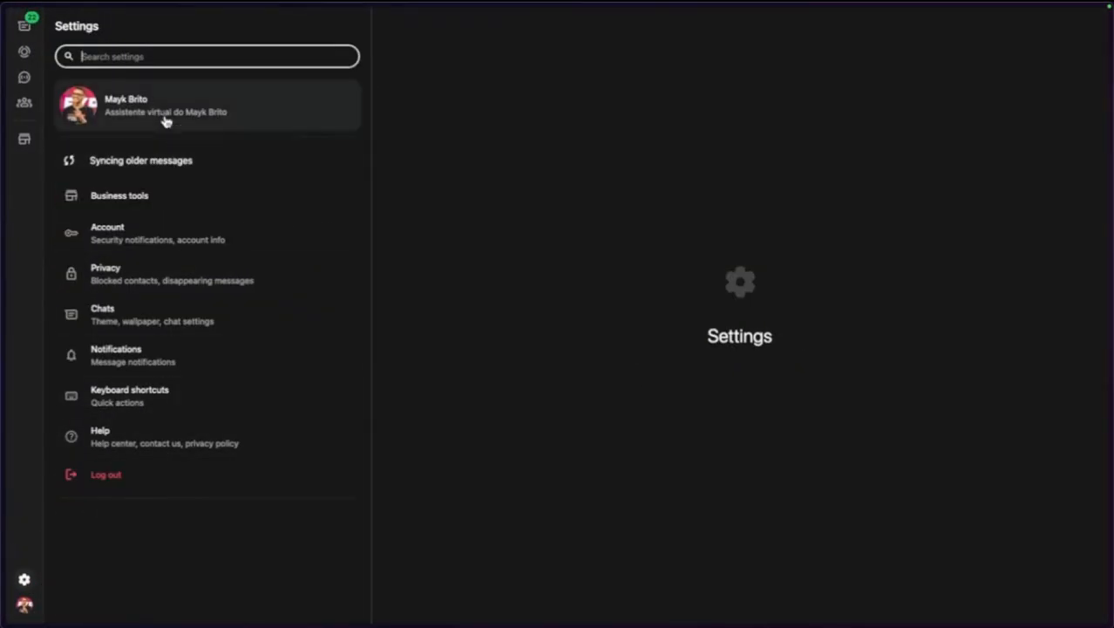
left_click(116, 446)
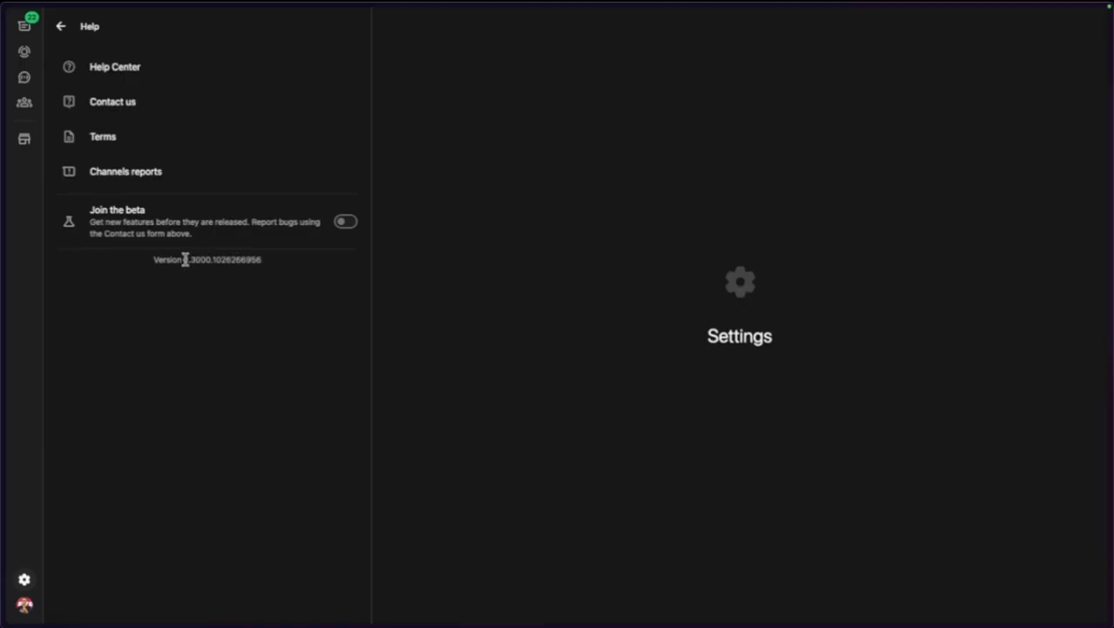
left_click_drag(184, 259, 272, 261)
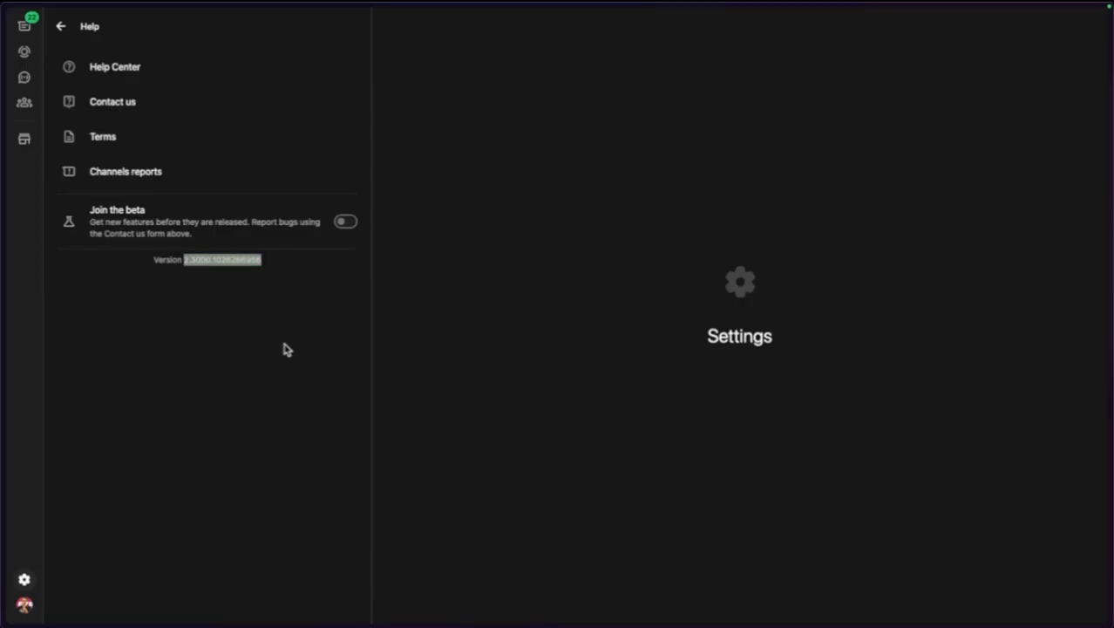
key("ctrl+Tab")
Edit and update Coolify's CONFIG_SESSION_PHONE_VERSION value with the WhatsApp Web version.
mouse_move(3, 282)
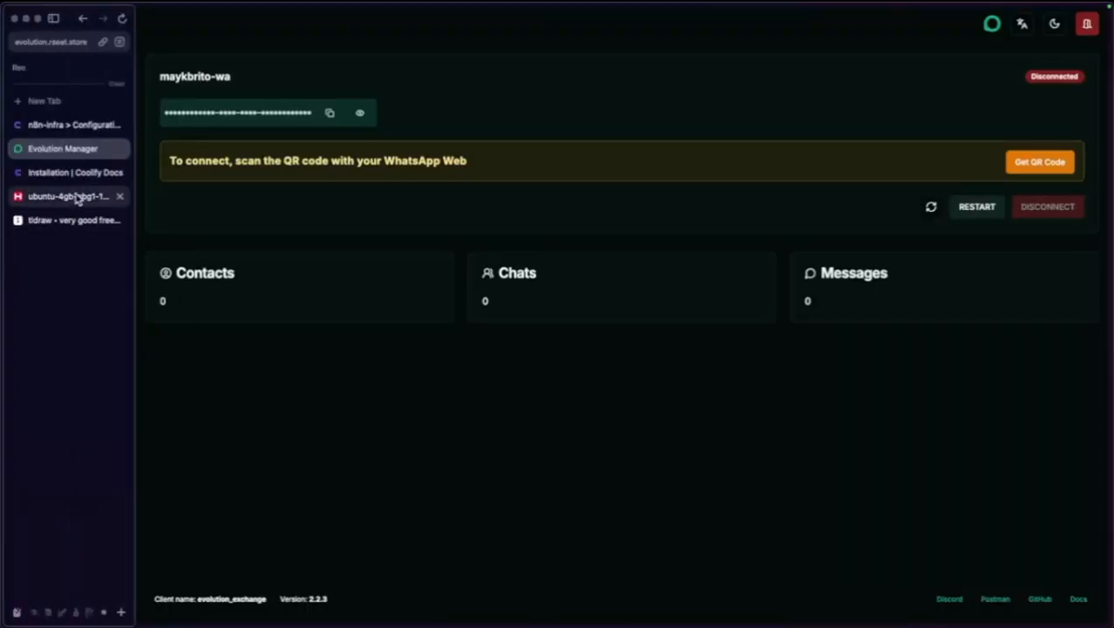
left_click(75, 123)
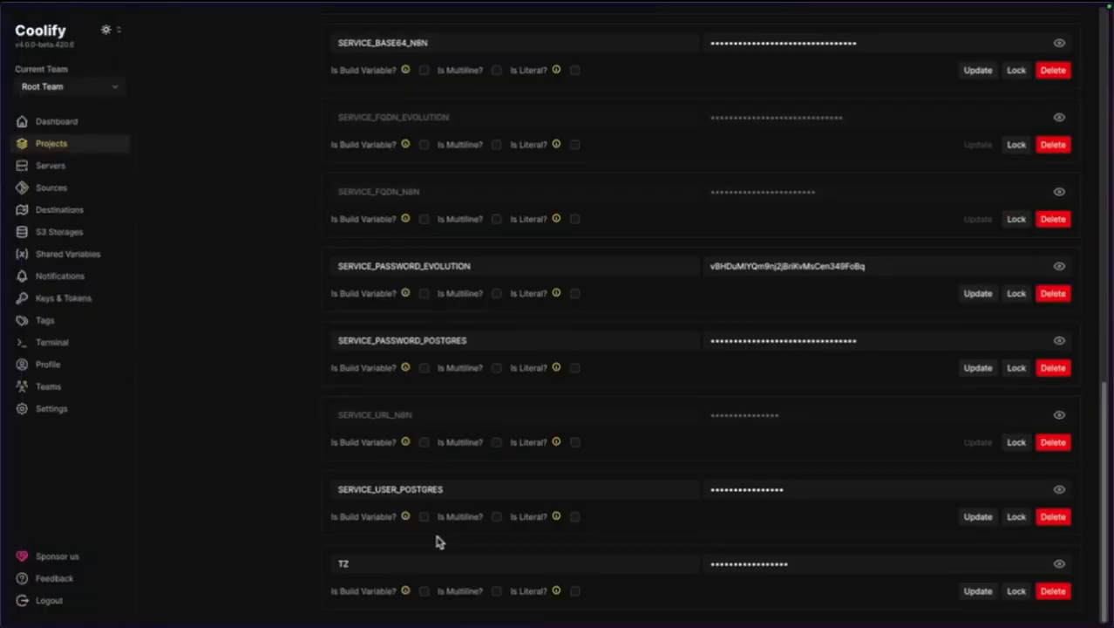
scroll(495, 302, "up", 11)
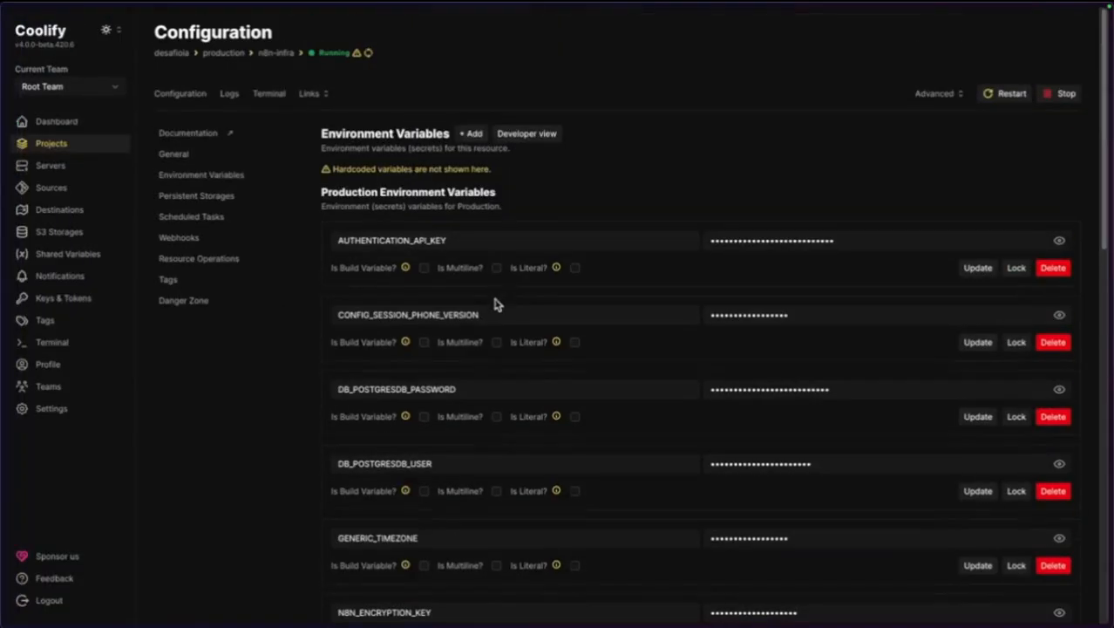
left_click(1058, 315)
left_click(900, 316)
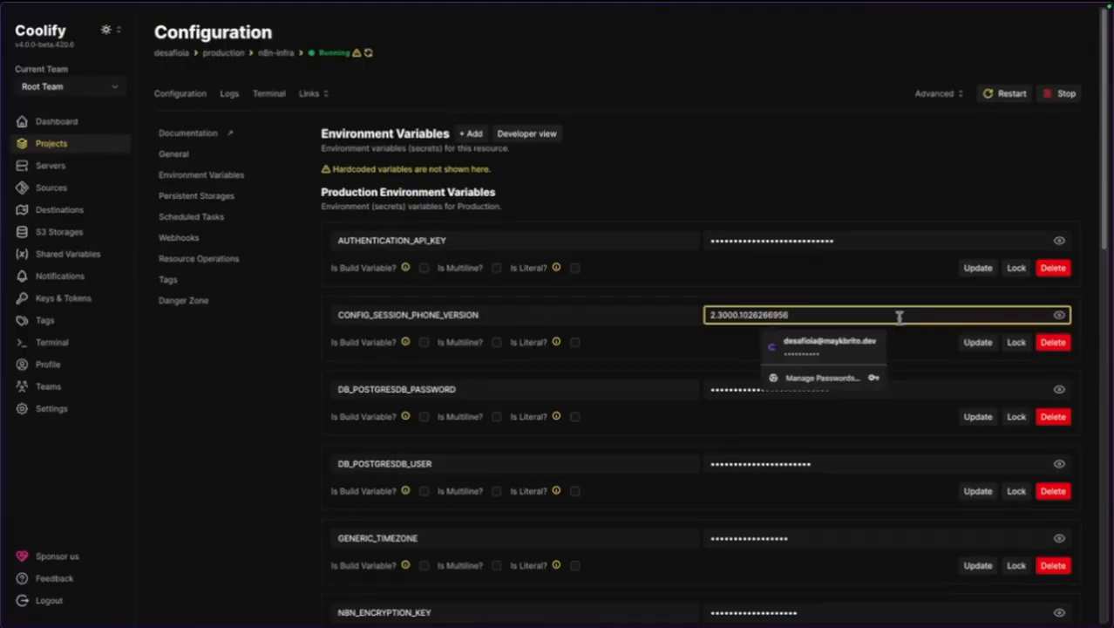
left_click(300, 358)
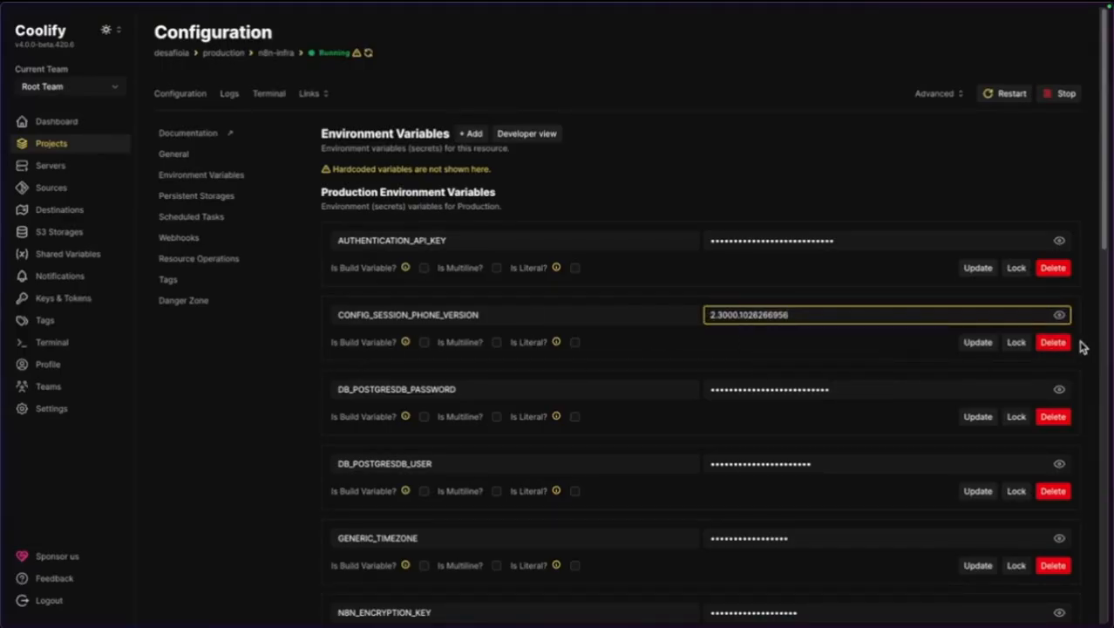
left_click(976, 342)
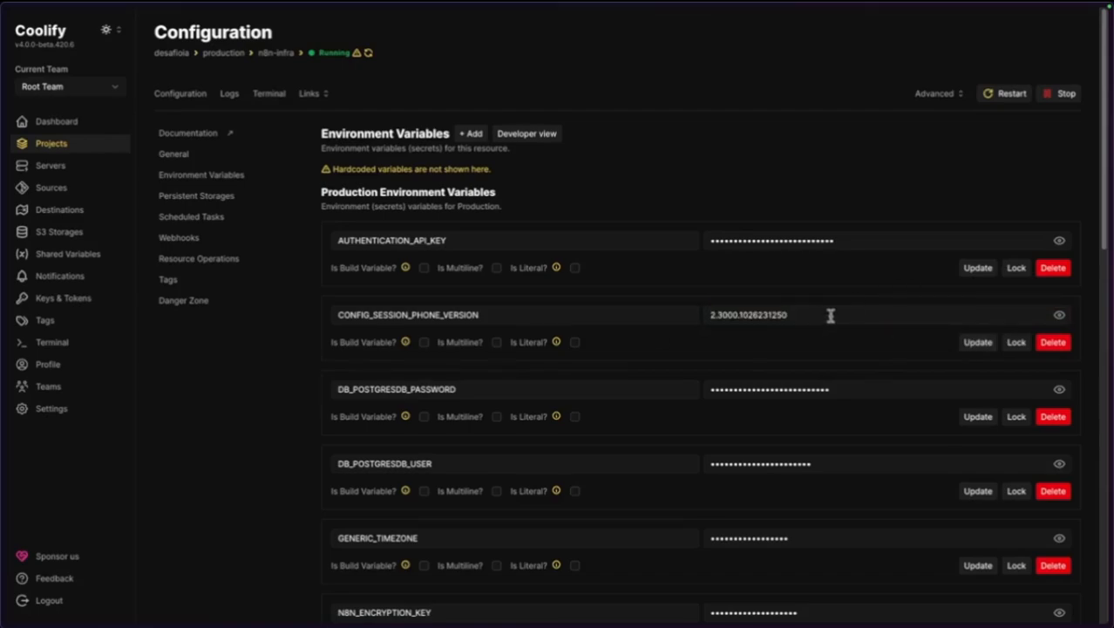
left_click_drag(839, 310, 703, 316)
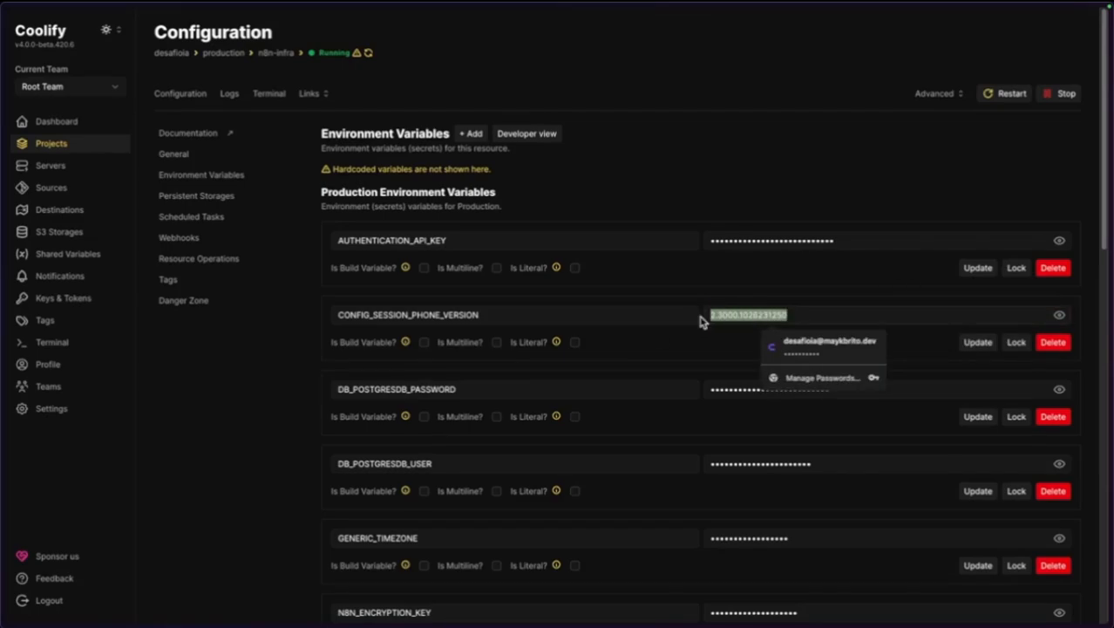
left_click(268, 407)
scroll(270, 410, "down", 5)
scroll(270, 410, "down", 4)
scroll(268, 408, "up", 9)
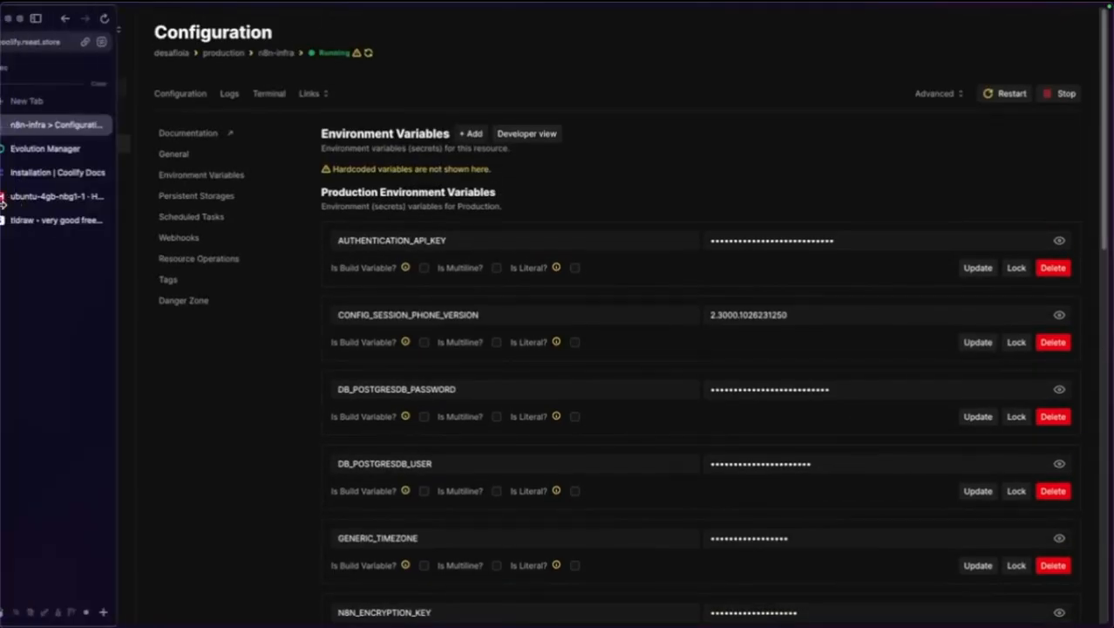
mouse_move(4, 190)
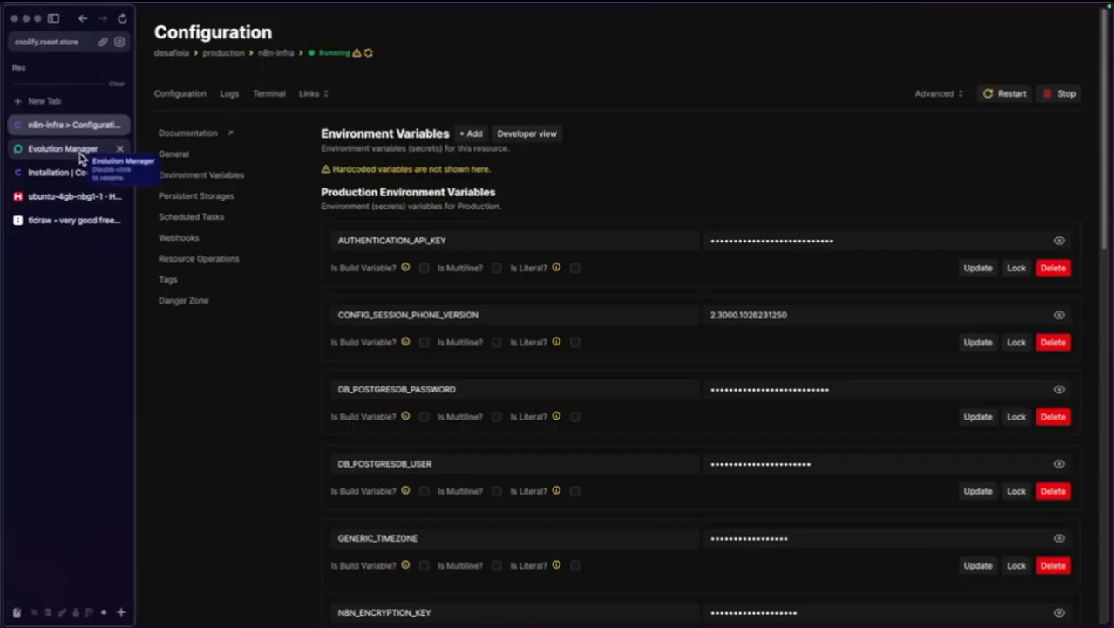
Connect the Evolution Manager instance to WhatsApp by scanning its QR code.
left_click(81, 157)
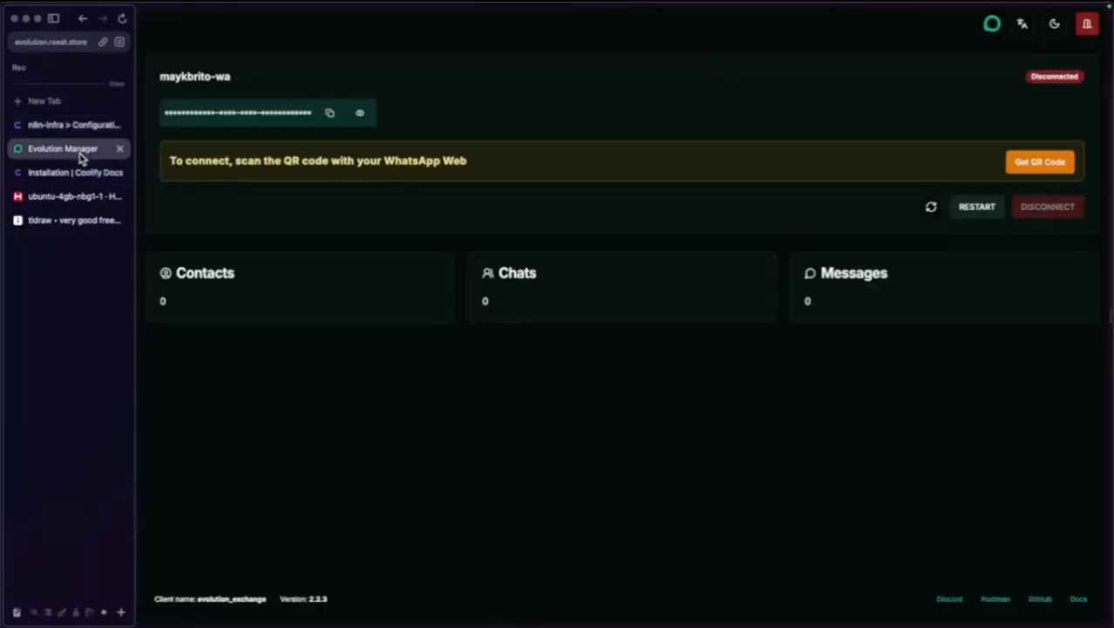
left_click(1035, 169)
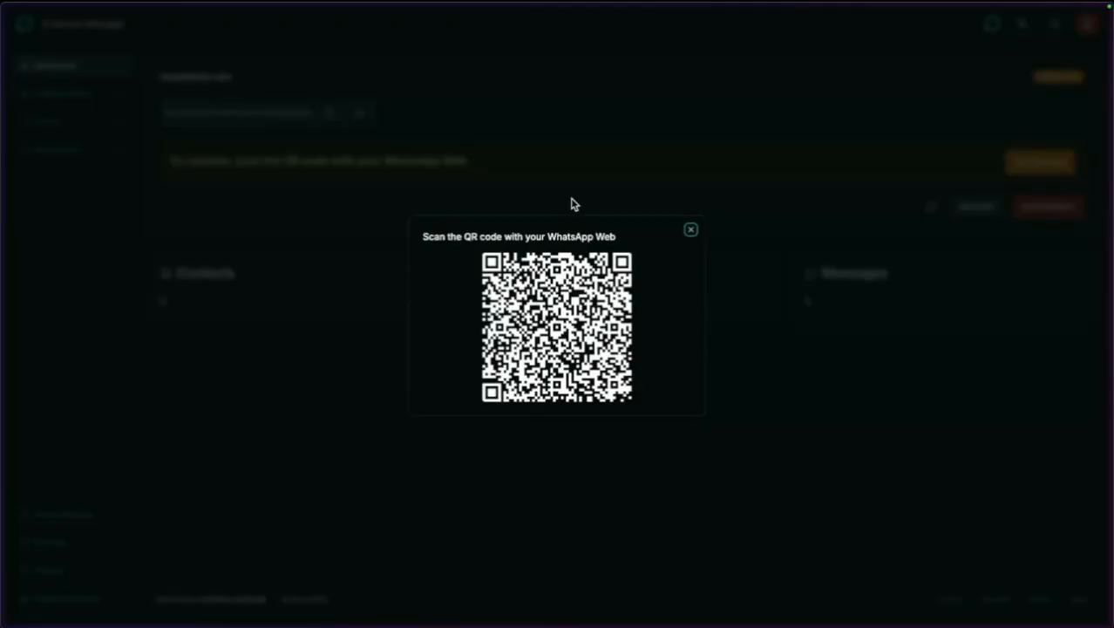
left_click(691, 231)
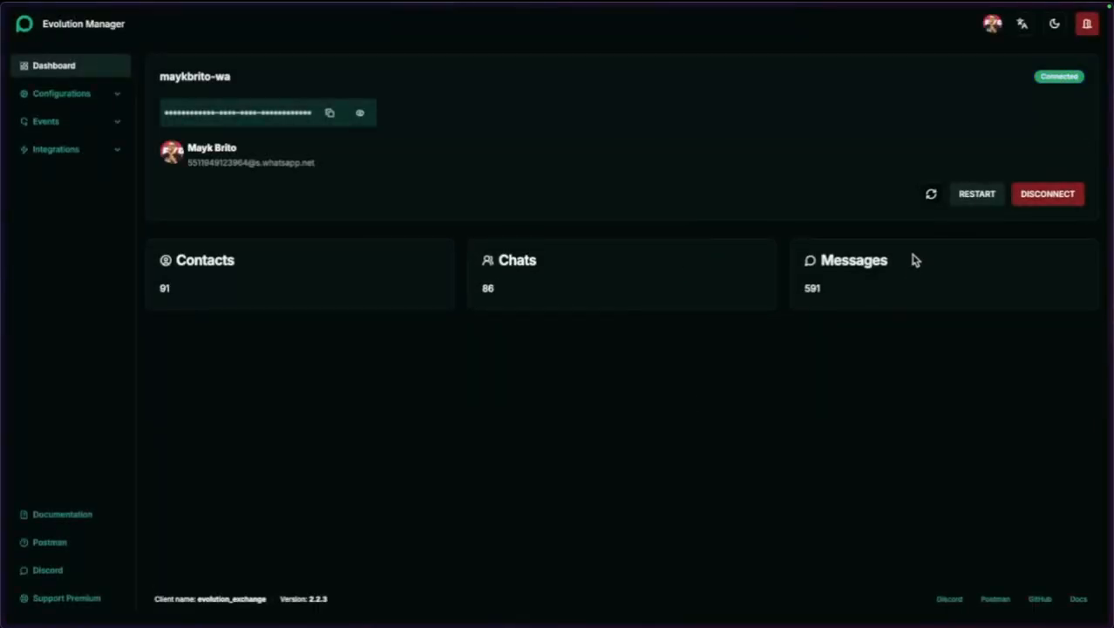
Turn on Ignore Groups in the instance settings and open the Webhook event settings.
left_click(92, 94)
left_click(38, 129)
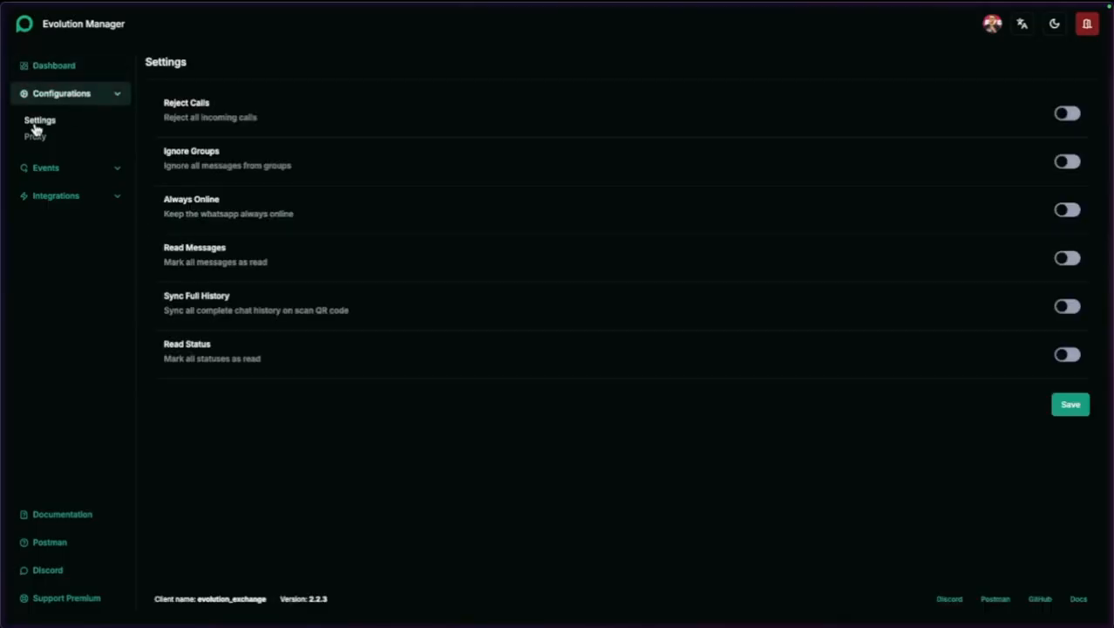
left_click(1066, 114)
left_click(1069, 114)
left_click(1068, 162)
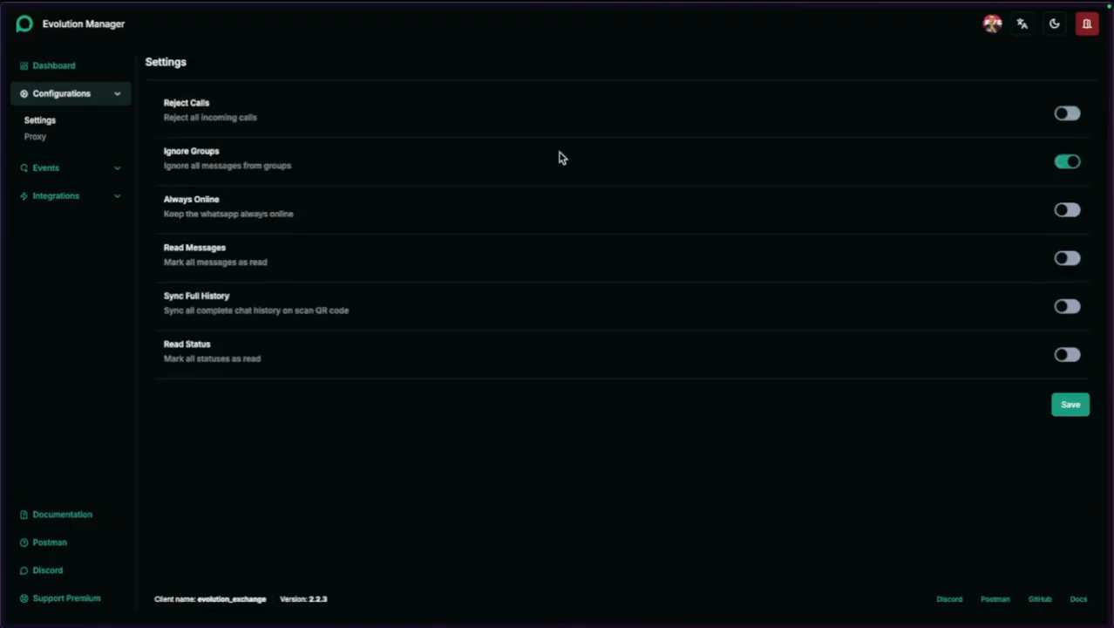
left_click(63, 168)
left_click(44, 194)
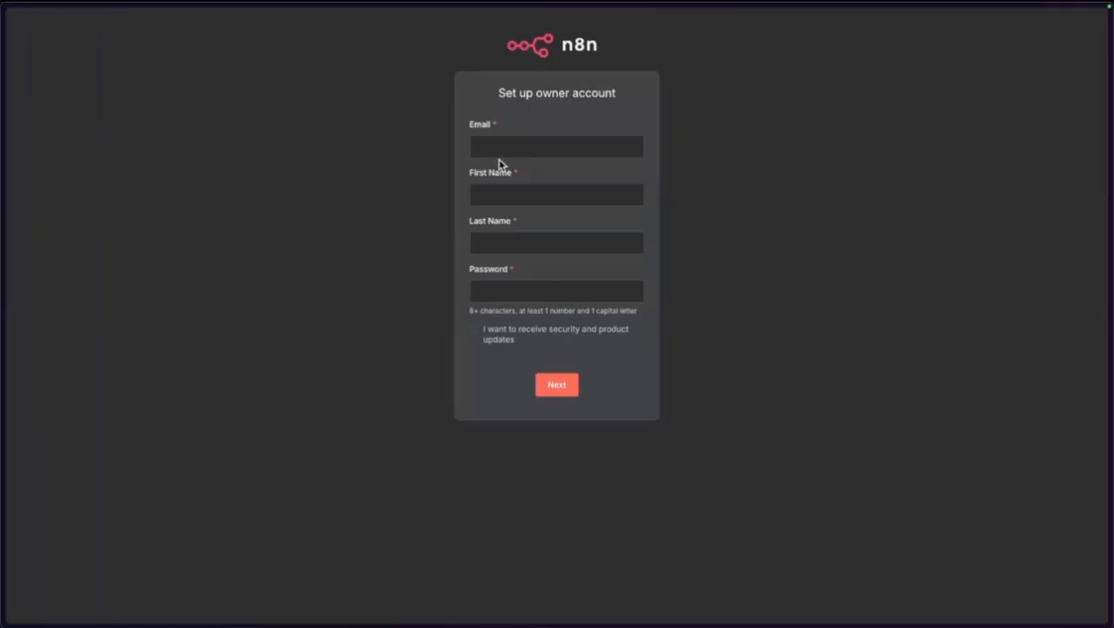
left_click(516, 148)
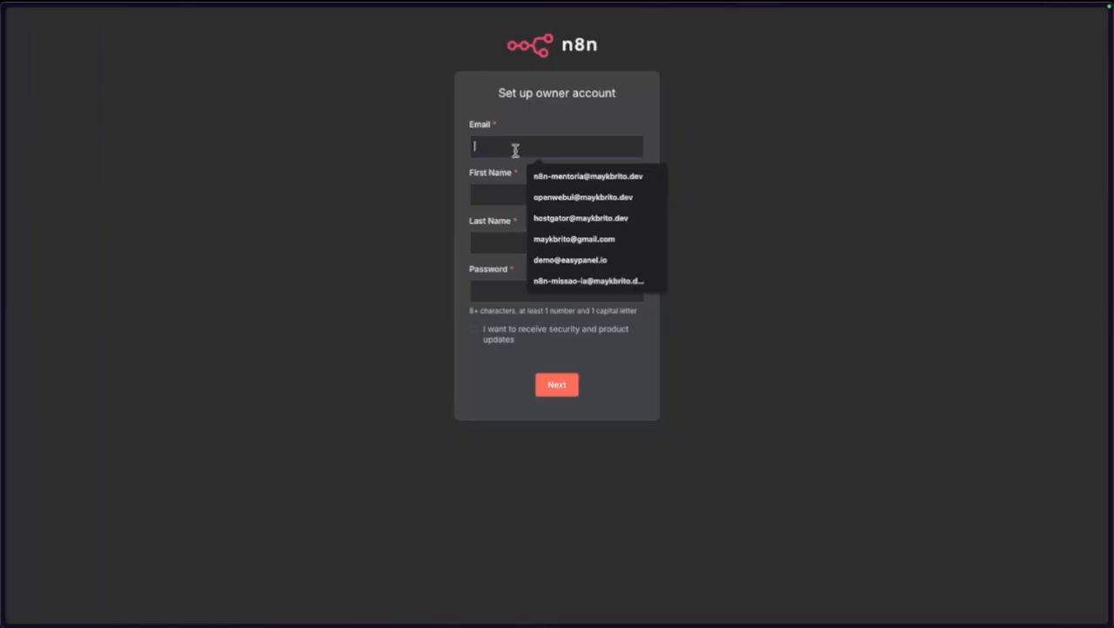
Fill the n8n owner form with the owner's email, first name, last name and password.
key("BackSpace")
key("BackSpace")
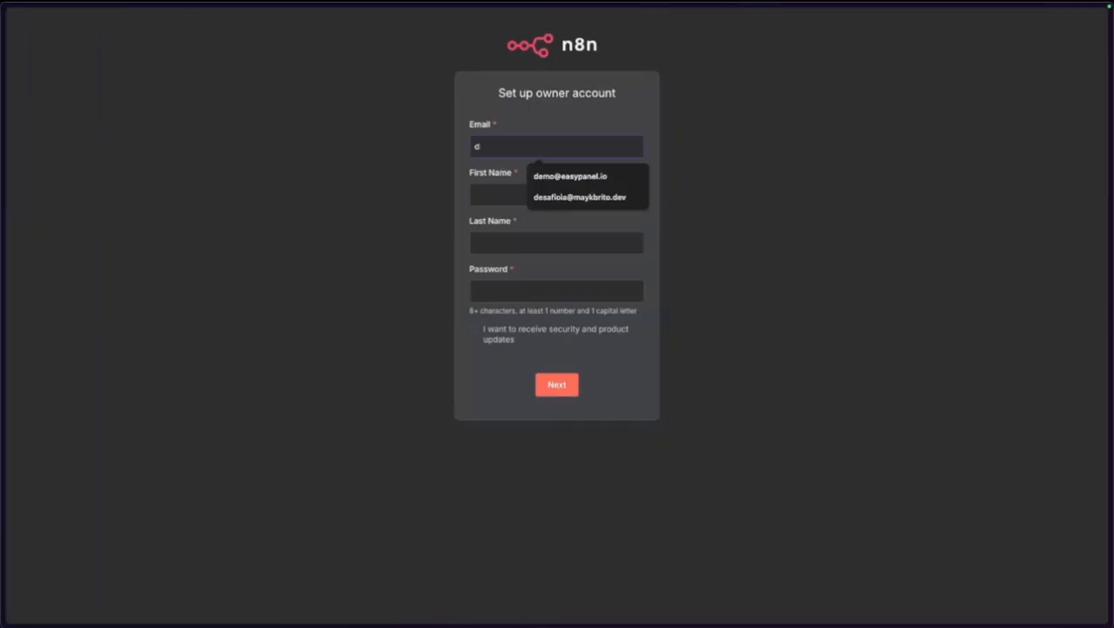
type("esafioia")
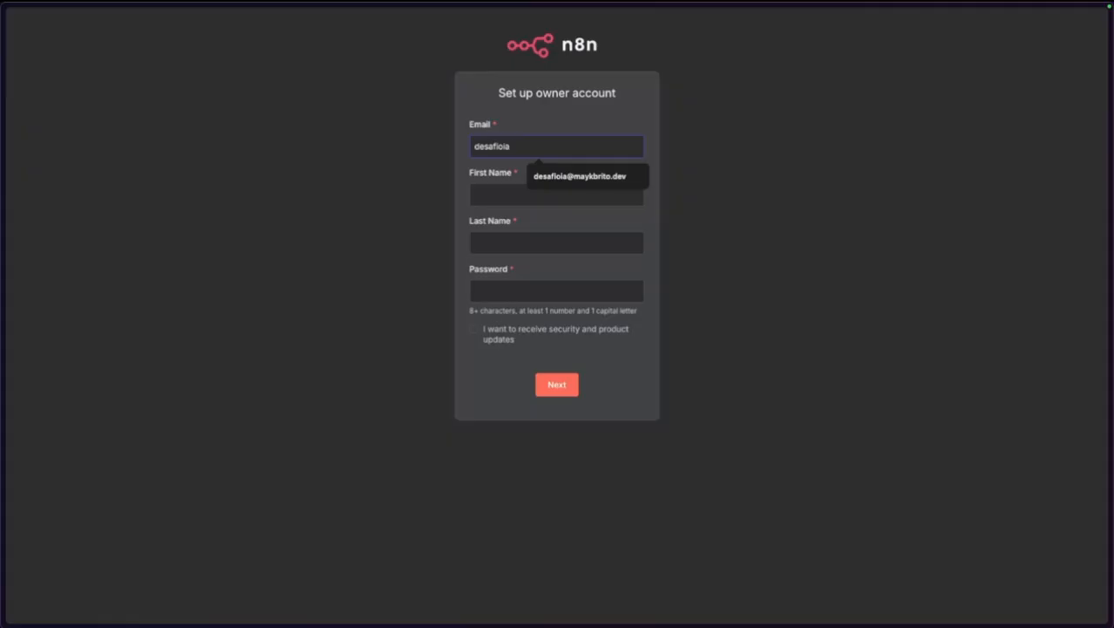
key("Down")
key("Tab")
type("Mayk")
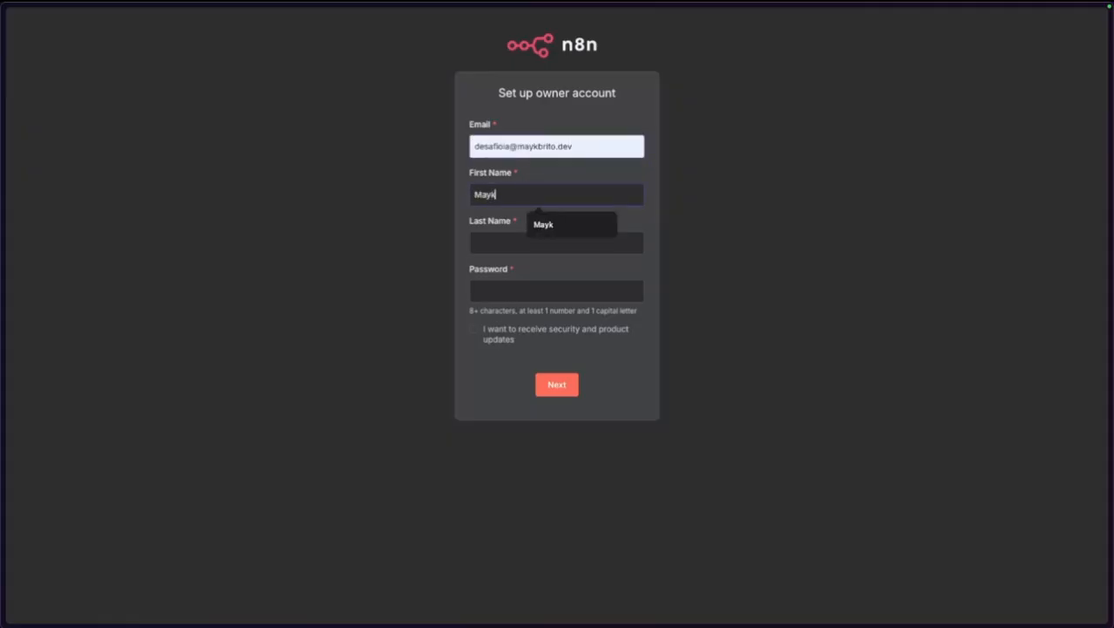
key("Tab")
type("Brito")
key("Tab")
type("**")
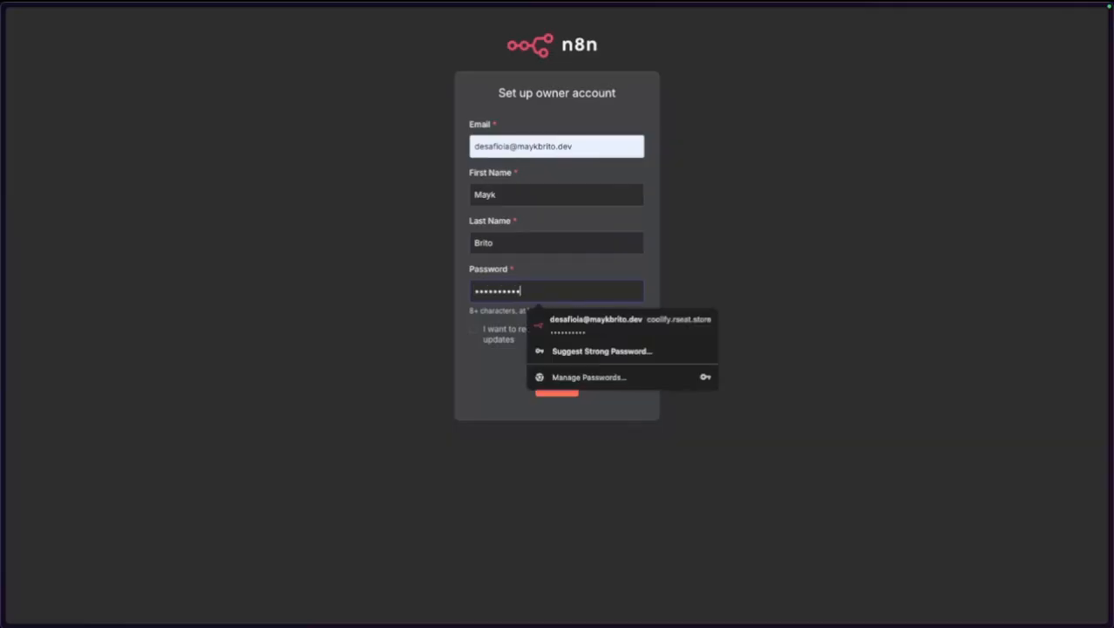
Submit the owner account, save the browser password, and set company type to Software as a service.
left_click(348, 314)
left_click(557, 387)
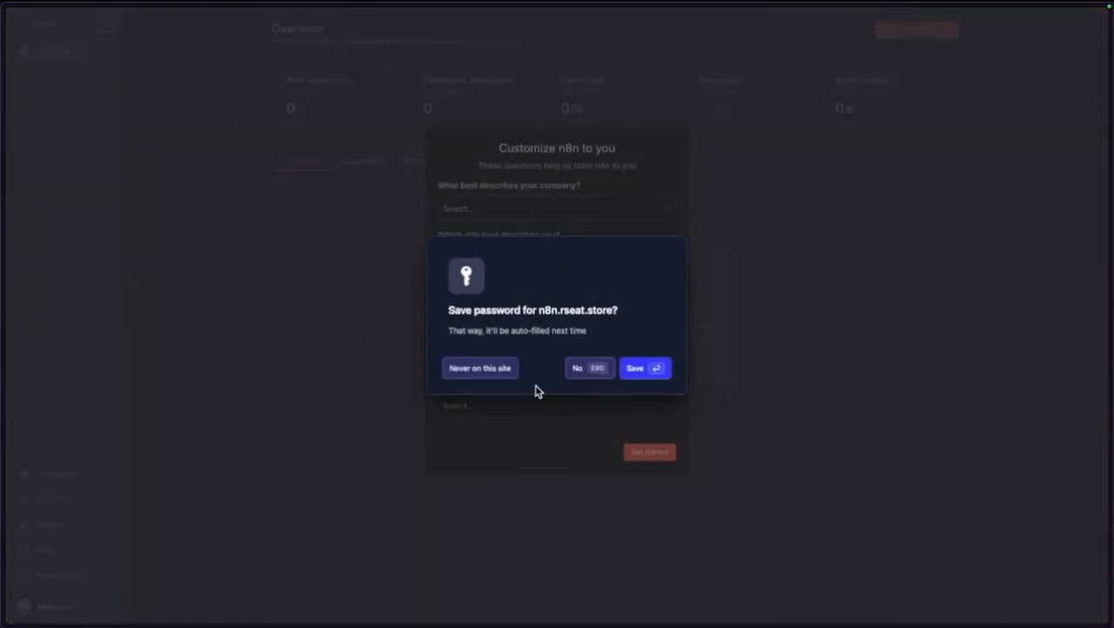
left_click(640, 369)
left_click(519, 217)
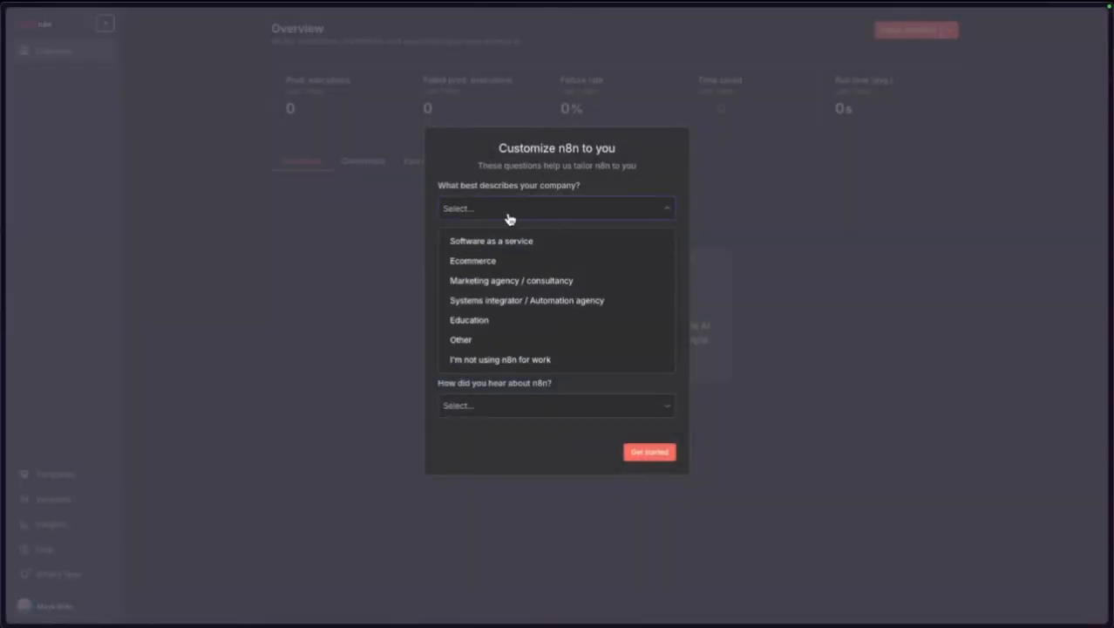
left_click(498, 245)
Answer the survey with Business Owner, Myself, Less than 20 people, Google, then skip the license offer.
left_click(494, 260)
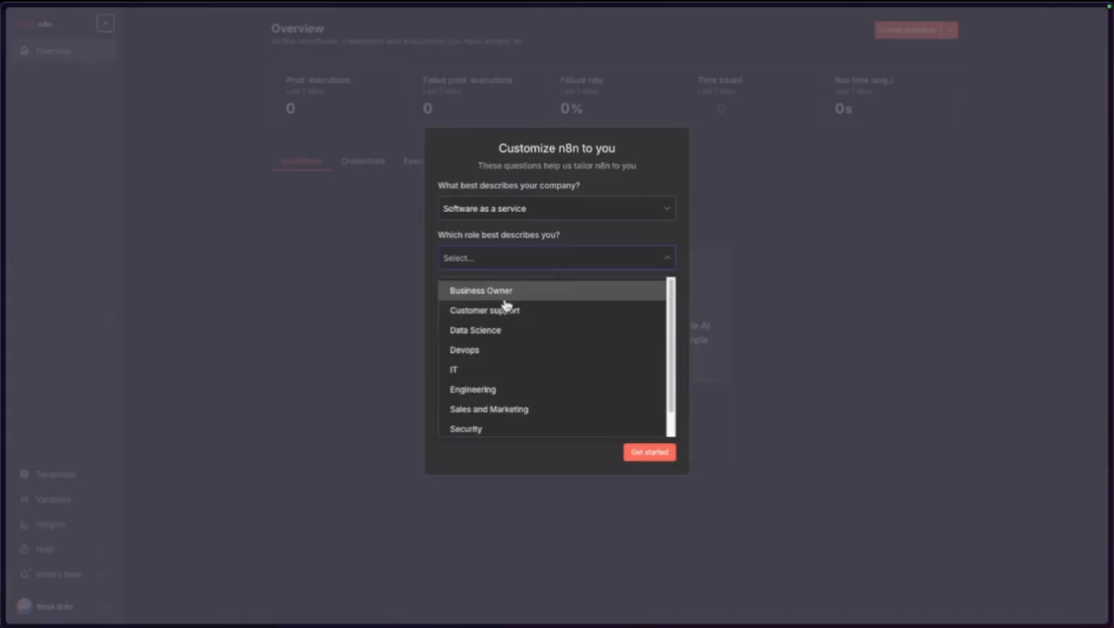
left_click(484, 294)
left_click(493, 310)
left_click(491, 338)
left_click(485, 360)
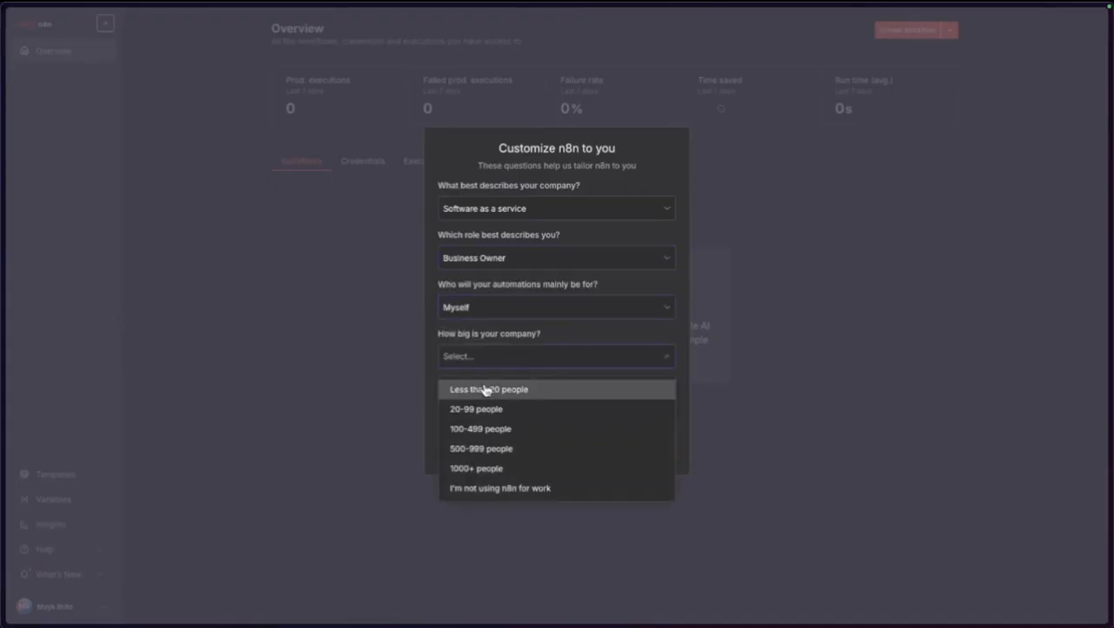
left_click(488, 389)
left_click(472, 414)
left_click(491, 440)
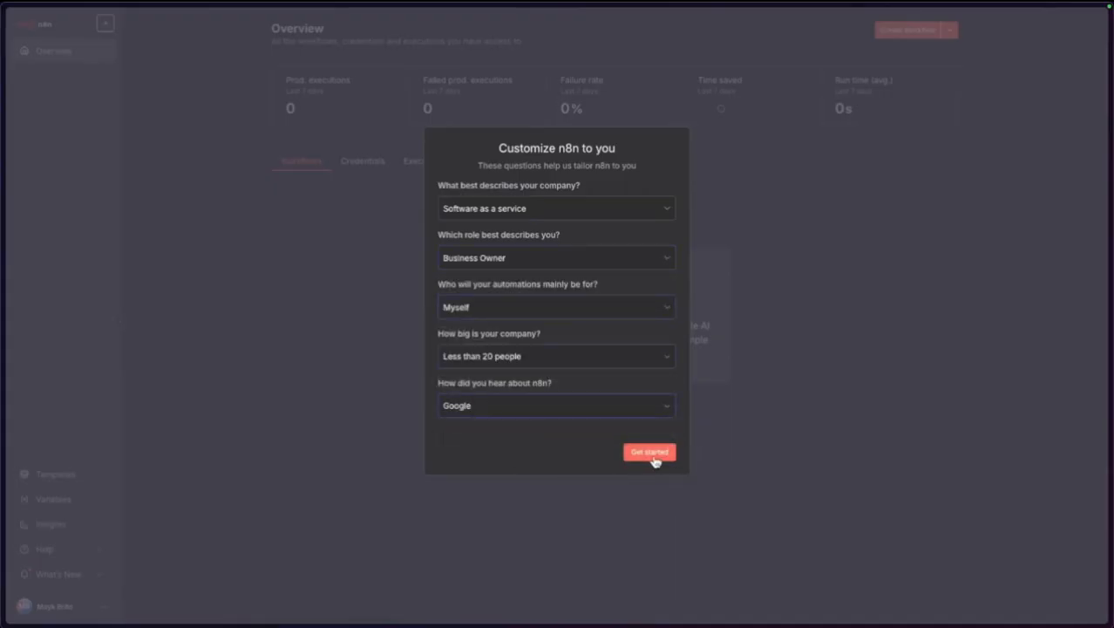
left_click(652, 455)
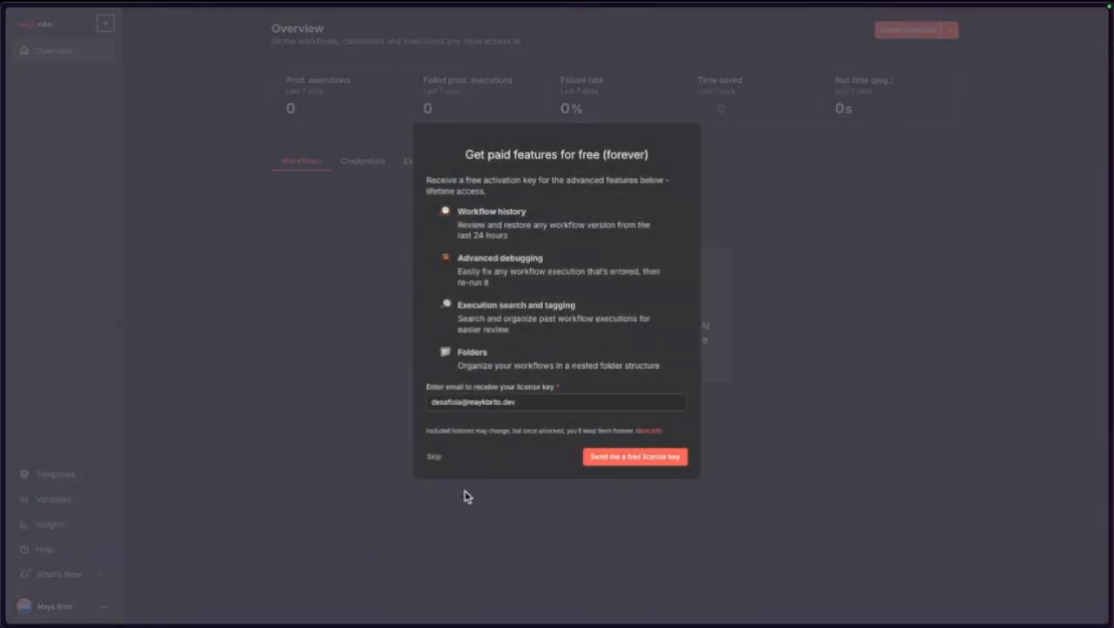
left_click(433, 459)
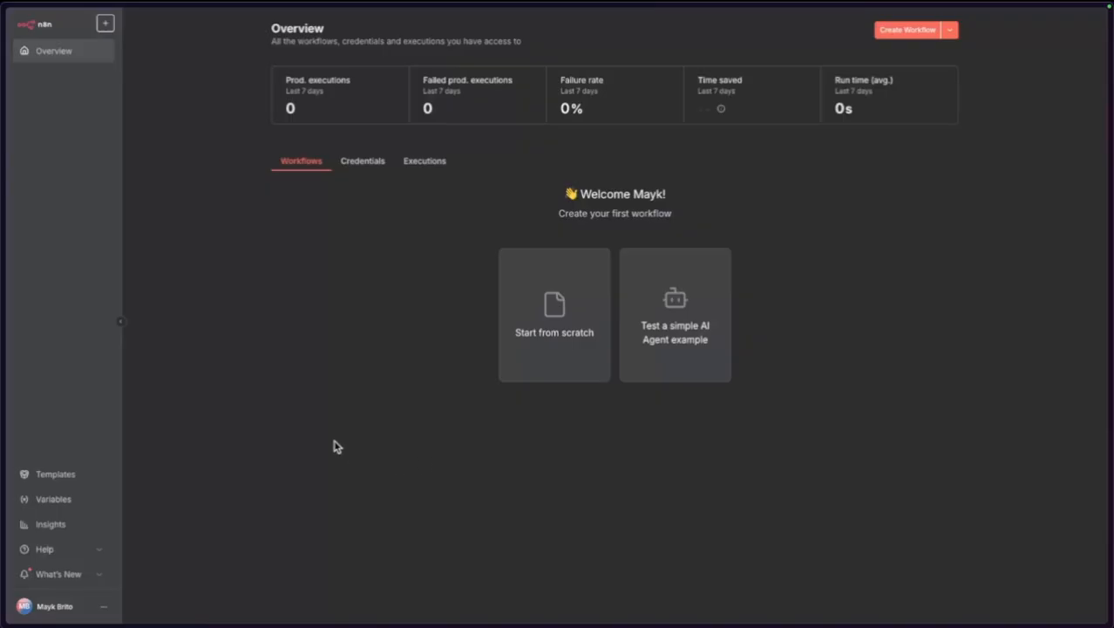
Activate the Community Edition license key in n8n settings and return to the Overview.
left_click(103, 607)
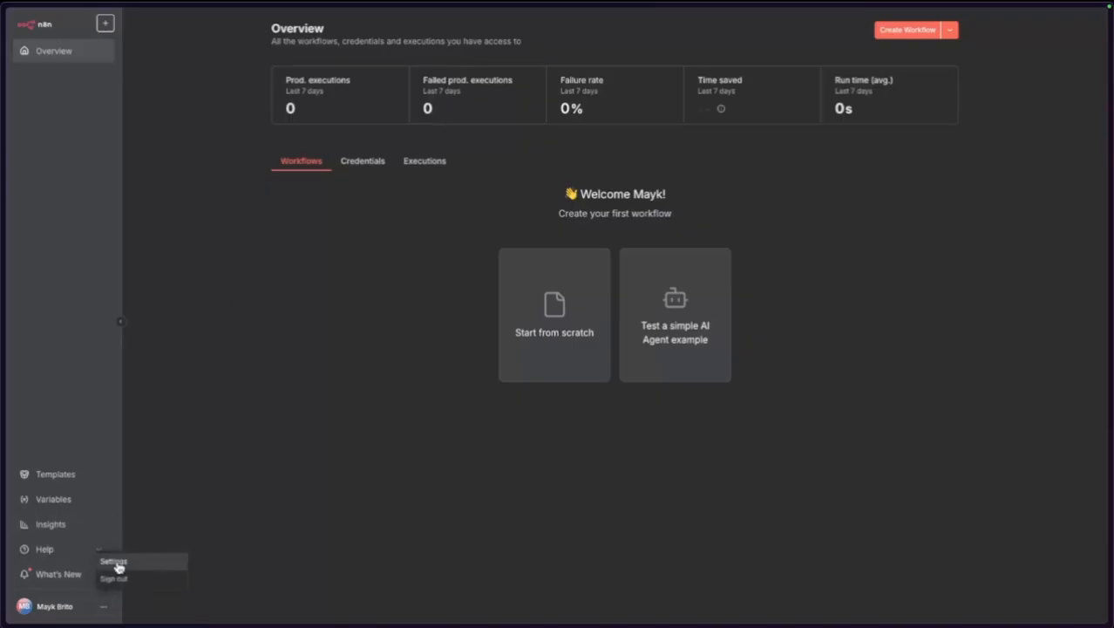
left_click(117, 563)
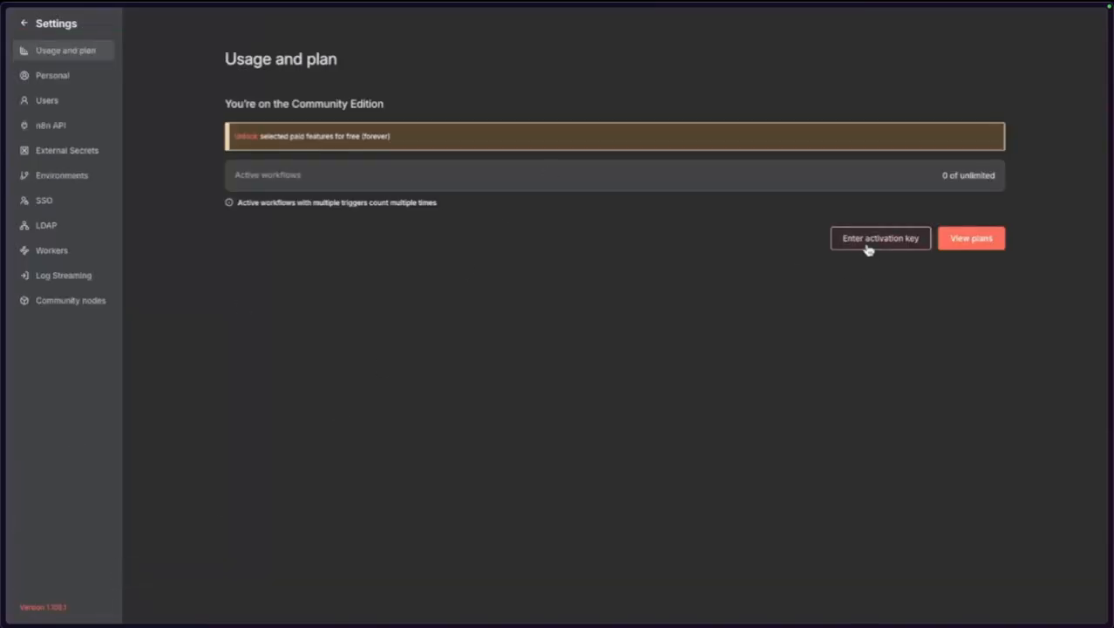
left_click(867, 248)
left_click(660, 334)
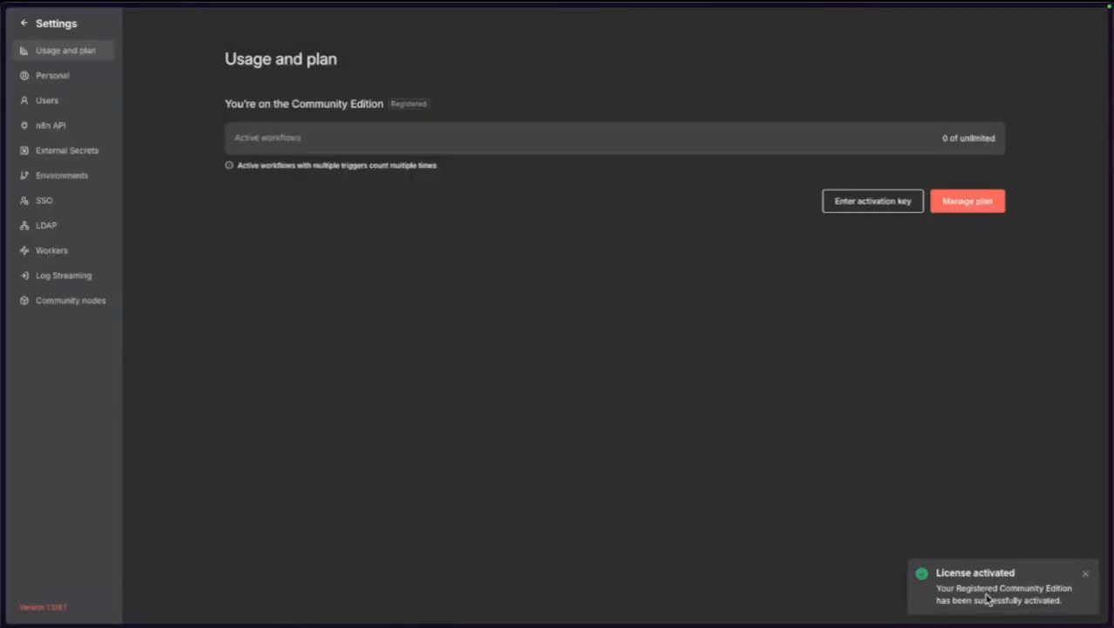
left_click(1082, 577)
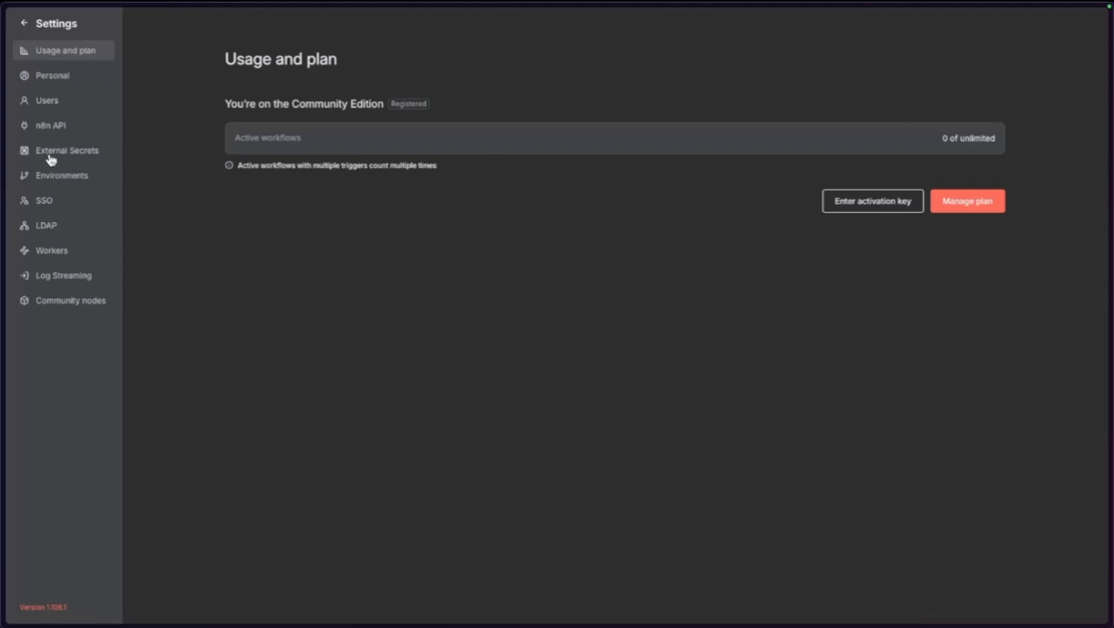
left_click(39, 25)
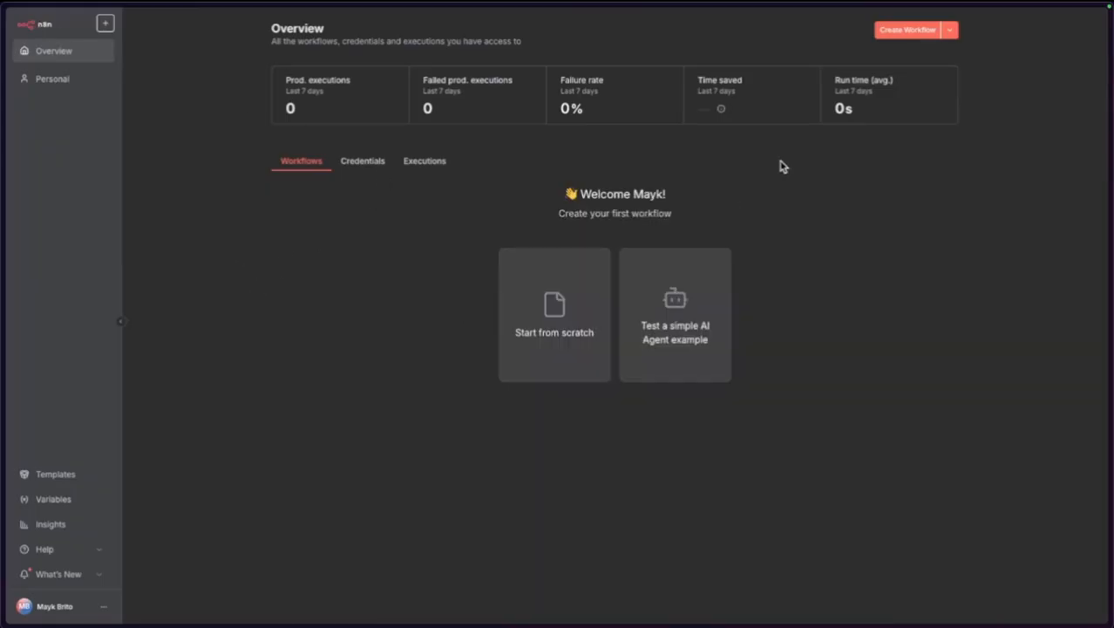
Create a workflow with a Webhook trigger and call its test URL in a new browser tab.
left_click(883, 35)
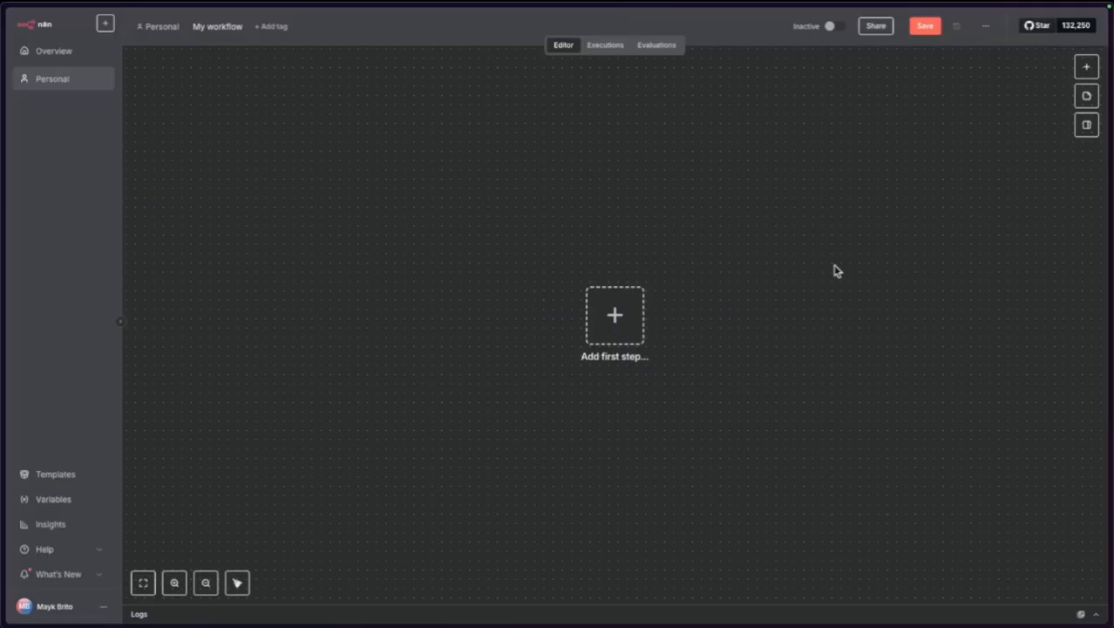
left_click(610, 322)
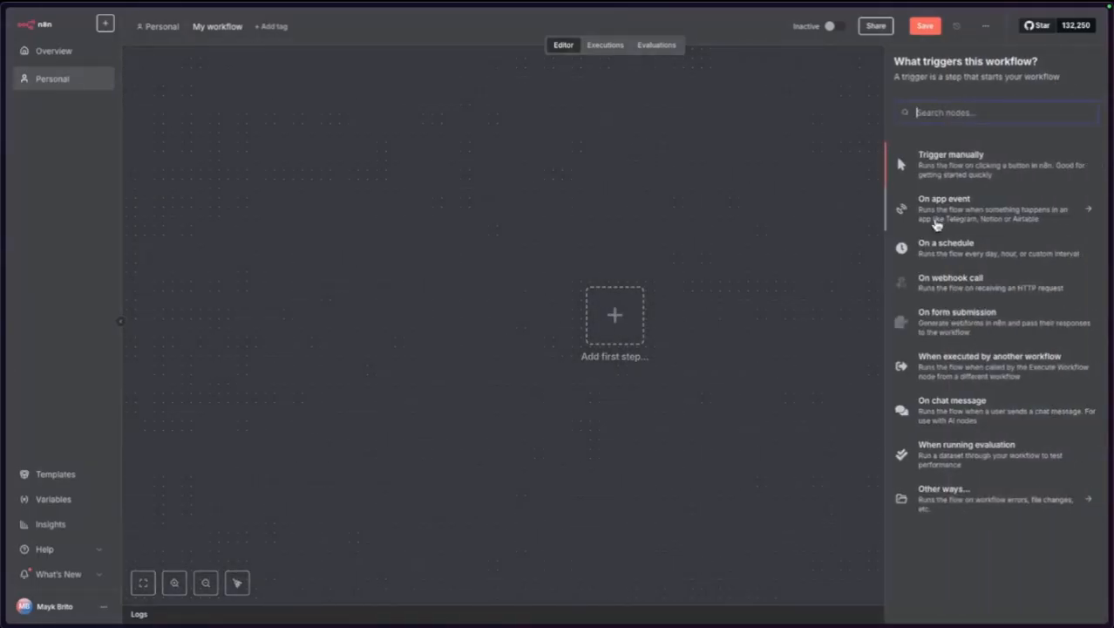
left_click(949, 286)
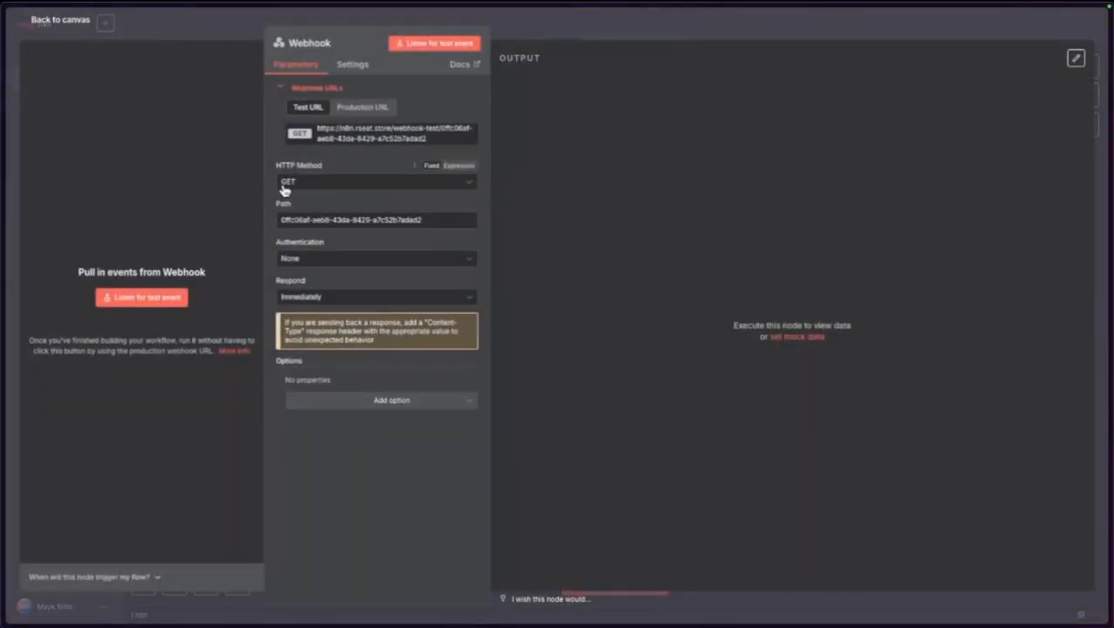
left_click(365, 129)
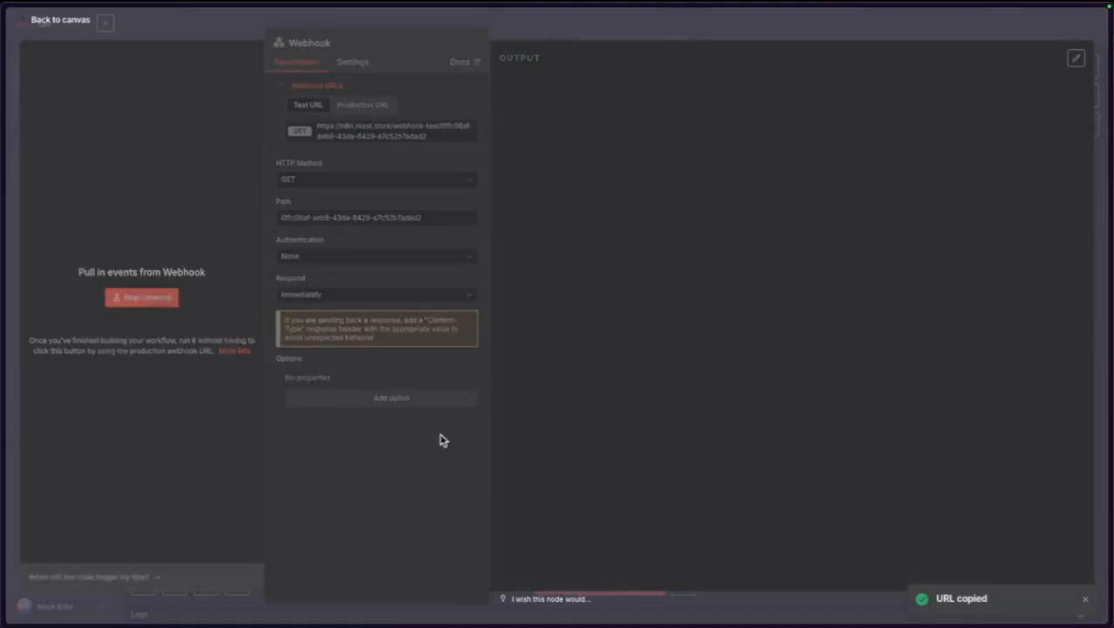
key("ctrl+t")
key("ctrl+v")
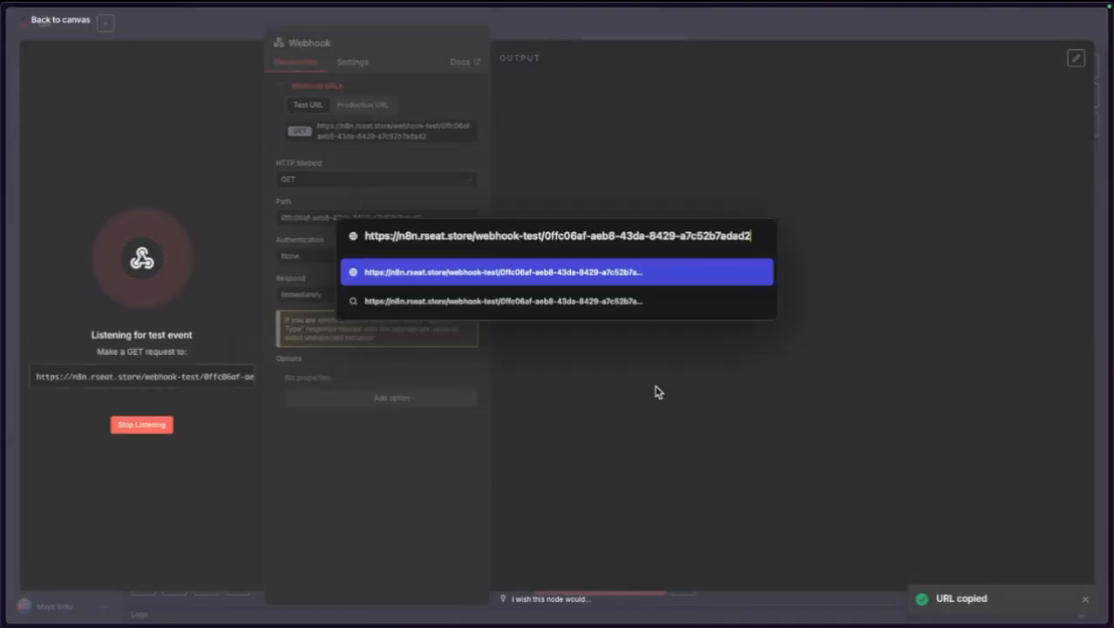
key("Return")
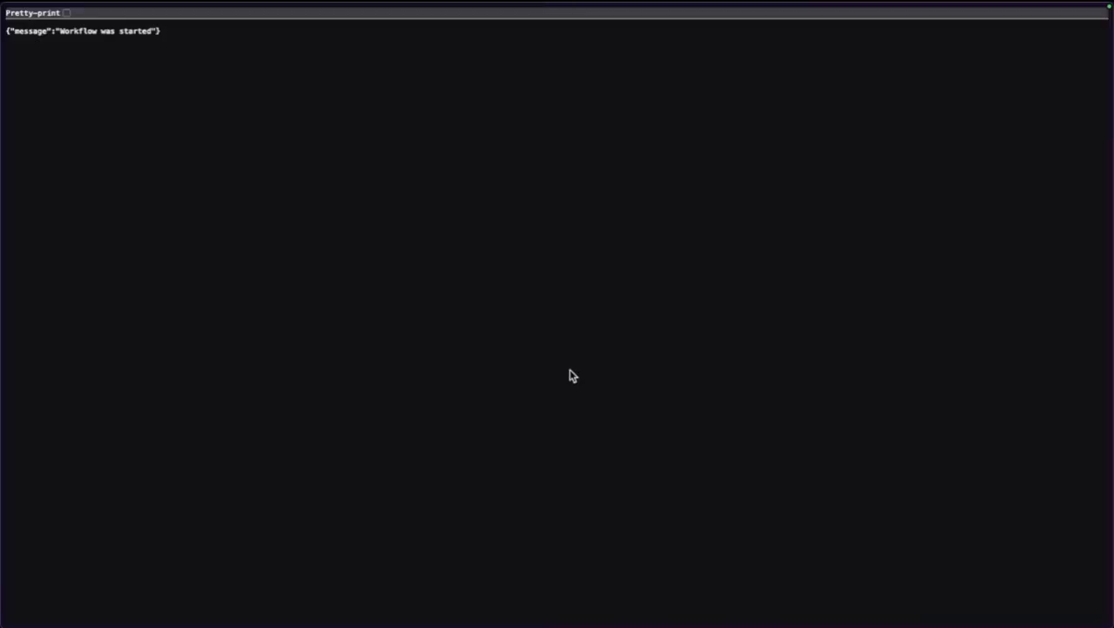
key("super+w")
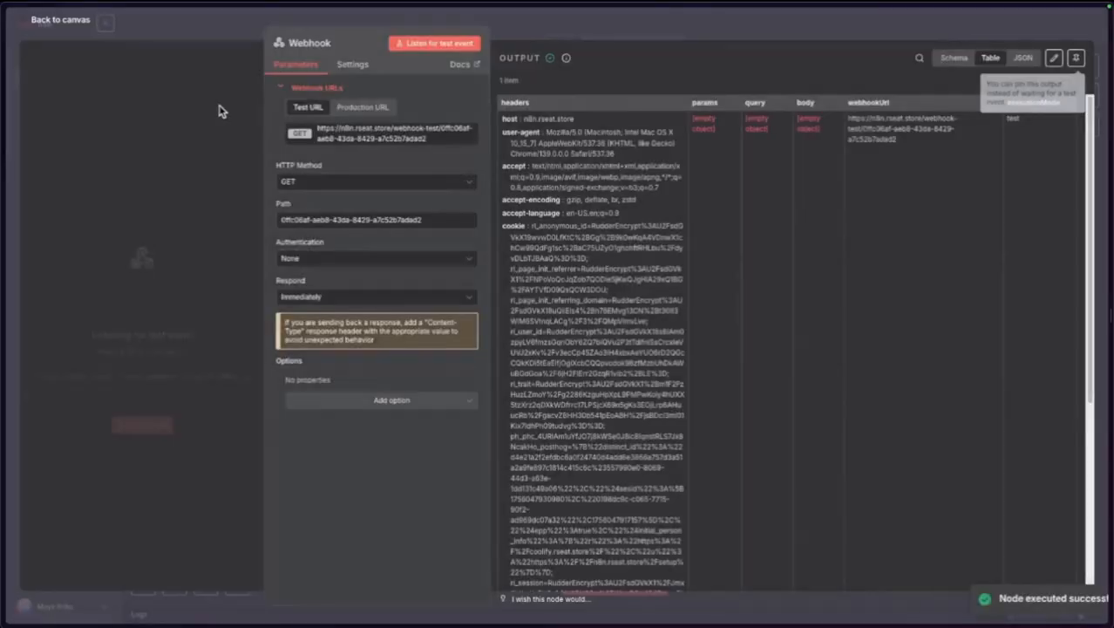
Rename the workflow to 'test'.
left_click(77, 22)
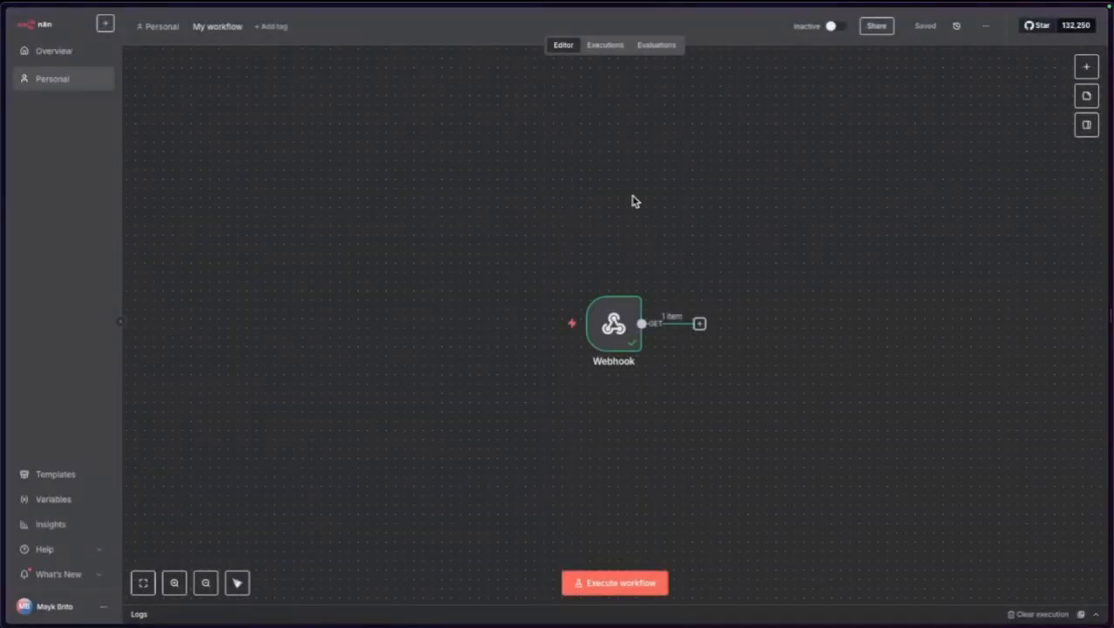
left_click(209, 27)
type("test")
key("Return")
Set the Webhook's HTTP method to POST, save, copy its test URL, and switch to Evolution Manager.
double_click(612, 323)
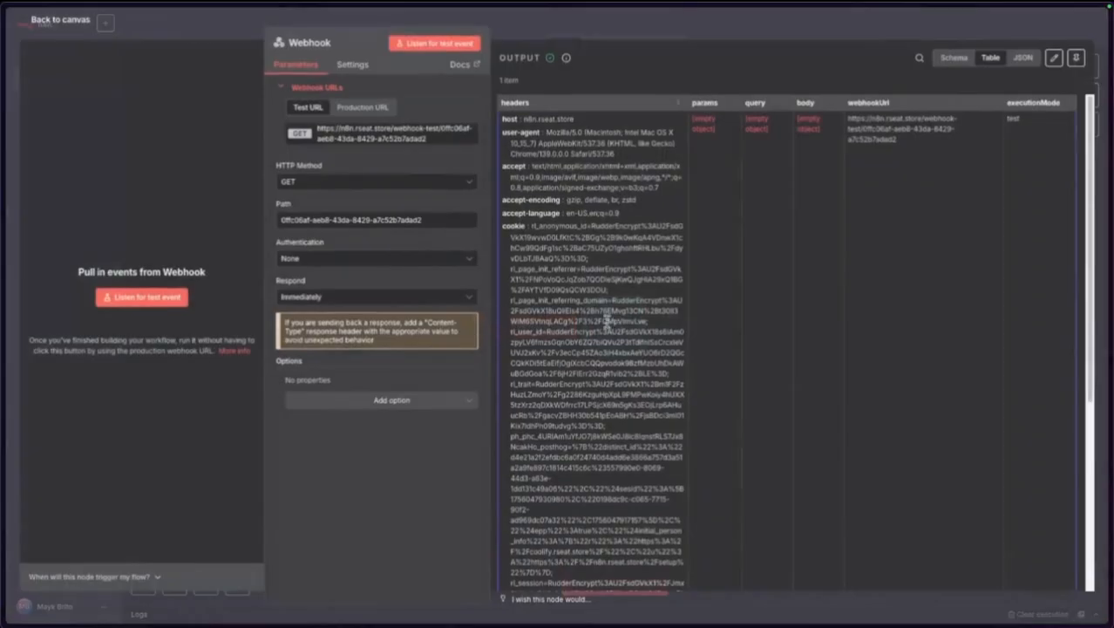
left_click(316, 182)
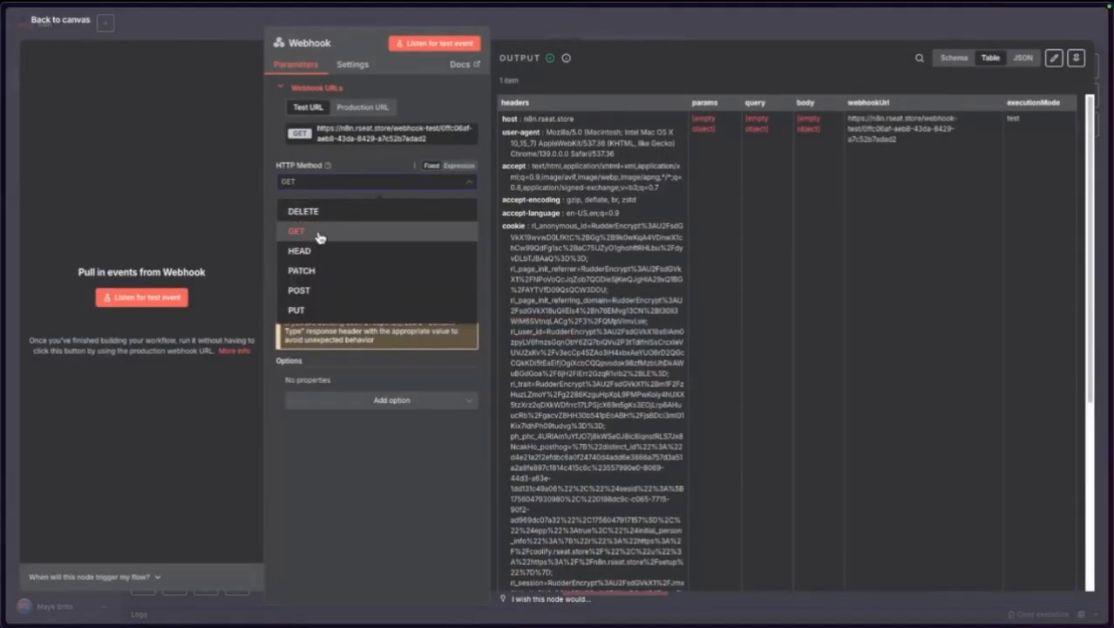
left_click(320, 290)
left_click(75, 28)
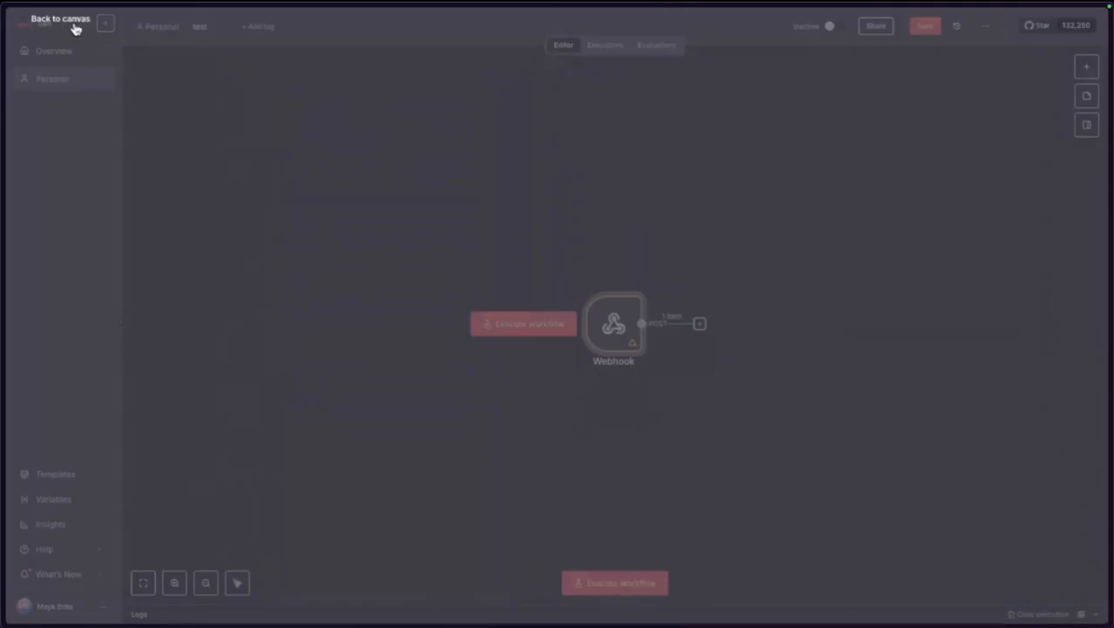
left_click(925, 27)
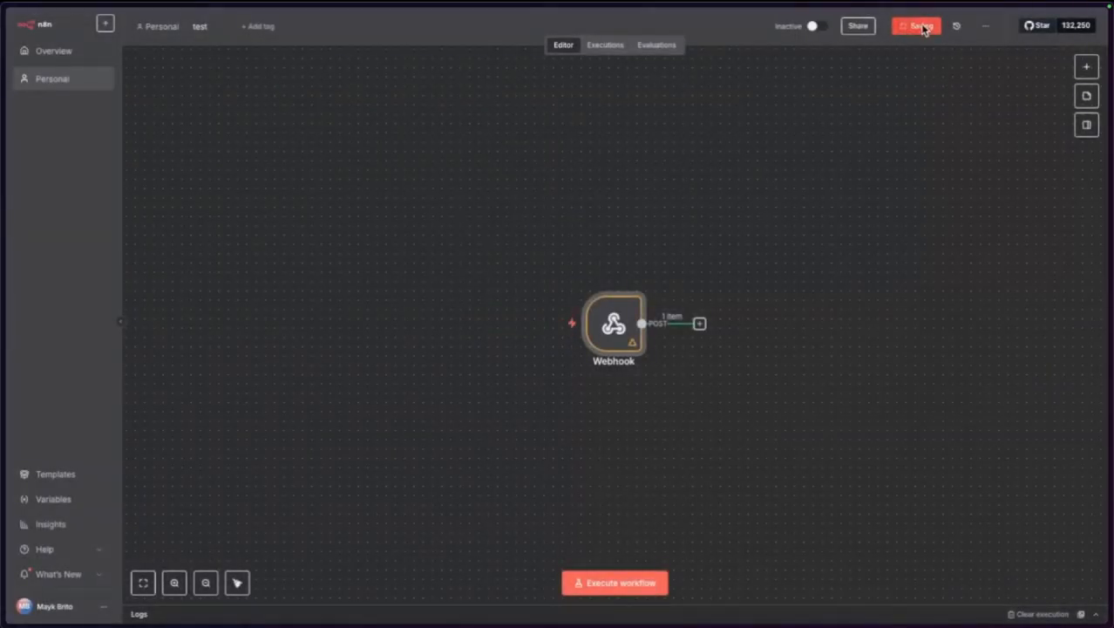
double_click(599, 315)
left_click(353, 140)
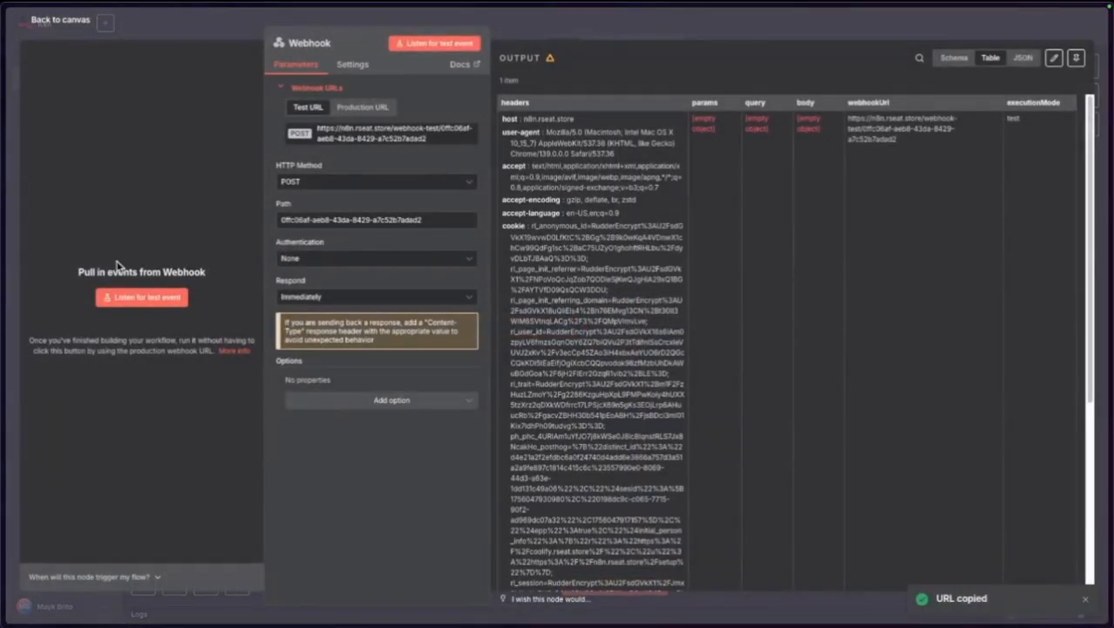
mouse_move(3, 194)
left_click(54, 151)
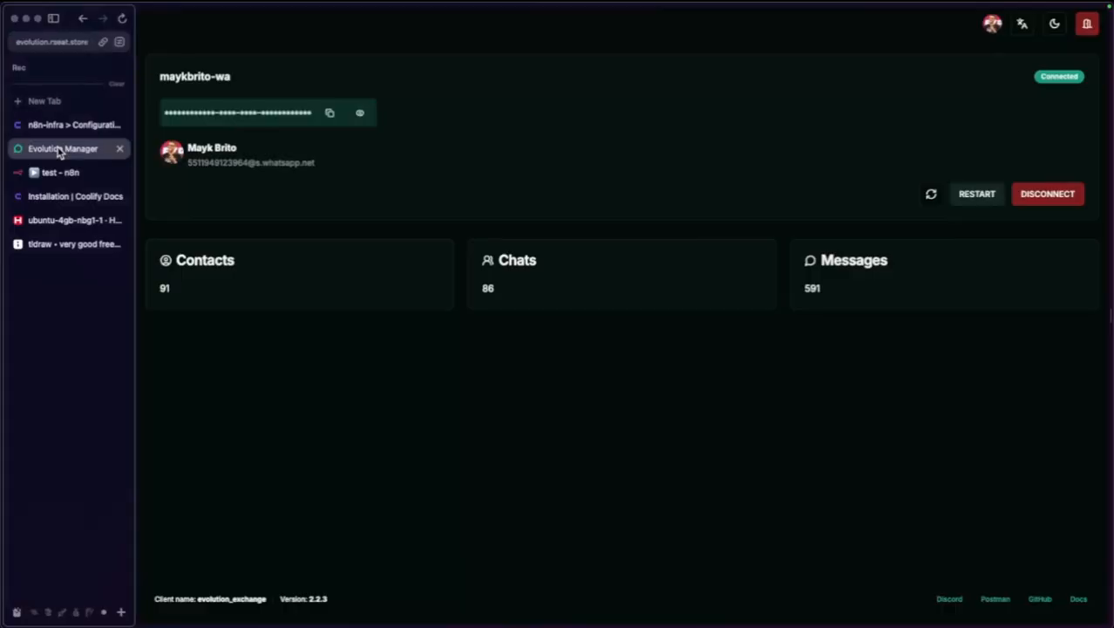
Point the instance webhook at the pasted n8n test URL, enable it and MESSAGES_UPSERT, and save.
left_click(53, 192)
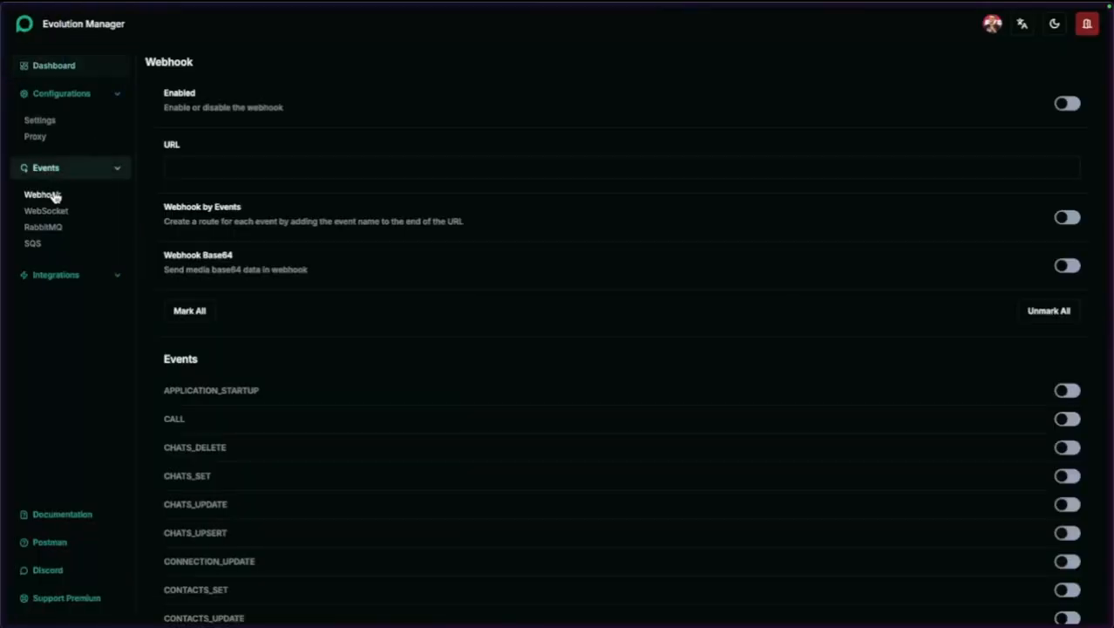
left_click(205, 164)
key("ctrl+v")
left_click(341, 169)
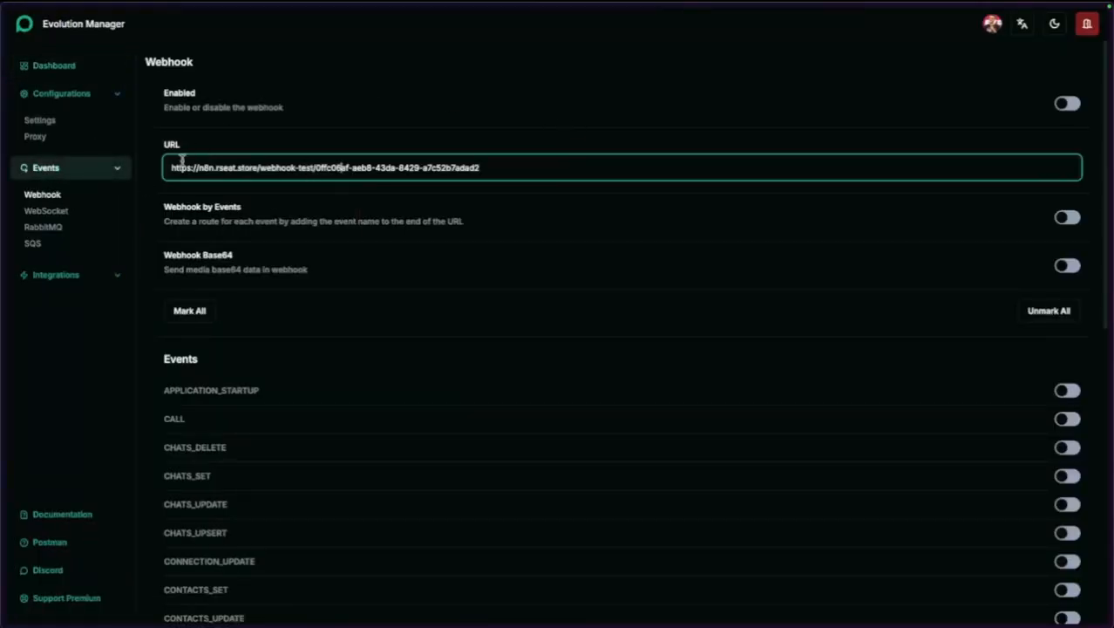
left_click(1068, 104)
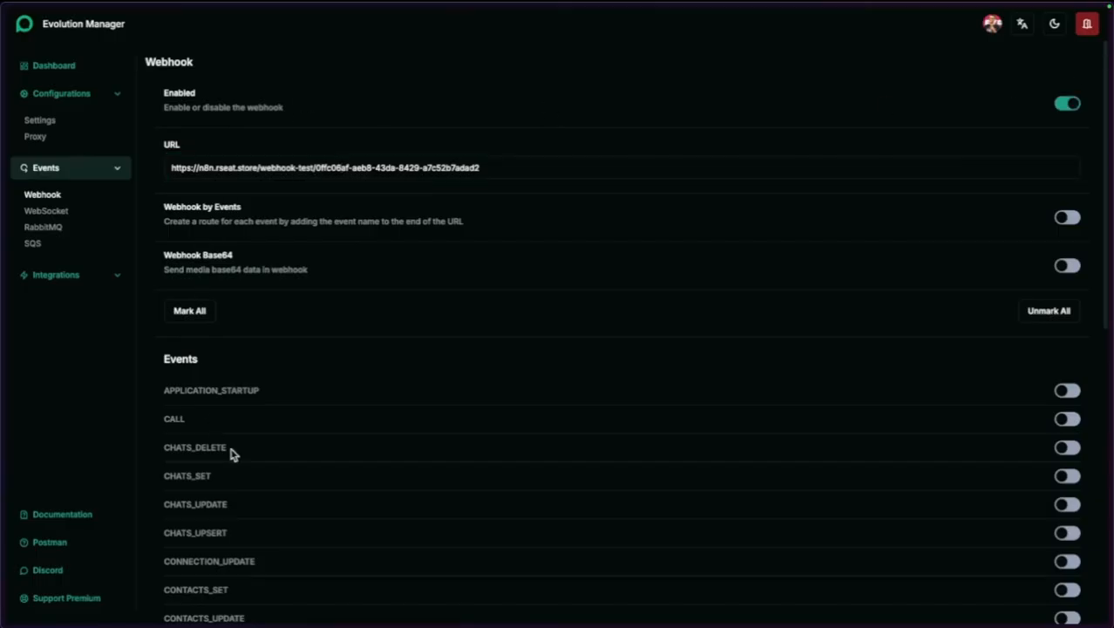
scroll(262, 462, "down", 5)
scroll(296, 476, "down", 2)
left_click_drag(187, 336, 656, 351)
left_click(1069, 337)
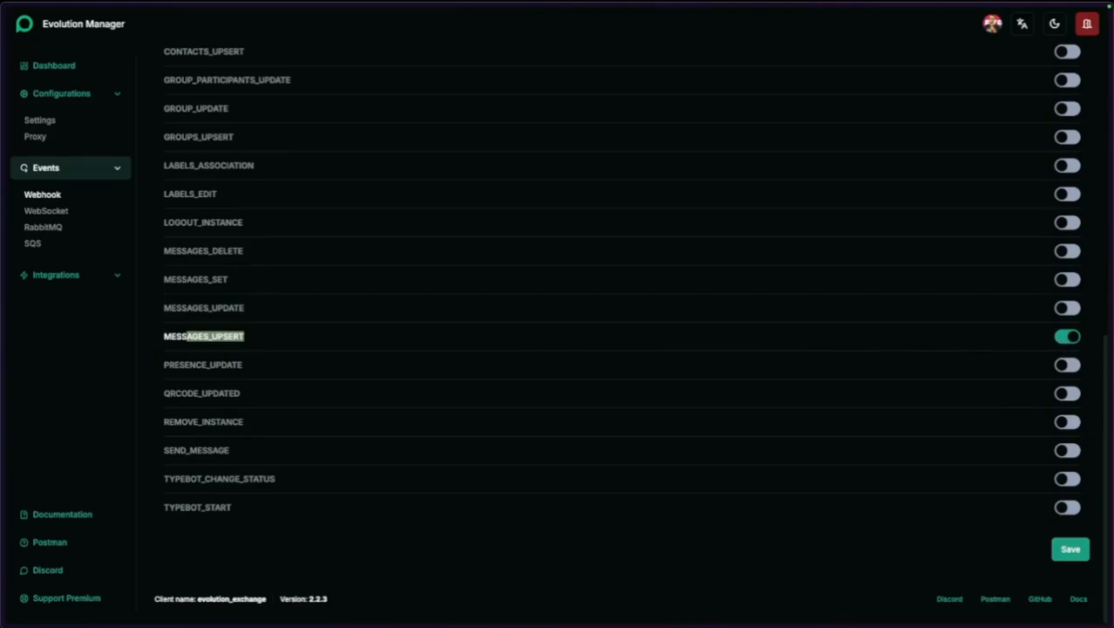
left_click(1070, 549)
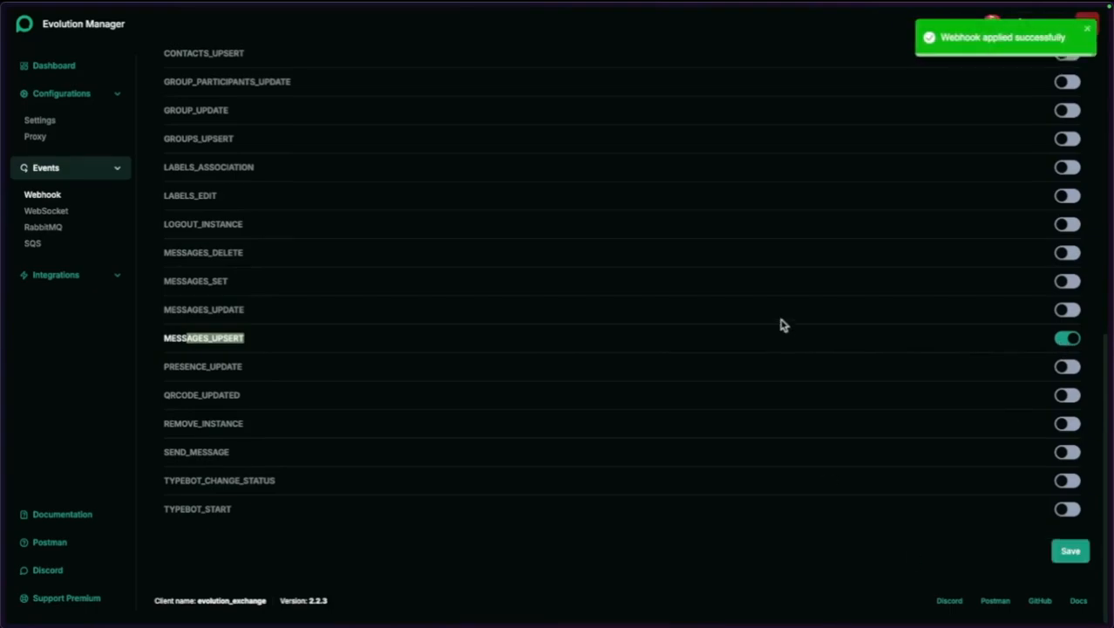
Back in the n8n workflow, start listening for a test webhook event.
mouse_move(2, 208)
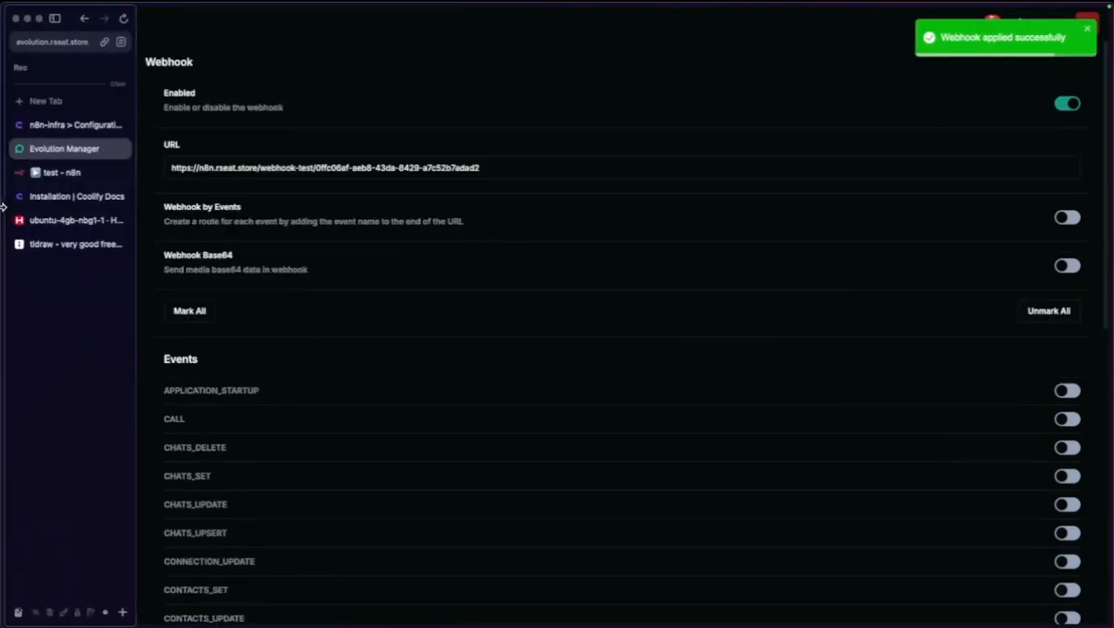
left_click(59, 173)
left_click(140, 299)
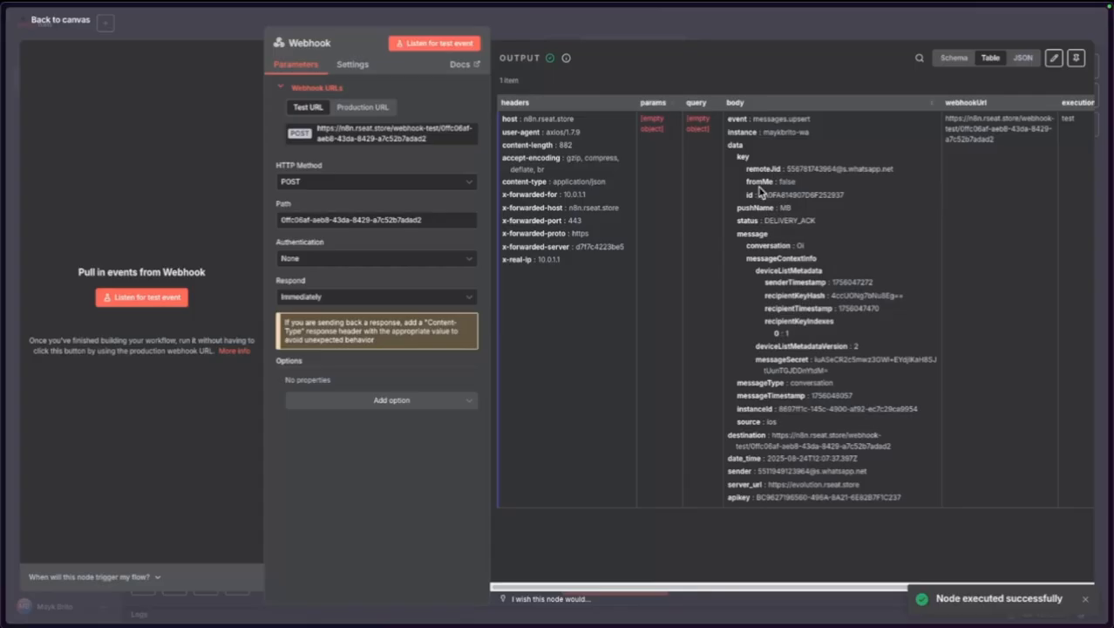
Inspect the received messages.upsert item, then return to the canvas and go to Overview.
left_click_drag(760, 209, 825, 247)
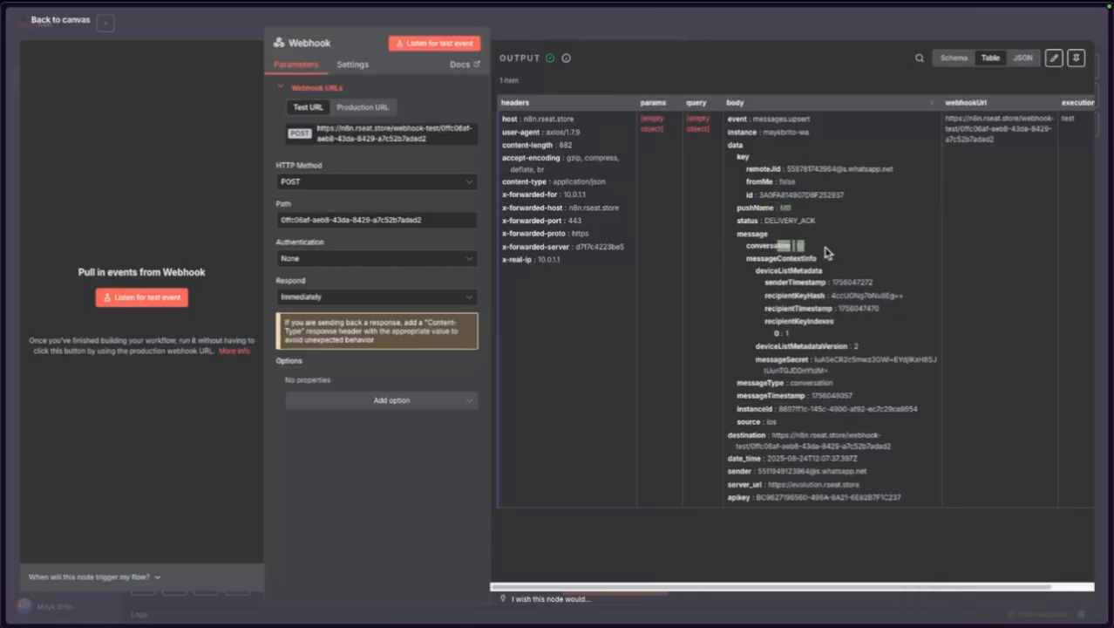
left_click(60, 20)
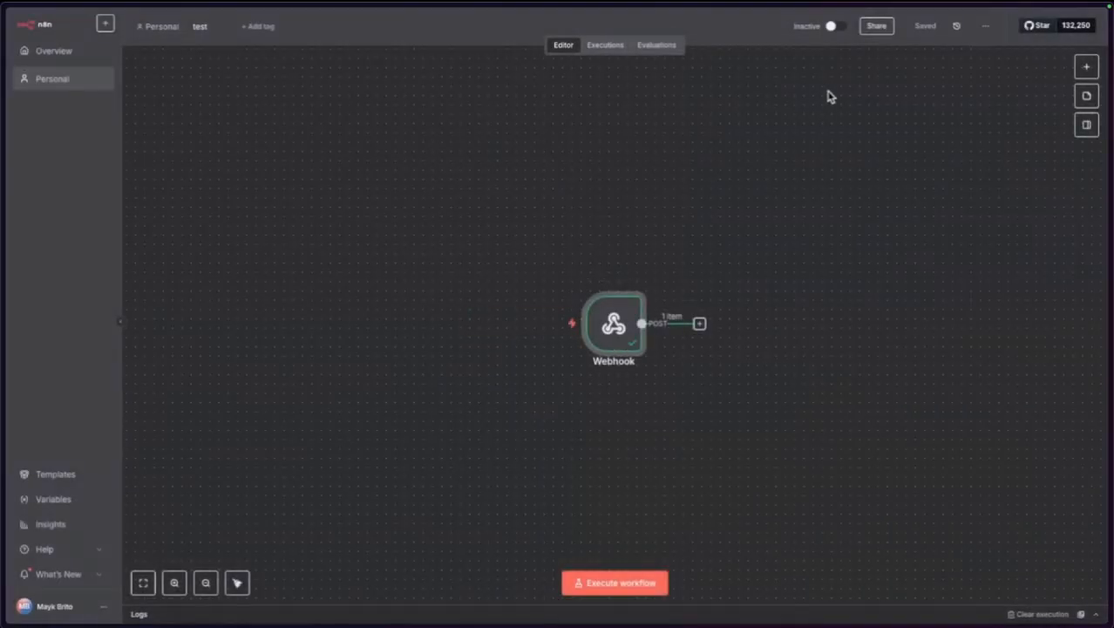
mouse_move(554, 356)
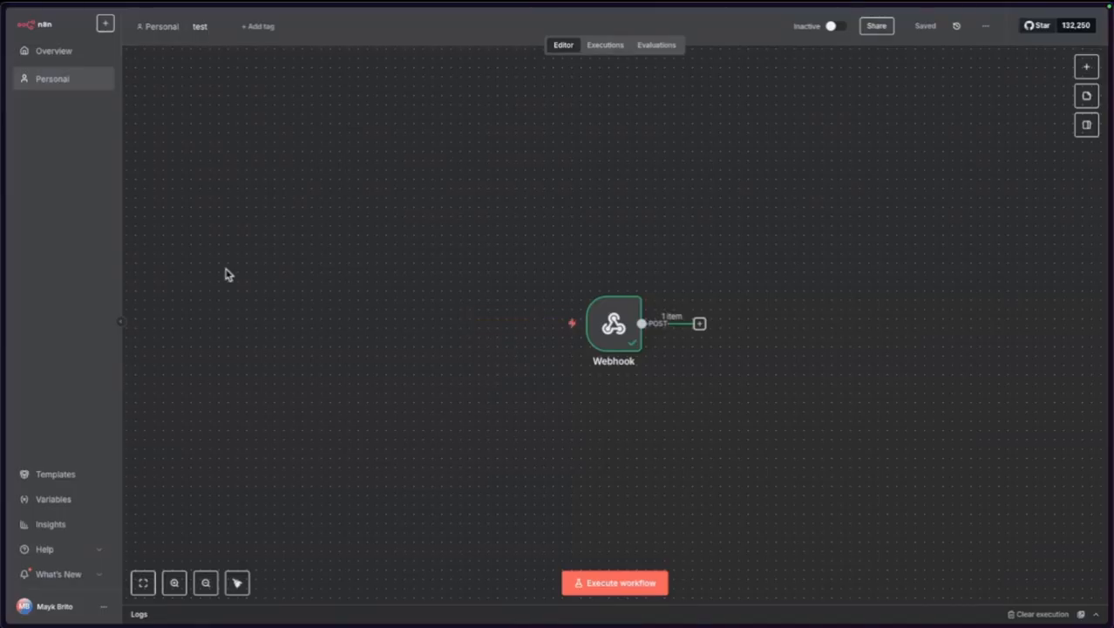
left_click(21, 49)
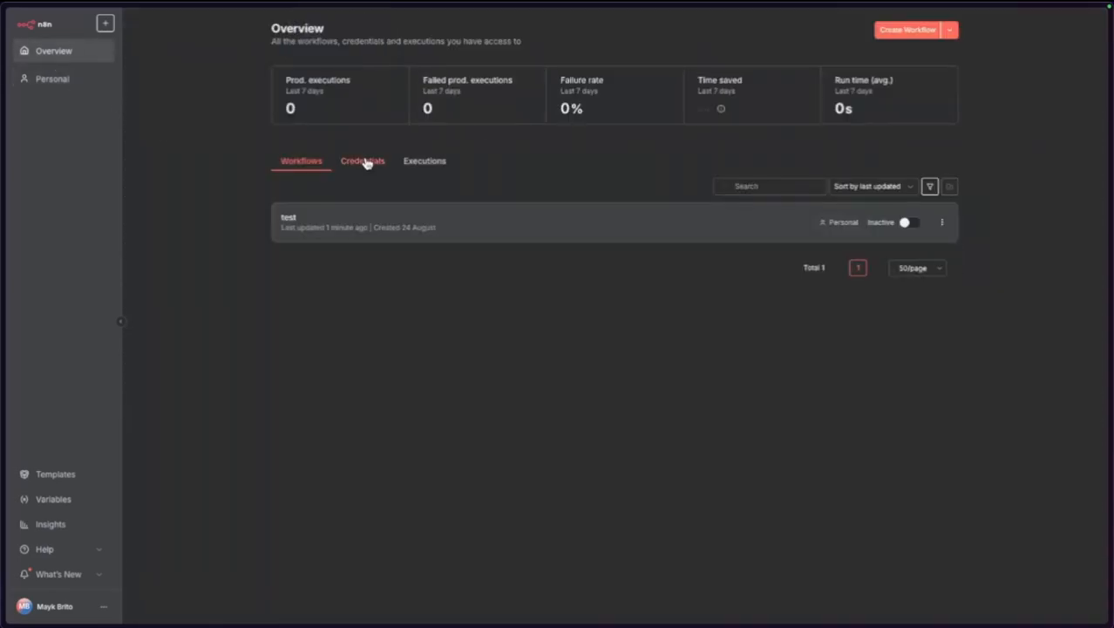
left_click(364, 160)
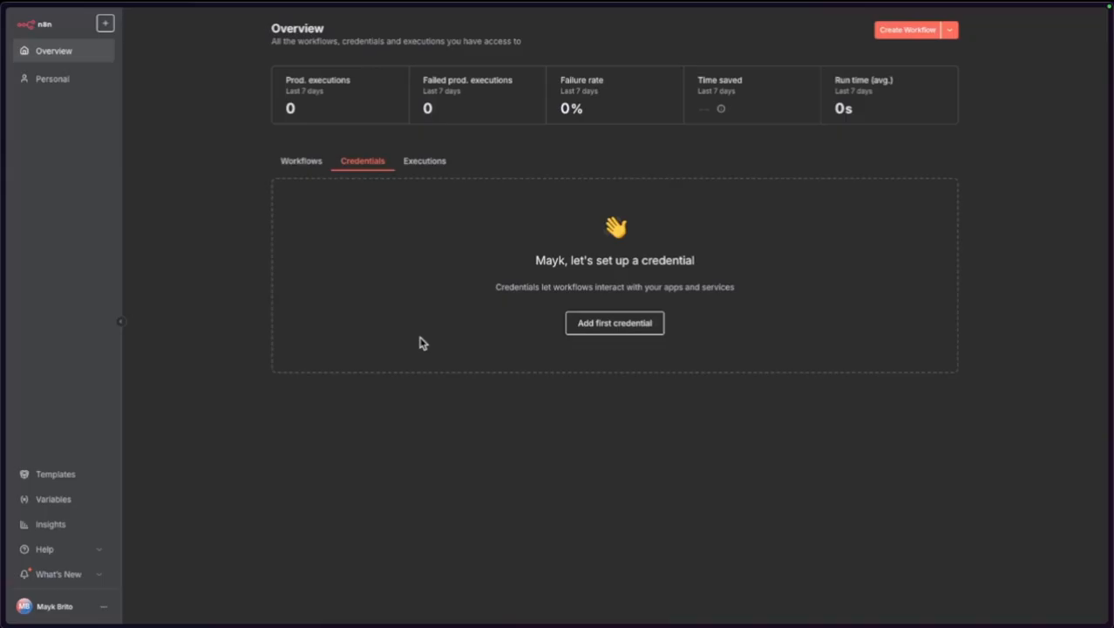
left_click(583, 327)
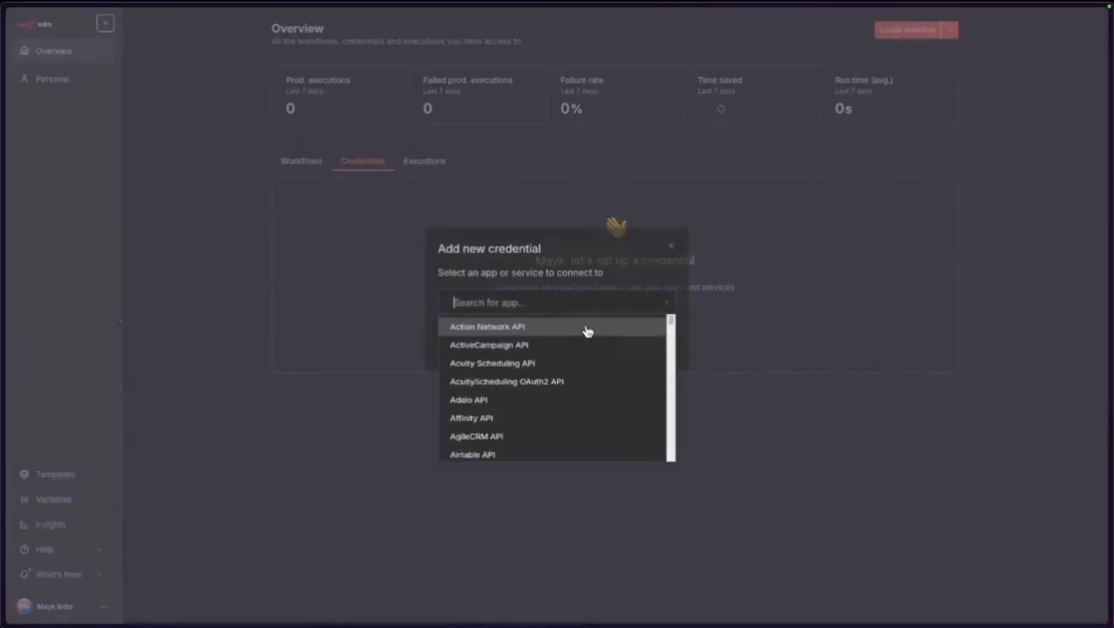
type("sup")
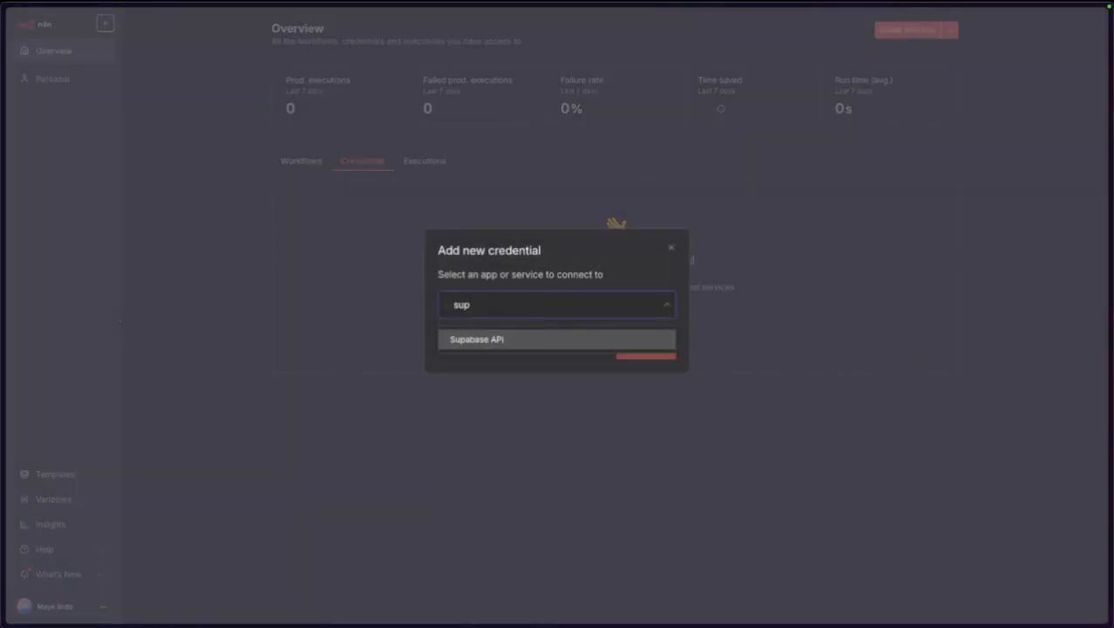
left_click(504, 341)
left_click(645, 347)
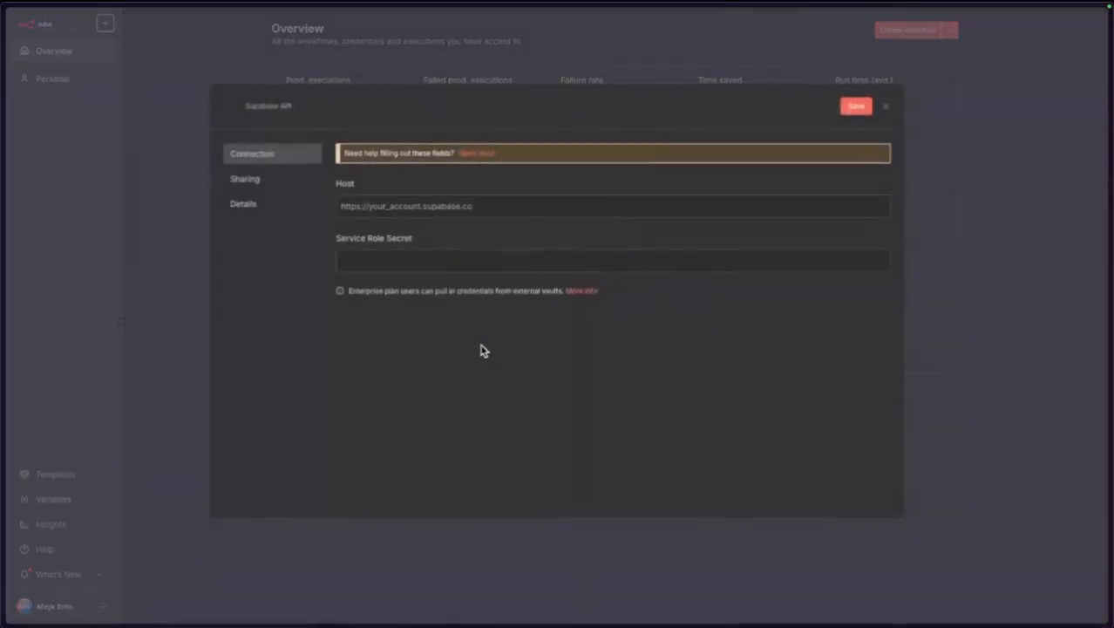
left_click(379, 212)
type("https://supabase.rseat.store")
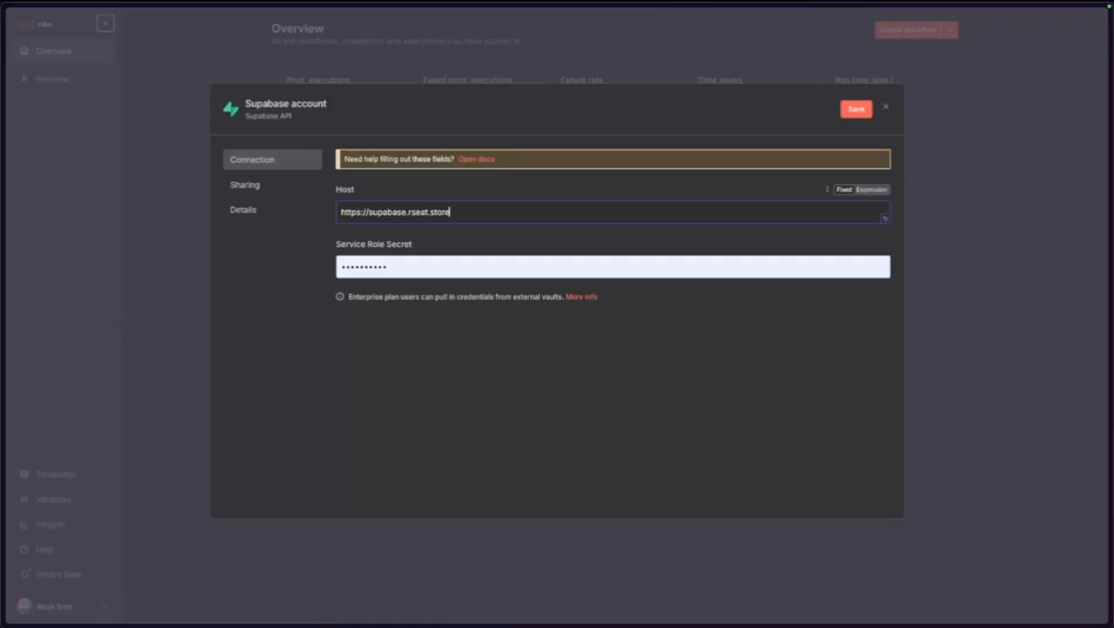
left_click(403, 375)
In Coolify, open the production supabase service's environment variables.
mouse_move(3, 147)
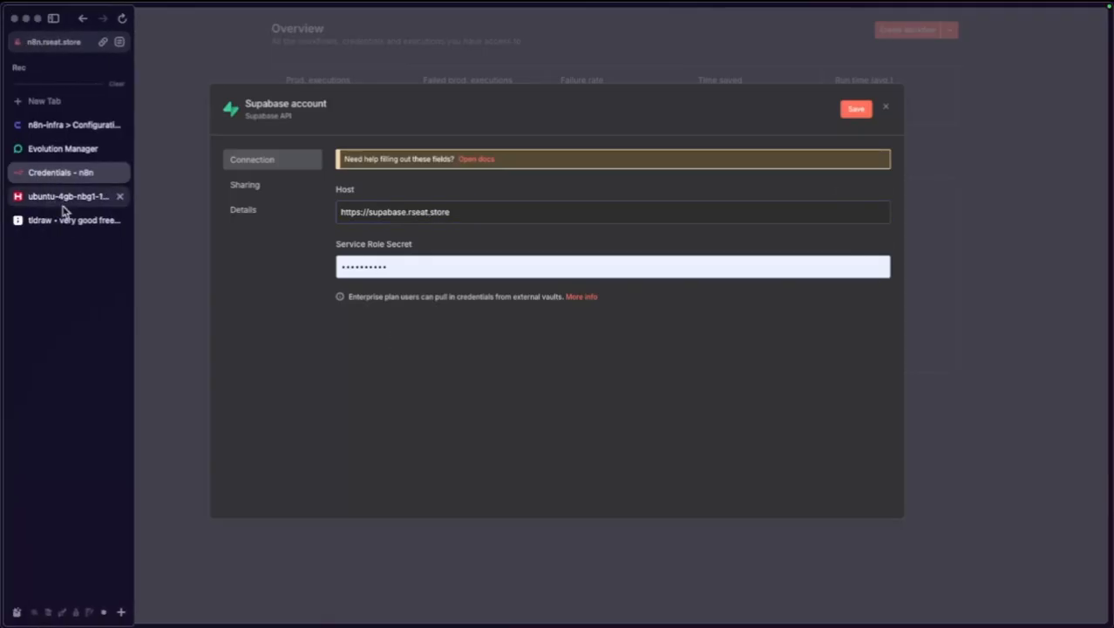
left_click(70, 125)
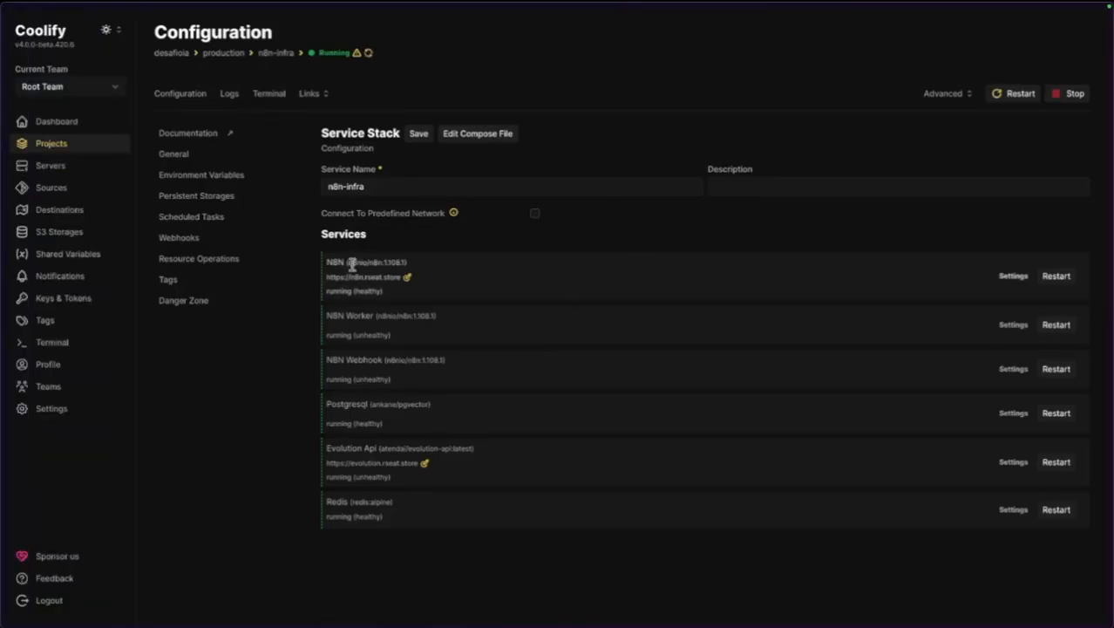
left_click(231, 55)
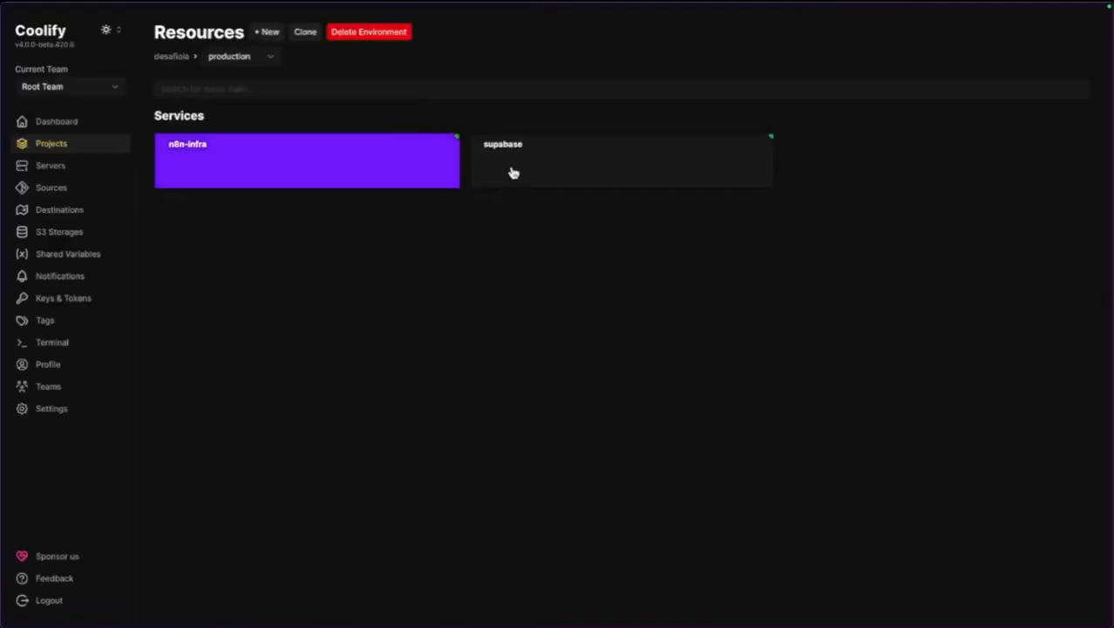
left_click(547, 167)
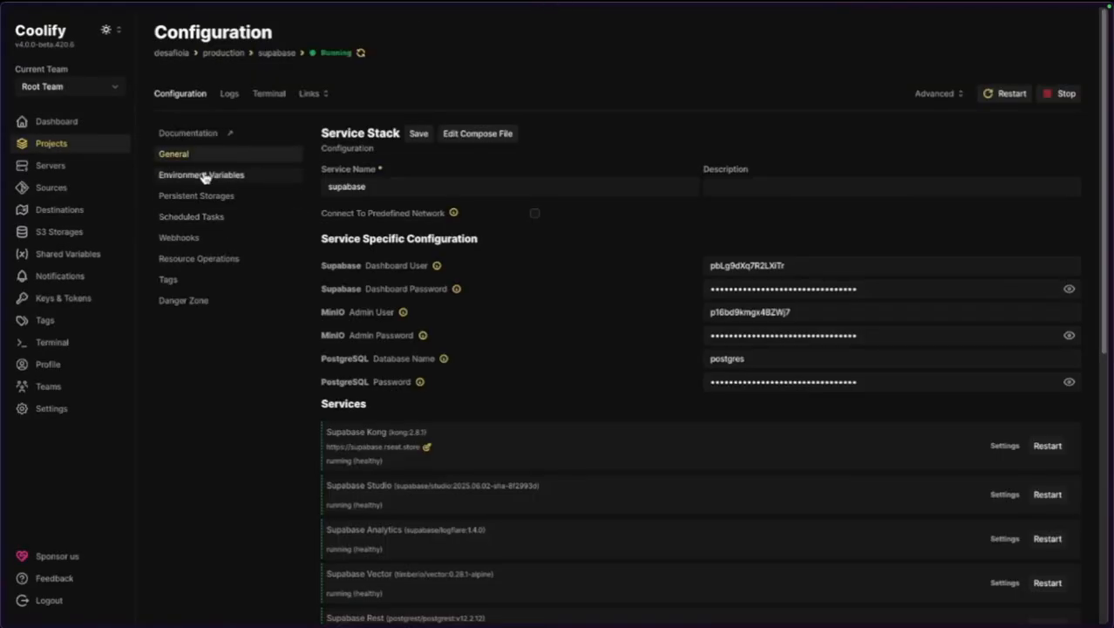
left_click(203, 175)
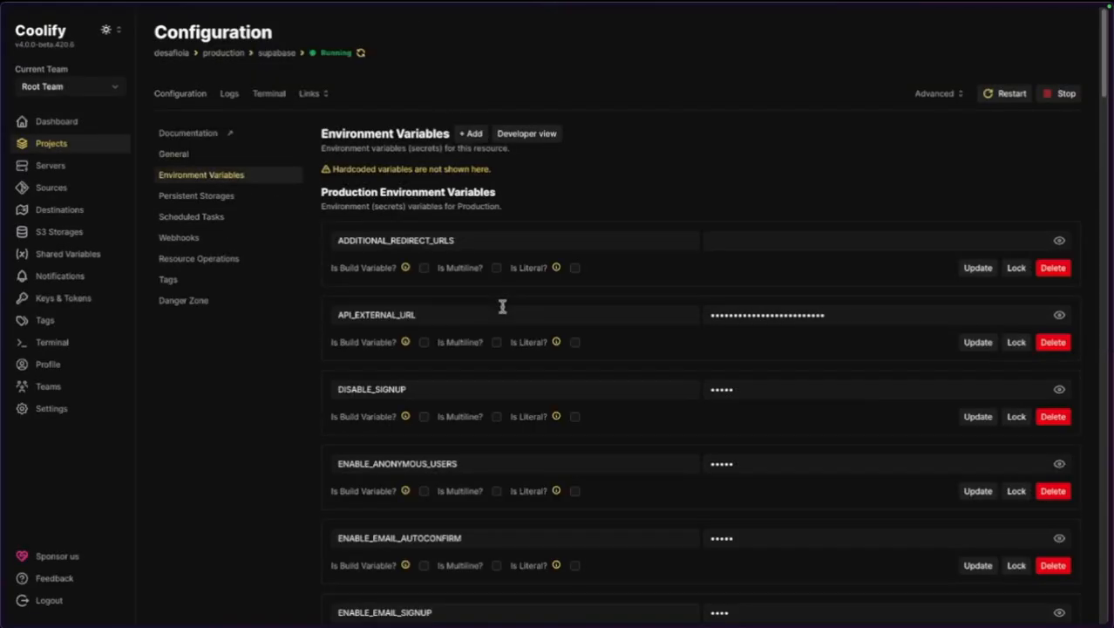
Reveal the SERVICE_SUPABASESERVICE_KEY value and select it for copying.
scroll(446, 377, "down", 15)
scroll(447, 373, "down", 5)
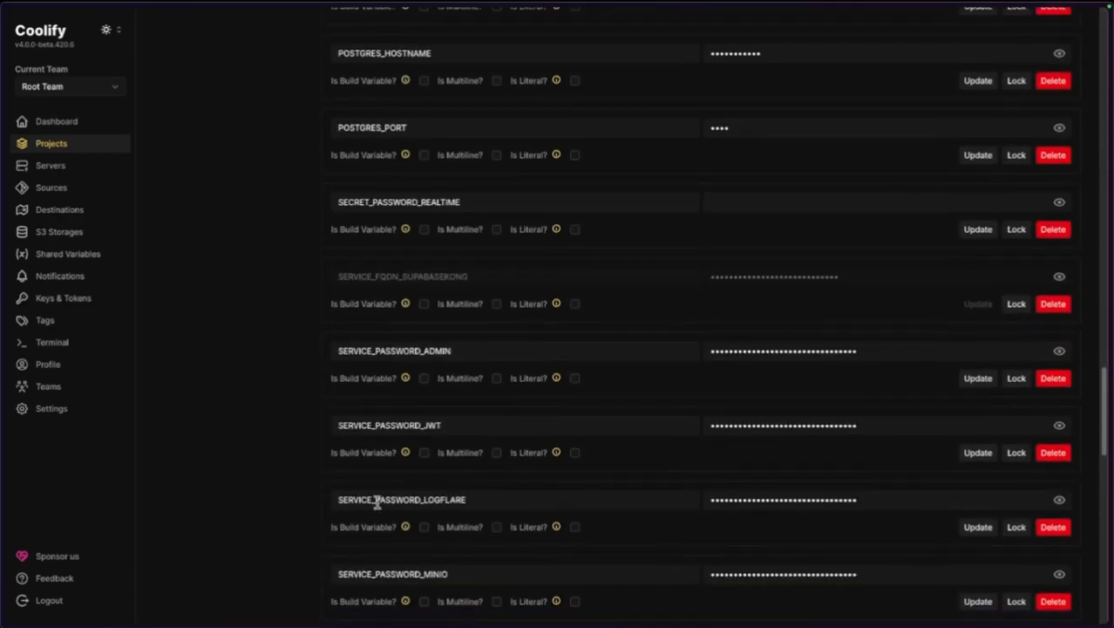
scroll(449, 446, "down", 5)
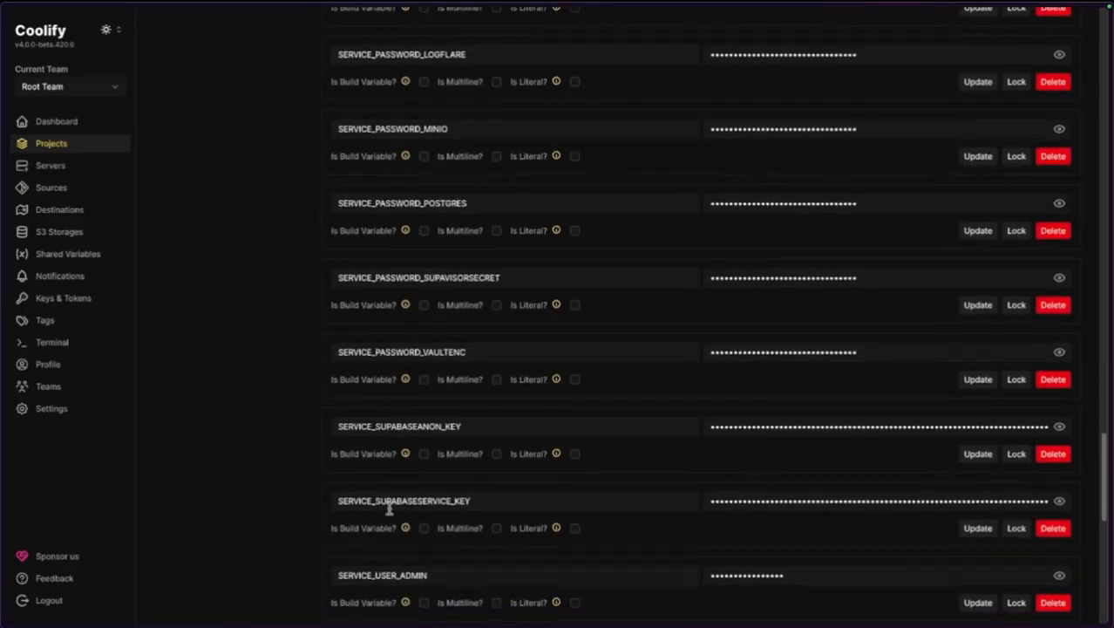
left_click_drag(377, 501, 339, 501)
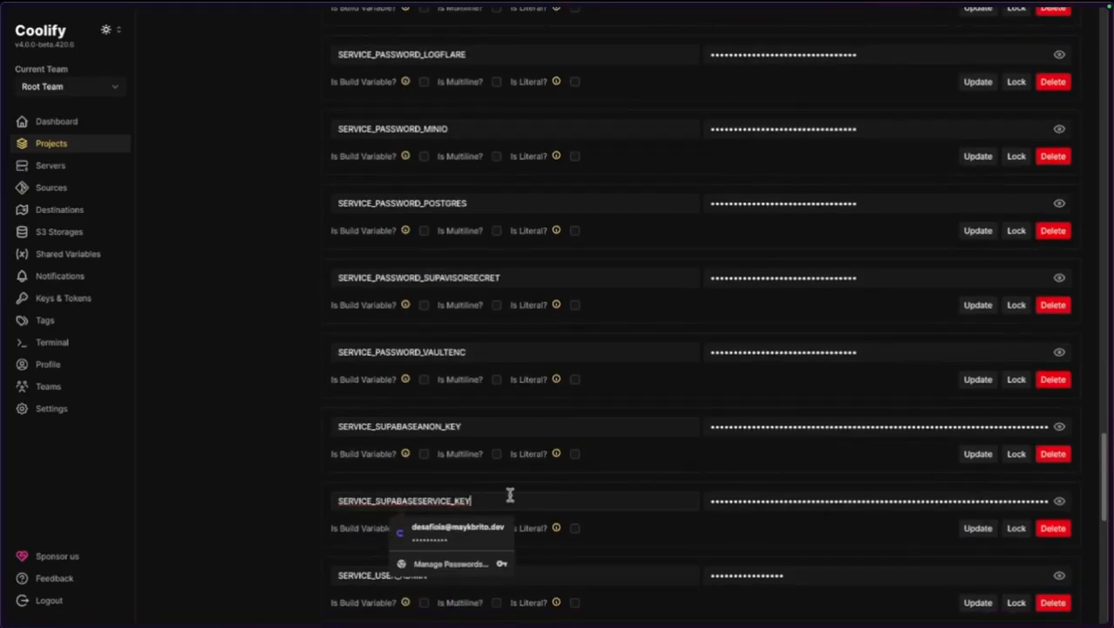
left_click(1059, 500)
left_click(822, 501)
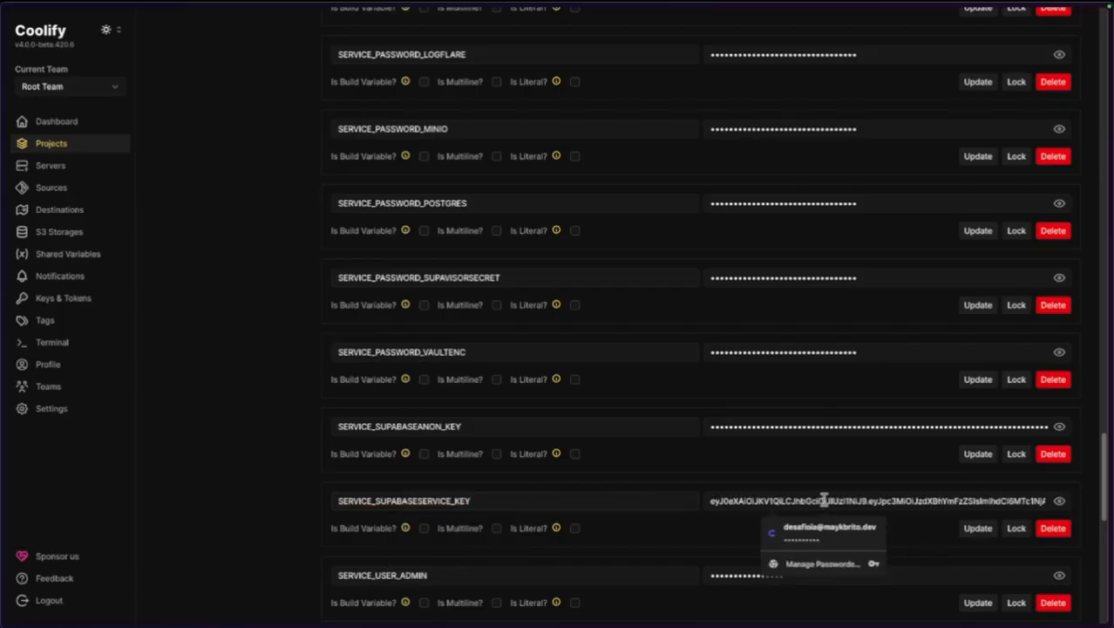
key("ctrl+a")
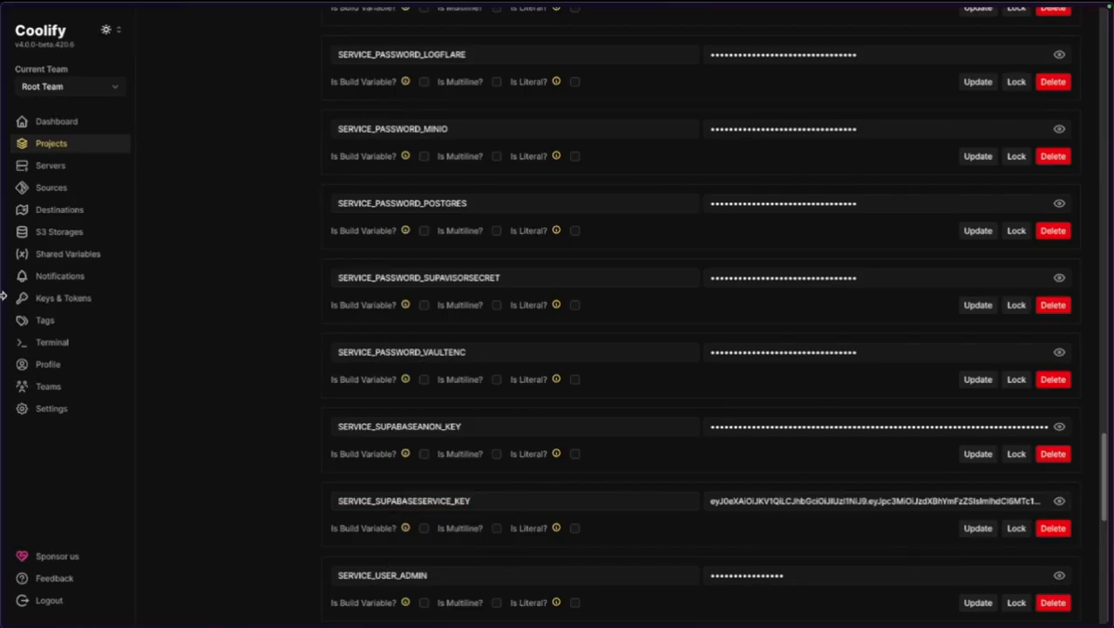
Paste the service key as Service Role Secret, save and test the credential, and decline the password prompt.
mouse_move(5, 296)
left_click(64, 172)
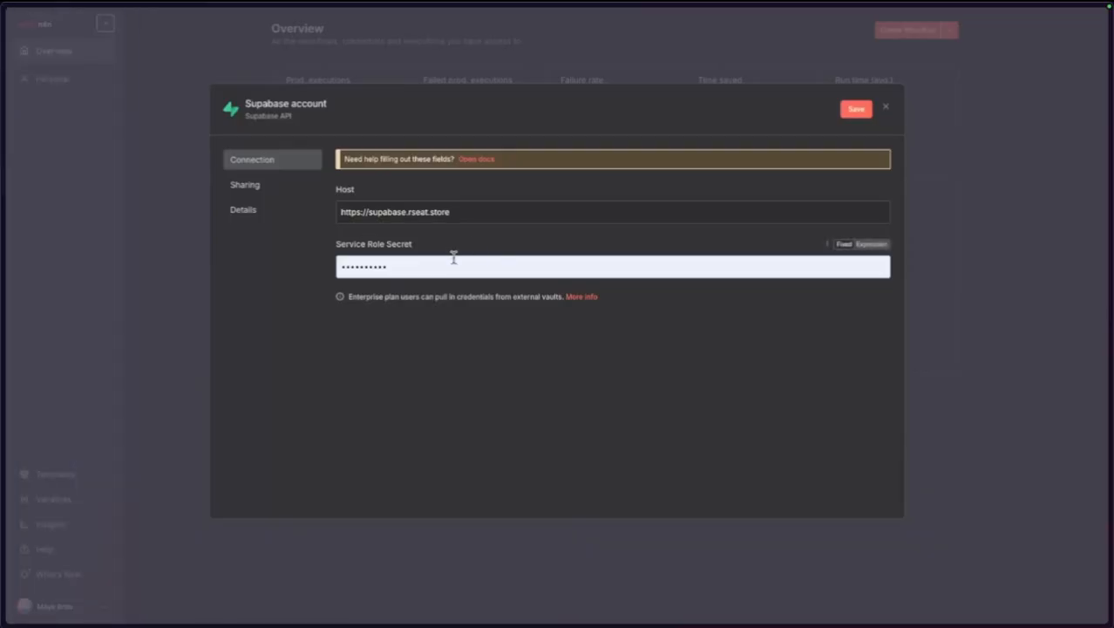
left_click(453, 258)
key("ctrl+a")
key("ctrl+v")
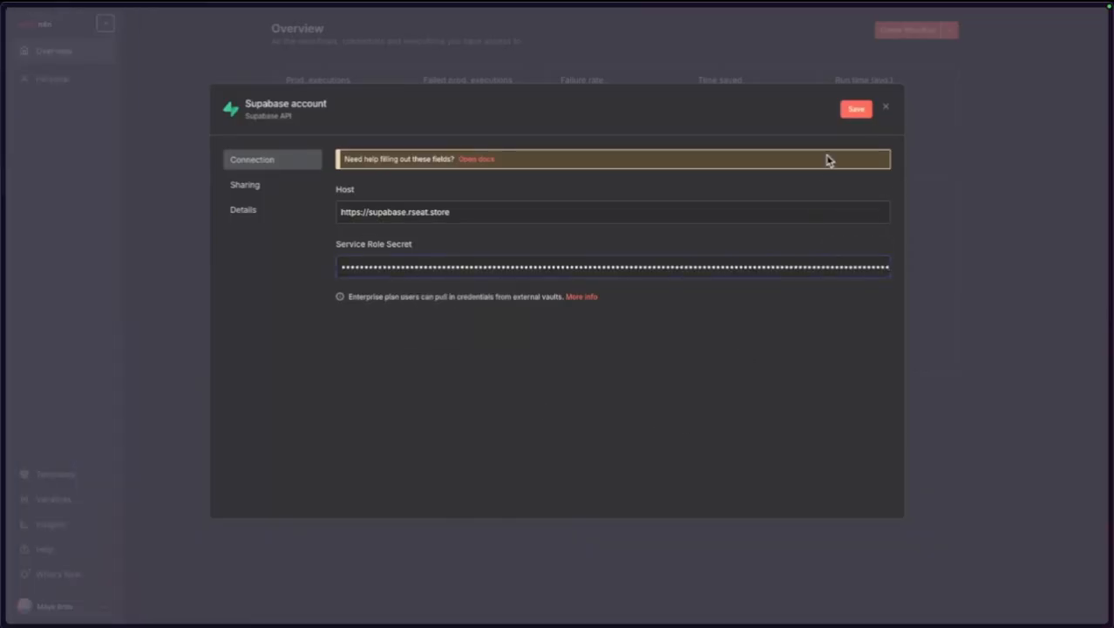
left_click(853, 110)
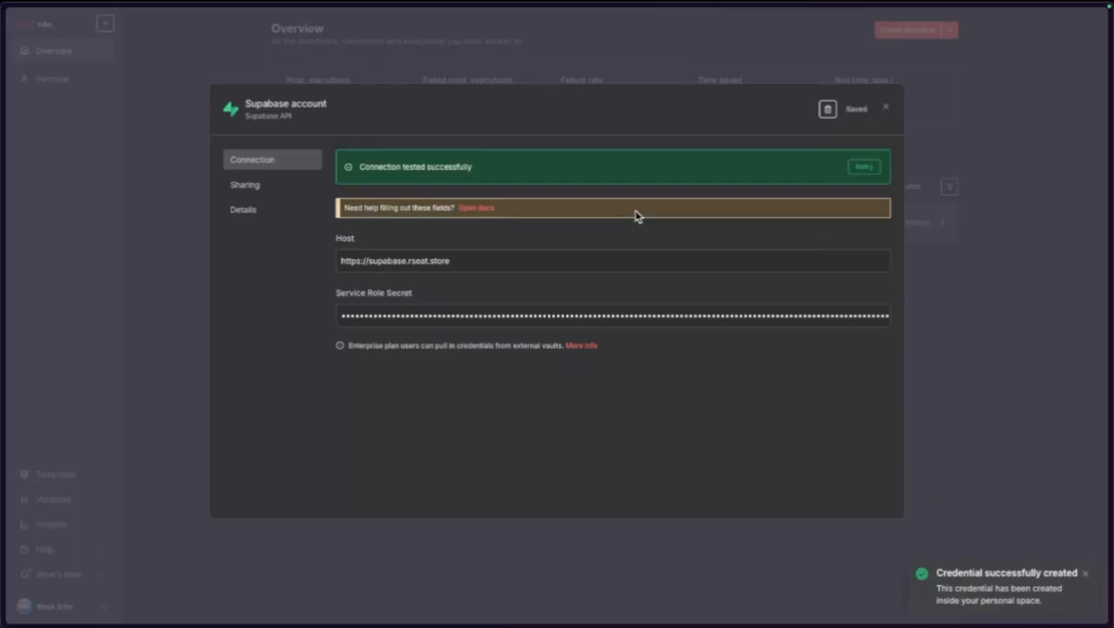
left_click(887, 110)
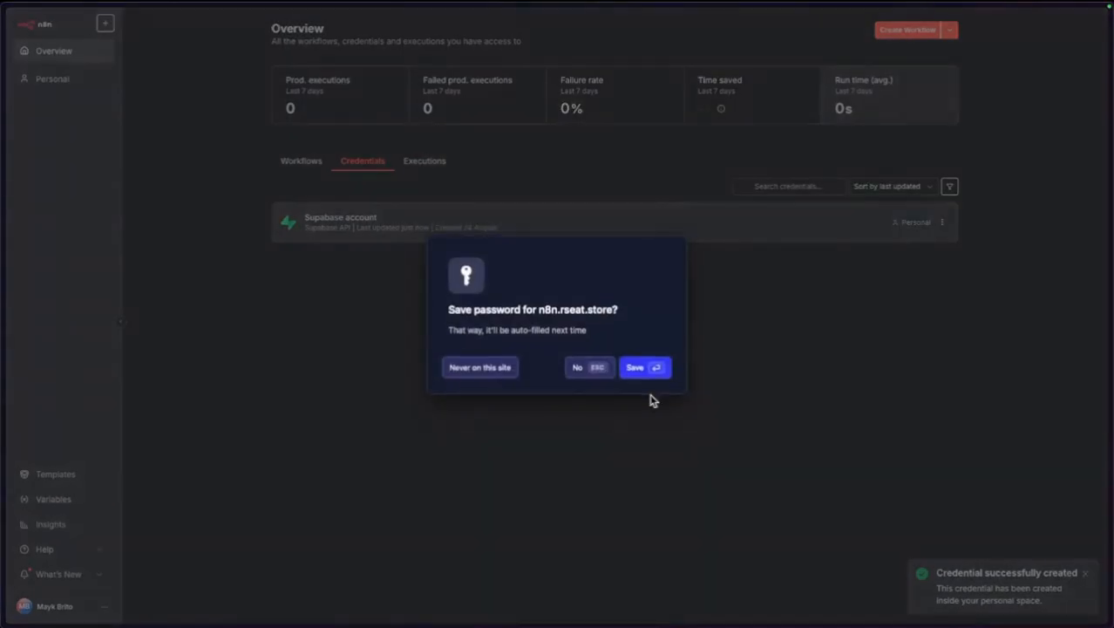
left_click(575, 370)
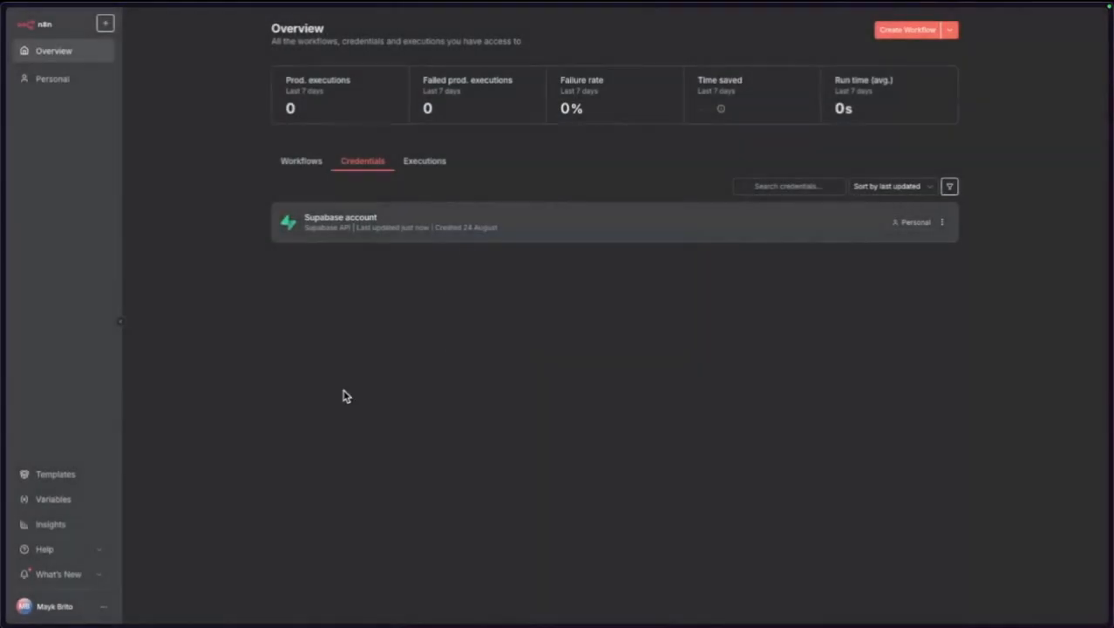
Start a new Postgres credential from the Create Credential menu.
left_click(949, 31)
left_click(924, 58)
left_click(514, 313)
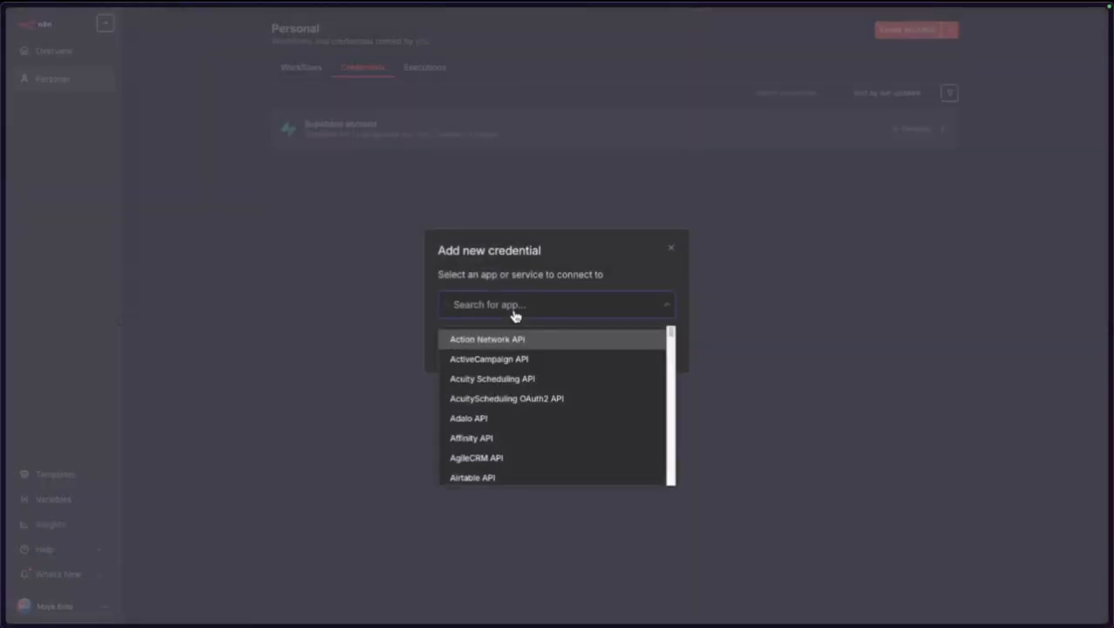
type("postg")
left_click(461, 342)
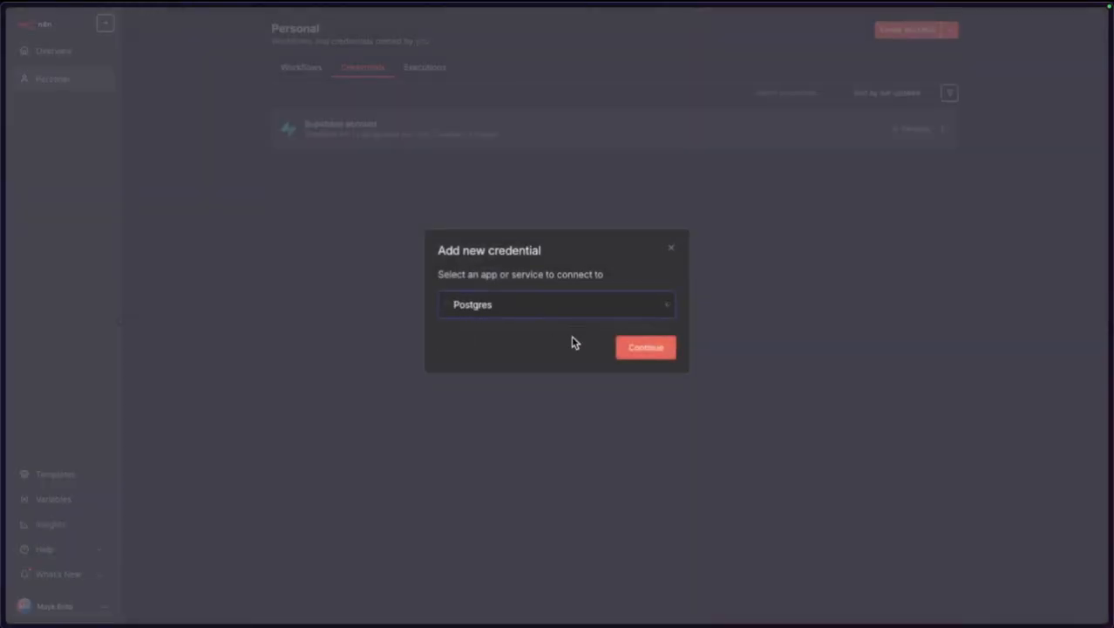
left_click(644, 346)
Replace the default Host with postgresql and the Database with n8n.
double_click(415, 215)
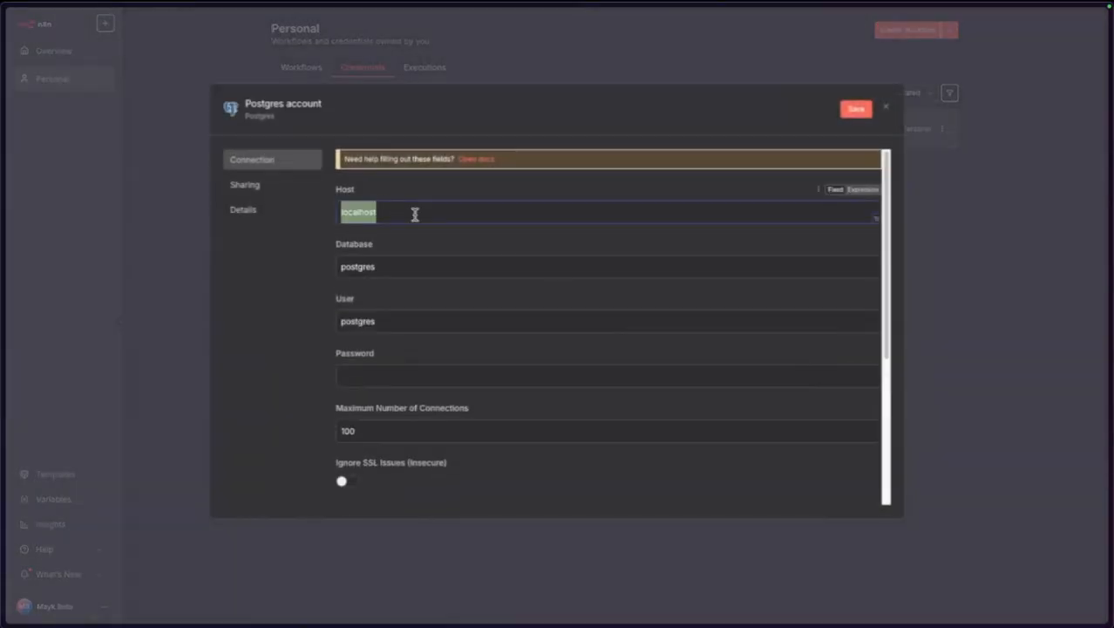
type("postgresql")
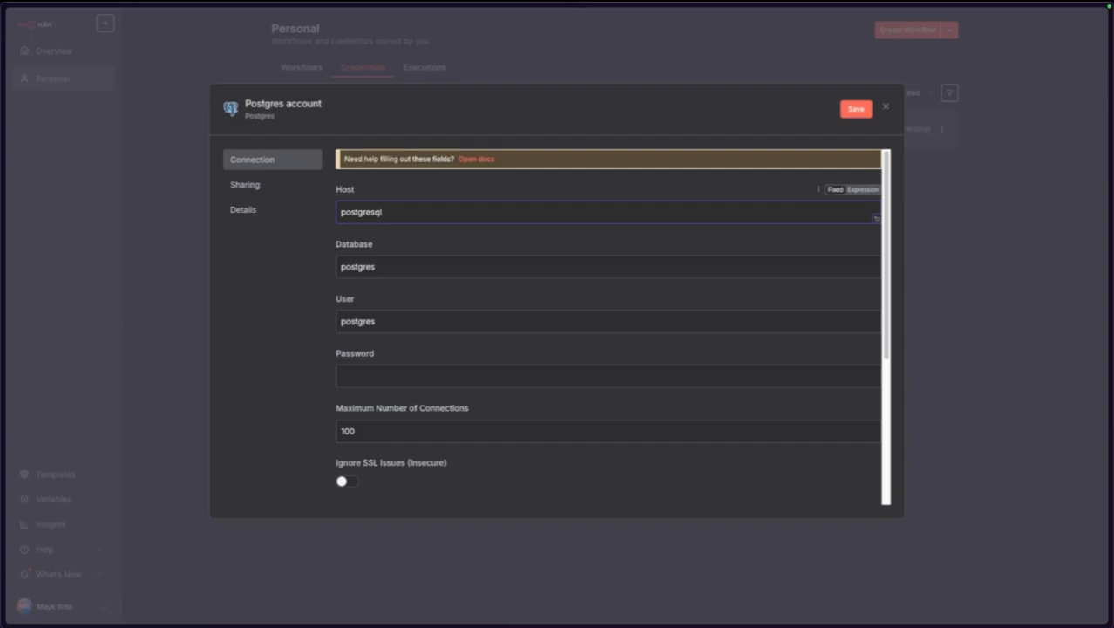
double_click(424, 262)
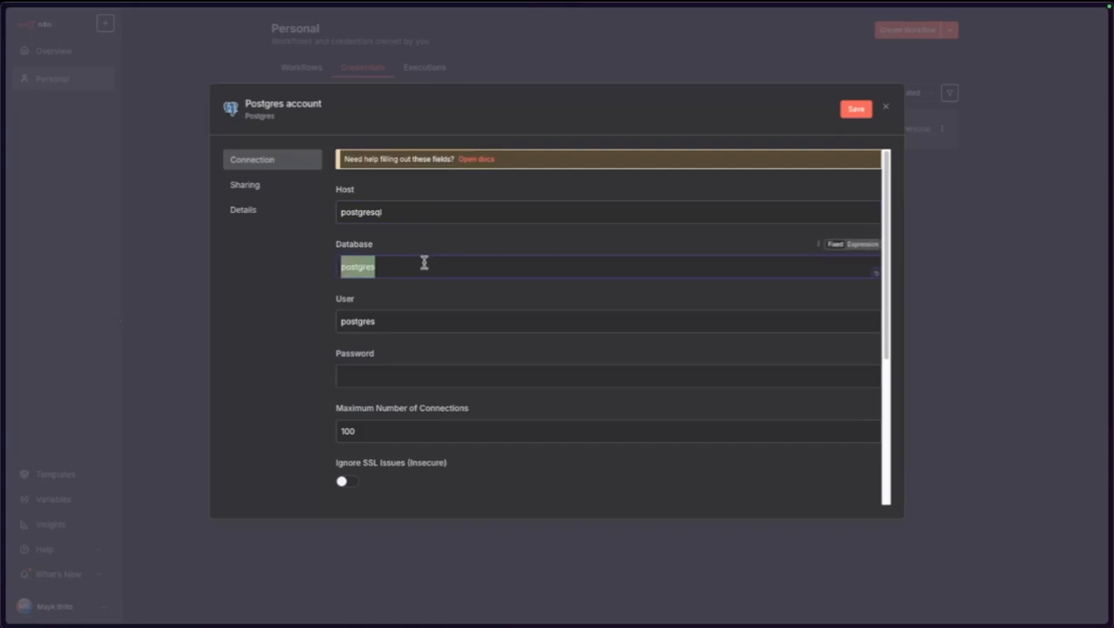
type("n8n")
double_click(414, 323)
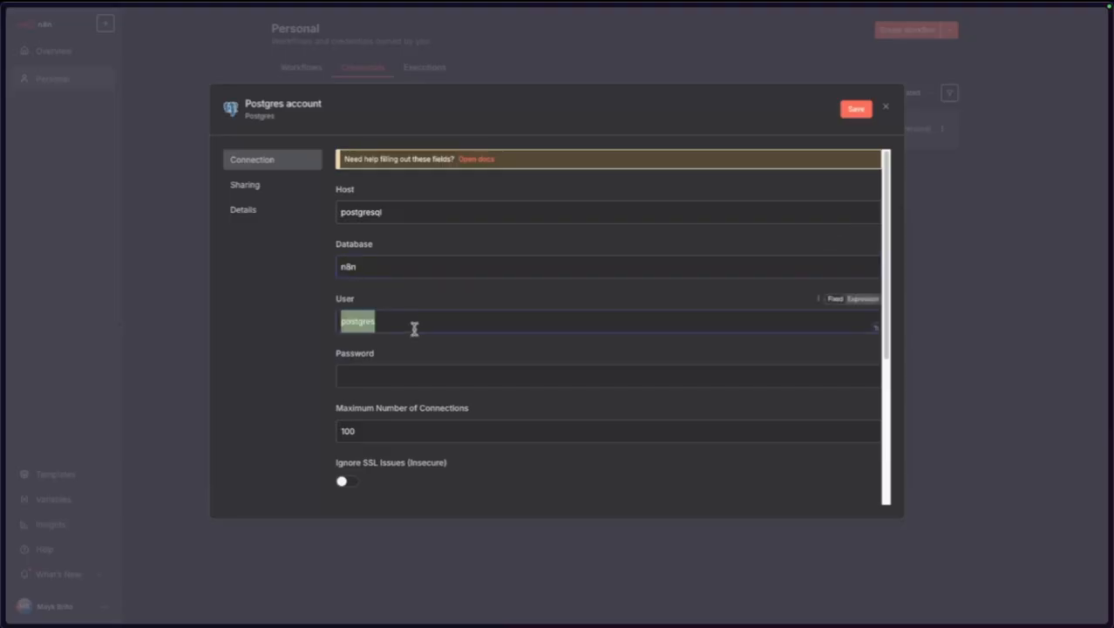
left_click(290, 316)
double_click(380, 321)
left_click(261, 310)
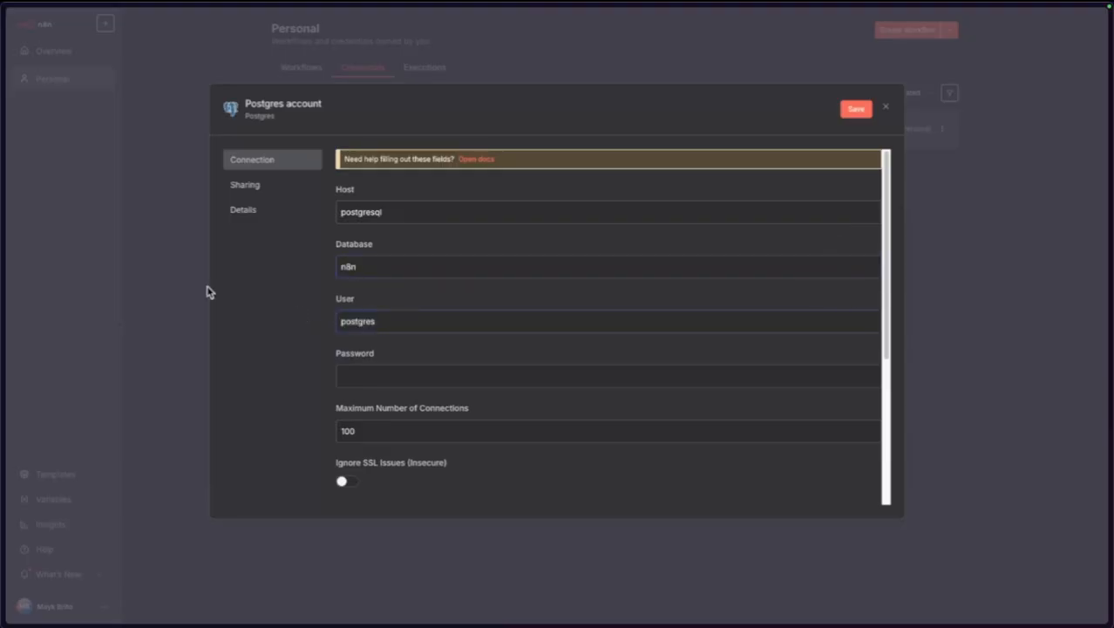
Switch over to the Coolify deployment tab.
mouse_move(2, 162)
left_click(74, 124)
scroll(196, 92, "up", 10)
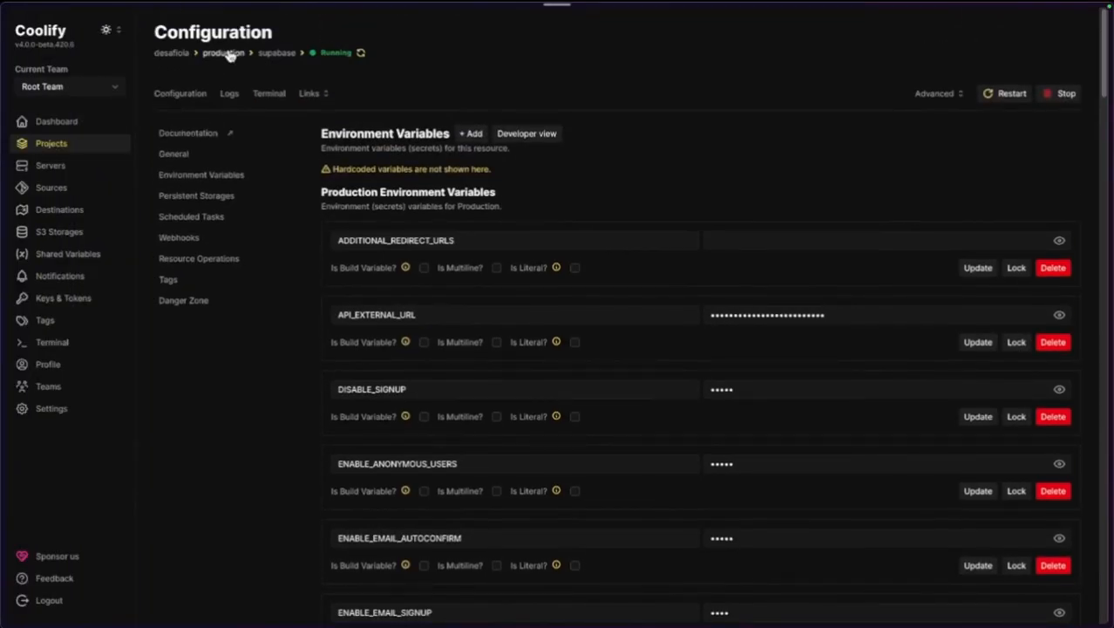
Open the production n8n-infra service's environment variables in Coolify.
left_click(229, 55)
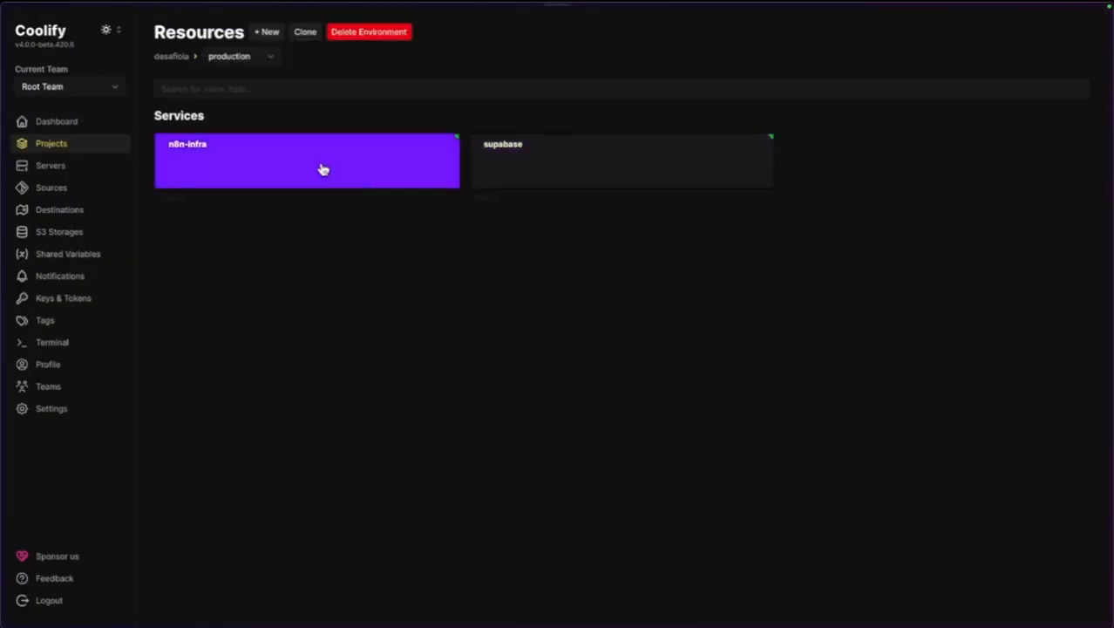
left_click(323, 168)
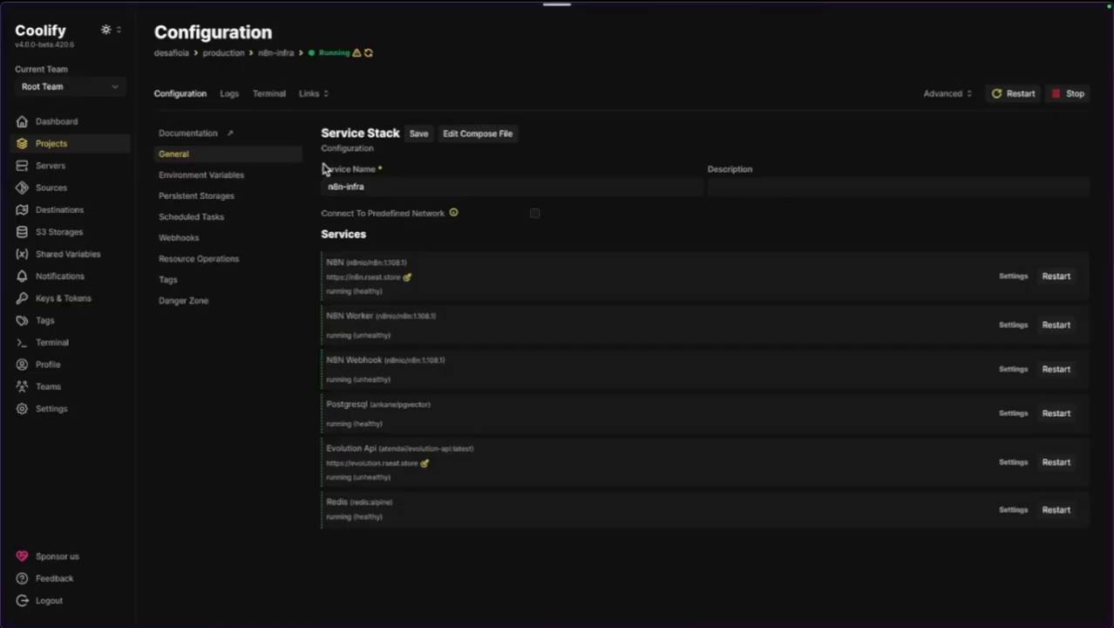
left_click(195, 177)
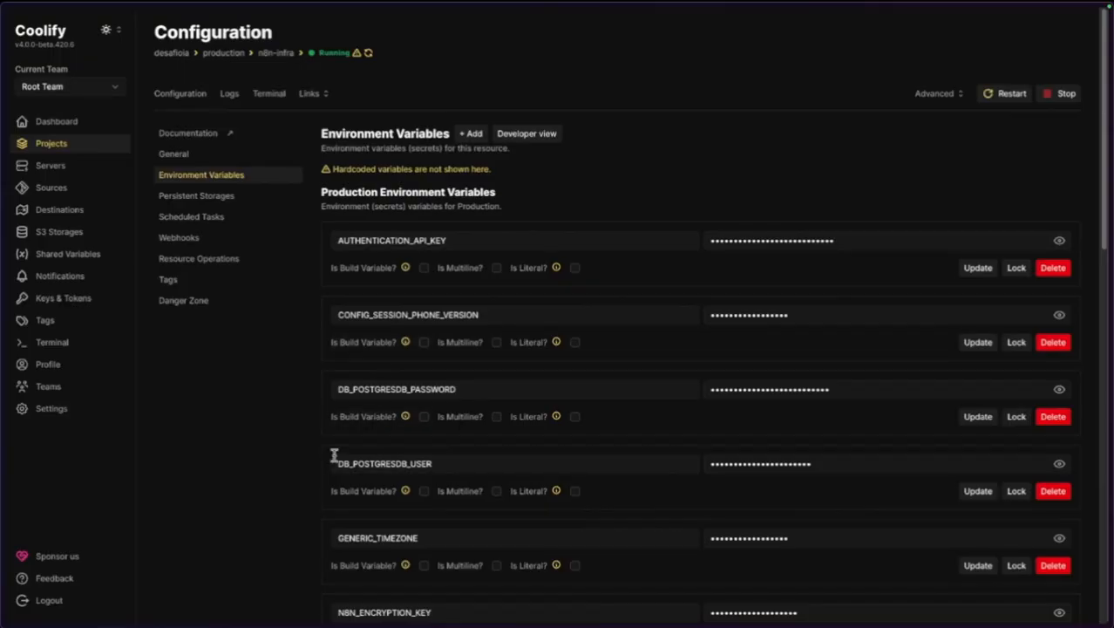
scroll(336, 460, "down", 1)
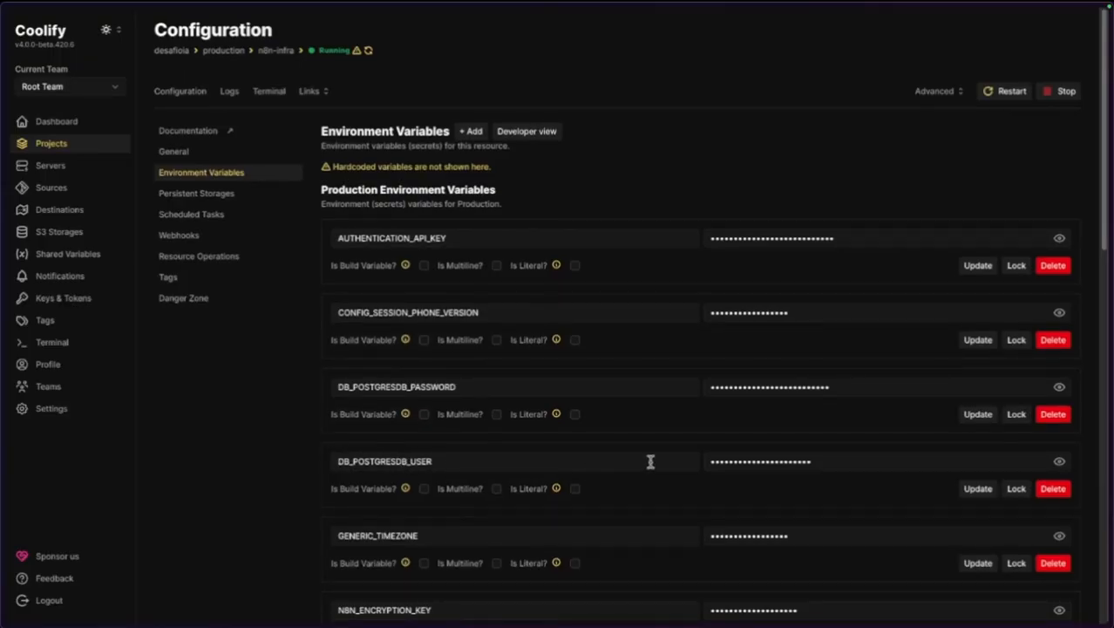
scroll(371, 453, "down", 10)
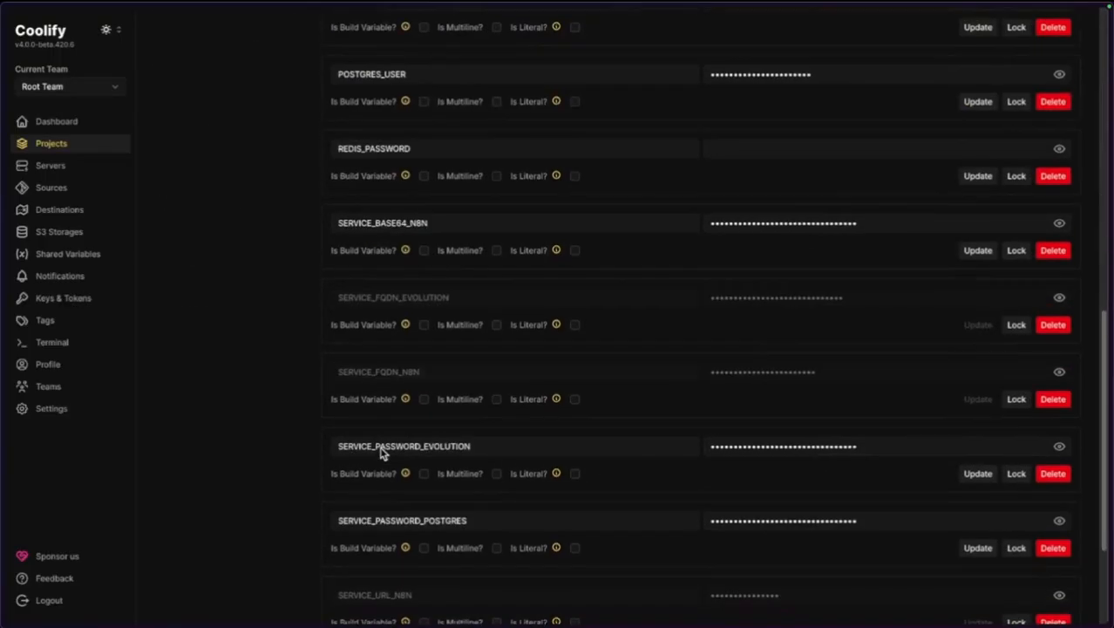
scroll(375, 441, "down", 2)
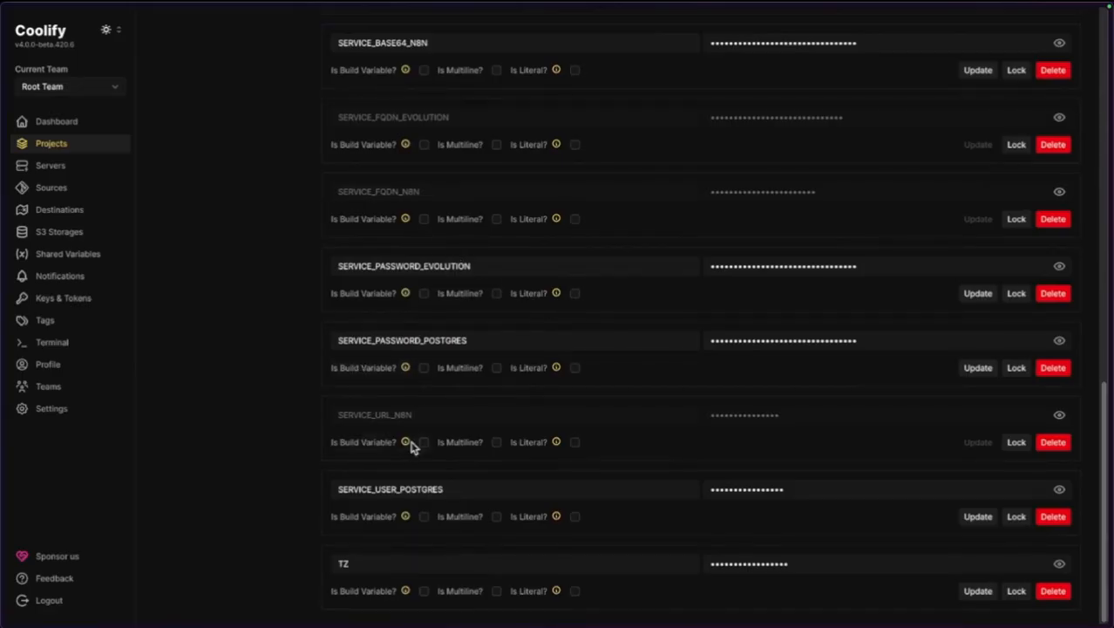
Reveal and copy the SERVICE_USER_POSTGRES value, then return to the n8n Postgres credential.
left_click(443, 491)
left_click(1058, 492)
double_click(835, 492)
key("super+space")
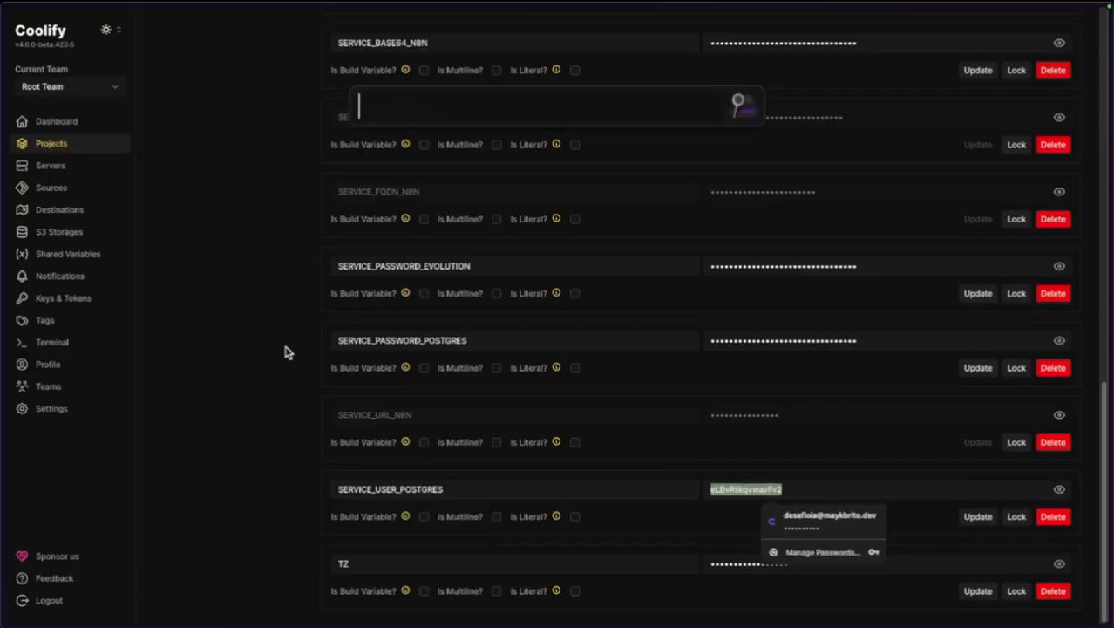
double_click(747, 483)
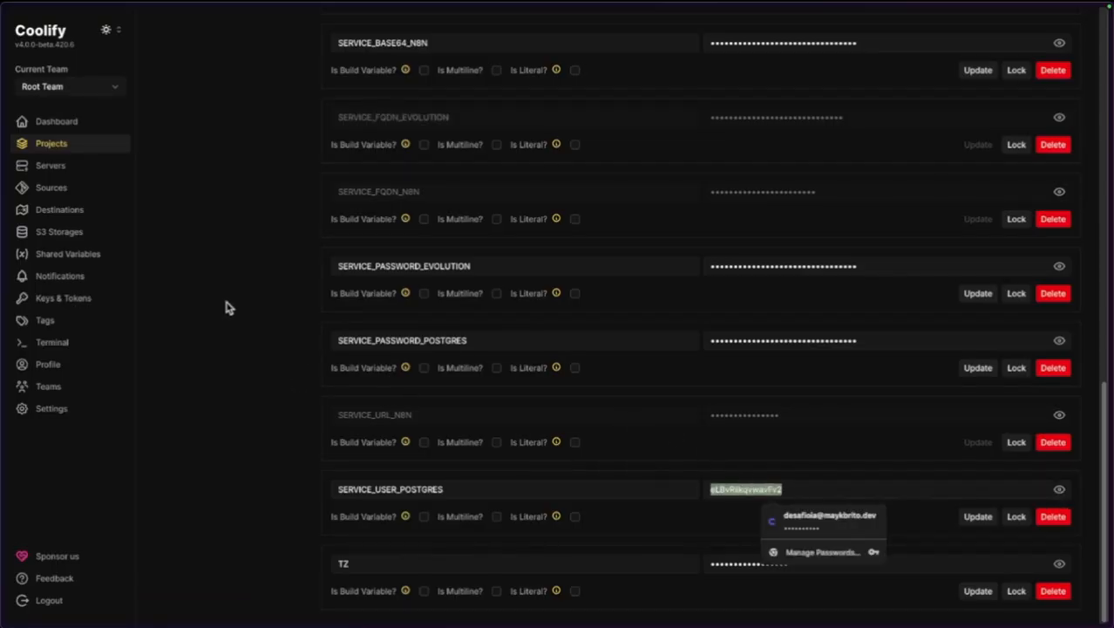
mouse_move(3, 244)
left_click(83, 172)
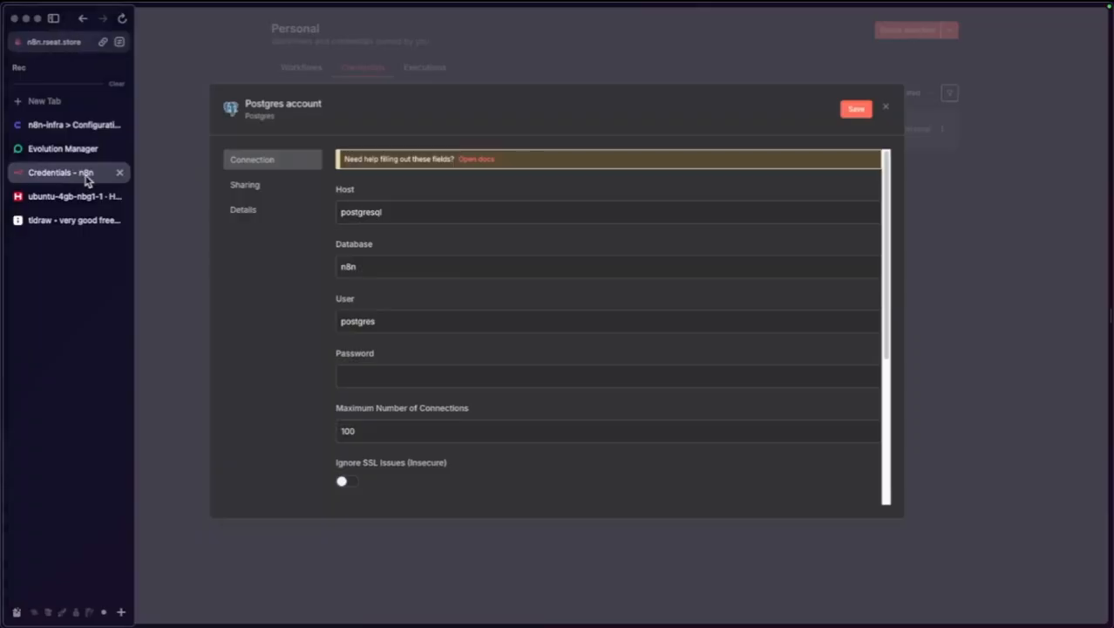
Paste the Postgres user into User, then reveal and select SERVICE_PASSWORD_POSTGRES in Coolify.
double_click(389, 323)
key("ctrl+v")
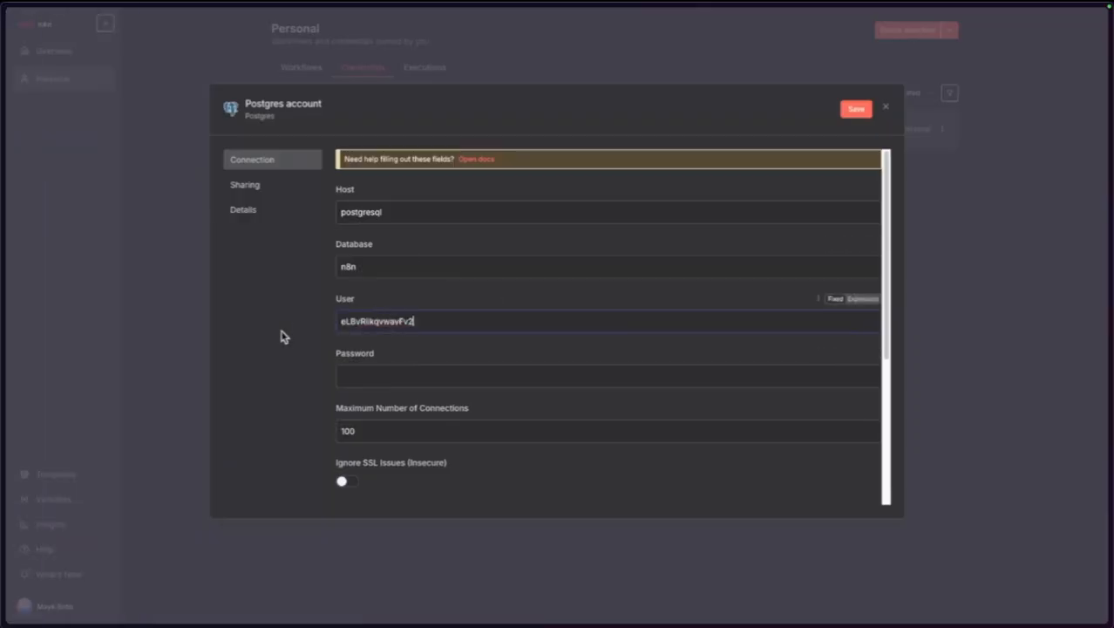
mouse_move(2, 269)
left_click(60, 150)
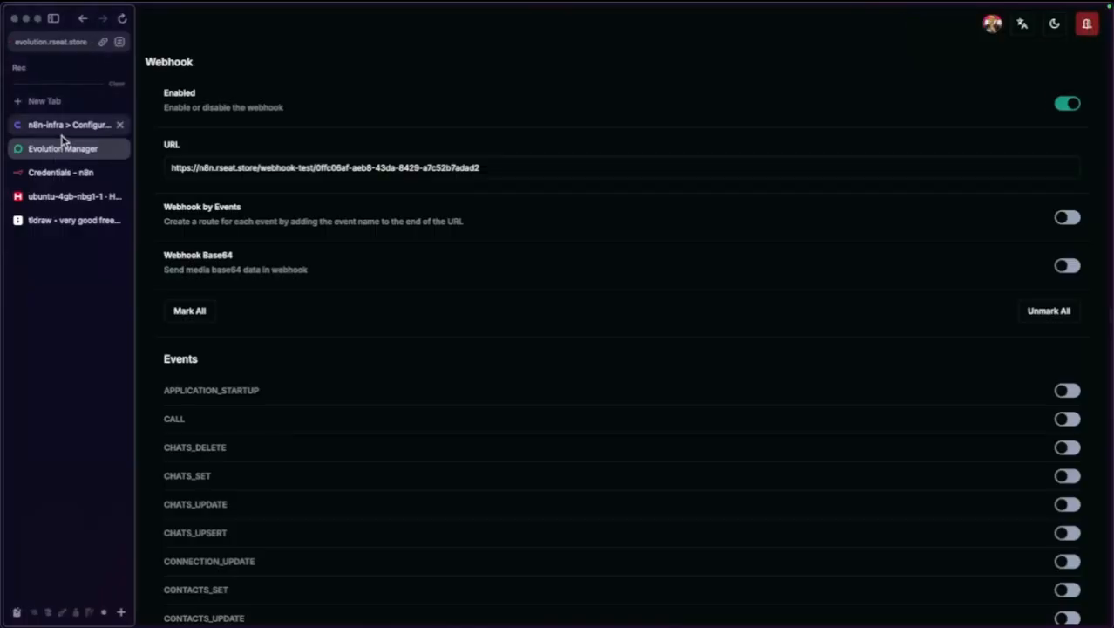
left_click(39, 127)
left_click(390, 340)
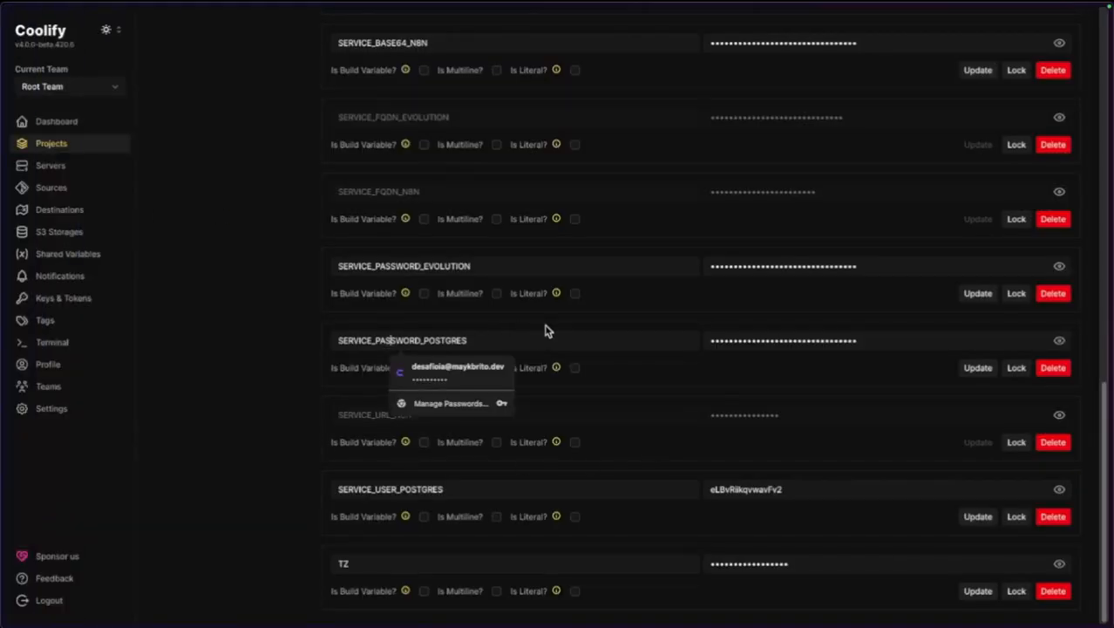
left_click(1058, 343)
double_click(878, 338)
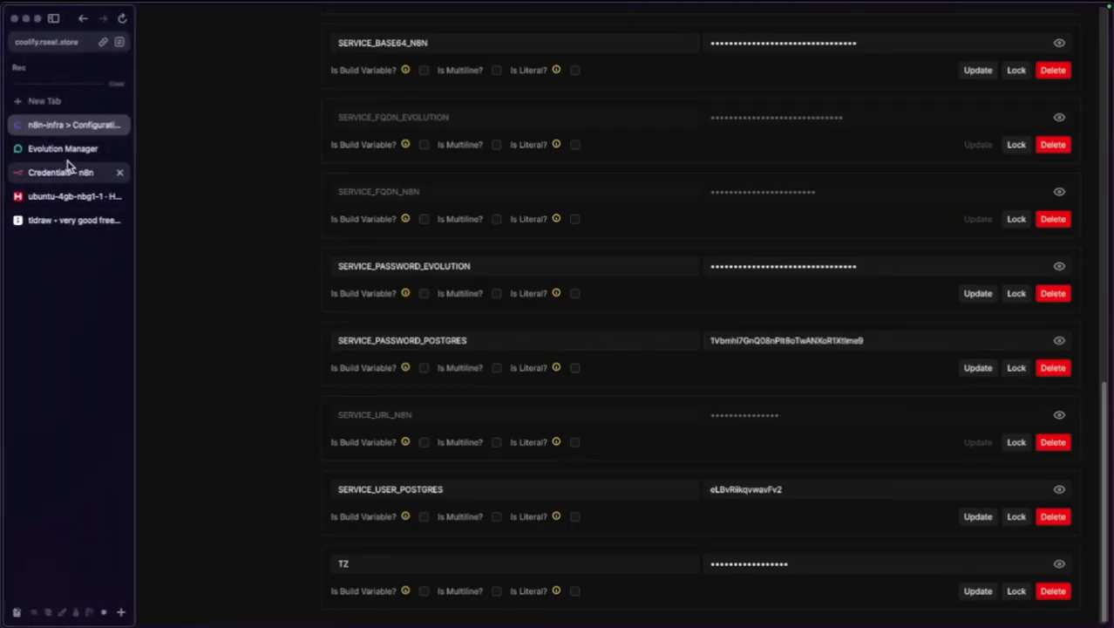
Paste the password into the credential, save and test it, and decline the browser prompt.
left_click(53, 171)
left_click(436, 373)
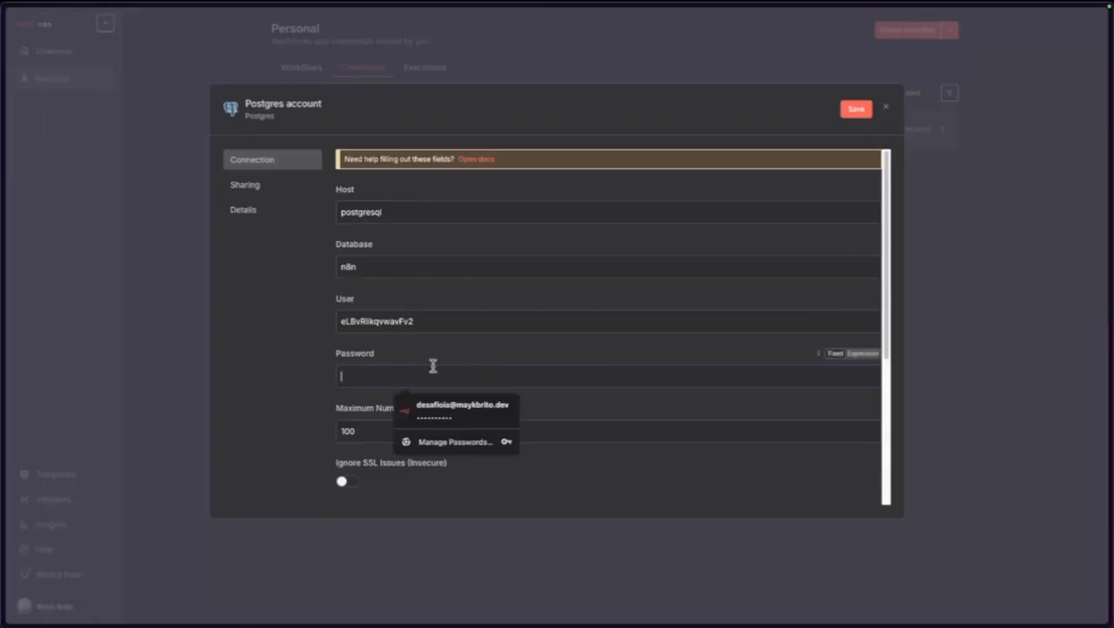
key("ctrl+v")
left_click(856, 108)
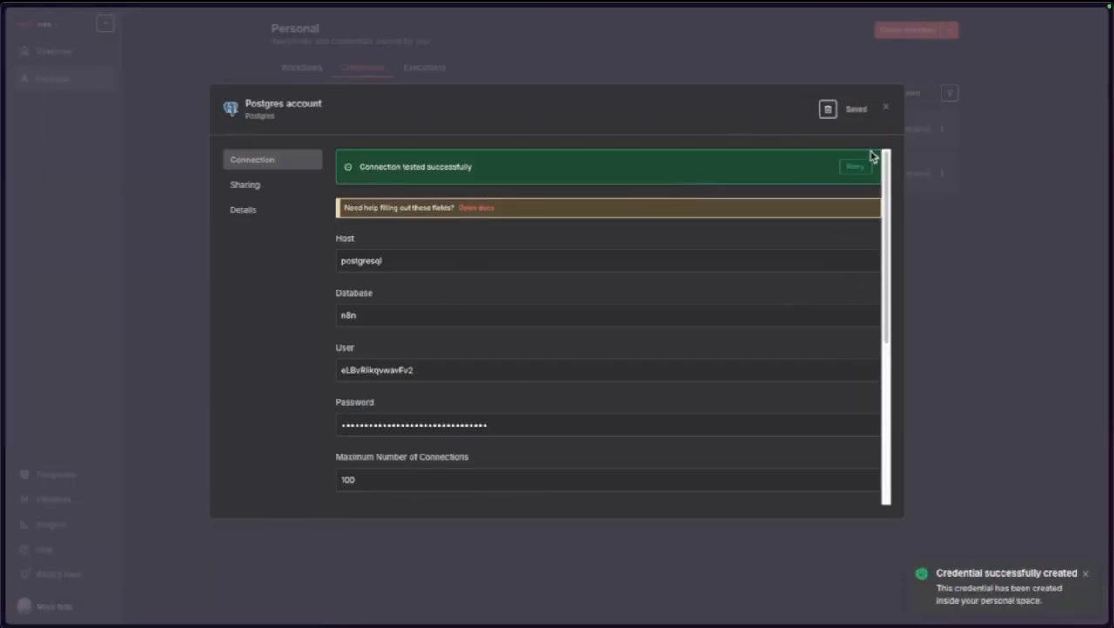
left_click(886, 107)
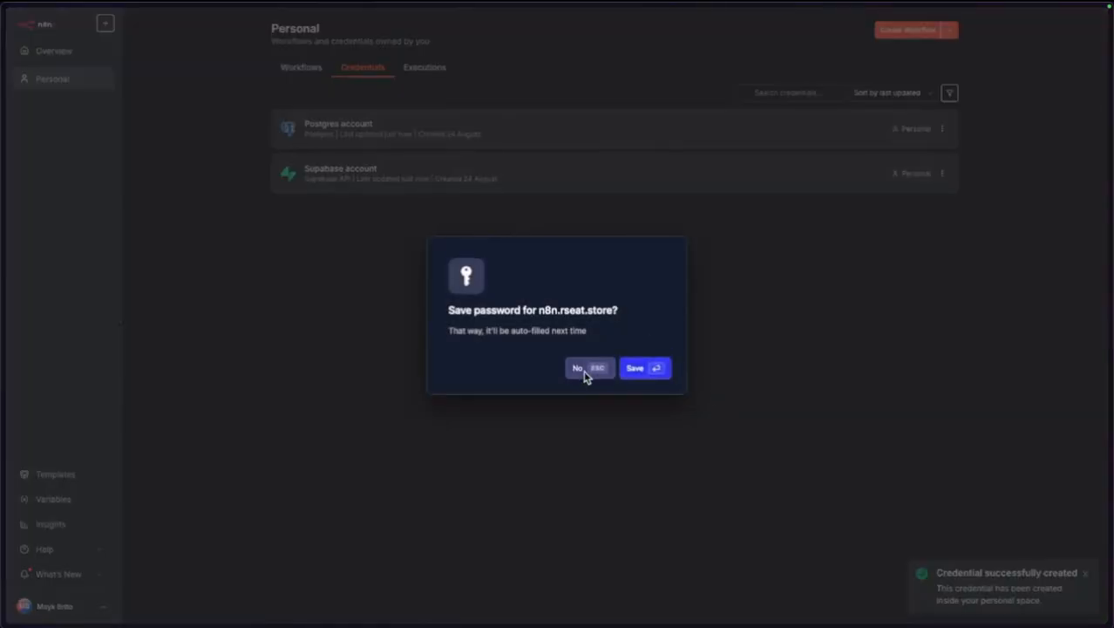
left_click(584, 370)
Start another new credential and choose Redis as the service.
left_click(949, 29)
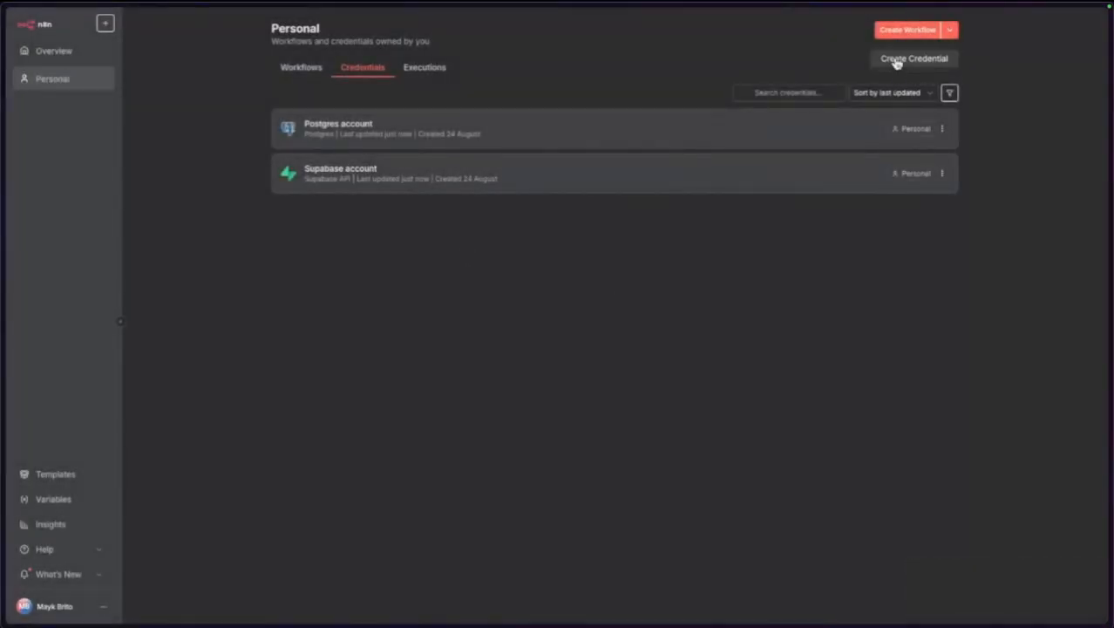
left_click(897, 61)
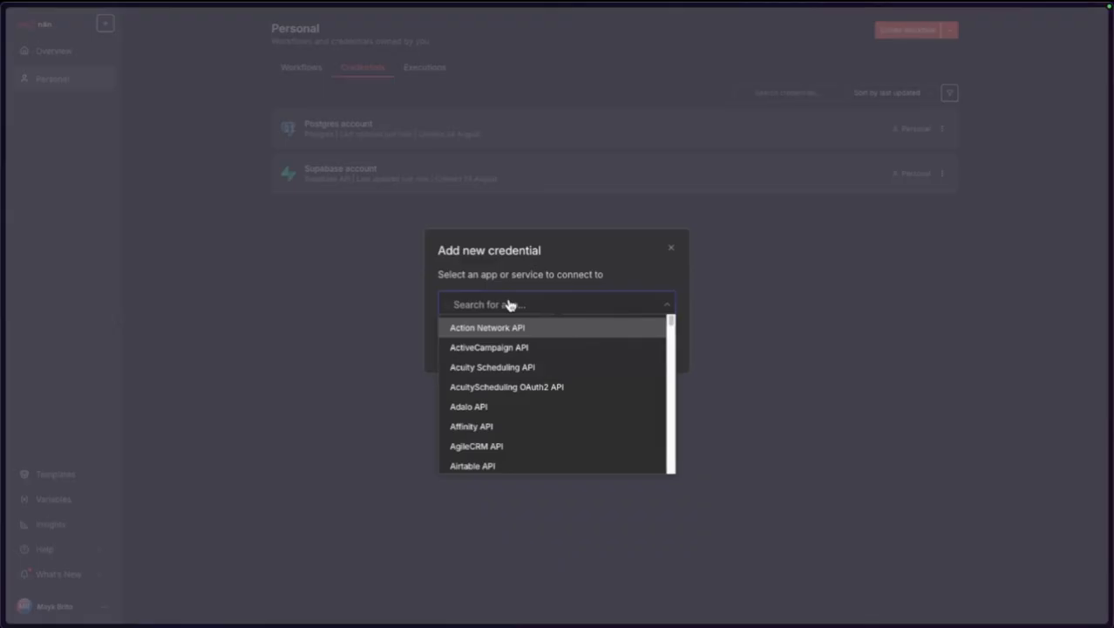
type("reid")
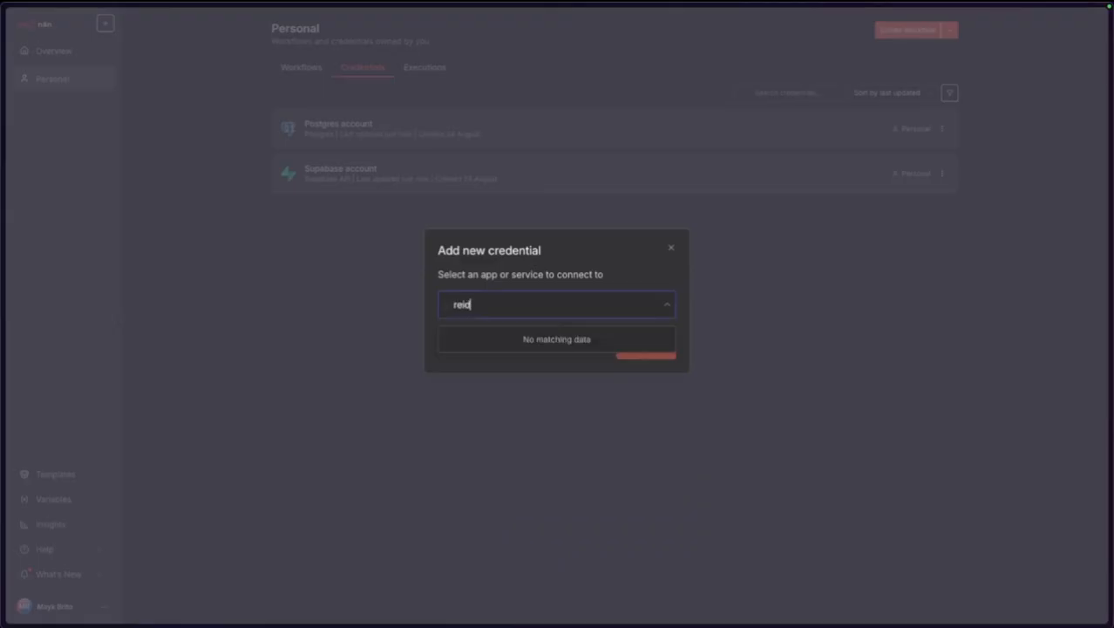
type("d")
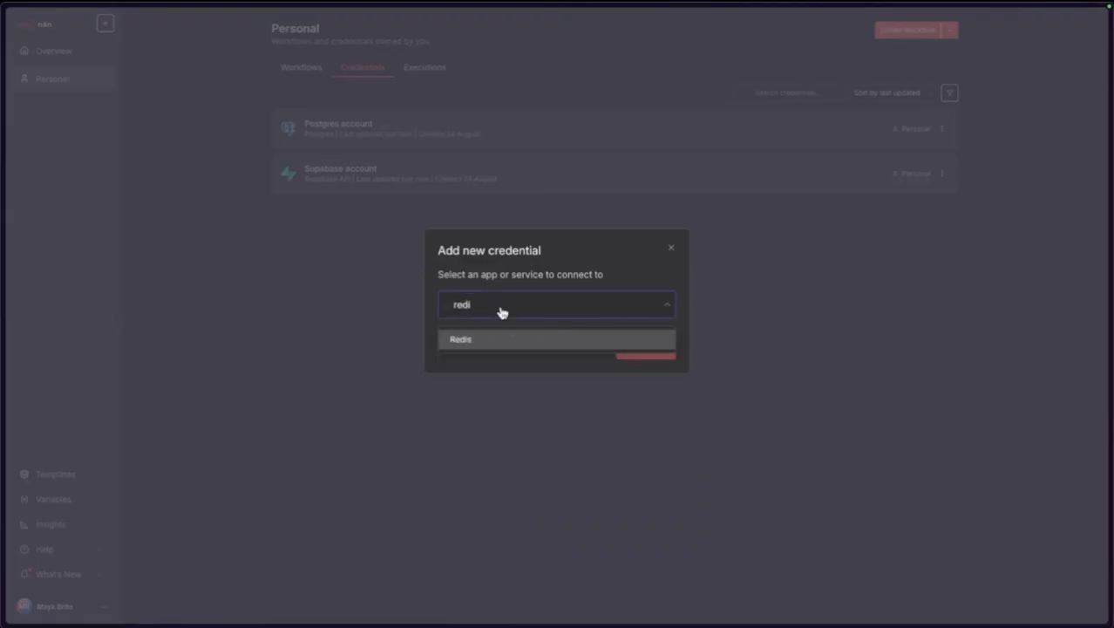
left_click(492, 347)
left_click(637, 356)
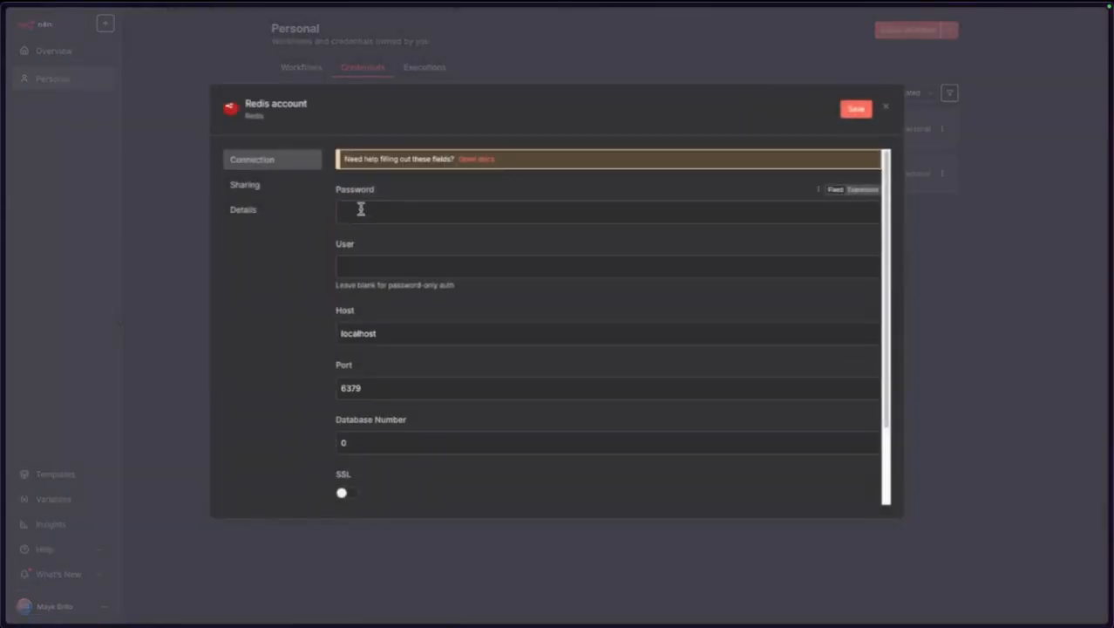
Set Host to redis, change the Database Number, then save, test and close the credential.
double_click(408, 334)
type("r")
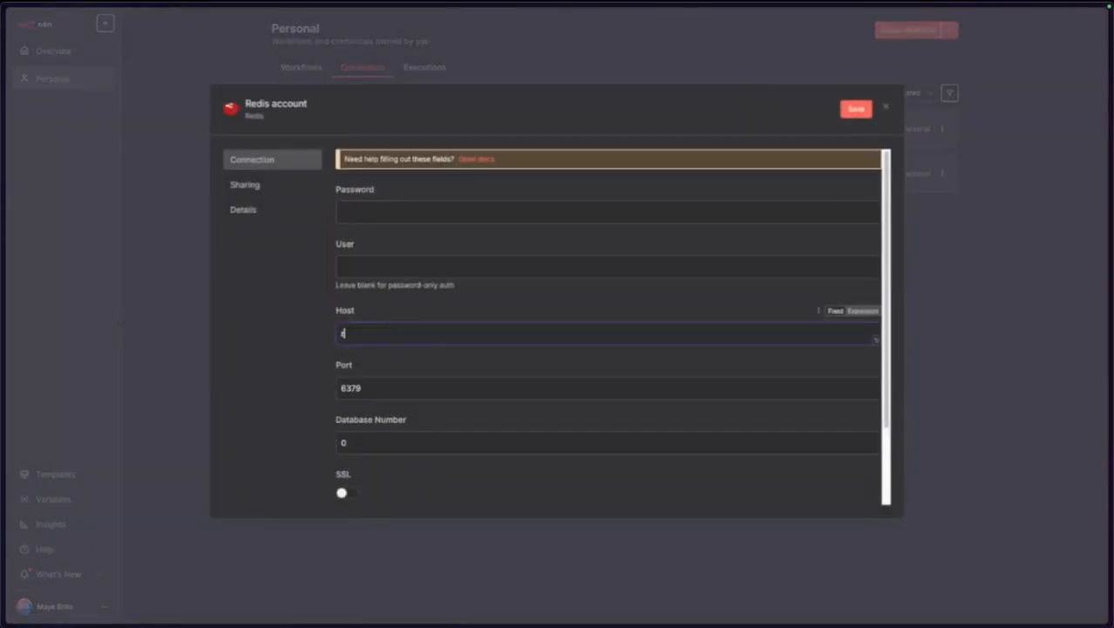
type("edis")
double_click(342, 443)
type("3")
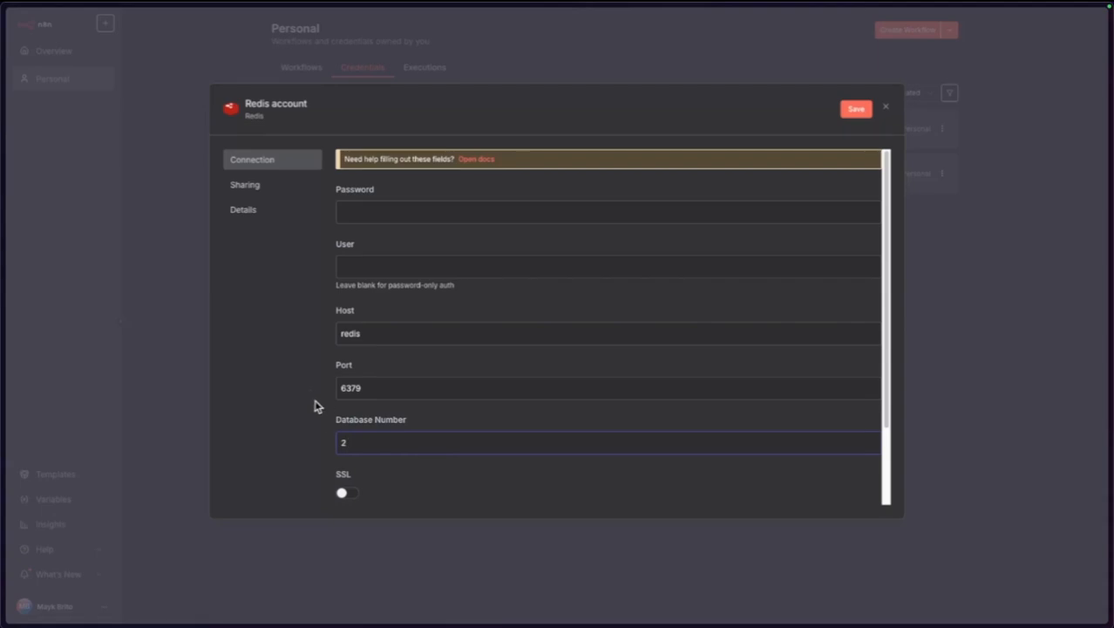
left_click(853, 114)
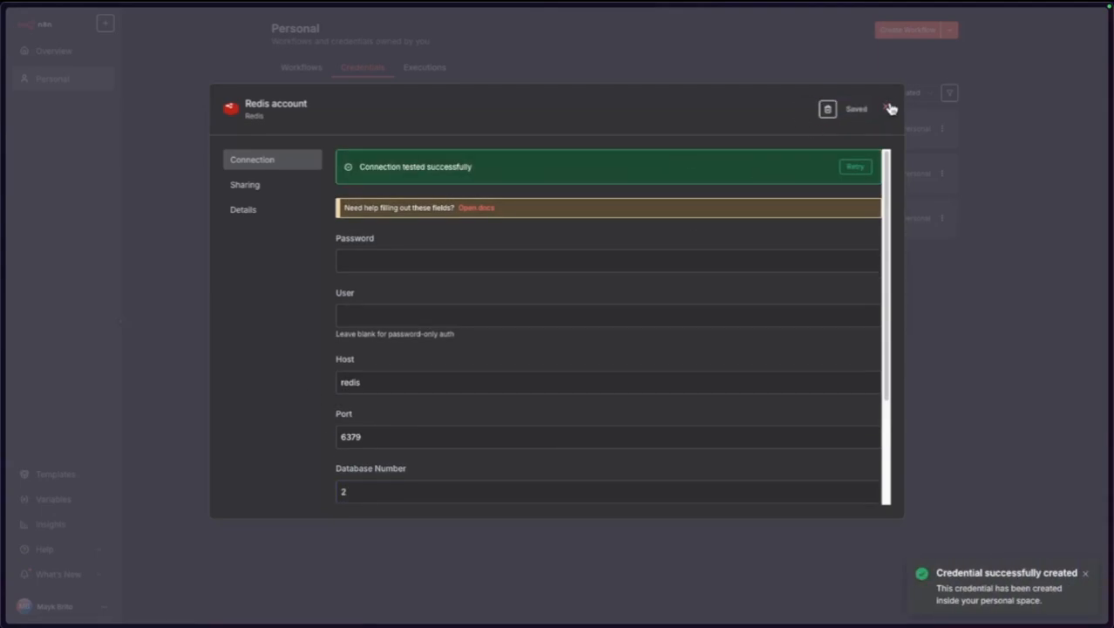
left_click(888, 107)
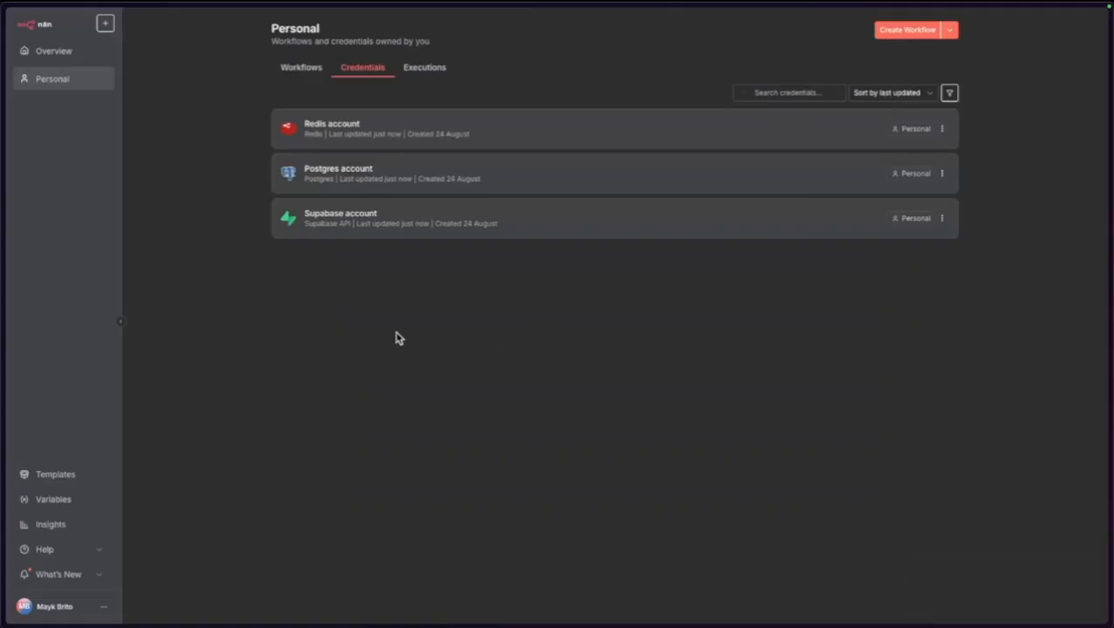
Search 'openai plaf' in Arc and open the OpenAI Platform site.
key("ctrl+t")
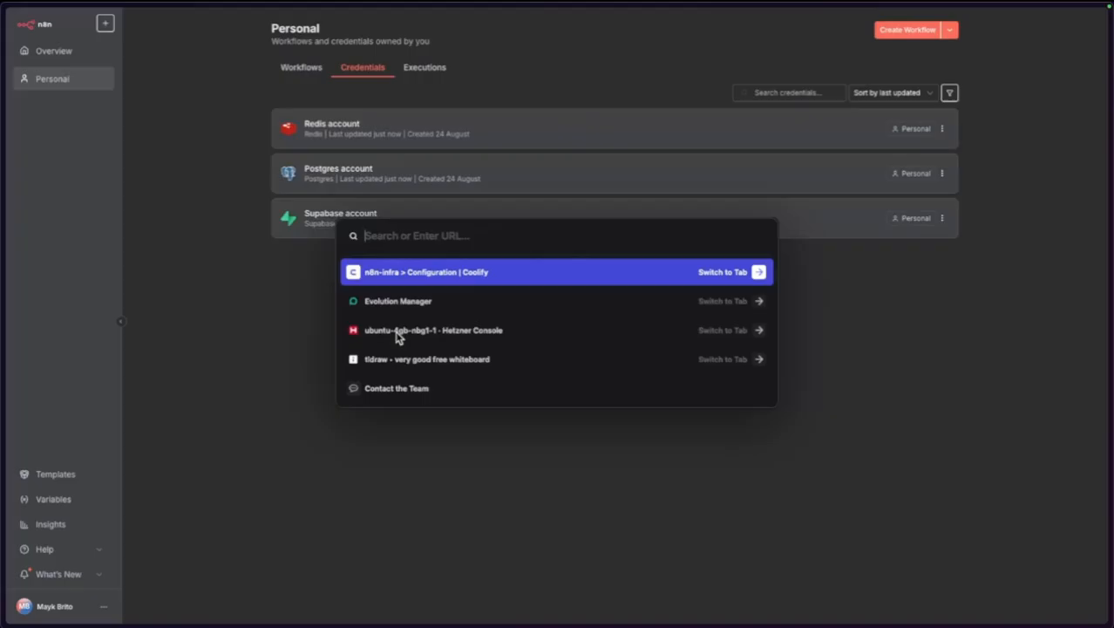
type("openai")
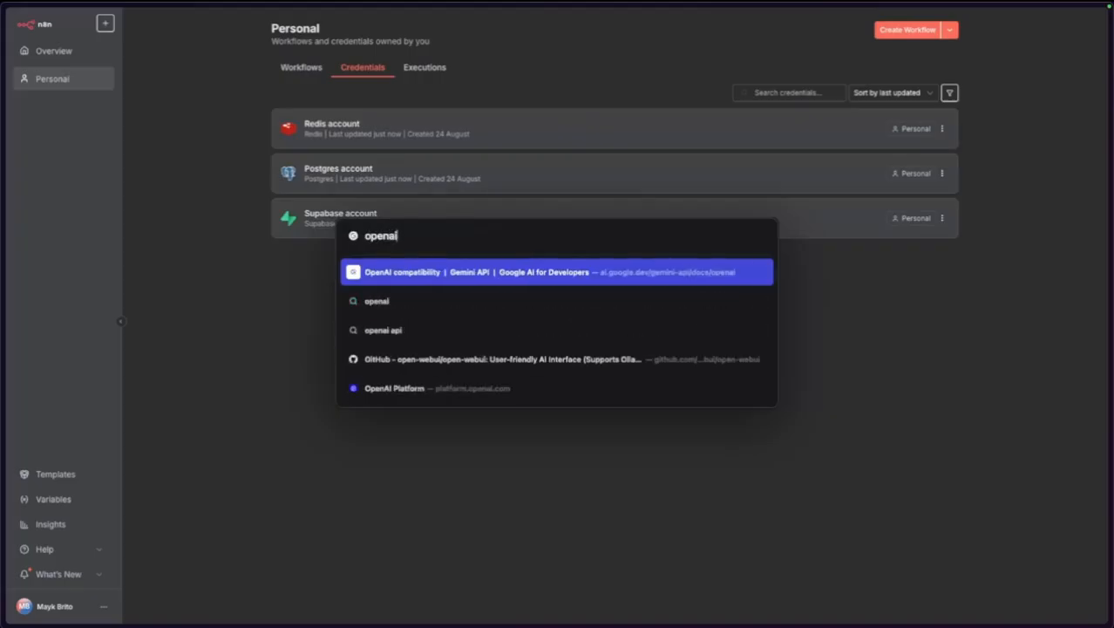
type(" plaform")
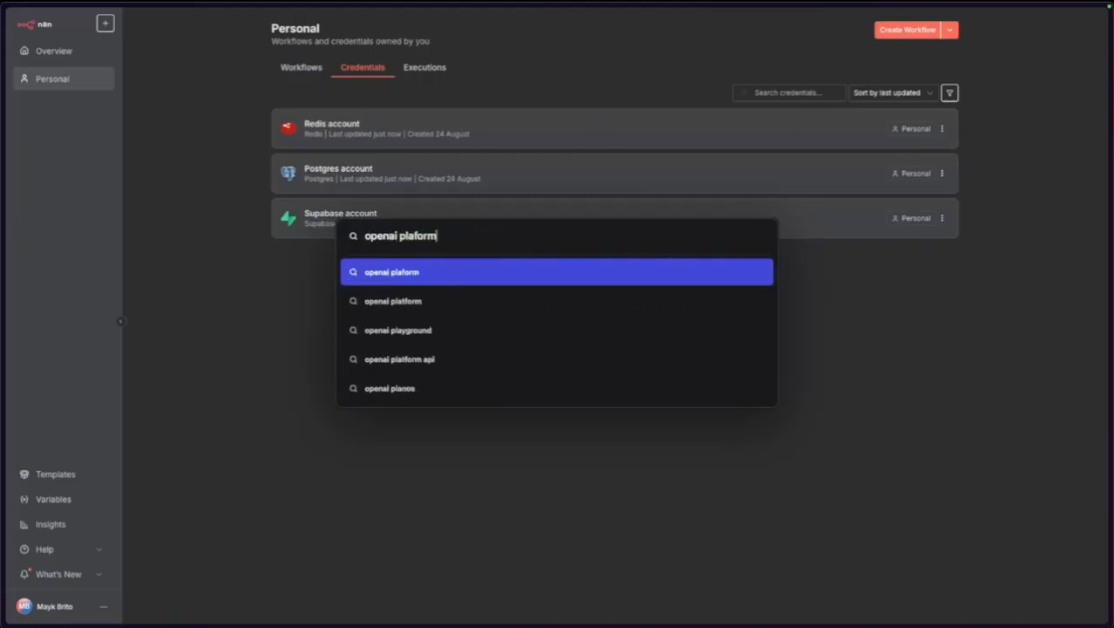
key("Return")
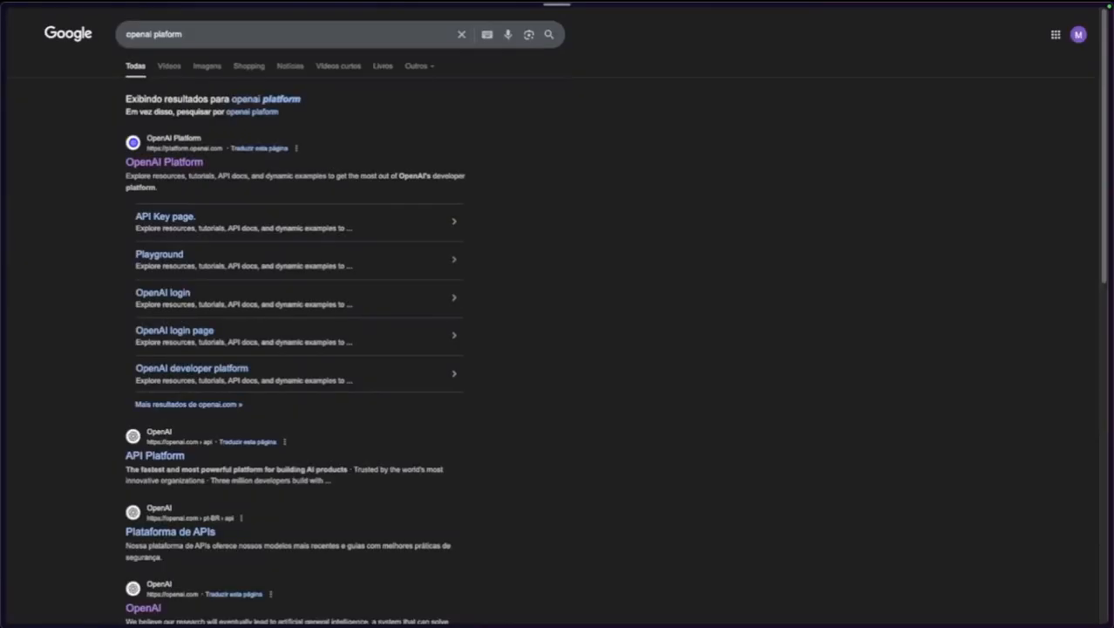
left_click(197, 164)
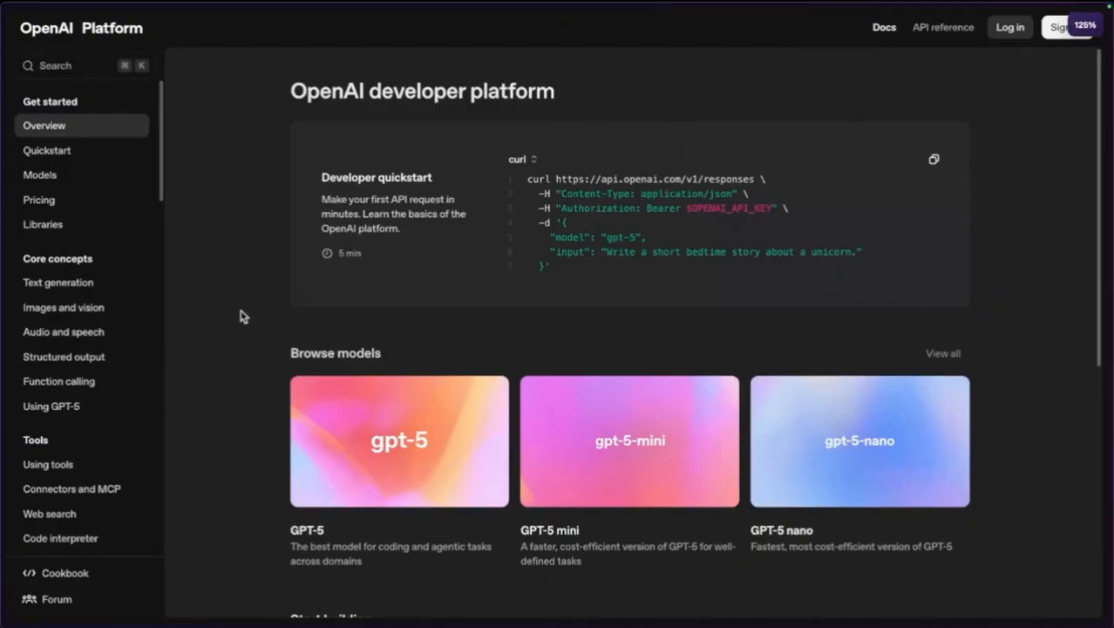
Go to the OpenAI Platform login page and sign in.
left_click(995, 31)
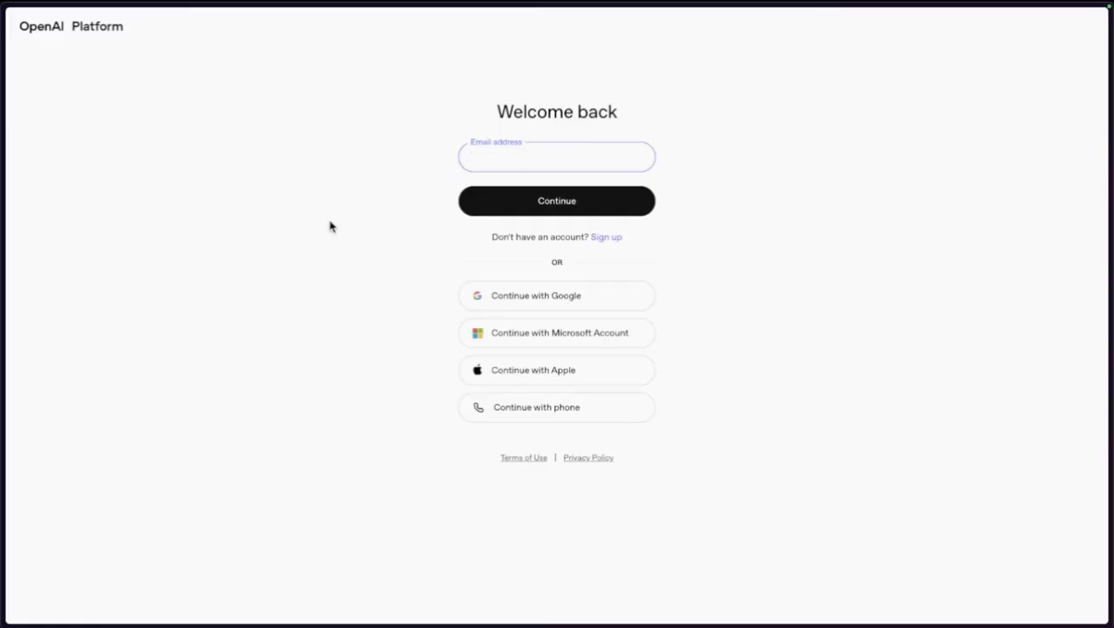
key("ctrl+l")
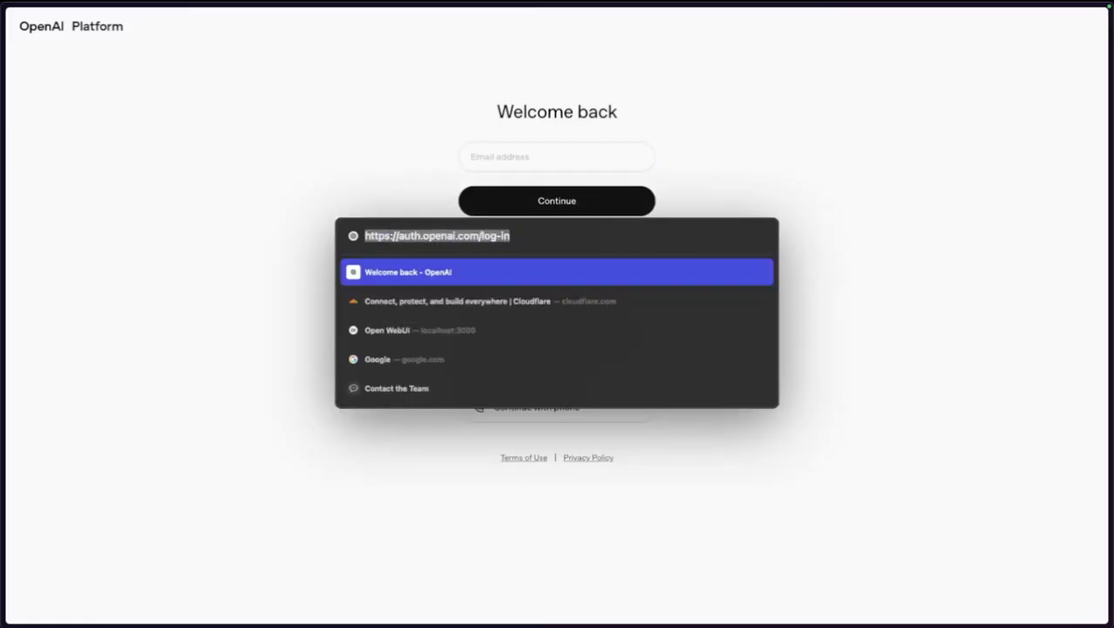
key("Escape")
double_click(342, 237)
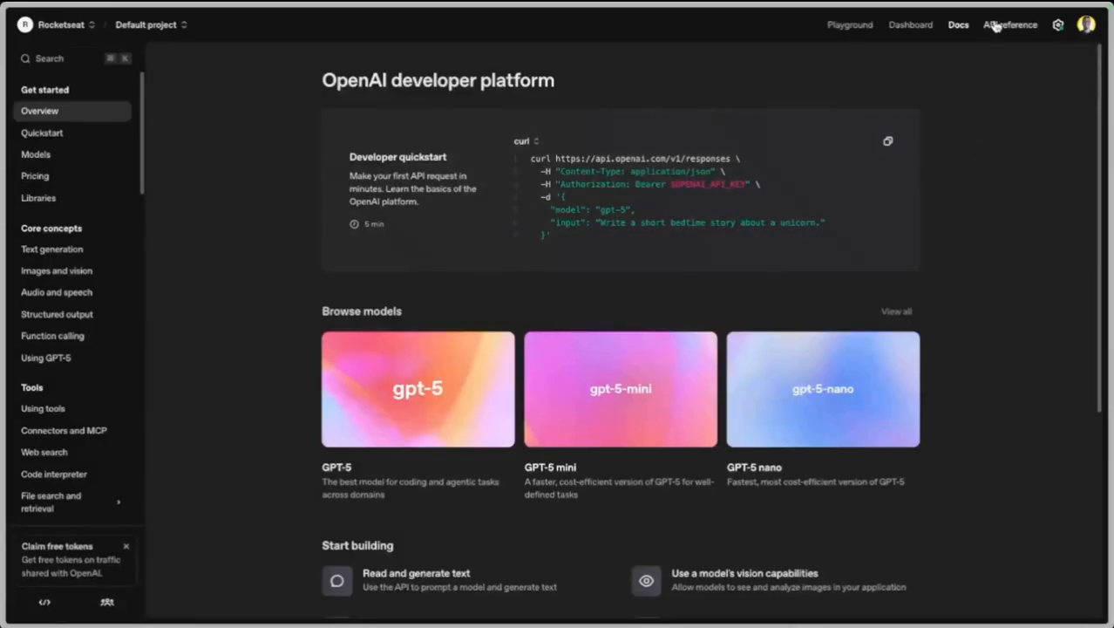
Create a new OpenAI secret key named desafio-ia and copy it.
left_click(995, 25)
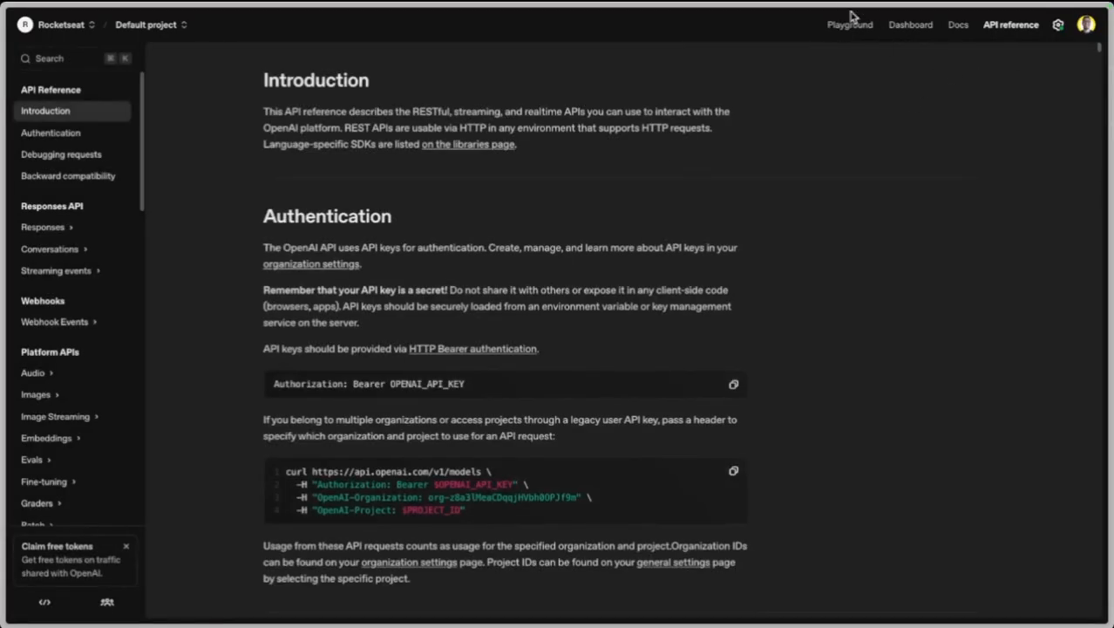
left_click(850, 28)
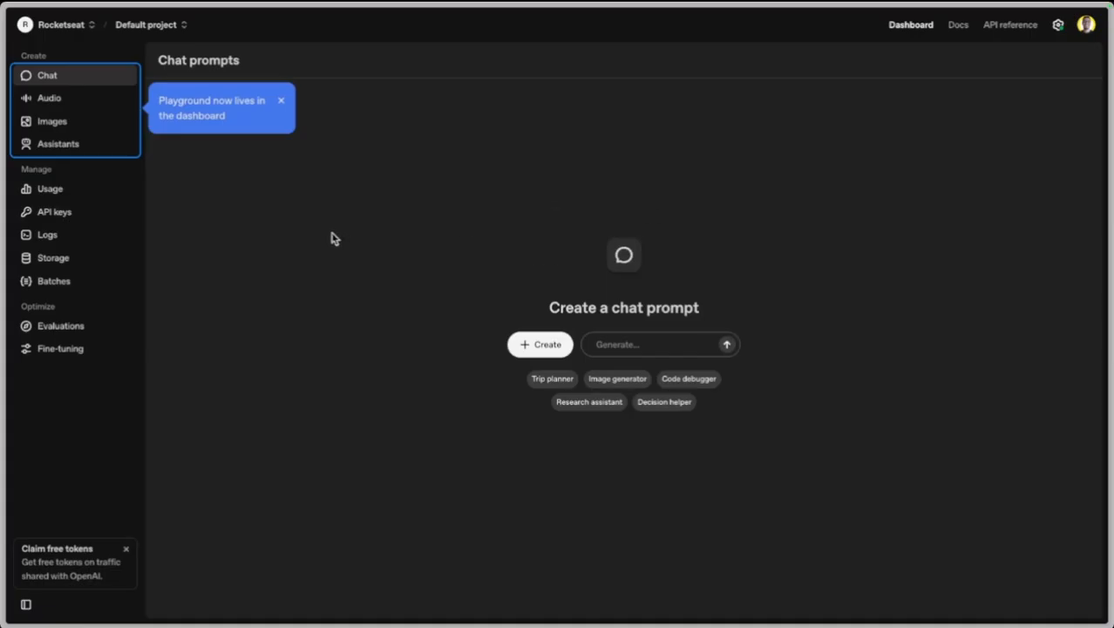
left_click(54, 212)
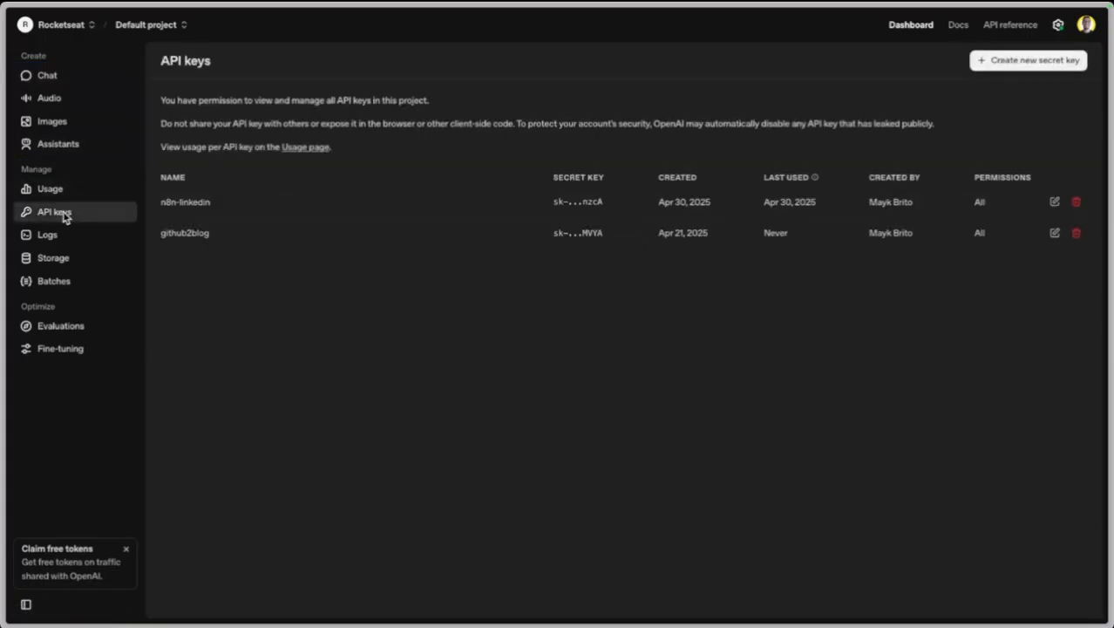
left_click(1014, 66)
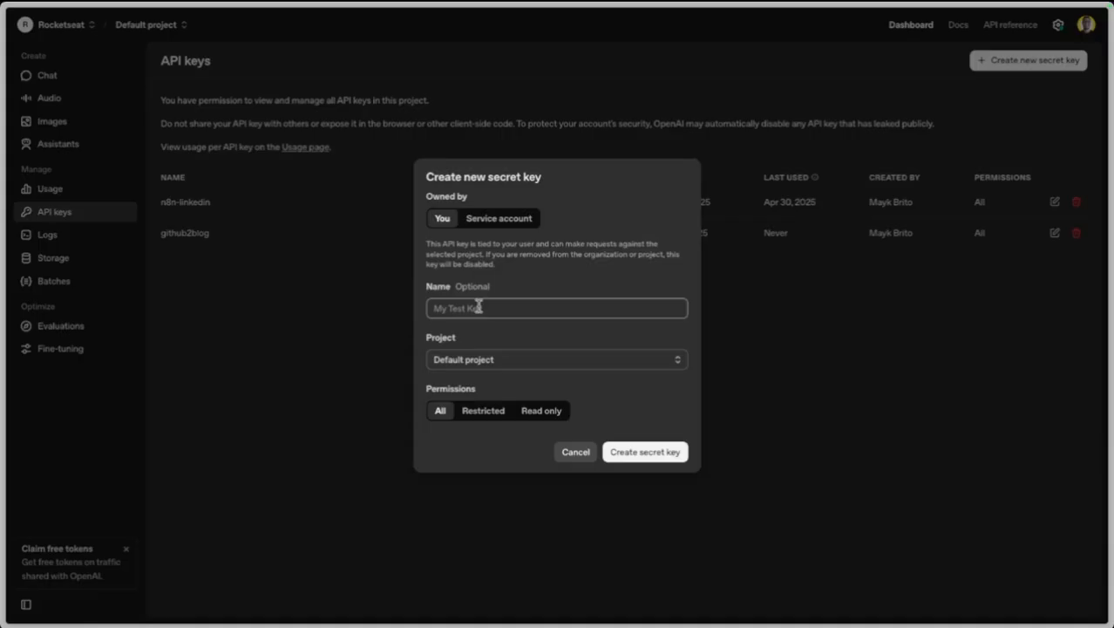
type("desafio-ia")
left_click(634, 452)
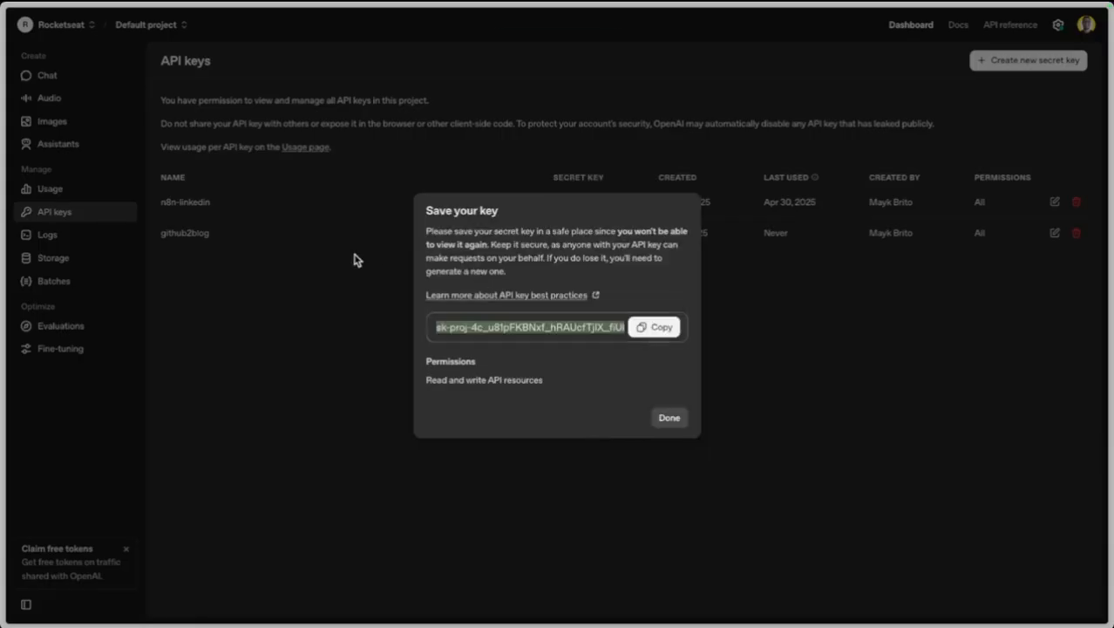
left_click(659, 327)
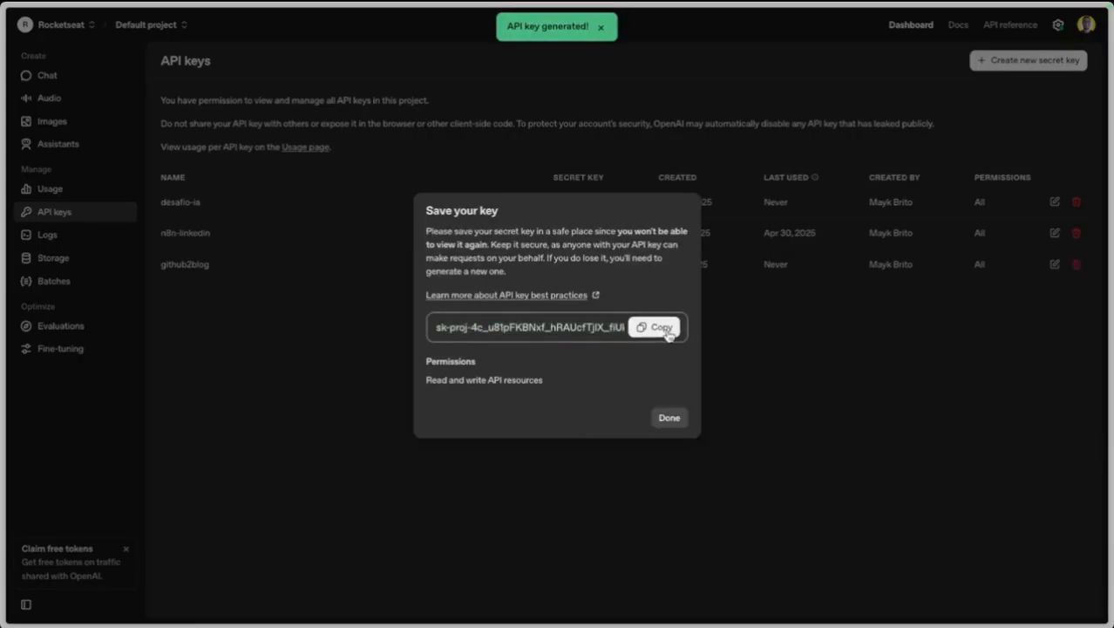
left_click(666, 418)
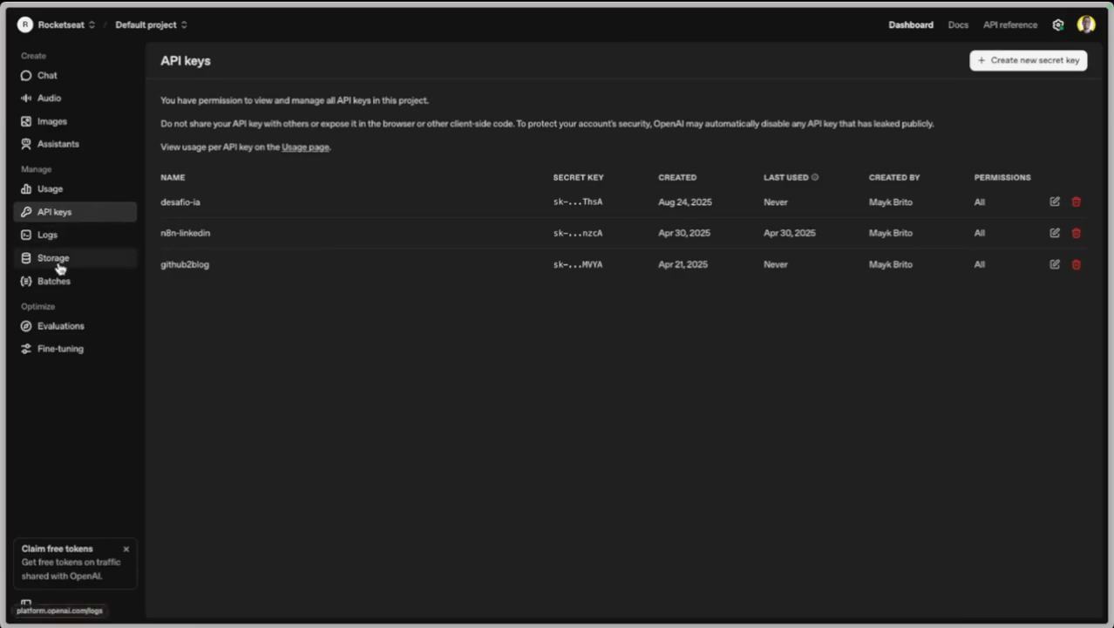
Check the usage dashboard and the organization's billing overview showing a $4.81 credit balance.
left_click(67, 192)
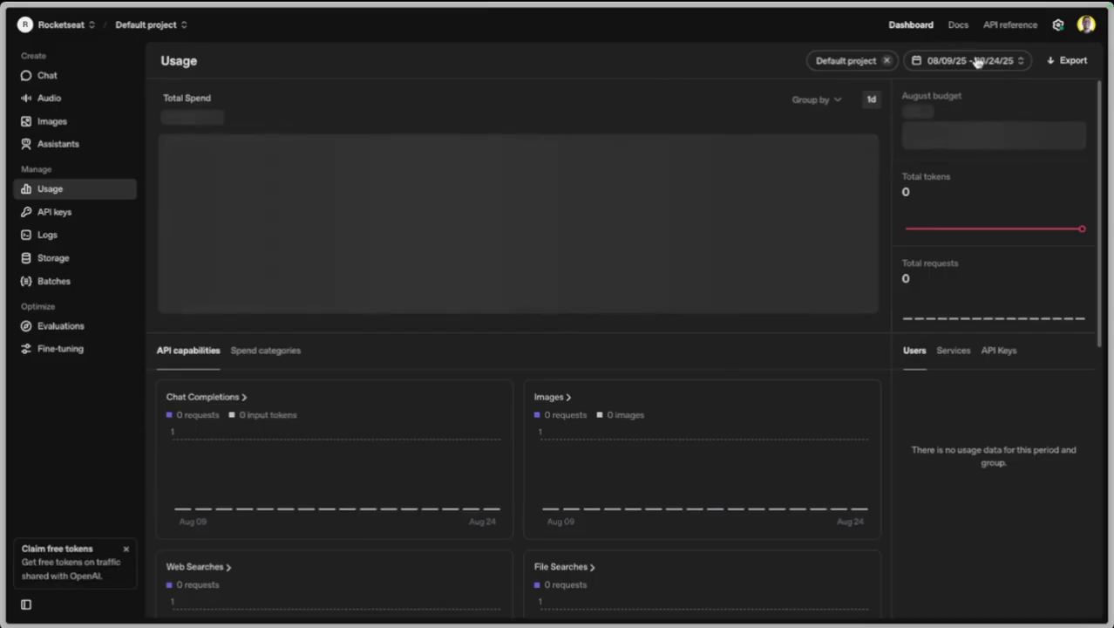
left_click(1057, 25)
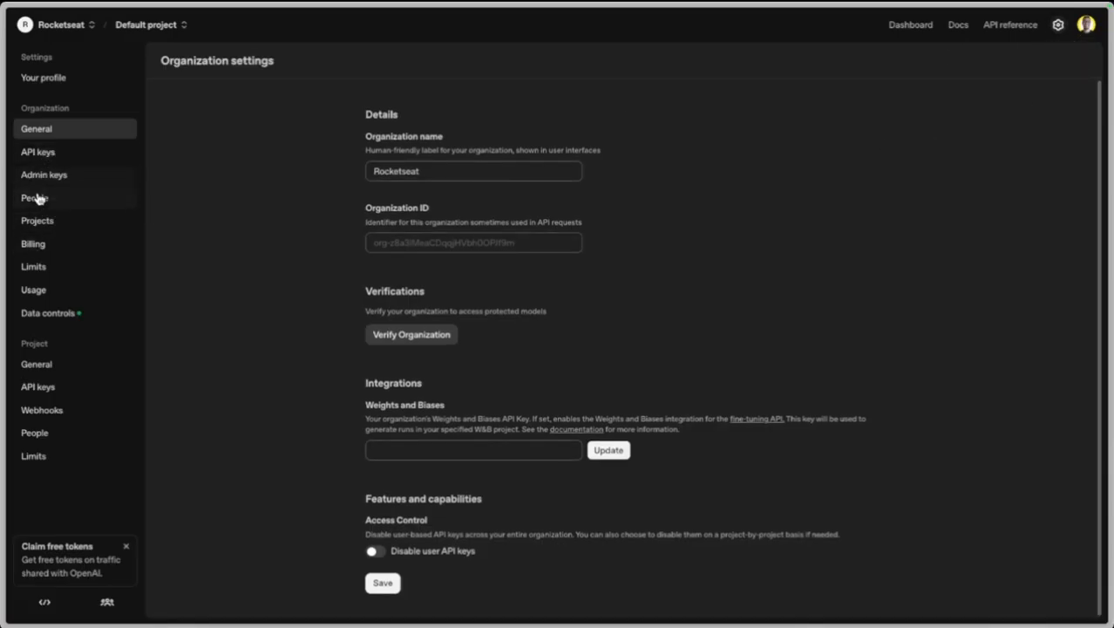
left_click(36, 244)
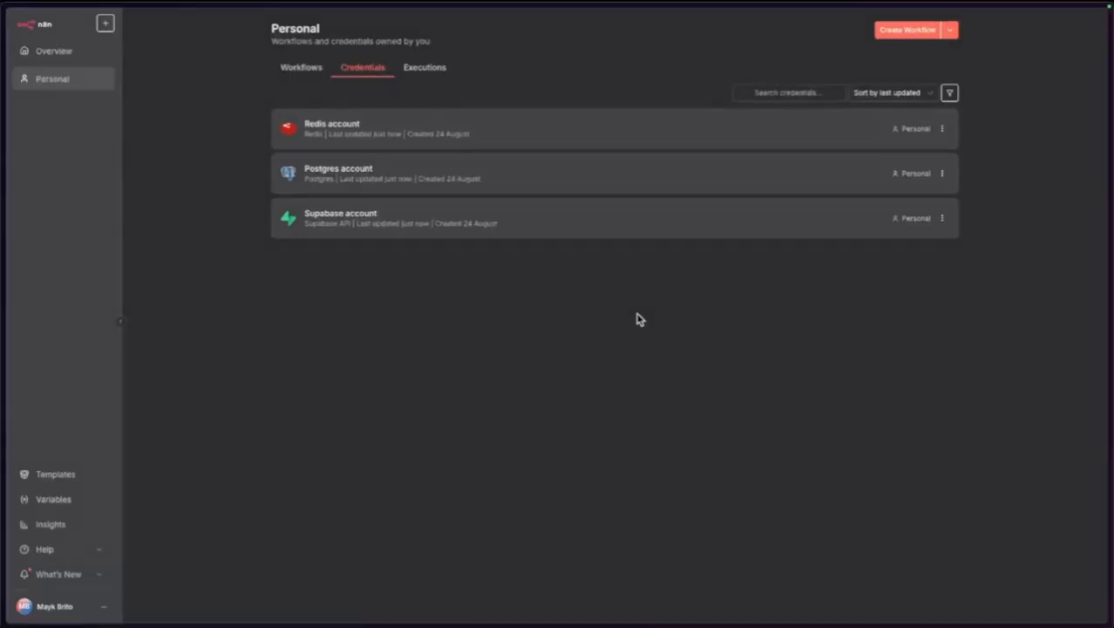
Create an OpenAi credential with the copied secret key as its API Key and save it.
left_click(949, 29)
left_click(916, 62)
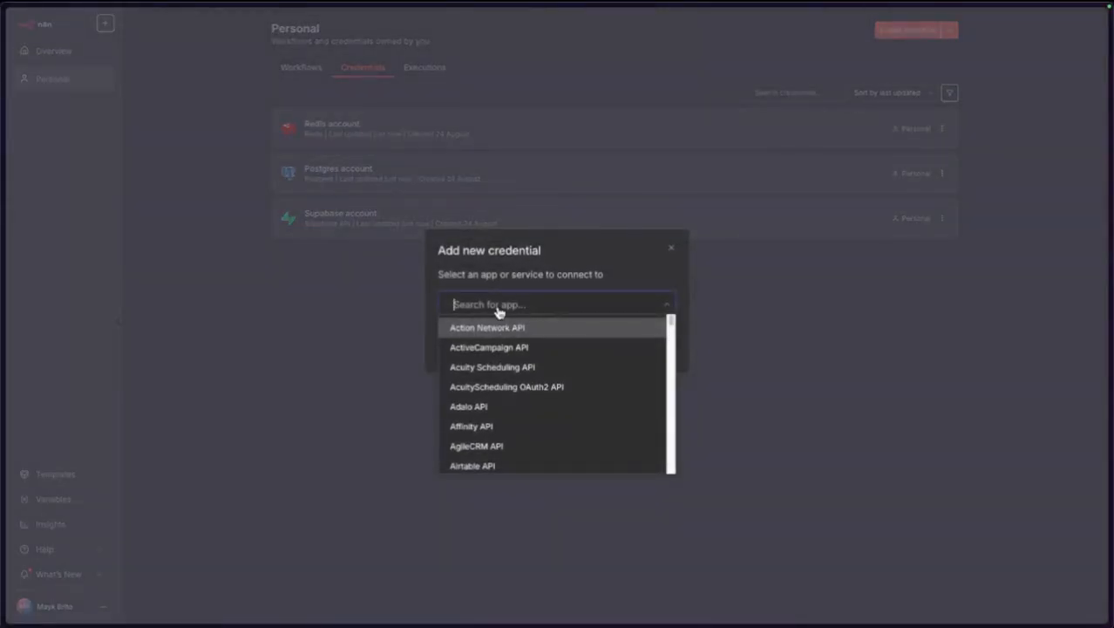
type("open")
left_click(463, 359)
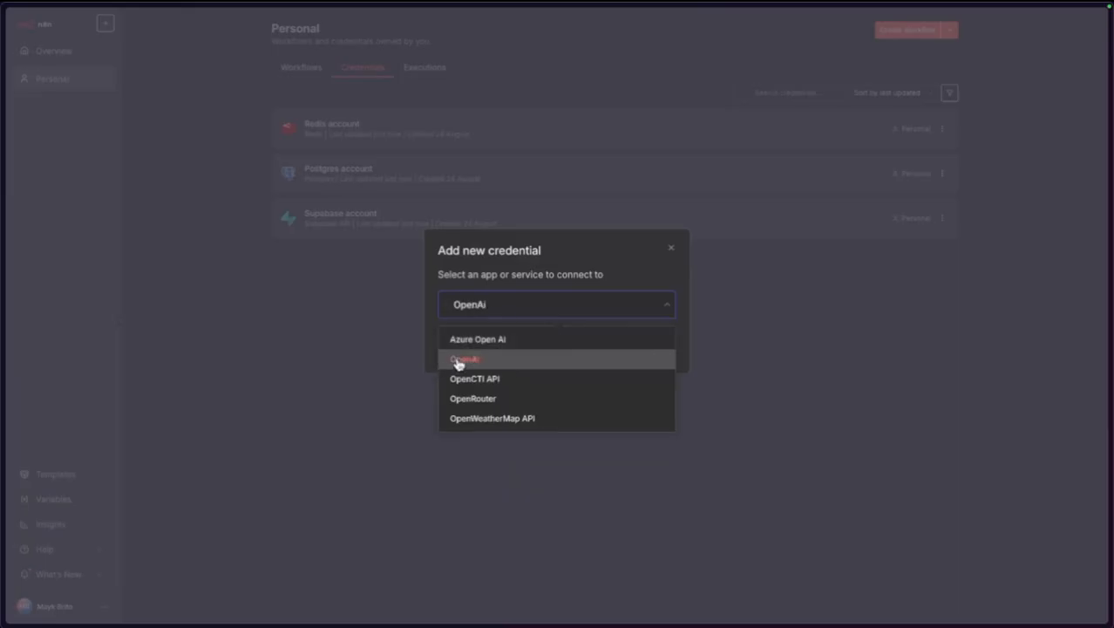
left_click(615, 347)
left_click(391, 213)
key("ctrl+v")
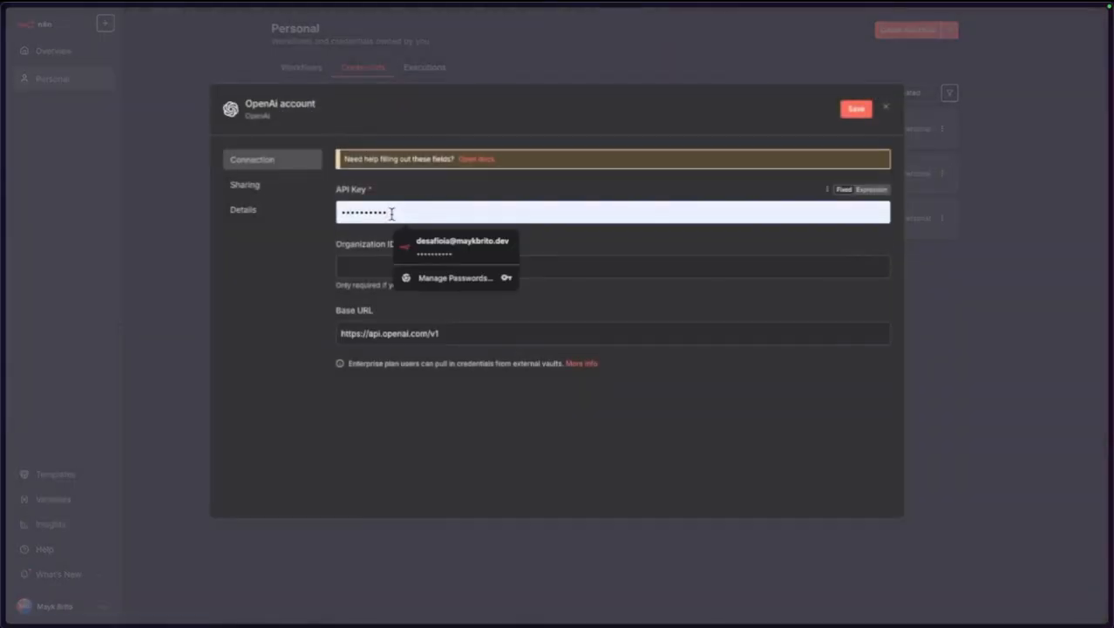
key("ctrl+a")
key("ctrl+v")
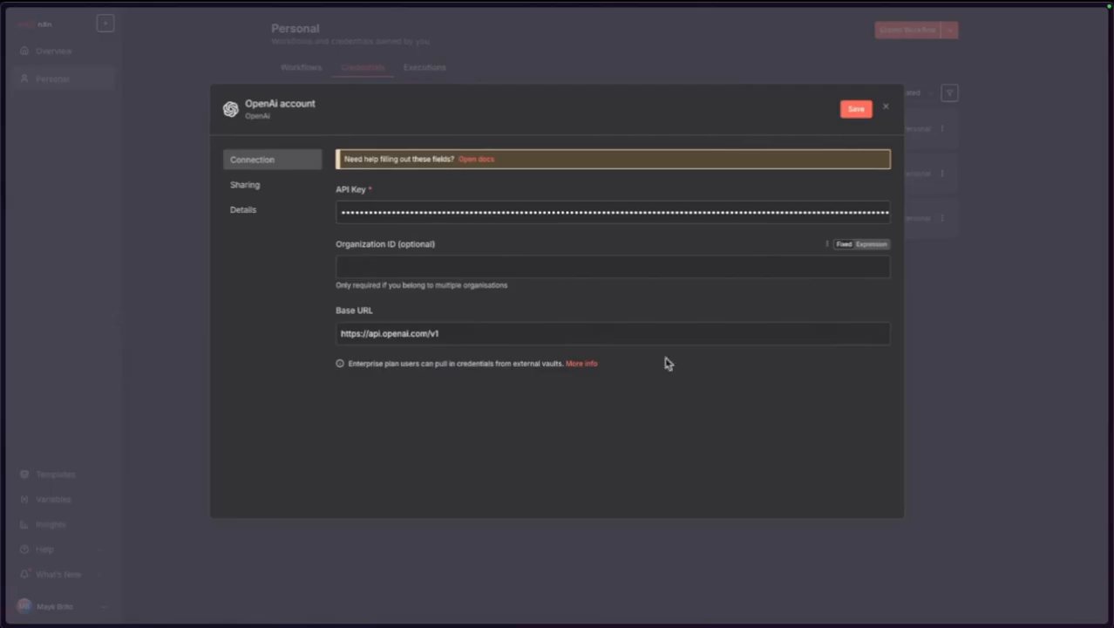
left_click(847, 110)
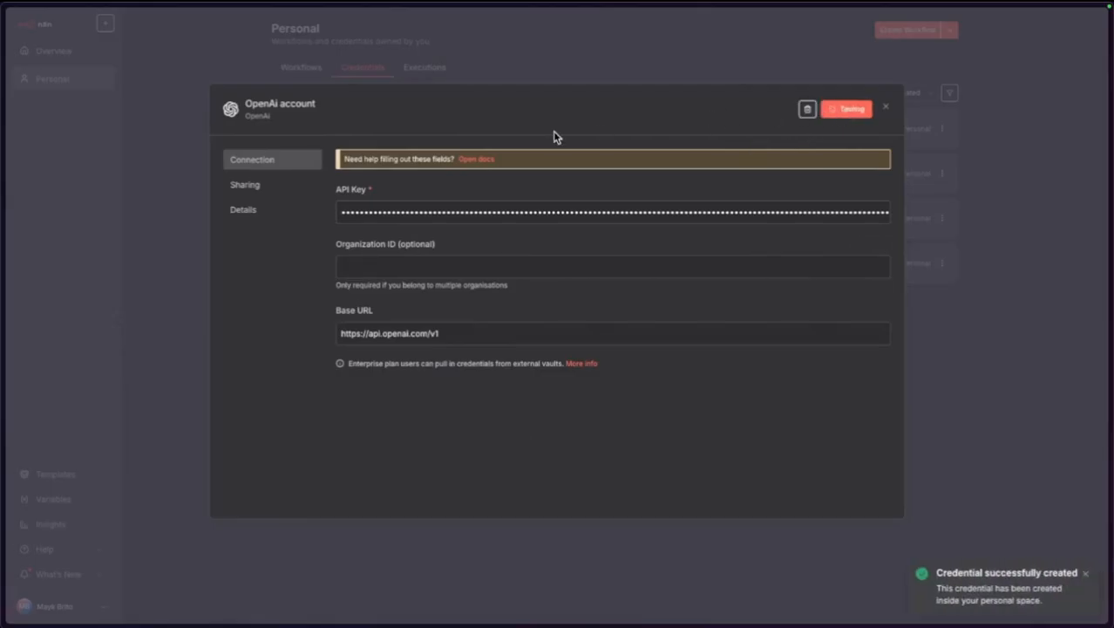
left_click(888, 110)
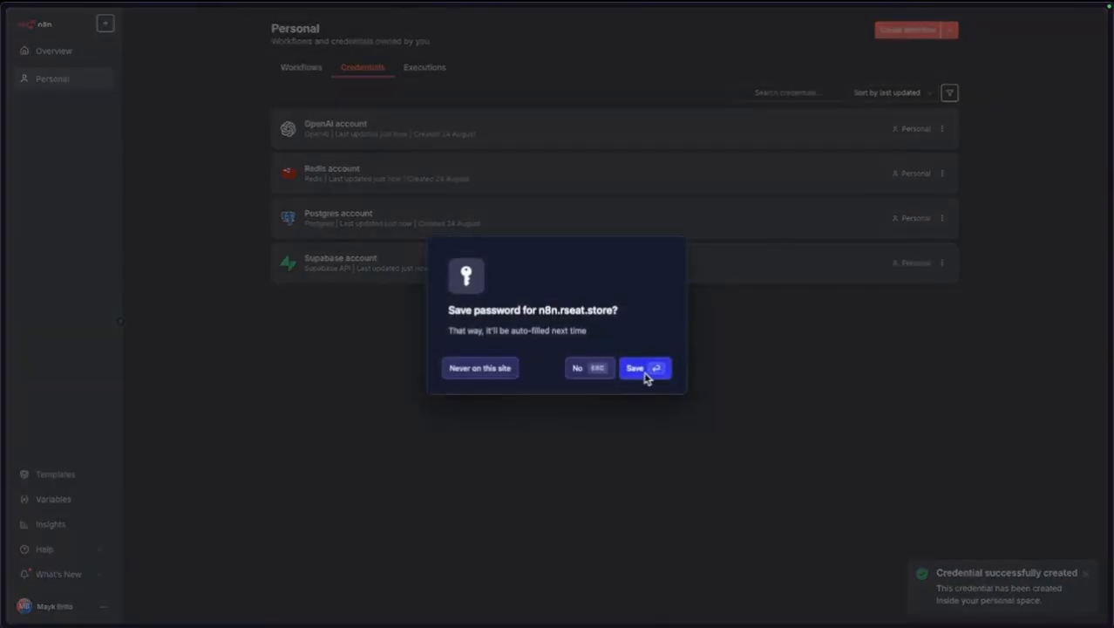
left_click(488, 373)
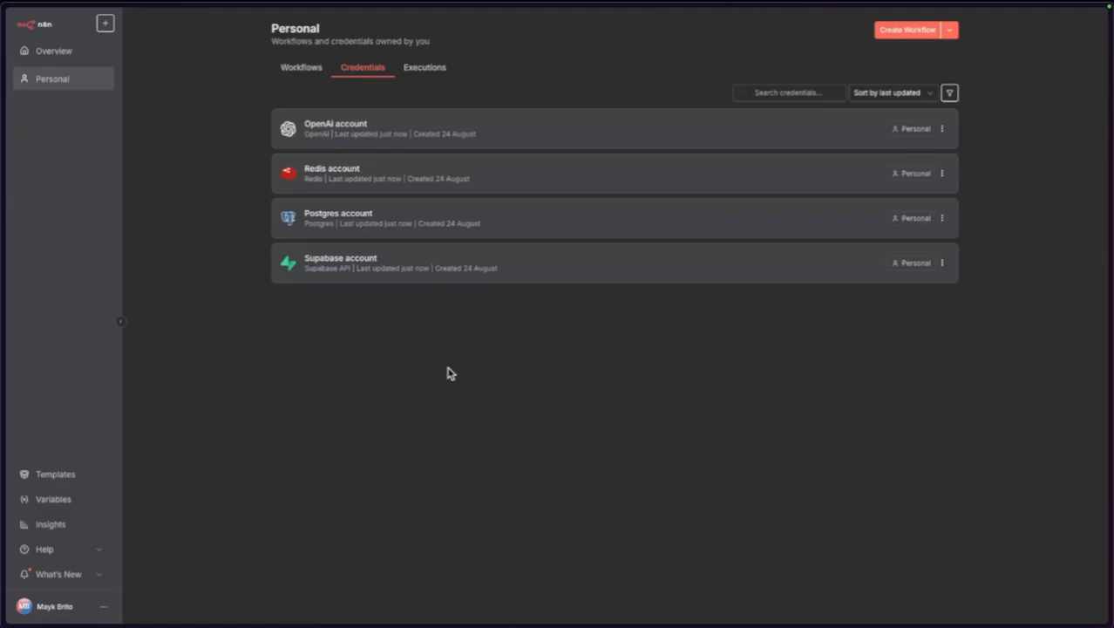
Open console.cloud.google.com in a new browser tab.
key("ctrl+t")
type("cloud")
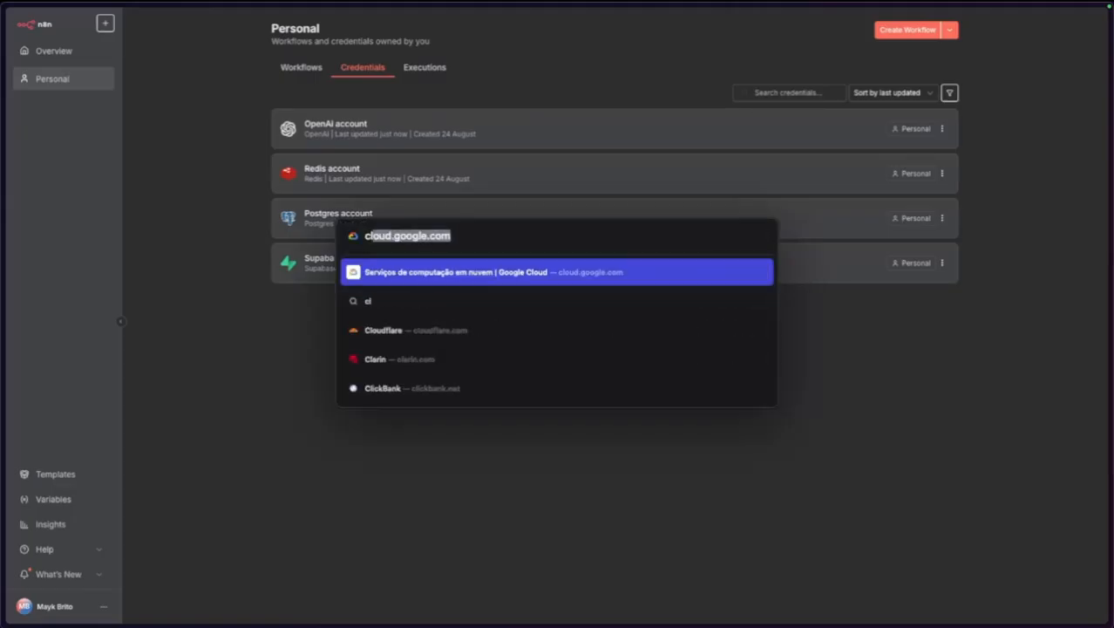
type(".")
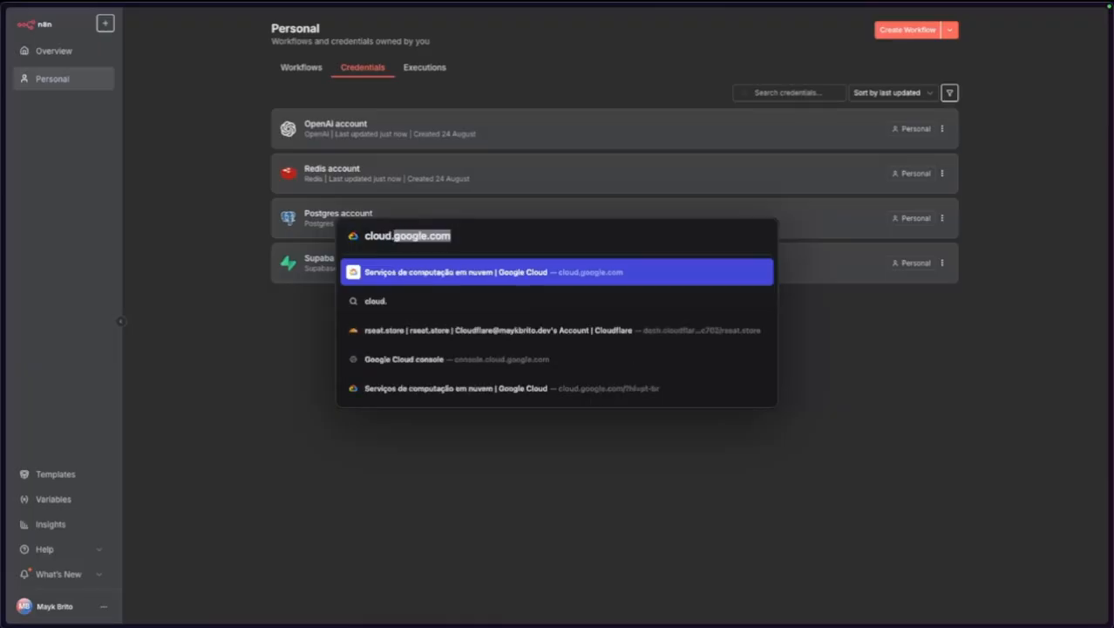
key("BackSpace")
key("BackSpace")
key("BackSpace")
key("BackSpace")
key("BackSpace")
key("BackSpace")
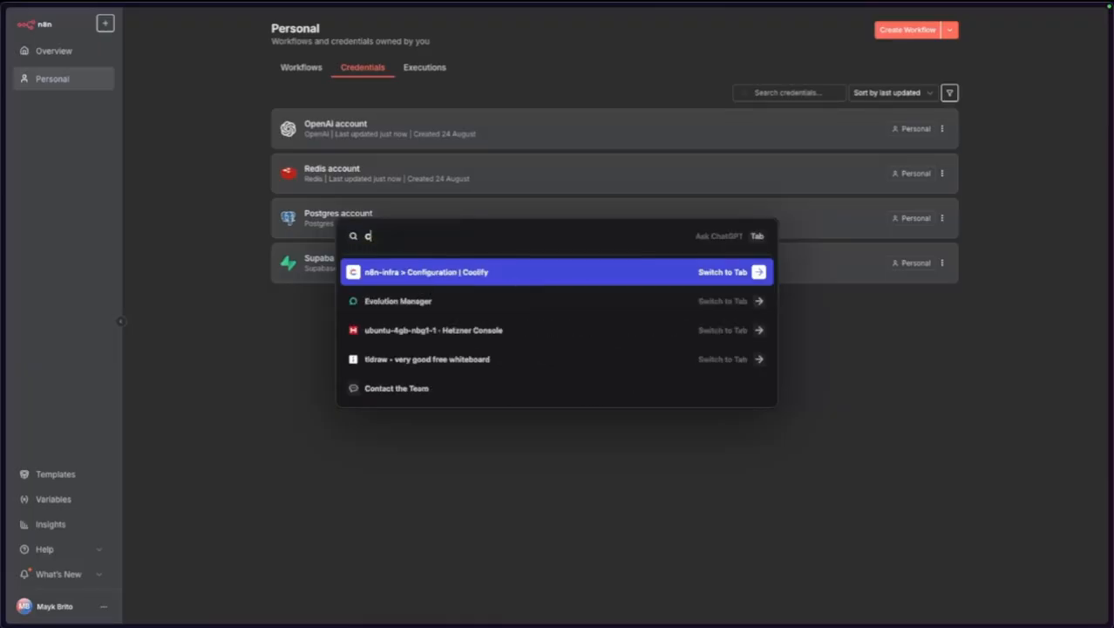
type("onsole.")
key("Return")
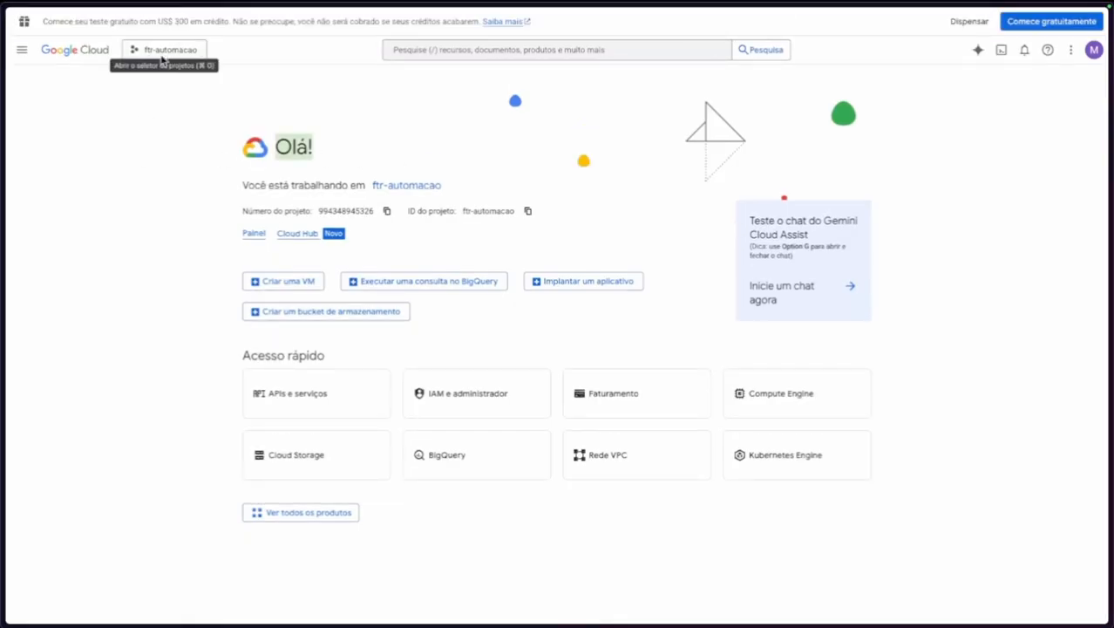
Create a project named desafio-ia and switch to it.
left_click(164, 49)
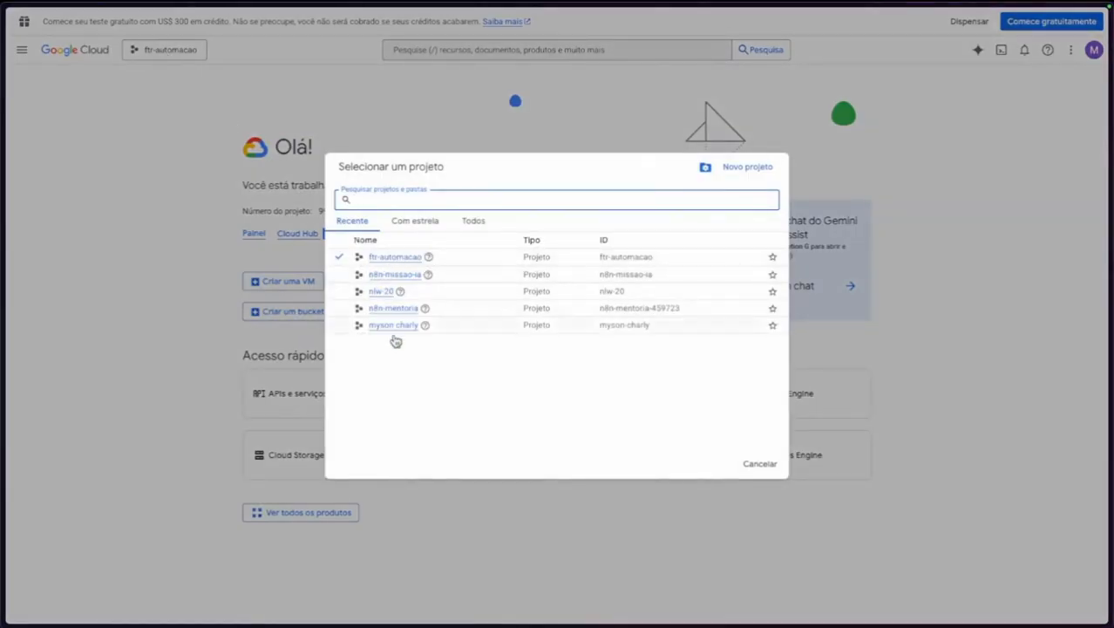
left_click(743, 168)
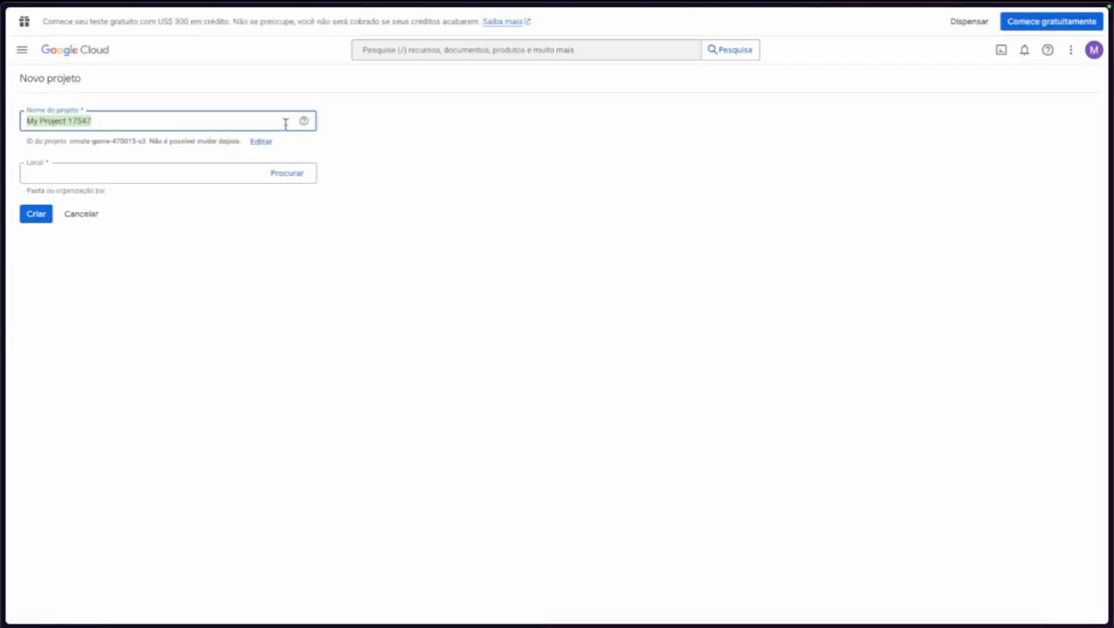
type("desafio")
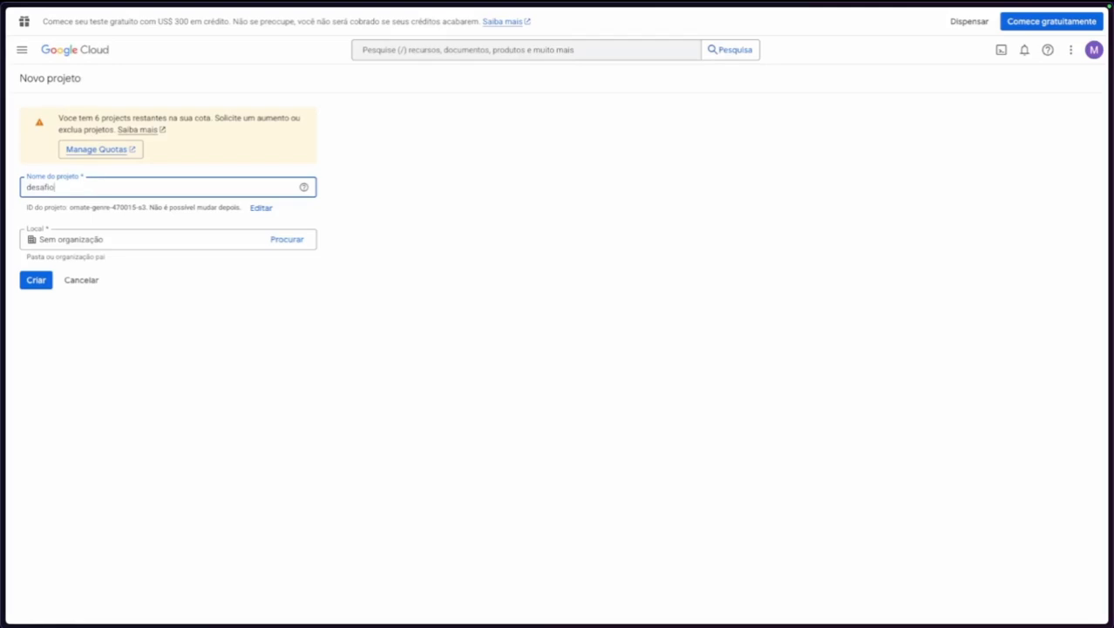
type("-ia")
left_click(36, 280)
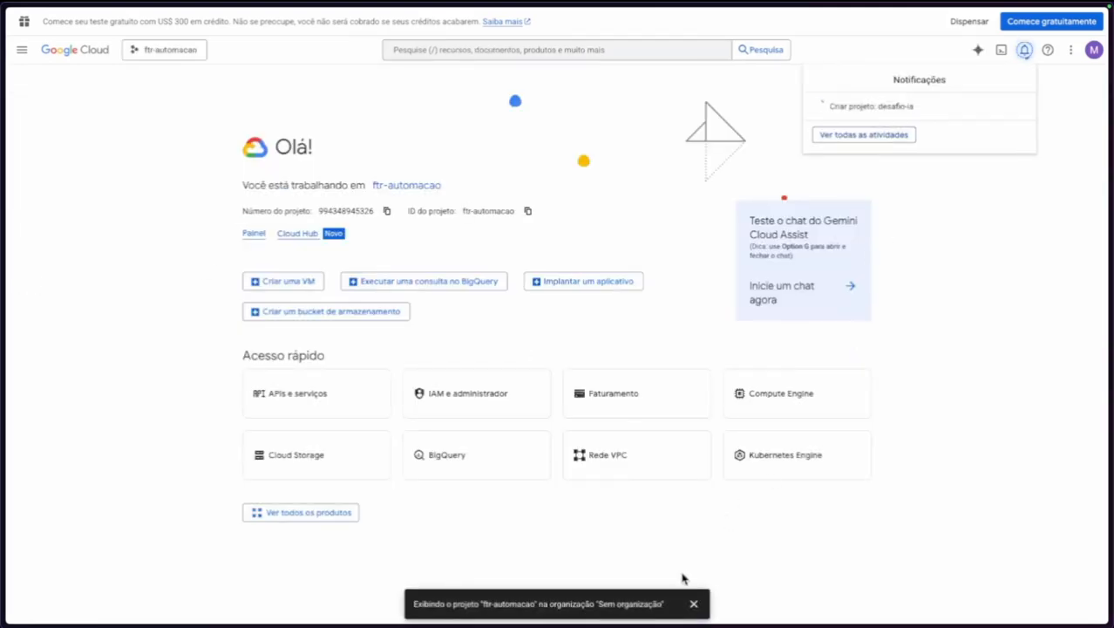
left_click(694, 604)
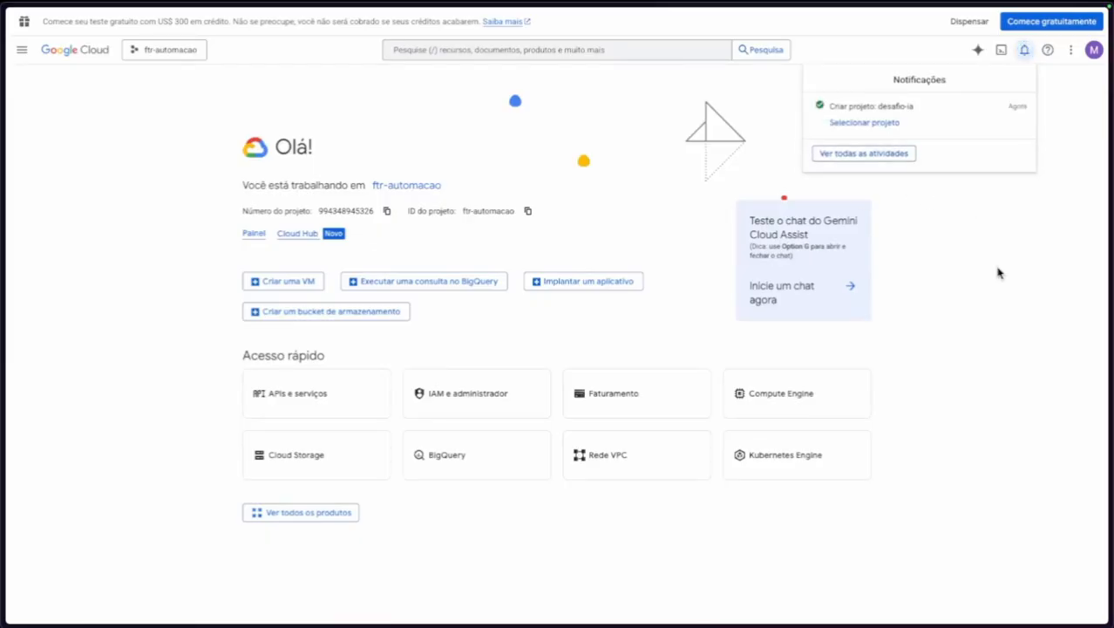
key("super+l")
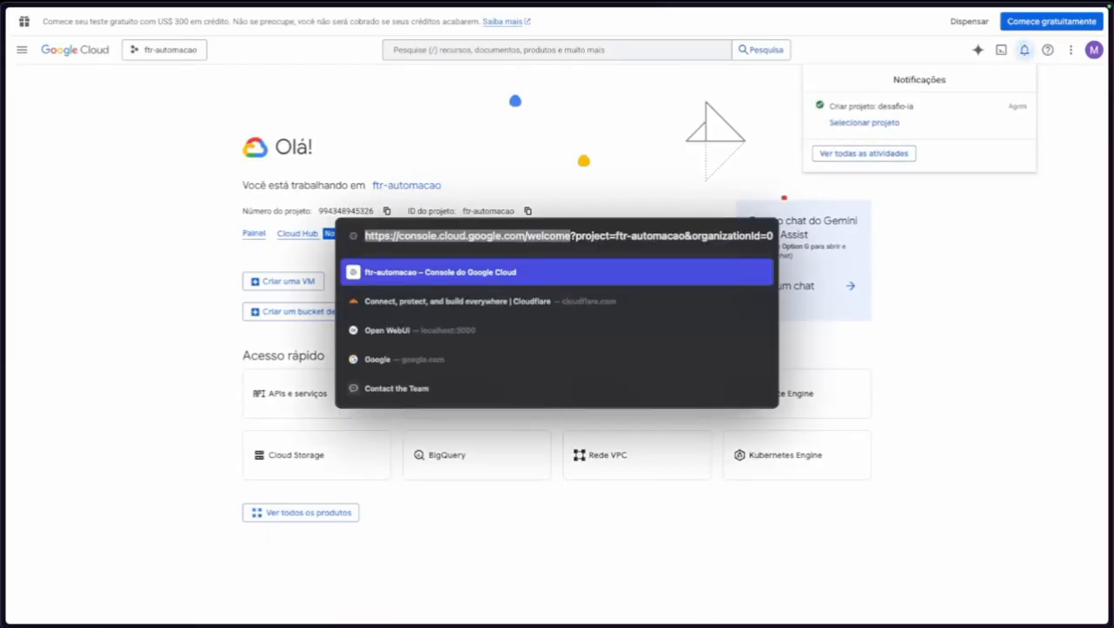
left_click(106, 321)
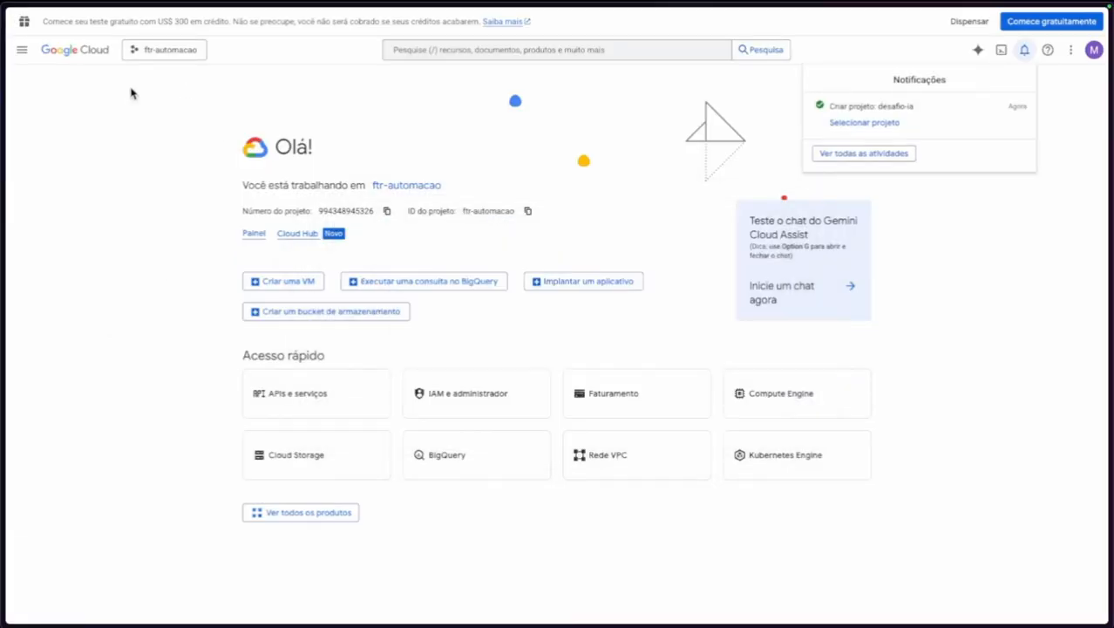
left_click(872, 124)
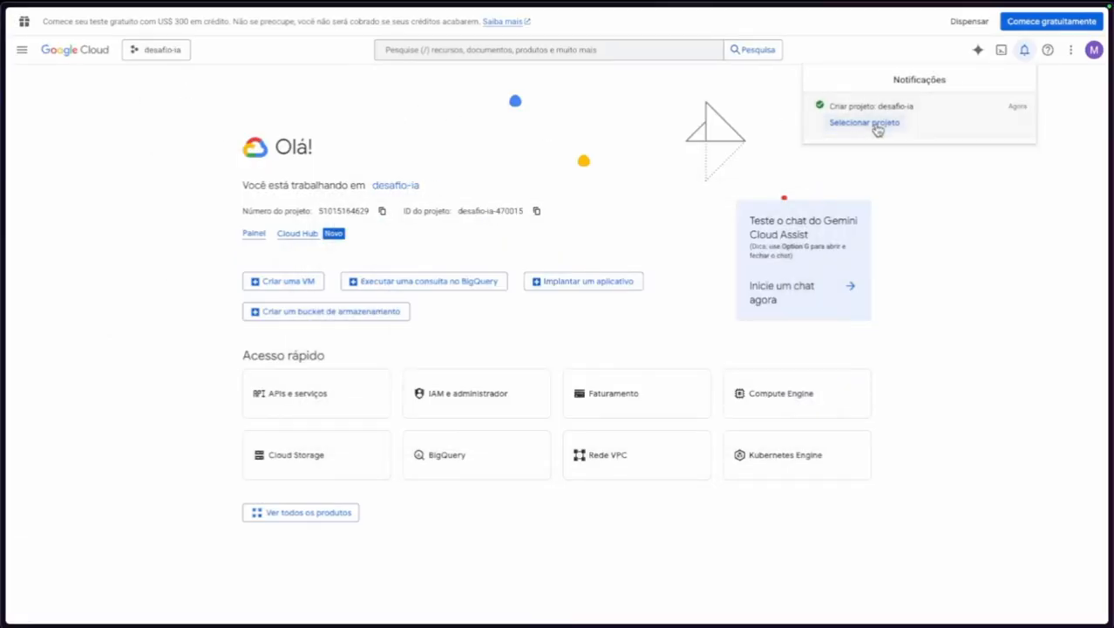
Enable the Google Calendar API for the project.
left_click(406, 117)
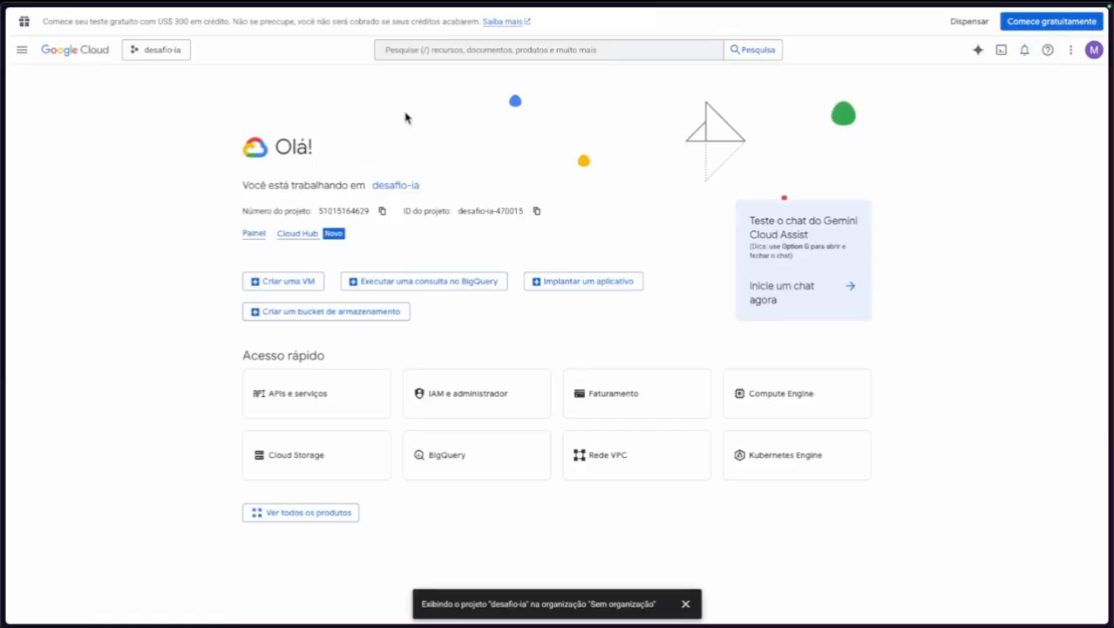
left_click(418, 52)
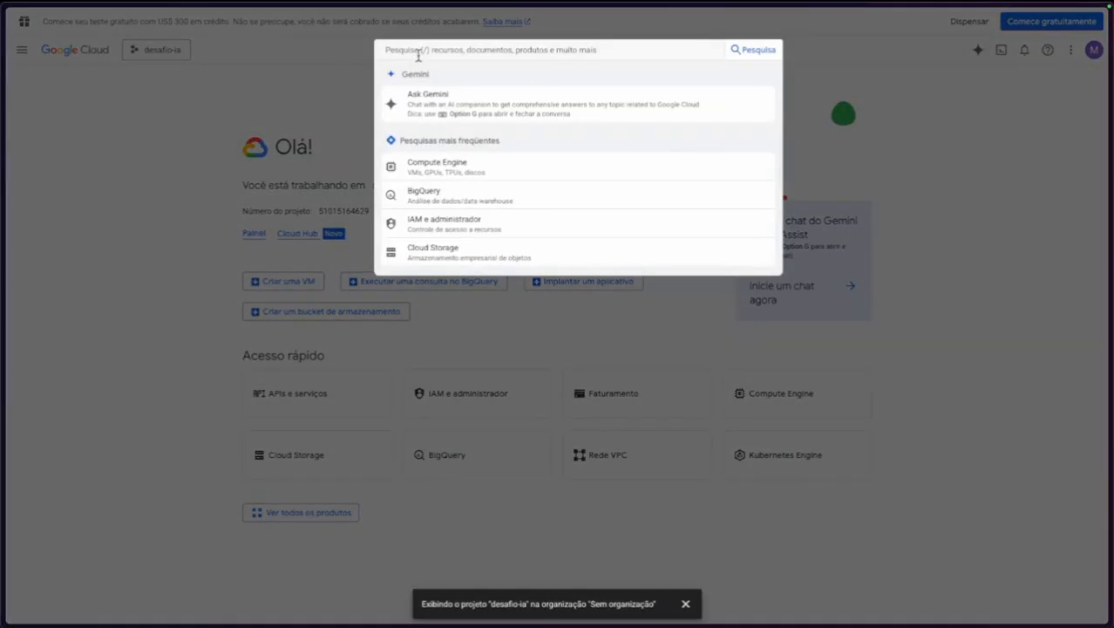
type("dar")
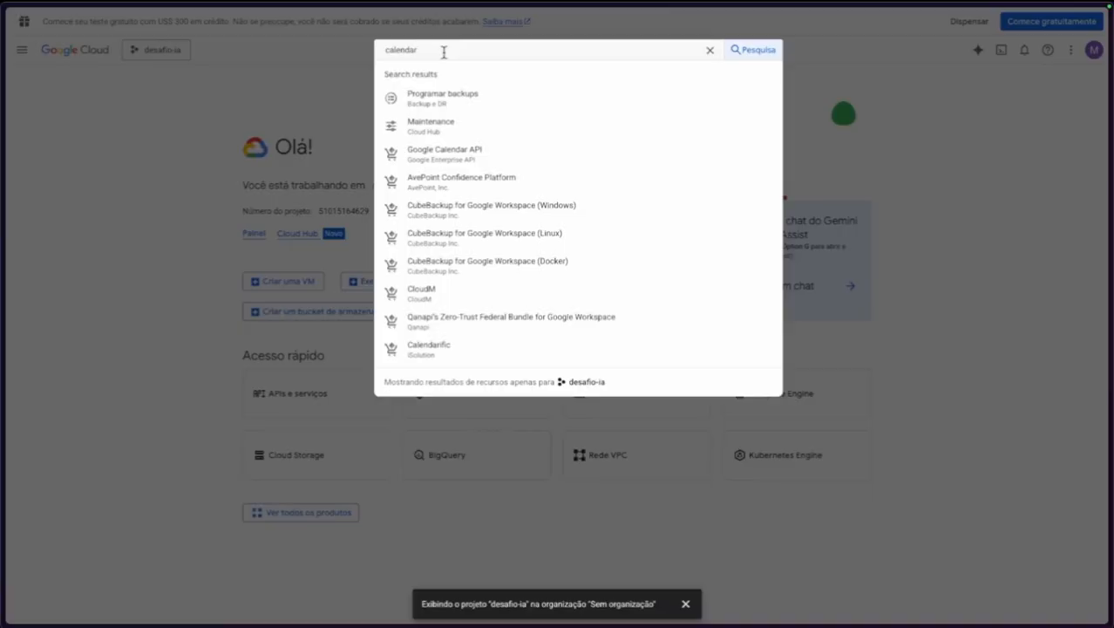
left_click(442, 152)
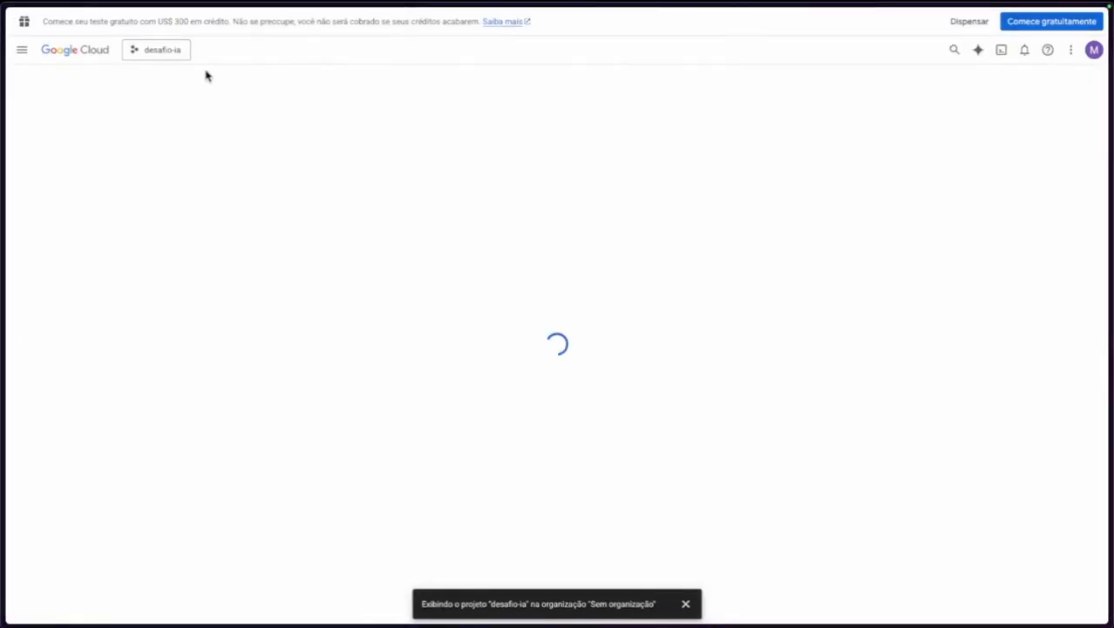
left_click(140, 201)
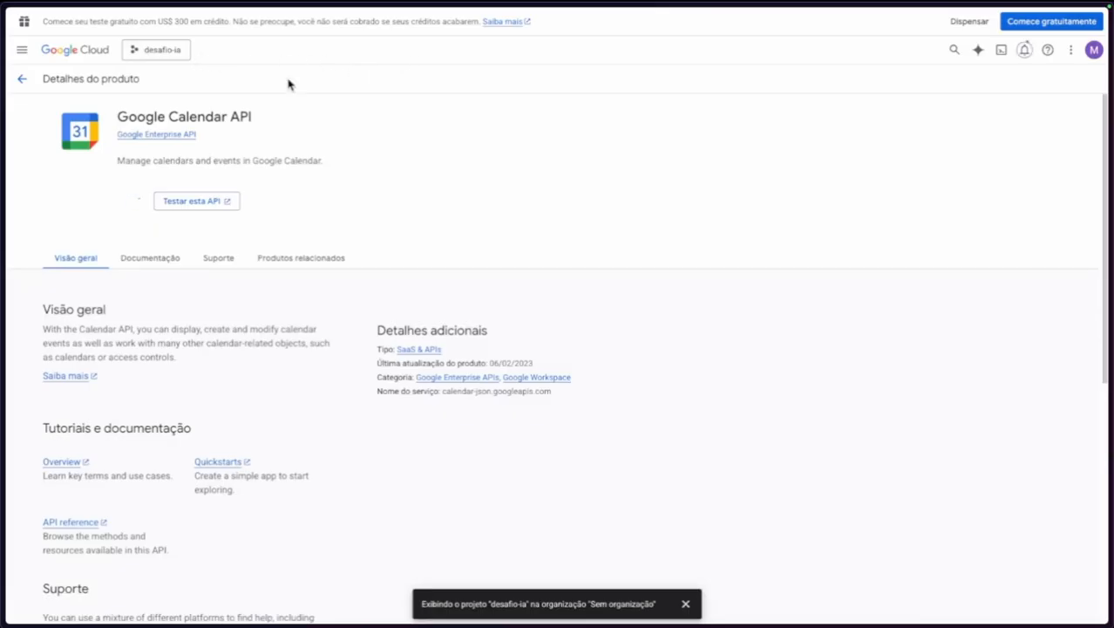
Enable the Google Docs API.
left_click(954, 49)
key("ctrl+a")
key("BackSpace")
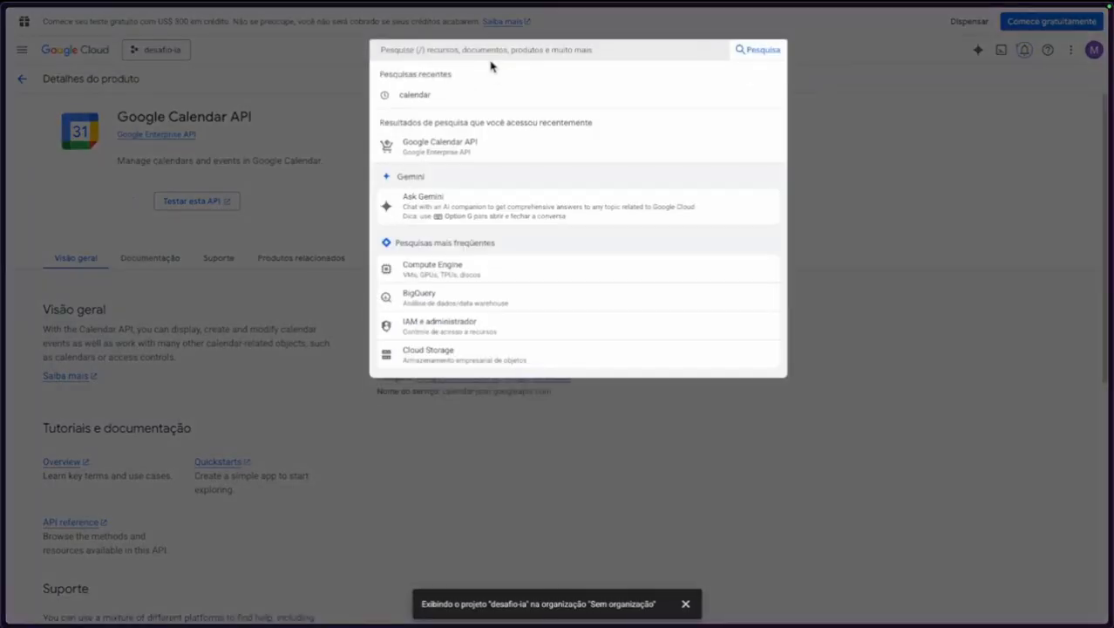
type("docs")
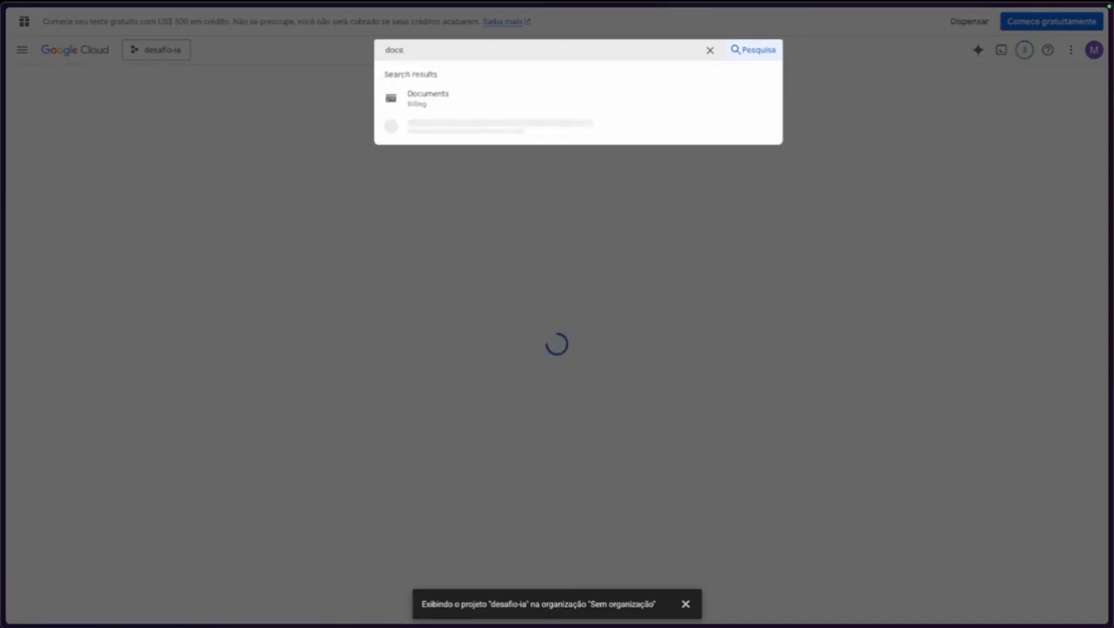
left_click(472, 160)
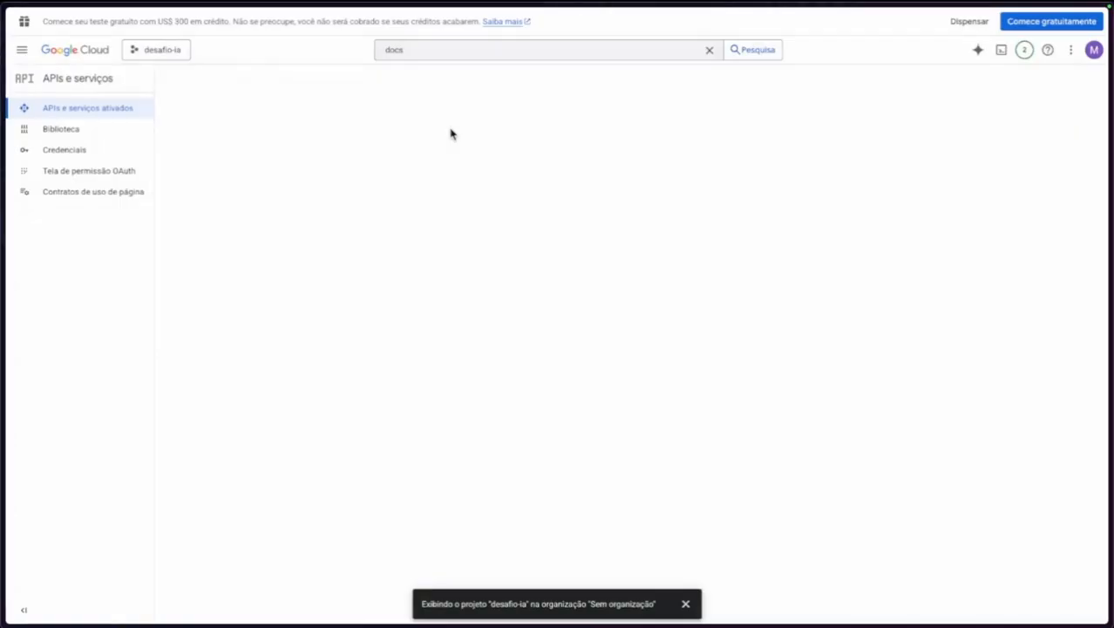
left_click(438, 49)
left_click(438, 123)
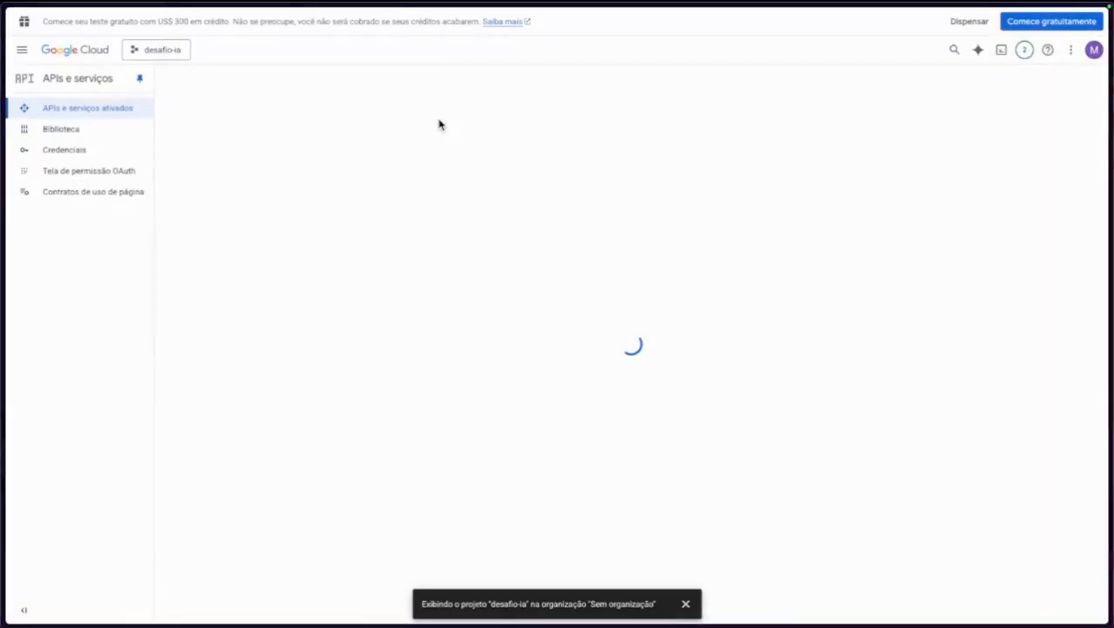
left_click(135, 200)
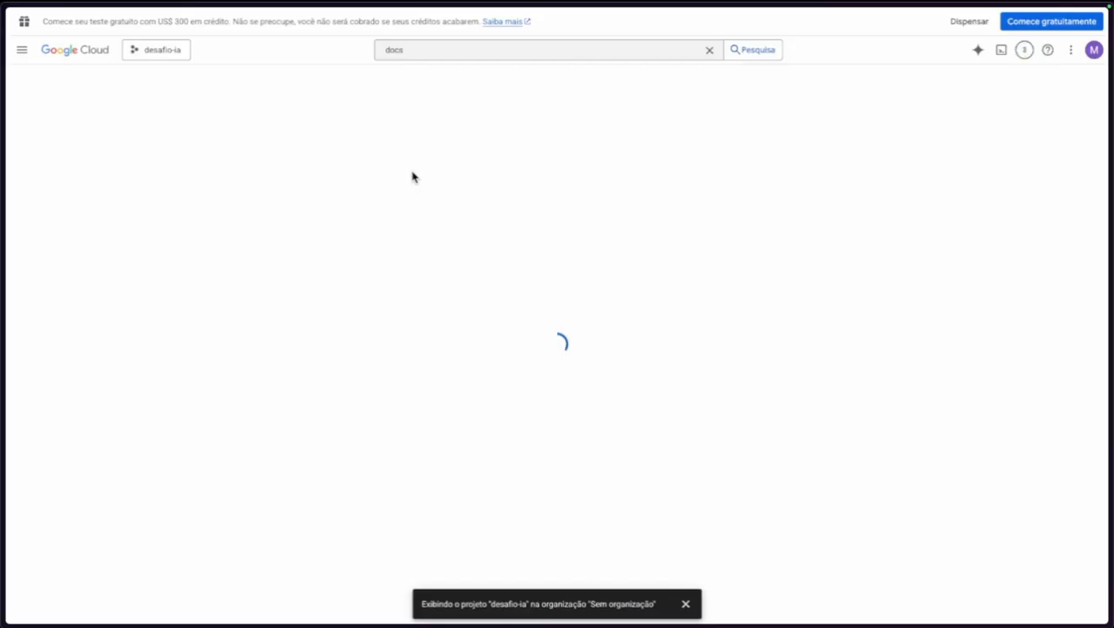
Enable the Google Drive API and go to the project's empty Credentials page.
left_click(401, 58)
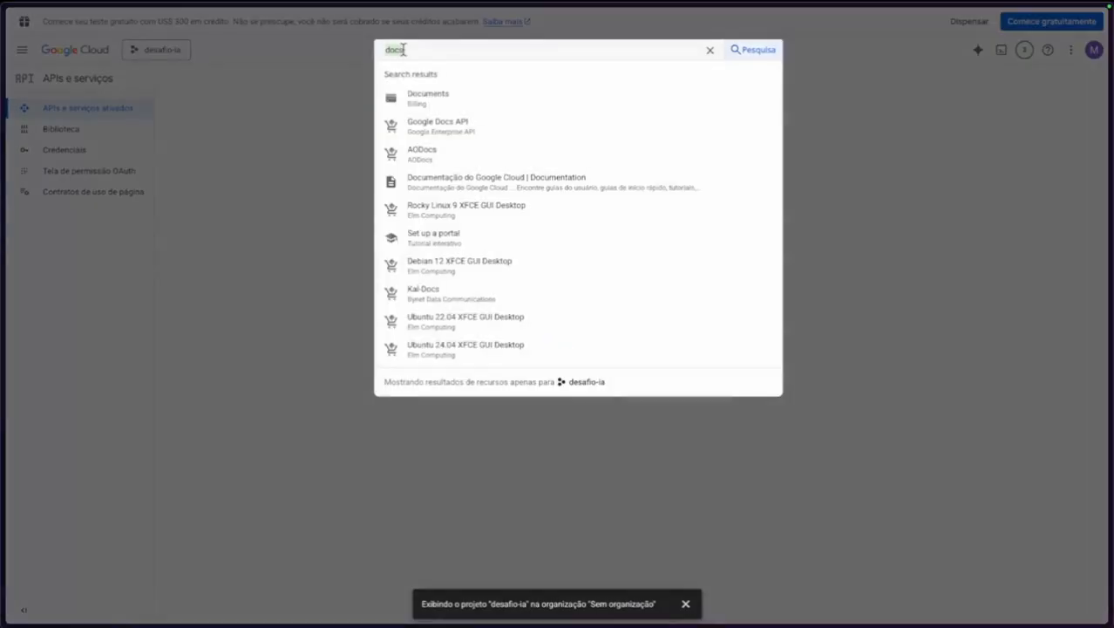
type("drive")
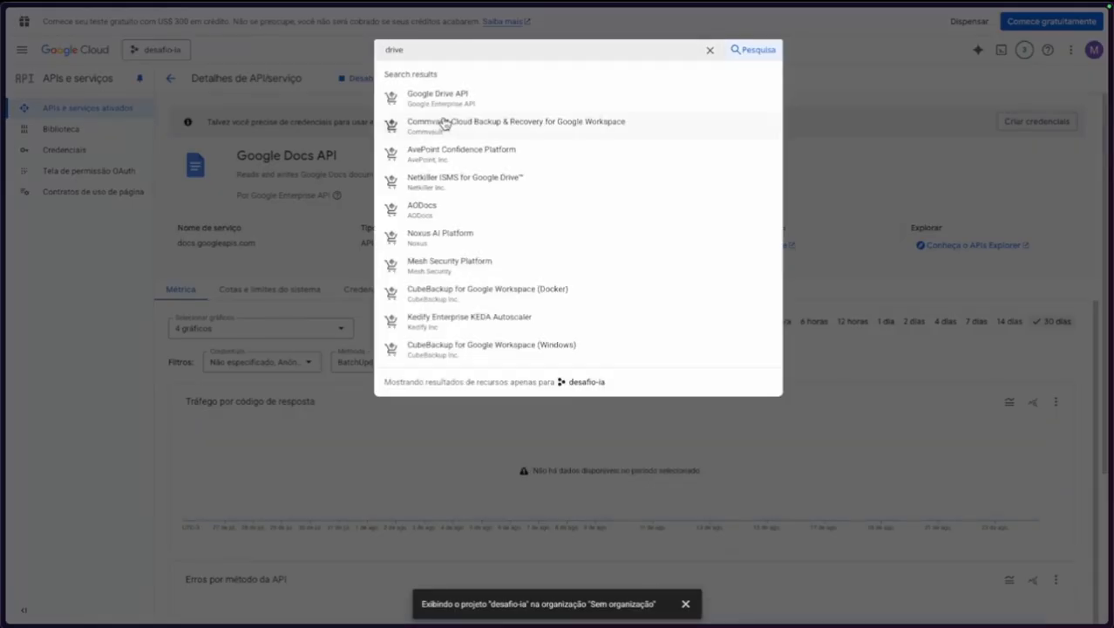
left_click(451, 103)
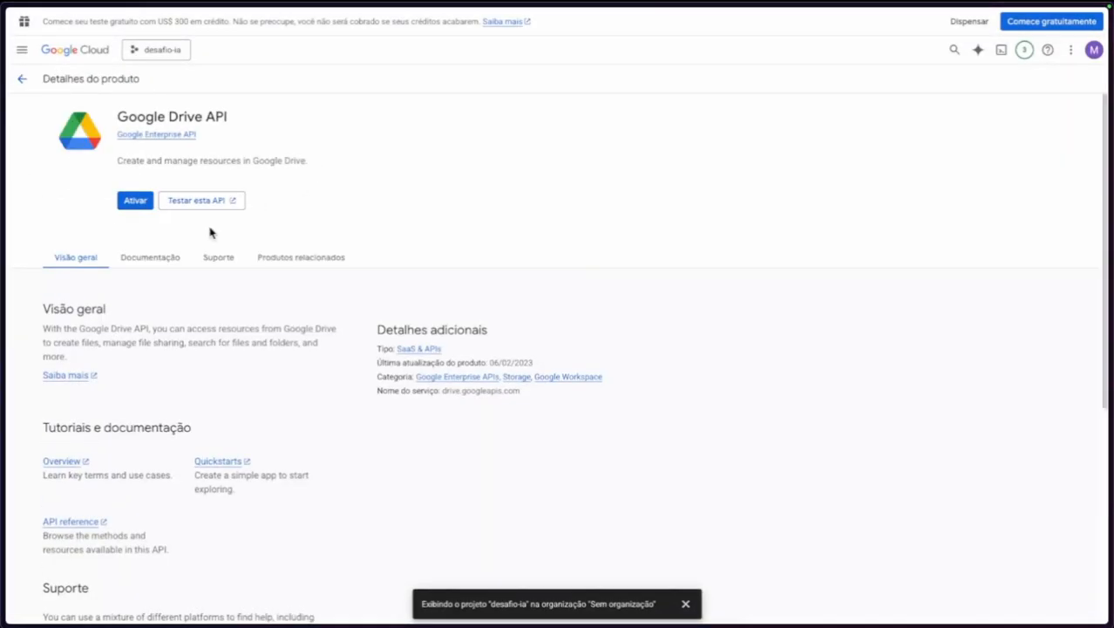
left_click(129, 204)
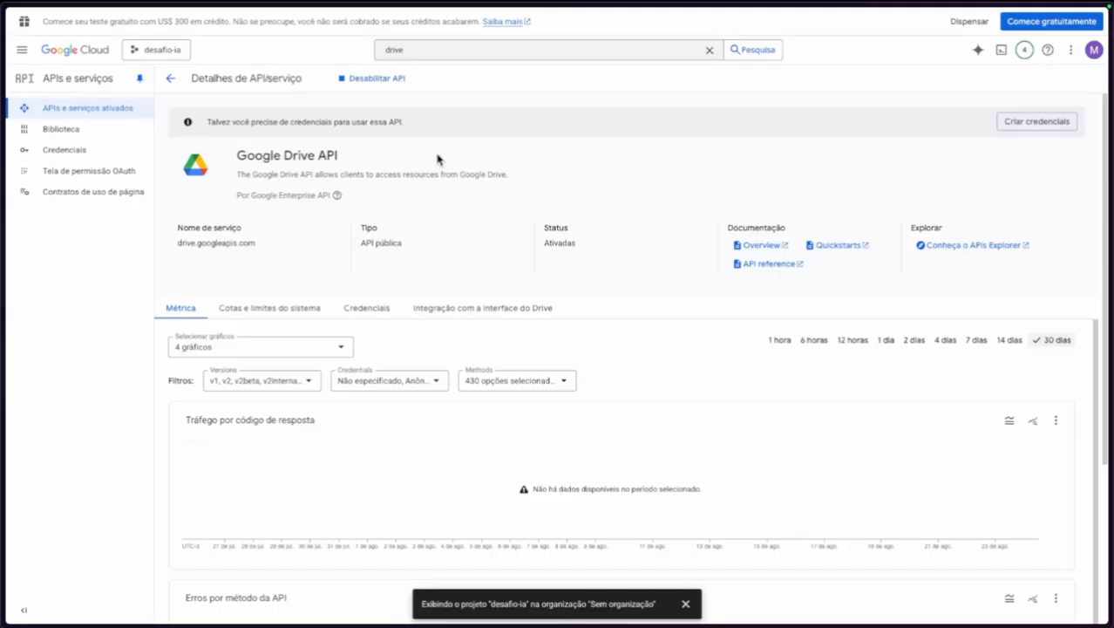
left_click(76, 149)
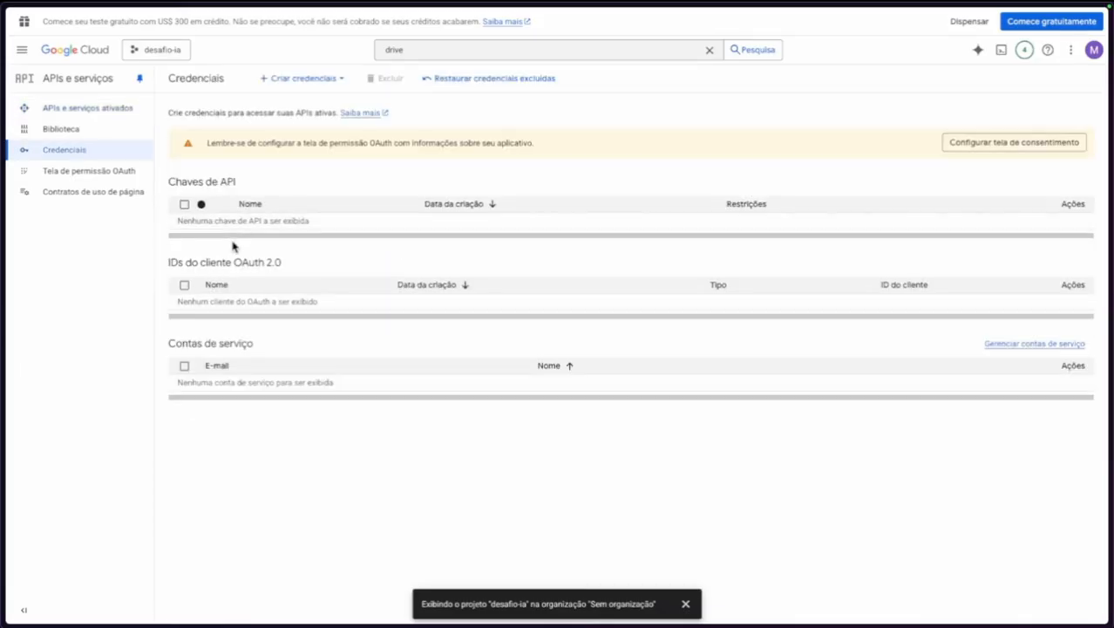
left_click_drag(232, 257, 316, 284)
left_click(320, 260)
In n8n, begin a new Google Docs OAuth2 API credential.
mouse_move(3, 224)
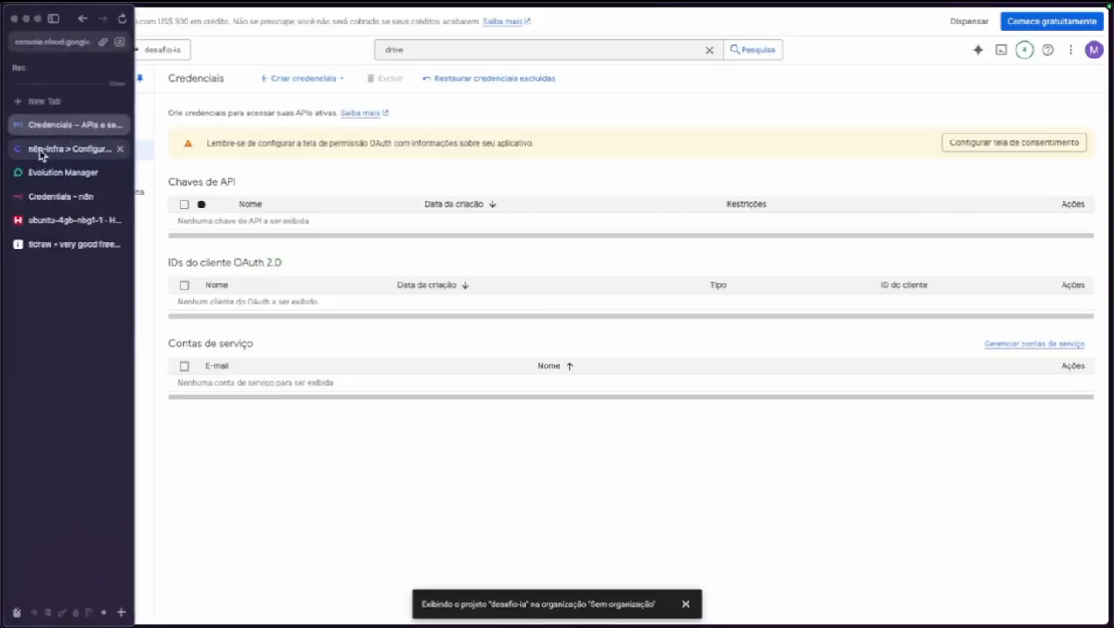
left_click(85, 194)
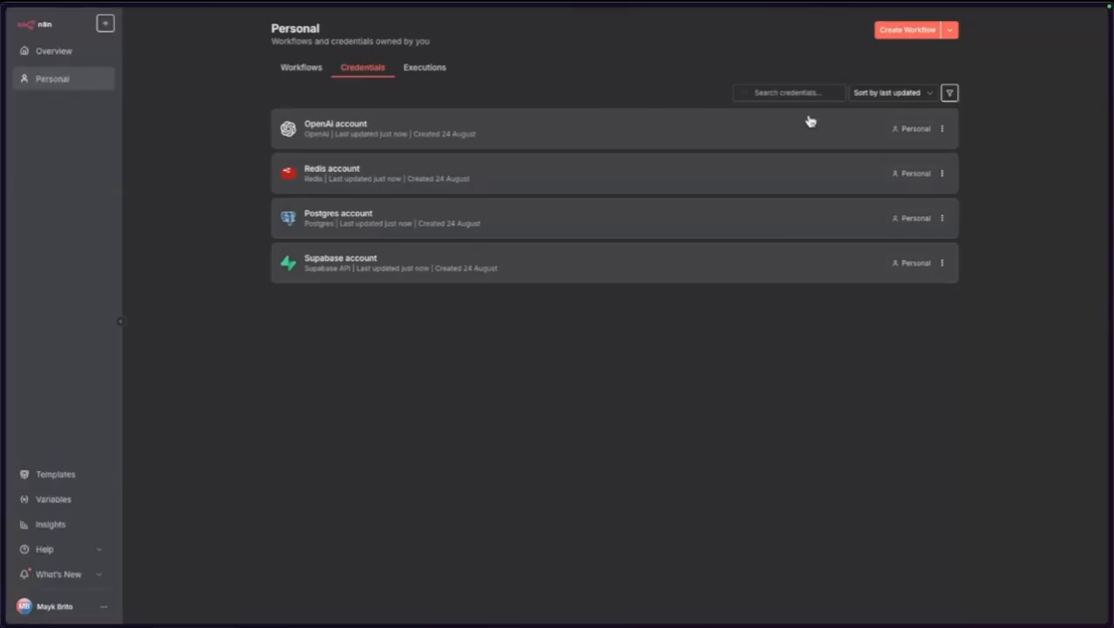
left_click(954, 41)
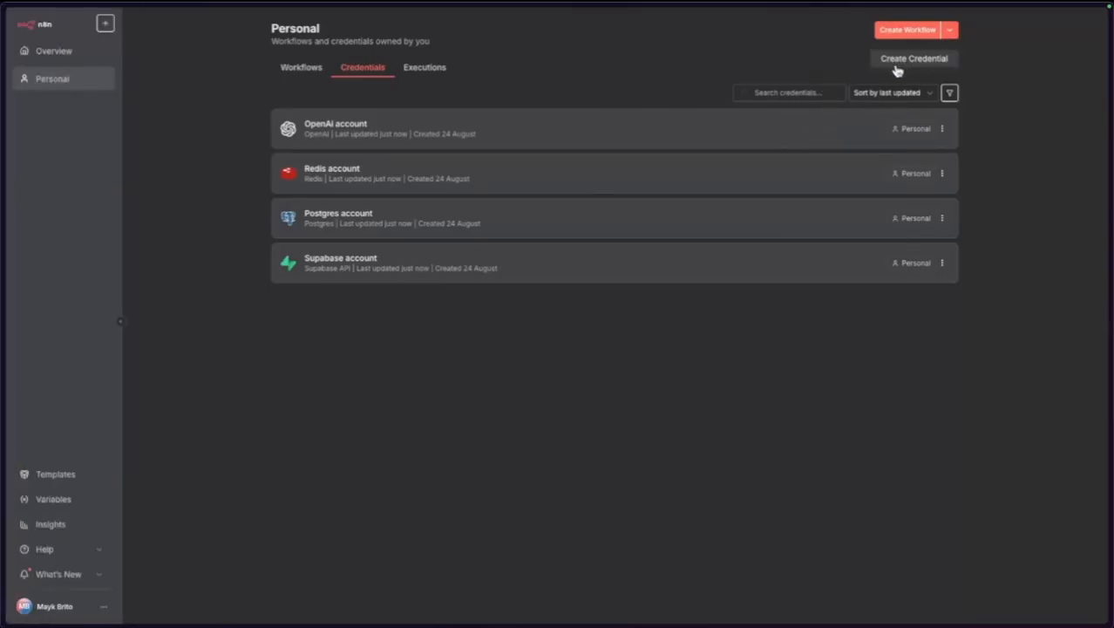
left_click(907, 56)
left_click(471, 303)
type("docs")
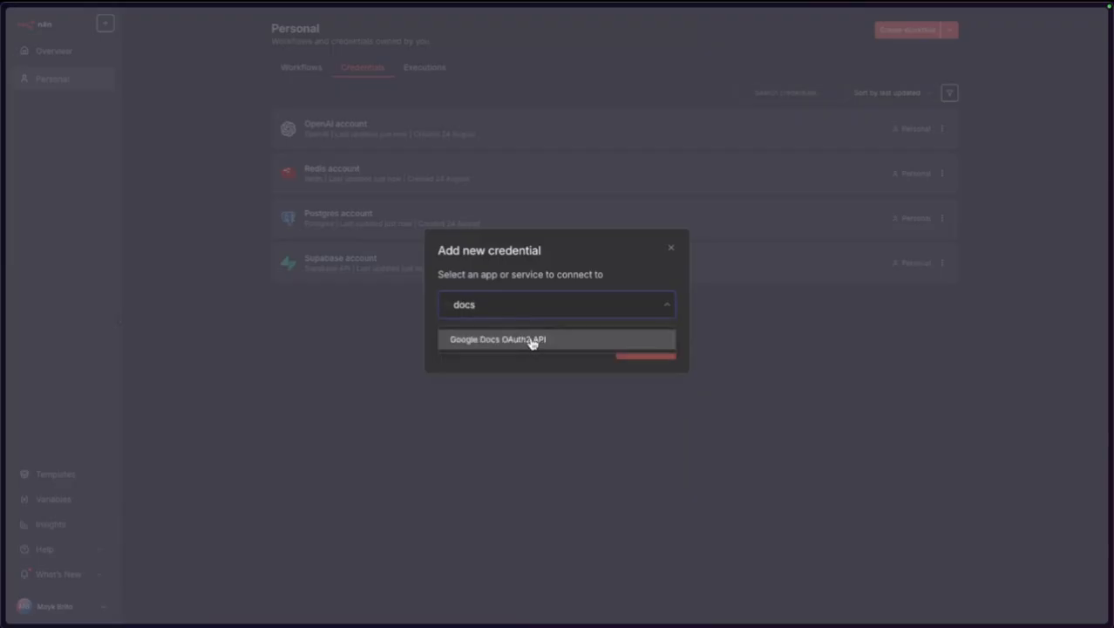
left_click(523, 341)
left_click(647, 352)
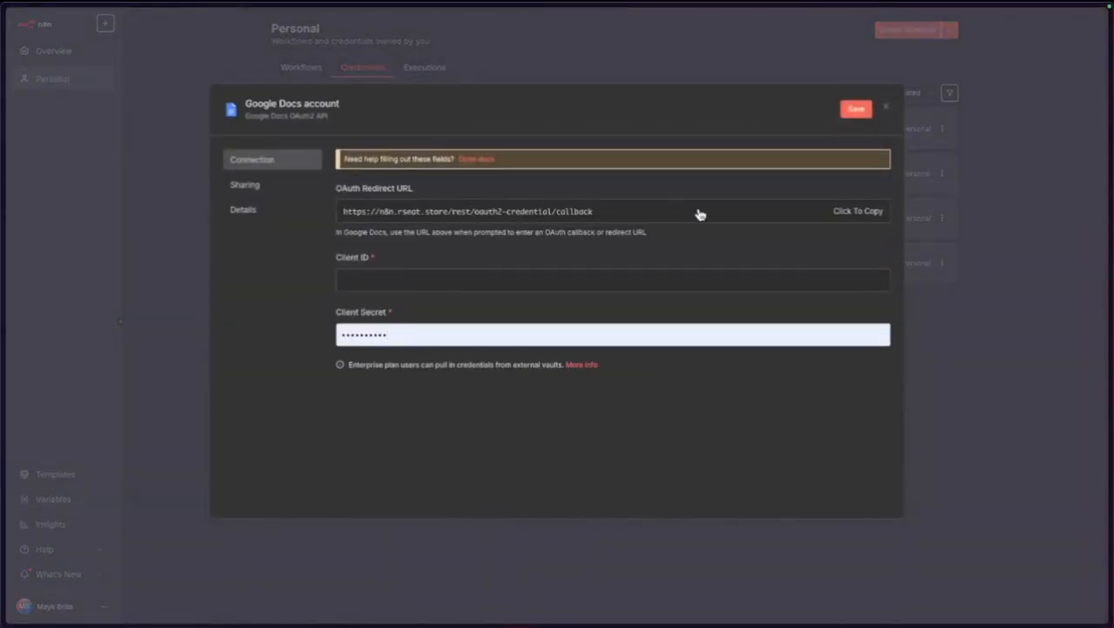
Copy the credential's OAuth redirect URL and return to the Google Cloud Credentials page.
left_click(855, 213)
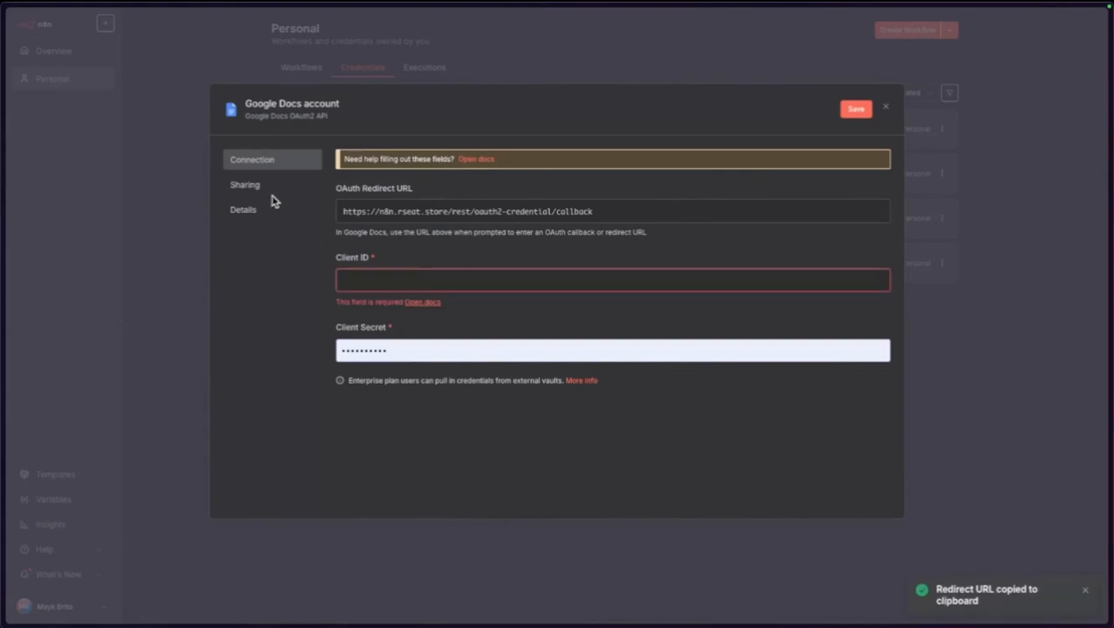
mouse_move(3, 214)
left_click(66, 127)
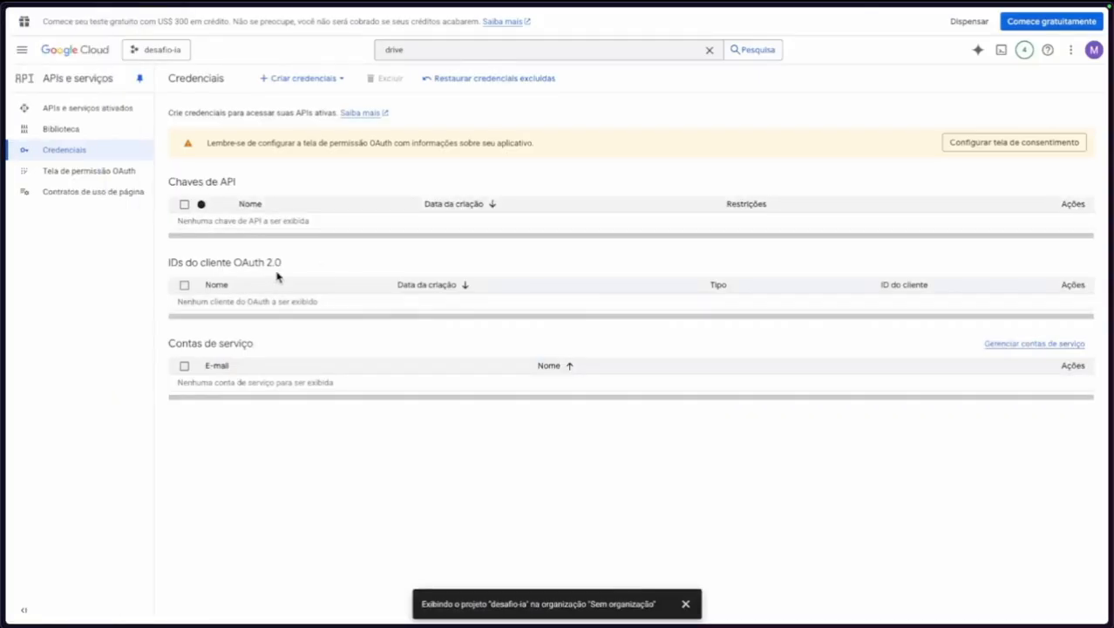
Begin the consent screen setup required before creating an OAuth client ID.
left_click(298, 78)
left_click(314, 150)
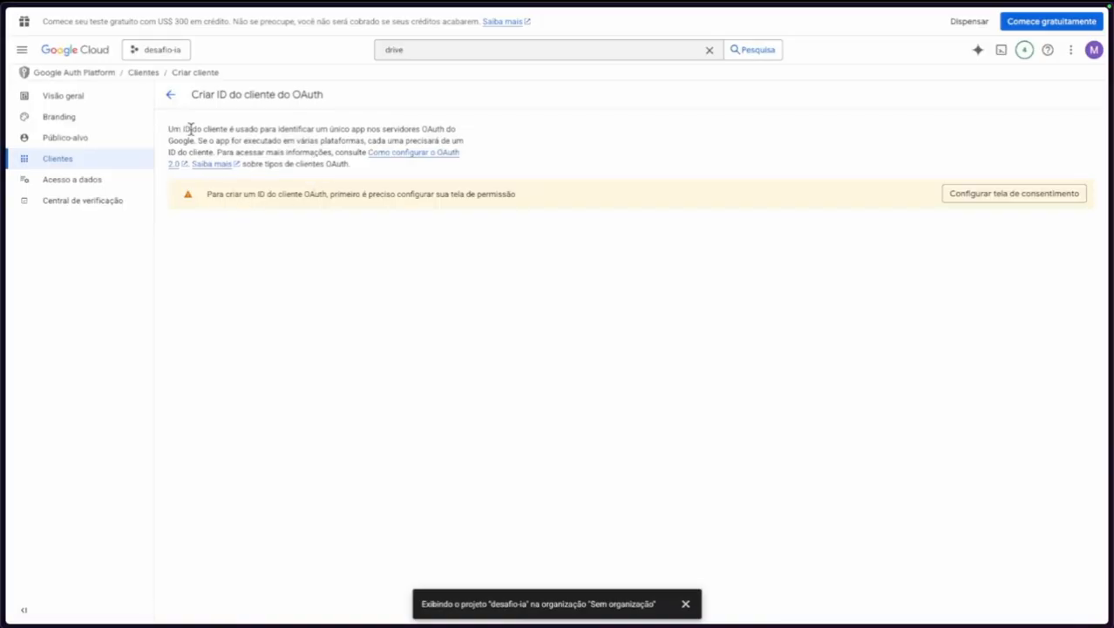
left_click_drag(190, 129, 356, 133)
left_click(1020, 199)
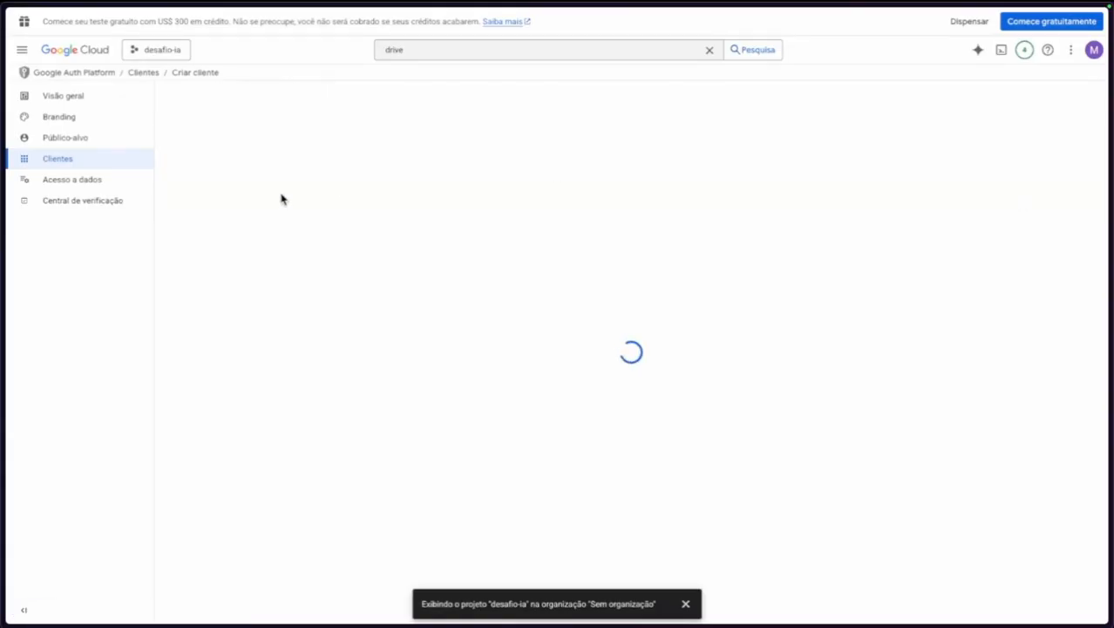
left_click(613, 369)
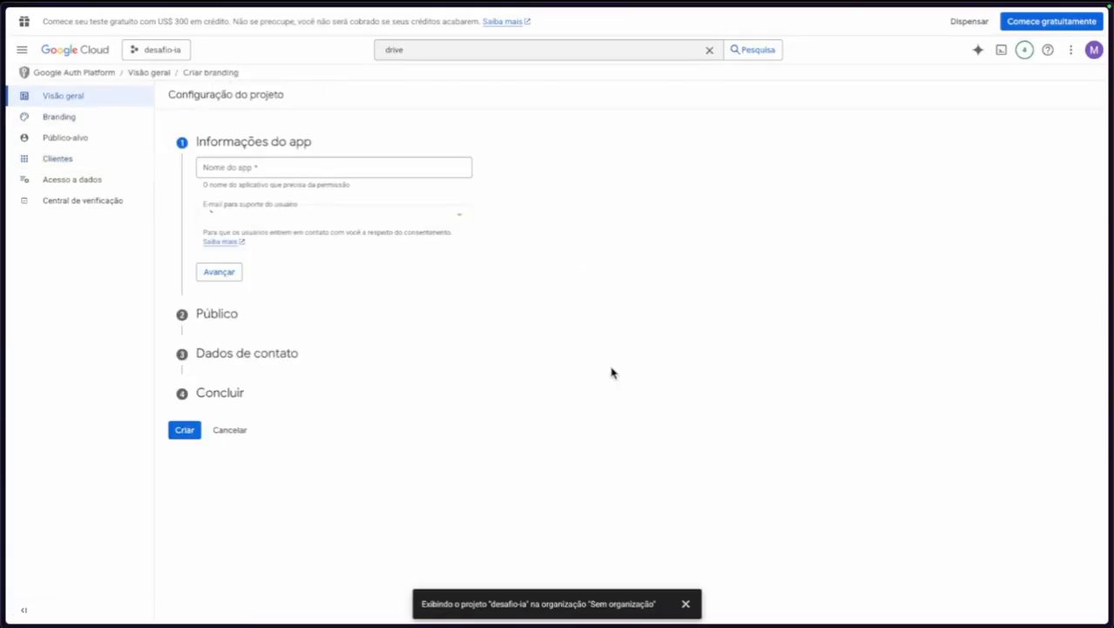
Enter the app name desafio-ia and choose the account address as support email.
left_click(276, 169)
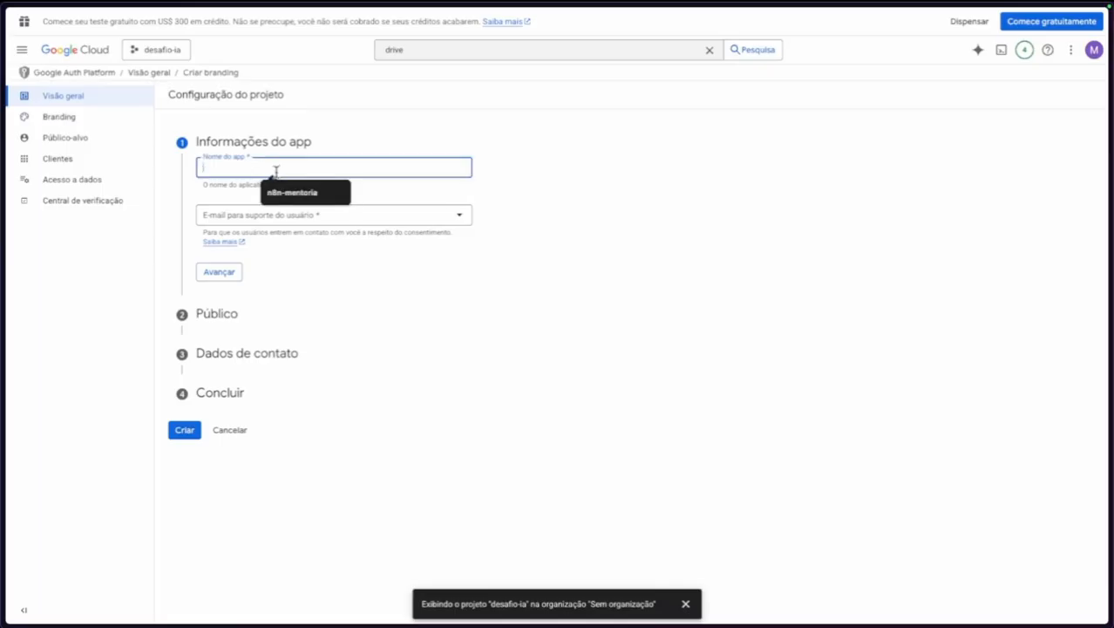
type("desafio-ia")
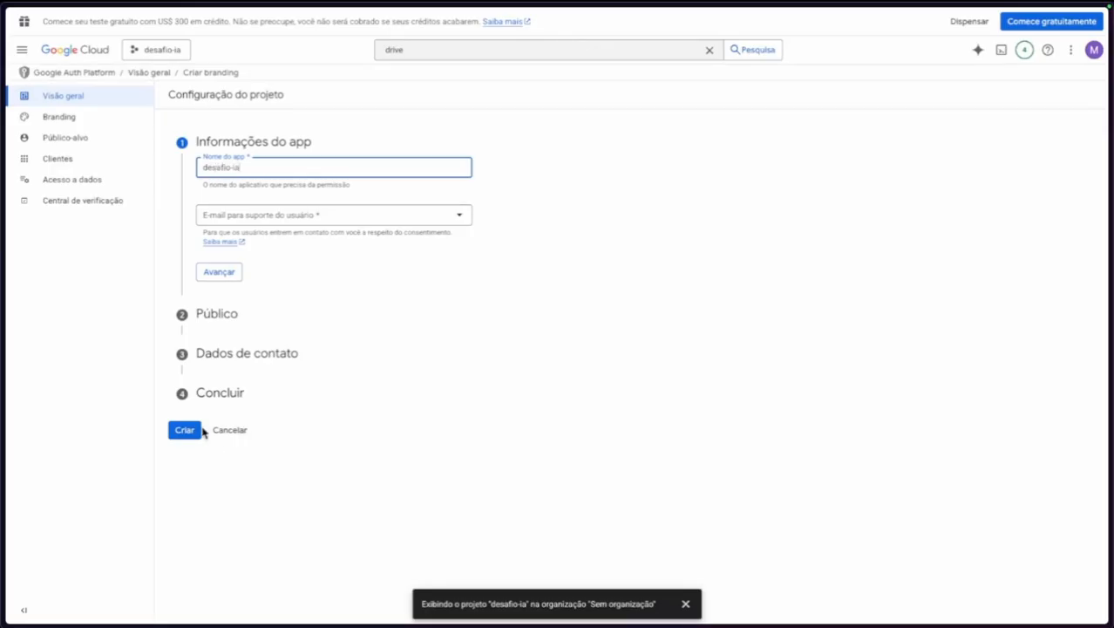
left_click(185, 429)
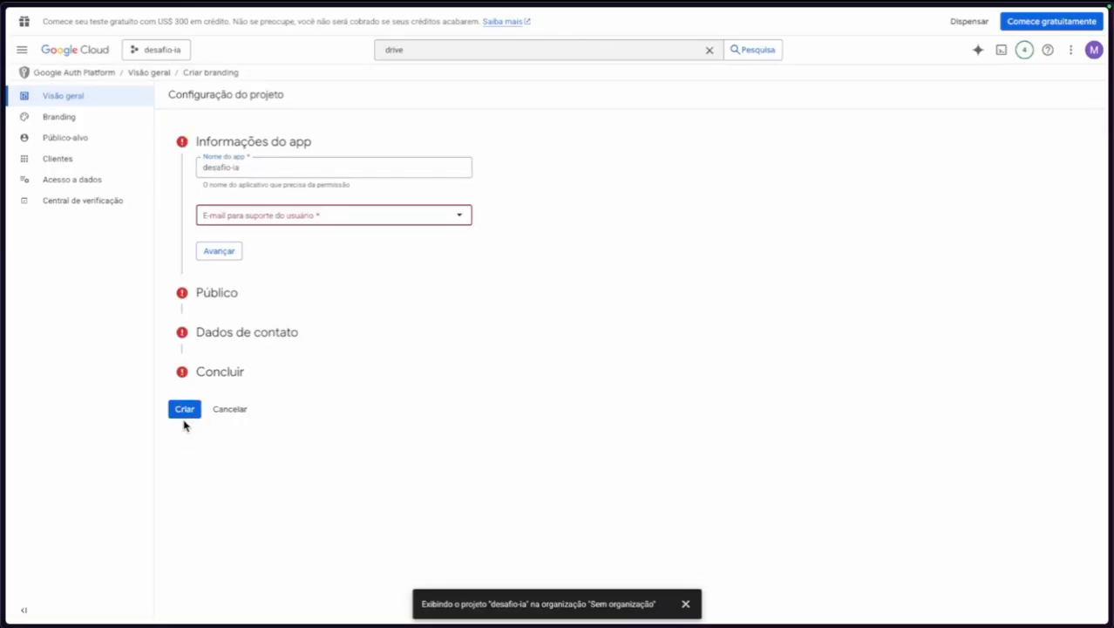
left_click(251, 216)
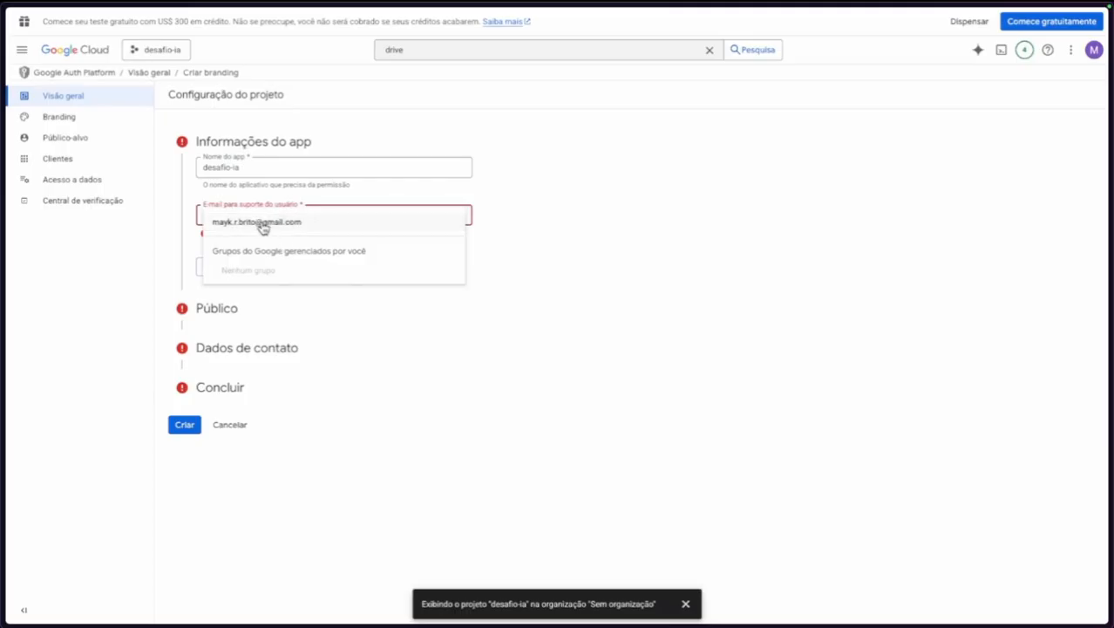
left_click(261, 223)
left_click(224, 274)
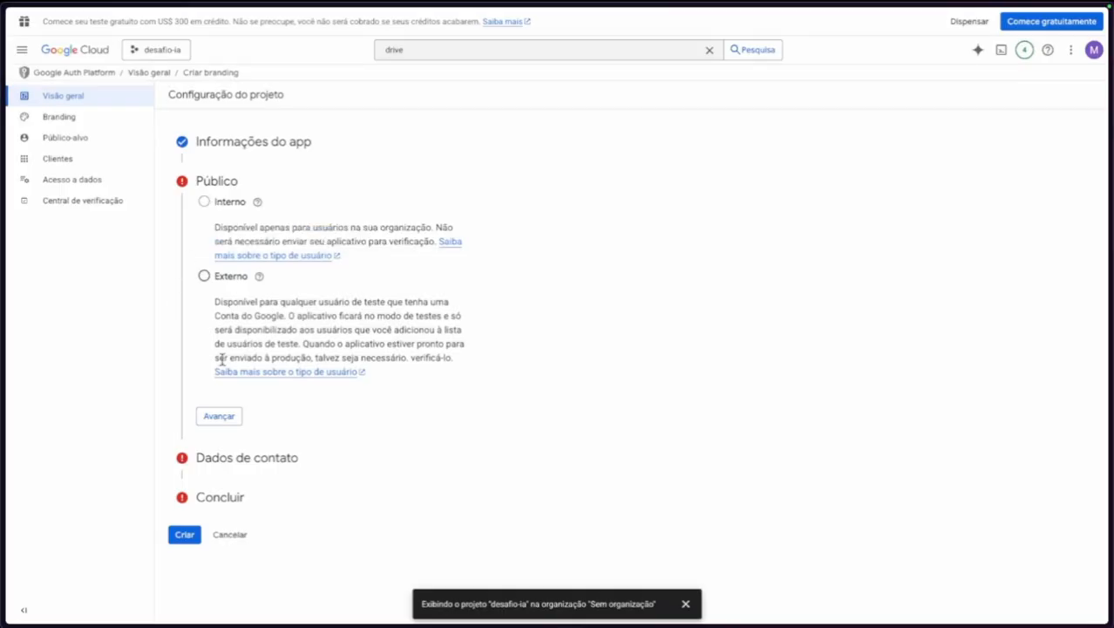
Choose External audience, add a contact email, accept the data policy, and create the configuration.
left_click(225, 277)
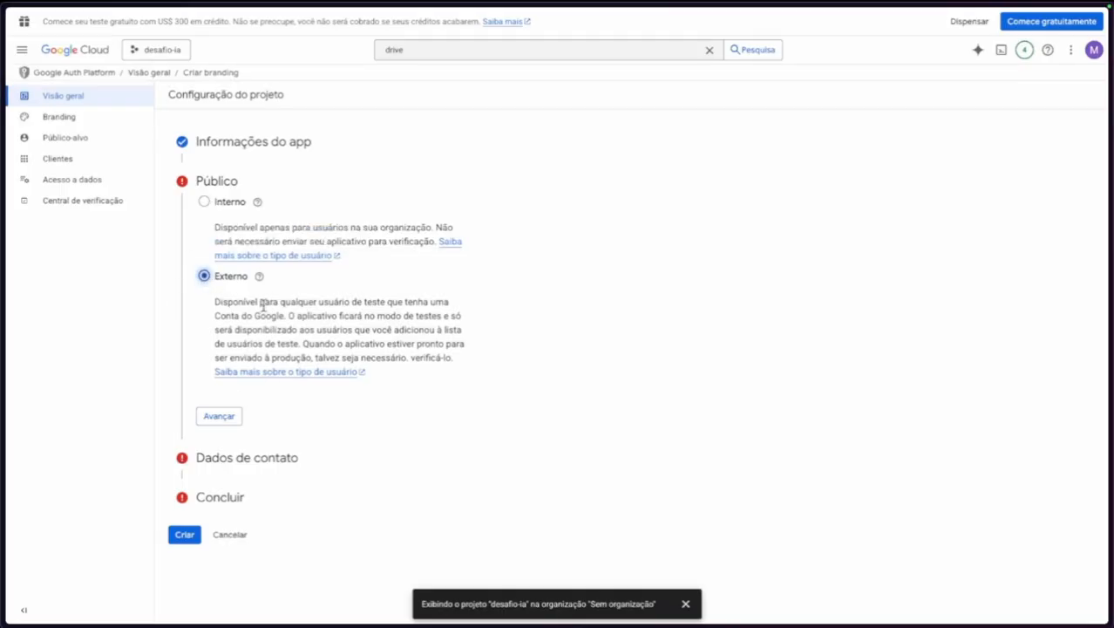
left_click(220, 419)
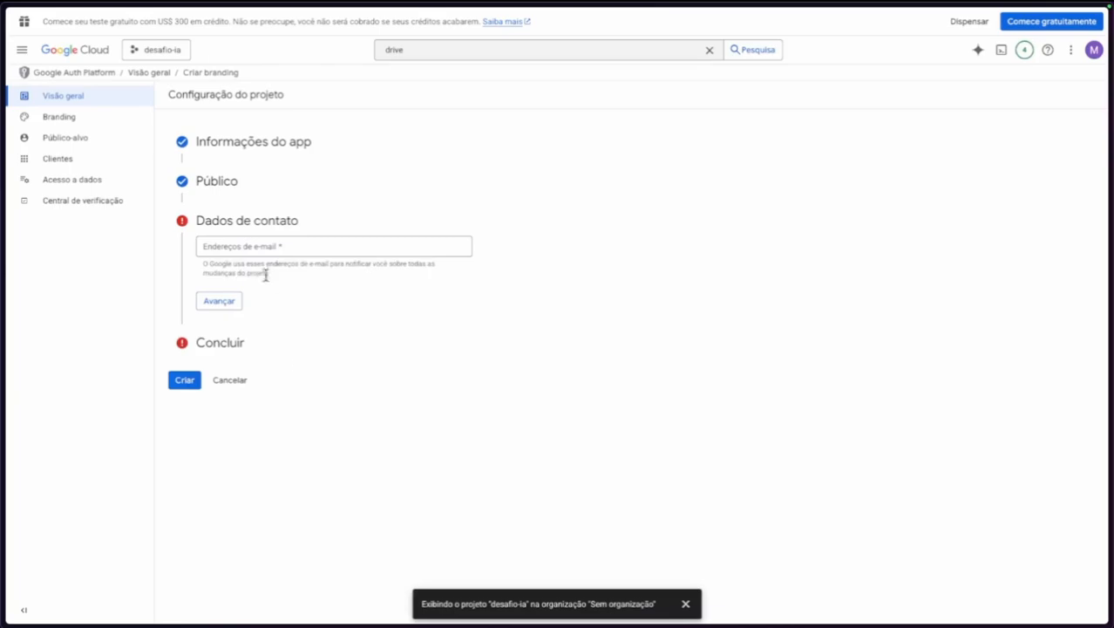
left_click(272, 248)
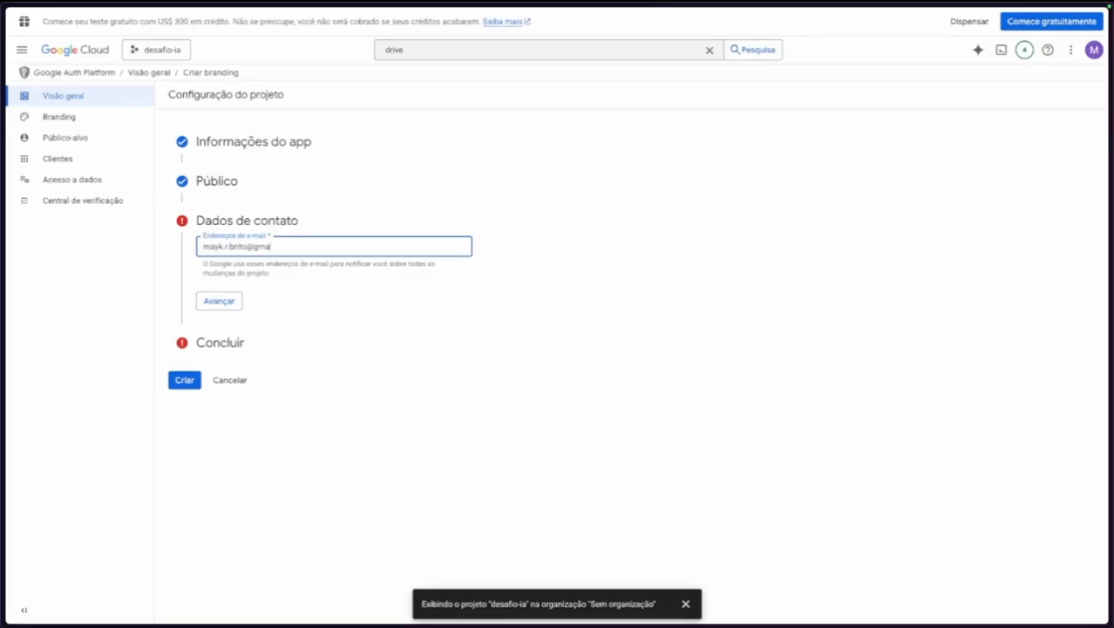
left_click(219, 301)
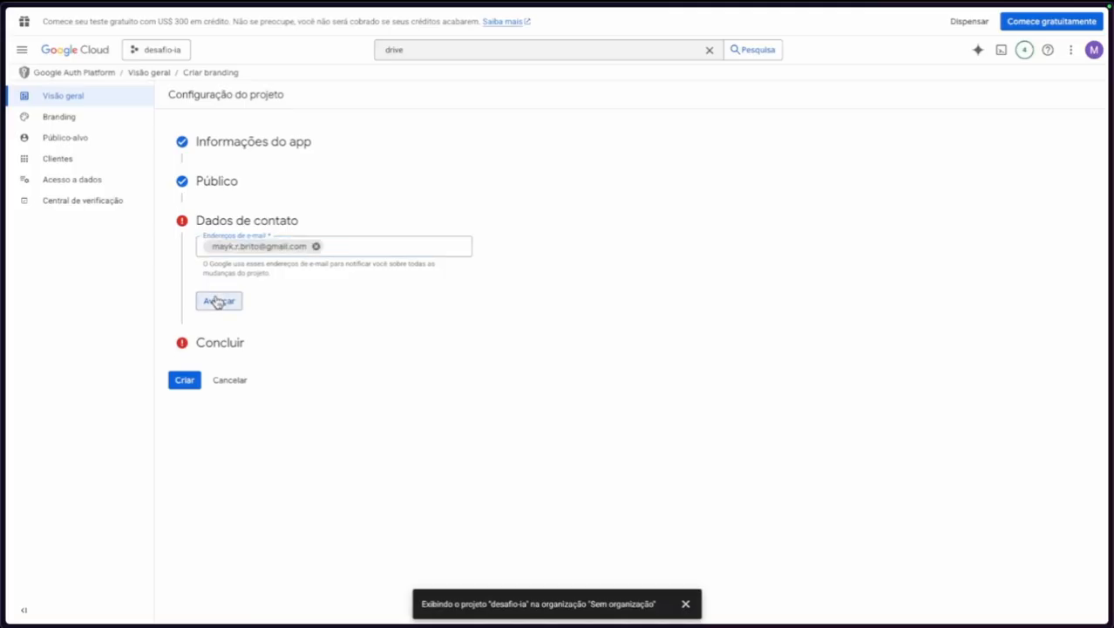
left_click(204, 280)
left_click(221, 332)
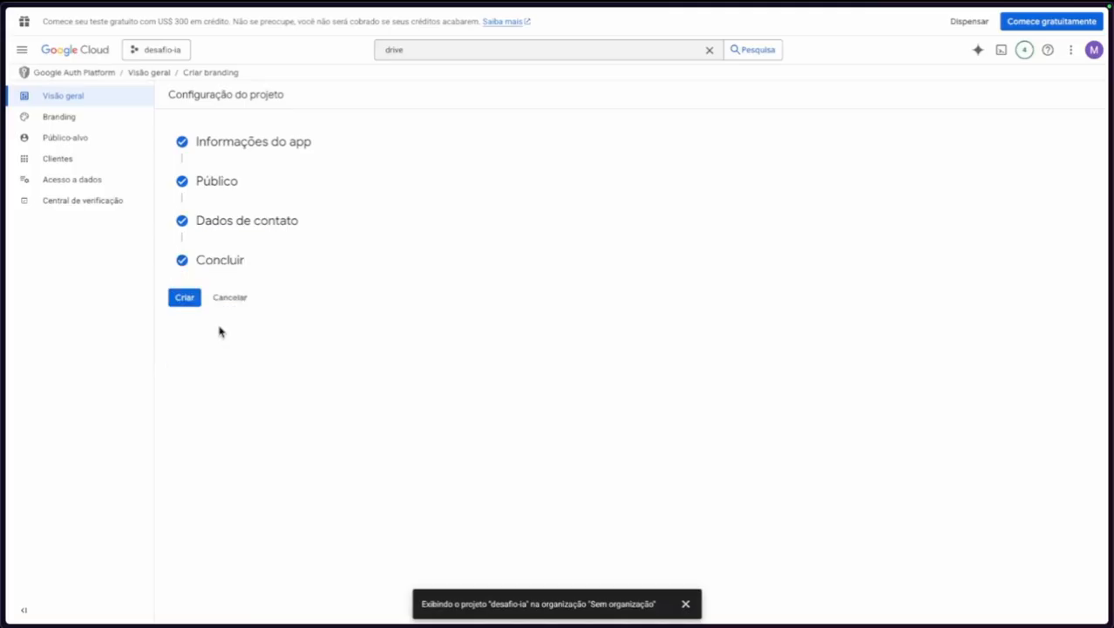
left_click(183, 298)
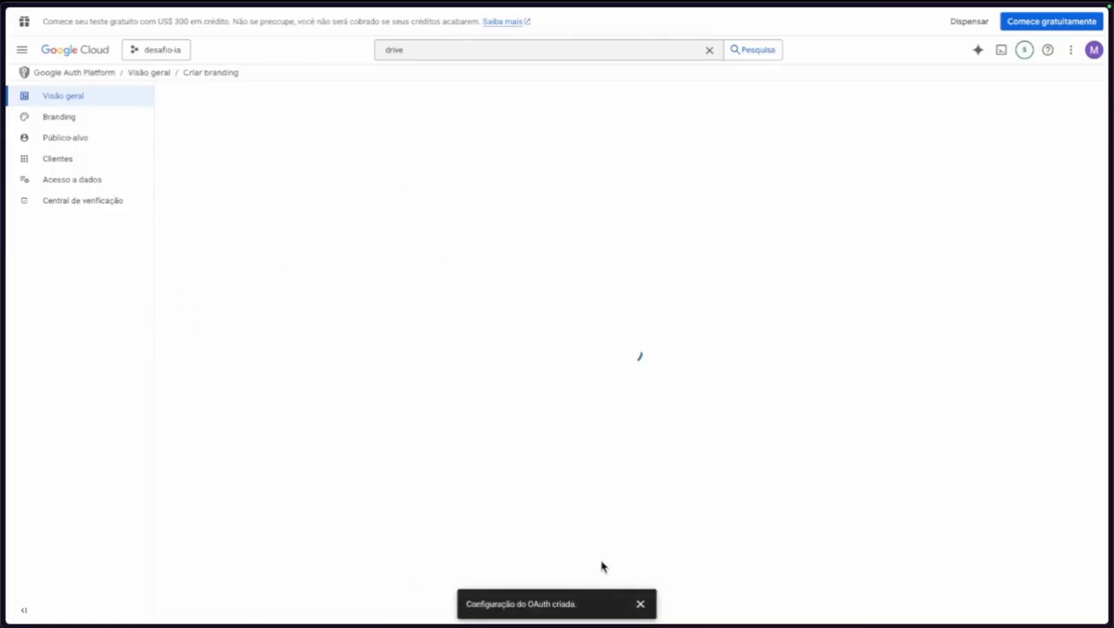
left_click(640, 603)
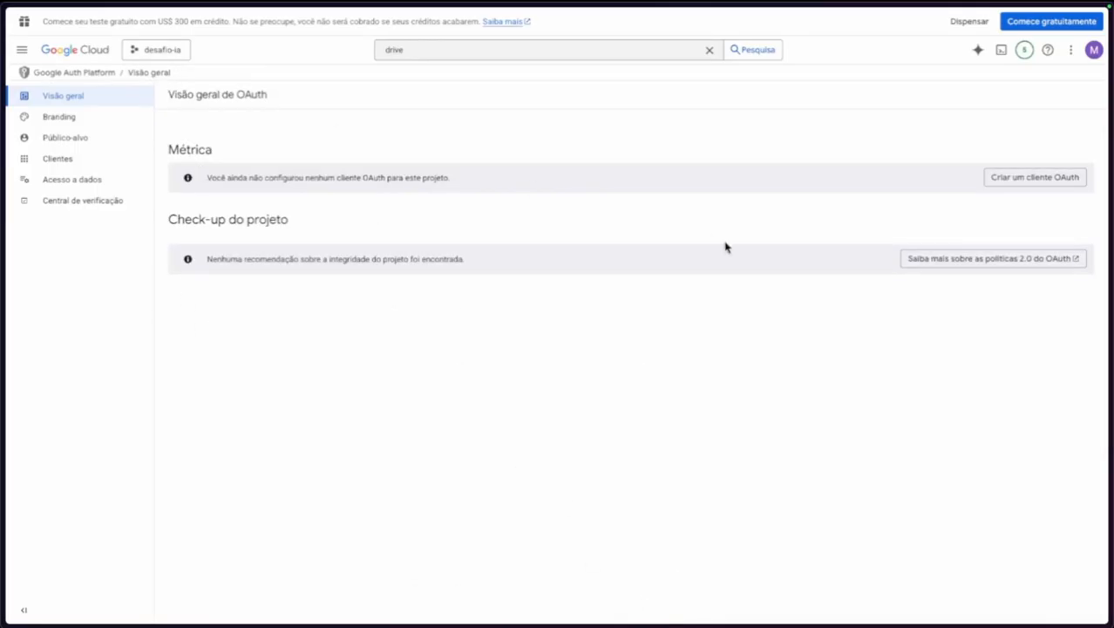
Start a Web application OAuth client named desafio-ia.
left_click(1012, 179)
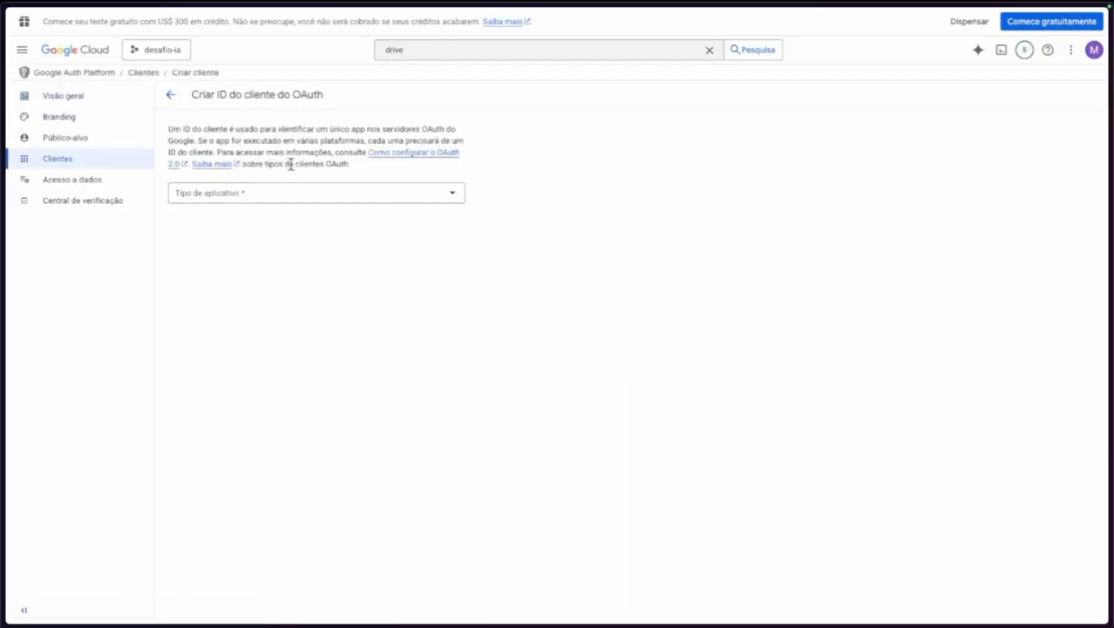
left_click(229, 195)
left_click(229, 199)
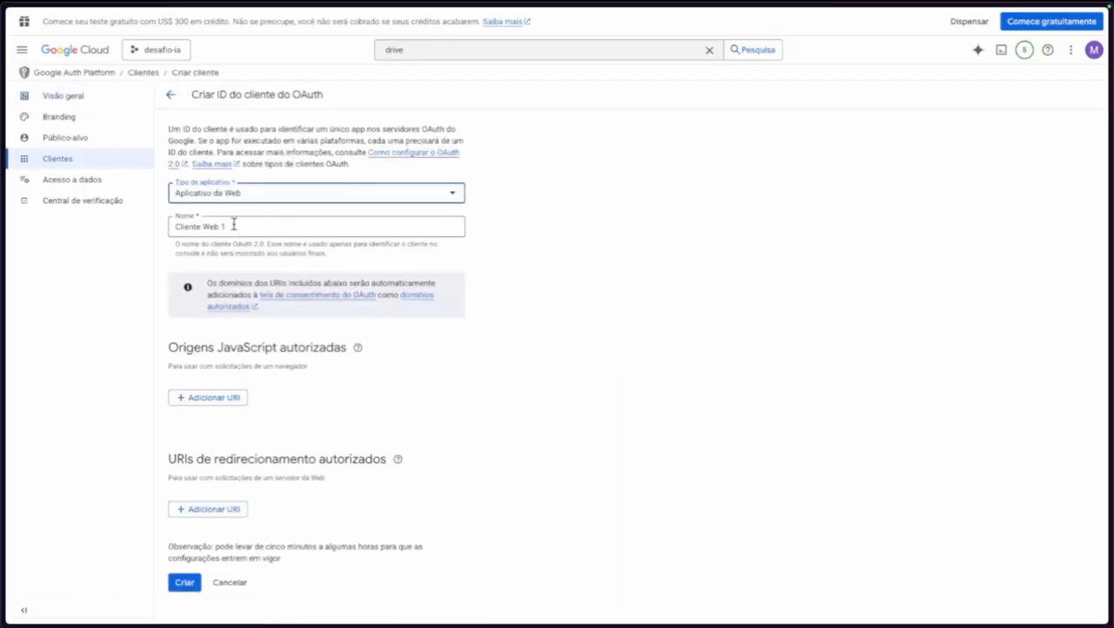
left_click(242, 226)
key("ctrl+a")
type("d")
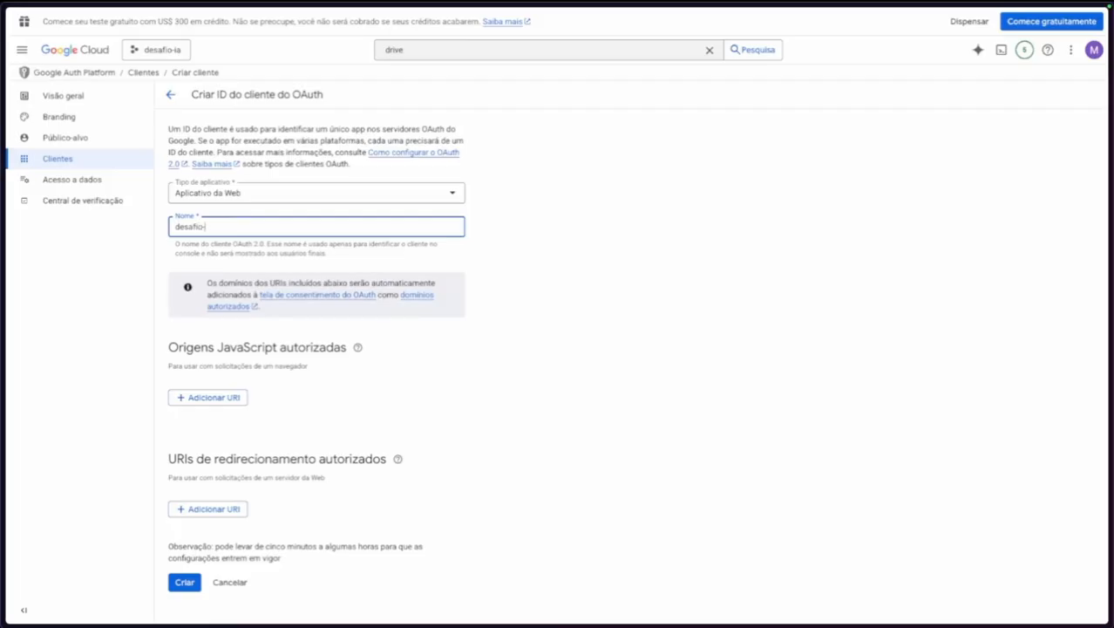
left_click(171, 434)
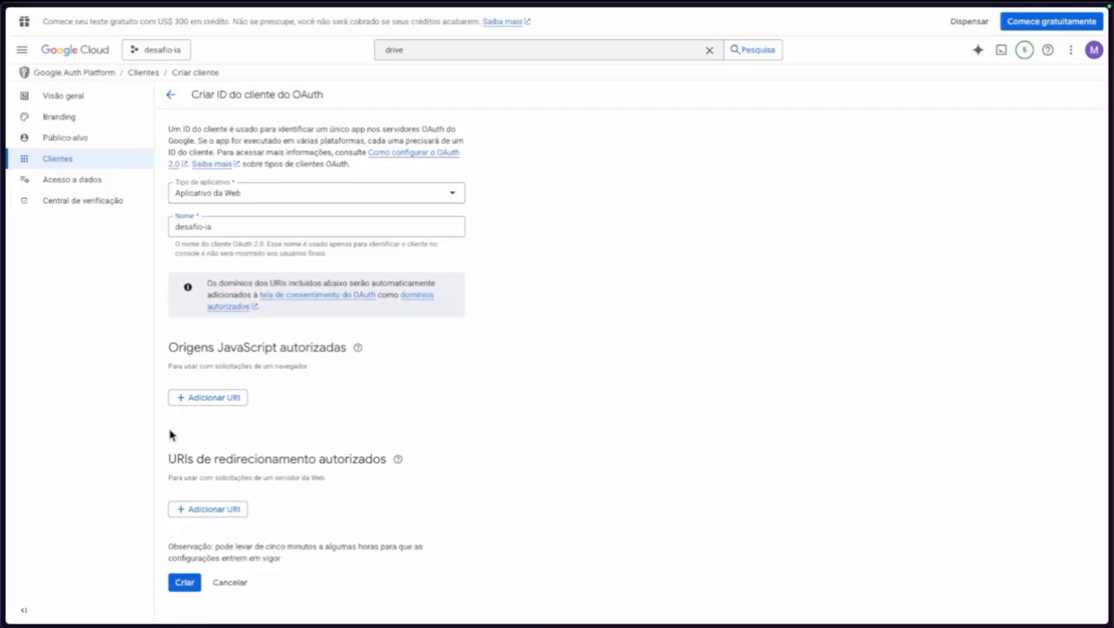
left_click(204, 510)
left_click(294, 513)
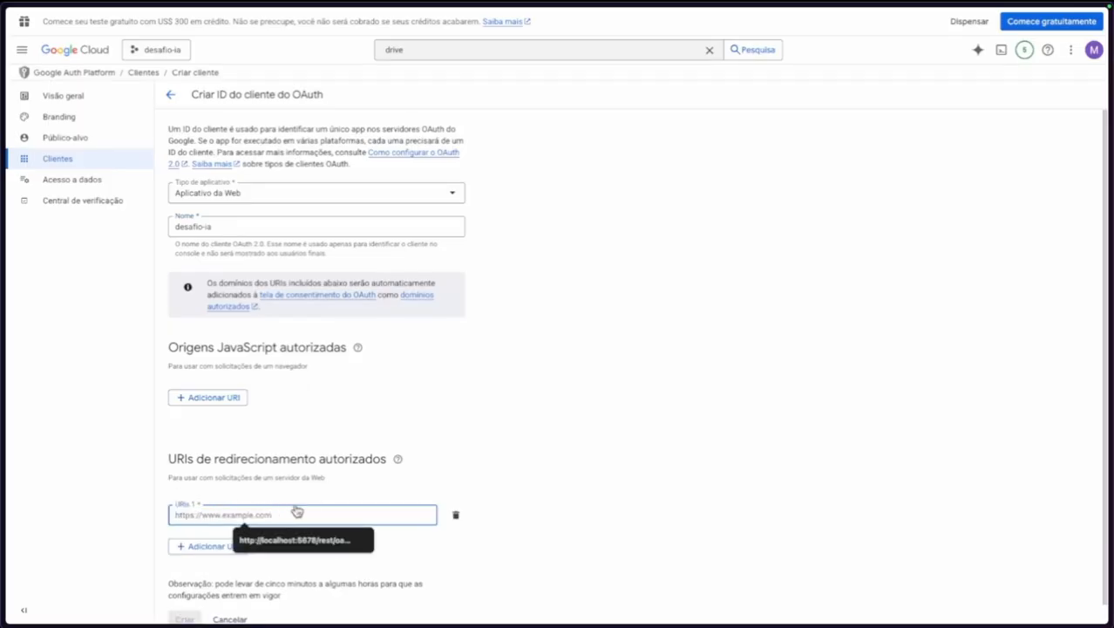
key("ctrl+v")
left_click(586, 401)
scroll(586, 401, "down", 1)
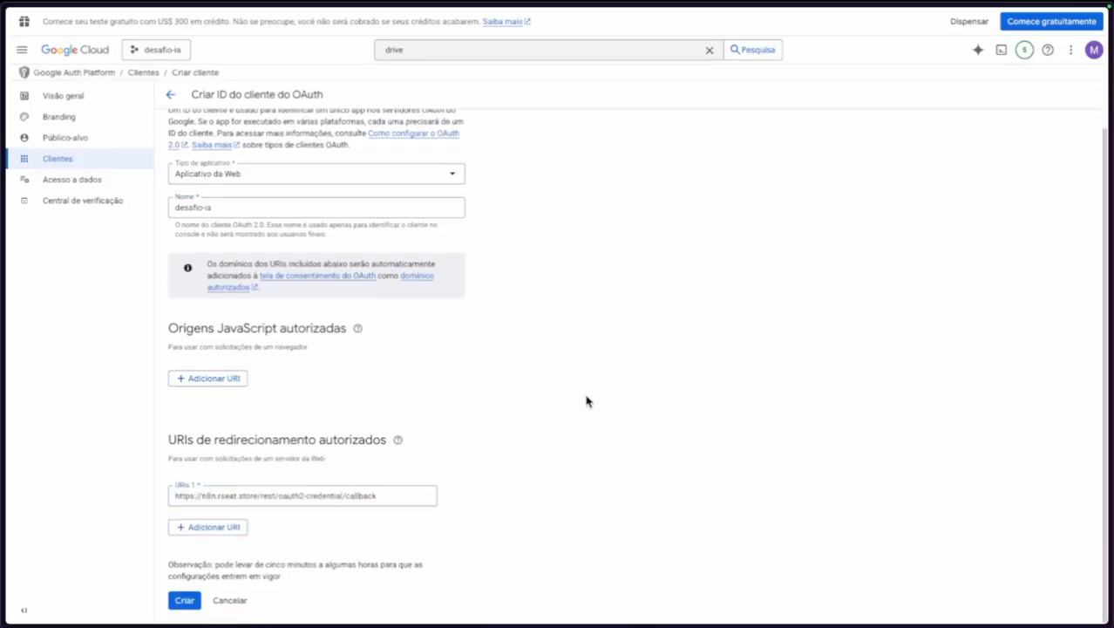
left_click(194, 600)
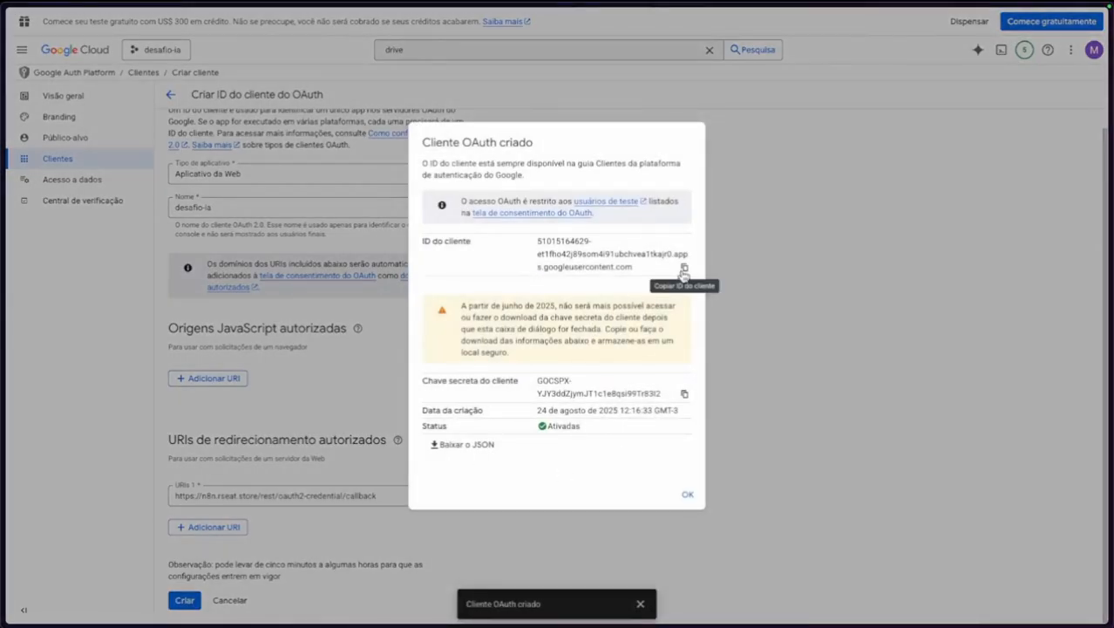
Paste the new client ID into the n8n Google Docs credential's Client ID field.
mouse_move(4, 292)
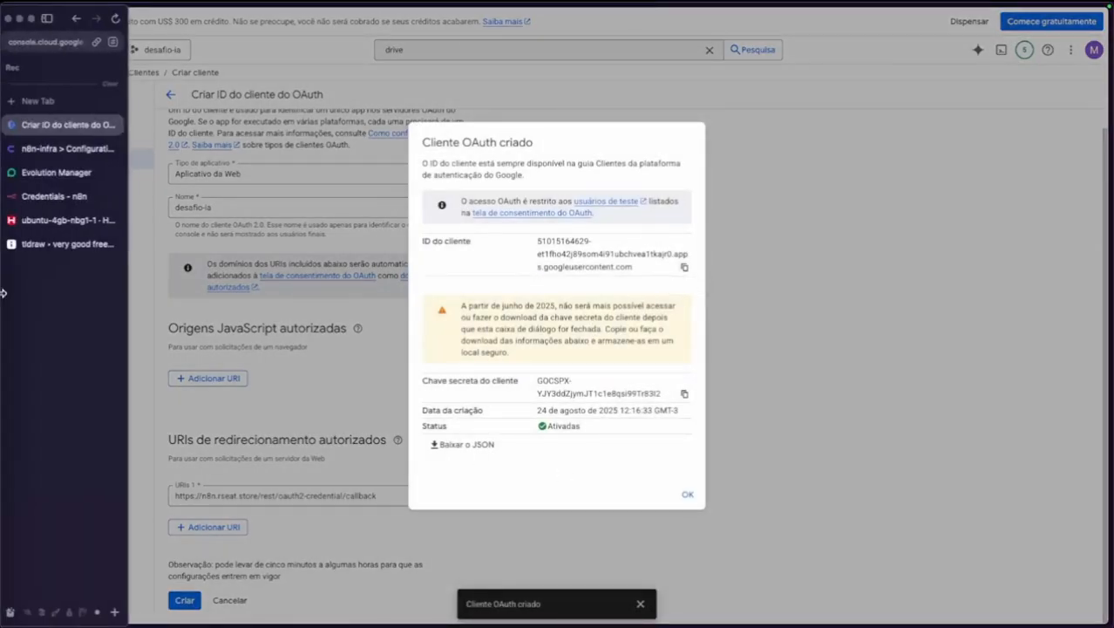
left_click(65, 148)
left_click(63, 196)
left_click(429, 275)
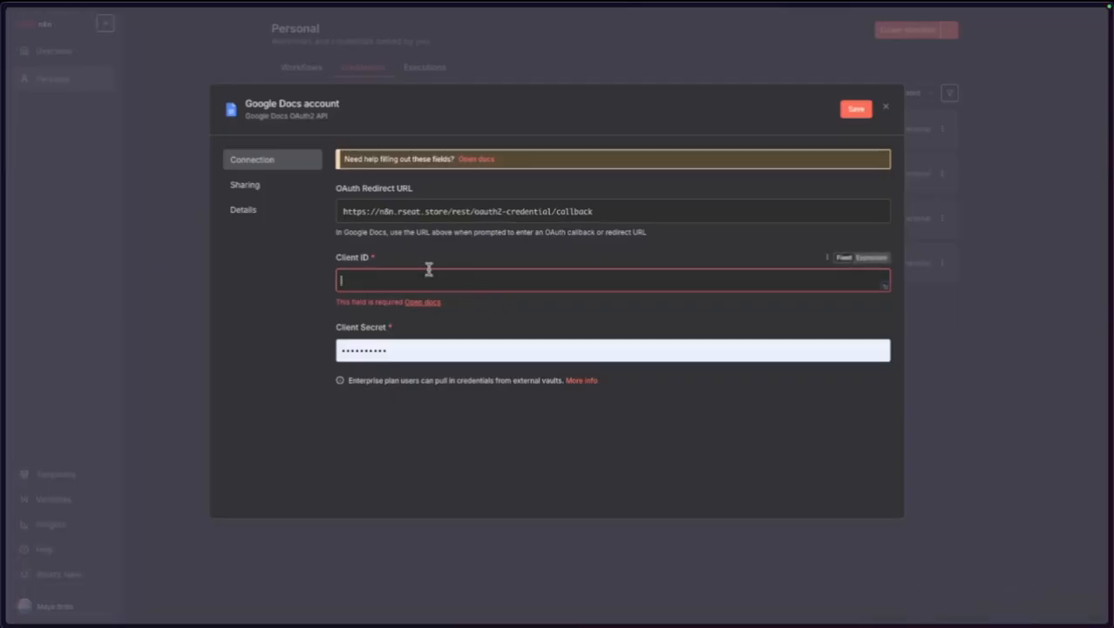
key("super+v")
Replace the Client Secret with the new client's secret, then sign in with the first Google account.
mouse_move(53, 187)
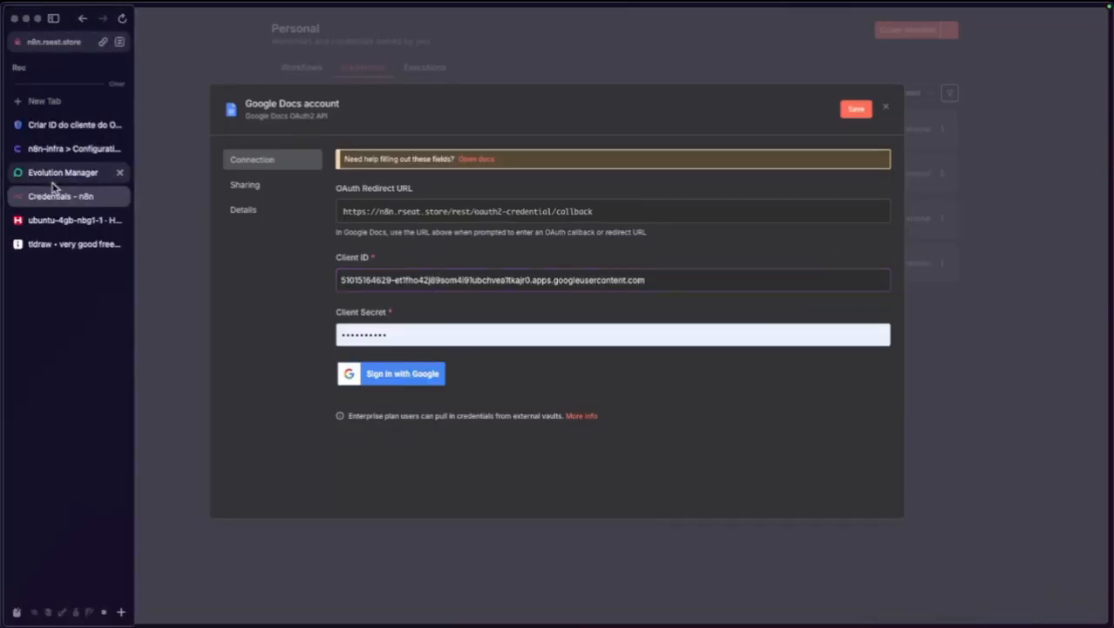
left_click(67, 125)
left_click(683, 395)
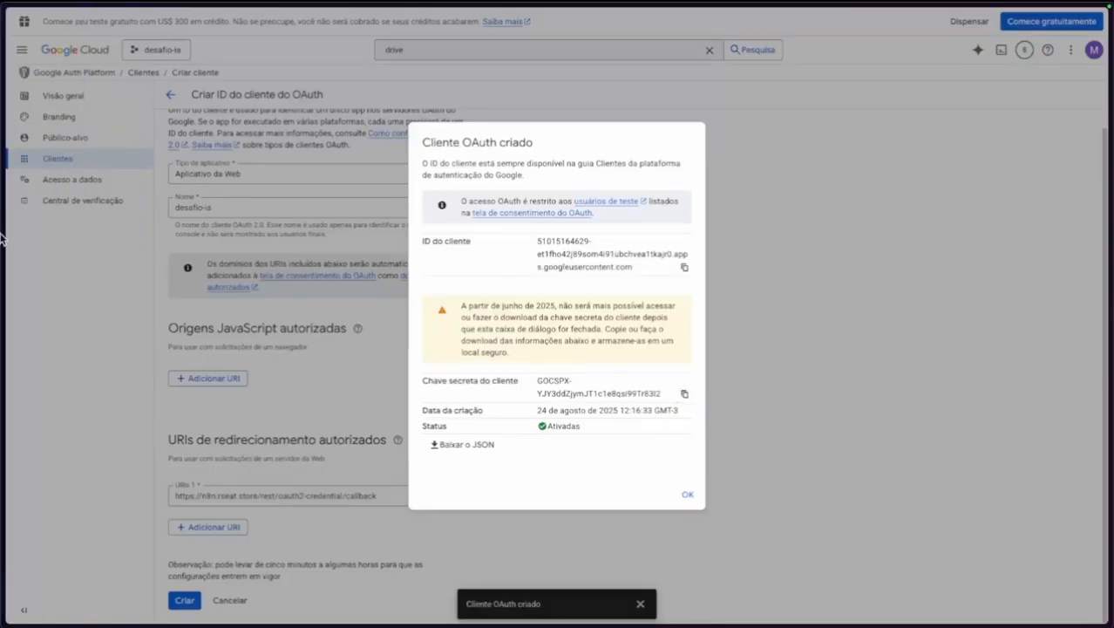
left_click(71, 196)
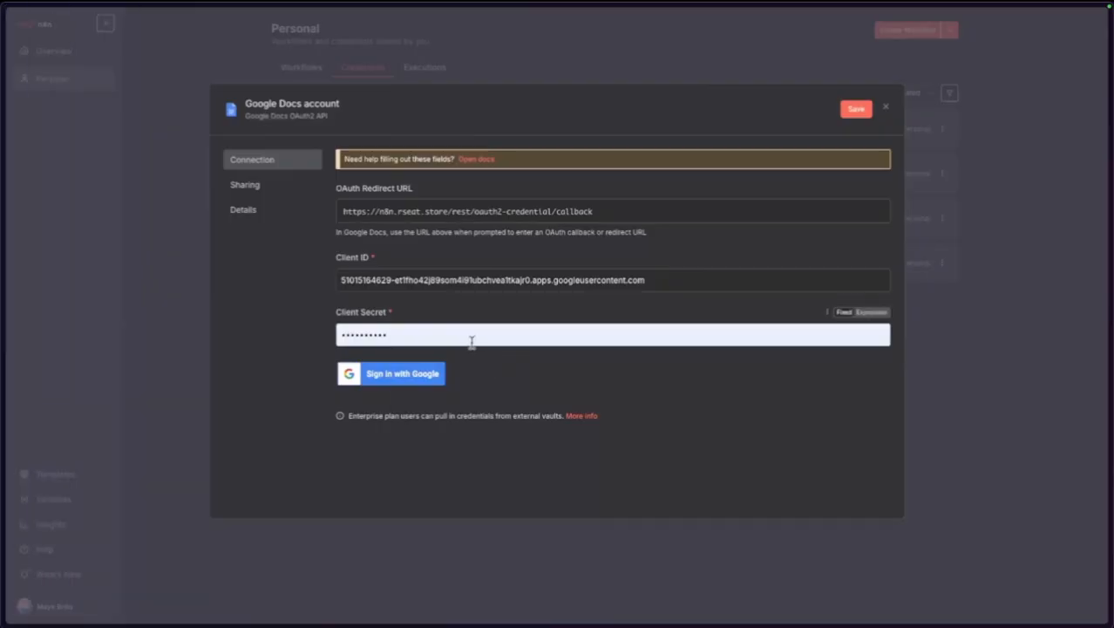
left_click(471, 337)
key("super+a")
key("super+v")
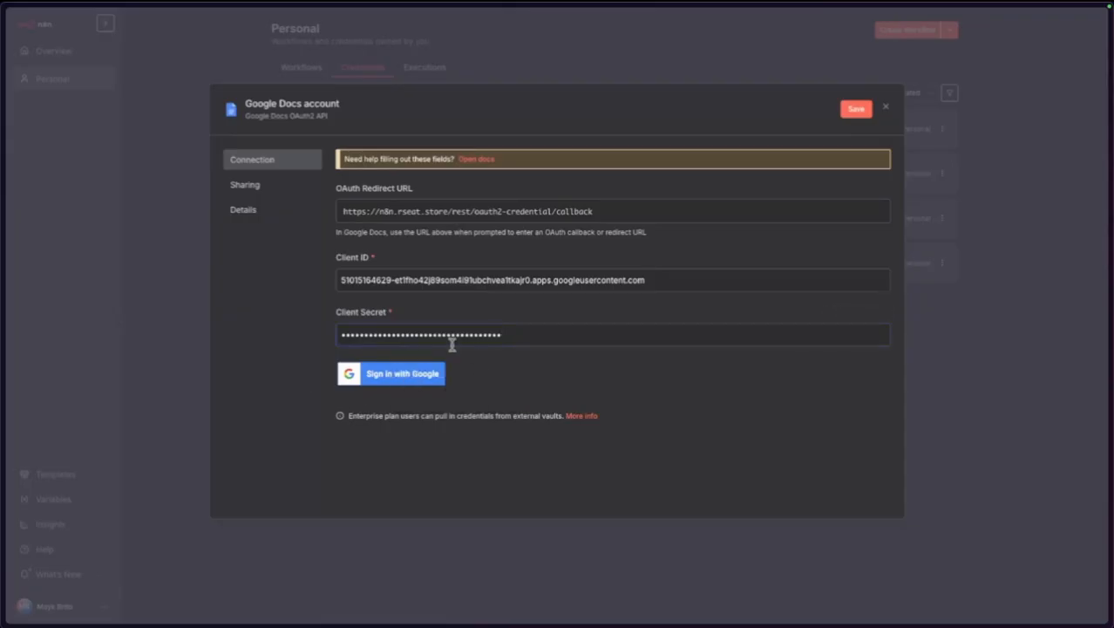
left_click(388, 383)
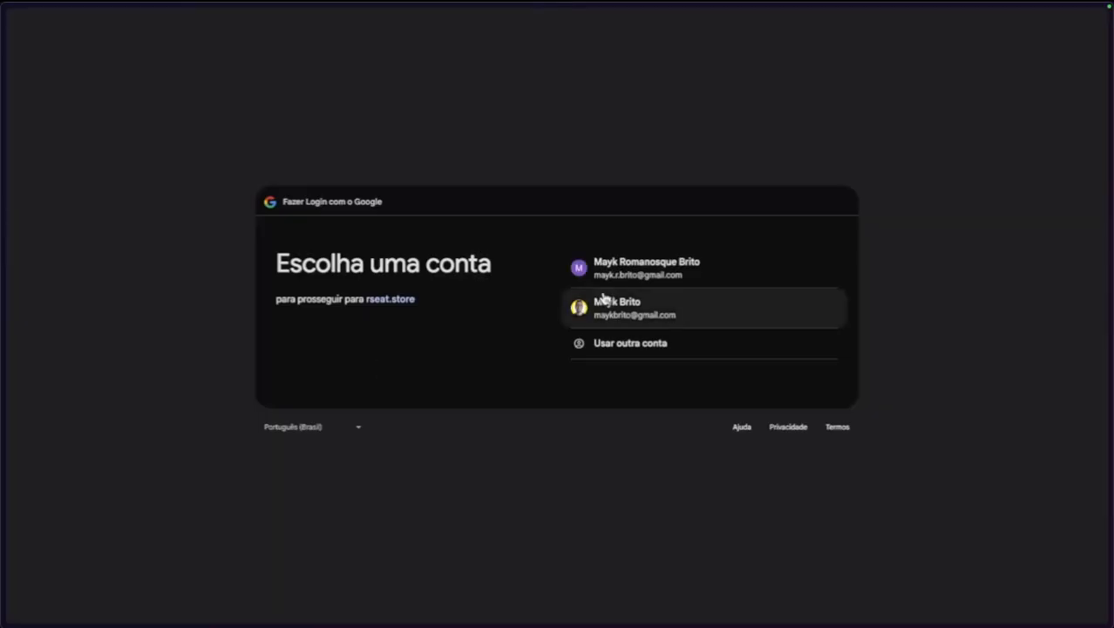
left_click(612, 267)
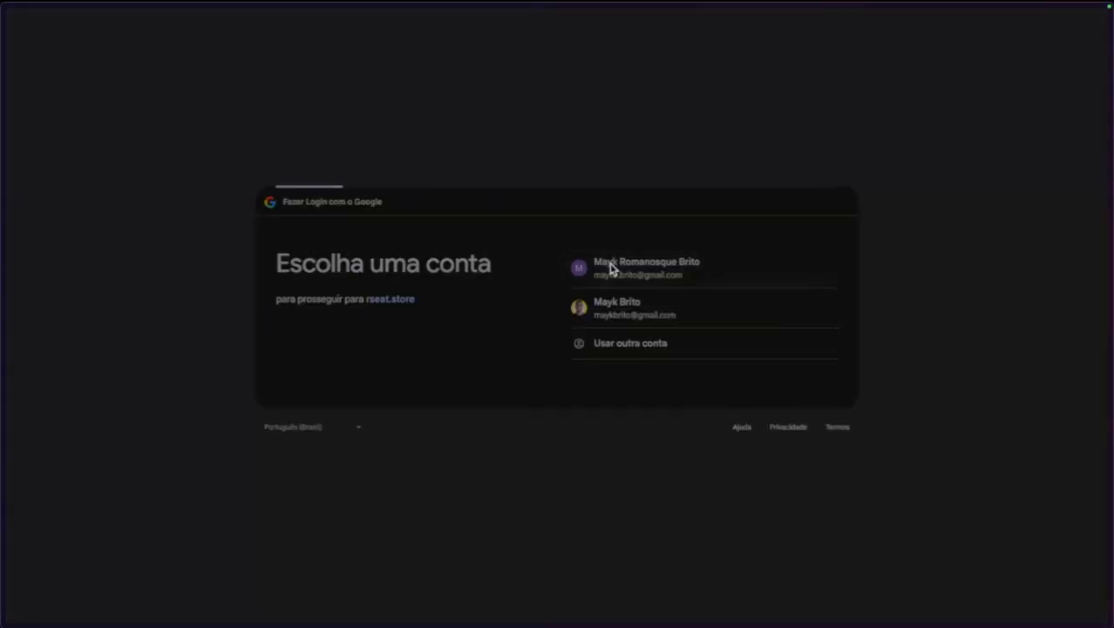
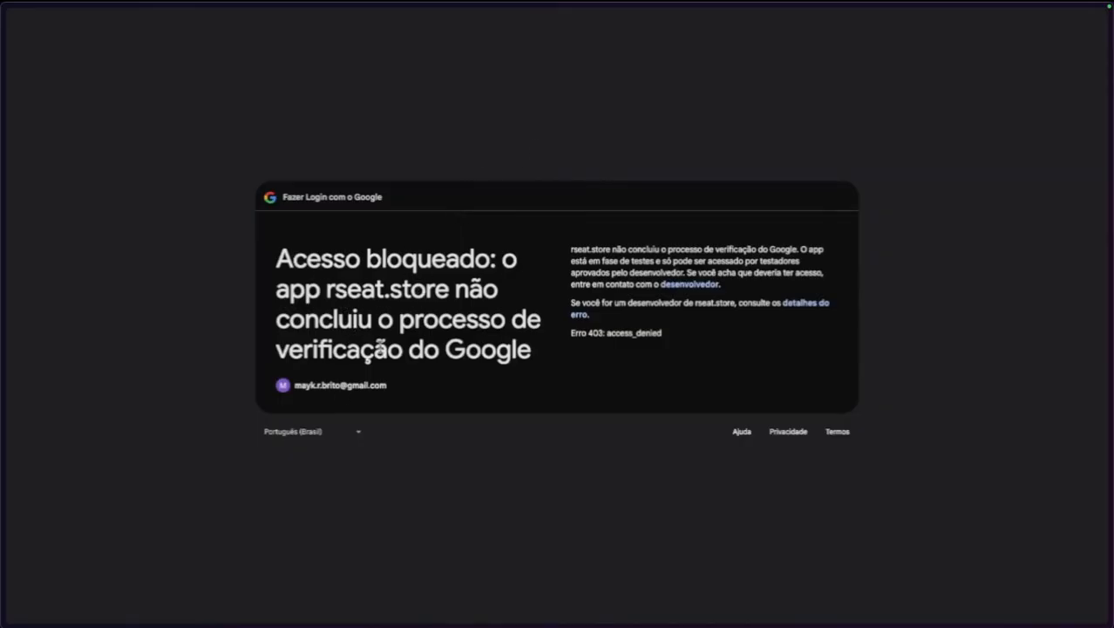
Note the 'Acesso bloqueado' unverified-app error and return to the Google Cloud OAuth client tab.
left_click_drag(354, 314, 438, 348)
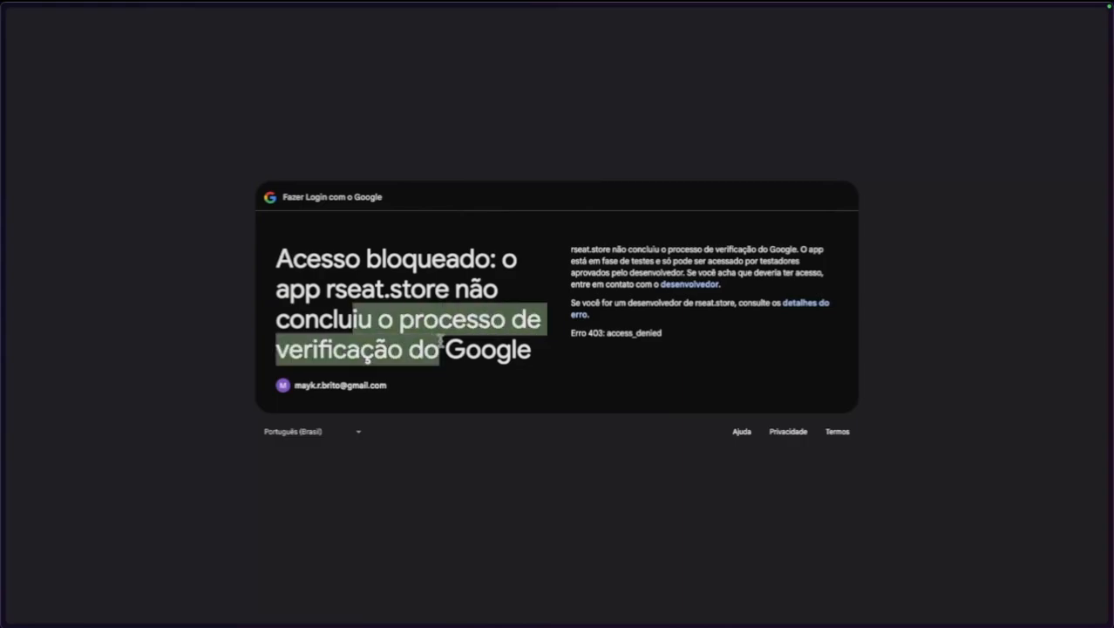
left_click(422, 353)
mouse_move(2, 355)
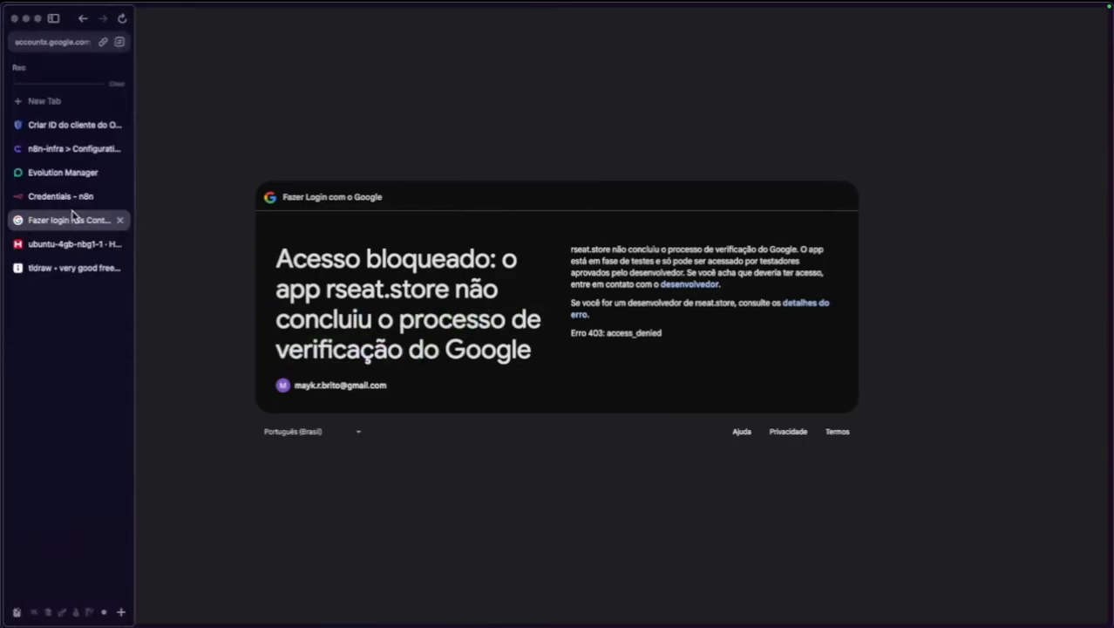
left_click(74, 127)
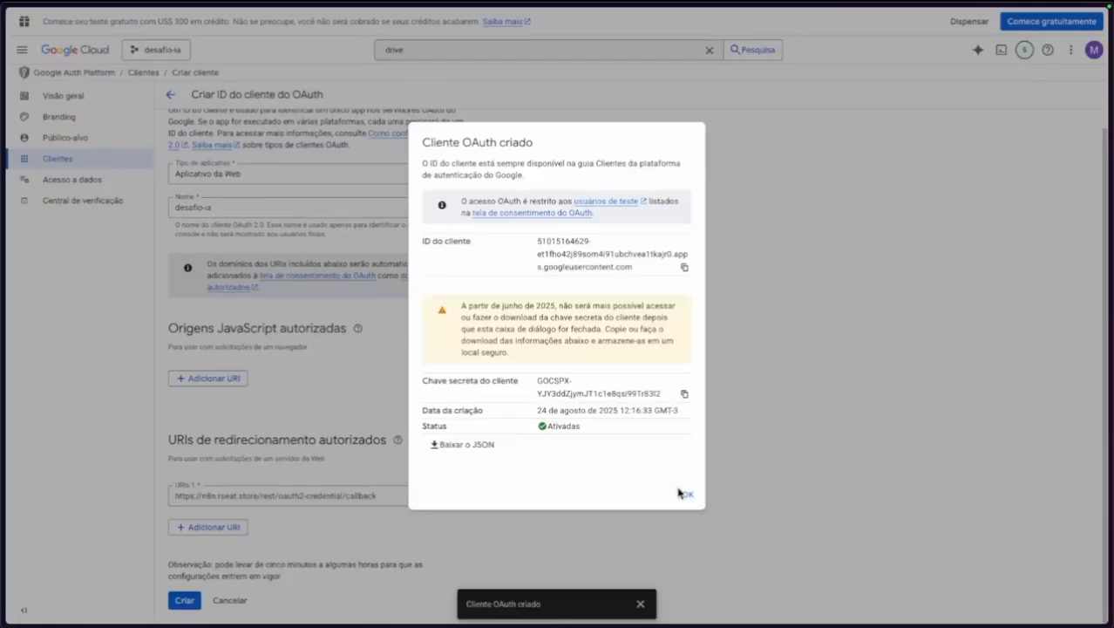
Add the user's Google account as a test user under Público-alvo, then return to n8n.
left_click(685, 494)
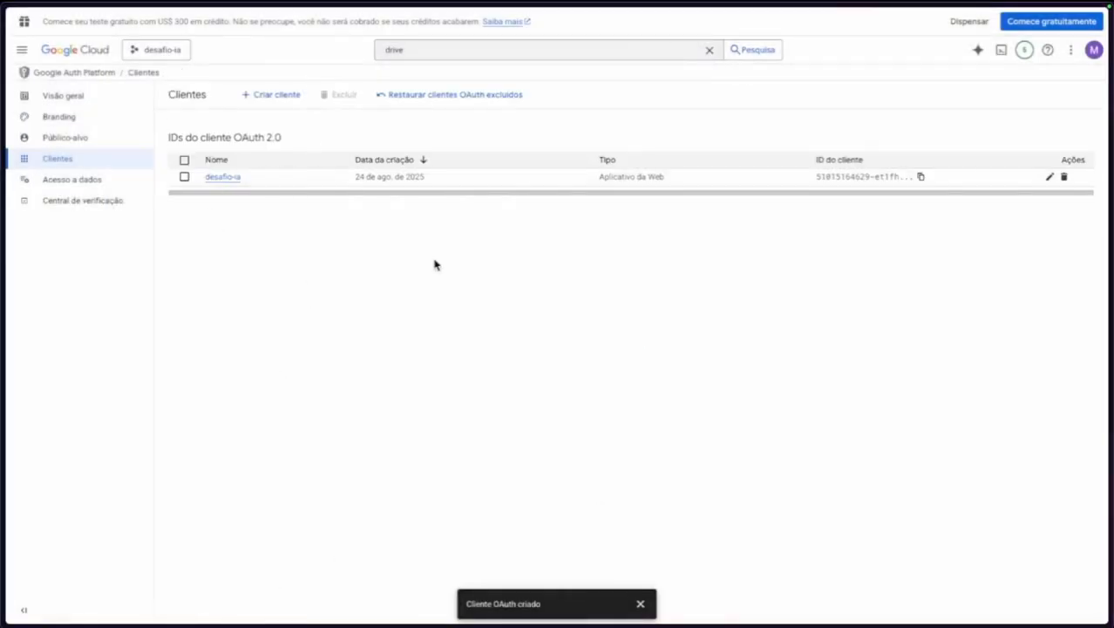
left_click(66, 135)
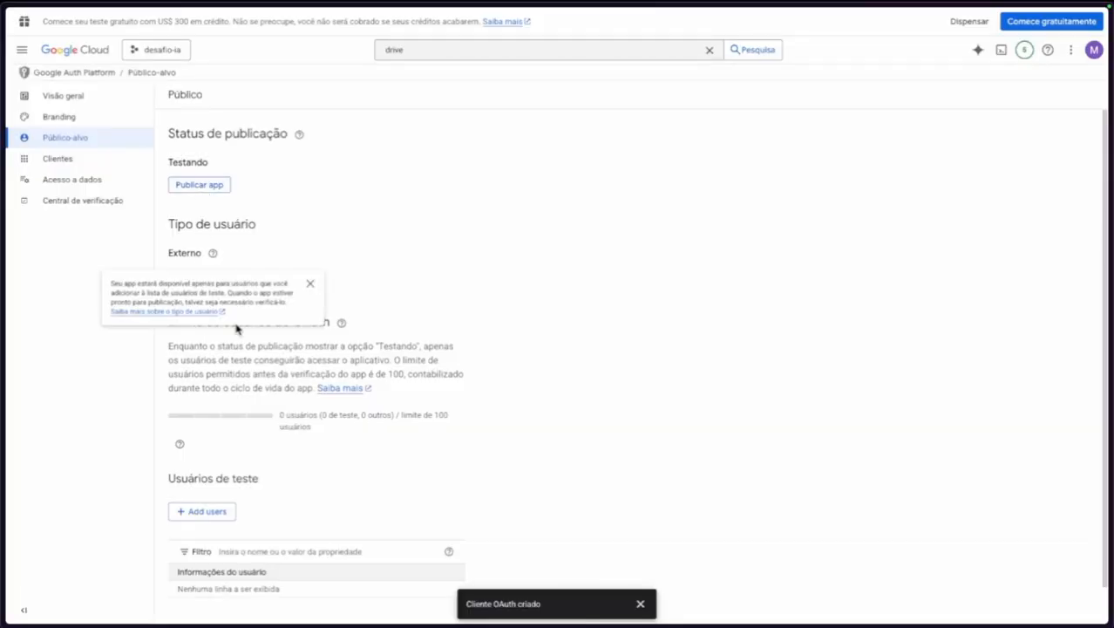
left_click(206, 510)
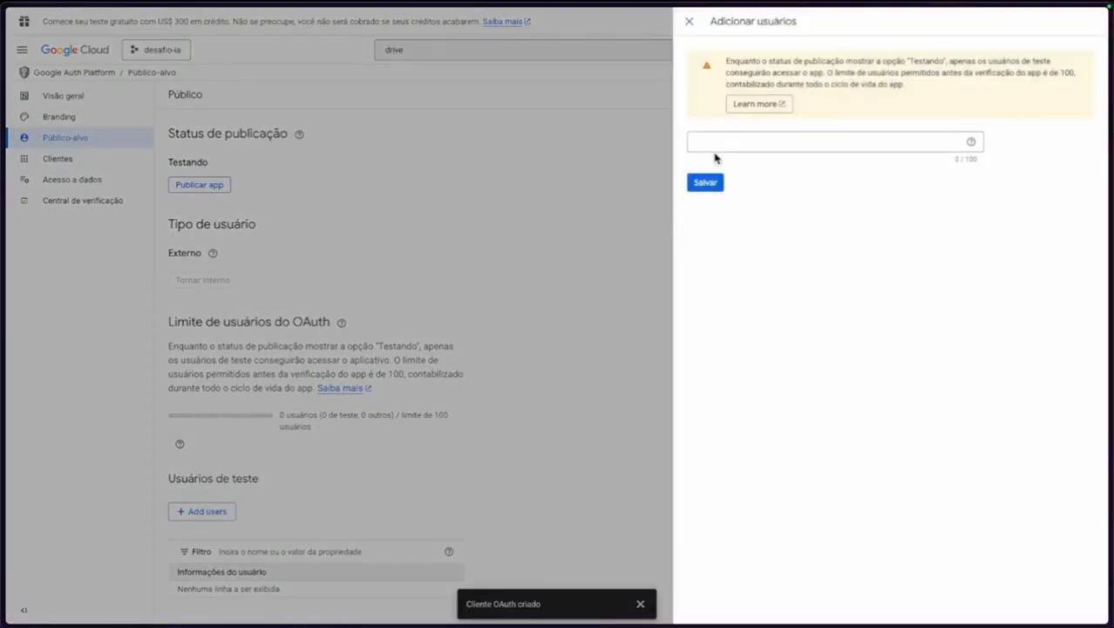
left_click(718, 145)
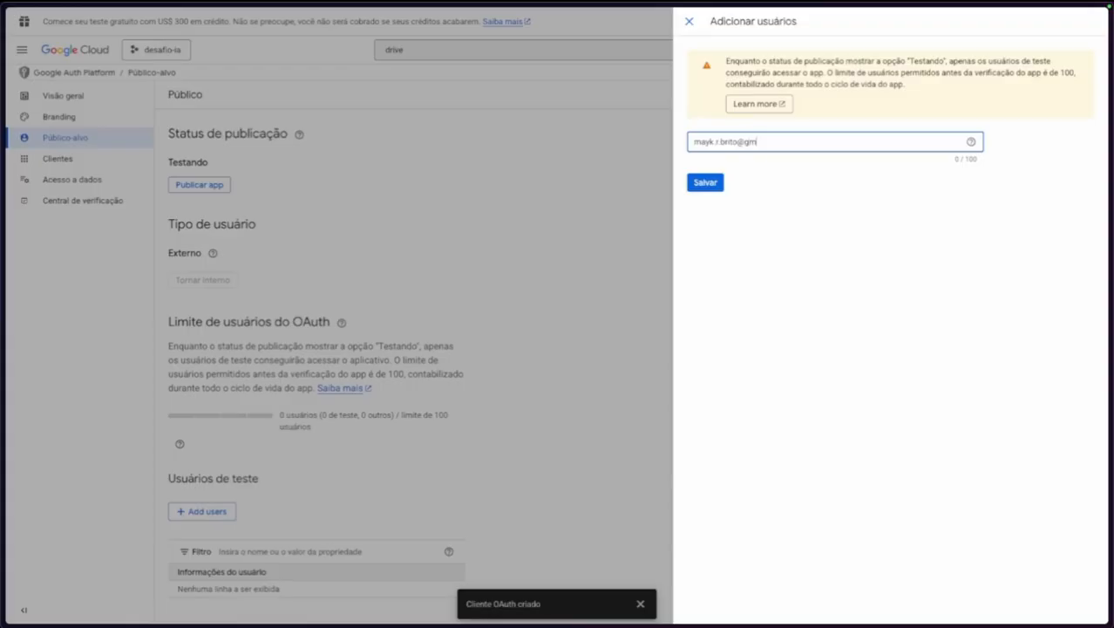
left_click(706, 182)
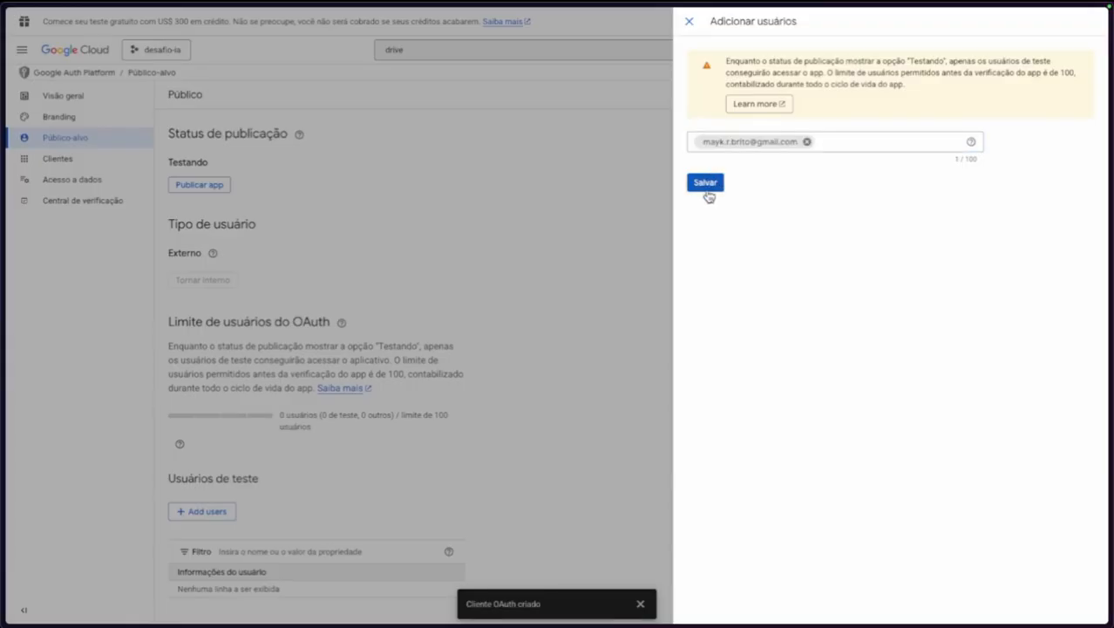
left_click(709, 186)
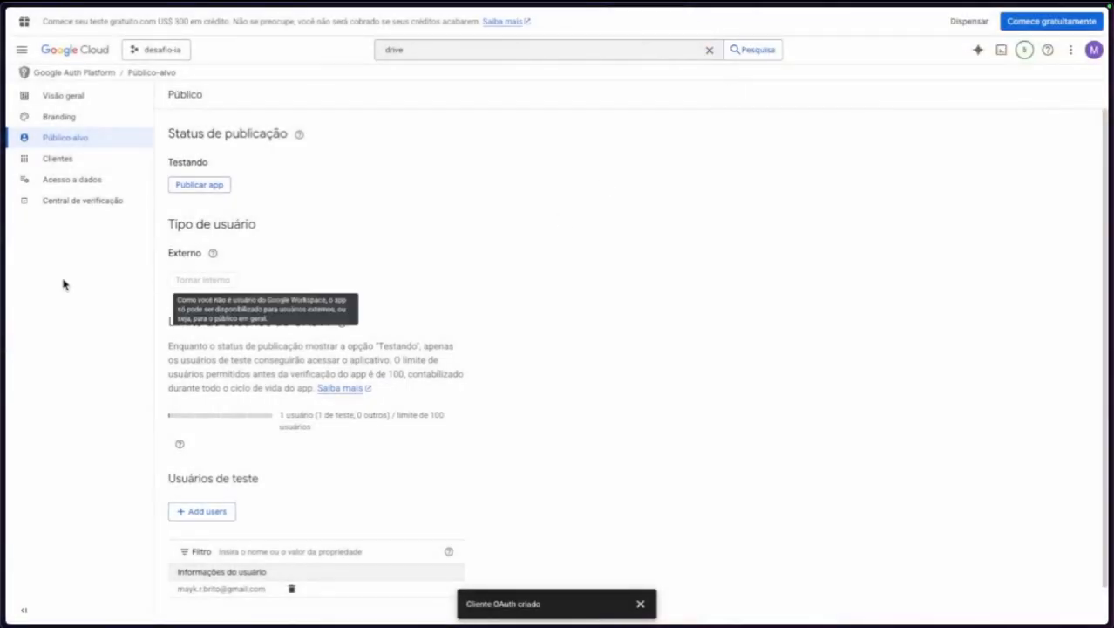
mouse_move(7, 262)
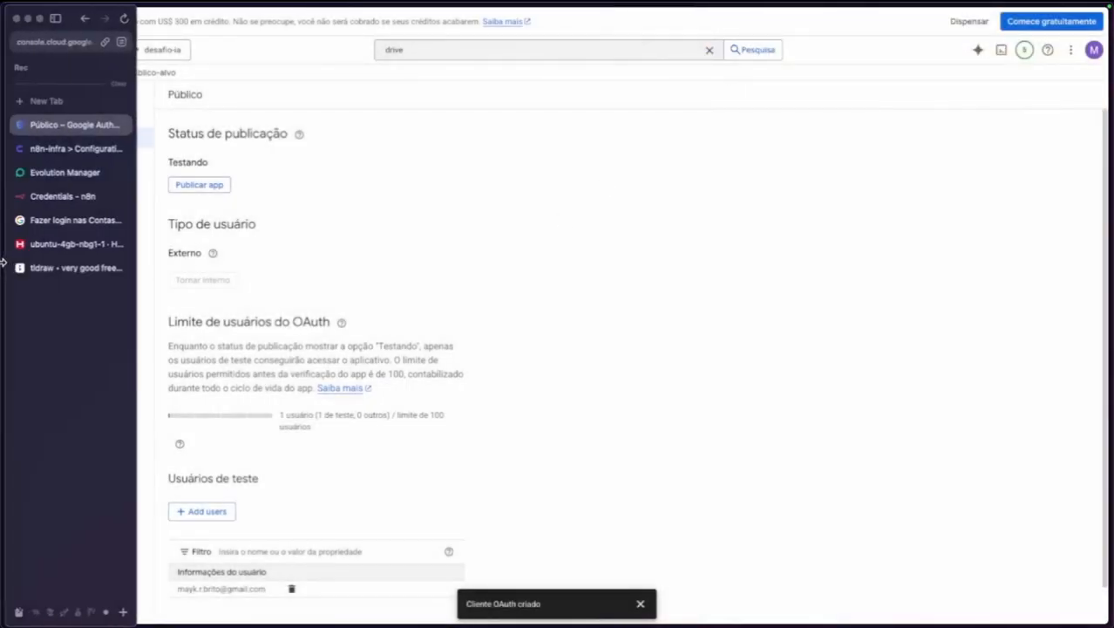
left_click(65, 206)
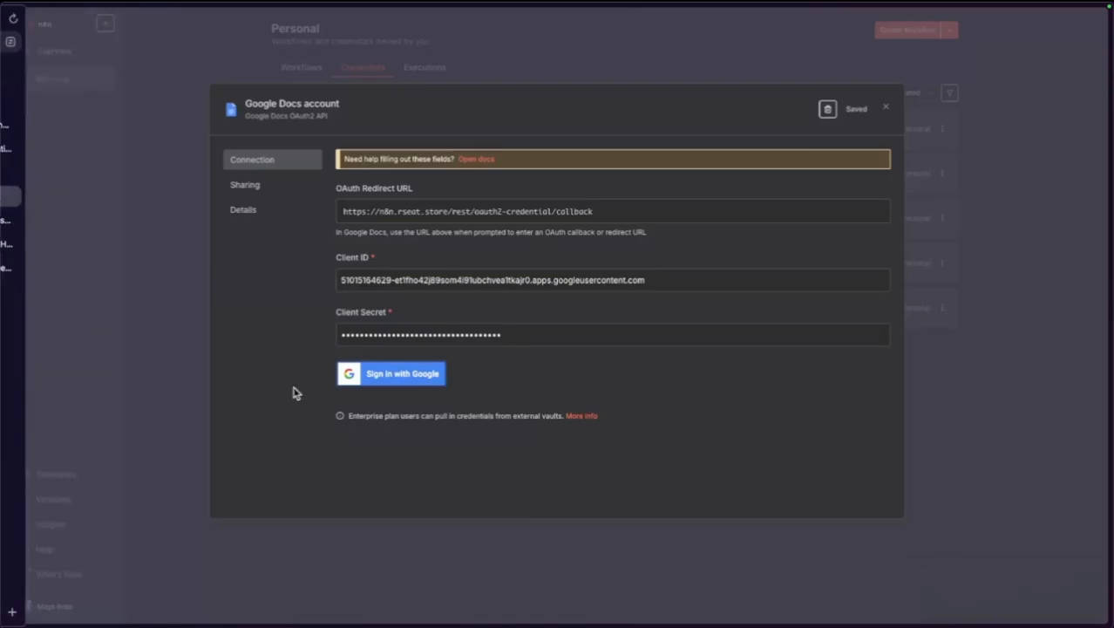
Sign in with Google, grant all Drive and Docs permissions, and close the connected Docs credential.
left_click(418, 378)
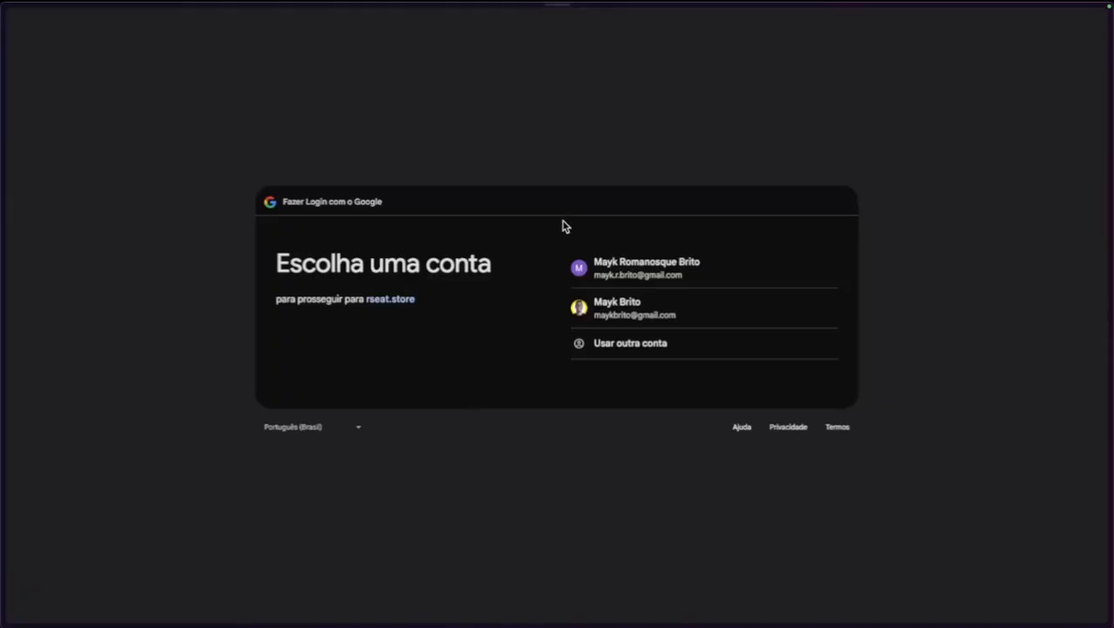
left_click(642, 260)
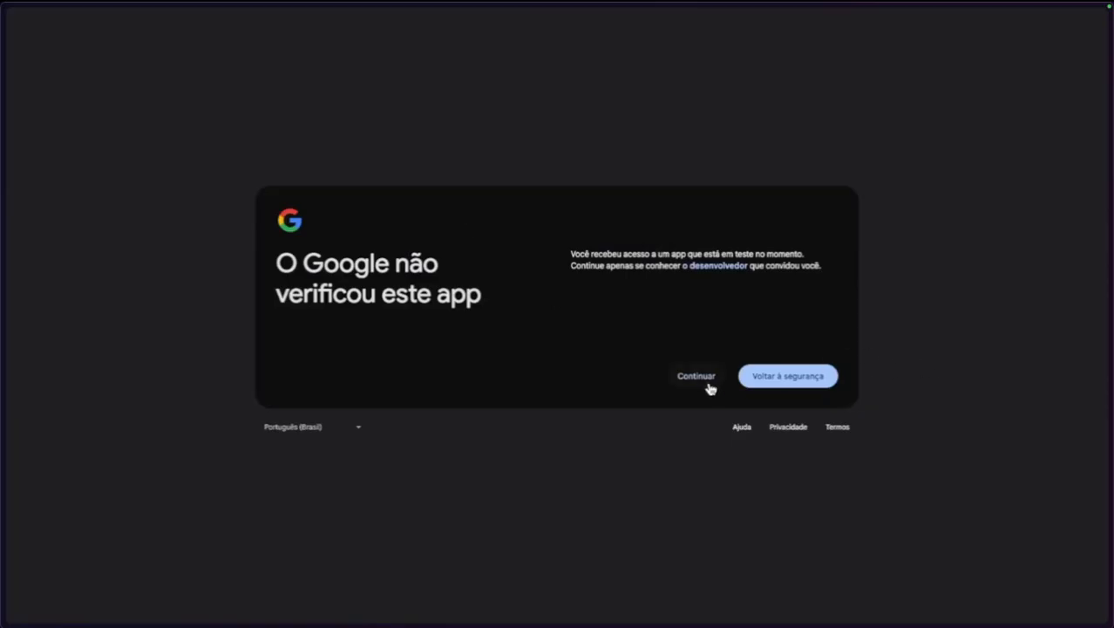
left_click(703, 381)
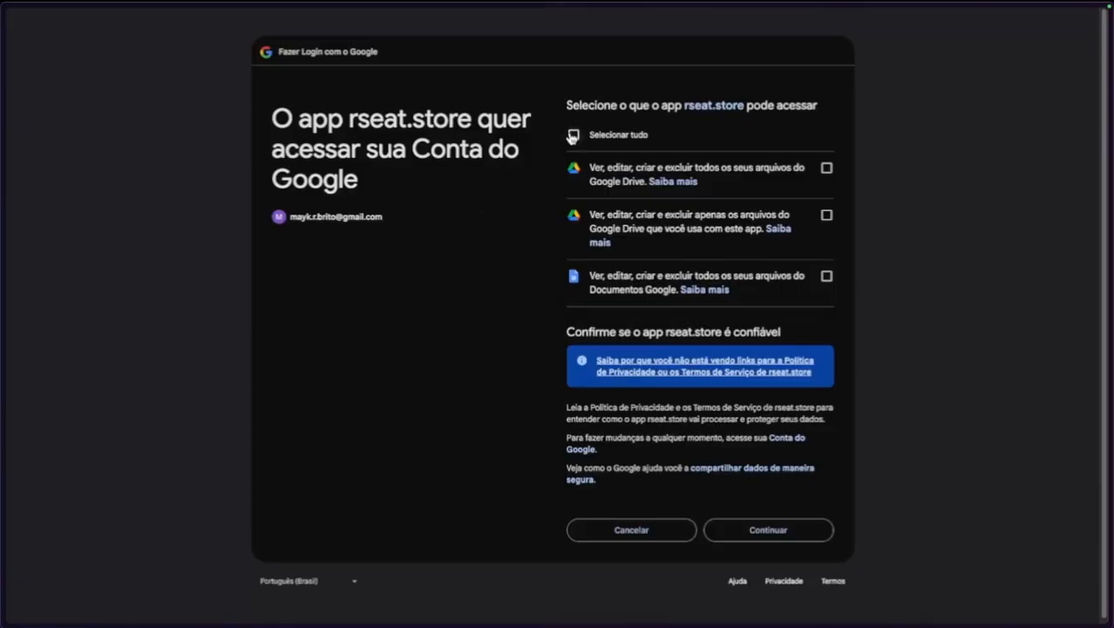
left_click(573, 135)
left_click(790, 524)
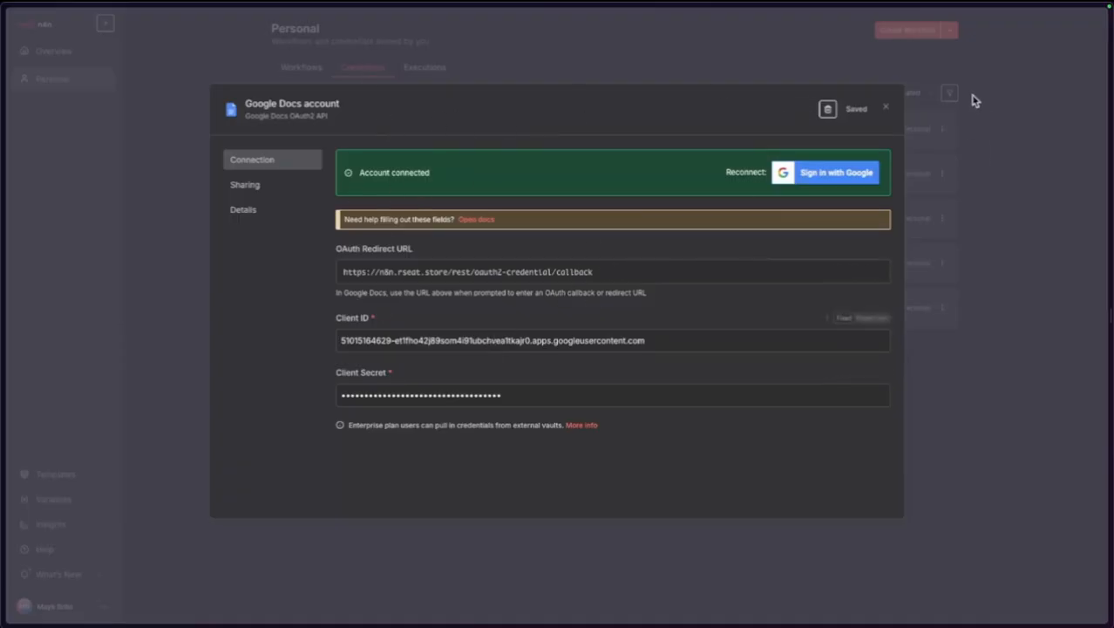
left_click(886, 107)
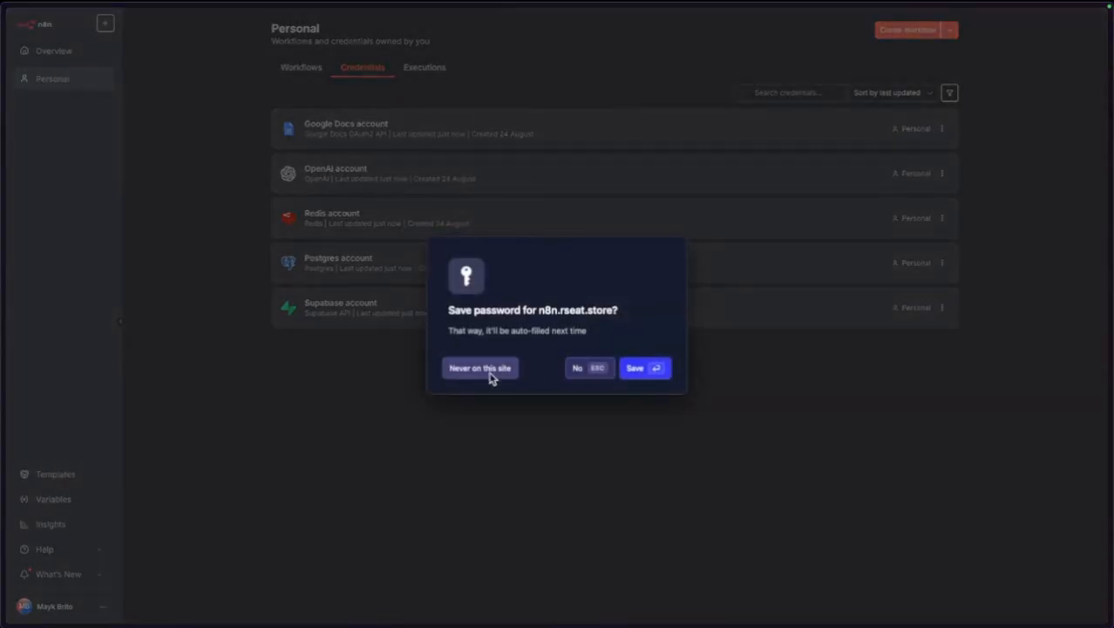
Start a new Google Calendar OAuth2 API credential in n8n.
left_click(489, 374)
left_click(949, 30)
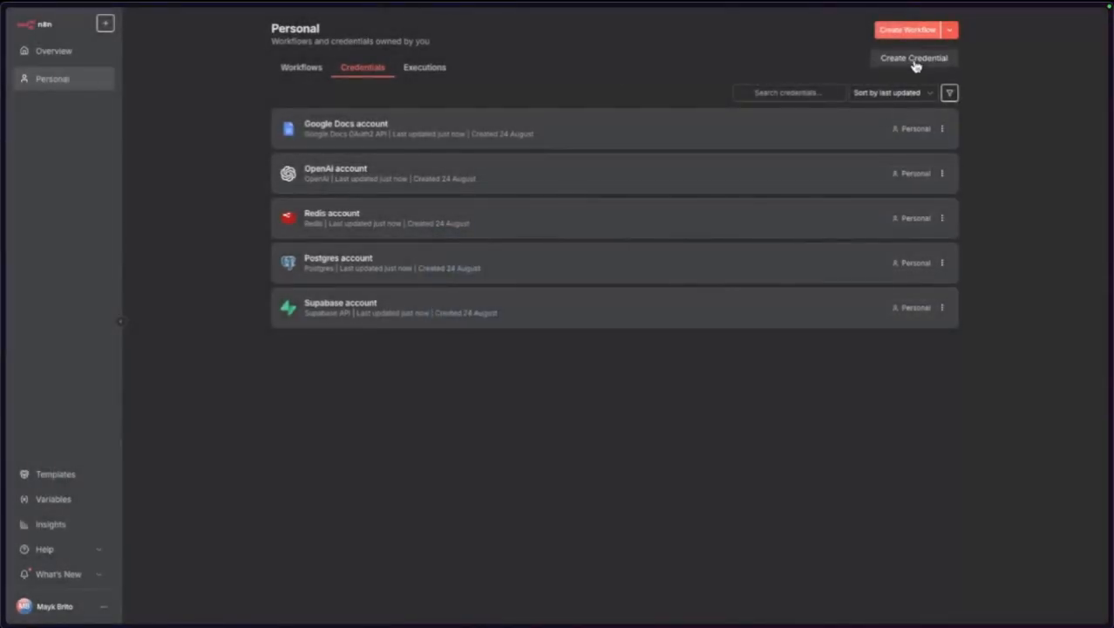
left_click(912, 63)
left_click(510, 305)
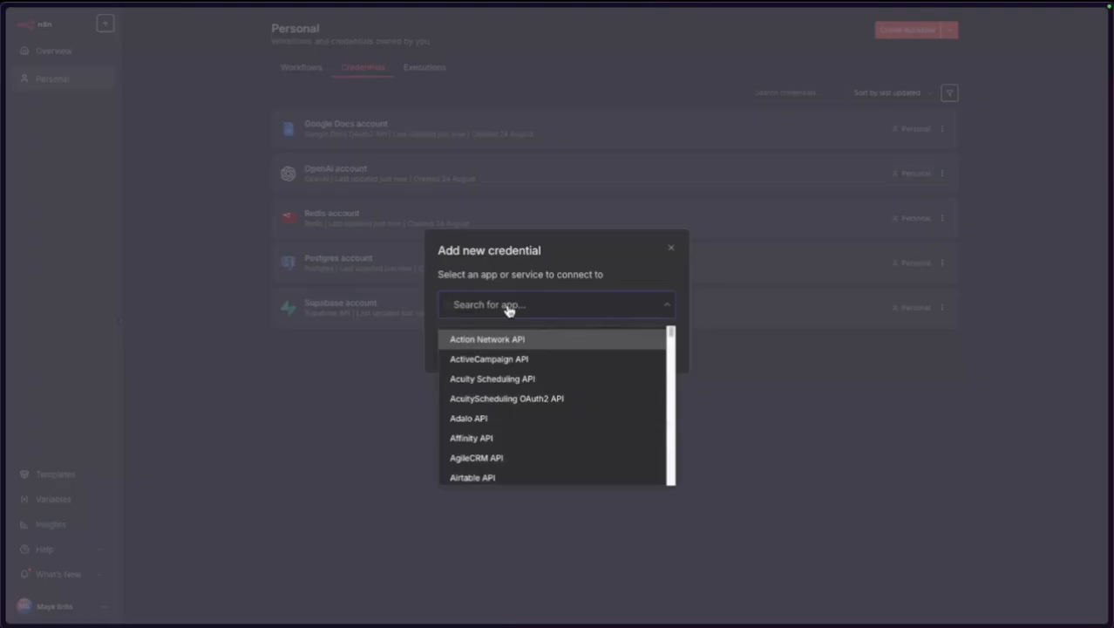
type("caledar")
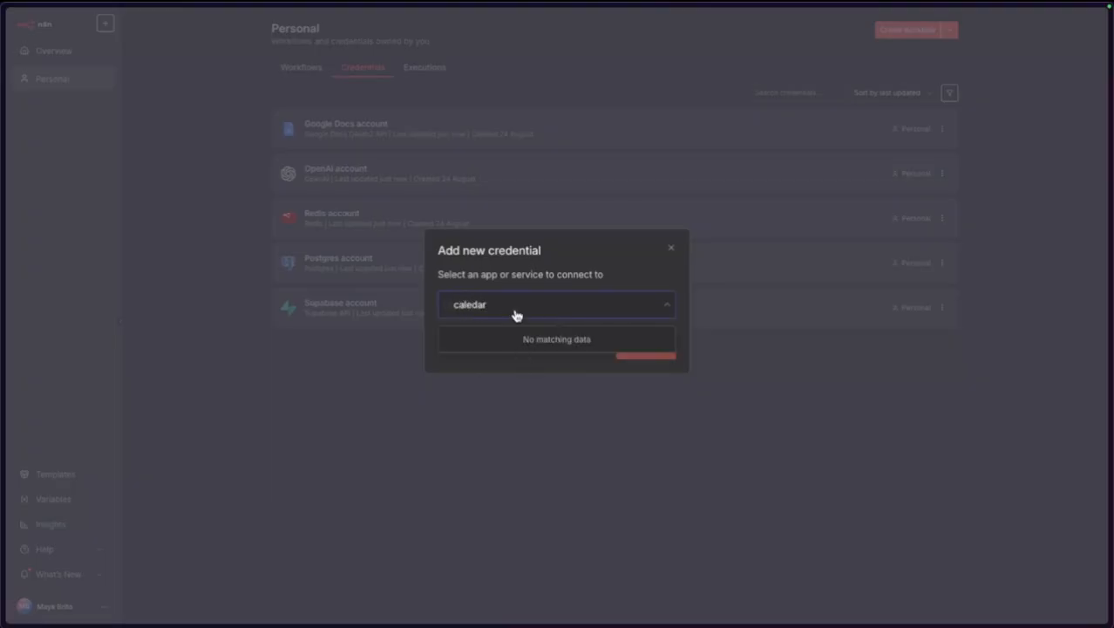
key("BackSpace")
key("BackSpace")
key("BackSpace")
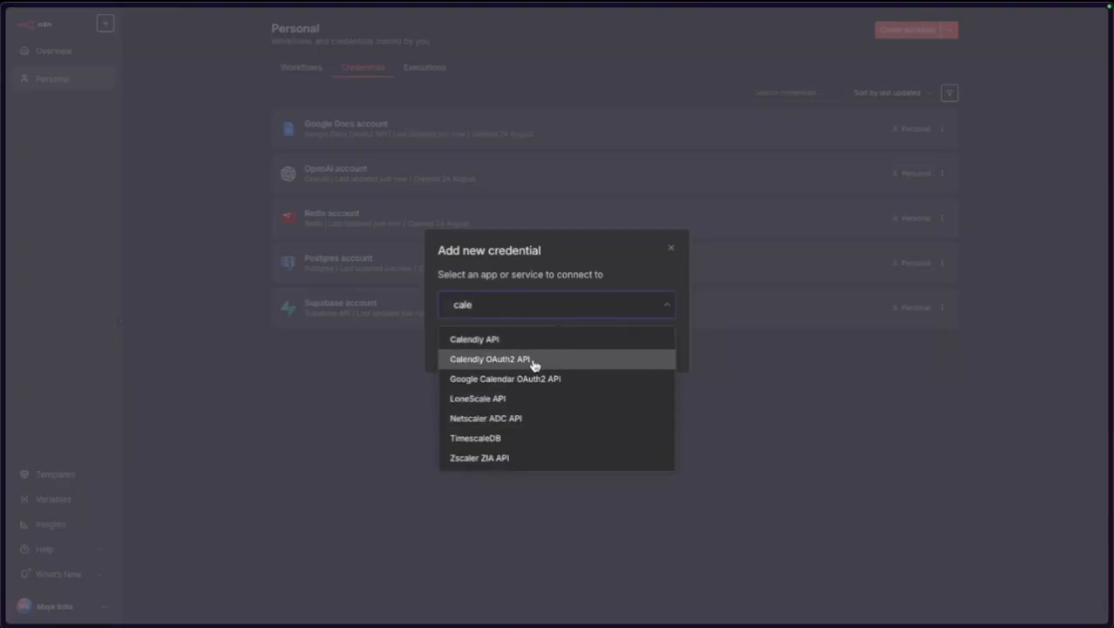
left_click(549, 380)
left_click(650, 340)
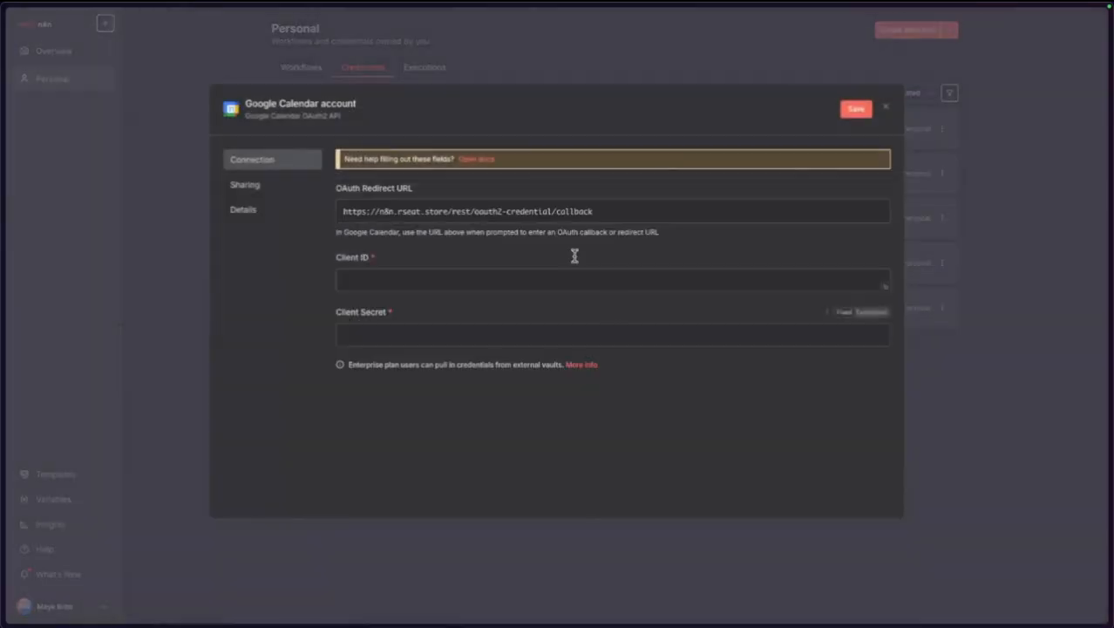
Fill in the Client Secret, clearing a wrongly pasted value from Client ID.
left_click(399, 281)
key("ctrl+v")
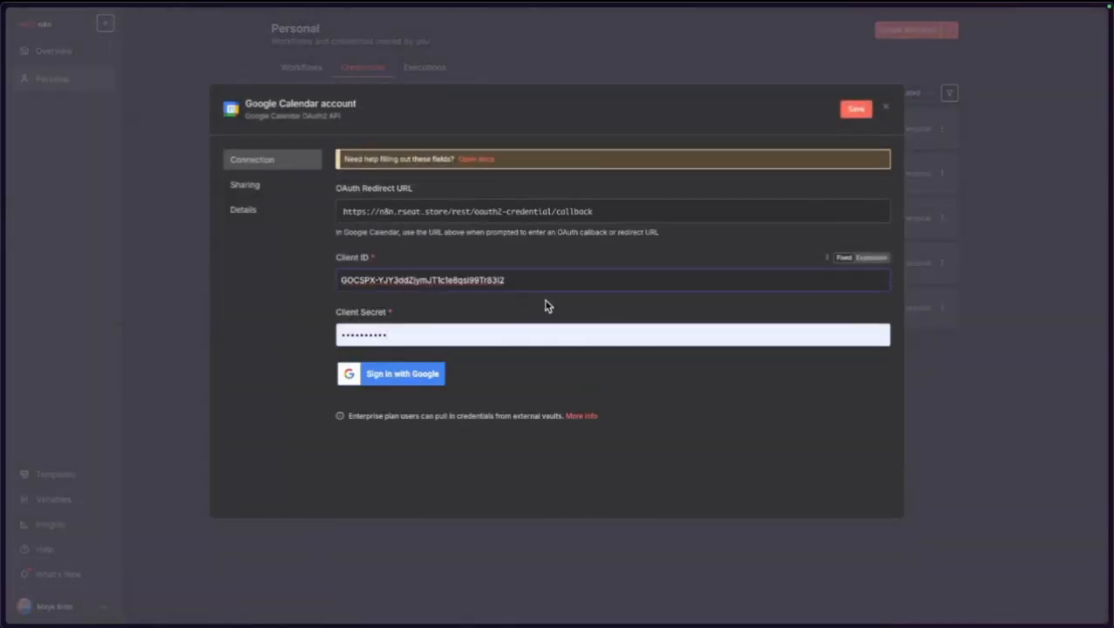
left_click_drag(538, 281, 313, 286)
key("BackSpace")
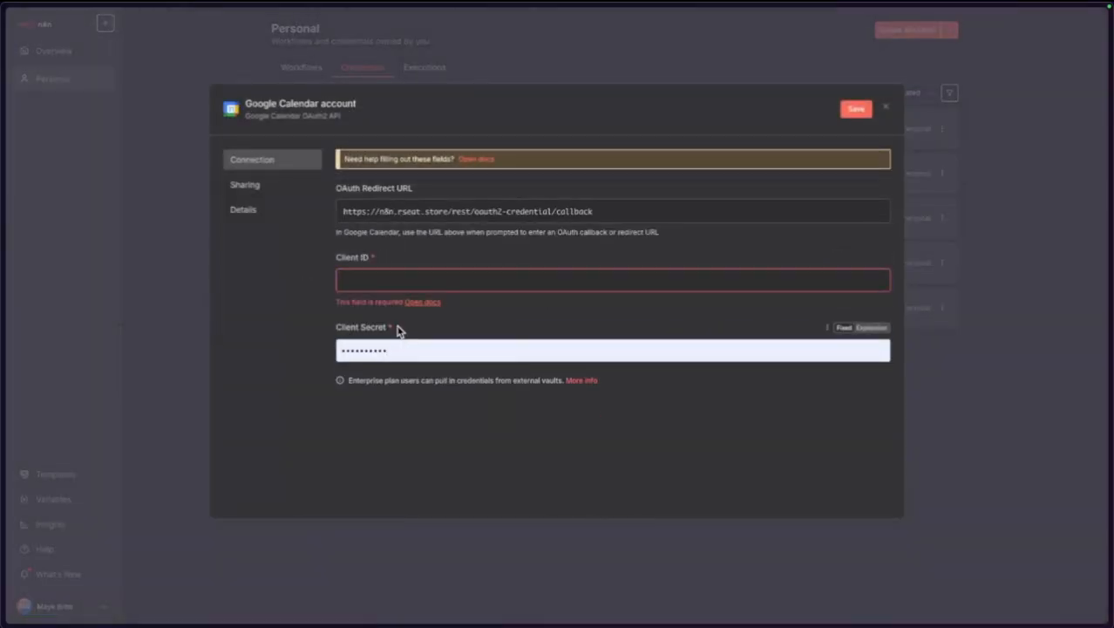
left_click(392, 343)
key("ctrl+v")
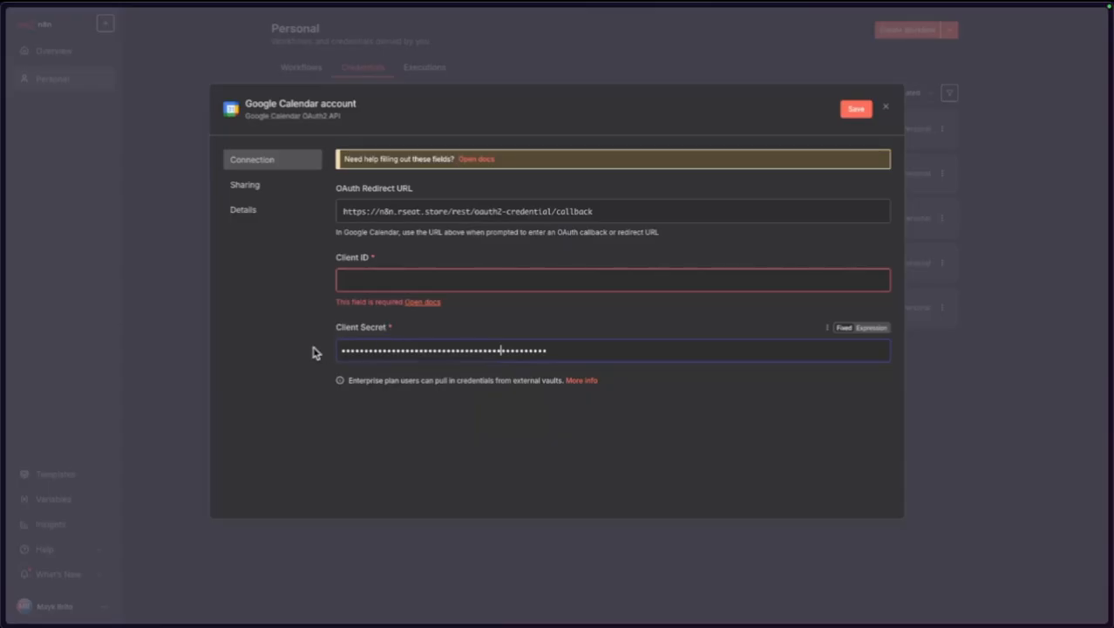
double_click(617, 354)
key("ctrl+v")
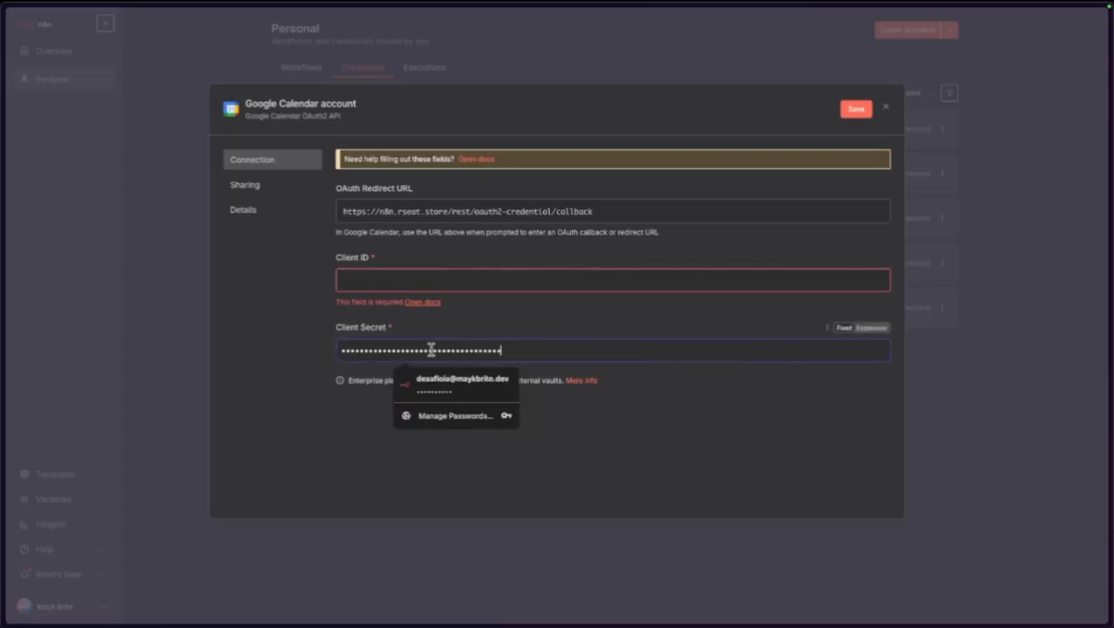
left_click(261, 342)
Paste the client ID from clipboard history into Client ID and start Google sign-in.
mouse_move(3, 220)
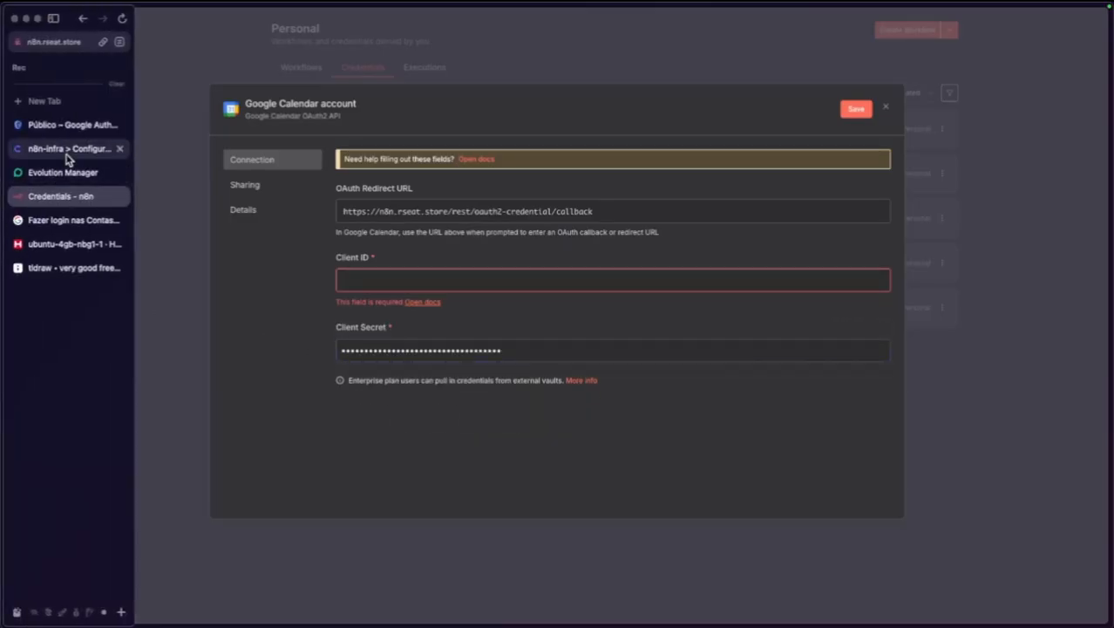
left_click(66, 127)
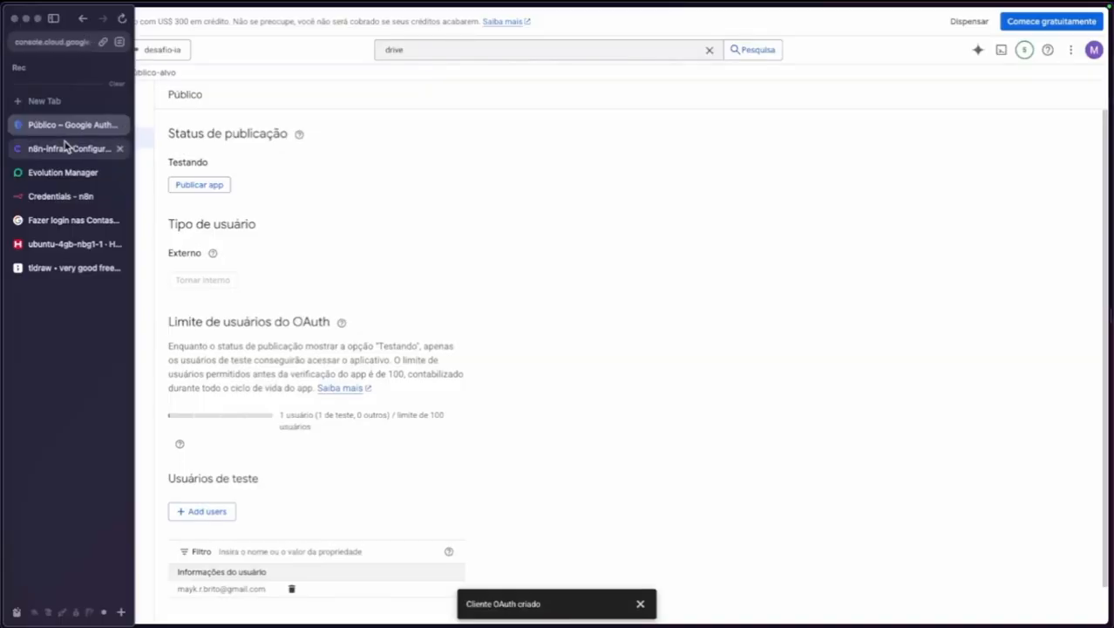
left_click(69, 201)
left_click(399, 288)
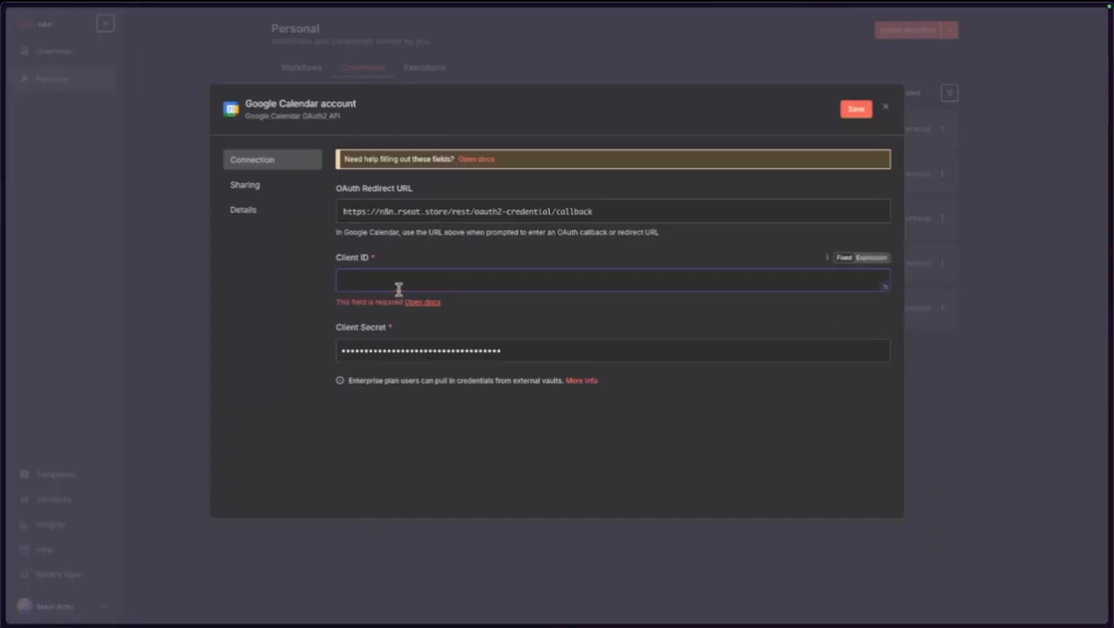
key("super+shift+v")
key("Down")
key("Return")
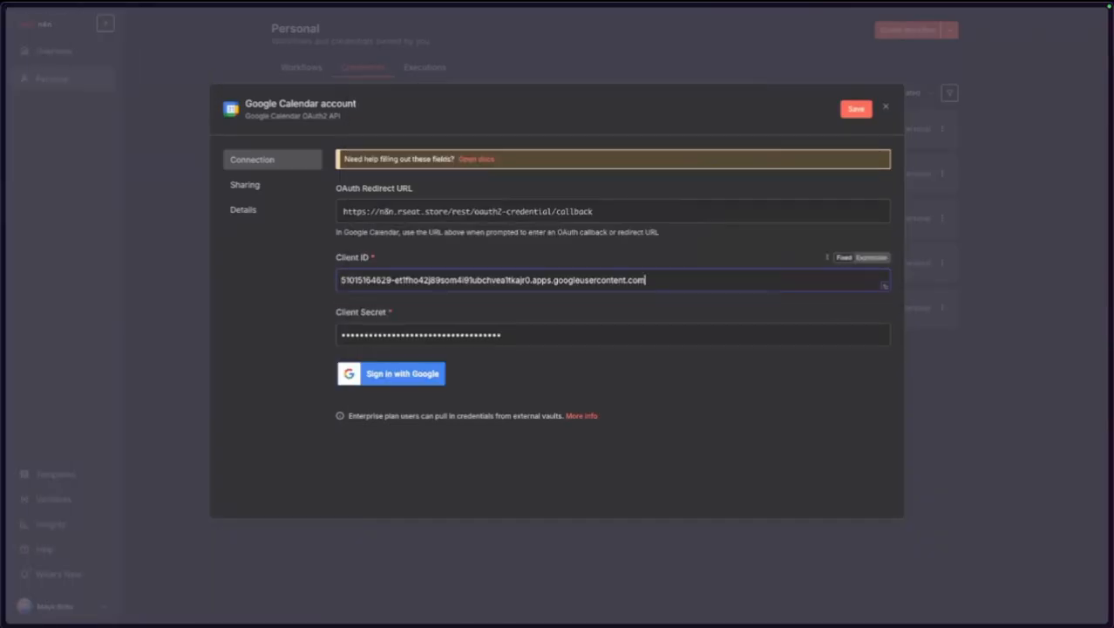
left_click(403, 379)
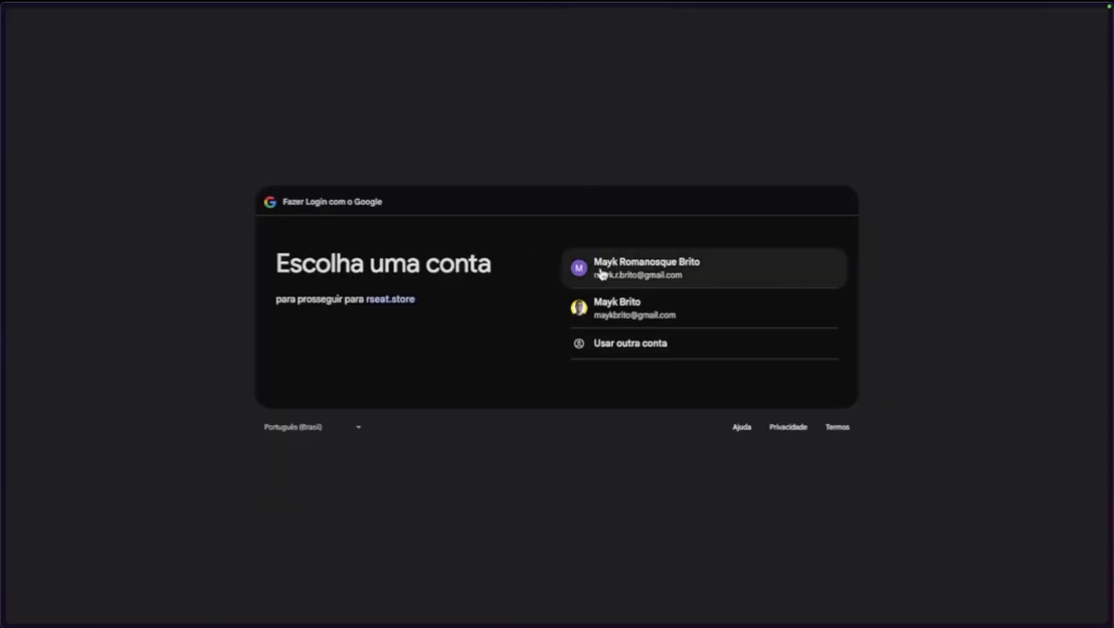
Sign in with the Google account, grant all calendar permissions, and close the connected credential.
left_click(604, 268)
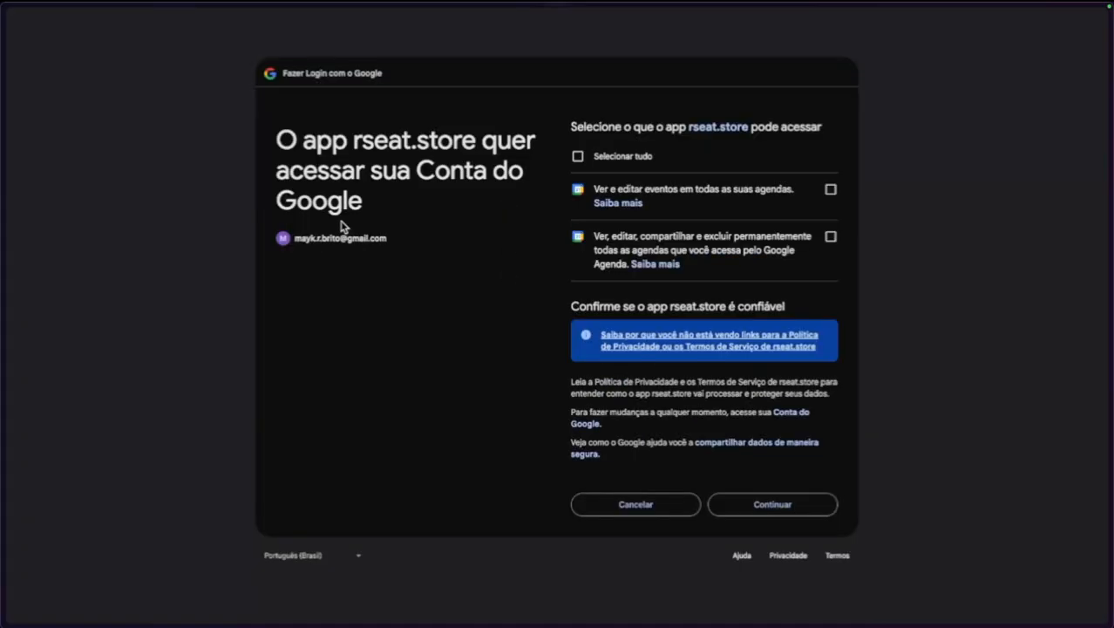
left_click(622, 160)
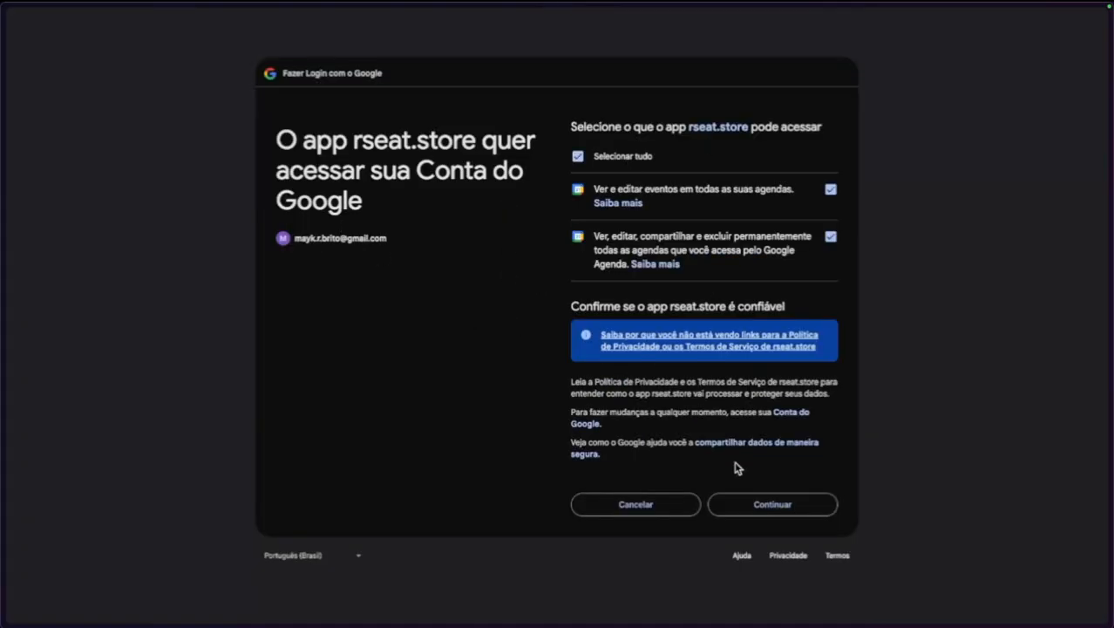
left_click(759, 502)
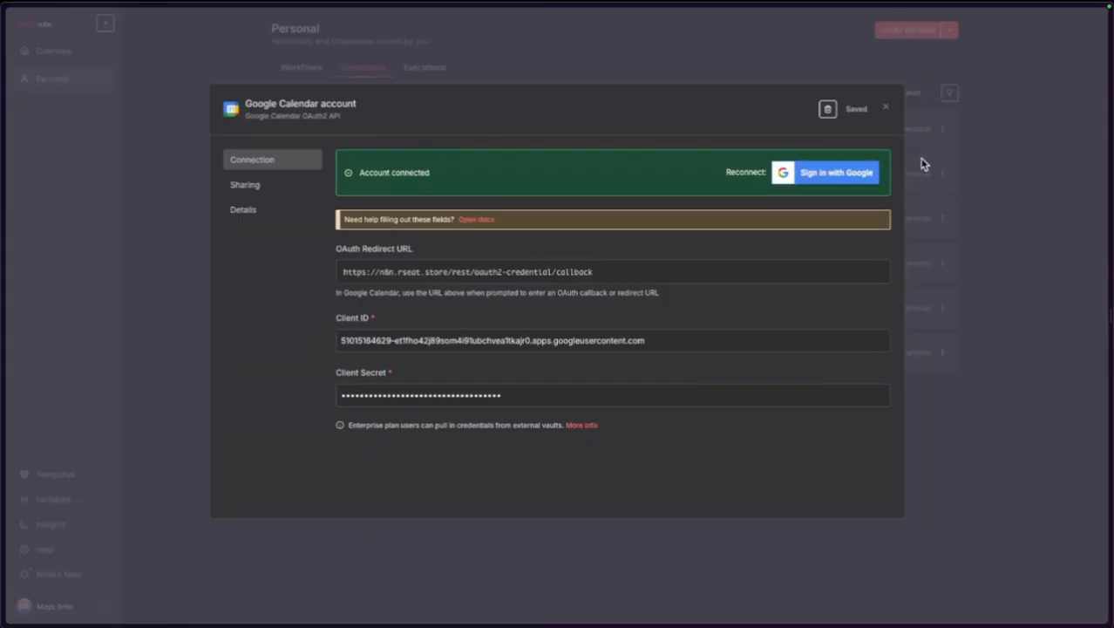
left_click(888, 111)
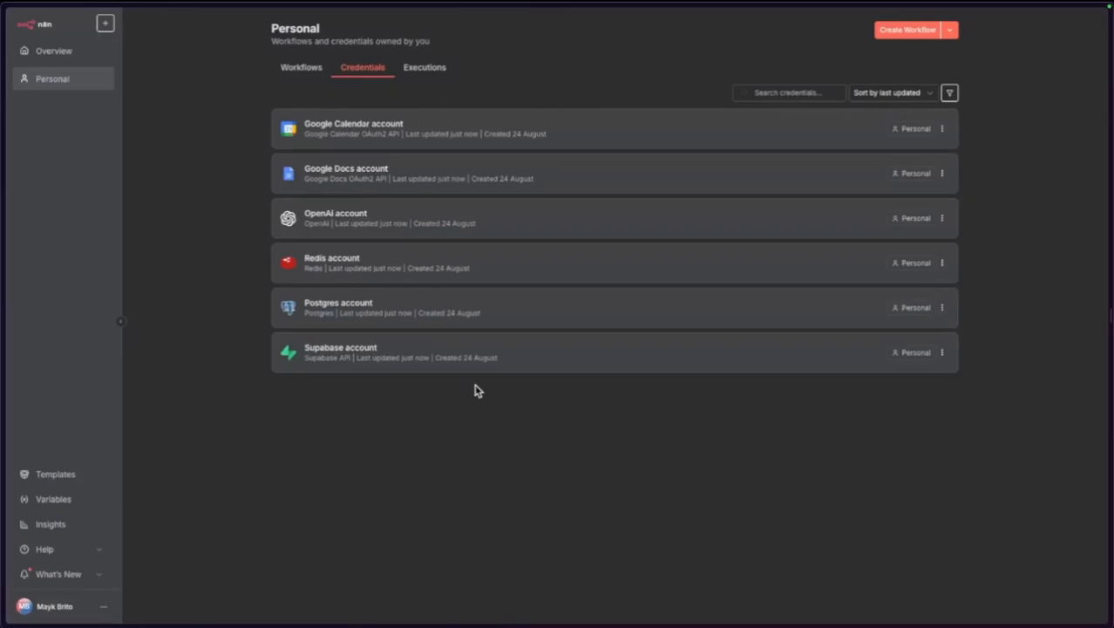
Go to discord.com and switch from the login page to account registration.
key("ctrl+t")
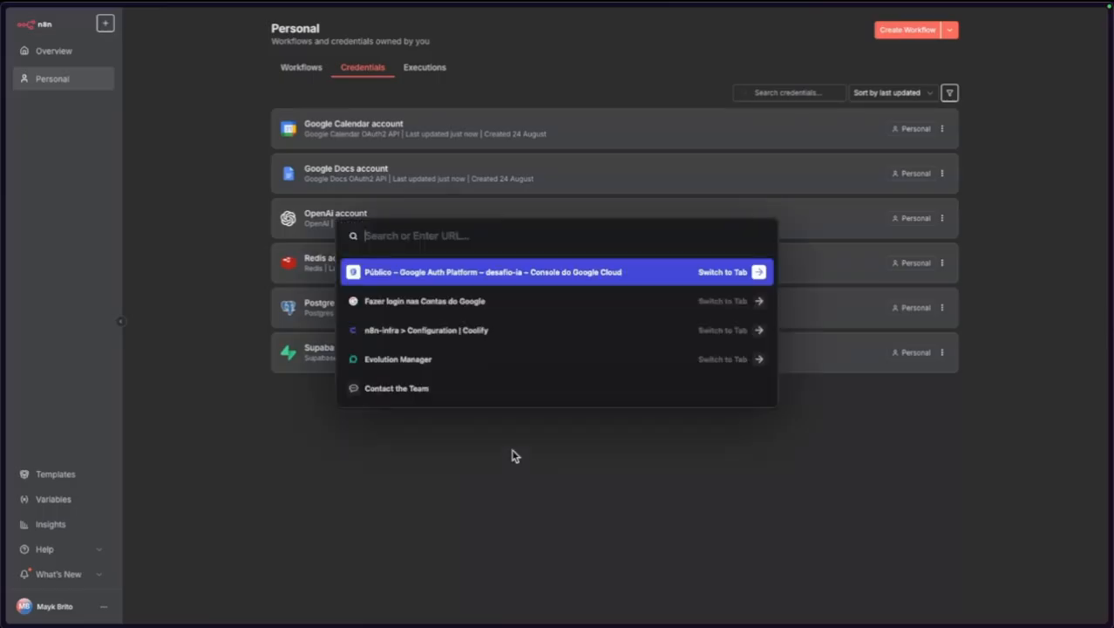
type("discord.com")
key("Return")
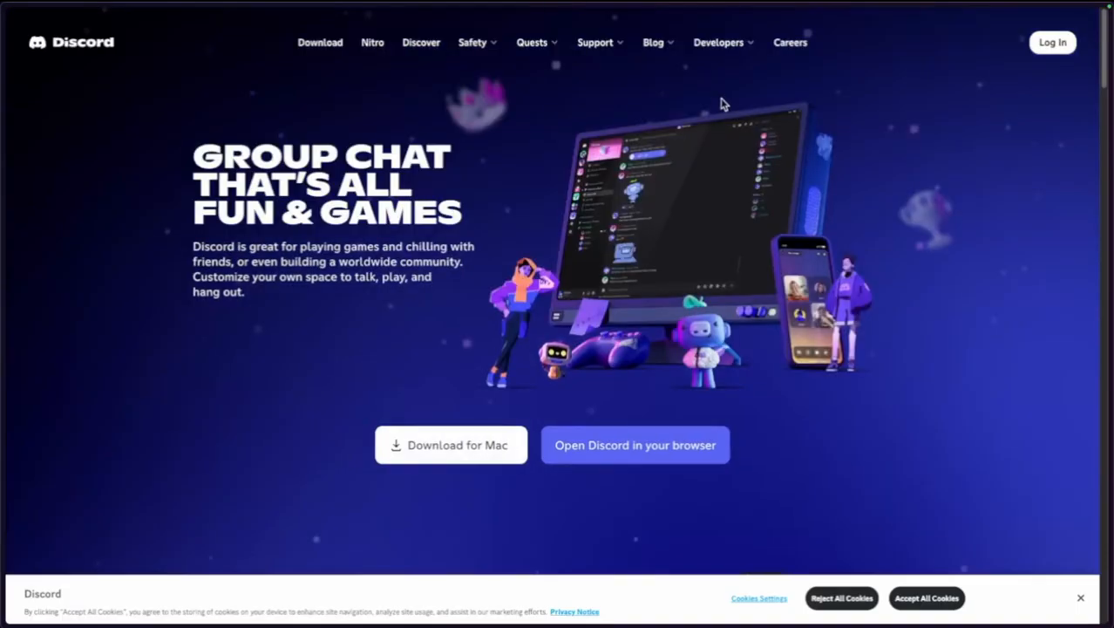
left_click(1045, 48)
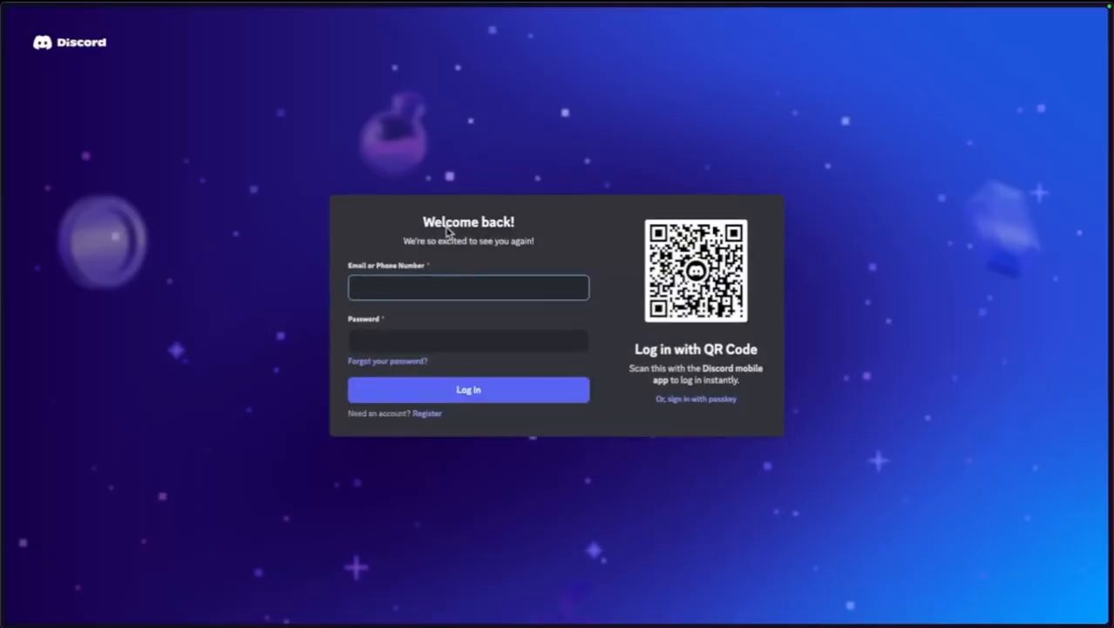
left_click(424, 283)
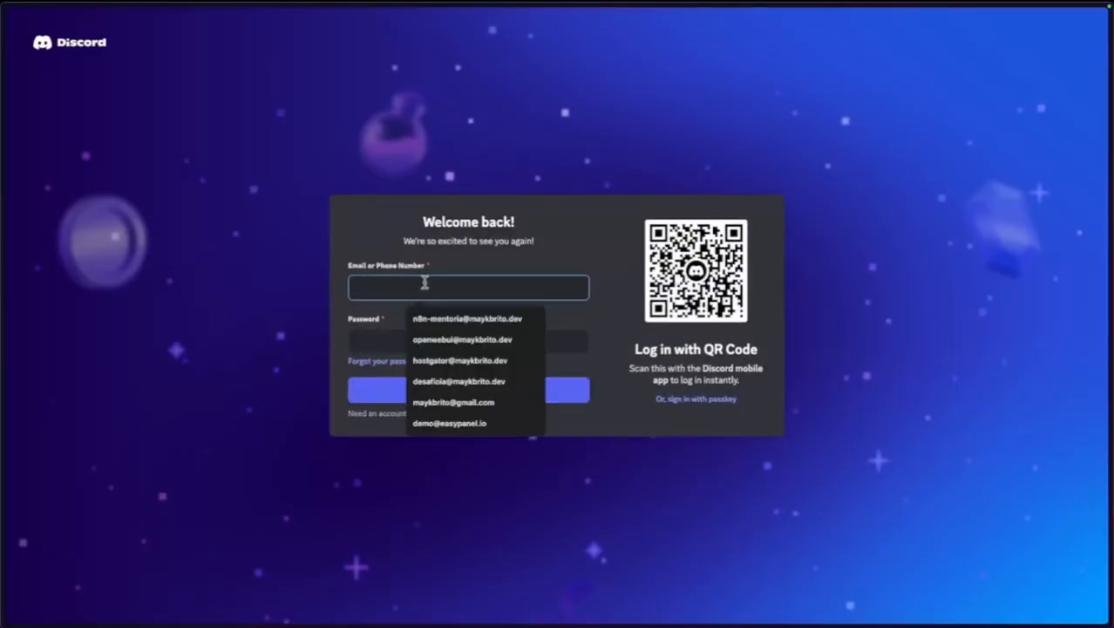
left_click(447, 261)
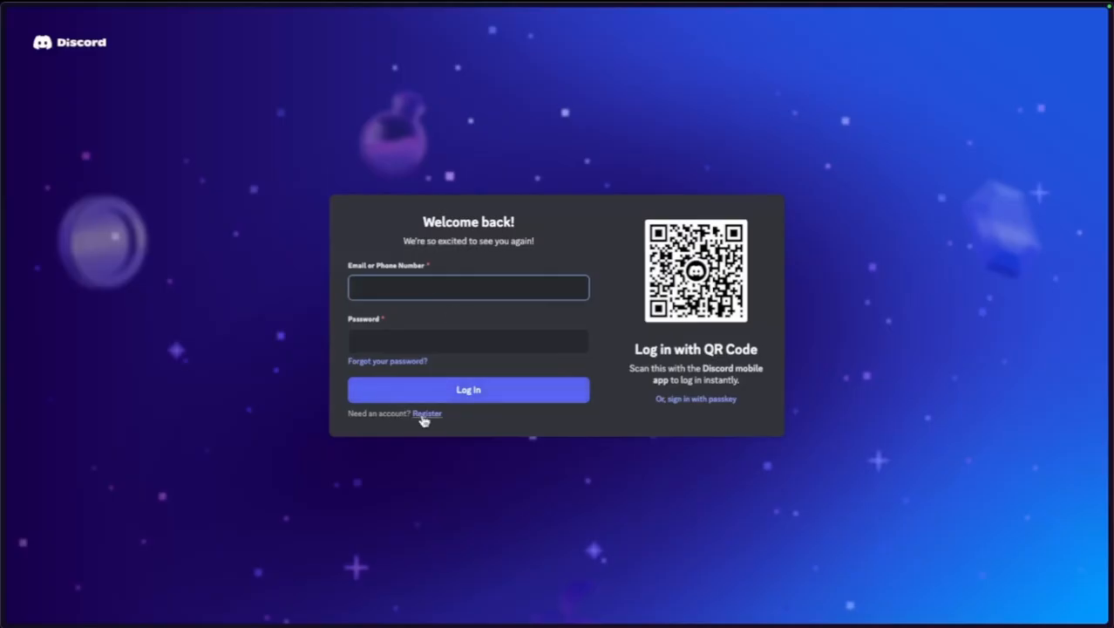
left_click(426, 415)
Fill in the new account's email, display name, username and password, declining password saving.
left_click(473, 172)
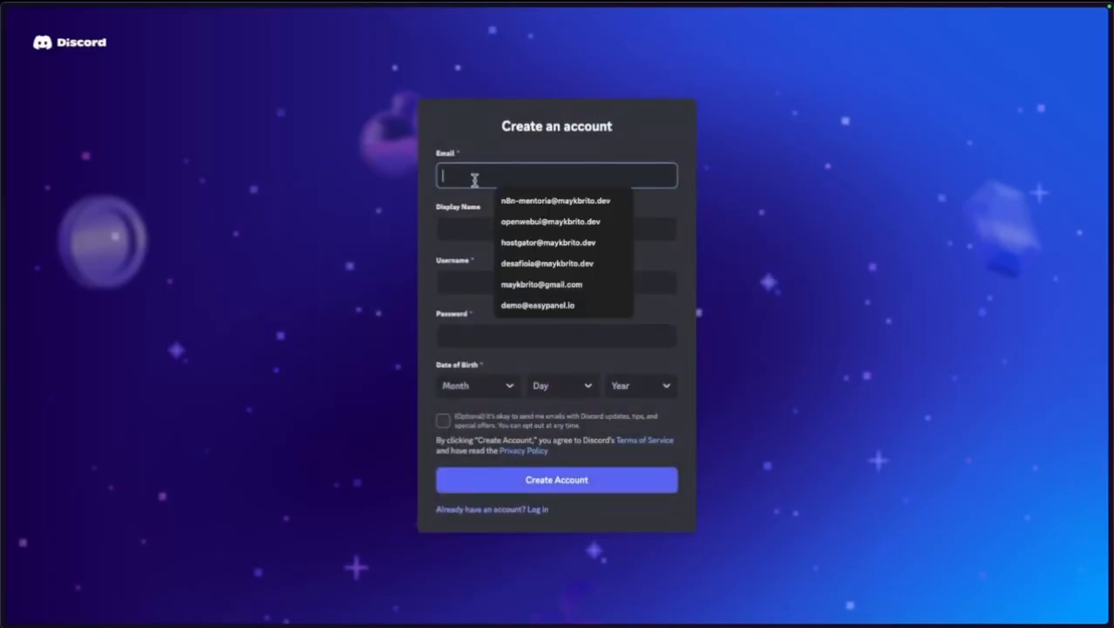
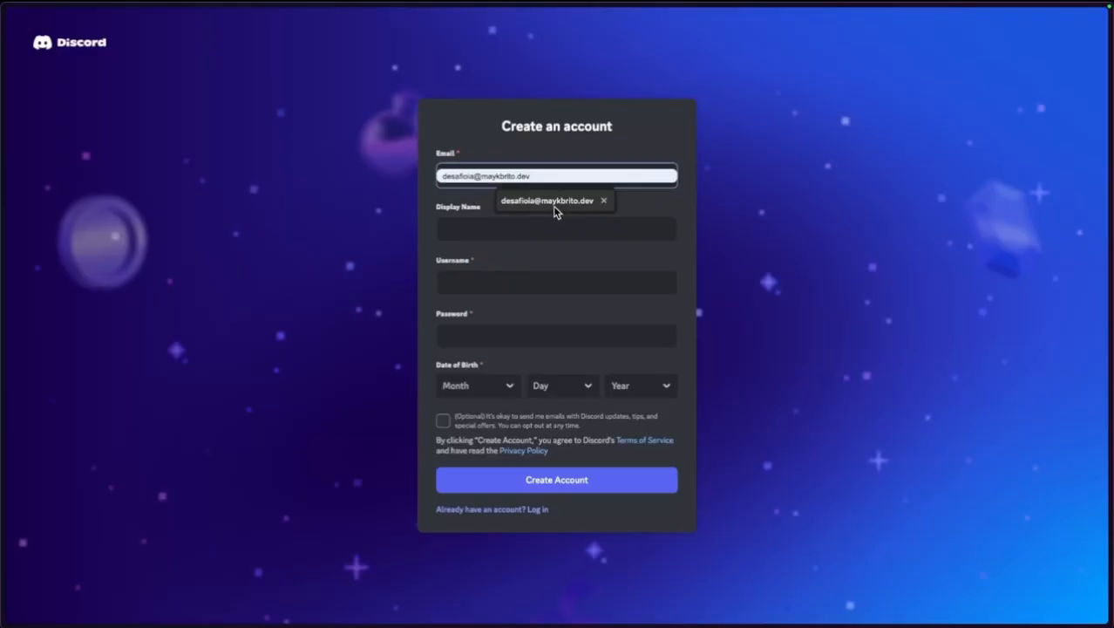
left_click(553, 206)
left_click(493, 234)
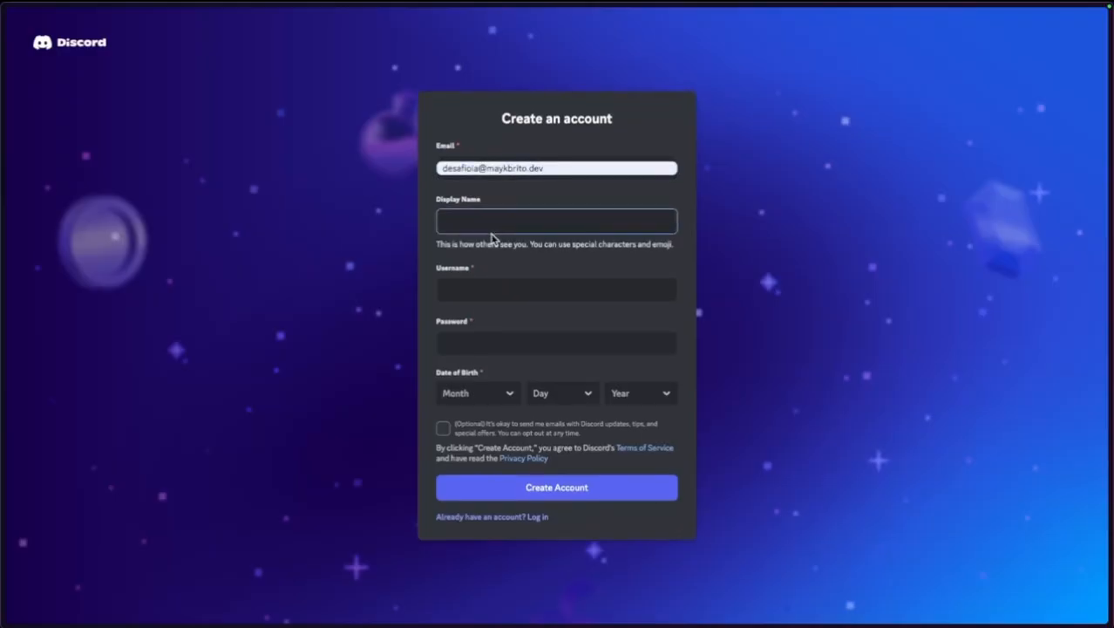
type("Mayk")
left_click(497, 290)
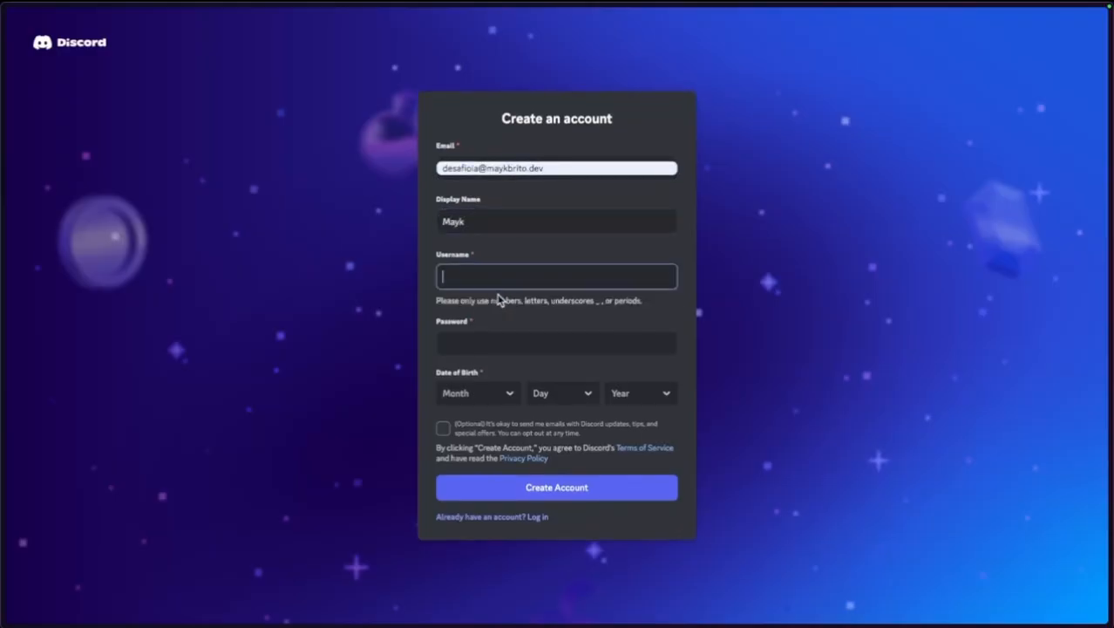
type("desafioiamaykbrito")
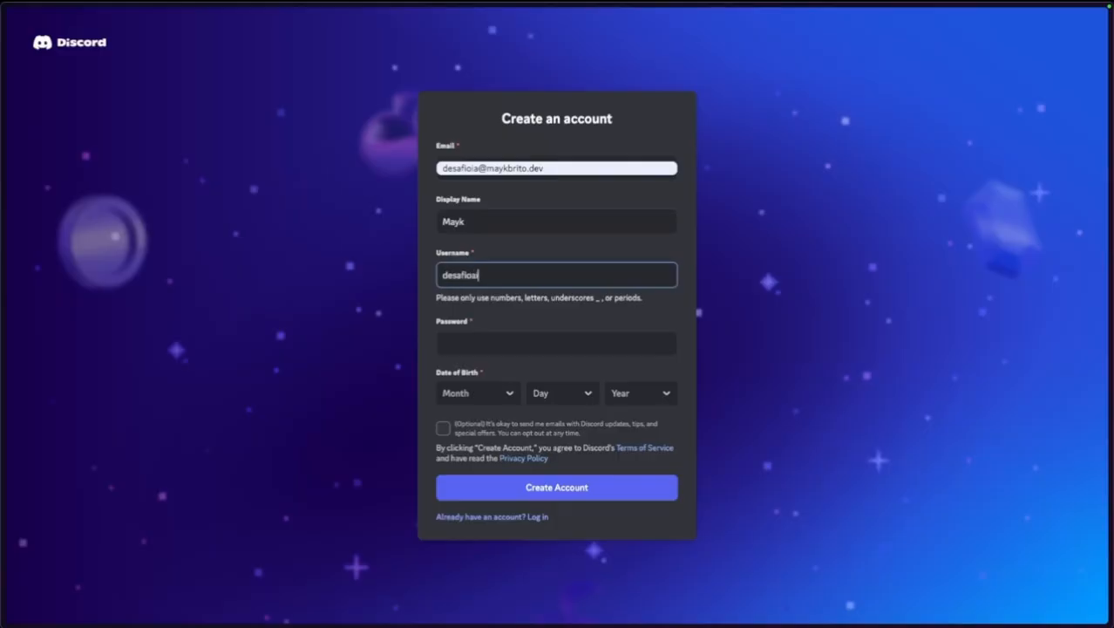
left_click(485, 361)
left_click(463, 337)
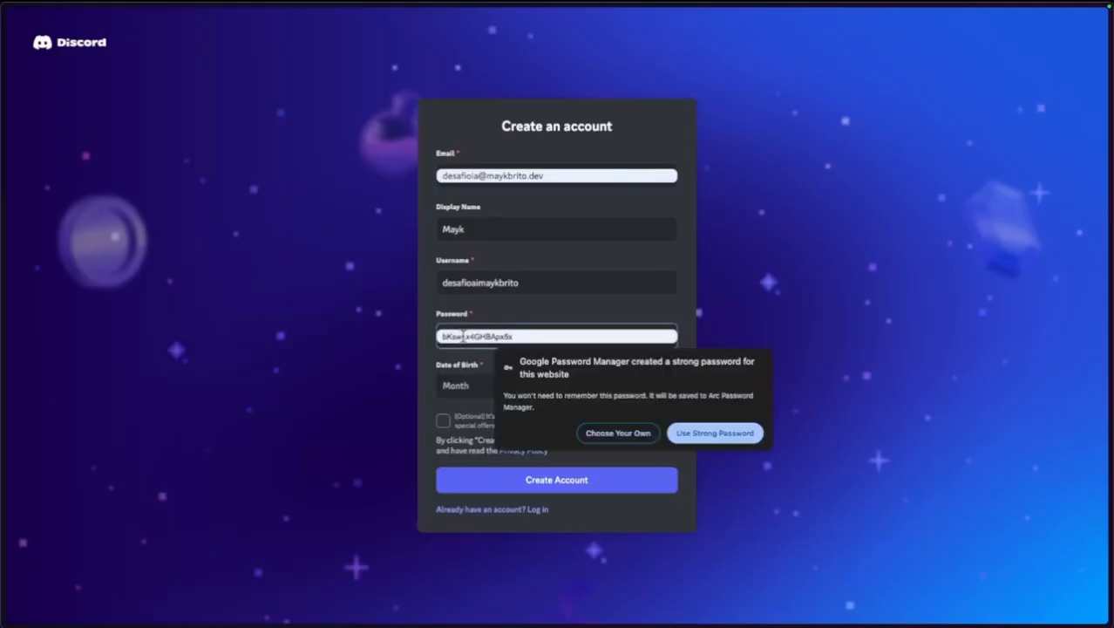
left_click(585, 430)
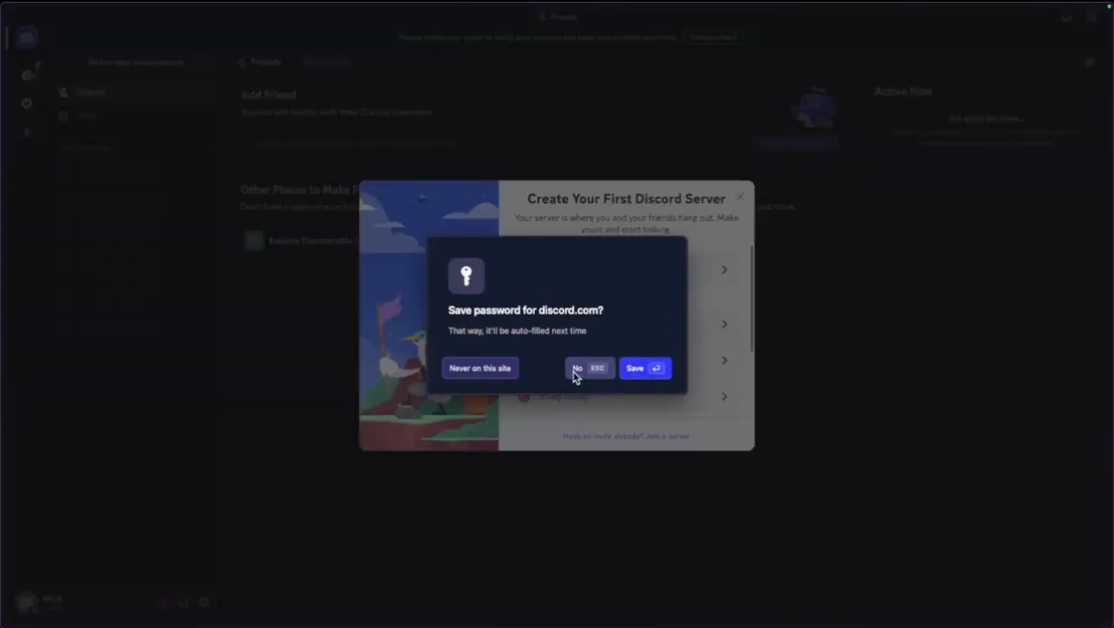
left_click(504, 370)
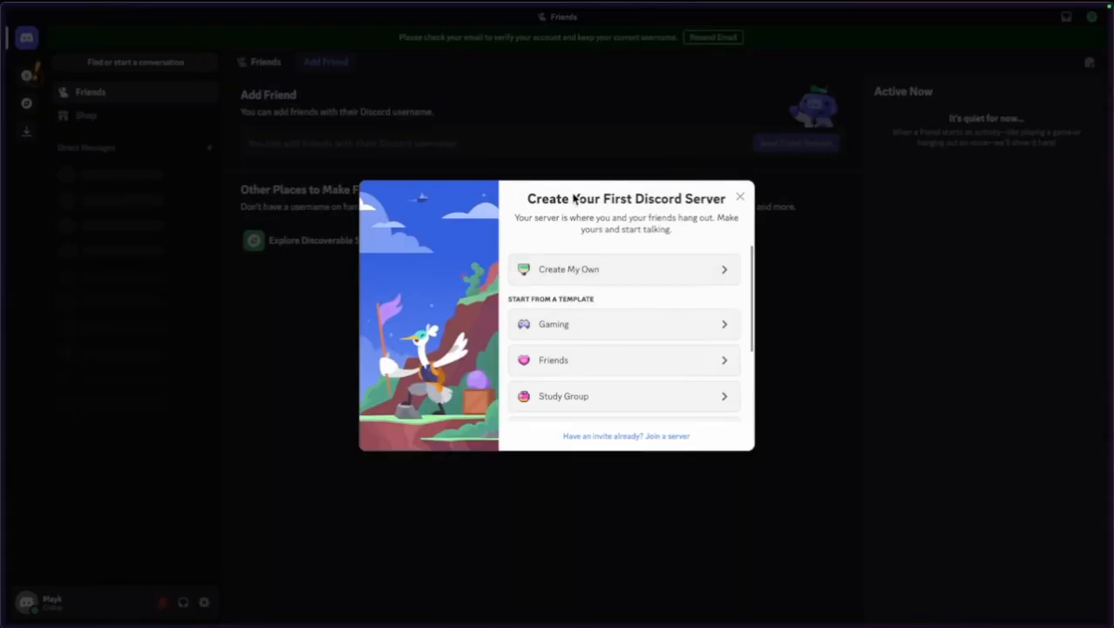
Create a 'For me and my friends' server named DesafioIA plus the user's name, skipping the topic prompt.
left_click(575, 269)
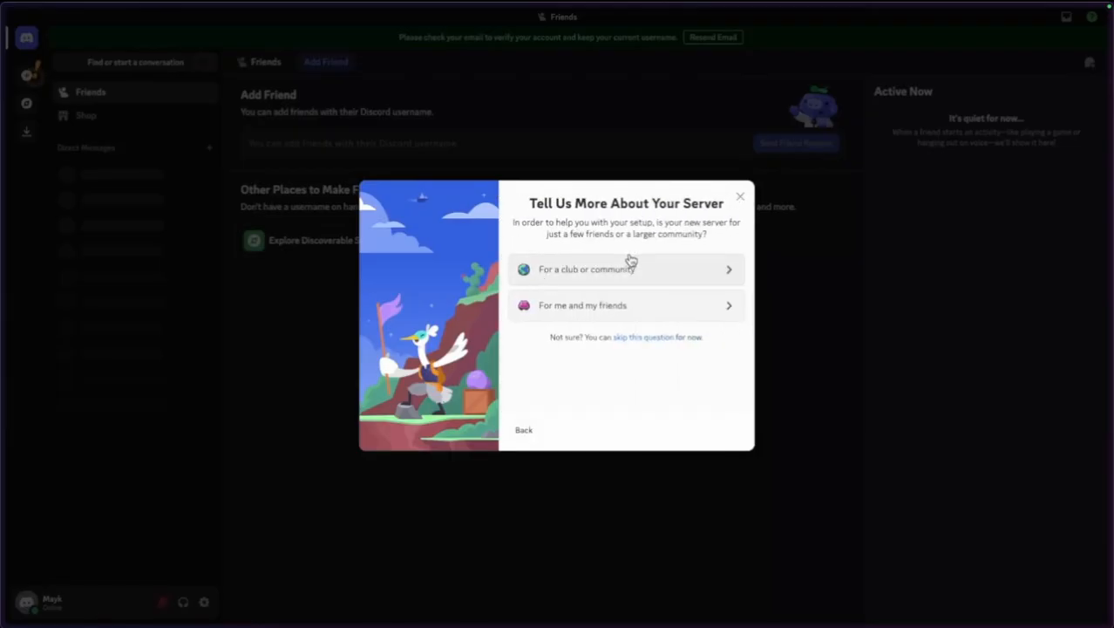
left_click(594, 307)
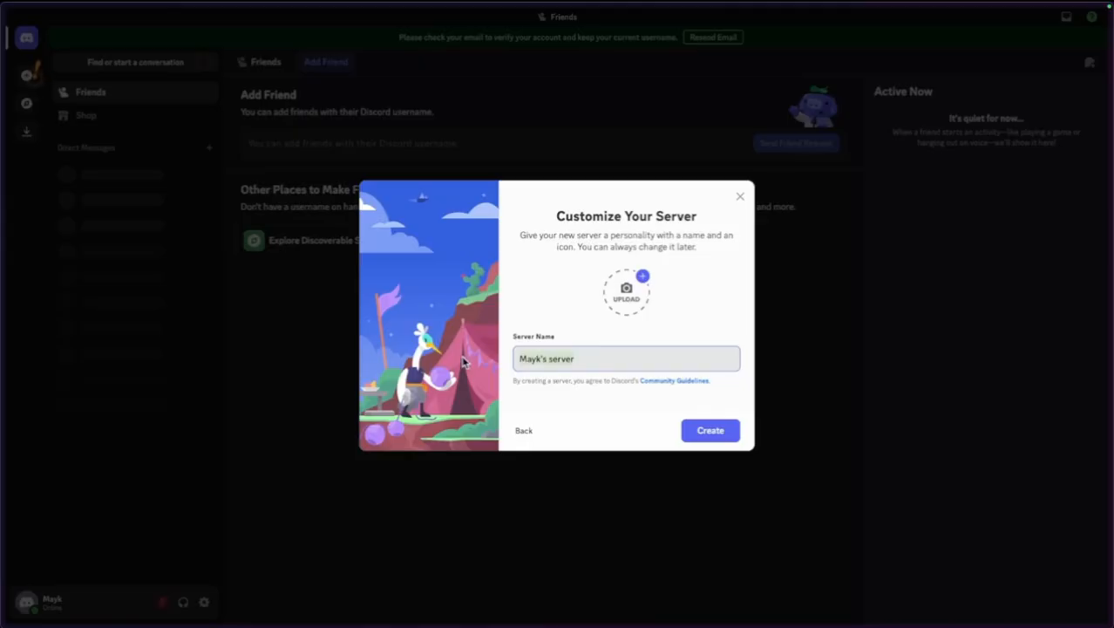
key("ctrl+a")
type("Des")
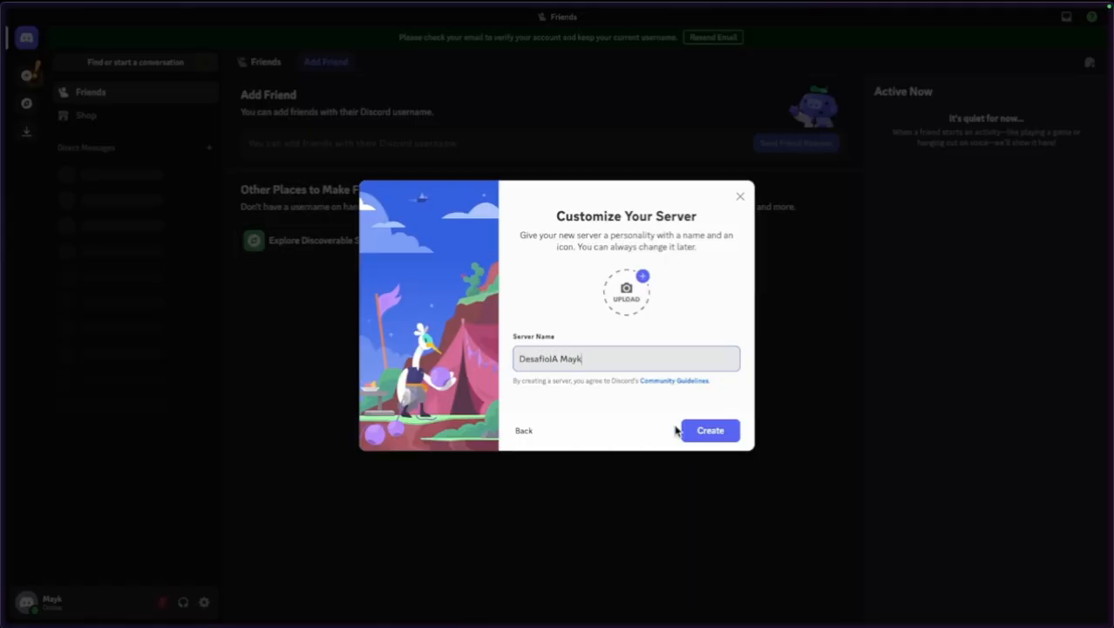
left_click(711, 430)
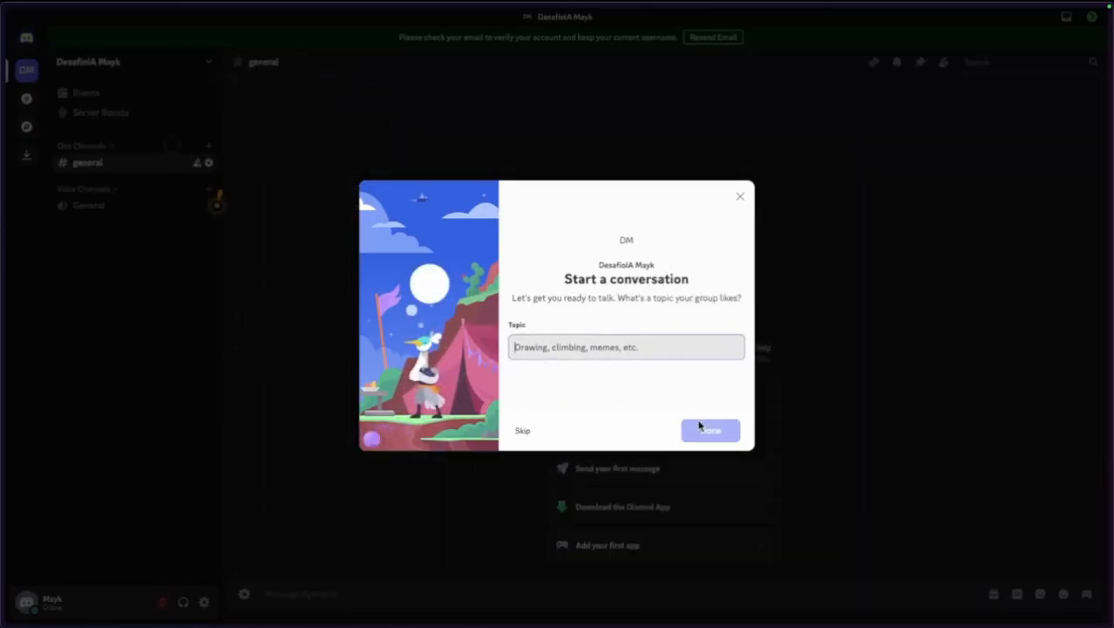
left_click(739, 192)
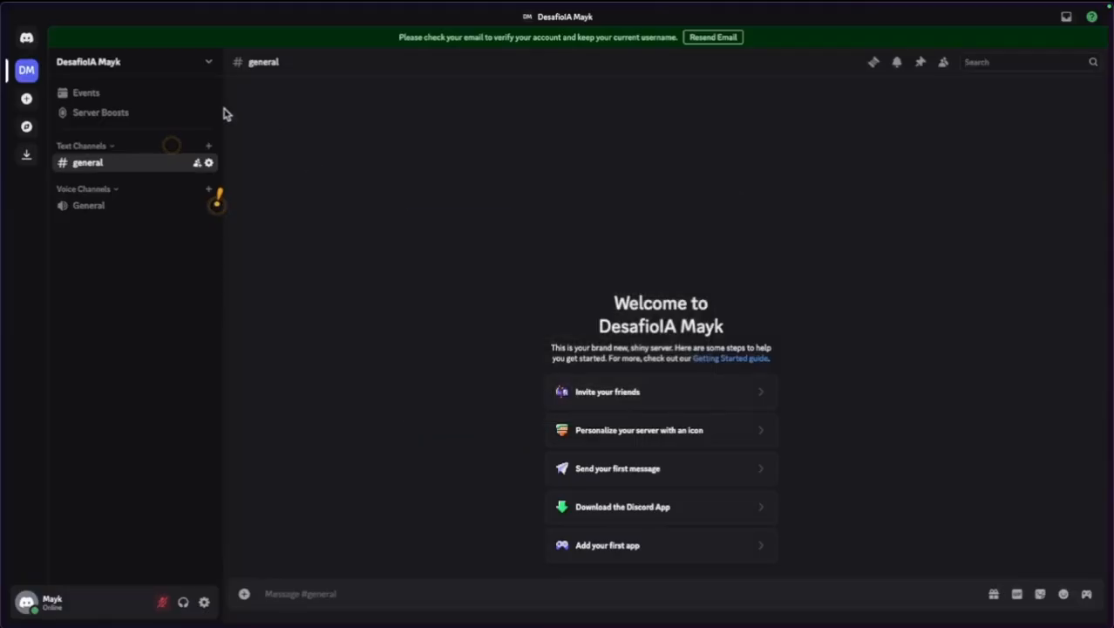
Create a #general webhook named N8n, copy its URL, save, and close channel settings.
left_click(208, 163)
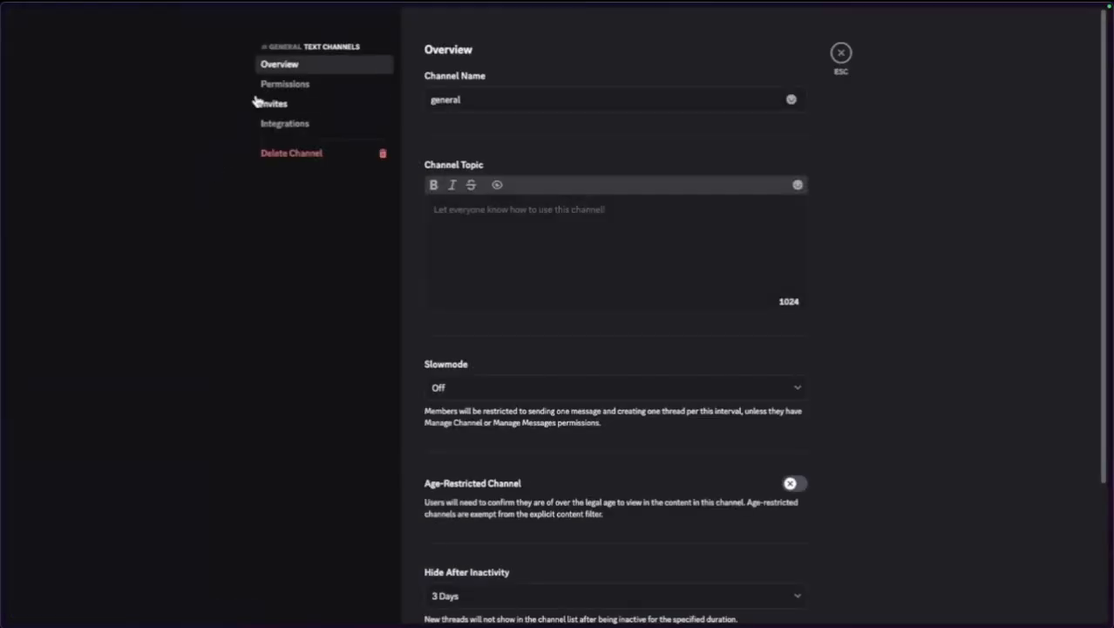
left_click(292, 123)
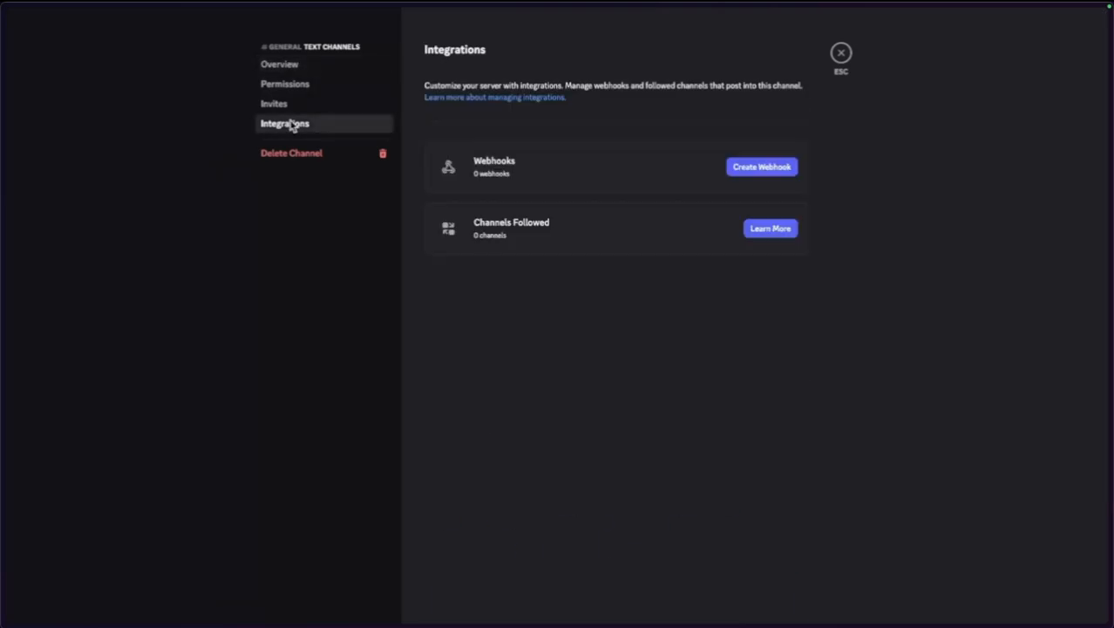
left_click(744, 174)
left_click(556, 218)
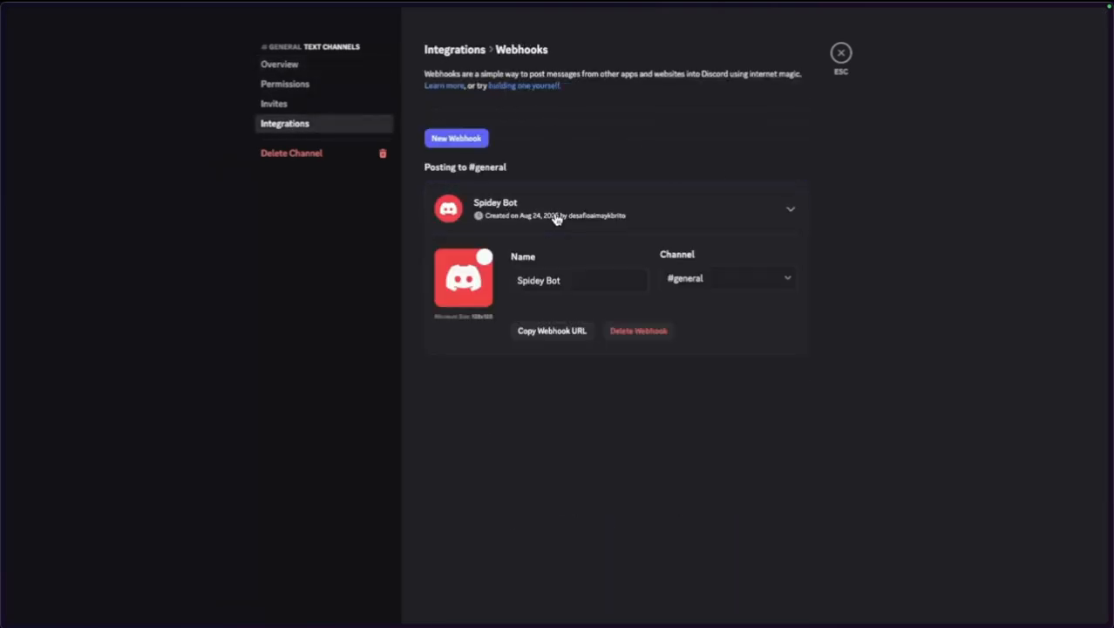
left_click_drag(582, 280, 508, 280)
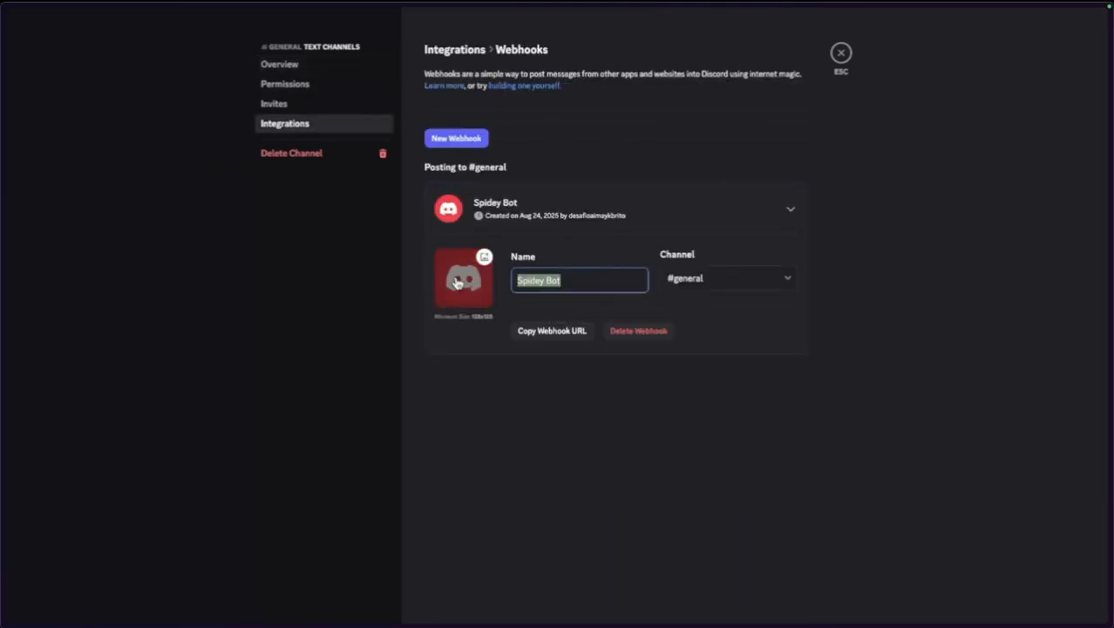
type("N8n")
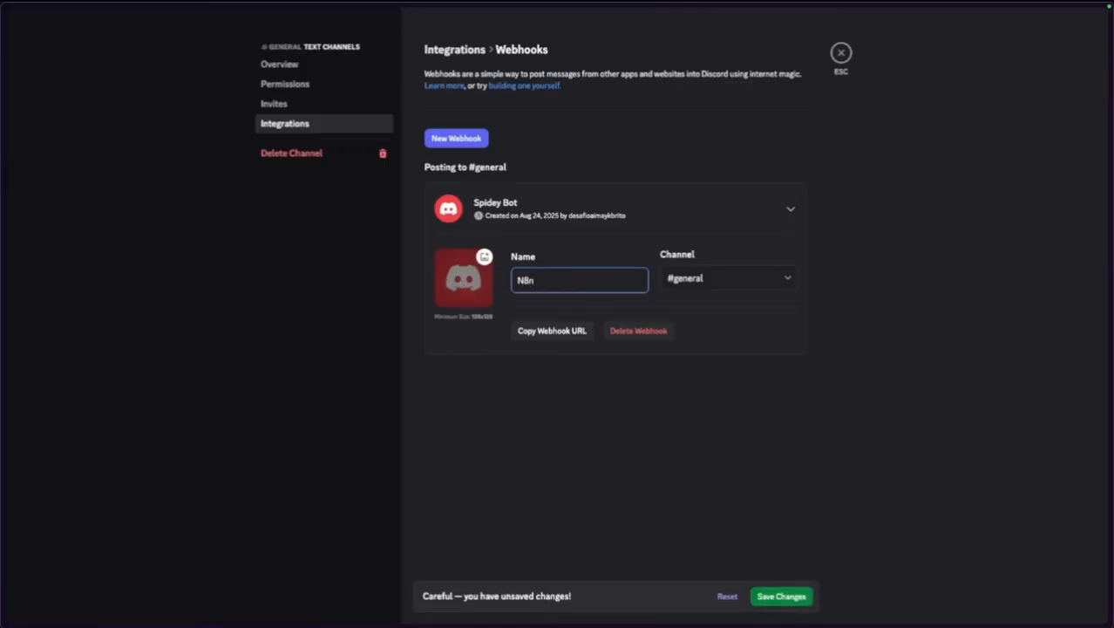
left_click(602, 372)
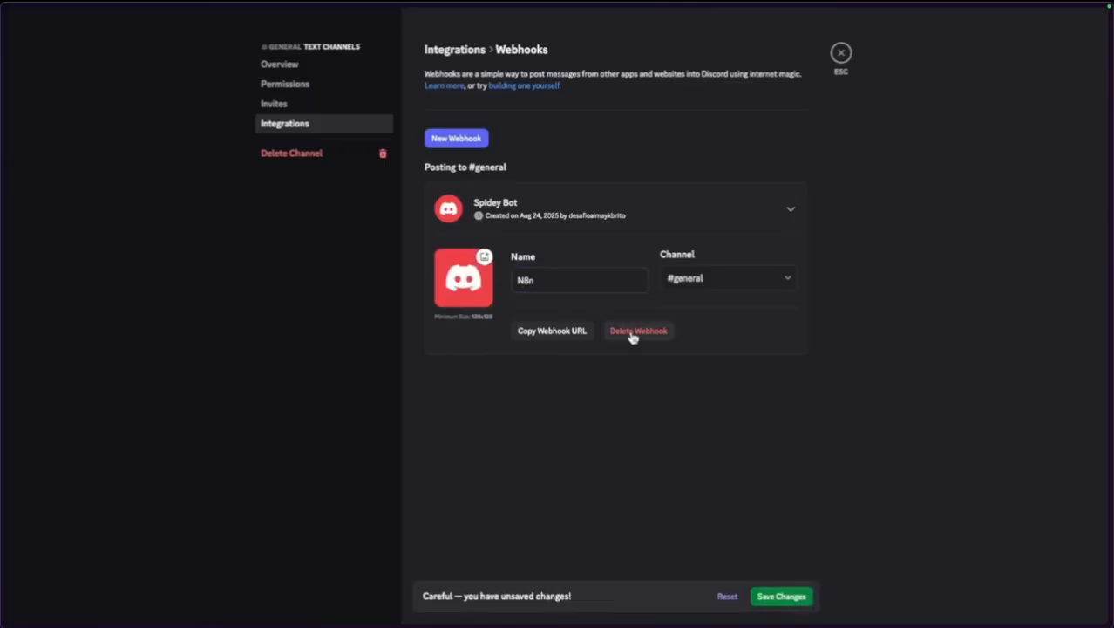
left_click(561, 332)
left_click(782, 595)
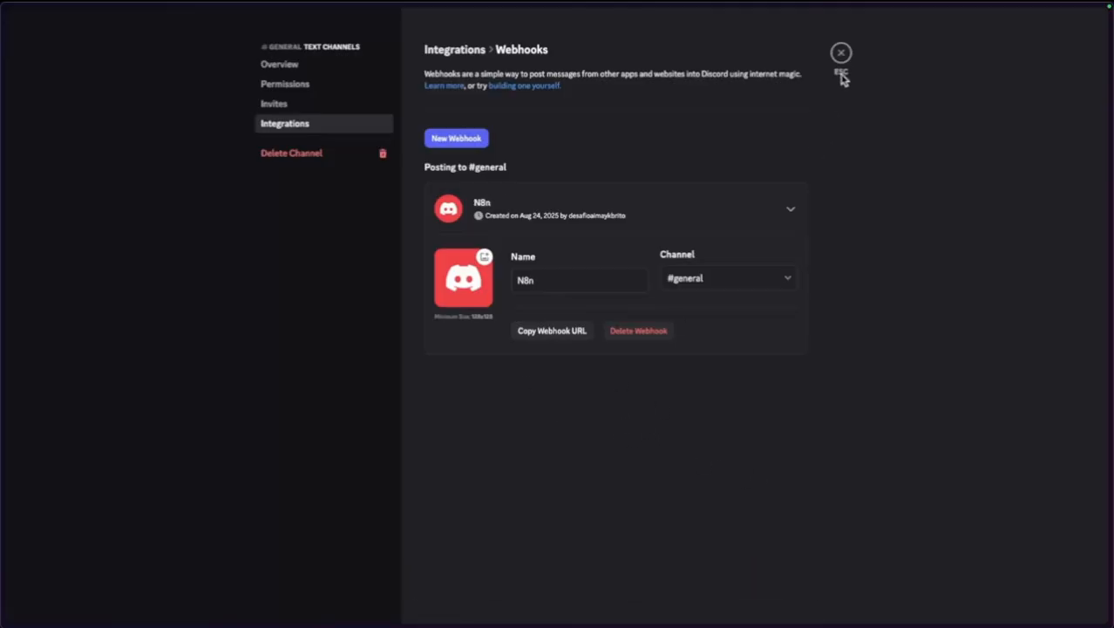
left_click(841, 51)
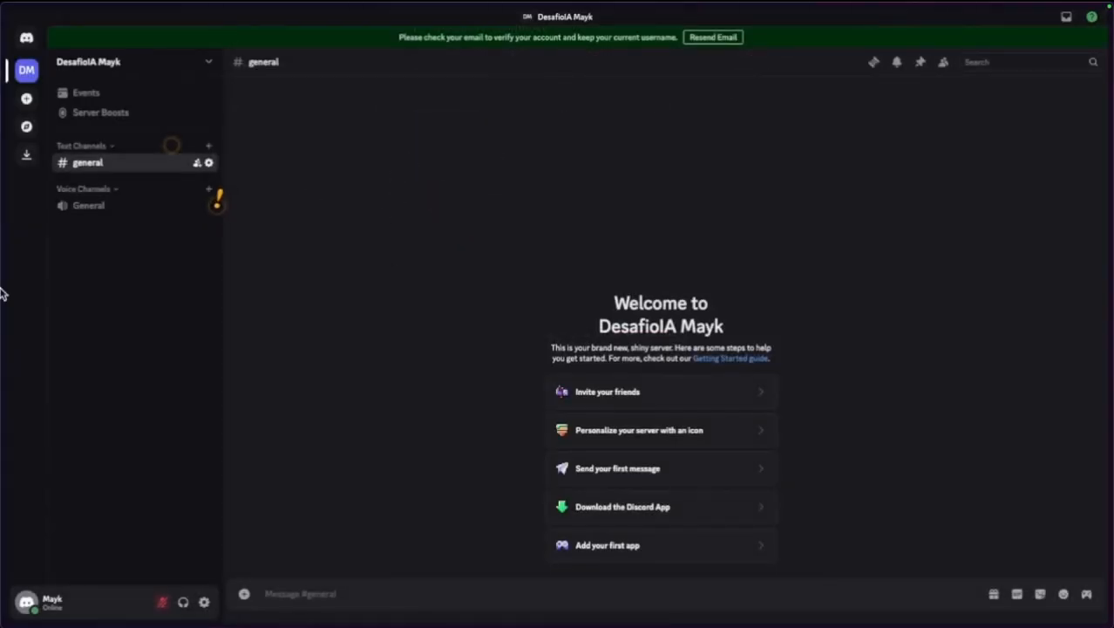
Start a new Discord Webhook credential from the n8n credentials page.
mouse_move(2, 286)
left_click(104, 220)
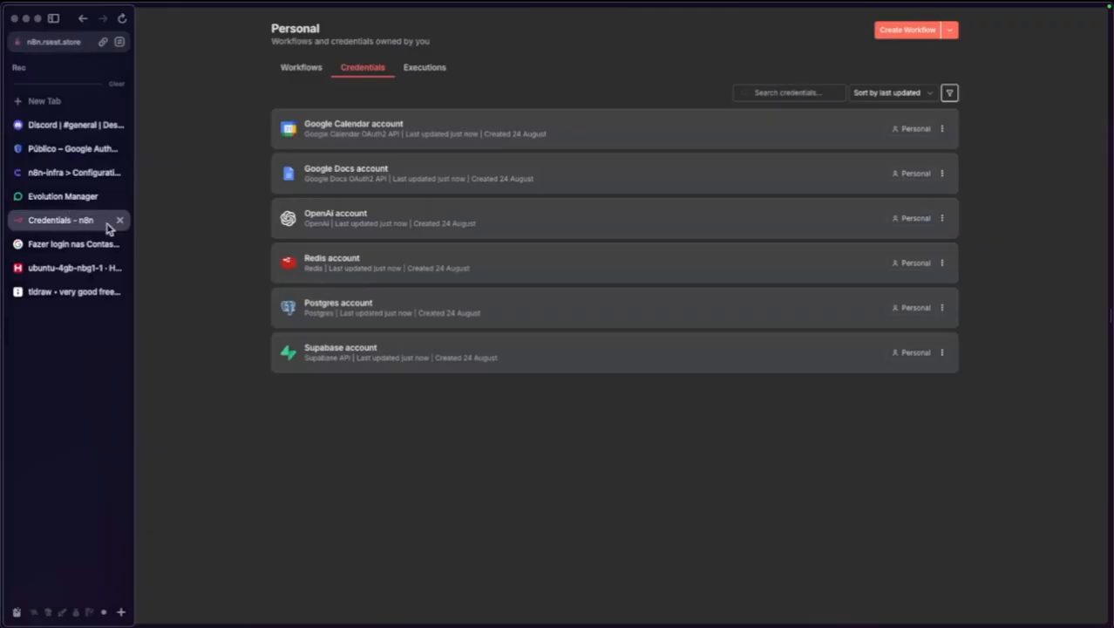
left_click(950, 29)
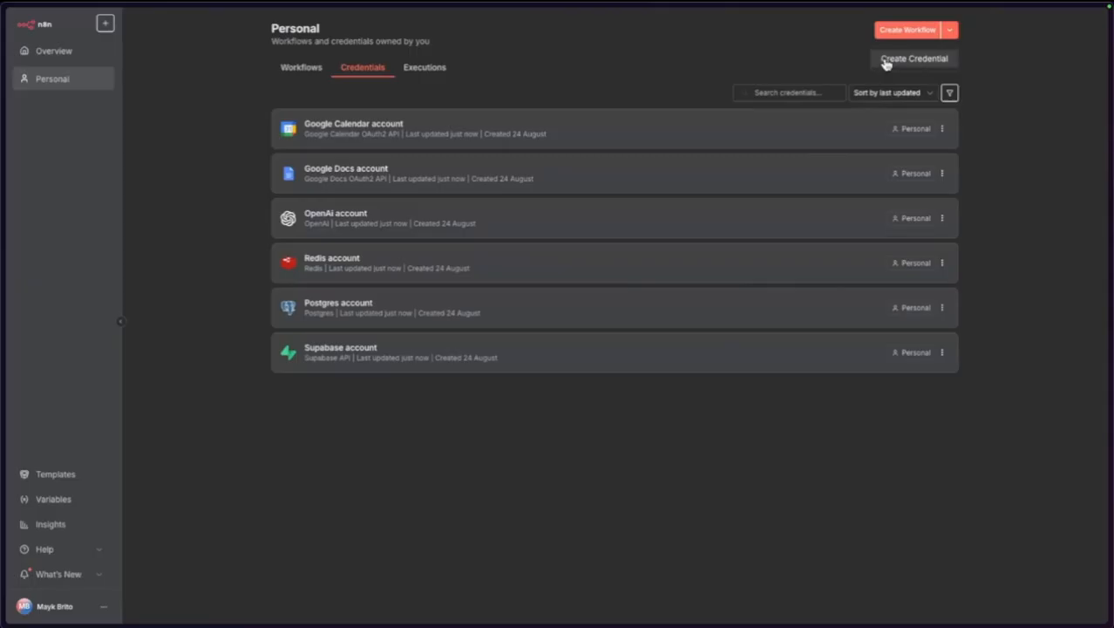
left_click(886, 60)
left_click(489, 306)
type("disc")
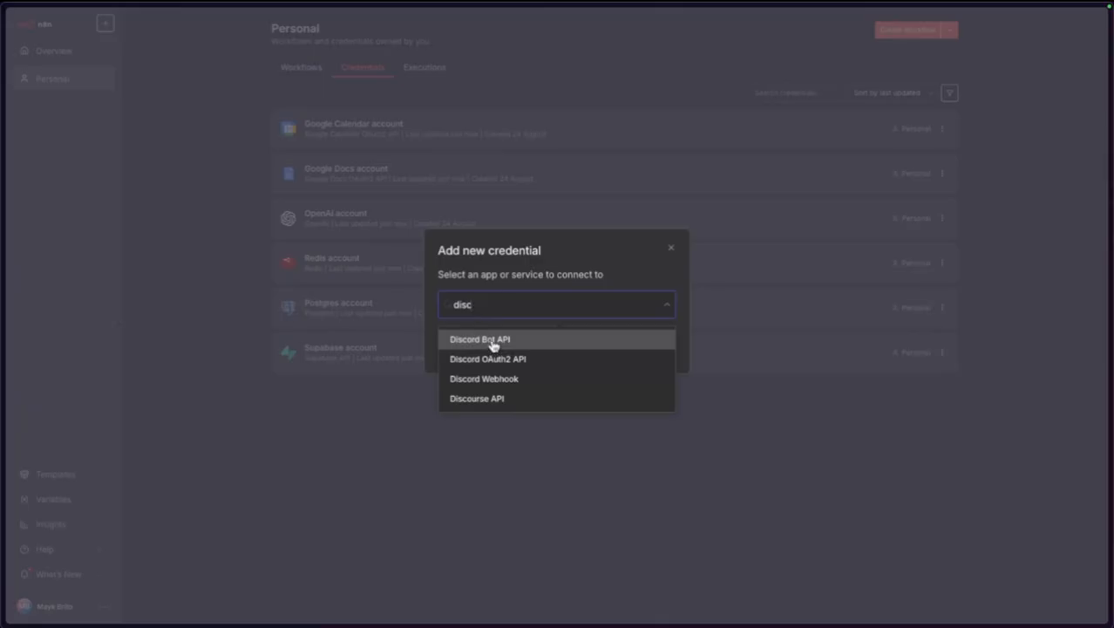
left_click(526, 379)
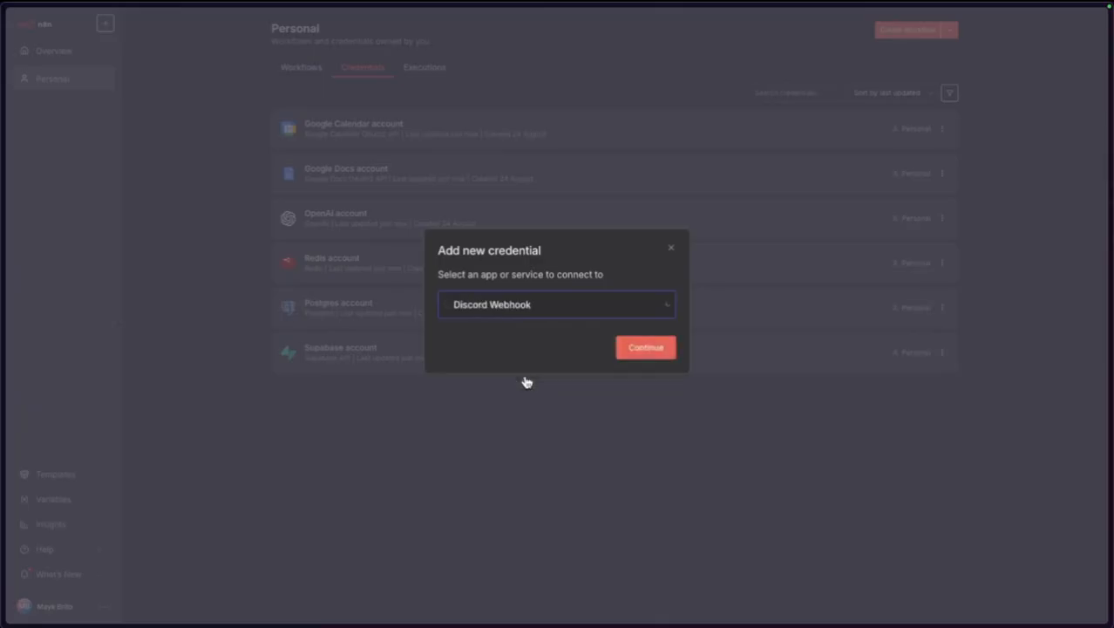
left_click(637, 344)
Paste the webhook URL, save the credential, and open the Personal workflows list.
left_click(434, 209)
key("ctrl+v")
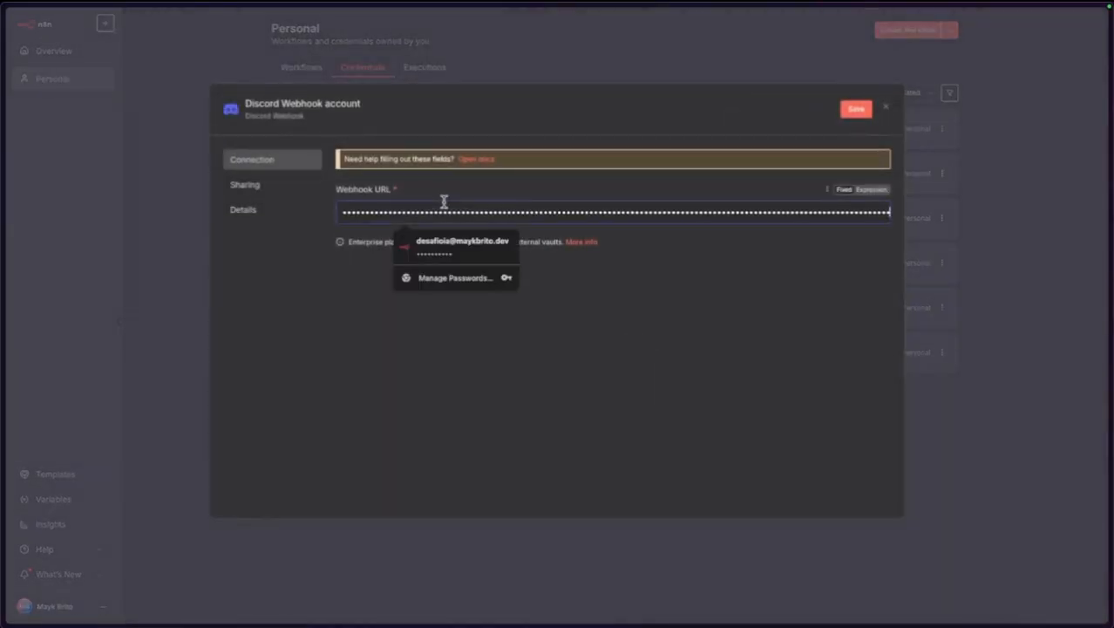
left_click(857, 109)
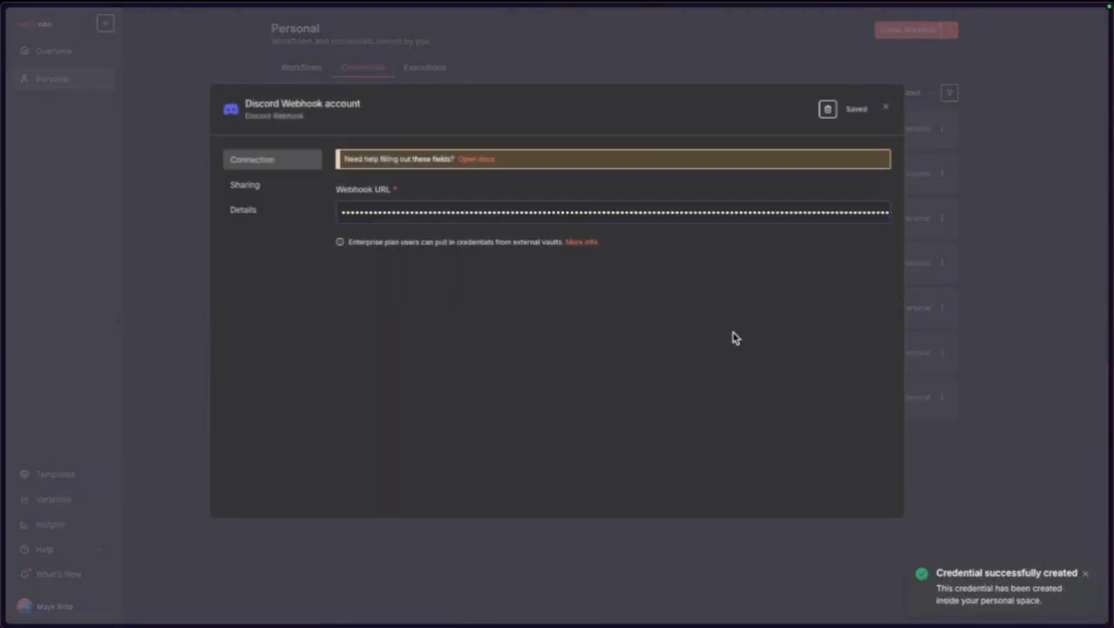
left_click(885, 108)
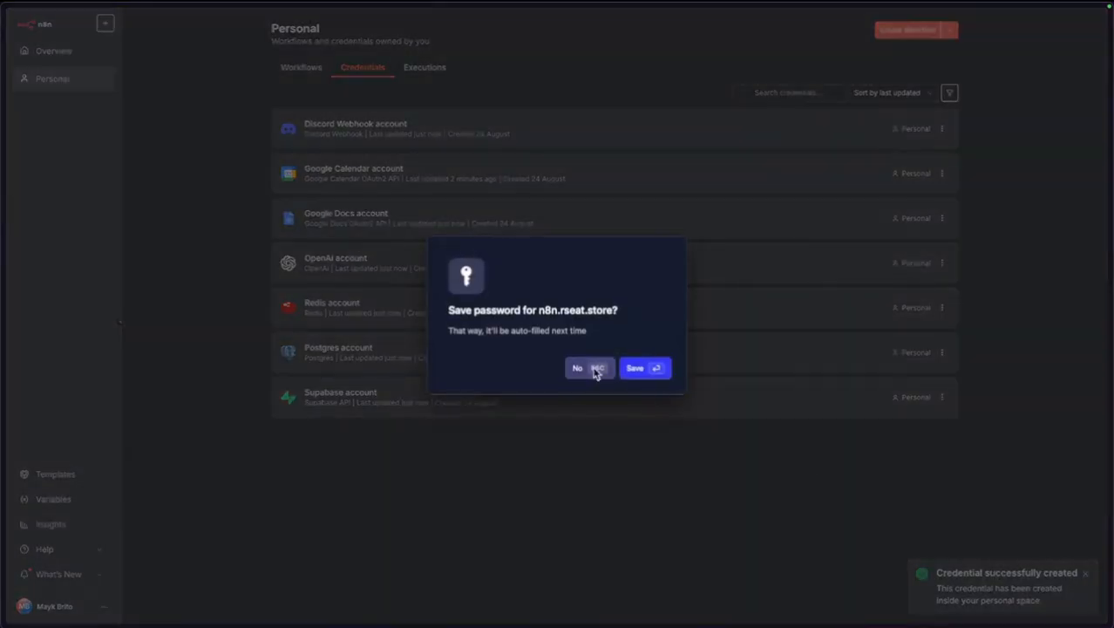
left_click(597, 373)
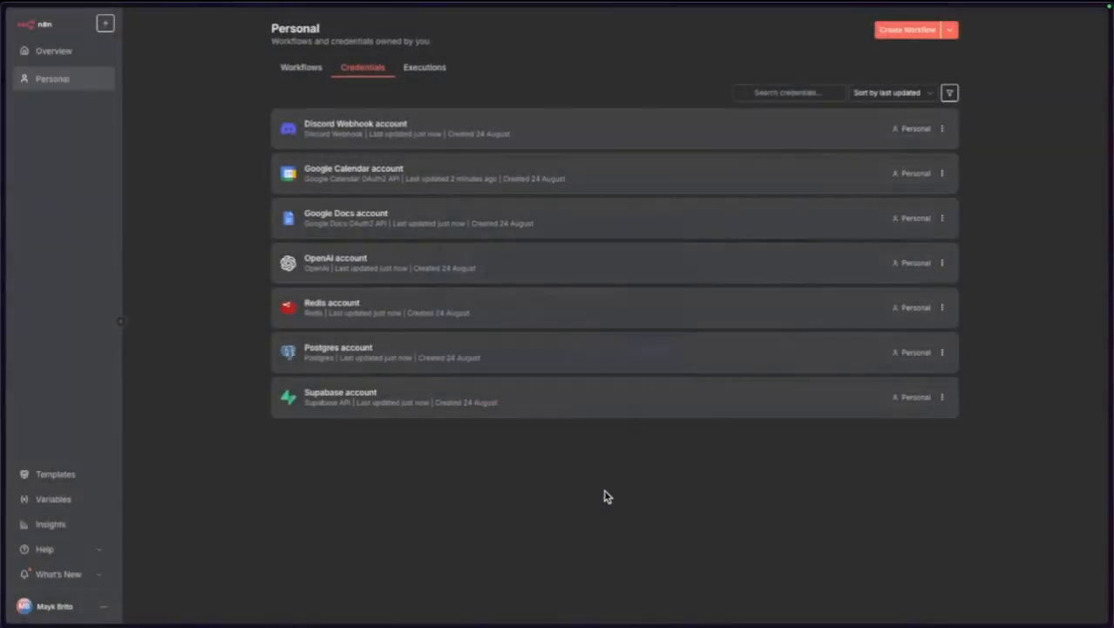
left_click(42, 79)
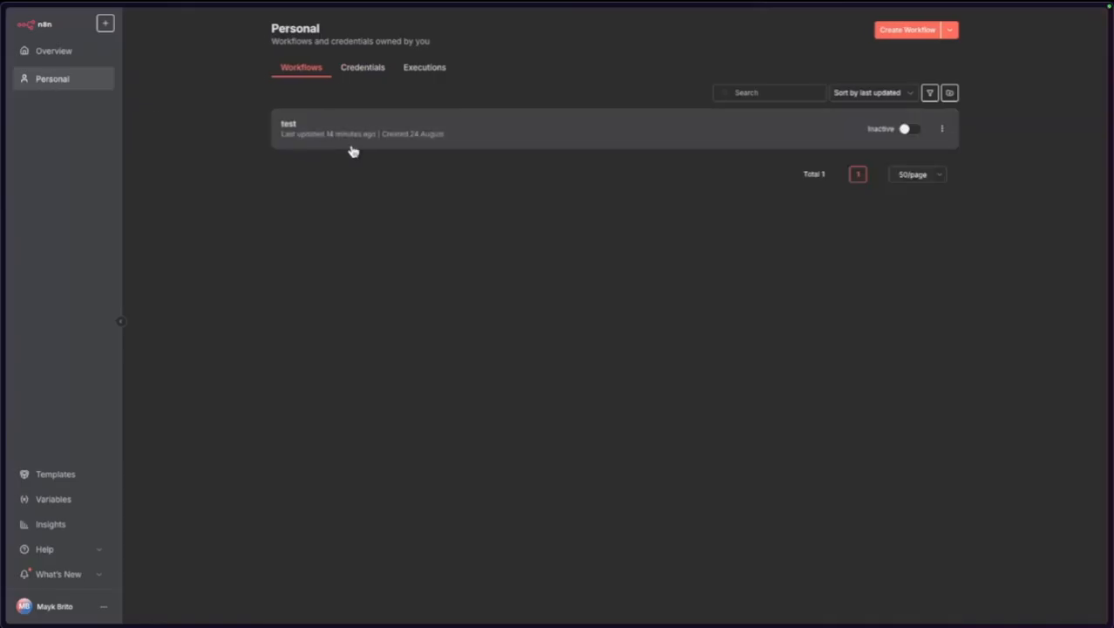
Open the test workflow and add a Discord 'Send a message' node.
left_click(350, 138)
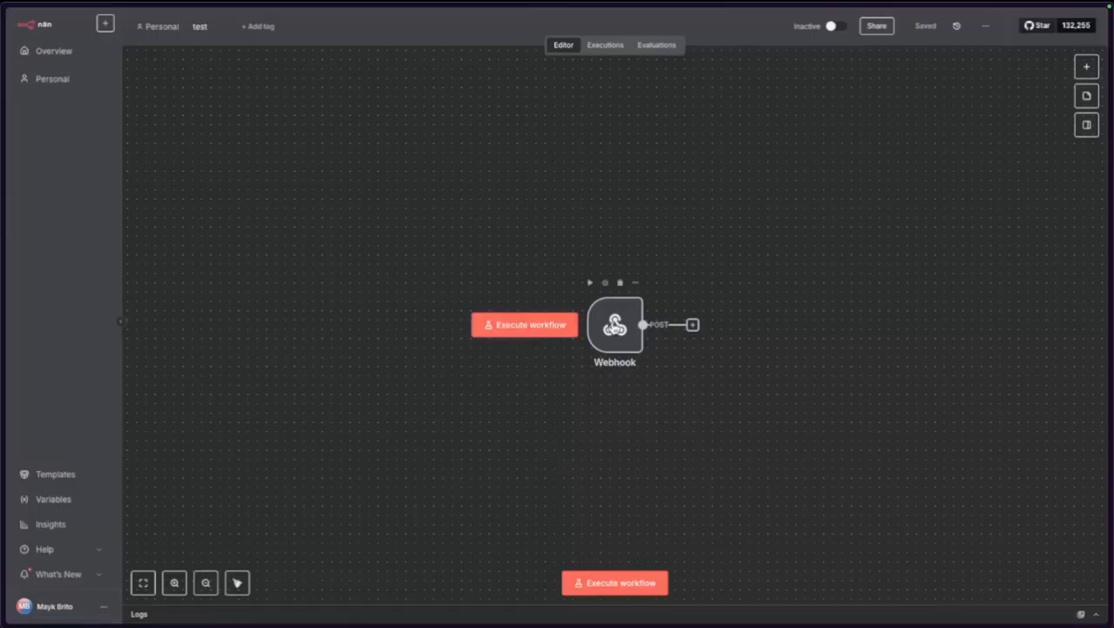
left_click_drag(615, 327, 475, 281)
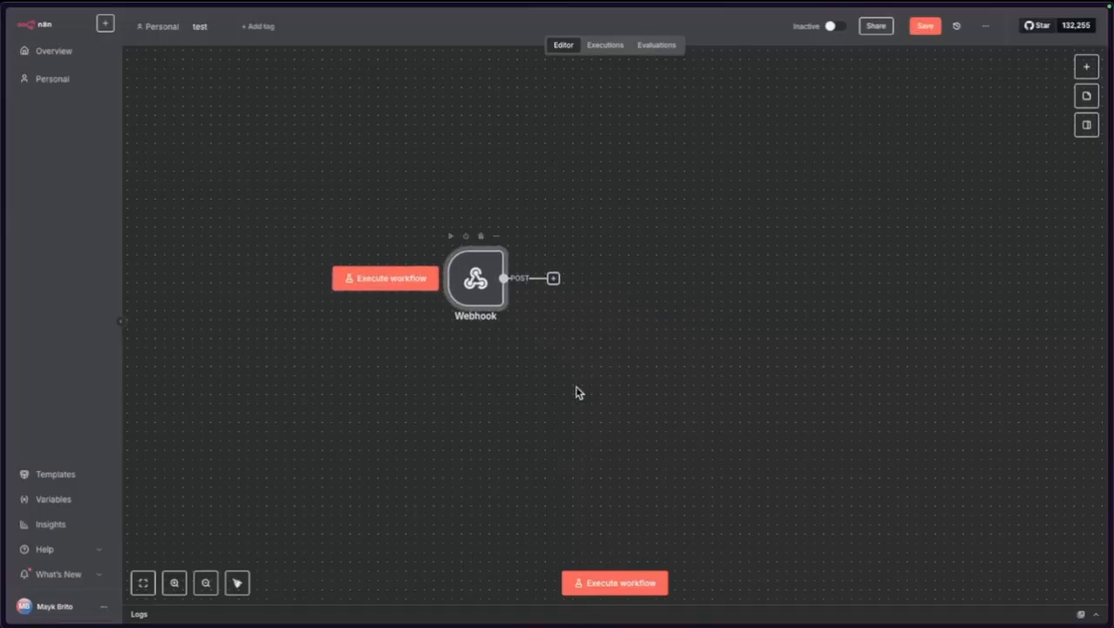
left_click(587, 393)
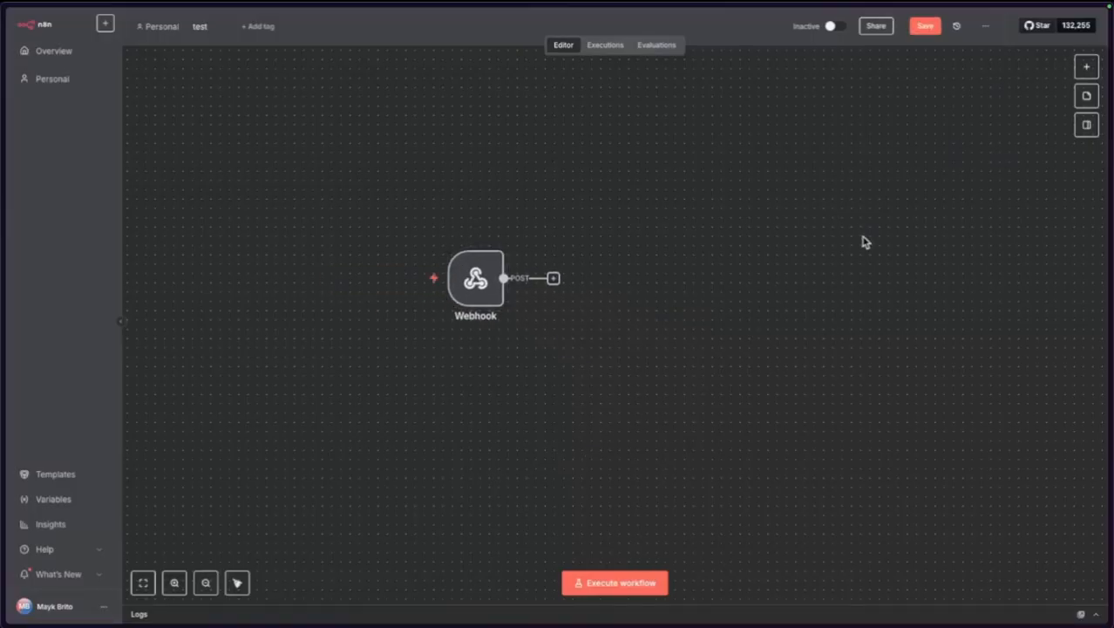
left_click(1086, 67)
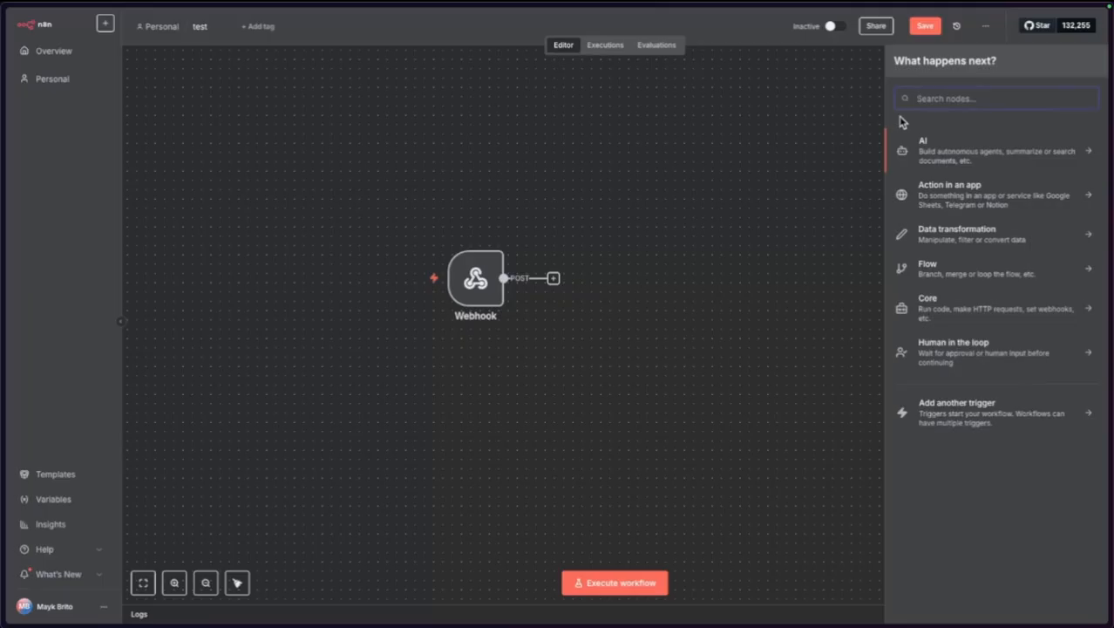
type("dis")
left_click(926, 173)
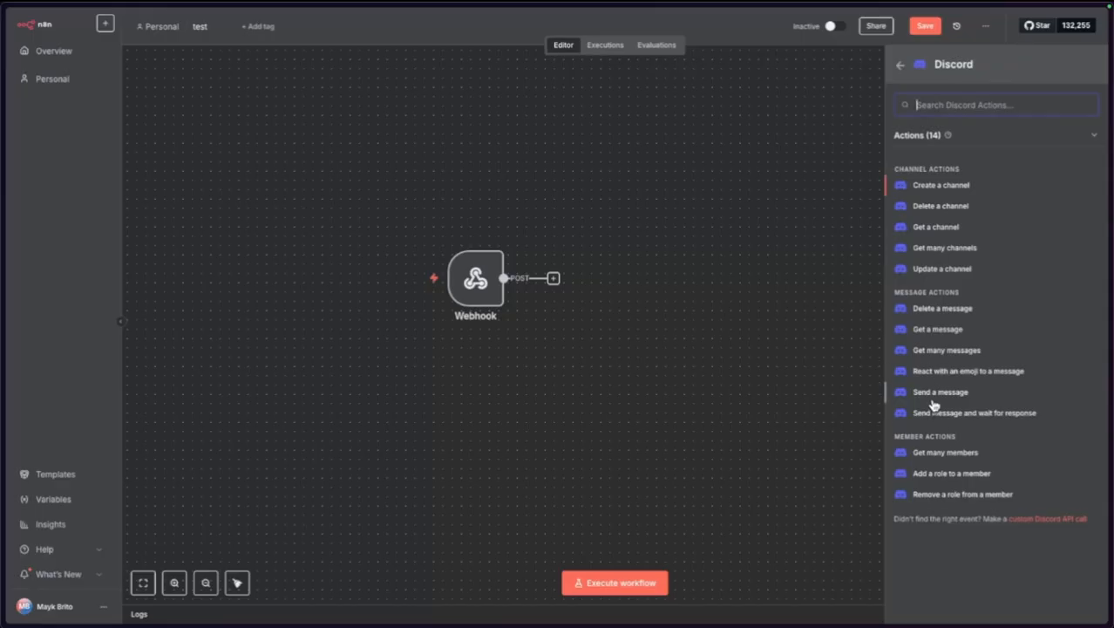
left_click(932, 397)
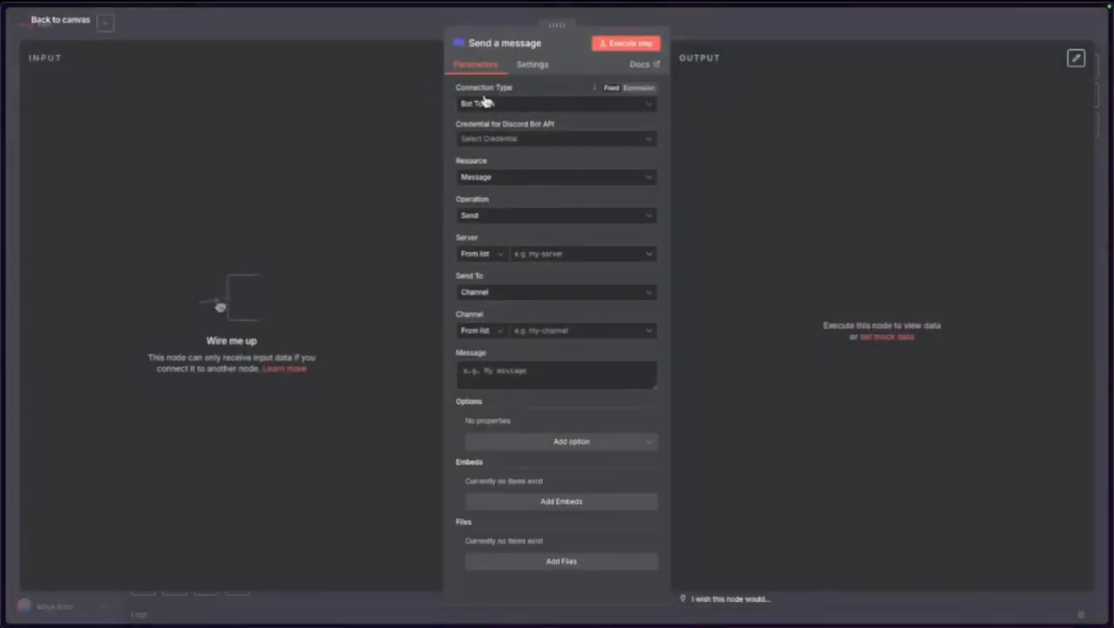
Set the Discord node to Webhook connection with message 'Teste', run it, and verify in Discord.
left_click(504, 104)
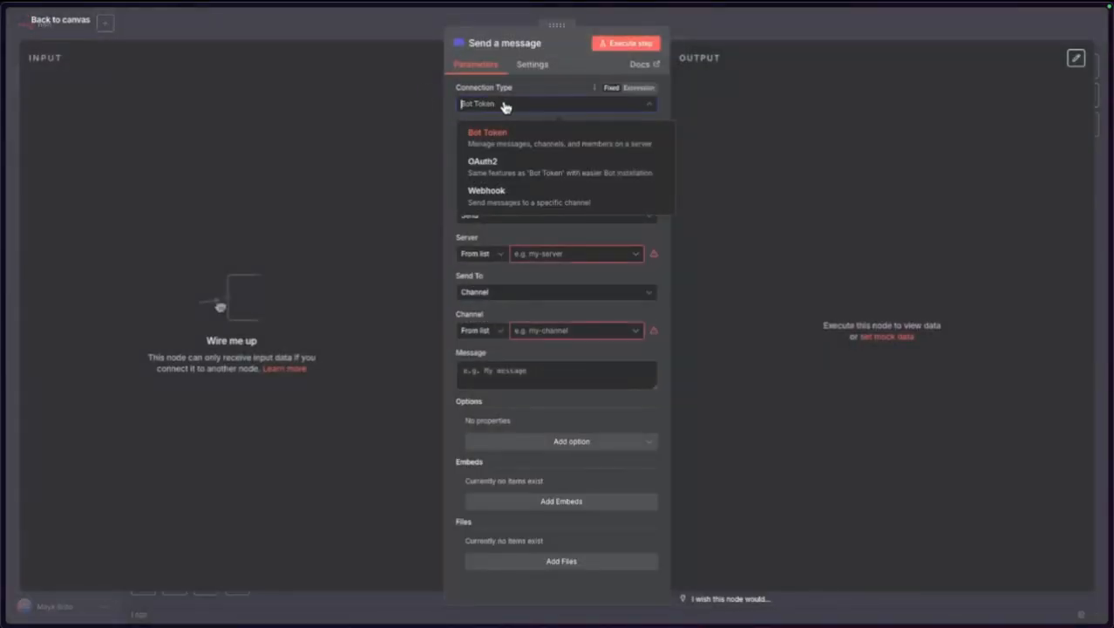
left_click(508, 185)
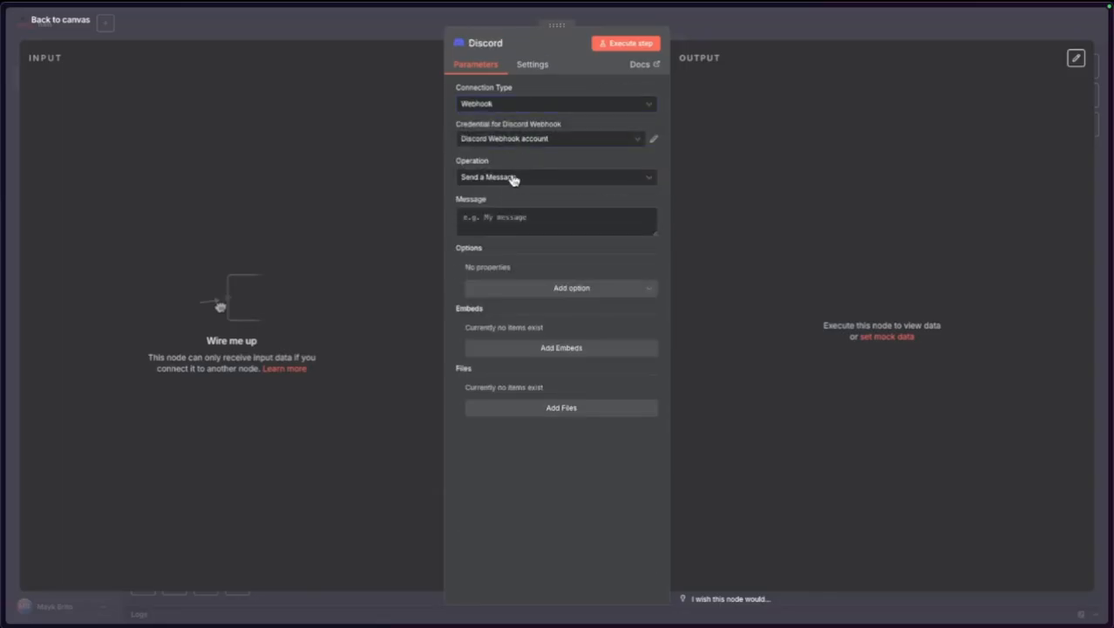
left_click(520, 215)
type("Teste")
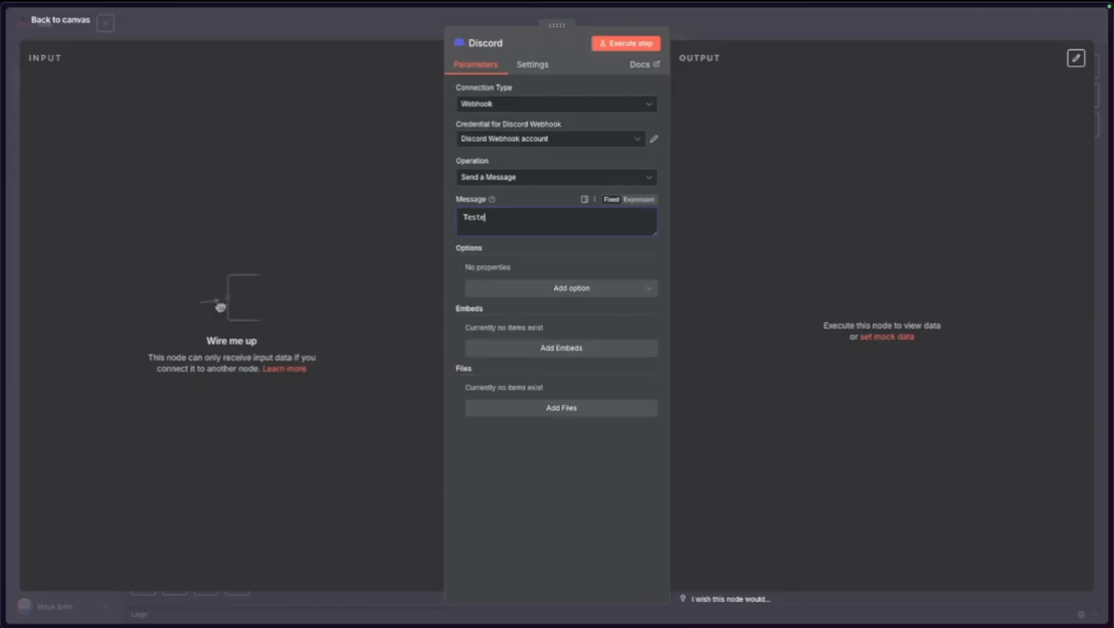
left_click(629, 44)
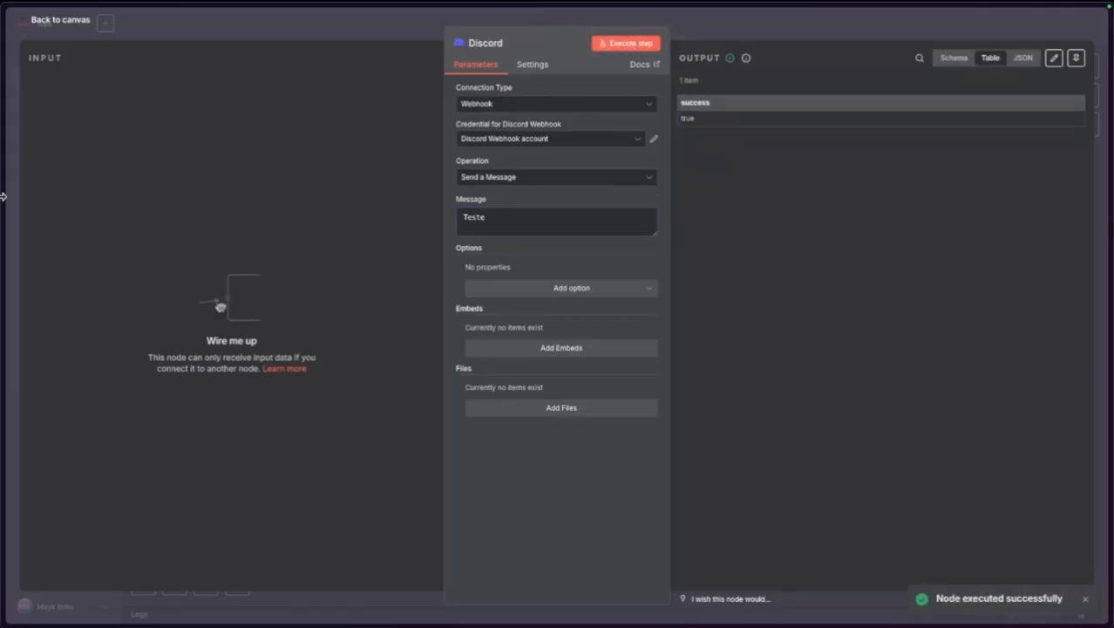
mouse_move(2, 196)
left_click(67, 122)
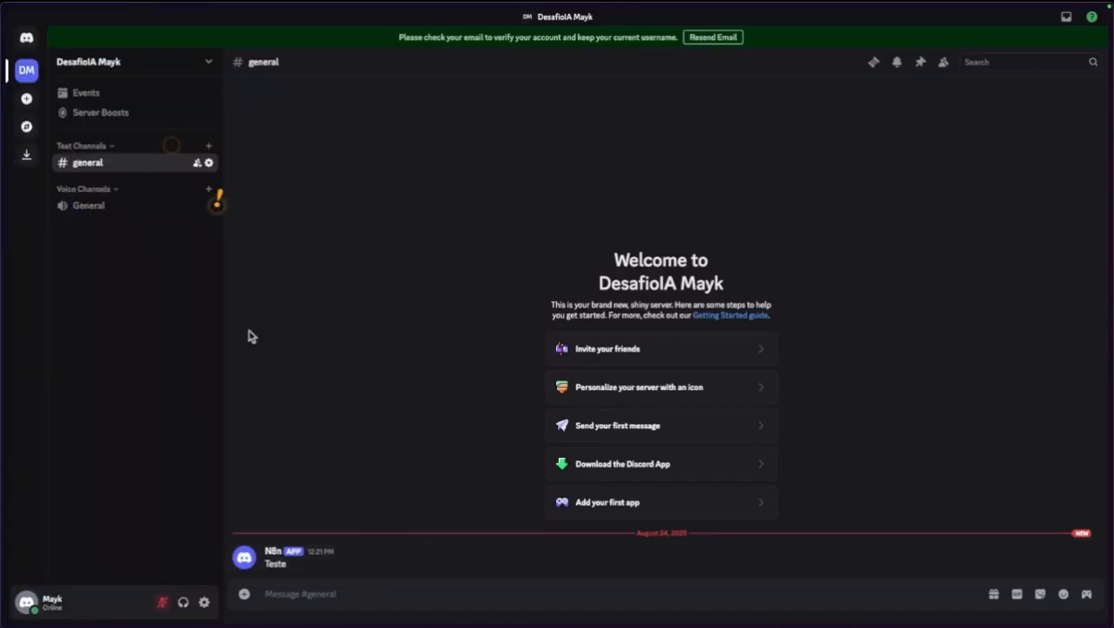
mouse_move(3, 214)
left_click(78, 218)
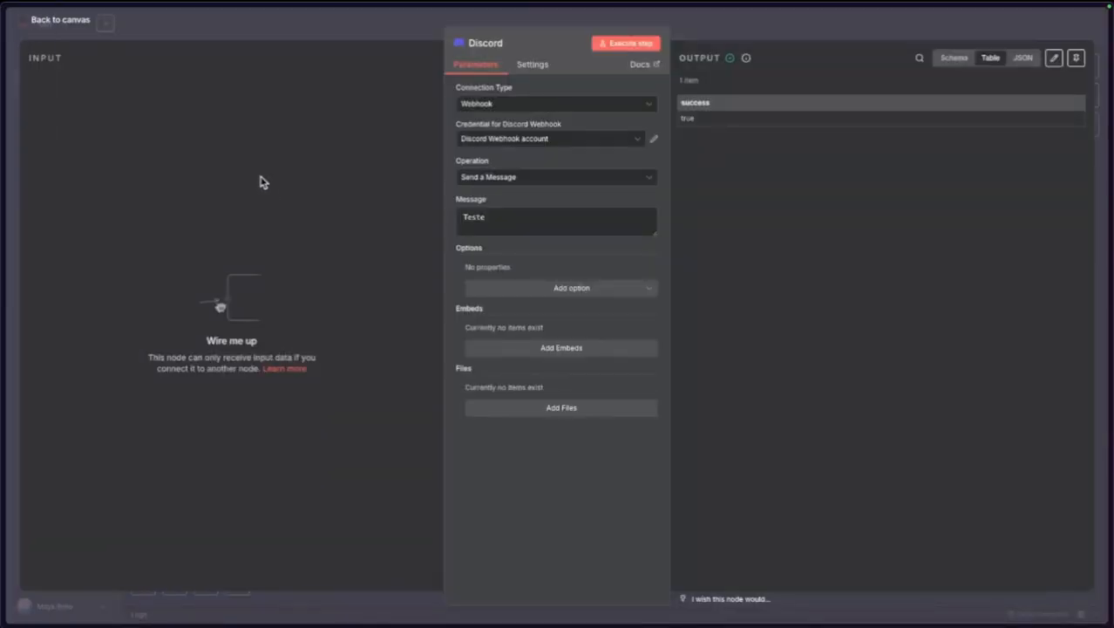
Save the workflow when leaving it and open the credentials list.
left_click(35, 26)
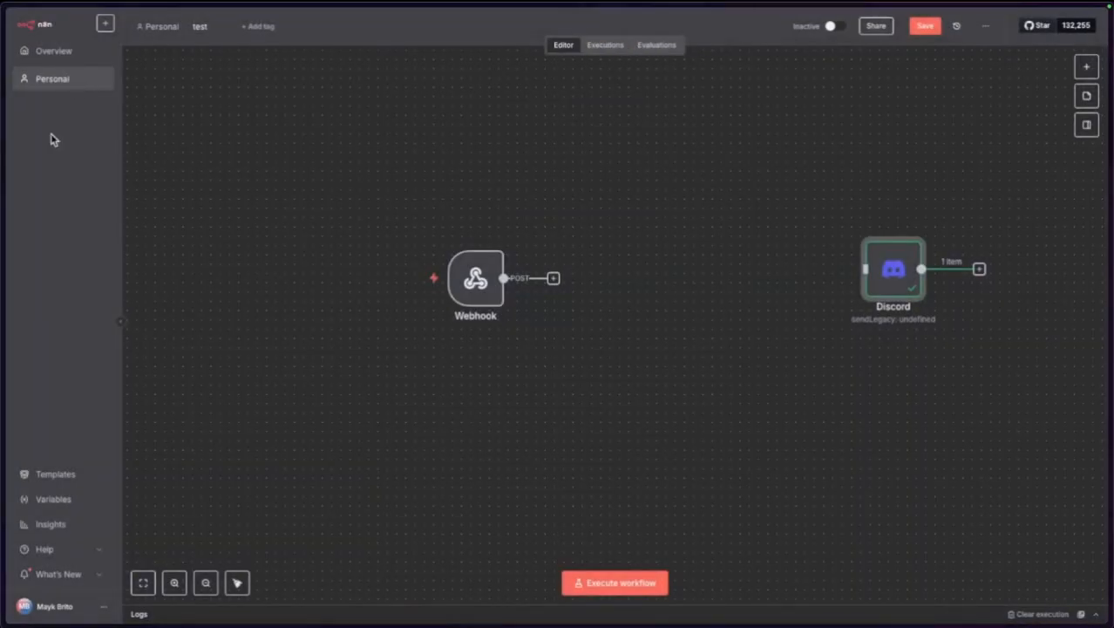
left_click(47, 54)
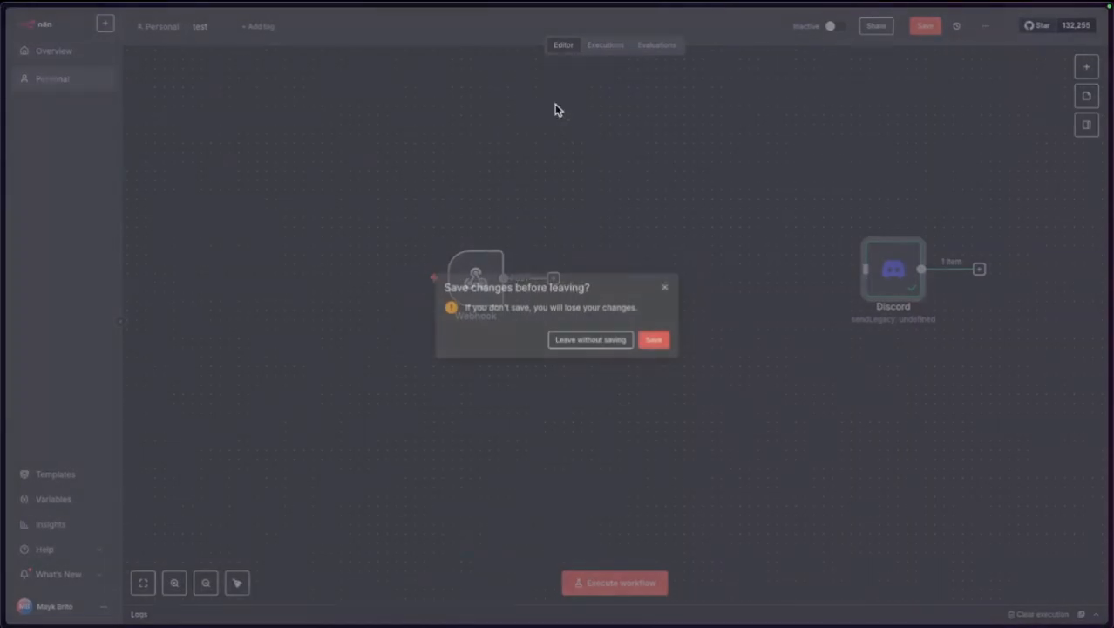
left_click(648, 340)
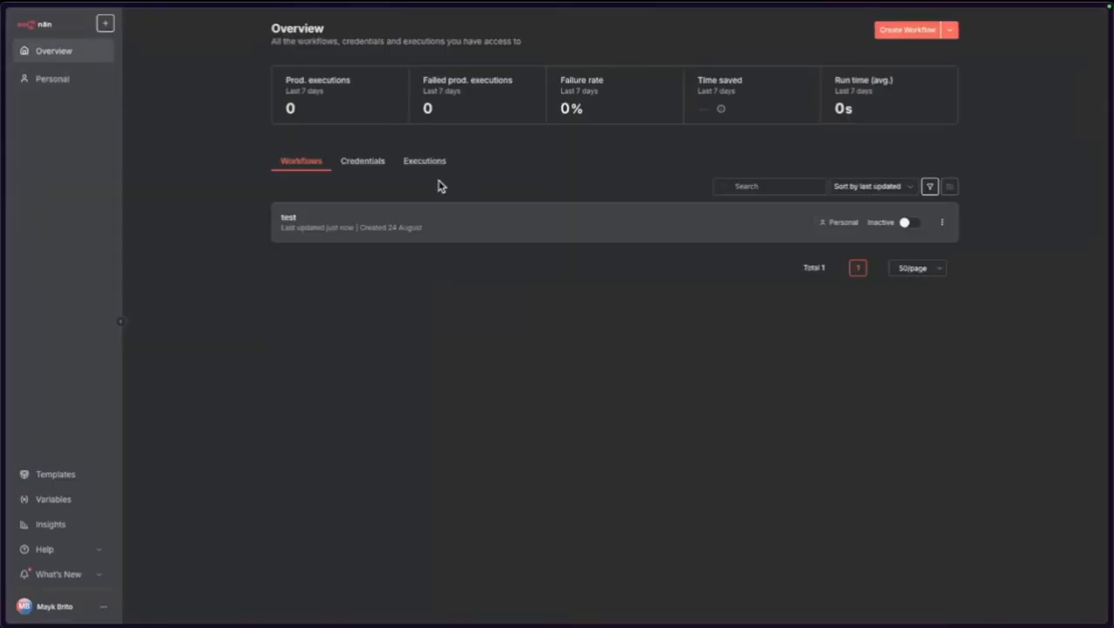
left_click(359, 160)
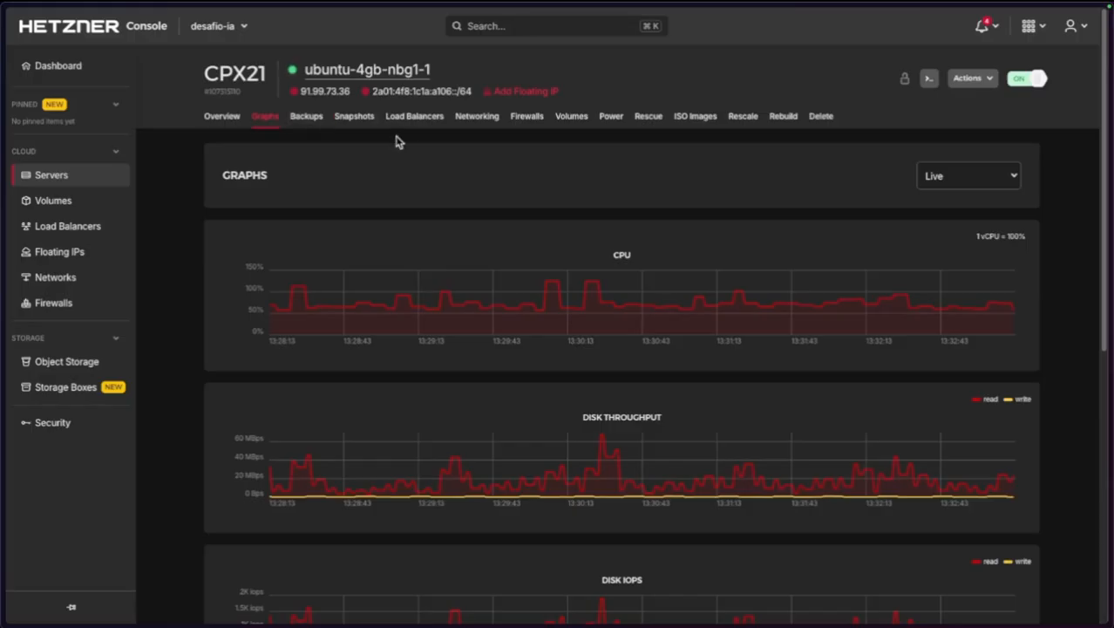
Start a new firewall for the server and set its second inbound rule to TCP port 80.
left_click(522, 118)
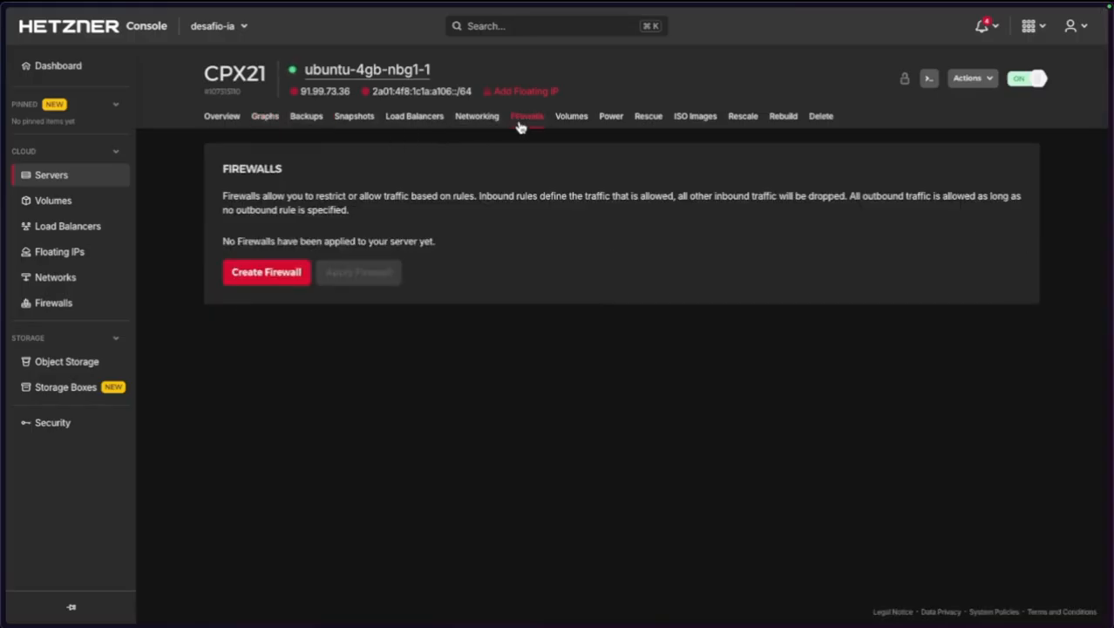
left_click(286, 277)
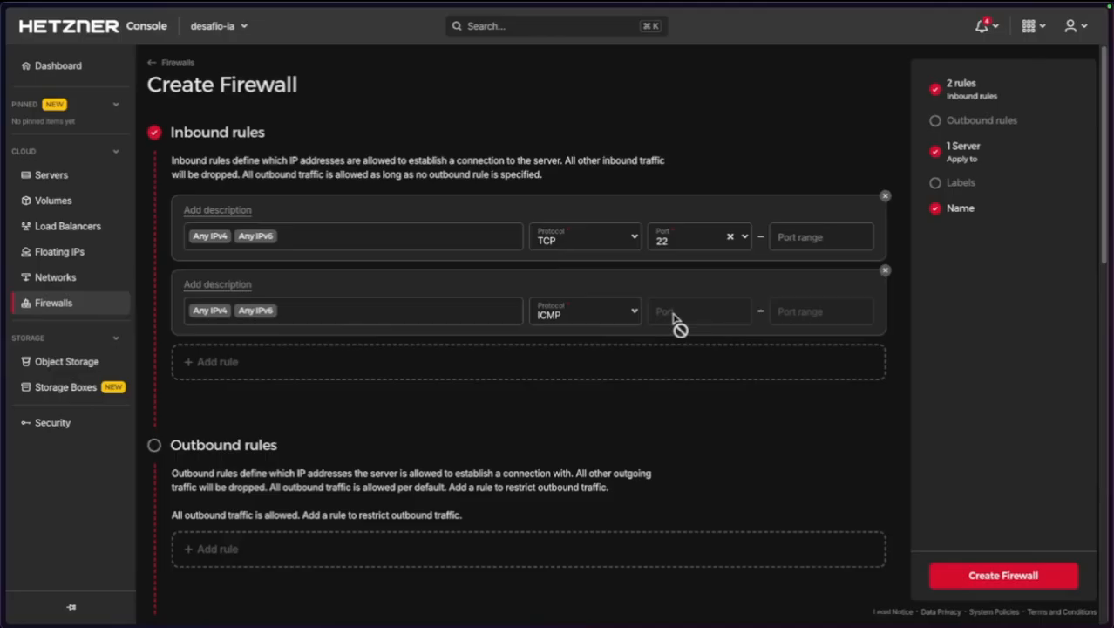
left_click(633, 311)
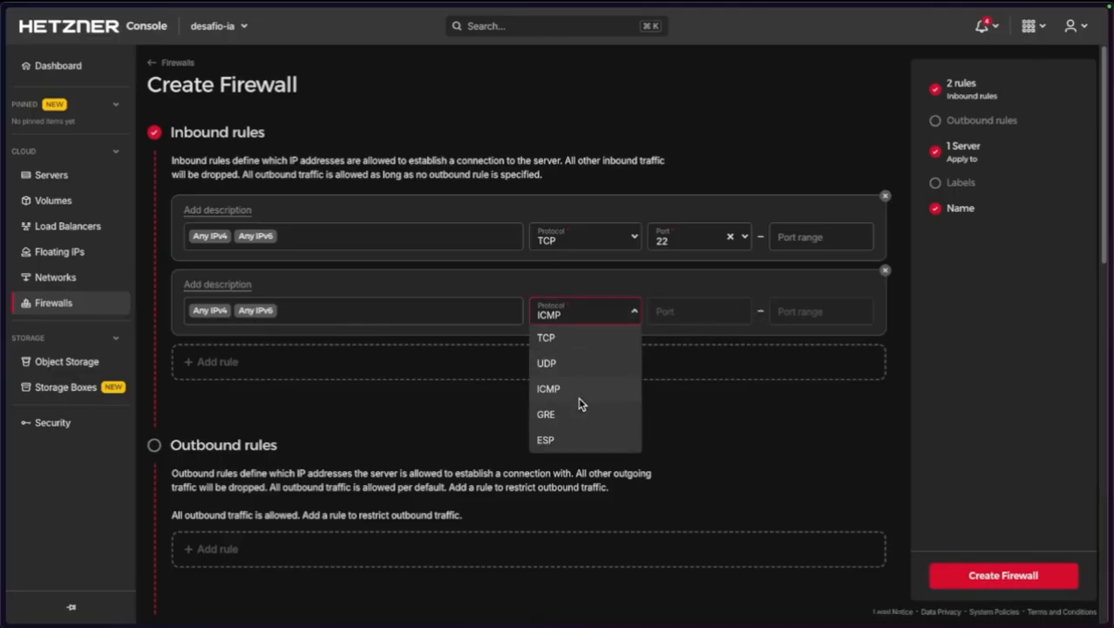
left_click(578, 394)
left_click(313, 314)
left_click(590, 320)
left_click(602, 339)
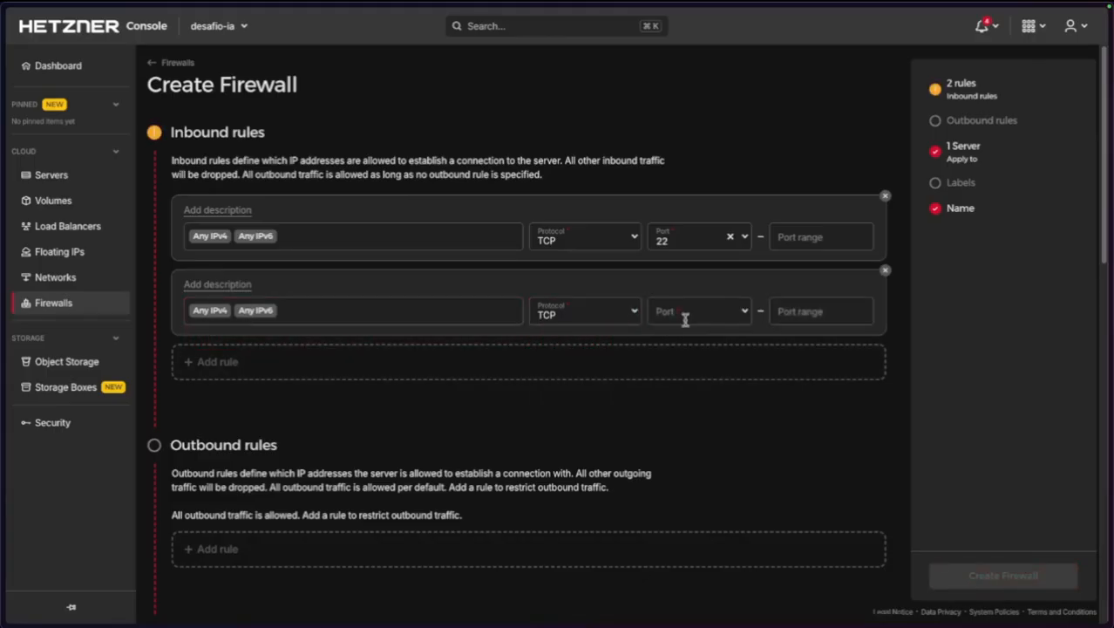
left_click(697, 313)
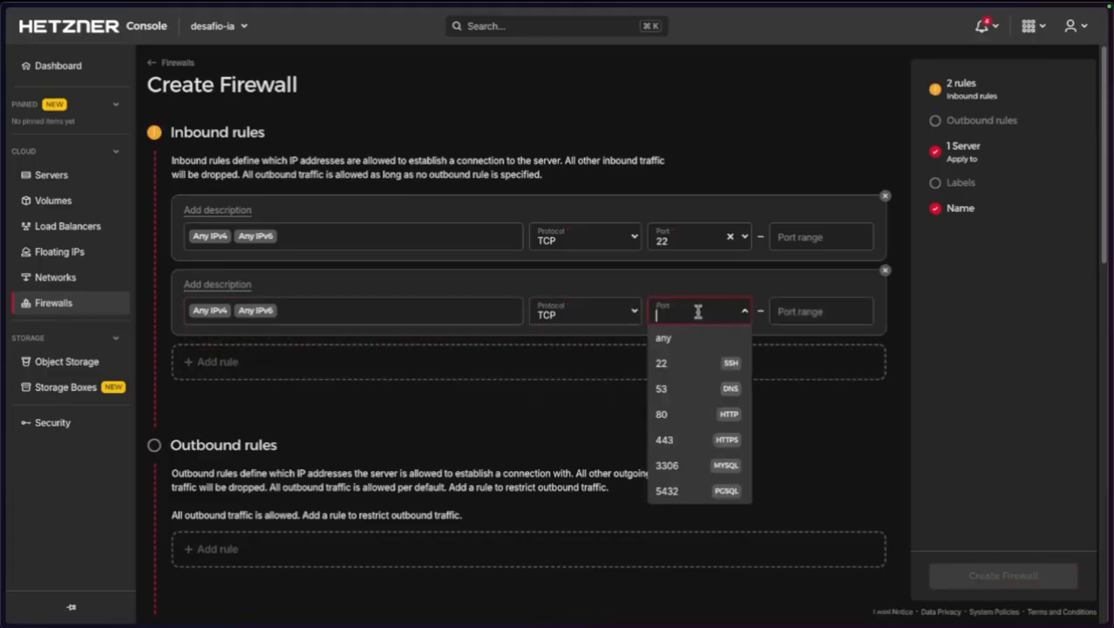
left_click(700, 413)
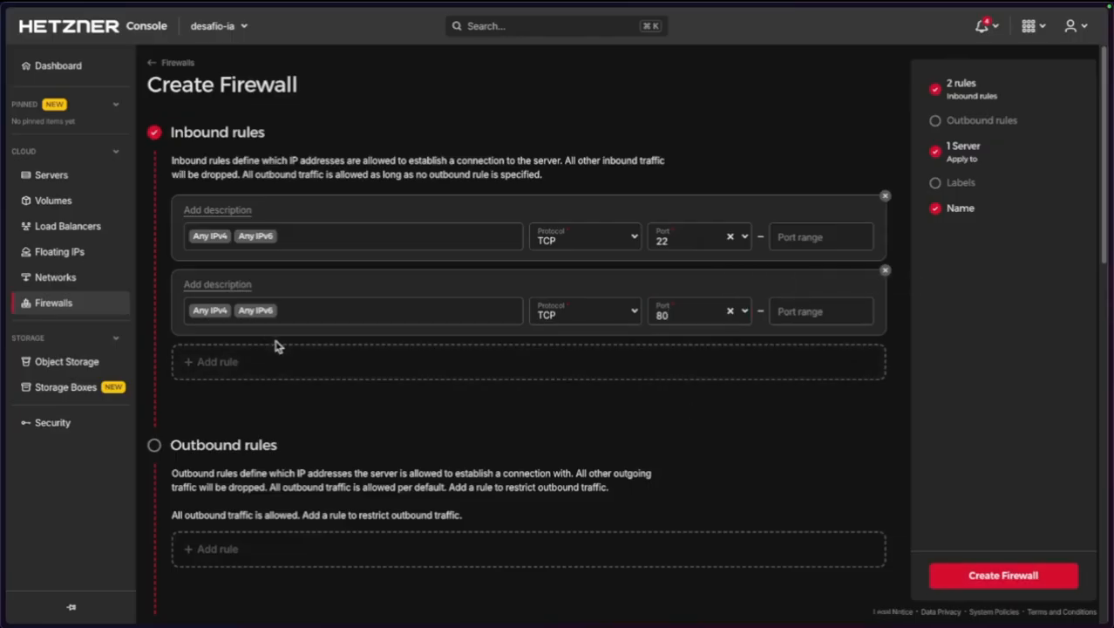
Add a third inbound rule on port 443 and create firewall-1 applied to the CPX21 server.
left_click(295, 366)
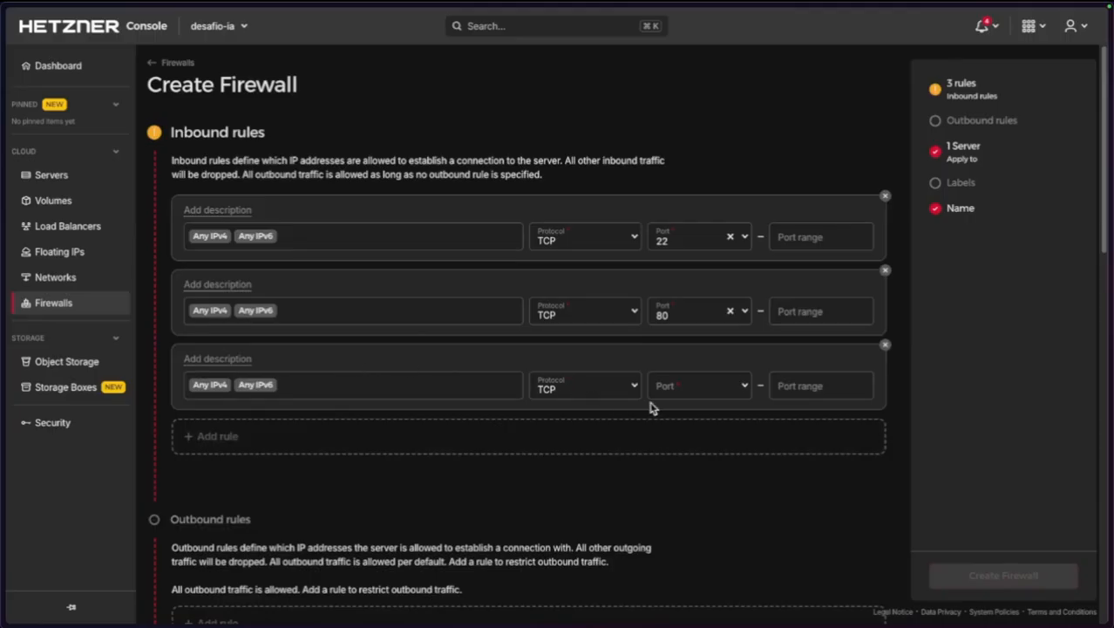
left_click(724, 389)
type("443")
key("Return")
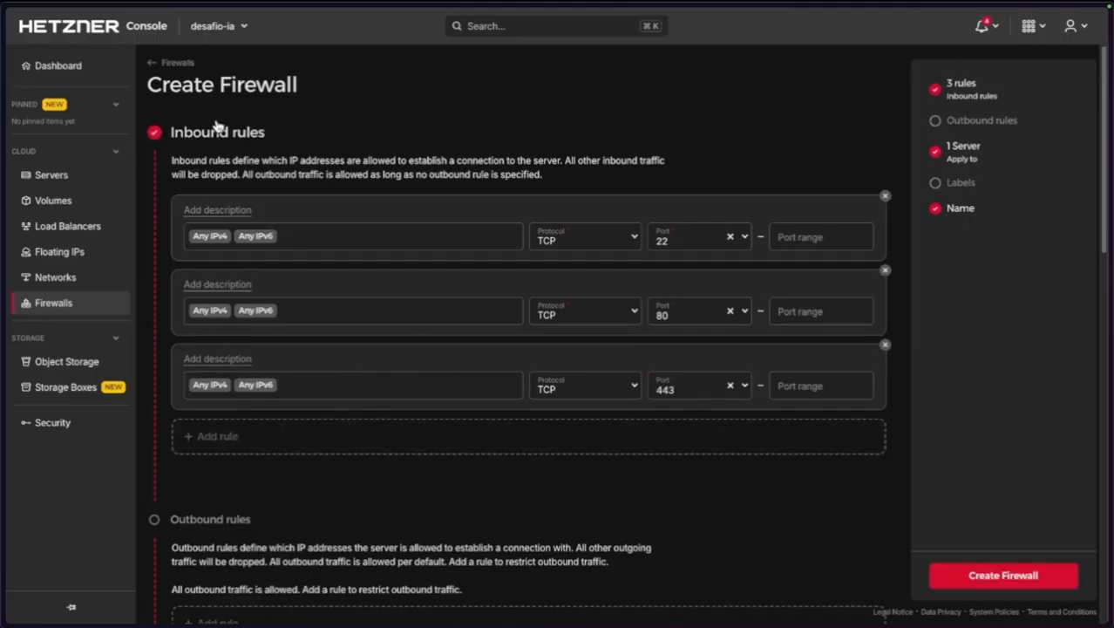
scroll(622, 343, "down", 4)
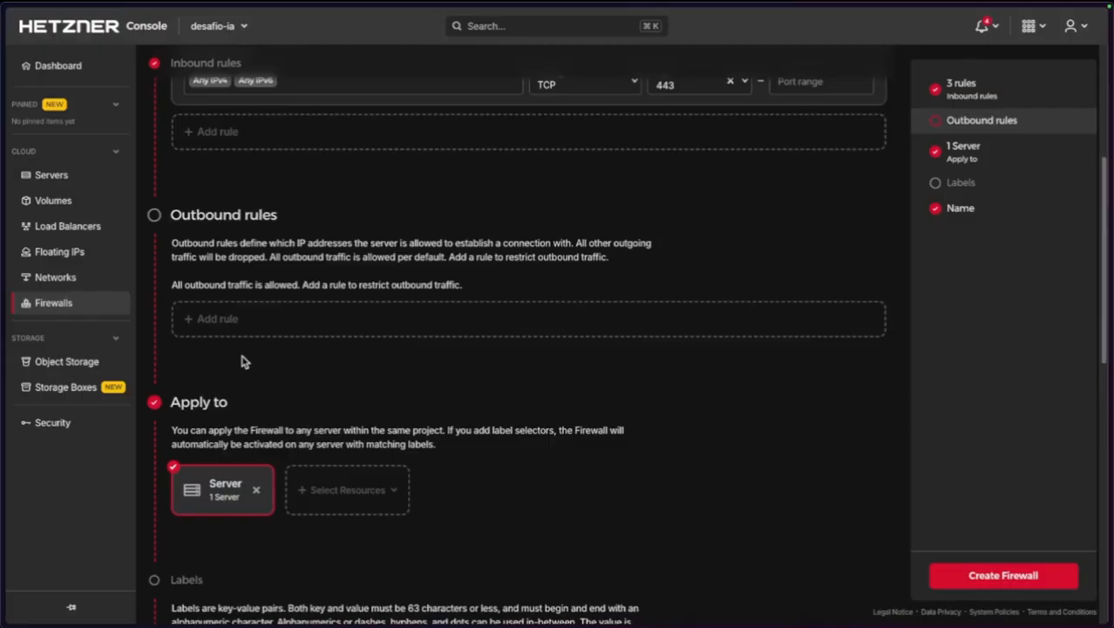
scroll(375, 262, "down", 3)
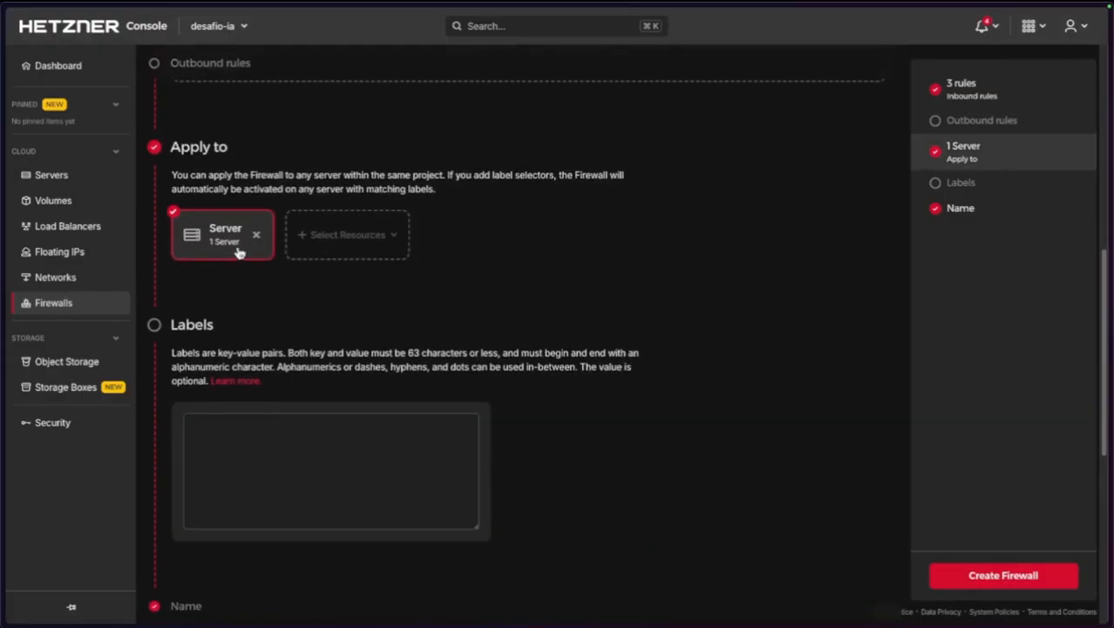
left_click(336, 246)
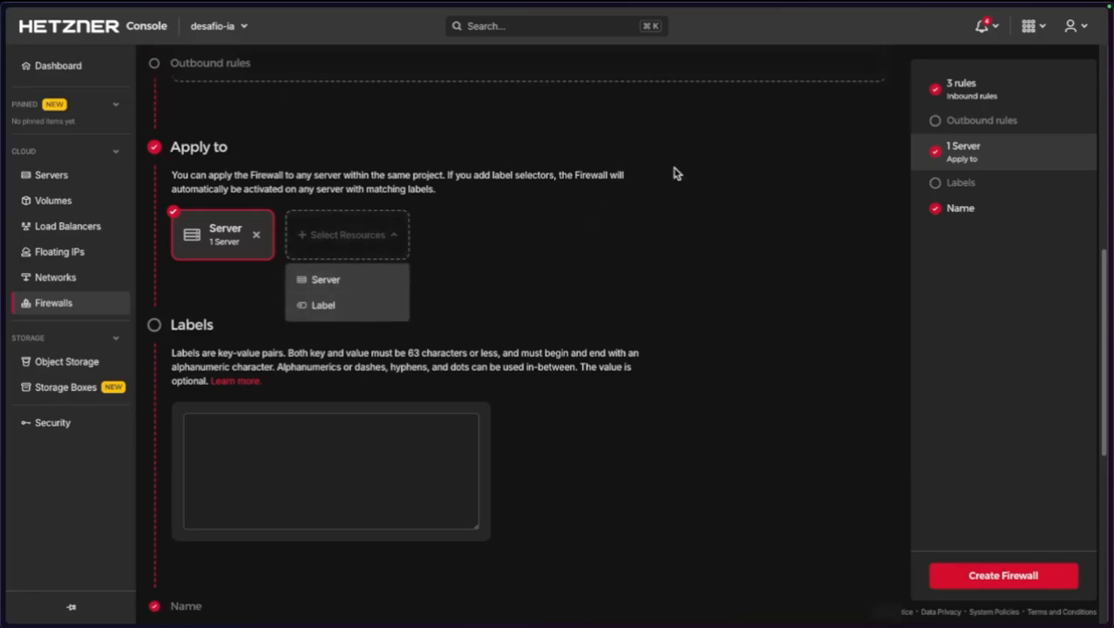
left_click(564, 225)
scroll(328, 375, "down", 3)
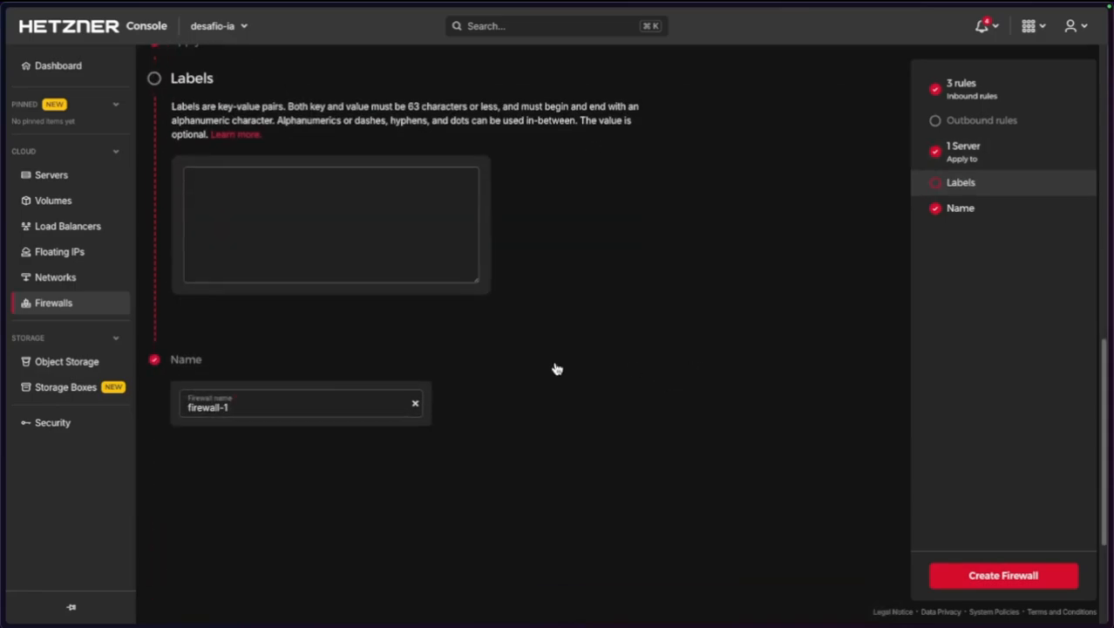
scroll(557, 368, "up", 10)
left_click(994, 577)
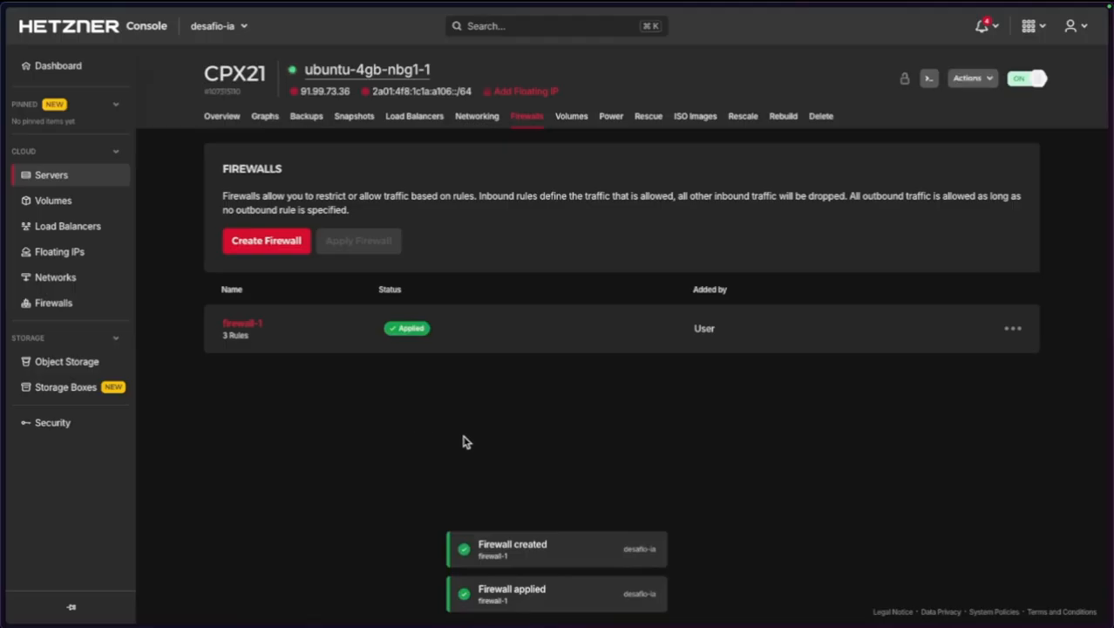
key("super+t")
type("91.99.73.36:8000")
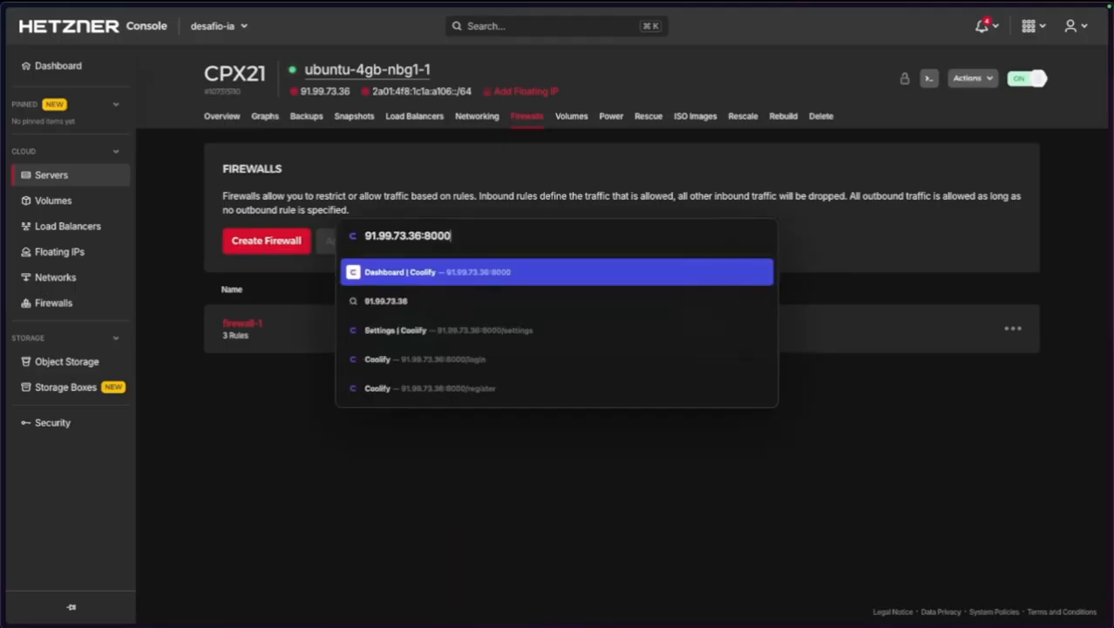
key("Return")
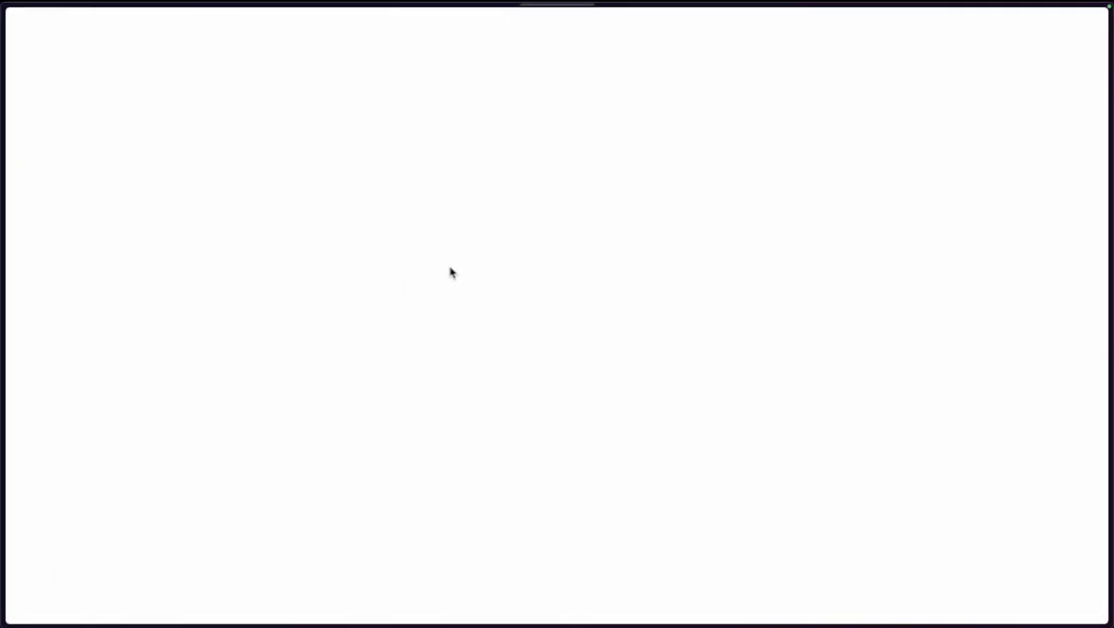
key("super+t")
type("coolfi")
key("alt+BackSpace")
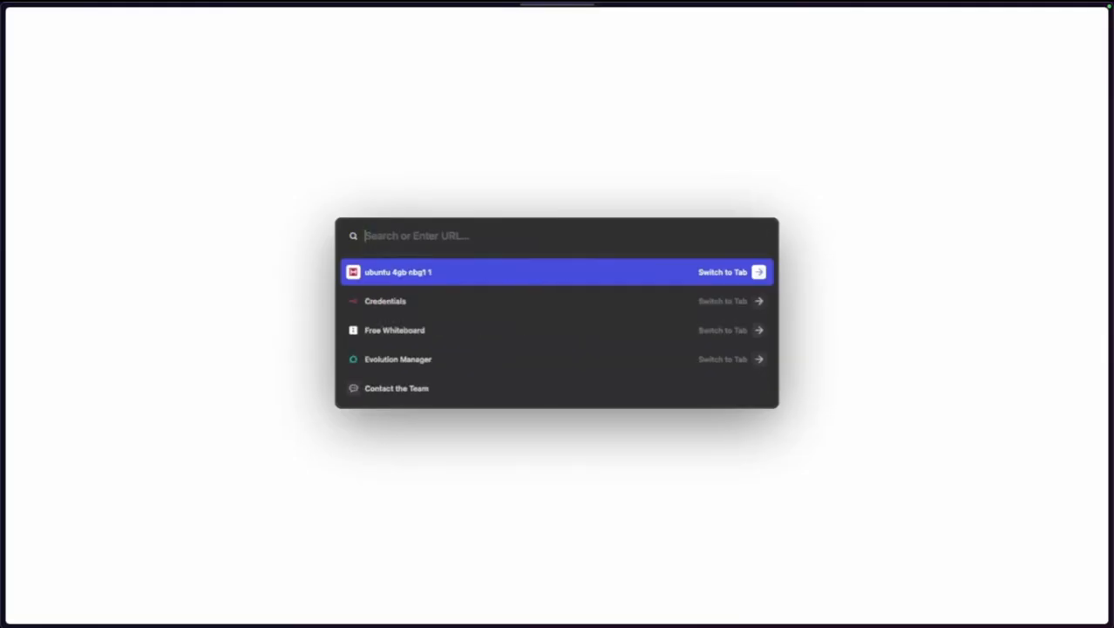
type("coolf")
key("BackSpace")
key("BackSpace")
key("BackSpace")
type("o")
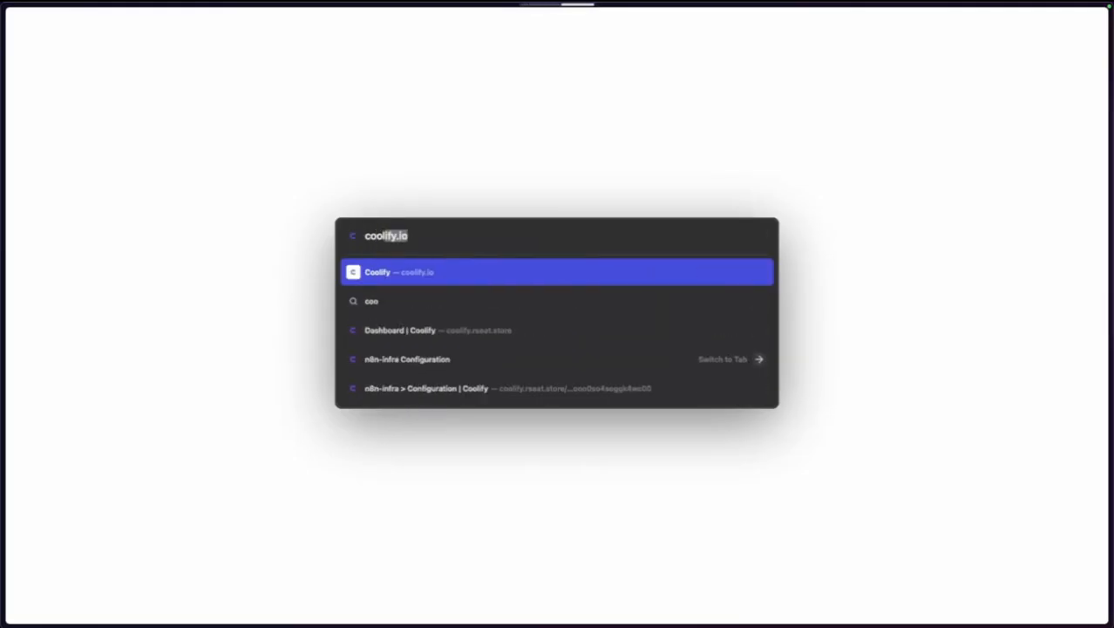
type("lify.rseat.store")
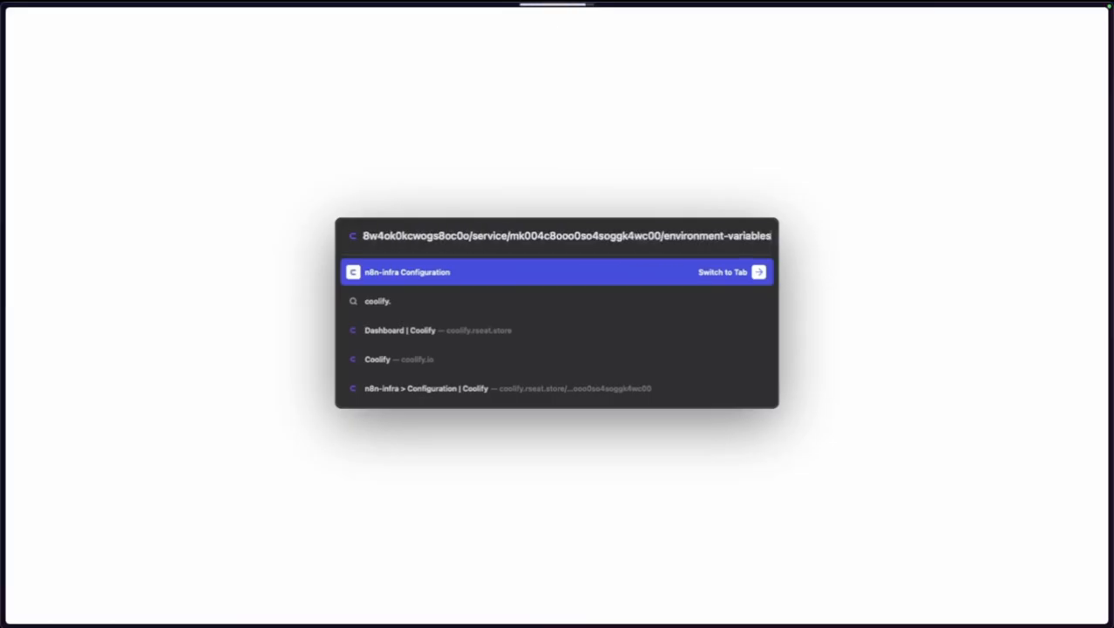
key("Delete")
key("Return")
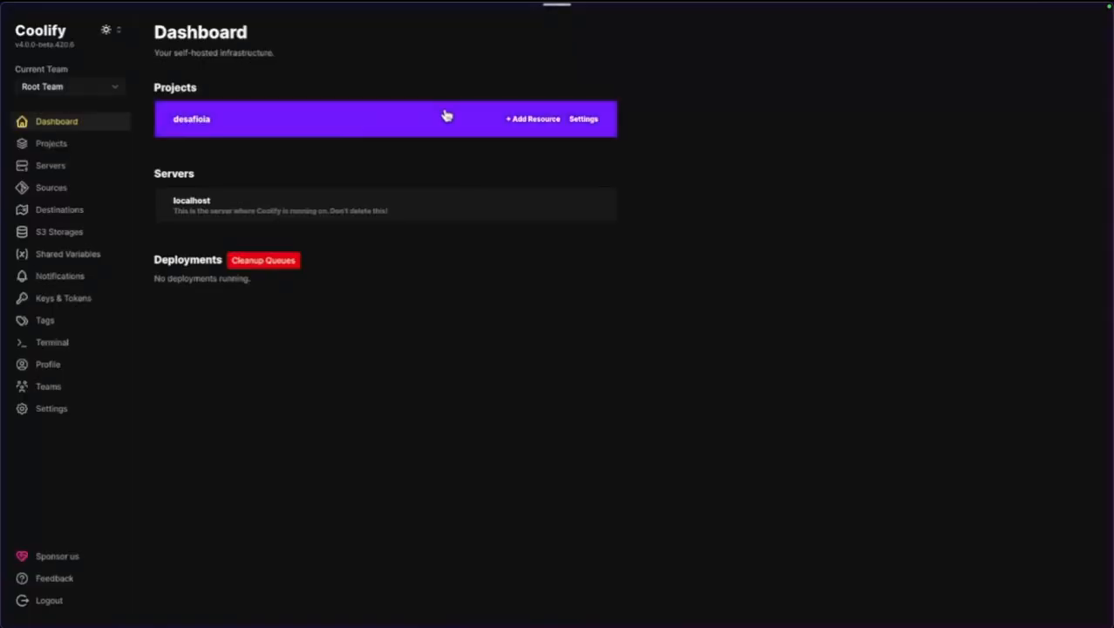
key("super+w")
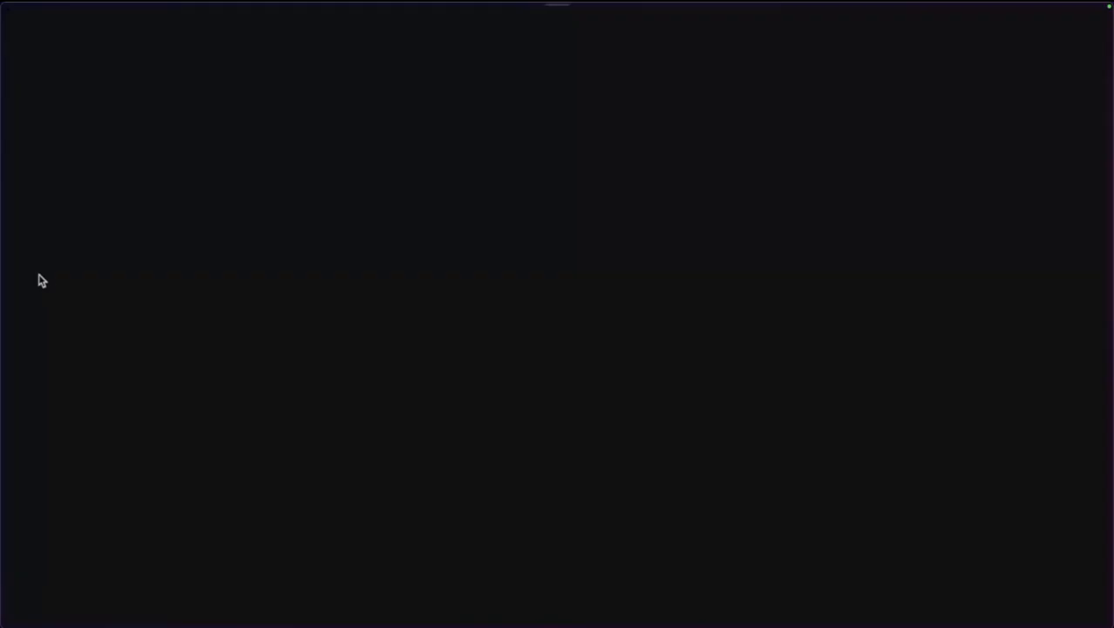
mouse_move(4, 290)
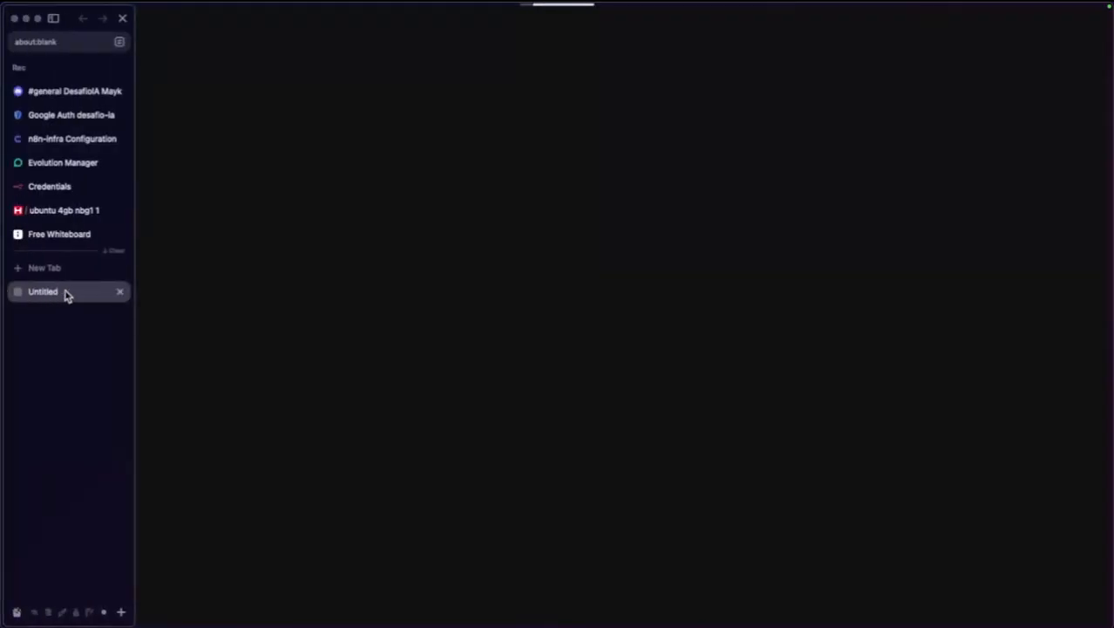
left_click(119, 291)
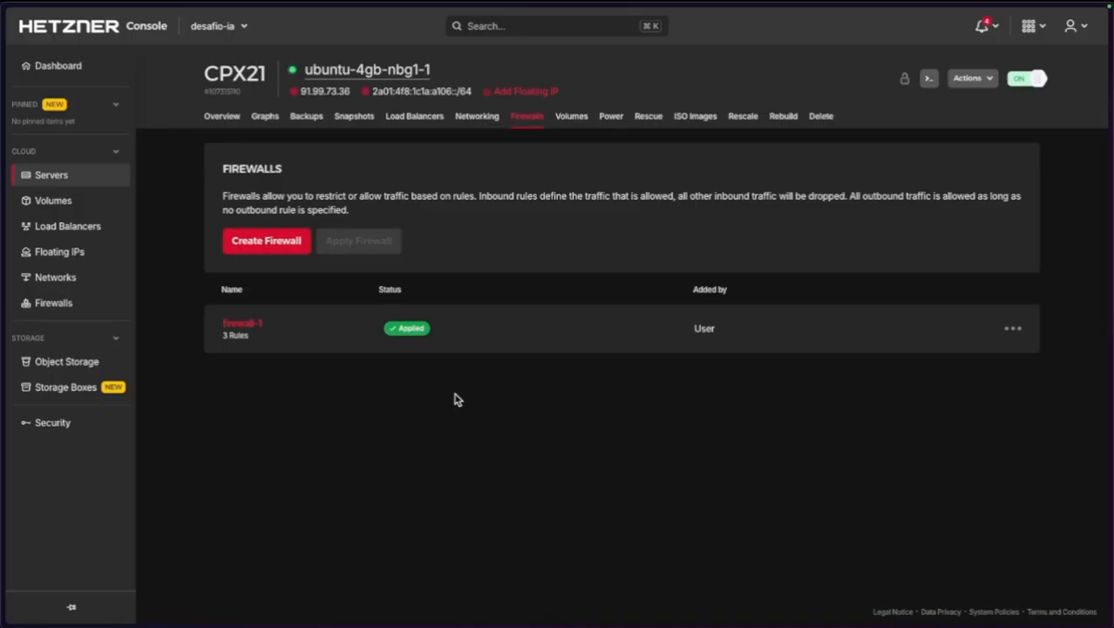
key("super+Tab")
key("super+Tab")
key("super+Tab")
key("super+Tab")
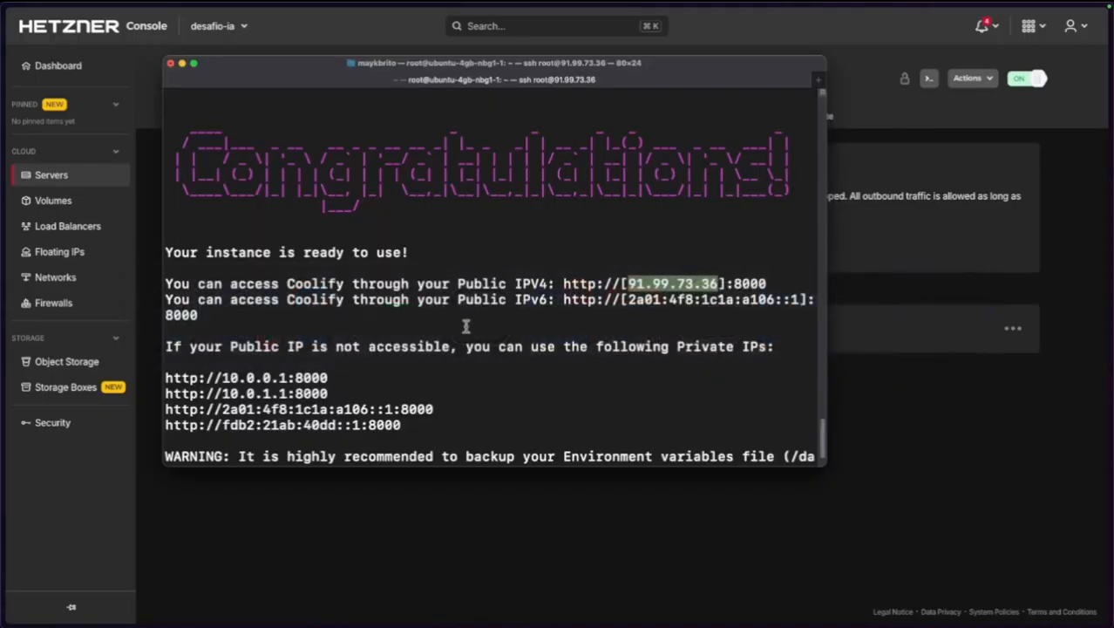
Run top in the SSH session to check memory load, then go to the server's Hetzner Snapshots page.
scroll(431, 372, "down", 2)
type("tio")
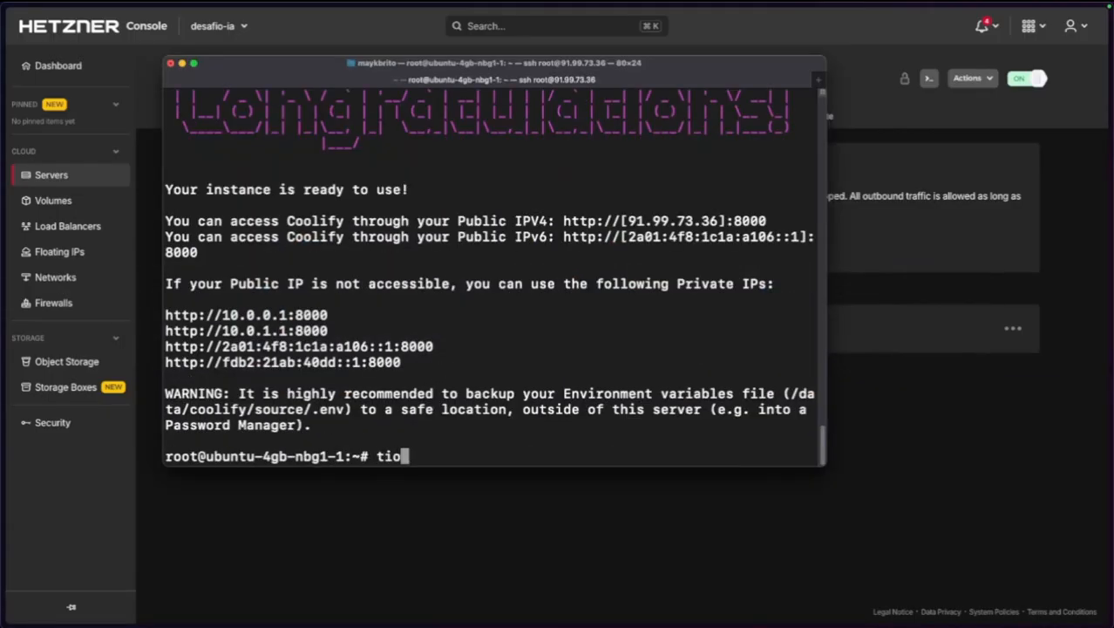
key("BackSpace")
key("BackSpace")
type("op")
key("Return")
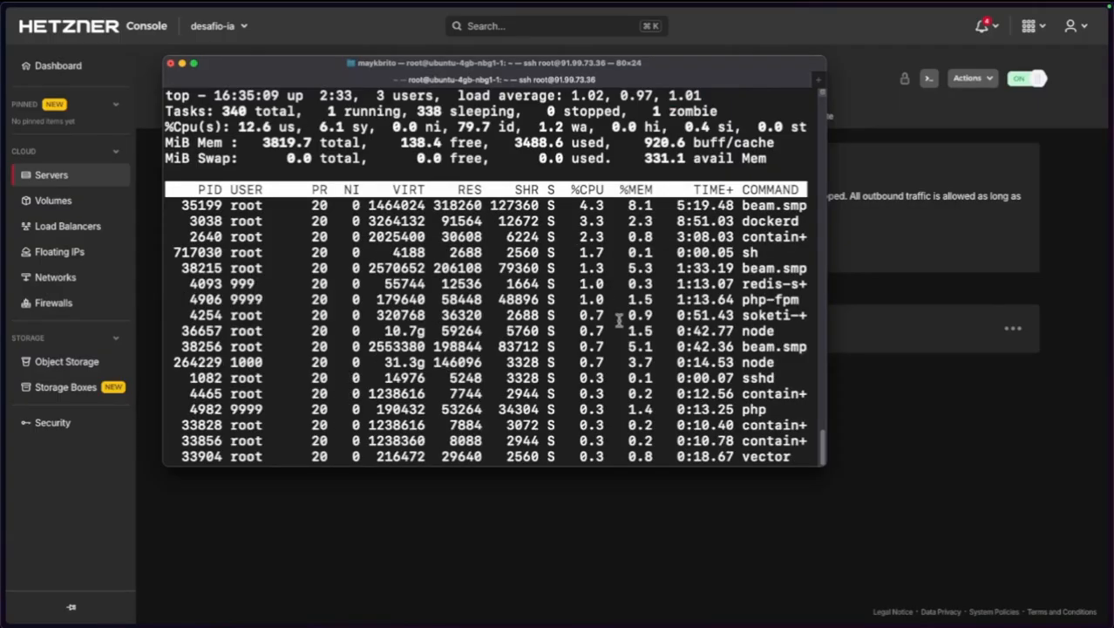
key("super+Tab")
left_click(355, 125)
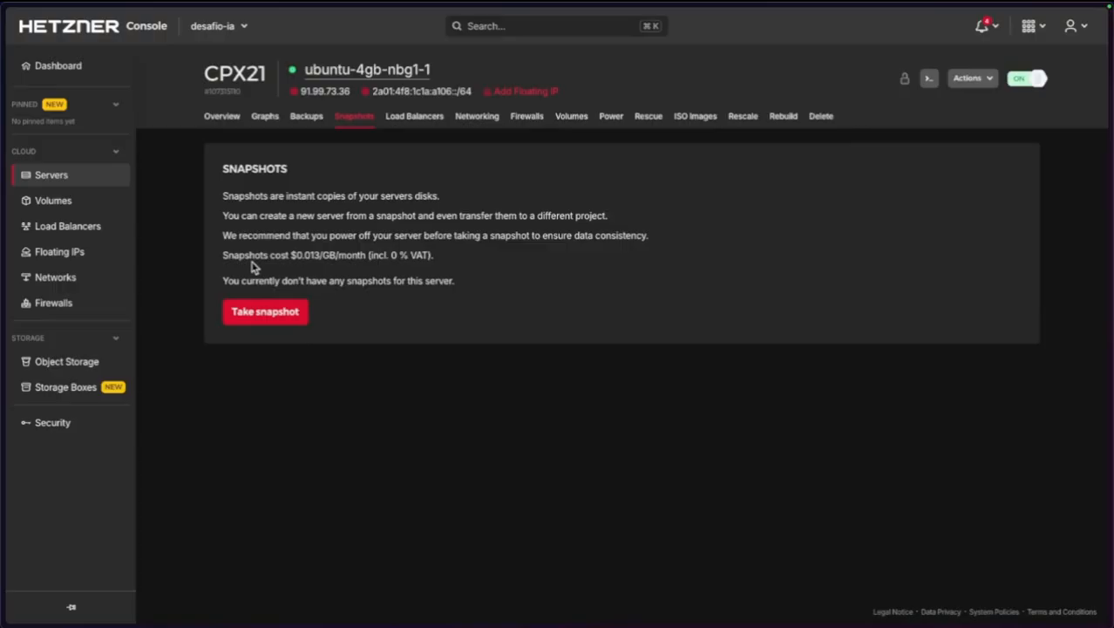
Review the snapshot explanation and per-GB price, then take and confirm a server snapshot.
left_click_drag(249, 195, 419, 197)
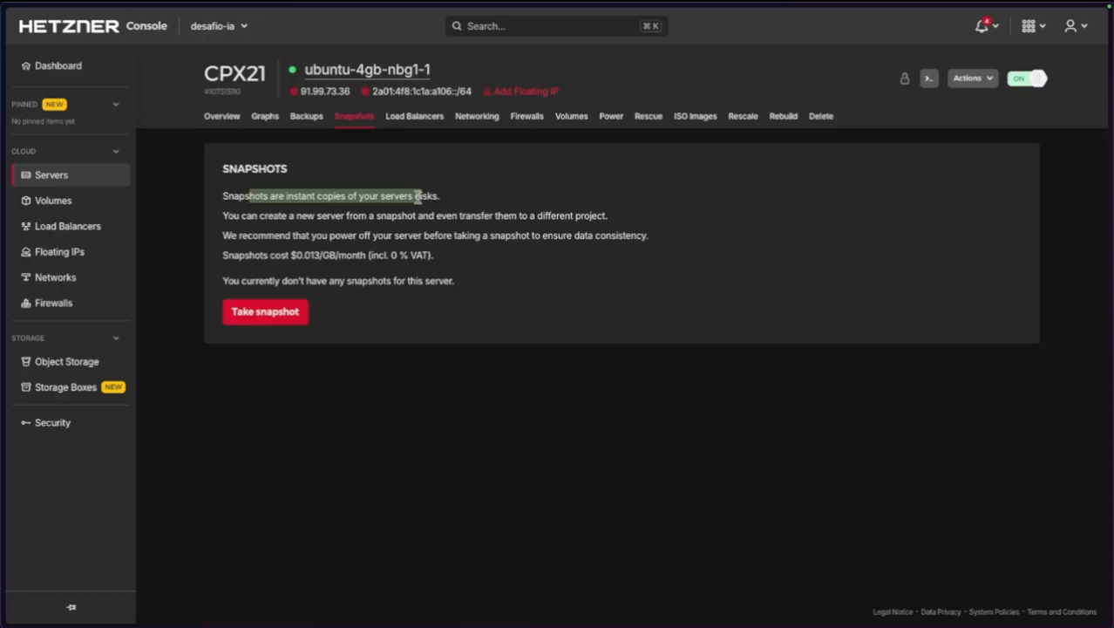
left_click_drag(292, 255, 328, 254)
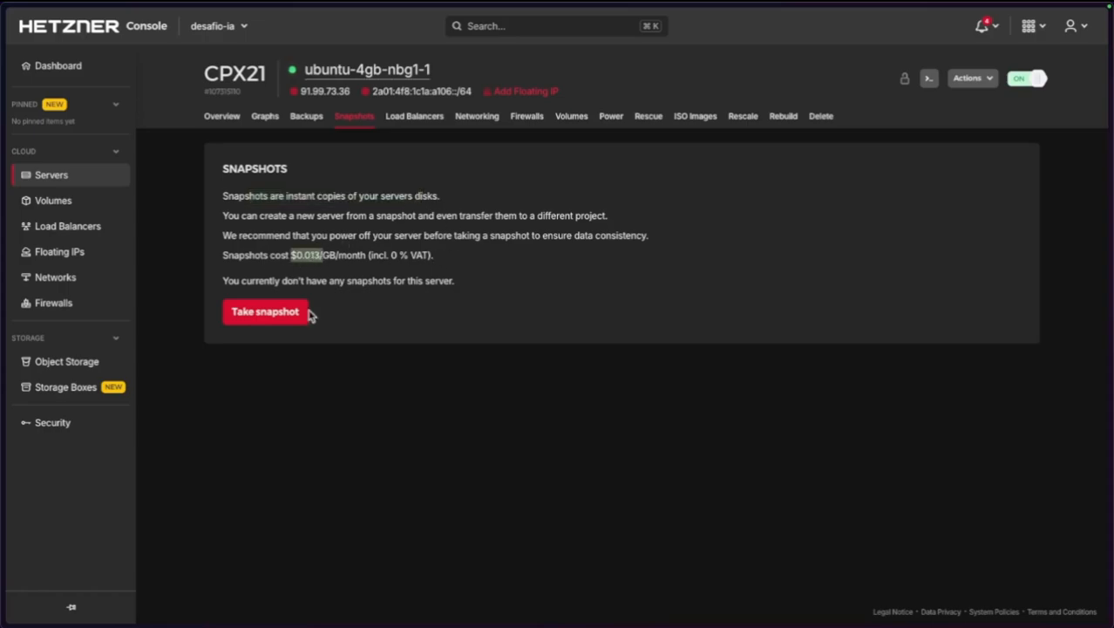
left_click(276, 316)
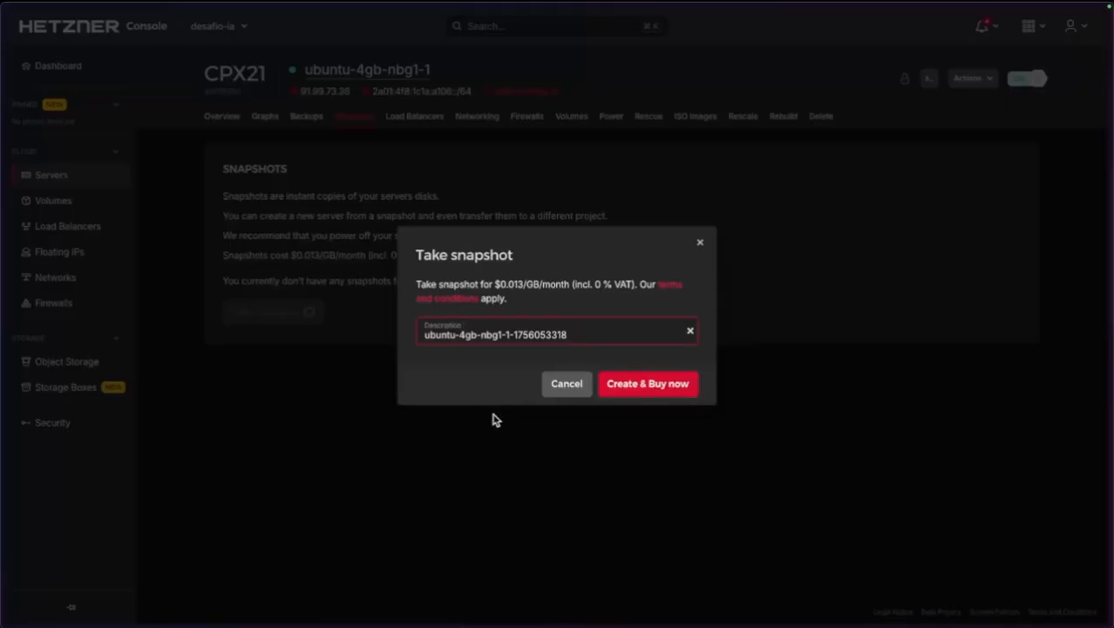
left_click(646, 390)
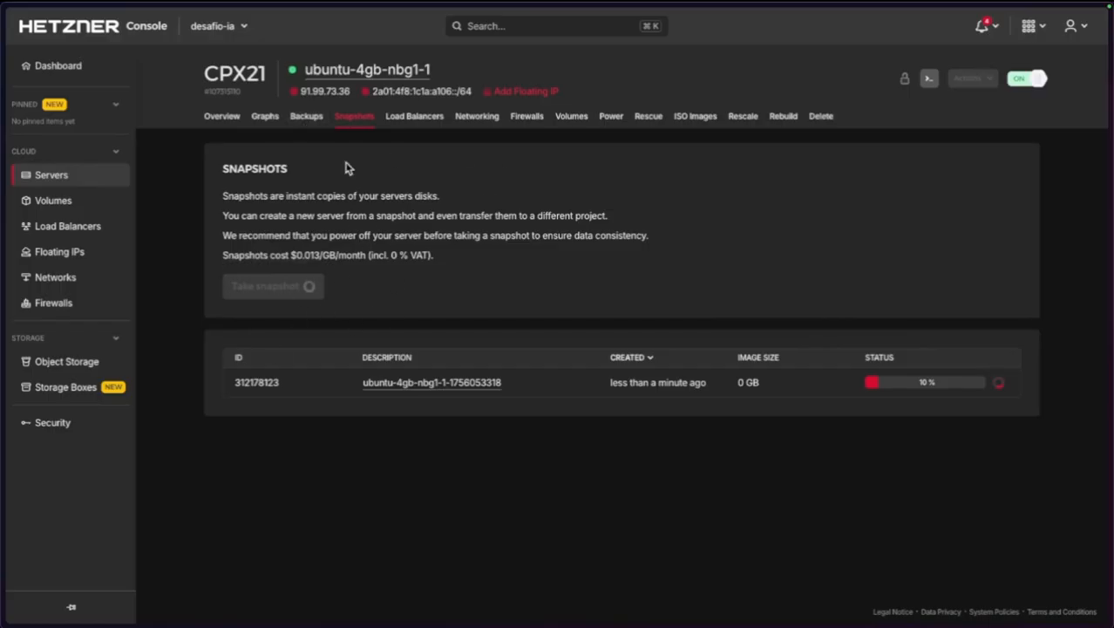
Check the server's Backups page, then return to the Overview to watch the image creation.
left_click(311, 121)
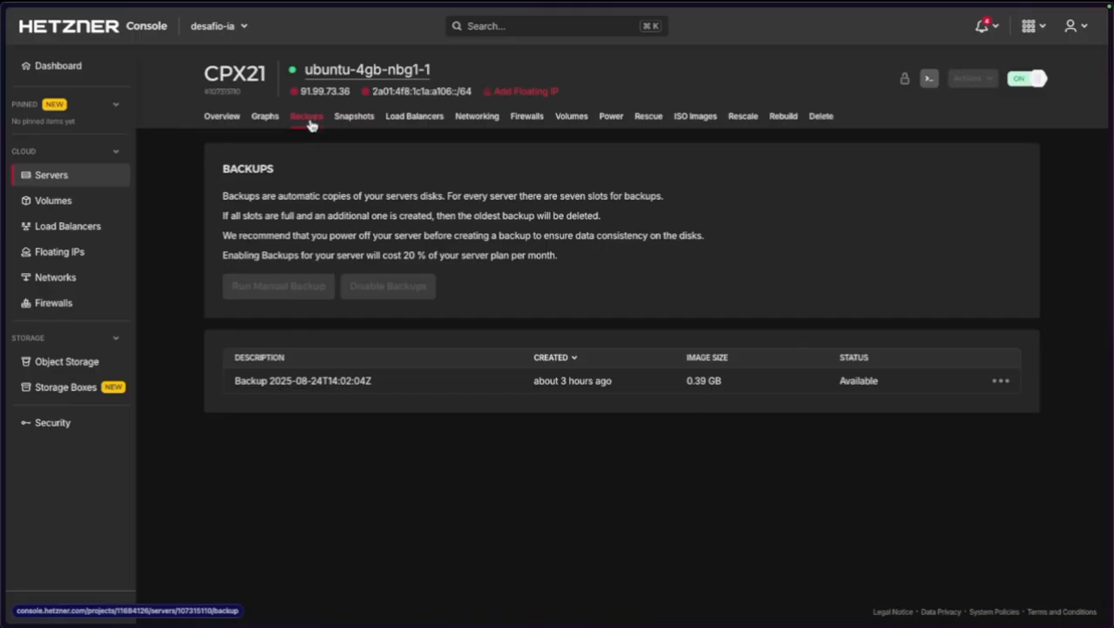
left_click(223, 128)
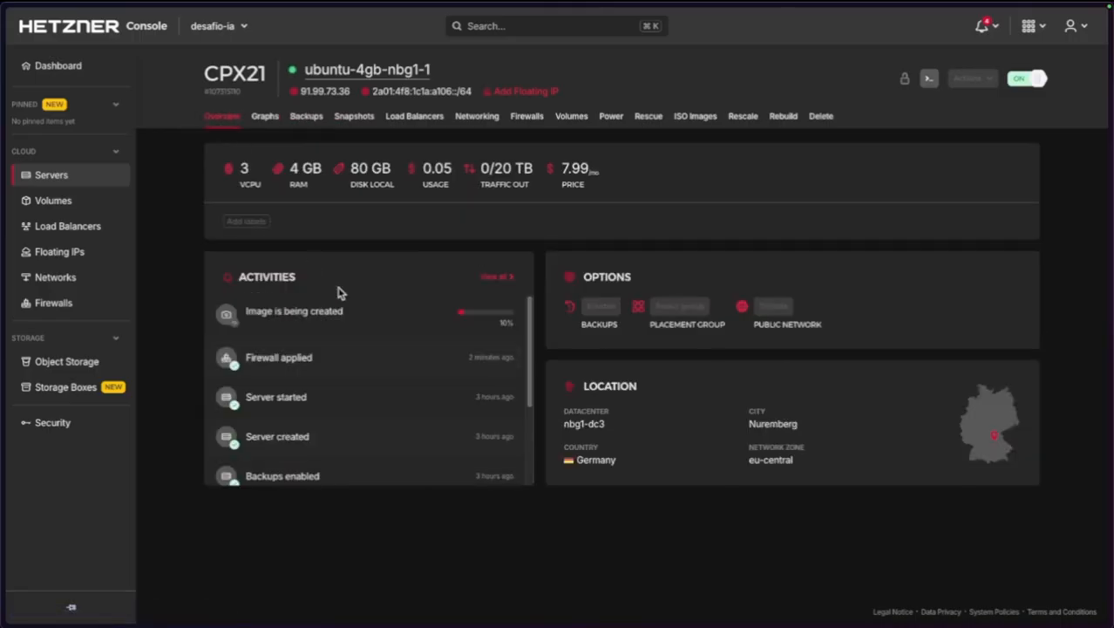
mouse_move(437, 175)
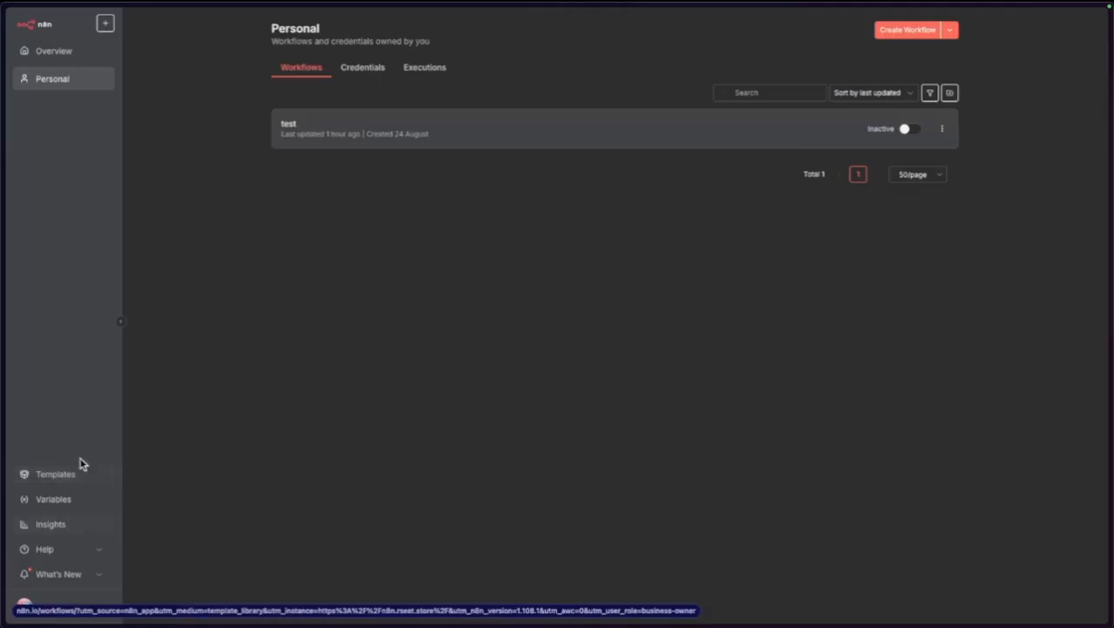
left_click(94, 551)
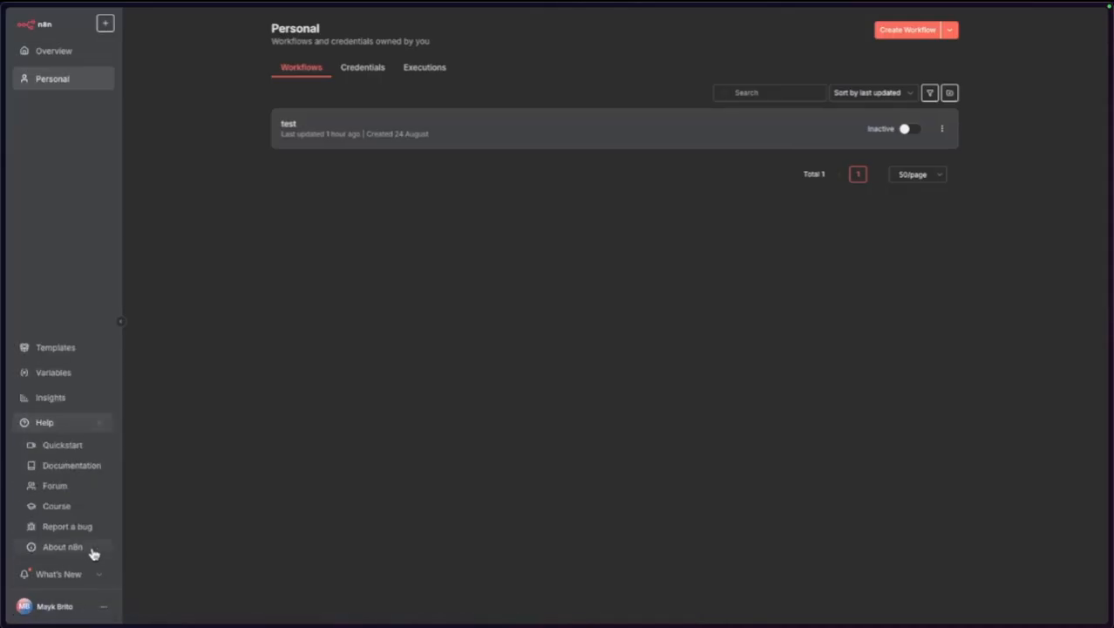
left_click(96, 422)
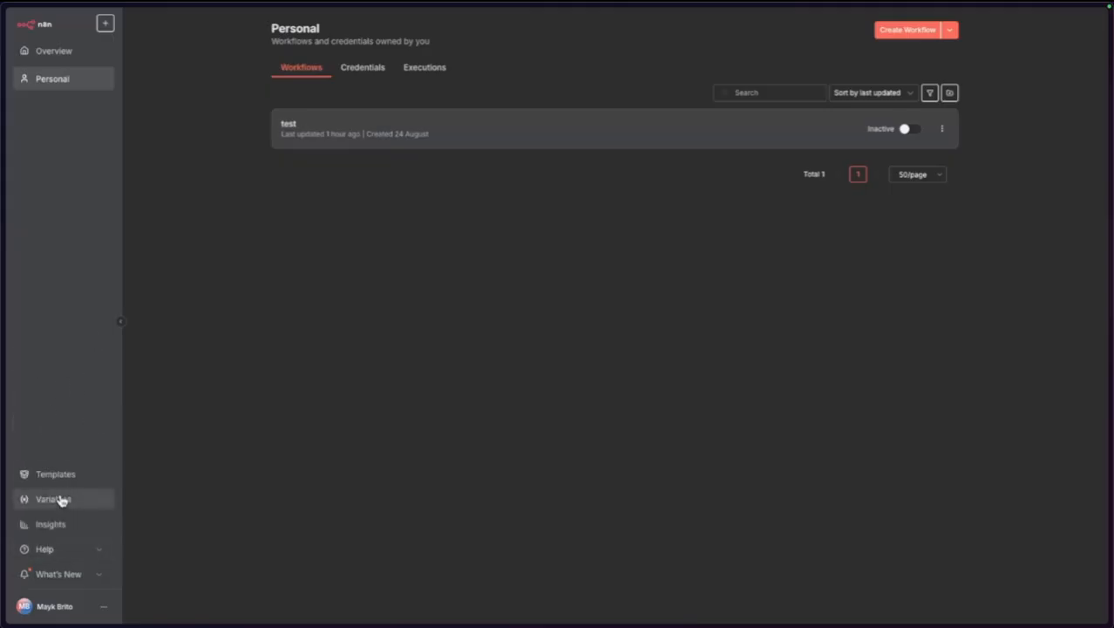
left_click(54, 499)
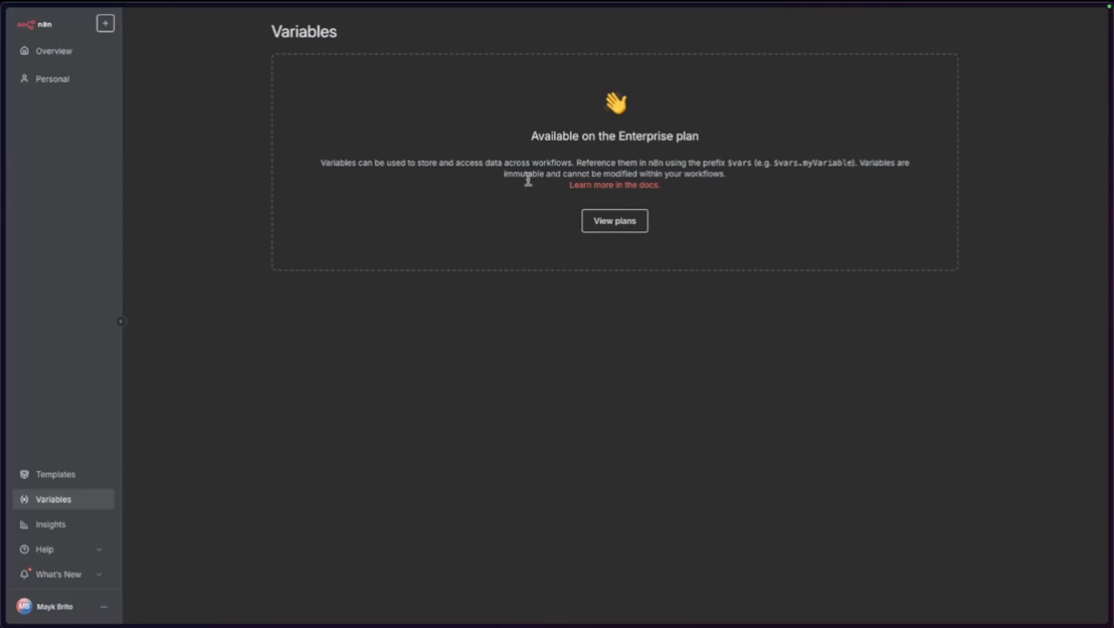
left_click(103, 611)
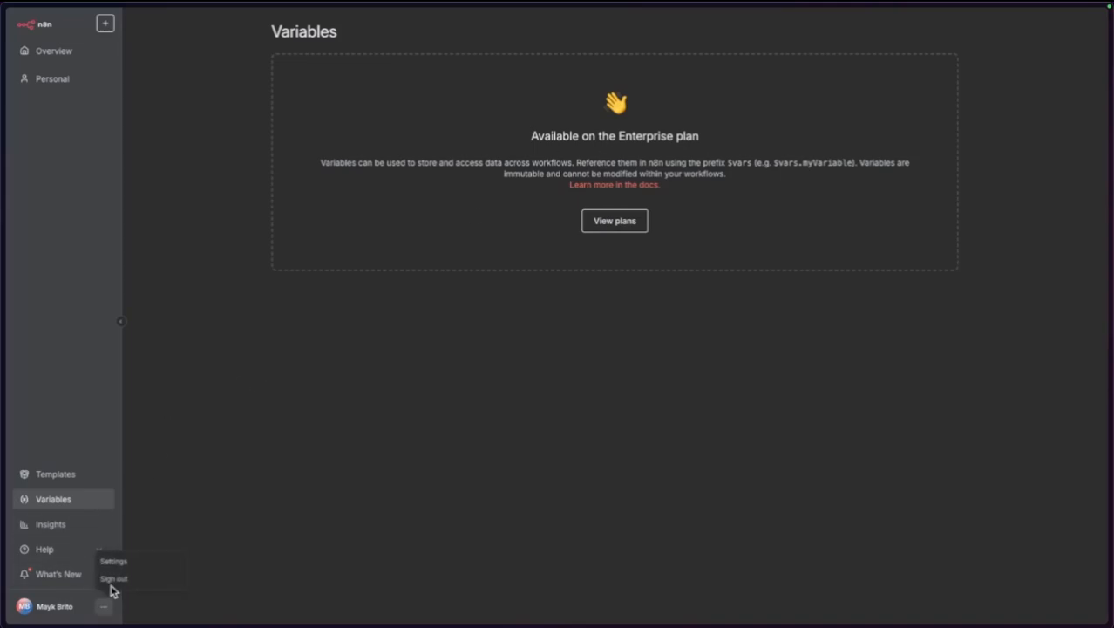
left_click(120, 563)
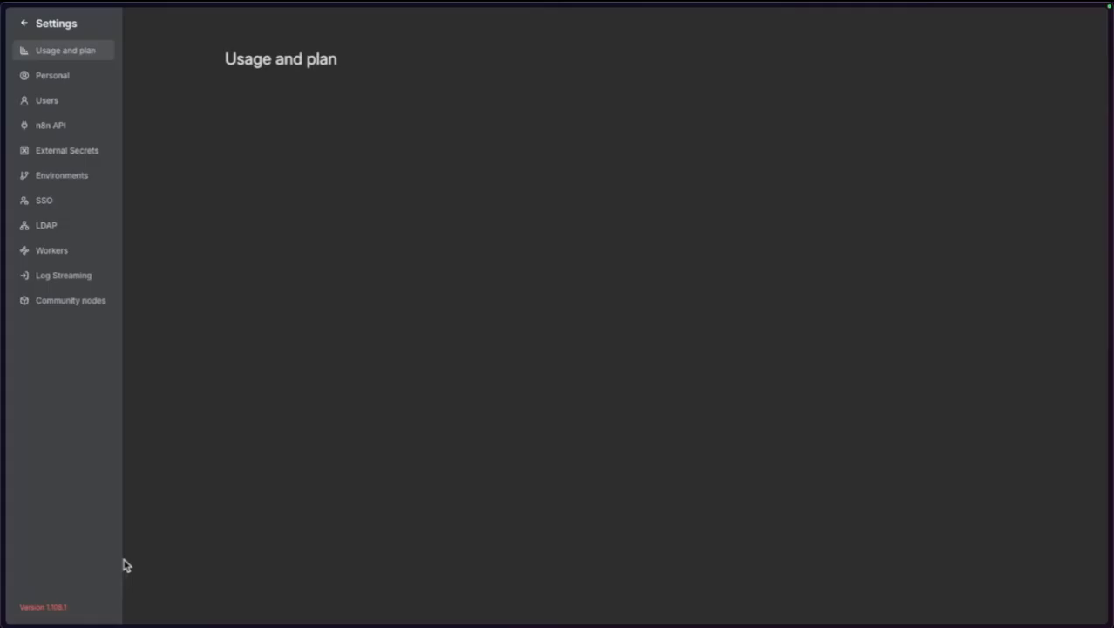
left_click(65, 104)
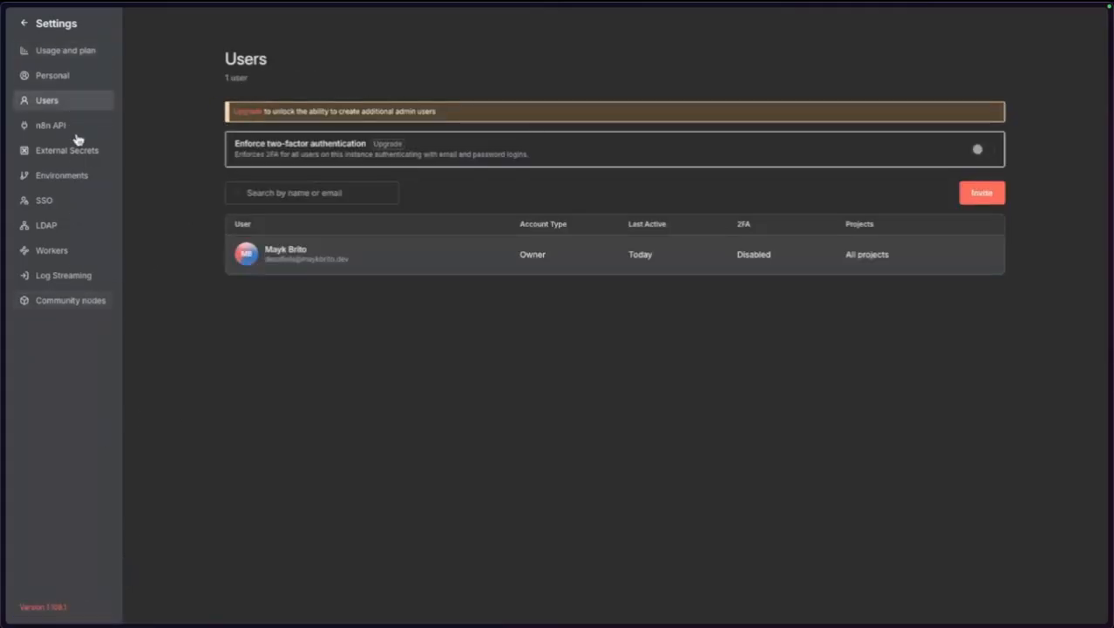
left_click(35, 27)
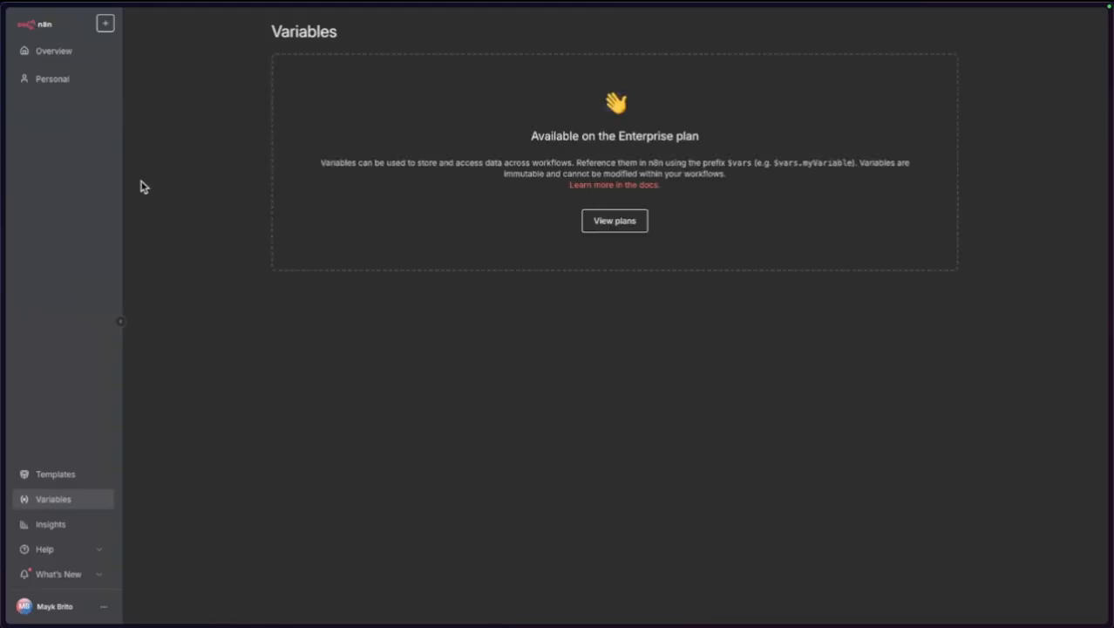
left_click(43, 84)
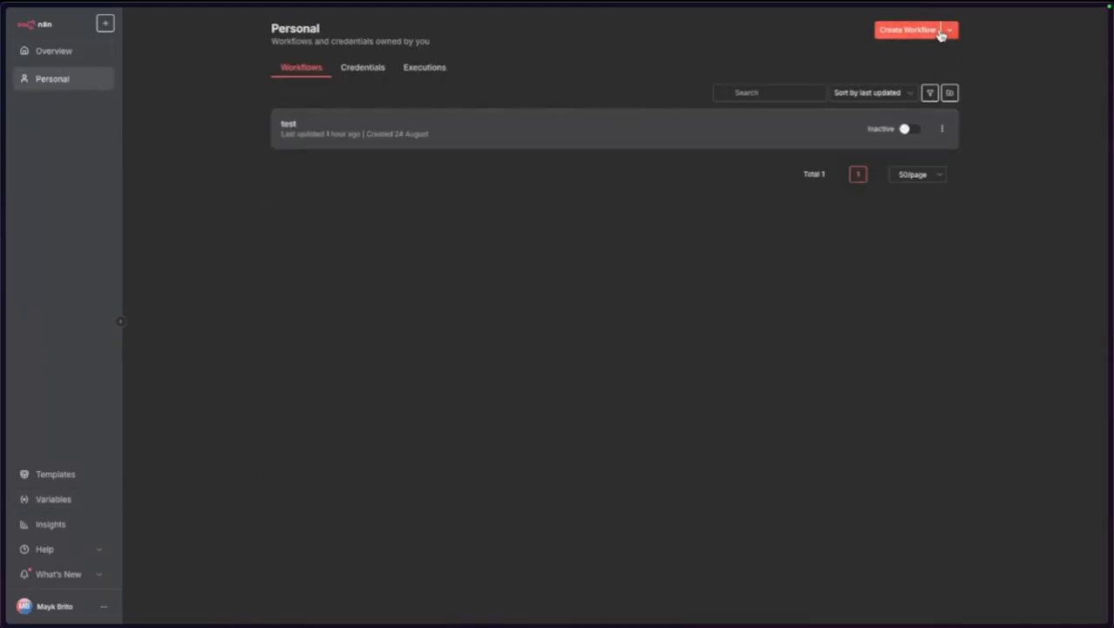
Create a new workflow, rename it from 'My workflow' to SDR, and save it.
left_click(916, 32)
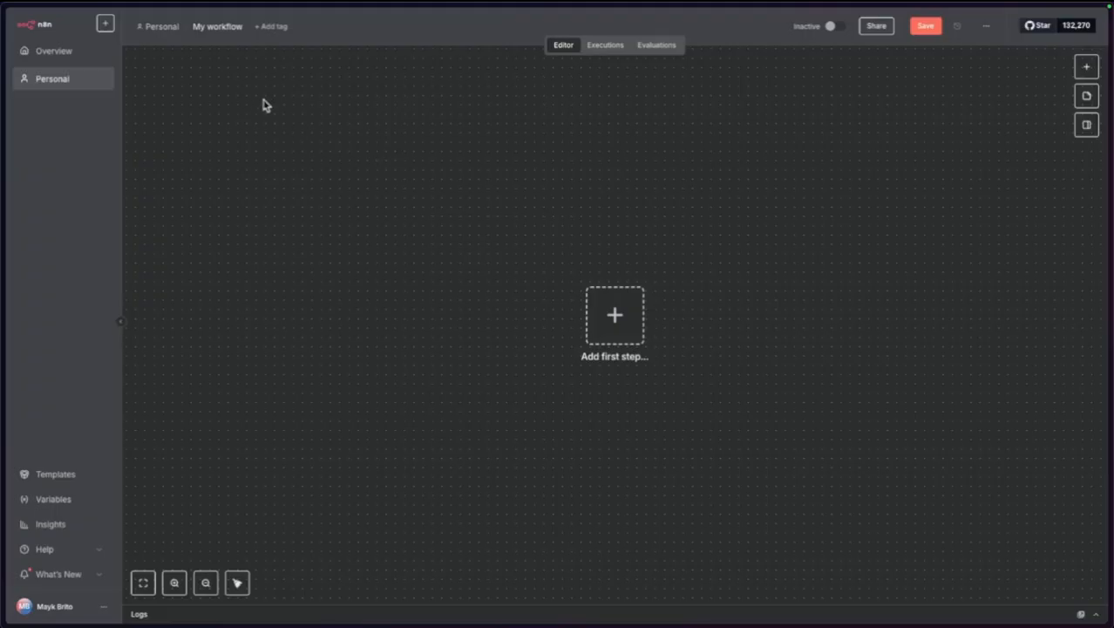
left_click(216, 26)
type("SDR")
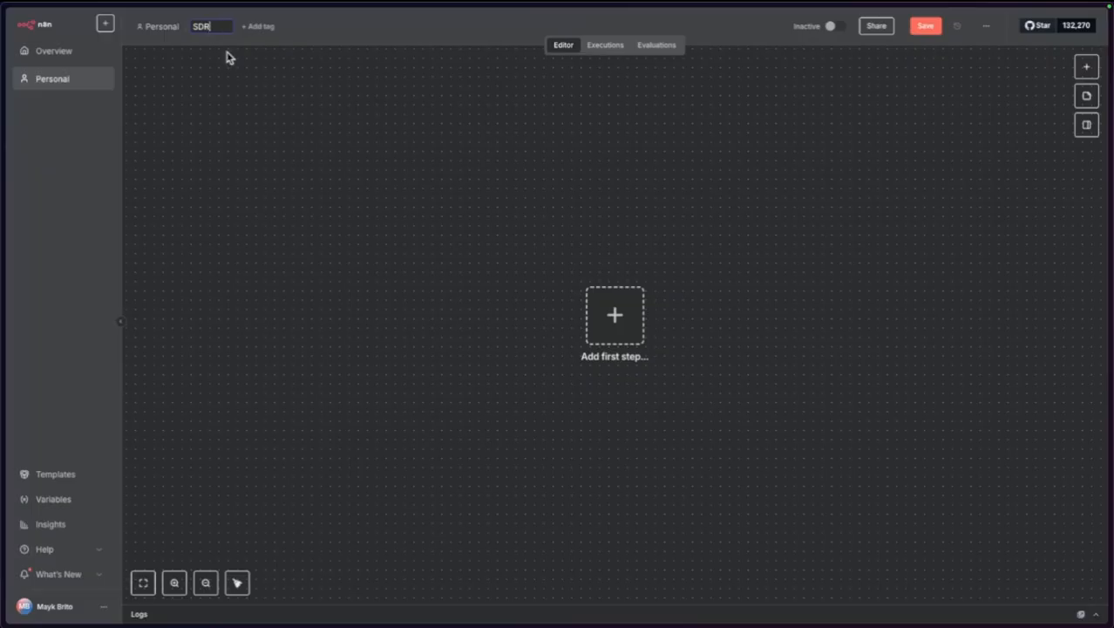
key("ctrl+plus")
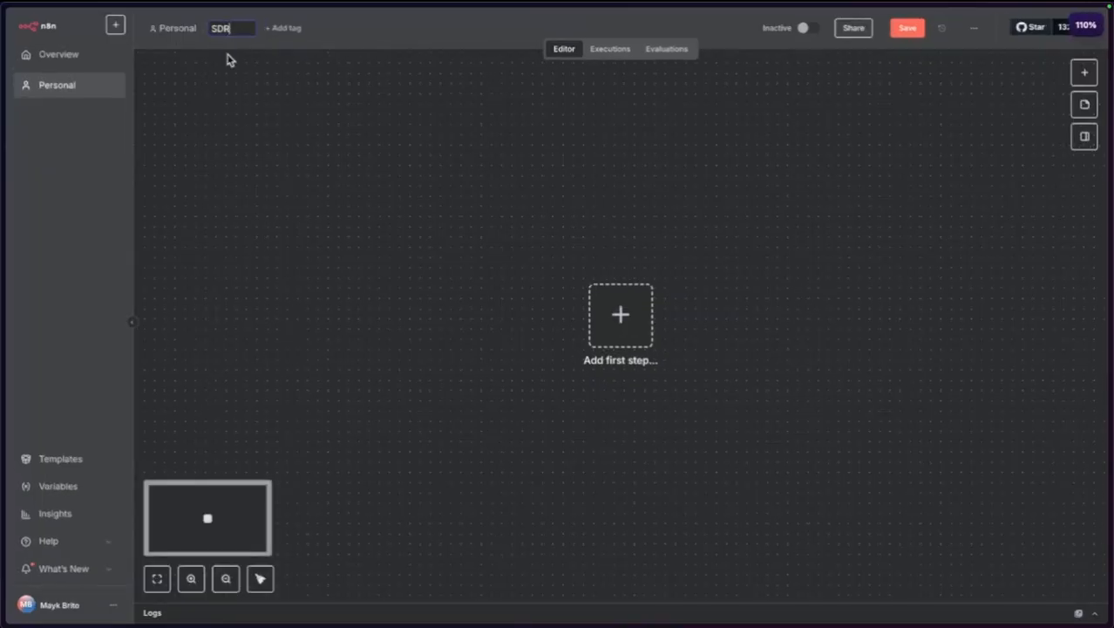
key("Return")
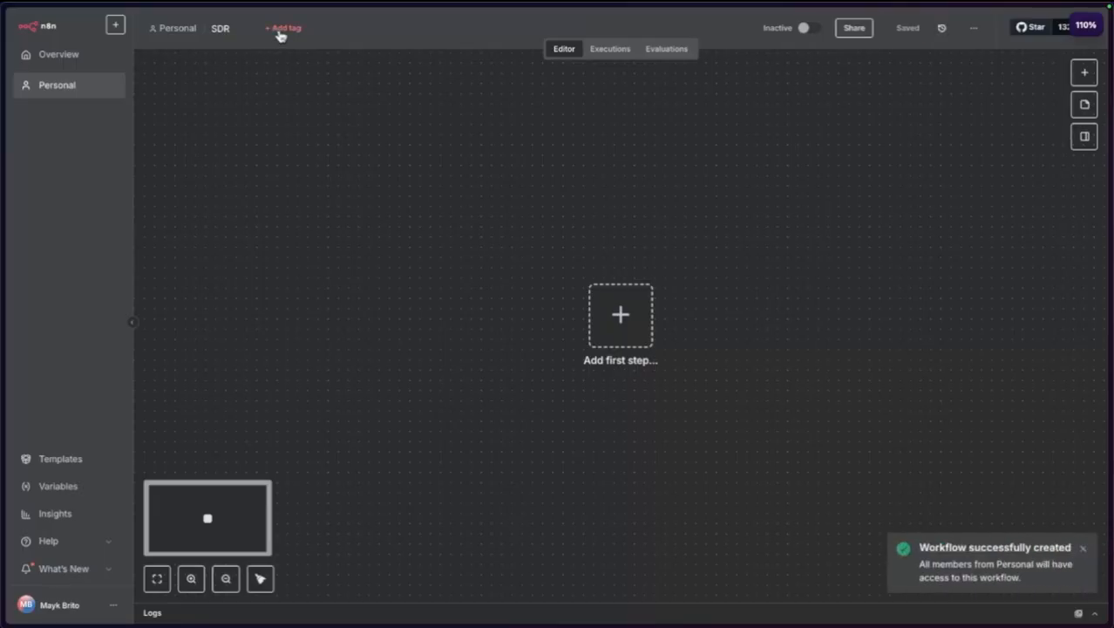
left_click(1084, 550)
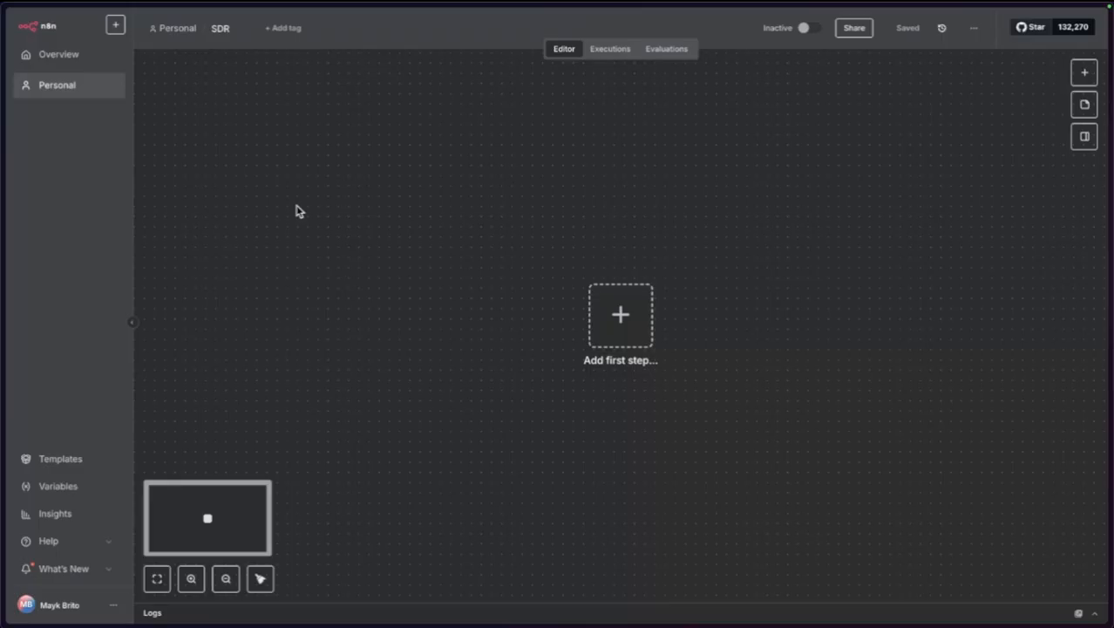
scroll(318, 221, "down", 1)
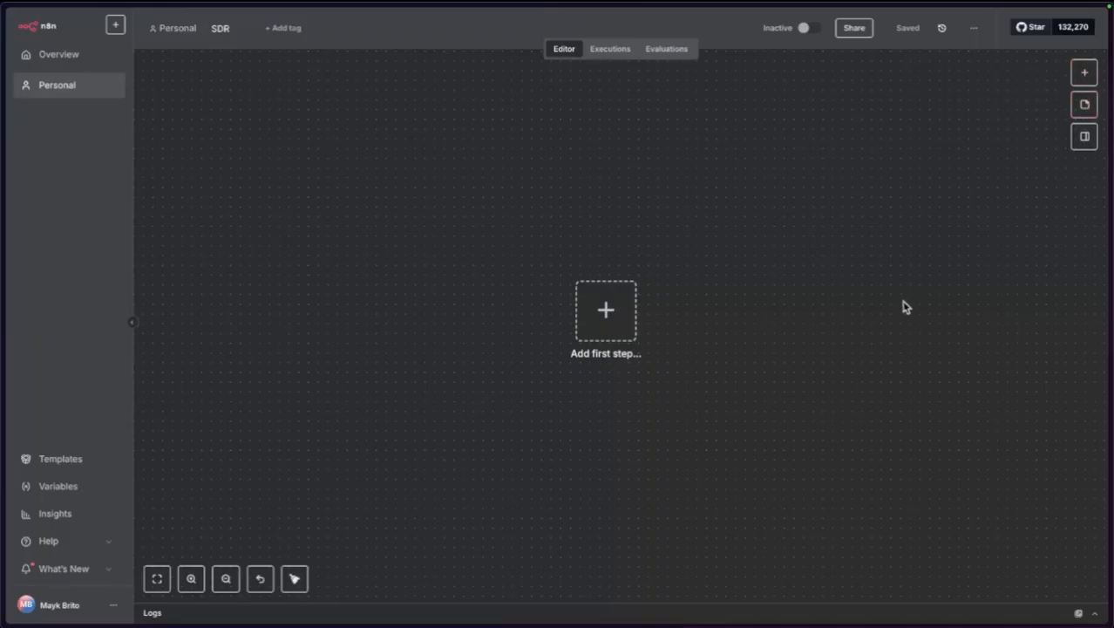
Explore the empty SDR canvas by fitting, zooming out and panning the view.
left_click(1079, 142)
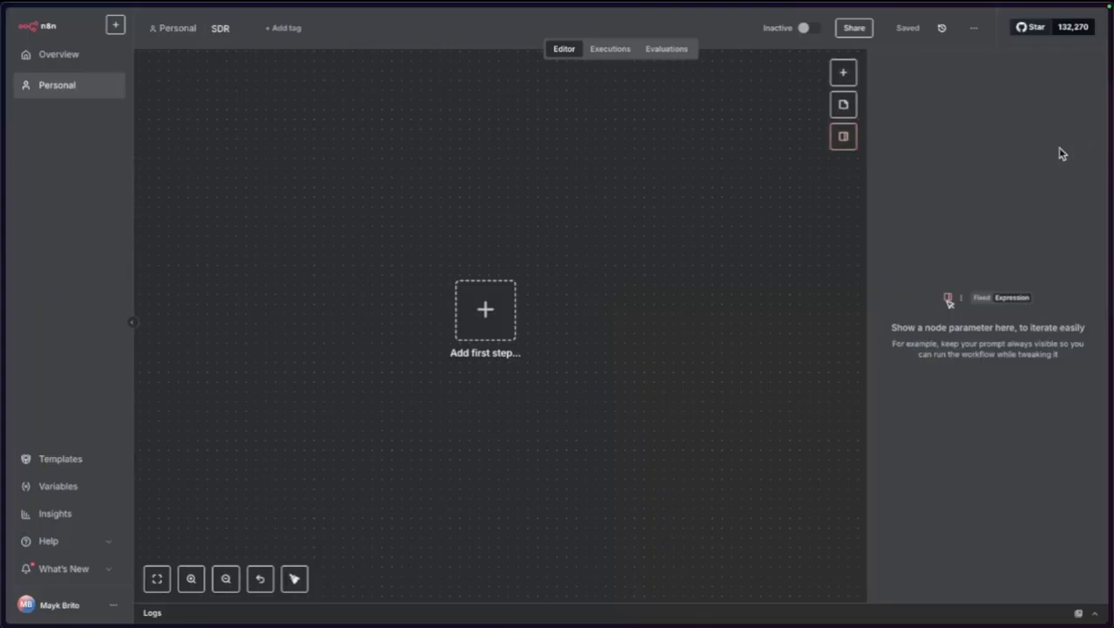
left_click(841, 139)
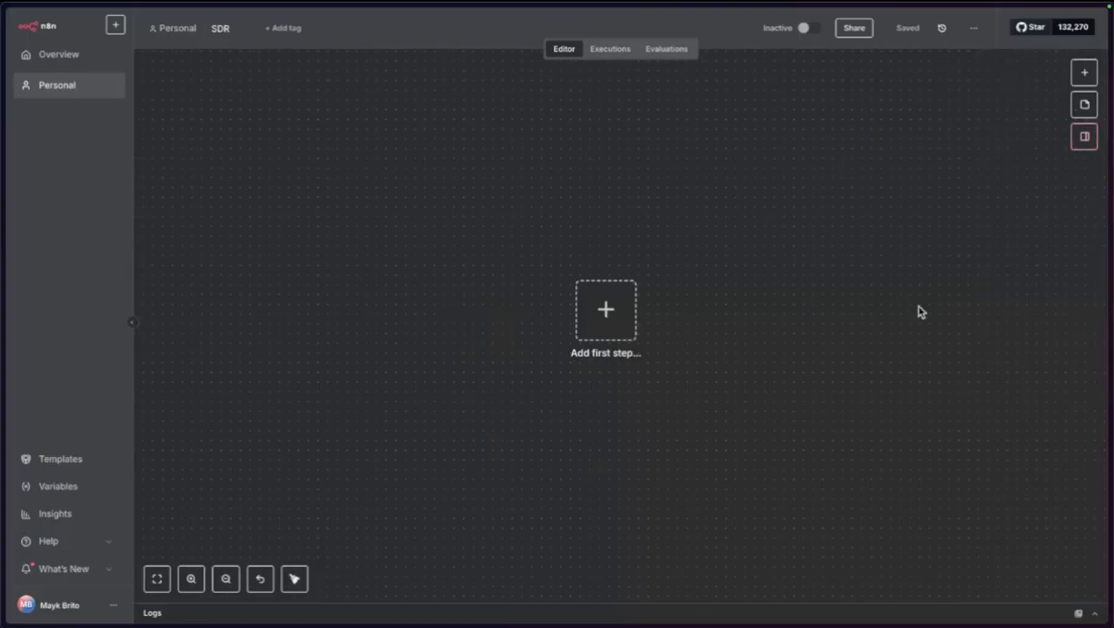
left_click(157, 579)
left_click(226, 581)
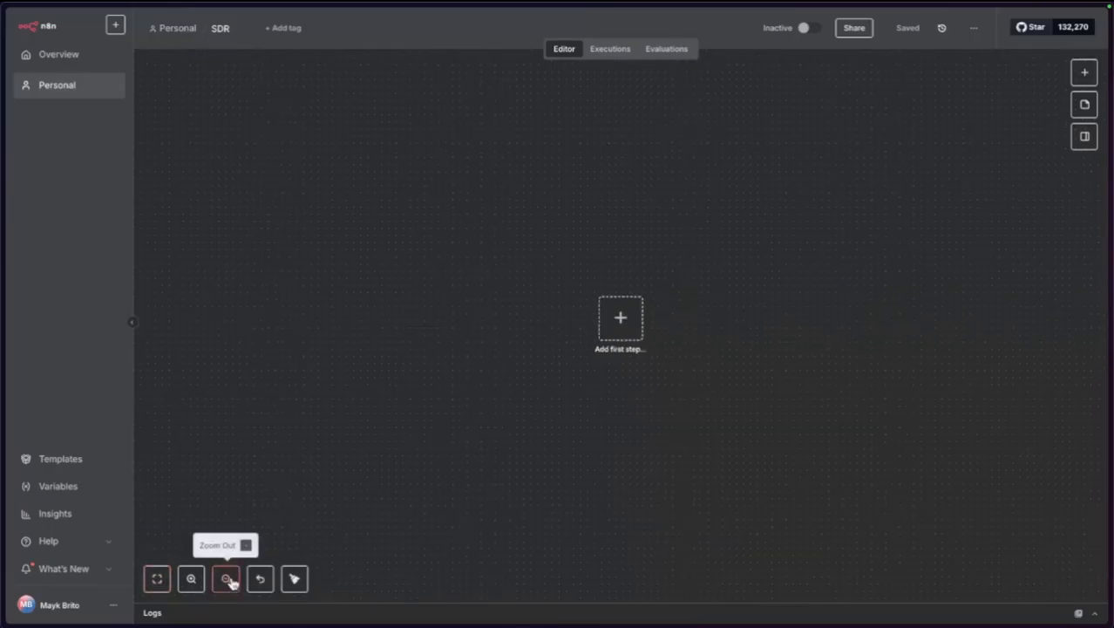
left_click(228, 582)
left_click(231, 583)
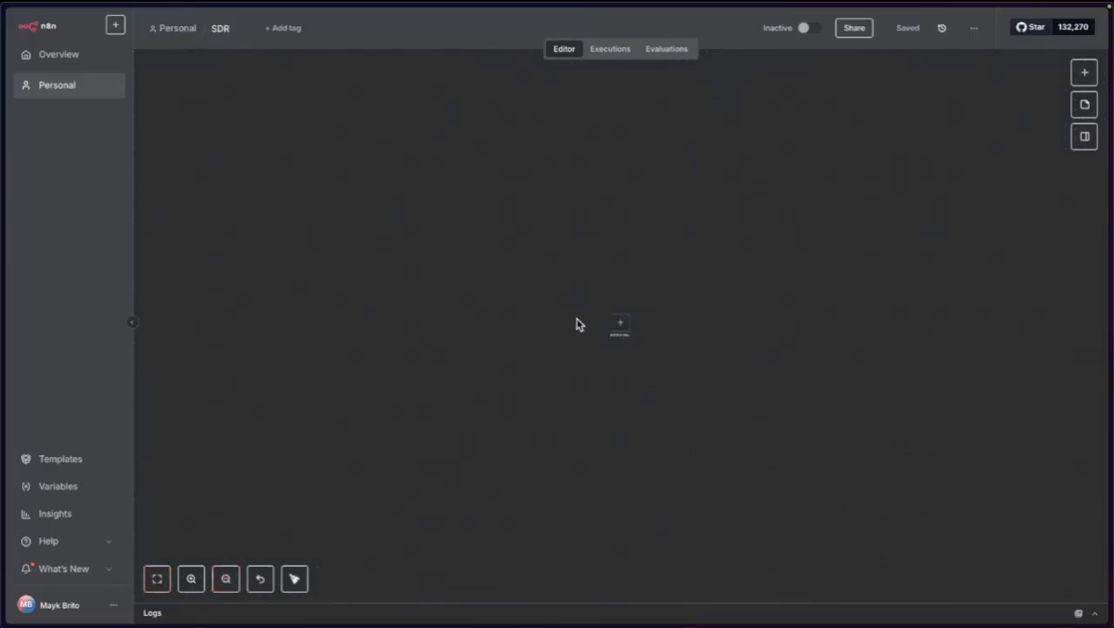
left_click_drag(455, 186, 872, 480)
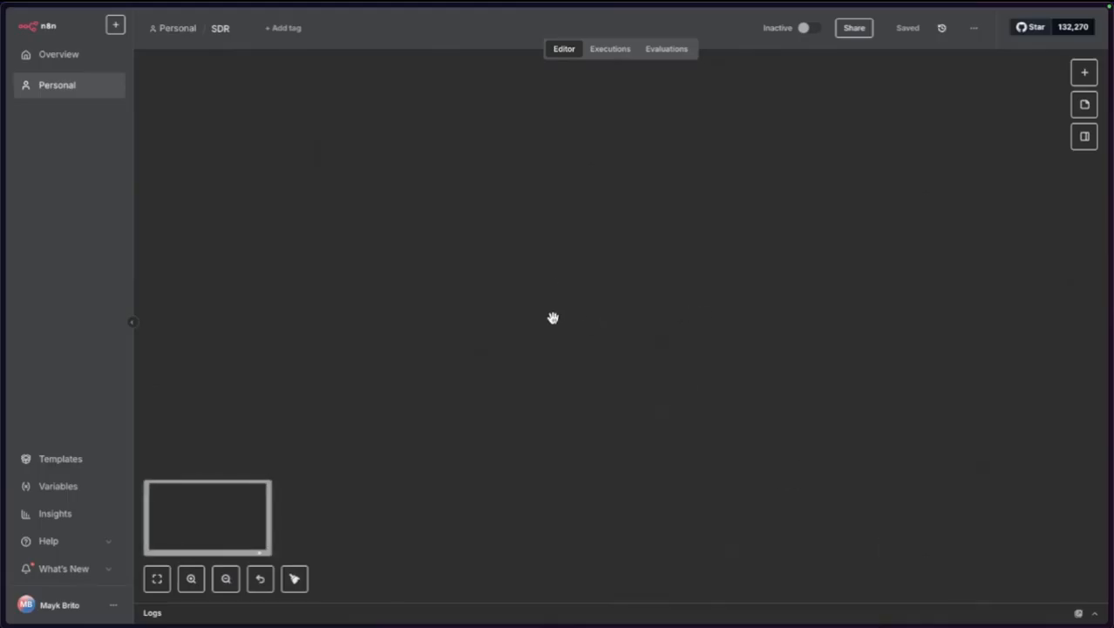
left_click_drag(558, 293, 633, 308)
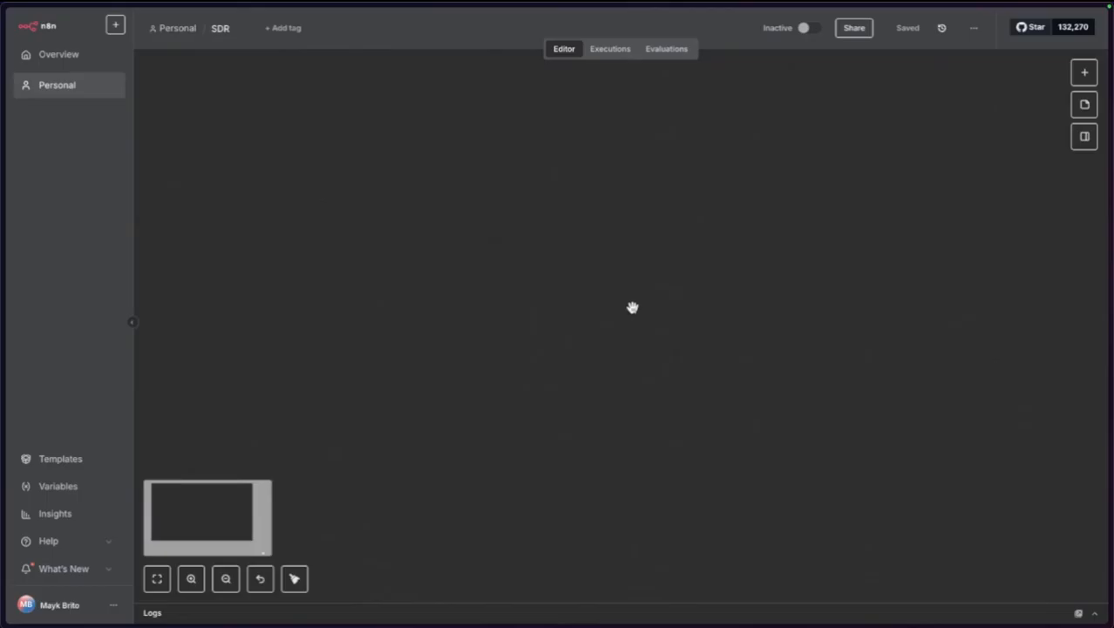
left_click(158, 580)
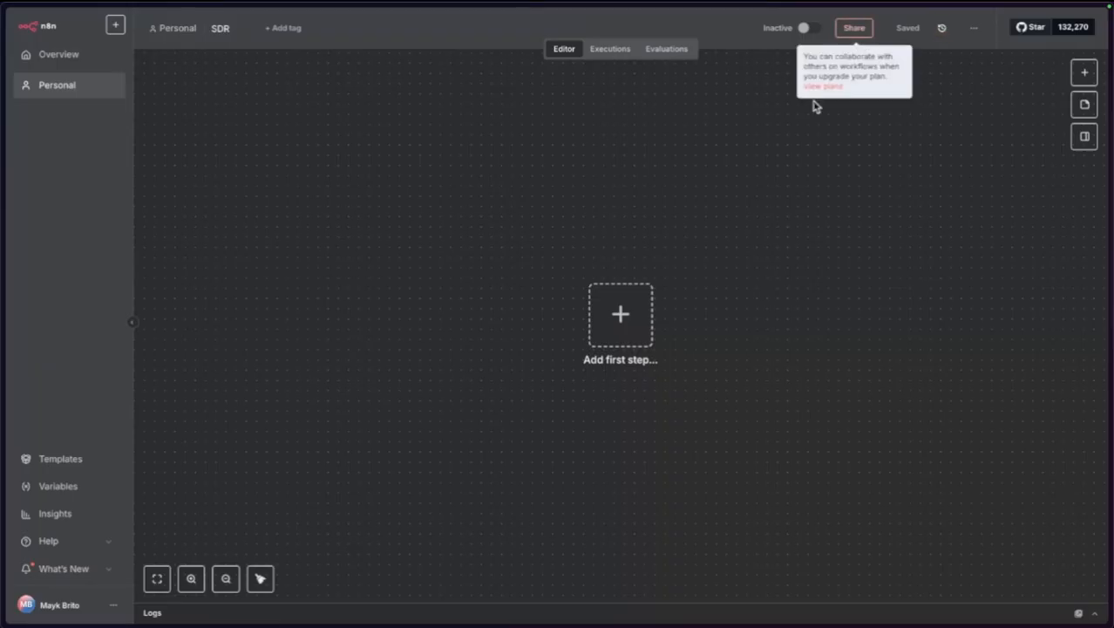
Look over the workflow's version history and options list, and hide the GitHub star widget.
left_click(940, 33)
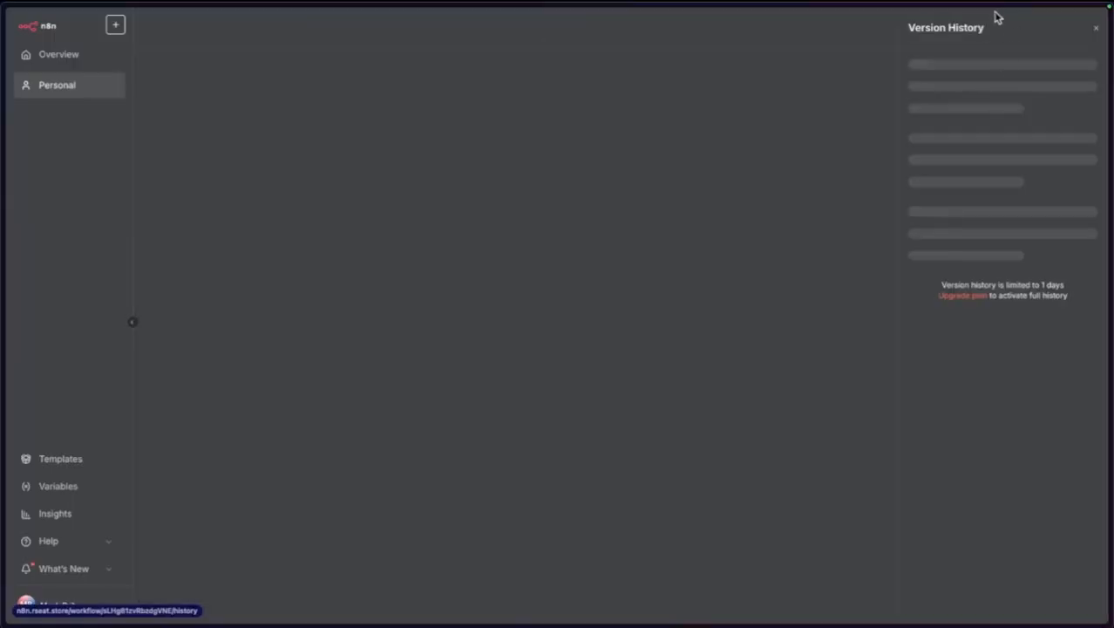
left_click(1097, 30)
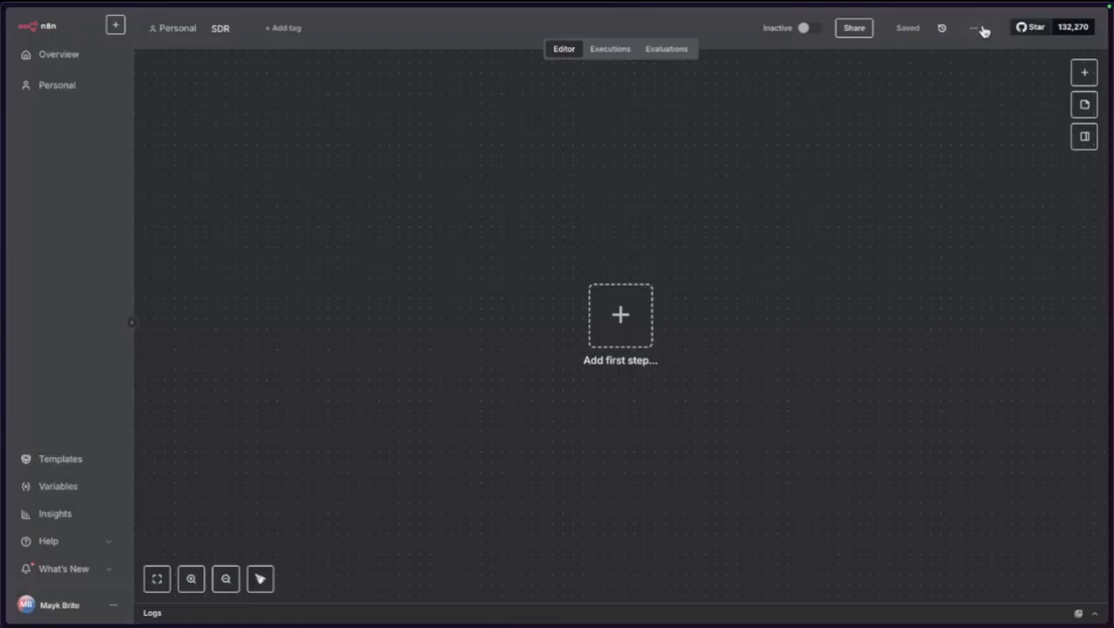
left_click(976, 28)
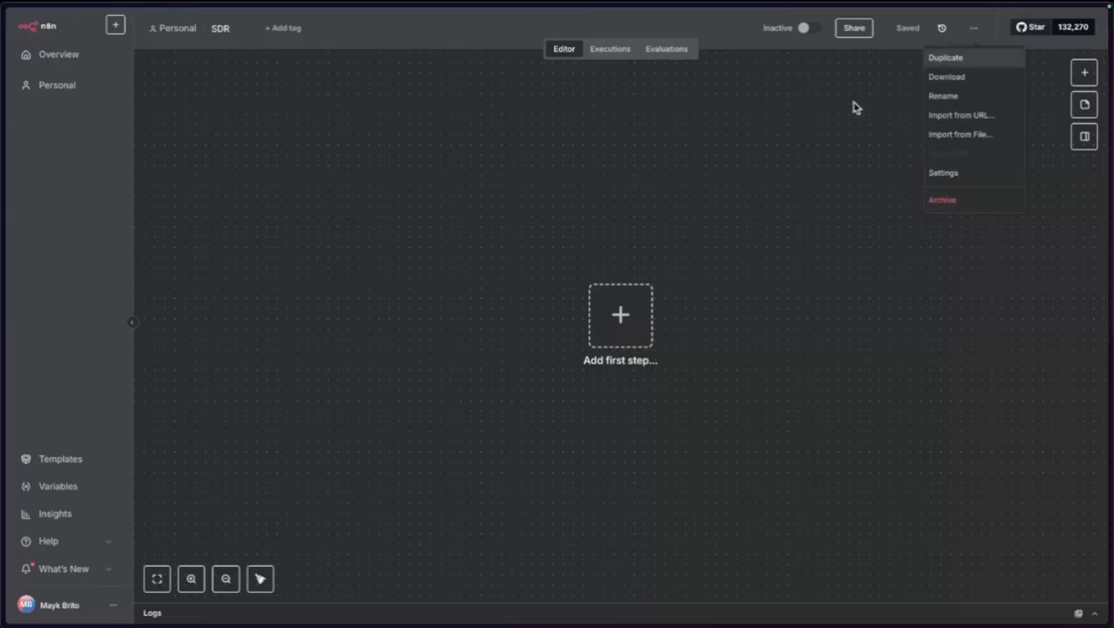
left_click(830, 126)
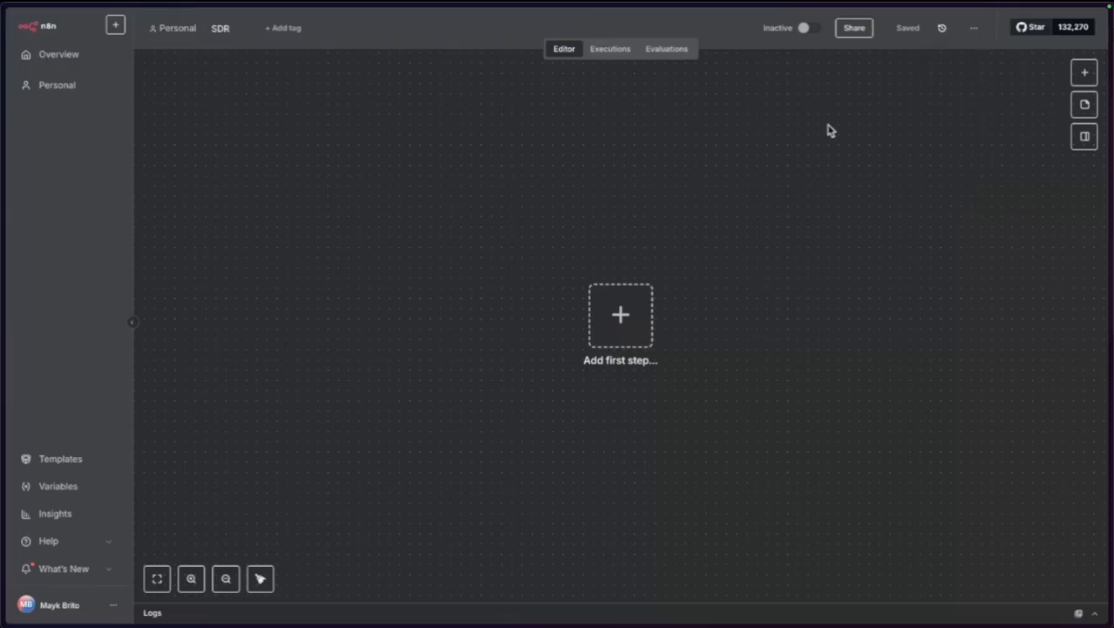
left_click(1096, 18)
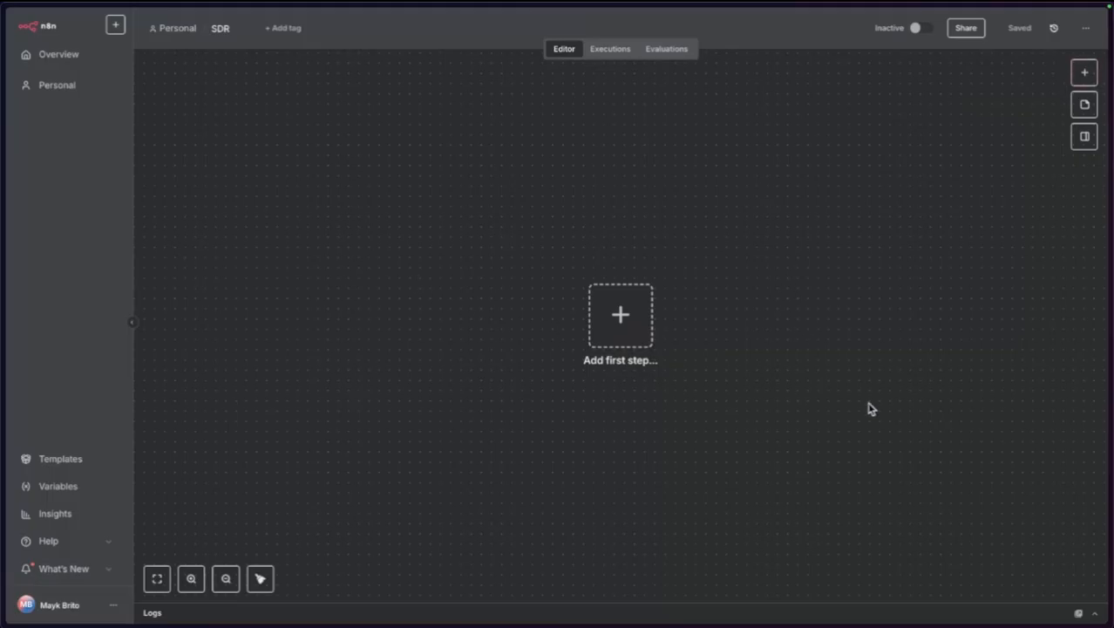
Collapse the Logs panel and bring up the 'What triggers this workflow?' picker.
left_click(1095, 613)
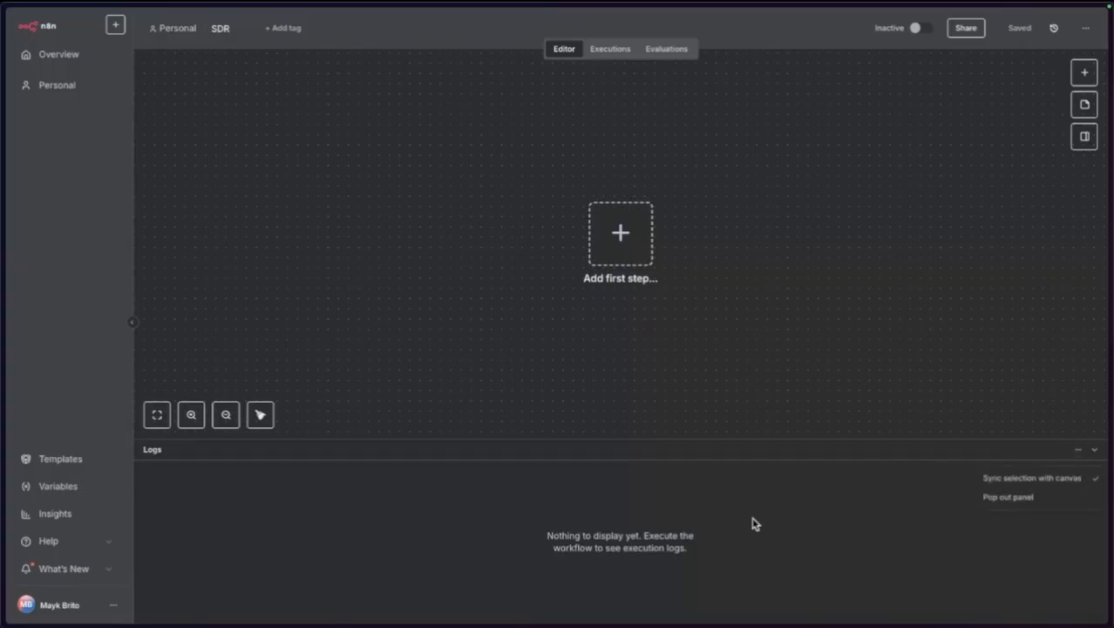
left_click(1094, 451)
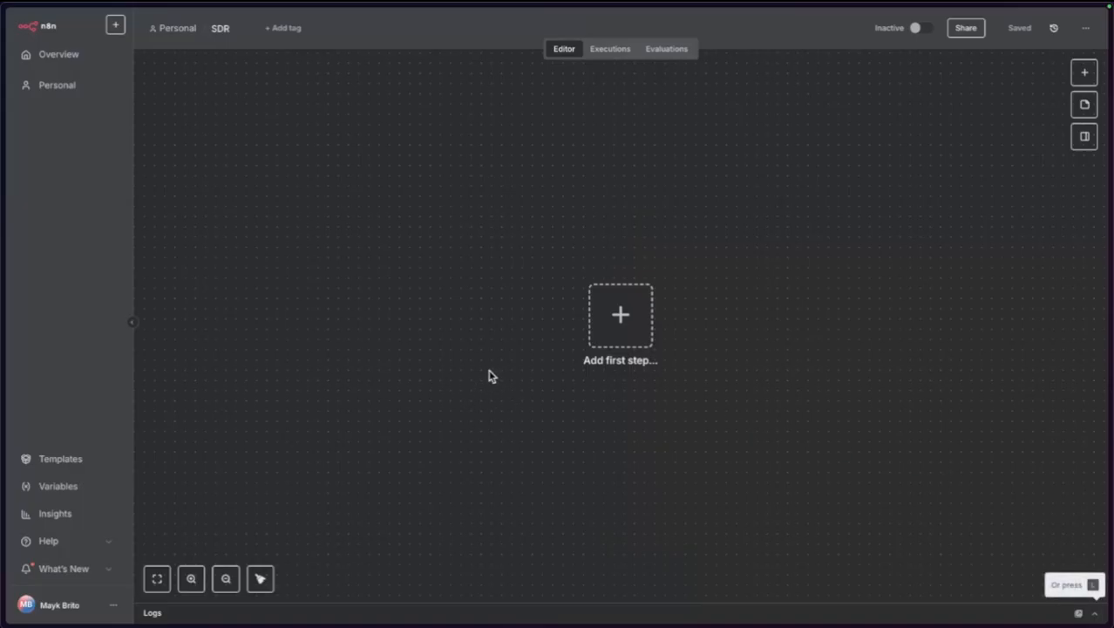
key("Tab")
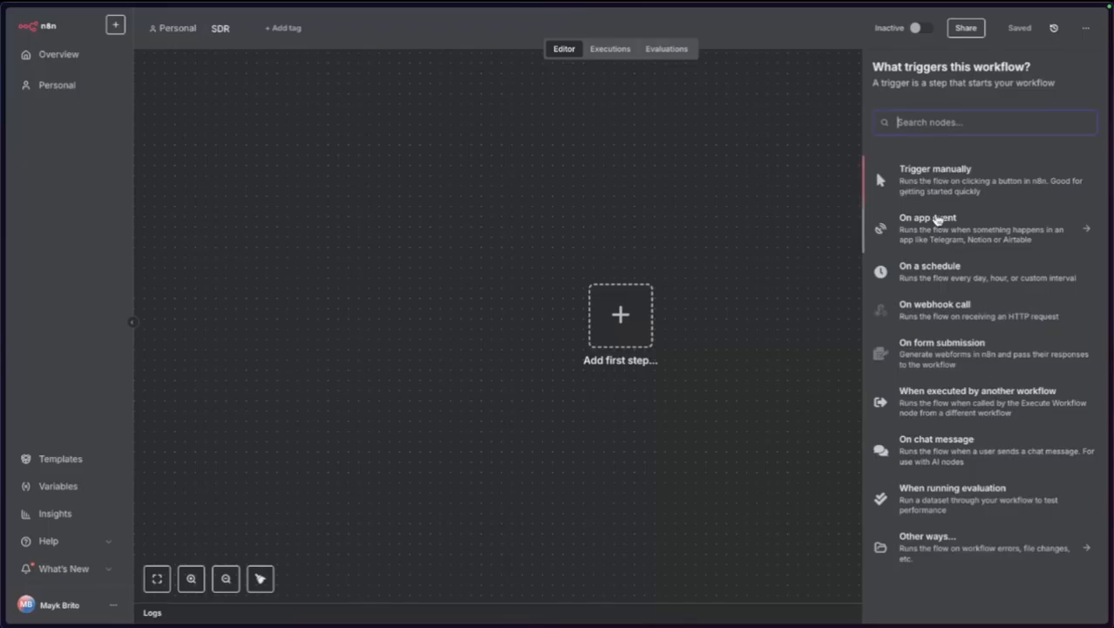
left_click(938, 219)
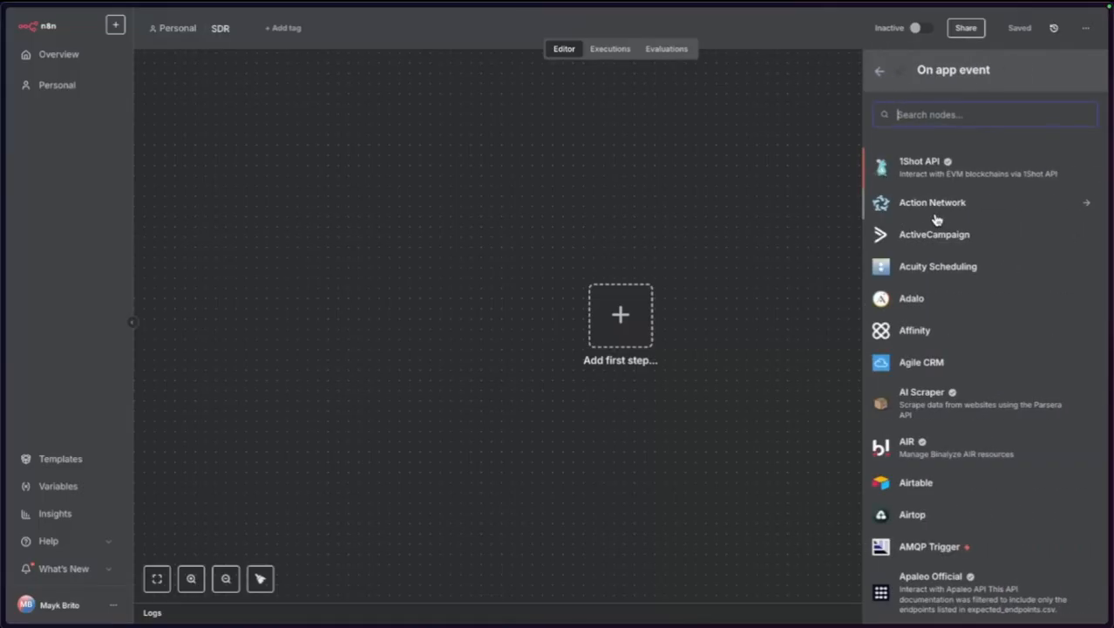
type("wha")
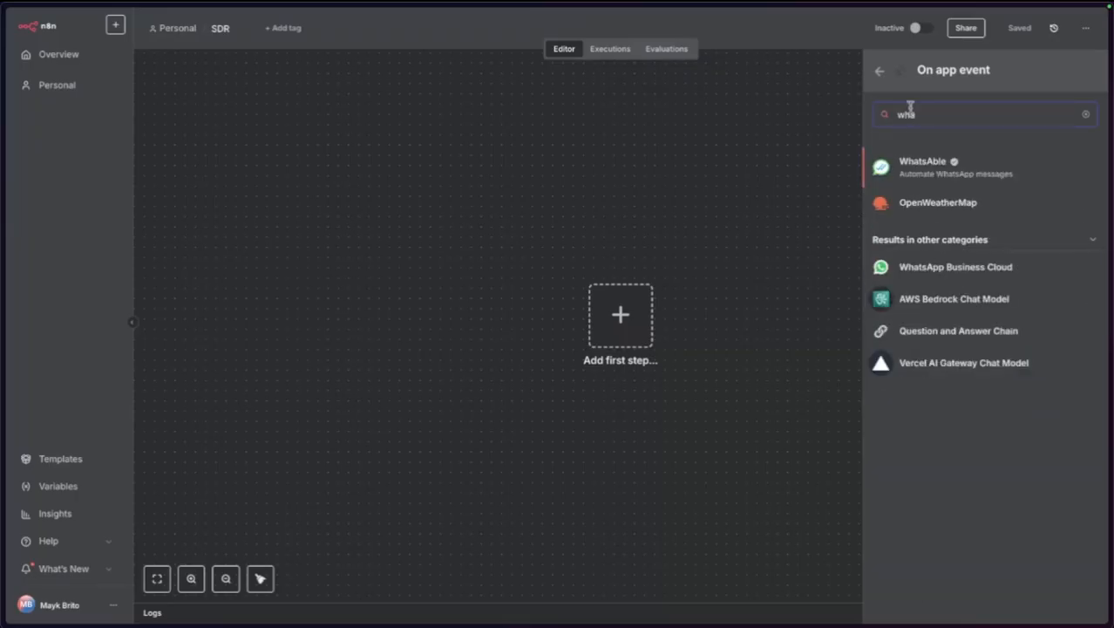
key("BackSpace")
key("BackSpace")
key("BackSpace")
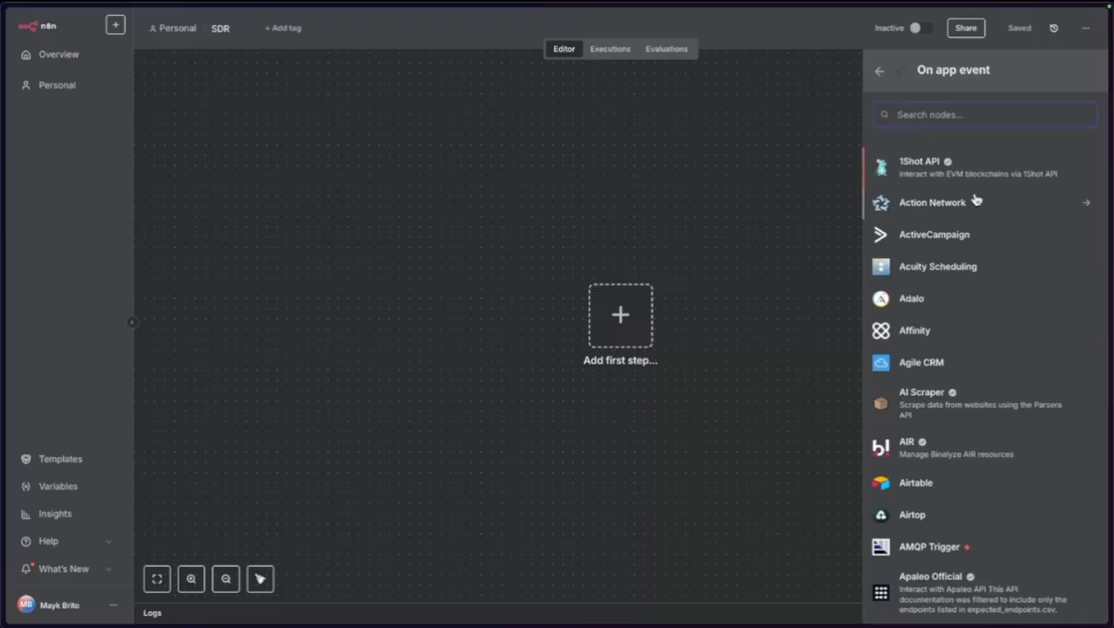
scroll(977, 200, "down", 20)
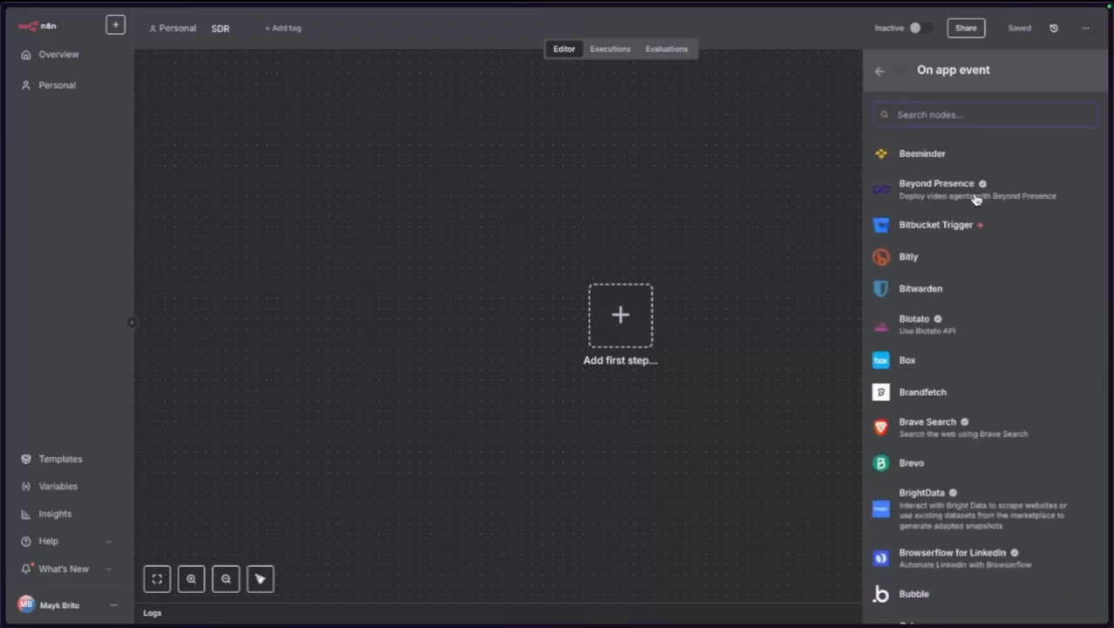
scroll(976, 200, "down", 20)
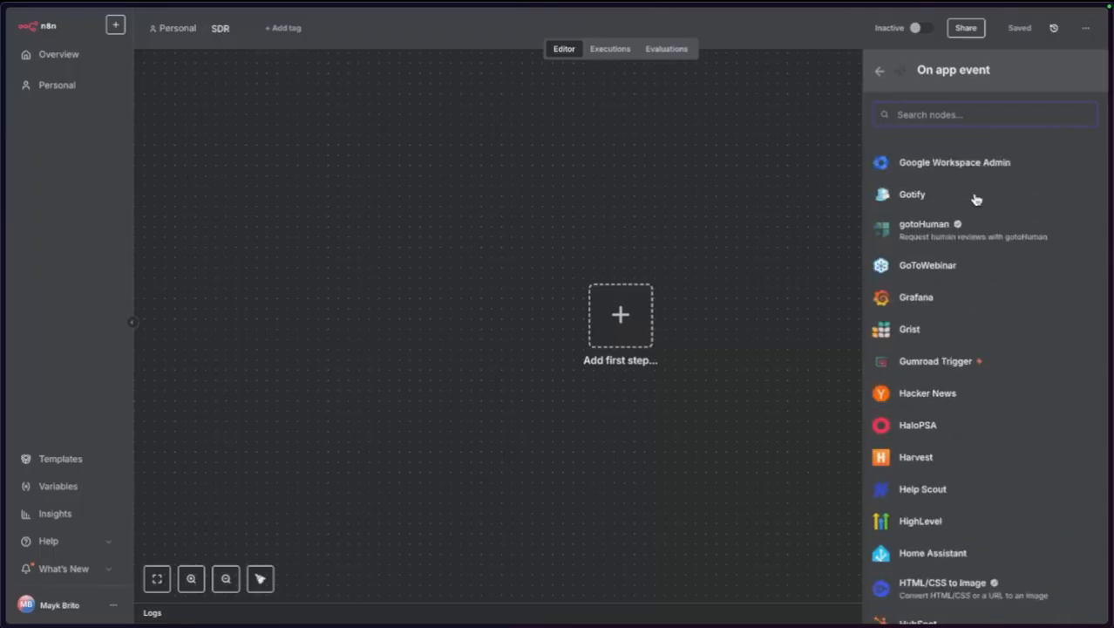
left_click(880, 71)
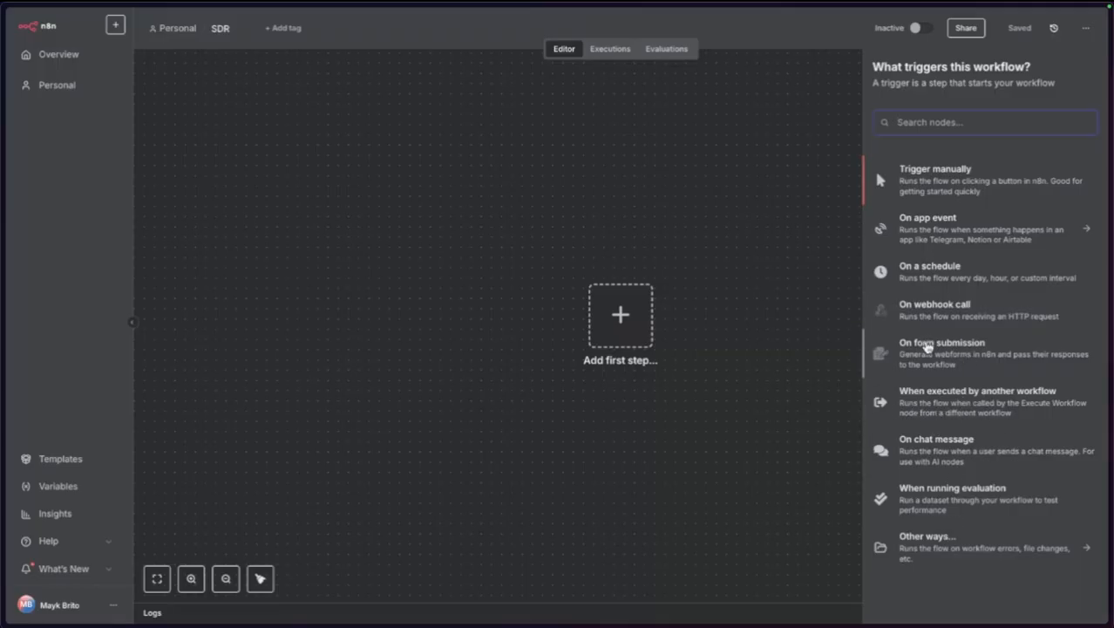
Add an 'On webhook call' Webhook trigger node and review its trigger help and documentation.
left_click(926, 311)
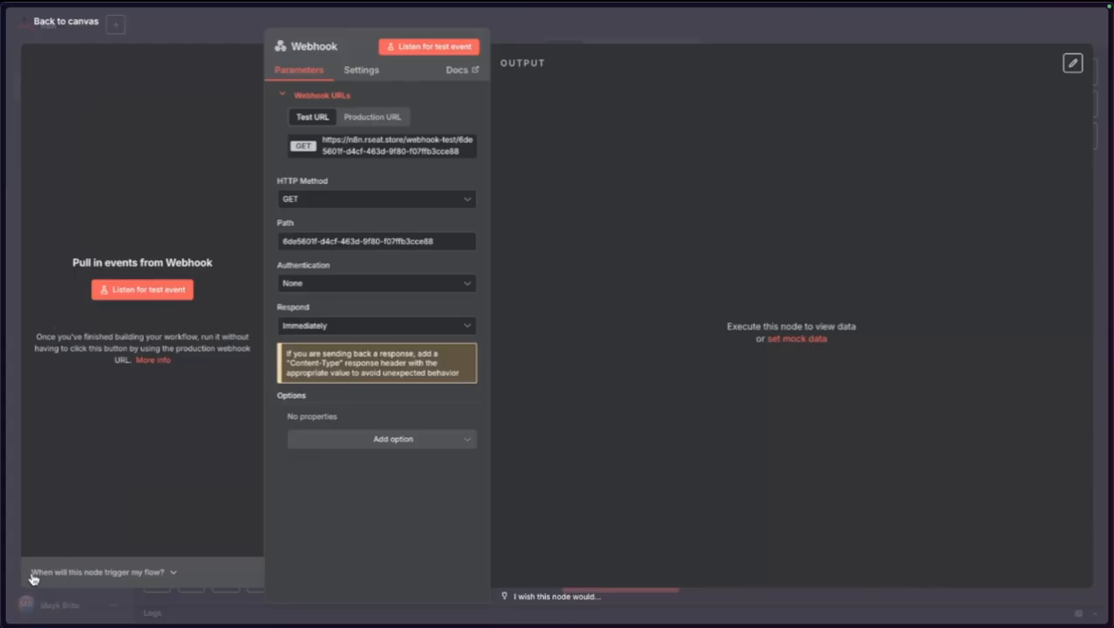
left_click(174, 572)
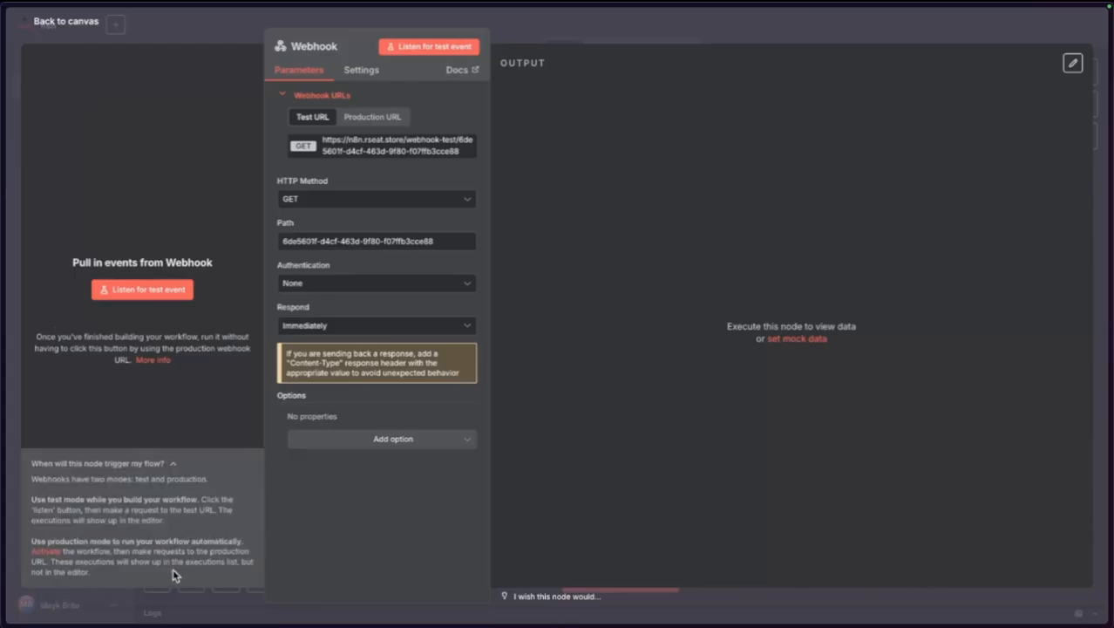
left_click(171, 469)
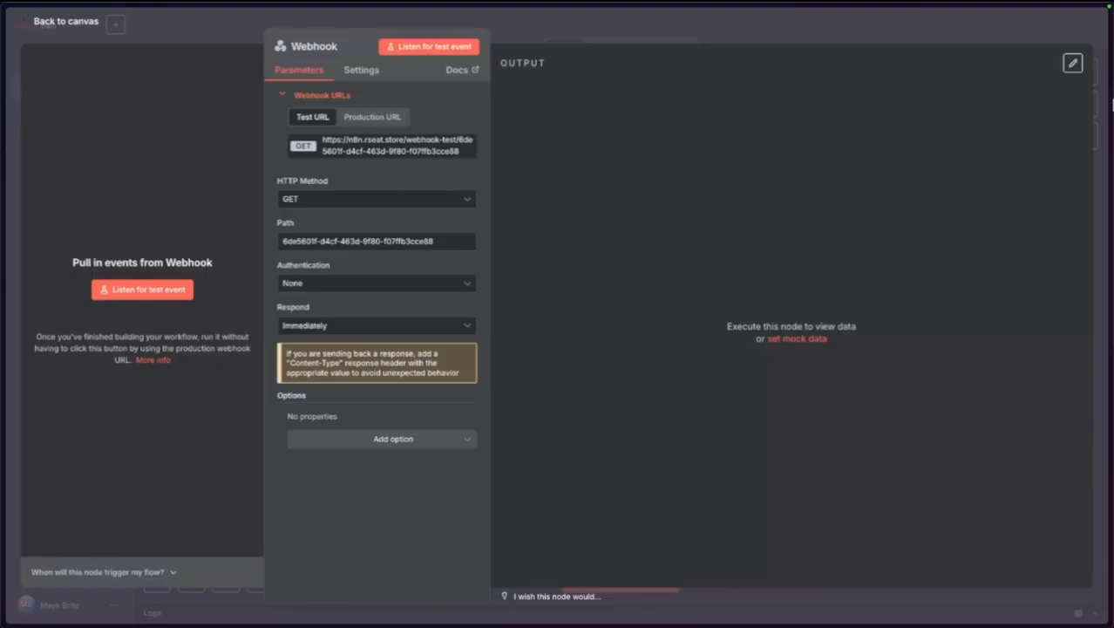
left_click(457, 83)
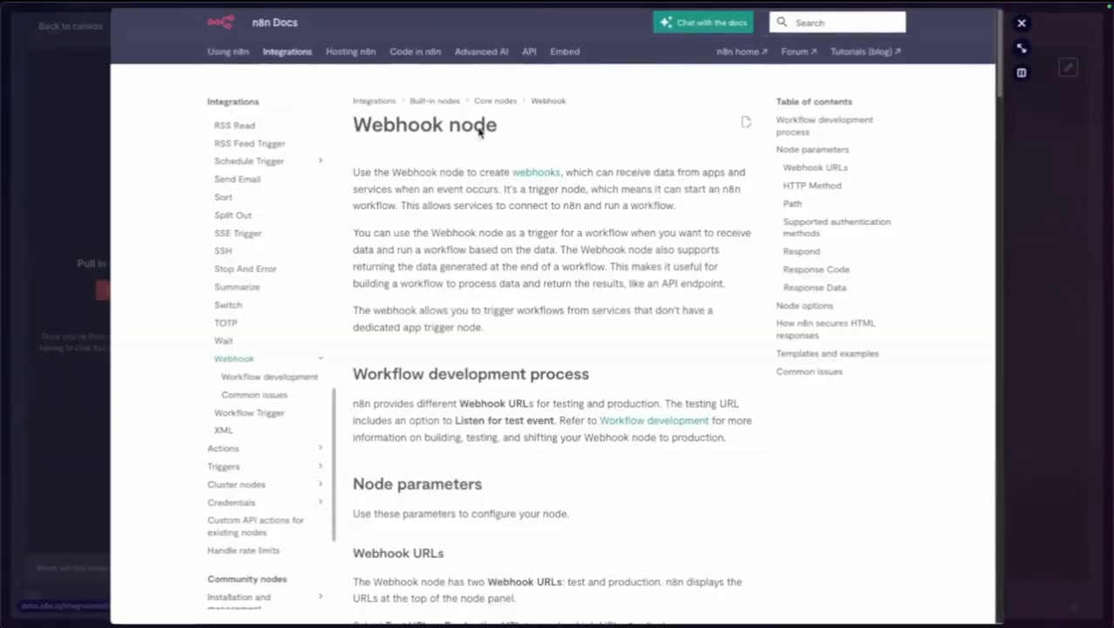
left_click(1021, 25)
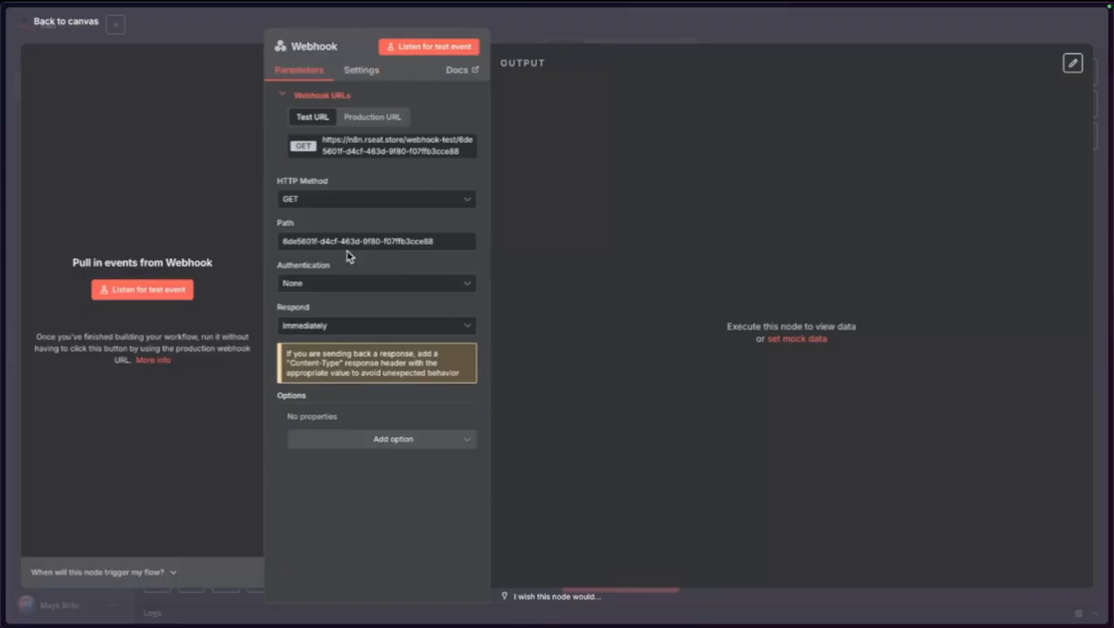
left_click(287, 94)
Set the Webhook path to sdr and the HTTP method to POST, then copy the test URL.
left_click(287, 94)
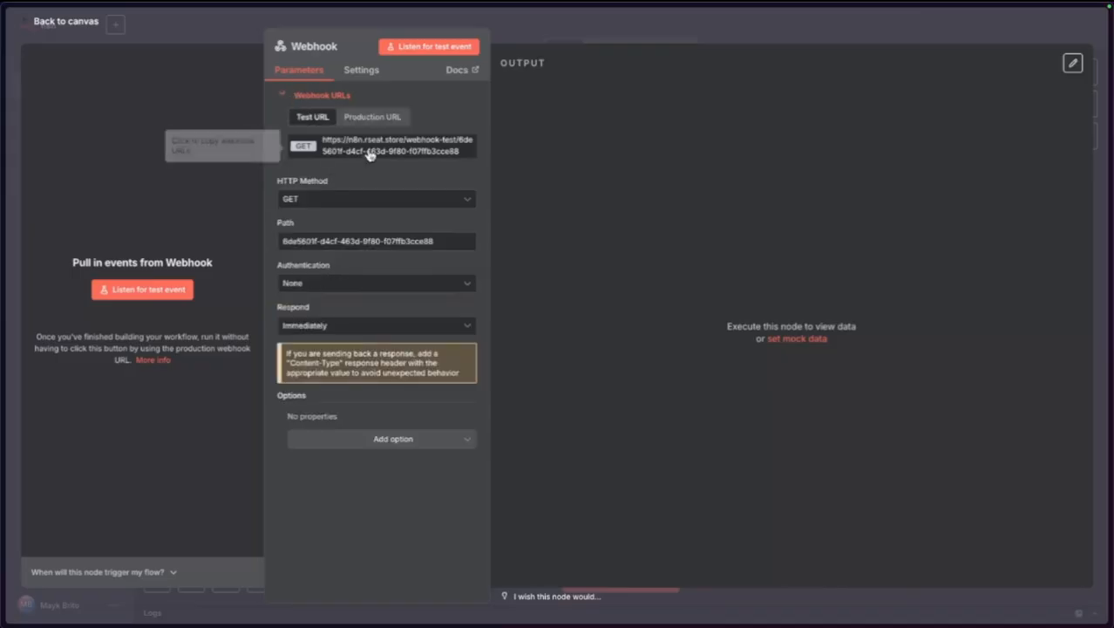
triple_click(337, 234)
type("sdr")
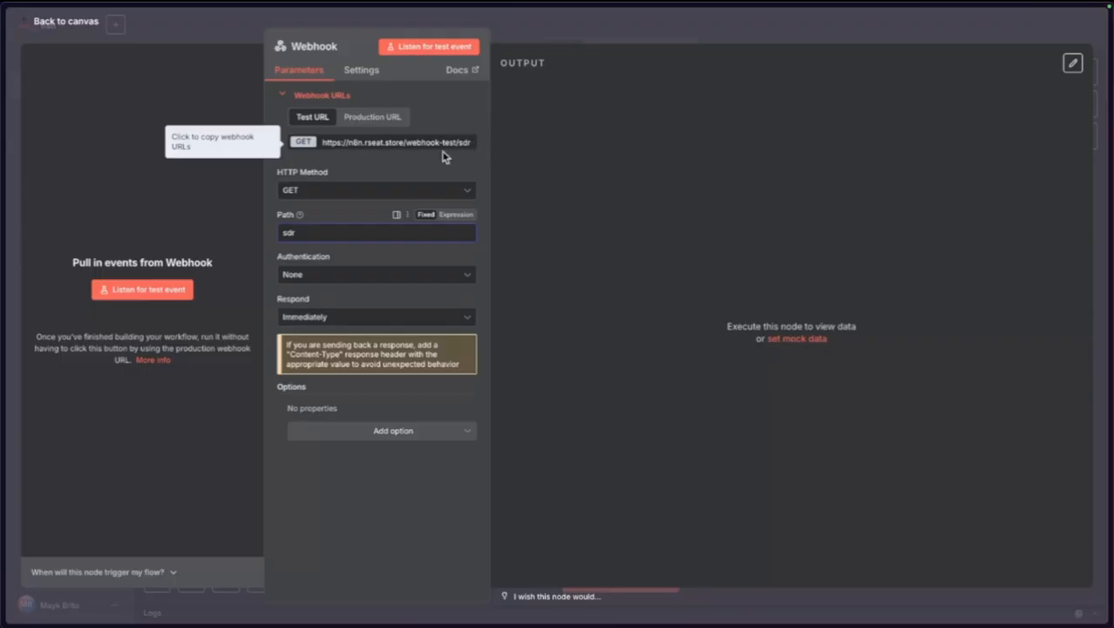
left_click(344, 190)
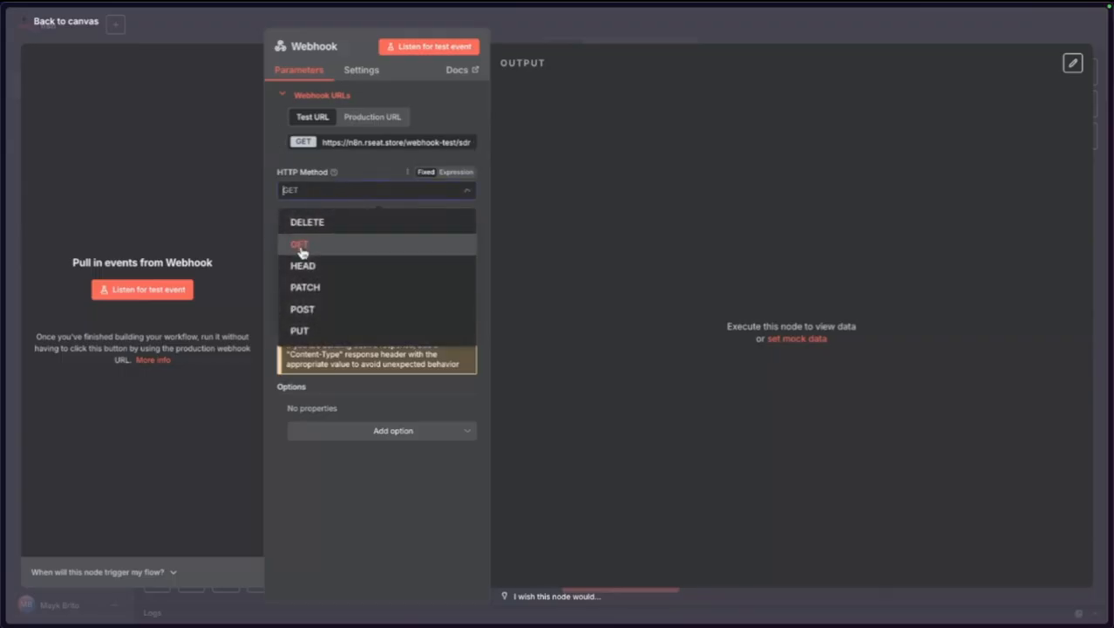
left_click(329, 308)
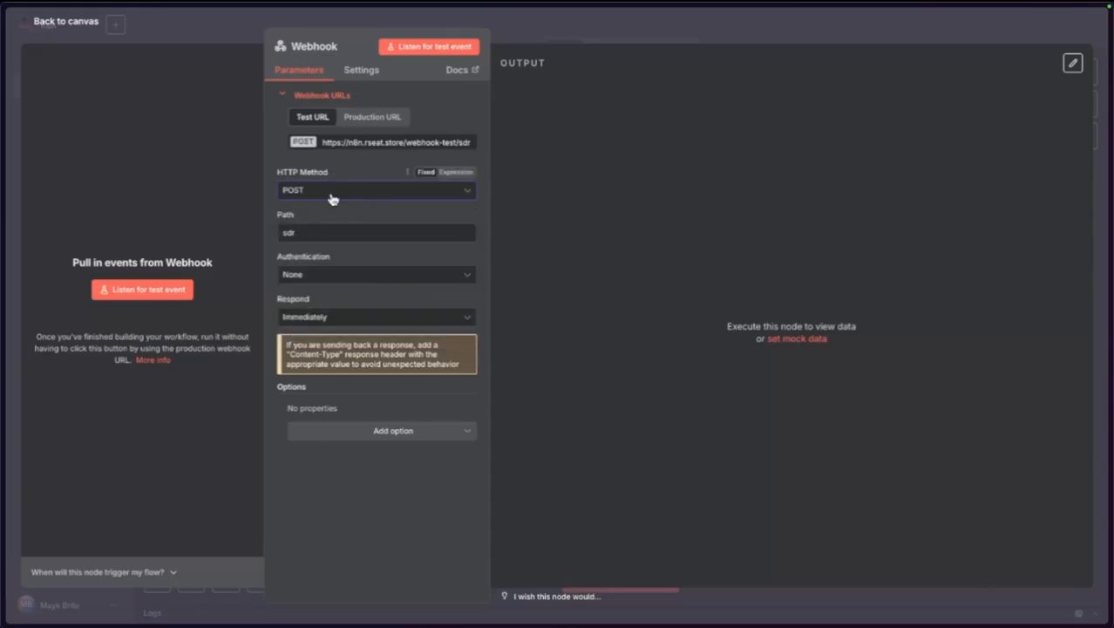
left_click(377, 148)
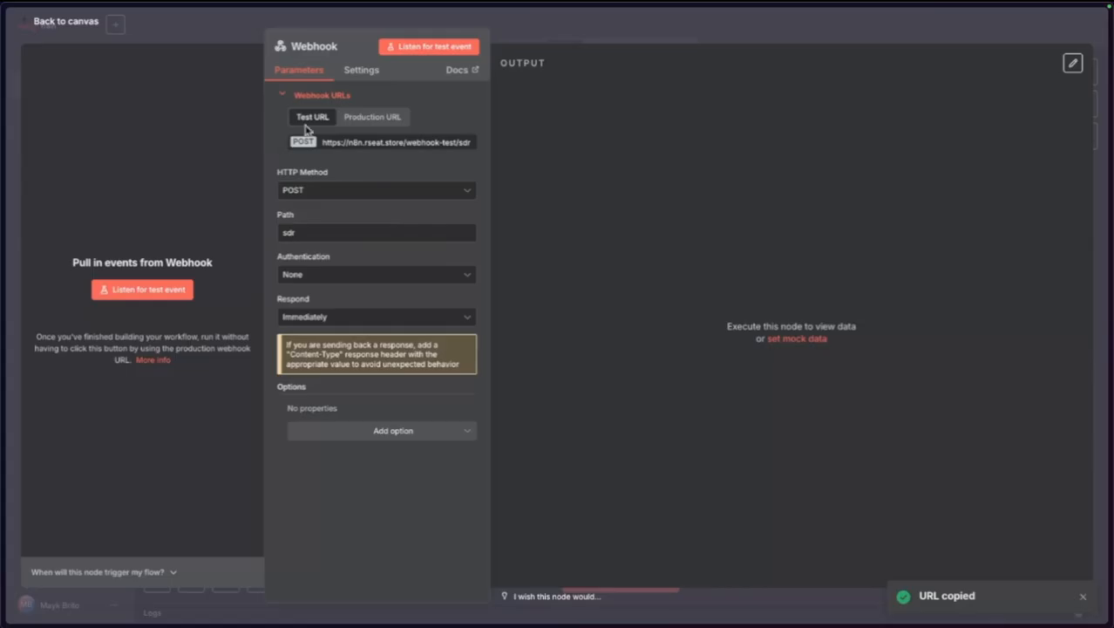
Keep Authentication at None and Respond at Immediately, adding no options, and check the Settings tab.
left_click(305, 275)
left_click(305, 275)
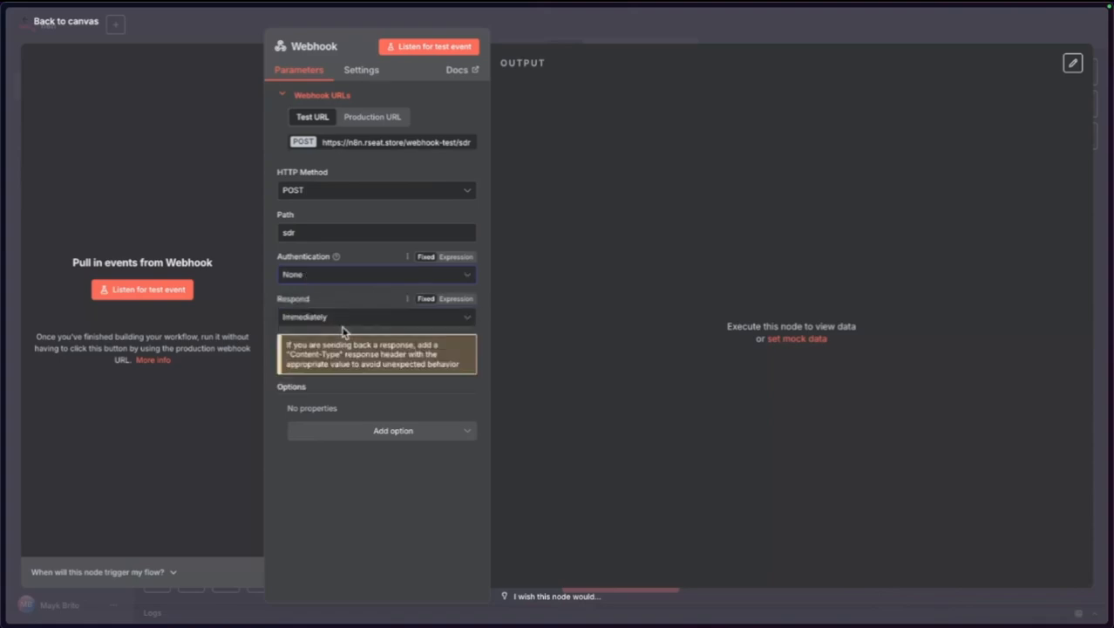
left_click(337, 318)
left_click(337, 320)
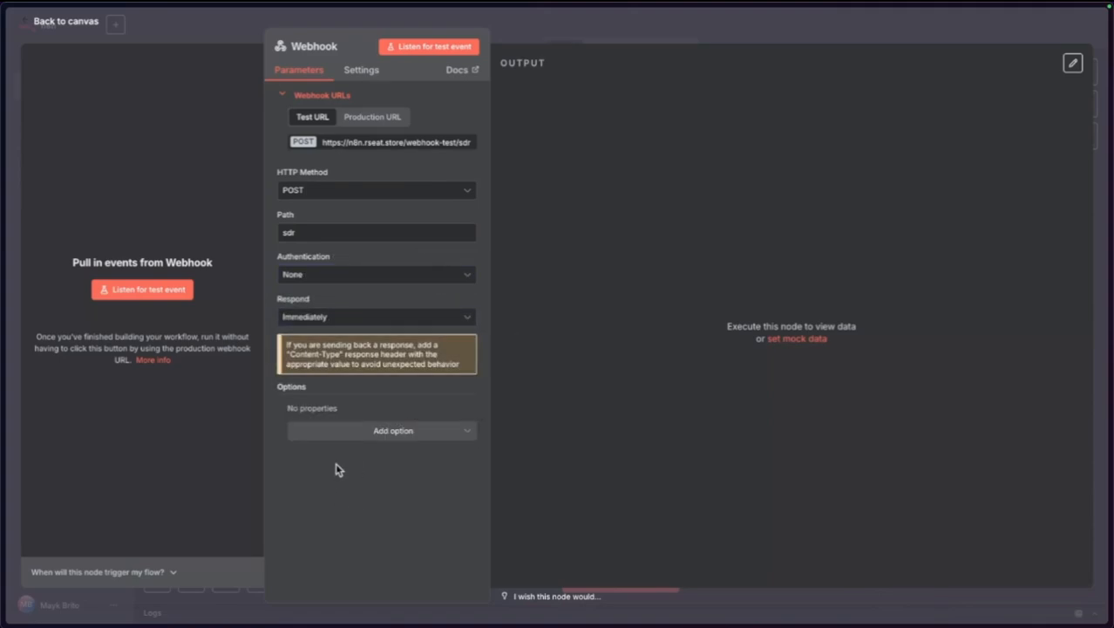
left_click(341, 434)
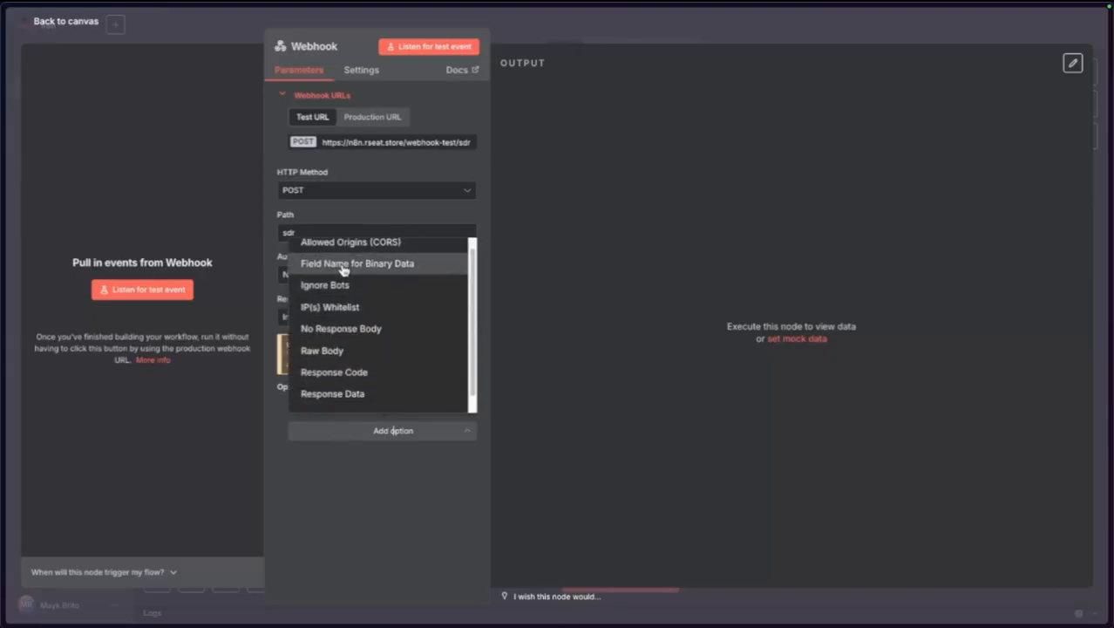
scroll(342, 309, "down", 1)
scroll(342, 311, "up", 1)
left_click(358, 507)
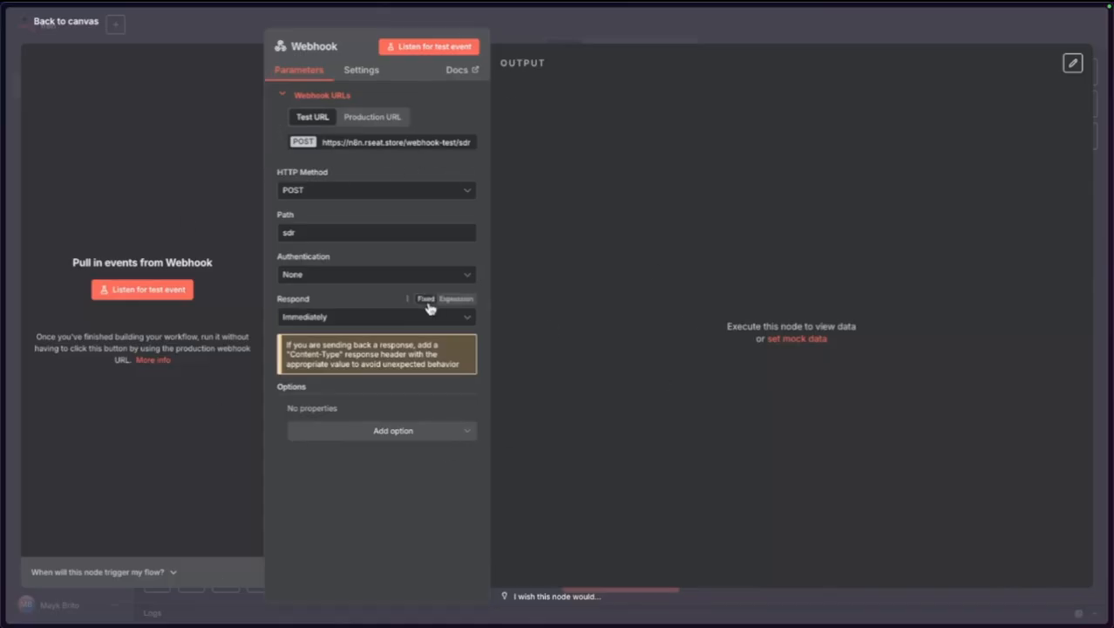
left_click(346, 70)
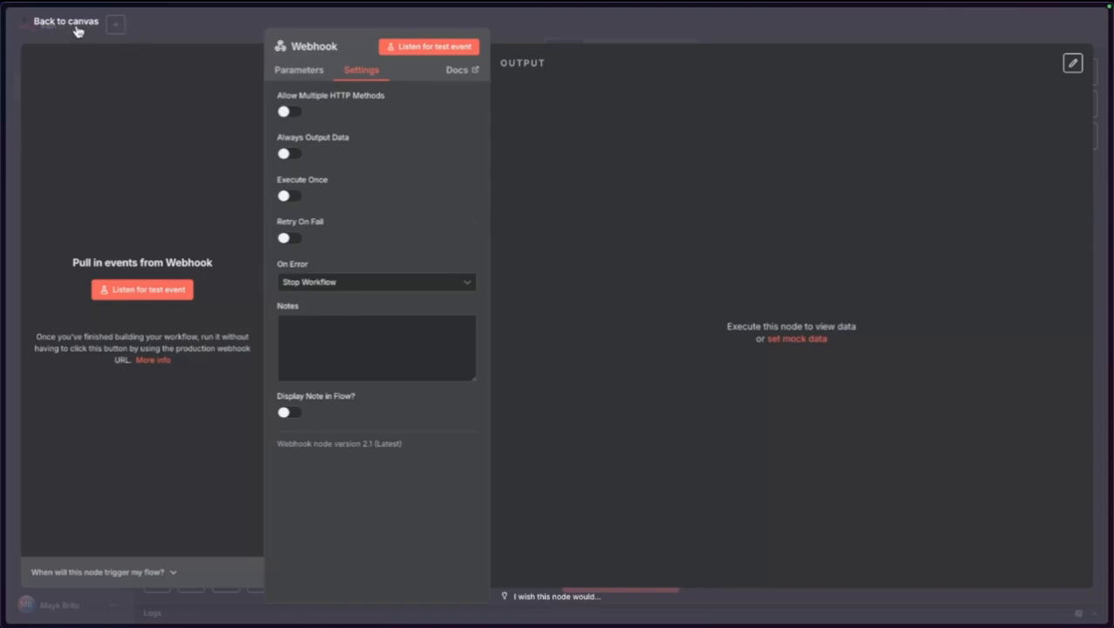
left_click(303, 70)
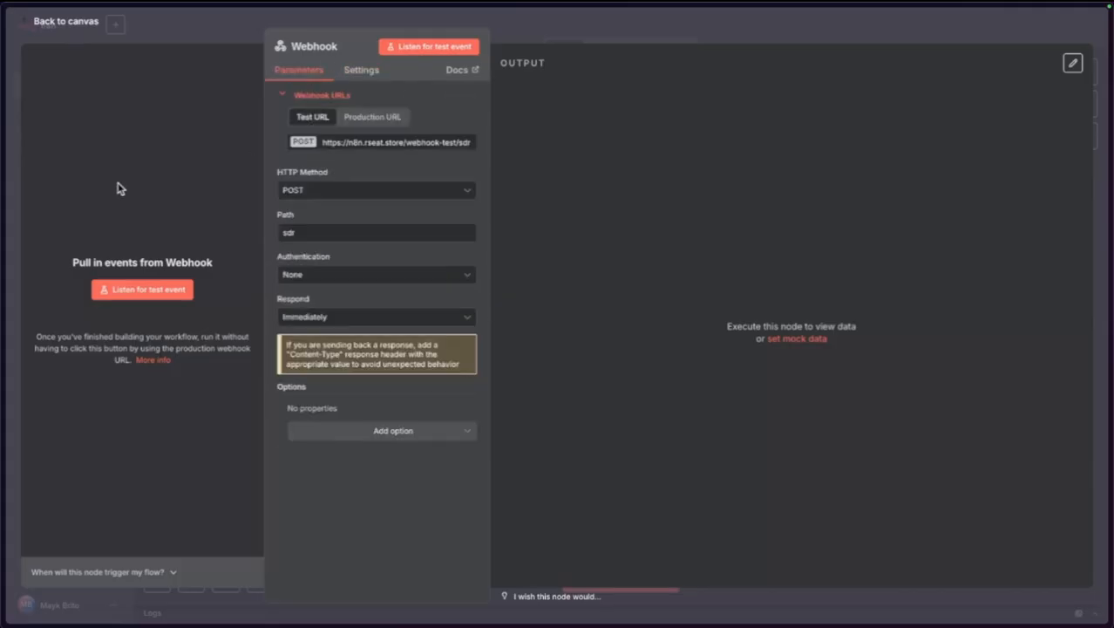
Replace Evolution Manager's webhook URL with n8n's sdr test URL, save it, and return to n8n.
mouse_move(2, 162)
left_click(61, 163)
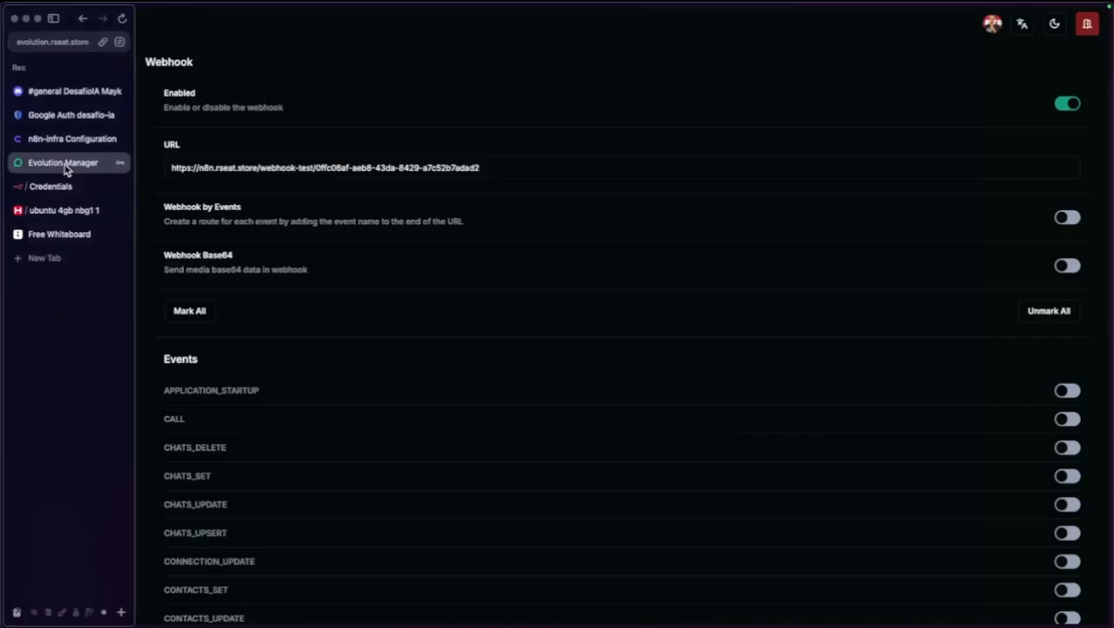
double_click(480, 168)
key("ctrl+a")
key("ctrl+v")
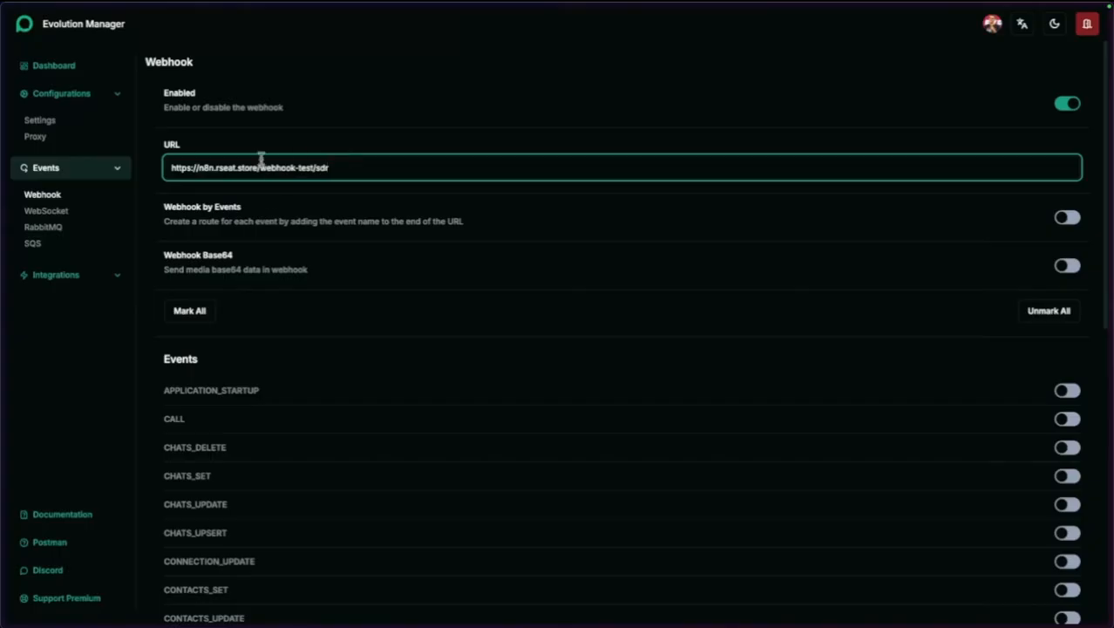
scroll(872, 475, "down", 7)
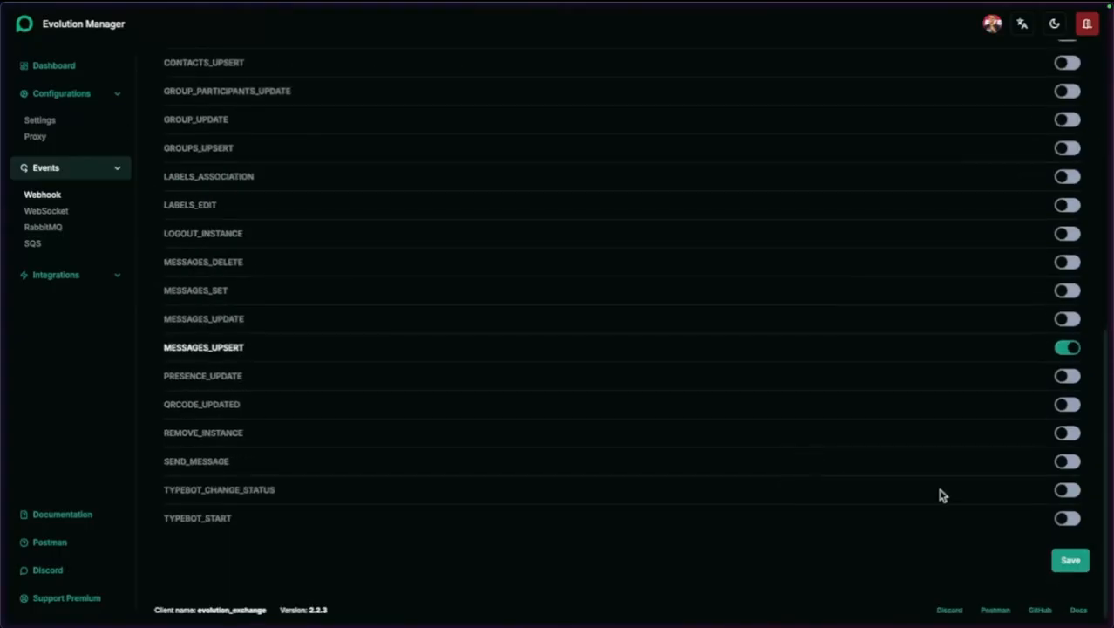
left_click(1076, 557)
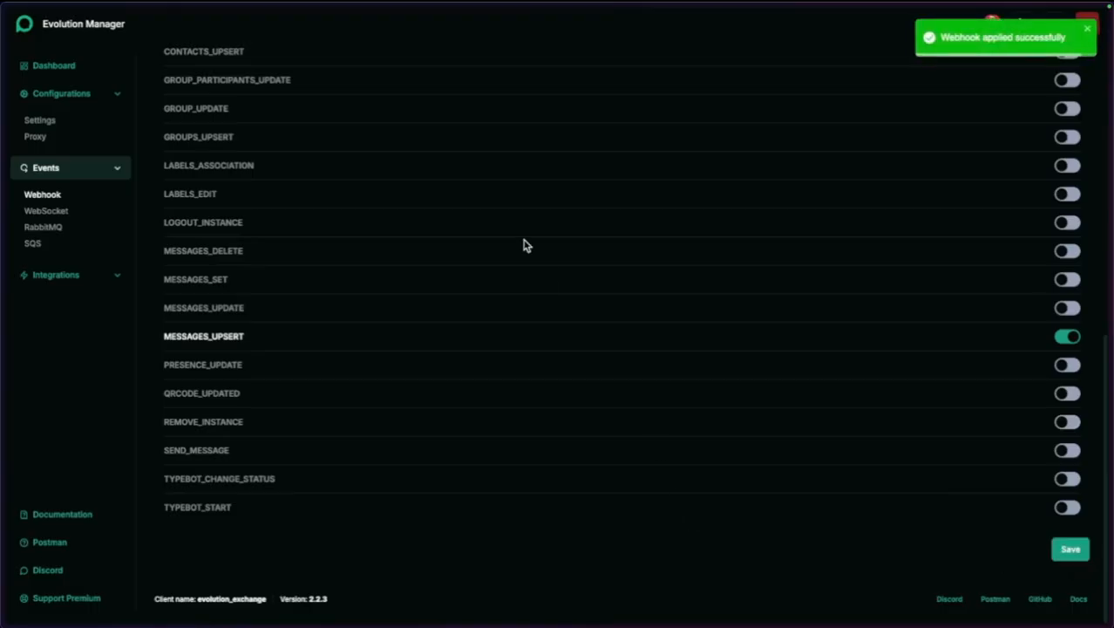
mouse_move(4, 257)
left_click(56, 183)
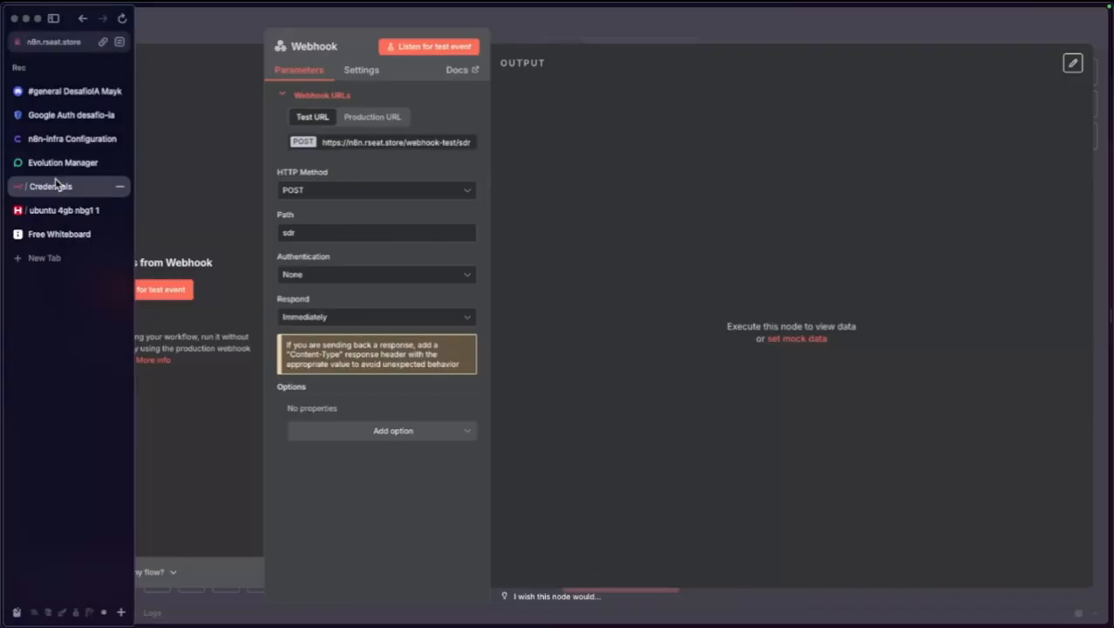
Listen for a test event, capture the incoming 'Oi' message, inspect it as Schema and JSON, and pin it.
left_click(145, 289)
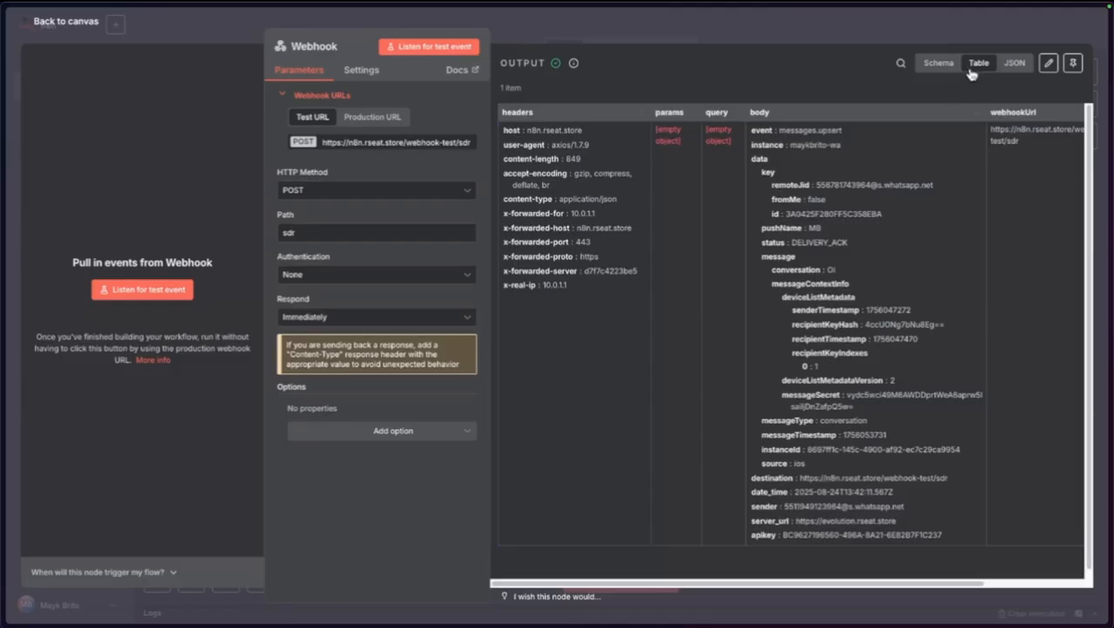
scroll(879, 255, "right", 2)
scroll(878, 255, "left", 2)
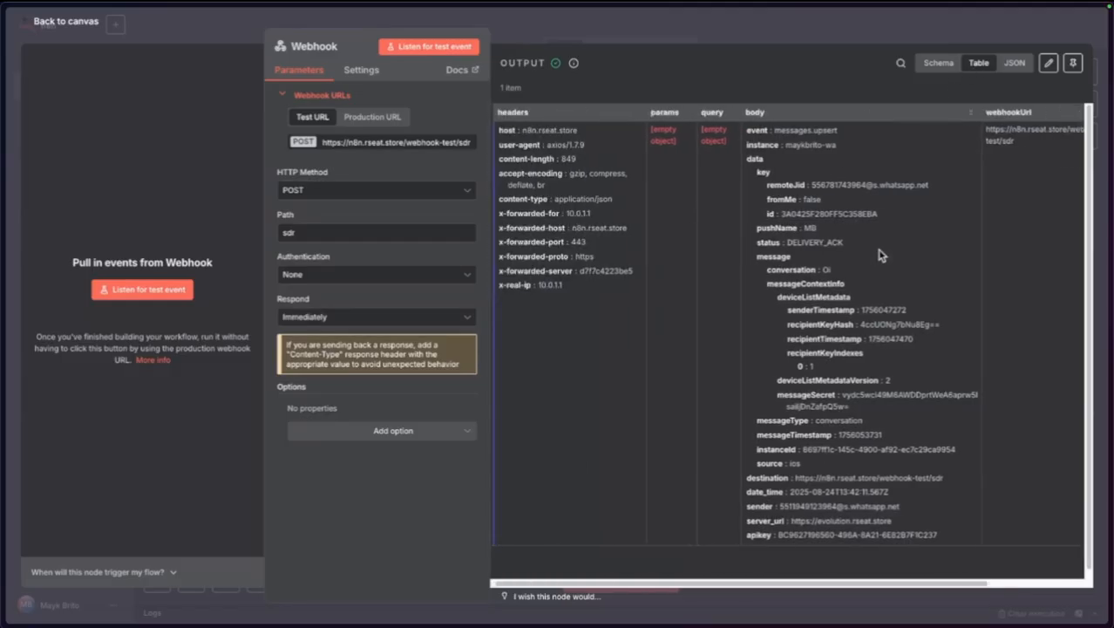
left_click(934, 64)
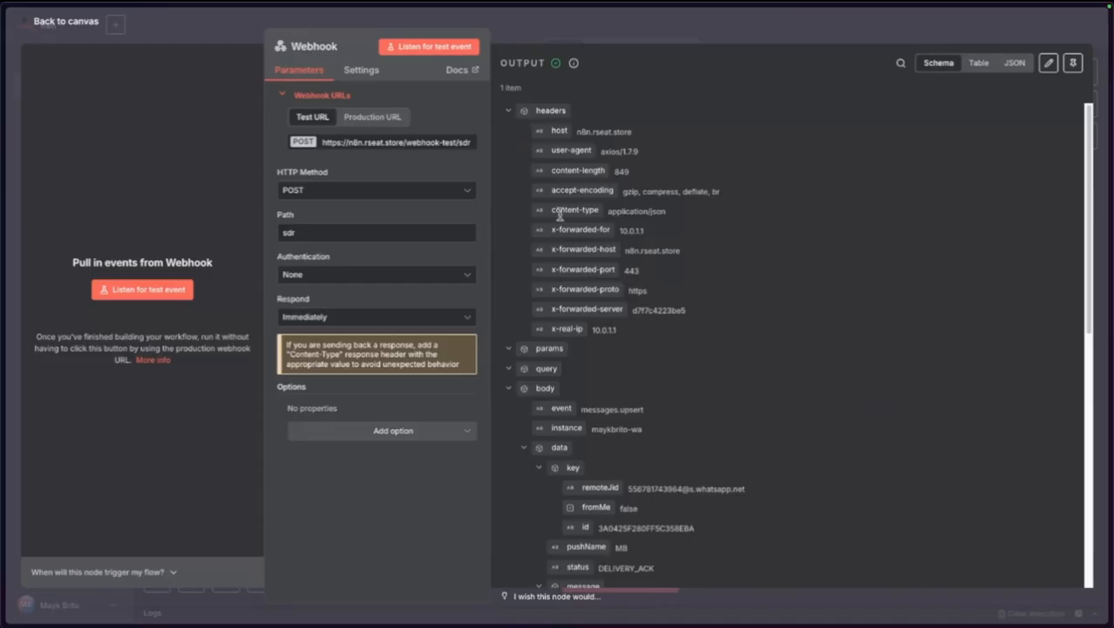
scroll(598, 523, "down", 5)
scroll(579, 401, "up", 5)
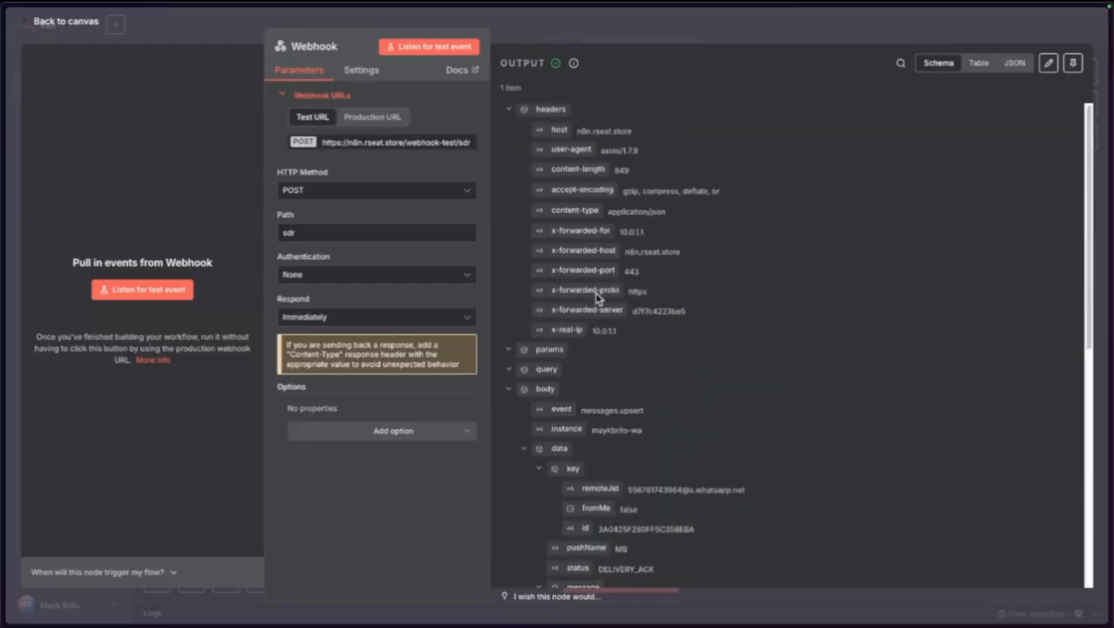
left_click(1004, 70)
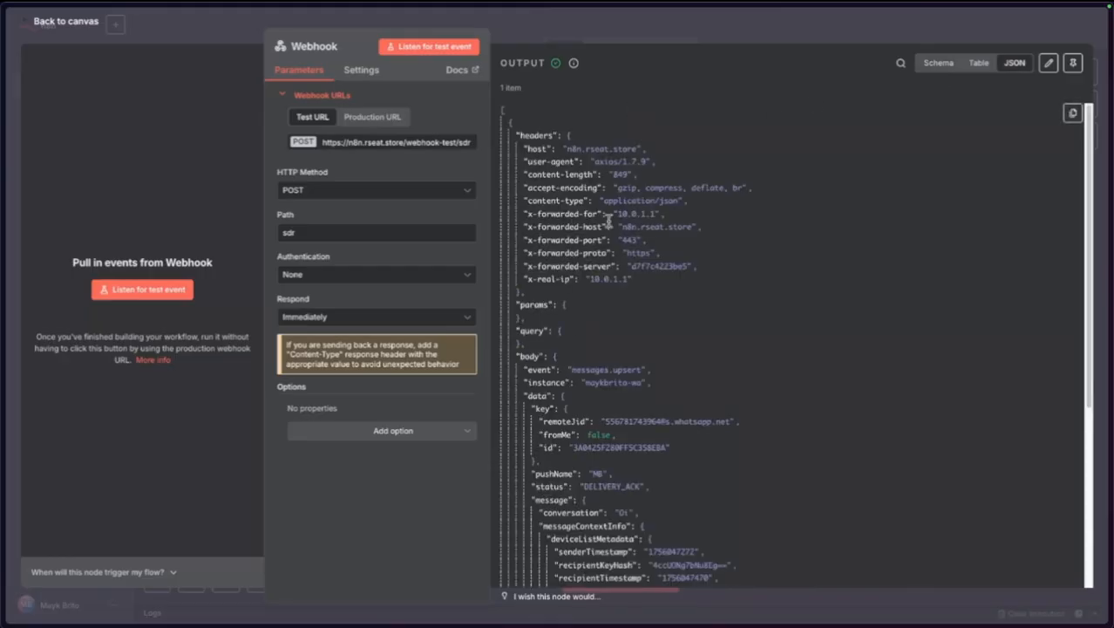
scroll(611, 262, "down", 5)
scroll(631, 187, "up", 5)
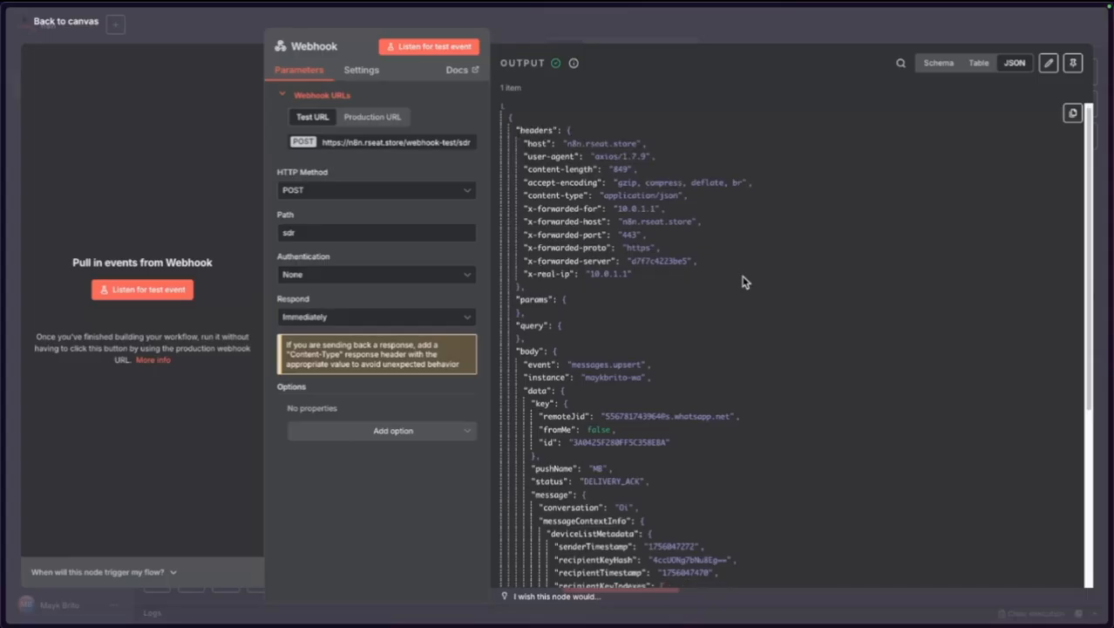
scroll(743, 281, "down", 3)
scroll(743, 281, "up", 3)
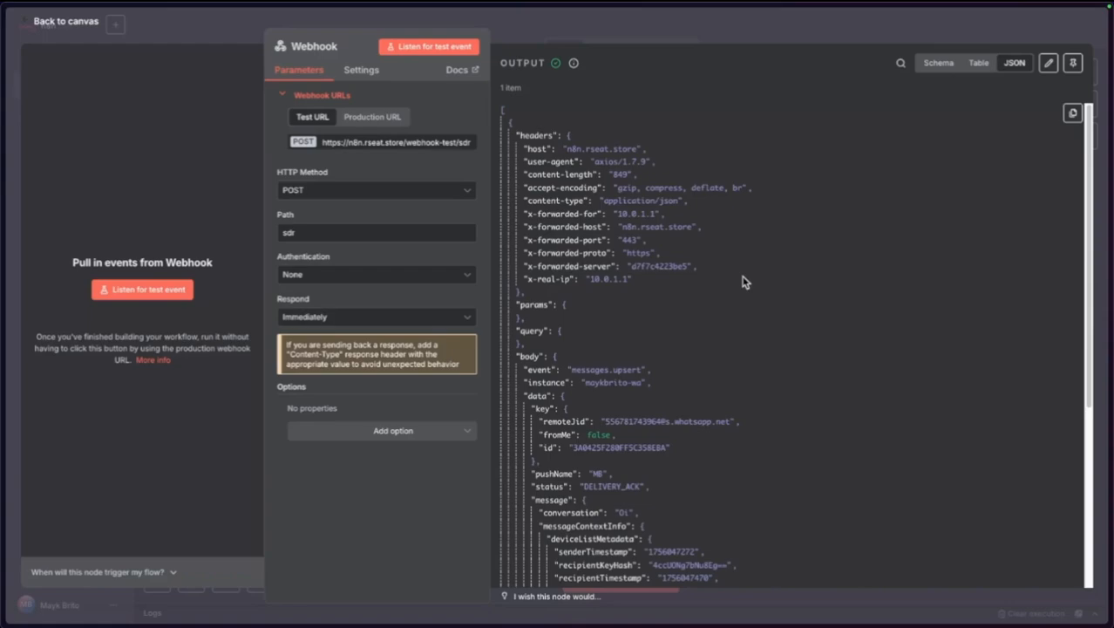
left_click(1071, 64)
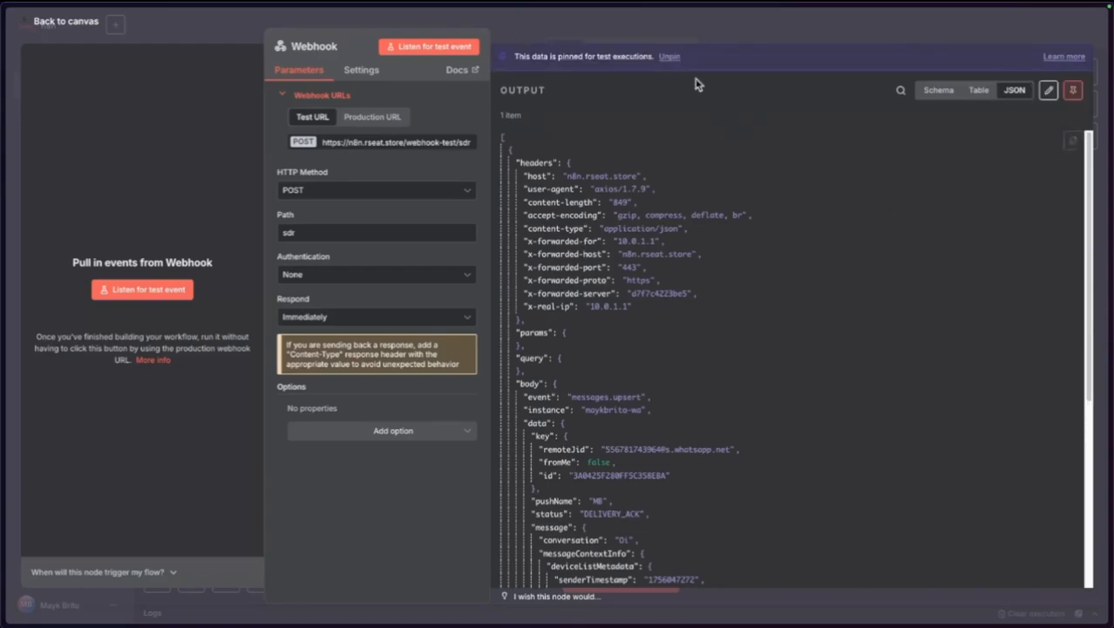
Execute the SDR workflow from the canvas using the pinned webhook data, then save it.
left_click(62, 23)
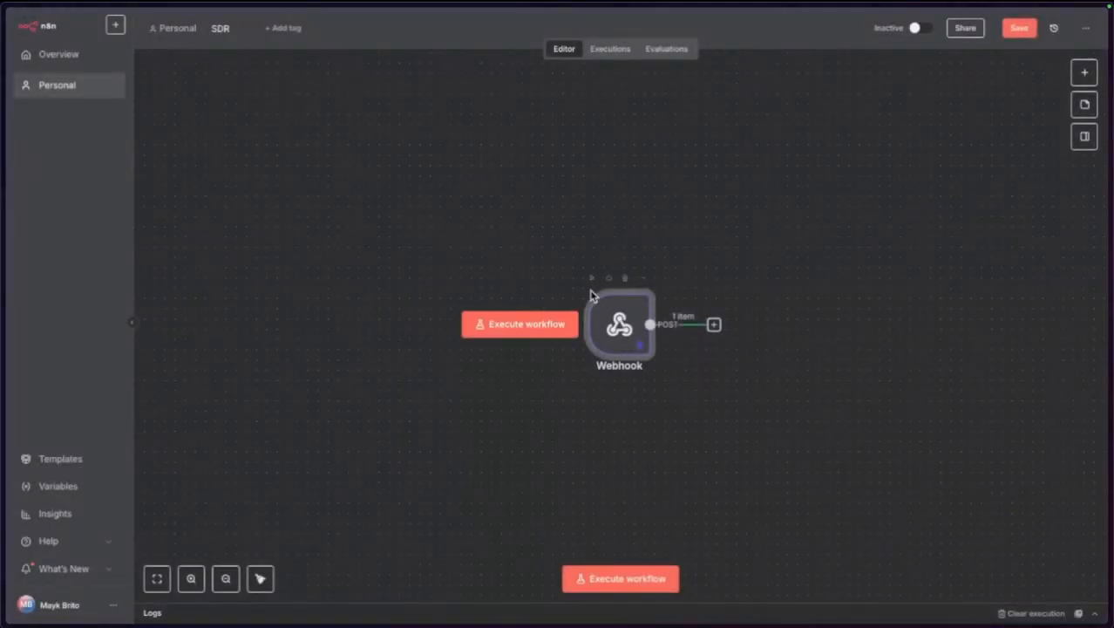
left_click(515, 342)
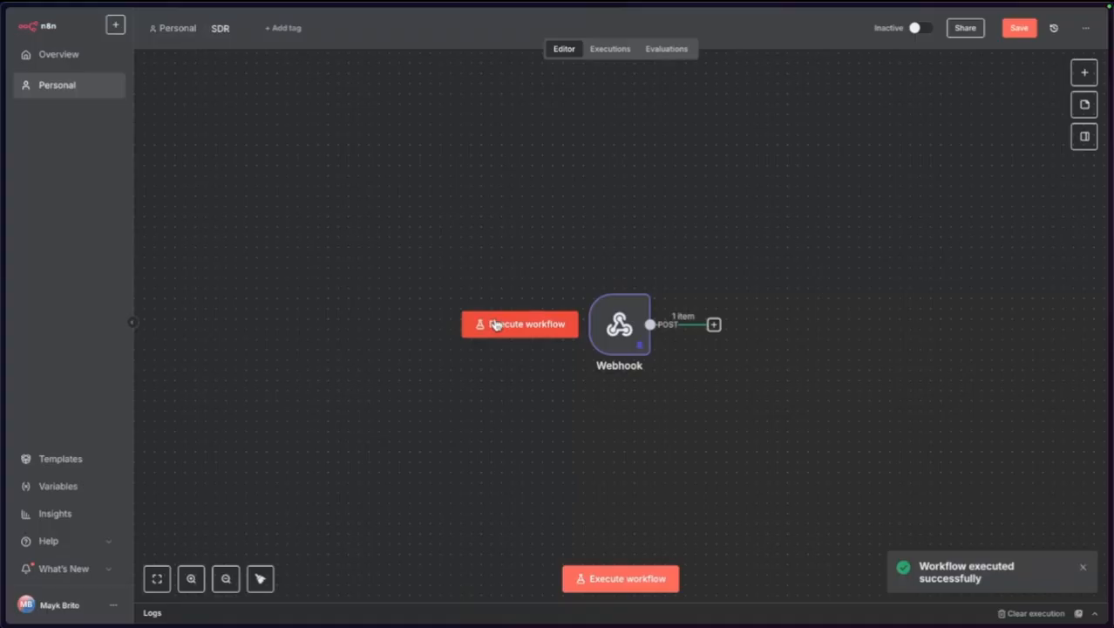
left_click(1083, 567)
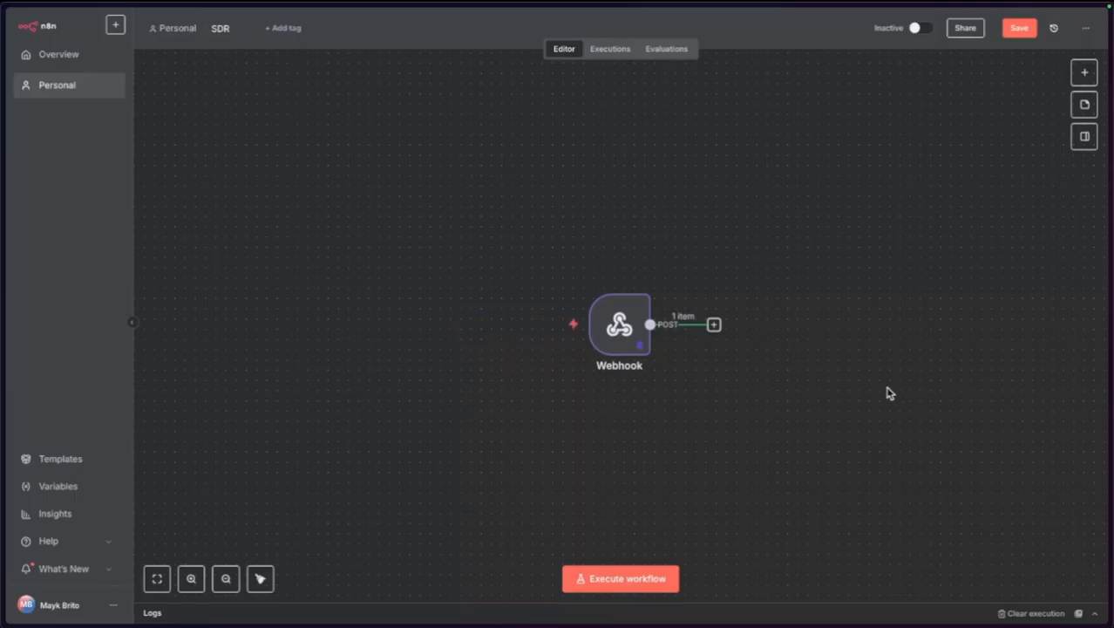
scroll(836, 402, "up", 5)
scroll(836, 403, "down", 3)
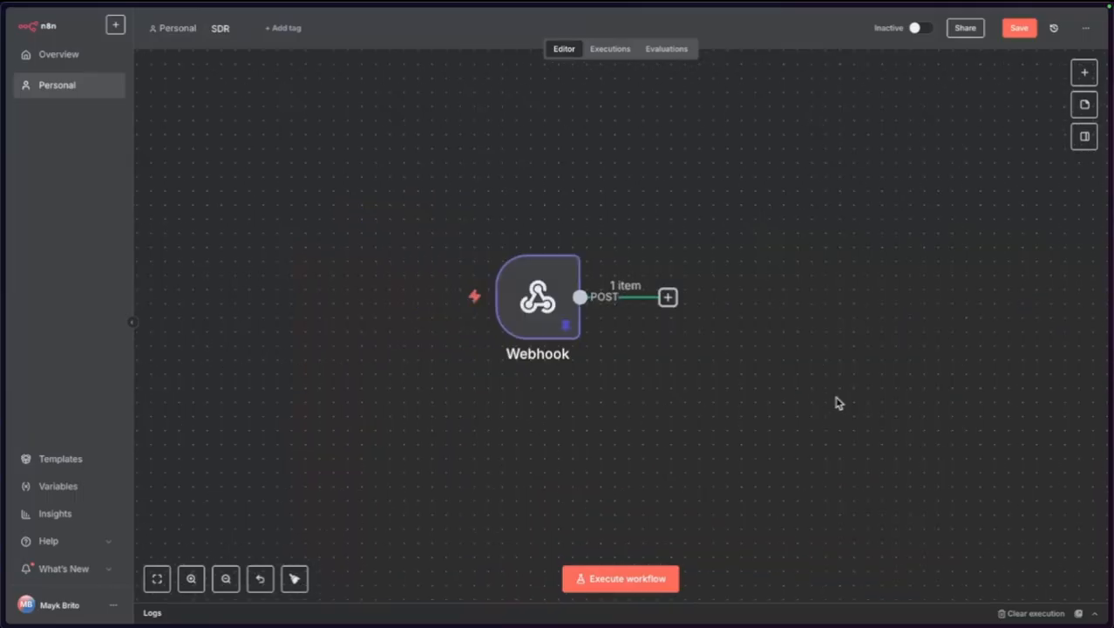
left_click(1020, 28)
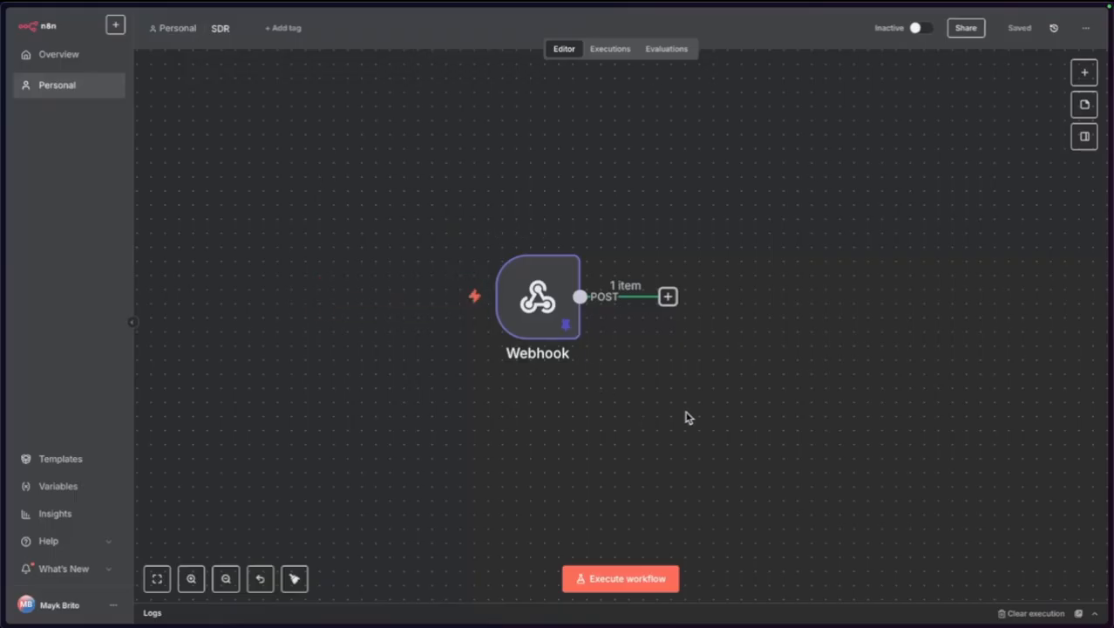
scroll(686, 418, "down", 2)
Write 'UserInfo: Cadastra ou pega informações de usuário do Supabase' in the new sticky note.
left_click_drag(729, 413, 565, 395)
scroll(565, 395, "down", 2)
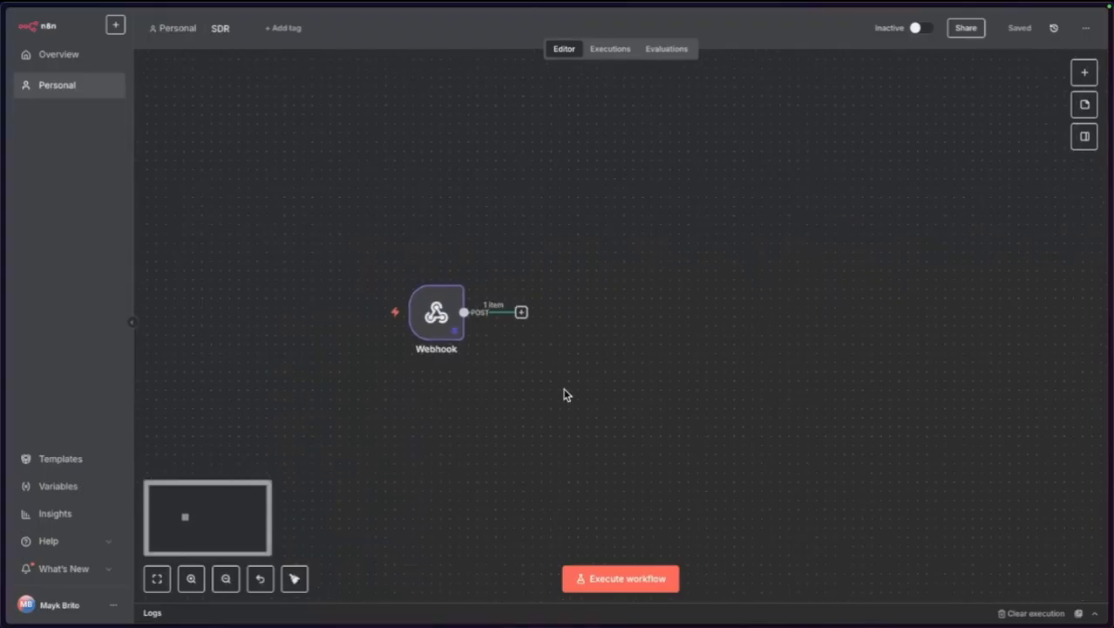
scroll(584, 405, "right", 1)
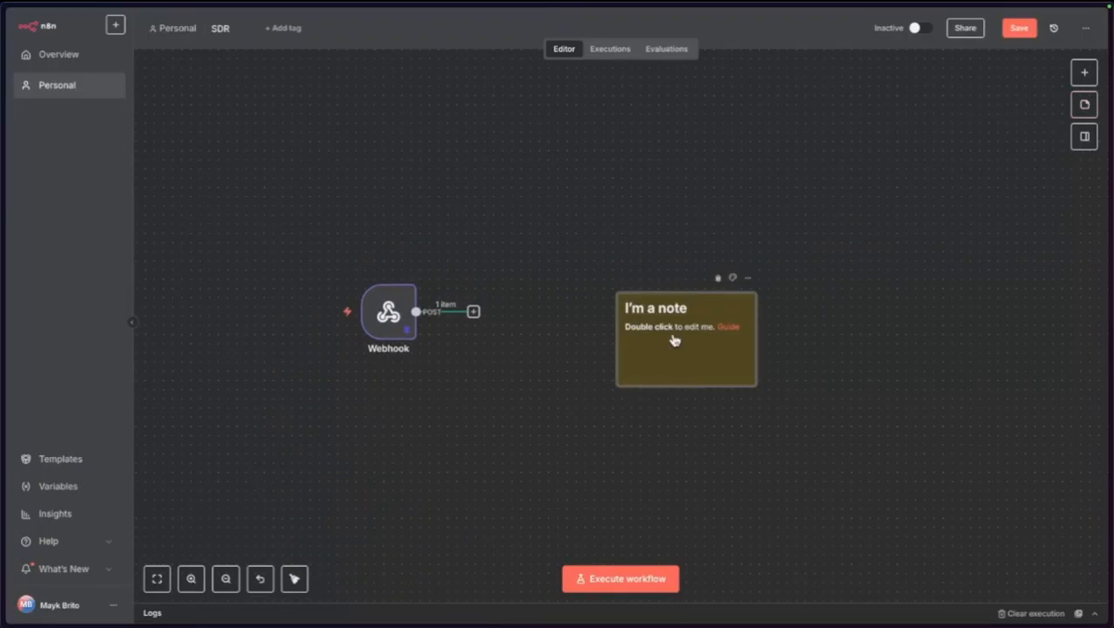
key("Delete")
key("ctrl+z")
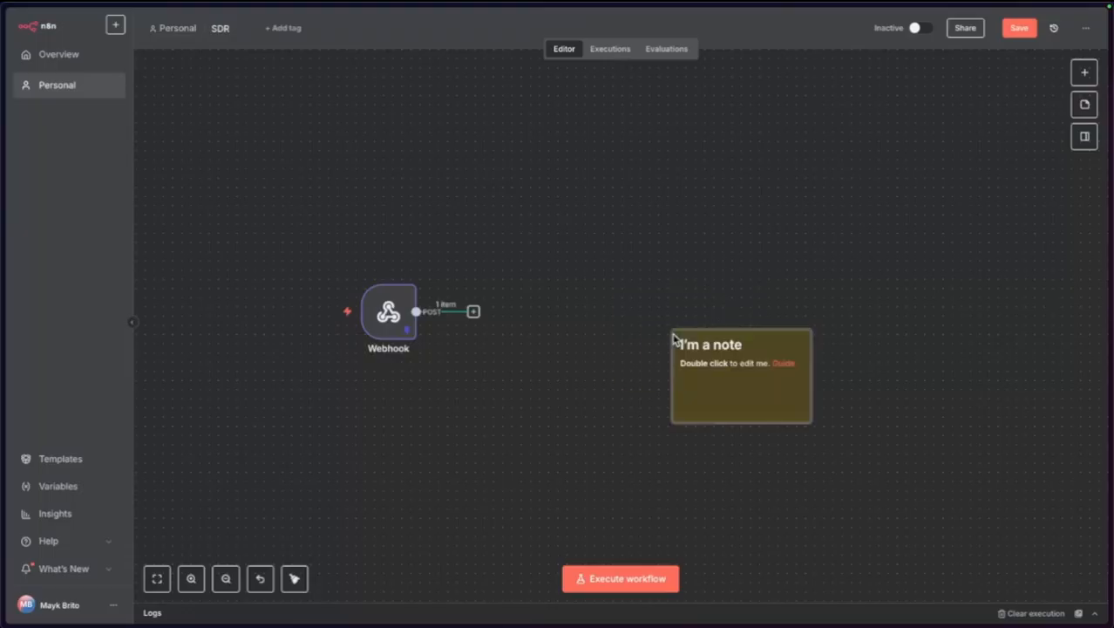
double_click(714, 361)
key("ctrl+a")
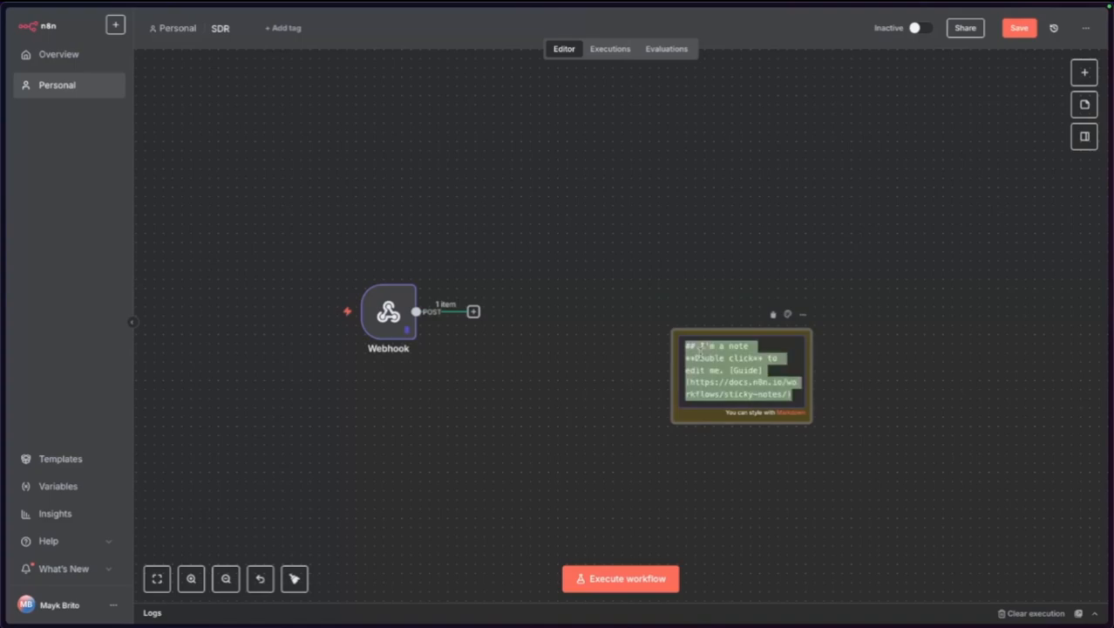
key("BackSpace")
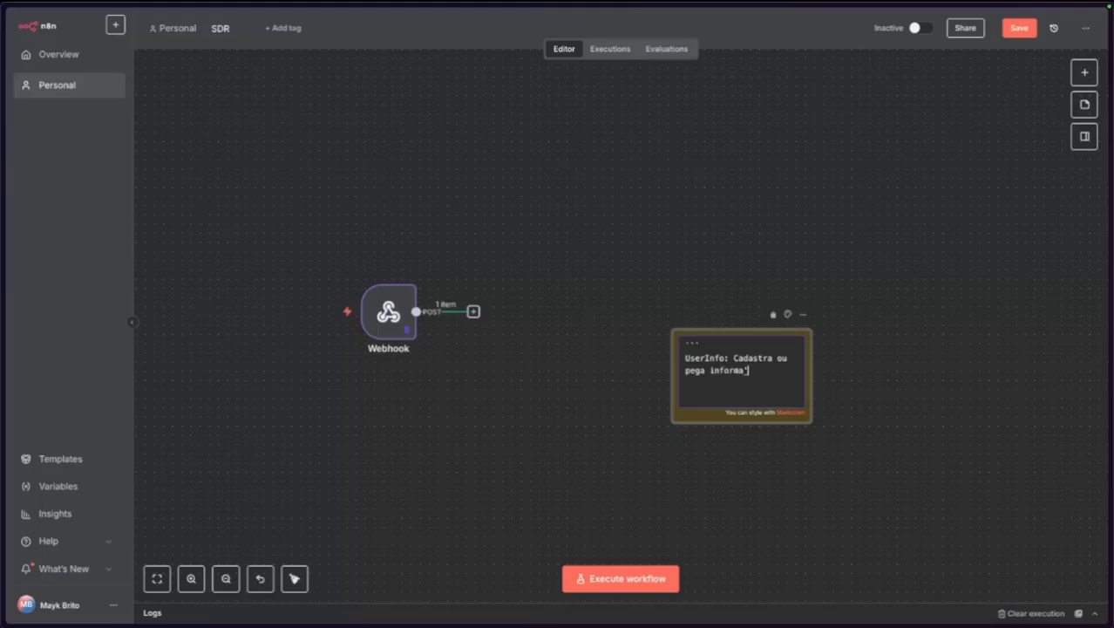
type("ário do Supabase")
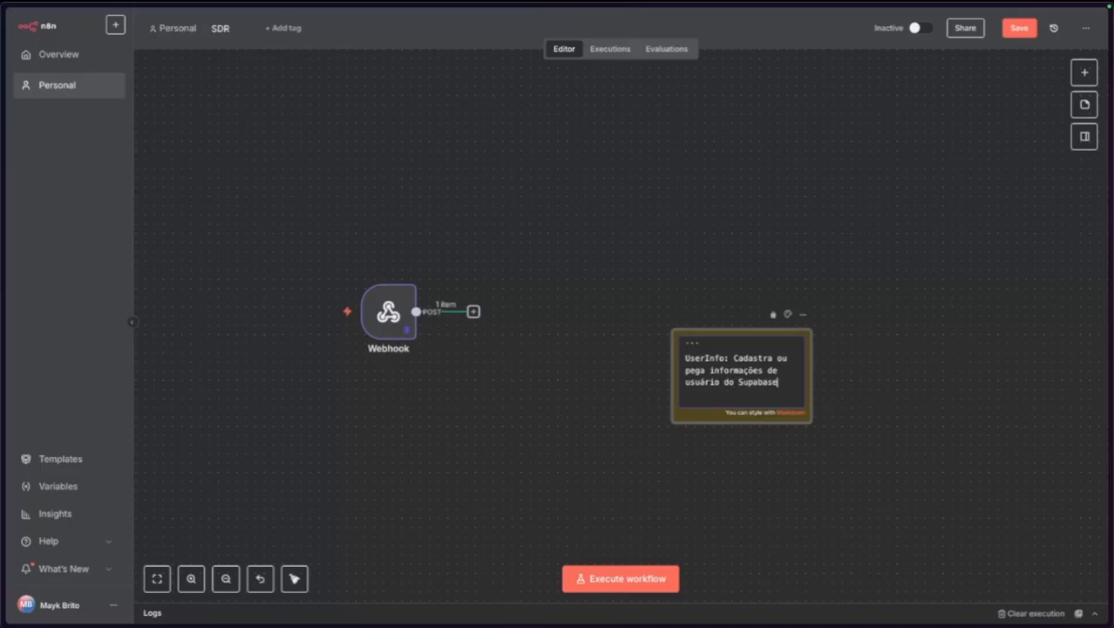
key("Return")
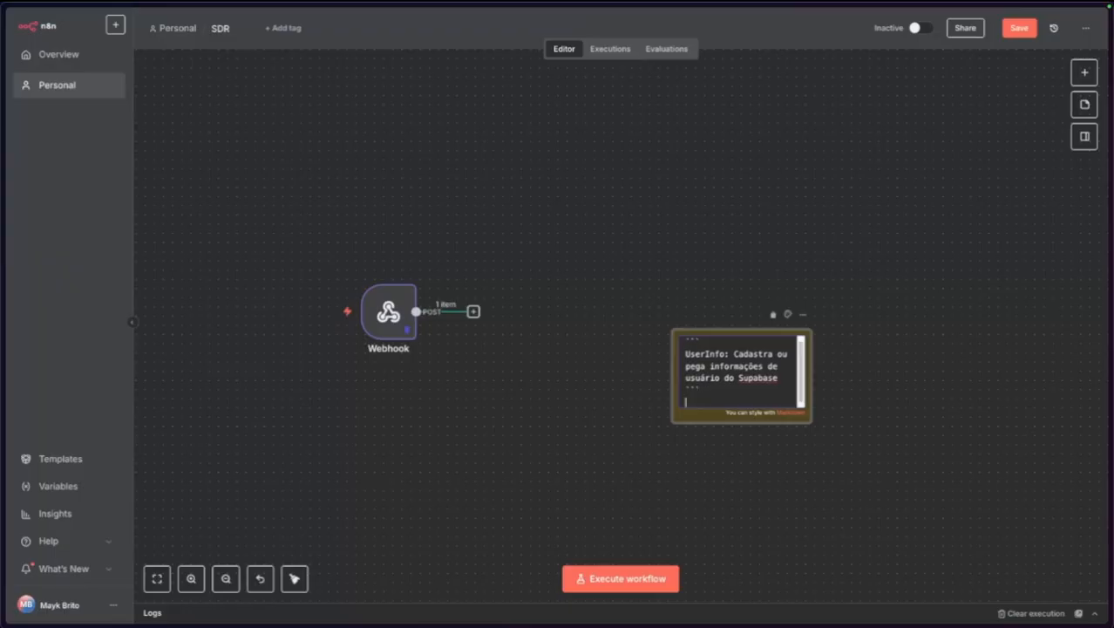
left_click(386, 473)
Enlarge the note to the right of the Webhook node, nudge it into place and colour it grey.
left_click_drag(776, 388, 960, 478)
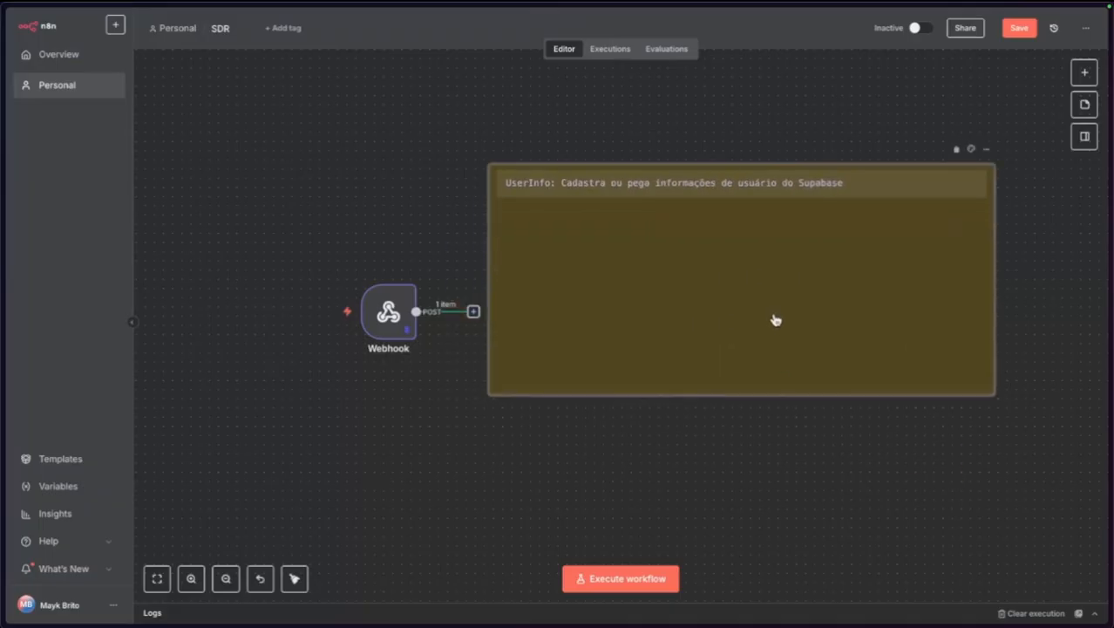
left_click_drag(776, 320, 771, 346)
left_click(962, 179)
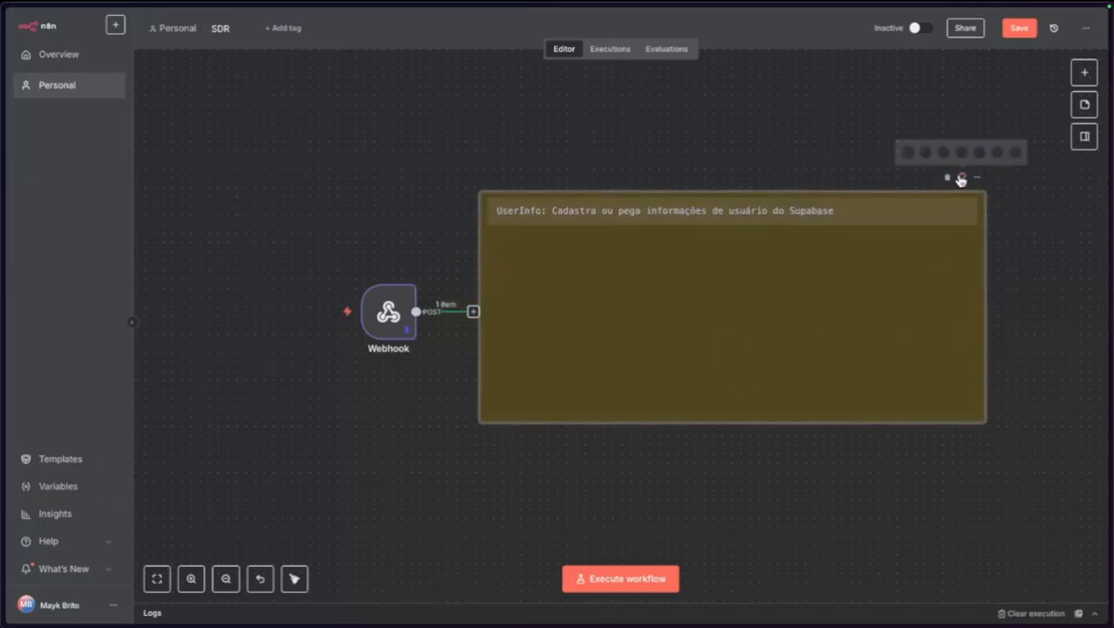
left_click(1012, 154)
mouse_move(723, 297)
left_mouse_down()
mouse_move(745, 306)
mouse_move(730, 299)
left_mouse_up()
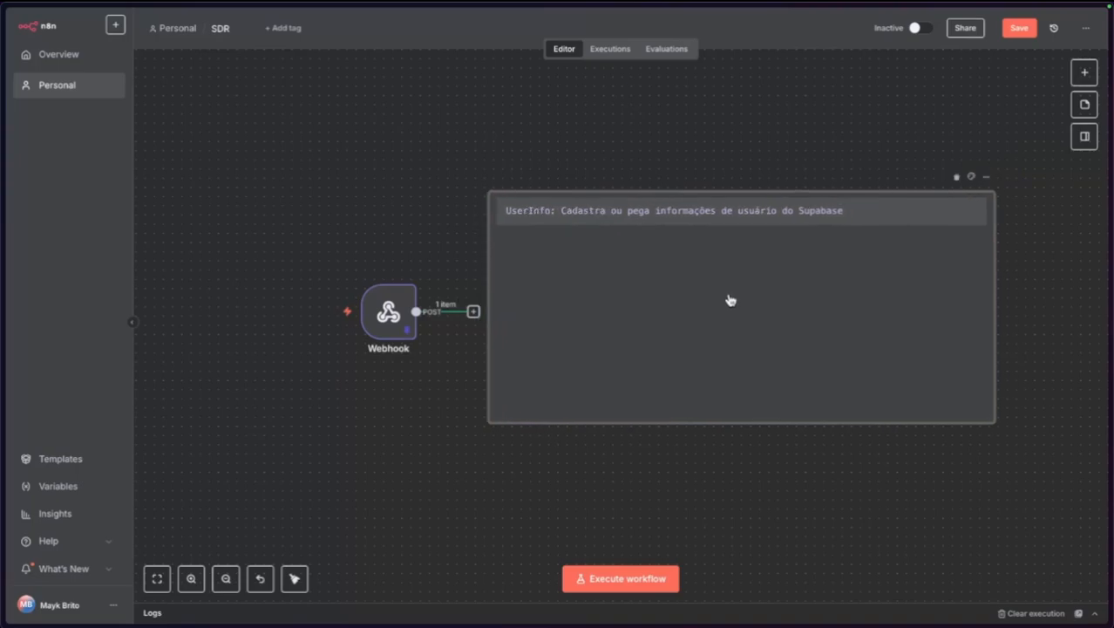
right_click(833, 485)
left_click(689, 469)
left_click_drag(742, 479, 651, 455)
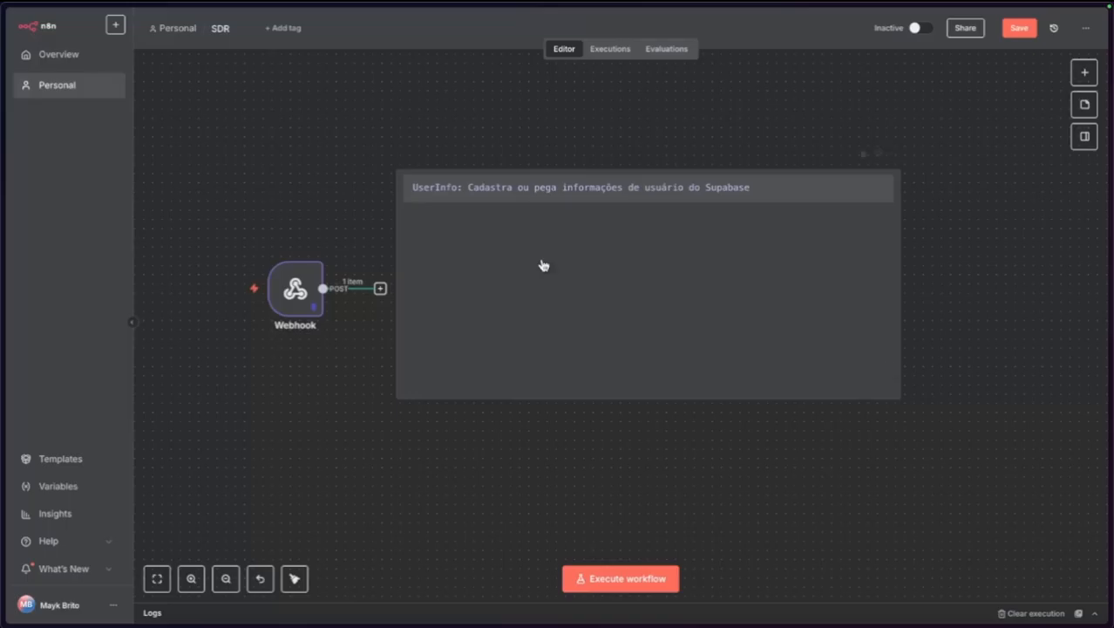
scroll(529, 263, "up", 1)
scroll(602, 293, "up", 1)
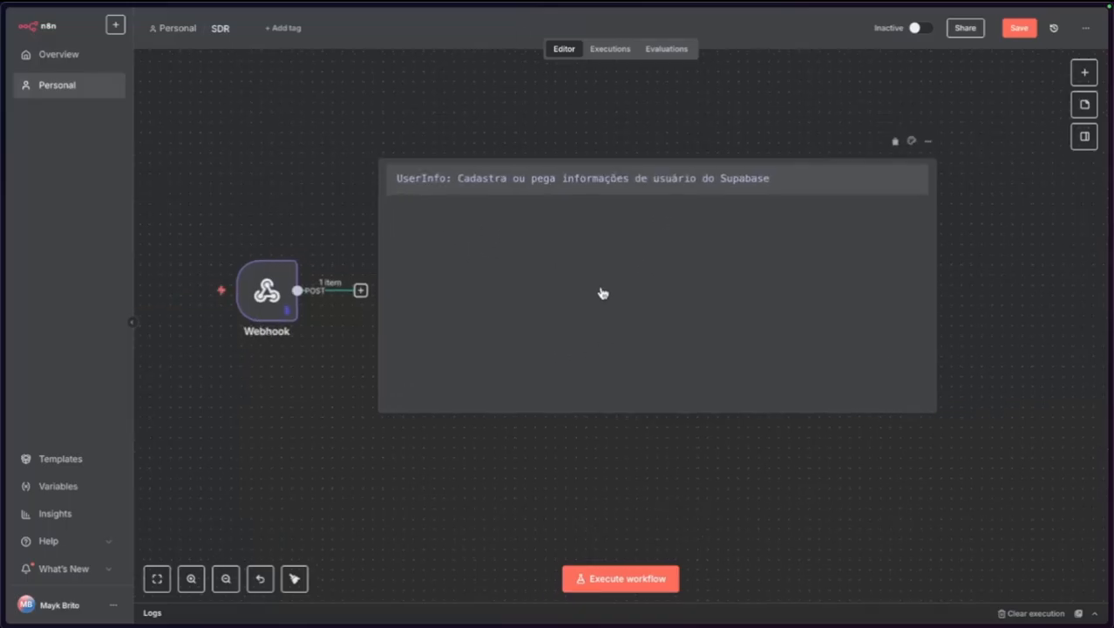
scroll(602, 294, "down", 1)
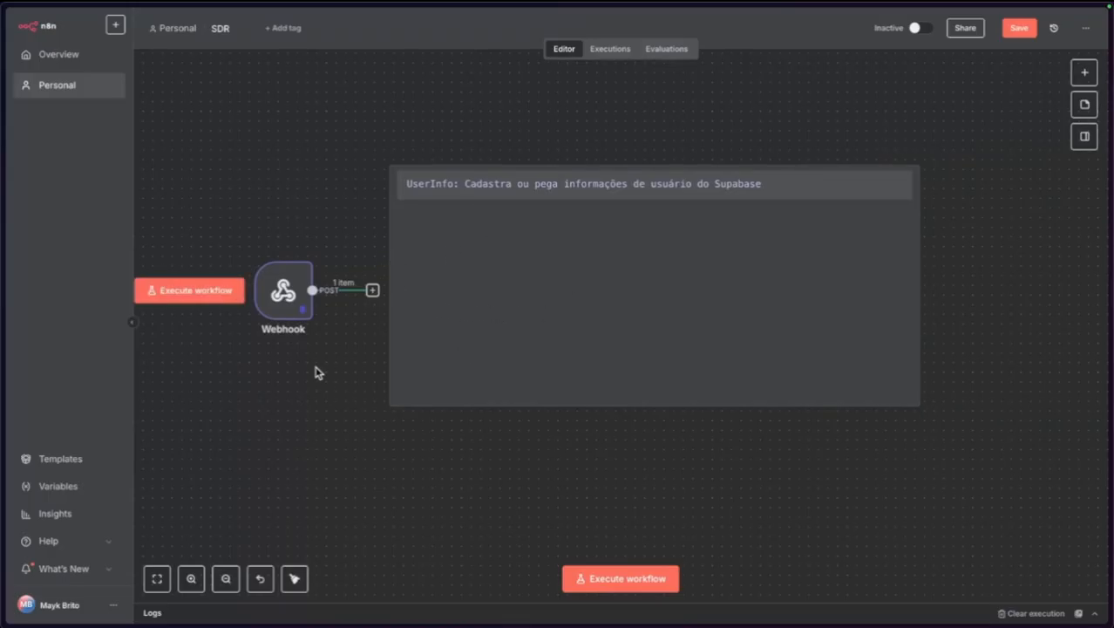
mouse_move(3, 153)
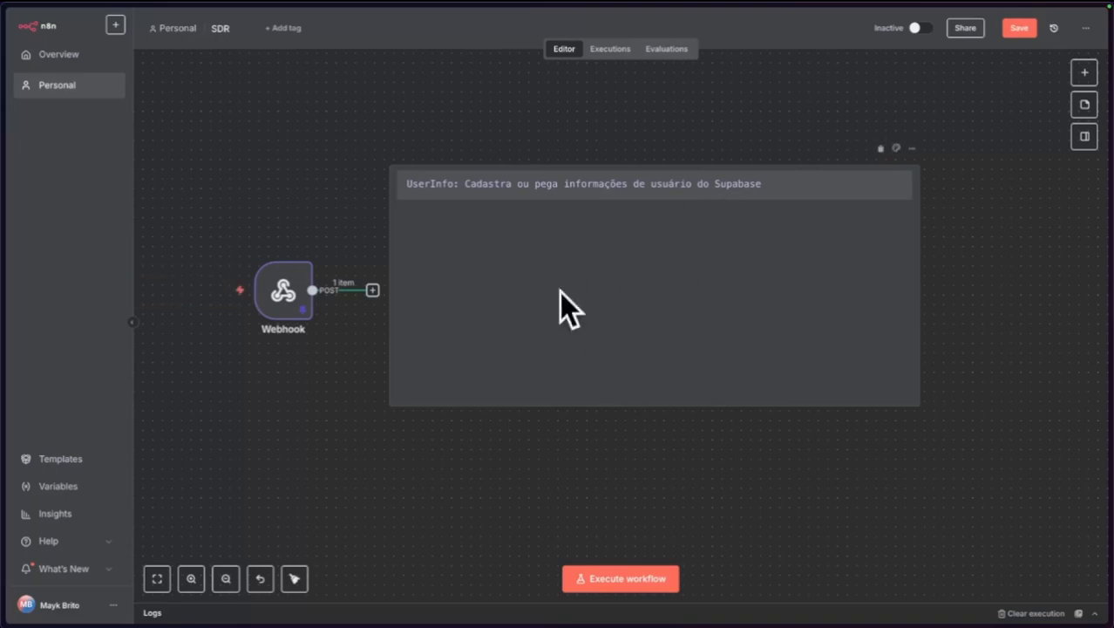
Open the self-hosted Supabase dashboard at supabase.rseat and start a new table under Database.
mouse_move(20, 259)
key("super+t")
type("su")
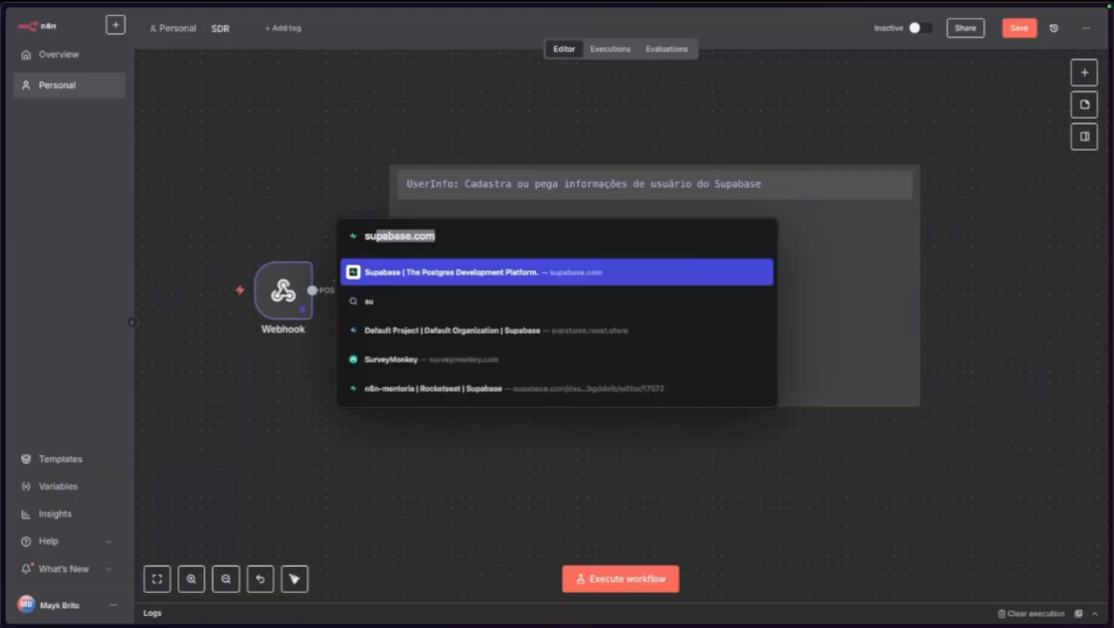
key("BackSpace")
key("BackSpace")
key("BackSpace")
type("sup")
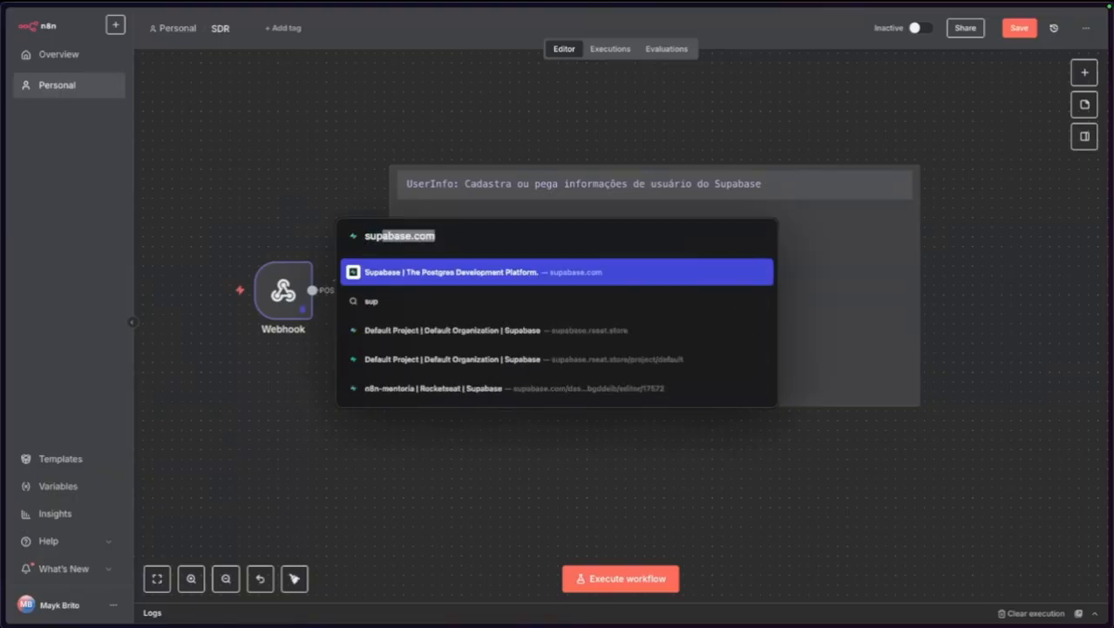
type("abase.rseat")
key("Return")
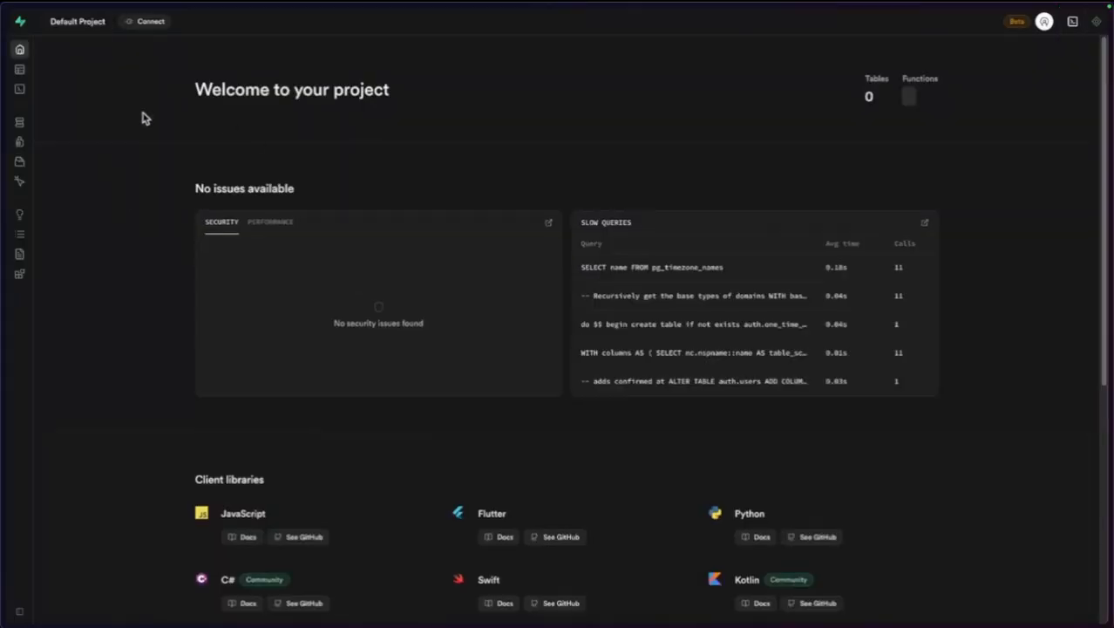
left_click(38, 124)
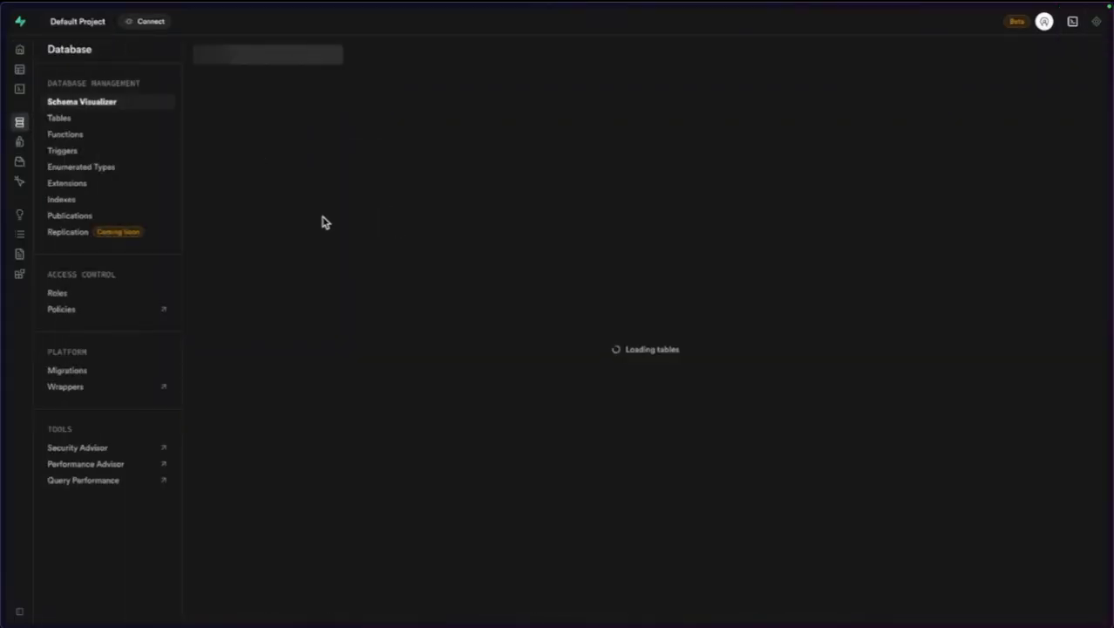
left_click(575, 366)
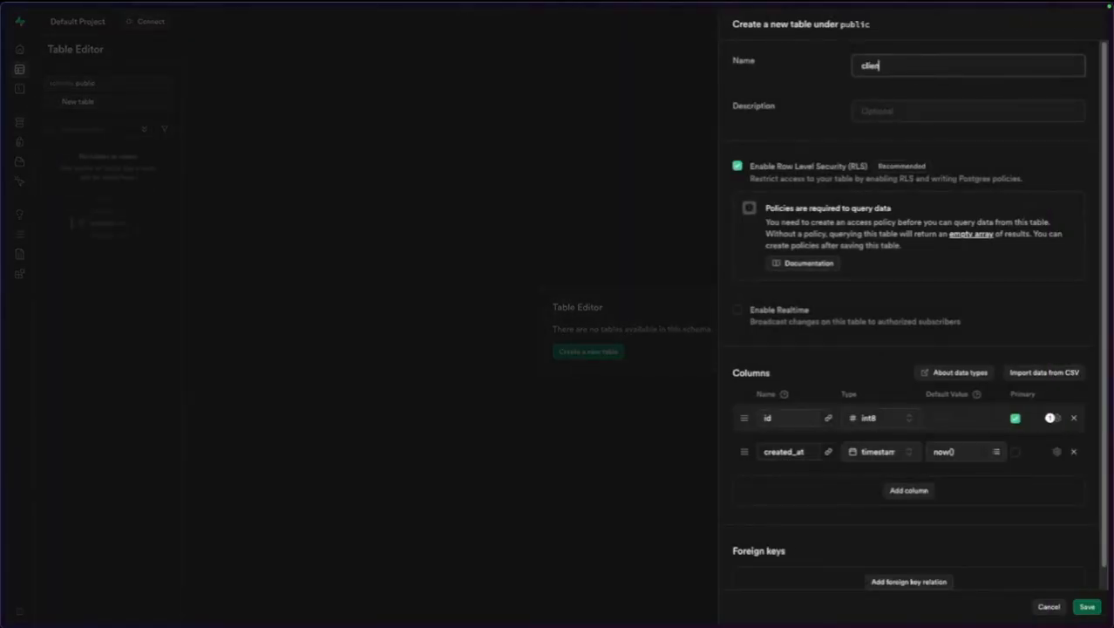
Add text columns whatsapp, name and email to the clients table.
left_click(903, 492)
scroll(908, 336, "down", 1)
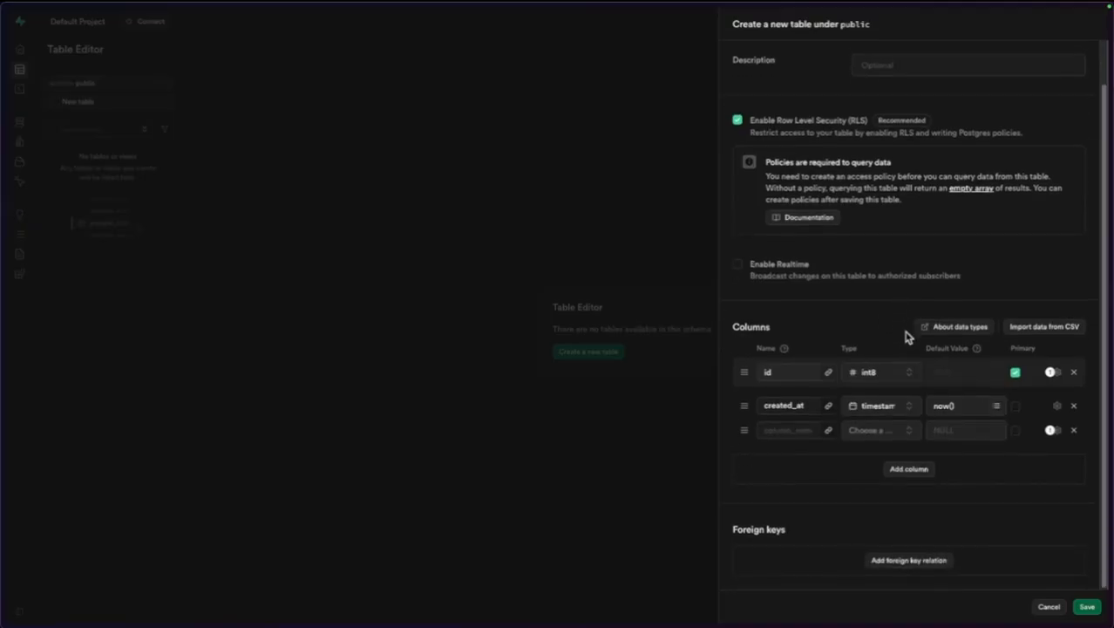
left_click(799, 430)
type("whatsapp")
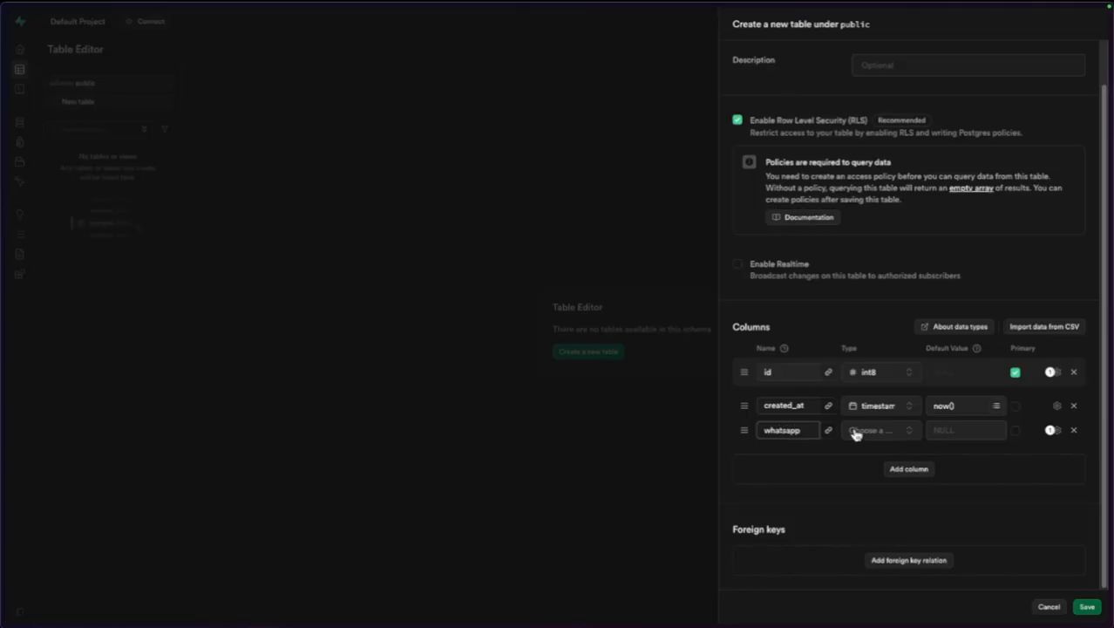
left_click(855, 433)
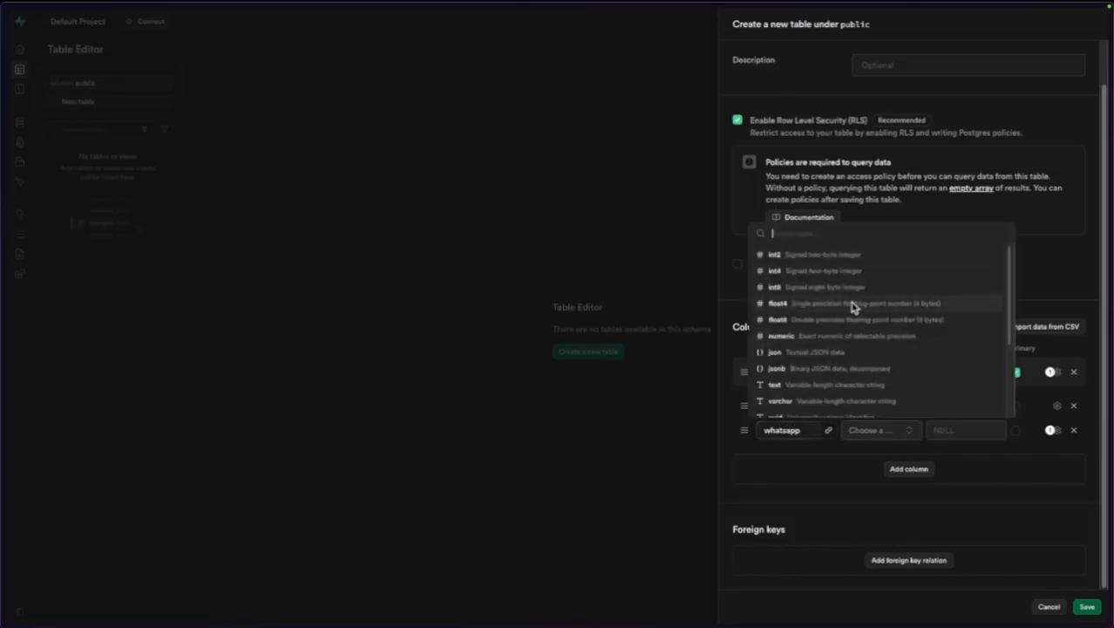
left_click(816, 386)
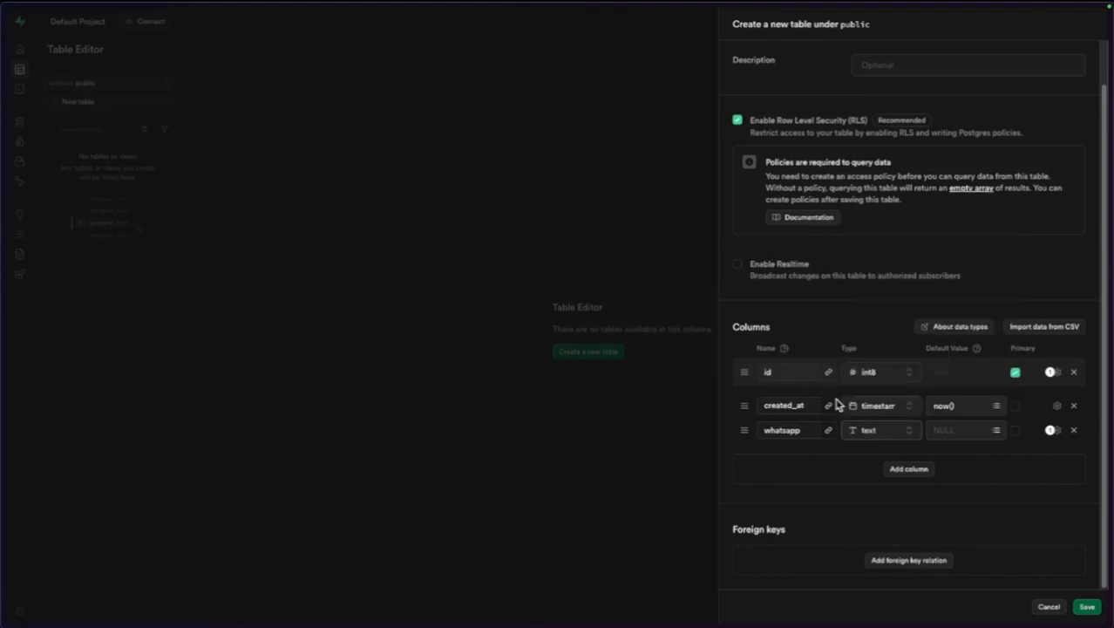
left_click(894, 473)
left_click(808, 452)
type("n")
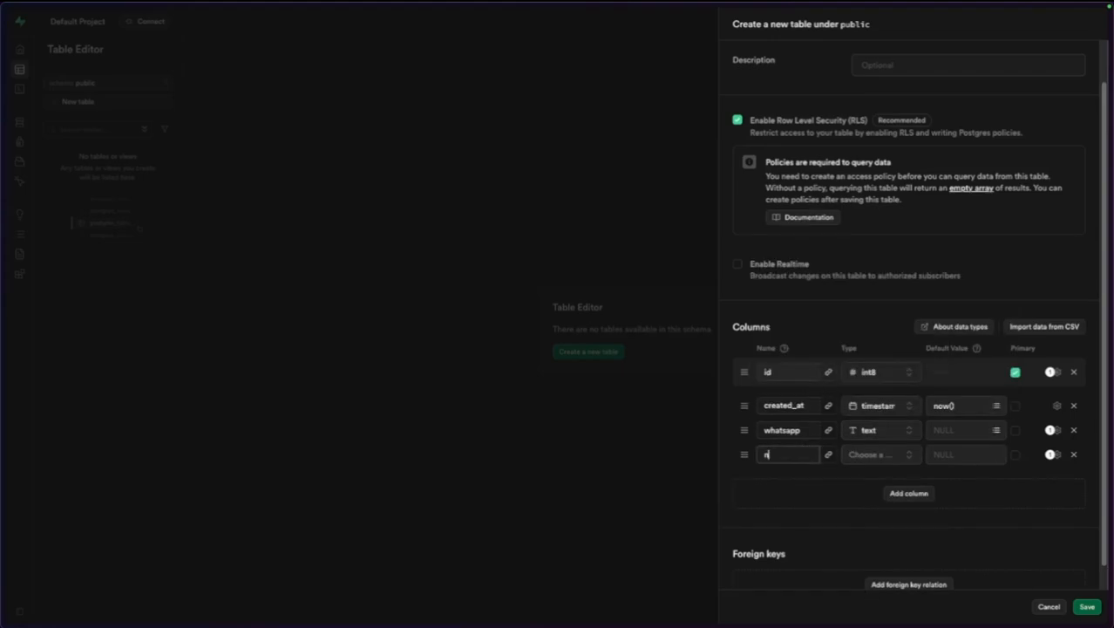
type("ame")
left_click(876, 456)
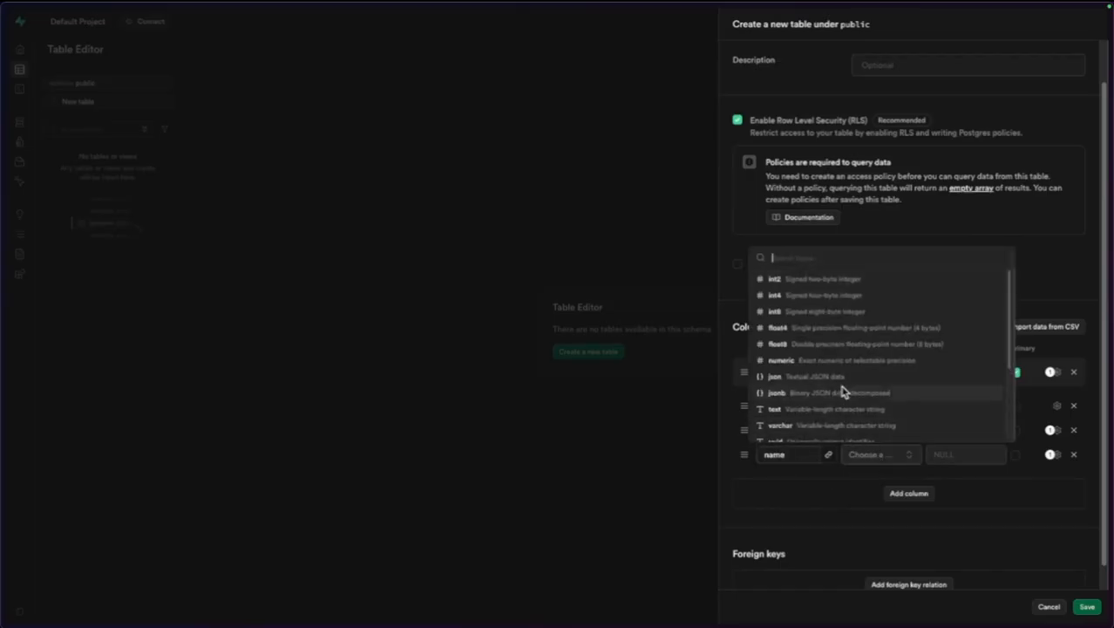
left_click(825, 407)
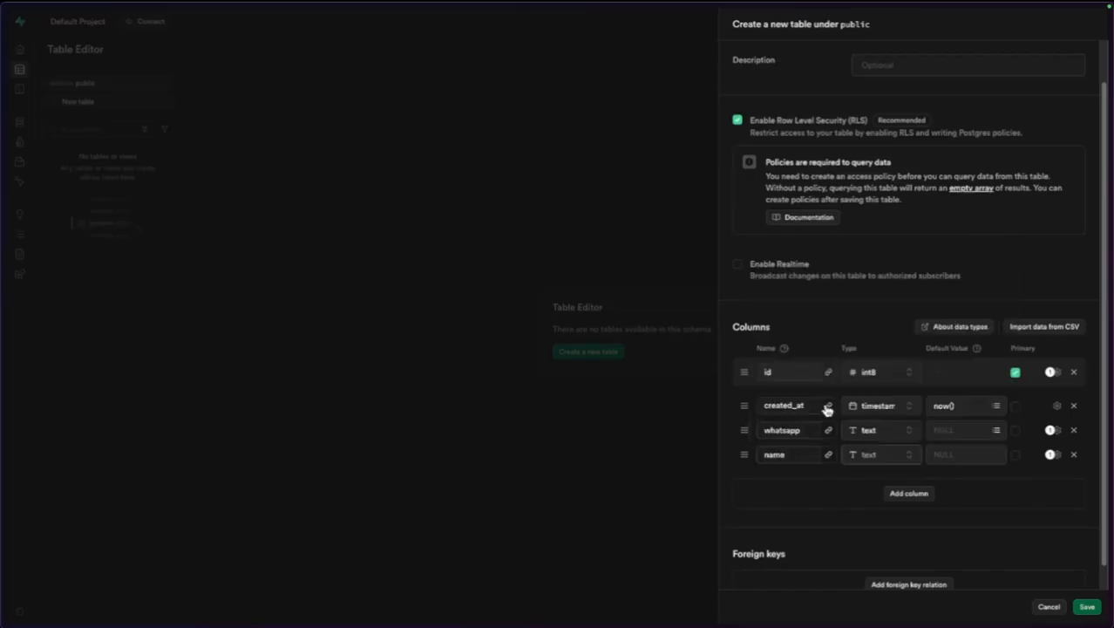
left_click(900, 495)
type("email")
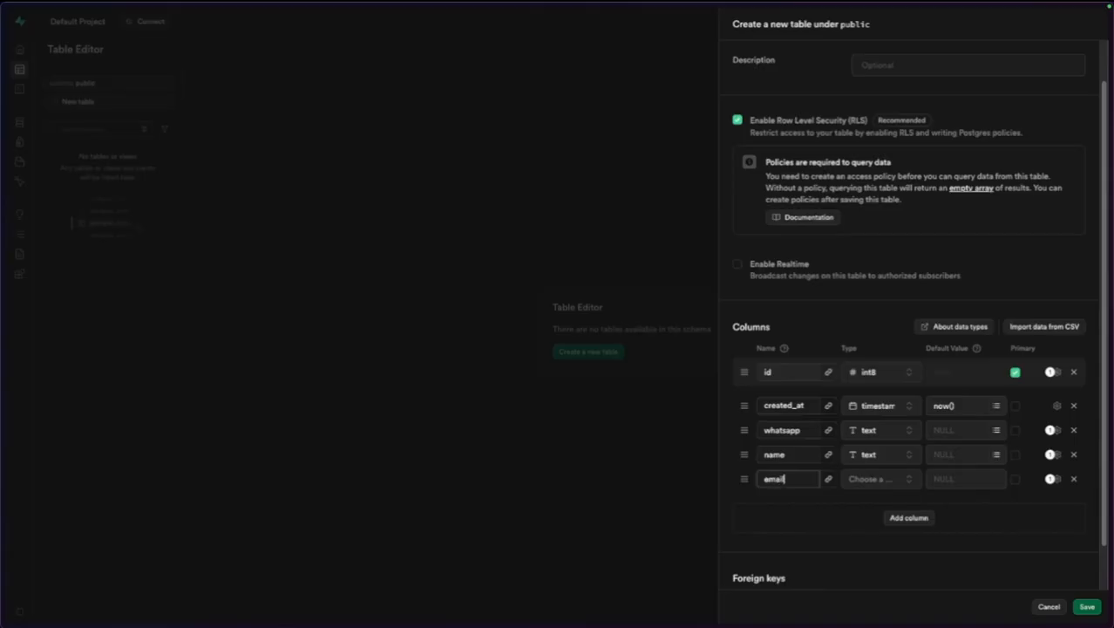
left_click(861, 480)
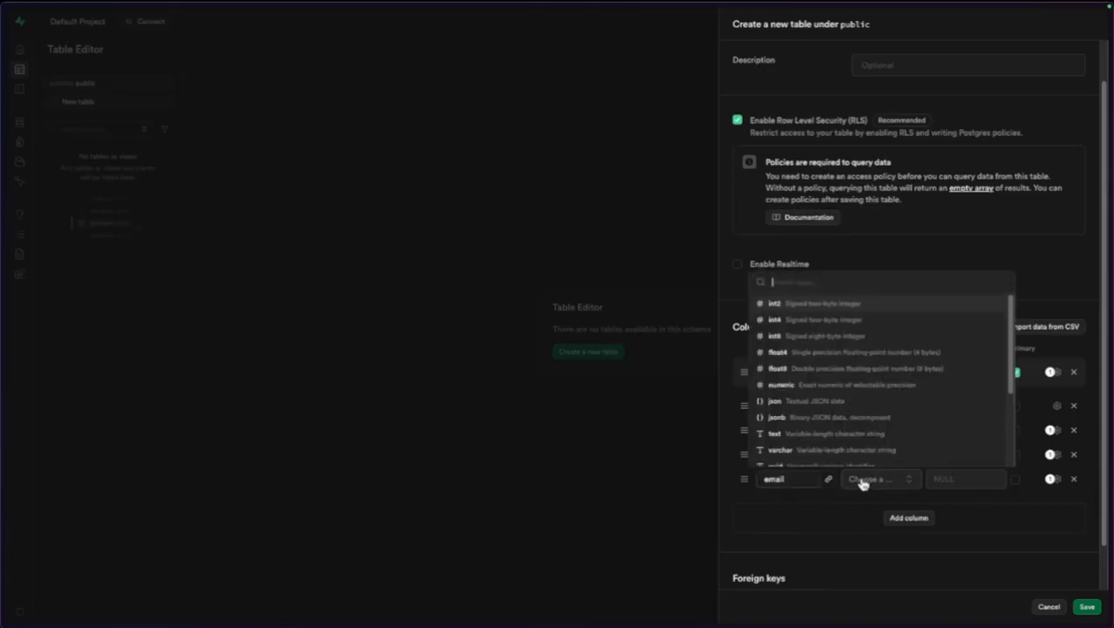
left_click(828, 440)
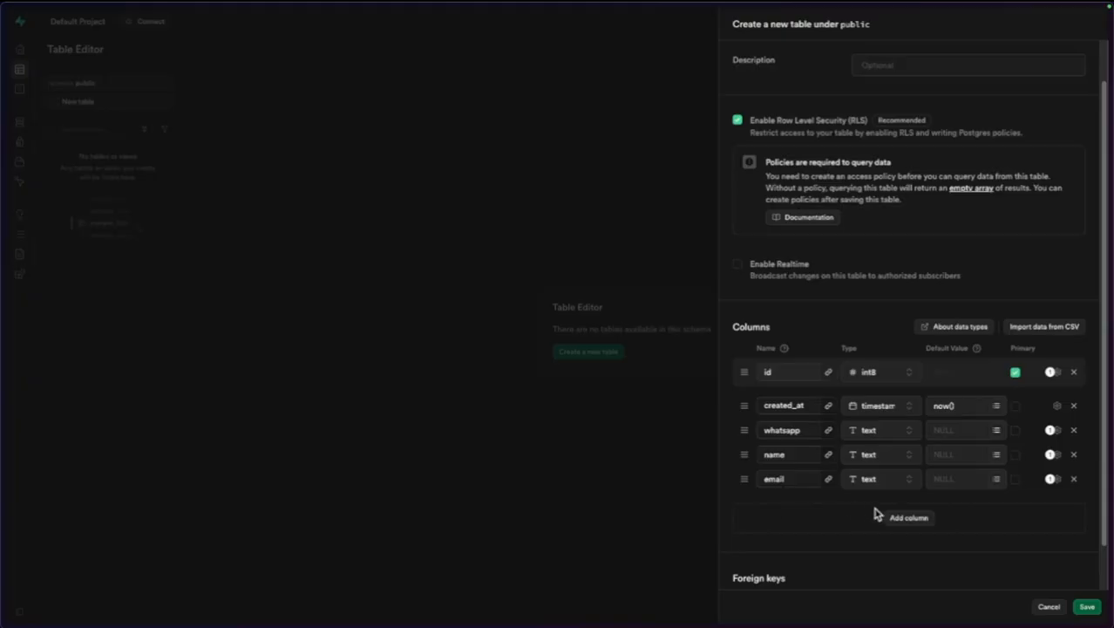
Add a text column notes and a bool column qualify.
left_click(898, 520)
type("note")
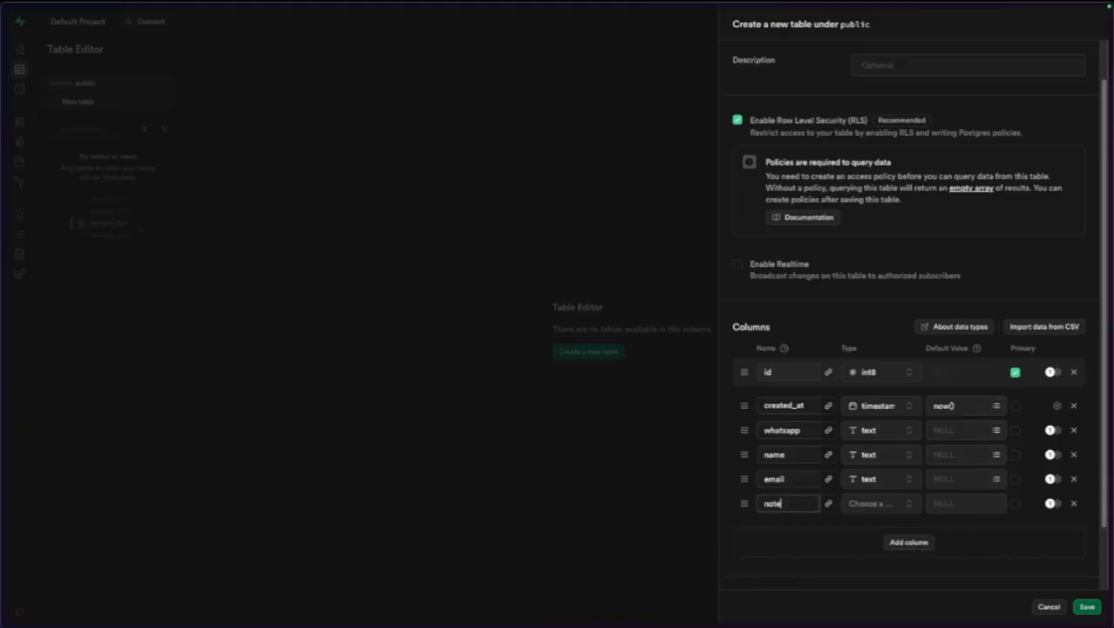
type("s")
left_click(888, 505)
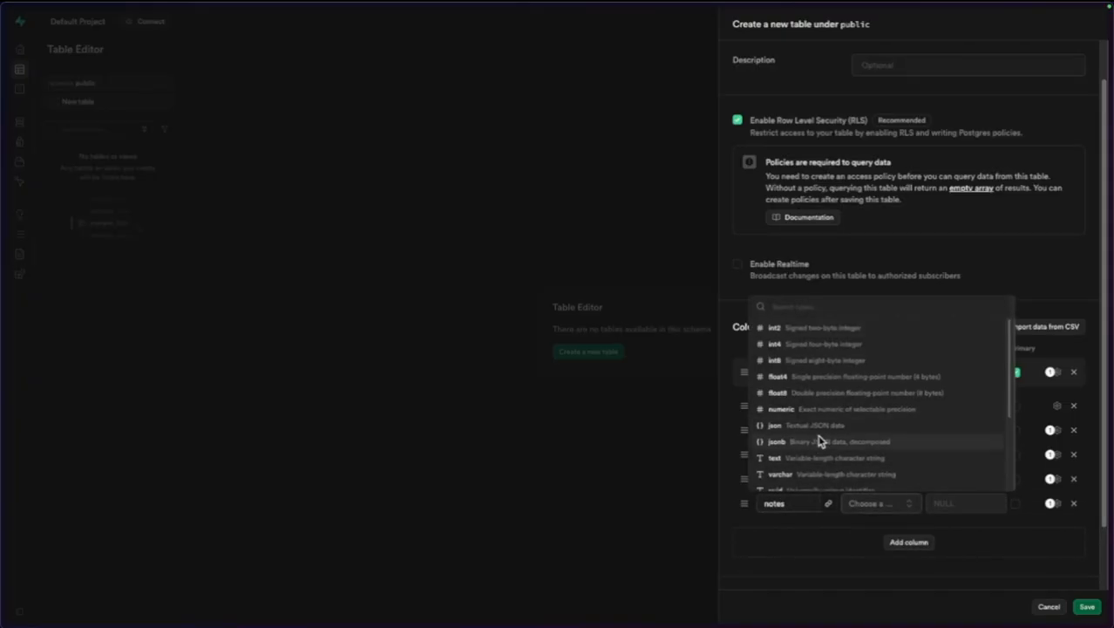
left_click(802, 456)
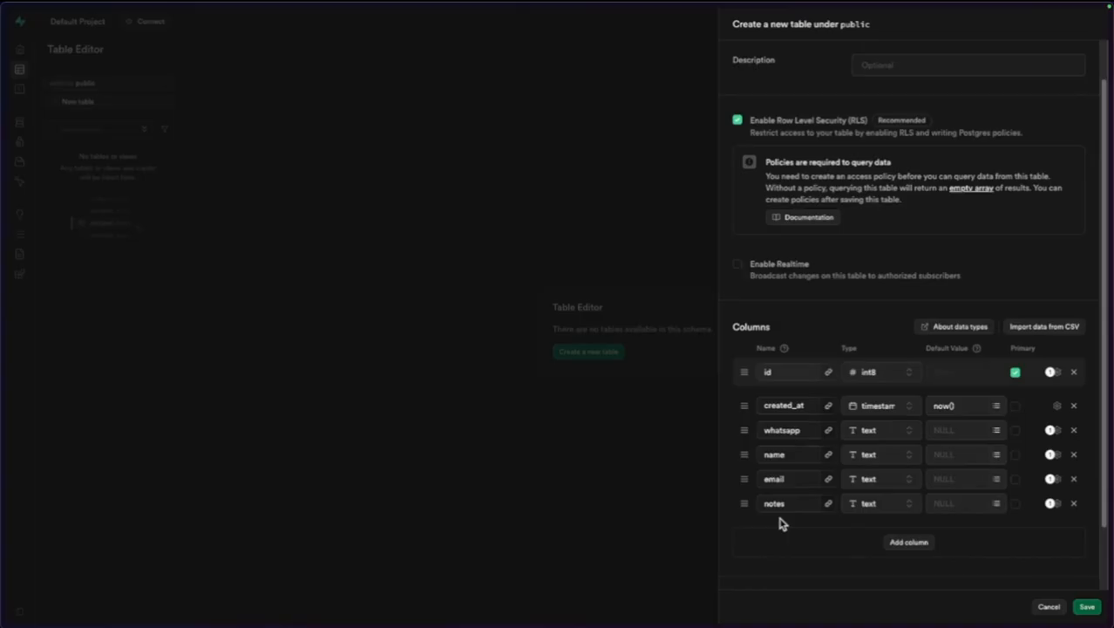
left_click(893, 544)
type("qualify")
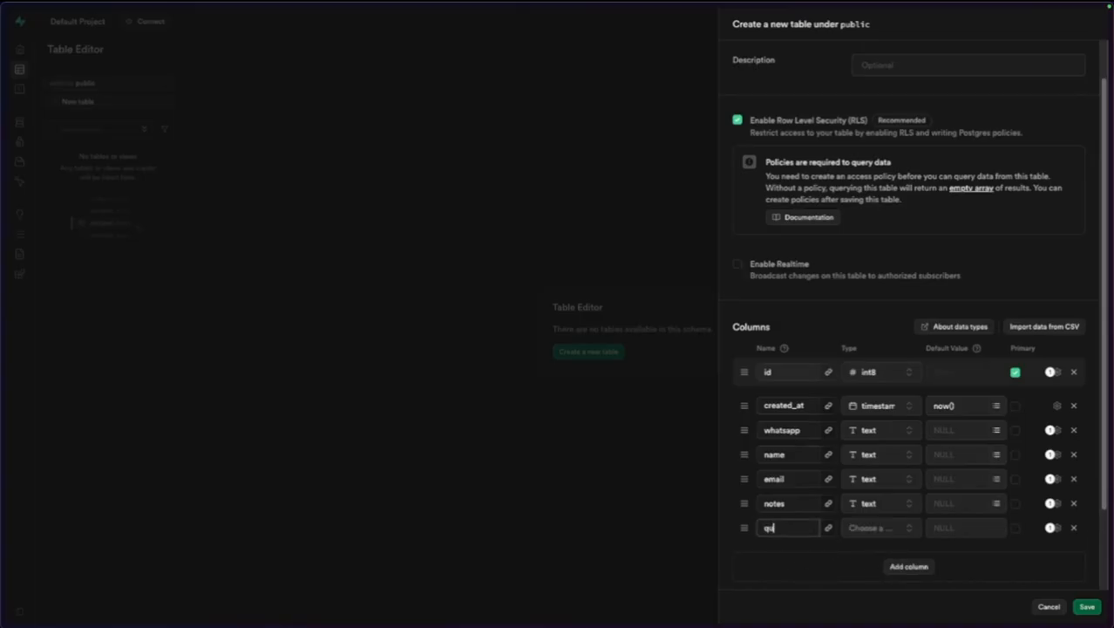
left_click(881, 528)
scroll(883, 488, "down", 5)
left_click(811, 490)
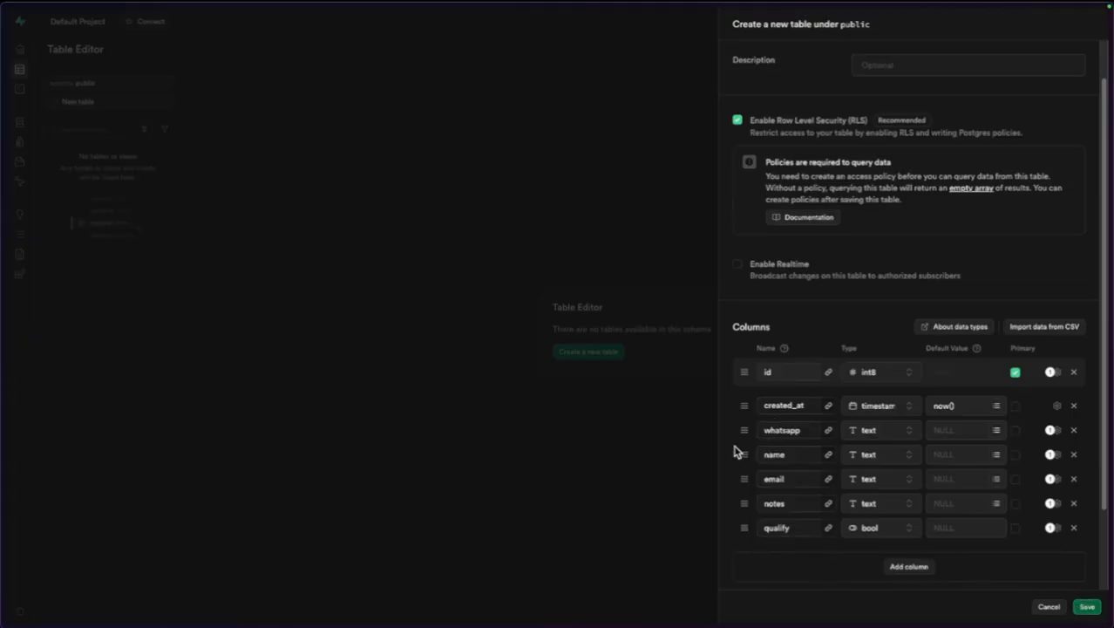
Move created_at to the end of the columns and save the clients table.
left_click_drag(741, 406, 747, 430)
scroll(1012, 488, "up", 2)
scroll(997, 521, "down", 2)
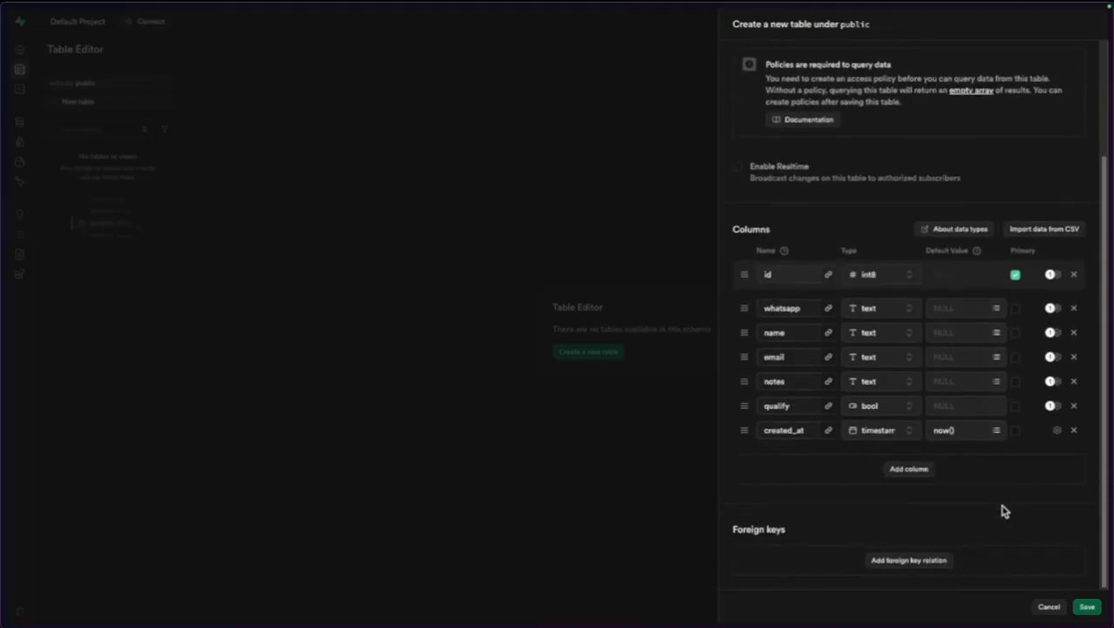
left_click(1092, 606)
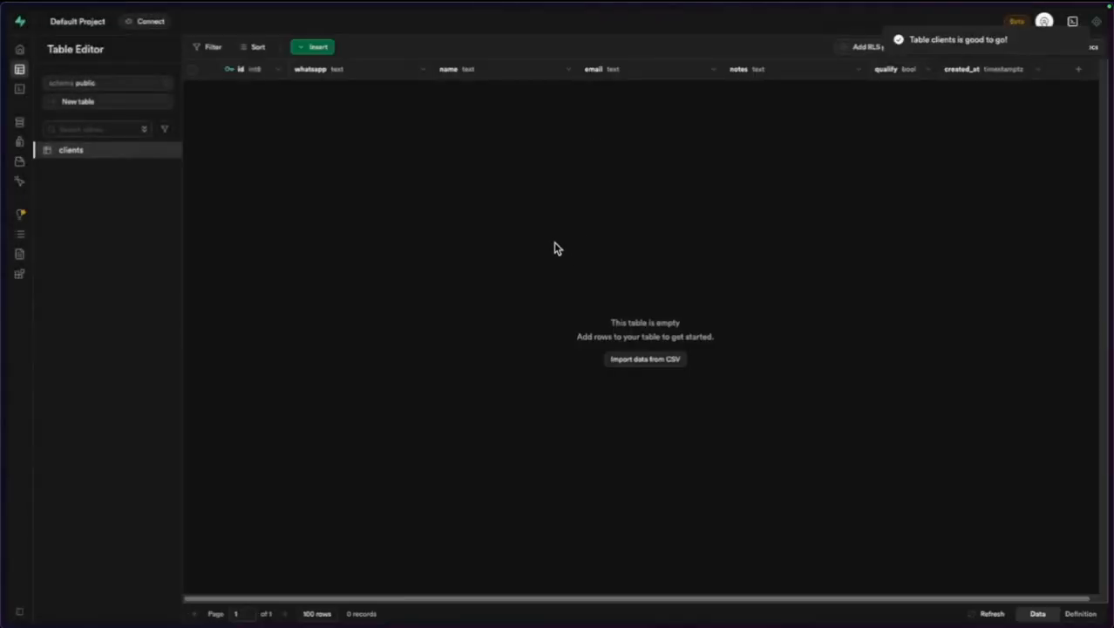
Move the Supabase tab up the tab list and switch back to the n8n SDR workflow tab.
mouse_move(6, 237)
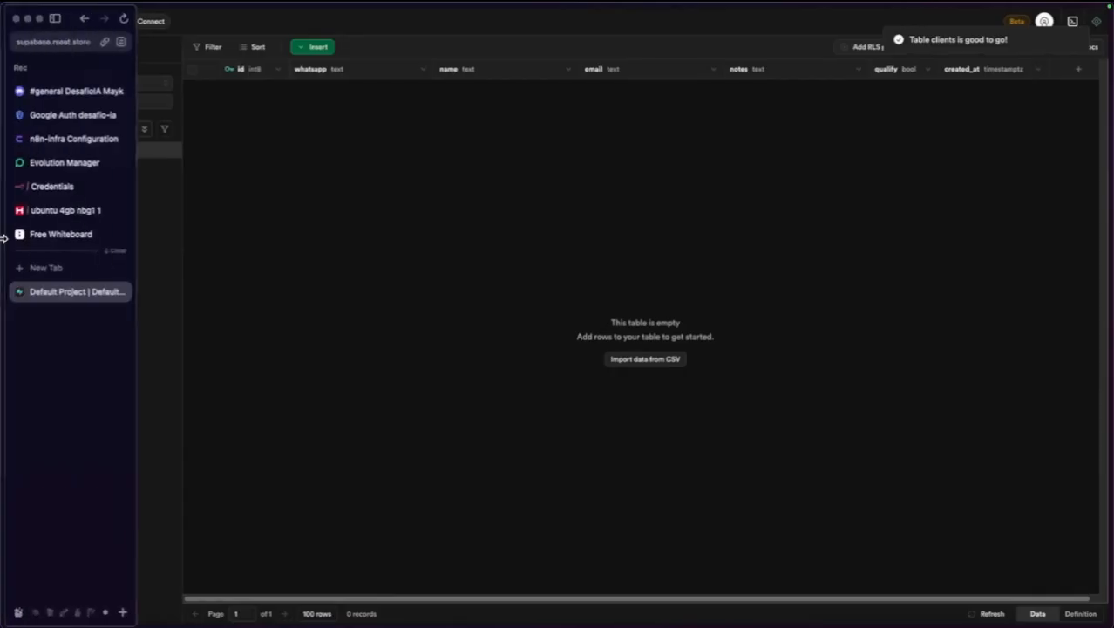
left_click_drag(23, 295, 49, 218)
left_click(52, 185)
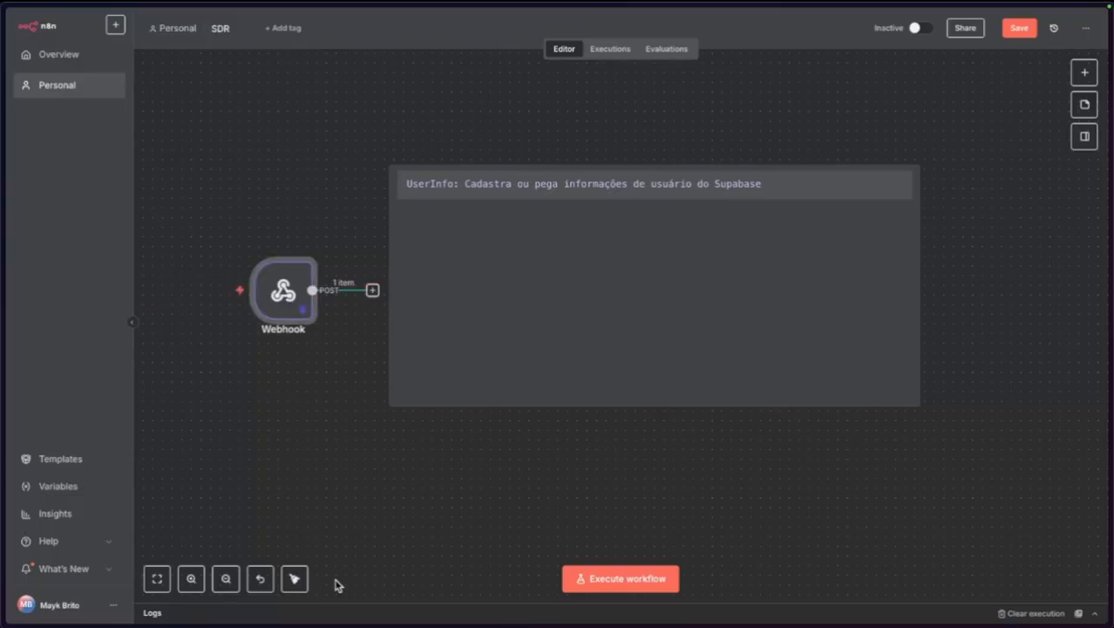
Add a Supabase 'Get many rows' node after the Webhook, frame both in UserInfo, and open it.
key("Tab")
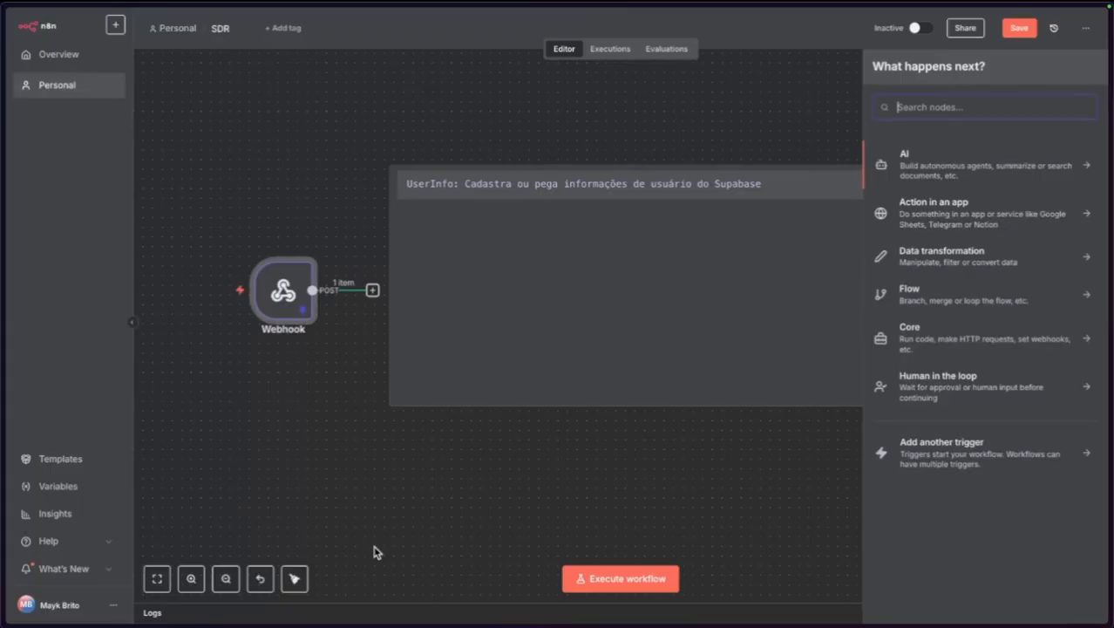
type("supa")
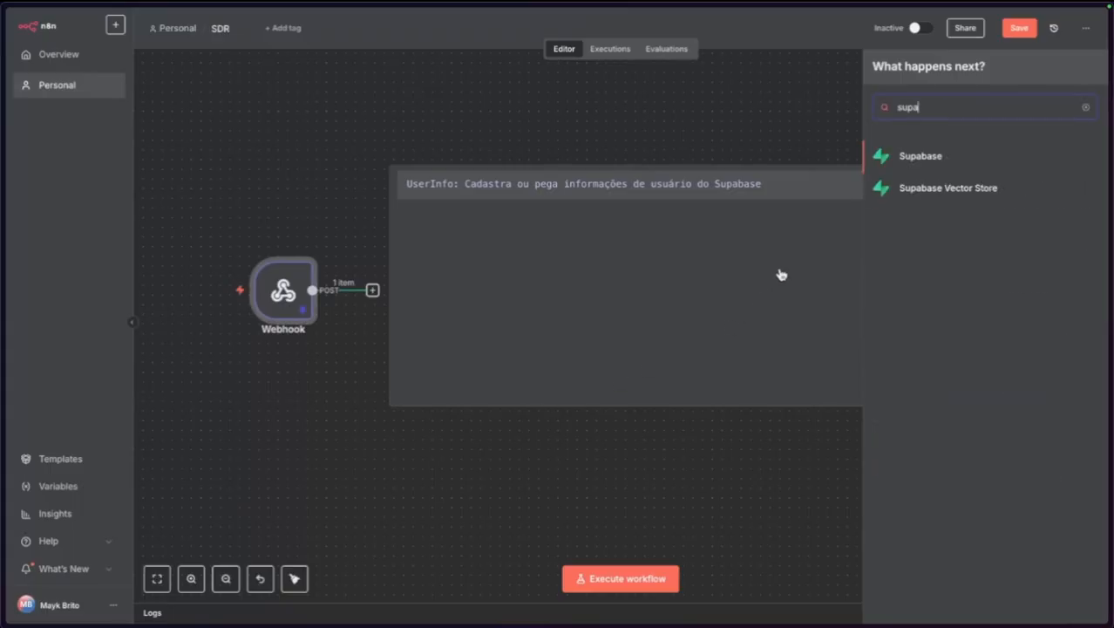
left_click(922, 155)
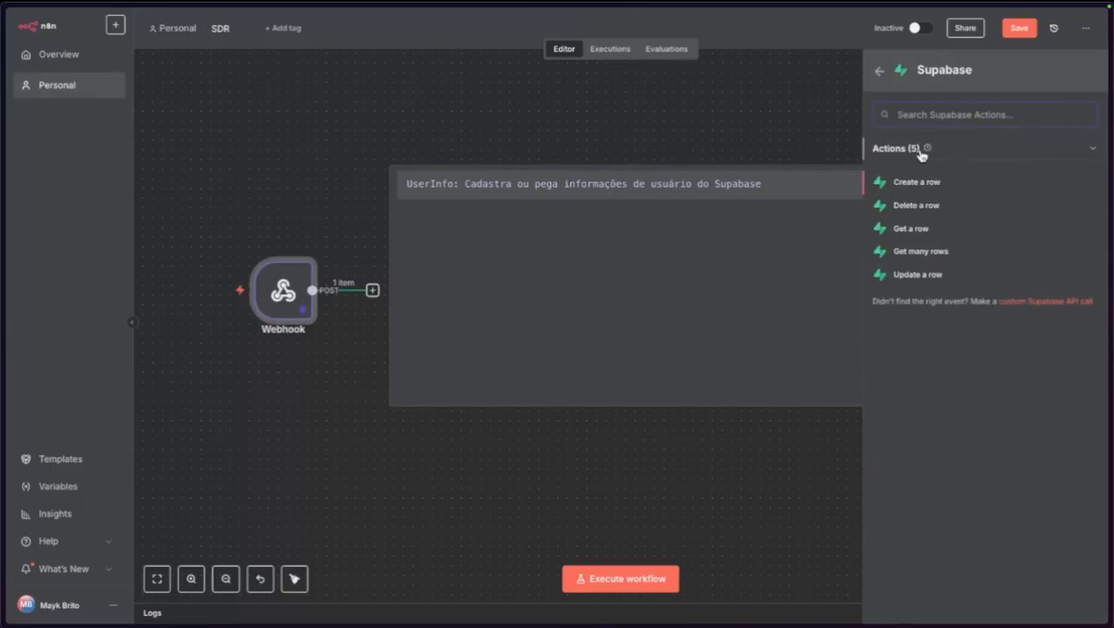
left_click(924, 254)
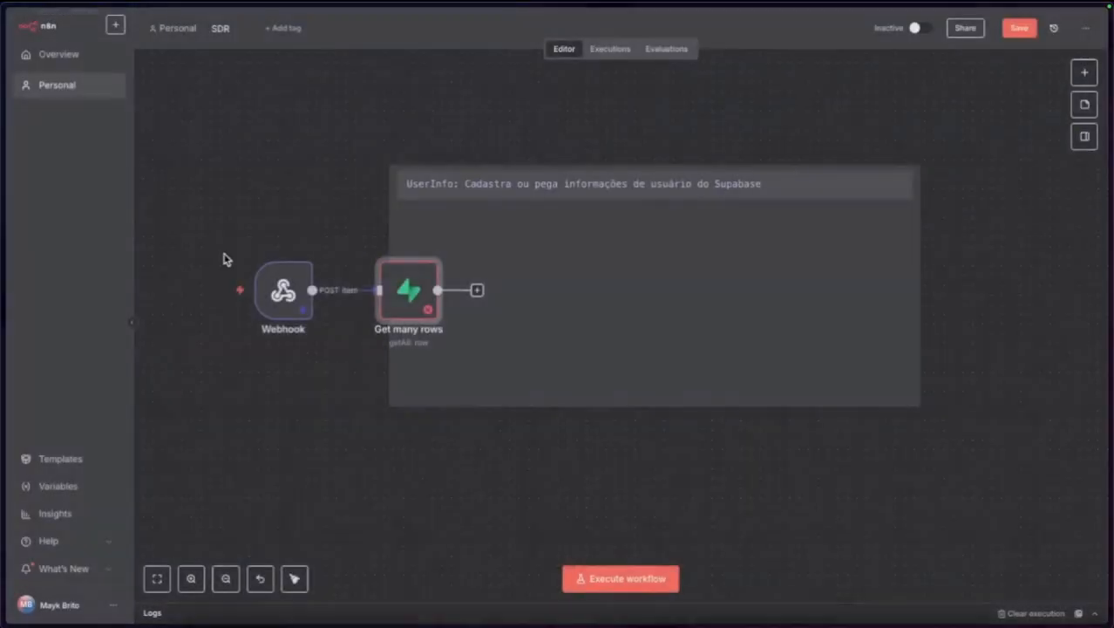
left_click(61, 22)
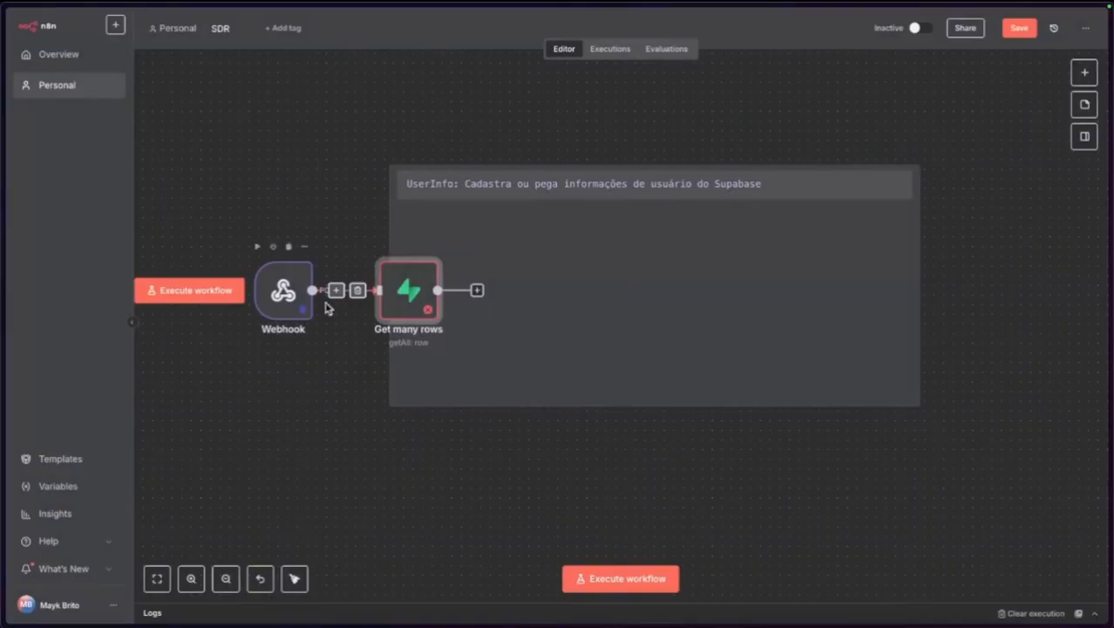
left_click_drag(648, 274, 610, 274)
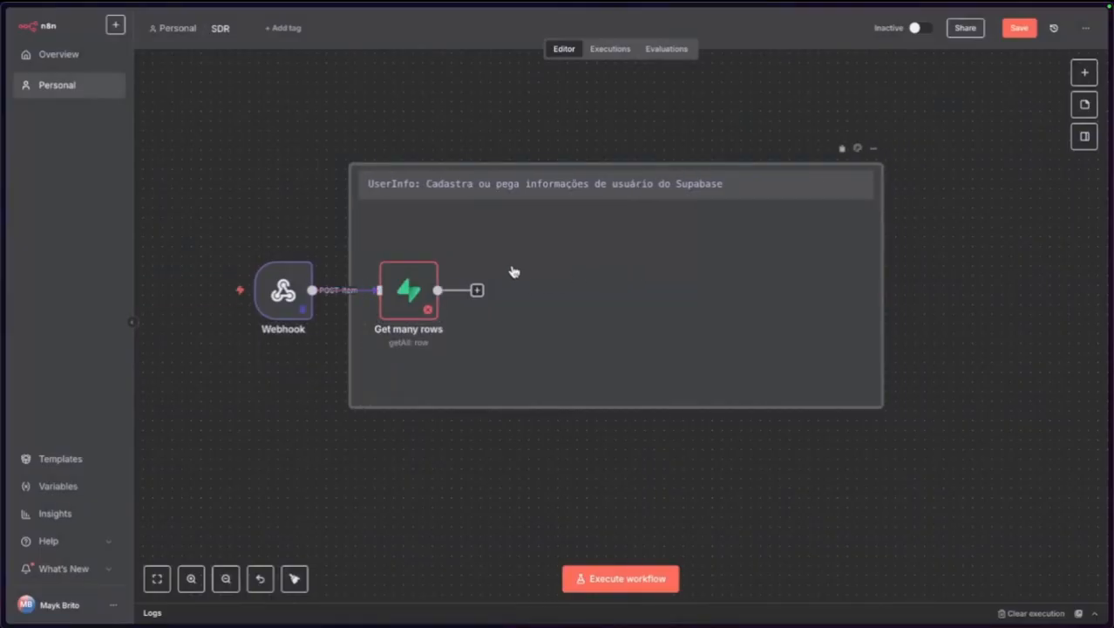
double_click(405, 290)
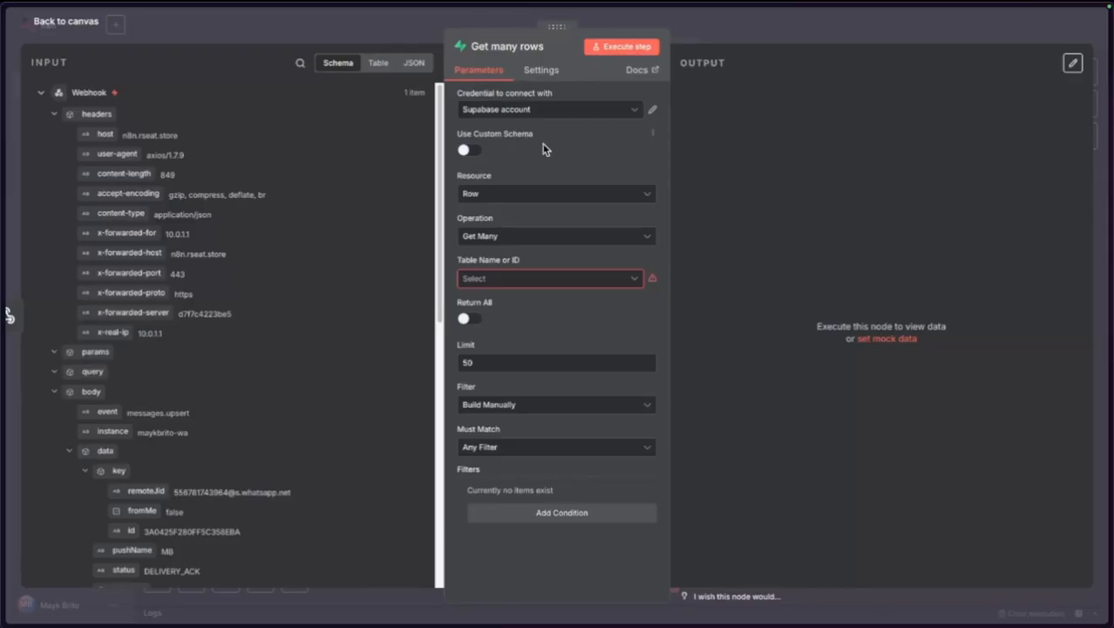
Query the clients table with Return All and add a whatsapp Equals filter condition.
left_click(502, 279)
left_click(515, 311)
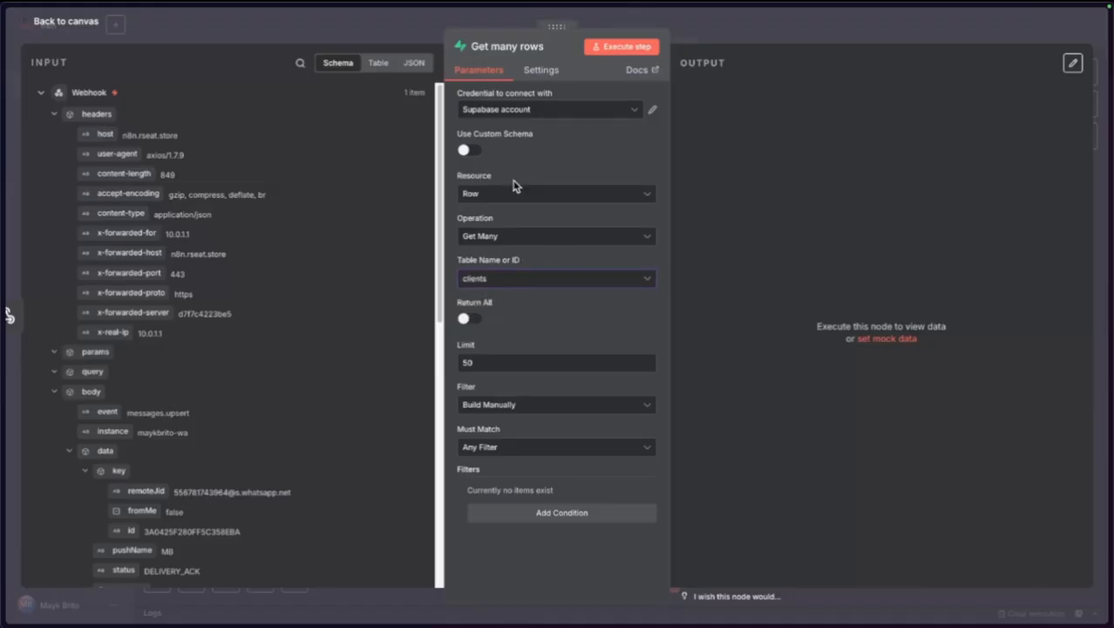
left_click(469, 319)
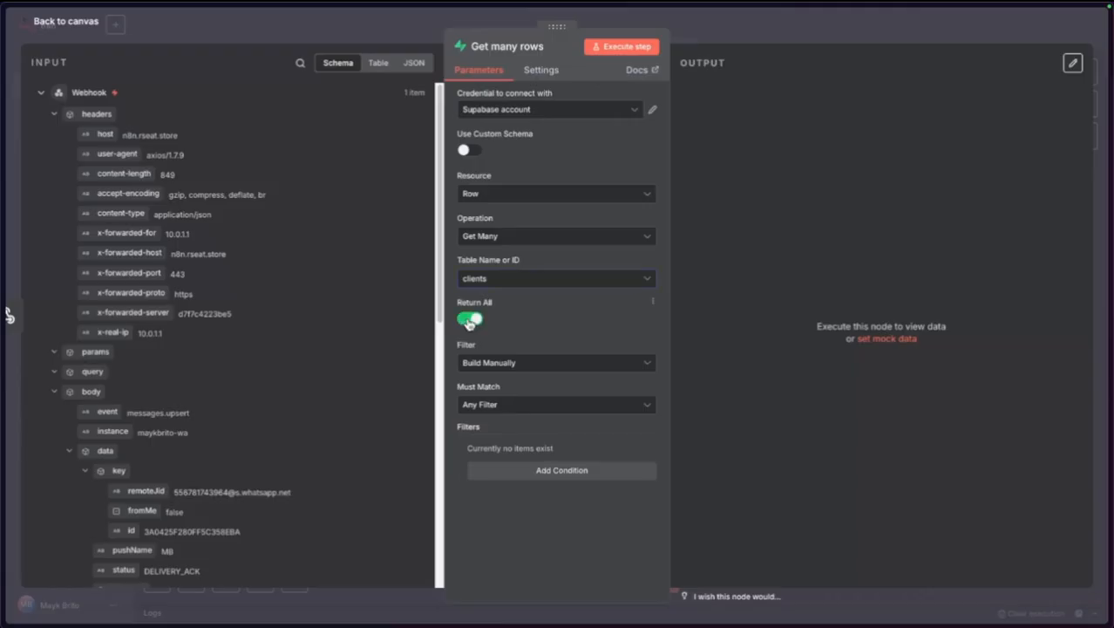
left_click(551, 470)
scroll(532, 458, "down", 1)
left_click(510, 445)
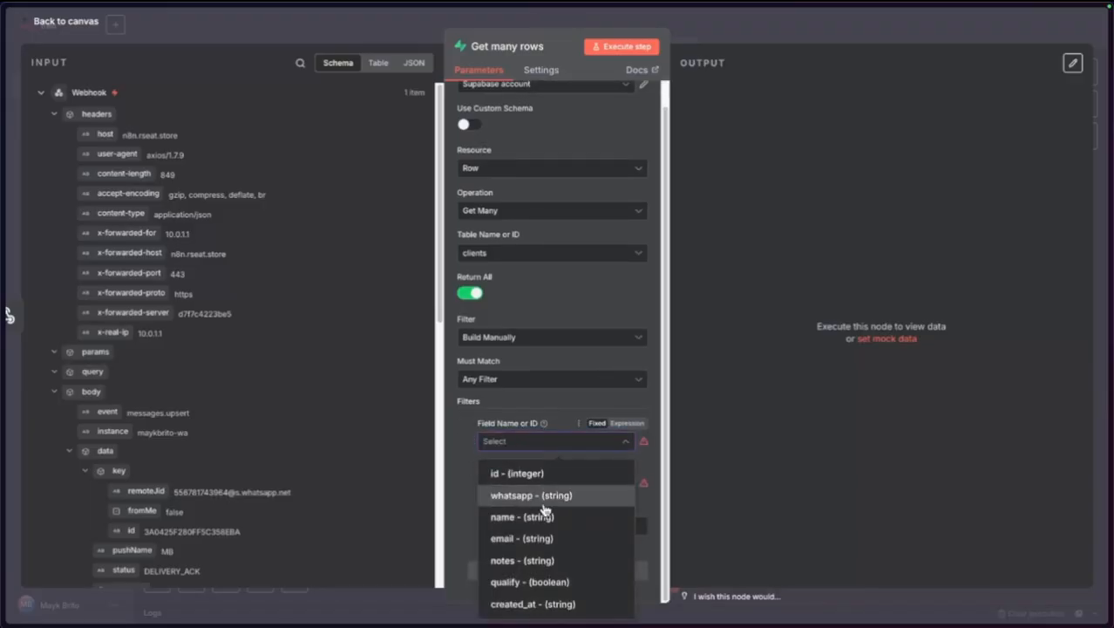
left_click(541, 495)
left_click(523, 482)
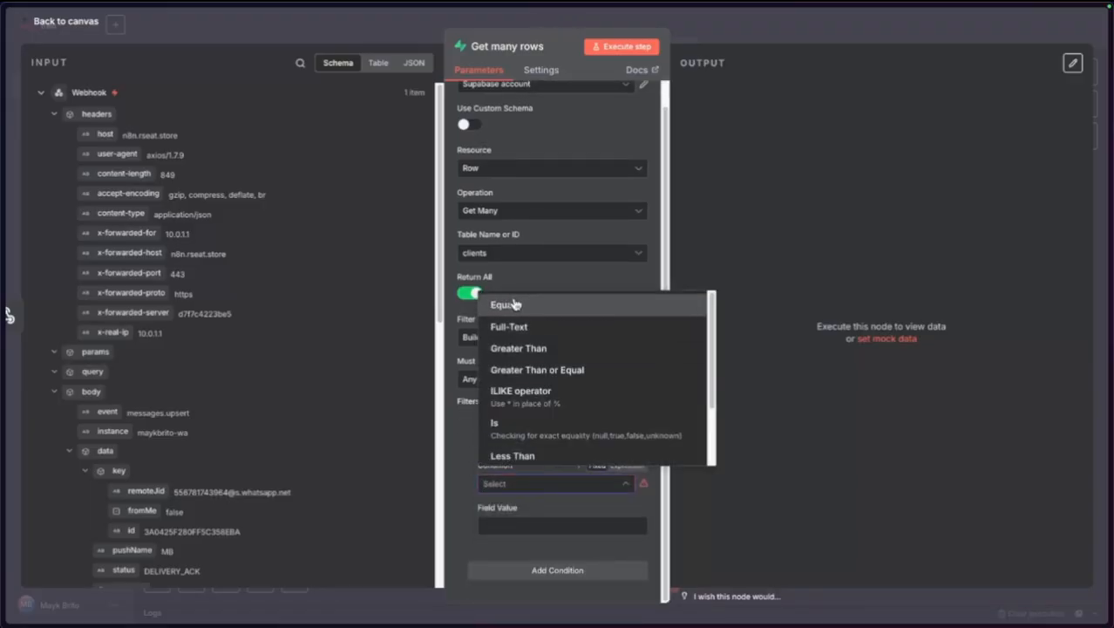
left_click(515, 305)
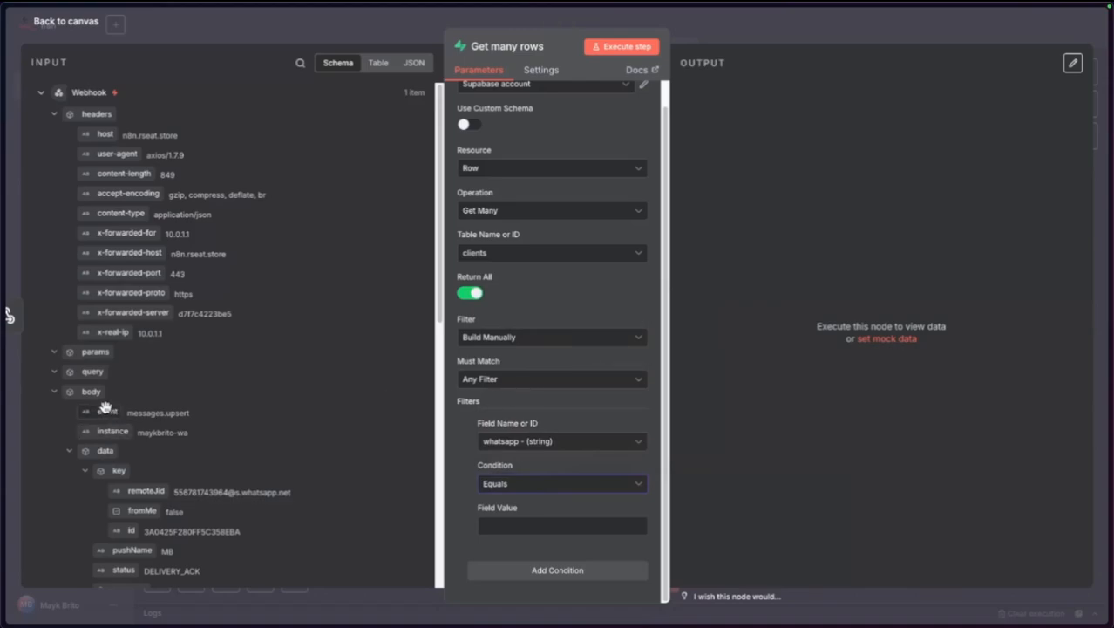
Map the webhook's remoteJid into the condition's Field Value and open the full expression editor.
left_click_drag(144, 491, 506, 526)
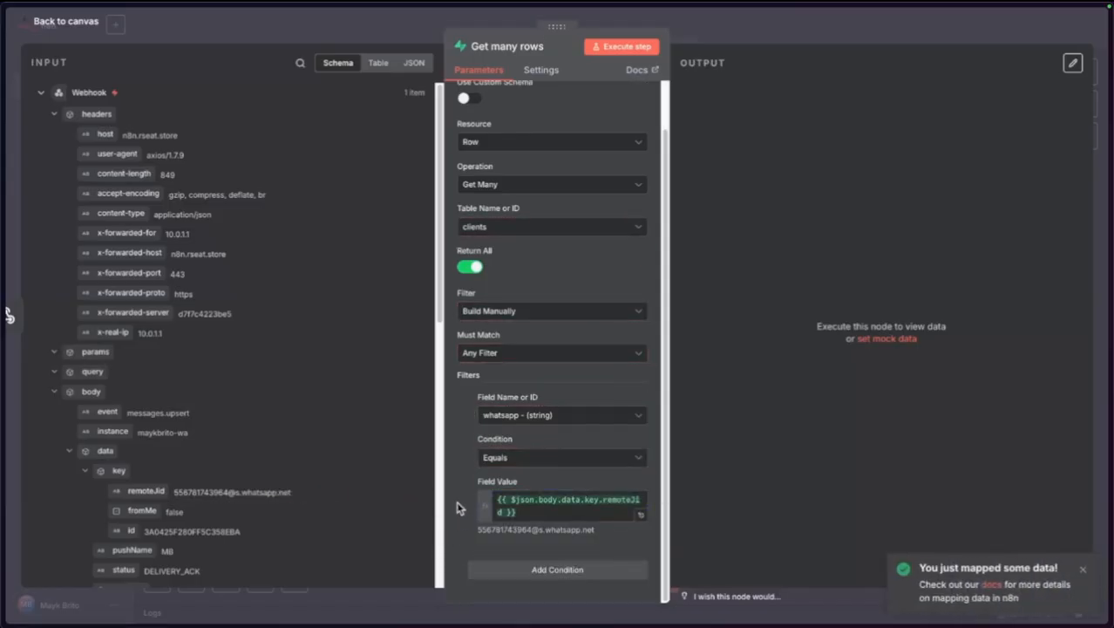
left_click(572, 505)
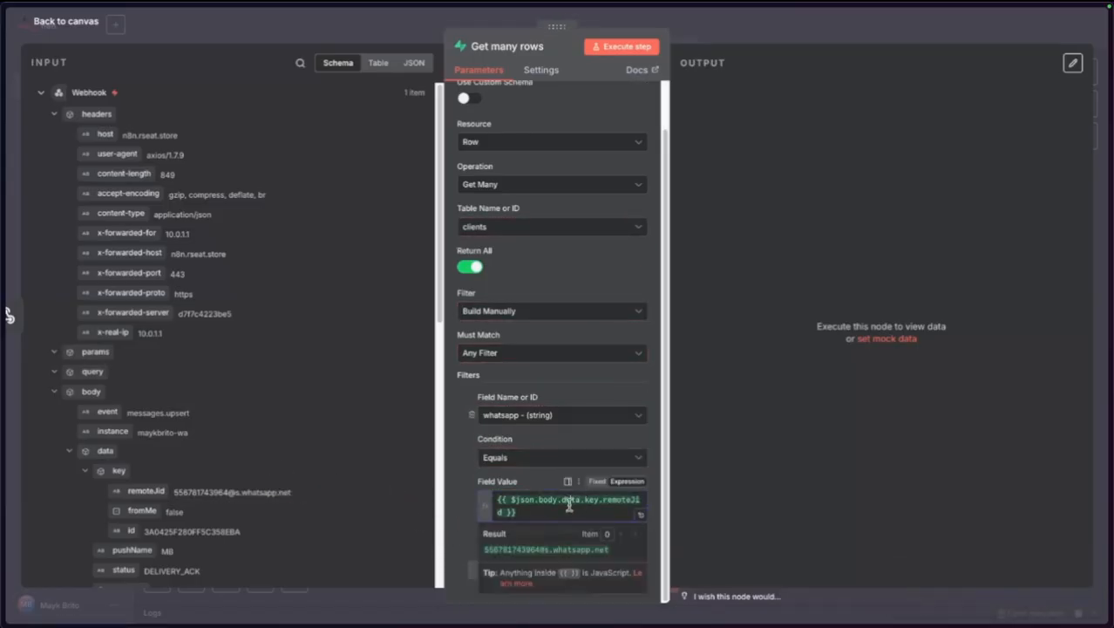
key("super+a")
type("=")
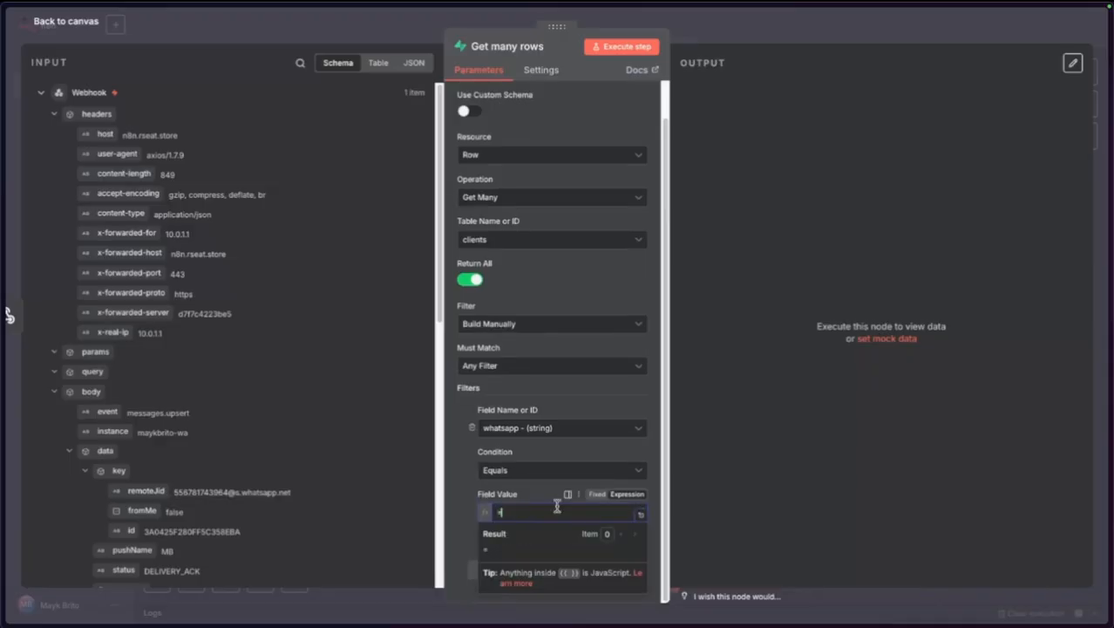
left_click(596, 493)
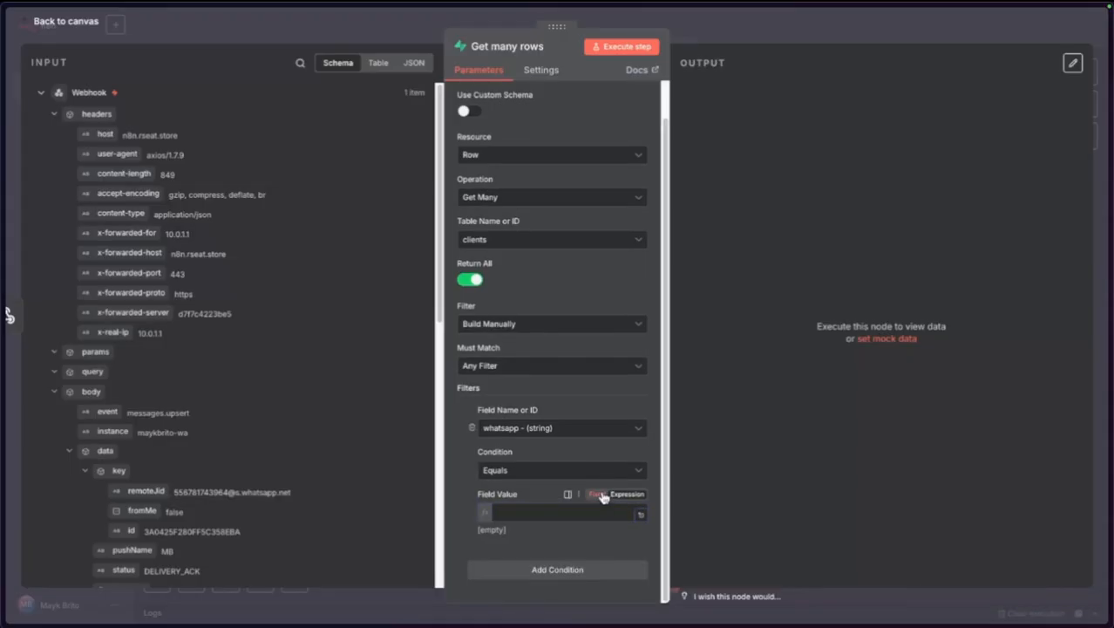
left_click(463, 502)
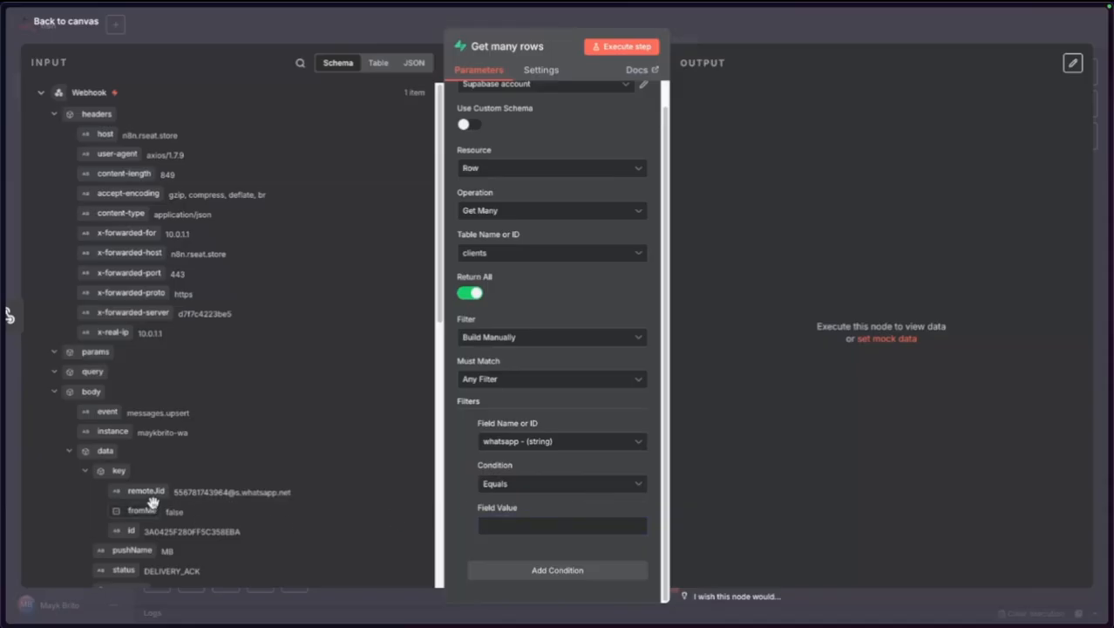
left_click_drag(145, 491, 504, 525)
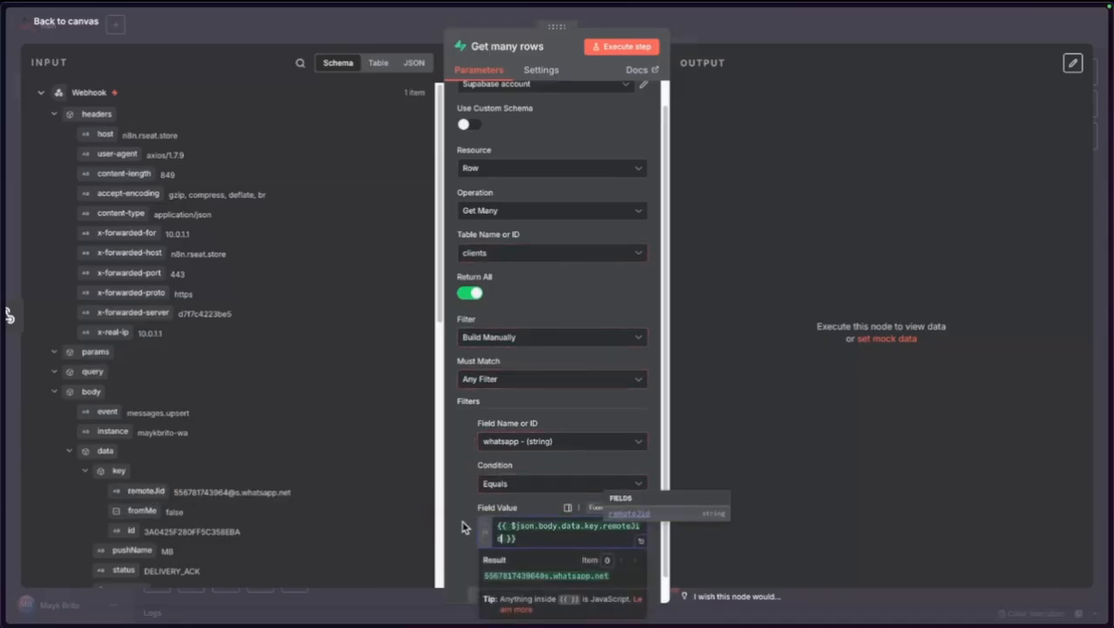
left_click(464, 528)
scroll(465, 528, "down", 1)
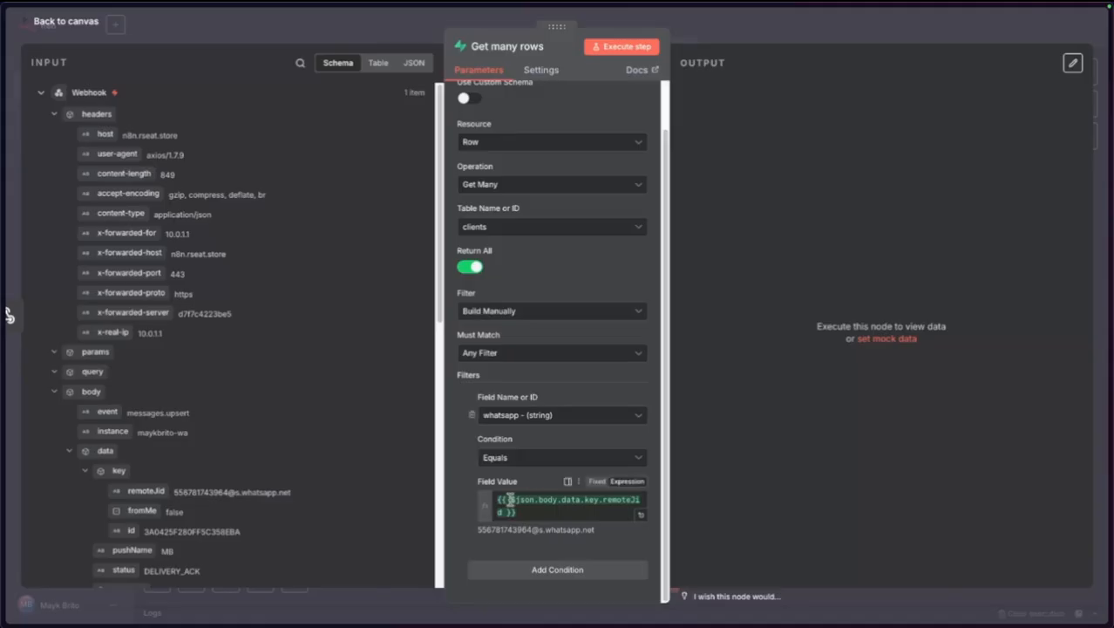
left_click(641, 515)
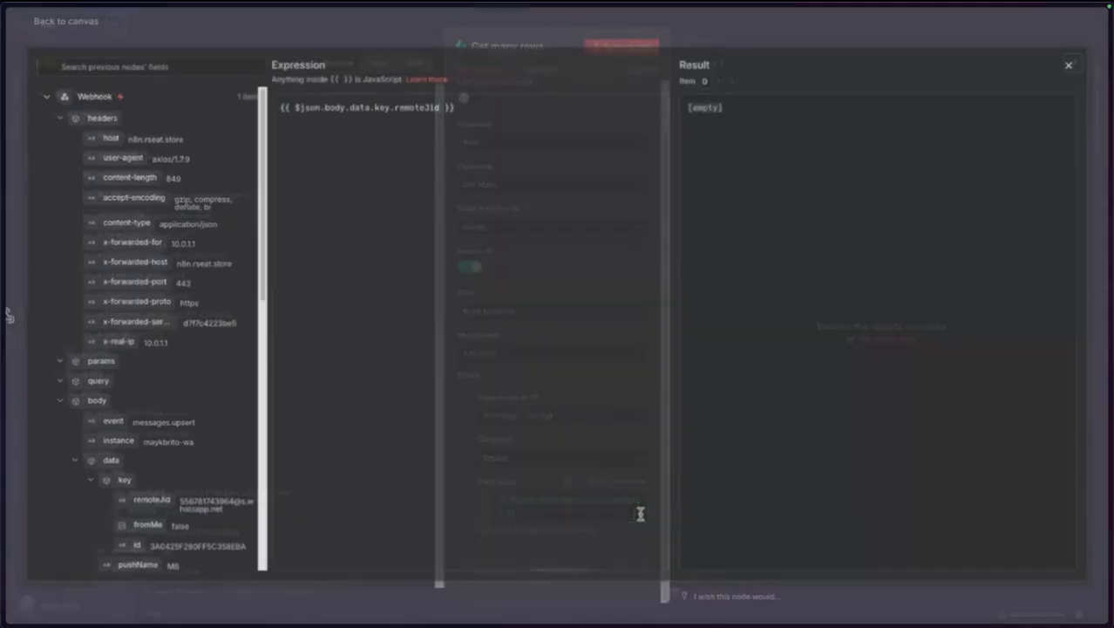
left_click(255, 47)
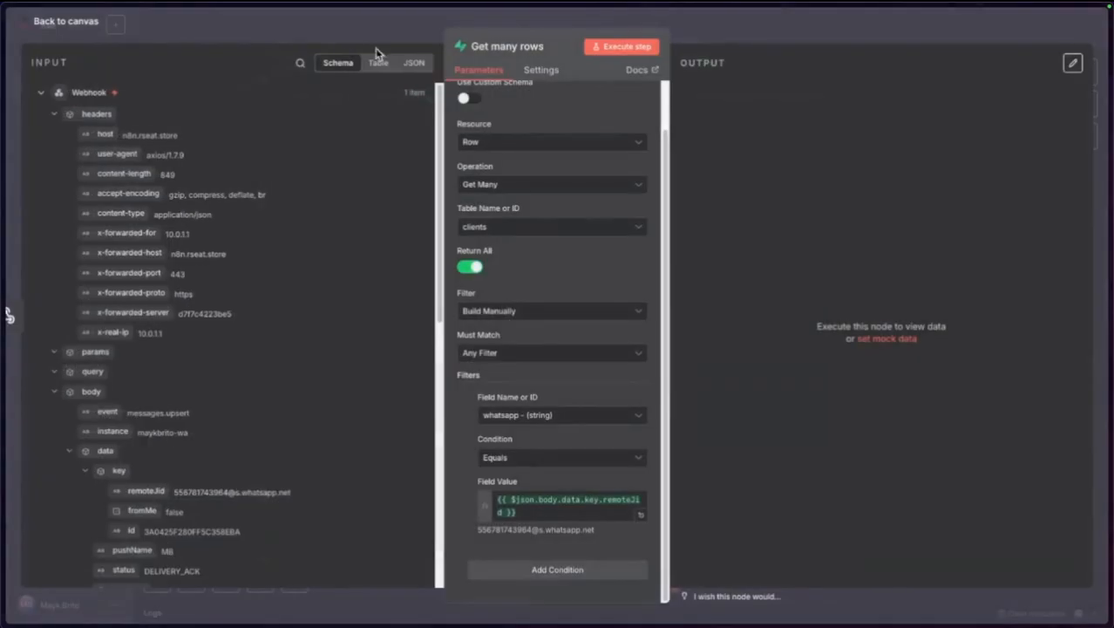
left_click(641, 515)
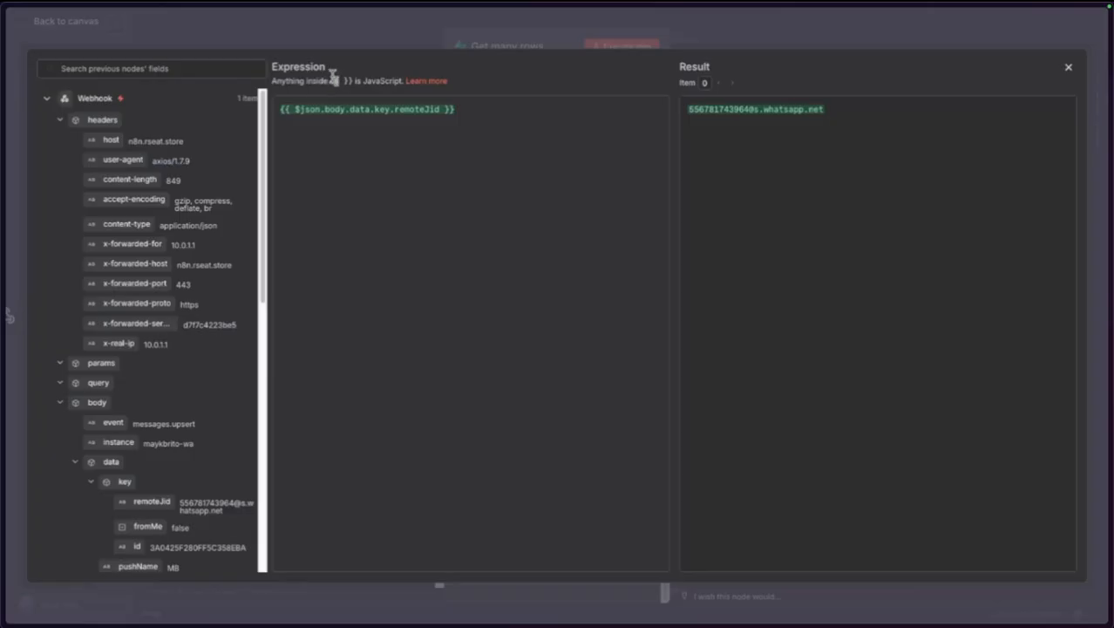
left_click(344, 180)
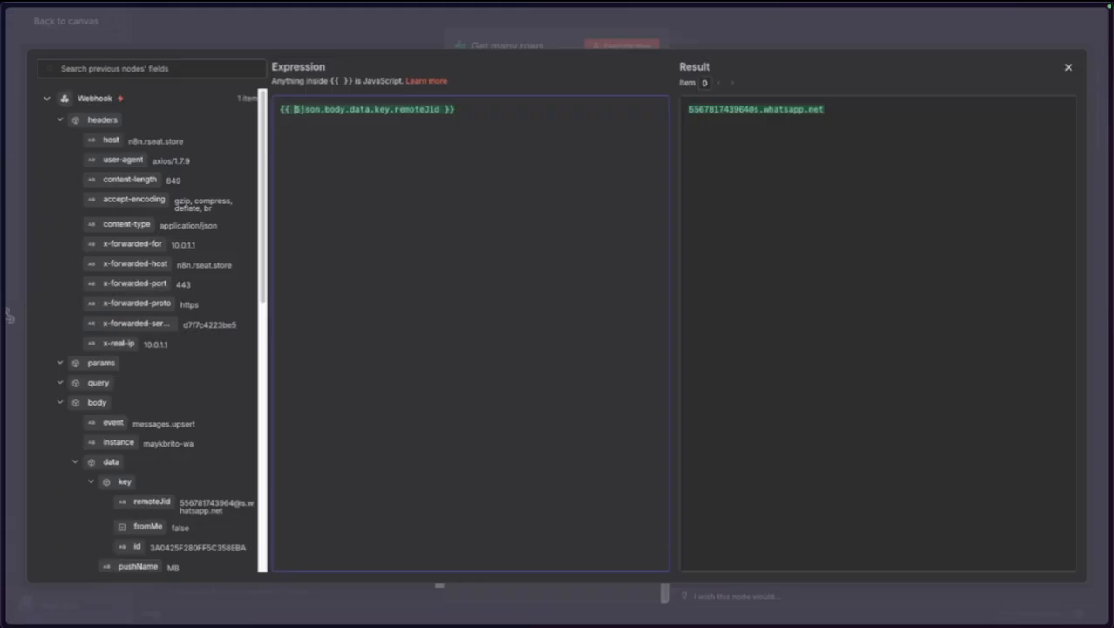
double_click(297, 109)
left_click_drag(320, 109, 301, 109)
left_click(325, 171)
double_click(316, 109)
left_click(455, 110)
type("$")
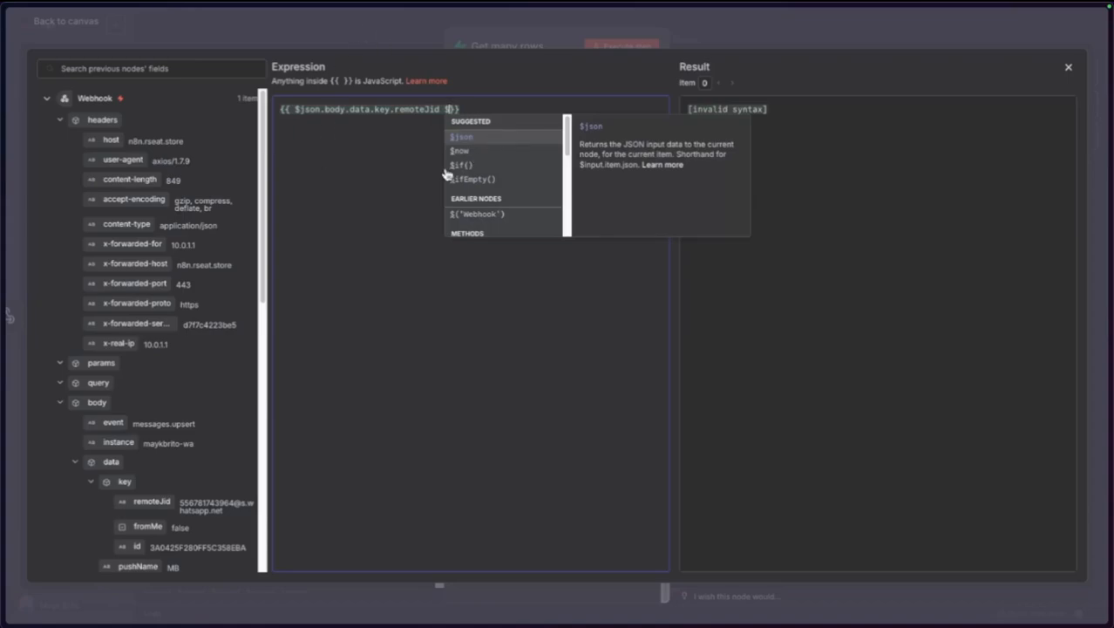
scroll(497, 171, "down", 3)
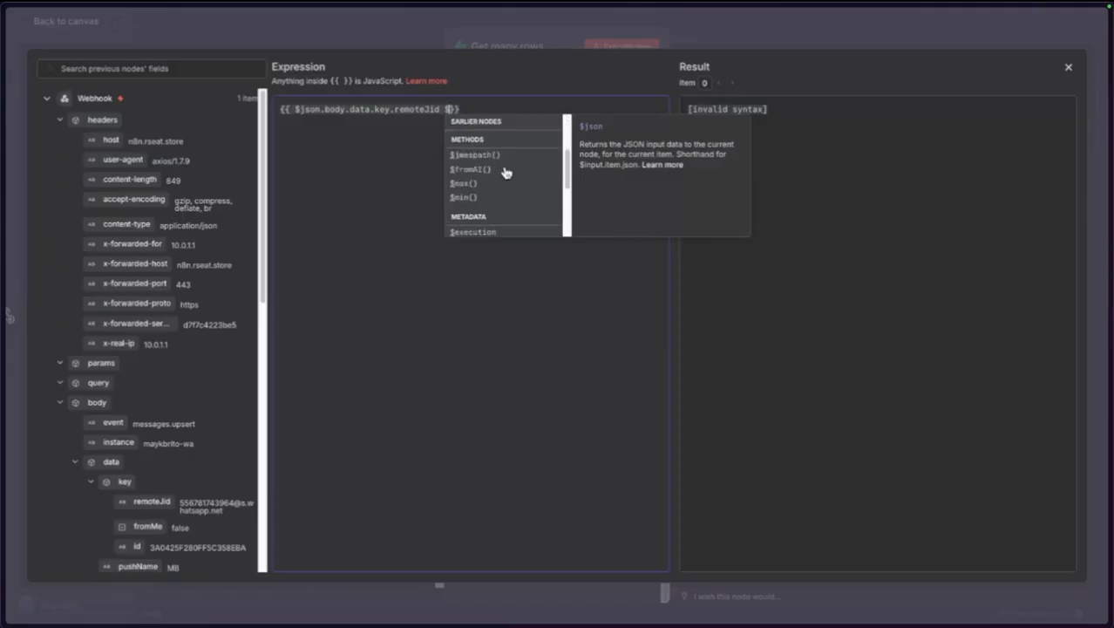
scroll(462, 175, "up", 1)
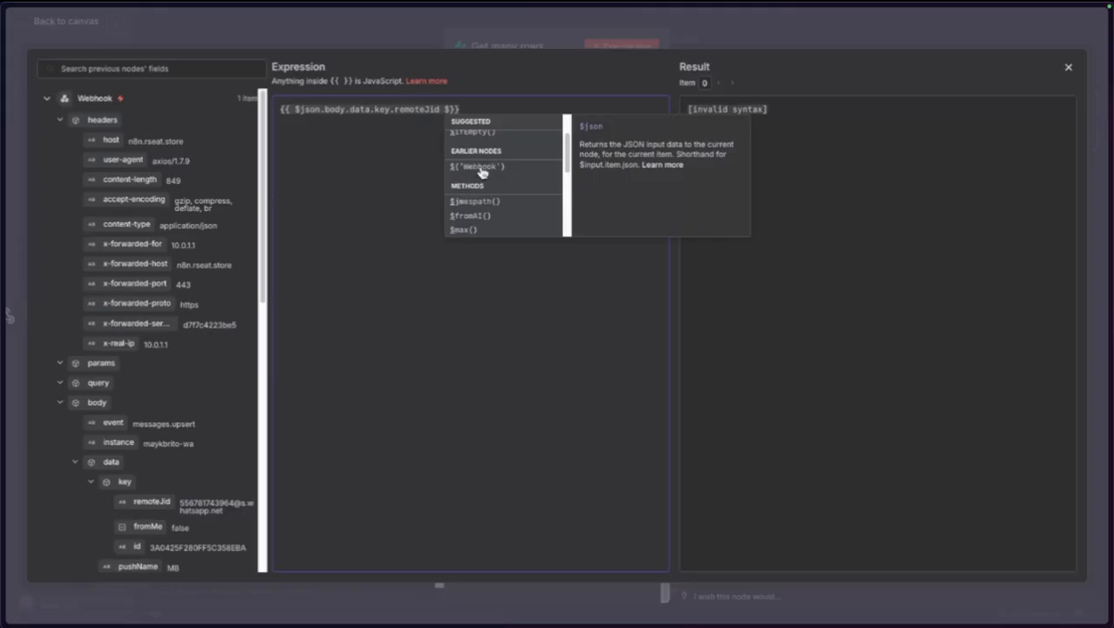
scroll(504, 174, "down", 3)
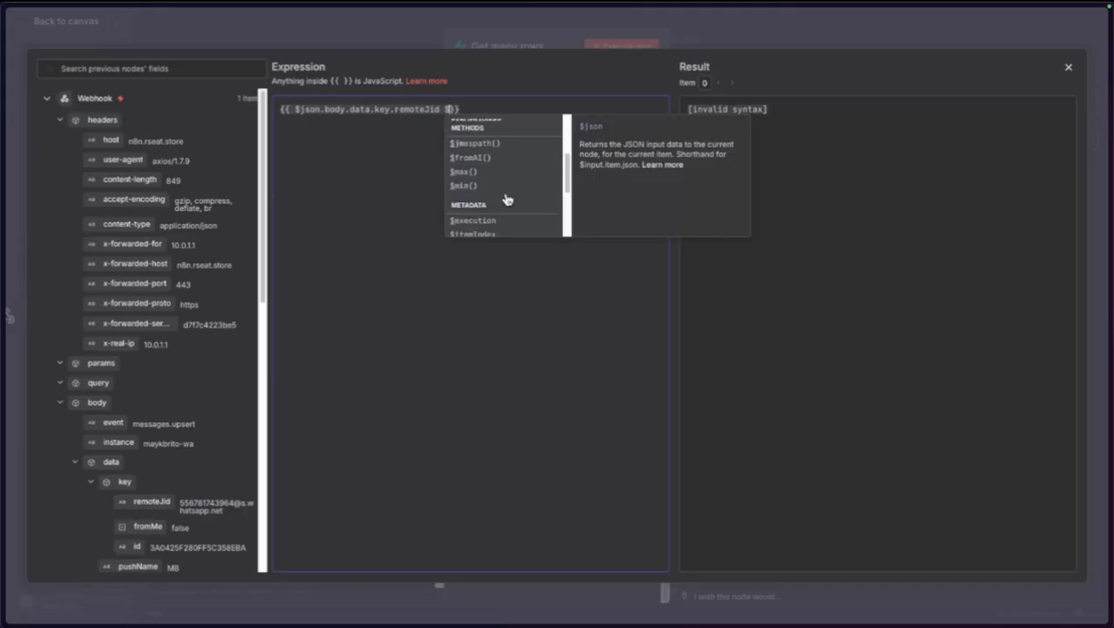
scroll(507, 200, "down", 5)
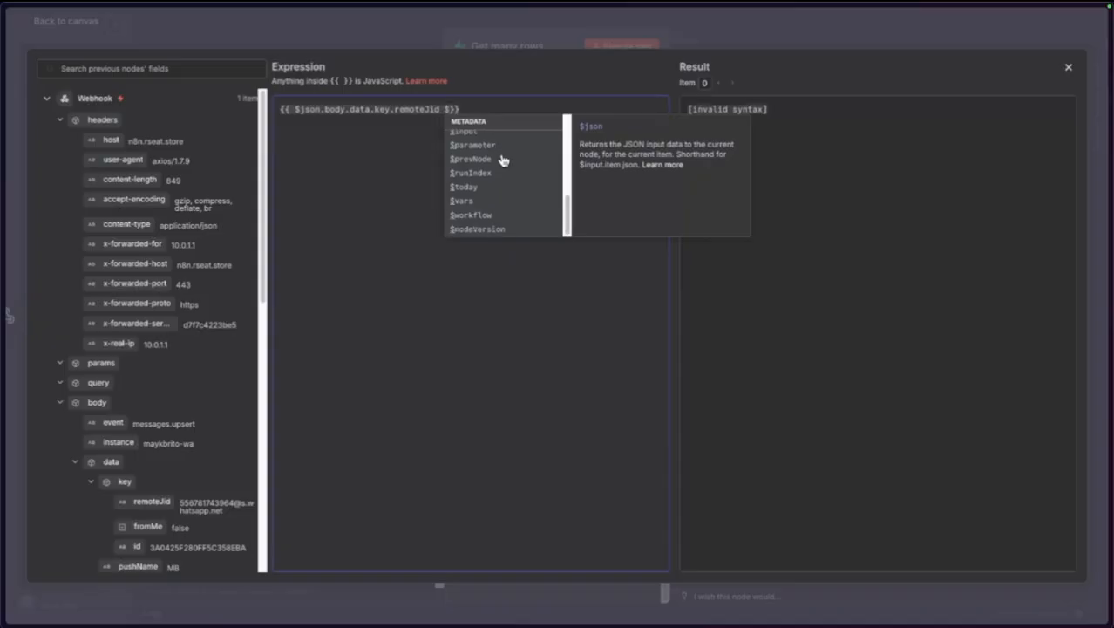
left_click(444, 311)
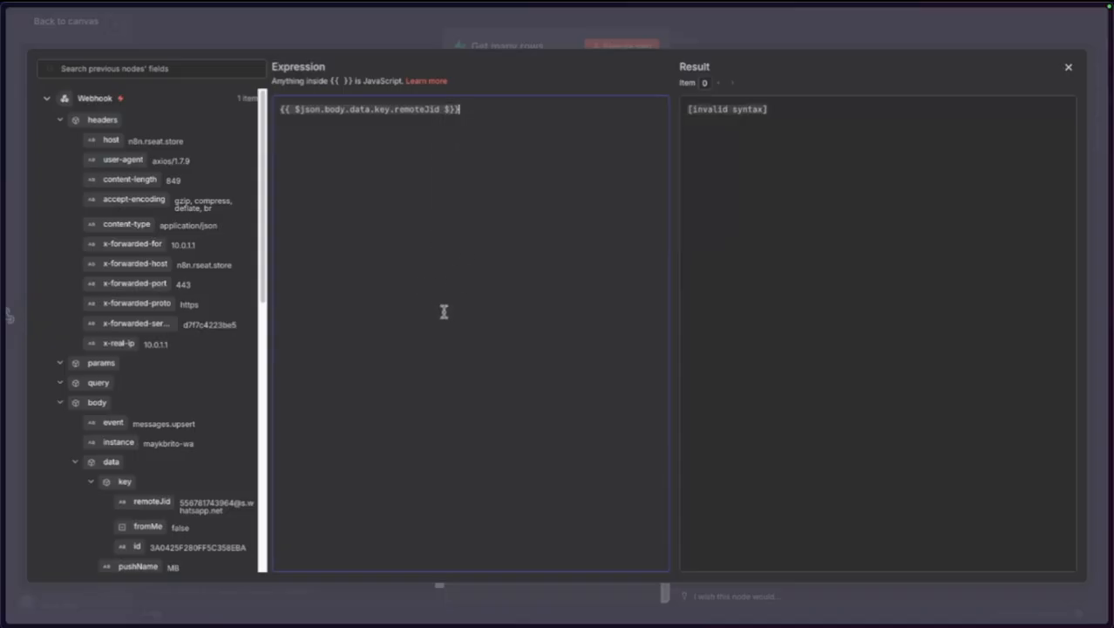
scroll(240, 420, "down", 1)
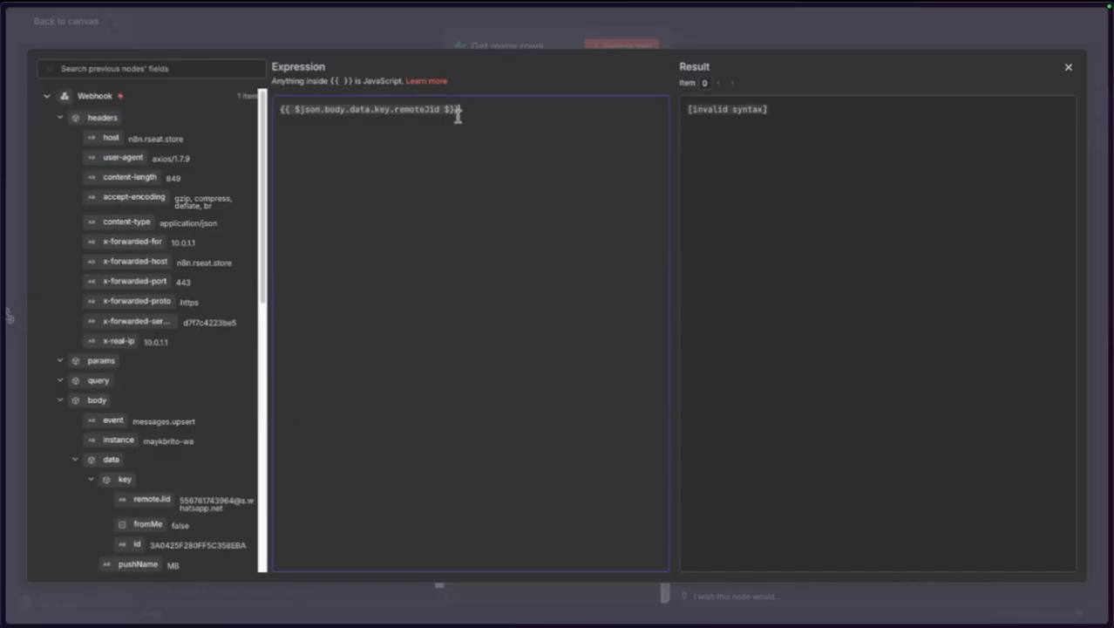
key("BackSpace")
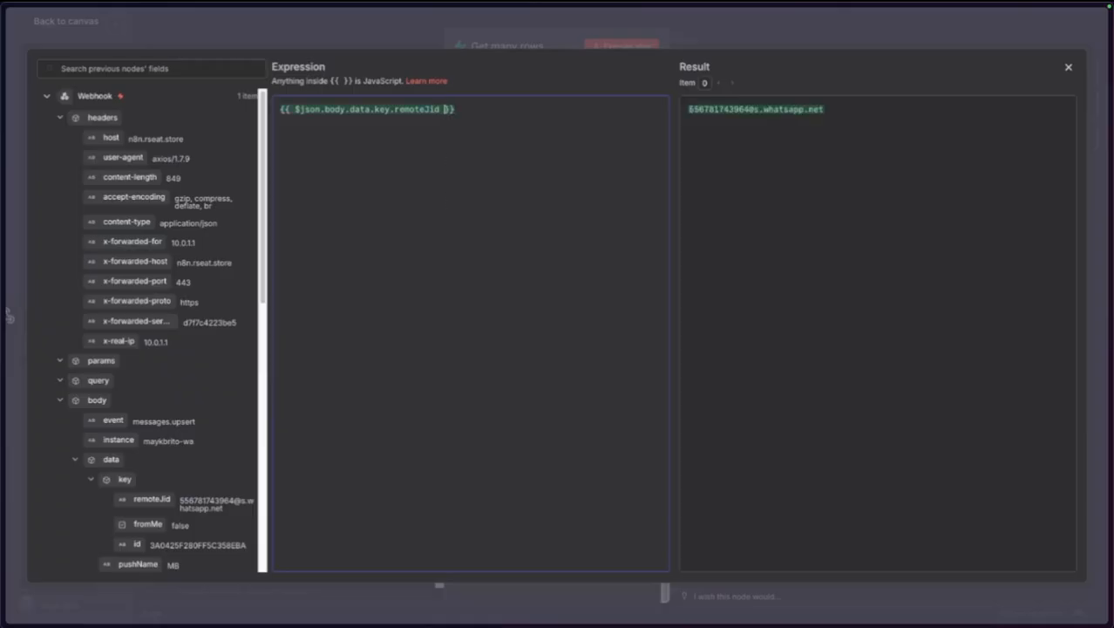
key("ctrl+shift+Left")
key("ctrl+shift+Left")
key("ctrl+shift+Left")
key("ctrl+shift+Left")
key("ctrl+shift+Left")
key("ctrl+shift+Left")
key("ctrl+shift+Left")
key("ctrl+shift+Left")
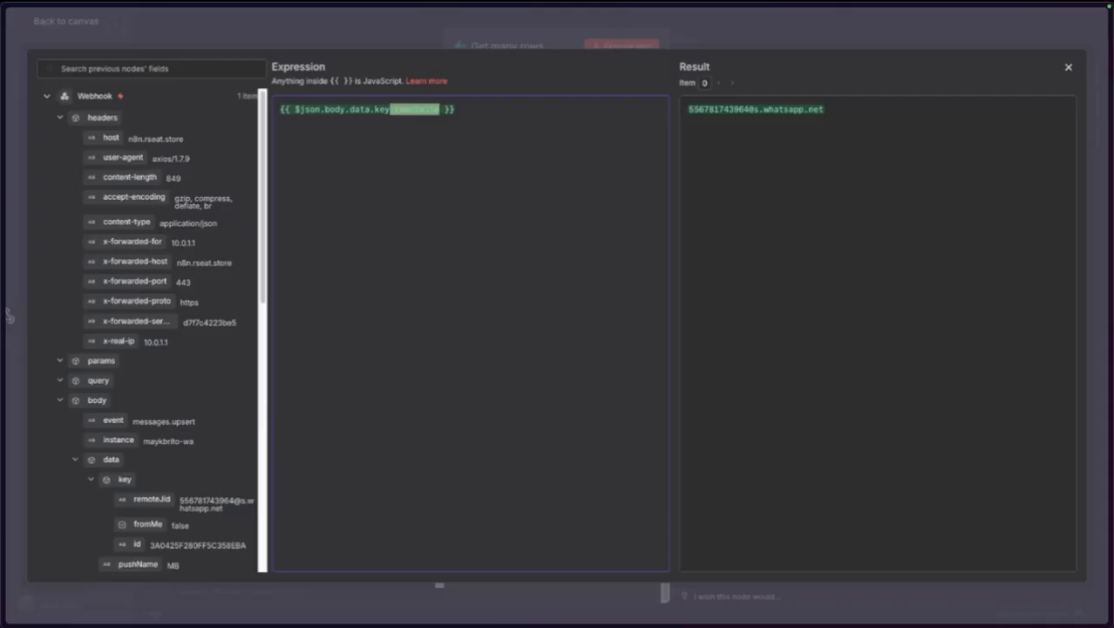
key("Left")
key("ctrl+shift+Left")
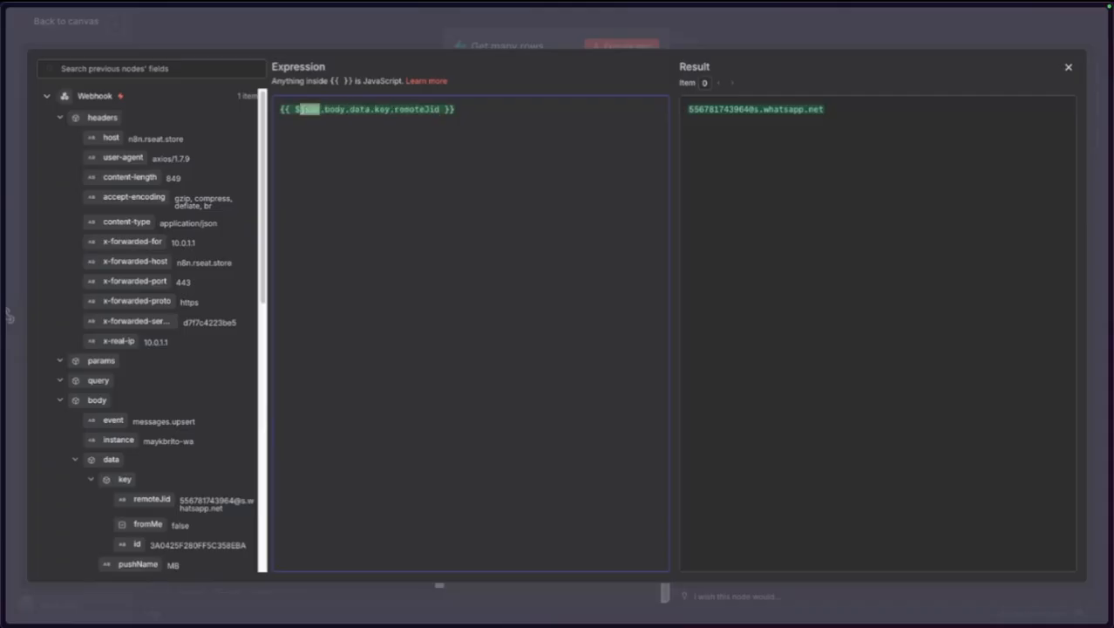
key("Right")
Trim the expression down to {{ $json. }} and collapse the headers and body input fields.
left_click_drag(325, 109, 449, 102)
key("BackSpace")
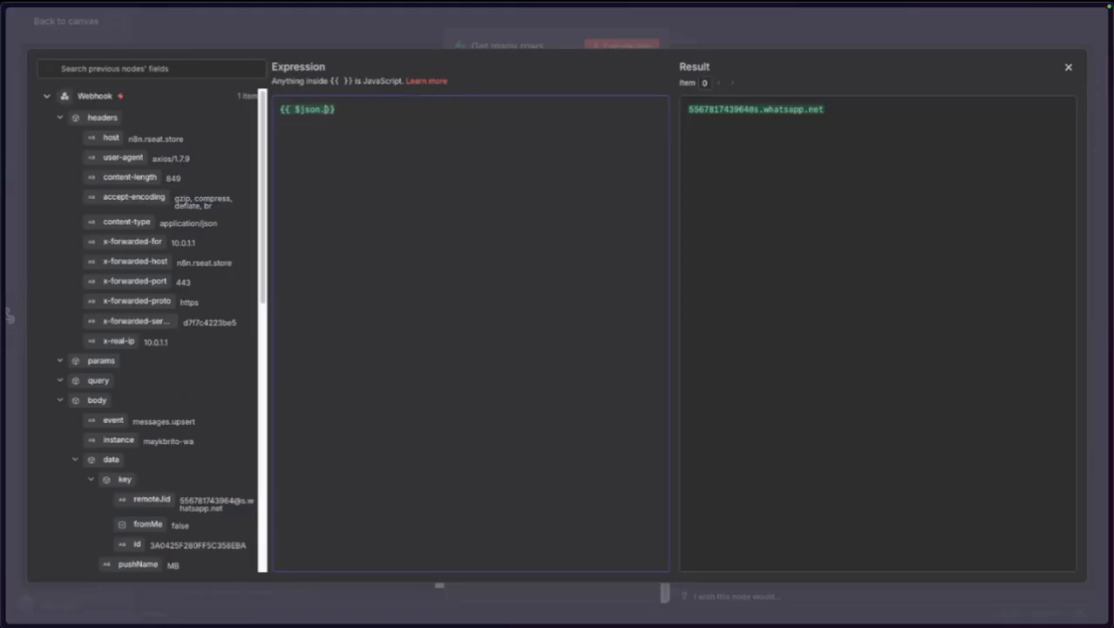
key("BackSpace")
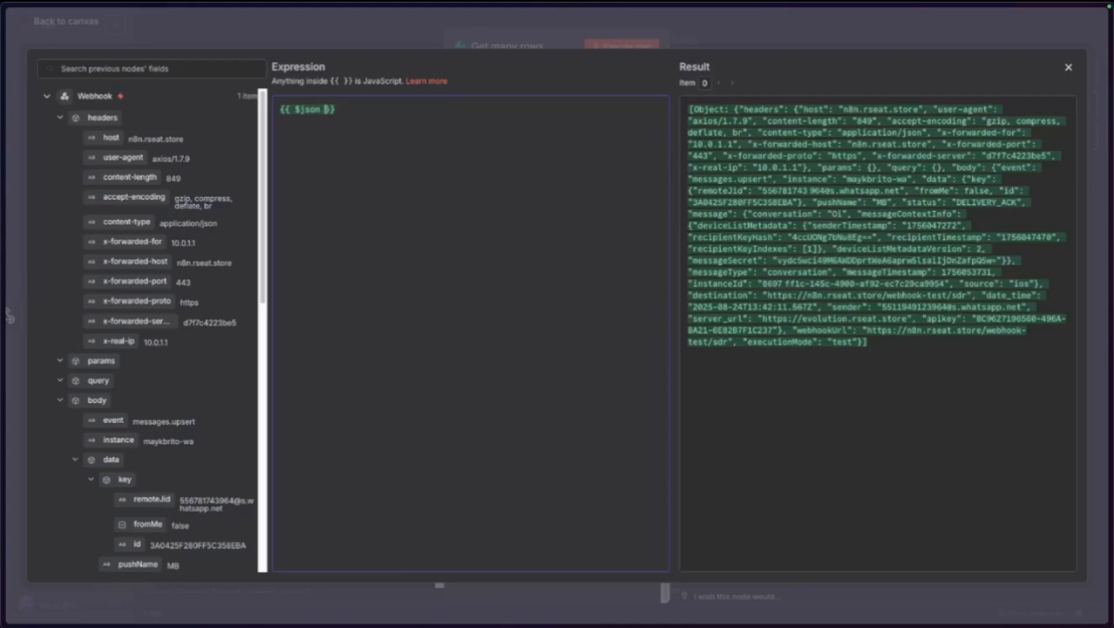
type(".")
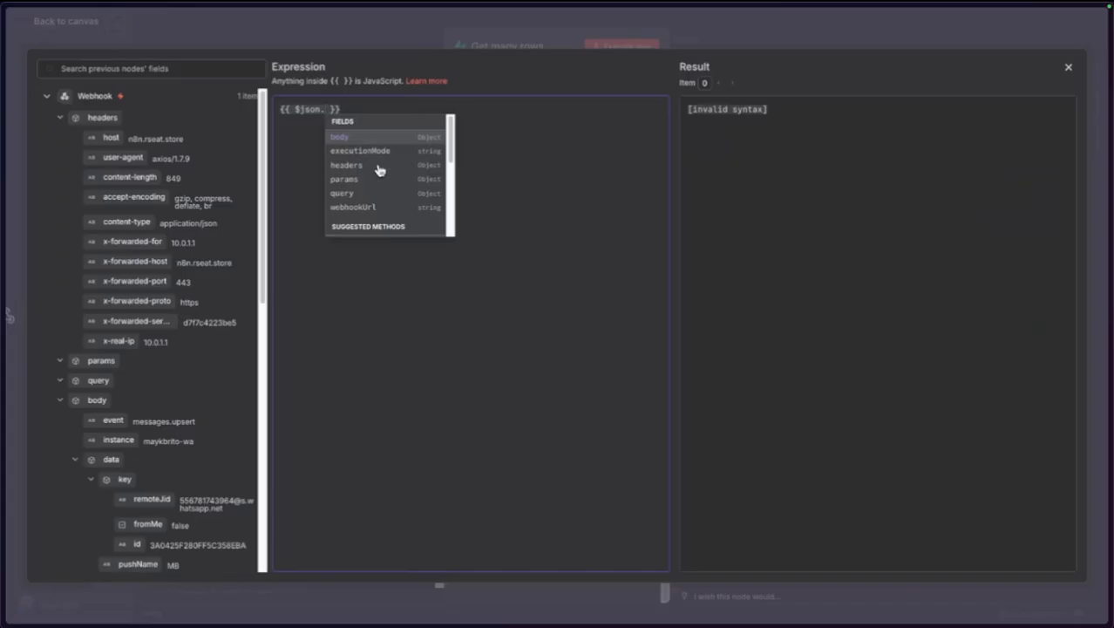
scroll(396, 179, "down", 2)
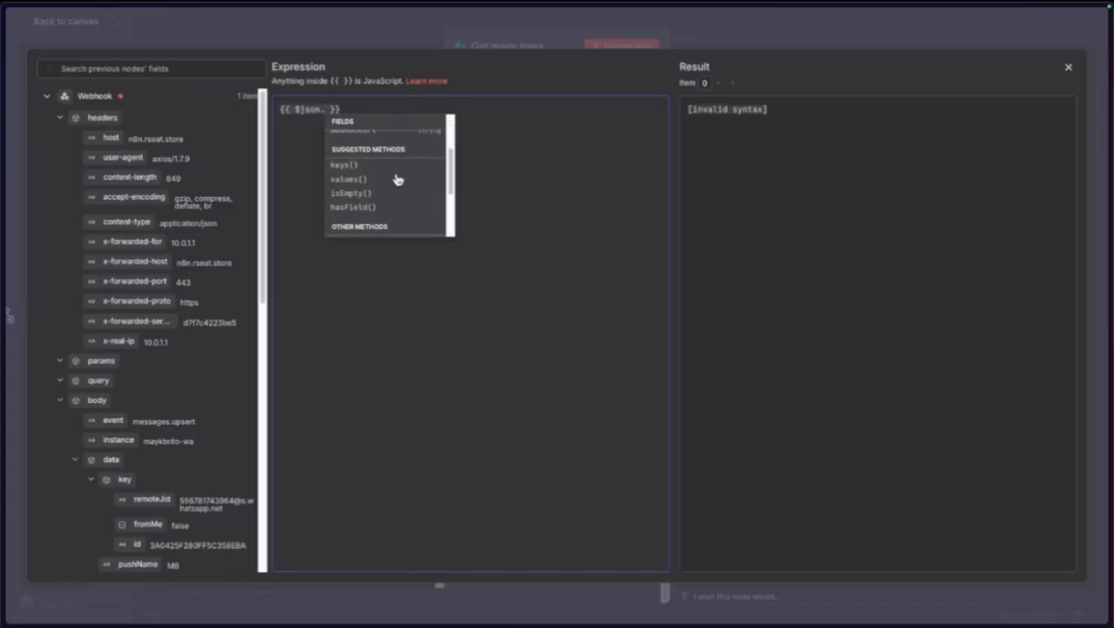
scroll(392, 193, "down", 2)
scroll(394, 196, "up", 2)
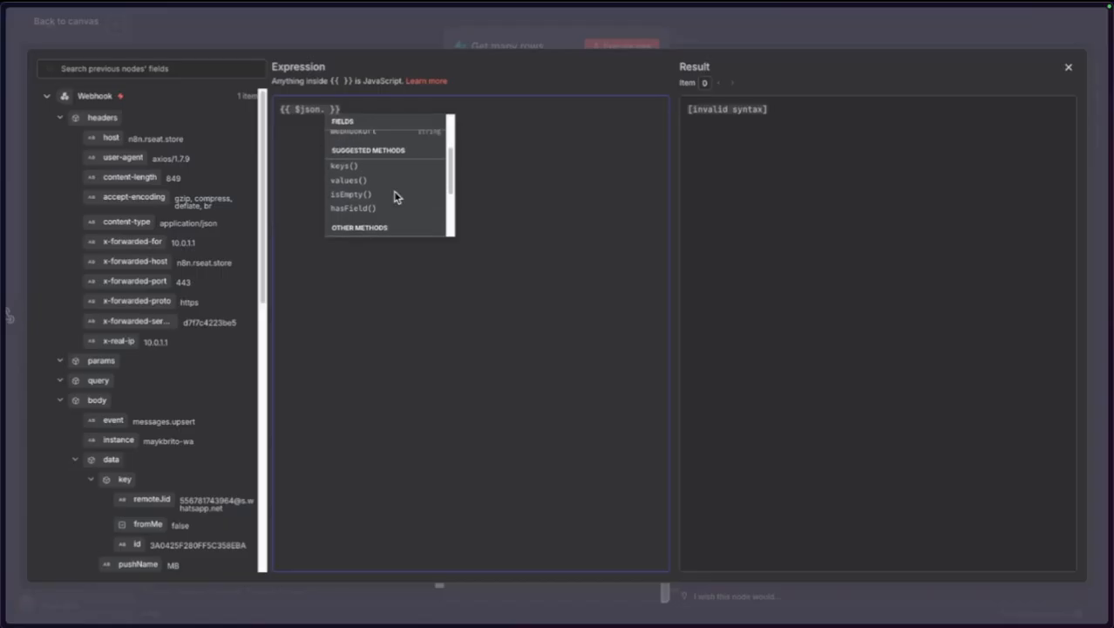
scroll(394, 196, "up", 2)
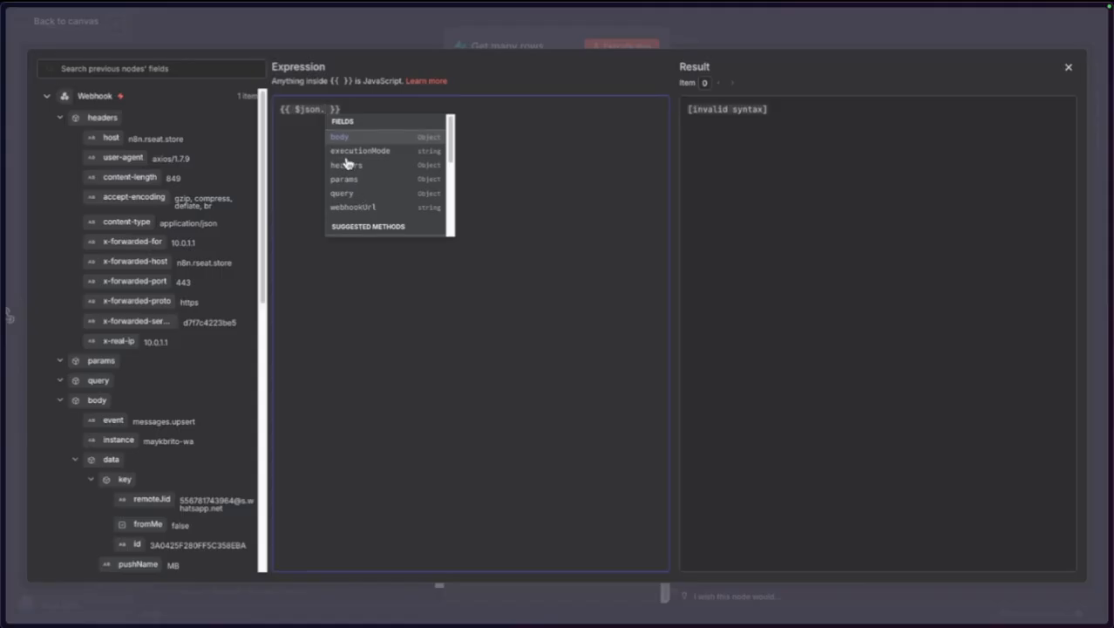
left_click(60, 118)
left_click(59, 178)
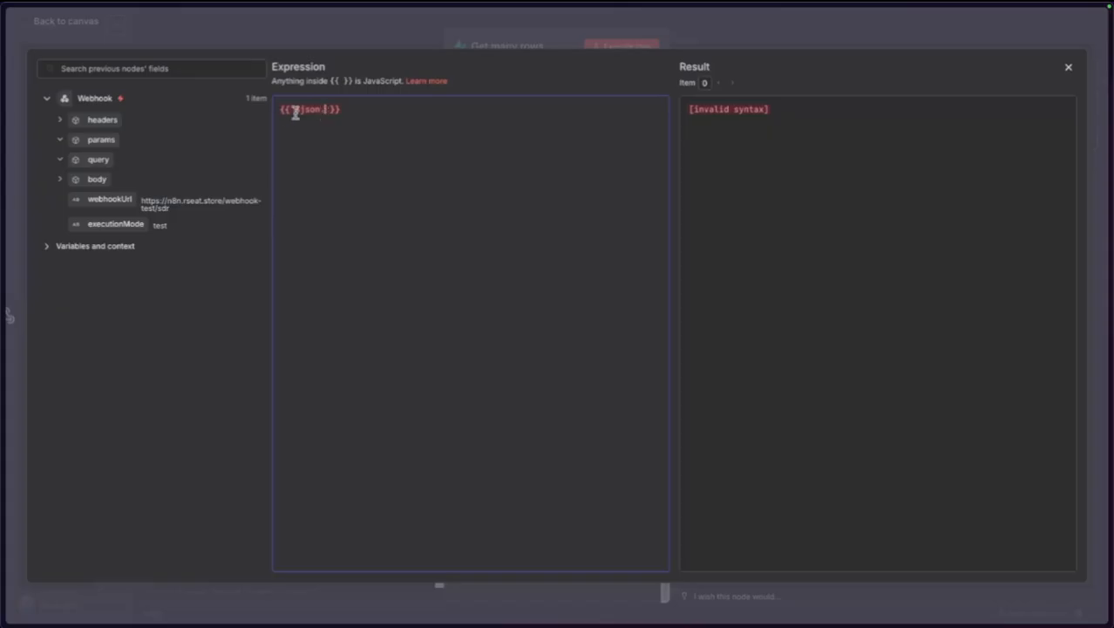
Bring up field suggestions after $json., then close the expression editor and focus Field Value.
left_click_drag(301, 111, 325, 109)
left_click(330, 113)
key("ctrl+space")
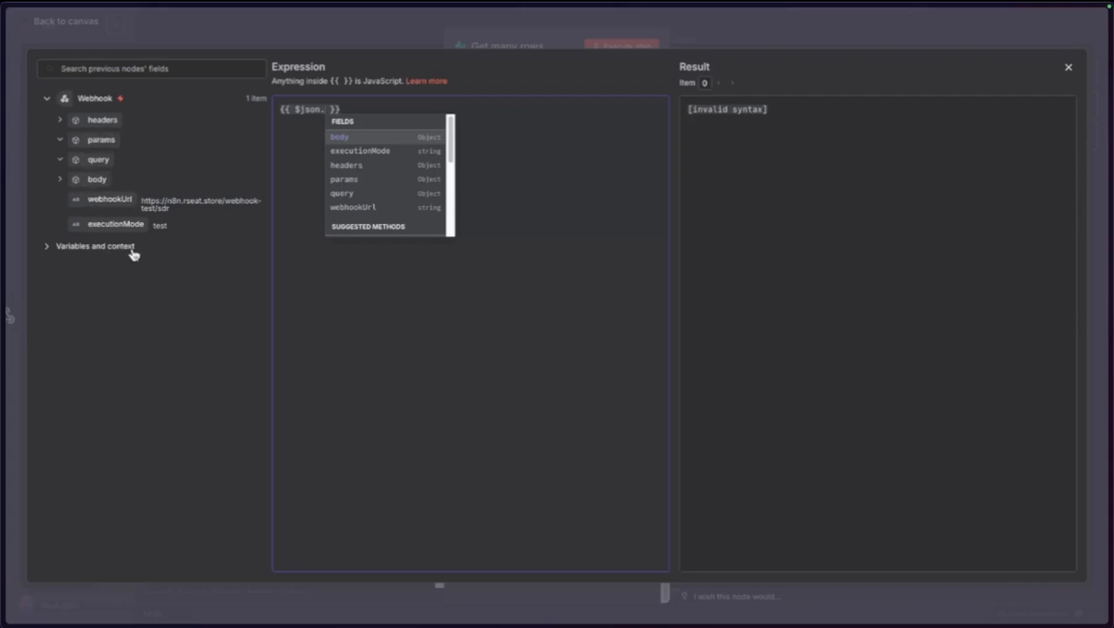
left_click(424, 348)
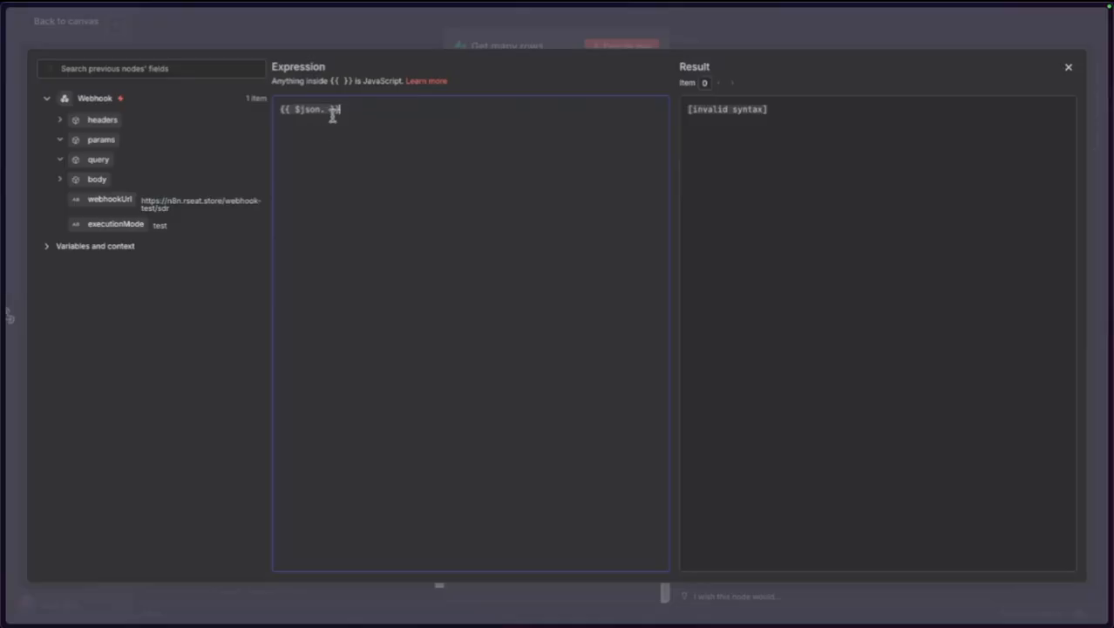
left_click(219, 46)
left_click(556, 515)
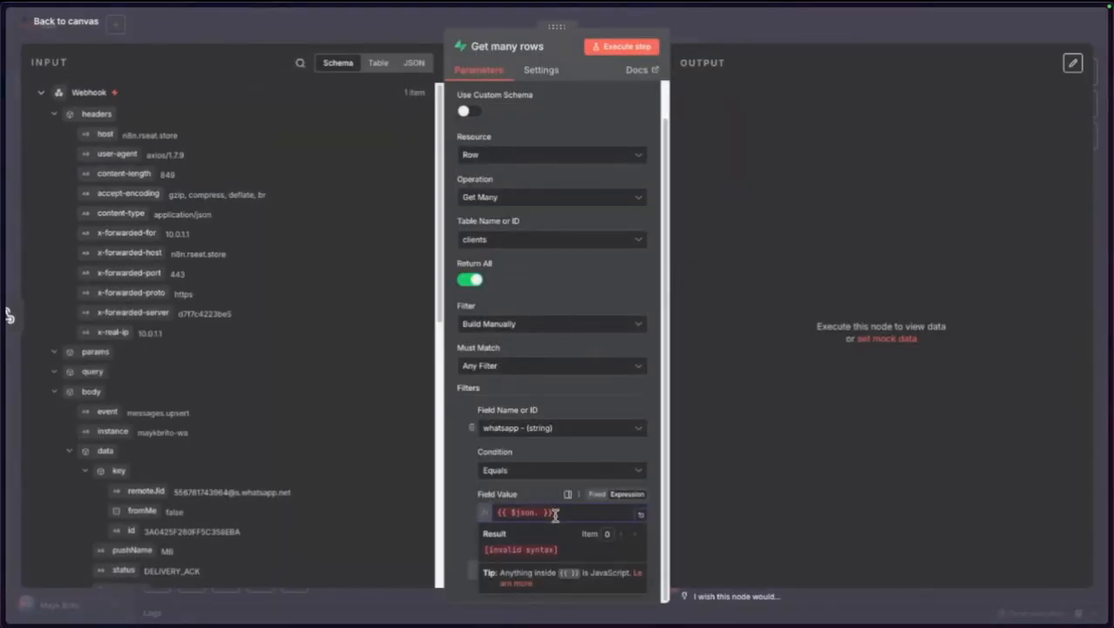
Replace the Field Value with the incoming remoteJid and execute the Get many rows step.
key("super+a")
key("BackSpace")
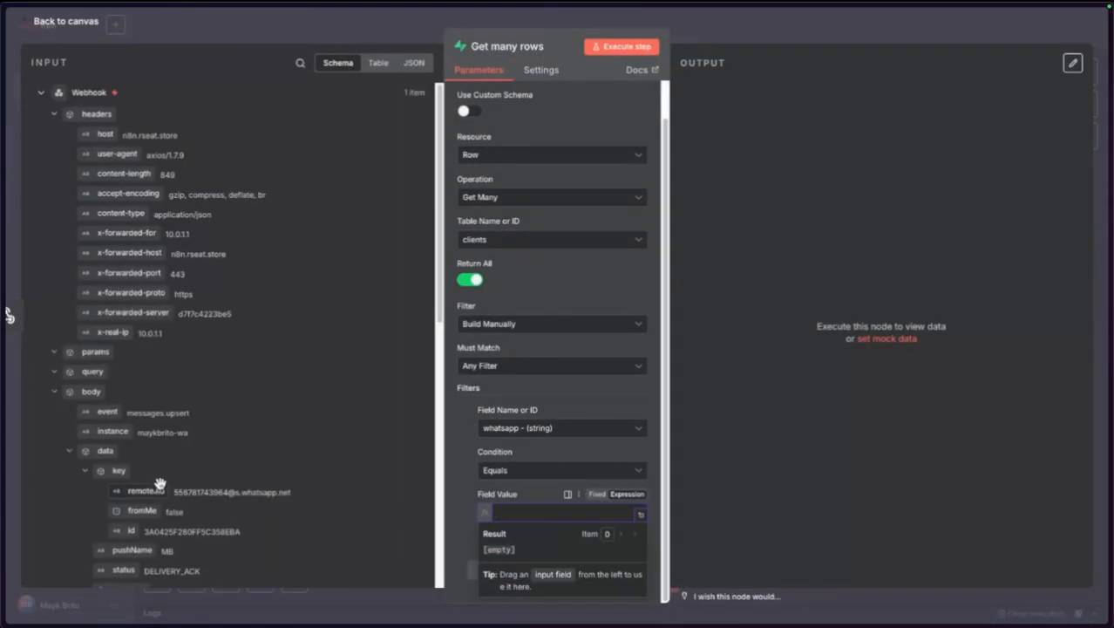
left_click_drag(144, 491, 547, 513)
left_click(462, 466)
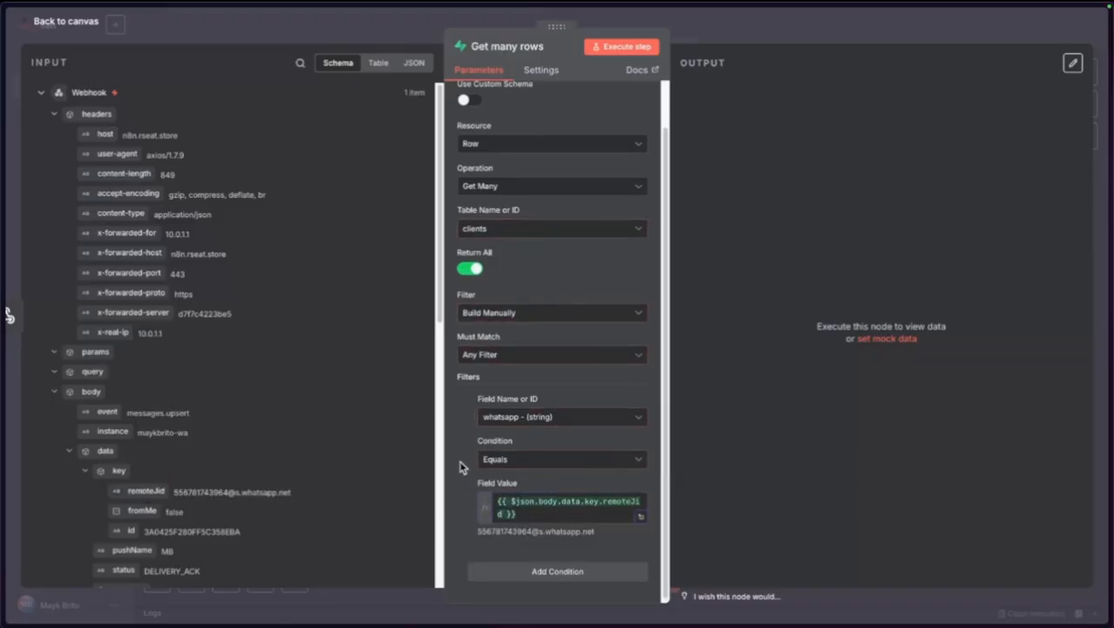
scroll(565, 137, "up", 2)
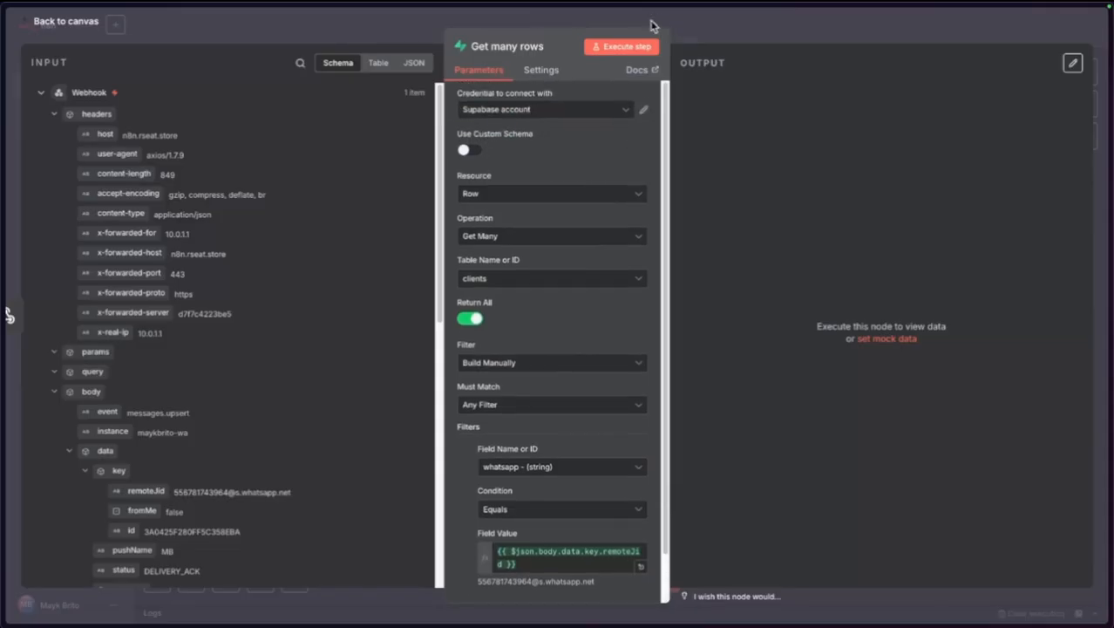
left_click(634, 46)
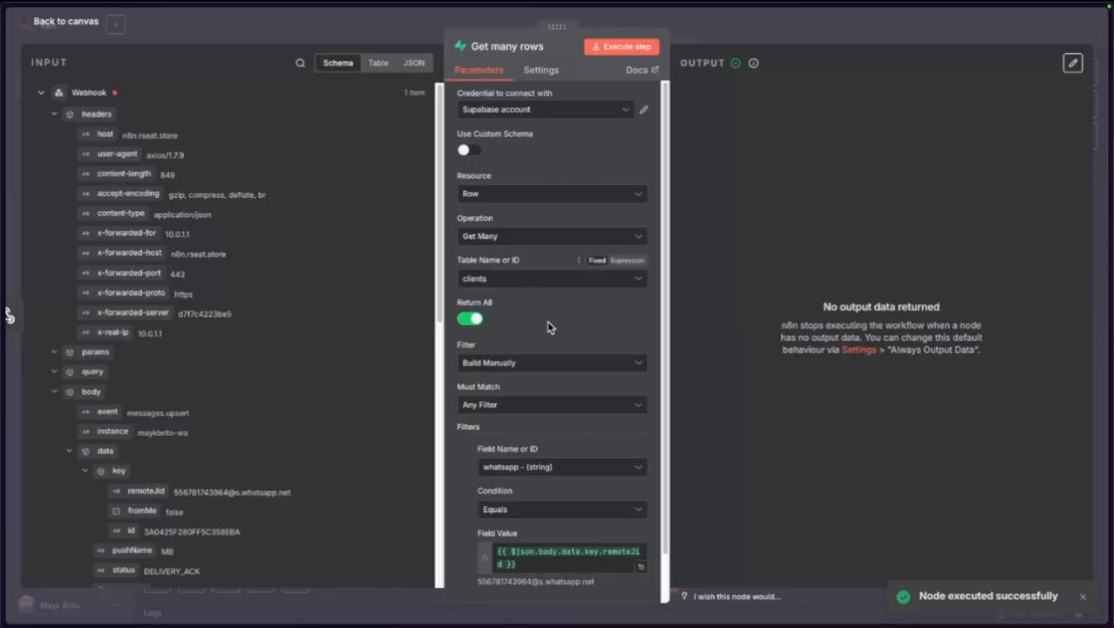
Enable Always Output Data in the node settings, rerun the step, and return to the canvas.
scroll(623, 480, "down", 1)
scroll(600, 451, "up", 1)
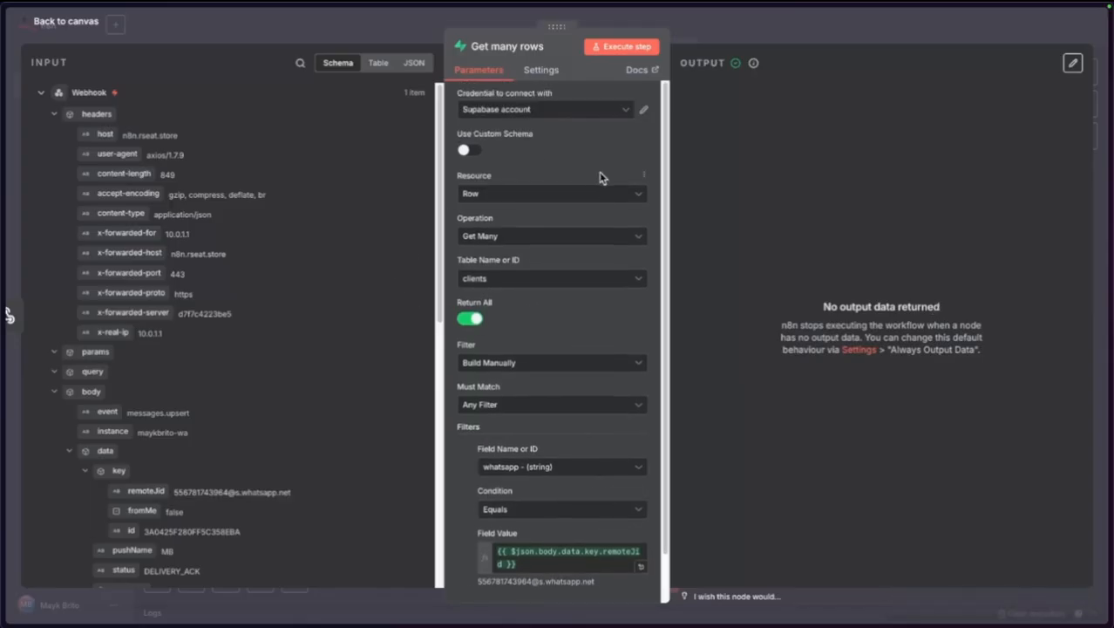
left_click(542, 75)
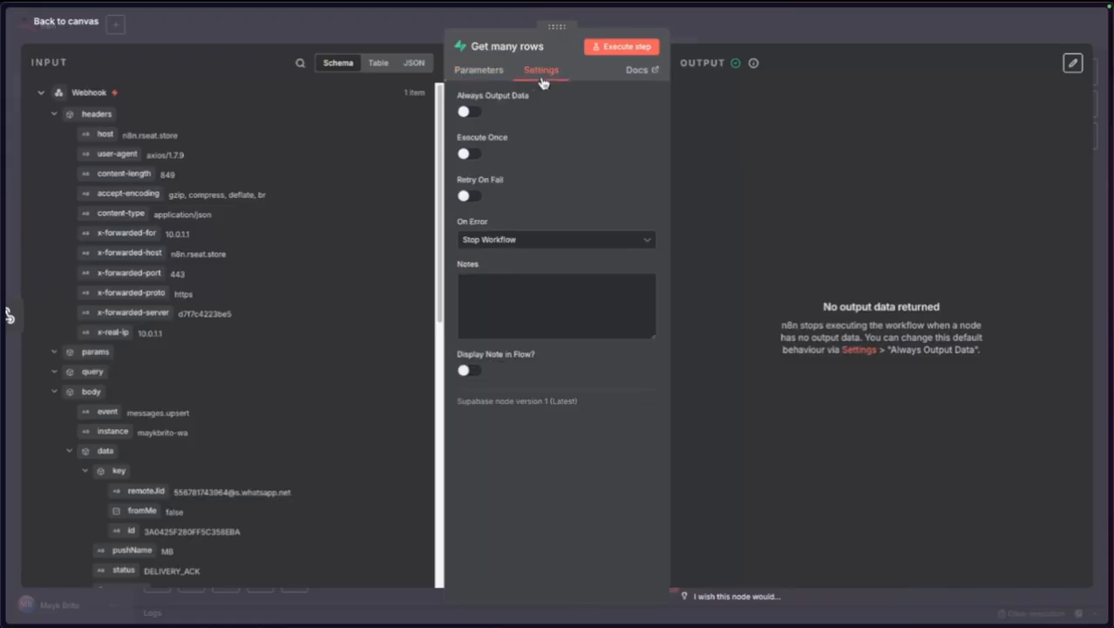
left_click(466, 113)
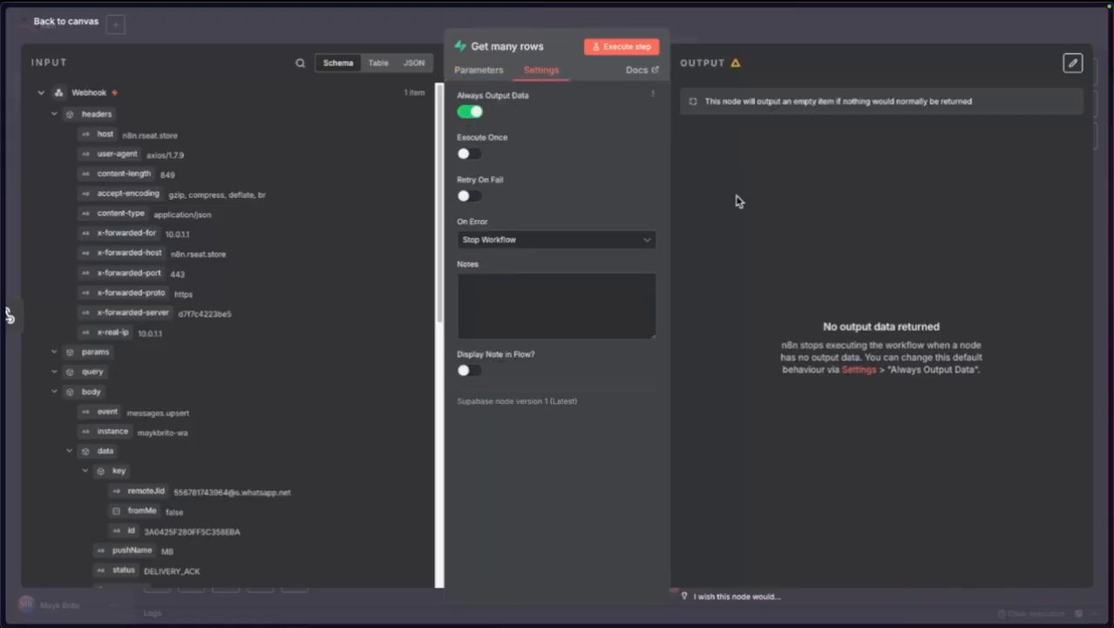
left_click(600, 46)
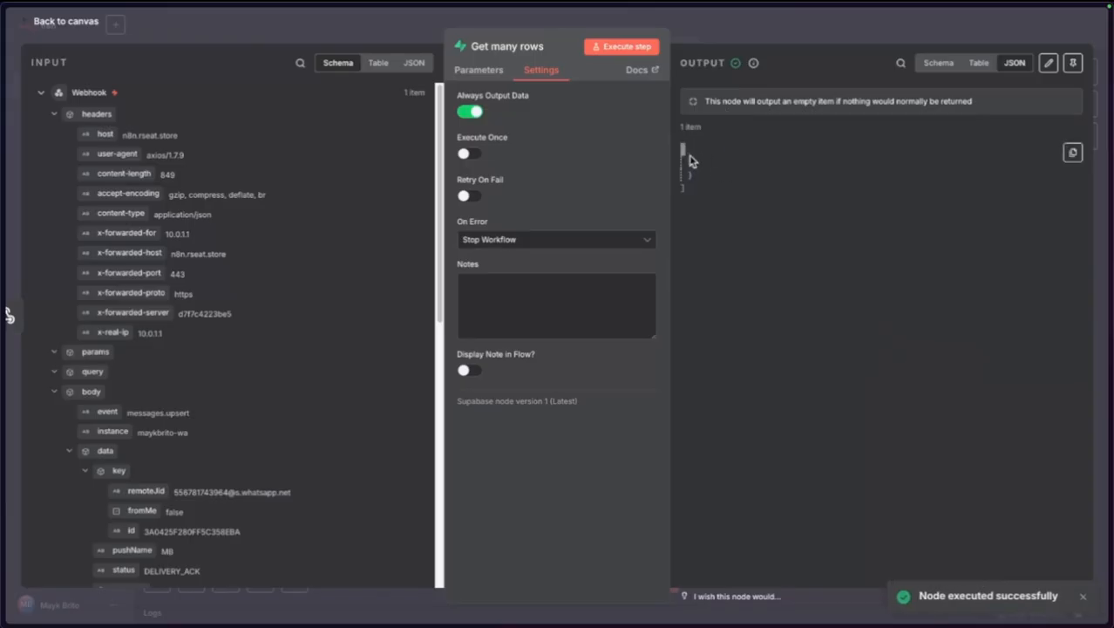
left_click(80, 24)
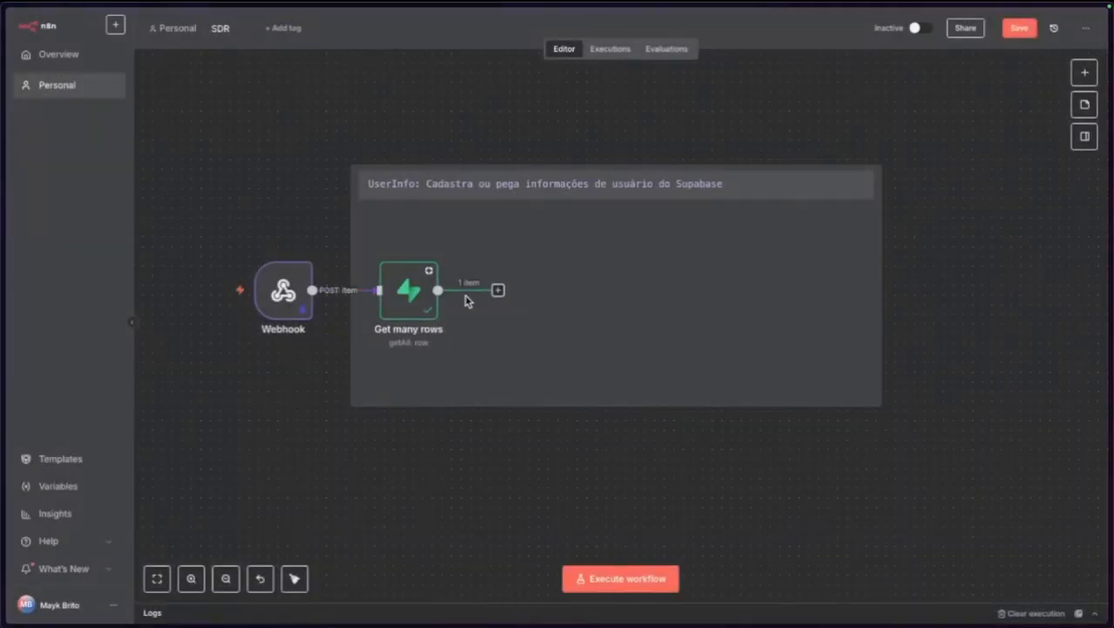
left_click(498, 290)
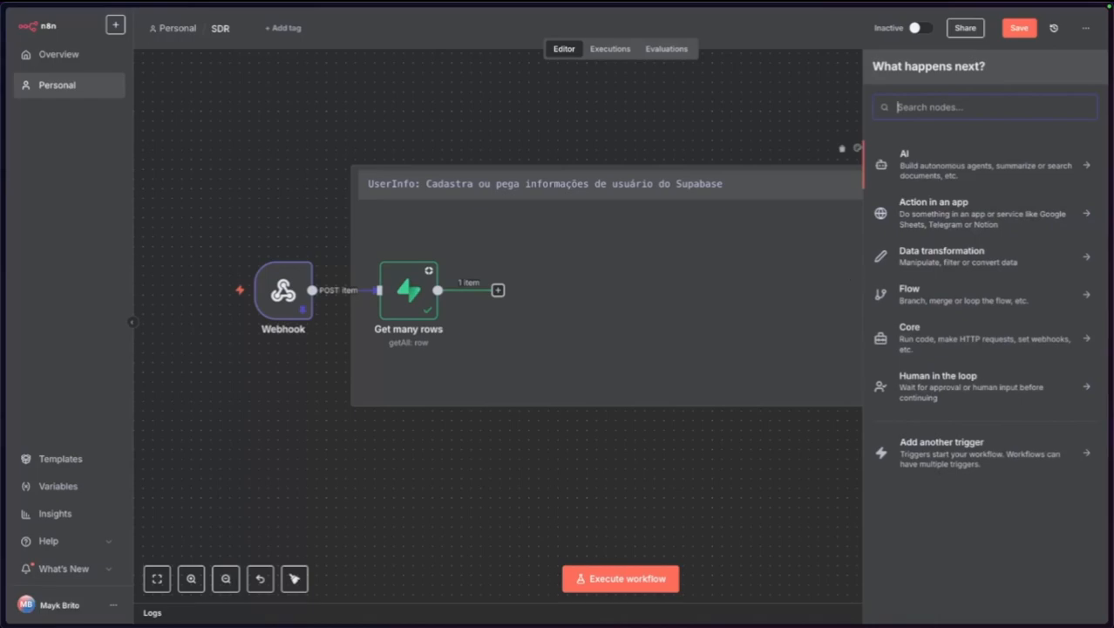
Add an If node after Get many rows and place it inside the UserInfo note.
type("if")
left_click(957, 166)
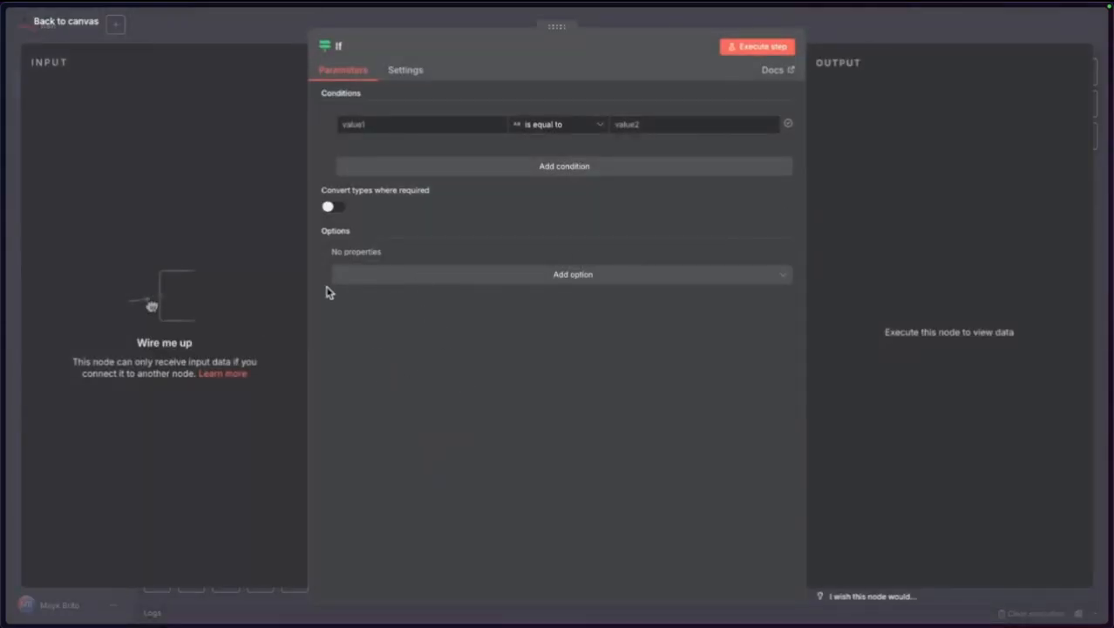
left_click(70, 27)
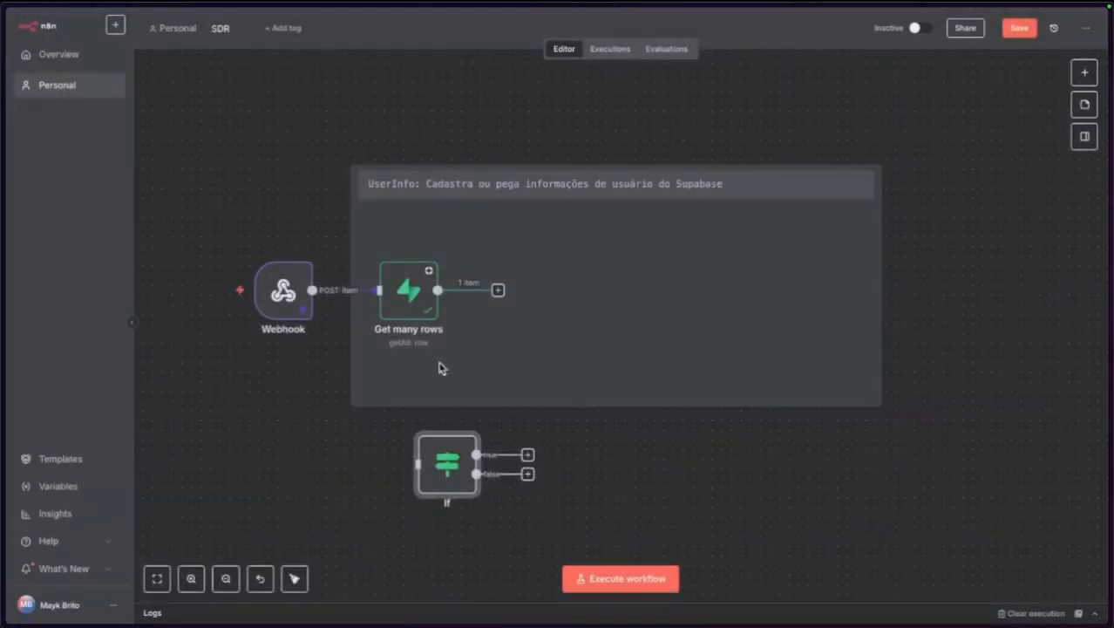
left_click_drag(423, 460, 532, 297)
double_click(532, 295)
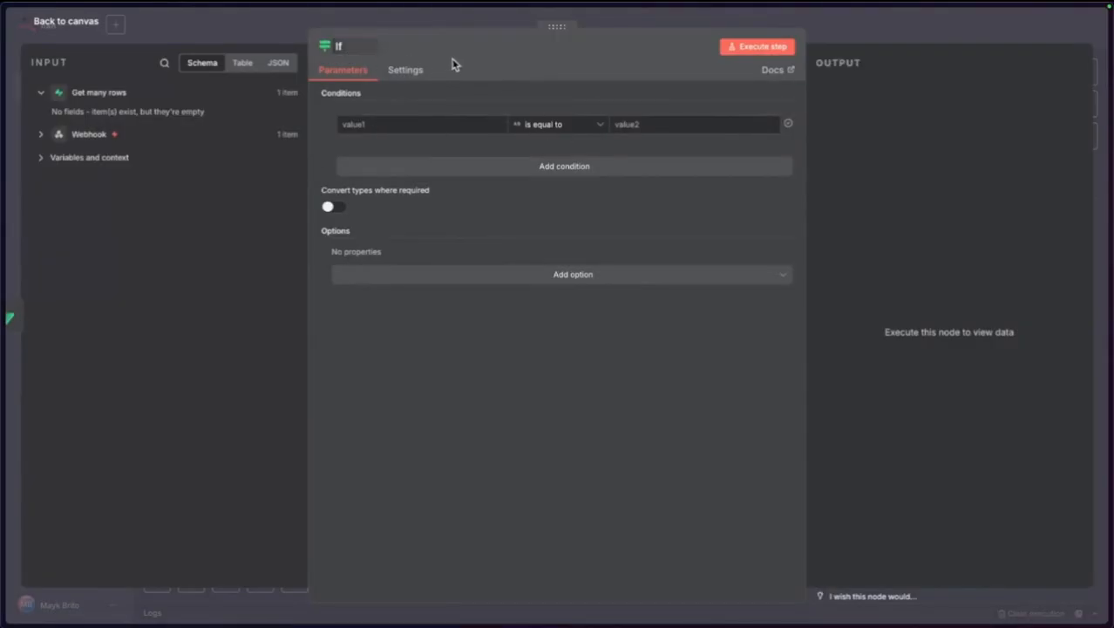
left_click(73, 28)
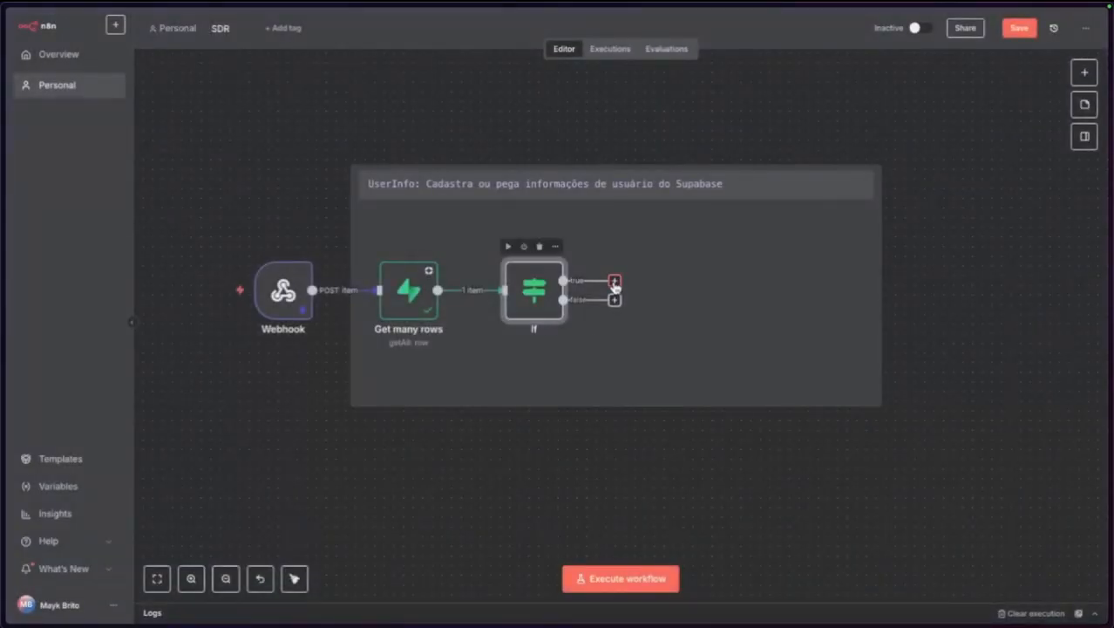
left_click(613, 301)
left_click(600, 499)
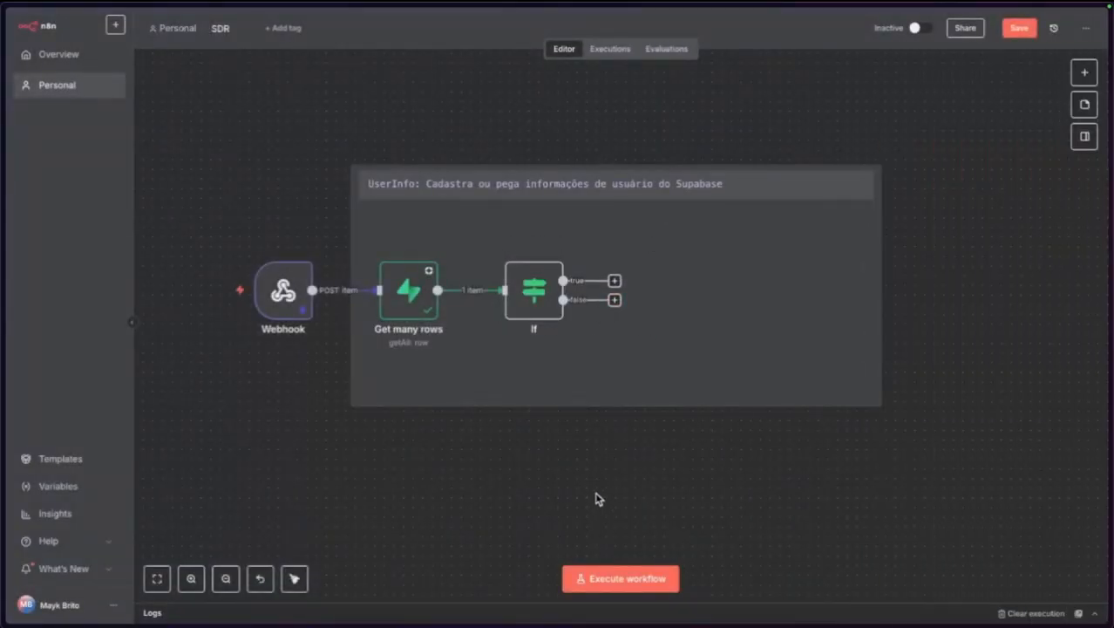
left_click_drag(534, 309, 526, 316)
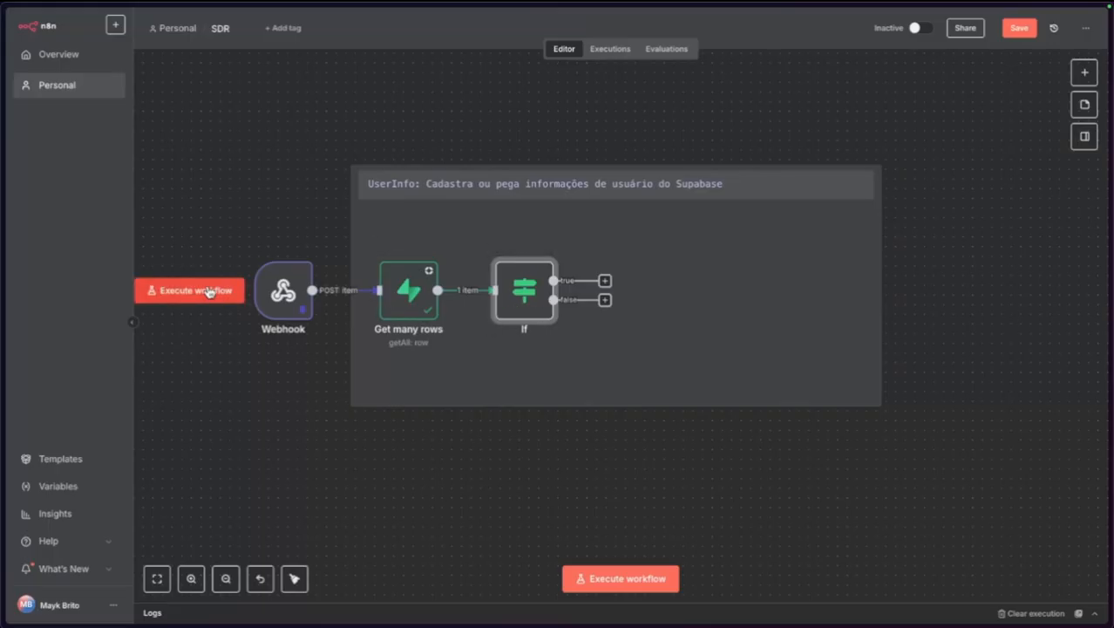
Execute the workflow, then inspect the If node and the Get many rows Field Value result.
left_click(192, 290)
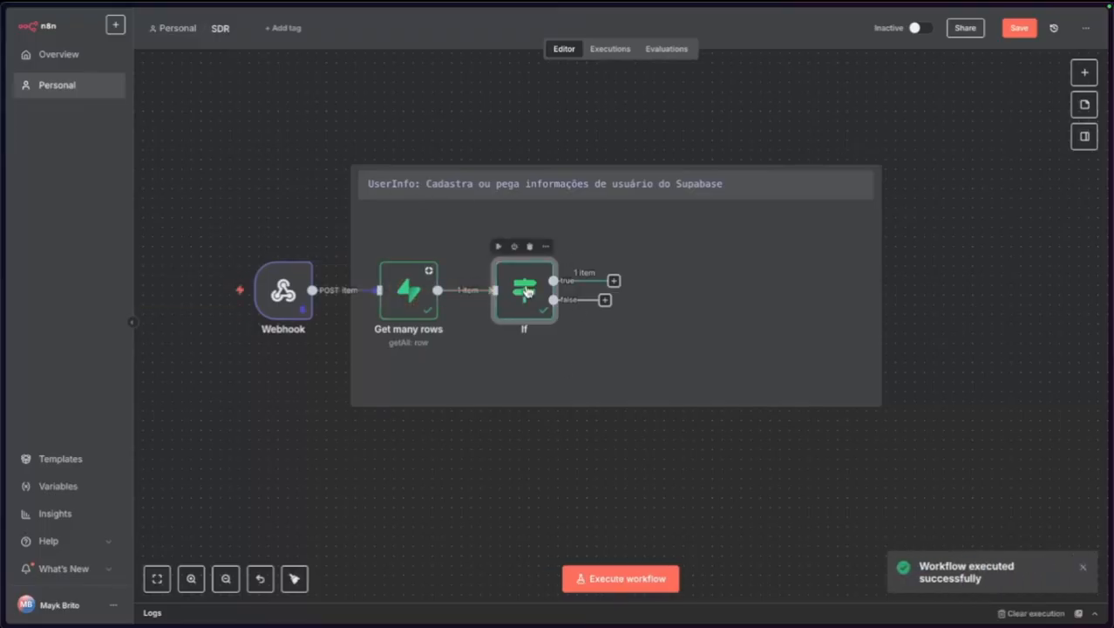
double_click(520, 293)
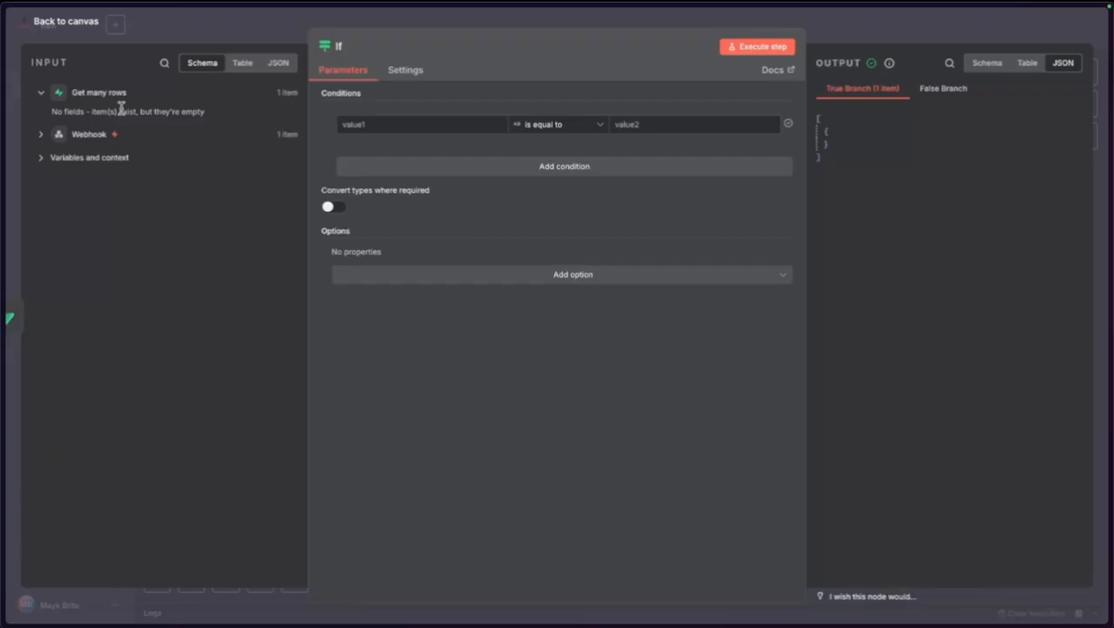
left_click(73, 29)
double_click(395, 300)
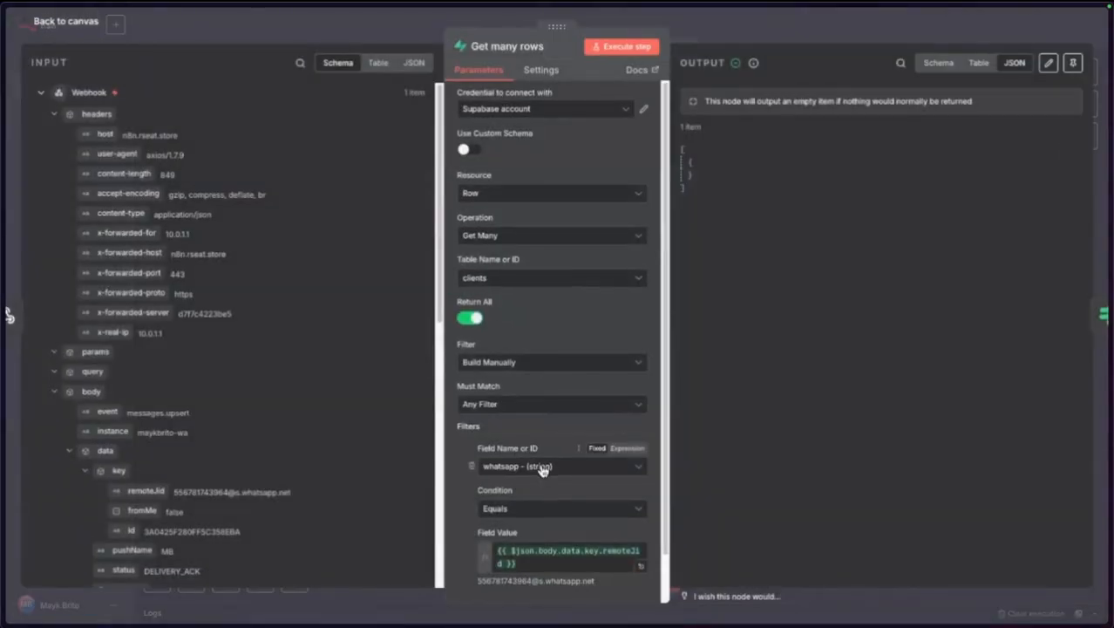
scroll(541, 470, "down", 1)
left_click_drag(480, 530, 572, 533)
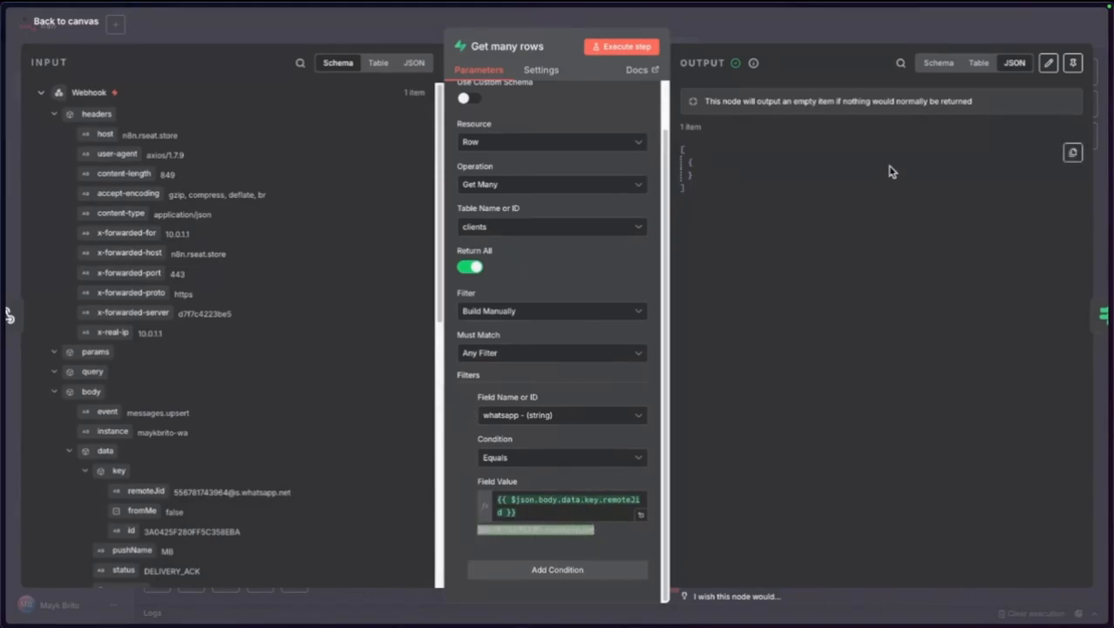
Insert a clients row with the pasted WhatsApp contact id in whatsapp, then return to n8n.
mouse_move(3, 172)
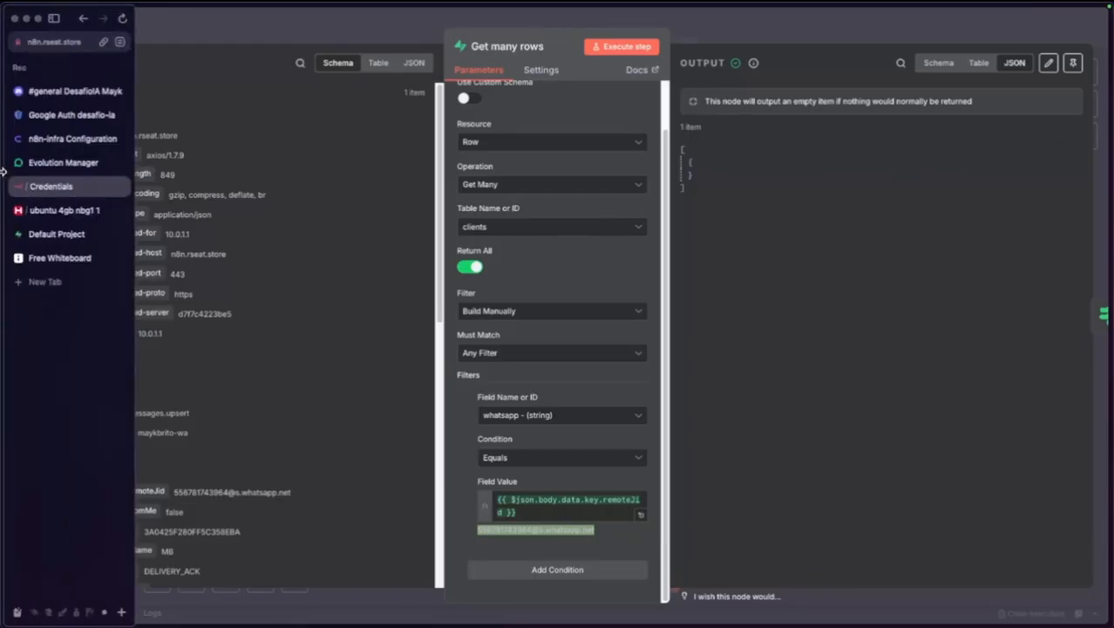
left_click(67, 236)
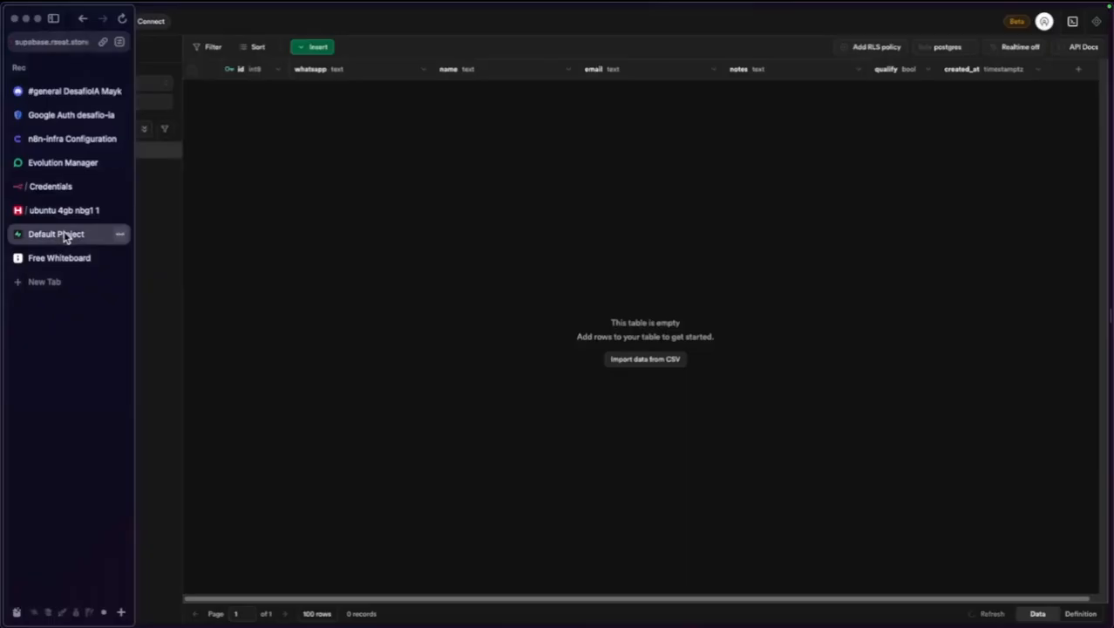
left_click(303, 49)
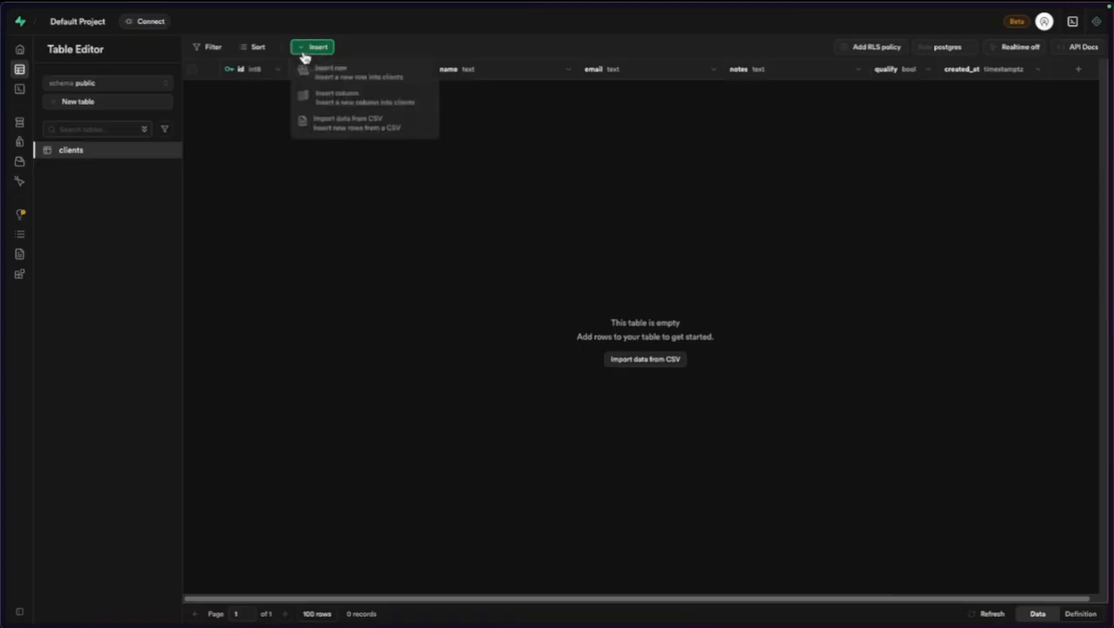
left_click(325, 78)
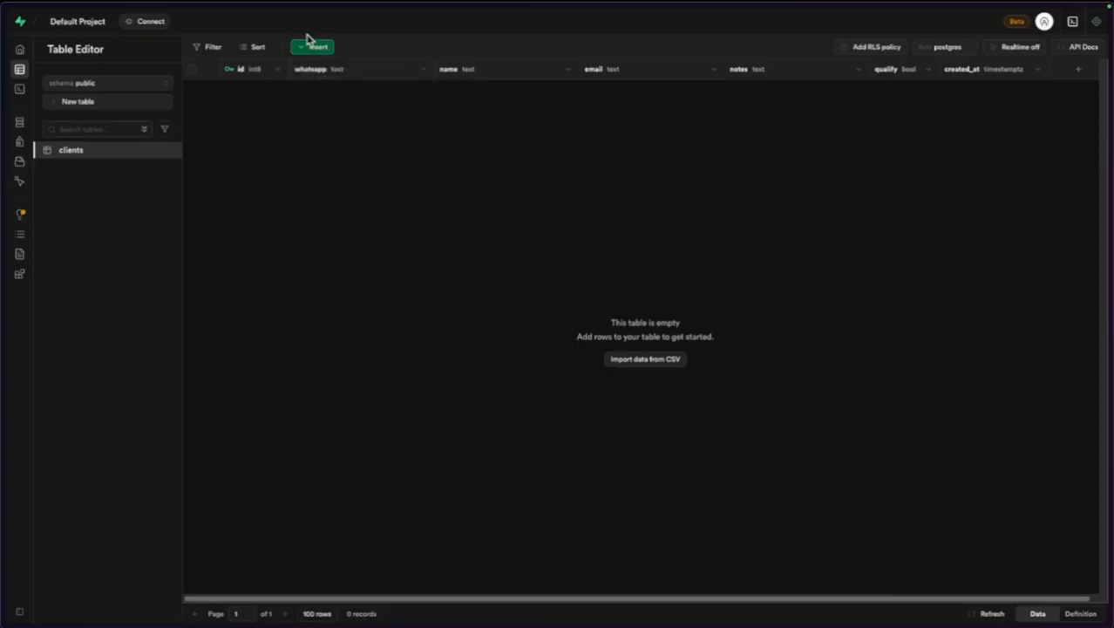
left_click(310, 45)
left_click(334, 77)
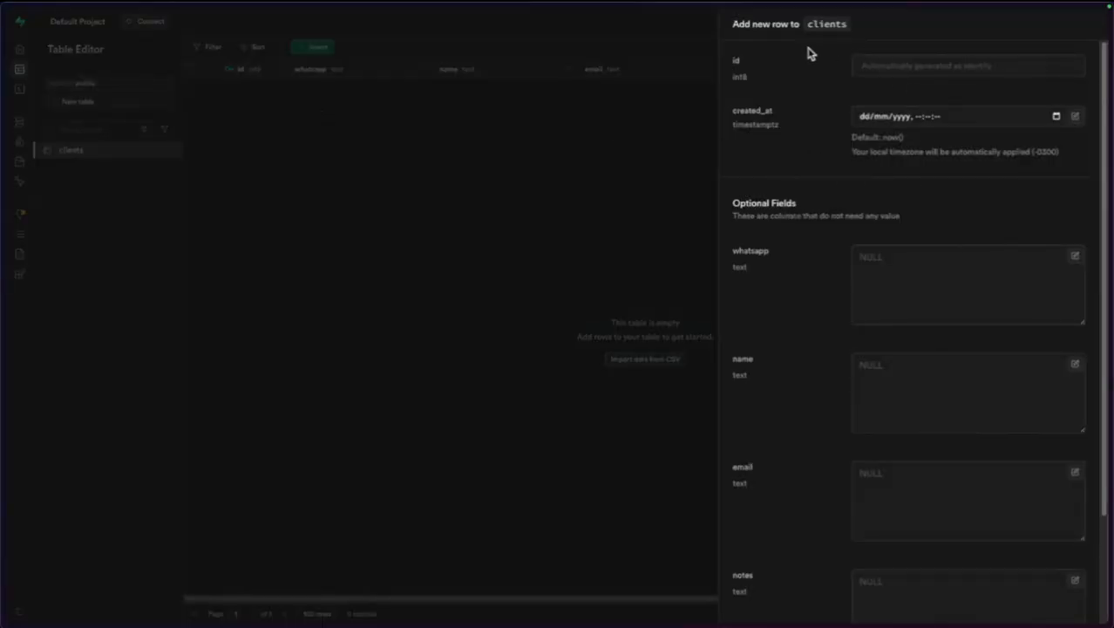
left_click(925, 274)
key("ctrl+v")
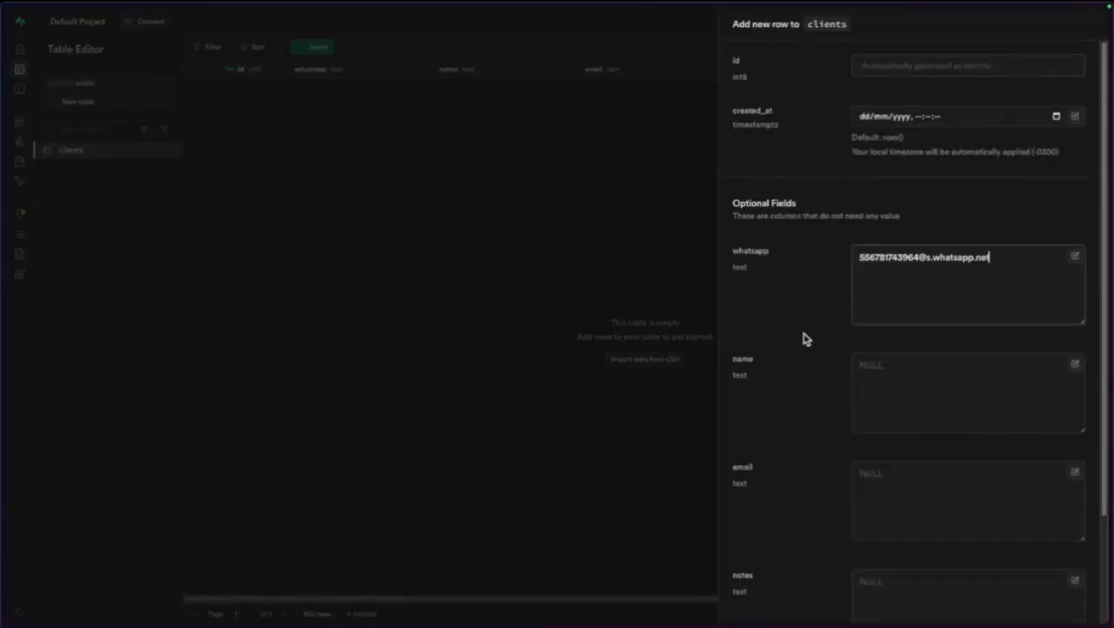
scroll(803, 340, "down", 2)
left_click(1078, 607)
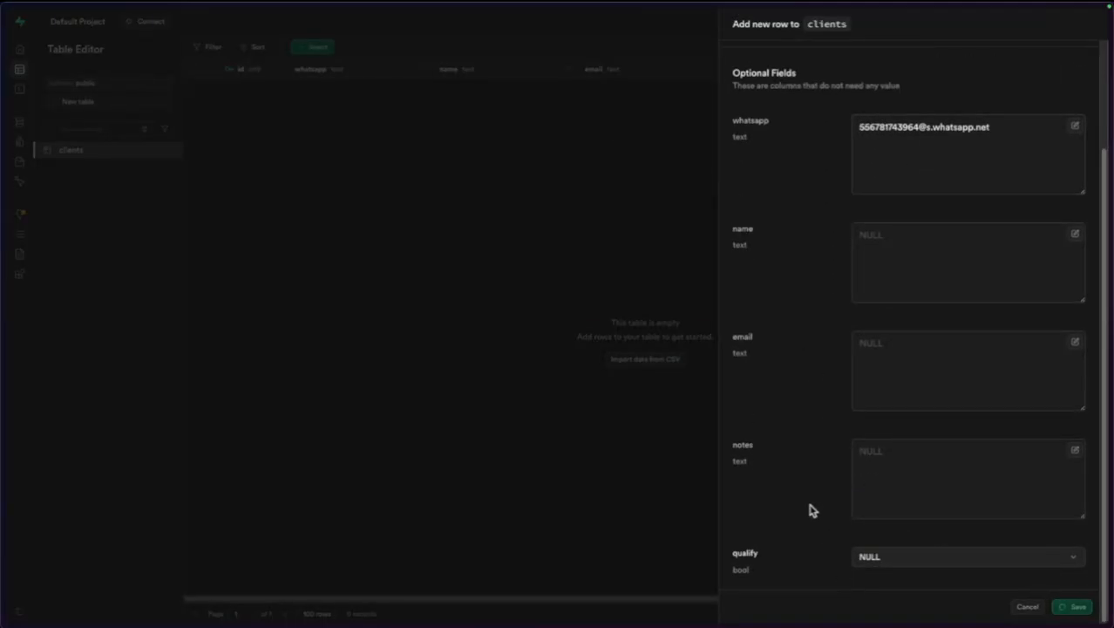
mouse_move(3, 262)
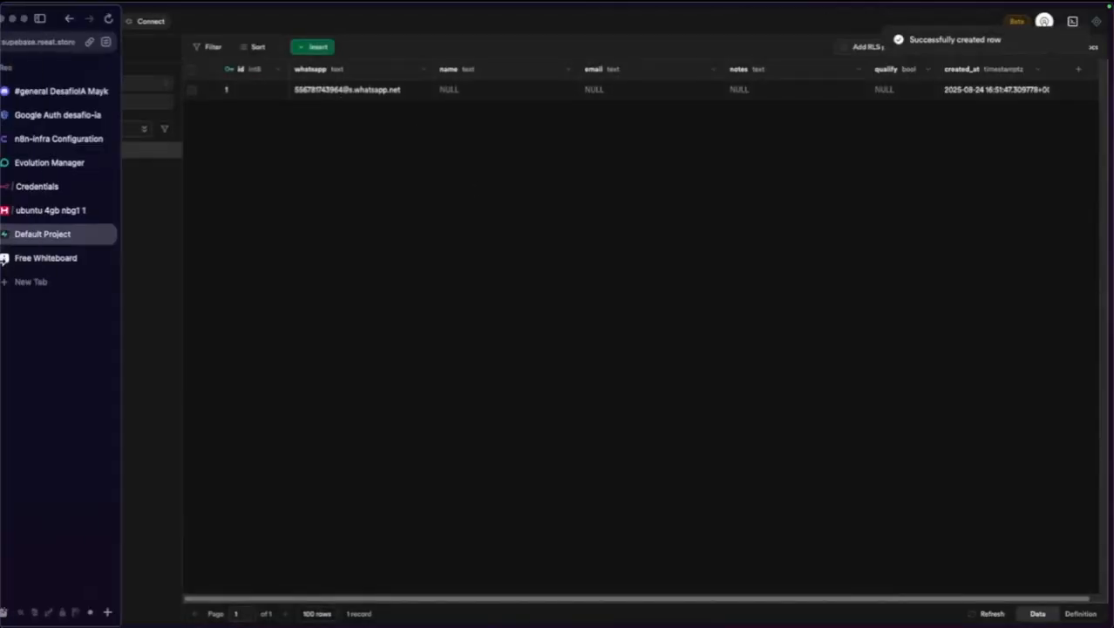
left_click(64, 197)
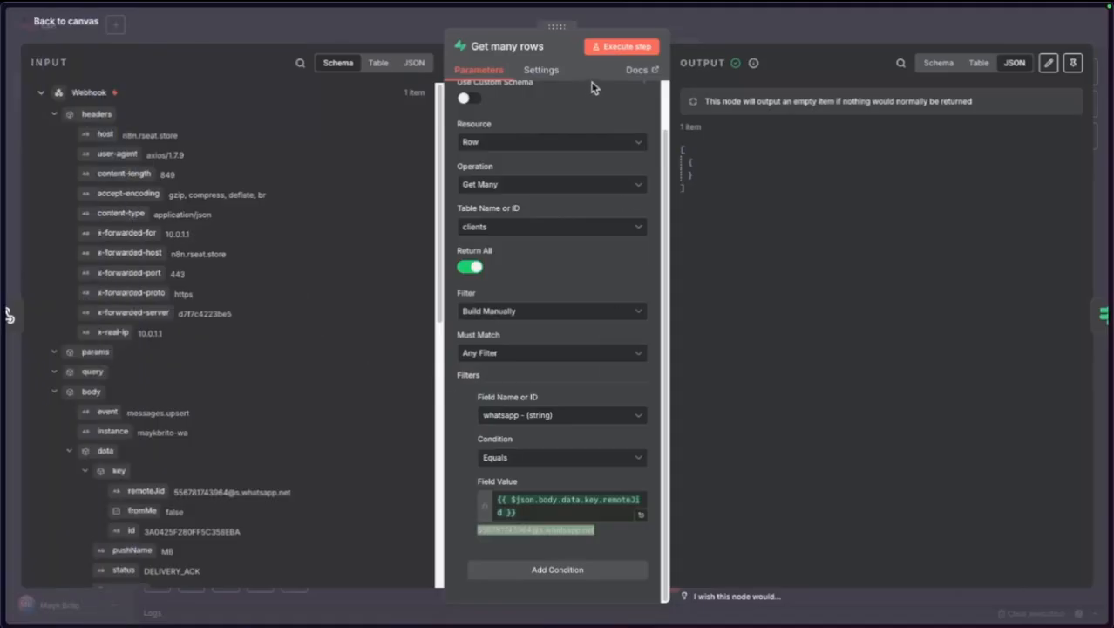
Rerun Get many rows and use the client id as the If condition's value.
left_click(610, 52)
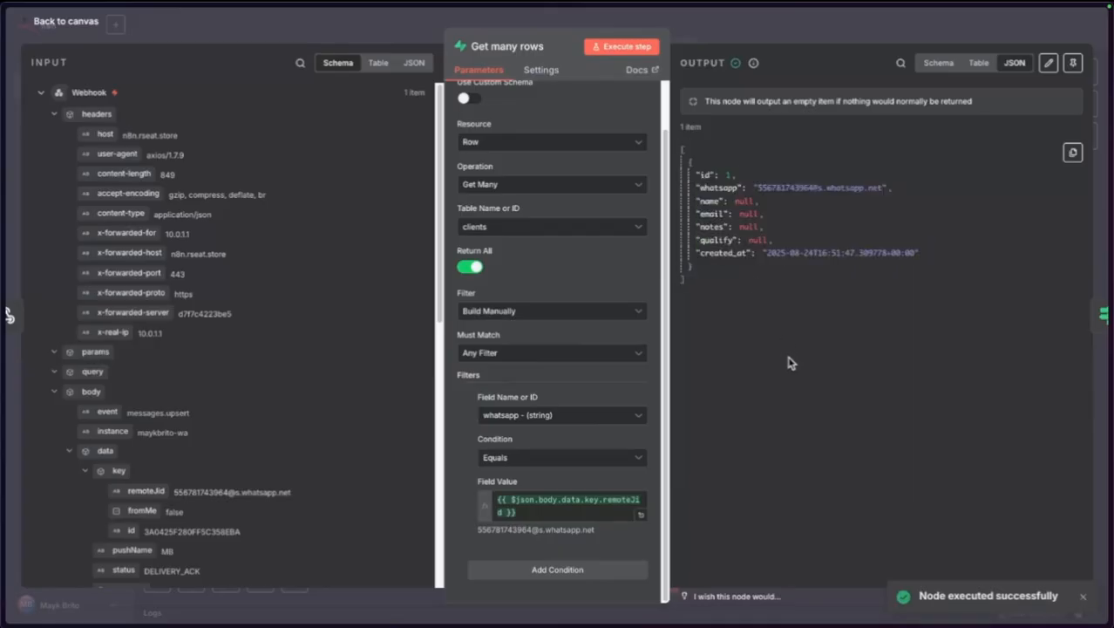
left_click(68, 22)
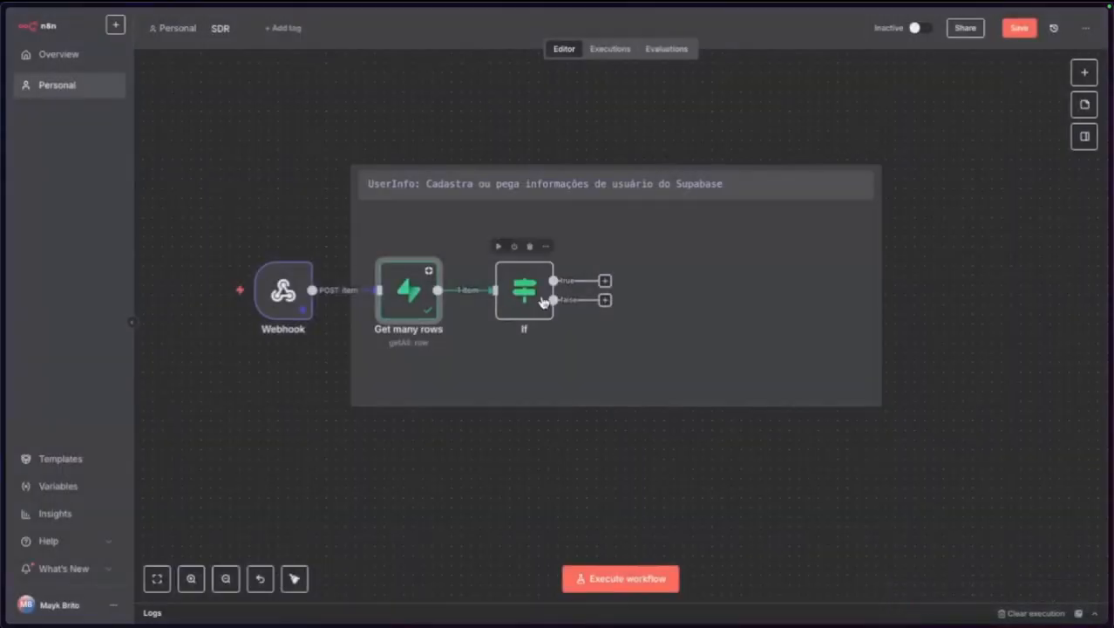
double_click(527, 292)
left_click_drag(86, 115, 410, 124)
left_click(565, 129)
mouse_move(580, 166)
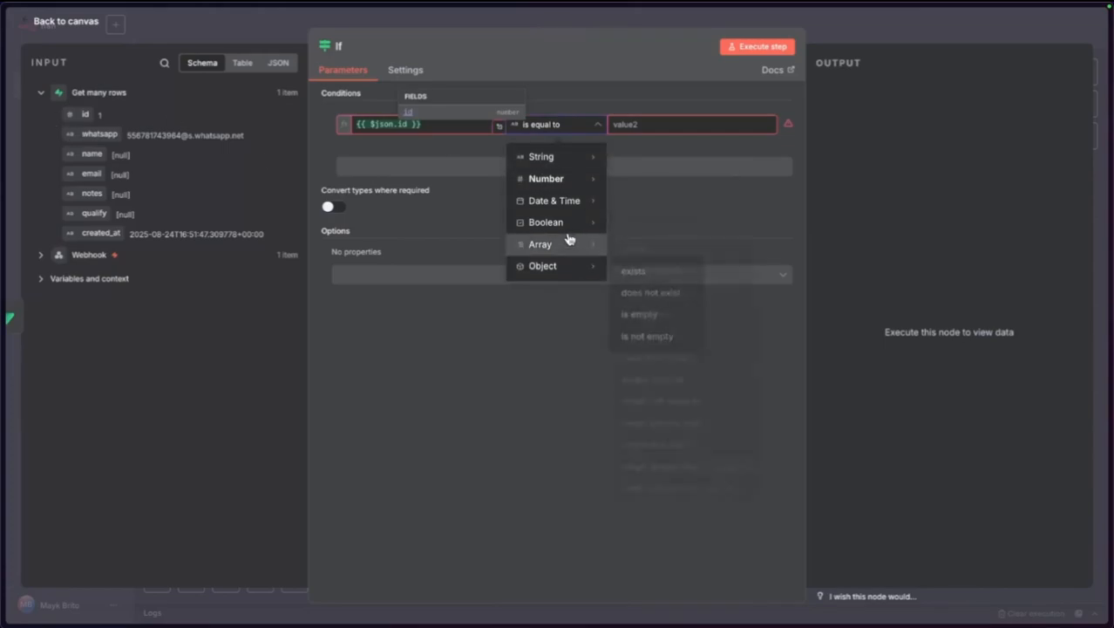
left_click(415, 242)
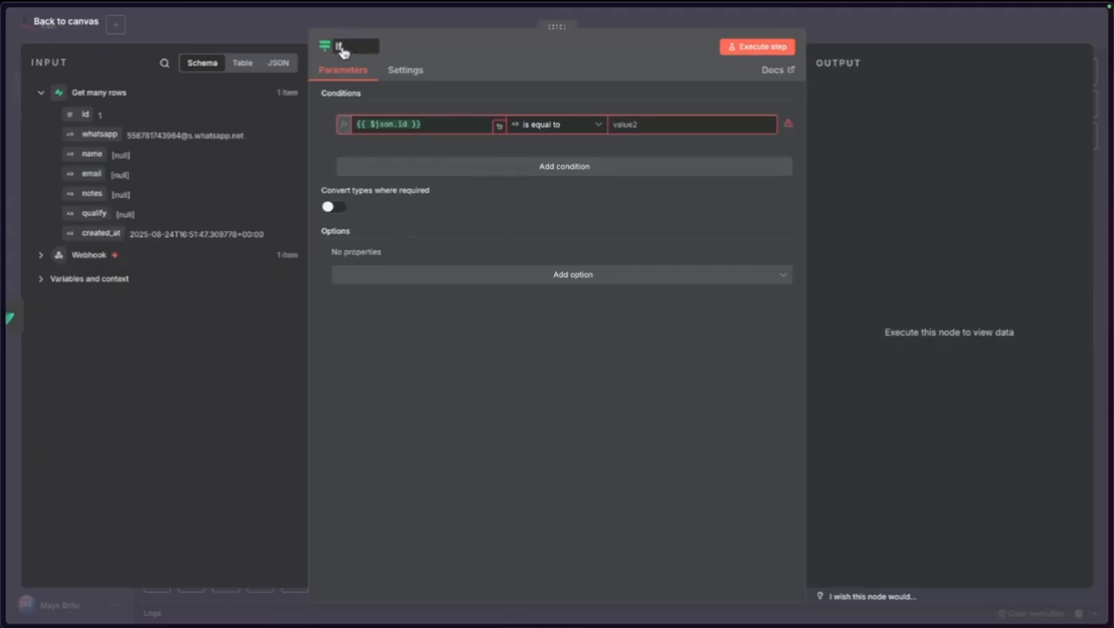
Set the If condition to 'id does not exist' and execute the workflow.
left_click(567, 131)
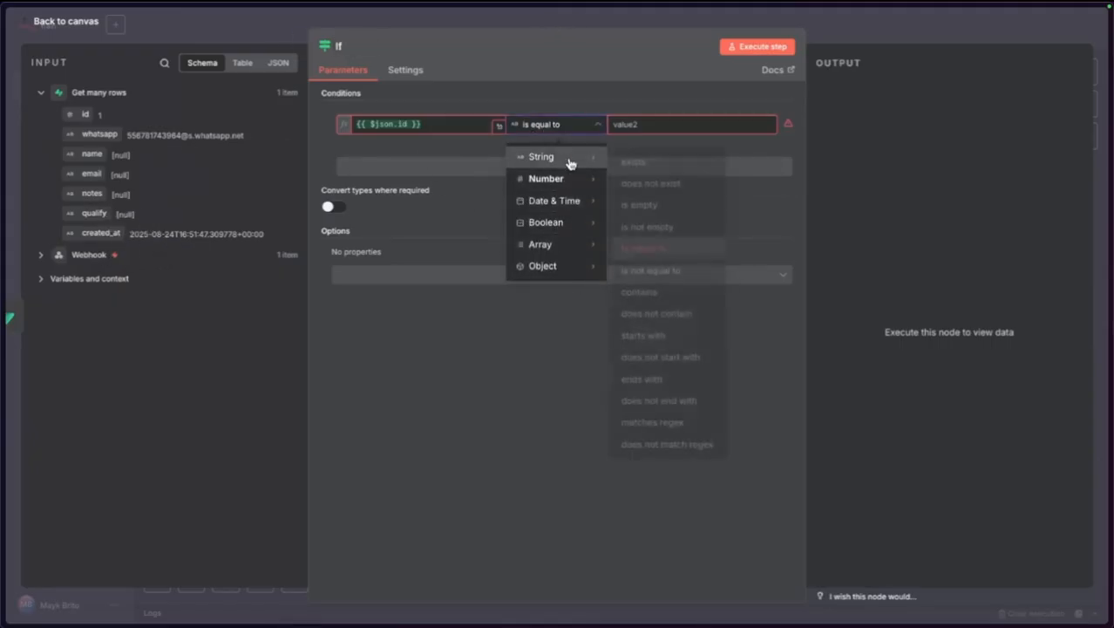
mouse_move(567, 179)
left_click(668, 181)
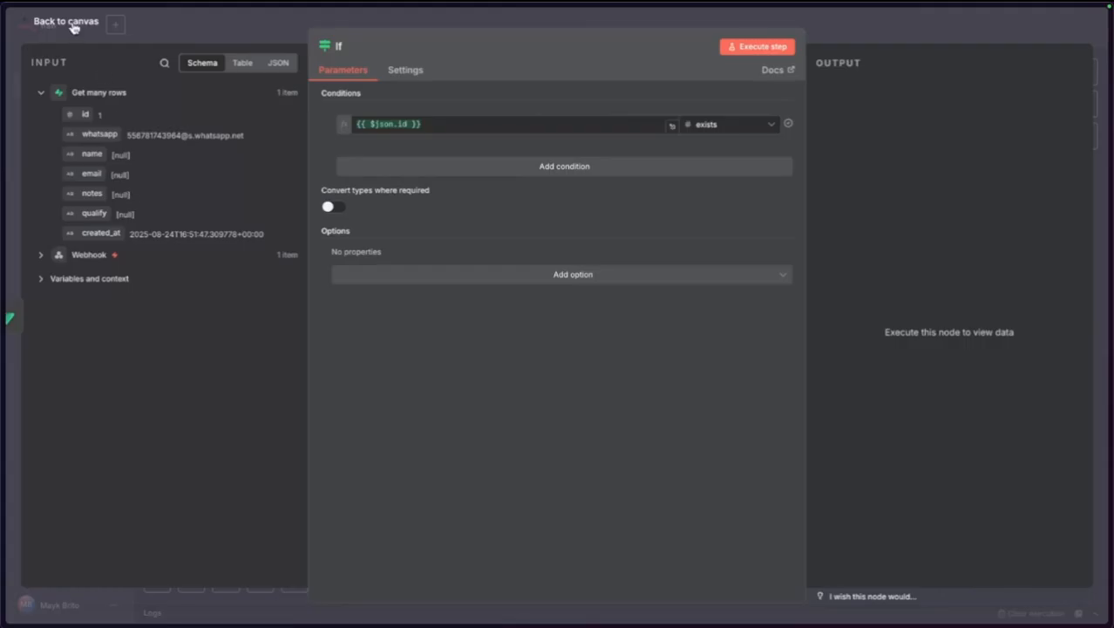
left_click(706, 126)
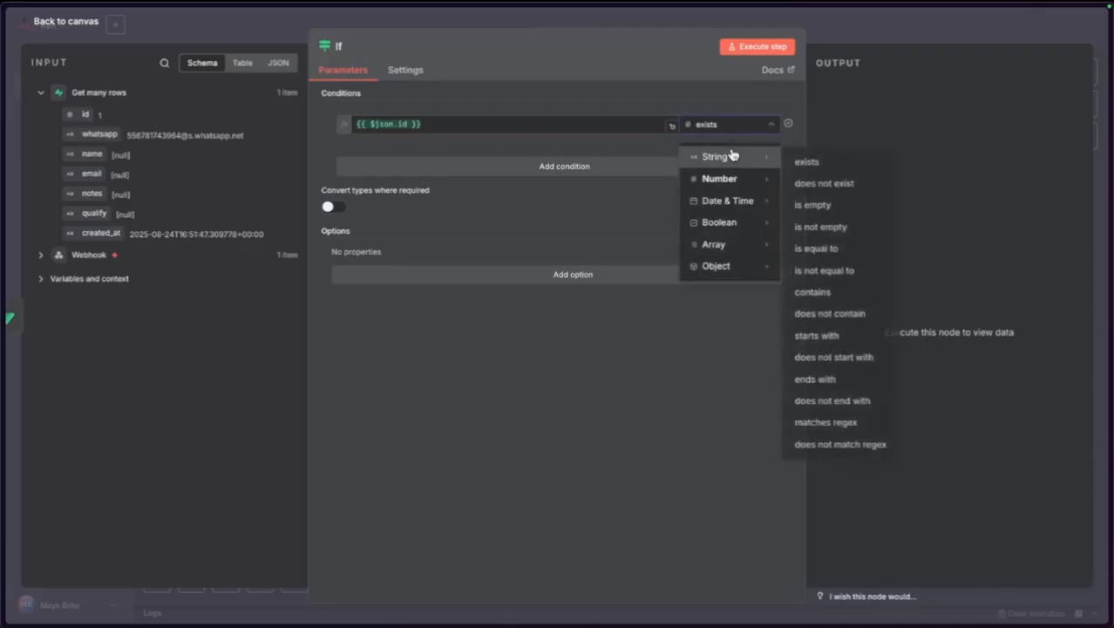
mouse_move(735, 177)
left_click(824, 204)
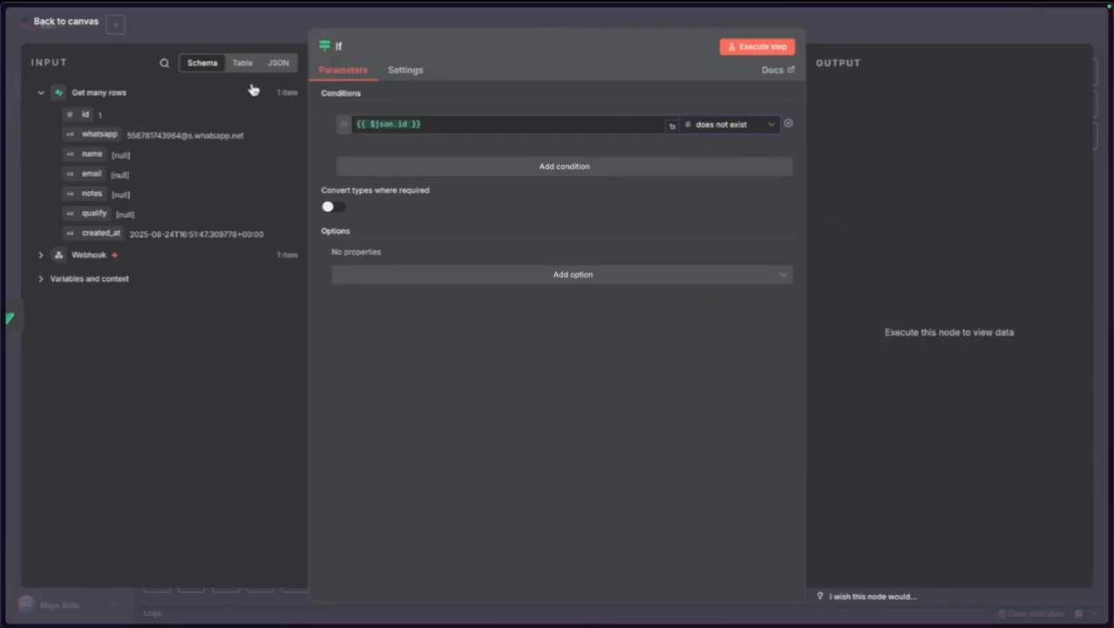
left_click(86, 30)
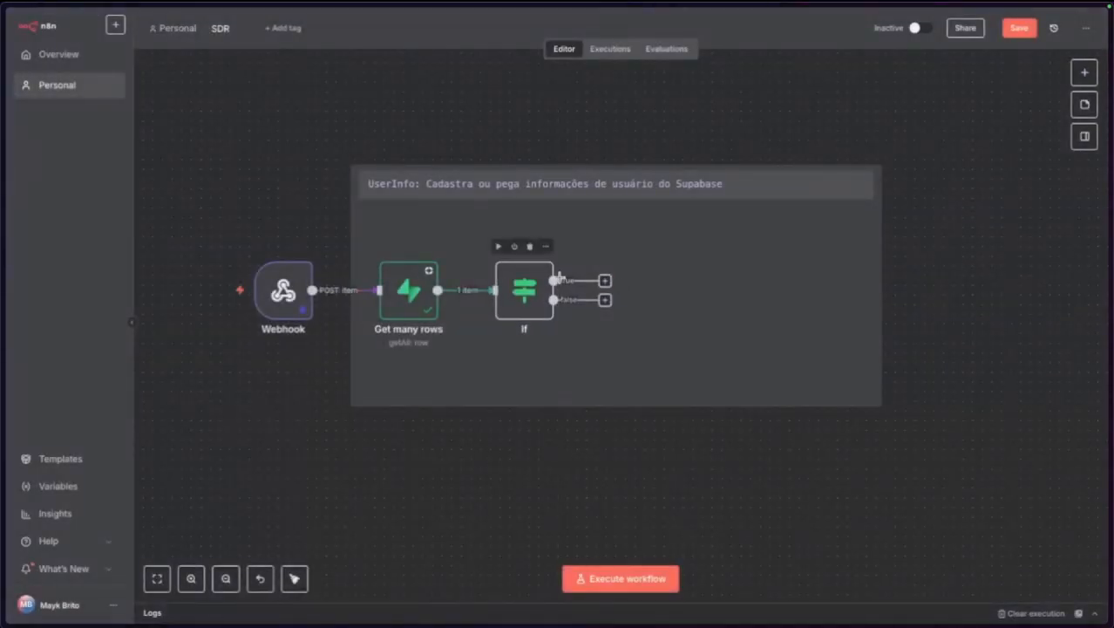
left_click(234, 291)
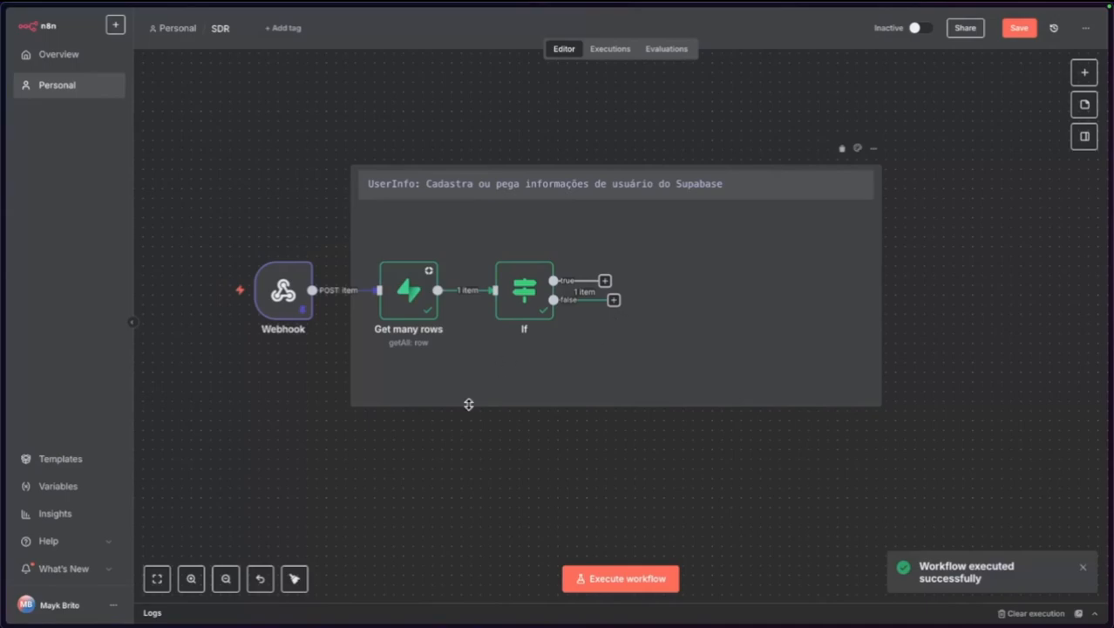
Delete the single test row from the Supabase clients table.
mouse_move(5, 325)
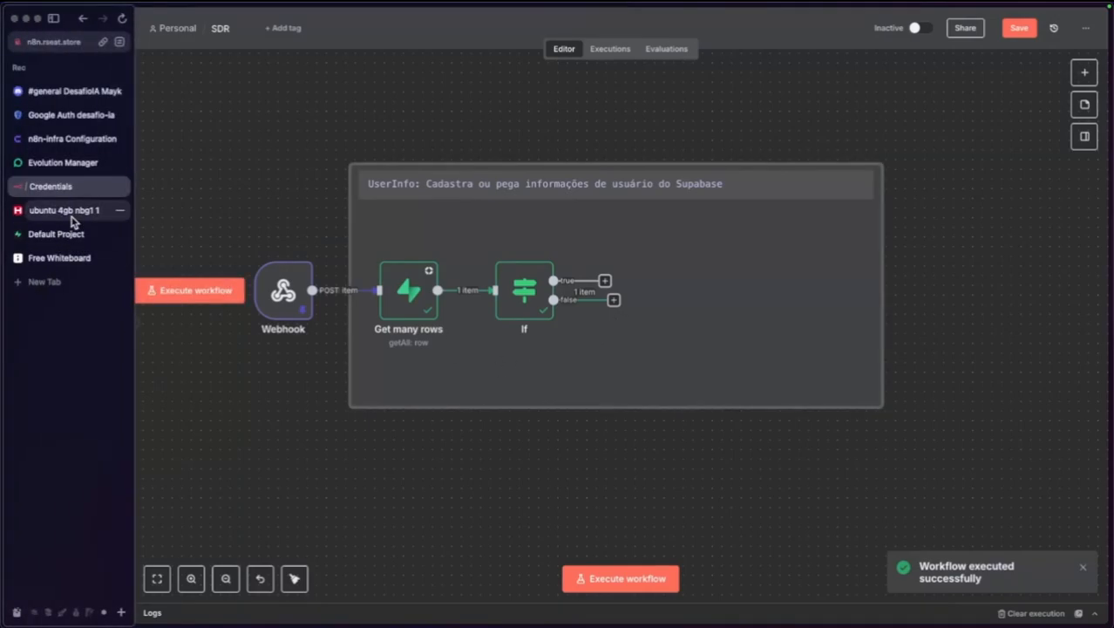
left_click(82, 233)
left_click(378, 96)
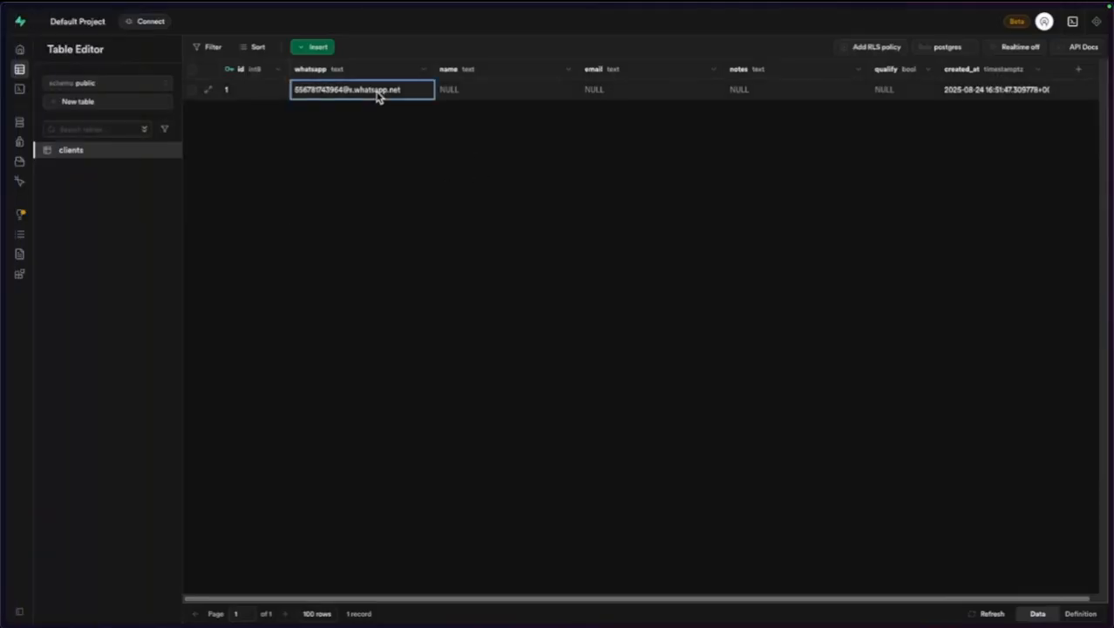
double_click(378, 96)
left_click(238, 97)
left_click(196, 76)
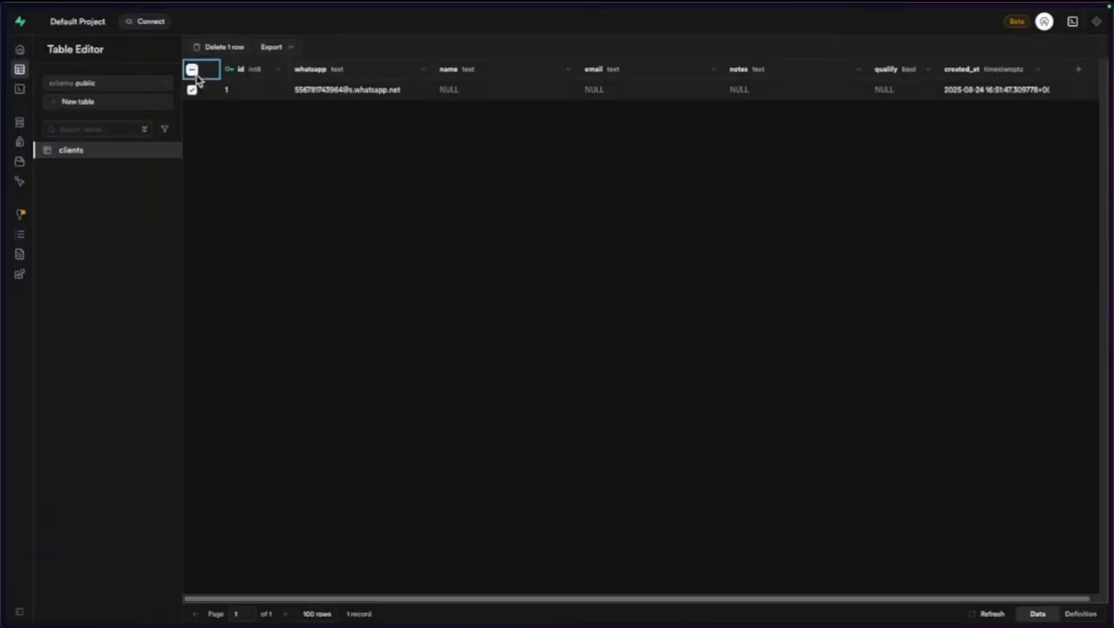
left_click(225, 47)
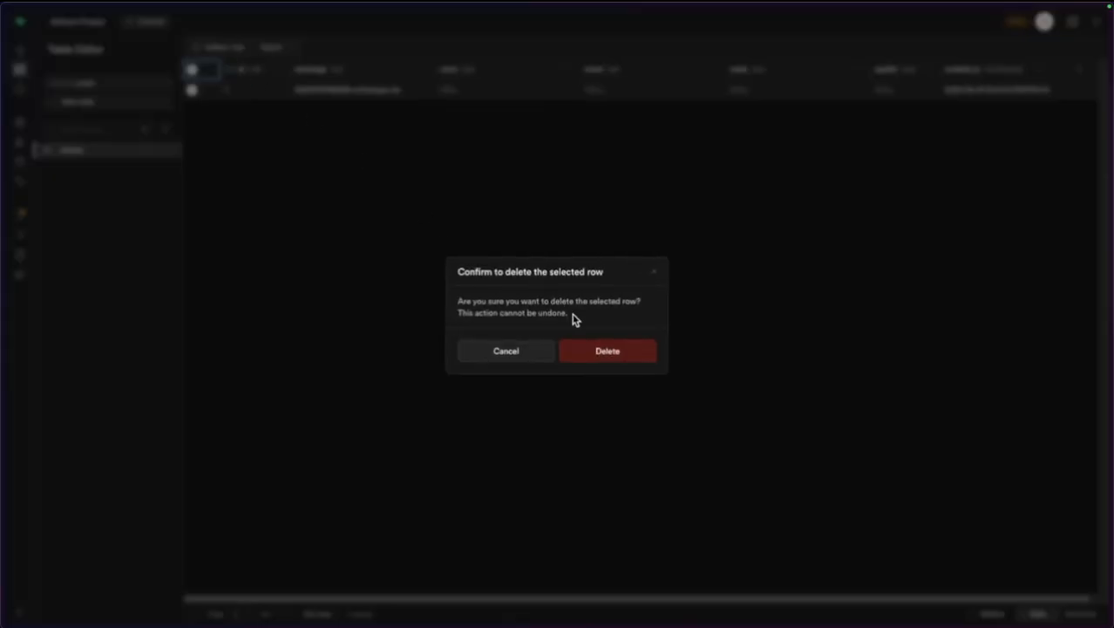
left_click(597, 351)
Rerun the workflow and confirm the If node now sends 1 item to its true branch.
mouse_move(3, 280)
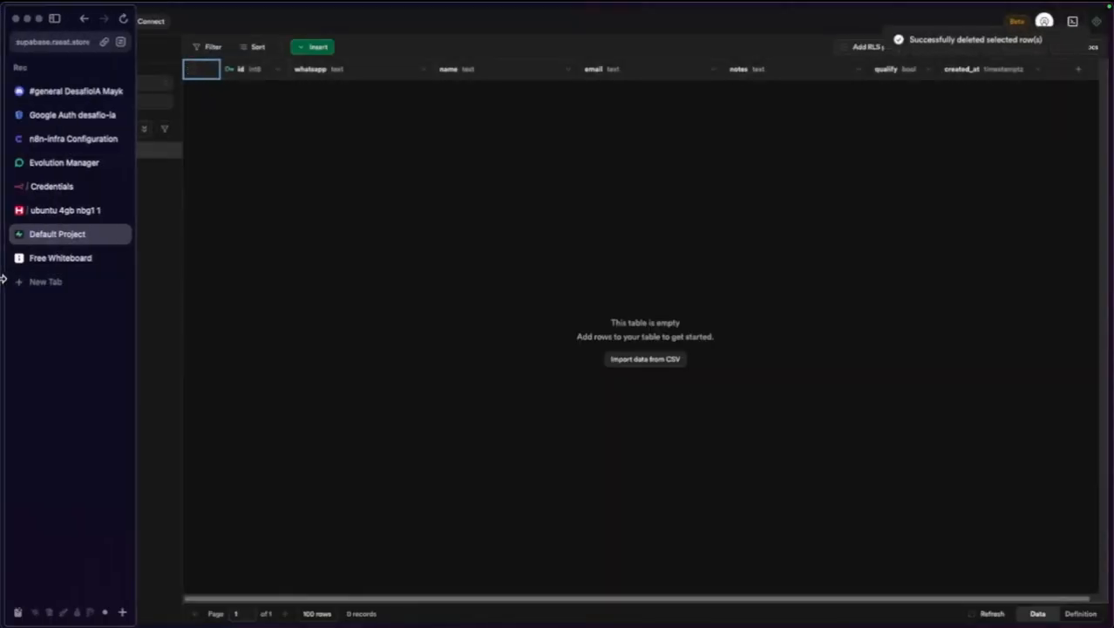
left_click(63, 162)
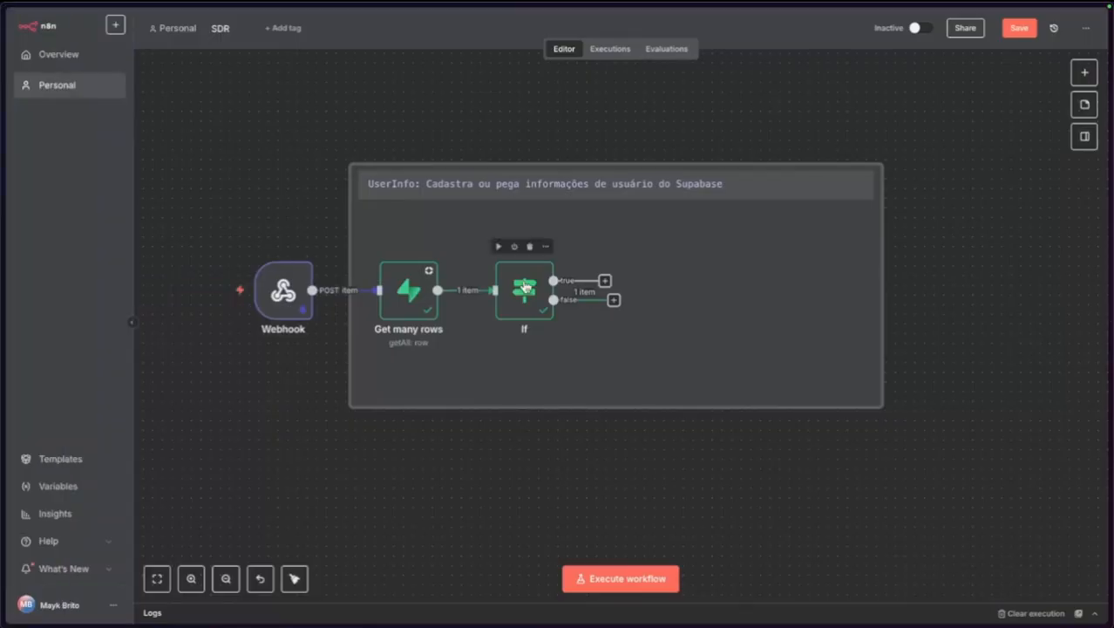
double_click(525, 287)
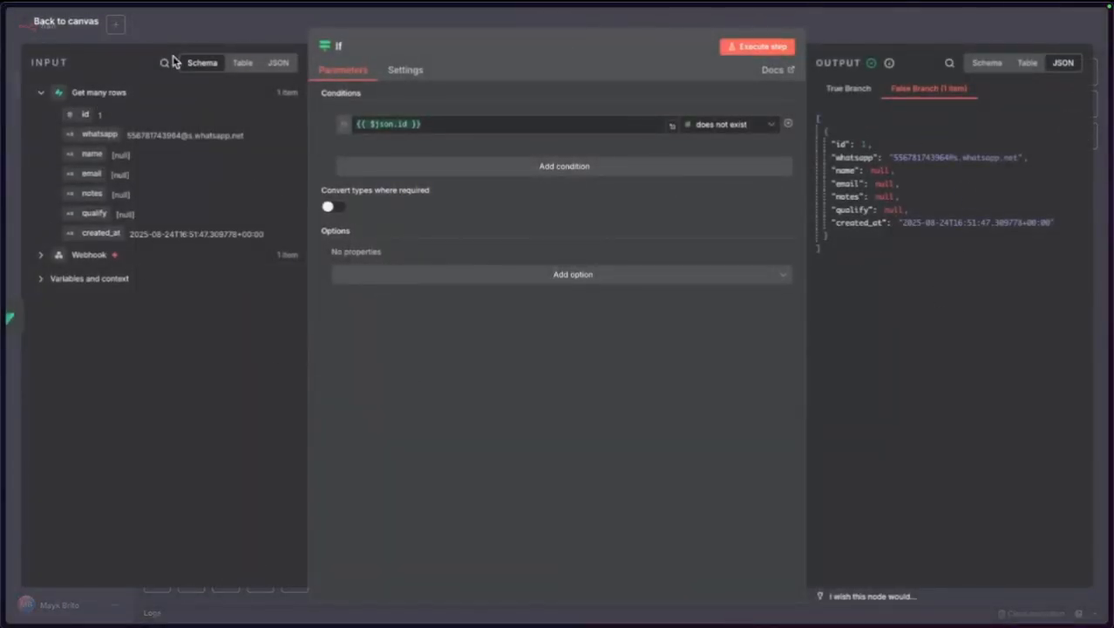
left_click(86, 23)
left_click(219, 292)
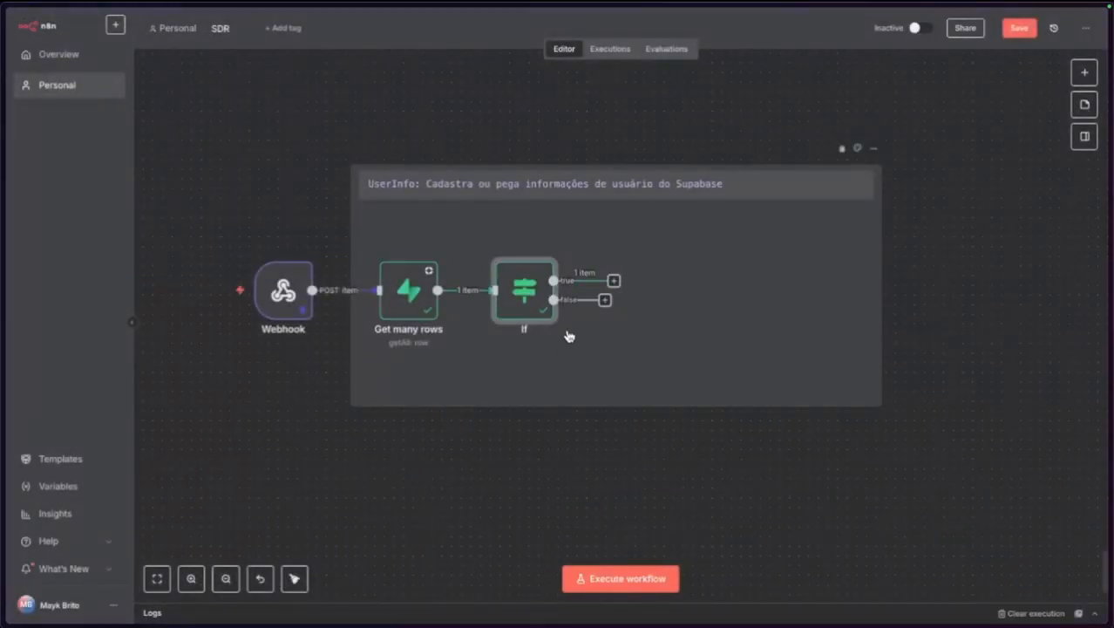
double_click(512, 303)
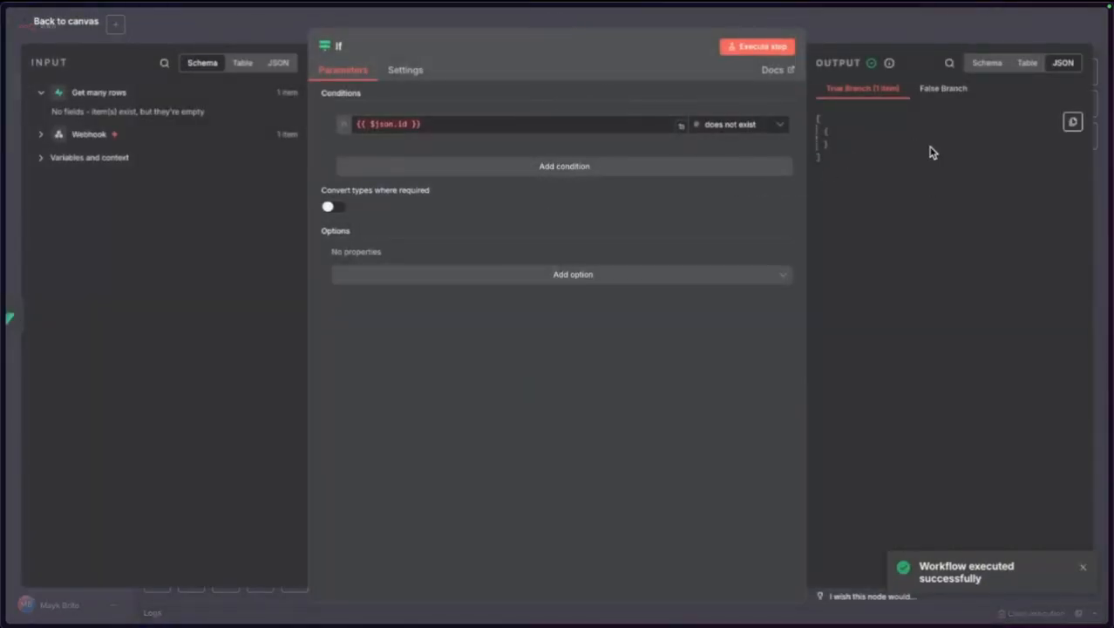
left_click(83, 23)
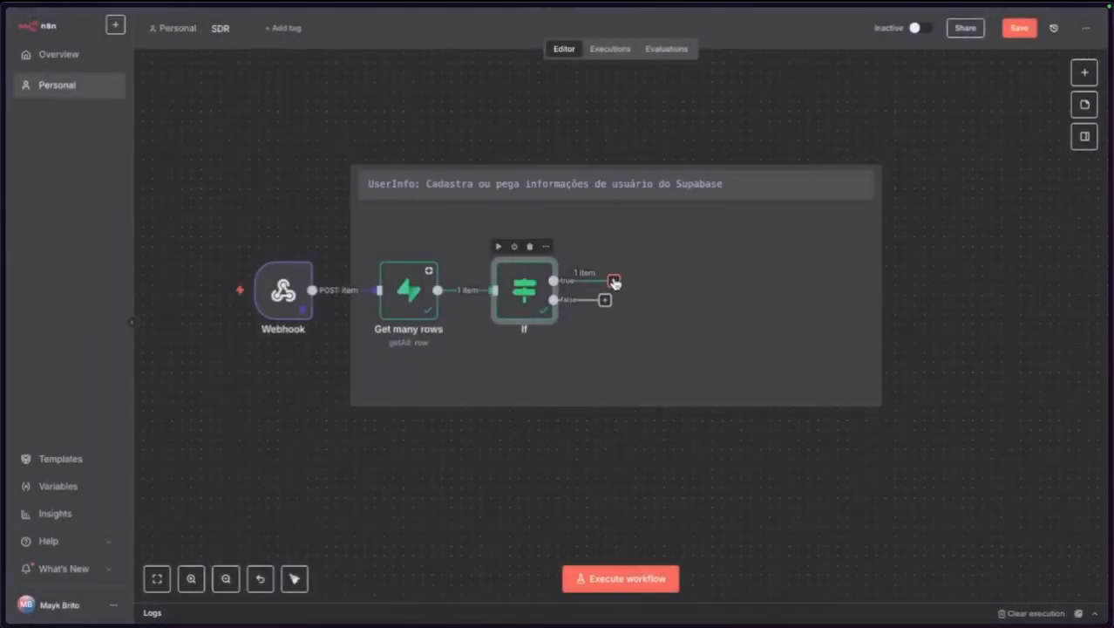
Add a Supabase Create a row node on the If true branch writing to clients' whatsapp column.
left_click(614, 281)
type("supa")
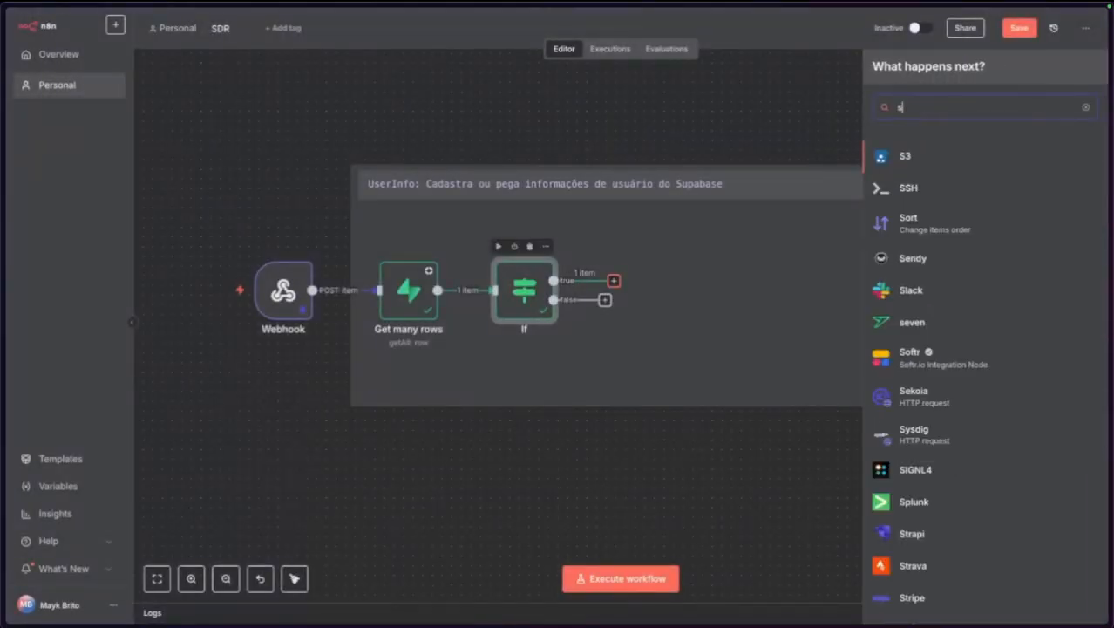
left_click(914, 166)
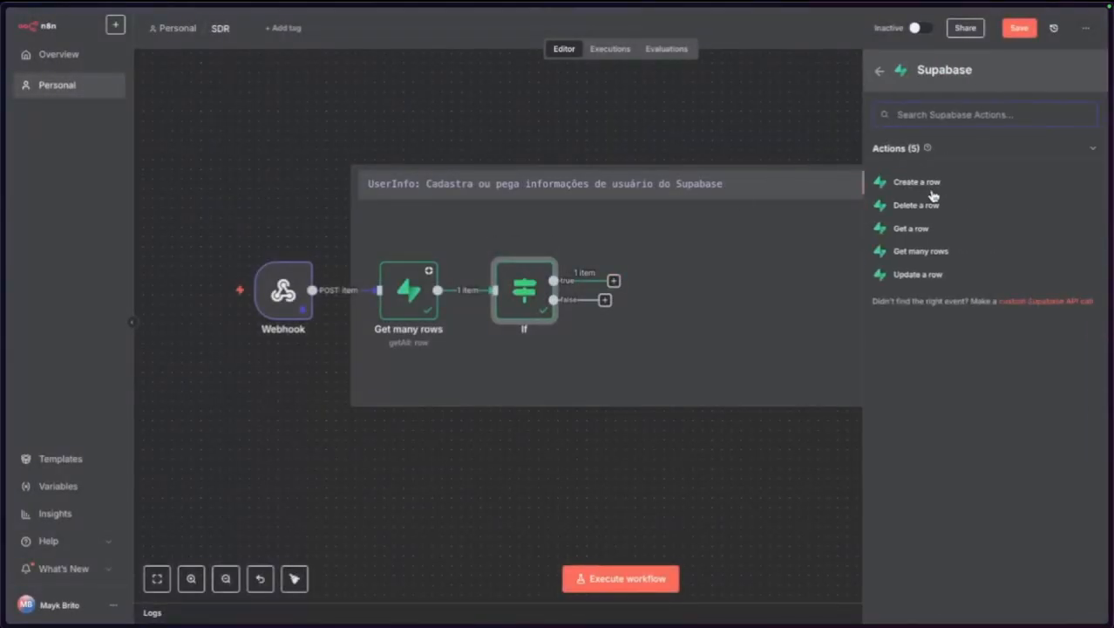
left_click(918, 183)
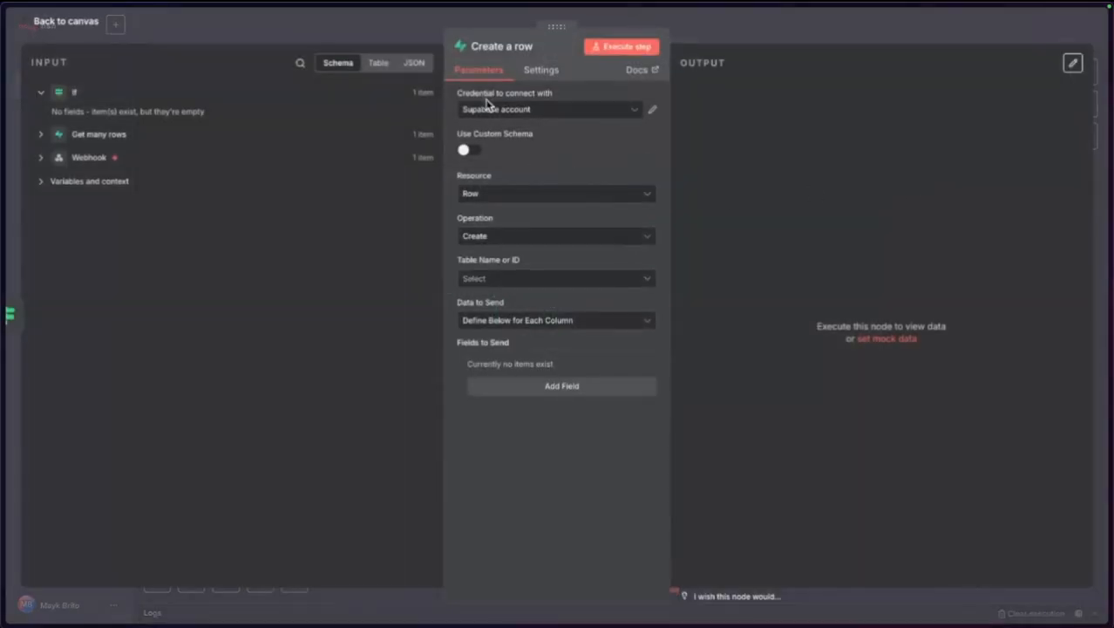
left_click(490, 279)
left_click(497, 307)
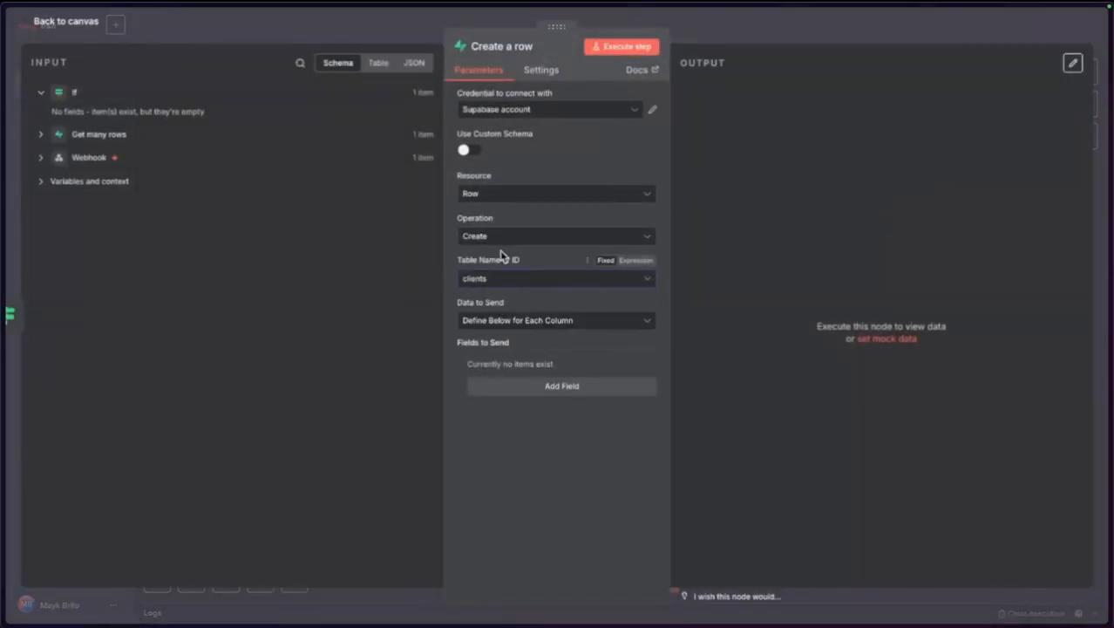
left_click(516, 386)
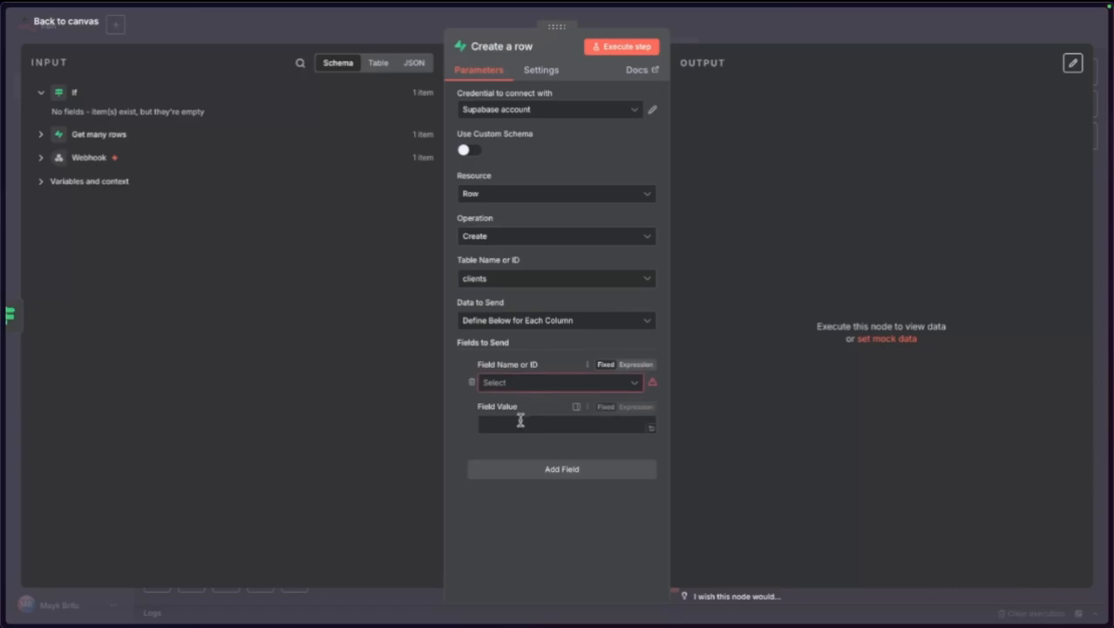
left_click(514, 382)
left_click(545, 435)
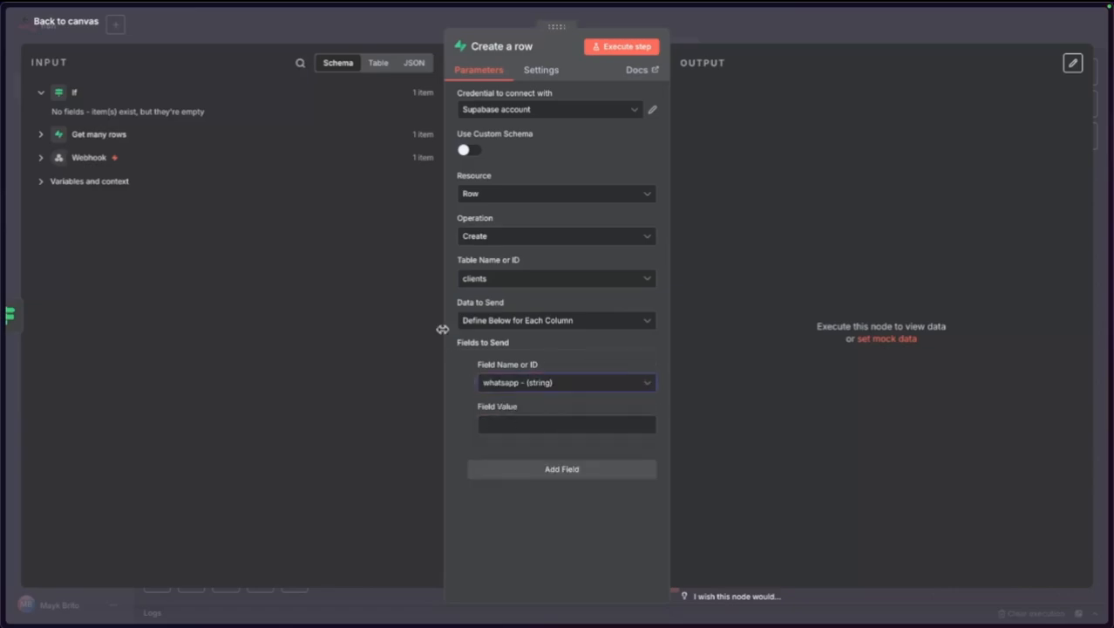
Map the Webhook's remoteJid into the whatsapp Field Value, checking Get many rows along the way.
left_click(41, 157)
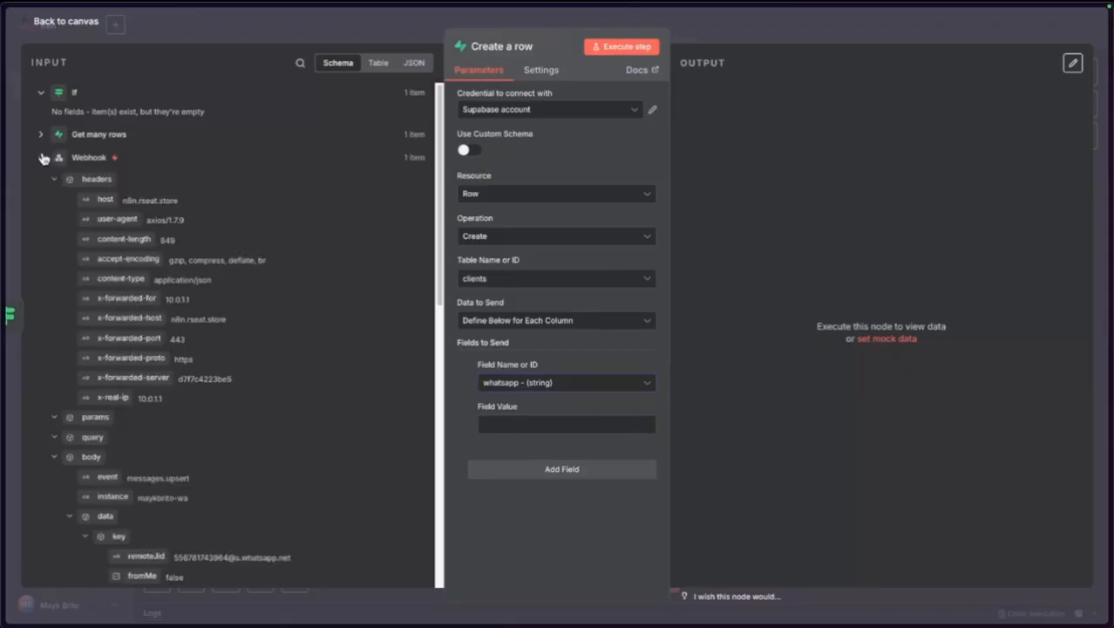
scroll(181, 389, "down", 5)
scroll(182, 388, "down", 1)
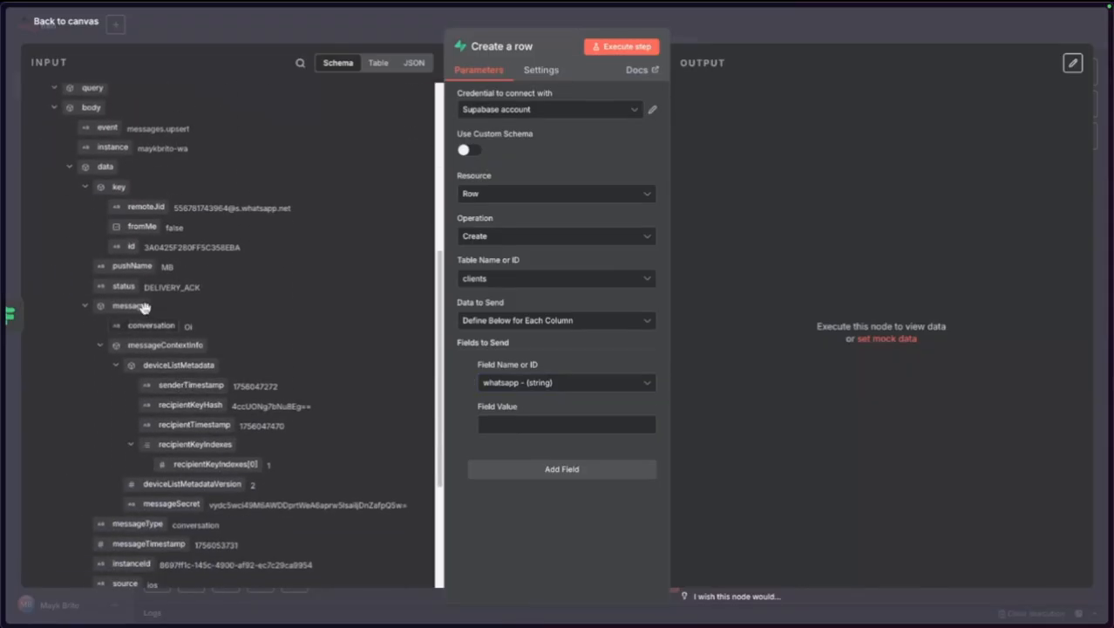
left_click_drag(137, 207, 530, 423)
left_click(567, 569)
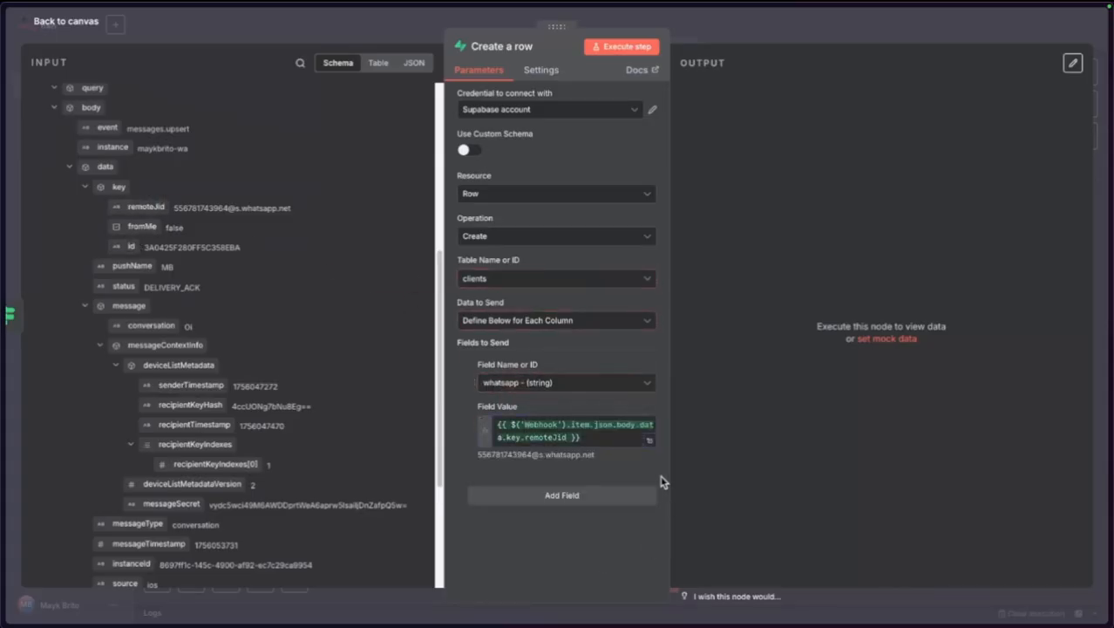
left_click(650, 445)
left_click(75, 22)
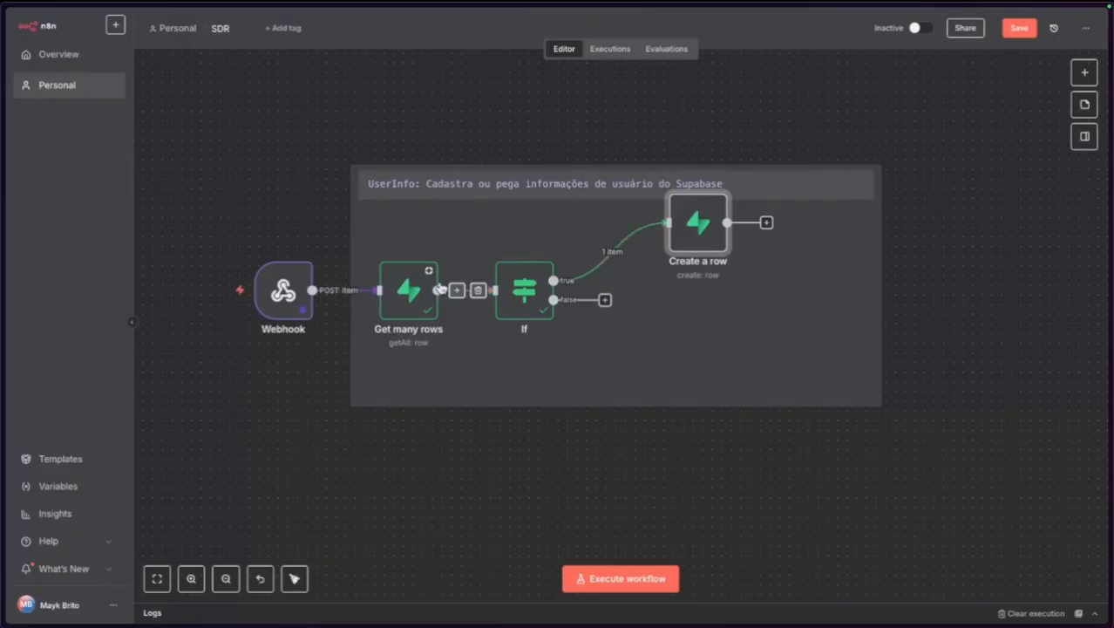
double_click(408, 291)
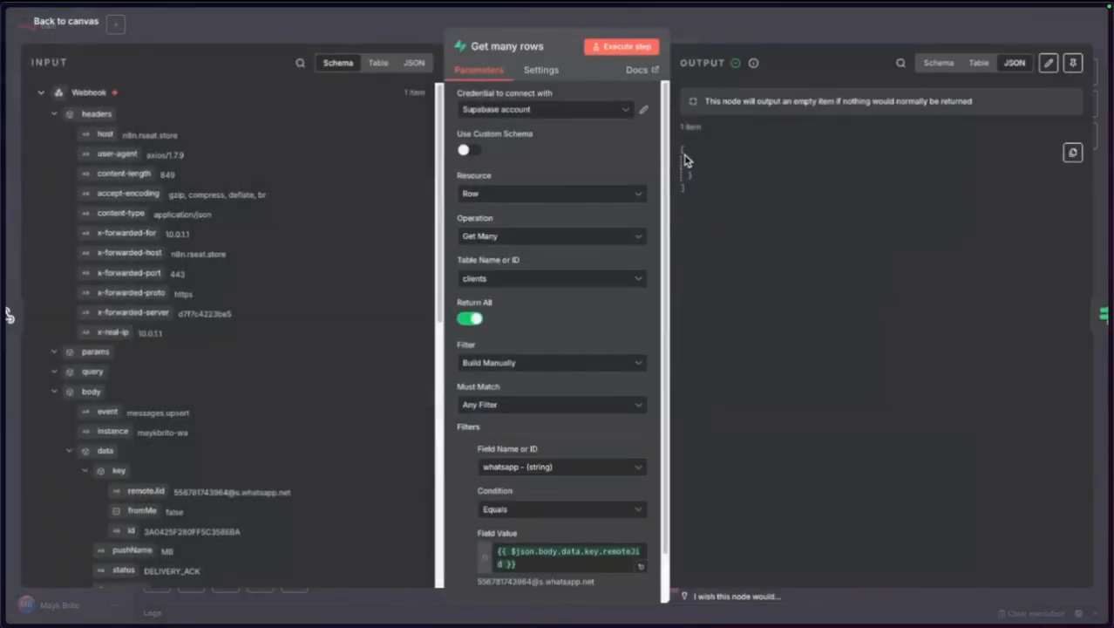
left_click(66, 22)
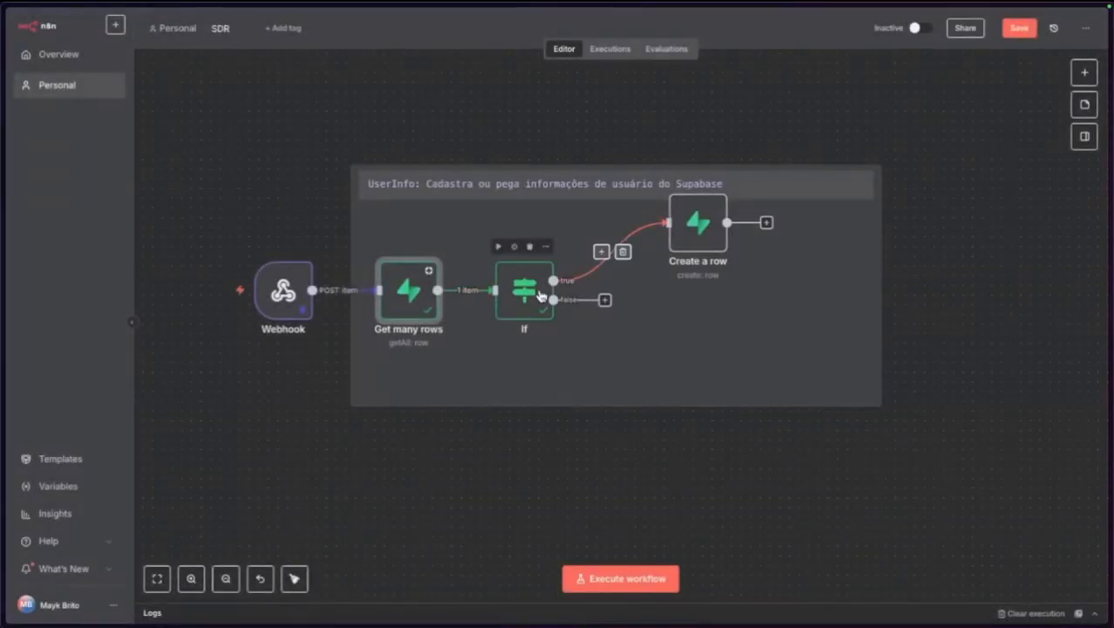
double_click(698, 223)
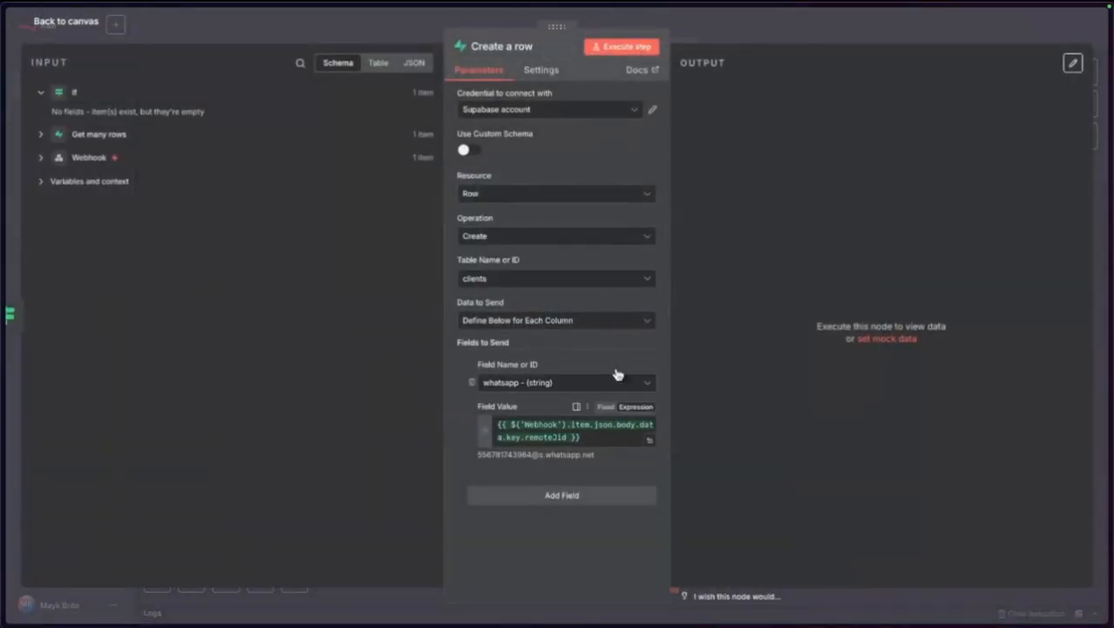
left_click(648, 440)
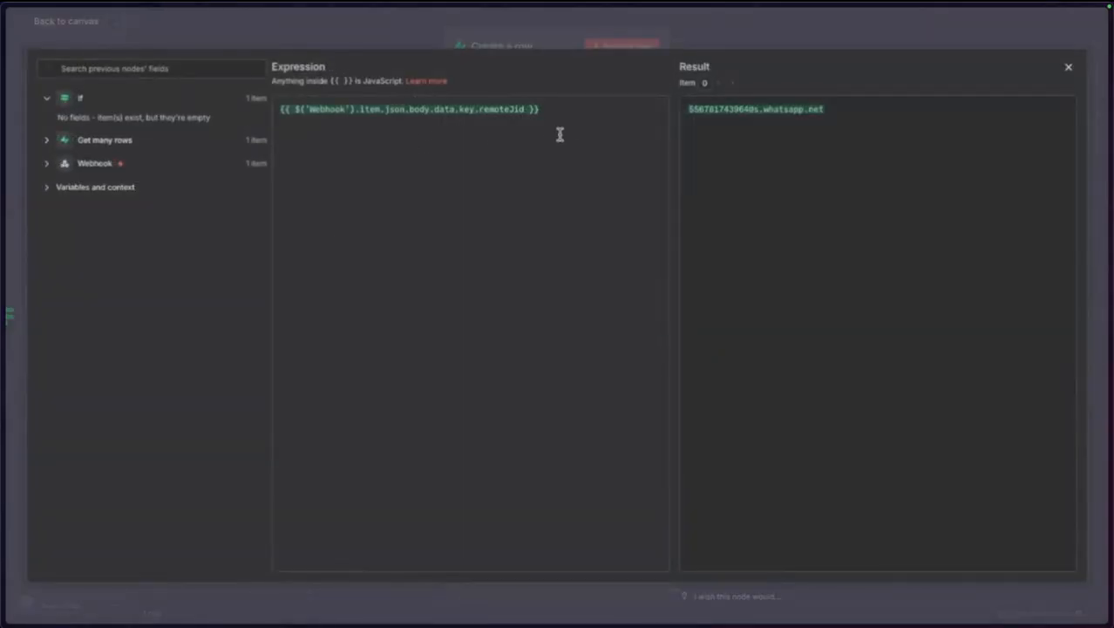
left_click_drag(559, 134, 317, 95)
key("super+c")
key("BackSpace")
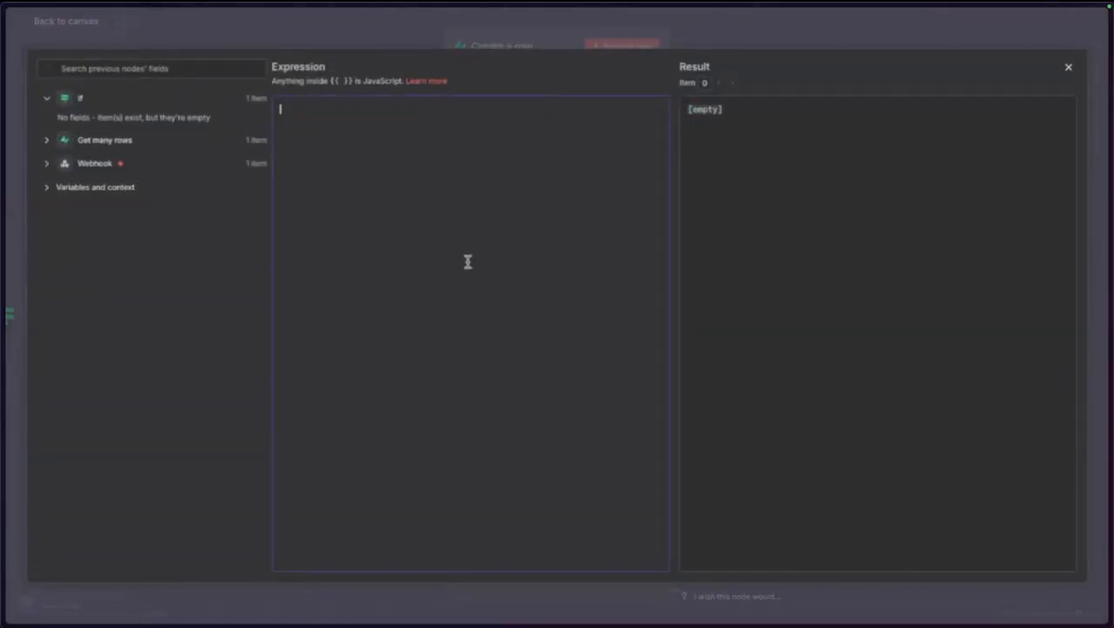
type("{{ $")
key("Return")
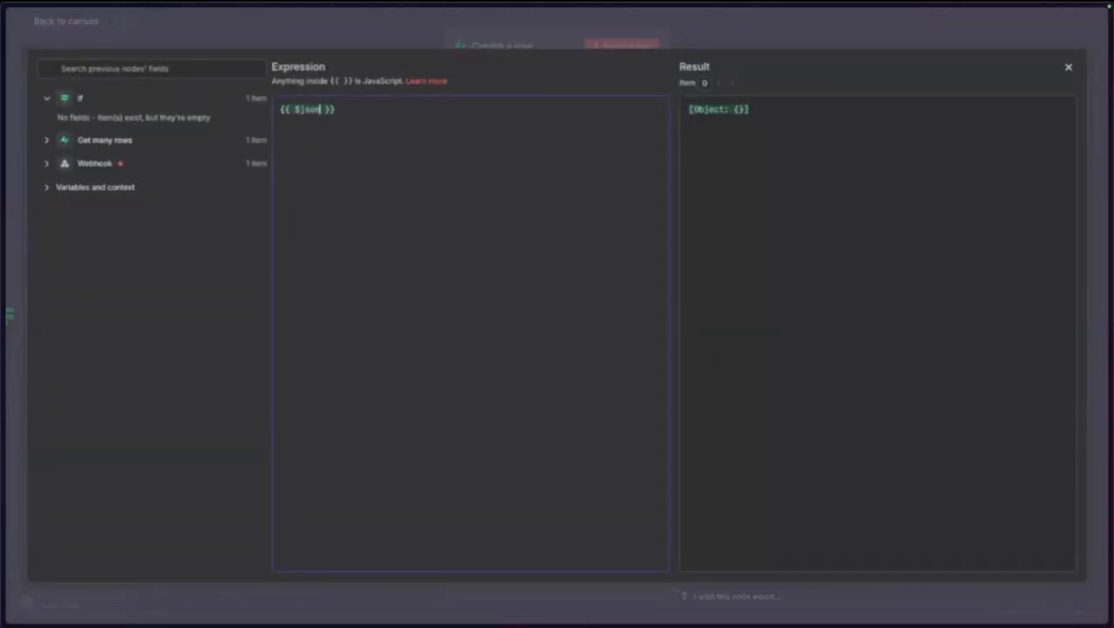
type(".")
key("BackSpace")
type(".")
scroll(401, 187, "down", 3)
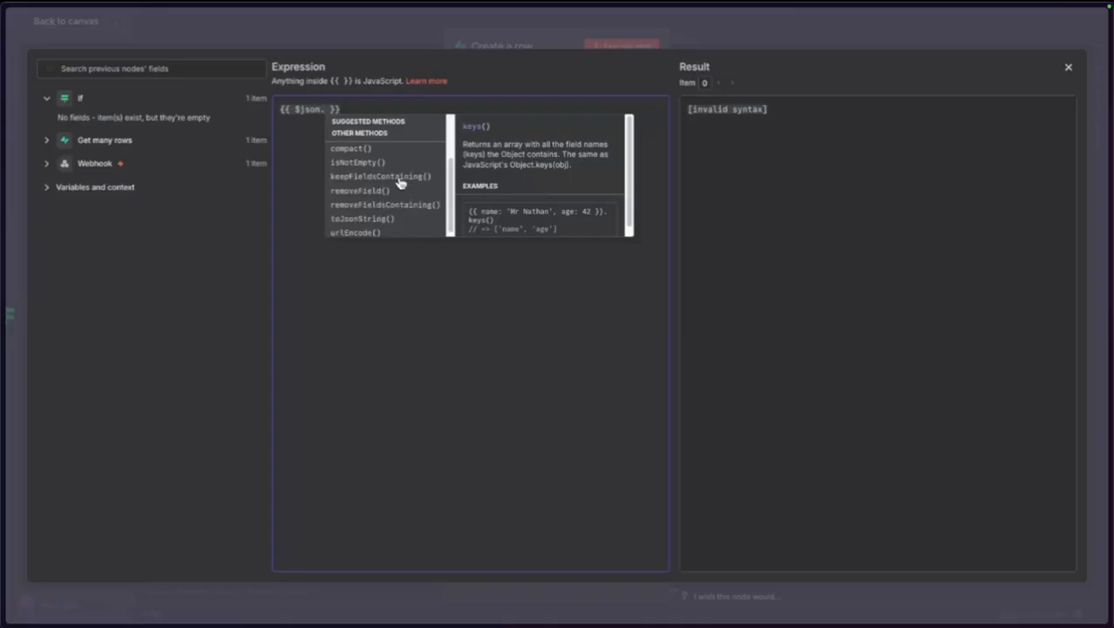
scroll(414, 178, "up", 3)
left_click(400, 371)
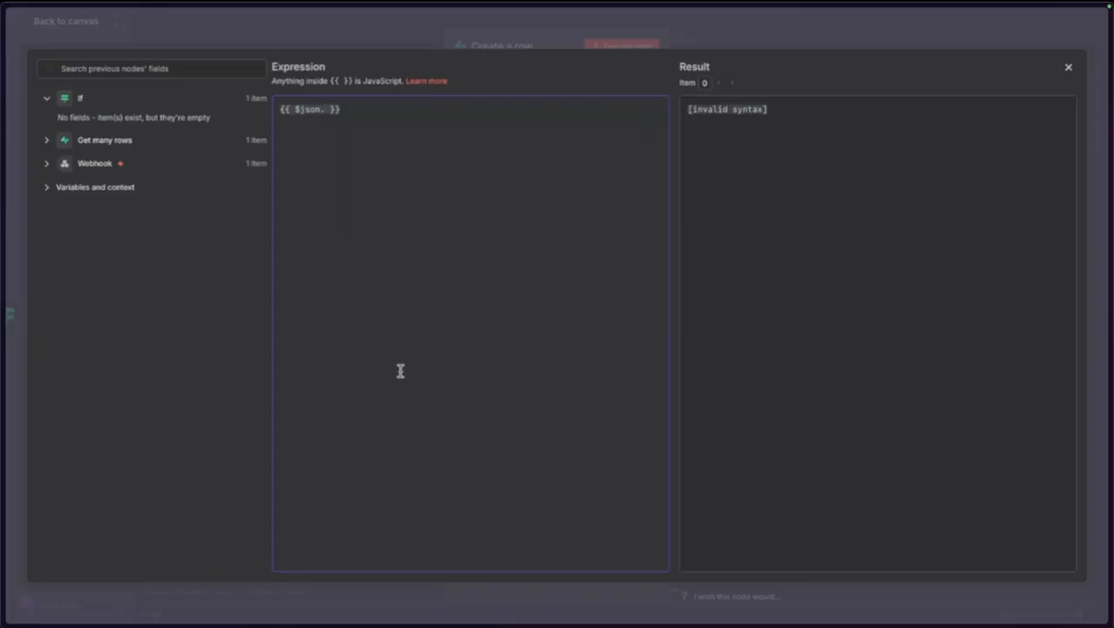
key("BackSpace")
key("BackSpace")
key("BackSpace")
key("BackSpace")
key("BackSpace")
key("BackSpace")
type("(")
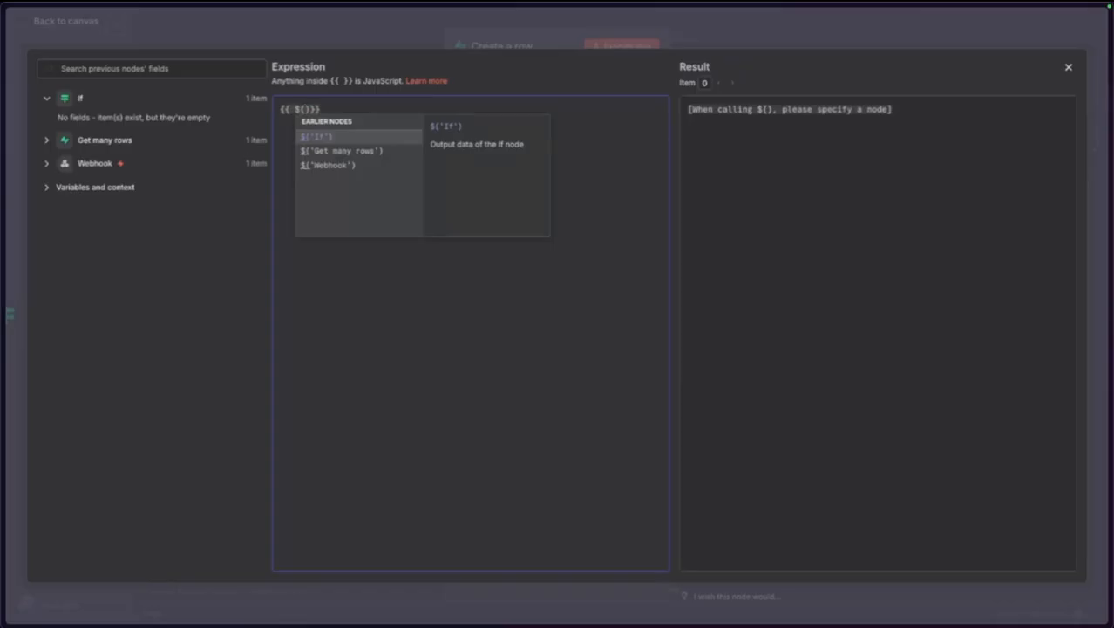
key("Left")
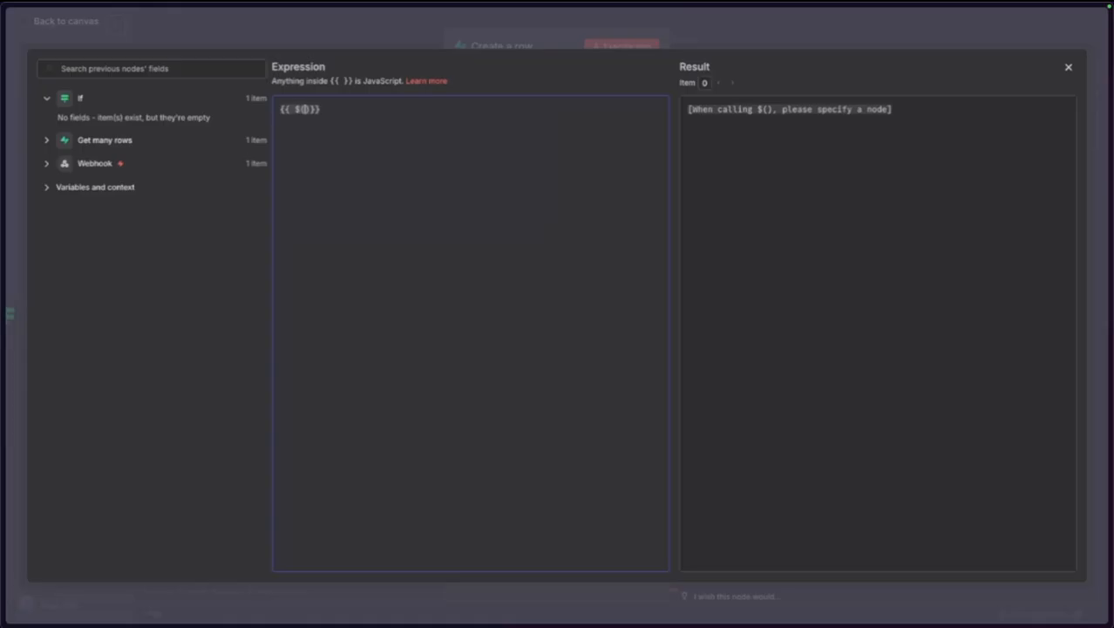
key("BackSpace")
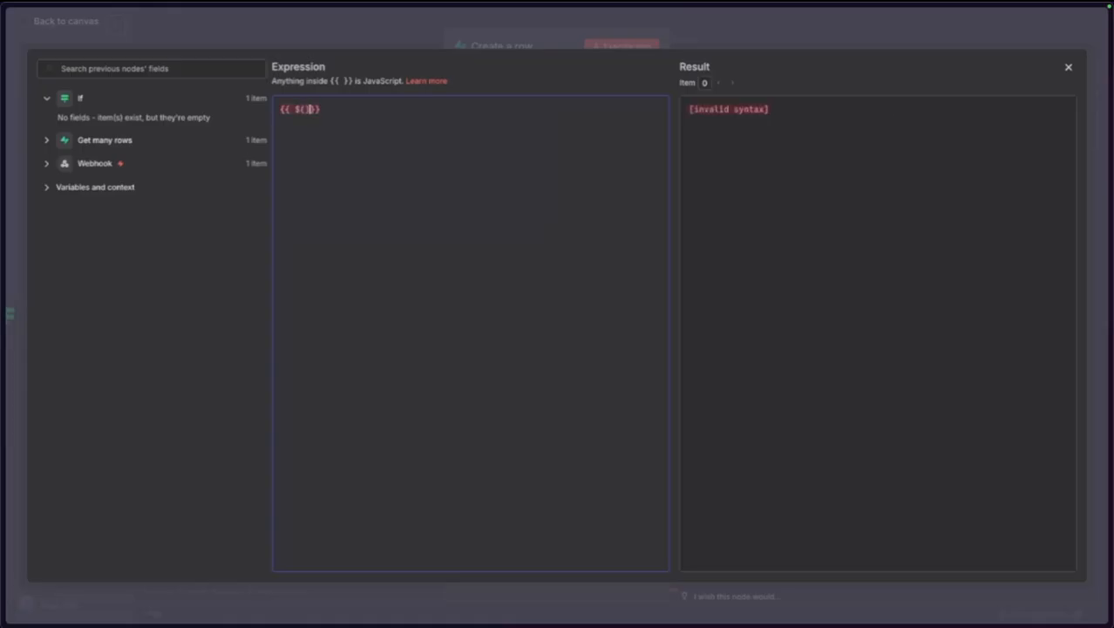
type("(")
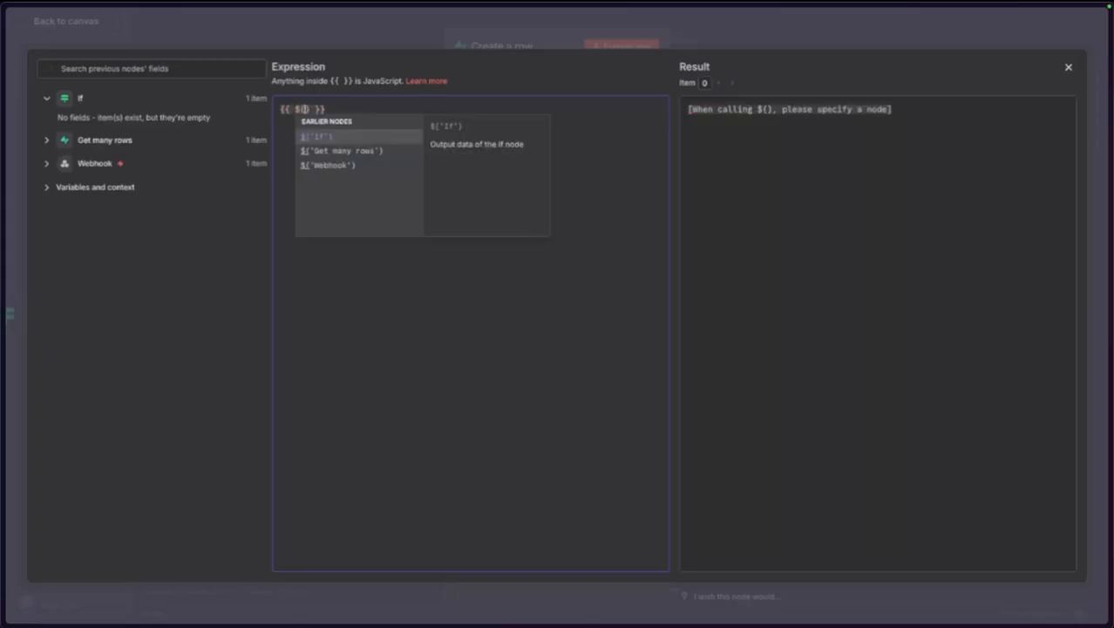
key("Down")
key("Down")
key("Return")
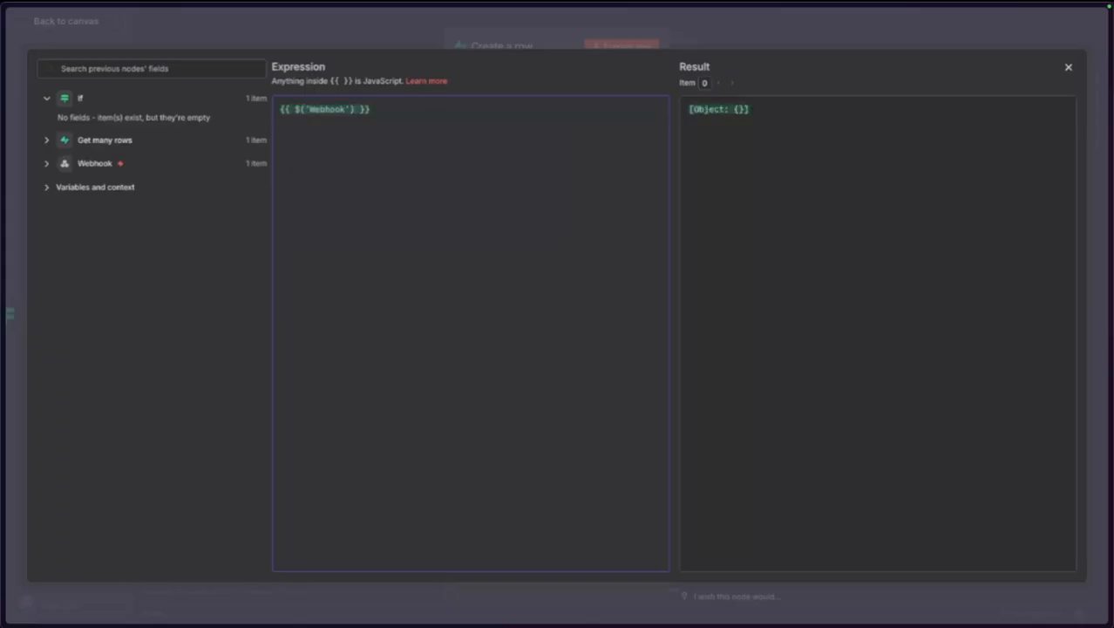
type(".item.")
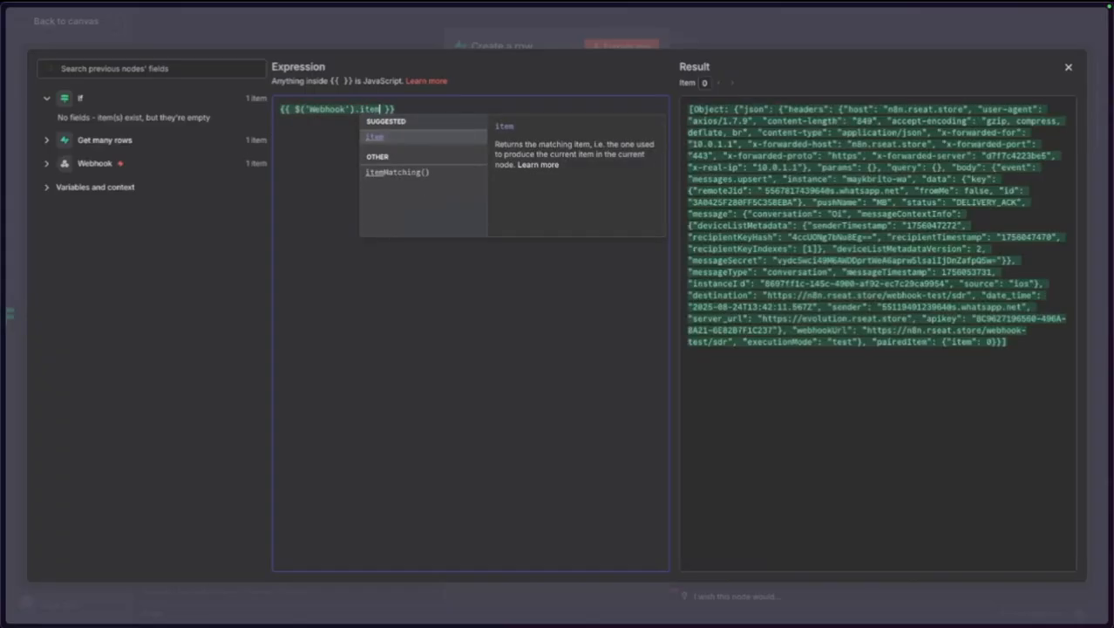
key("Return")
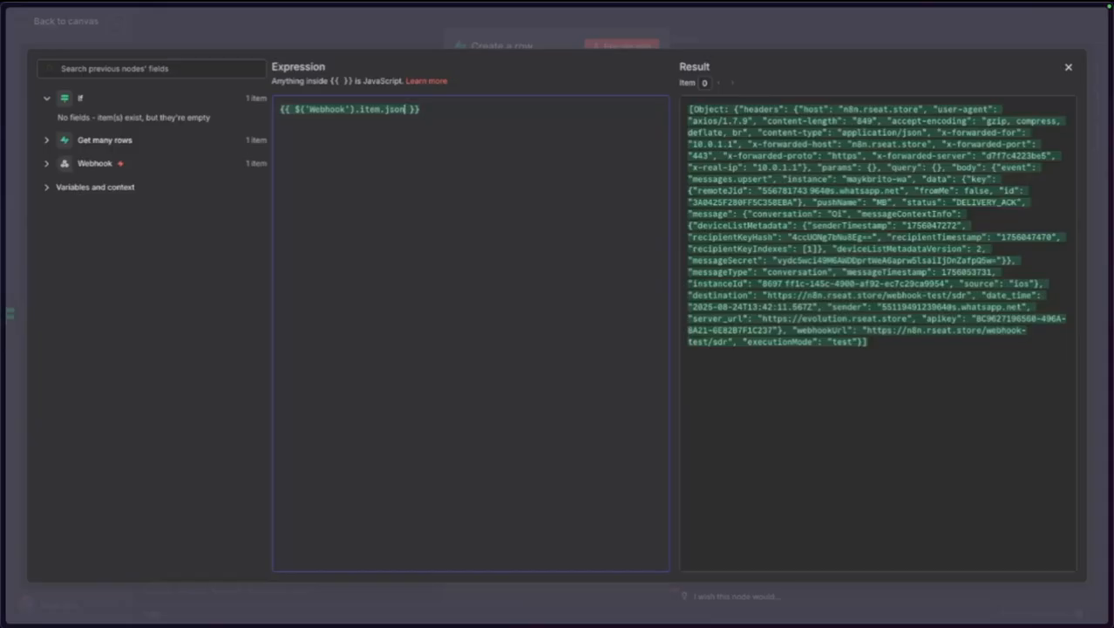
type(".")
key("Return")
type(".body.")
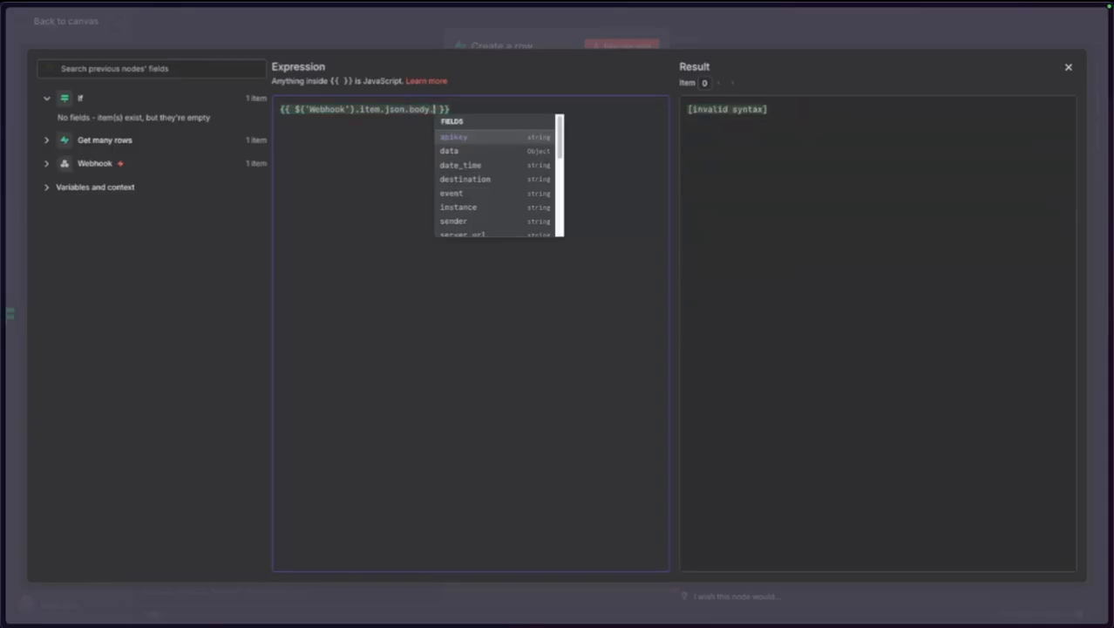
type("da")
key("Return")
type(".")
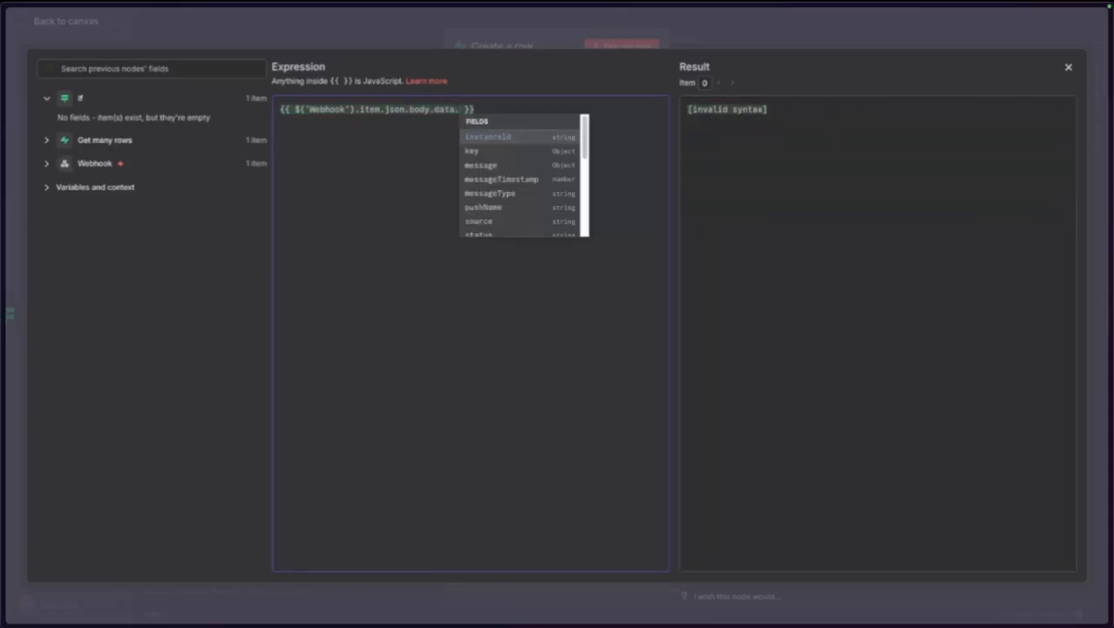
type("re")
key("BackSpace")
key("BackSpace")
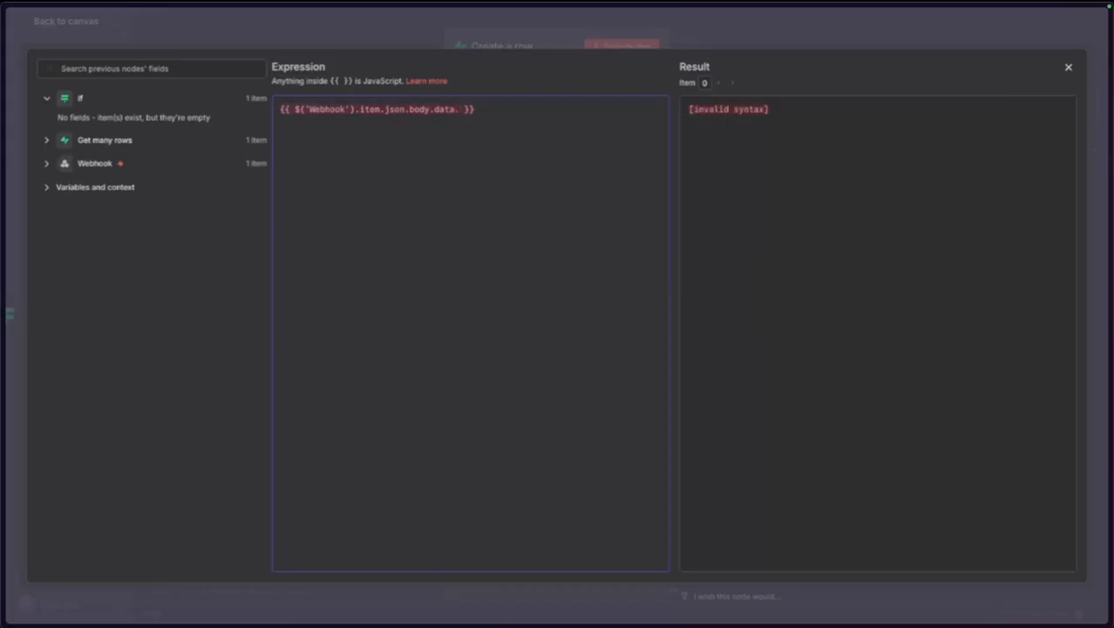
key("alt+BackSpace")
key("super+a")
key("BackSpace")
key("super+v")
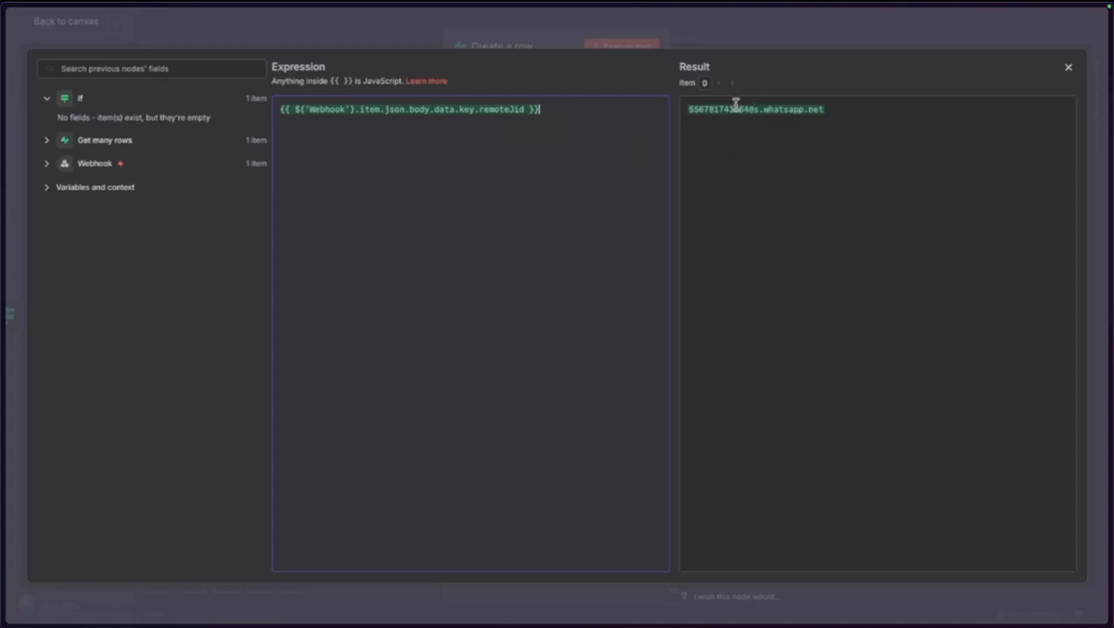
left_click(242, 39)
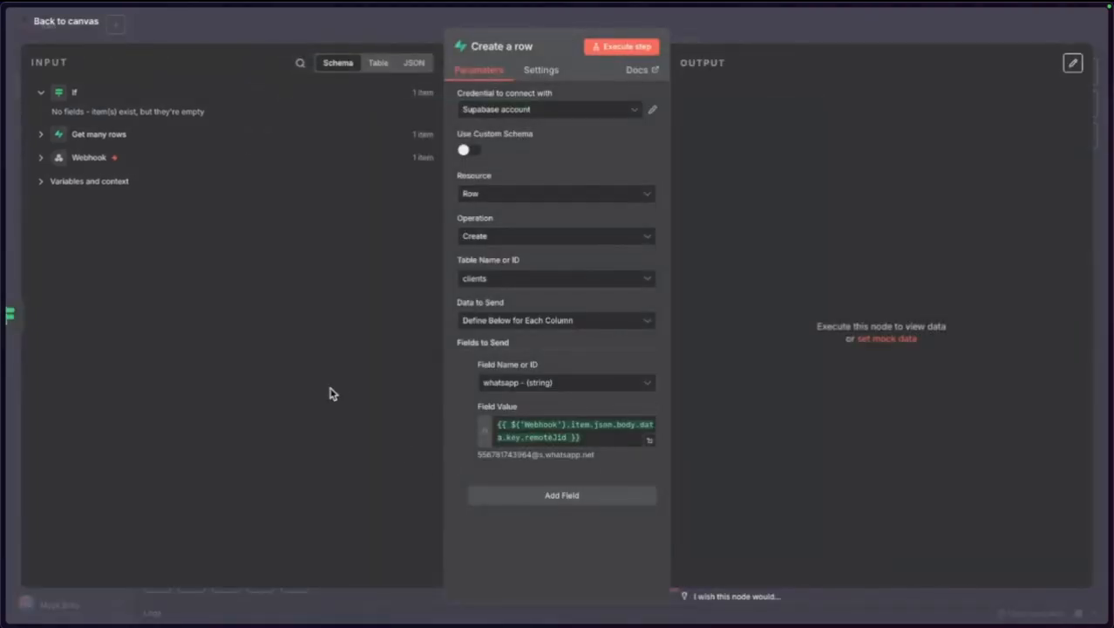
Nudge Create a row upward and enlarge the UserInfo note to fit it.
left_click(86, 30)
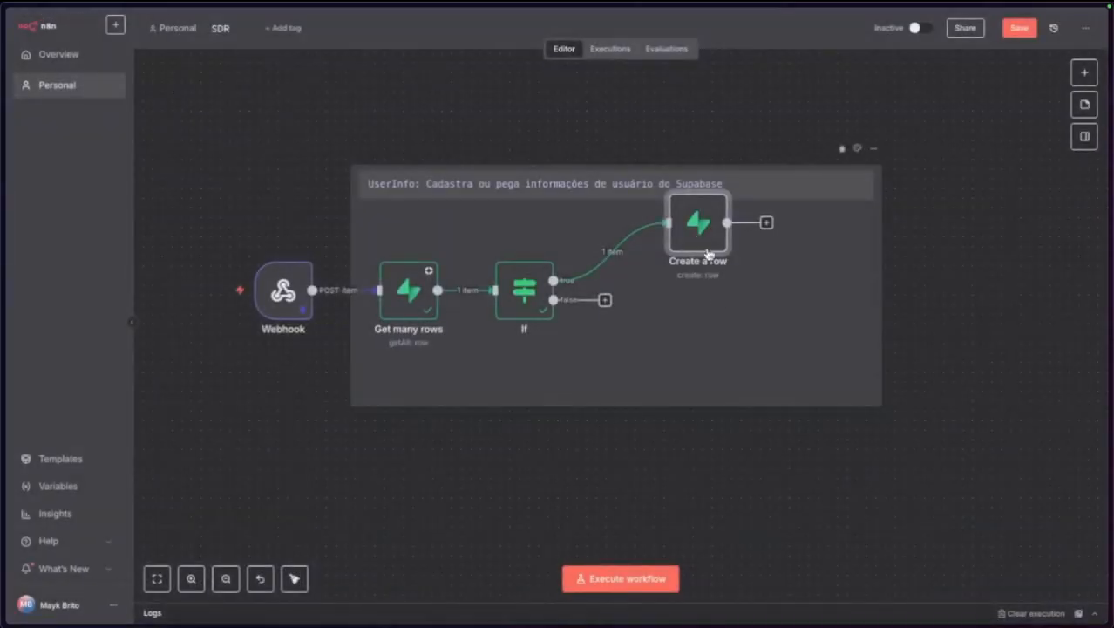
left_click_drag(682, 261, 677, 259)
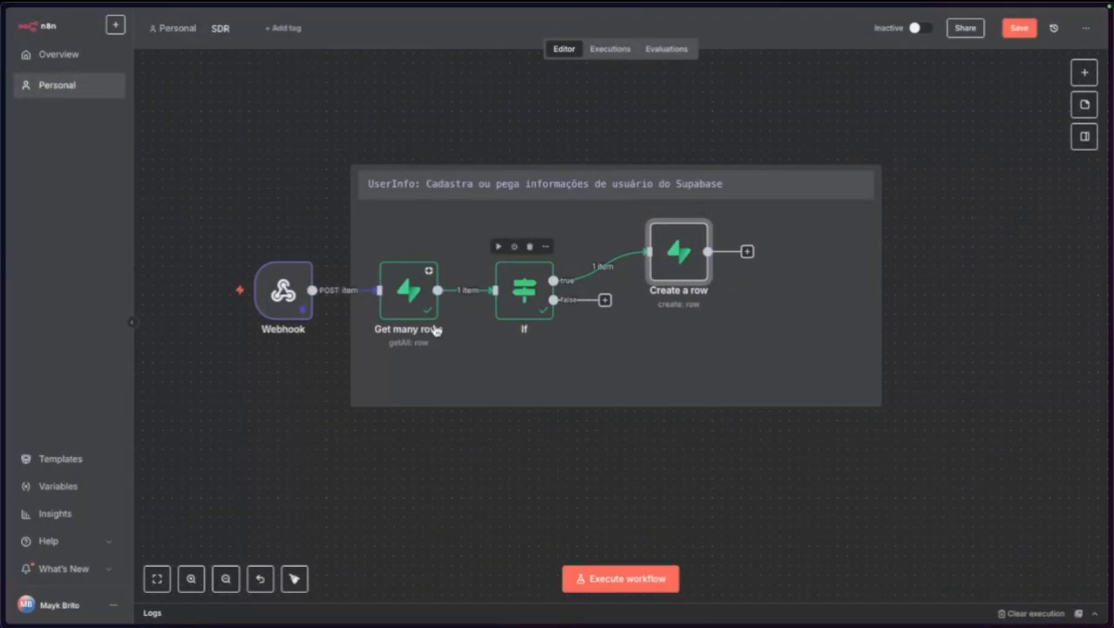
left_click_drag(695, 162, 694, 151)
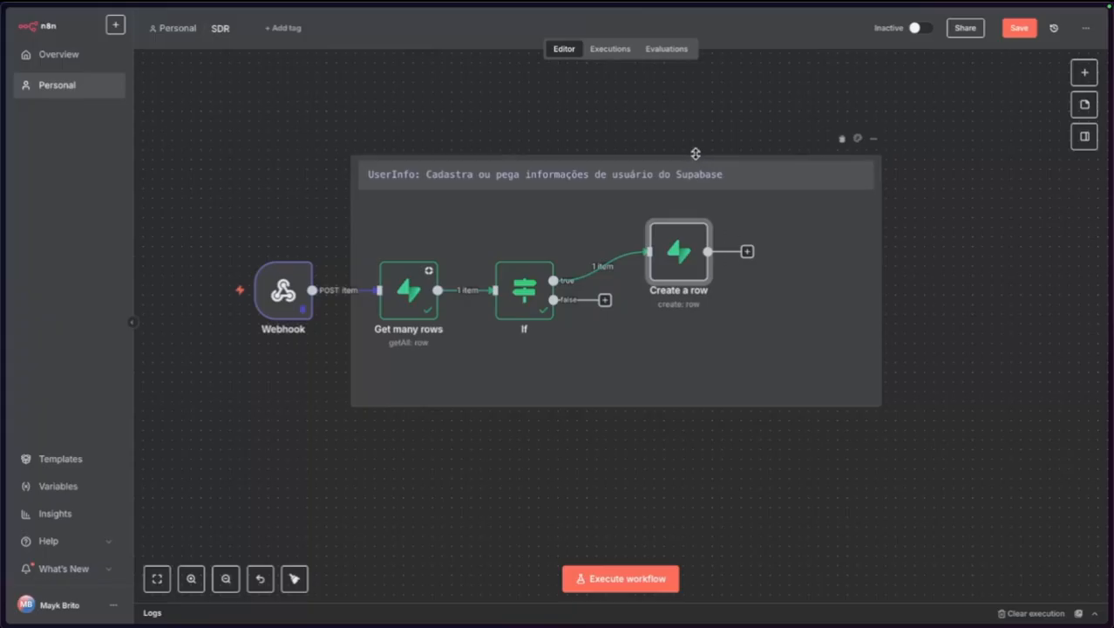
left_click_drag(678, 254, 677, 244)
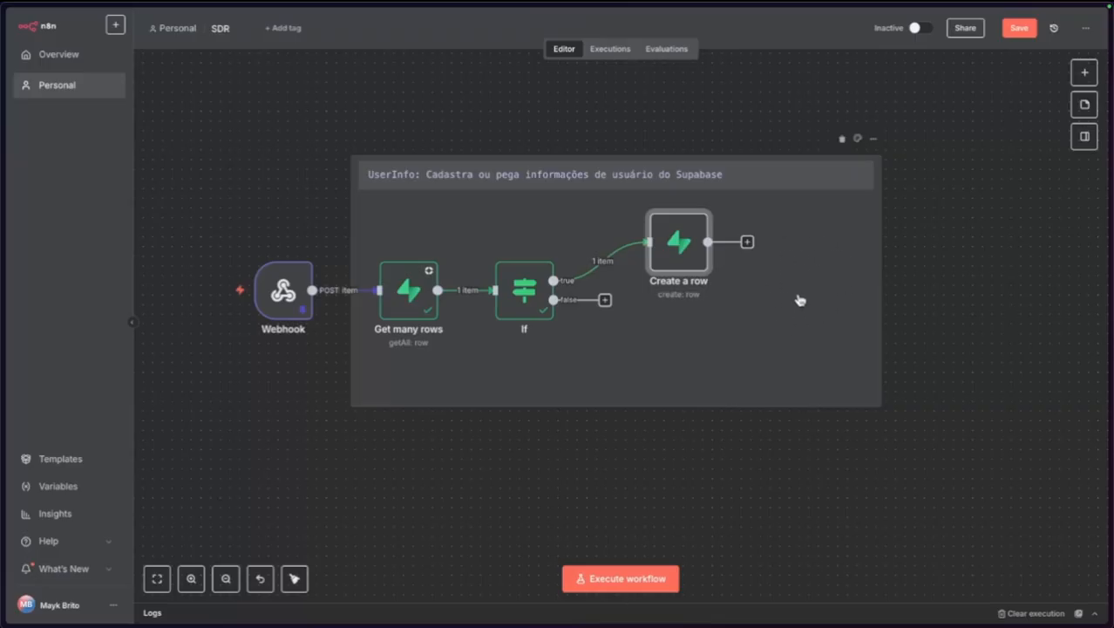
left_click(1085, 73)
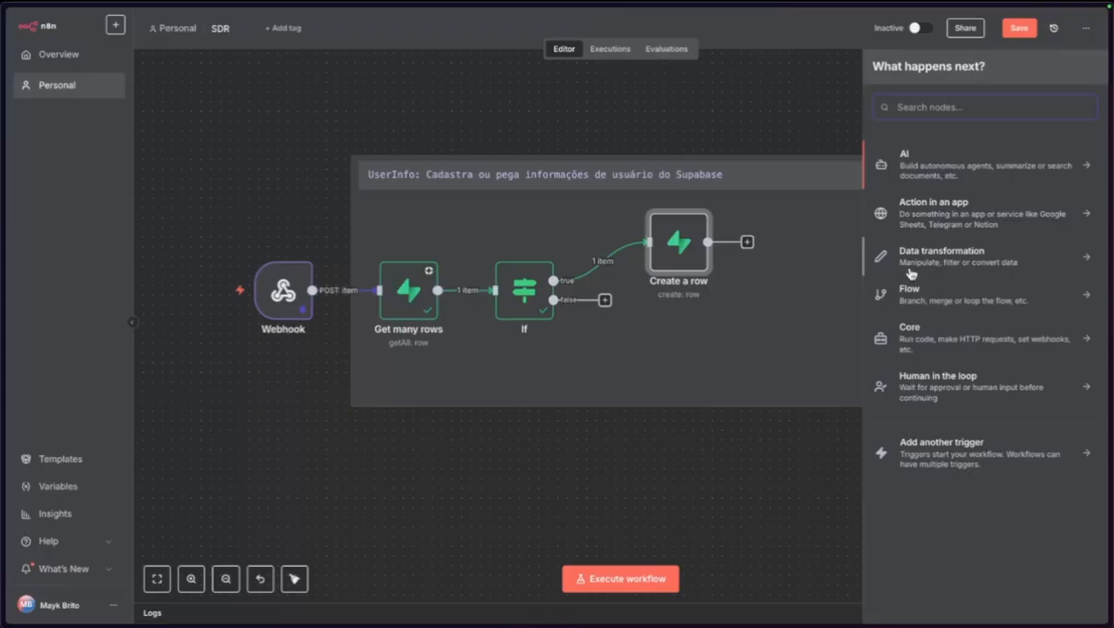
Add a Merge node from Data transformation after Create a row, set to Append with 2 inputs.
left_click(912, 293)
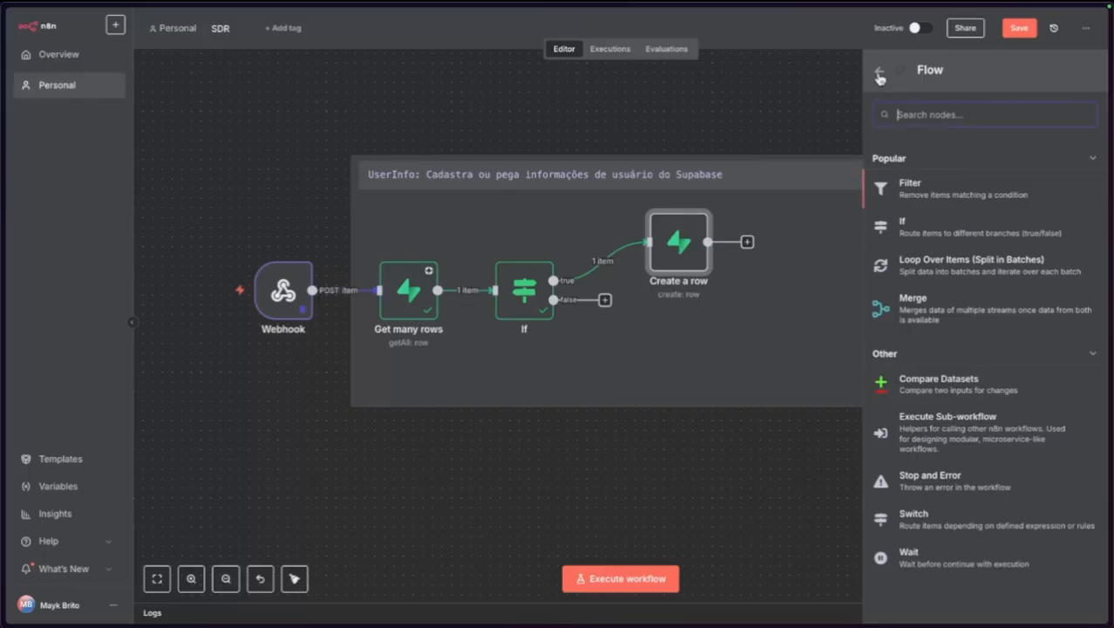
left_click(879, 73)
left_click(916, 259)
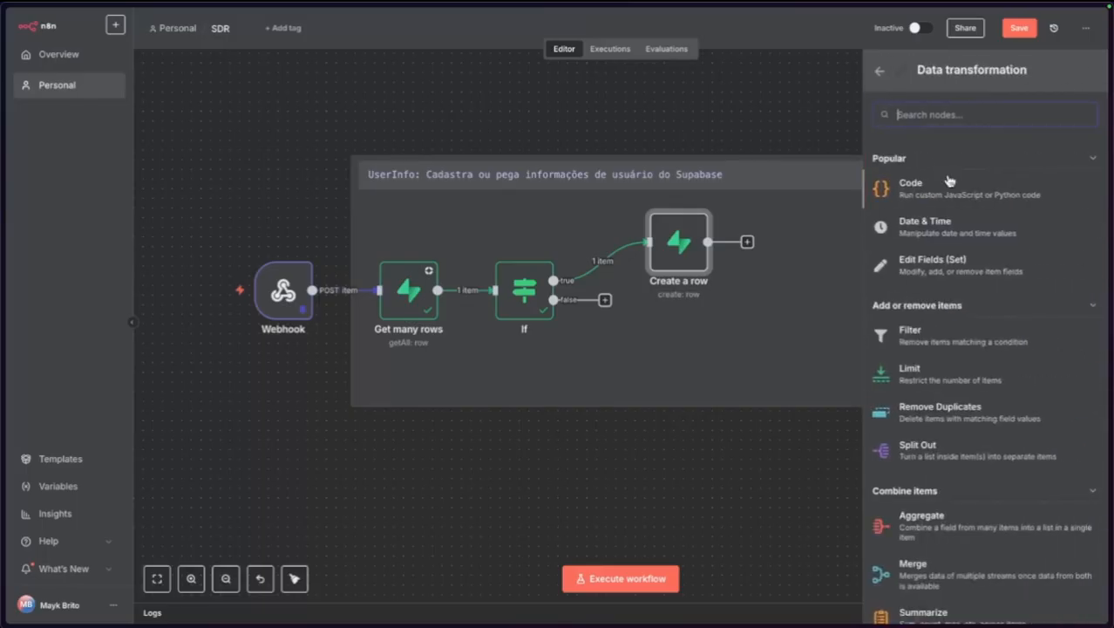
scroll(907, 458, "down", 3)
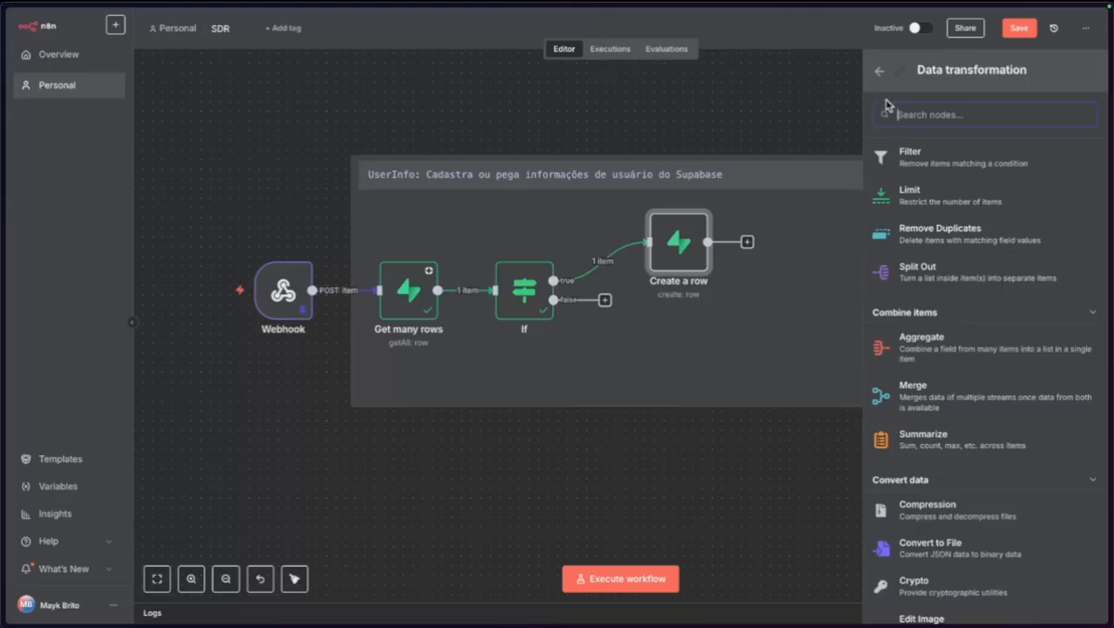
left_click(879, 73)
left_click(931, 350)
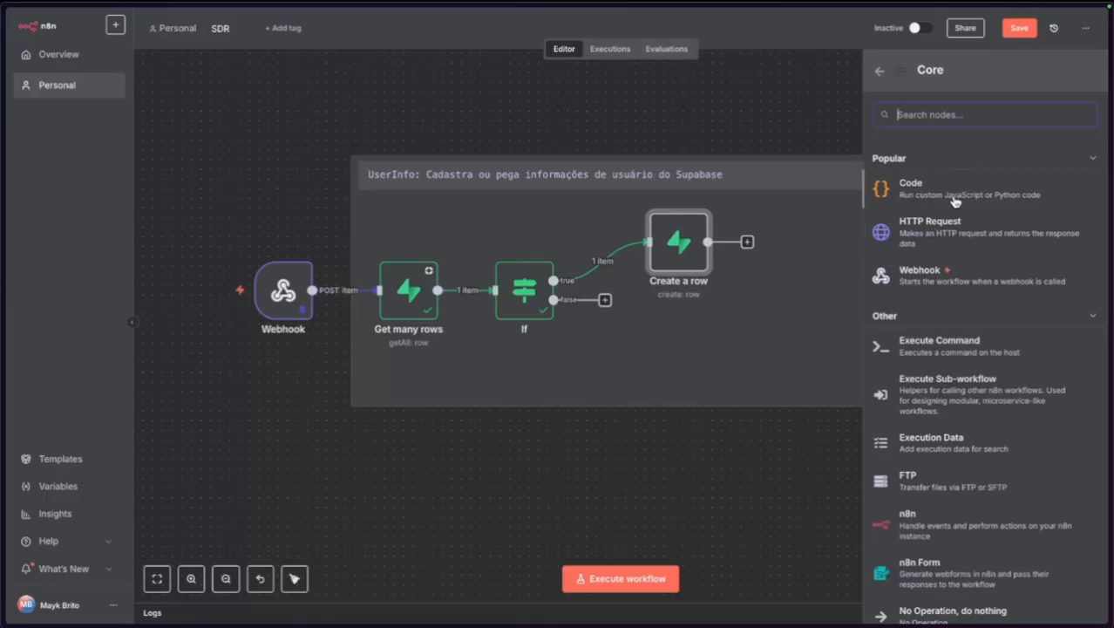
left_click(874, 71)
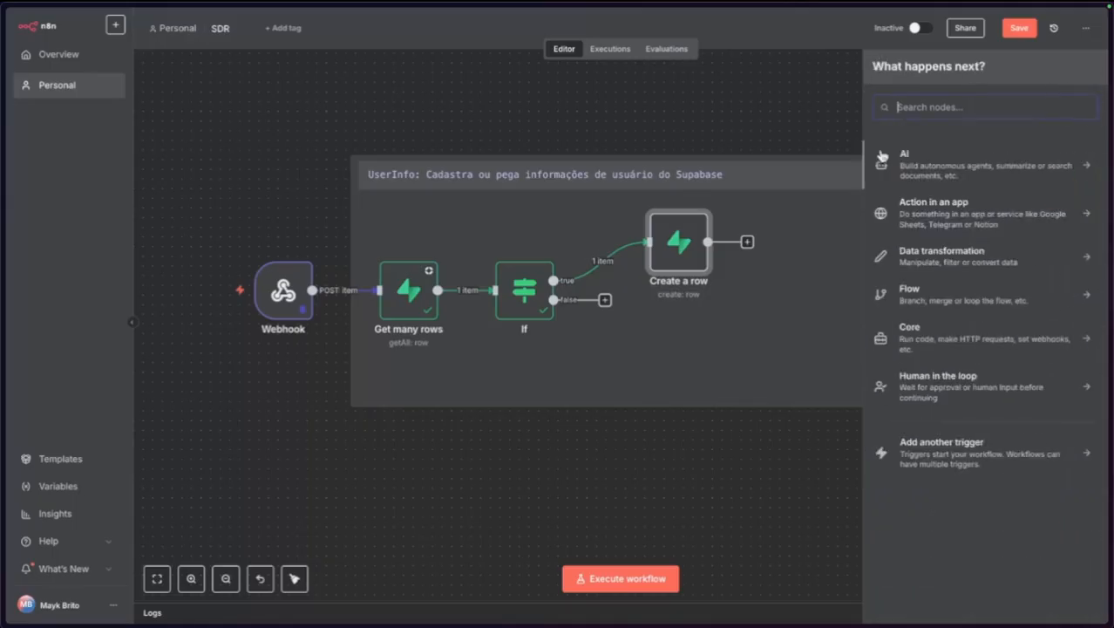
left_click(947, 256)
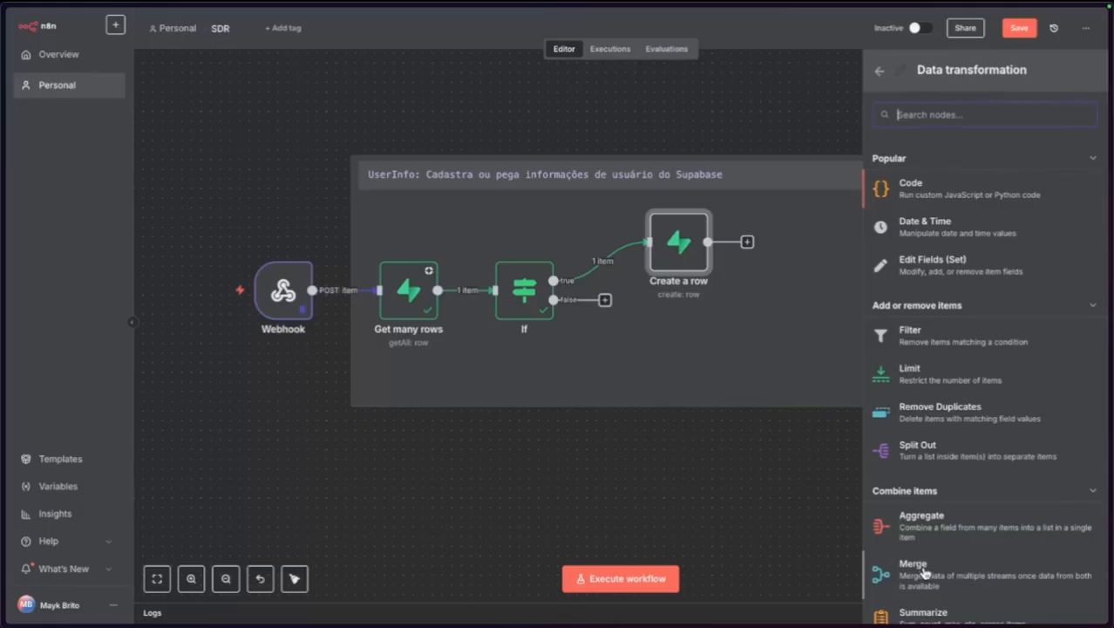
left_click(922, 572)
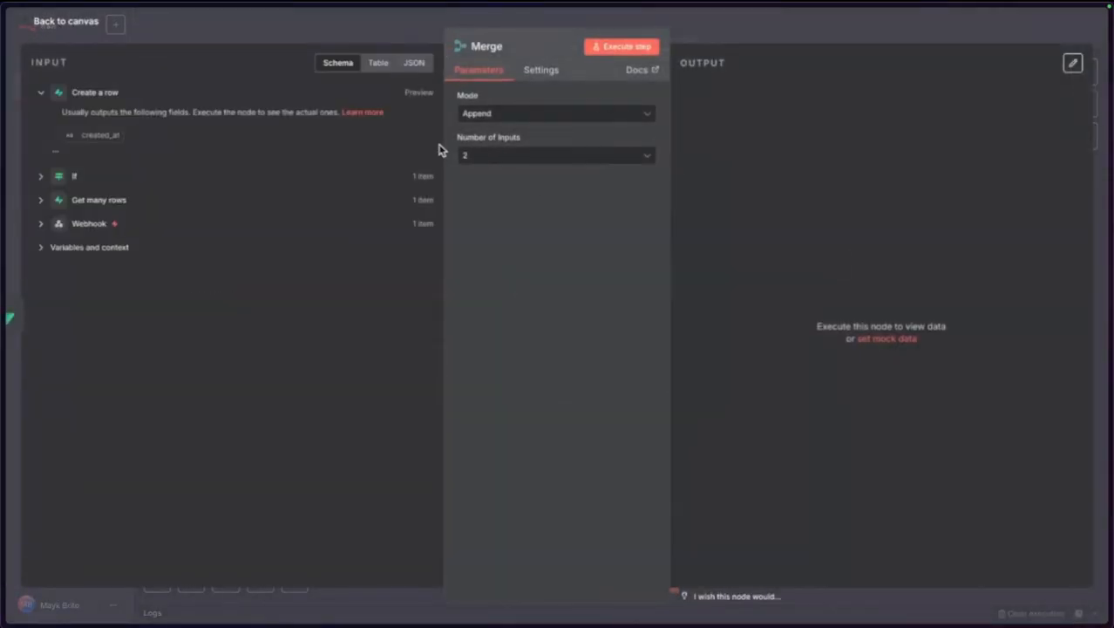
Wire the If node's false branch into Merge Input 2 and tidy the node positions.
left_click(68, 23)
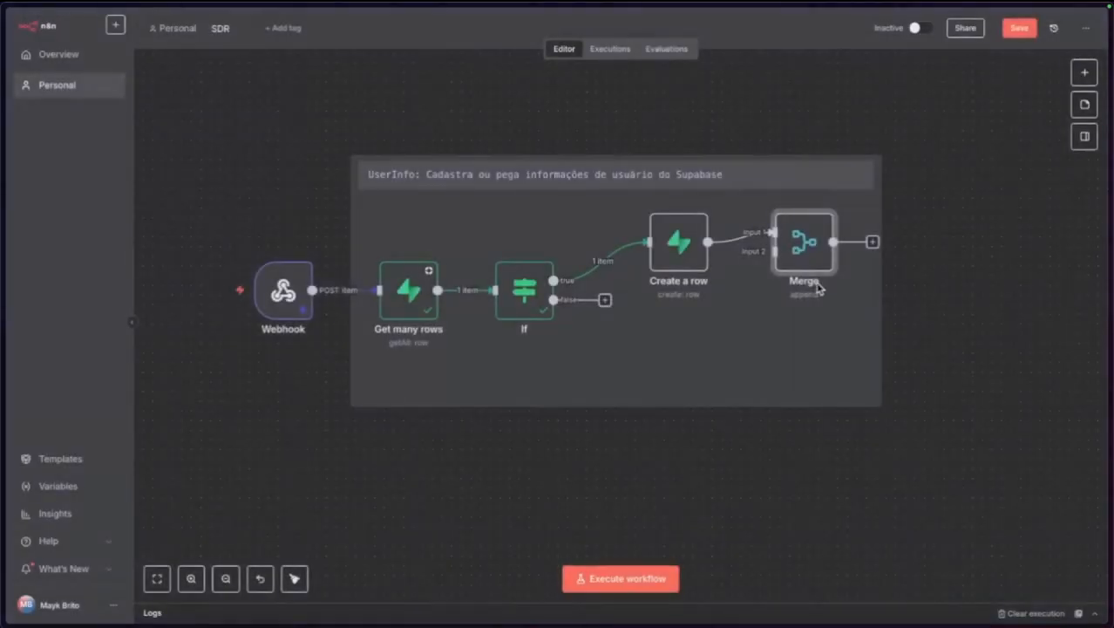
left_click_drag(800, 245, 802, 309)
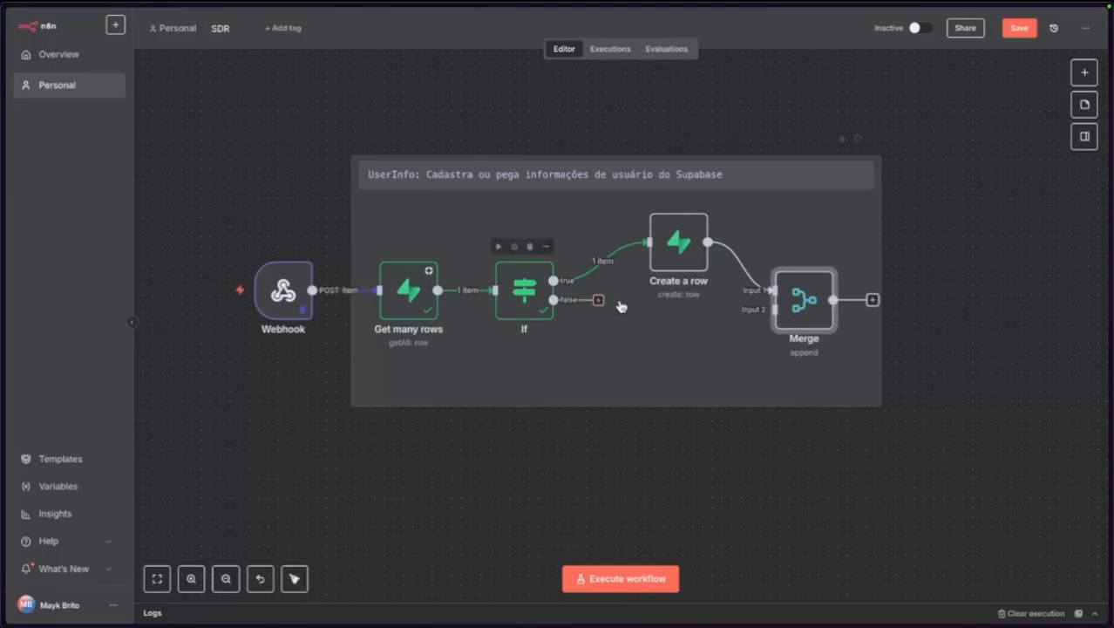
left_click_drag(554, 299, 765, 309)
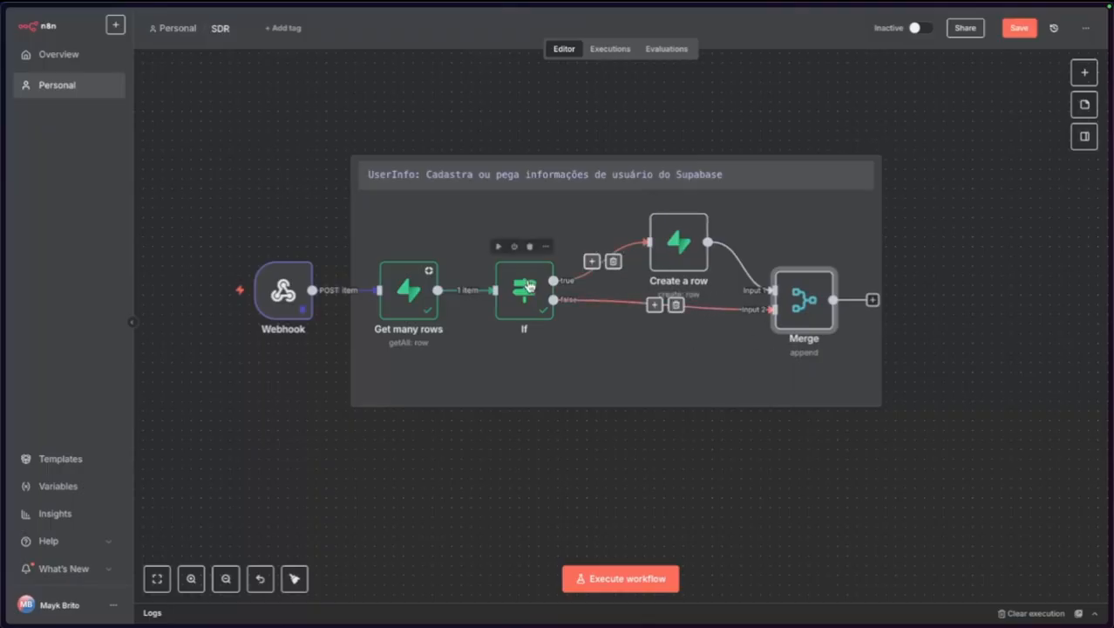
left_click_drag(677, 253, 677, 242)
left_click_drag(796, 294, 797, 303)
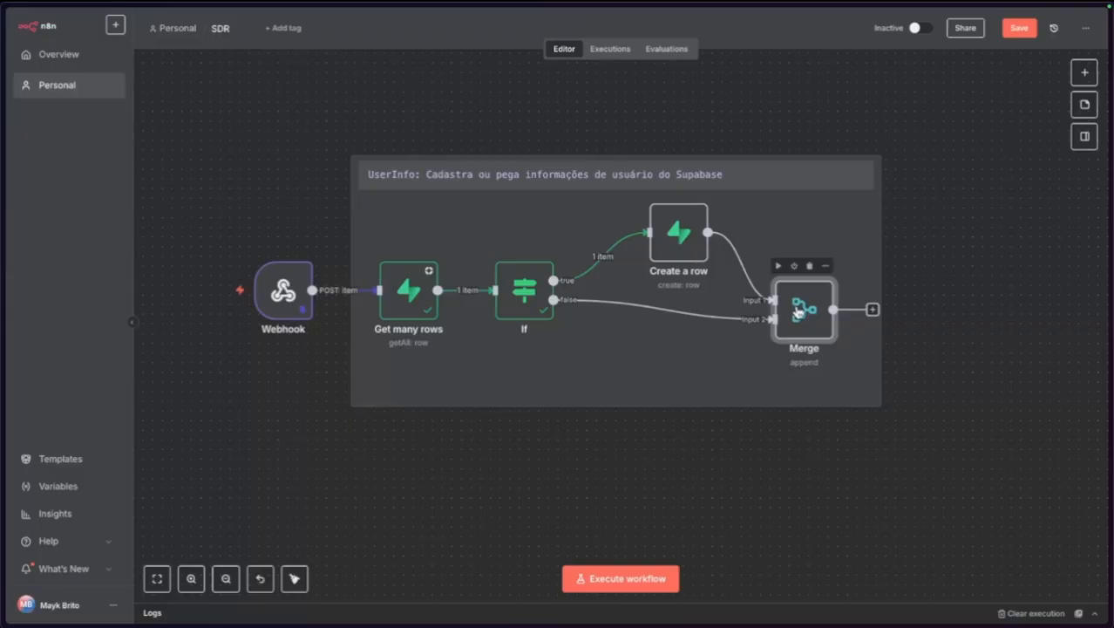
Rename the Merge node to UserInfo.
key("F2")
type("u")
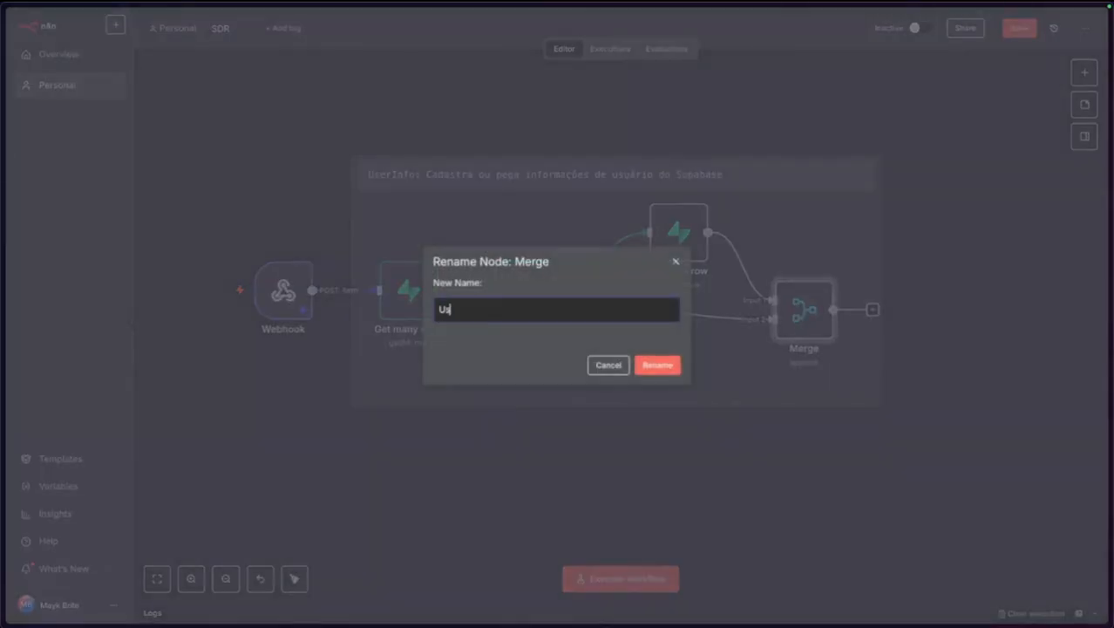
type("serInfo")
left_click(667, 365)
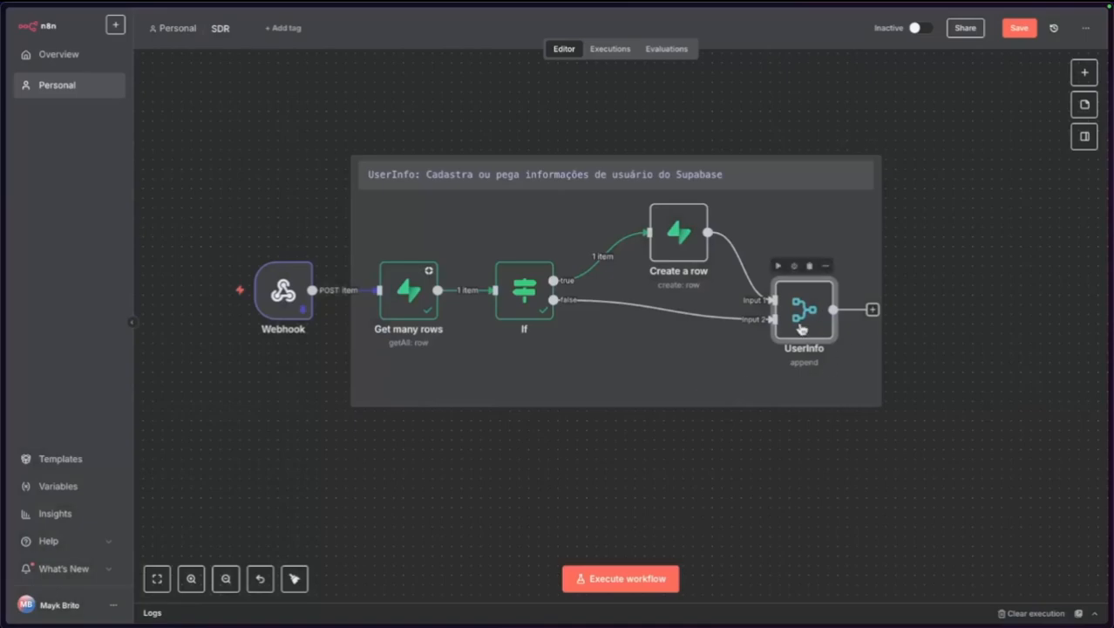
key("F2")
left_click(647, 366)
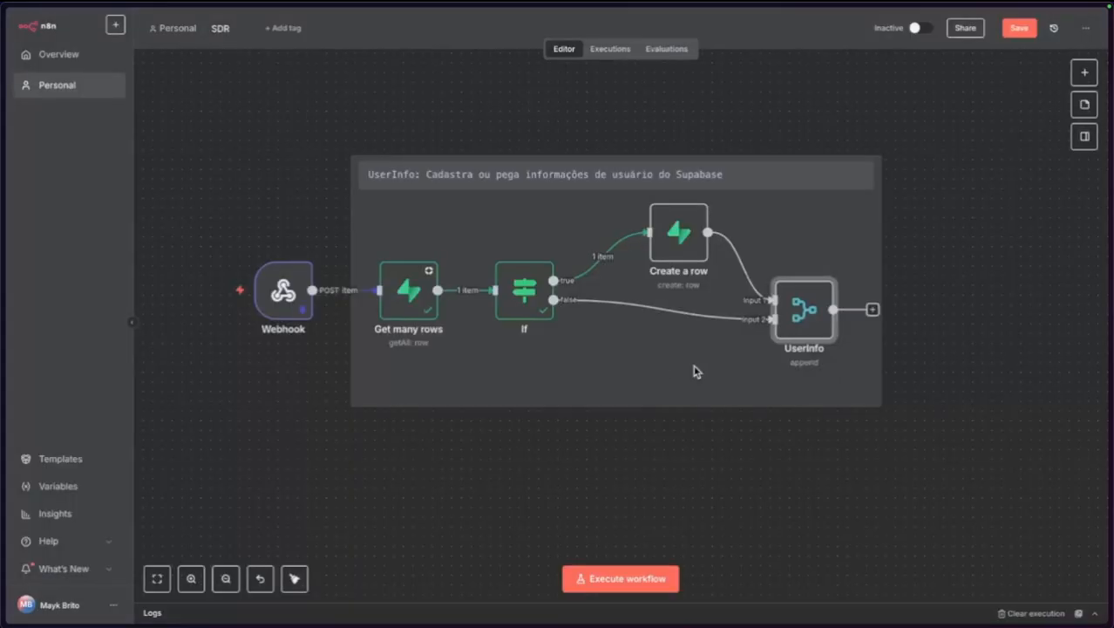
double_click(794, 305)
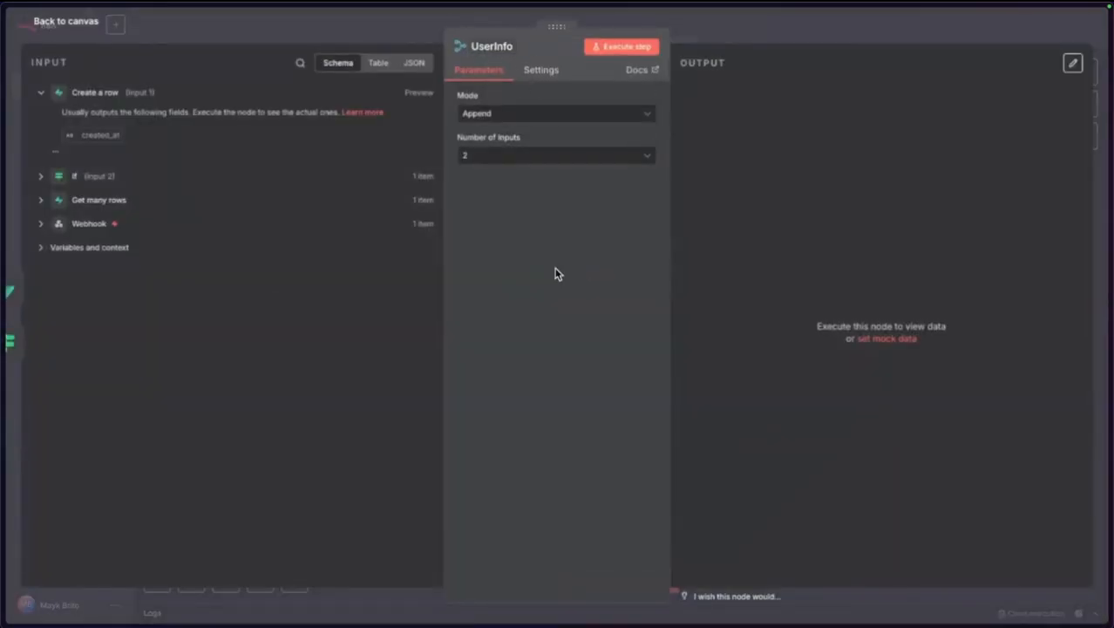
left_click(83, 25)
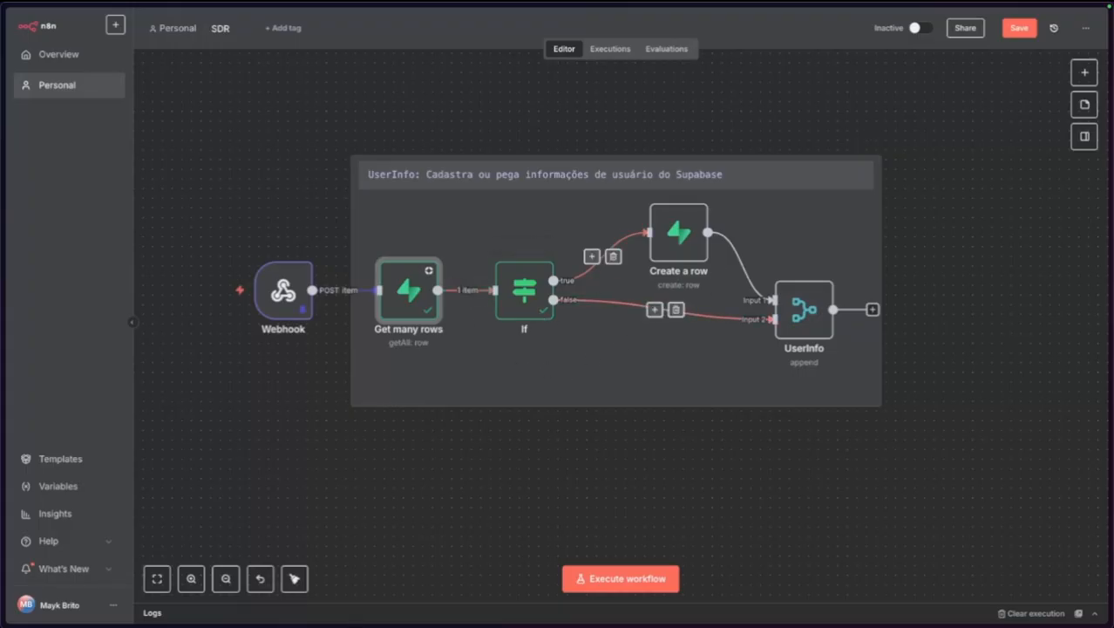
Rename the If node to UserExists? and review its condition.
left_click(526, 284)
key("F2")
type("UserExist")
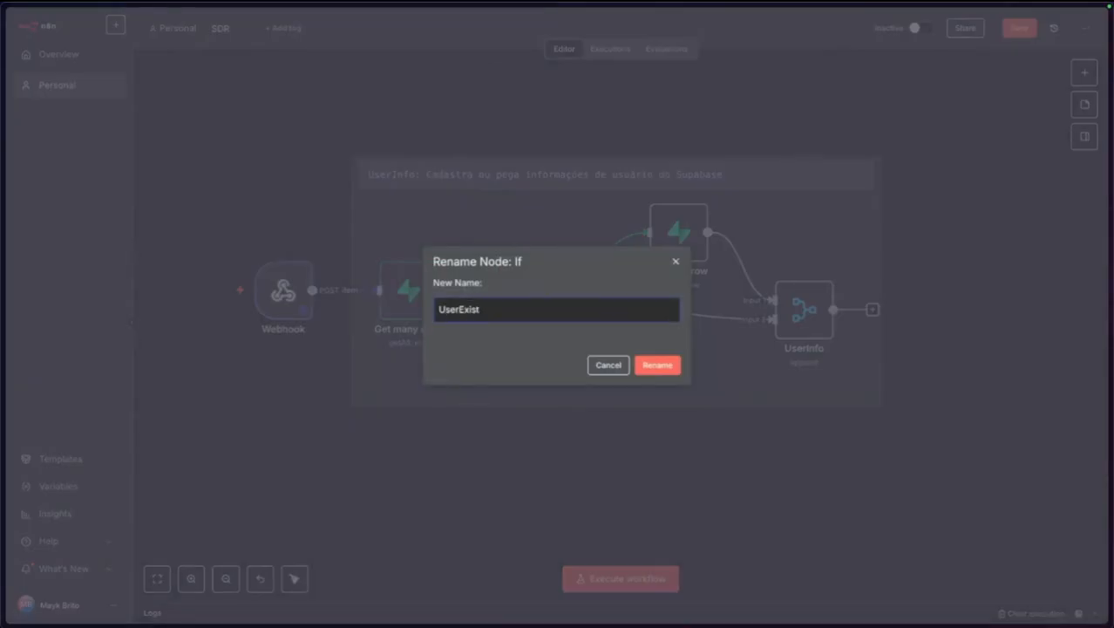
key("ctrl+a")
key("BackSpace")
type("U")
left_click(653, 366)
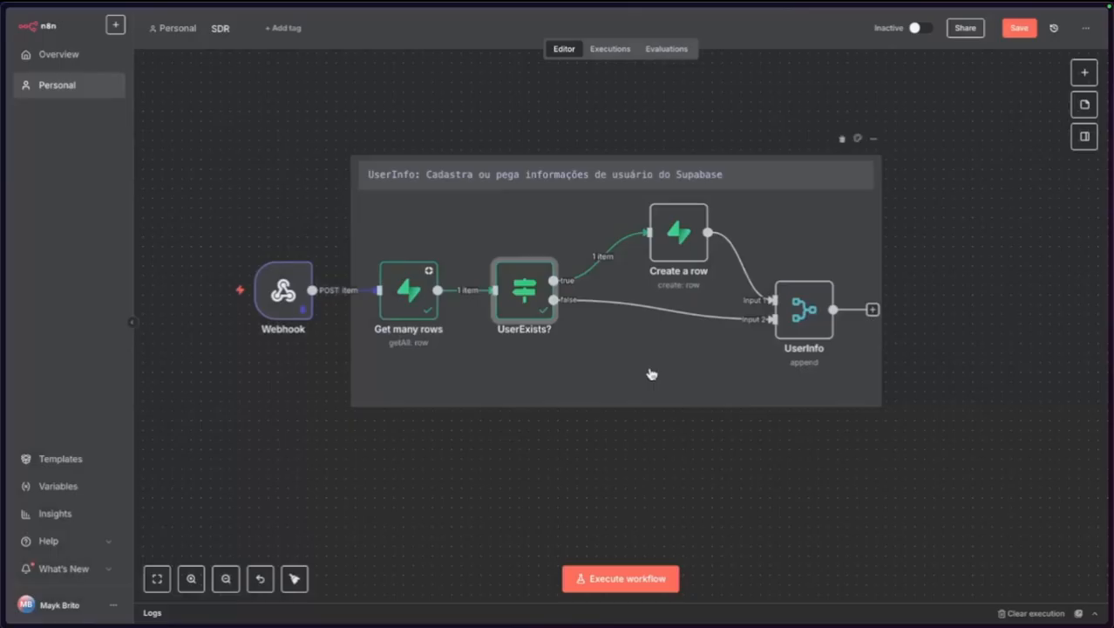
left_click(527, 333)
double_click(527, 310)
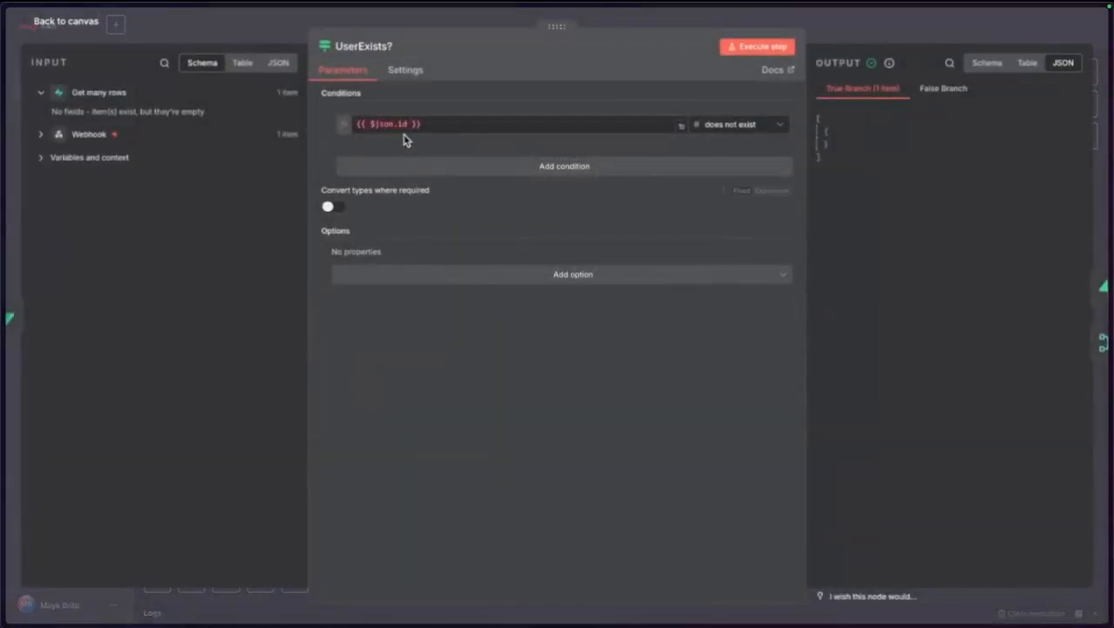
left_click(79, 21)
Rename the UserExists? node again to UserNotFound?
key("F2")
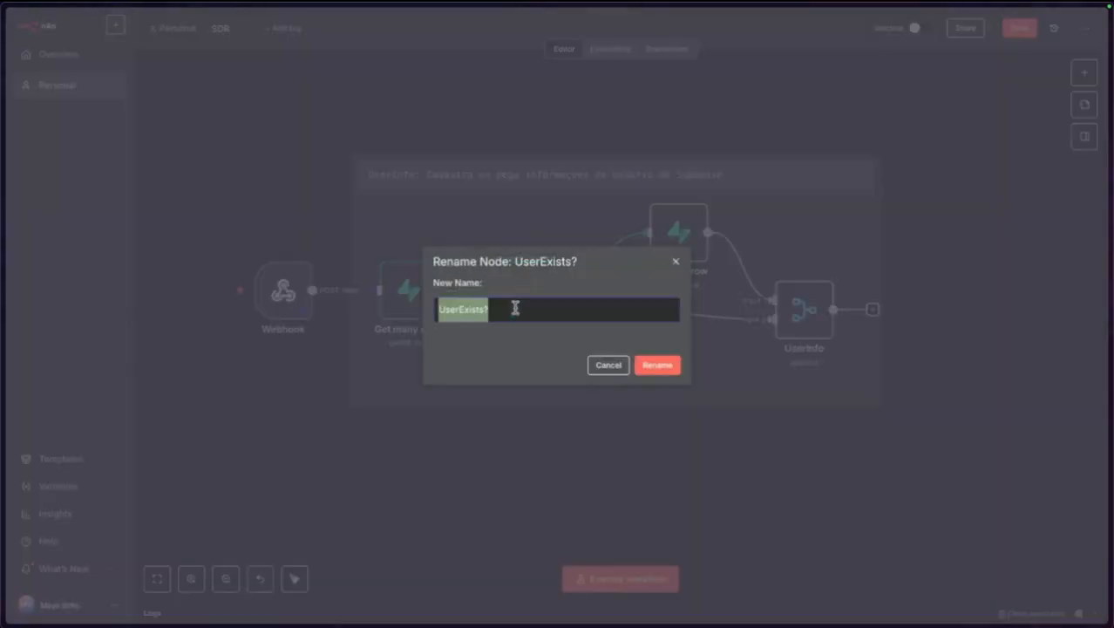
key("BackSpace")
type("H")
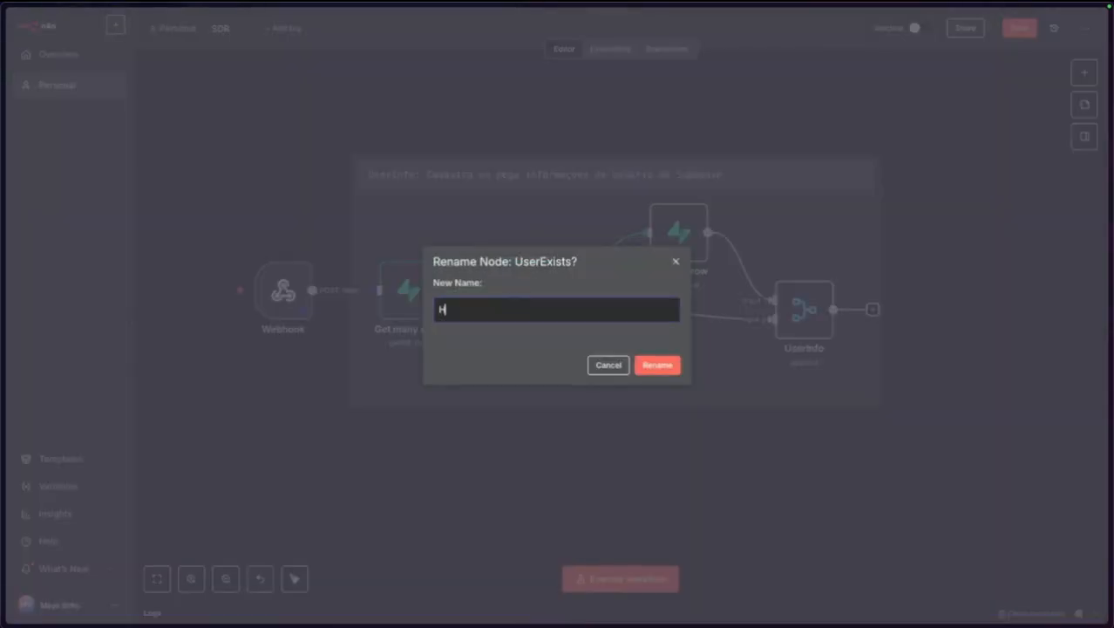
type("asNot")
key("ctrl+a")
key("BackSpace")
type("U")
left_click(658, 364)
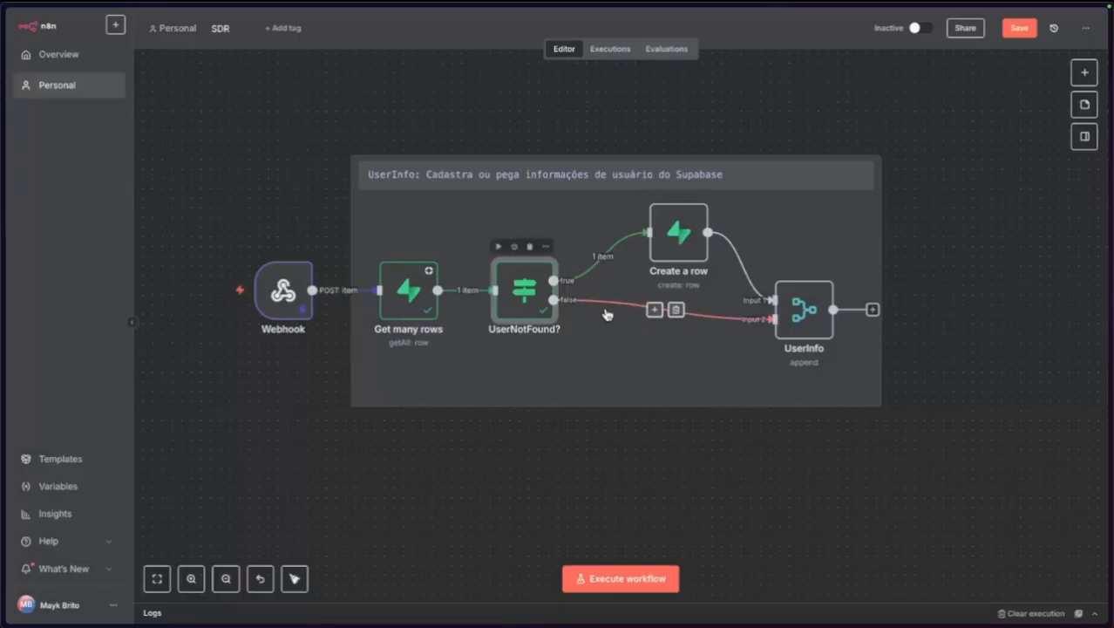
left_click_drag(771, 293, 761, 274)
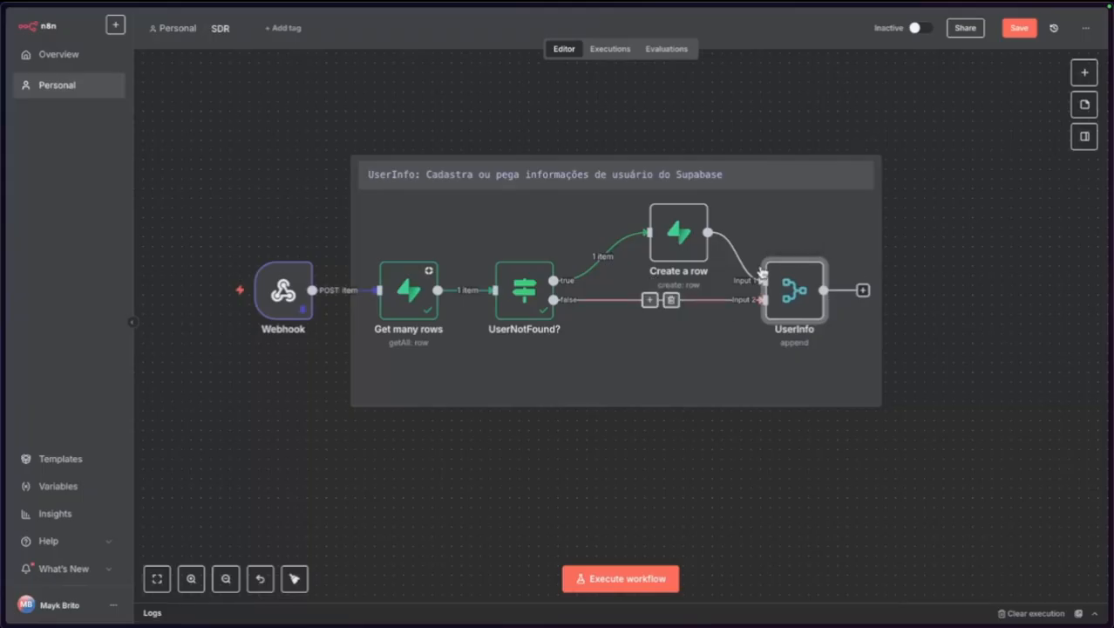
left_click_drag(678, 236, 669, 245)
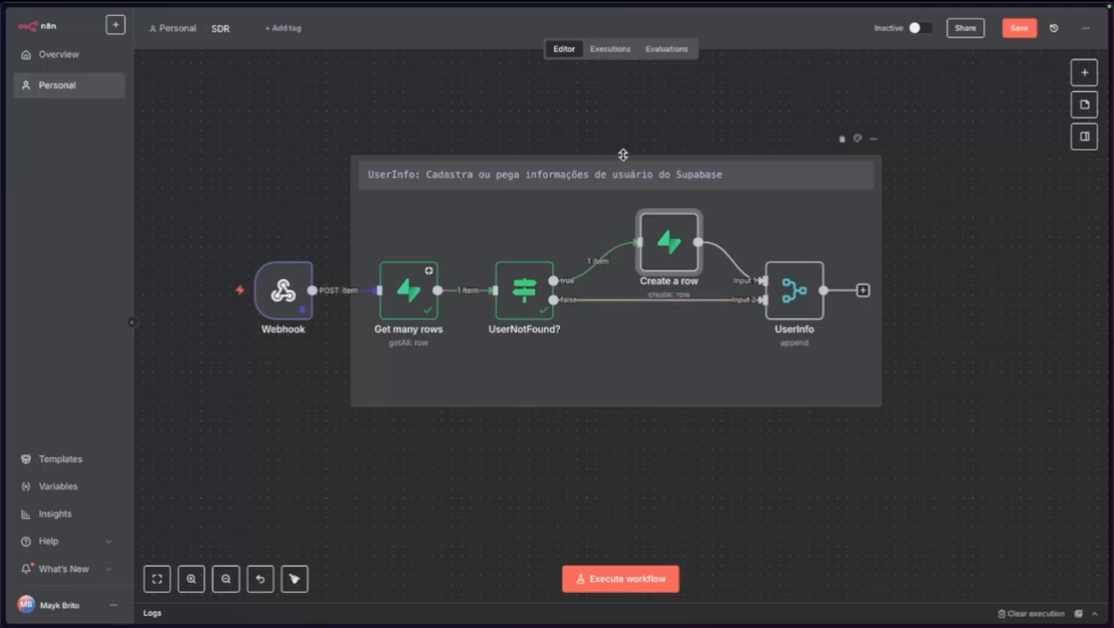
left_click_drag(623, 154, 620, 144)
left_click(214, 293)
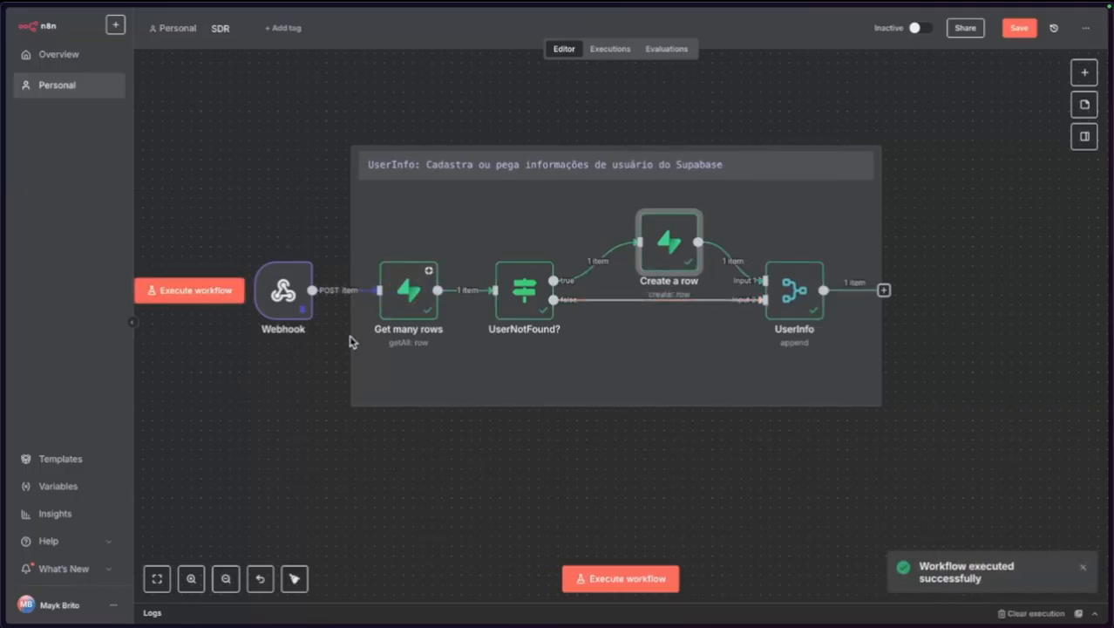
double_click(800, 297)
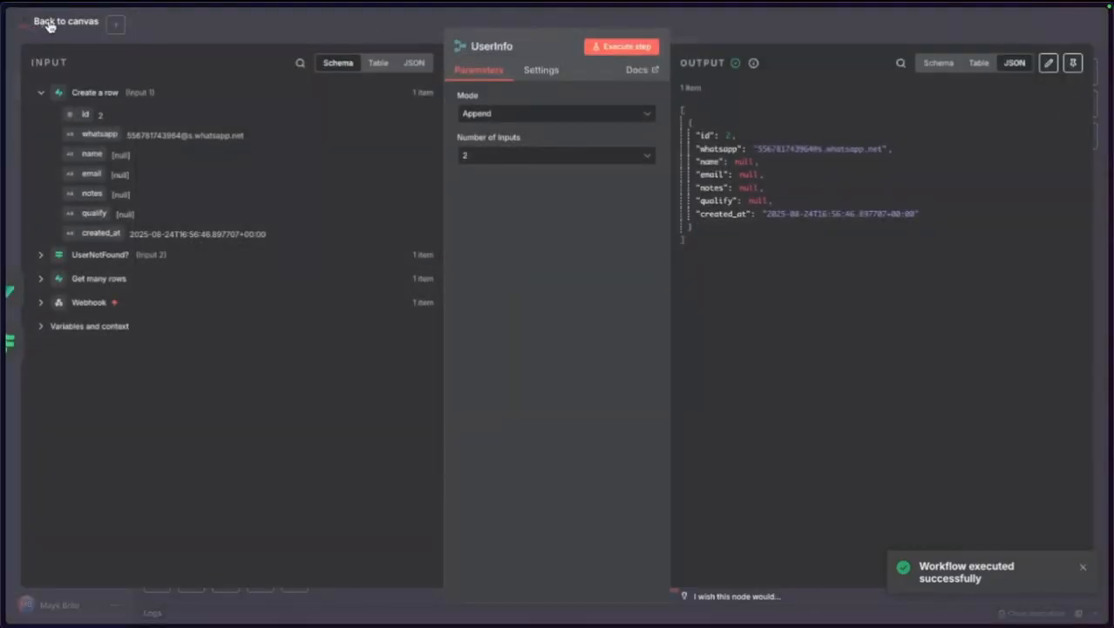
left_click(49, 22)
mouse_move(4, 288)
left_click(61, 237)
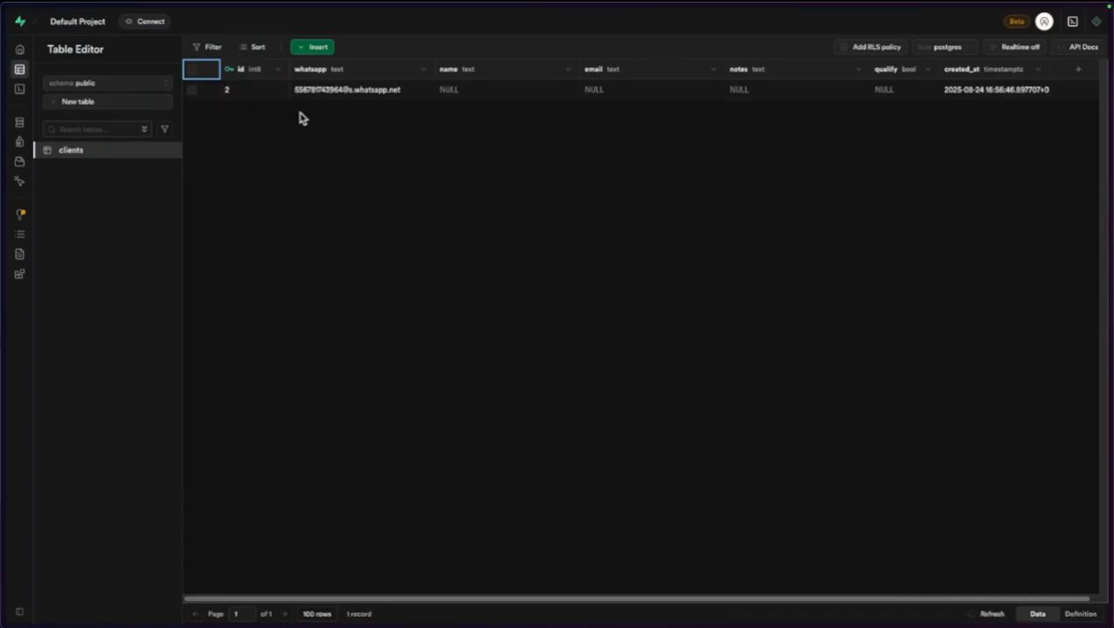
mouse_move(45, 218)
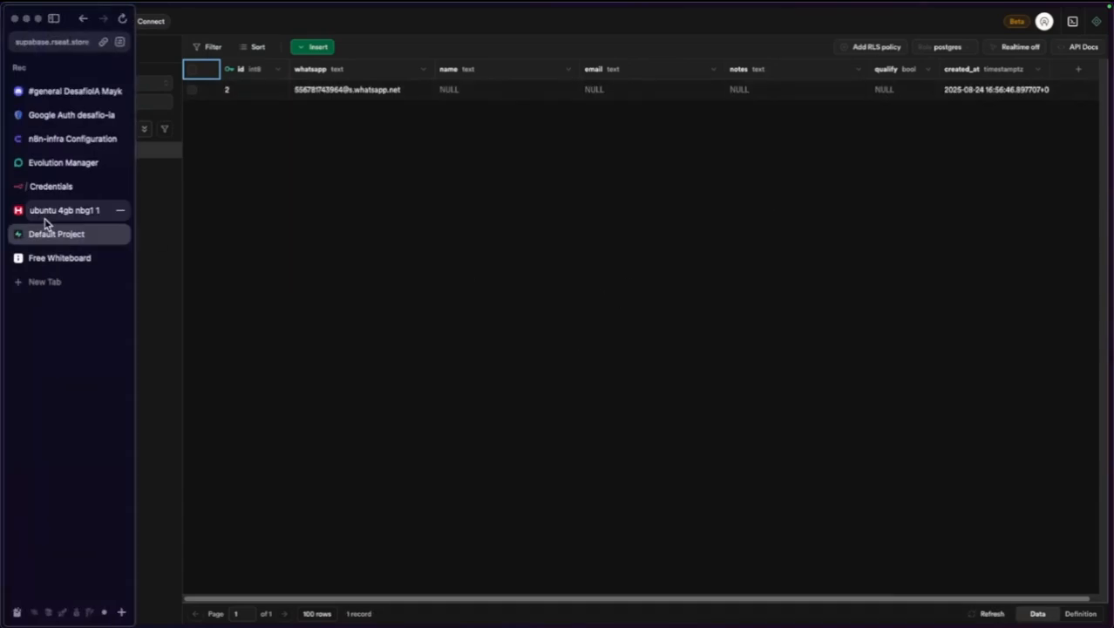
left_click(50, 187)
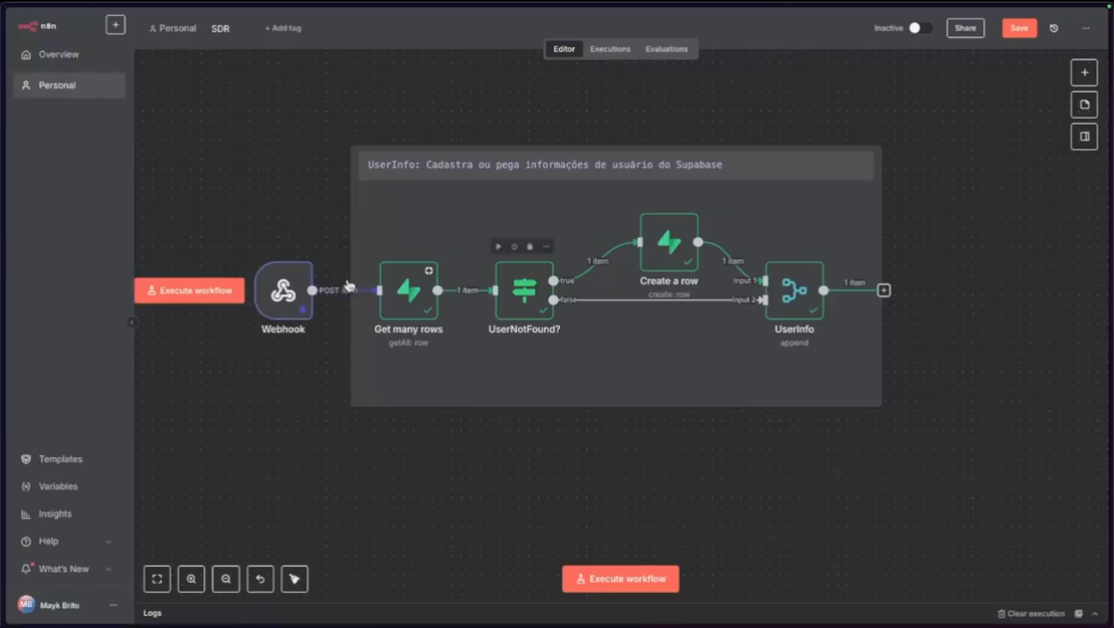
left_click(229, 291)
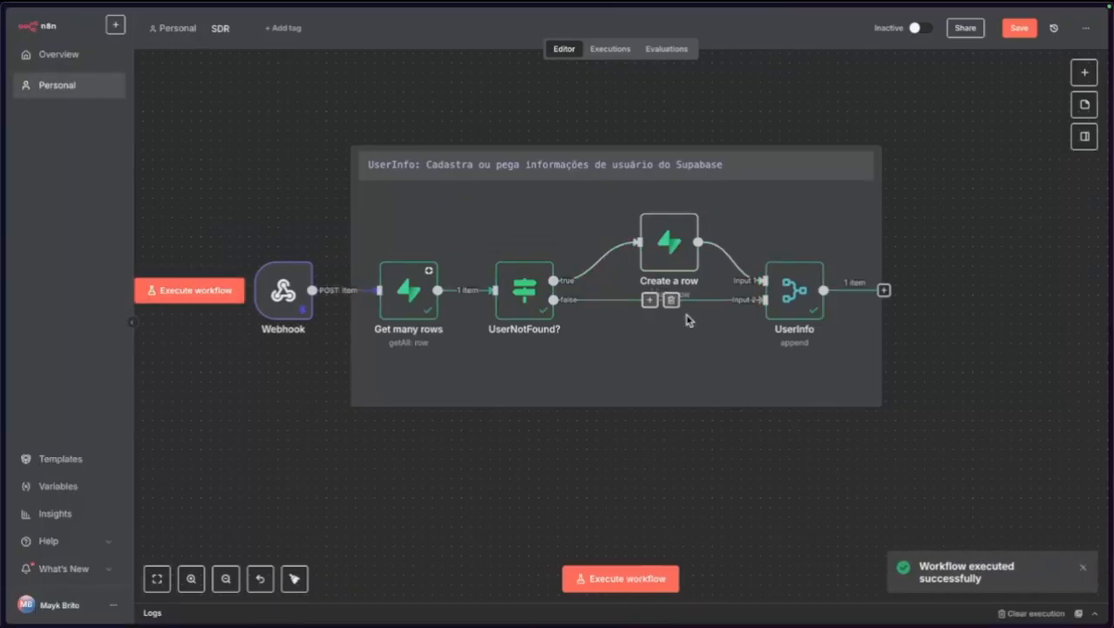
double_click(794, 290)
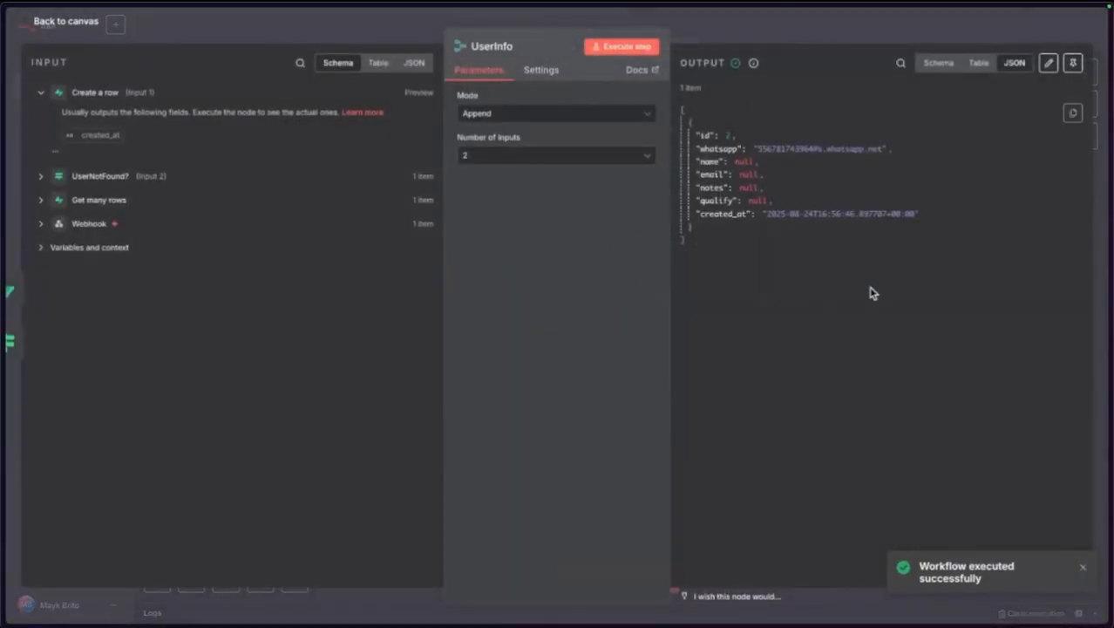
left_click(89, 26)
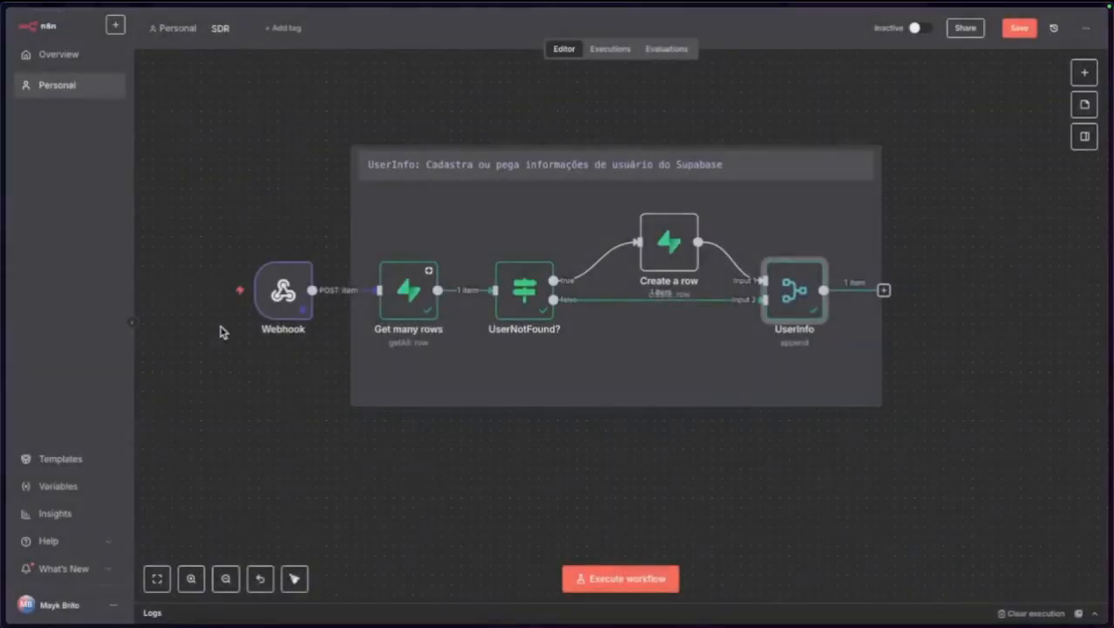
double_click(408, 291)
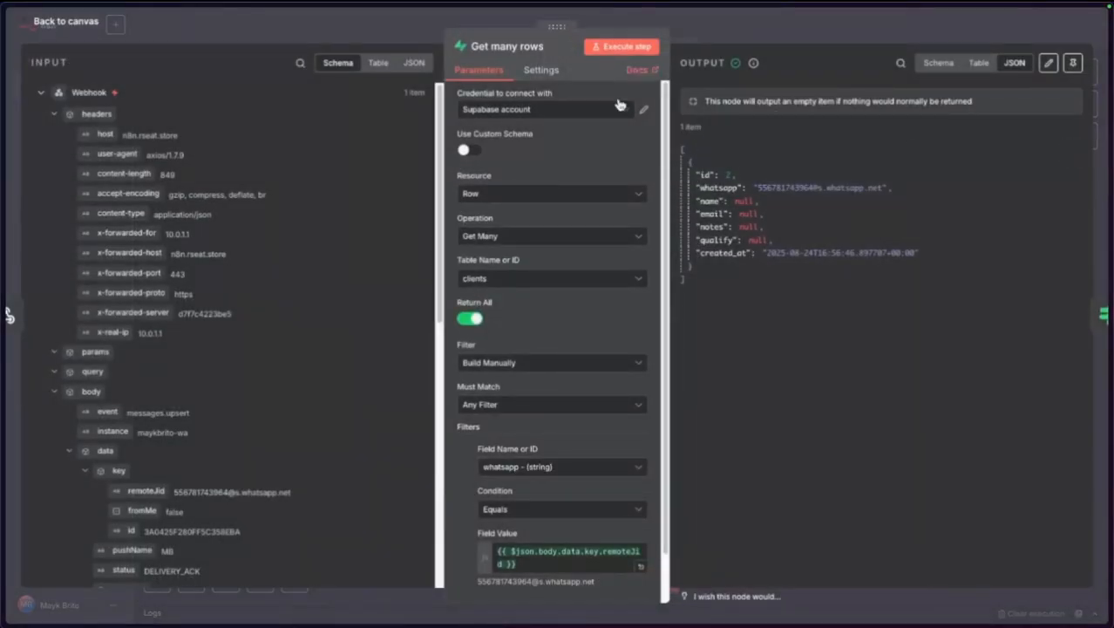
mouse_move(48, 29)
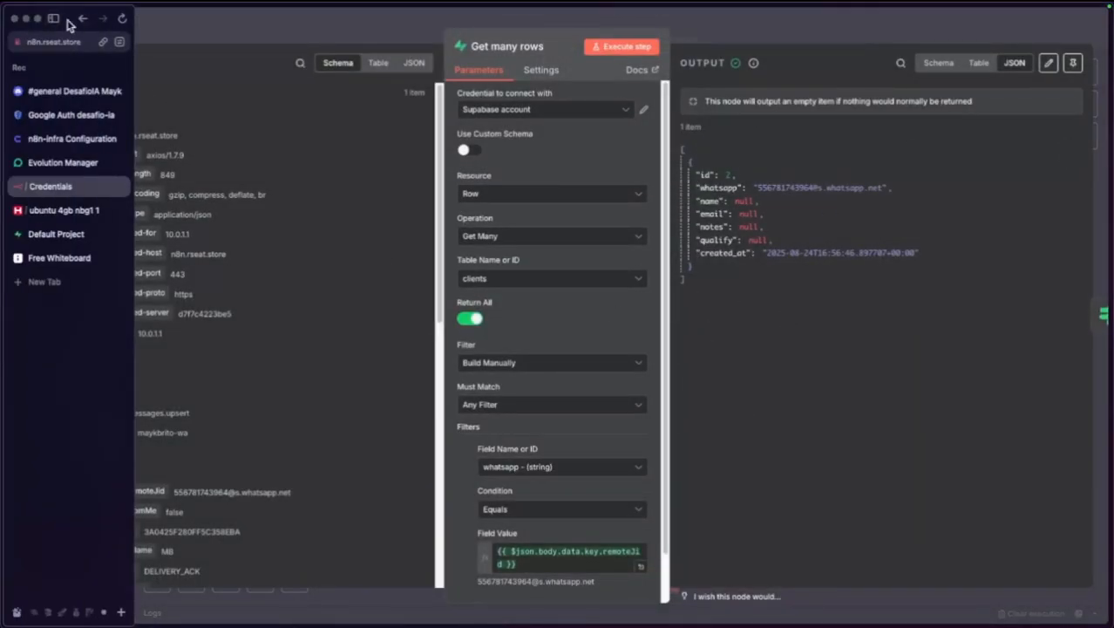
left_click(86, 26)
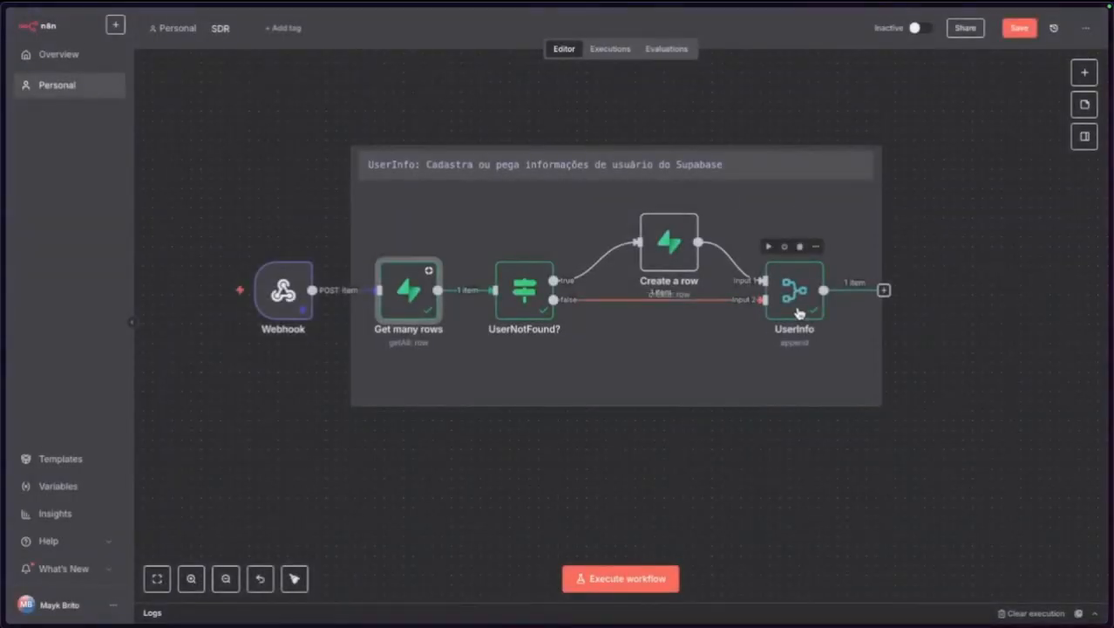
left_click(801, 313)
left_click(759, 437)
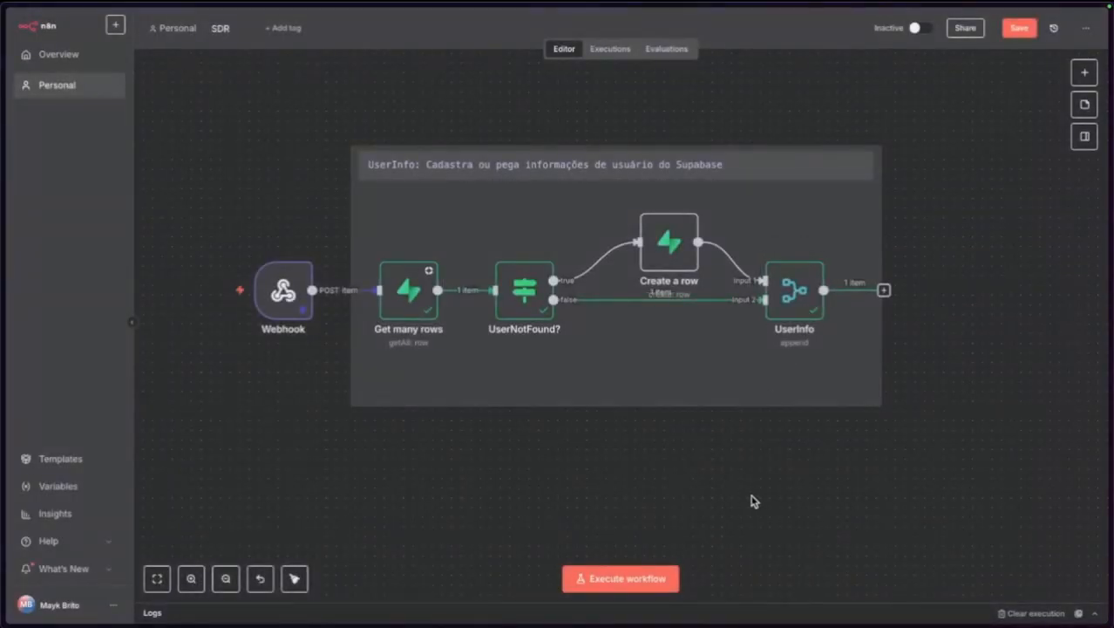
Save the SDR workflow with its Webhook-to-UserInfo nodes and recentre the canvas.
left_click(1020, 28)
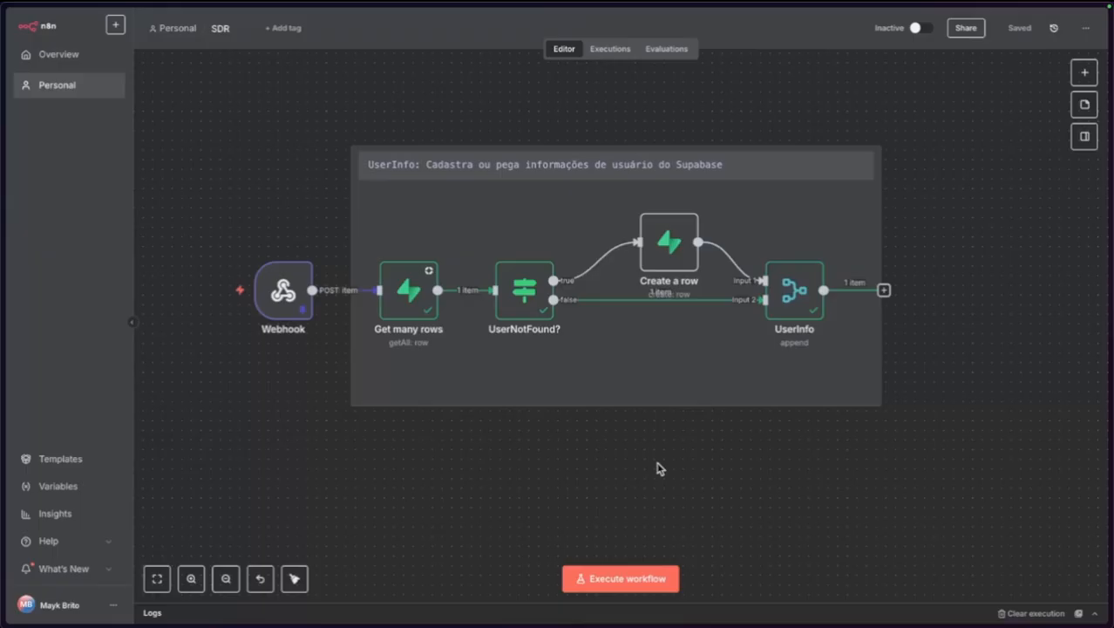
scroll(658, 468, "down", 10)
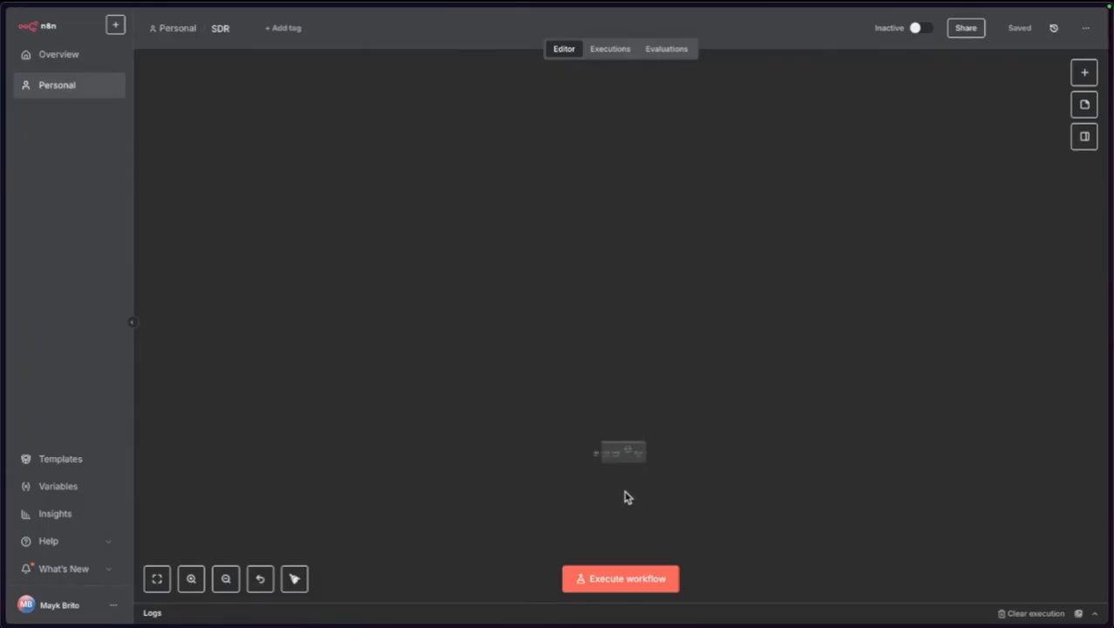
scroll(590, 498, "up", 8)
scroll(767, 320, "up", 4)
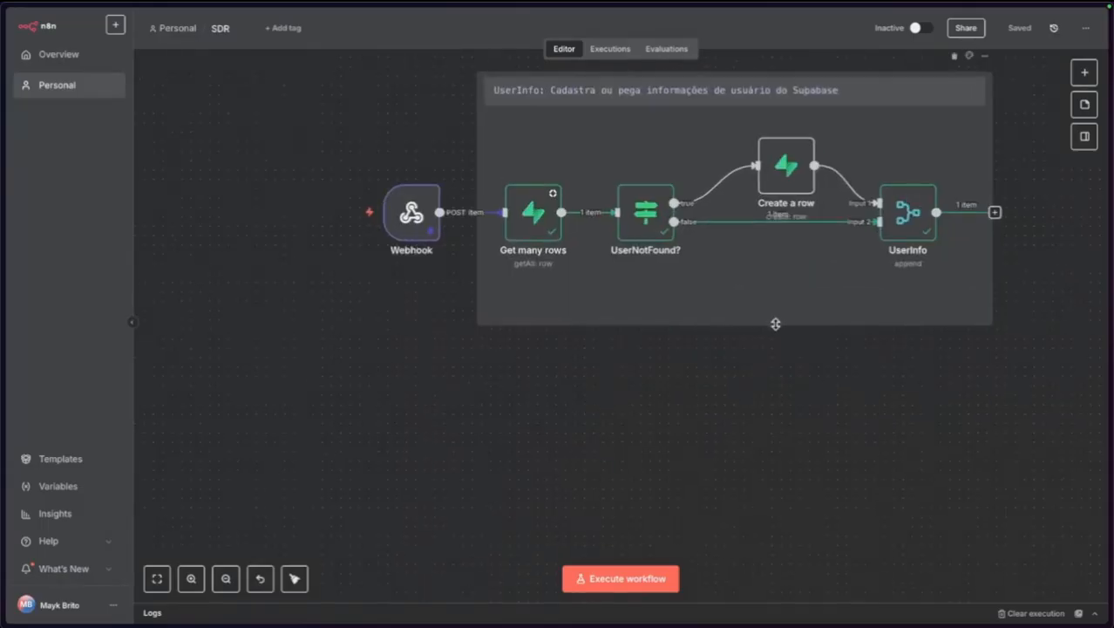
left_click_drag(796, 411, 689, 467)
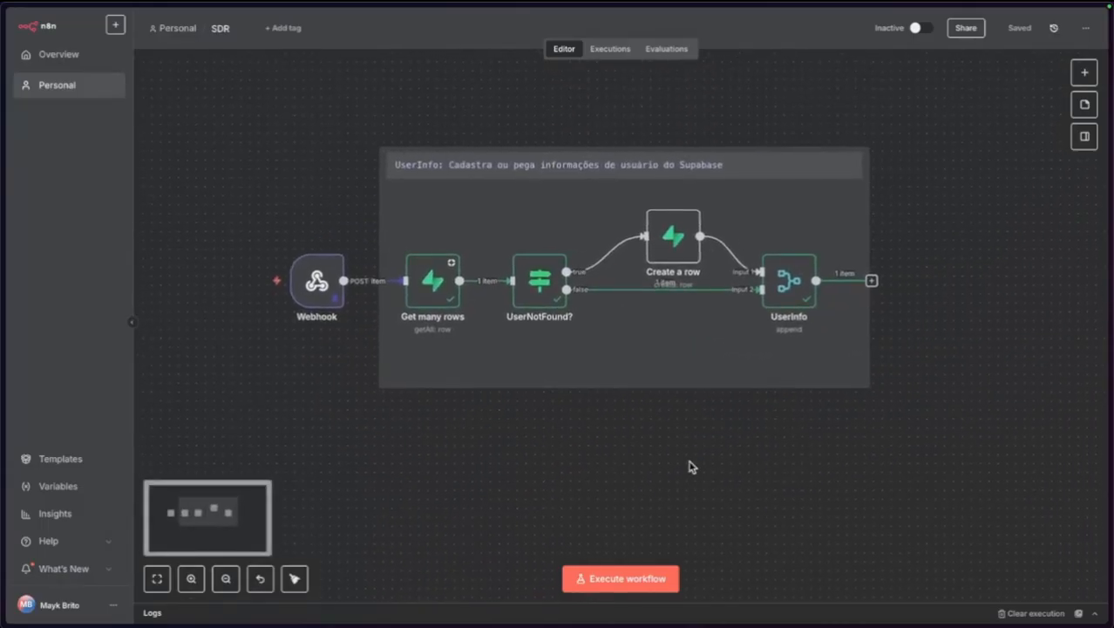
scroll(689, 467, "up", 1)
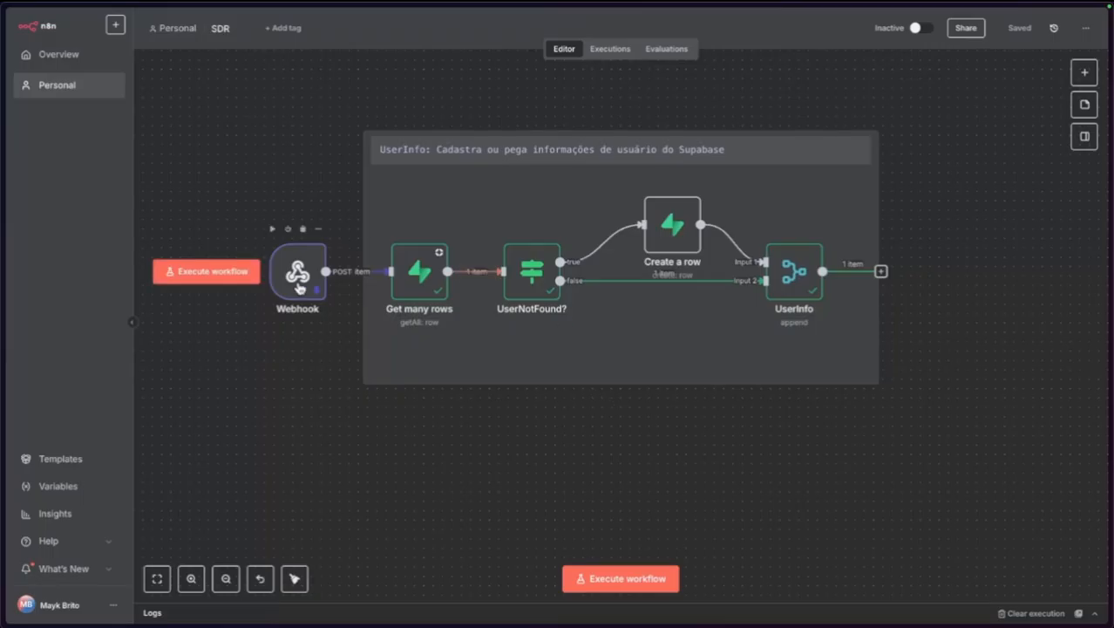
Move the Webhook aside and copy the UserInfo group's nodes.
left_click_drag(315, 289, 259, 288)
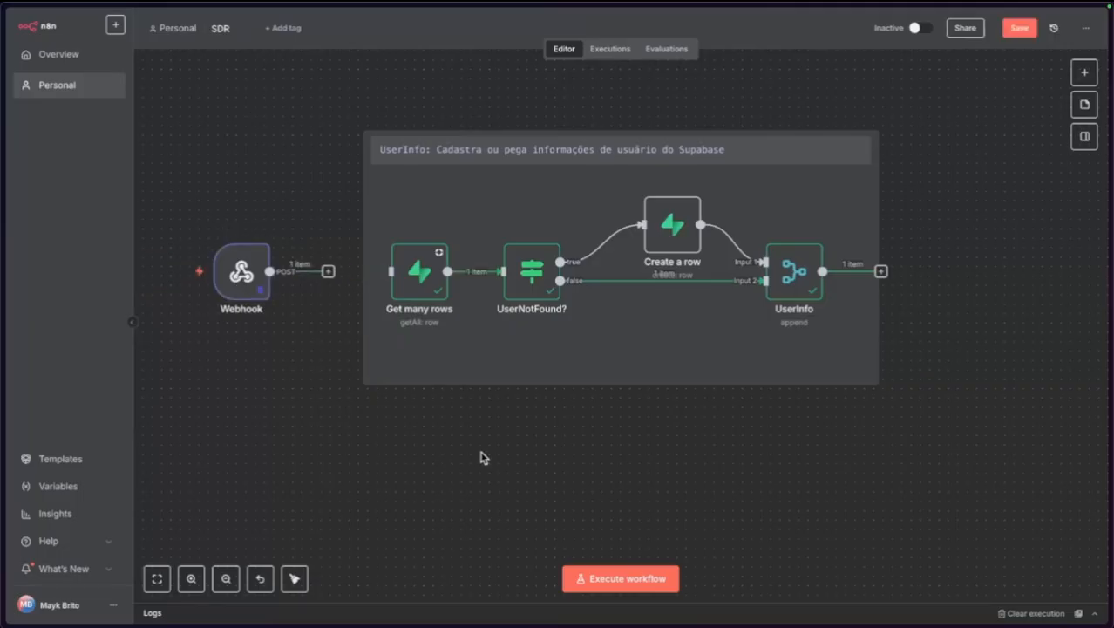
left_click_drag(984, 455, 356, 87)
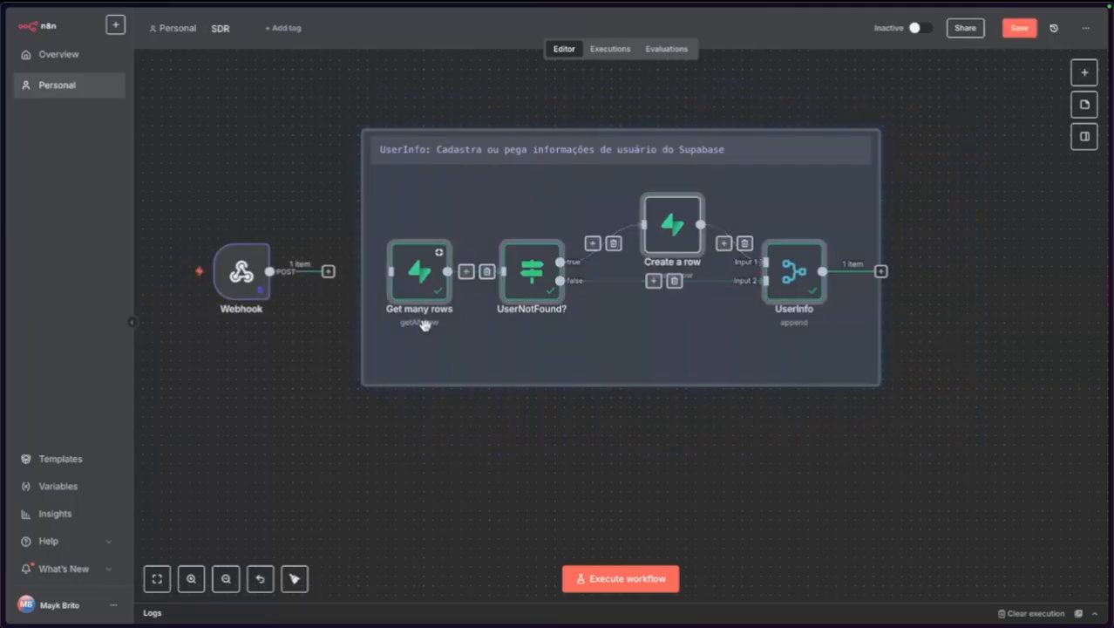
key("ctrl+c")
Create a new workflow named 'SDR - UserInfo' and paste the copied nodes into it.
left_click(485, 472)
left_click(115, 24)
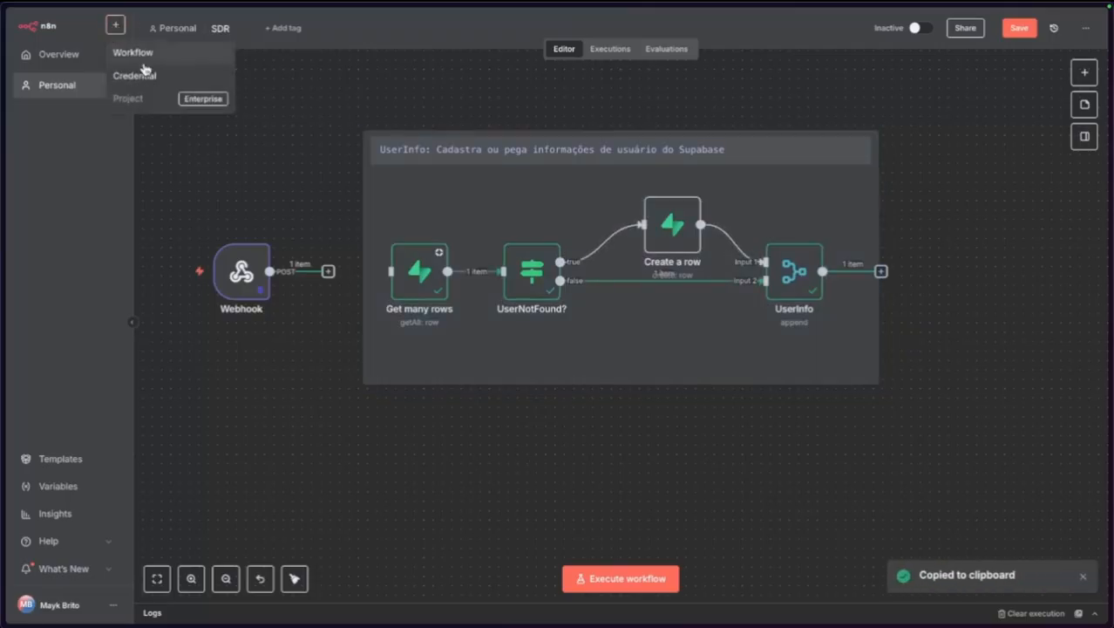
left_click(151, 60, "super")
mouse_move(4, 292)
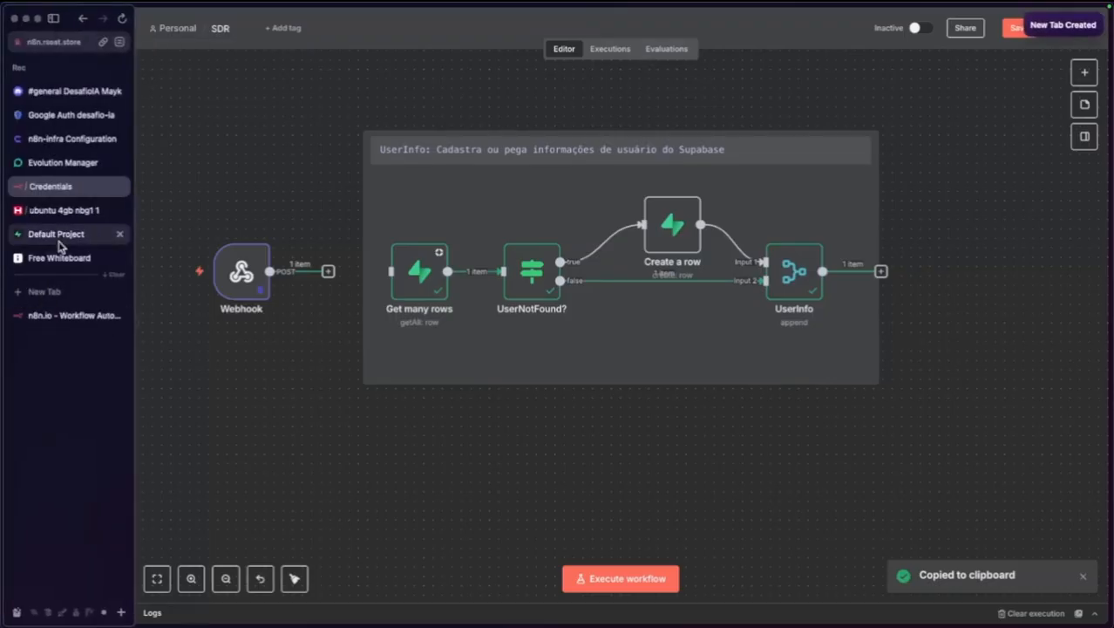
left_click_drag(64, 185, 73, 323)
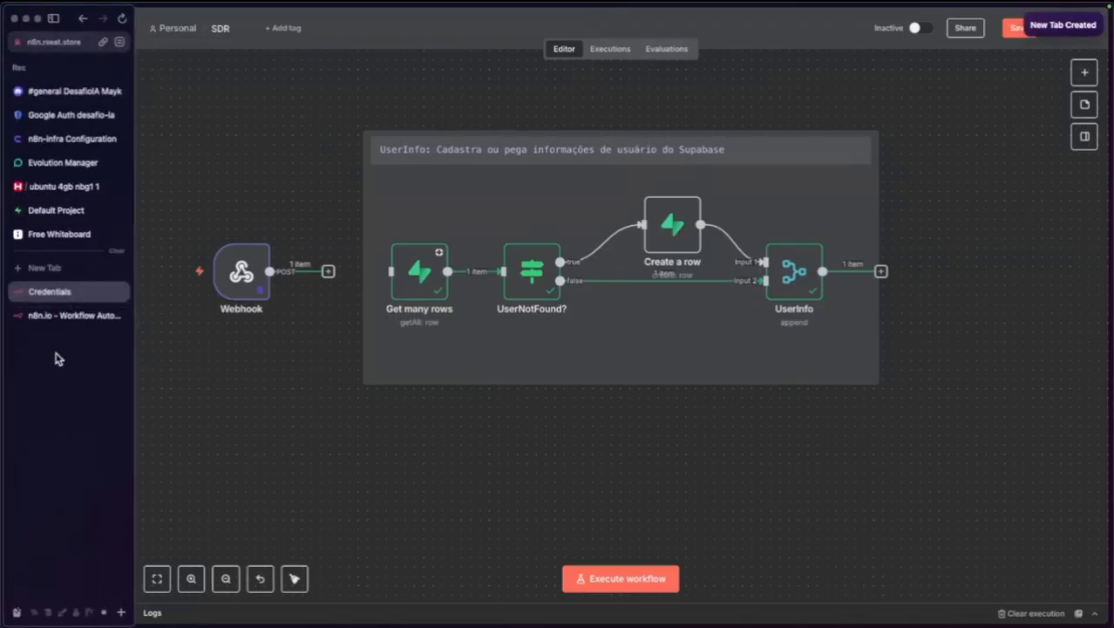
left_click(65, 315)
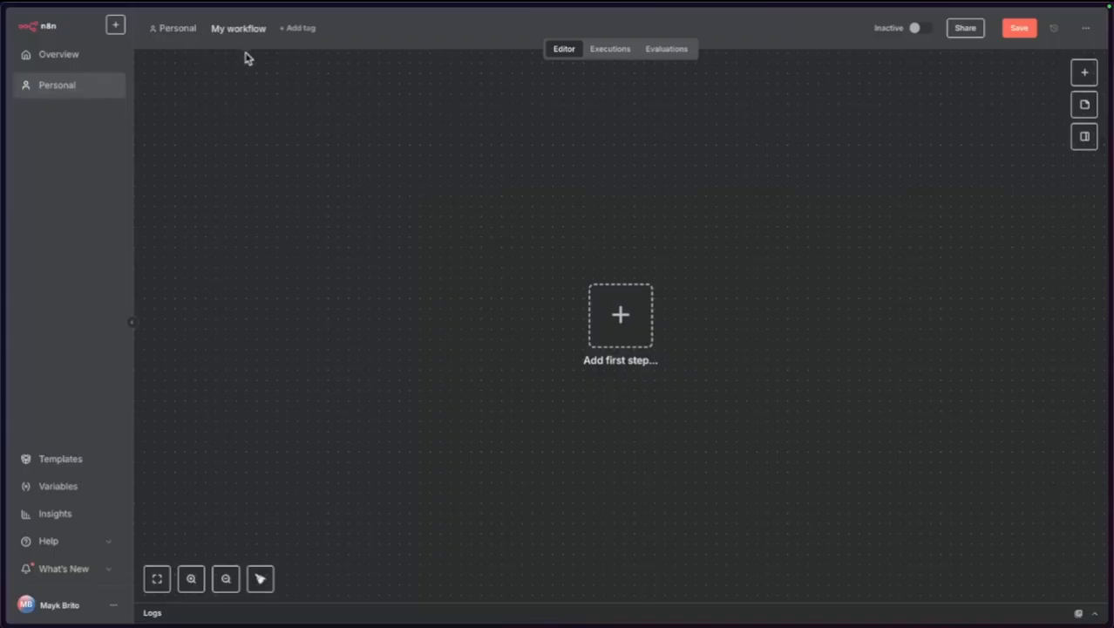
left_click(244, 30)
type("SDR")
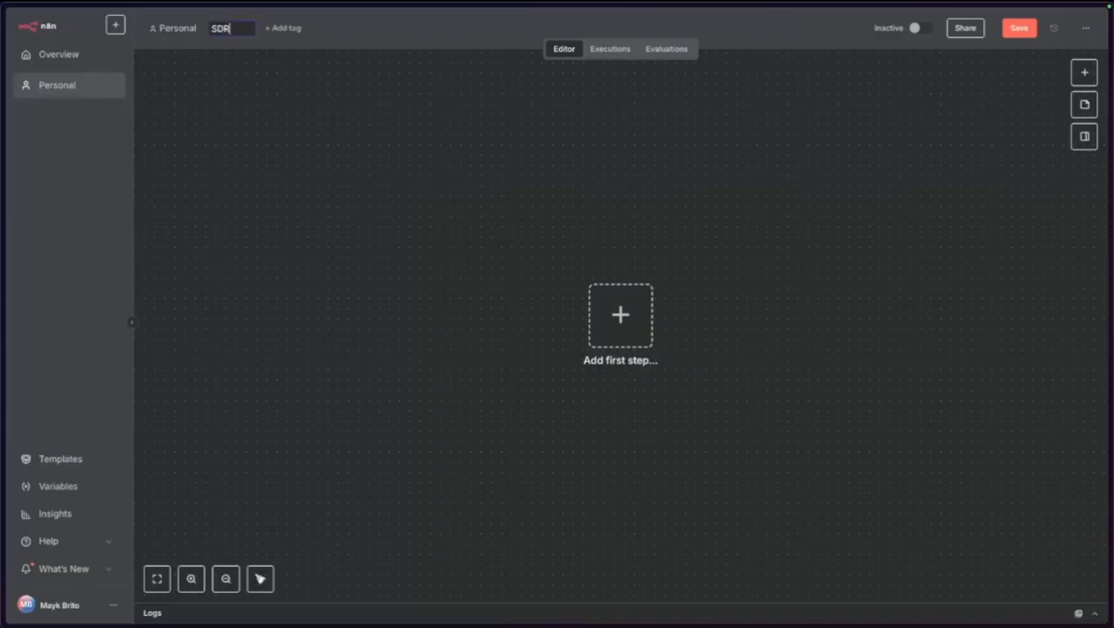
type(" - UserInfo")
key("Return")
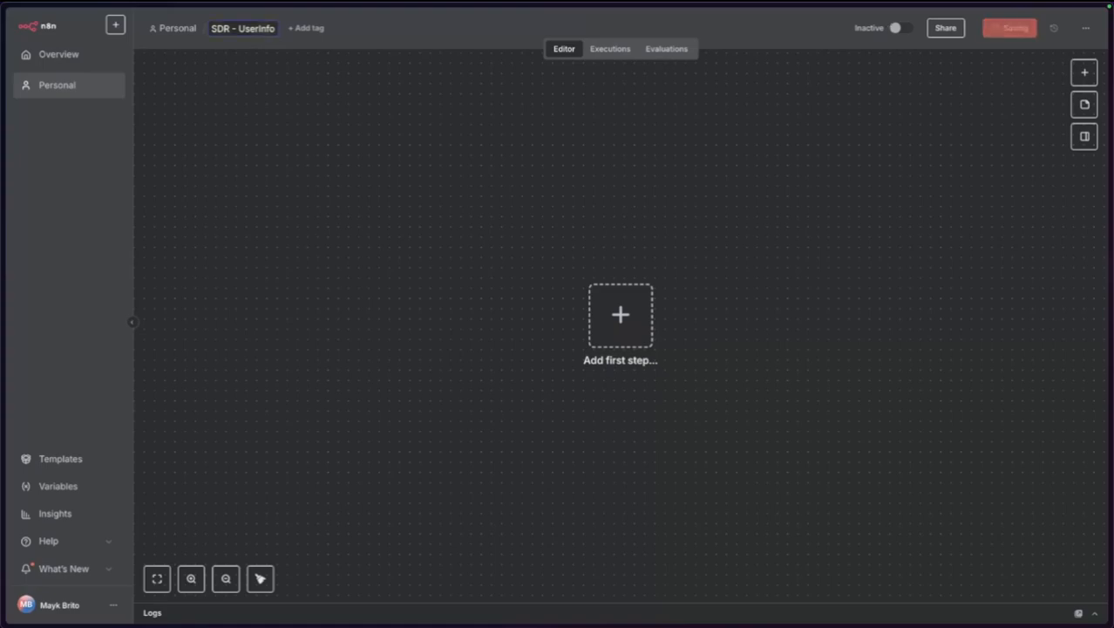
key("ctrl+v")
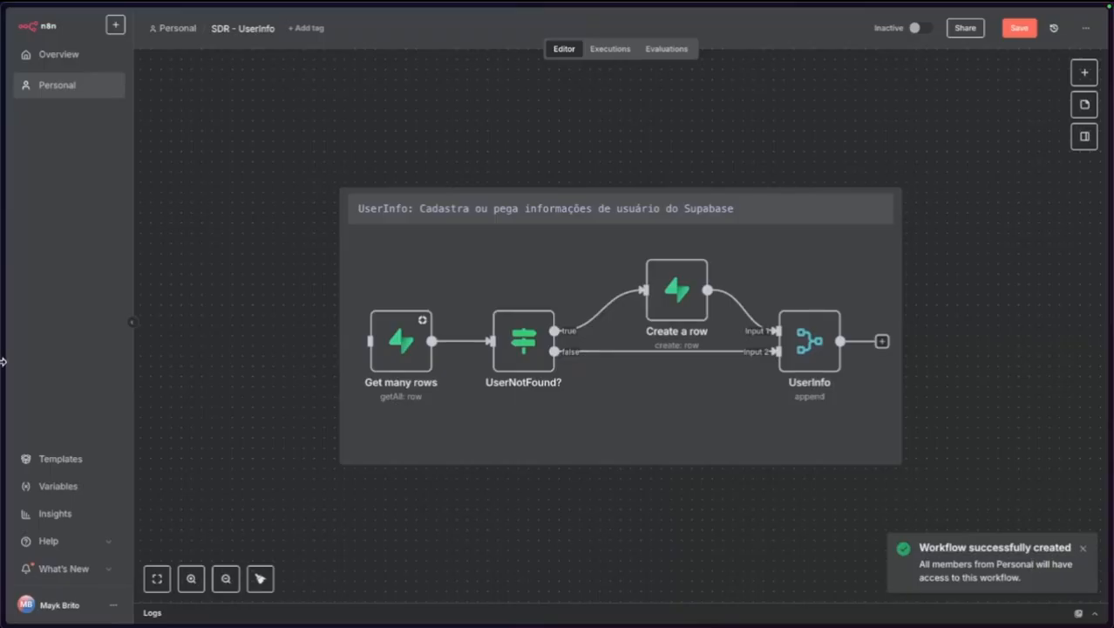
Inspect the Webhook's connections in the SDR workflow, then return to SDR - UserInfo.
mouse_move(2, 362)
left_click(52, 290)
left_click_drag(978, 445, 376, 105)
left_click(434, 498)
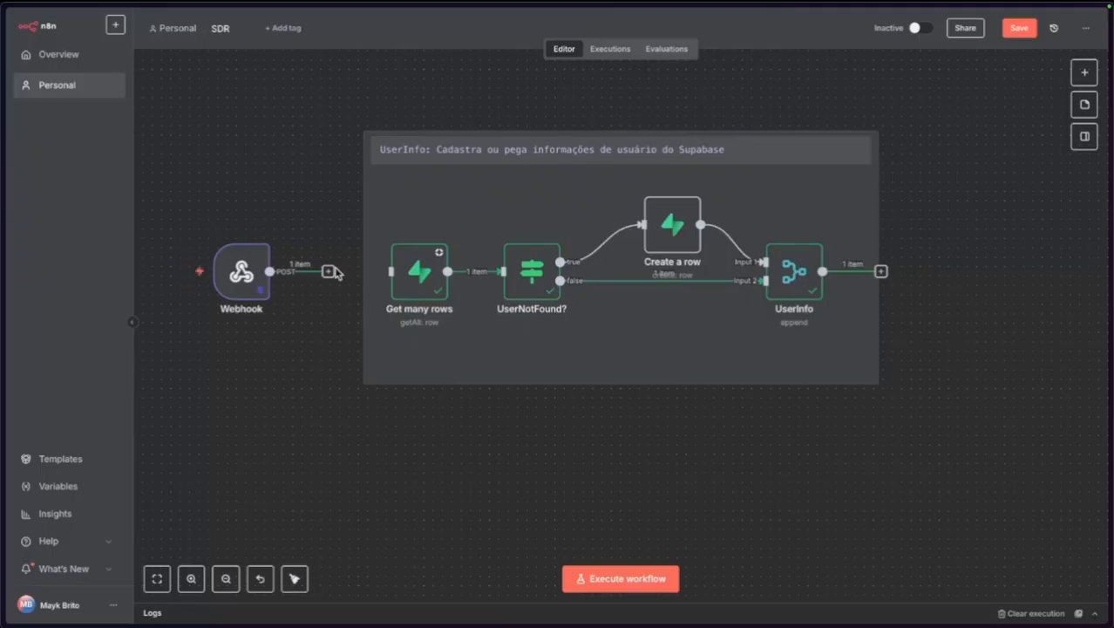
left_click_drag(329, 273, 344, 359)
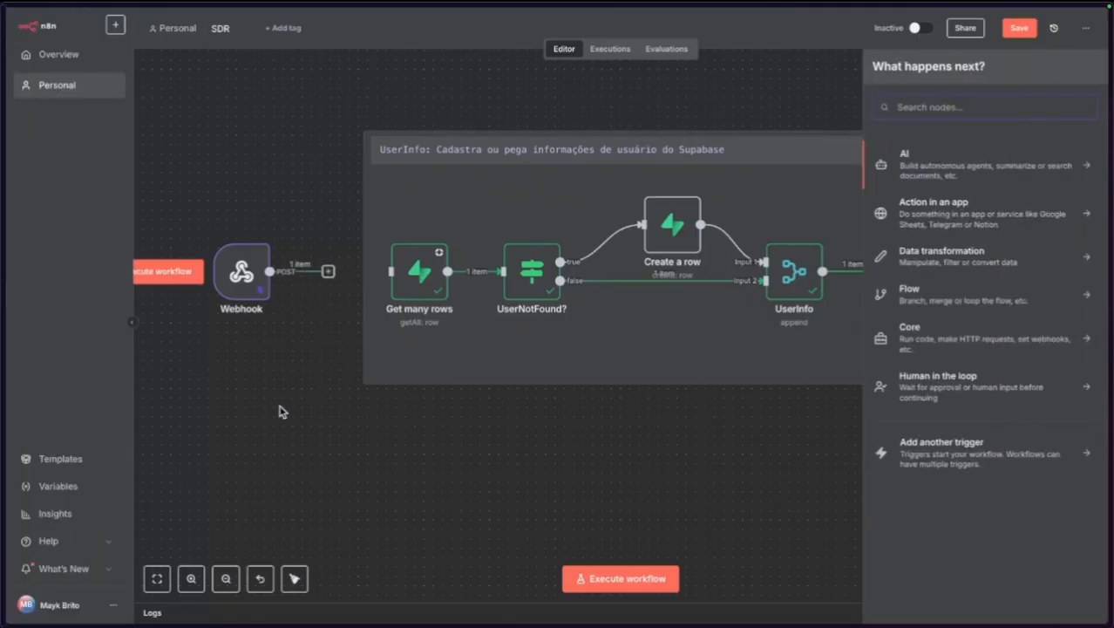
left_click(281, 411)
mouse_move(6, 378)
left_click(61, 316)
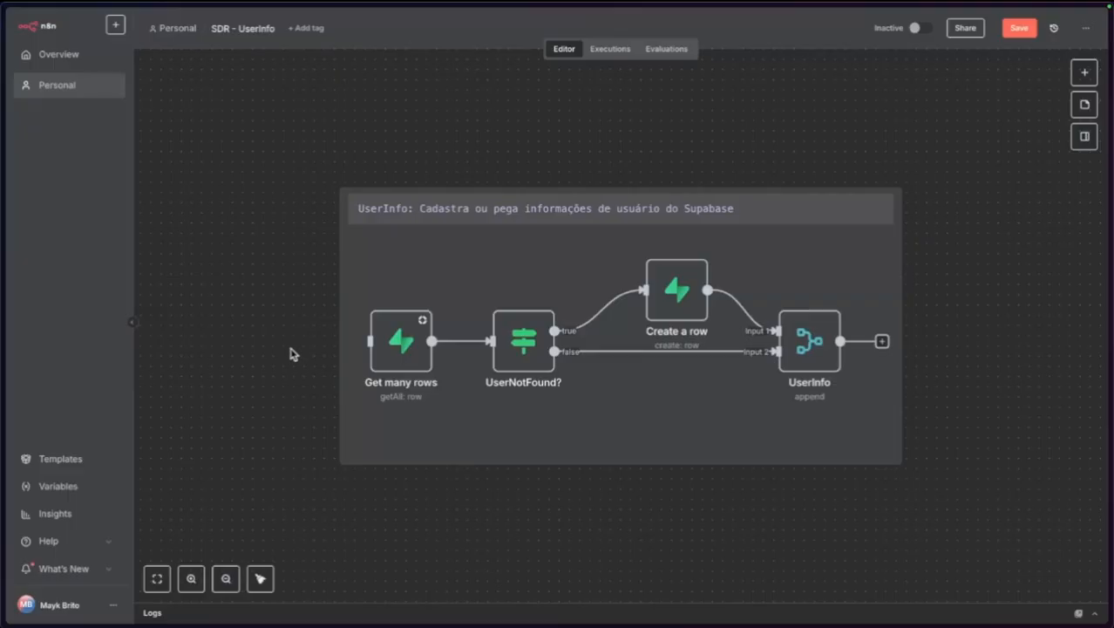
Add a 'When executed by another workflow' trigger and name it Payload.
key("Tab")
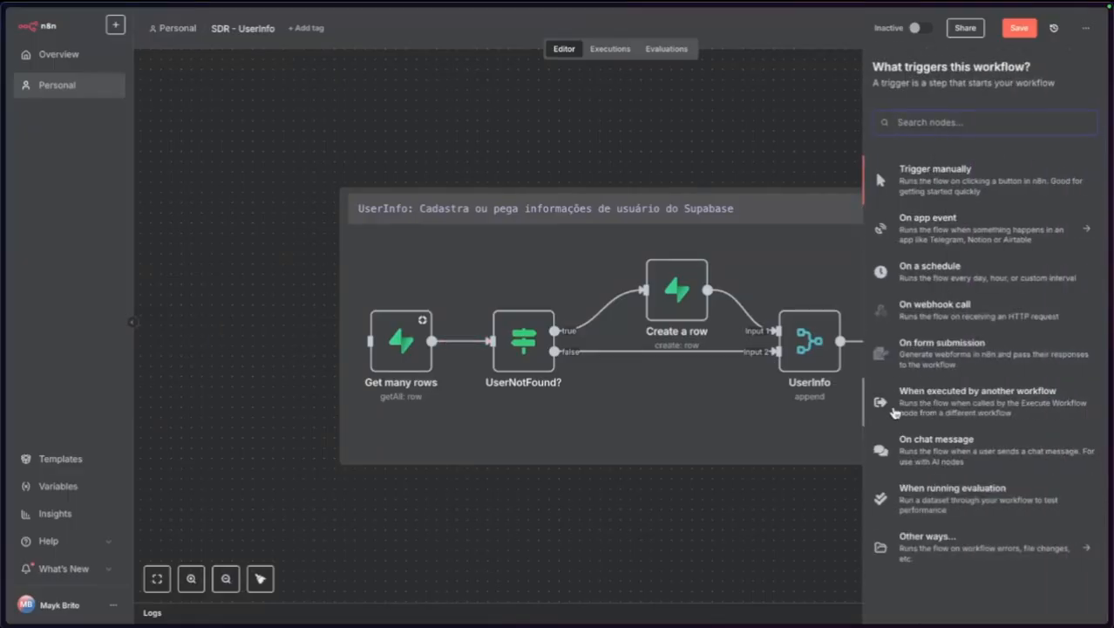
left_click(987, 415)
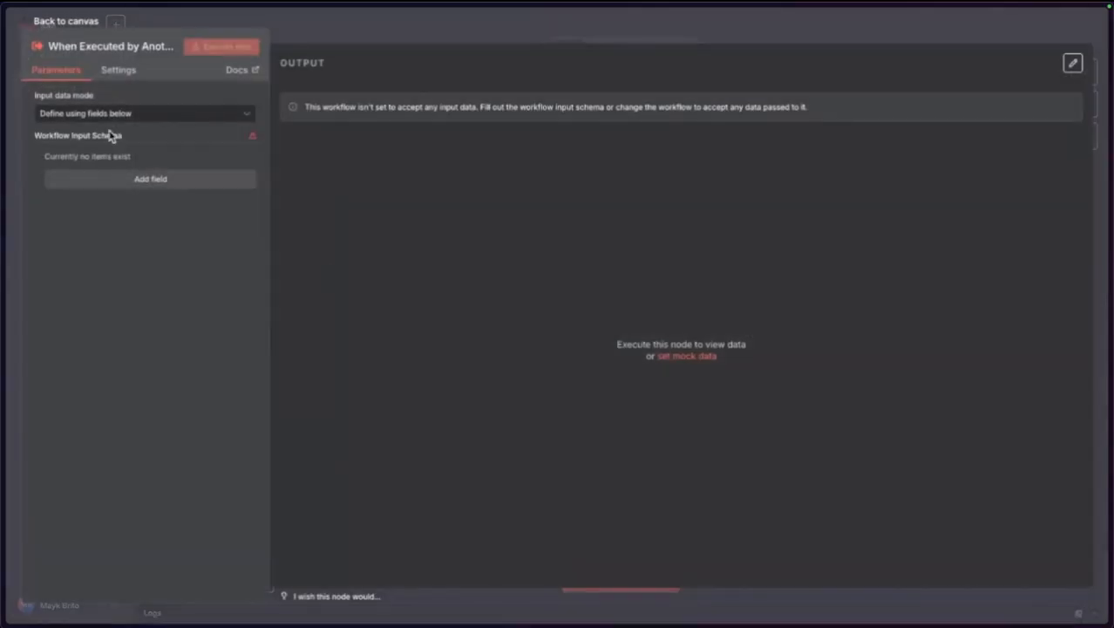
left_click(116, 51)
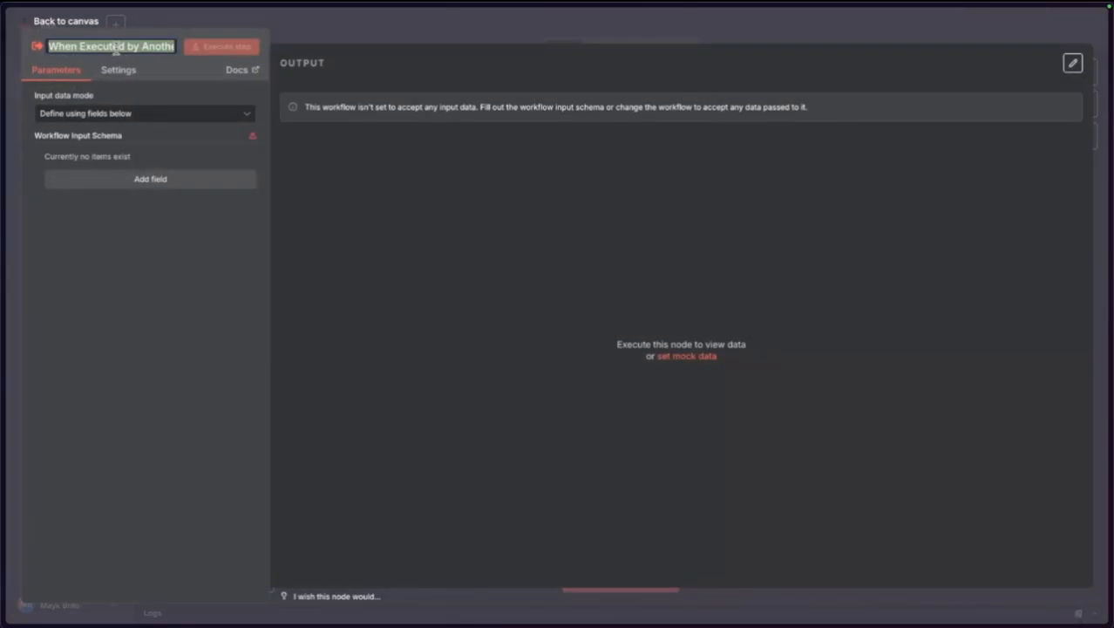
type("P")
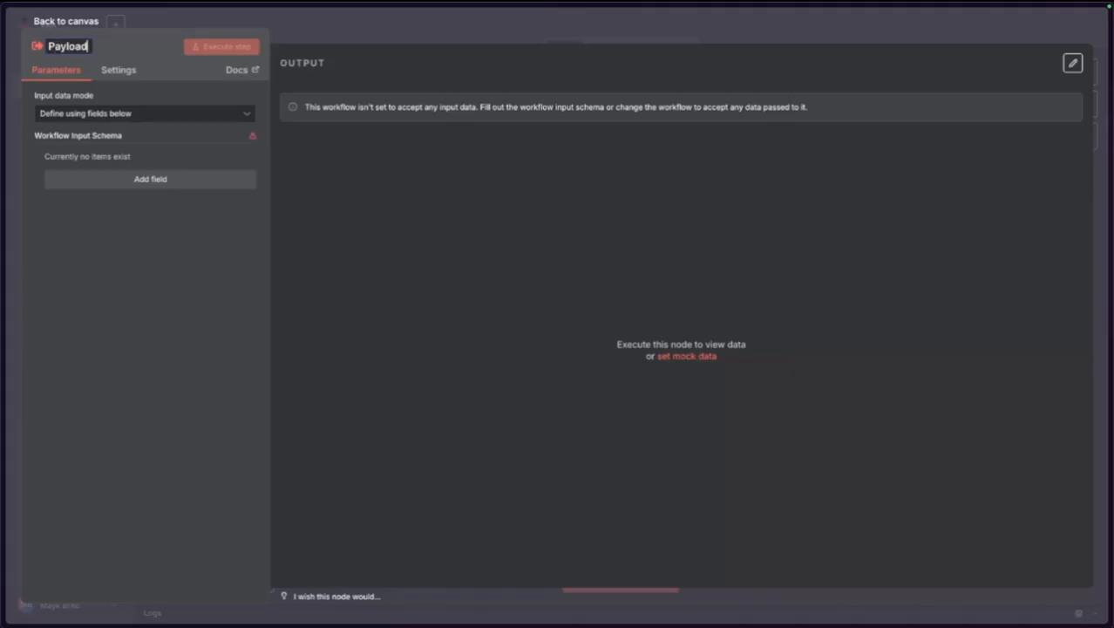
type("ayload")
key("Return")
Give the trigger an Object field named payload and place it left of Get many rows.
left_click(131, 181)
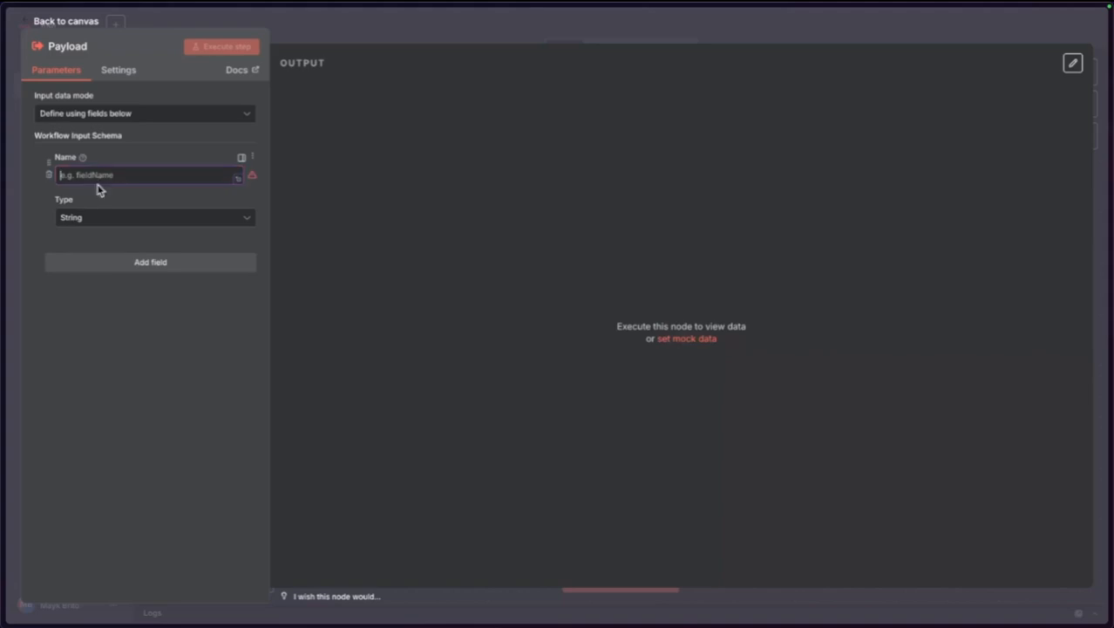
type("ayload")
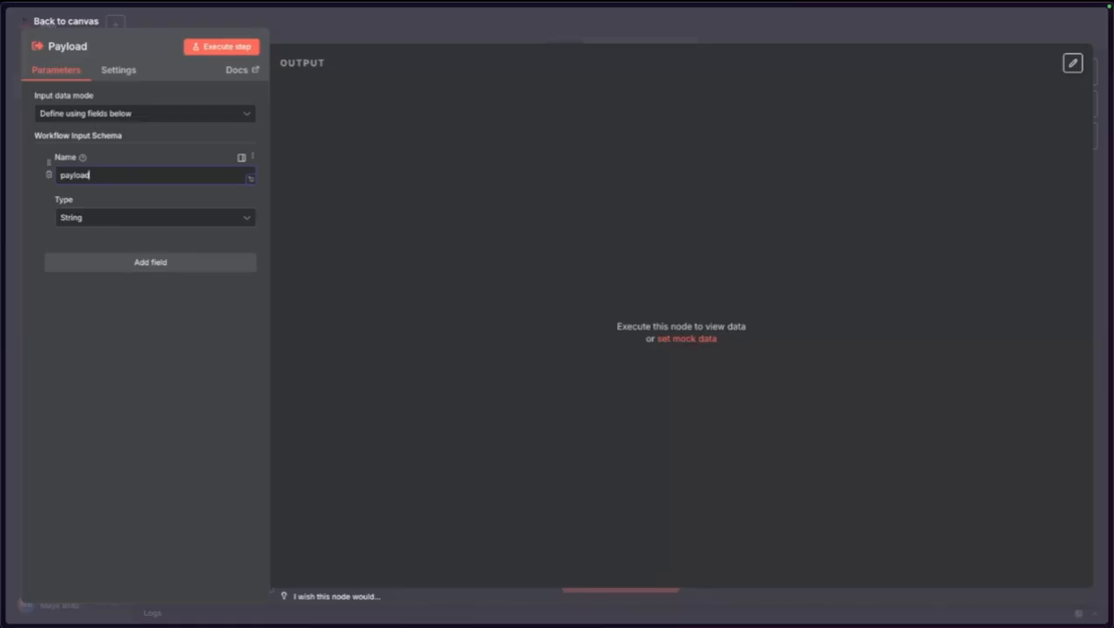
left_click(84, 219)
left_click(96, 358)
left_click(77, 22)
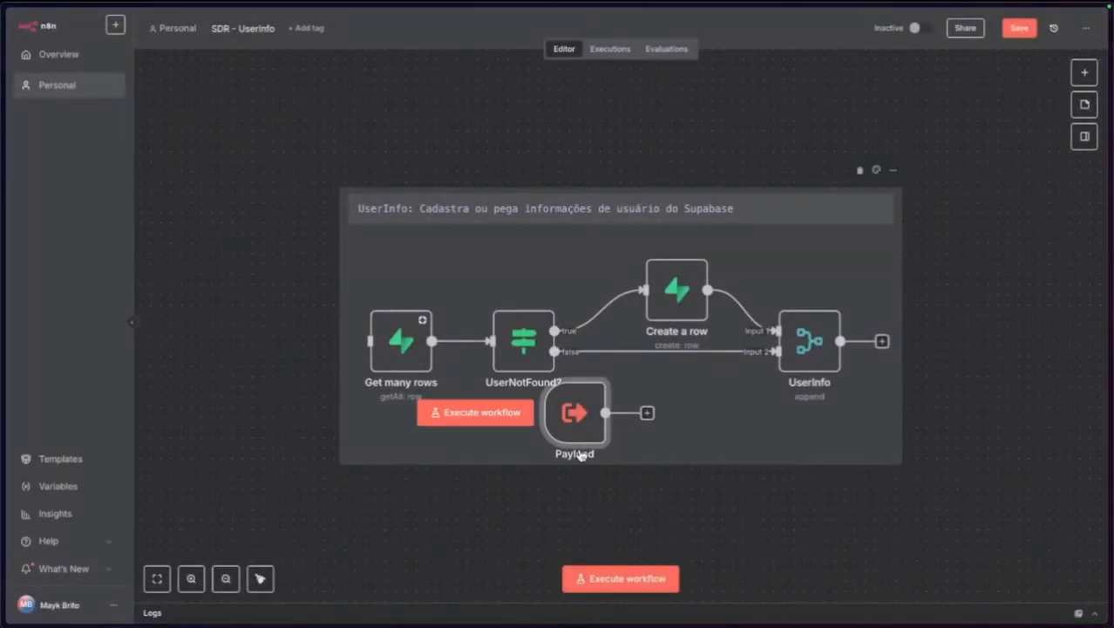
mouse_move(575, 419)
left_mouse_down()
mouse_move(259, 347)
mouse_move(372, 342)
left_mouse_up()
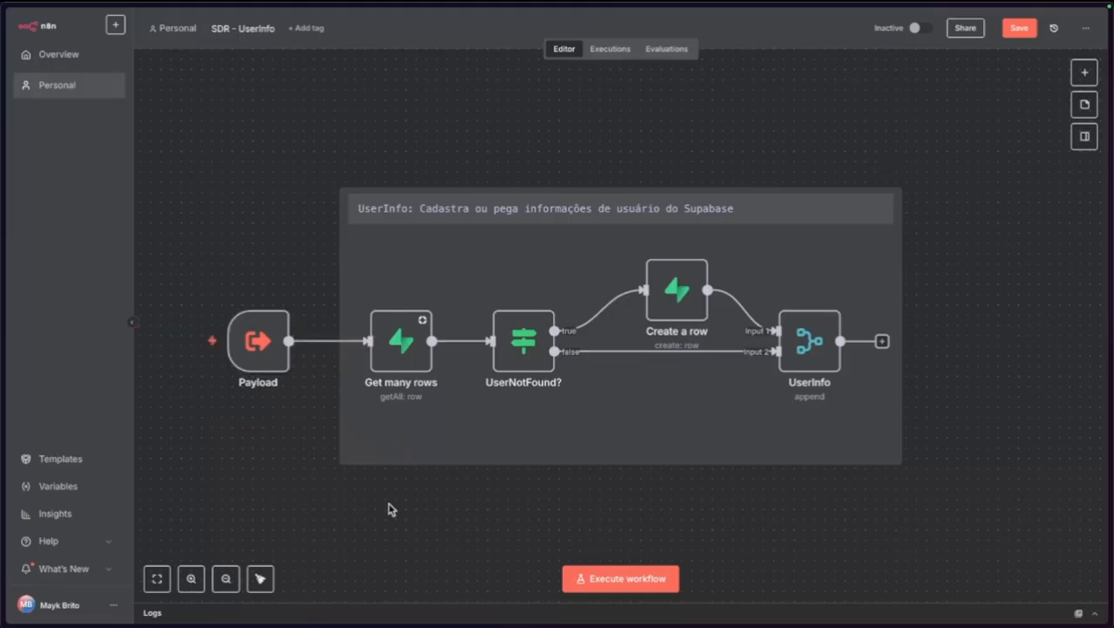
Review the Get many rows, UserNotFound? and UserInfo nodes in the SDR workflow.
mouse_move(2, 377)
left_click(48, 303)
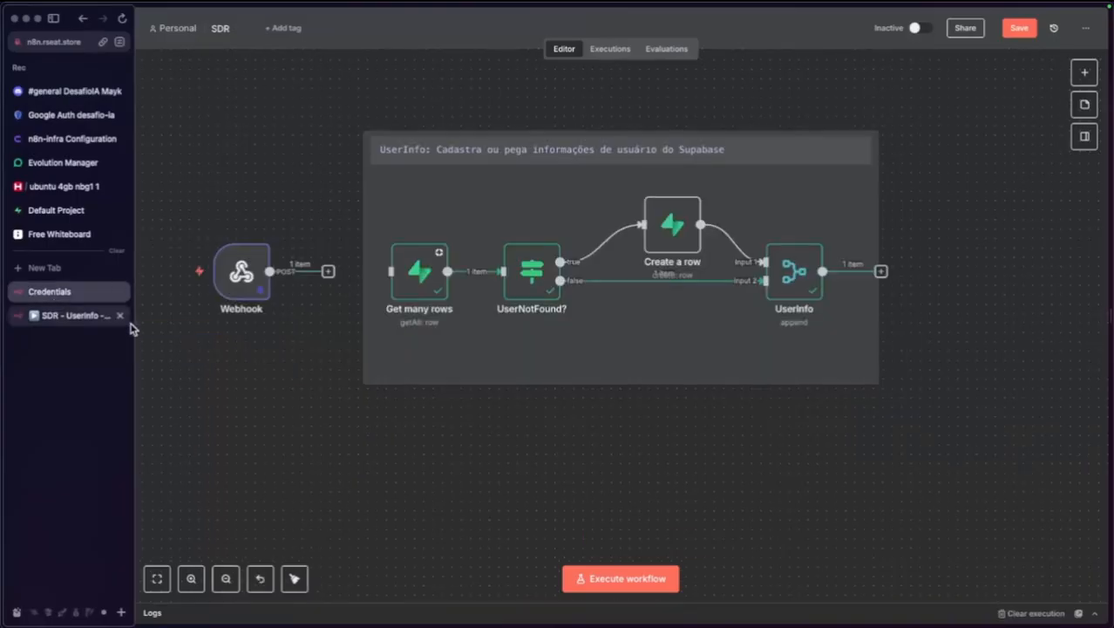
double_click(423, 288)
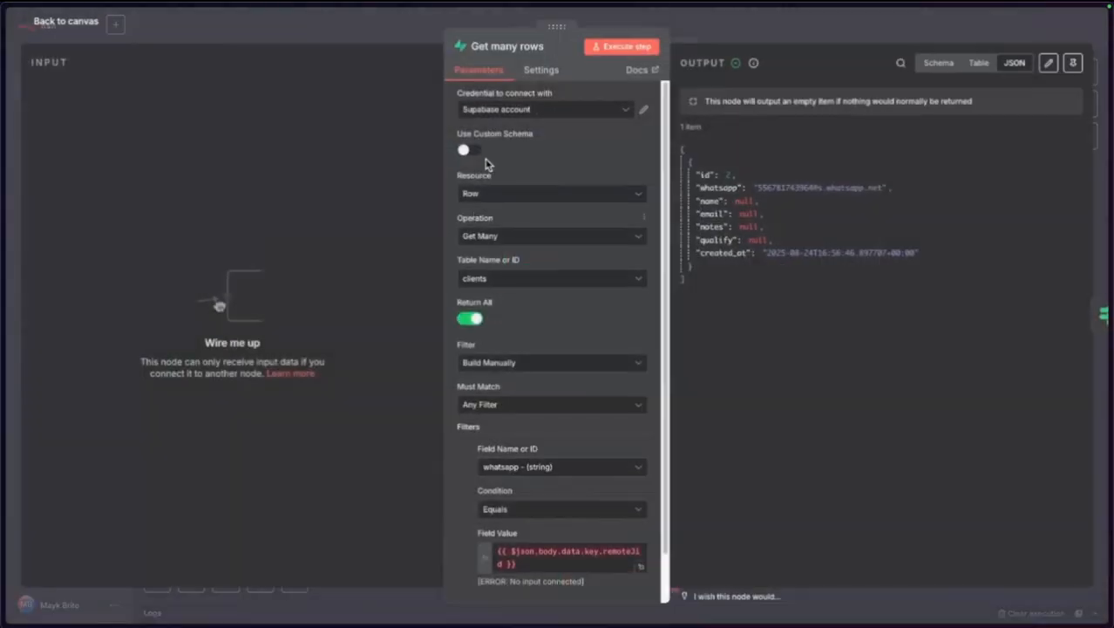
scroll(506, 523, "down", 2)
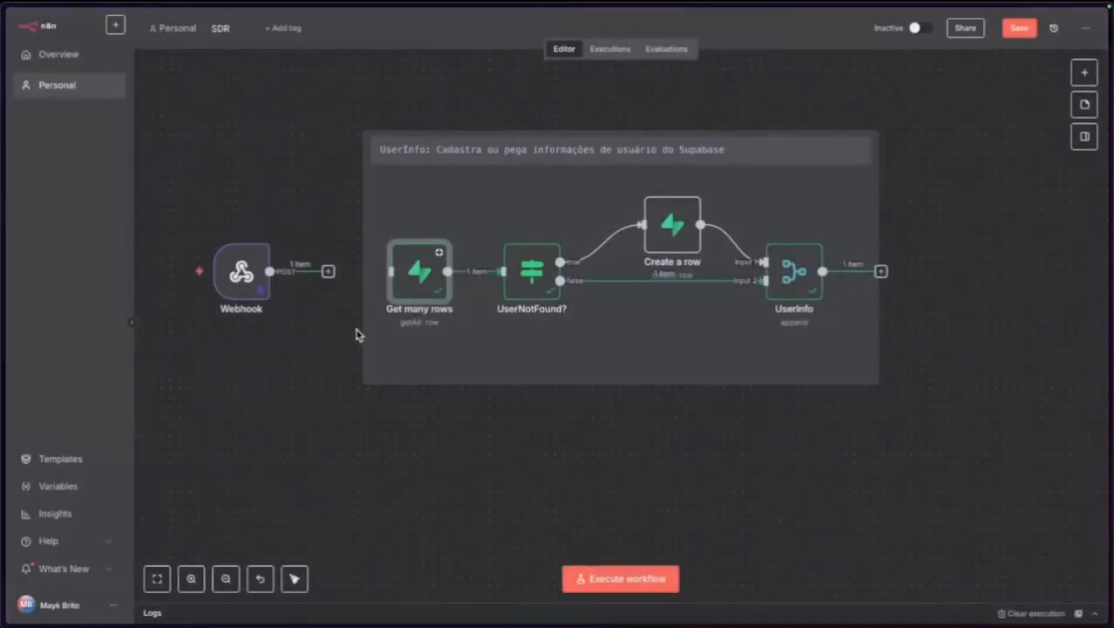
left_click(87, 21)
double_click(415, 264)
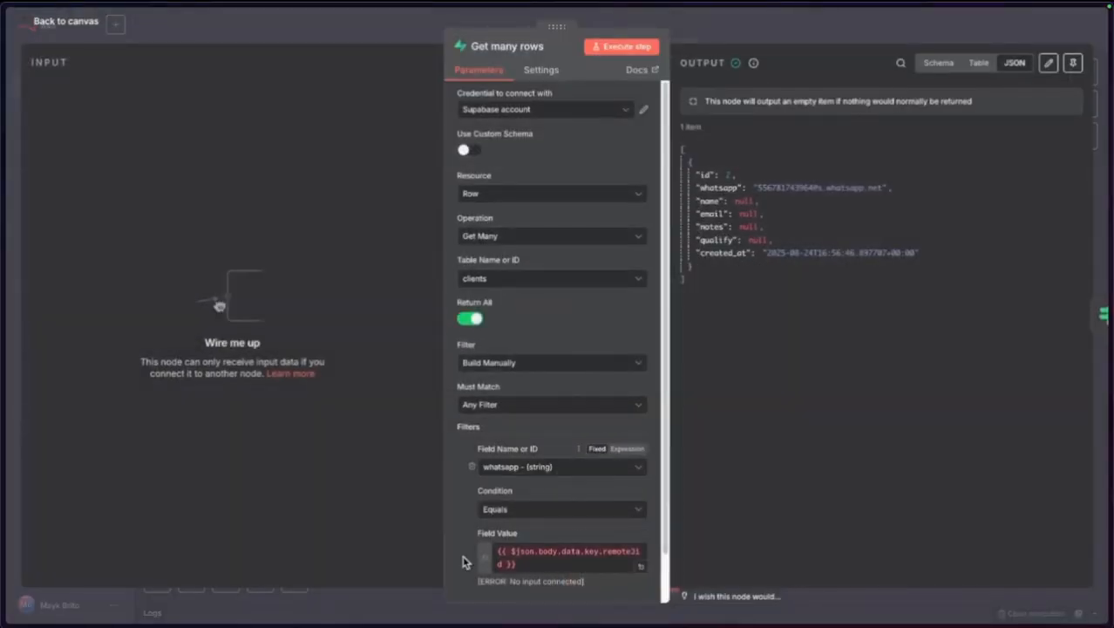
left_click(68, 22)
double_click(527, 291)
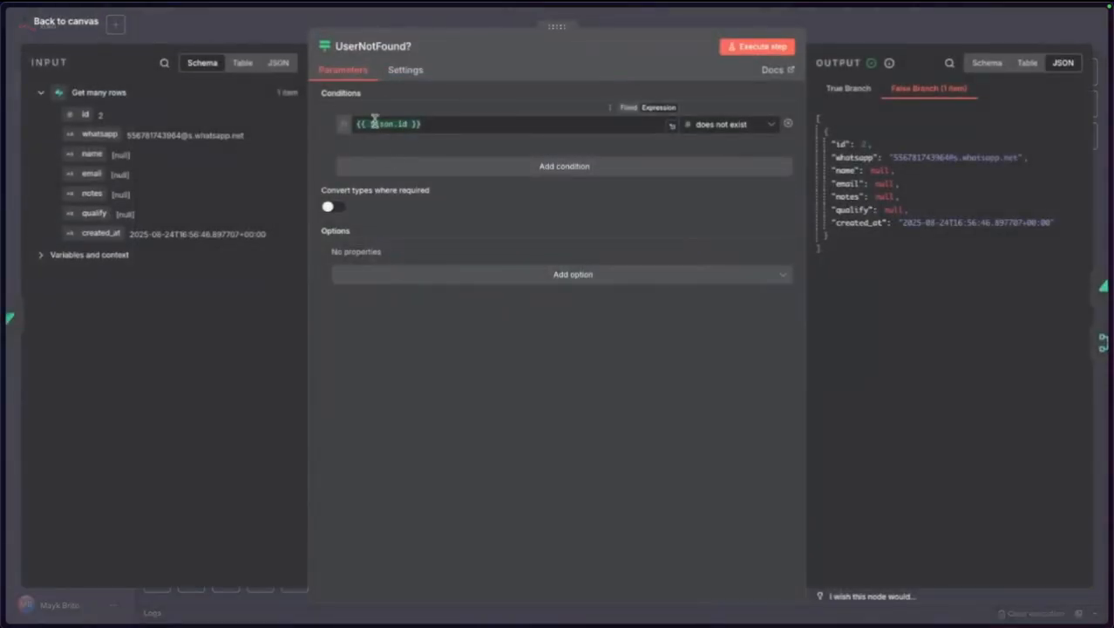
left_click(92, 26)
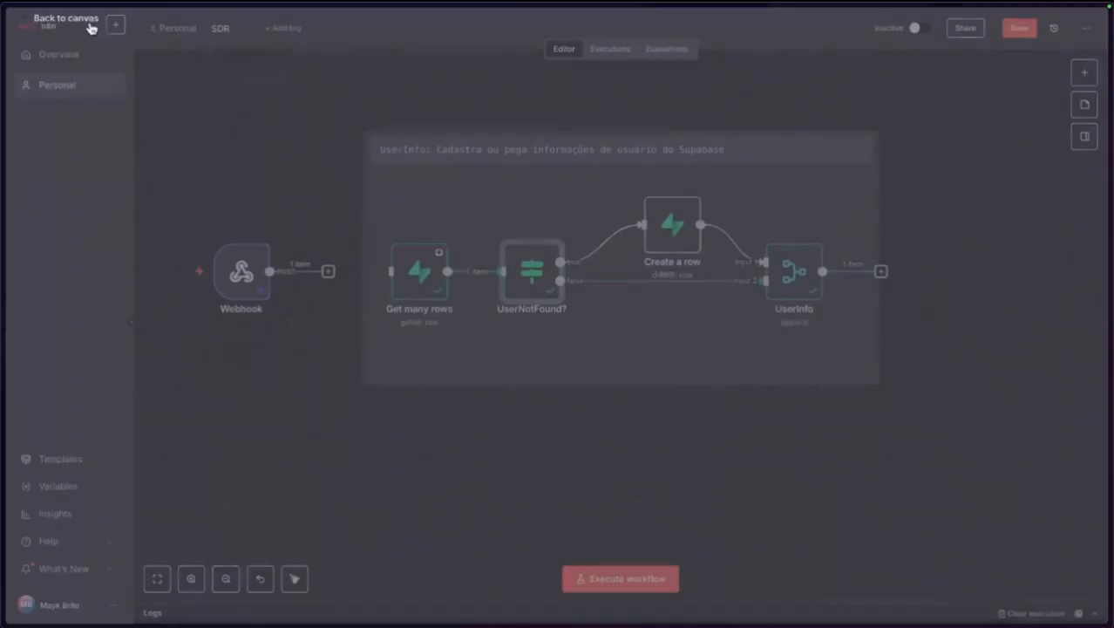
double_click(796, 273)
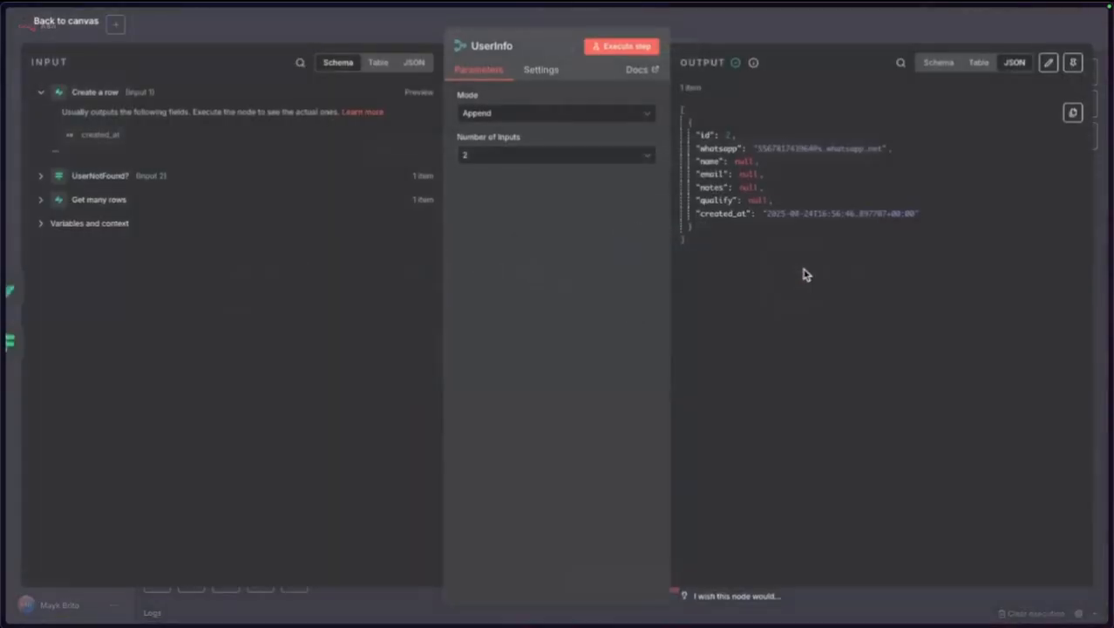
left_click(65, 24)
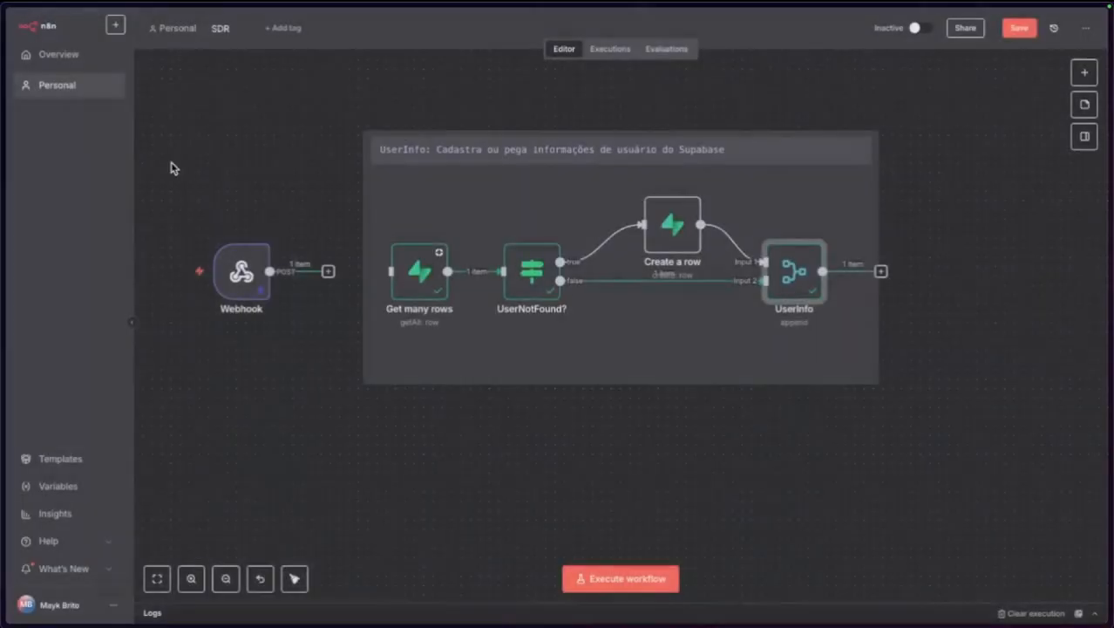
left_click(416, 435)
Check the Payload trigger and save the SDR - UserInfo workflow.
mouse_move(1, 354)
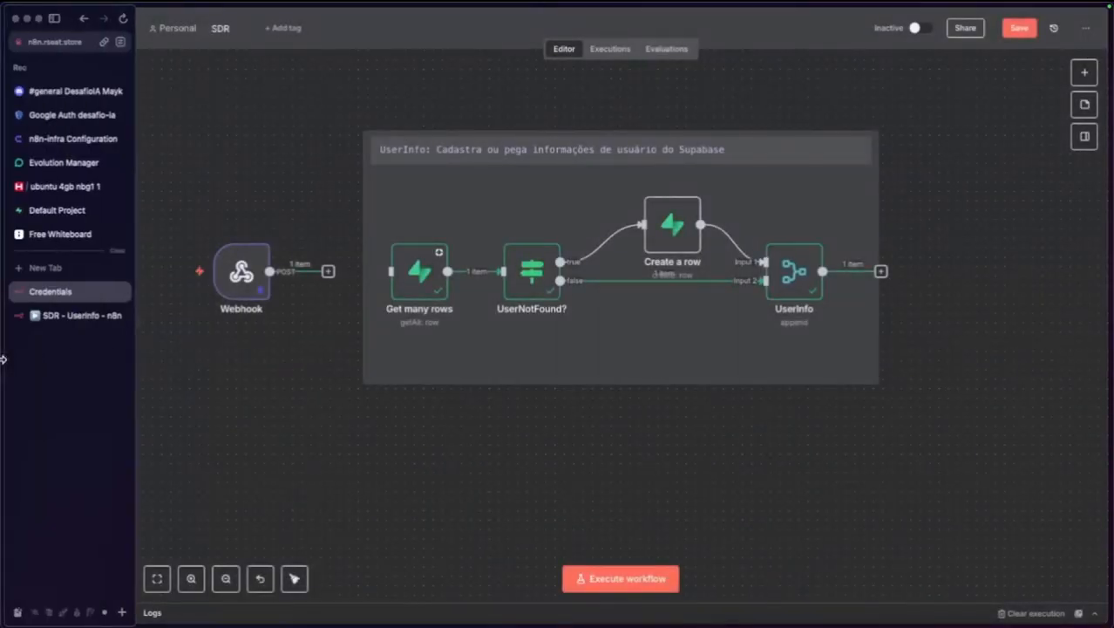
left_click(52, 323)
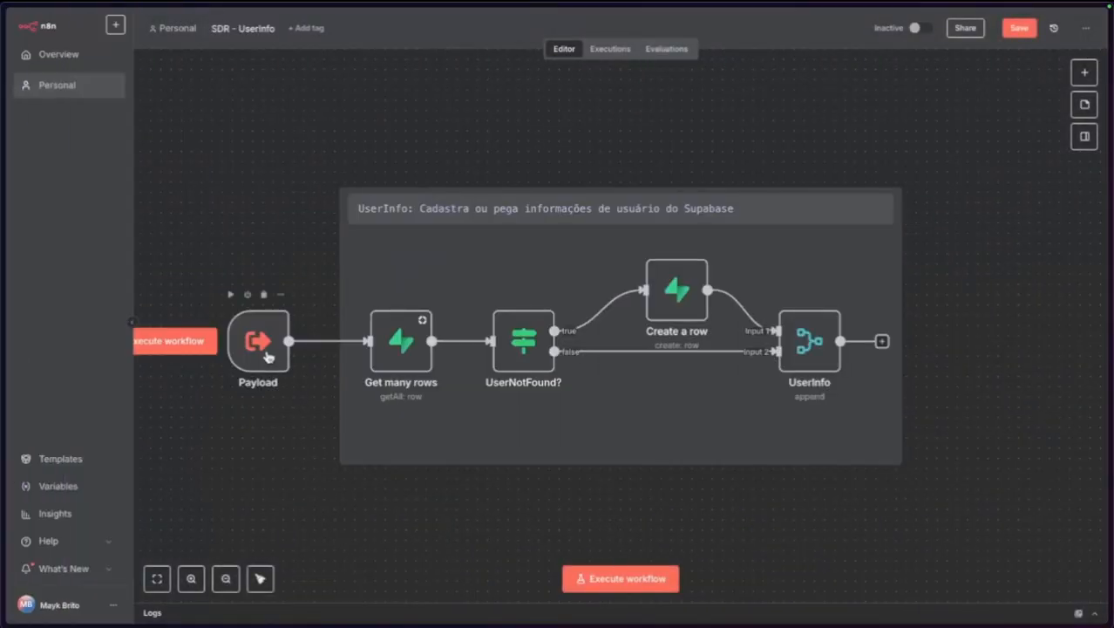
double_click(266, 351)
left_click(55, 24)
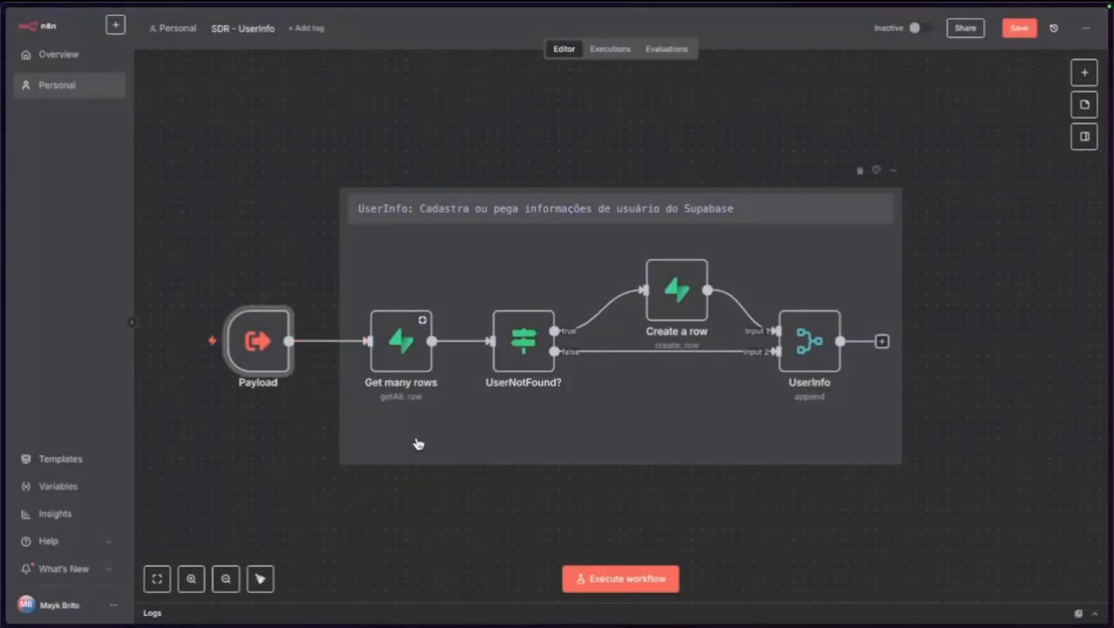
mouse_move(3, 253)
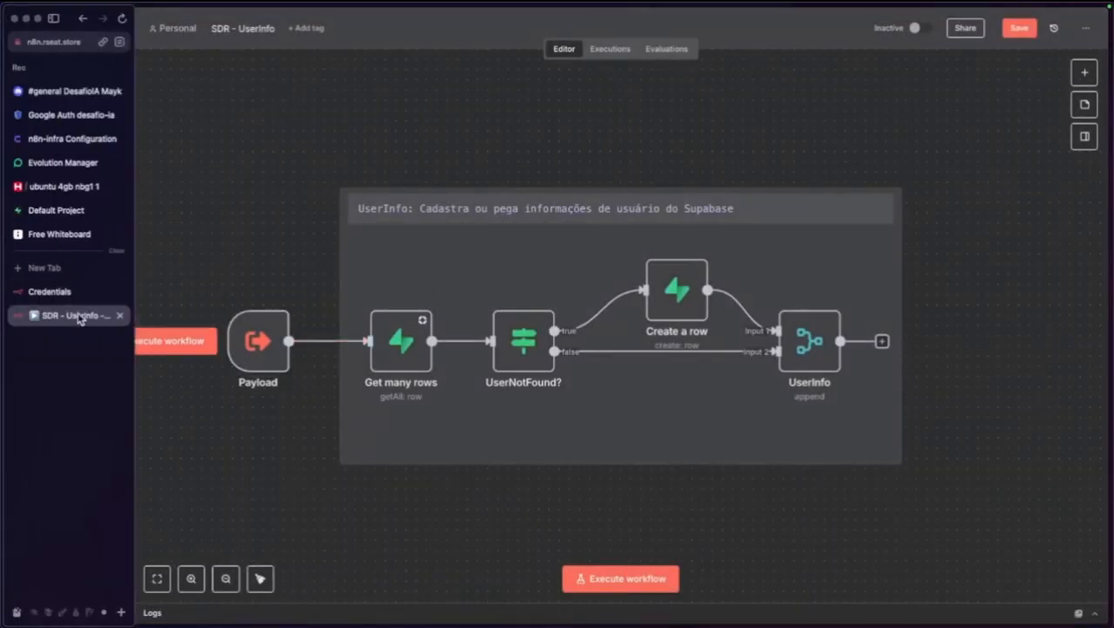
left_click(1011, 32)
Add an Execute Sub-workflow node after the Webhook that calls SDR - UserInfo.
mouse_move(3, 262)
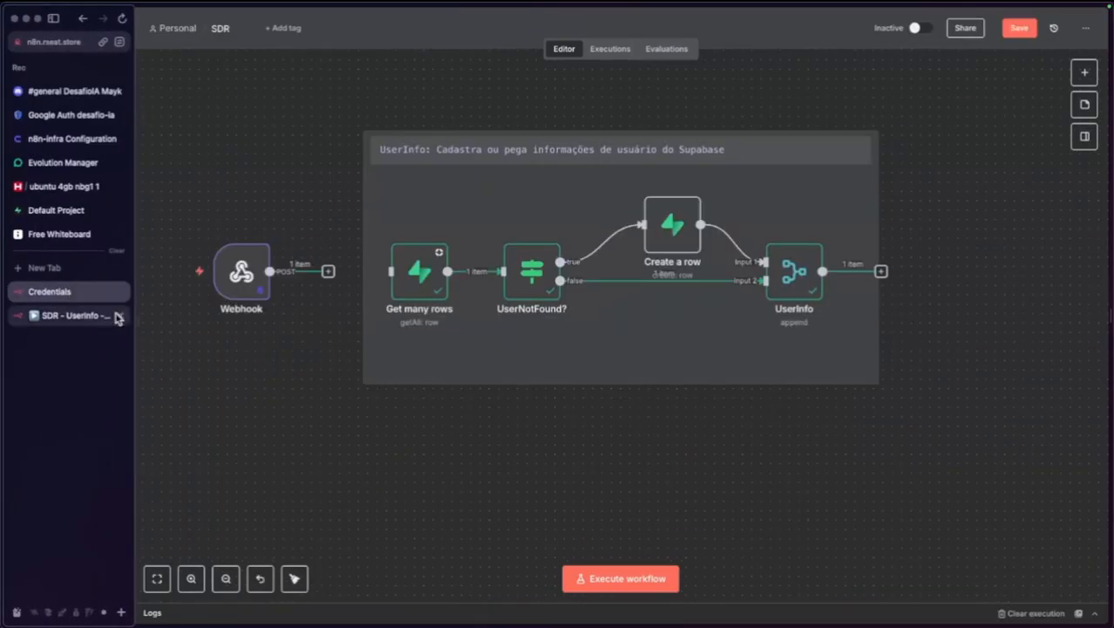
left_click(329, 272)
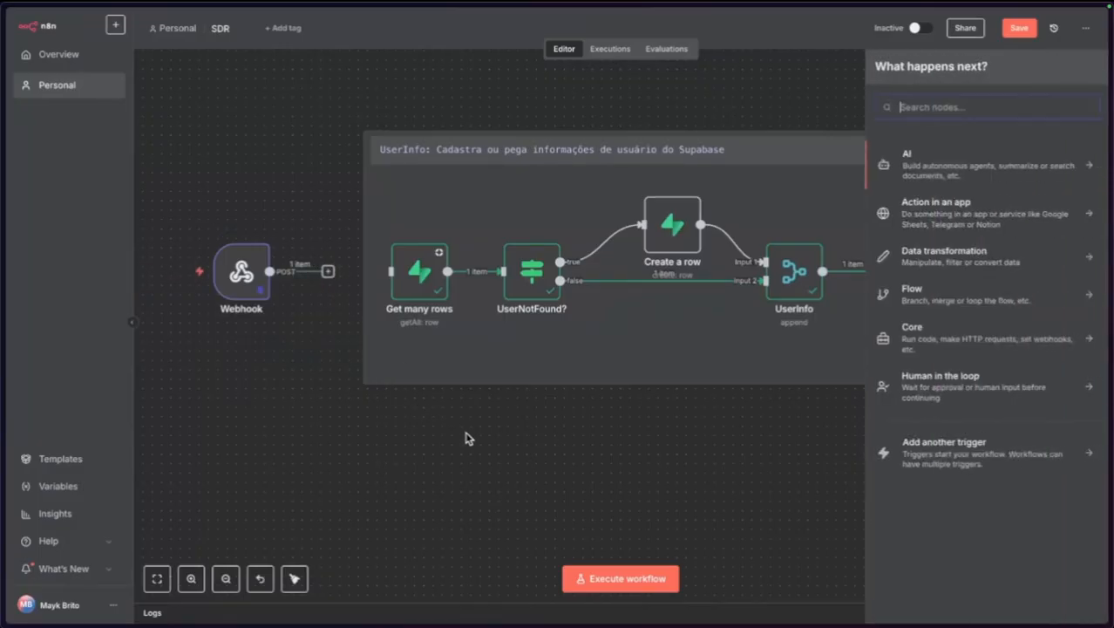
type("sub")
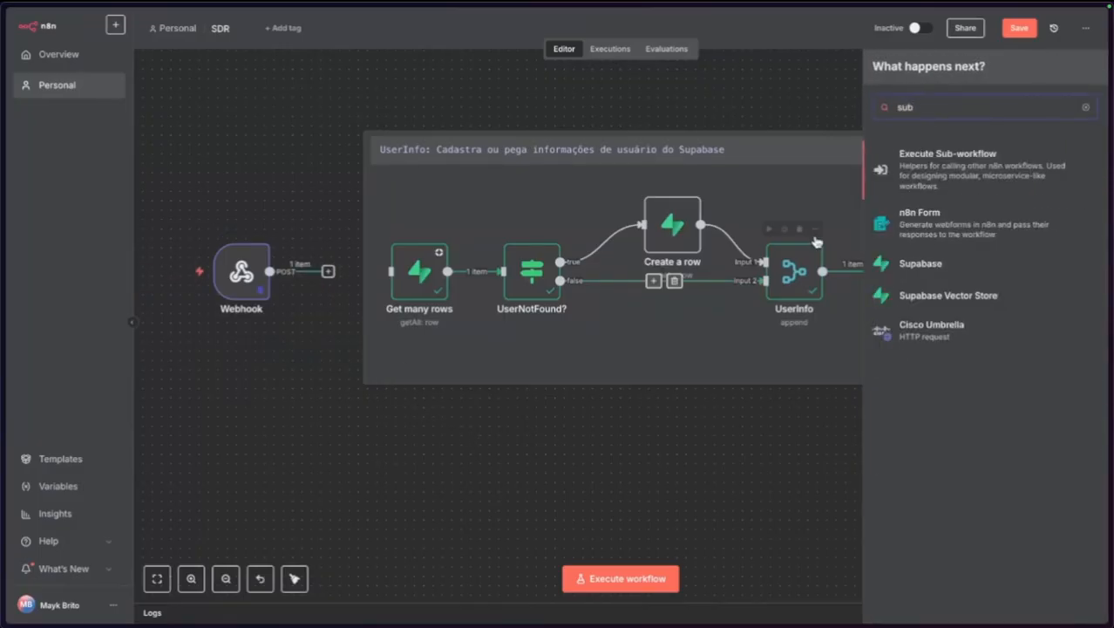
left_click(939, 174)
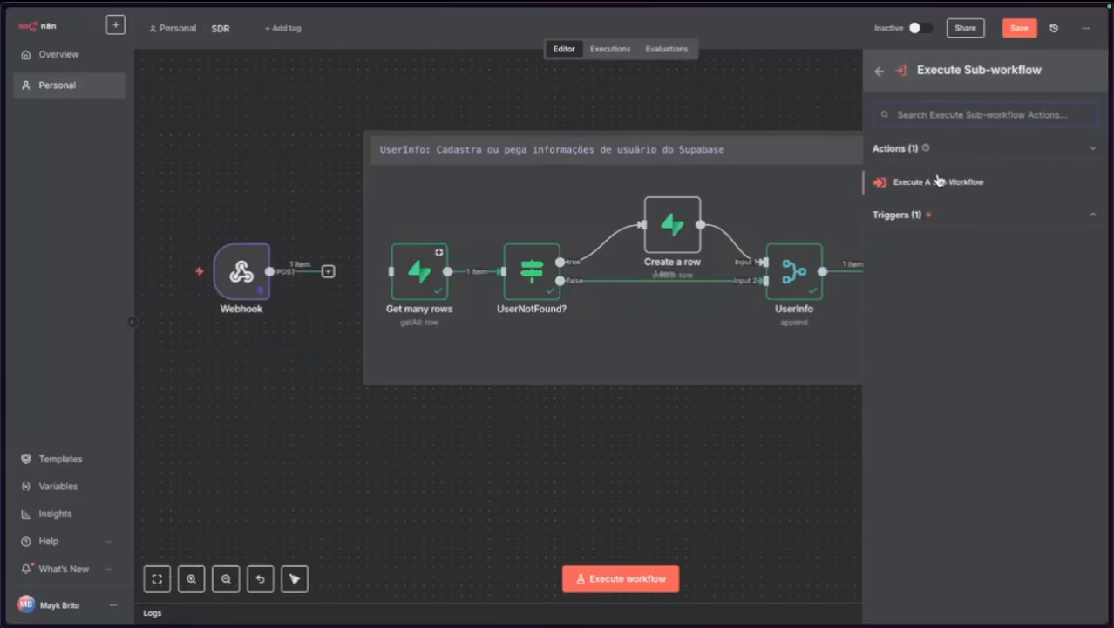
left_click(938, 181)
left_click(560, 157)
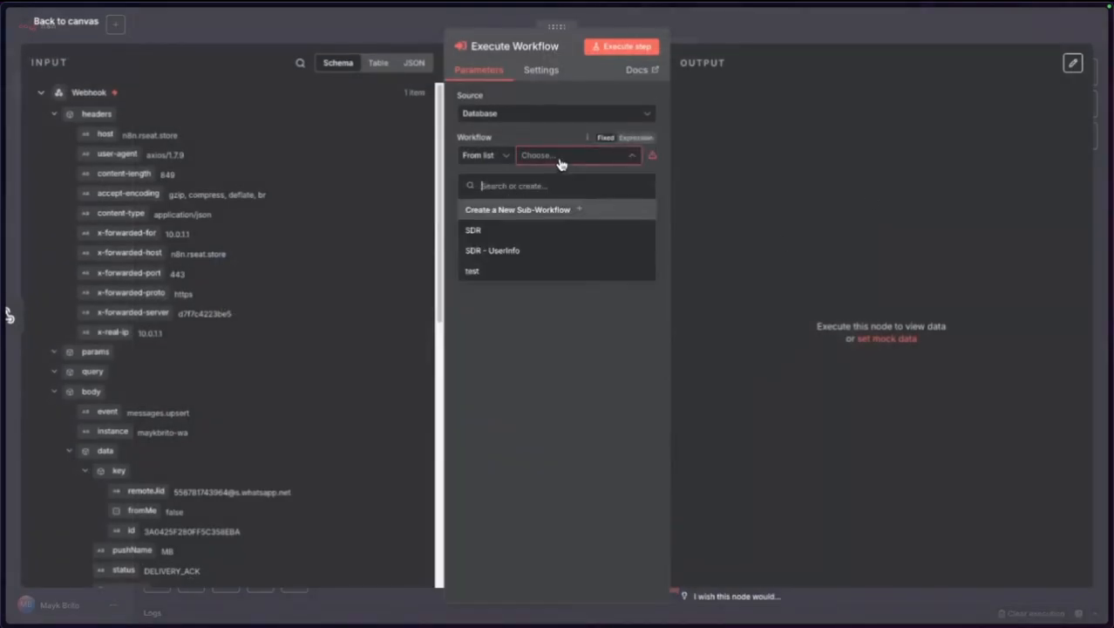
left_click(516, 252)
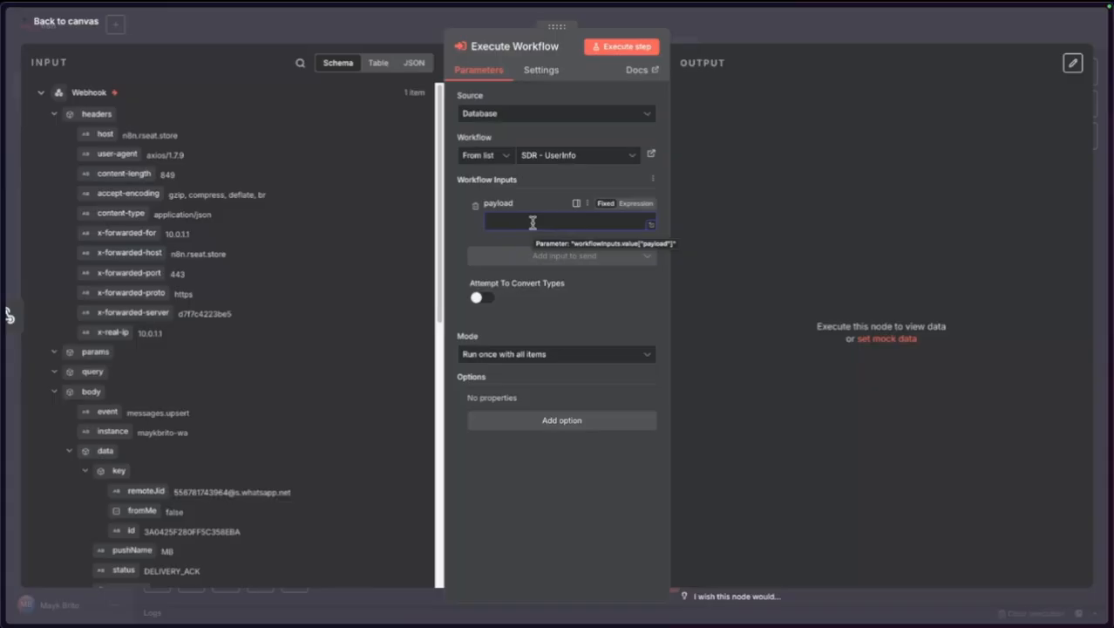
Start the payload expression as an object literal with a whatsapp key.
type("=")
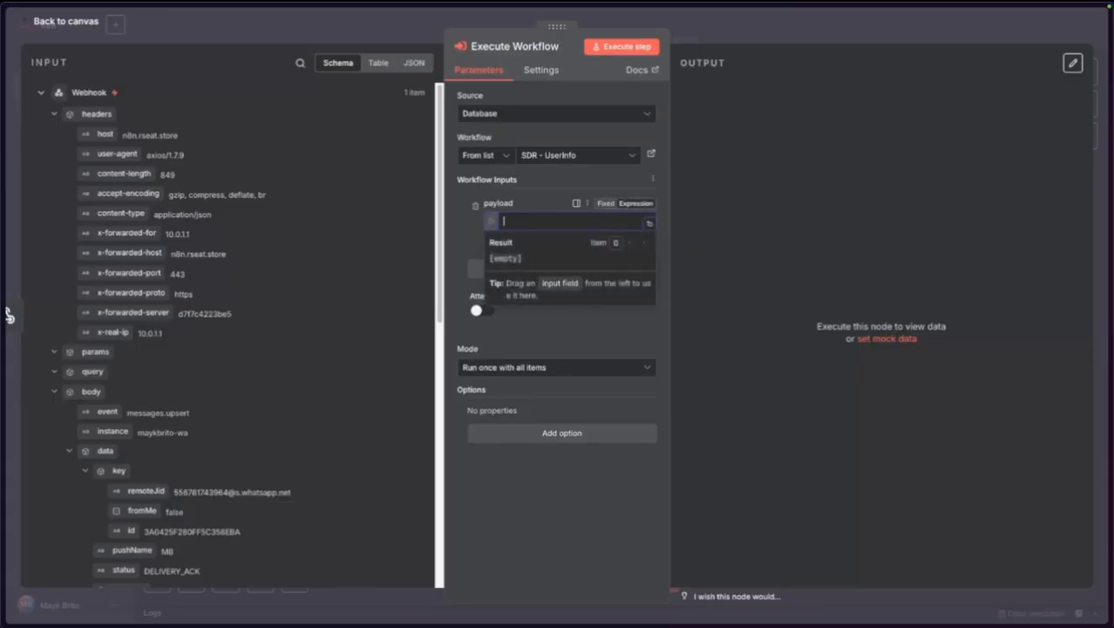
type("{{")
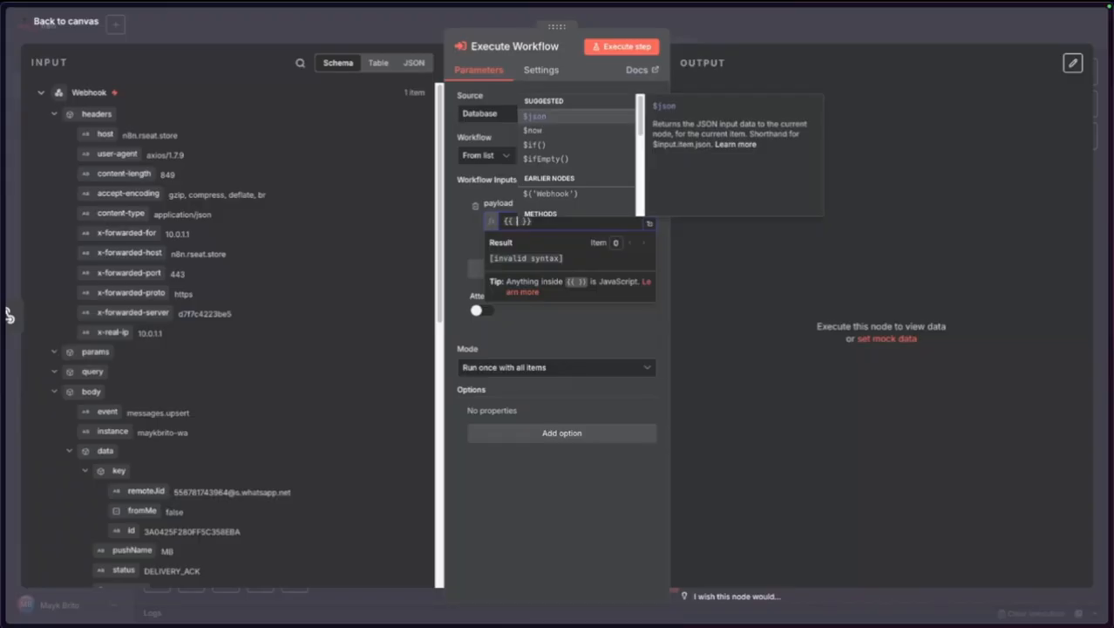
key("Return")
key("alt+BackSpace")
key("alt+BackSpace")
key("Return")
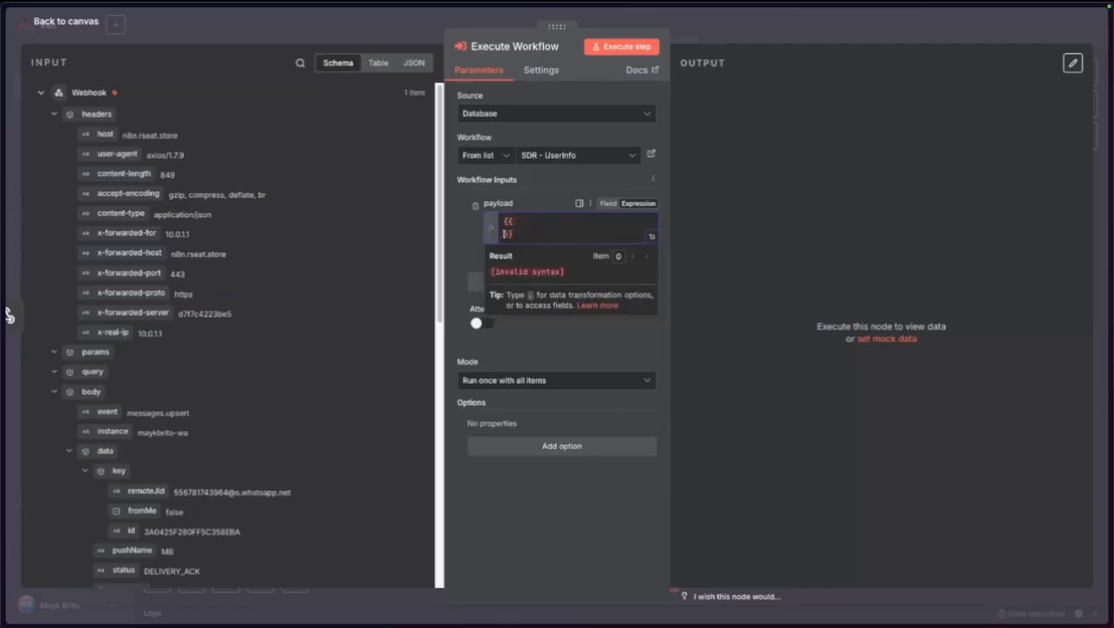
key("Return")
type("{")
key("Return")
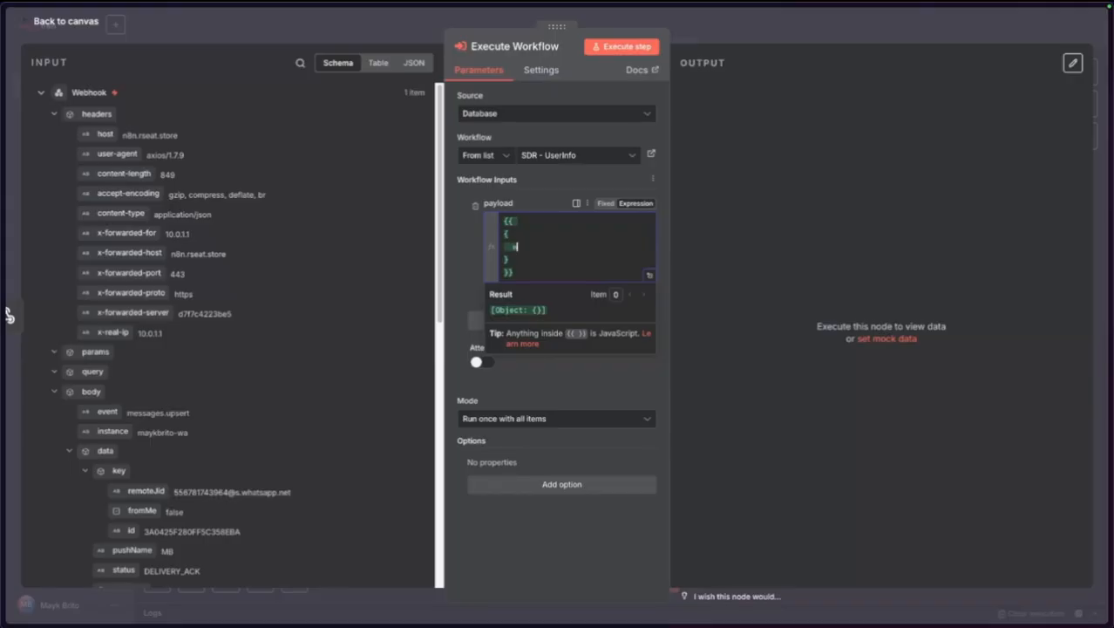
type("whatsapp:")
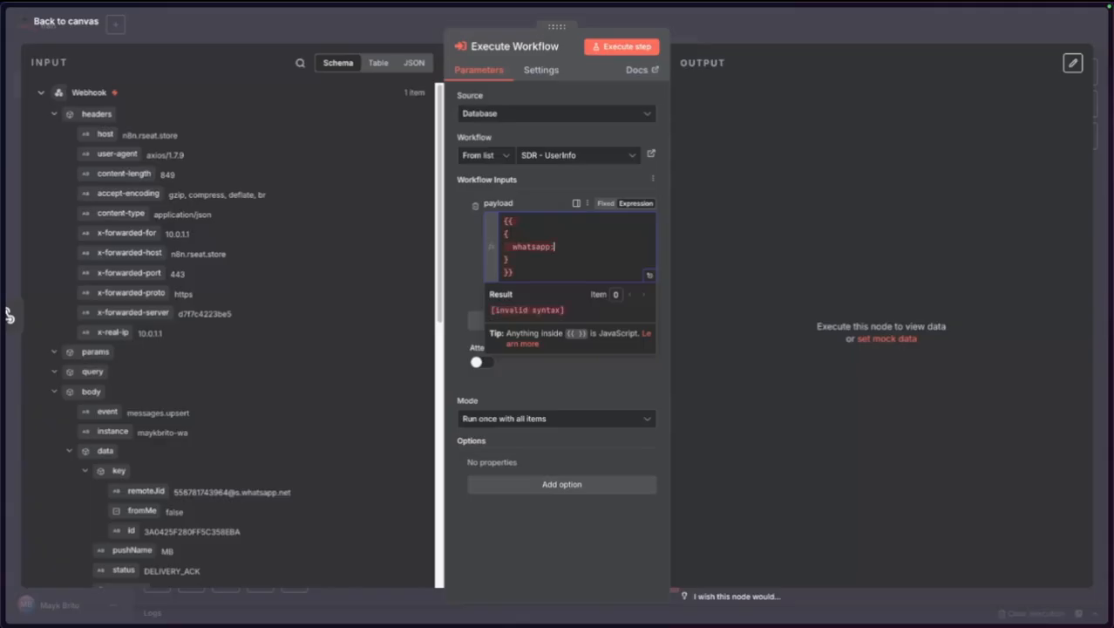
type(":")
Set whatsapp to $json.body.data.key.remoteJid and verify the expression in the larger editor.
double_click(528, 247)
left_click(573, 243)
left_click(572, 247)
scroll(218, 384, "down", 5)
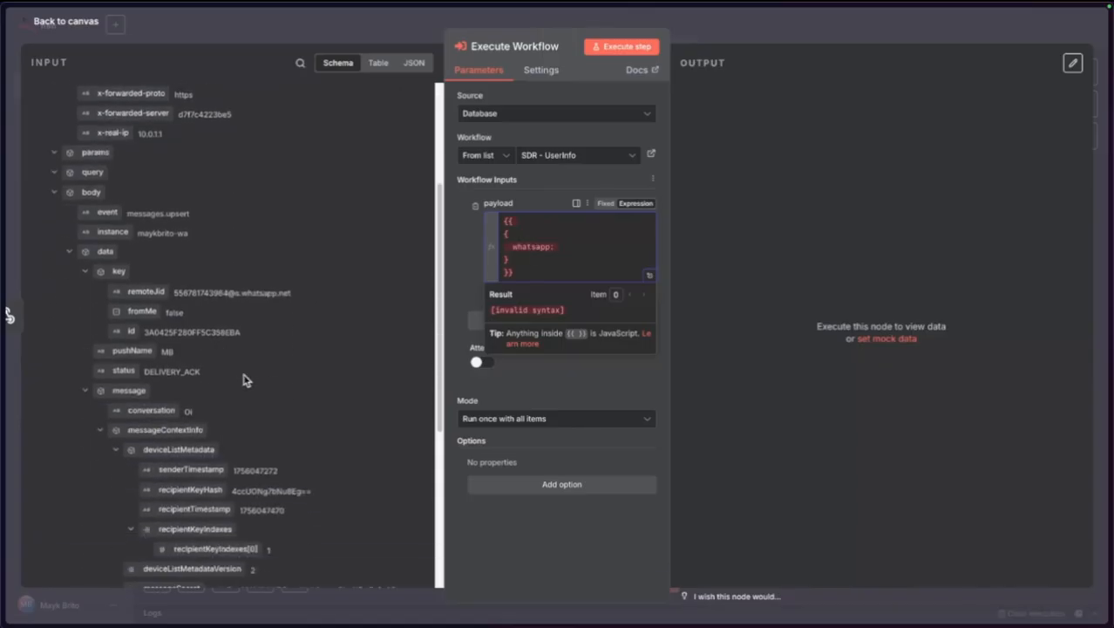
scroll(214, 426, "down", 5)
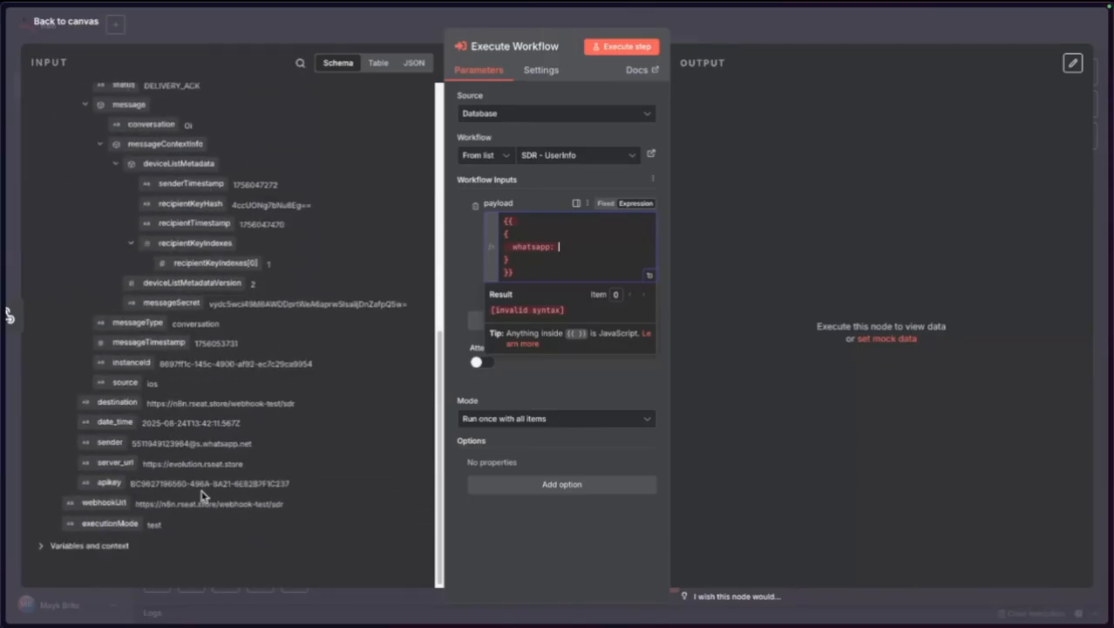
scroll(225, 289, "up", 5)
left_click_drag(146, 359, 576, 253)
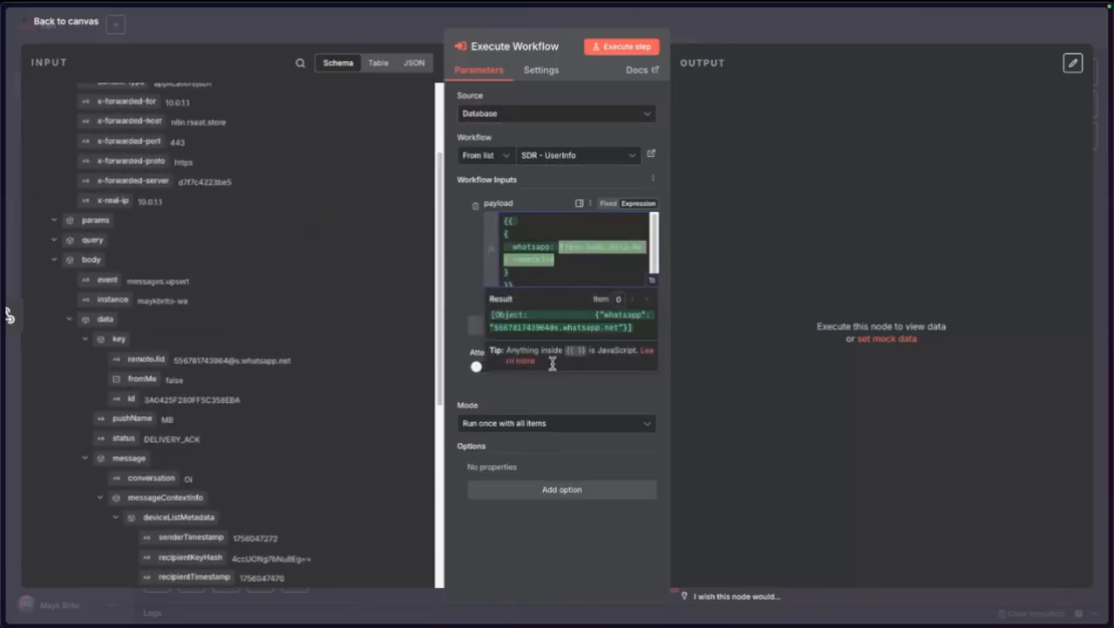
left_click(652, 280)
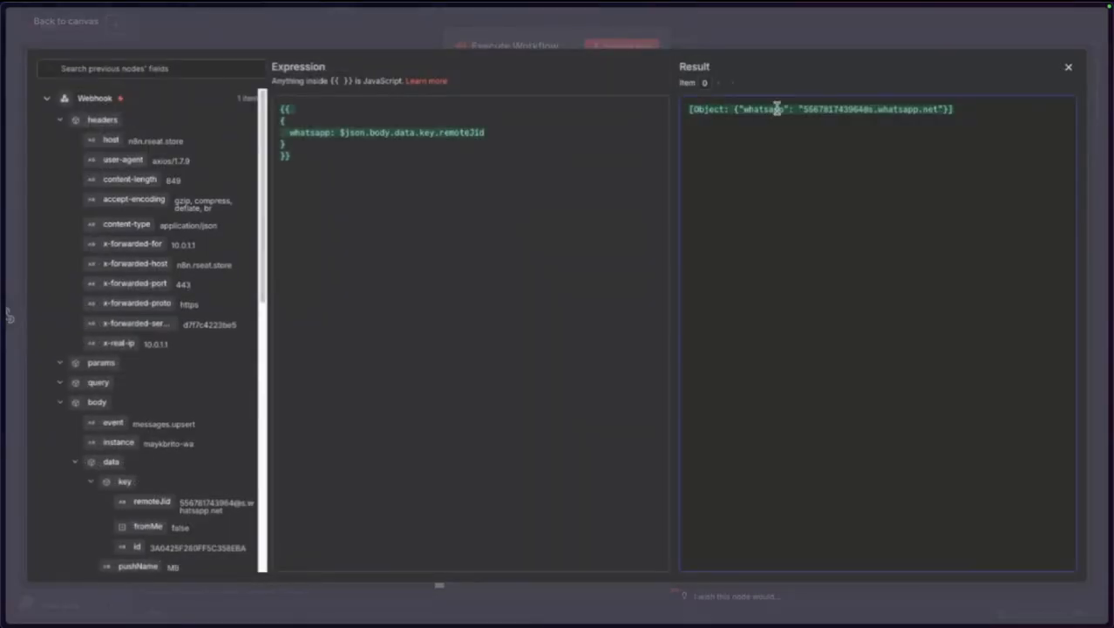
left_click(262, 37)
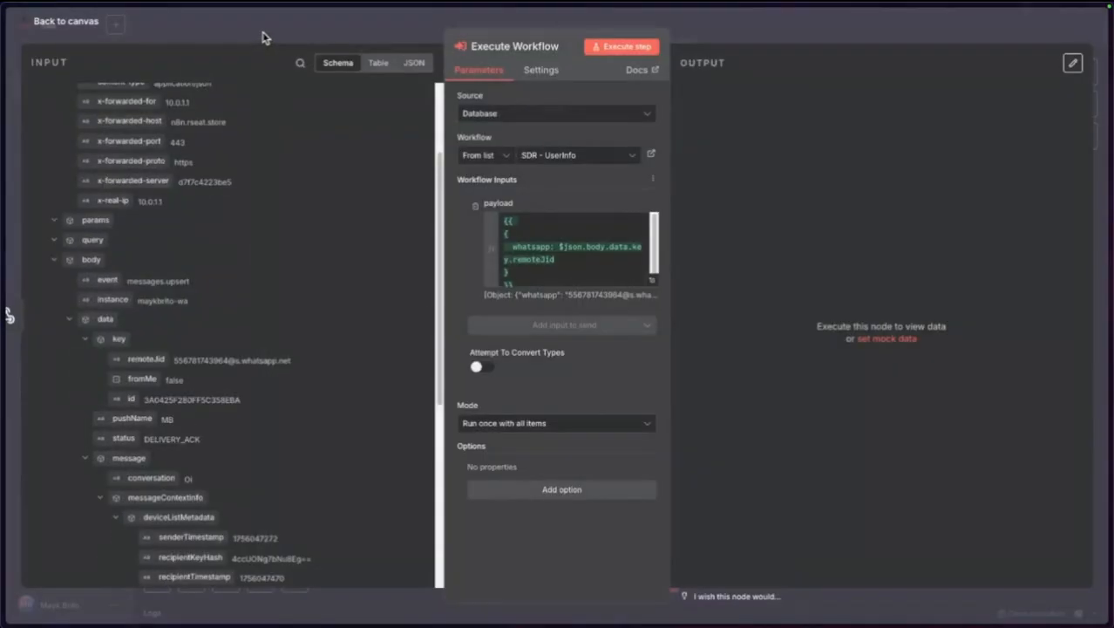
left_click(219, 35)
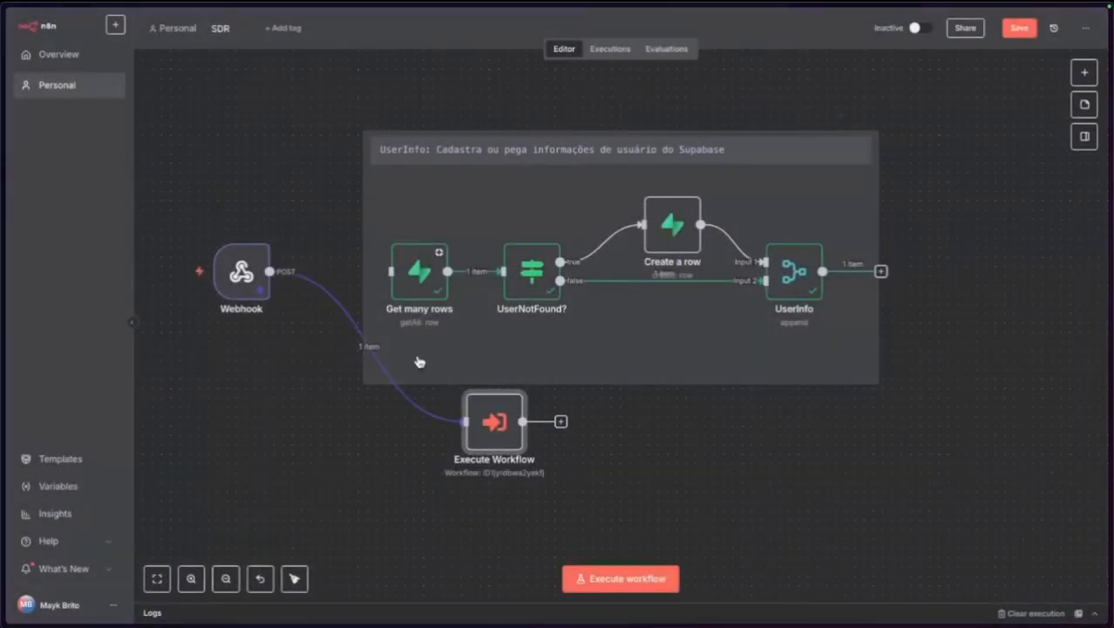
Review the Execute Workflow node, nudge it left, and save the SDR workflow.
double_click(465, 462)
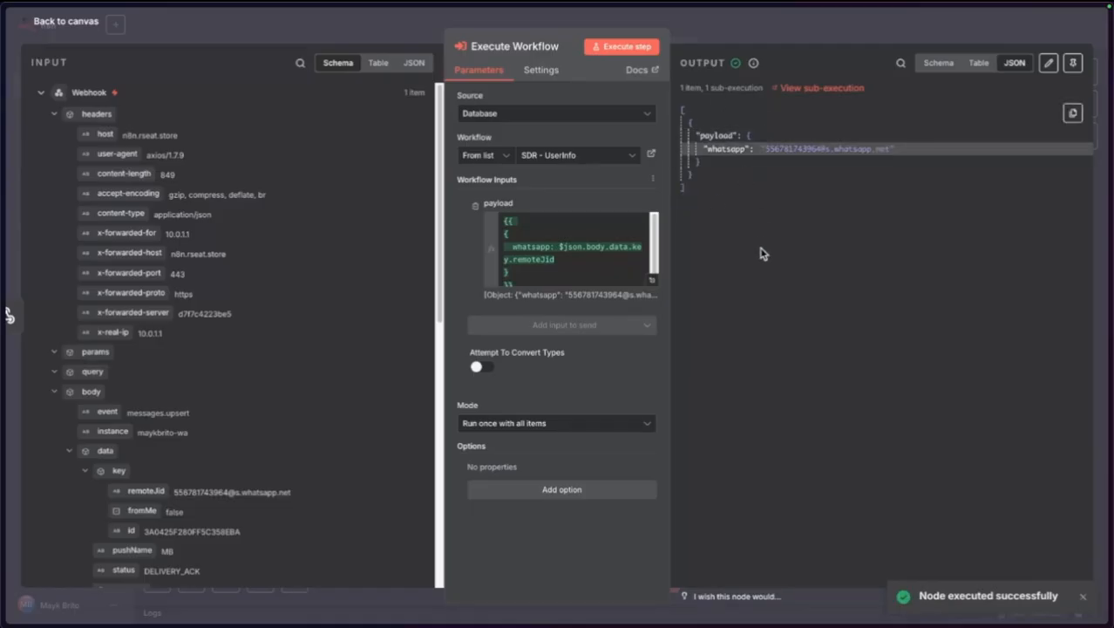
left_click(70, 22)
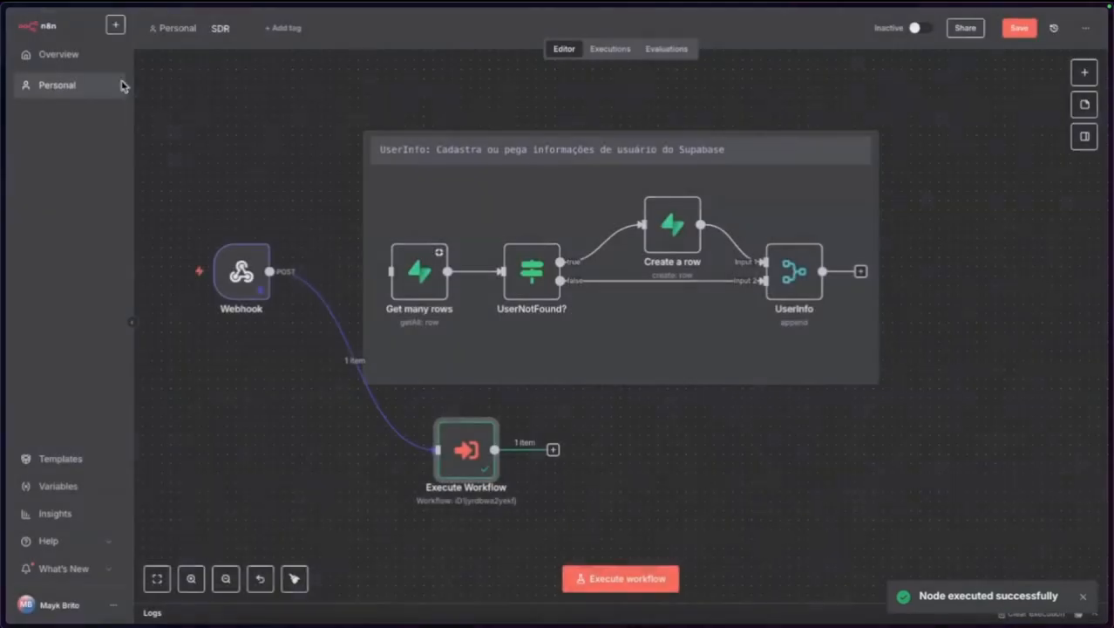
left_click_drag(442, 462, 433, 463)
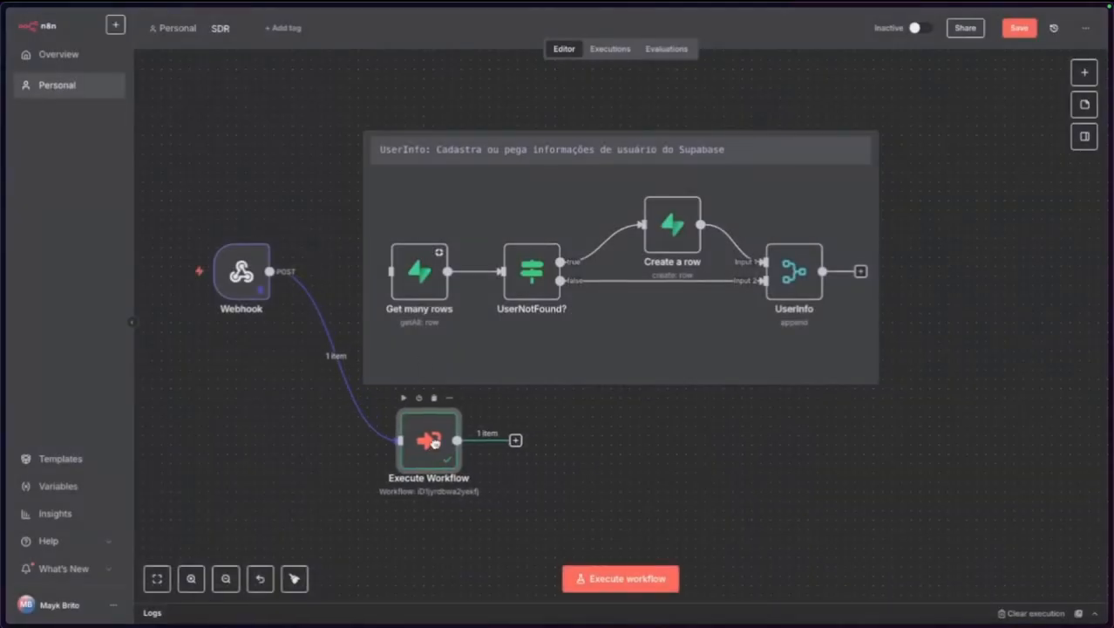
left_click(1019, 29)
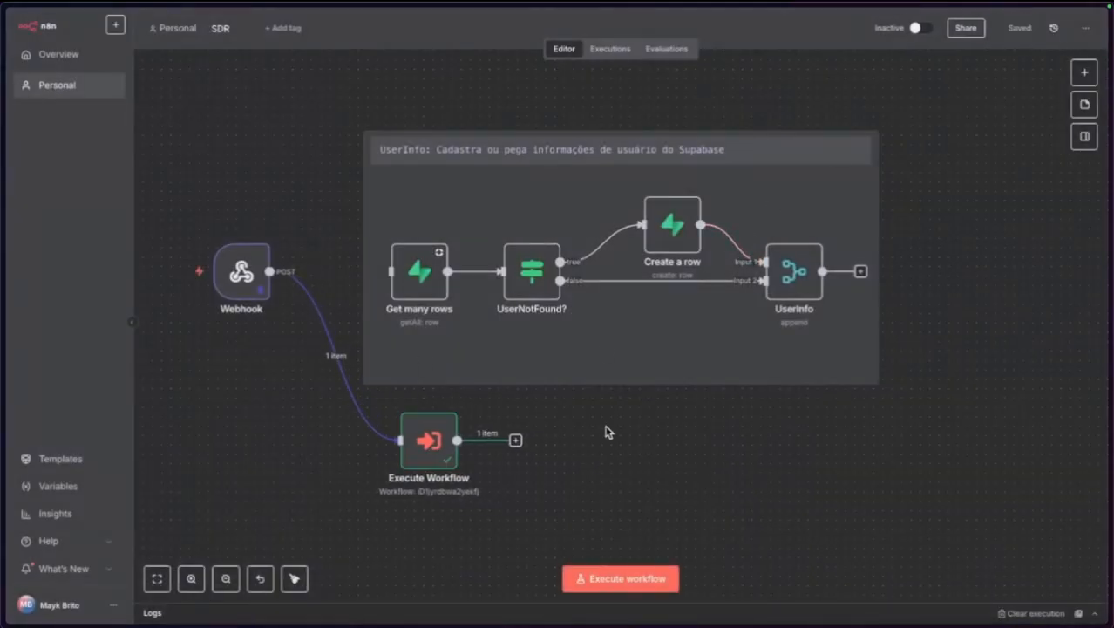
Open SDR - UserInfo's execution from Aug 24, 14:01:22.
mouse_move(4, 371)
left_click(57, 317)
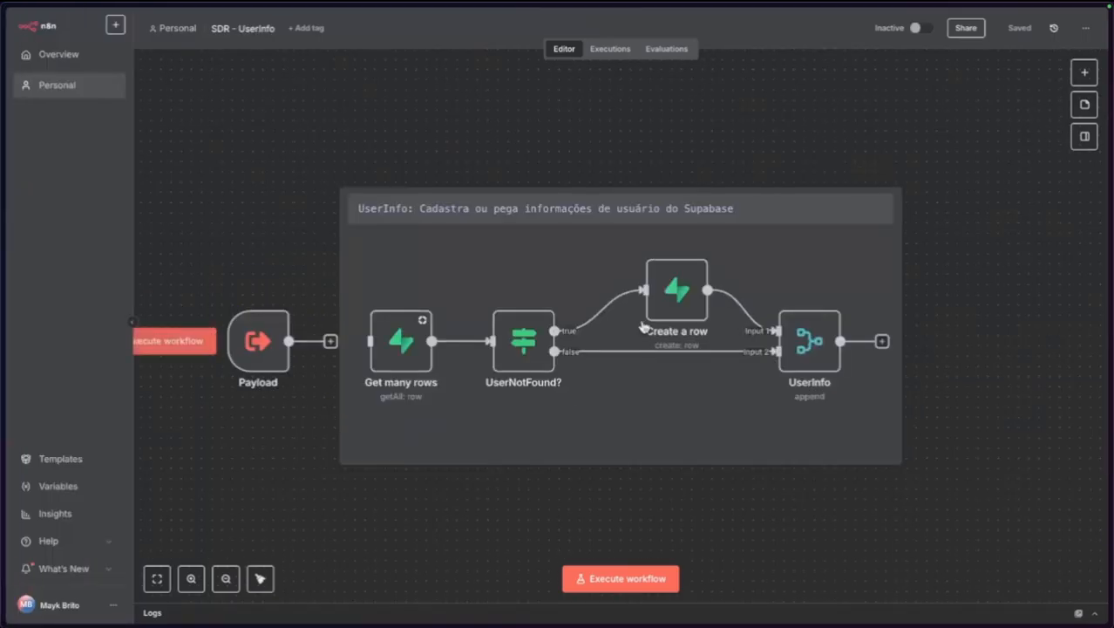
left_click(609, 51)
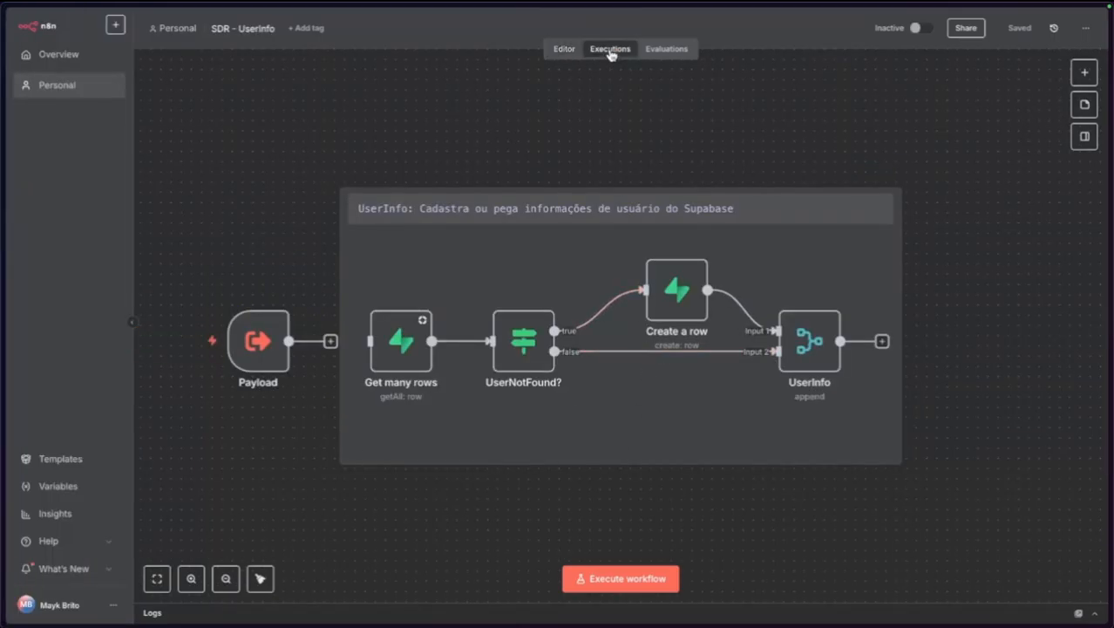
left_click(193, 143)
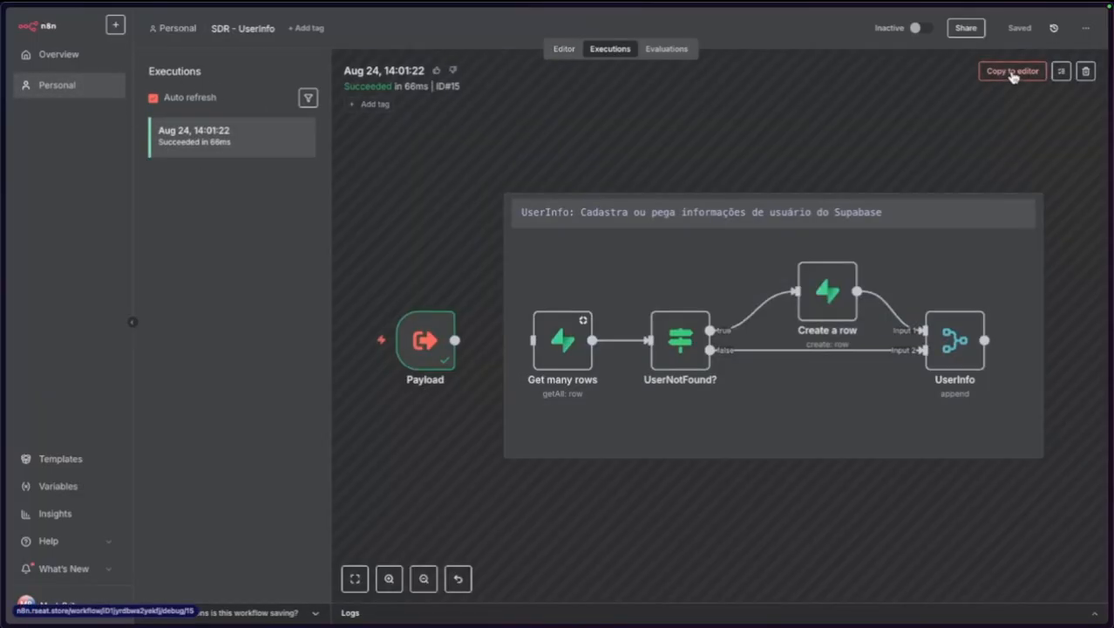
Copy the past execution's data to the editor and inspect the Payload trigger's input.
left_click(1012, 73)
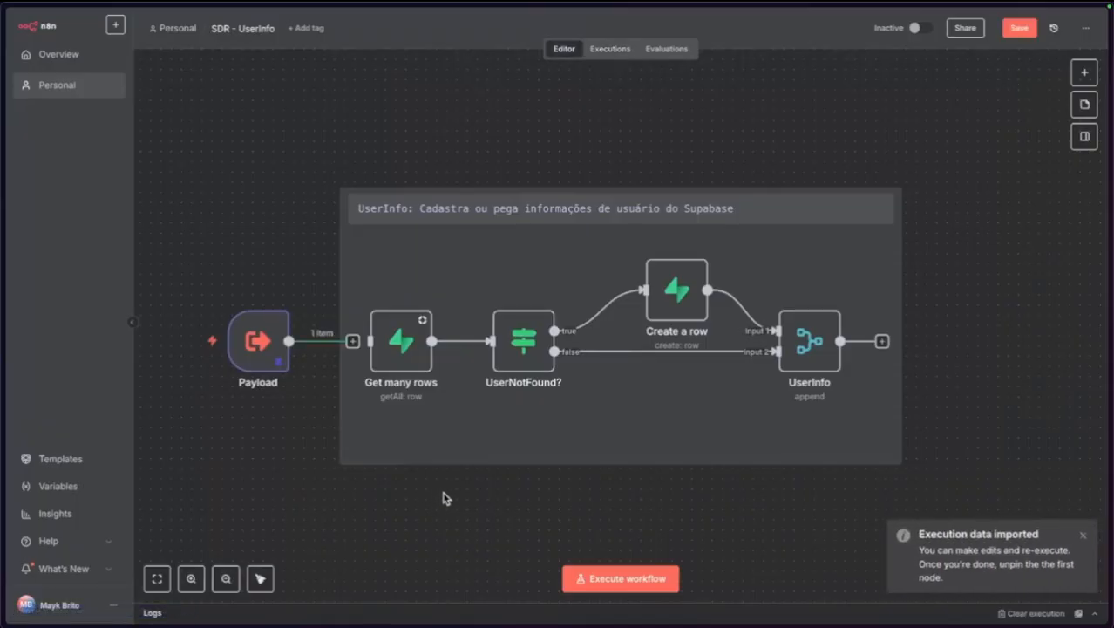
mouse_move(257, 339)
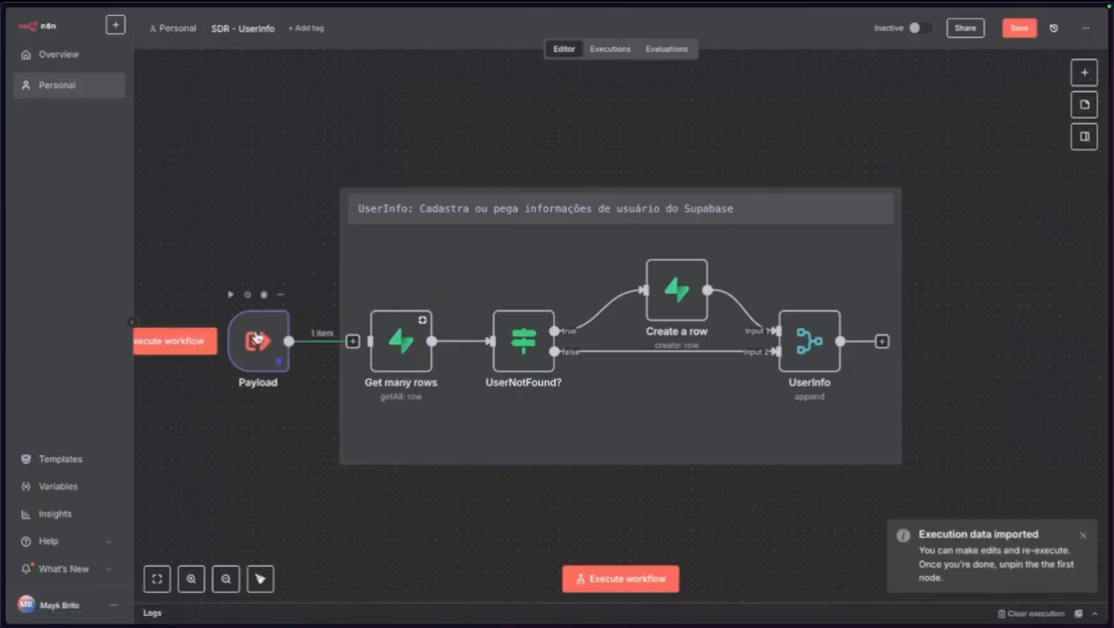
double_click(256, 341)
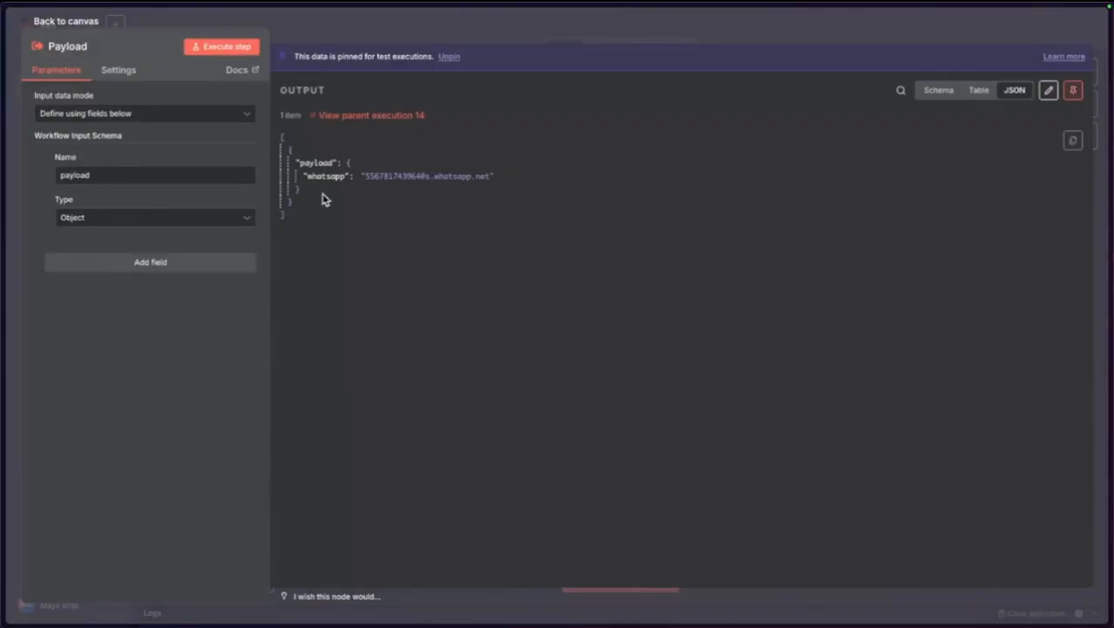
left_click(64, 20)
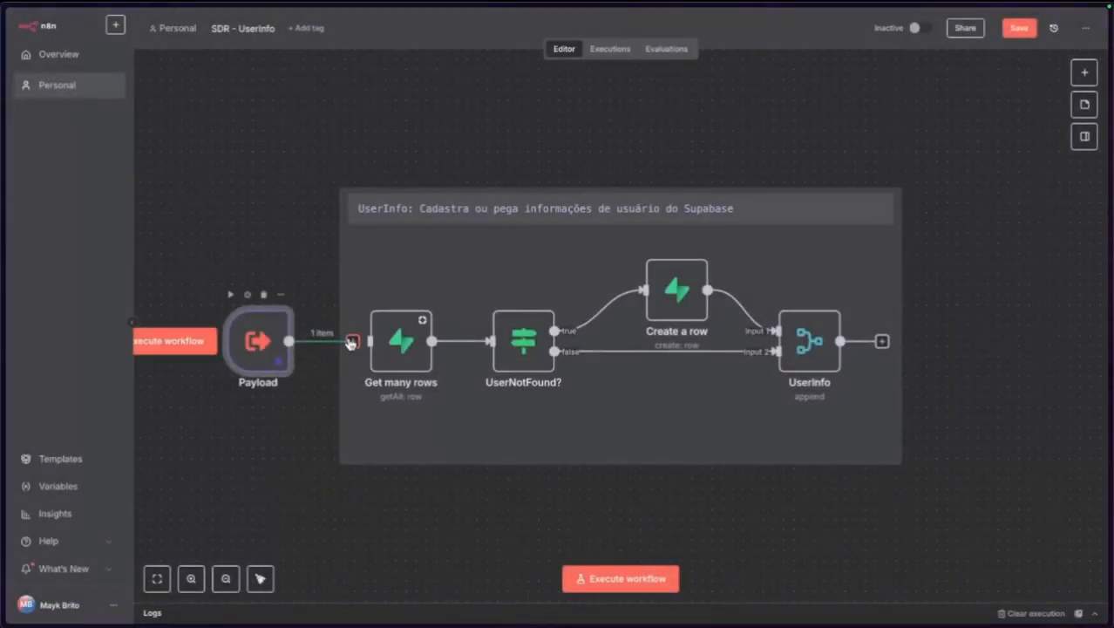
Change the Get many rows filter Field Value to {{ $json.payload.whatsapp }}.
double_click(397, 342)
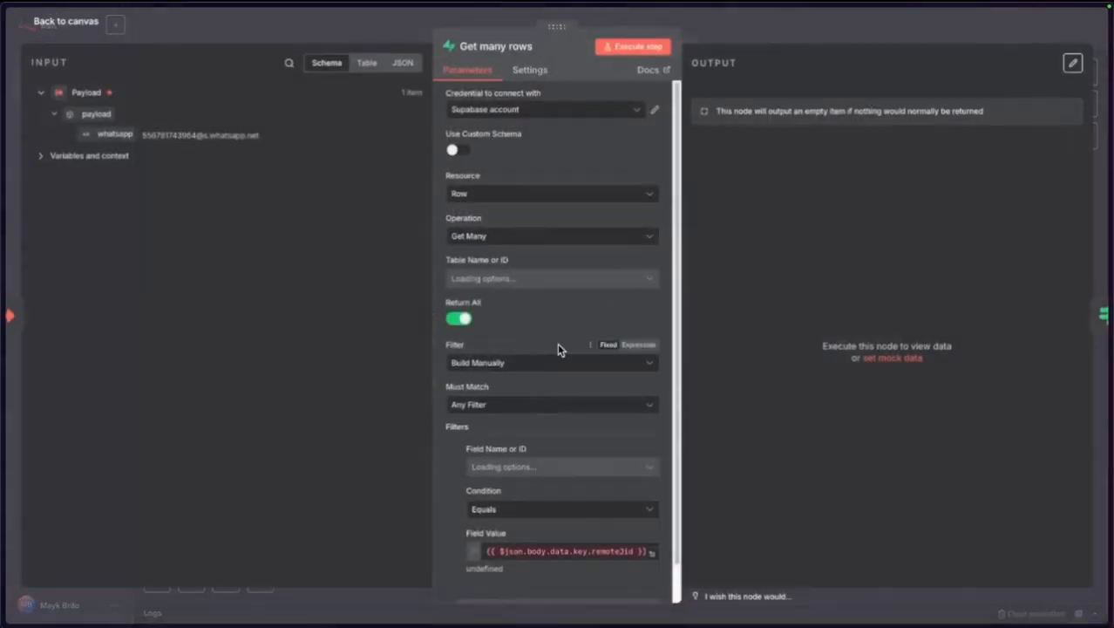
scroll(560, 383, "down", 1)
left_click(524, 511)
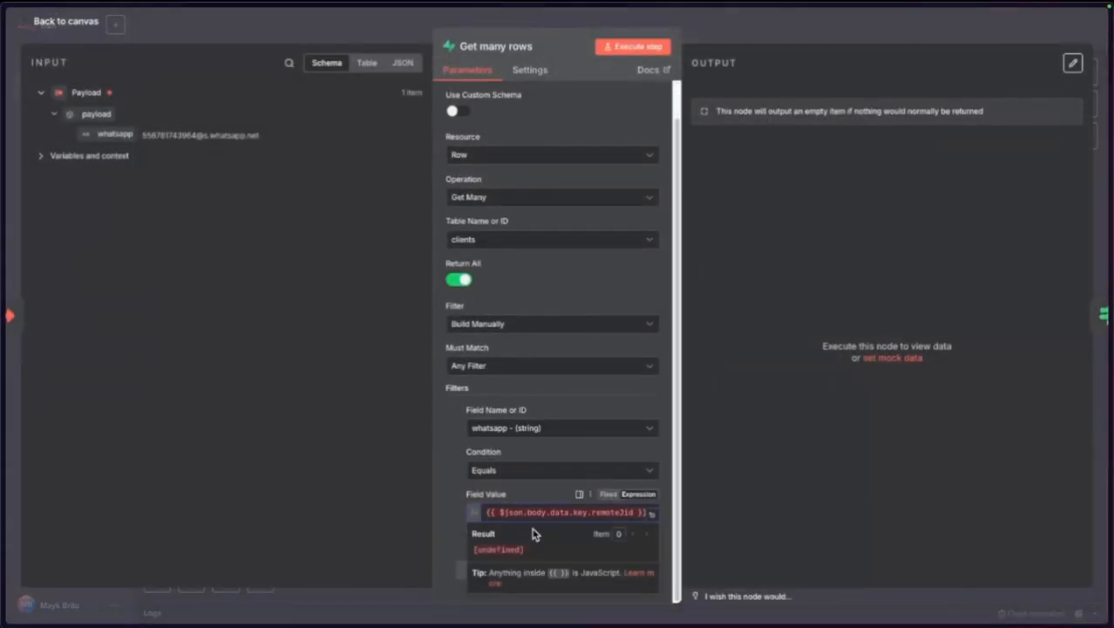
left_click_drag(526, 512, 637, 512)
type("pa")
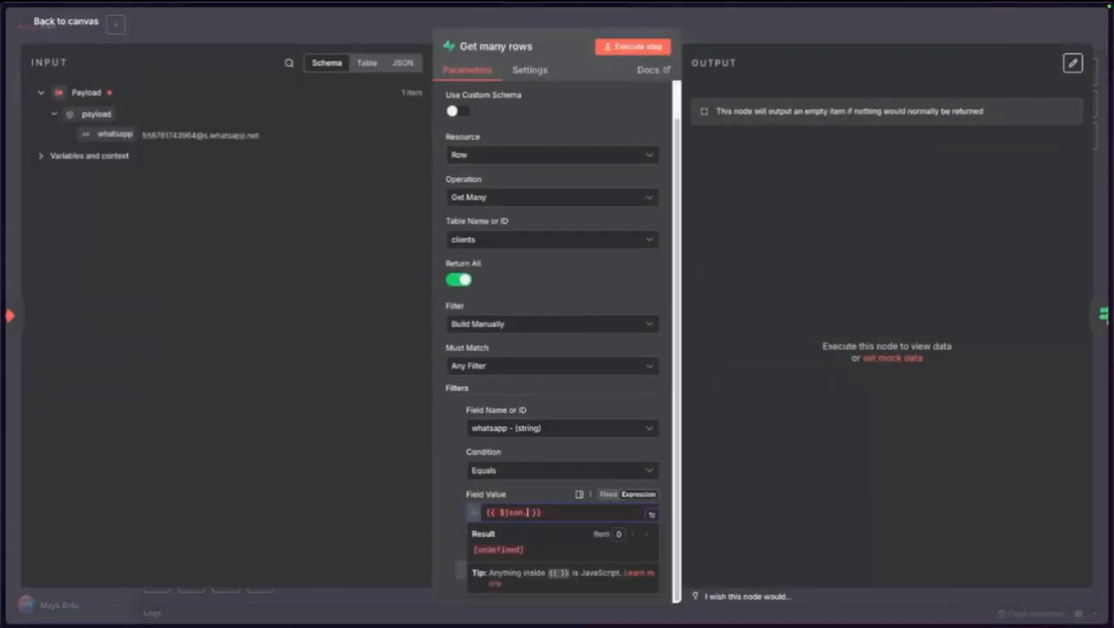
type("yload")
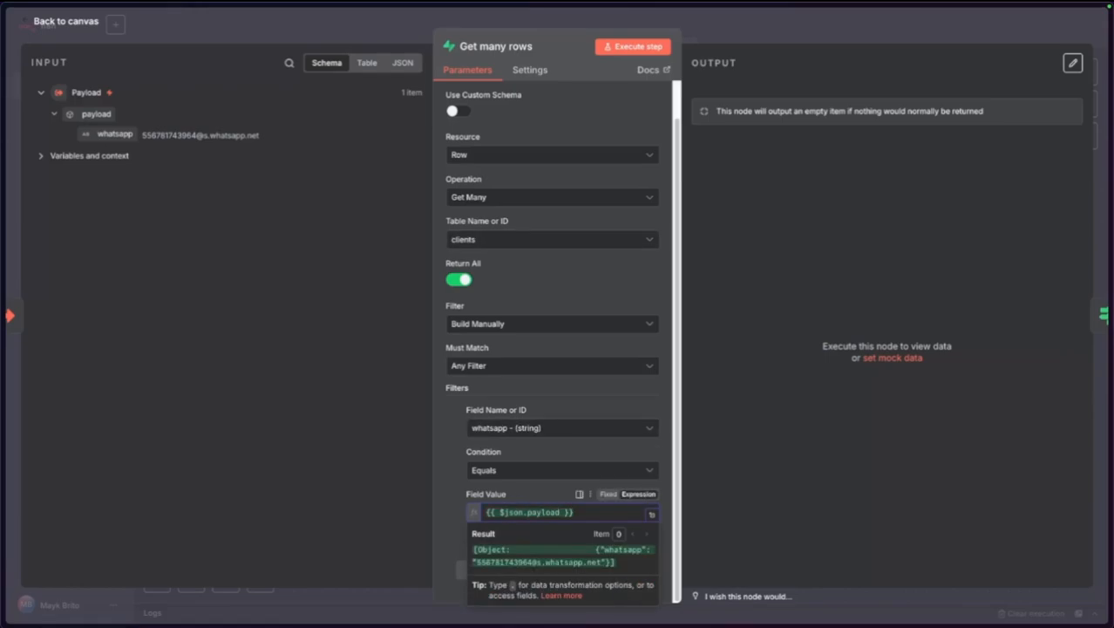
type(".whatsapp")
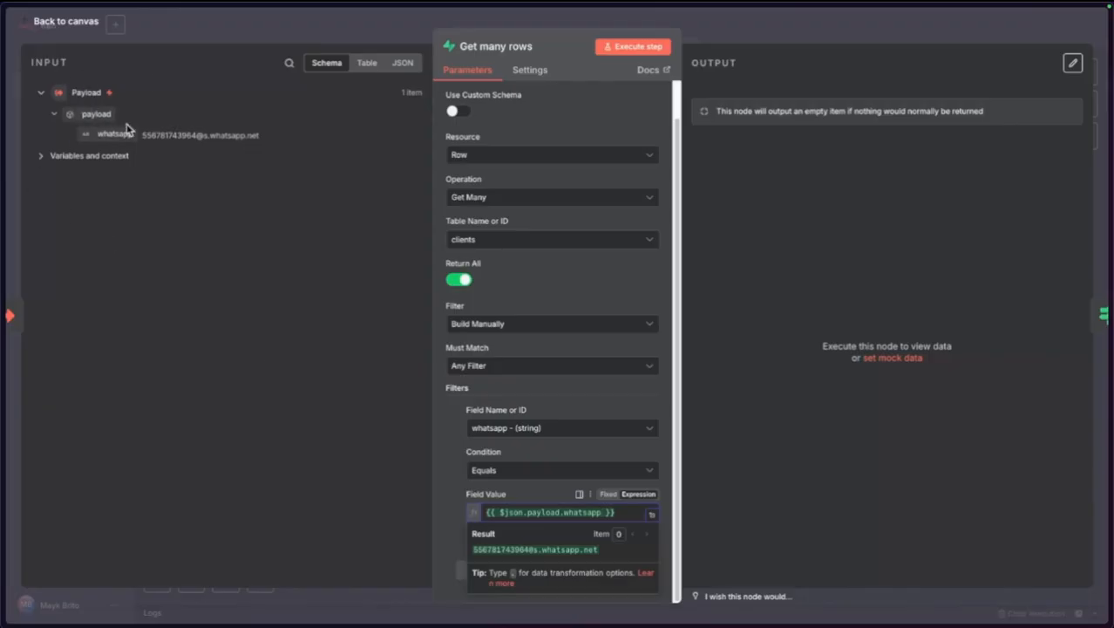
left_click(246, 480)
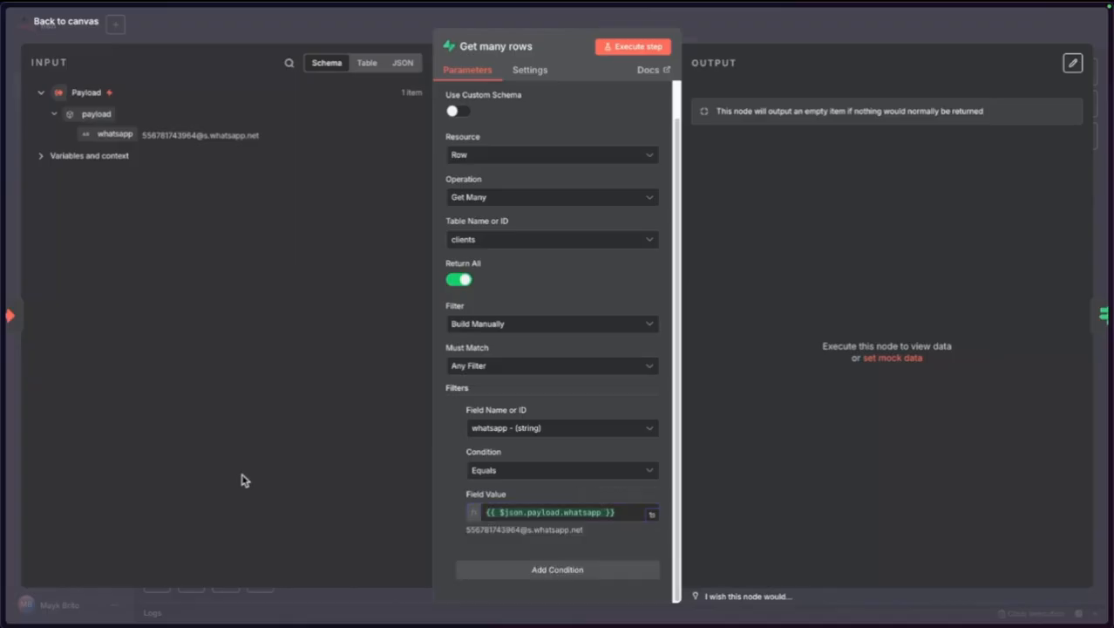
left_click(74, 22)
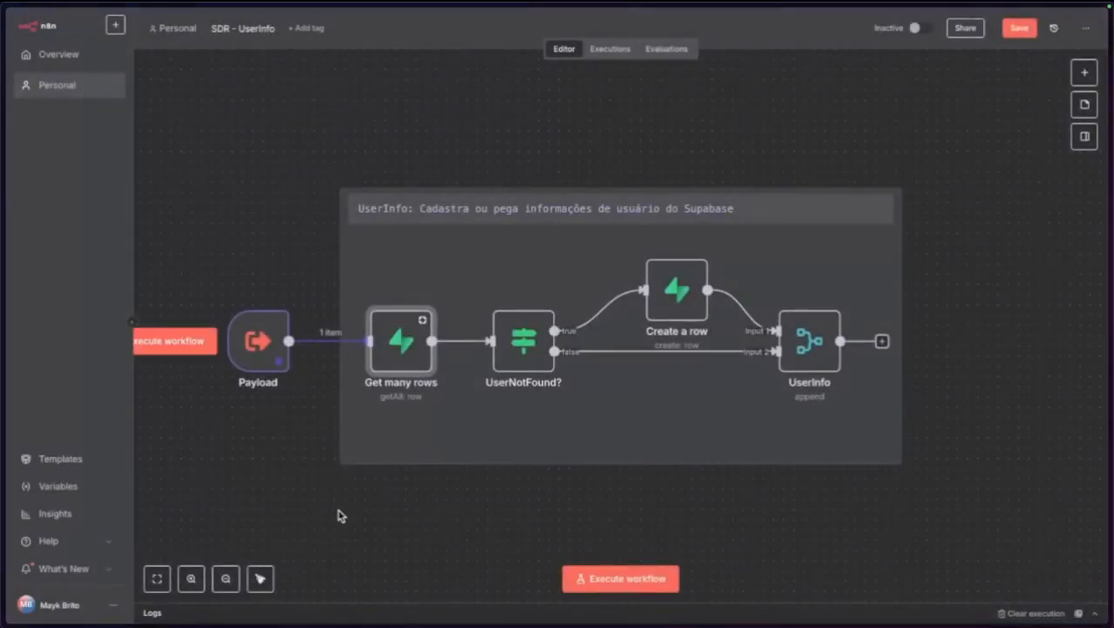
Run the UserInfo workflow, check the UserInfo node's output, and save it.
left_click(181, 343)
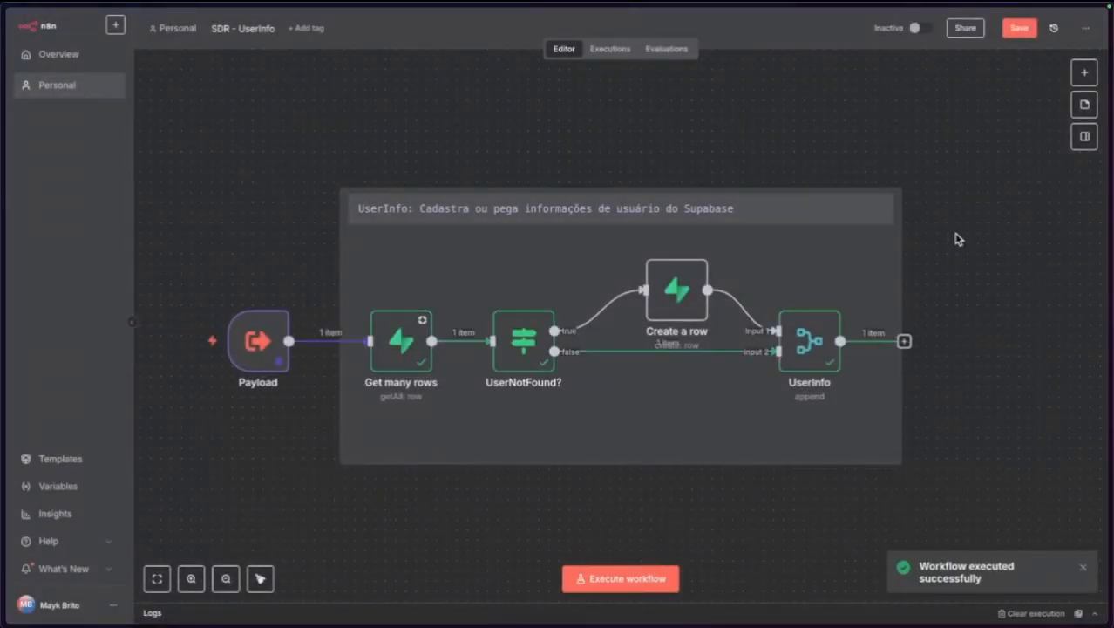
double_click(810, 342)
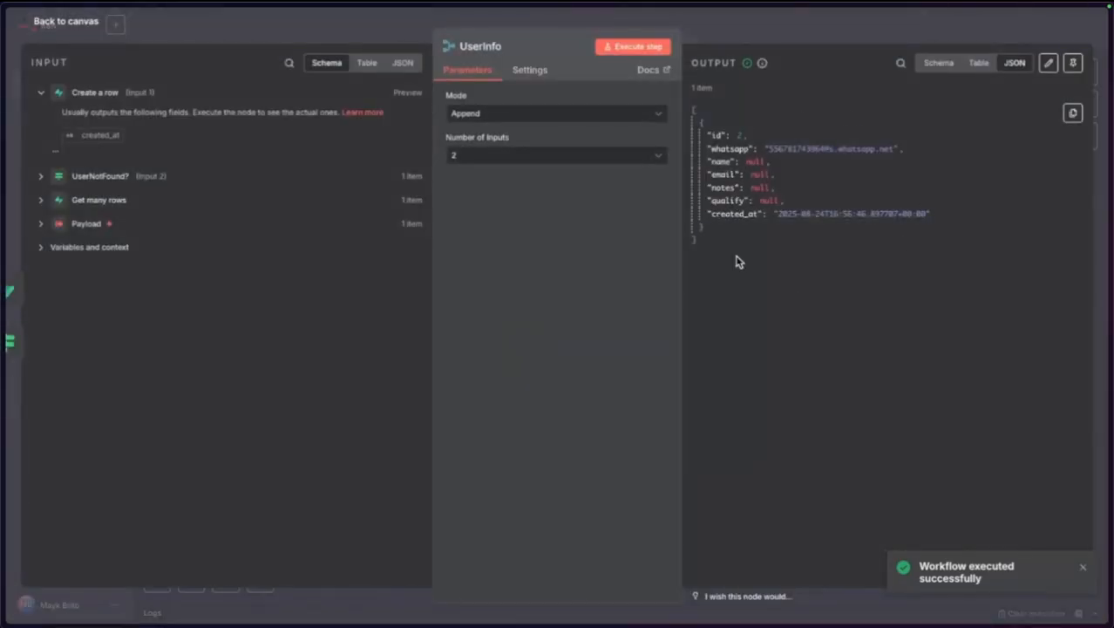
left_click(74, 20)
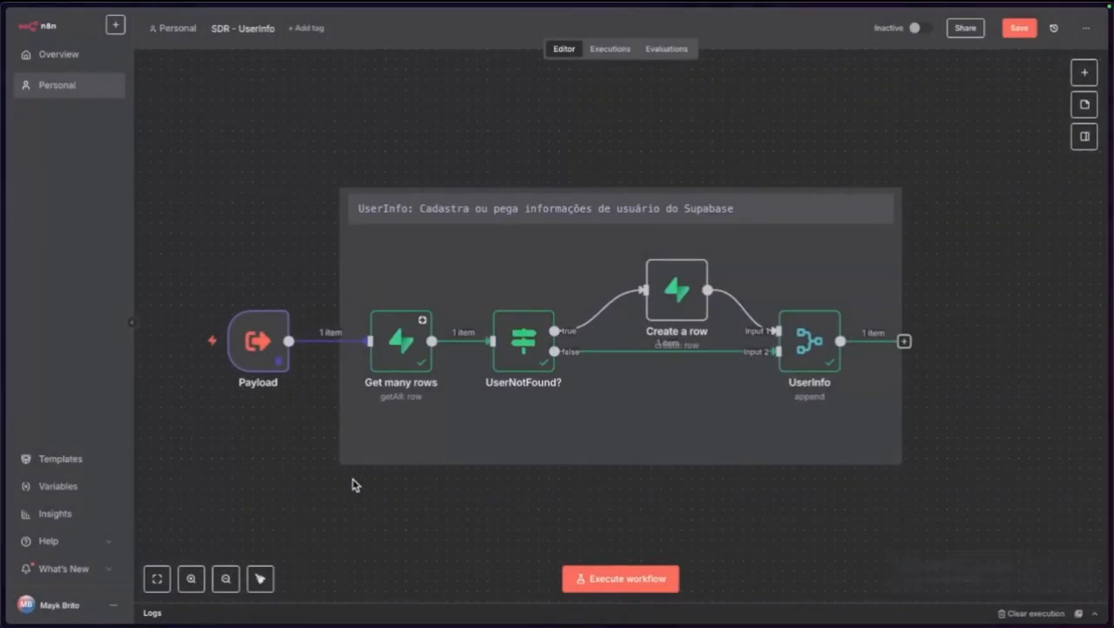
left_click(1017, 29)
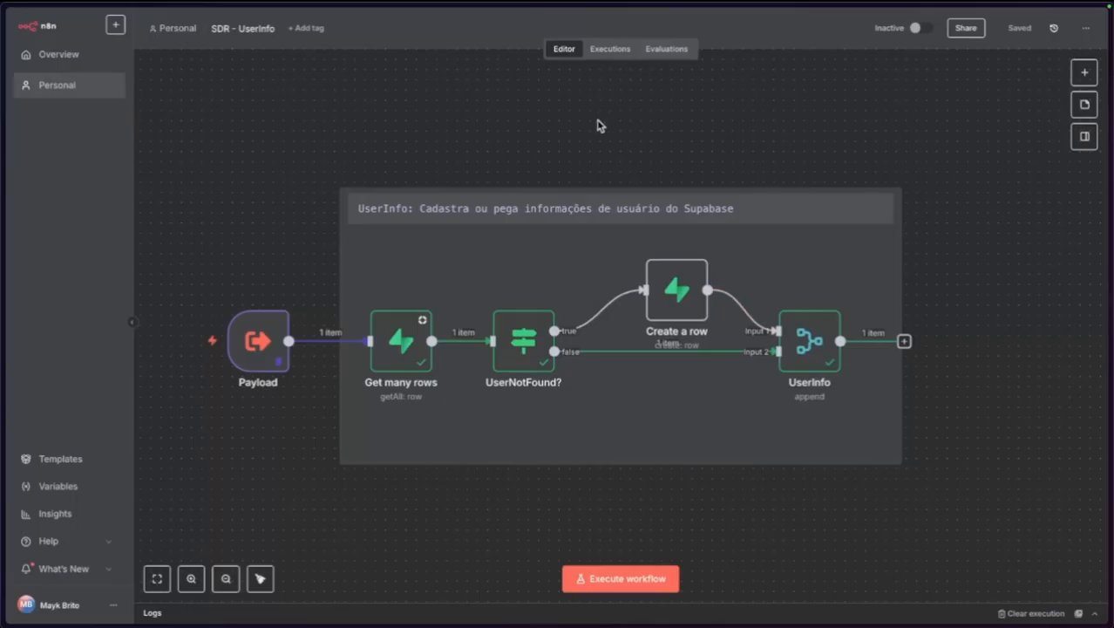
scroll(601, 126, "down", 2)
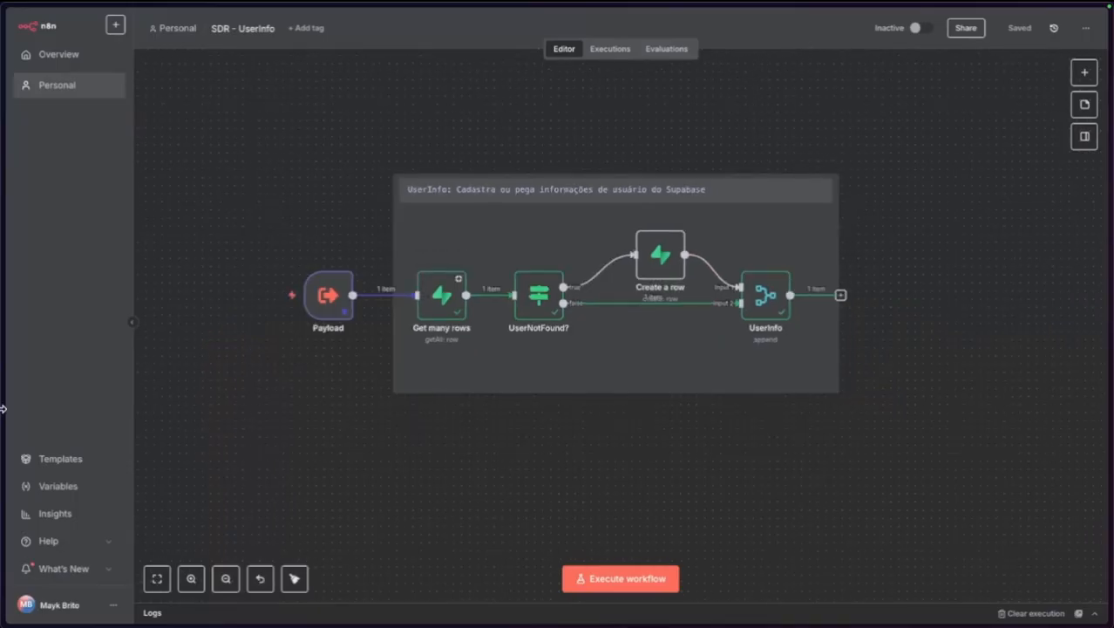
In the SDR workflow, move the UserInfo note and its nodes right and down.
mouse_move(3, 409)
left_click(55, 298)
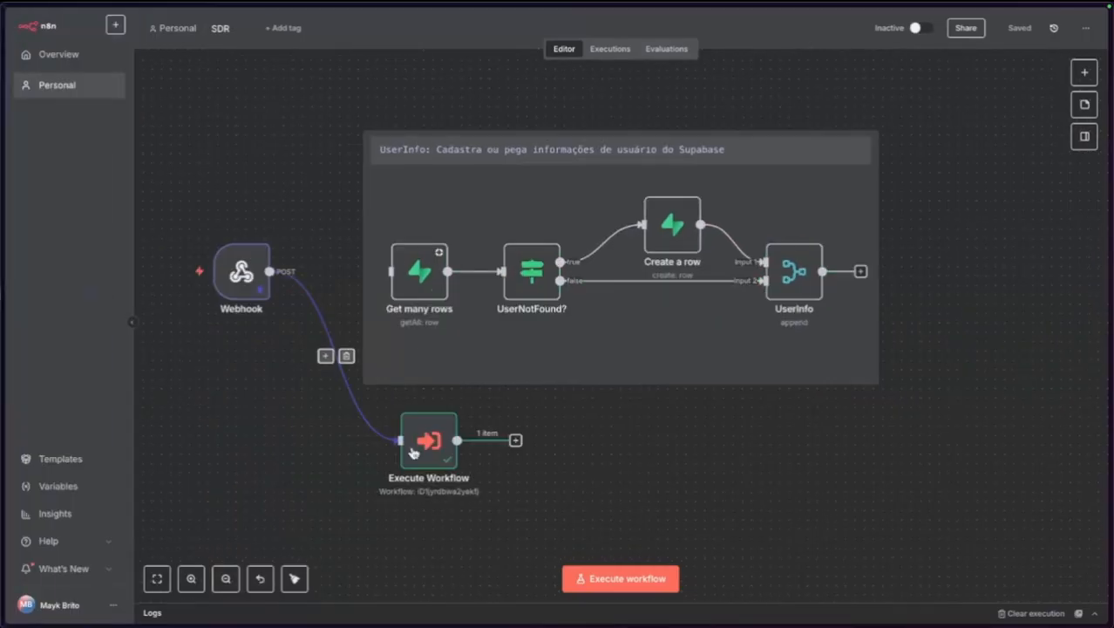
left_click_drag(352, 111, 941, 404)
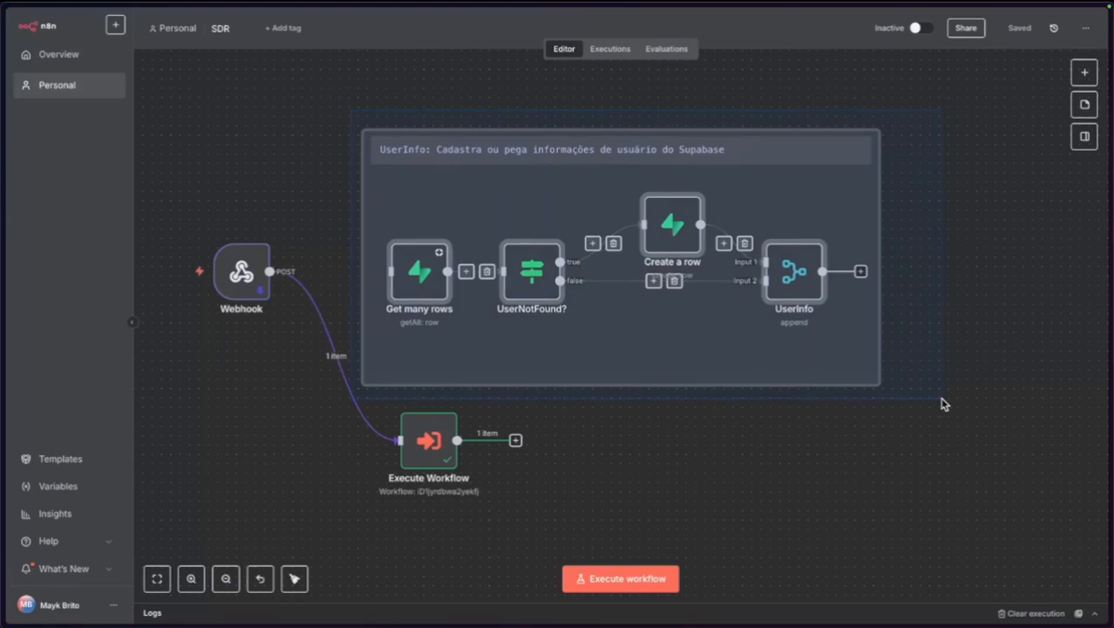
left_click(828, 485)
left_click_drag(343, 110, 946, 393)
left_click_drag(458, 179, 655, 274)
left_click(350, 190)
Delete the nodes downstream of Get many rows and place Execute Workflow beside the Webhook.
left_click_drag(498, 205, 910, 508)
left_click(831, 516)
left_click(607, 380)
key("shift+Right")
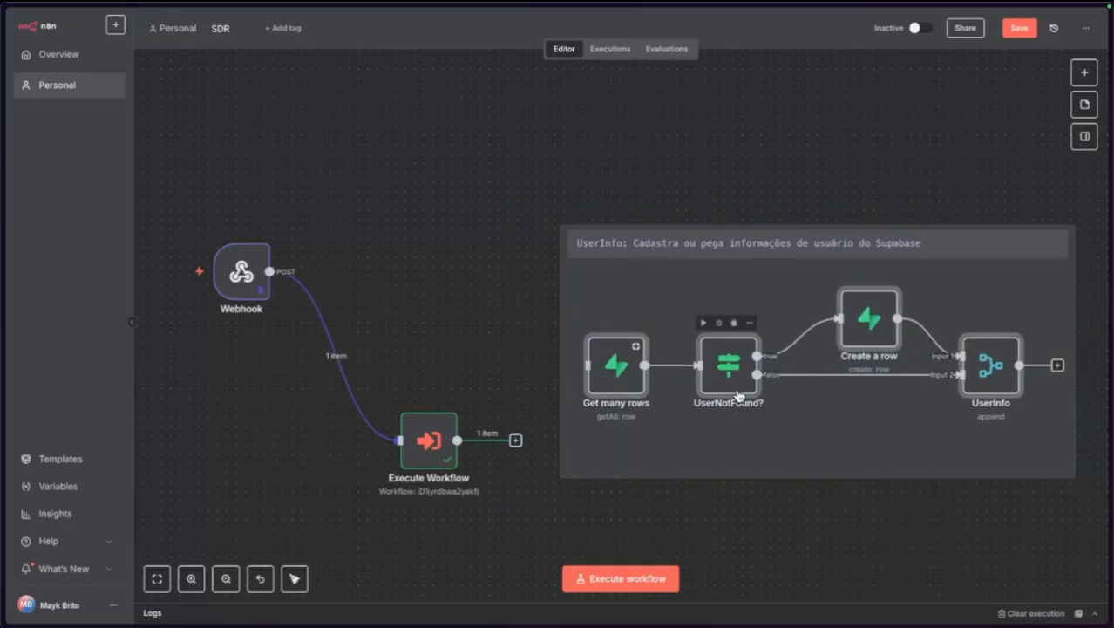
key("Delete")
left_click_drag(739, 395, 861, 318)
left_click_drag(416, 462, 340, 294)
Rename the Execute Workflow node to UserInfo and nudge it slightly right.
key("F2")
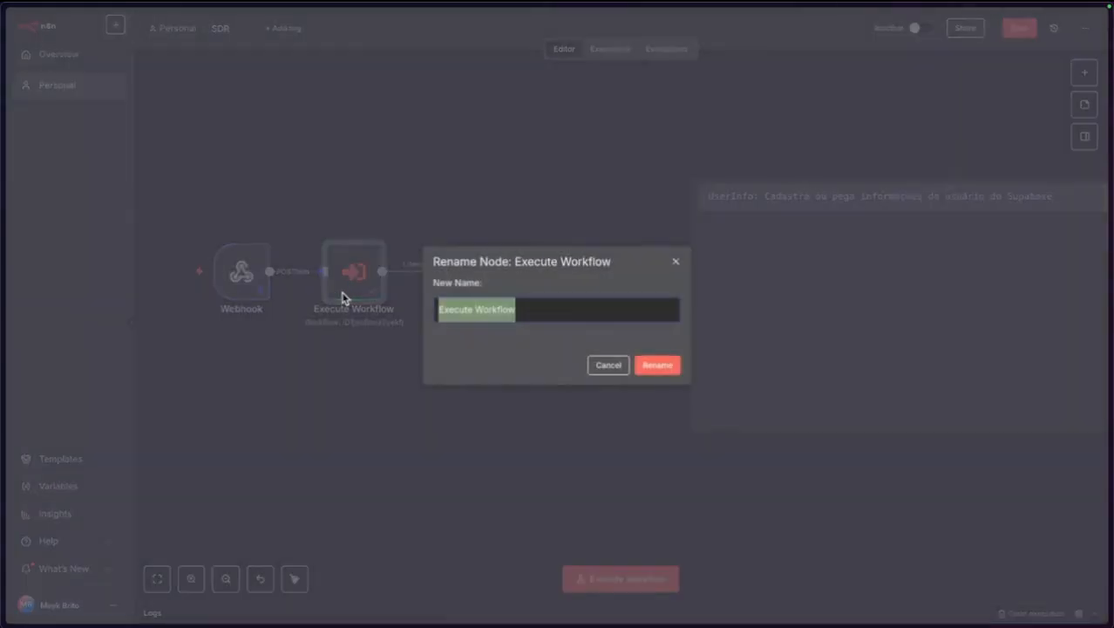
type("UY")
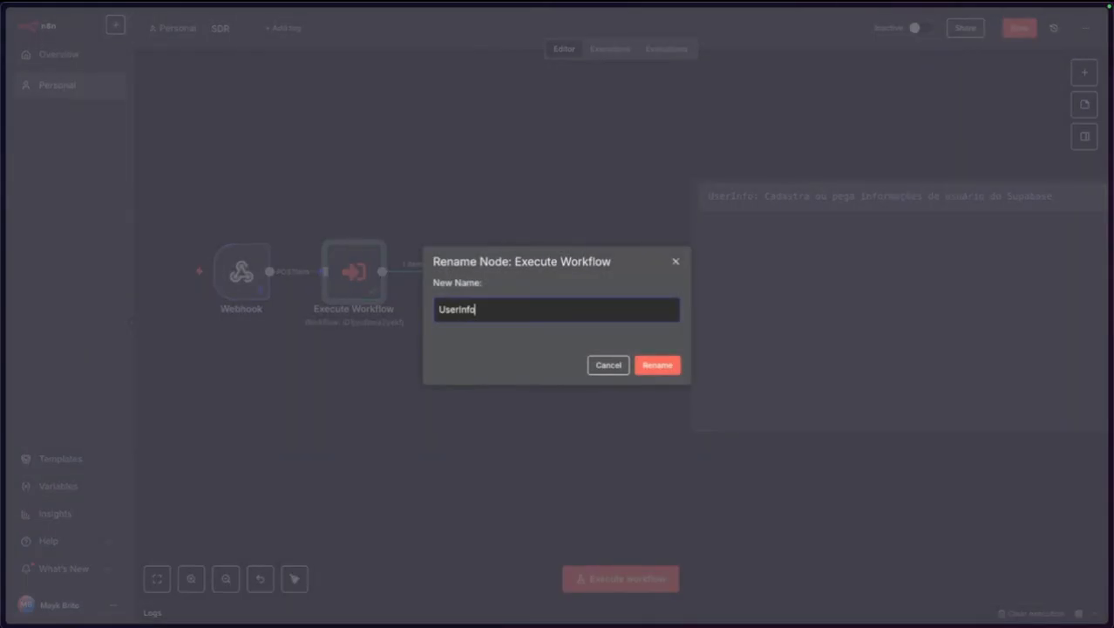
key("Return")
left_click_drag(346, 276, 367, 275)
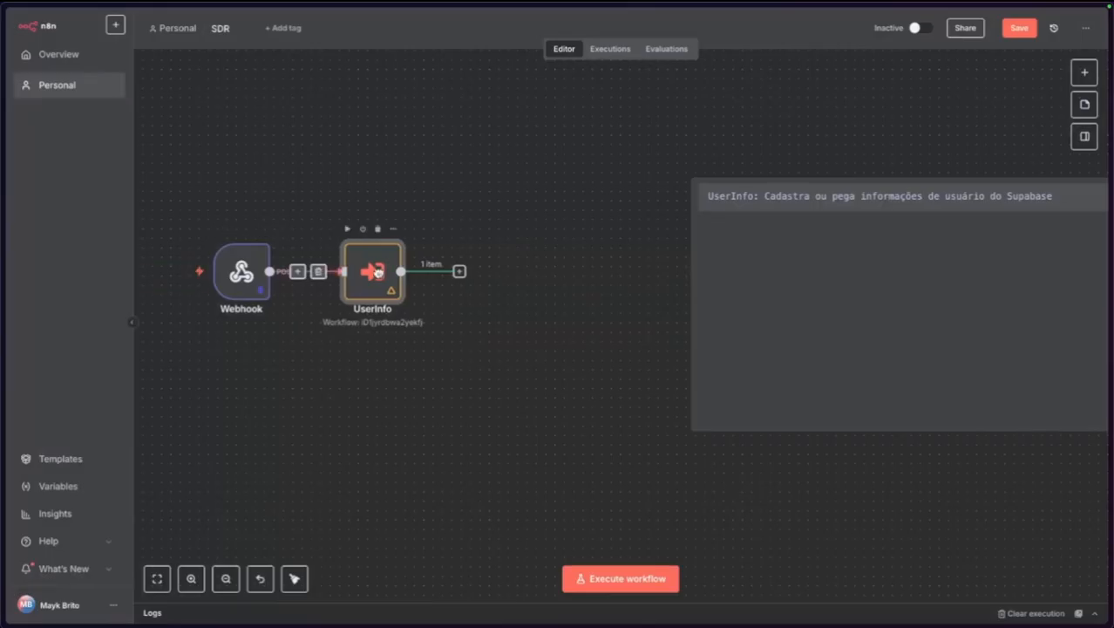
left_click(348, 398)
Run the SDR workflow, check the UserInfo node's details, and save the workflow.
left_click(193, 277)
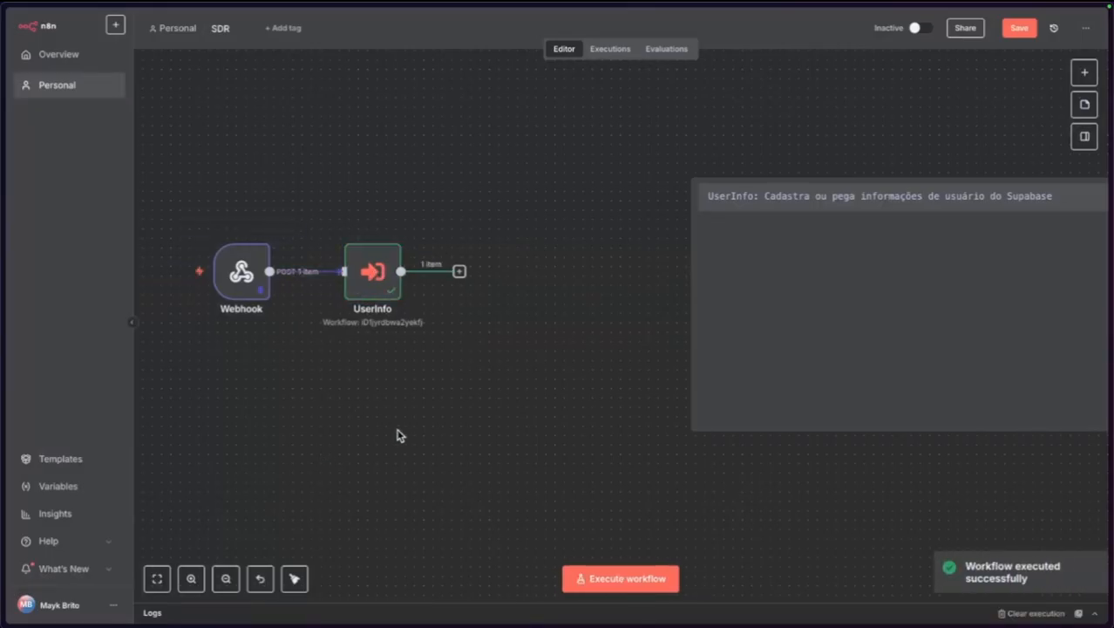
scroll(525, 366, "left", 3)
double_click(514, 279)
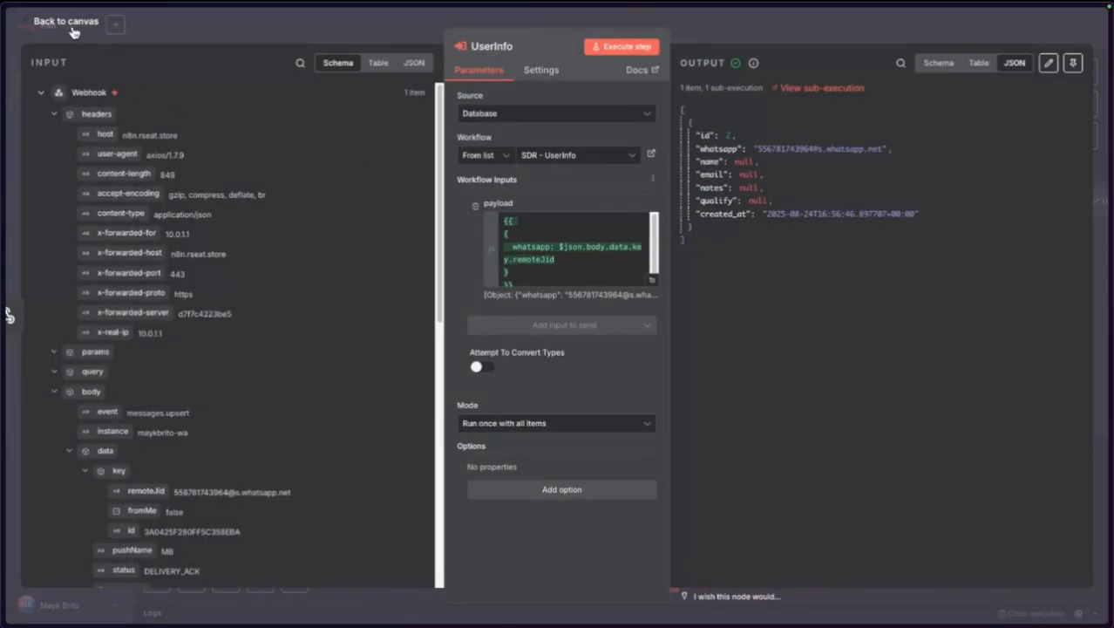
key("Escape")
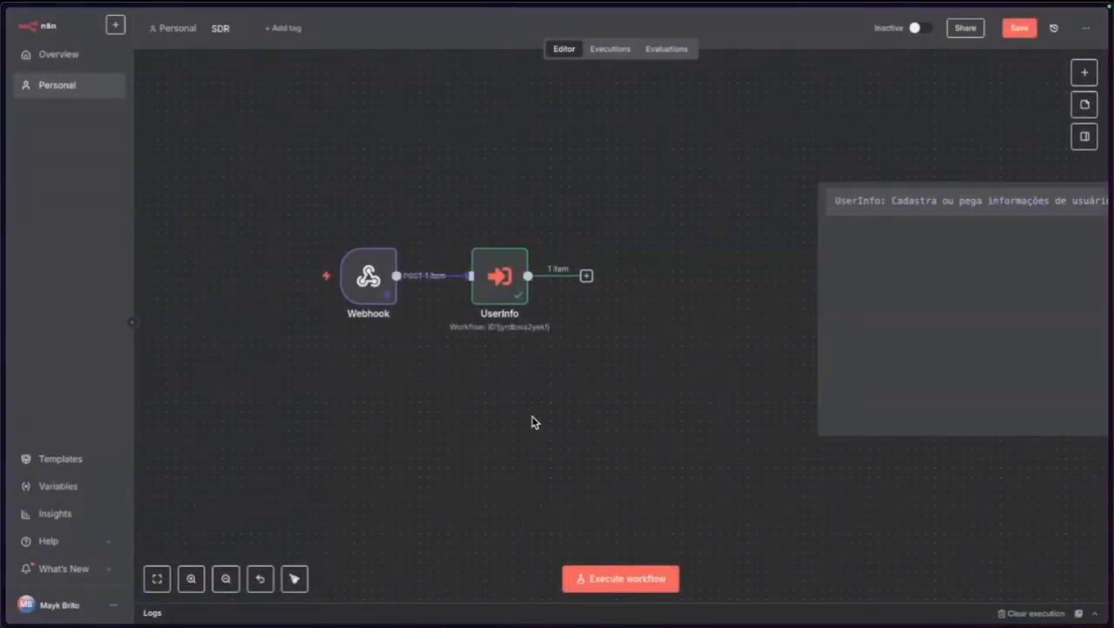
scroll(596, 410, "right", 2)
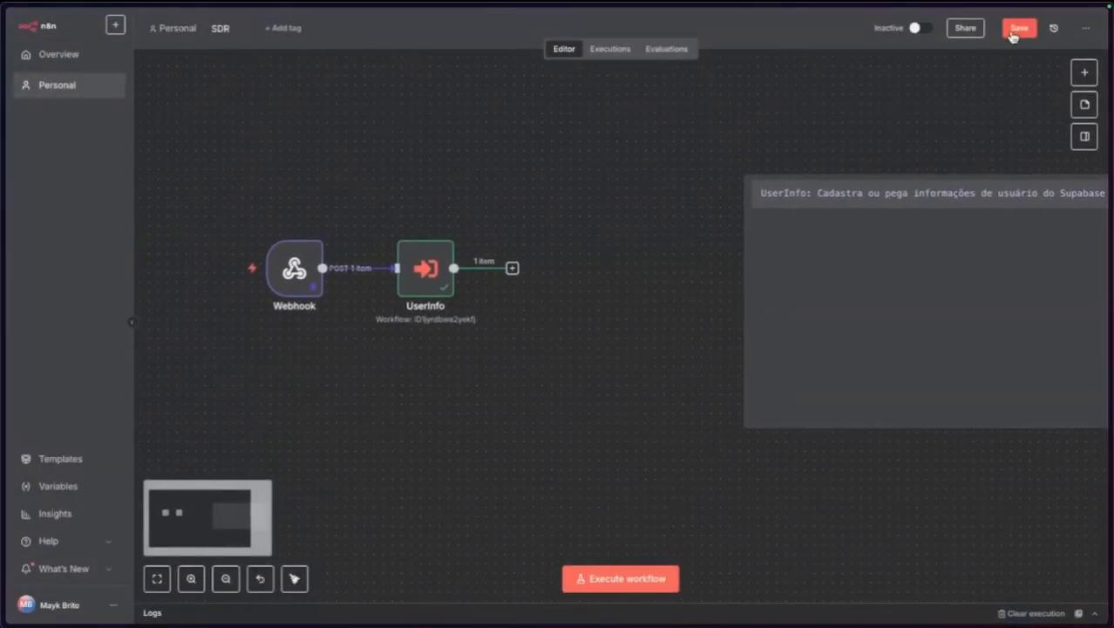
left_click(1019, 28)
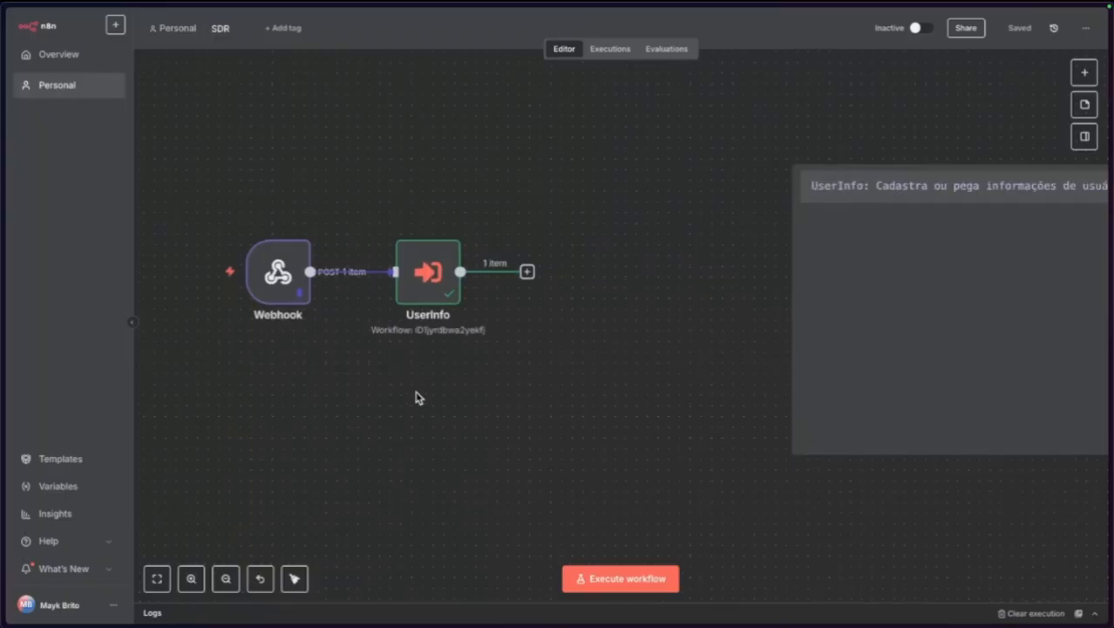
Bring the whiteboard diagram's UserInfo and HiL steps into view.
mouse_move(4, 348)
left_click(60, 234)
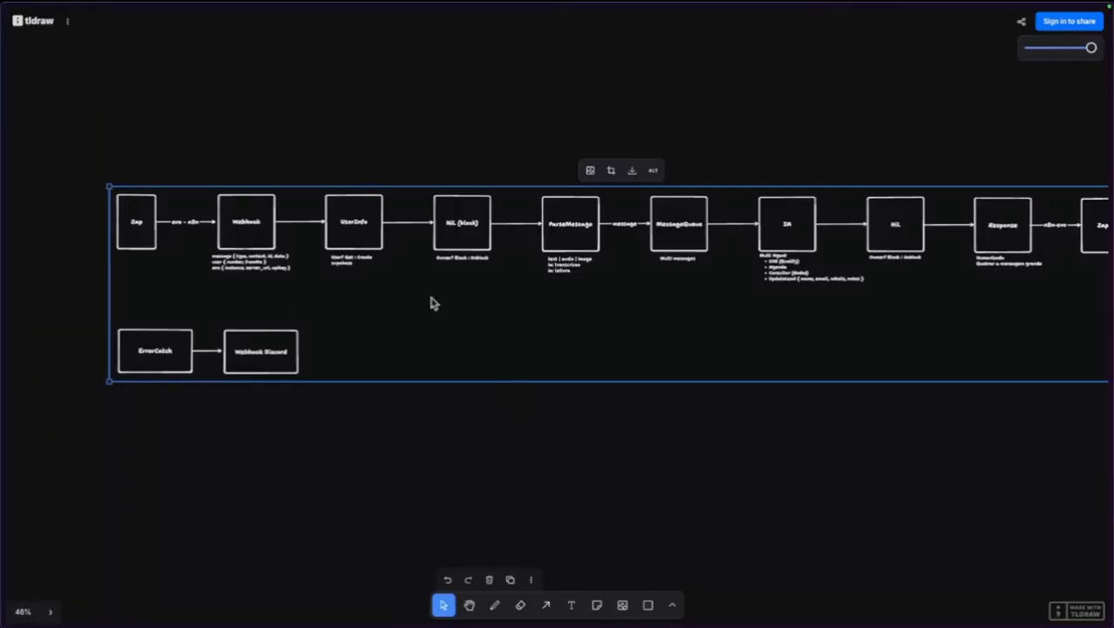
left_click(361, 410)
scroll(113, 166, "up", 3)
scroll(180, 242, "up", 5)
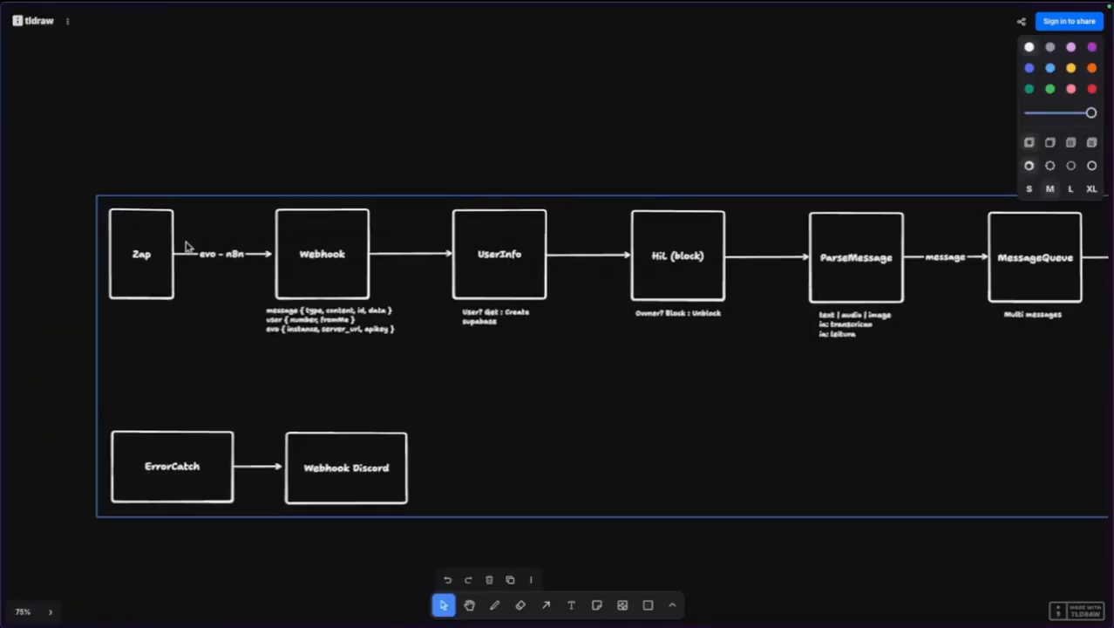
scroll(484, 157, "right", 10)
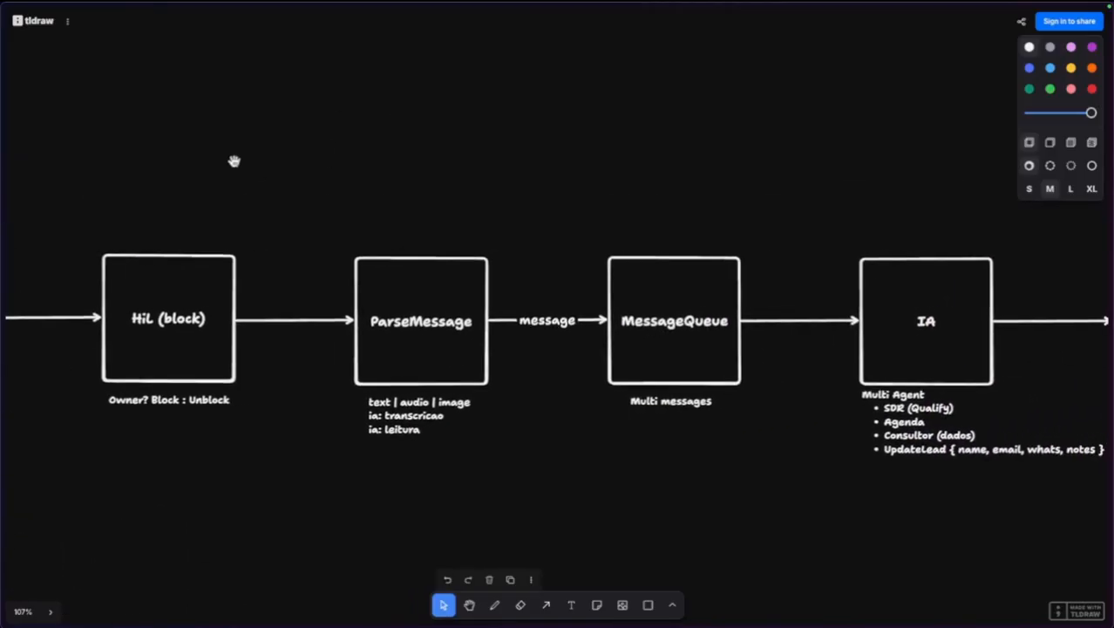
left_click_drag(234, 160, 492, 110)
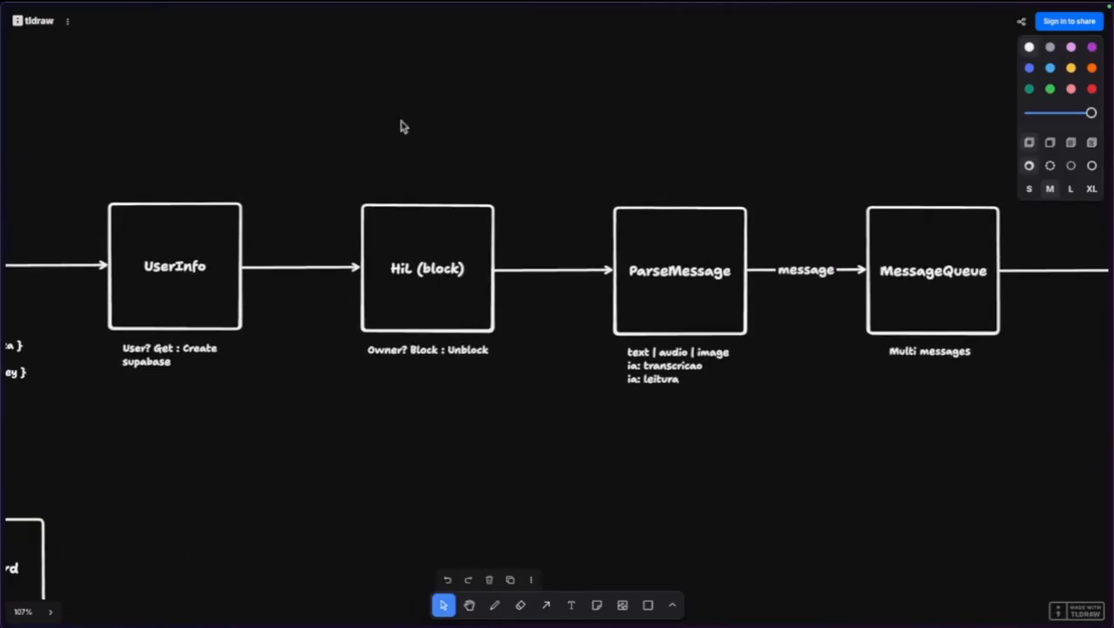
Back in n8n, close the extra n8n tab and move to the new workflow tab.
mouse_move(3, 257)
left_click(79, 296)
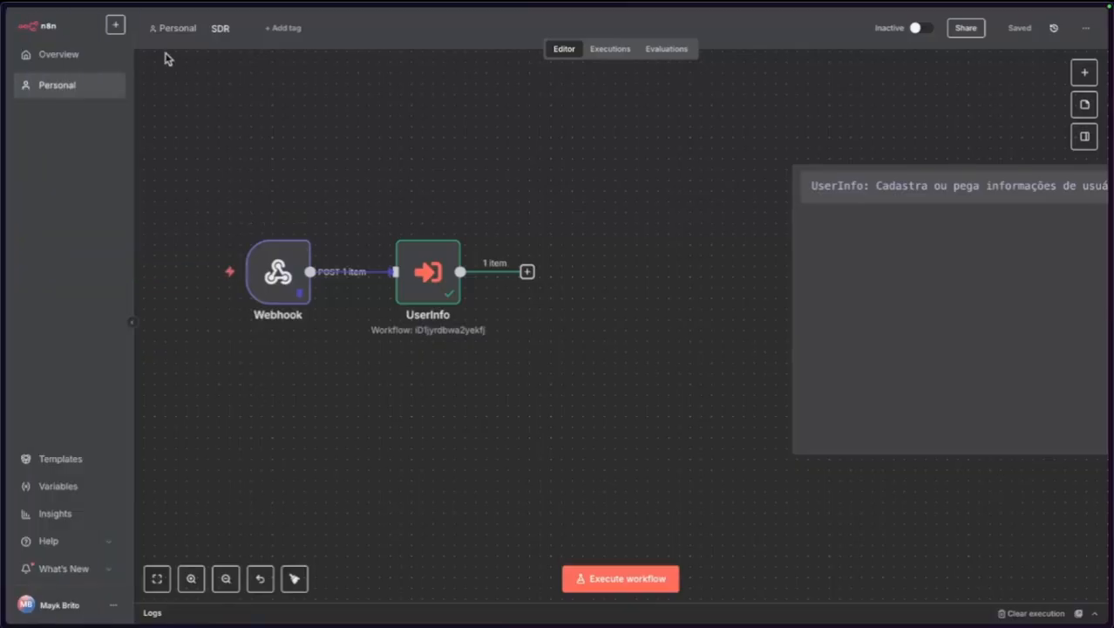
mouse_move(3, 131)
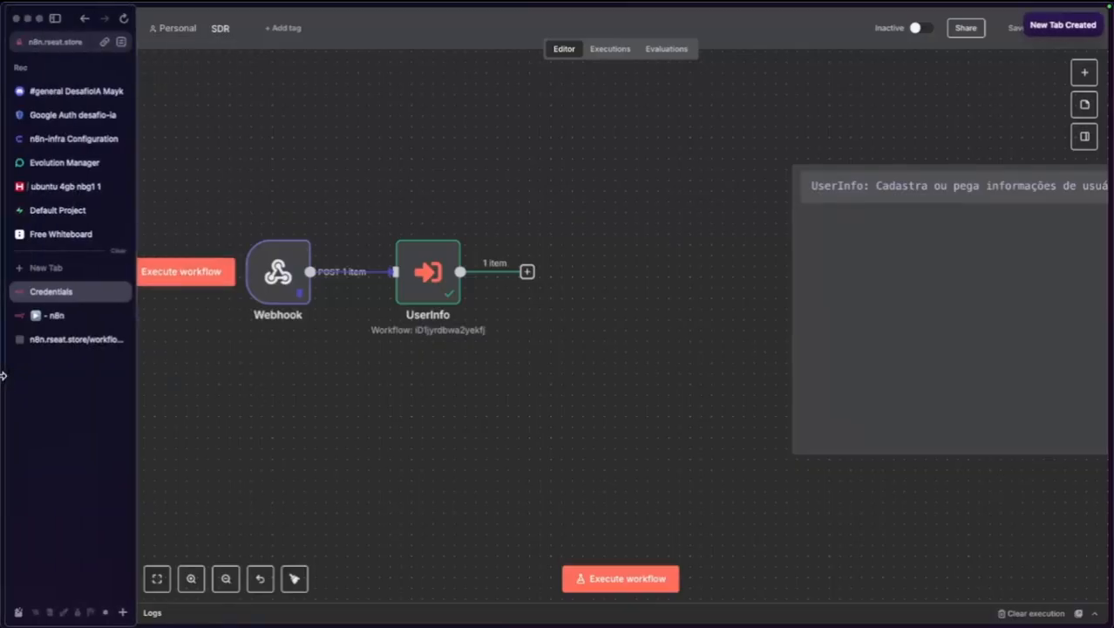
left_click(104, 317)
left_click(121, 316)
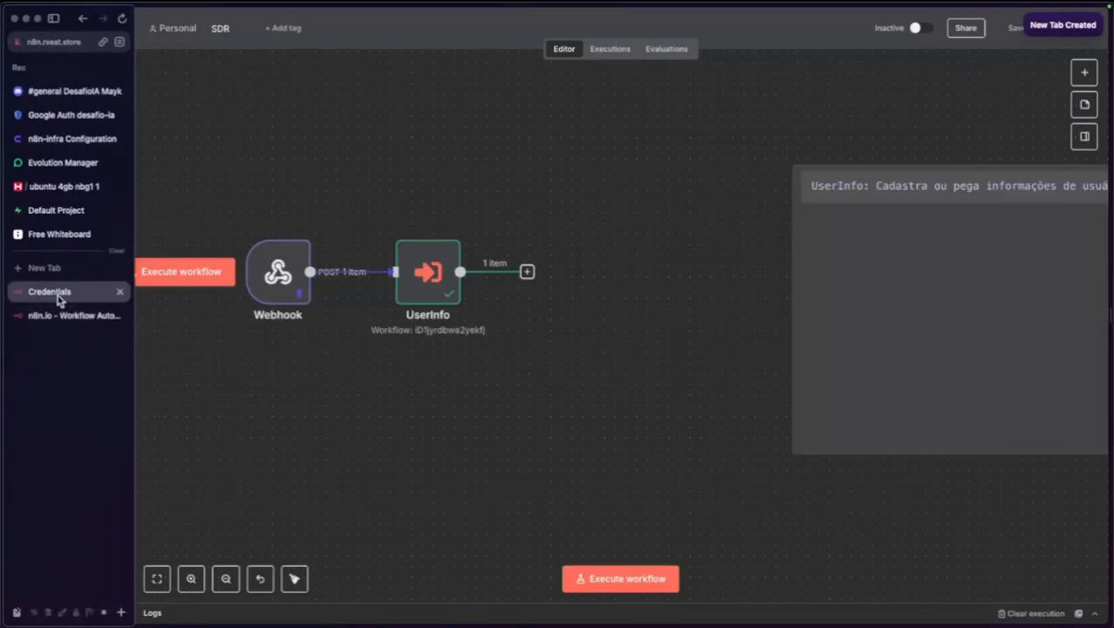
left_click(62, 324)
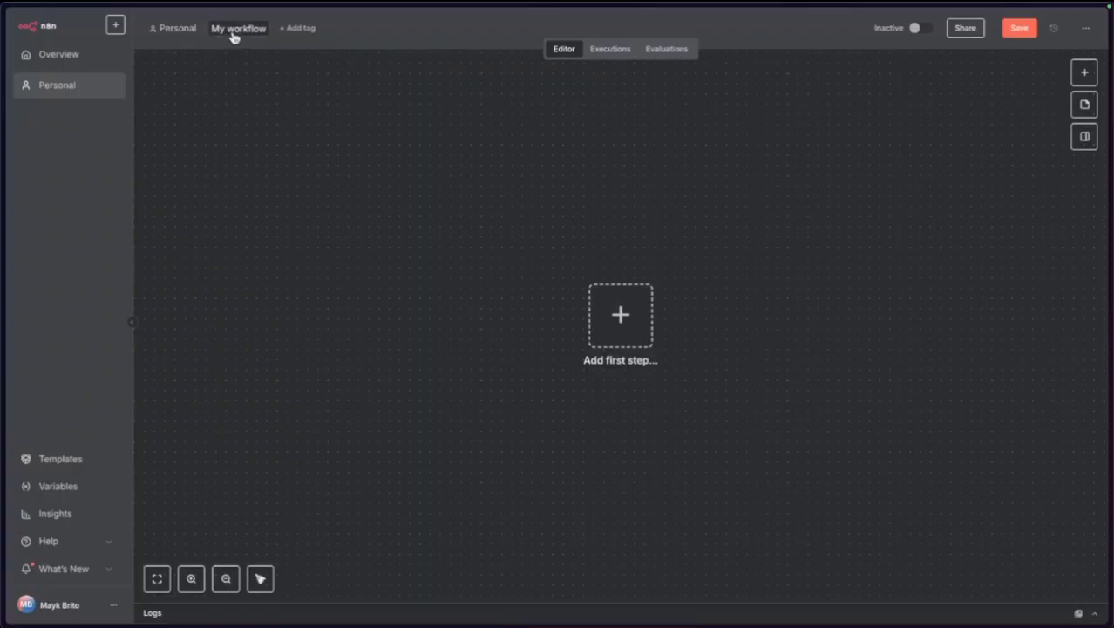
Name the new workflow 'SDR - HiL' and dismiss the logs panel and notification.
left_click(233, 32)
type("SDR - HiL")
key("Return")
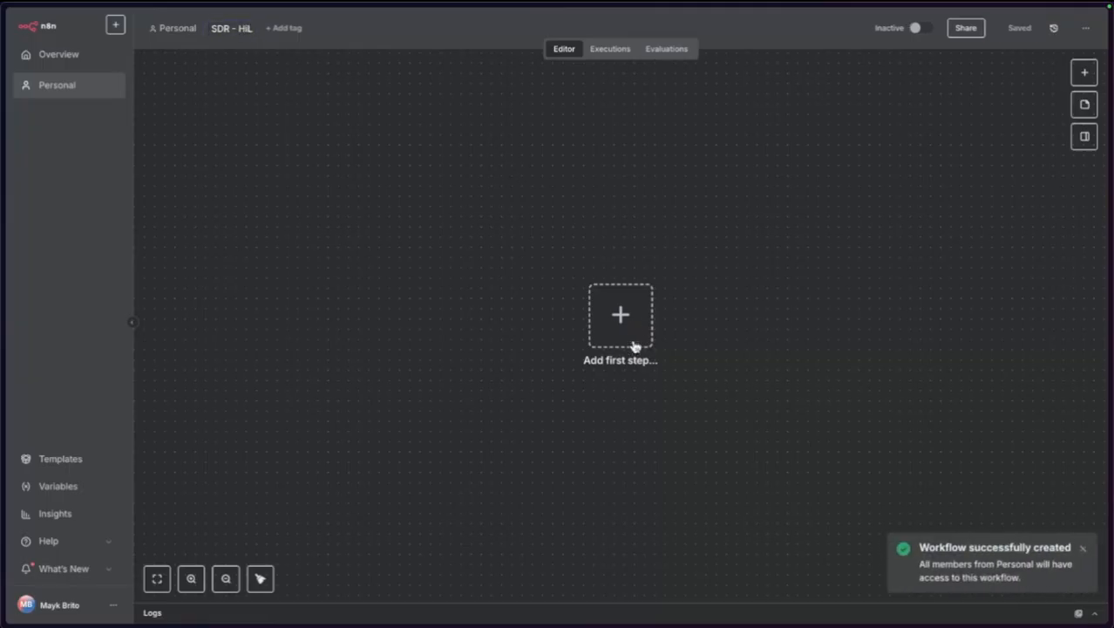
left_click(733, 612)
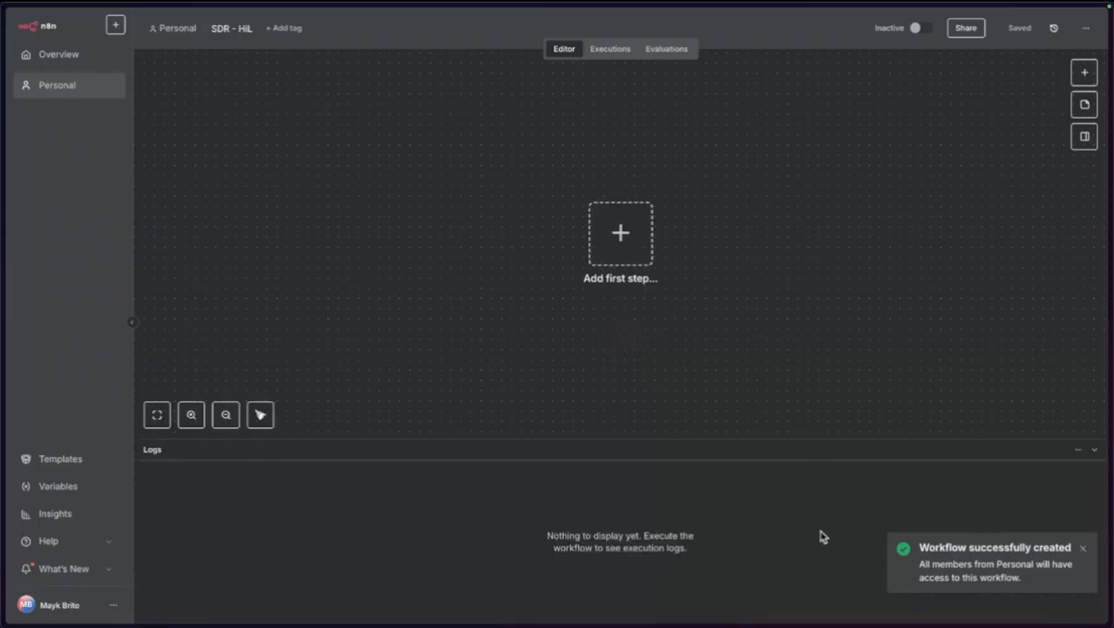
left_click(1083, 548)
left_click(1094, 450)
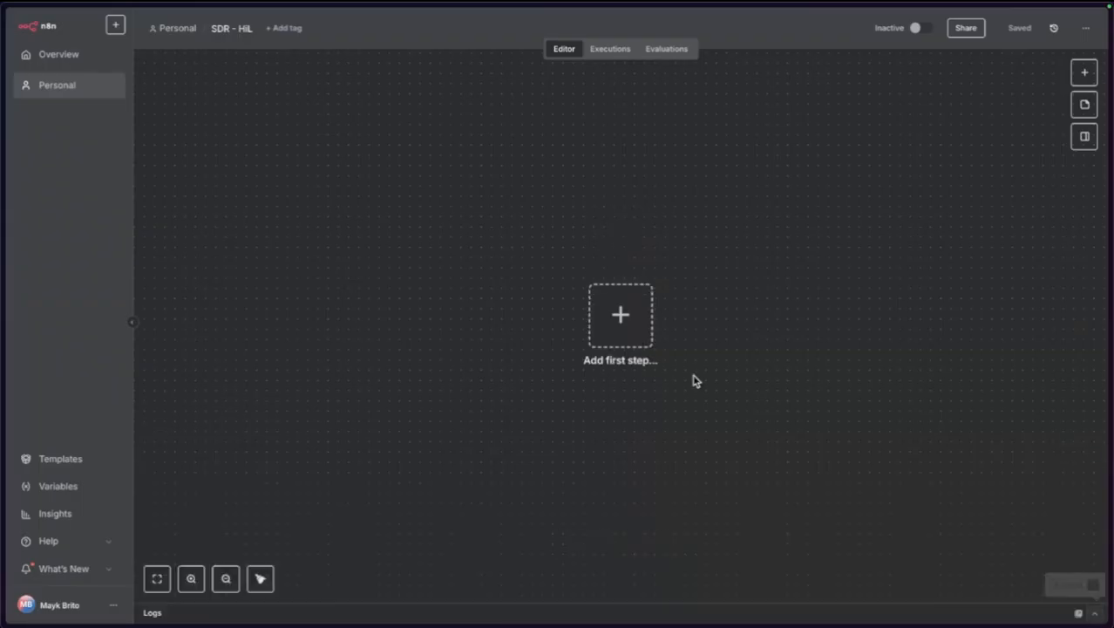
left_click_drag(768, 389, 632, 393)
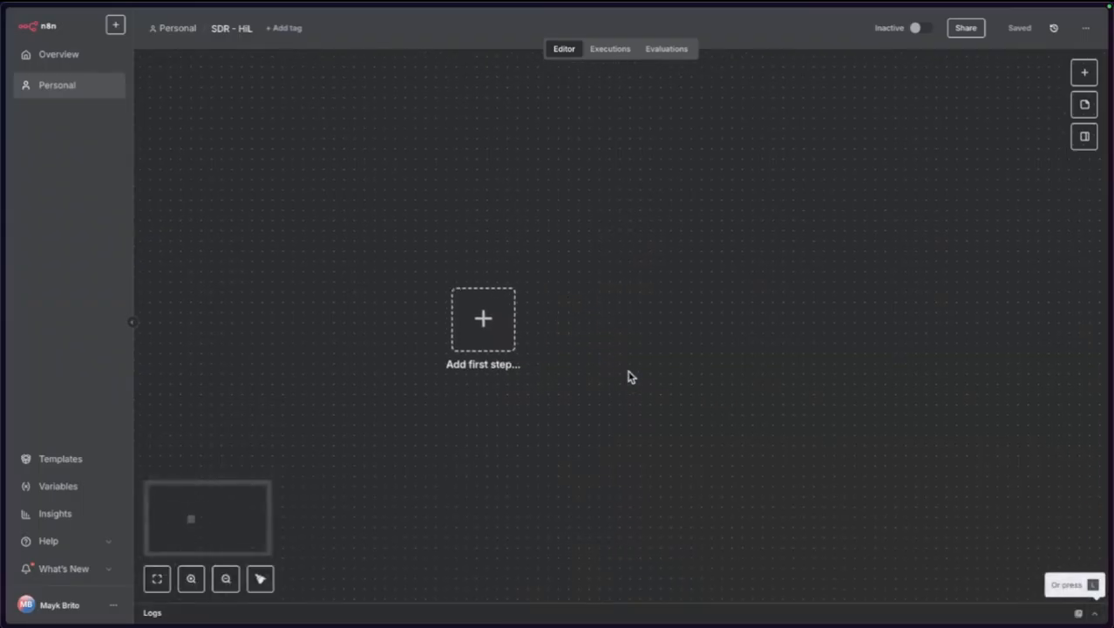
Add a 'When executed by another workflow' trigger and rename it Payload.
key("Tab")
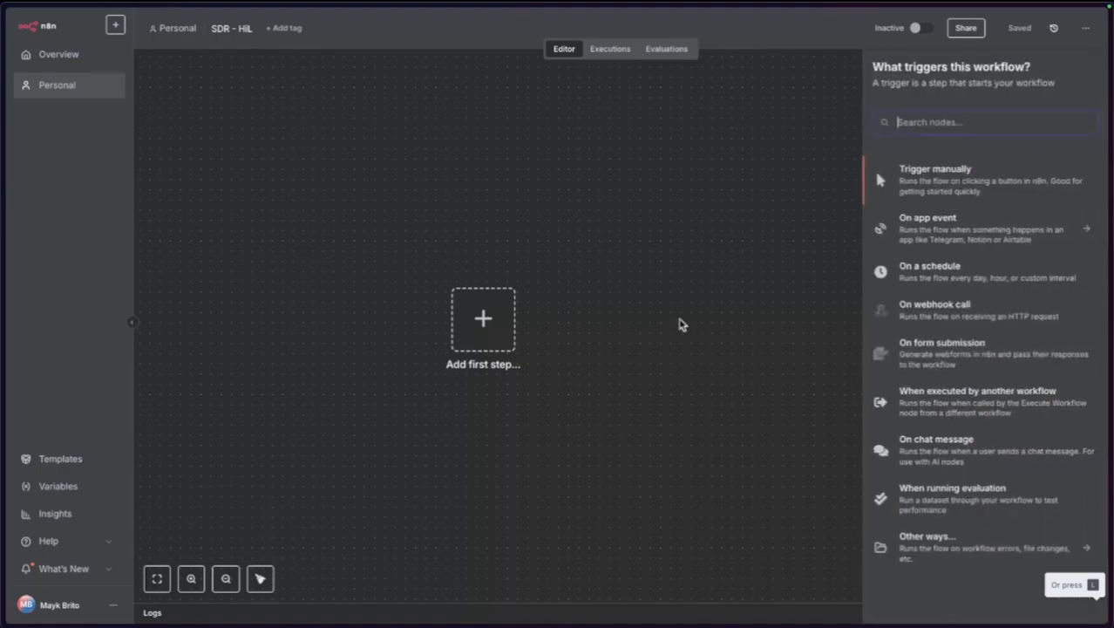
left_click(931, 402)
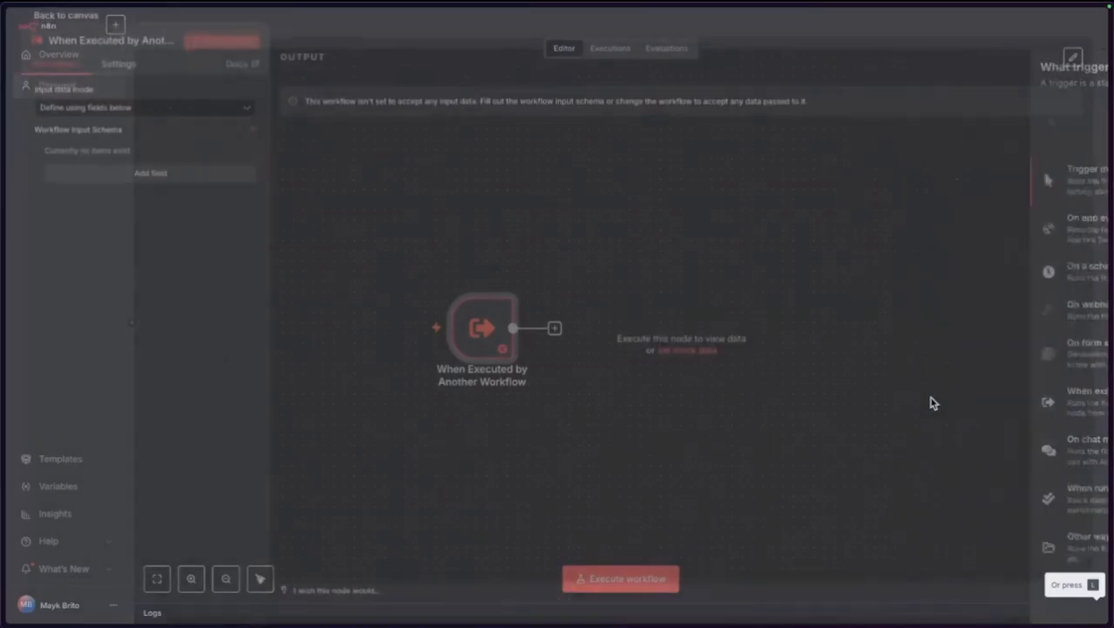
left_click(80, 46)
type("Payload")
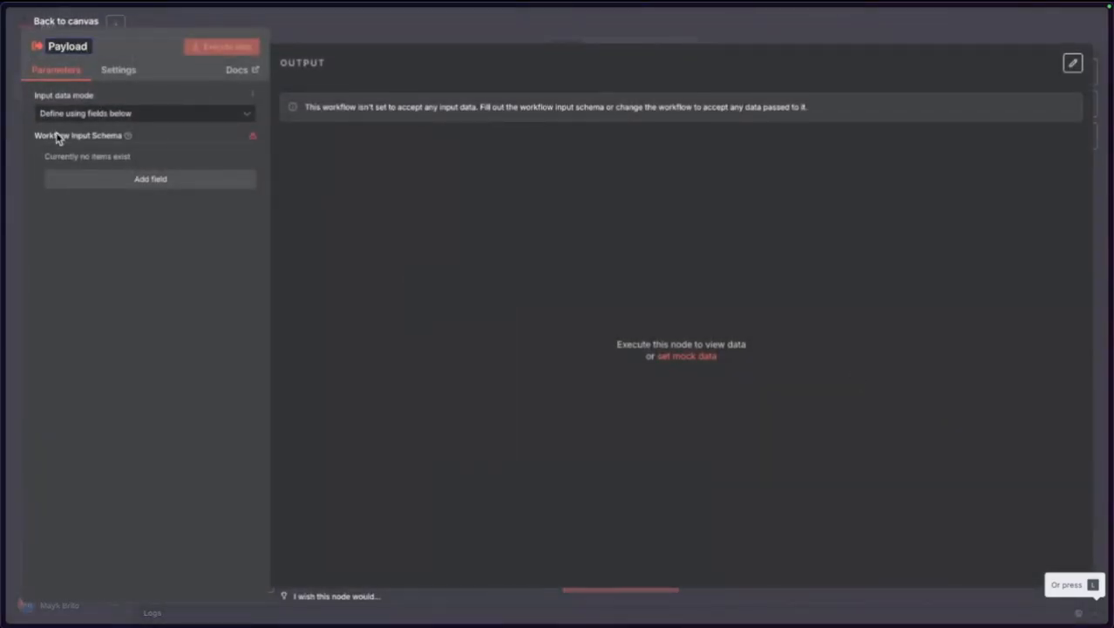
Give the Payload trigger an input field named payload of type Object.
left_click(78, 184)
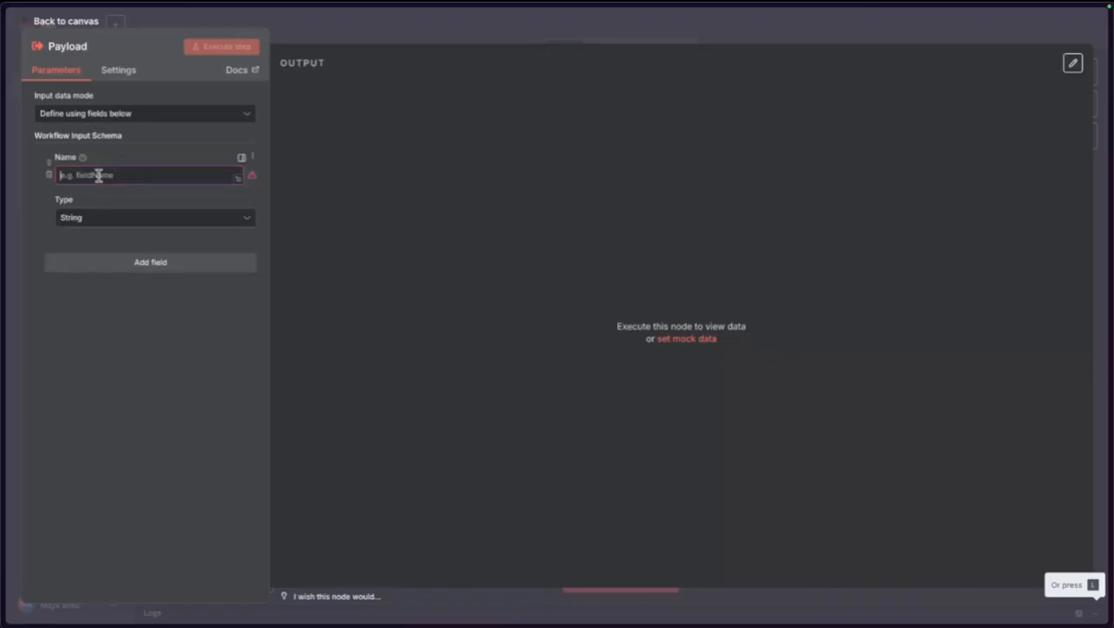
left_click(99, 176)
type("payload")
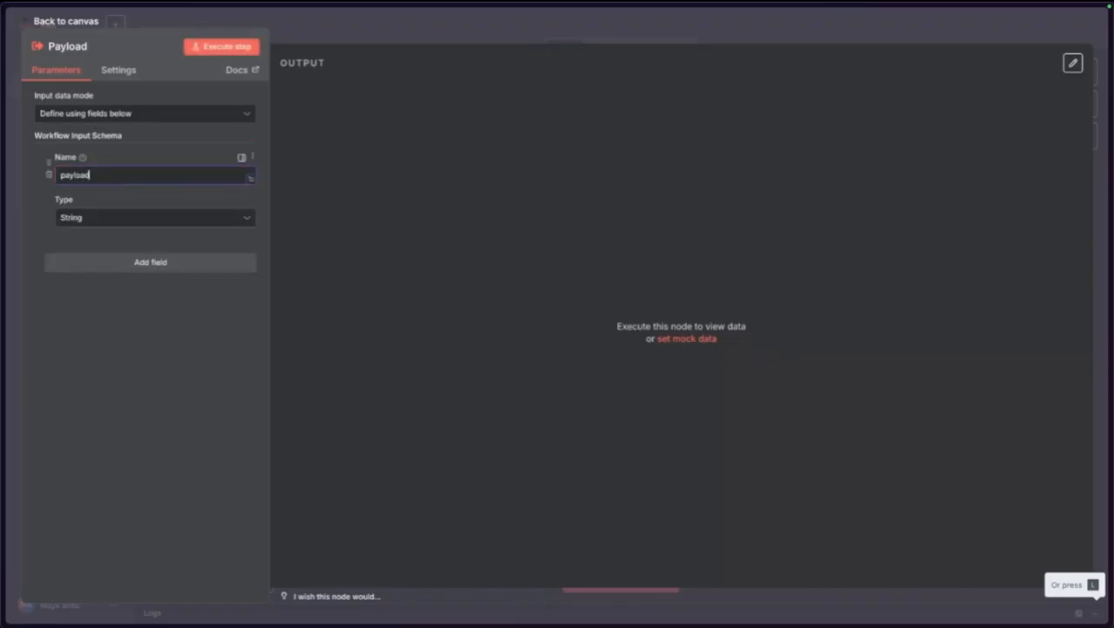
left_click(96, 223)
left_click(105, 356)
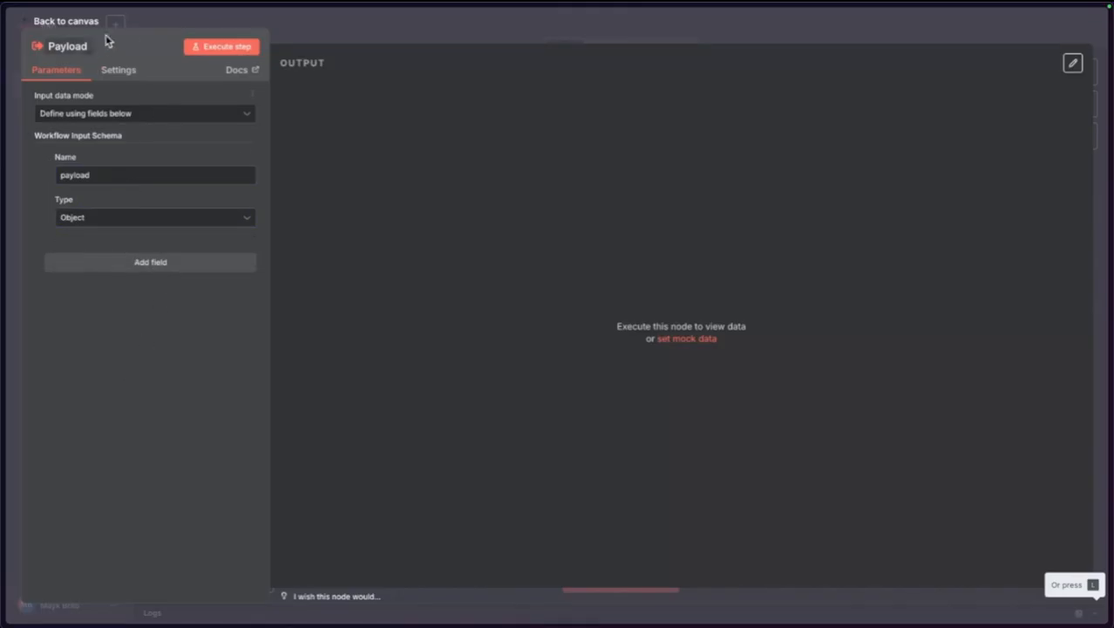
left_click(138, 21)
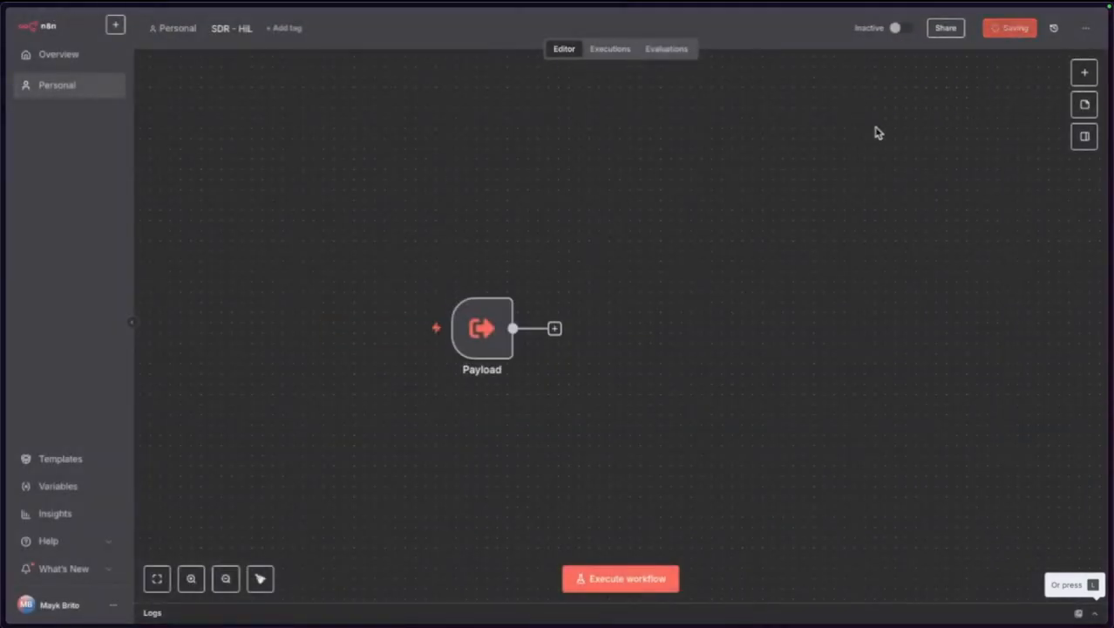
left_click_drag(485, 350, 416, 323)
double_click(416, 323)
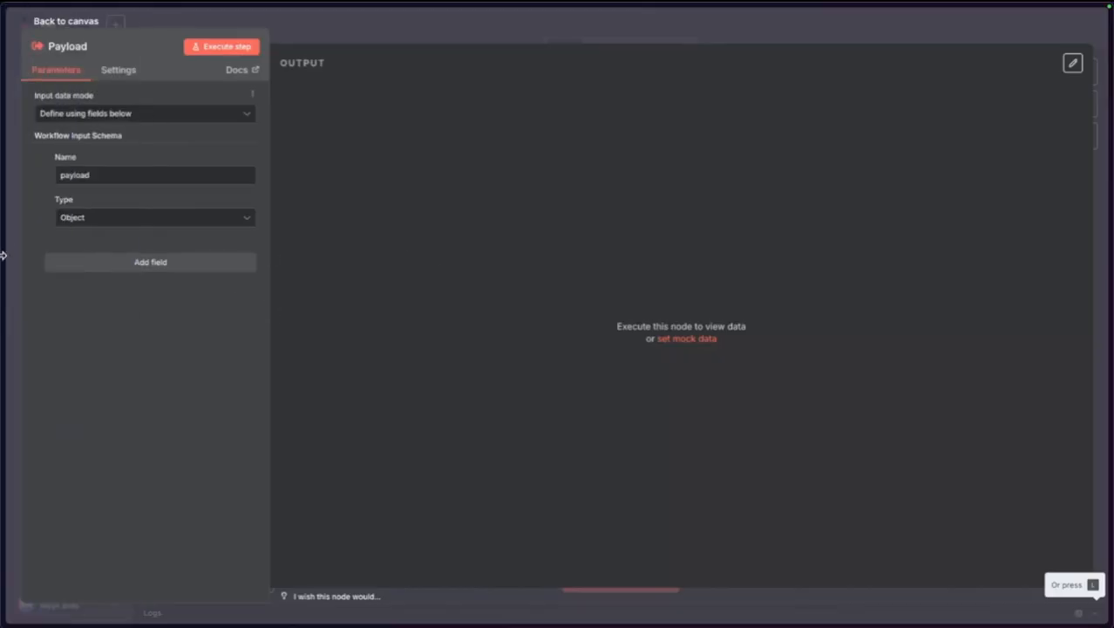
Zoom the whiteboard flow diagram in on the HiL (block) step and its note.
mouse_move(57, 255)
left_click(59, 235)
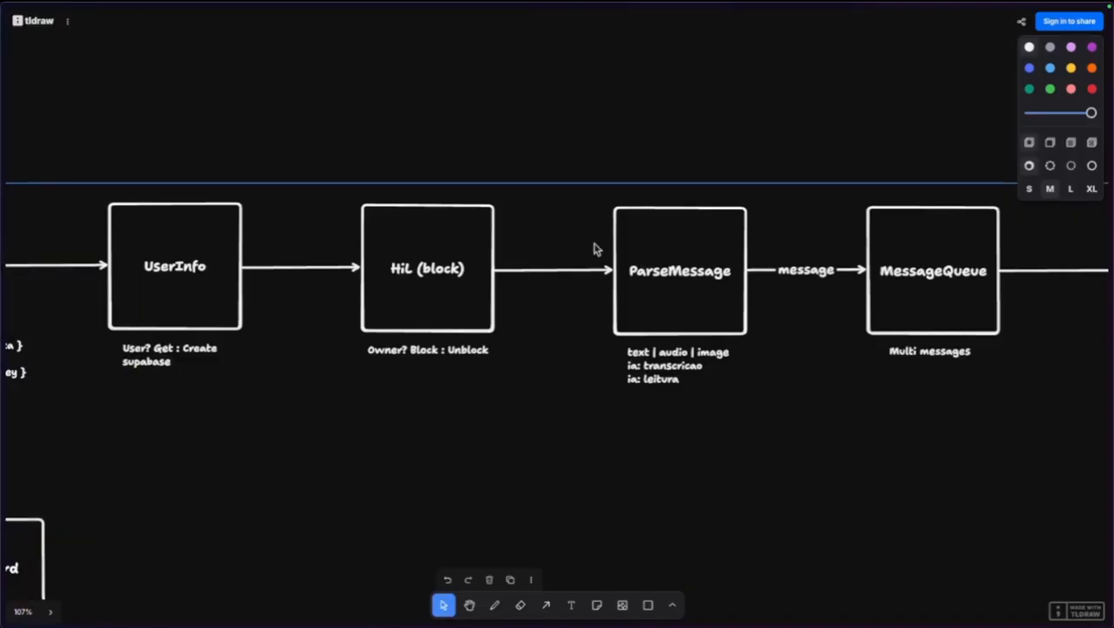
scroll(389, 295, "up", 4)
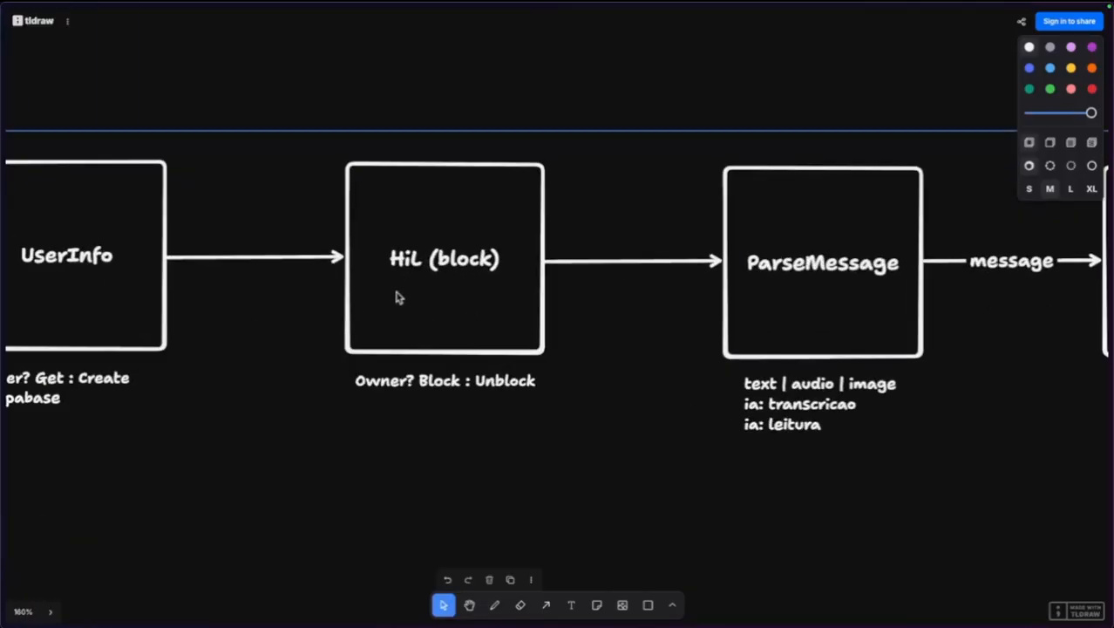
scroll(396, 297, "down", 1)
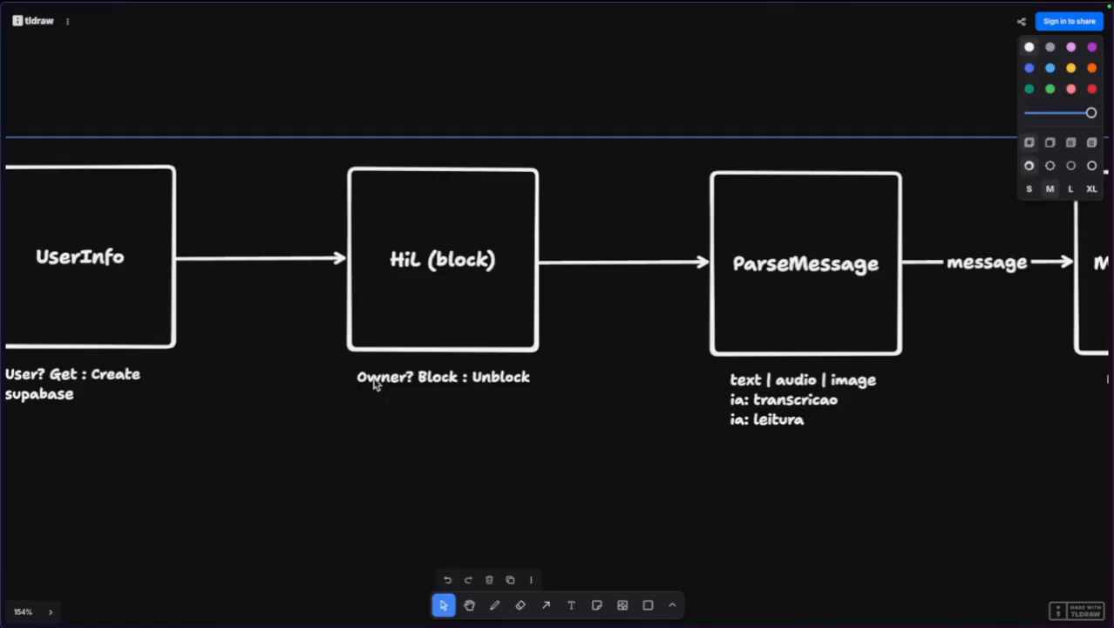
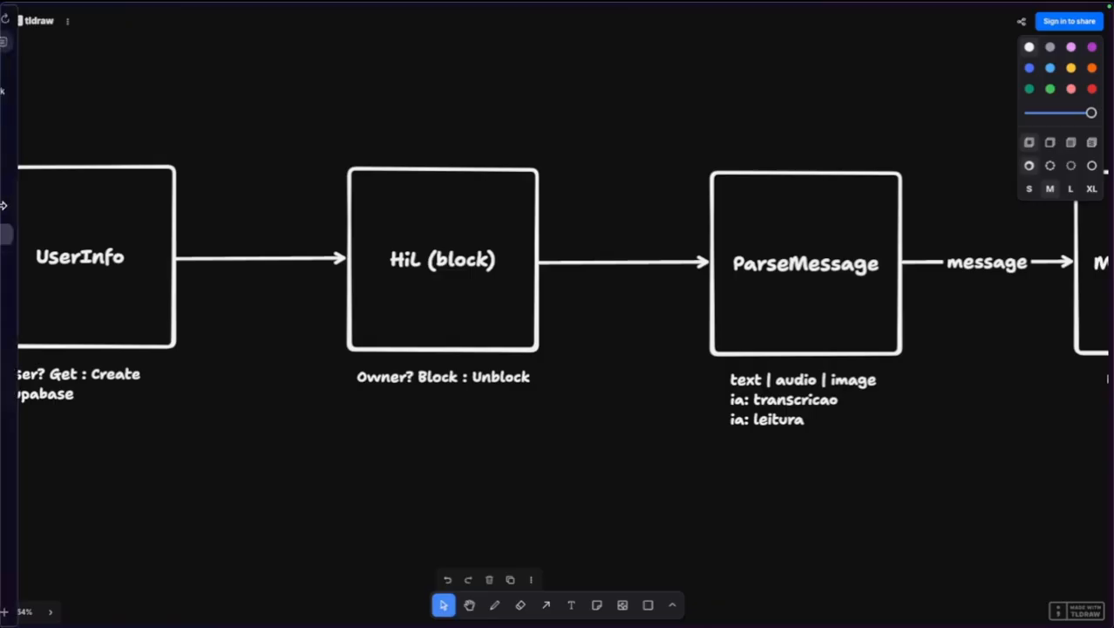
Switch from the tldraw diagram to the 'SDR - HiL - n8n' browser tab.
mouse_move(3, 206)
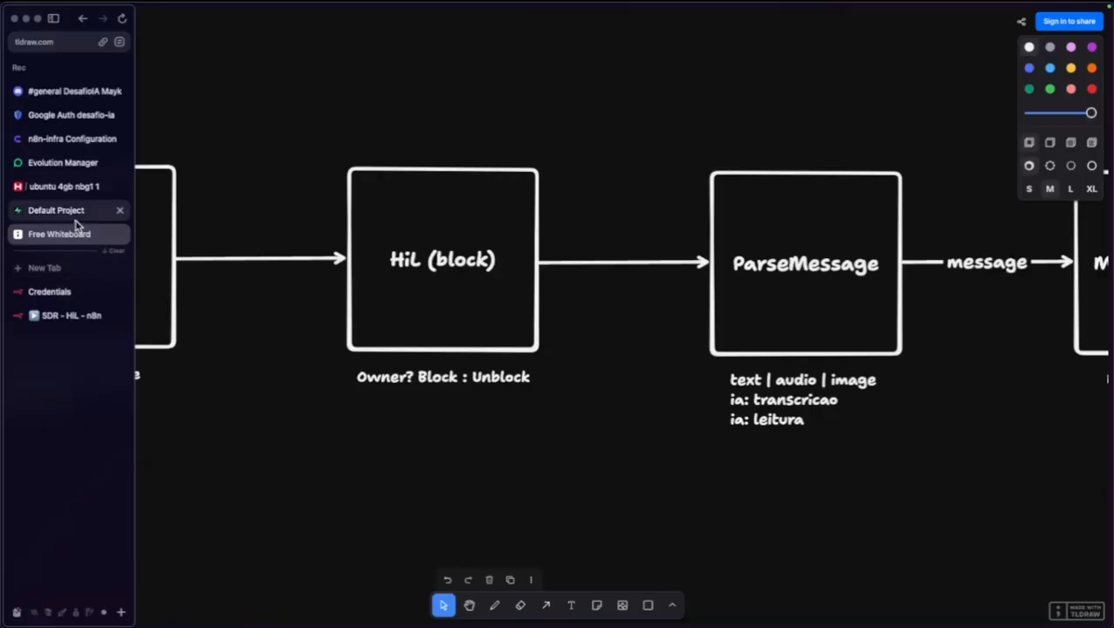
left_click(70, 315)
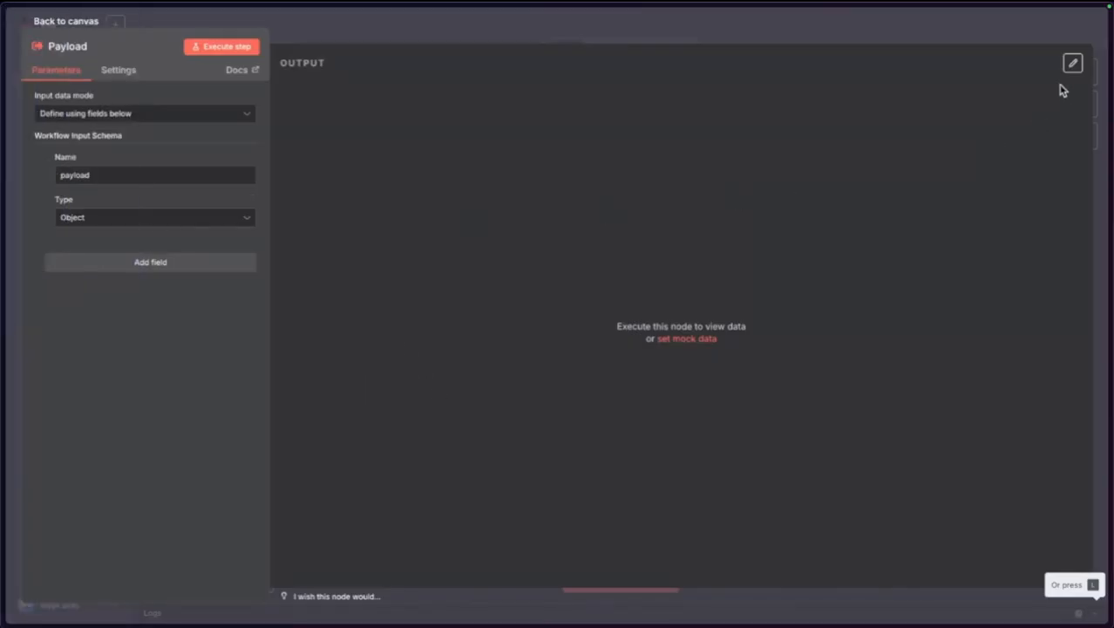
In the Payload mock output JSON, rename the name key to payload and delete the second sample item.
left_click(1072, 64)
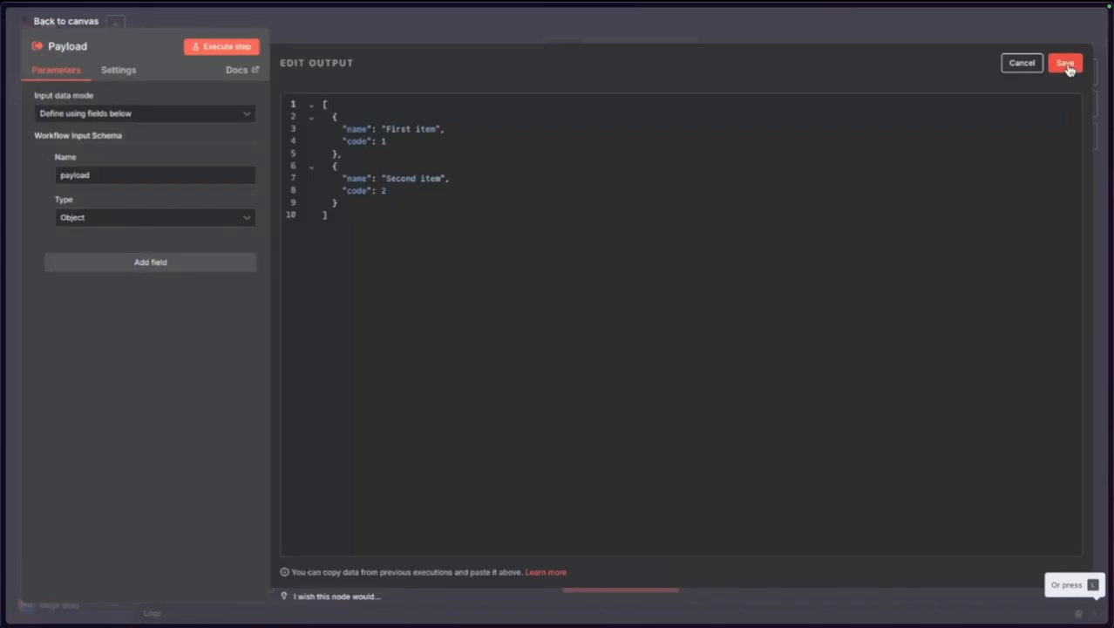
left_click(1017, 68)
left_click(1071, 63)
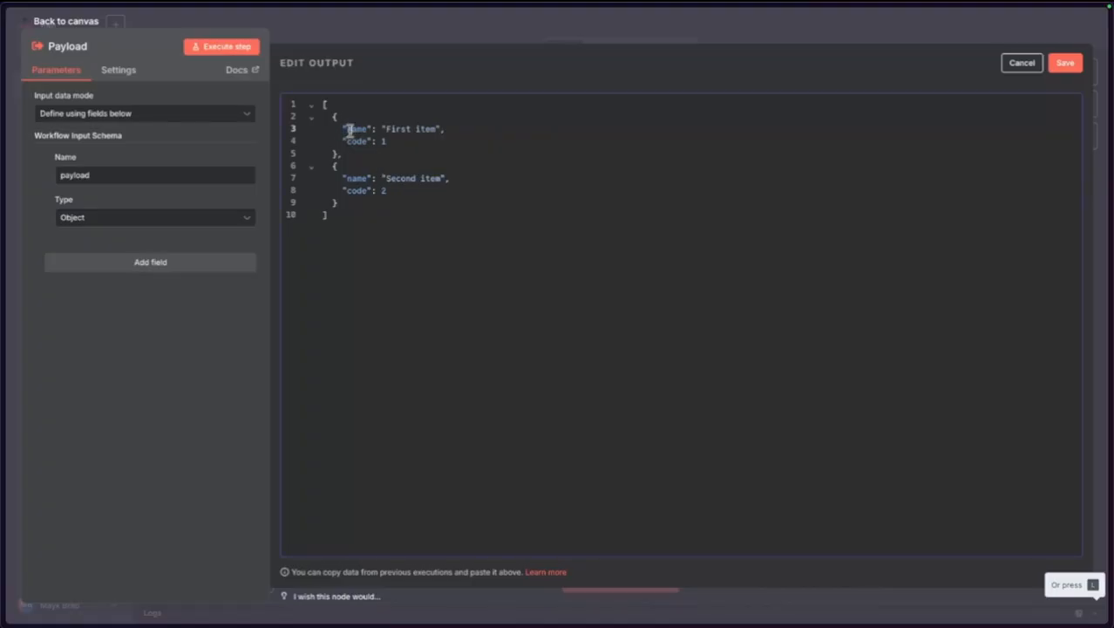
double_click(353, 129)
type("payload")
left_click_drag(332, 165, 403, 199)
key("BackSpace")
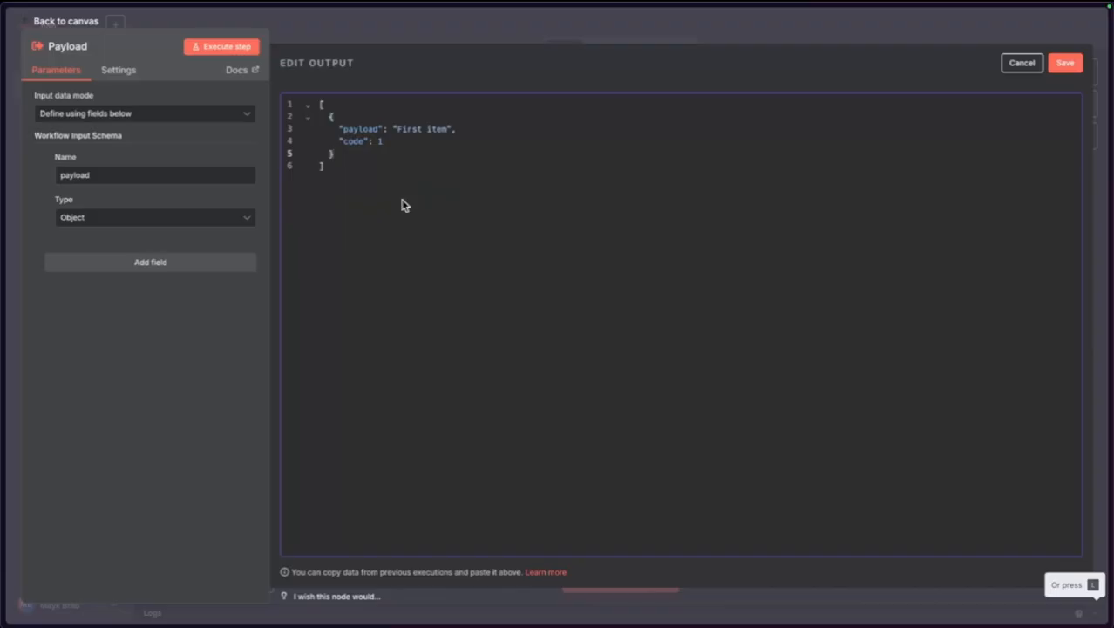
left_click_drag(350, 169, 293, 109)
left_click(358, 172)
Remove the code line from the remaining item and clear the payload key's 'First item' value.
key("Up")
key("Up")
key("Up")
key("Right")
key("shift+Down")
key("shift+Down")
key("shift+Down")
key("Up")
key("Down")
key("BackSpace")
key("BackSpace")
key("BackSpace")
key("BackSpace")
key("BackSpace")
key("BackSpace")
key("BackSpace")
key("BackSpace")
key("BackSpace")
key("BackSpace")
key("BackSpace")
key("BackSpace")
key("ctrl+shift+Left")
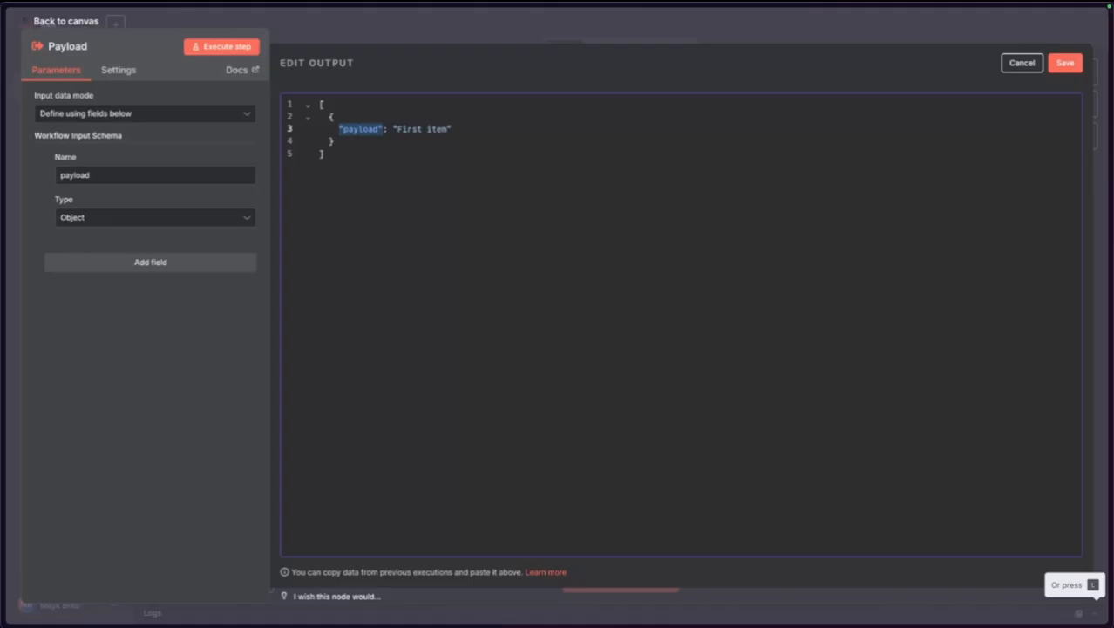
key("Left")
key("alt+shift+Right")
key("alt+shift+Right")
key("alt+shift+Right")
key("Right")
key("Right")
key("Right")
key("shift+End")
key("BackSpace")
Set payload to an object with the WhatsApp contact id and "fromMe": false, then save the pinned data.
type("{")
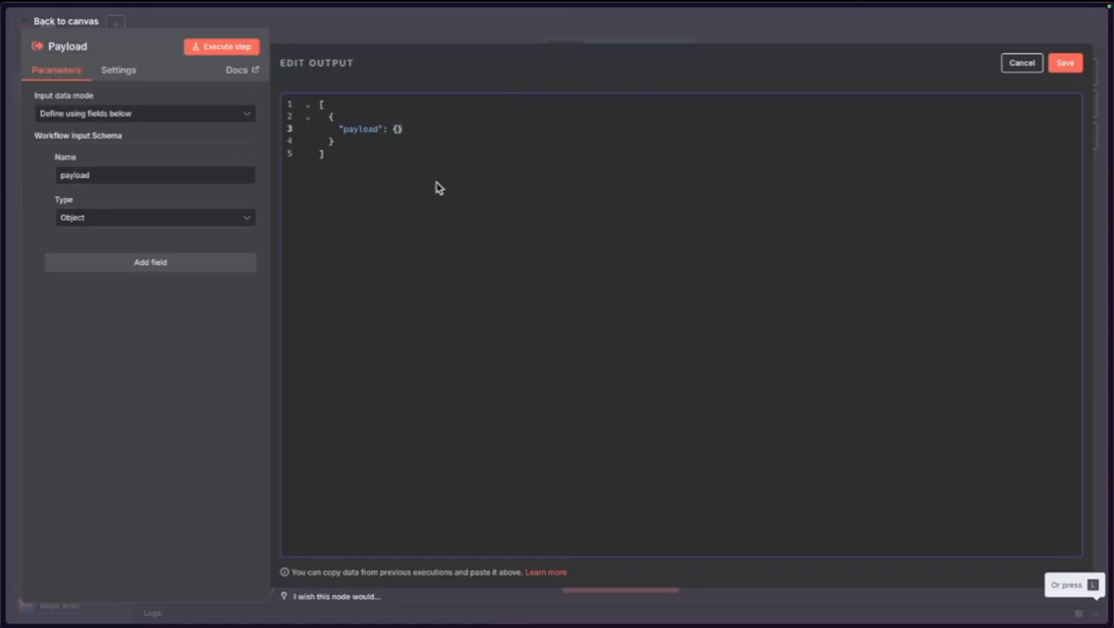
key("Return")
type("\"whatsapp\": \"")
key("alt+super+c")
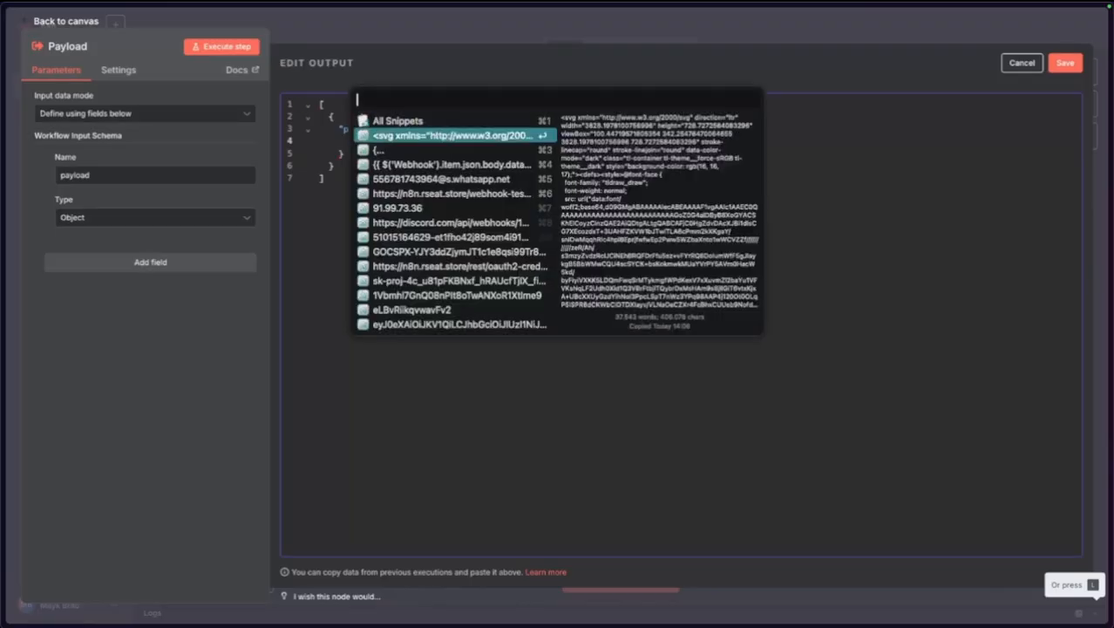
key("Down")
key("Down")
key("Down")
key("Return")
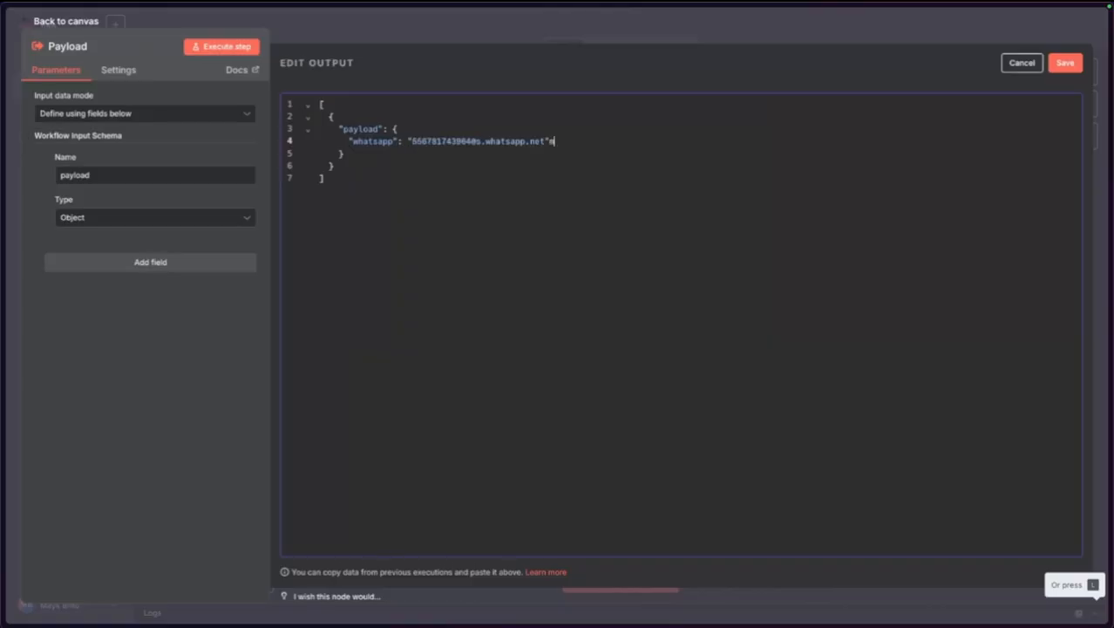
key("Return")
type("\"fromMe\": false")
left_click(1065, 63)
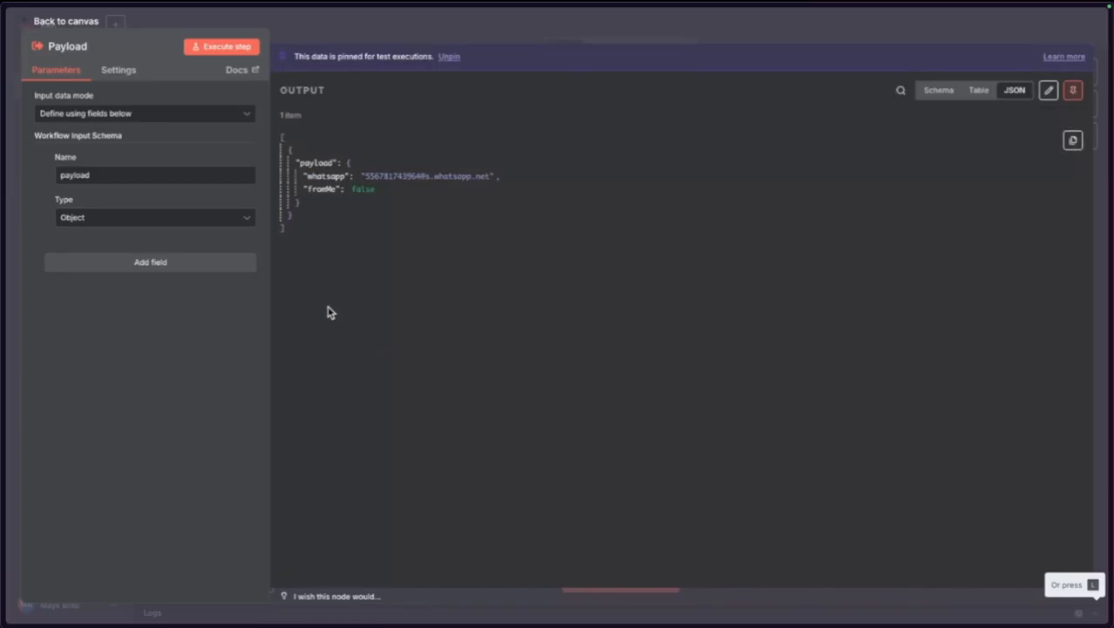
left_click(81, 17)
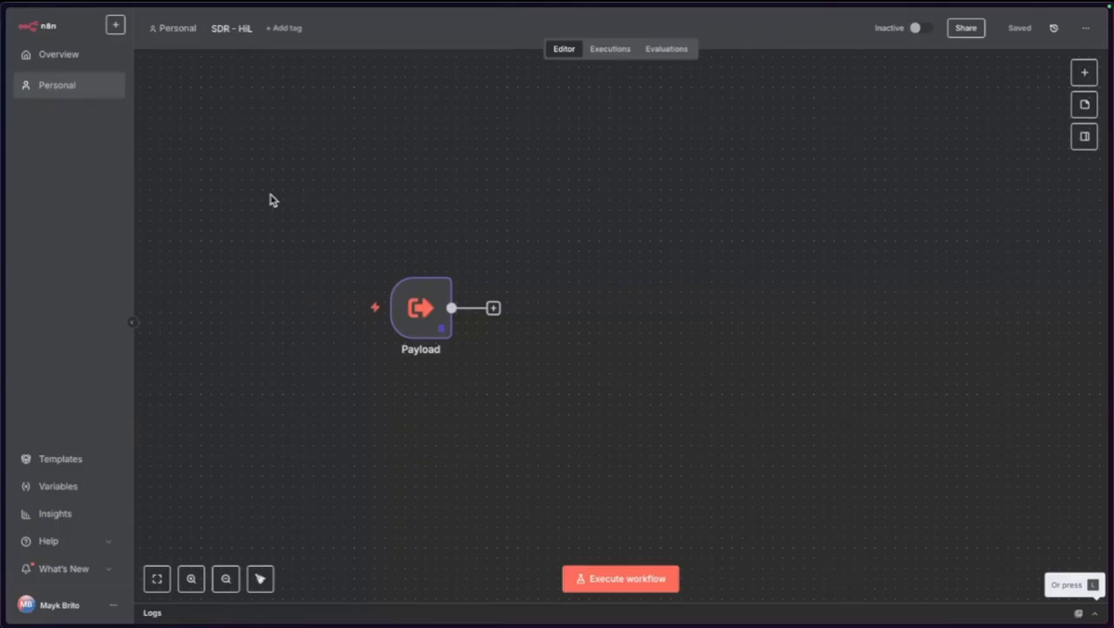
mouse_move(438, 337)
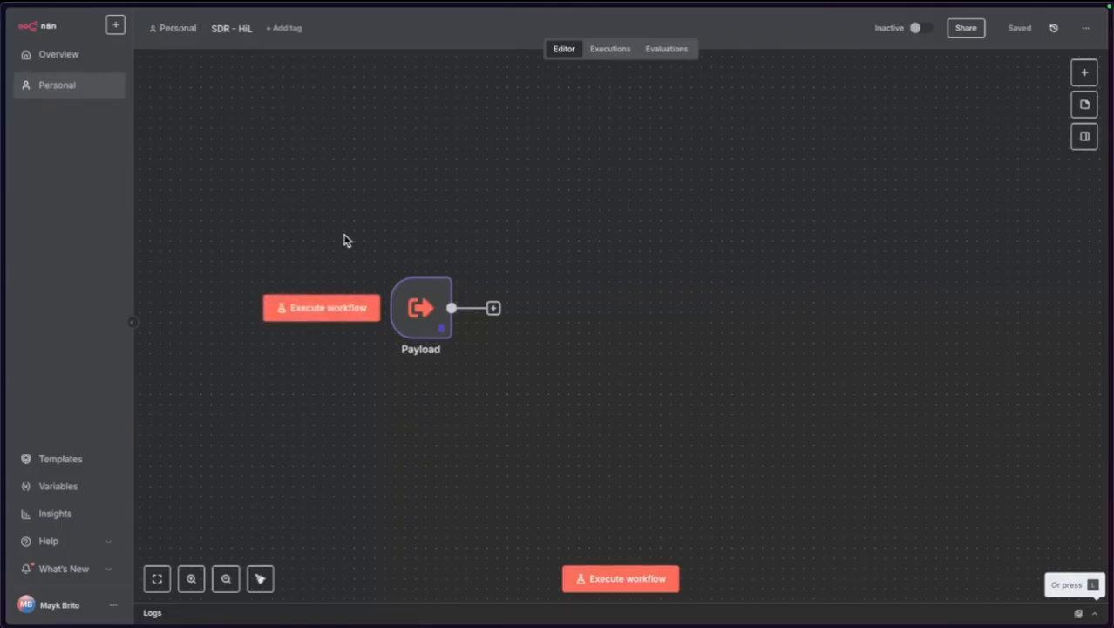
mouse_move(3, 235)
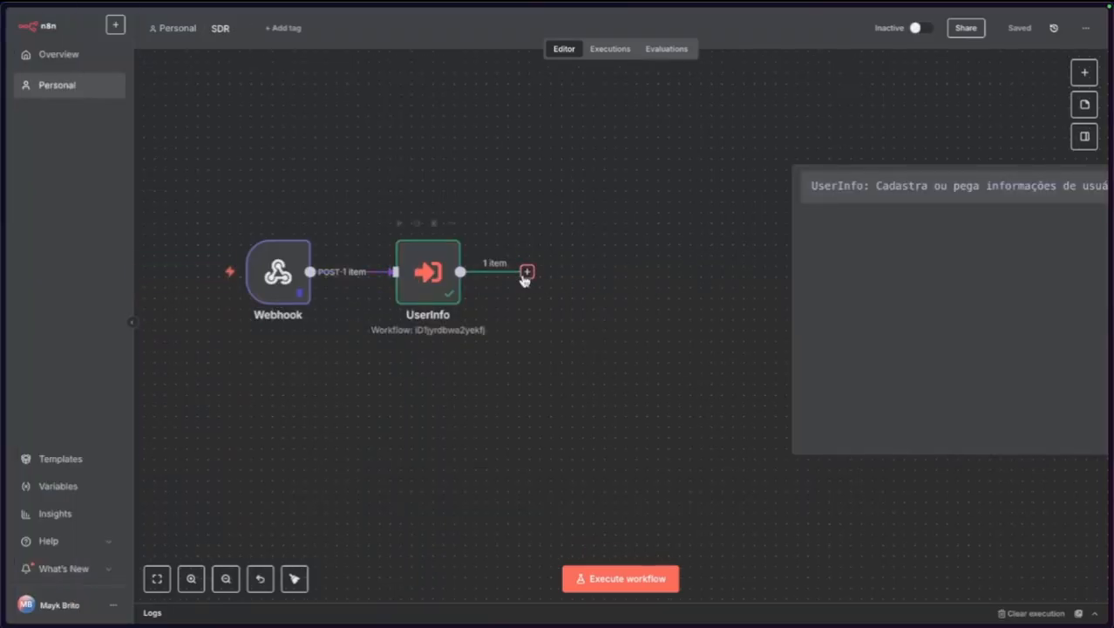
double_click(278, 277)
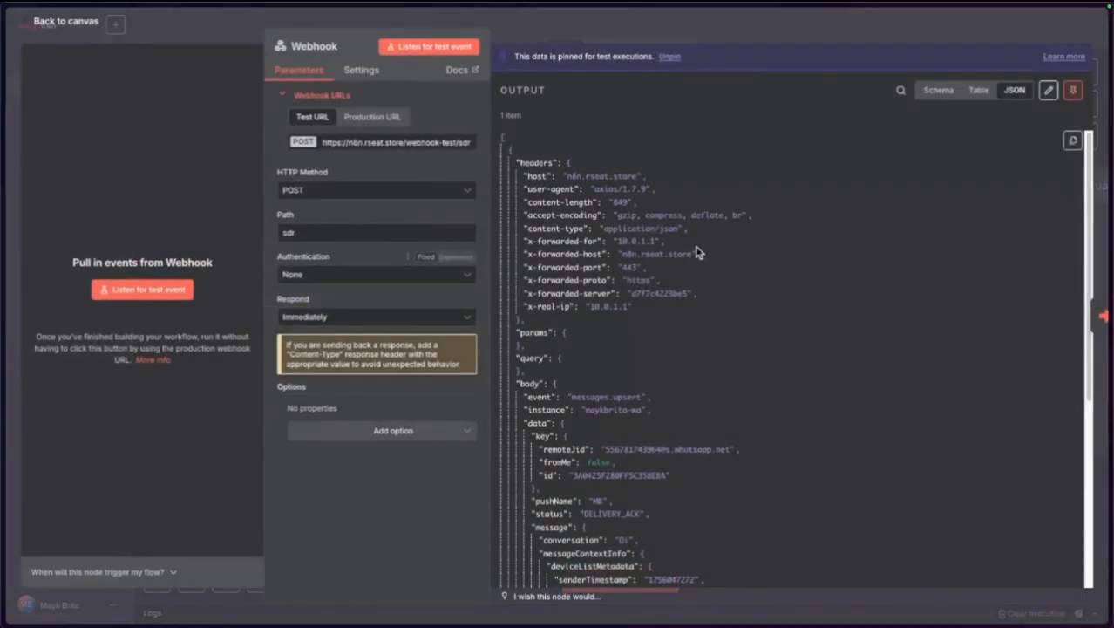
scroll(685, 293, "down", 2)
scroll(684, 293, "down", 5)
scroll(684, 292, "up", 2)
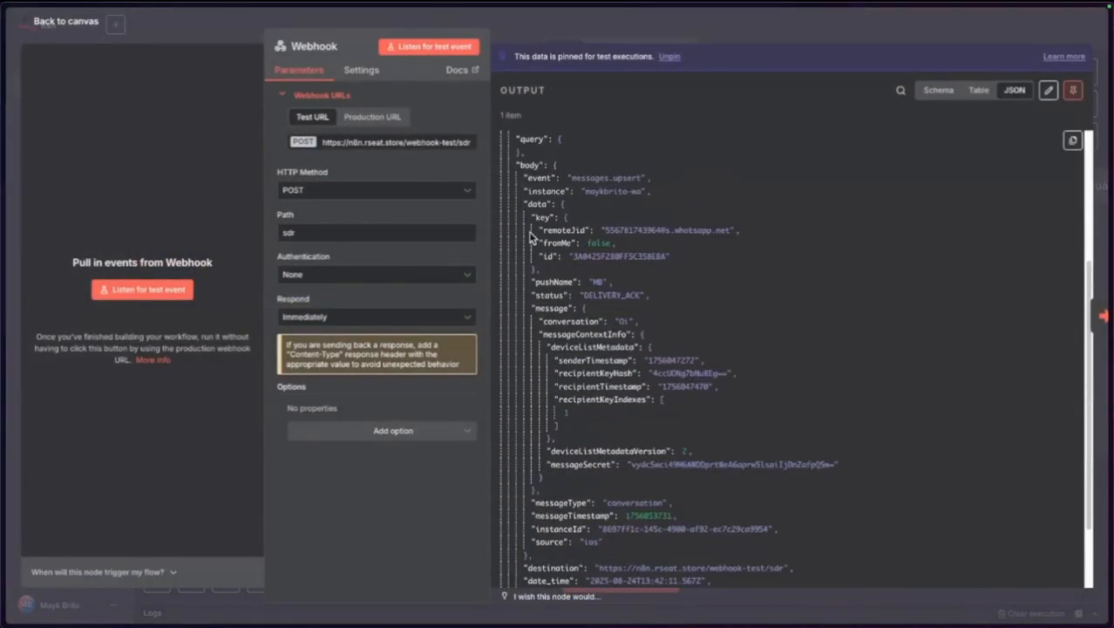
left_click_drag(541, 243, 589, 242)
left_click(622, 249)
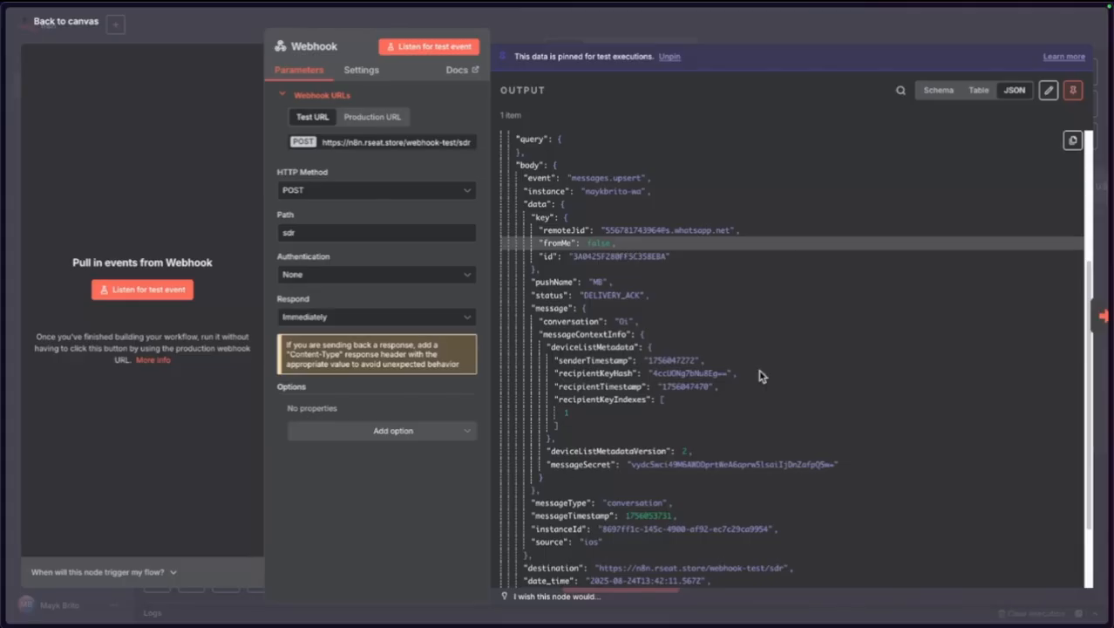
double_click(592, 245)
left_click(87, 23)
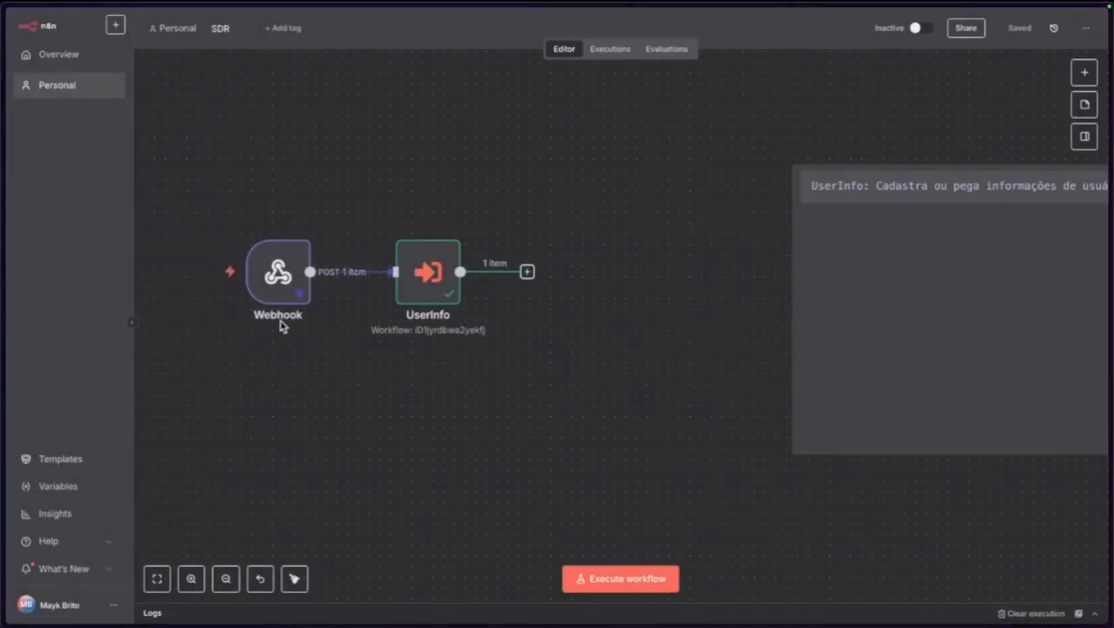
mouse_move(4, 281)
left_click(74, 314)
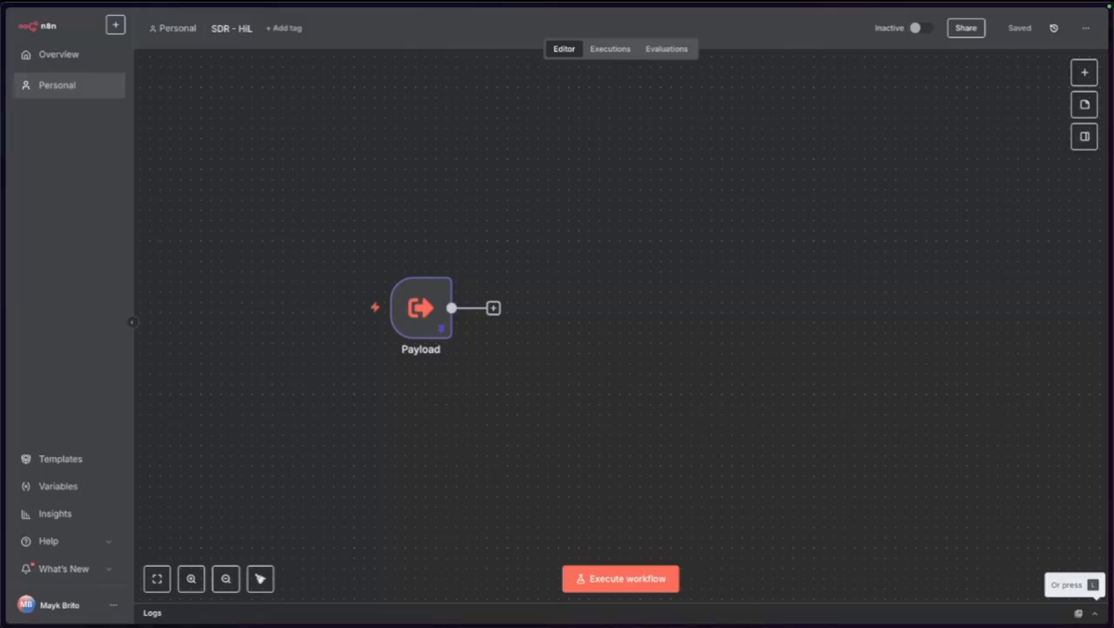
key("shift+s")
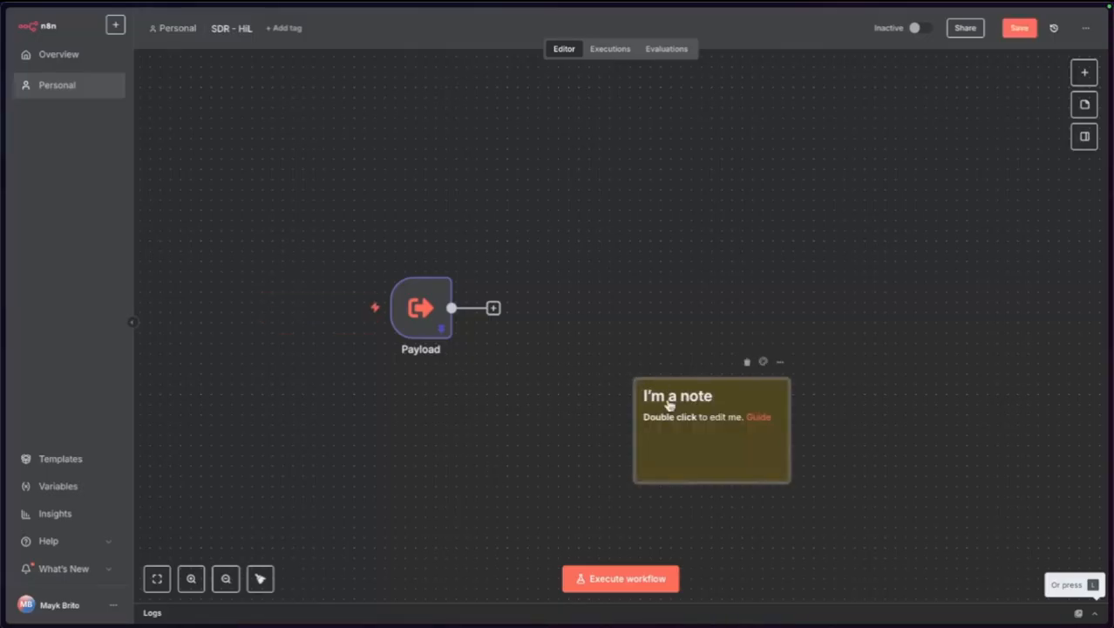
double_click(672, 406)
key("ctrl+a")
key("BackSpace")
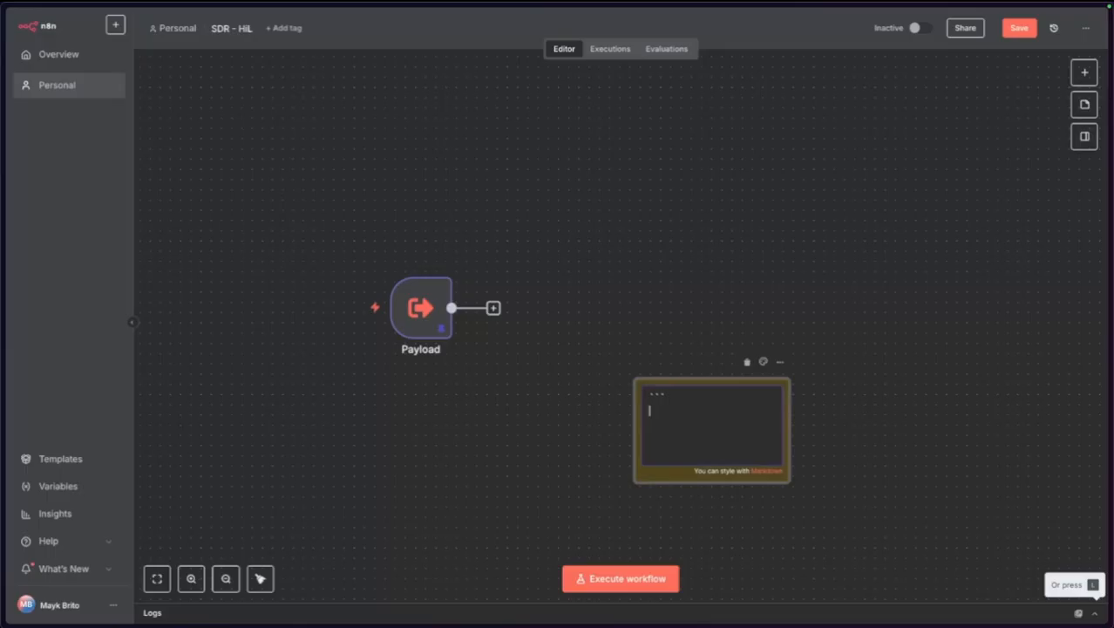
key("BackSpace")
key("BackSpace")
type("Human")
key("Right")
key("BackSpace")
type("in Loop: Algu")
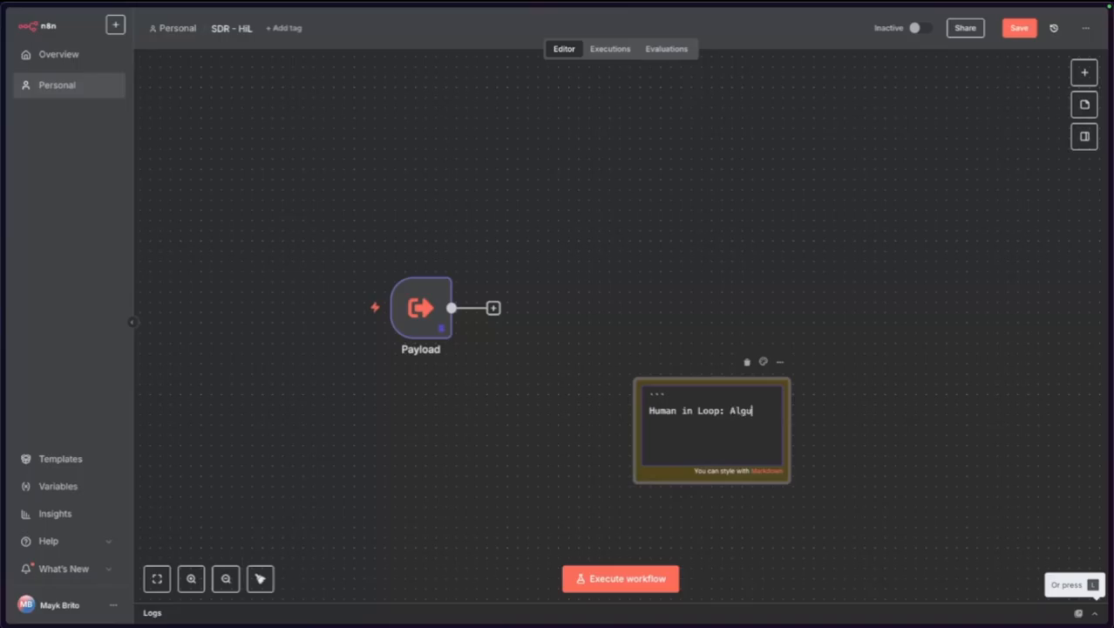
type("ém está atendendan")
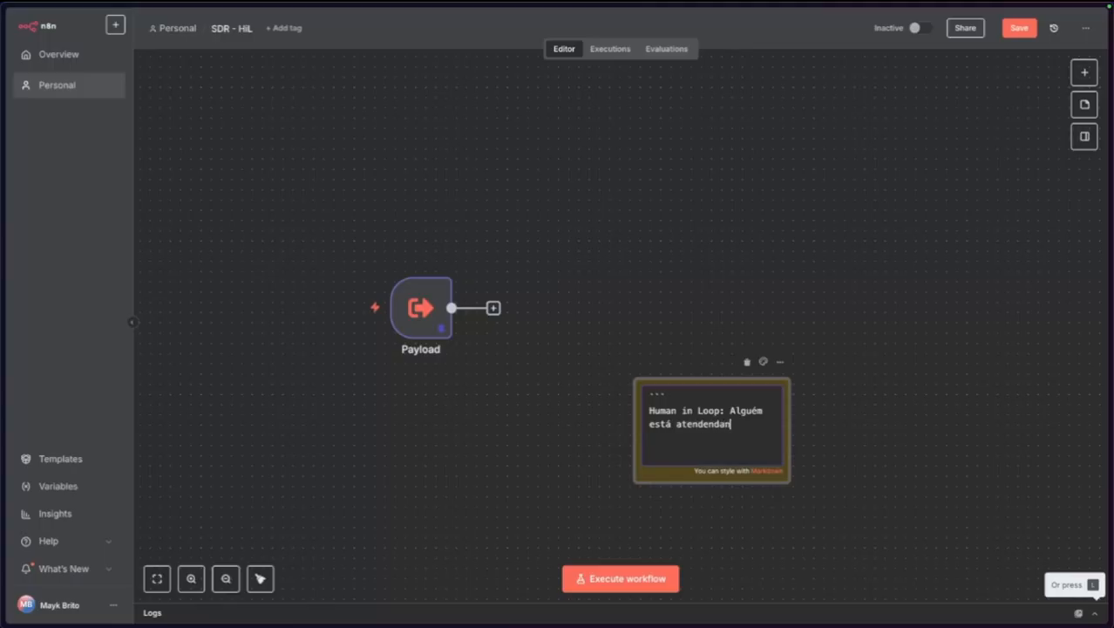
key("BackSpace")
key("BackSpace")
key("BackSpace")
key("BackSpace")
type("ndendo? Então, para o fluxo, se ")
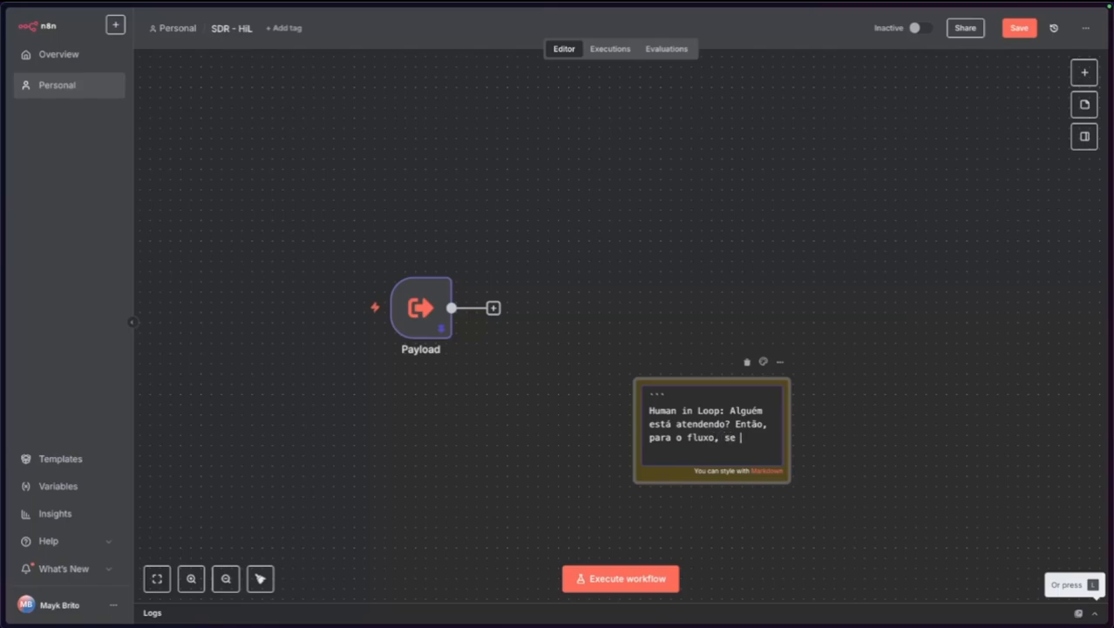
type("não, continua a")
key("BackSpace")
type("o fluxo")
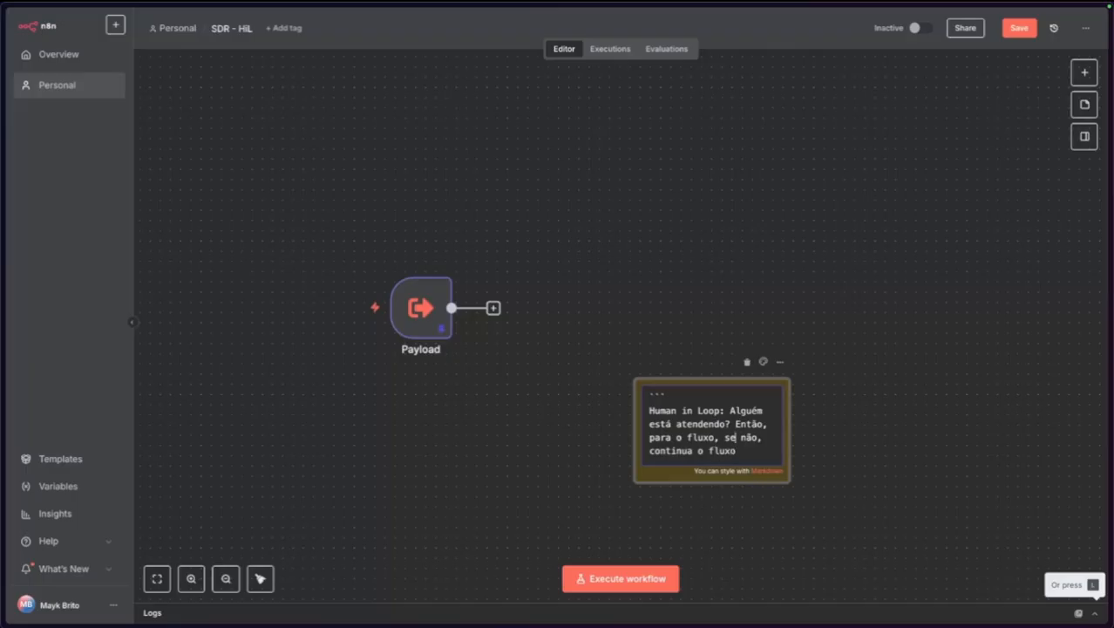
type(" por X tempo")
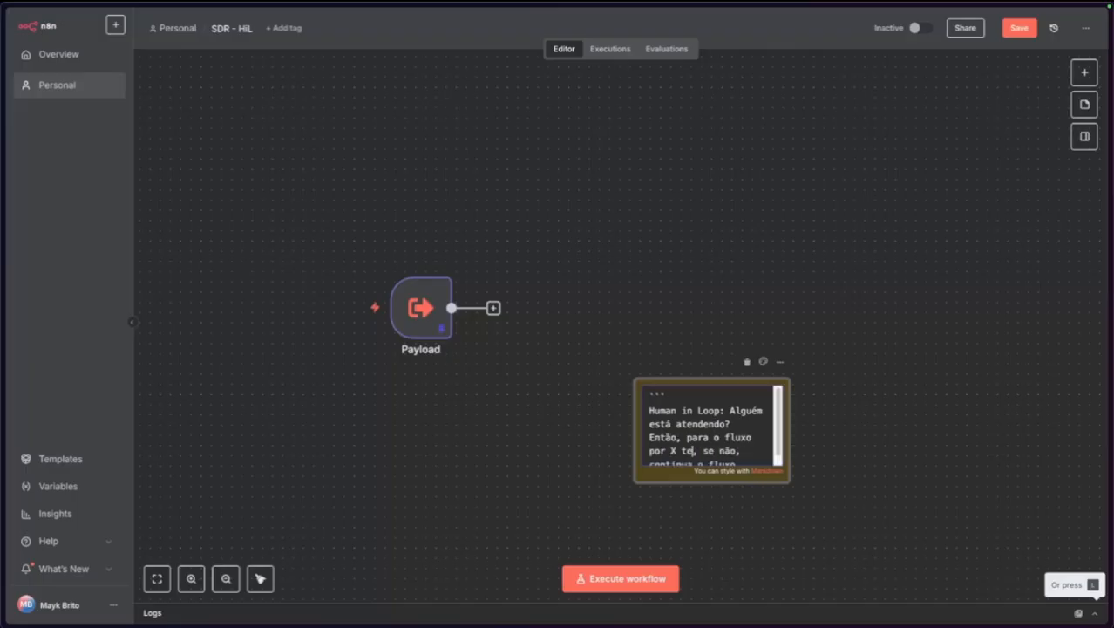
key("alt+Right")
key("alt+Right")
key("alt+Right")
key("alt+Right")
key("Return")
type("``")
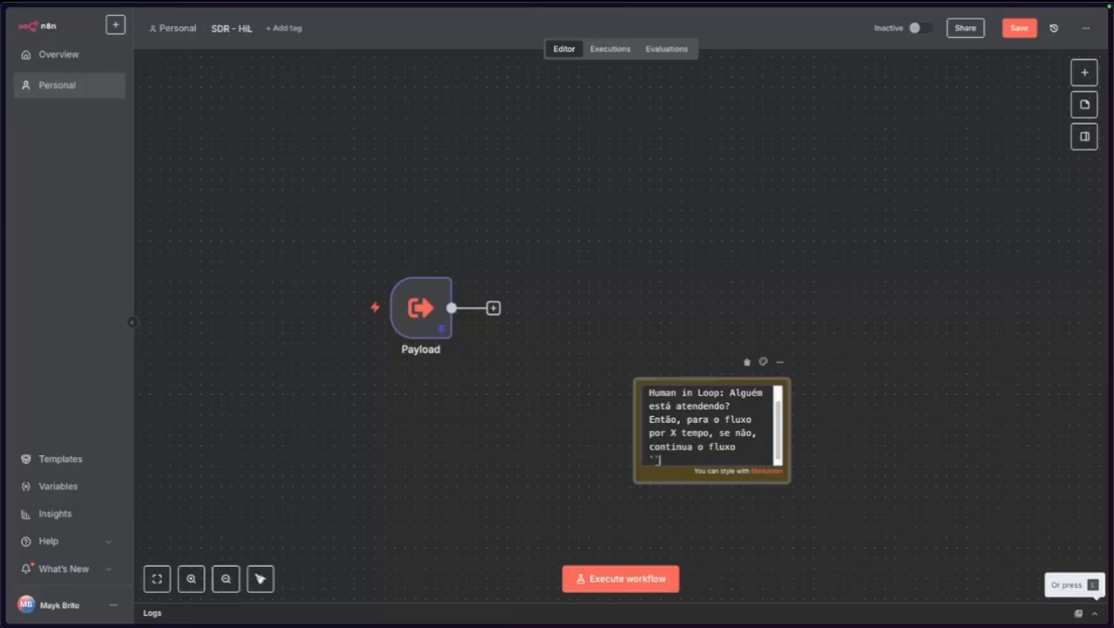
left_click(512, 468)
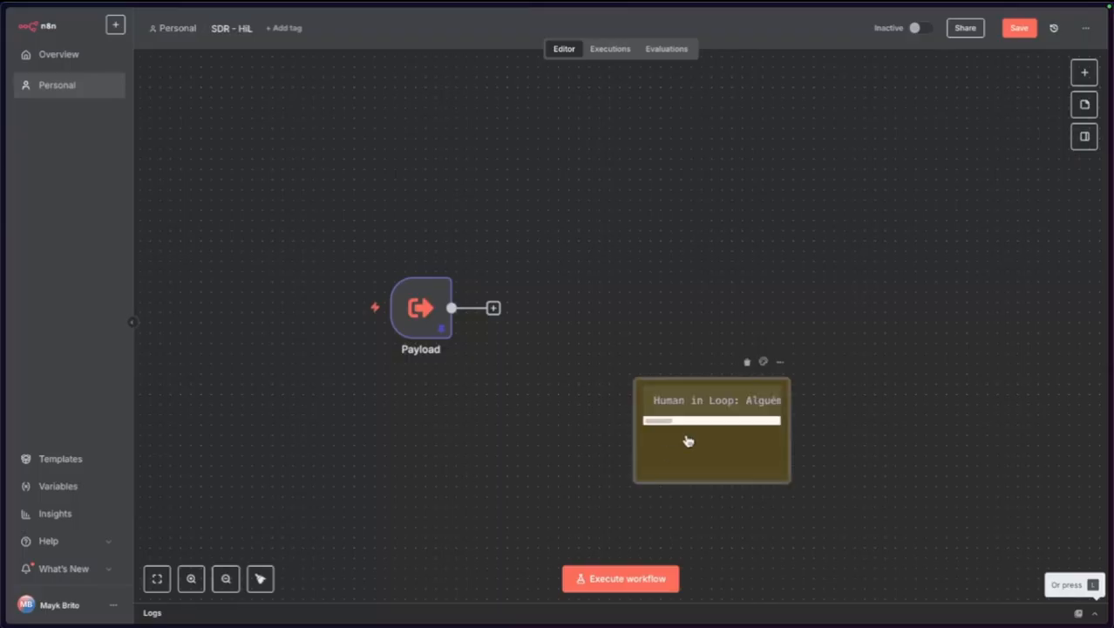
left_click(782, 364)
left_click(781, 328)
left_click(763, 361)
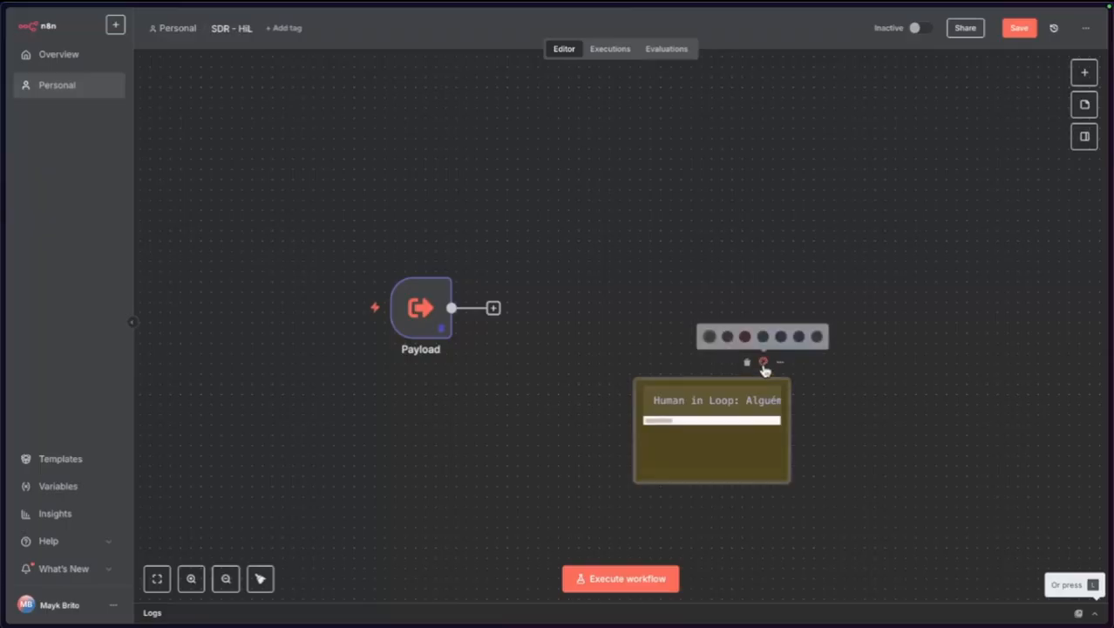
left_click(820, 338)
left_click_drag(761, 449, 1104, 513)
left_click_drag(868, 457, 704, 329)
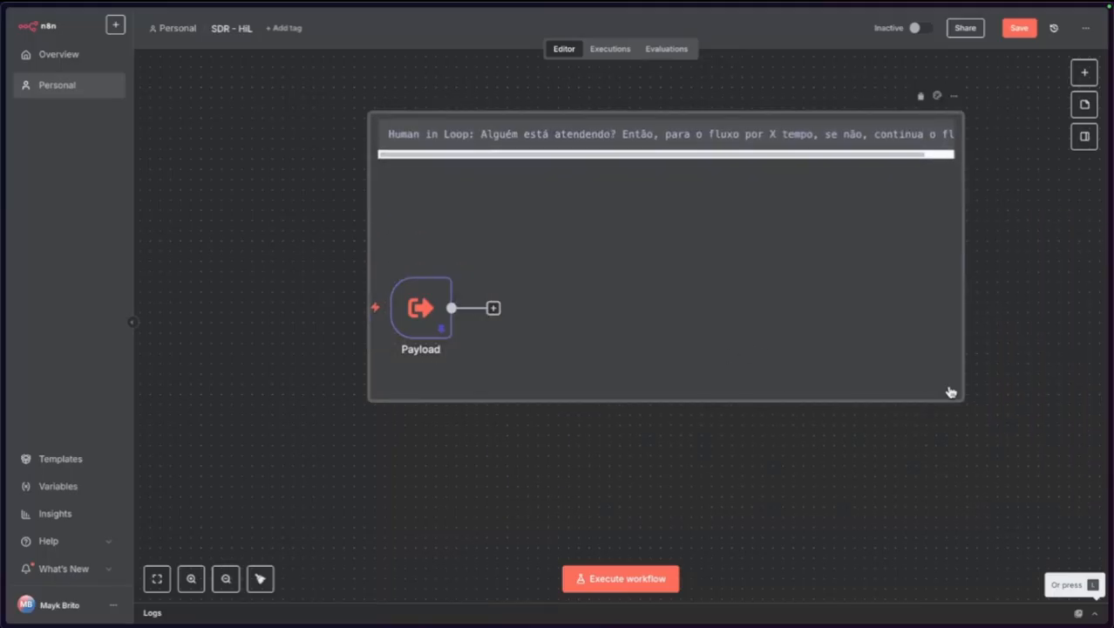
left_click_drag(962, 397, 1022, 450)
left_click_drag(930, 379, 891, 390)
left_click(1017, 28)
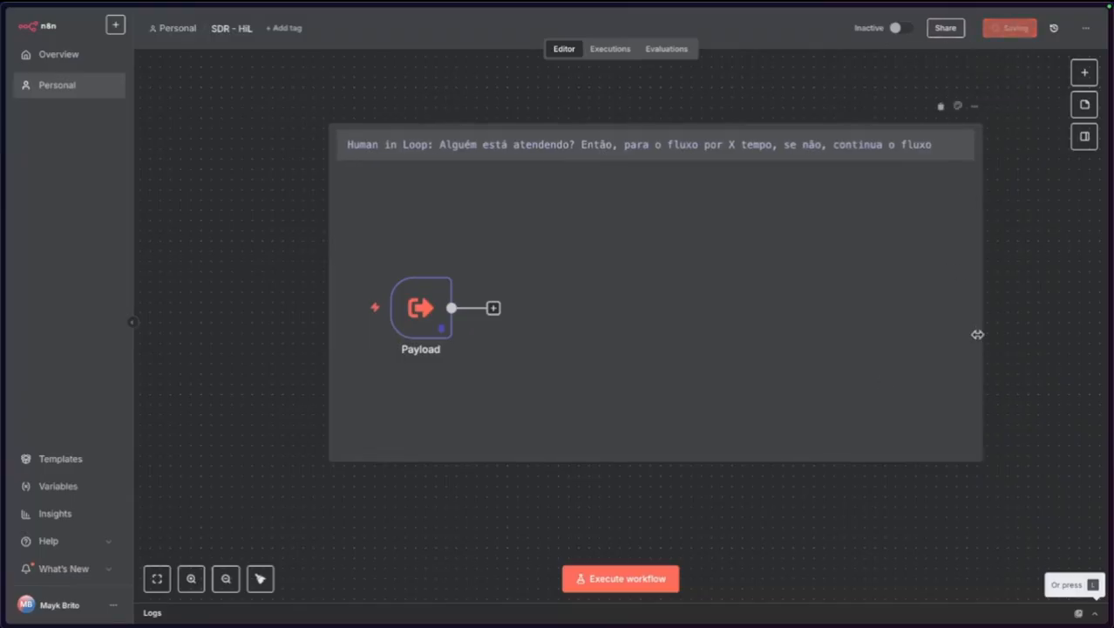
scroll(978, 335, "left", 1)
scroll(978, 337, "right", 1)
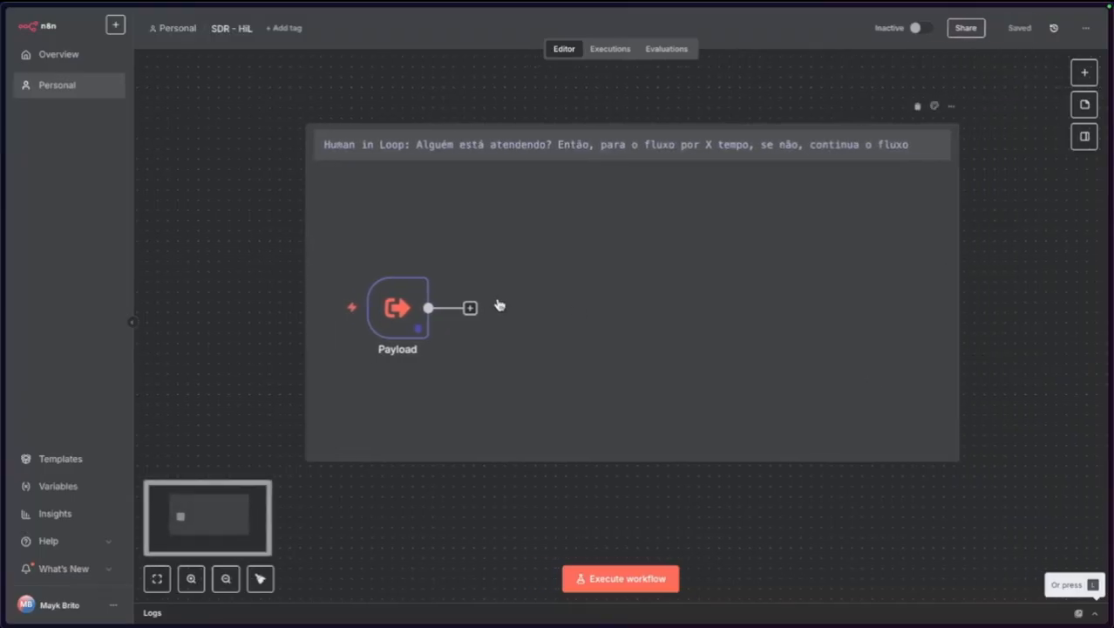
Add an If node after Payload and name it SouEu?
left_click(471, 307)
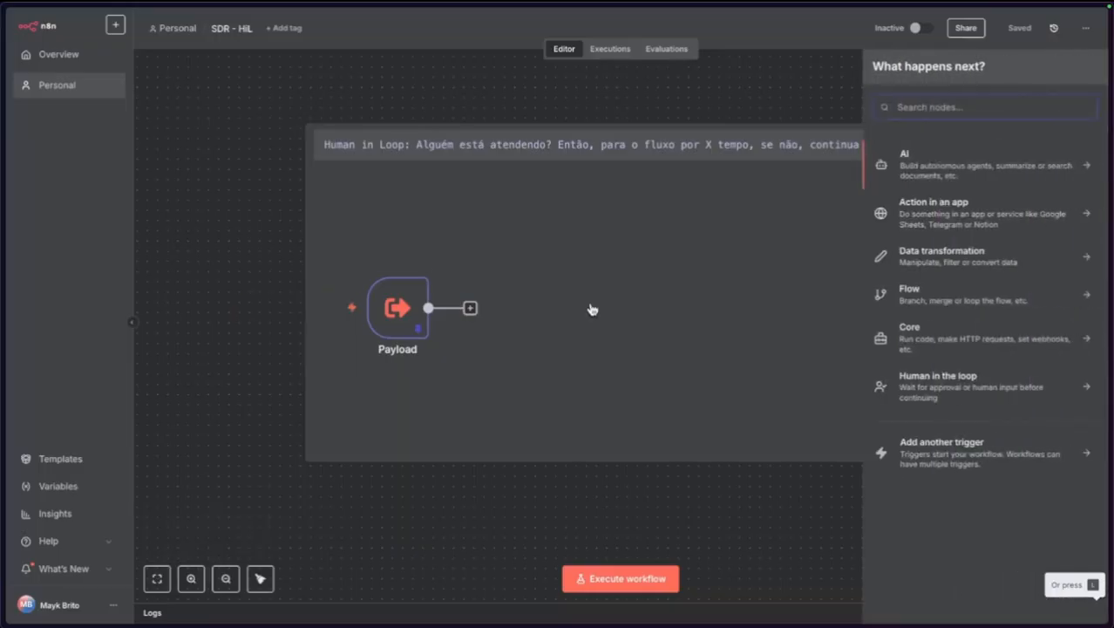
type("if")
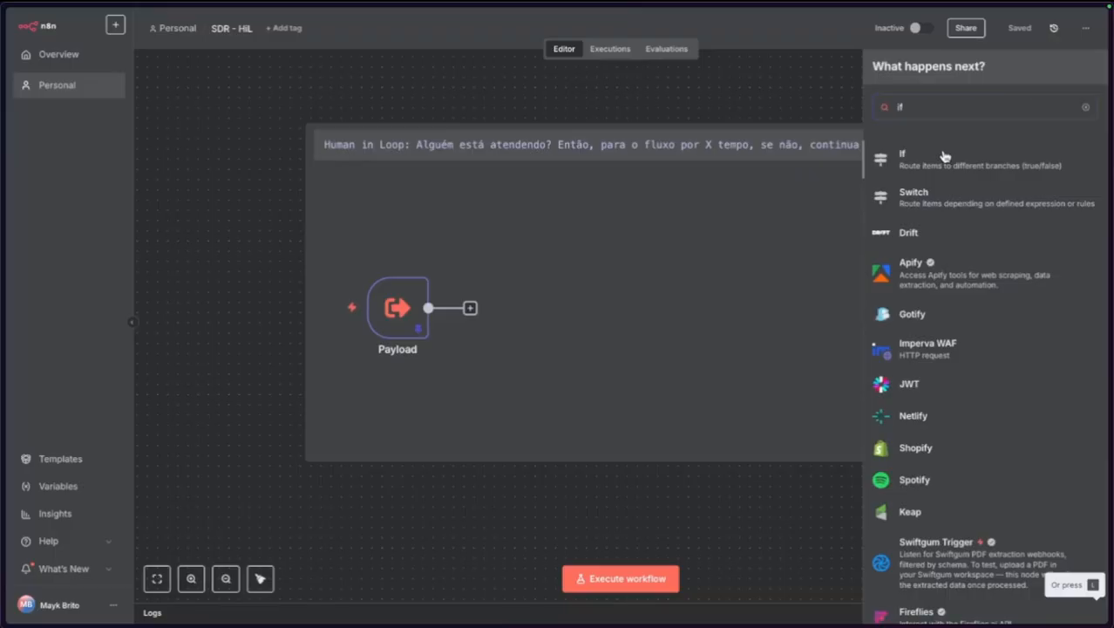
left_click(945, 150)
left_click(342, 47)
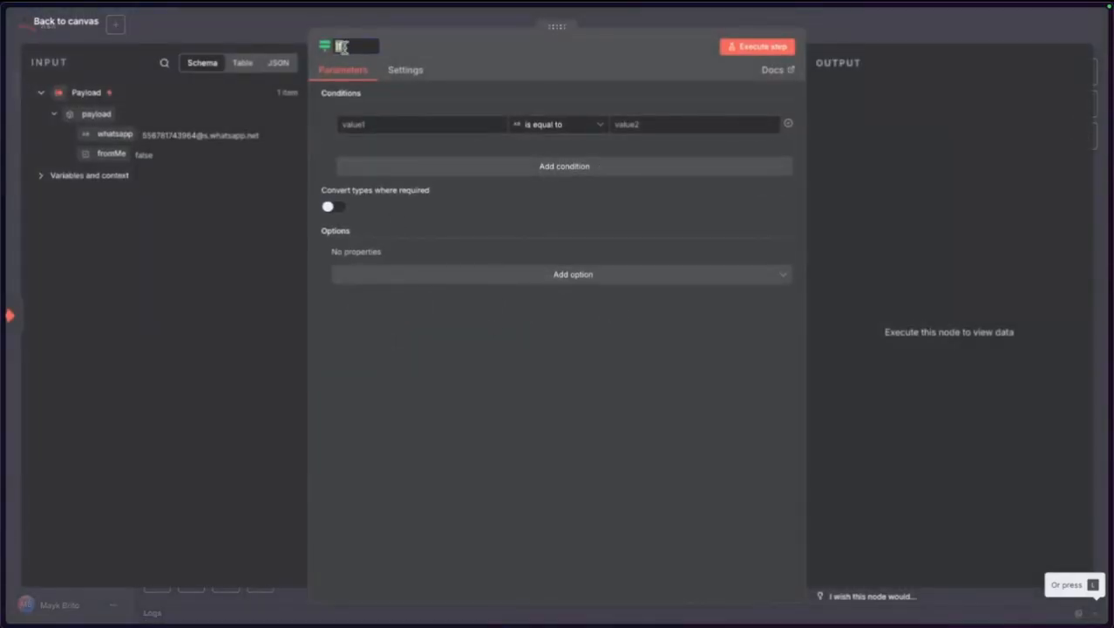
type("SouE")
key("Return")
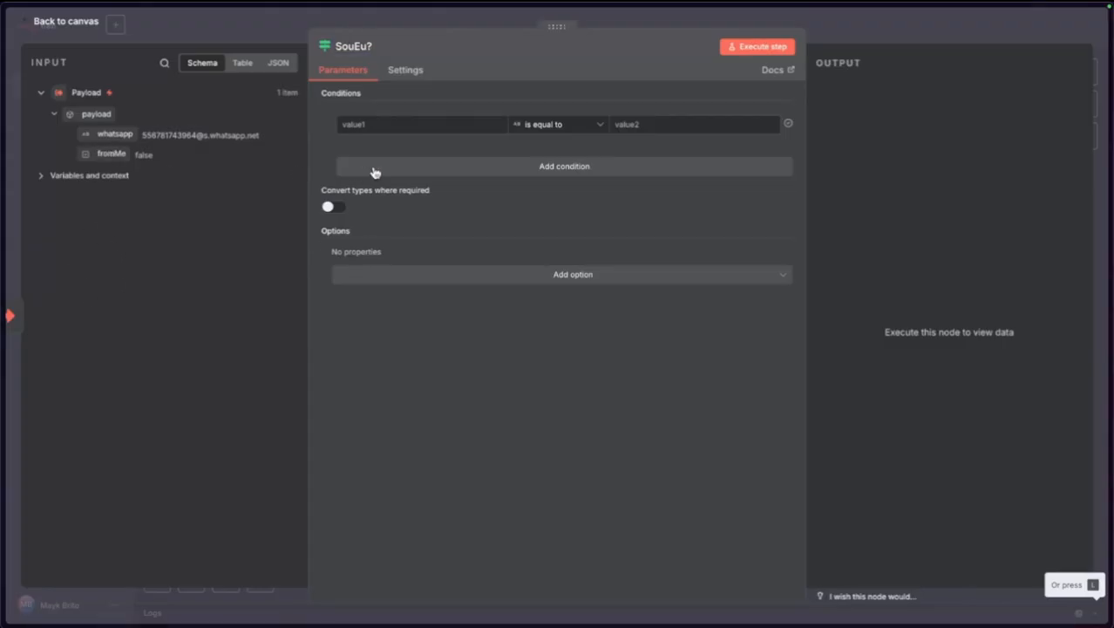
Make SouEu? pass when payload.fromMe is true (Boolean > is true), then execute the workflow.
left_click_drag(111, 156, 374, 126)
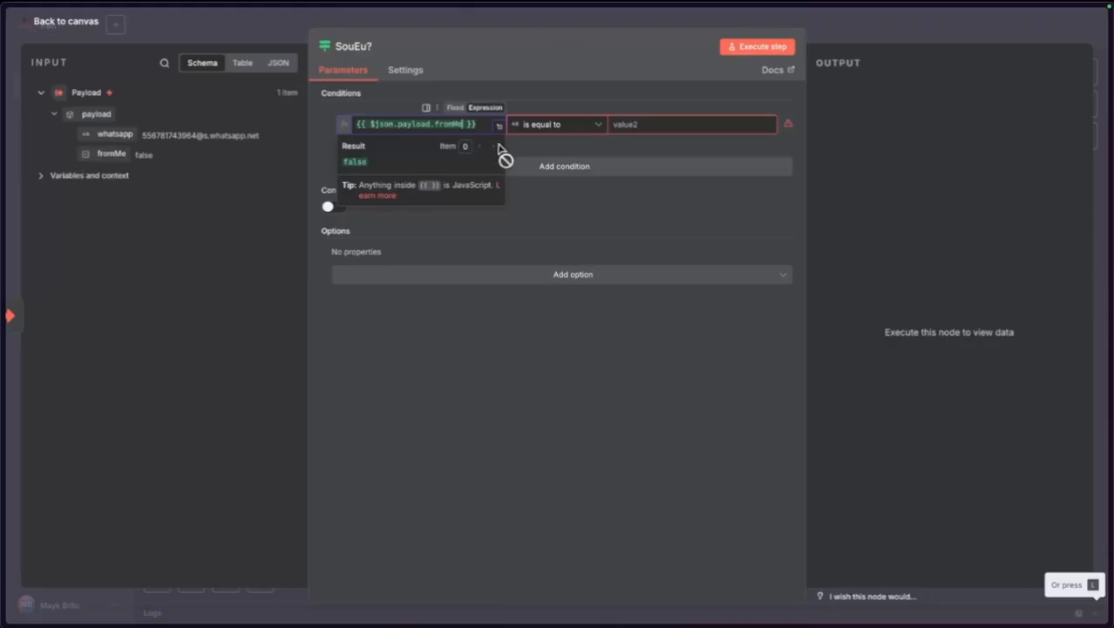
left_click(552, 131)
mouse_move(528, 222)
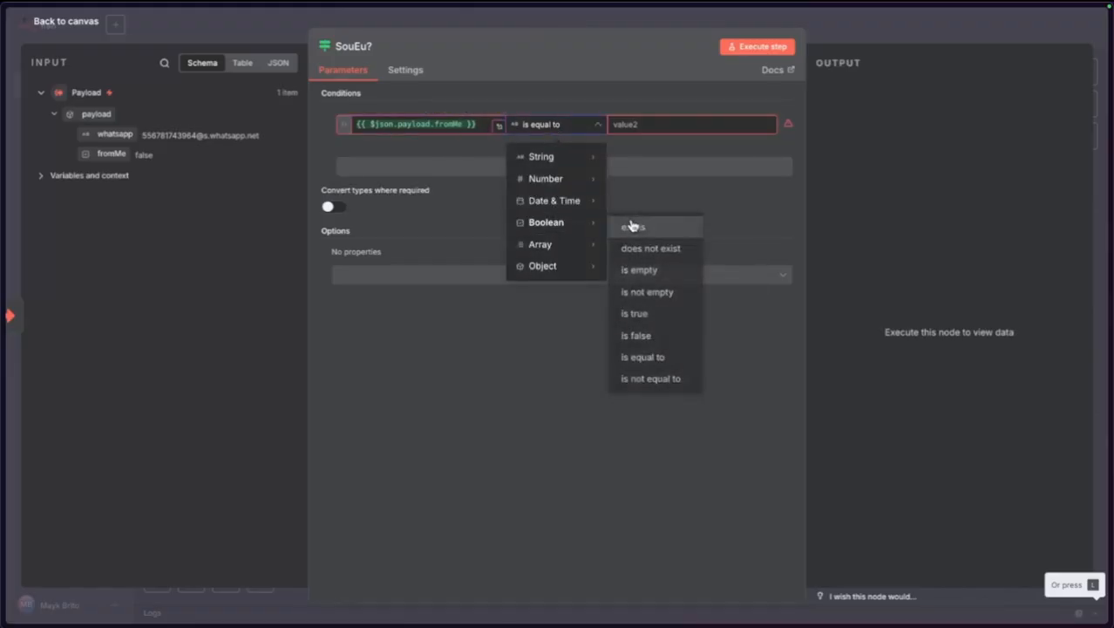
mouse_move(555, 245)
mouse_move(602, 223)
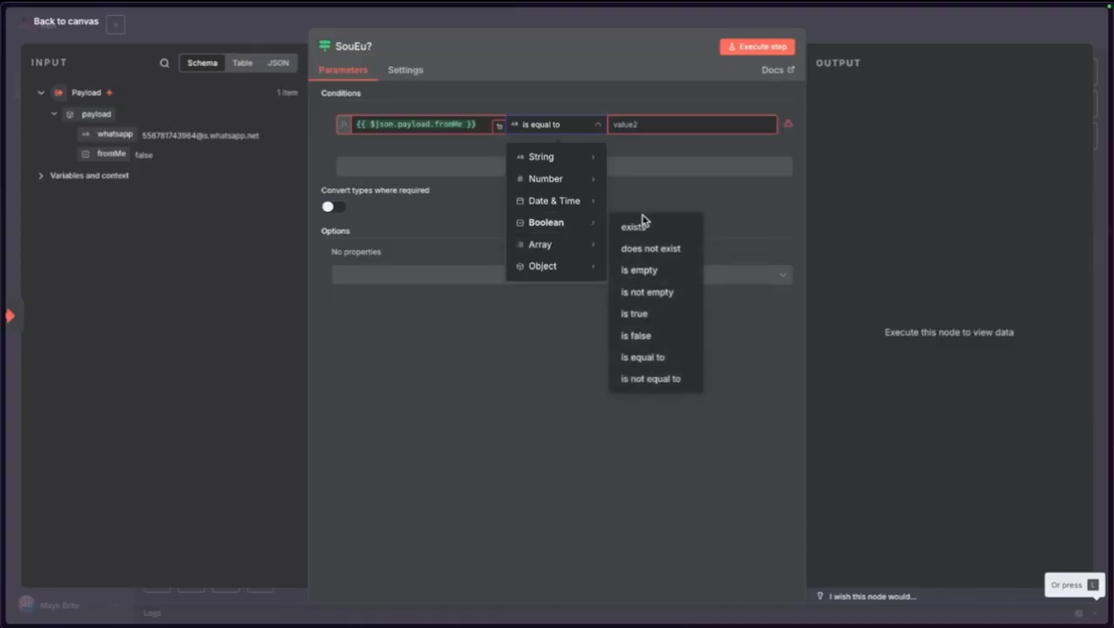
left_click(642, 313)
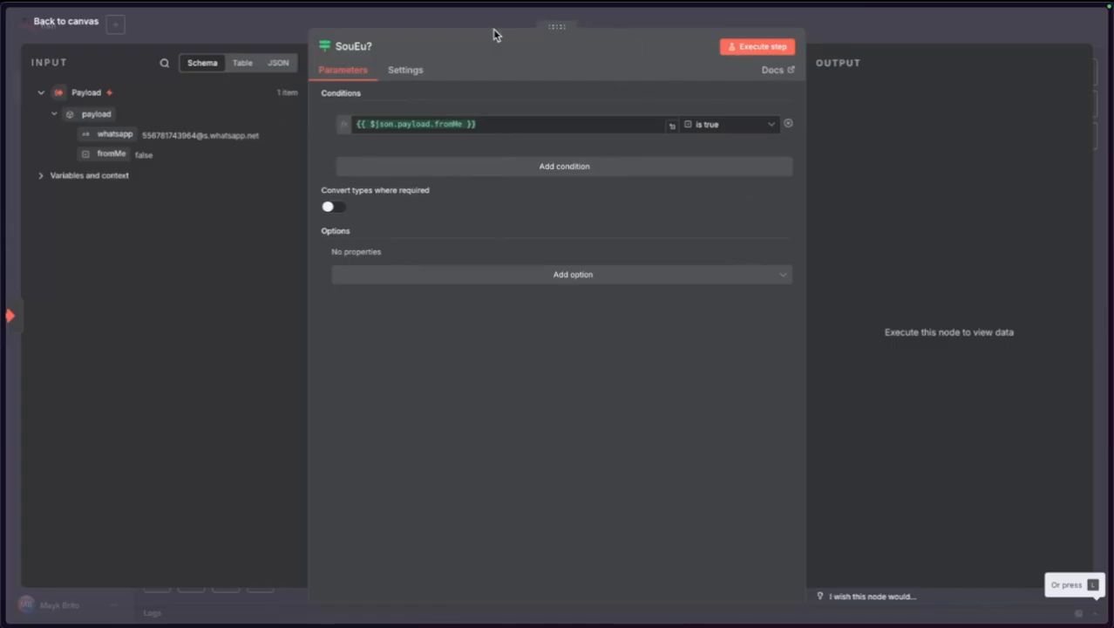
left_click(66, 24)
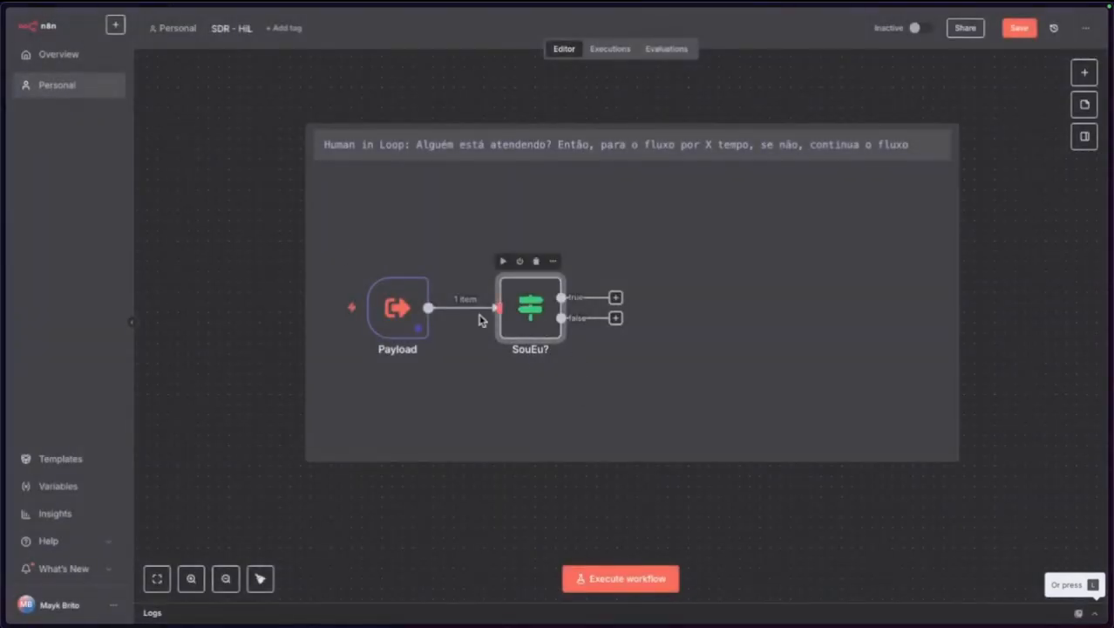
left_click(333, 312)
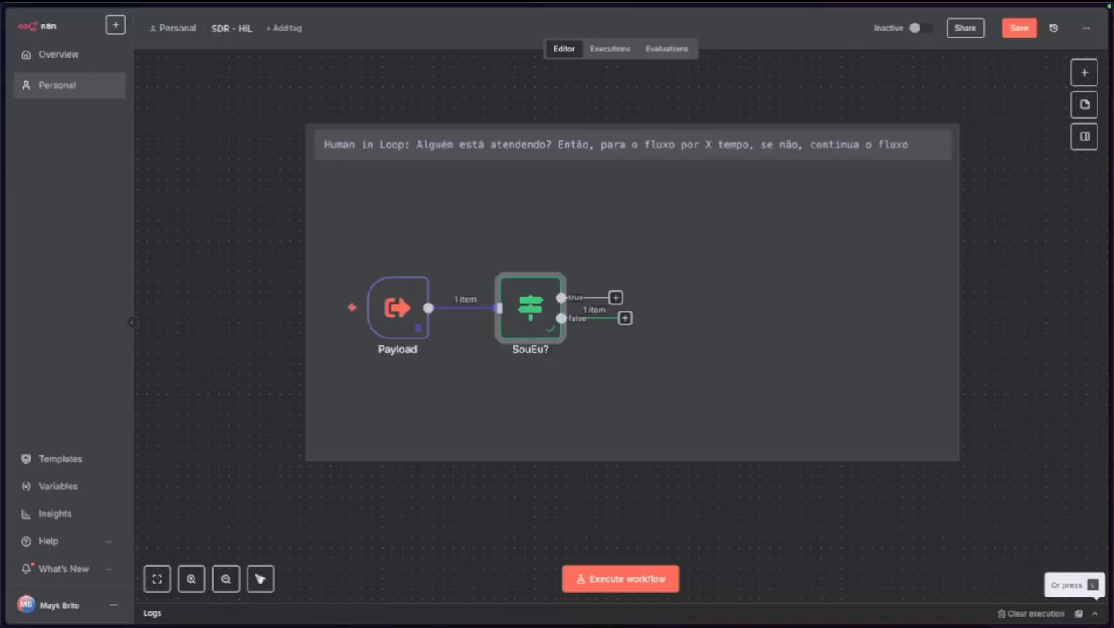
Attach a Redis 'Set the value of a key' node to SouEu?'s true output.
left_click(616, 297)
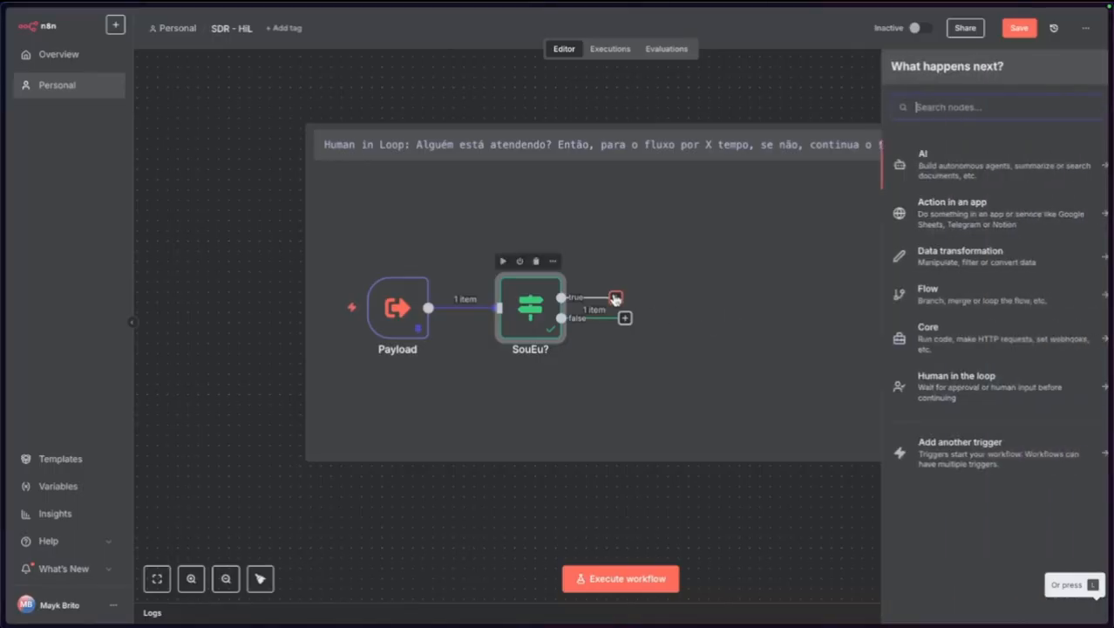
type("redi")
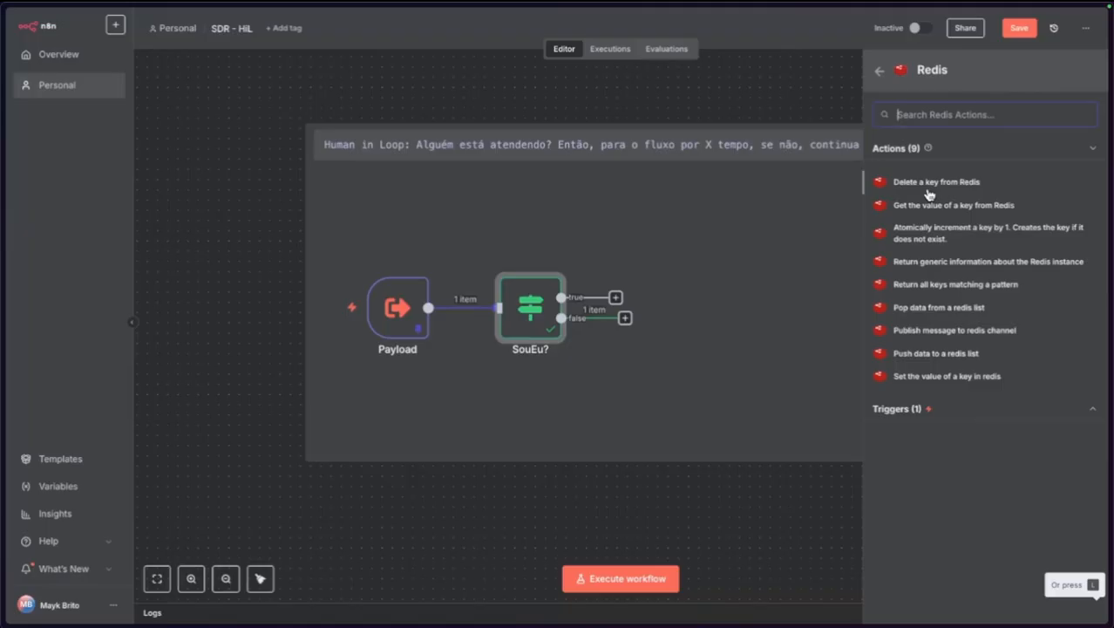
left_click(932, 378)
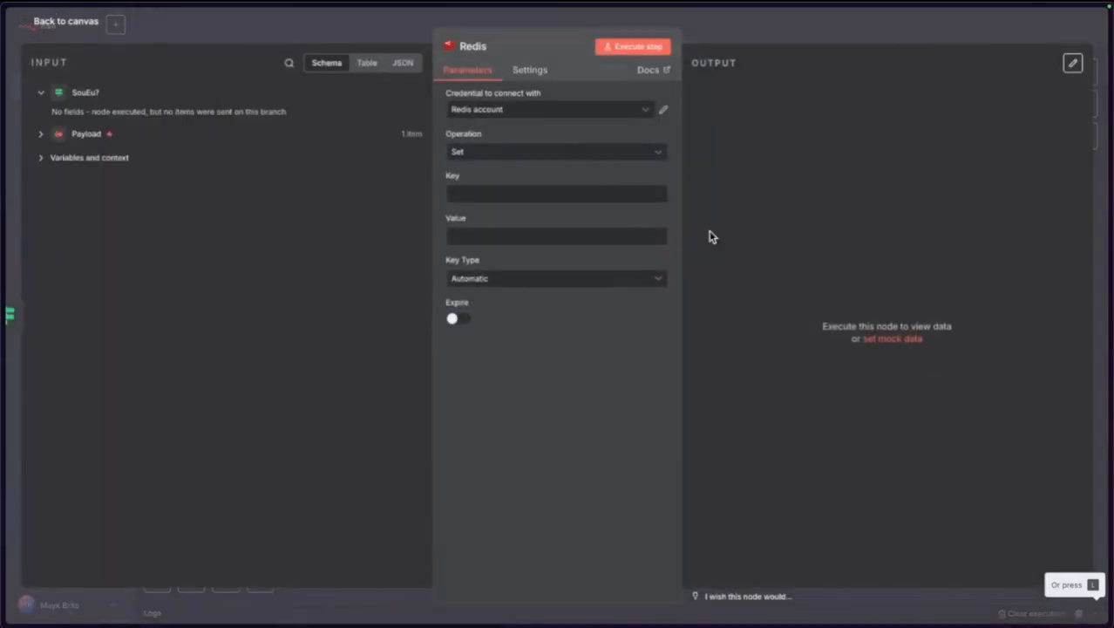
Rename the Redis node to BloqueiaBot.
left_click(474, 48)
type("BloqueiaBot")
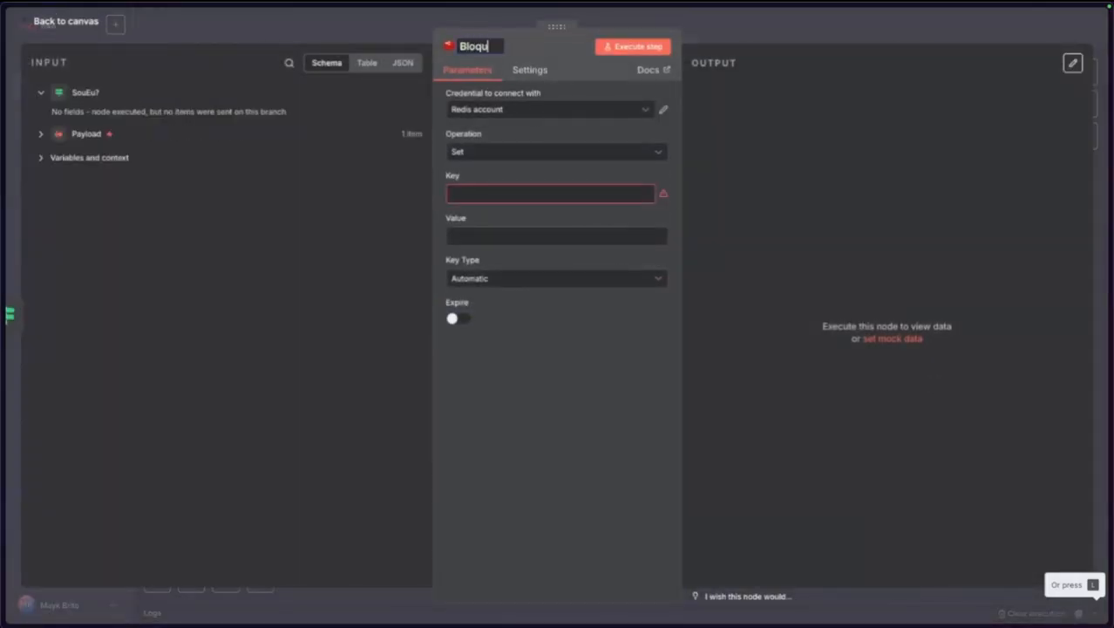
left_click(524, 418)
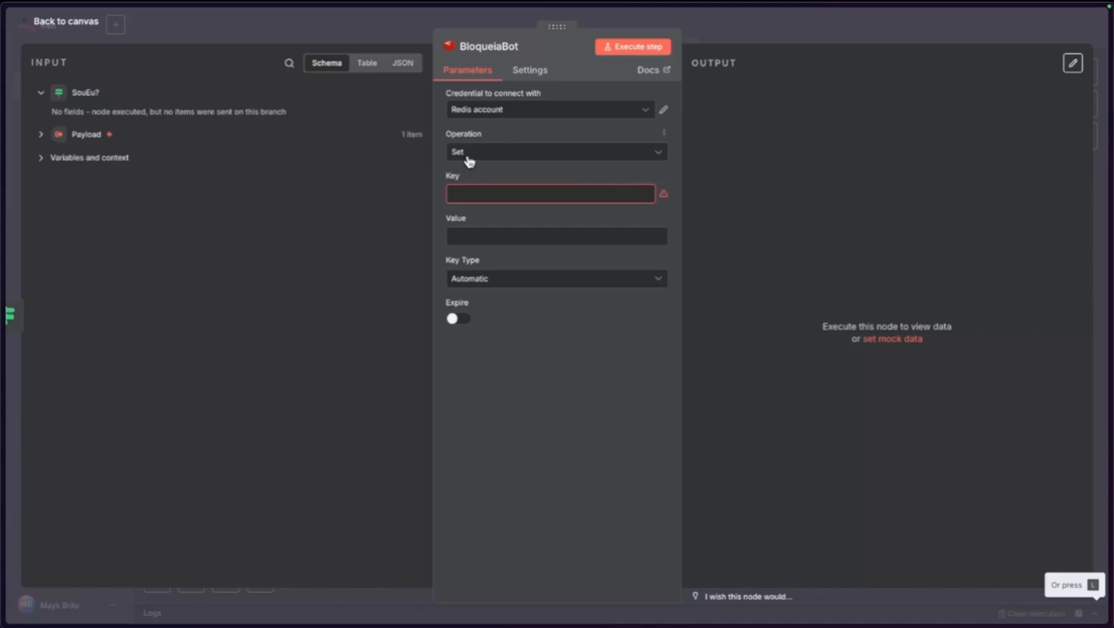
Set BloqueiaBot's Key to the expression {{ $json.payload }}.
left_click(480, 188)
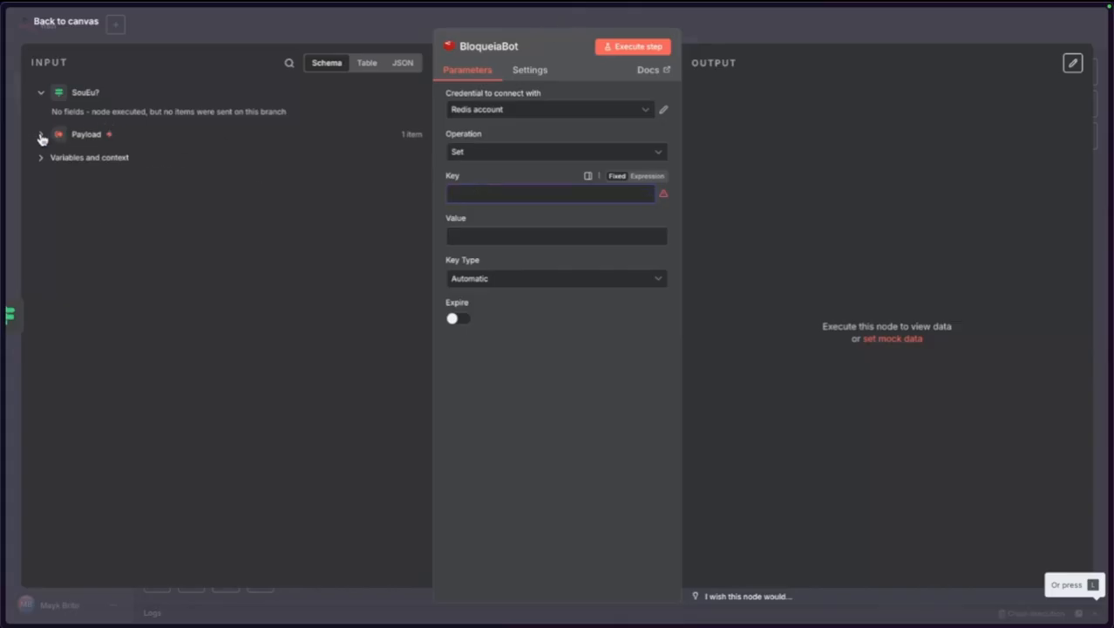
left_click(41, 137)
left_click(506, 191)
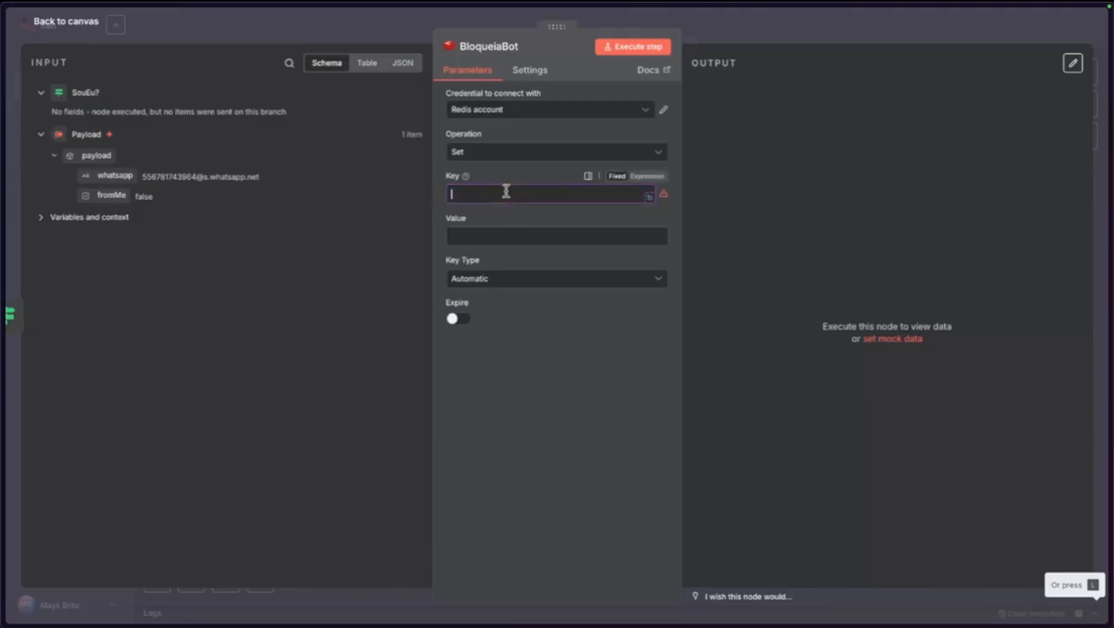
type("{{$json")
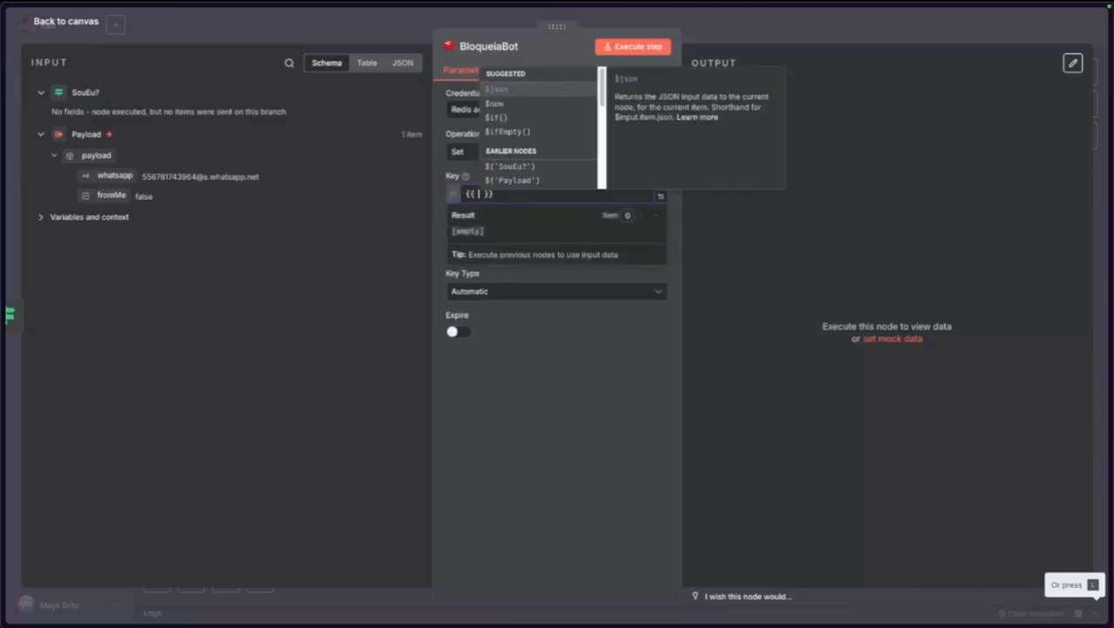
key("Escape")
type(".pay")
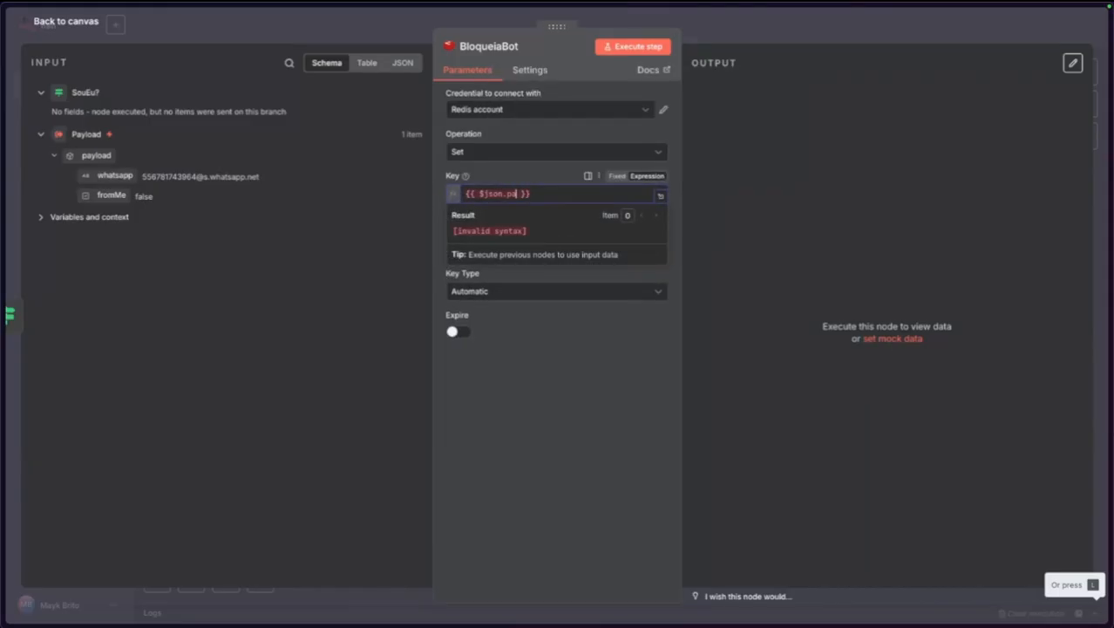
type("load")
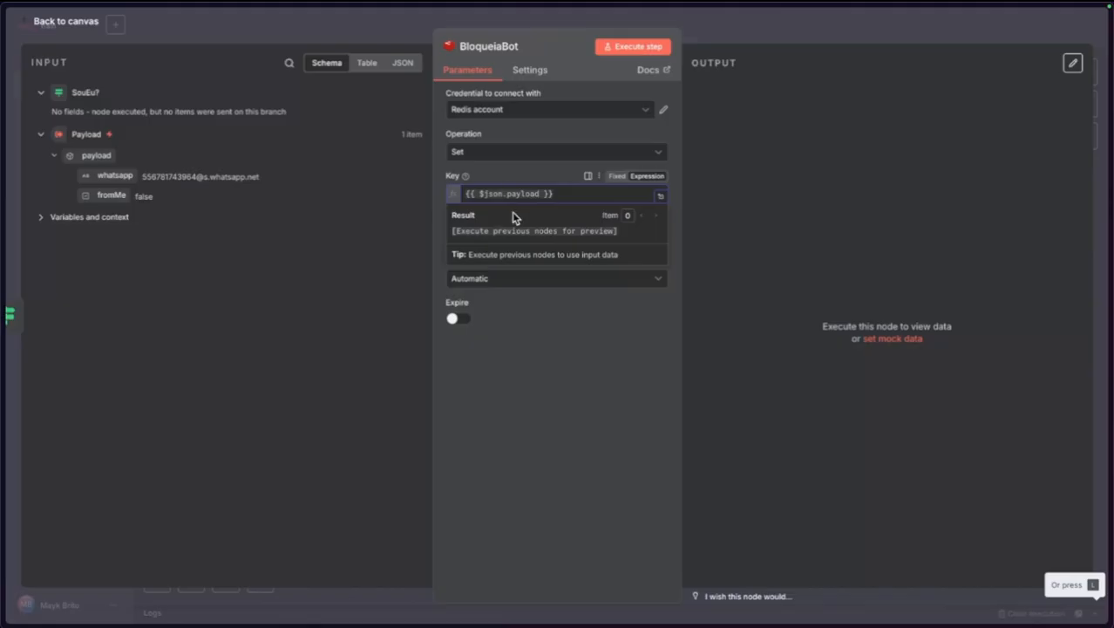
left_click(559, 367)
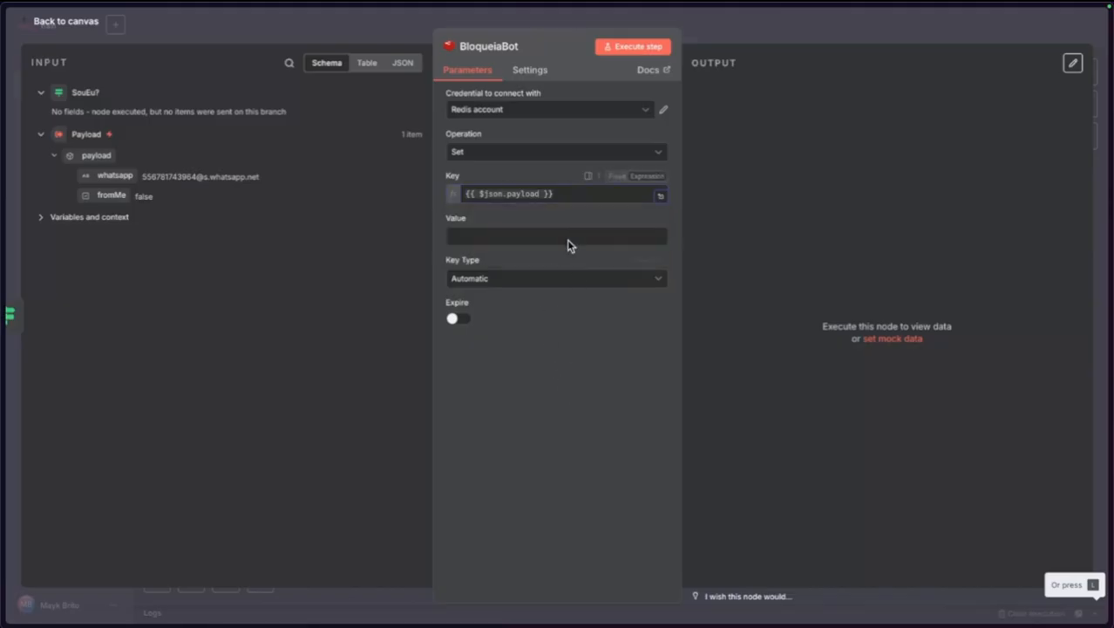
triple_click(539, 200)
key("Escape")
left_click(55, 21)
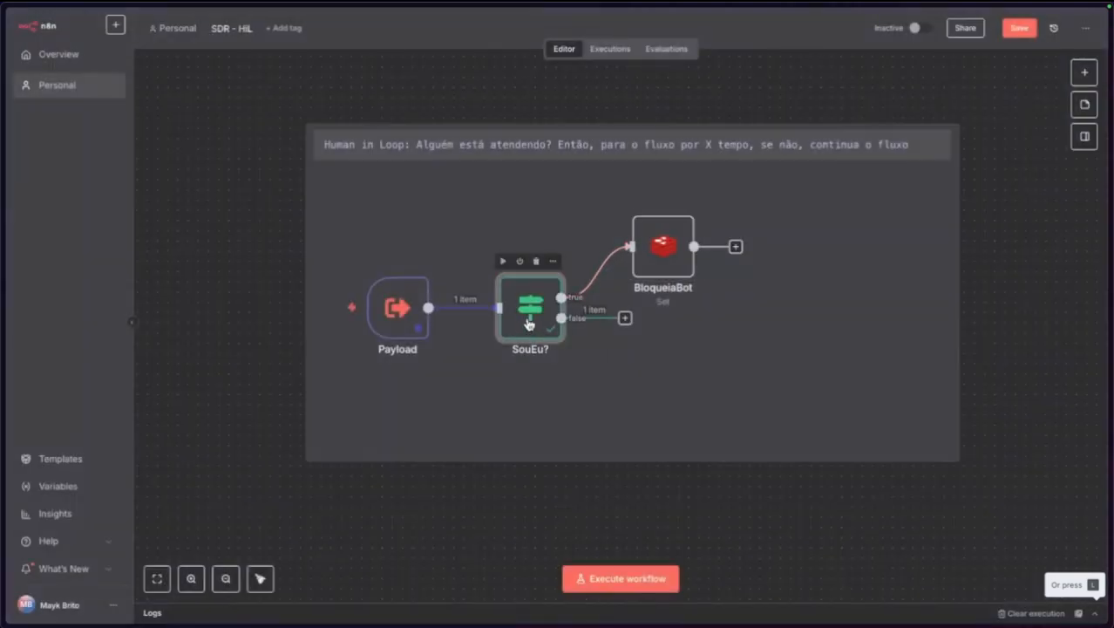
Change the pinned Payload fromMe to true, execute the workflow, and open the failing BloqueiaBot.
double_click(373, 308)
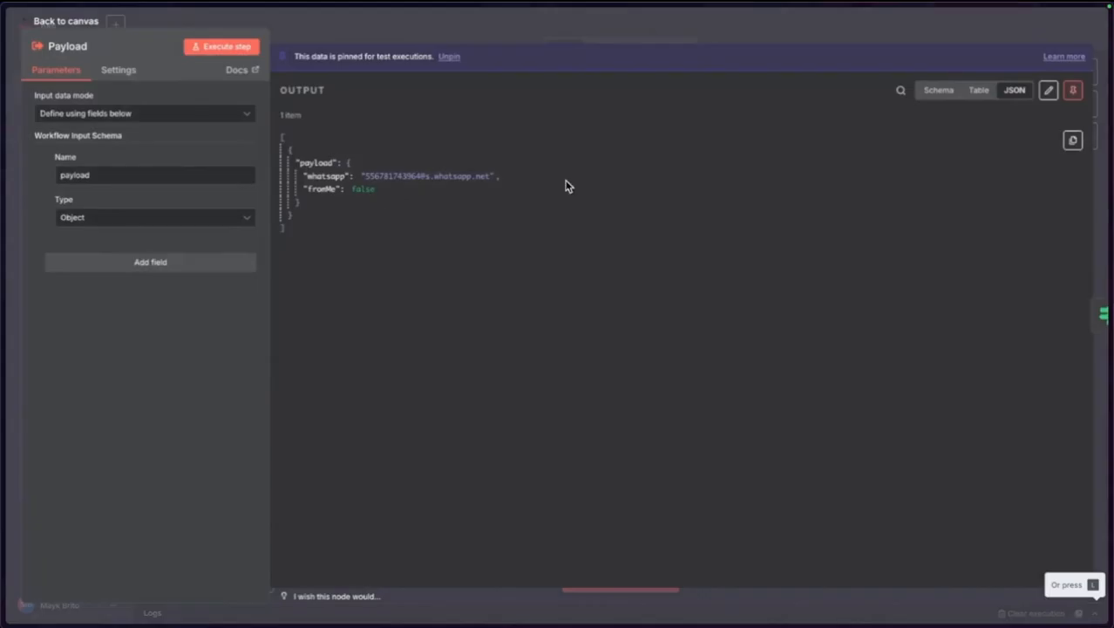
left_click(1049, 89)
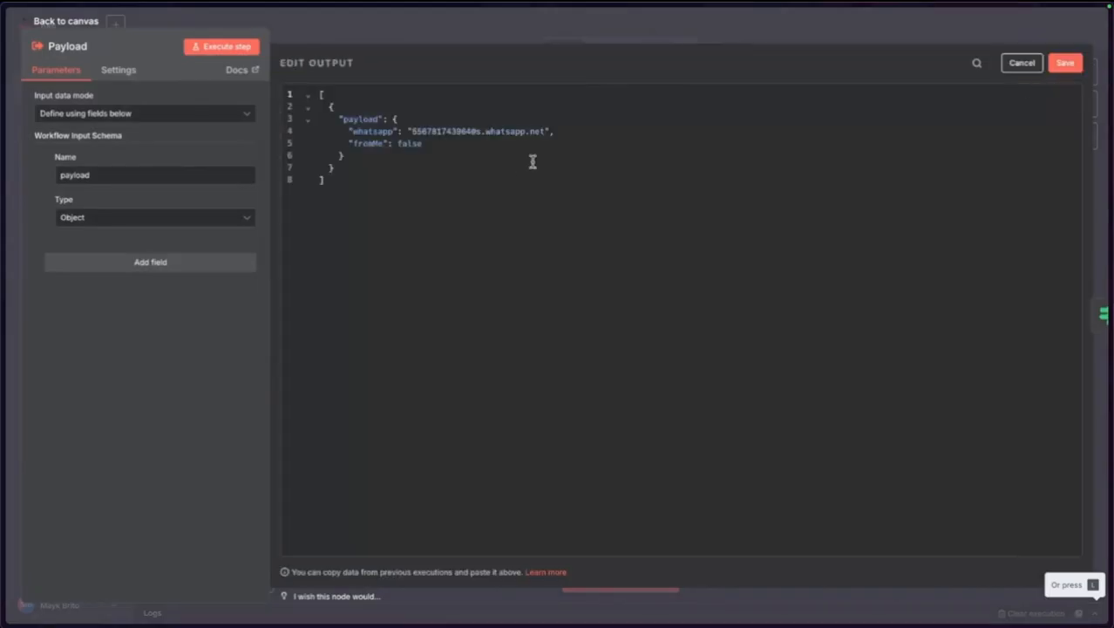
double_click(408, 144)
type("true")
left_click(1060, 66)
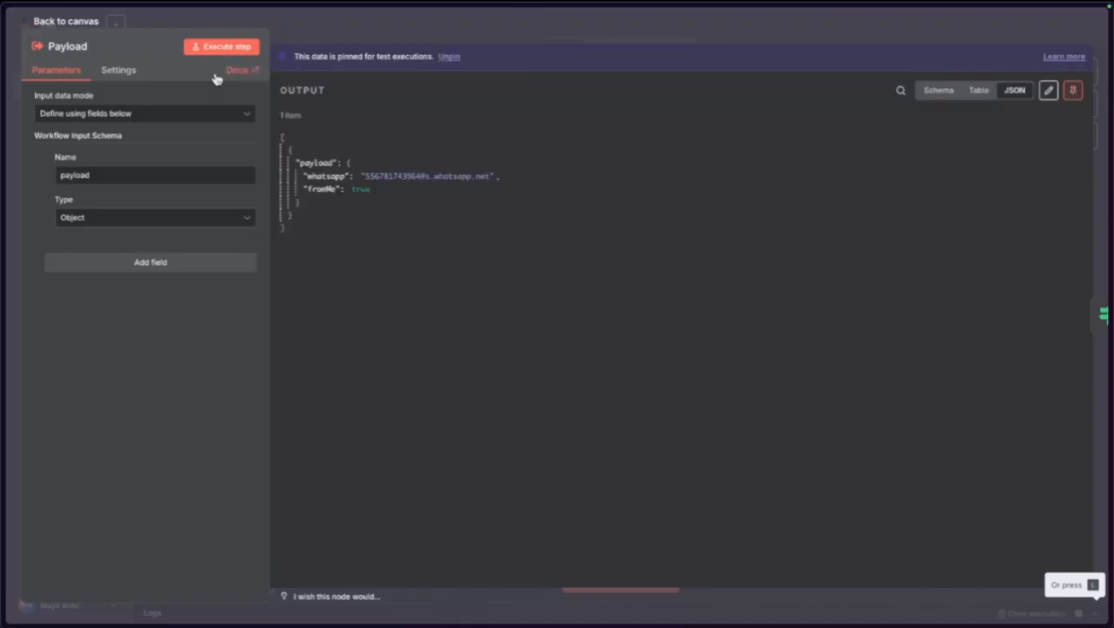
left_click(78, 25)
left_click(274, 309)
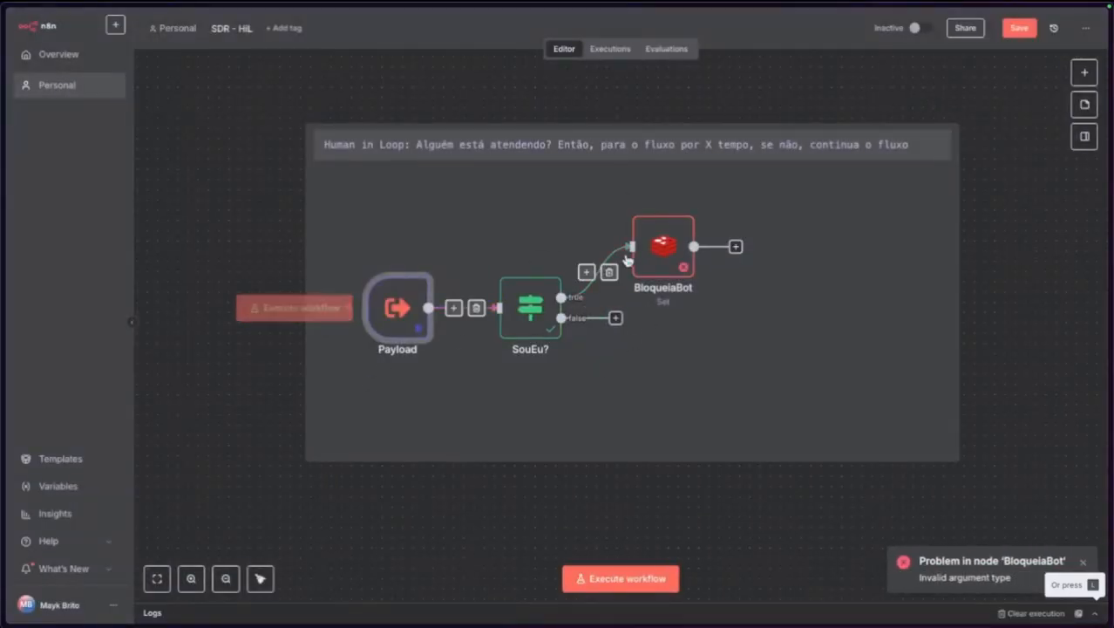
double_click(645, 253)
Change BloqueiaBot's Key expression to {{ $json.payload.whatsapp }}_block.
left_click(538, 194)
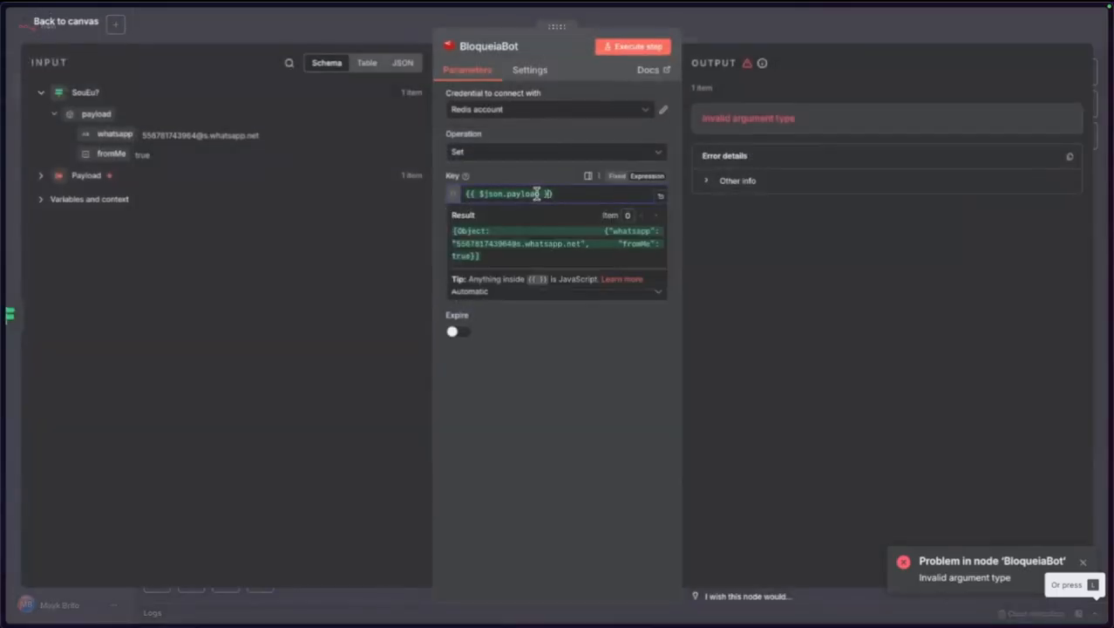
key("Right")
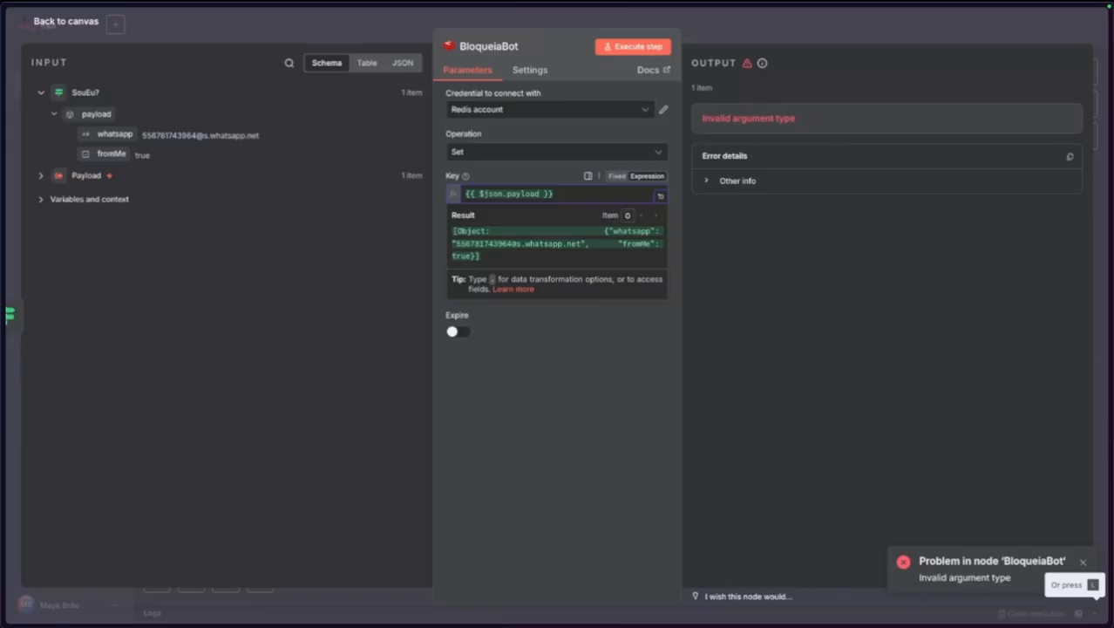
type(".")
key("Escape")
type("whatsapp }}")
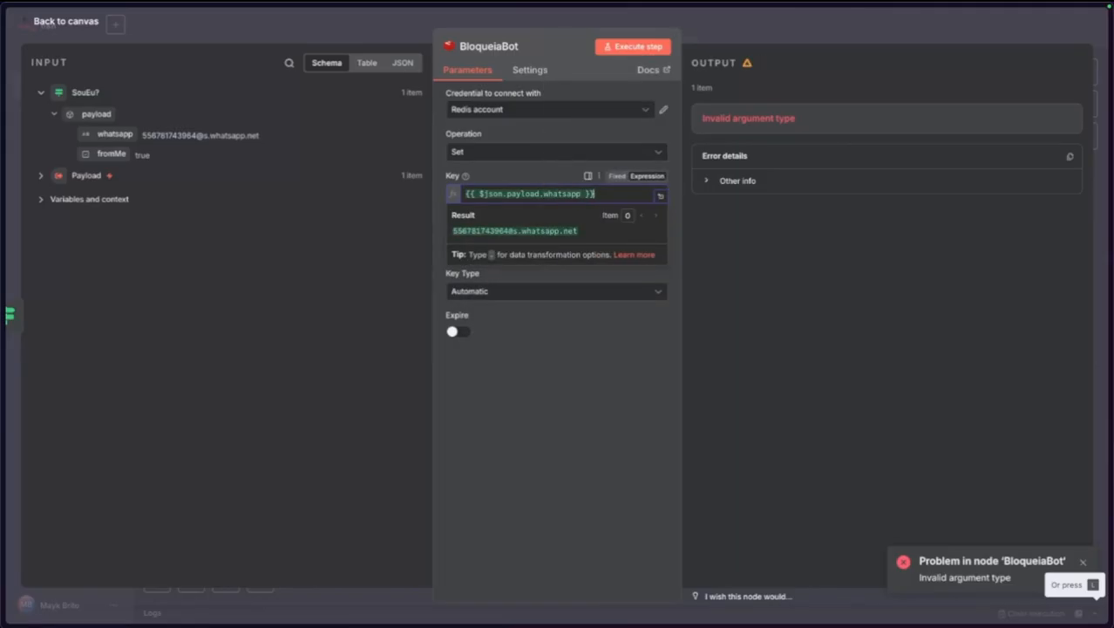
type("_block")
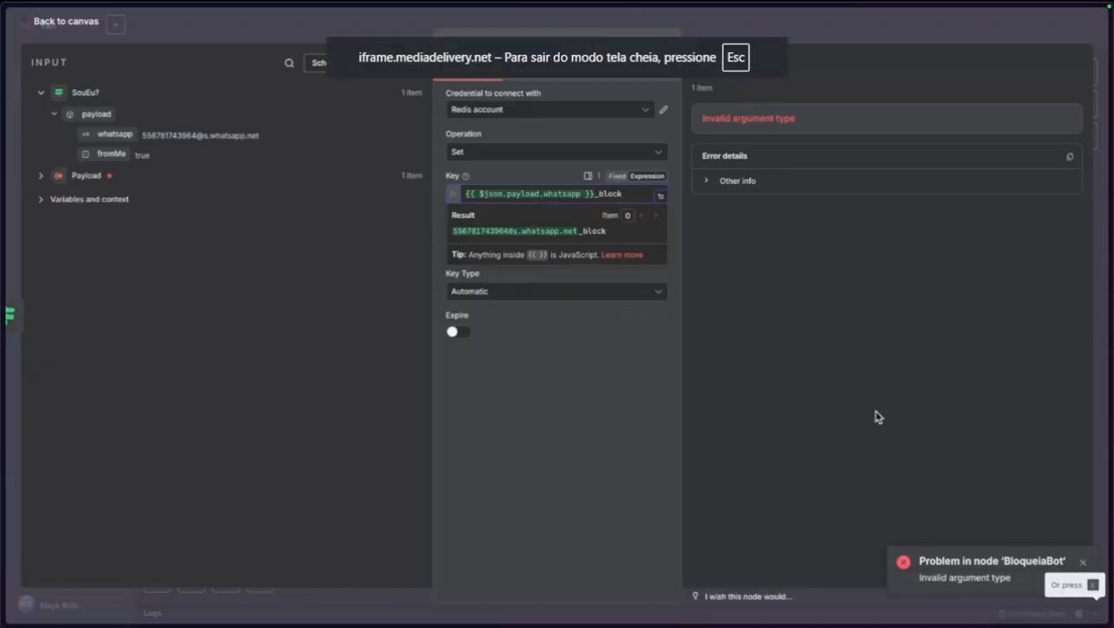
left_click(563, 446)
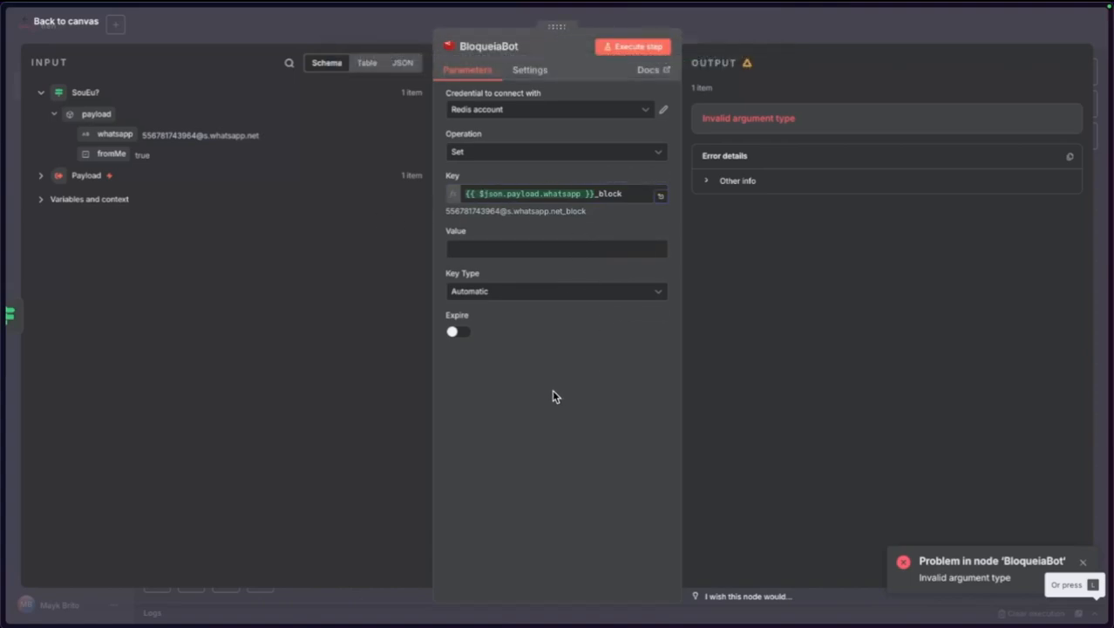
Set BloqueiaBot's Value to true and review the resolved key with the WhatsApp number.
left_click(534, 251)
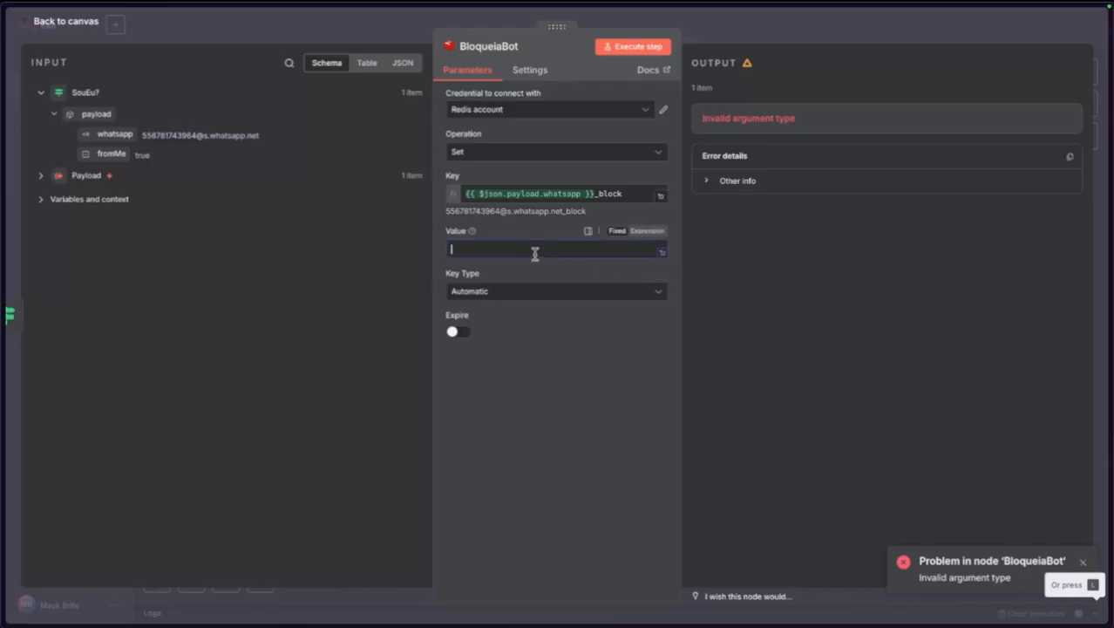
type("true")
left_click(588, 510)
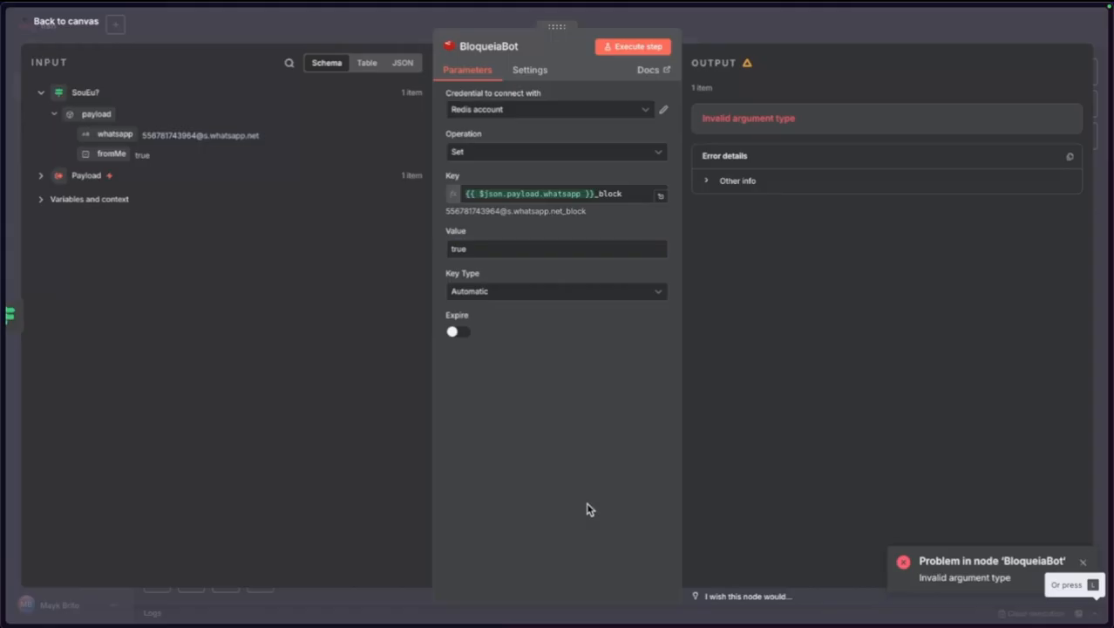
left_click_drag(449, 210, 561, 209)
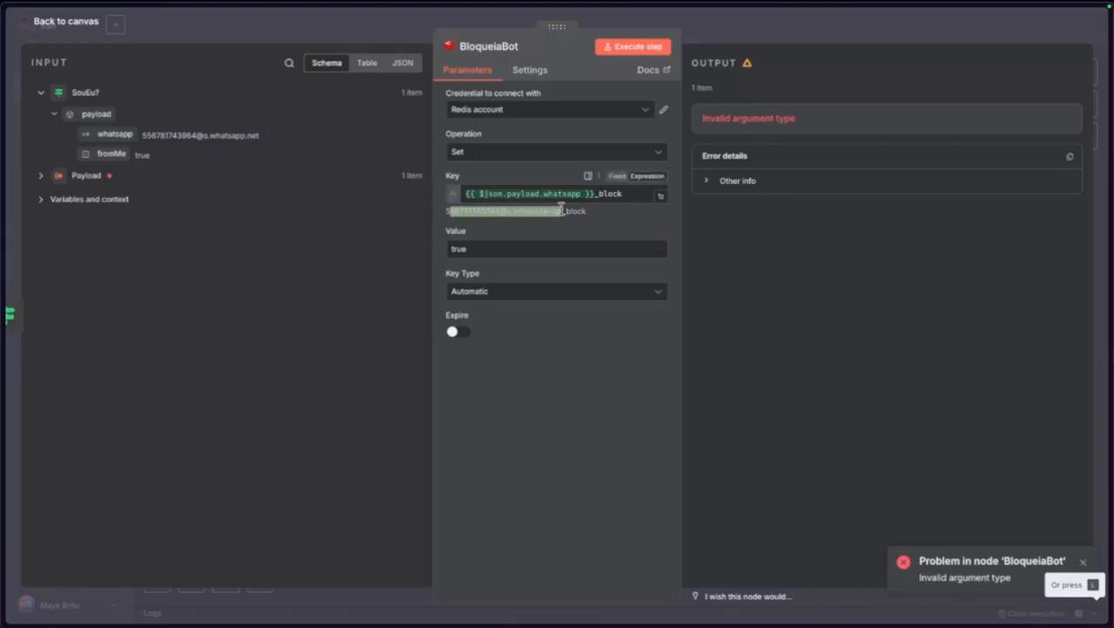
left_click(540, 211)
left_click_drag(453, 213, 590, 217)
left_click(469, 213)
left_click(582, 389)
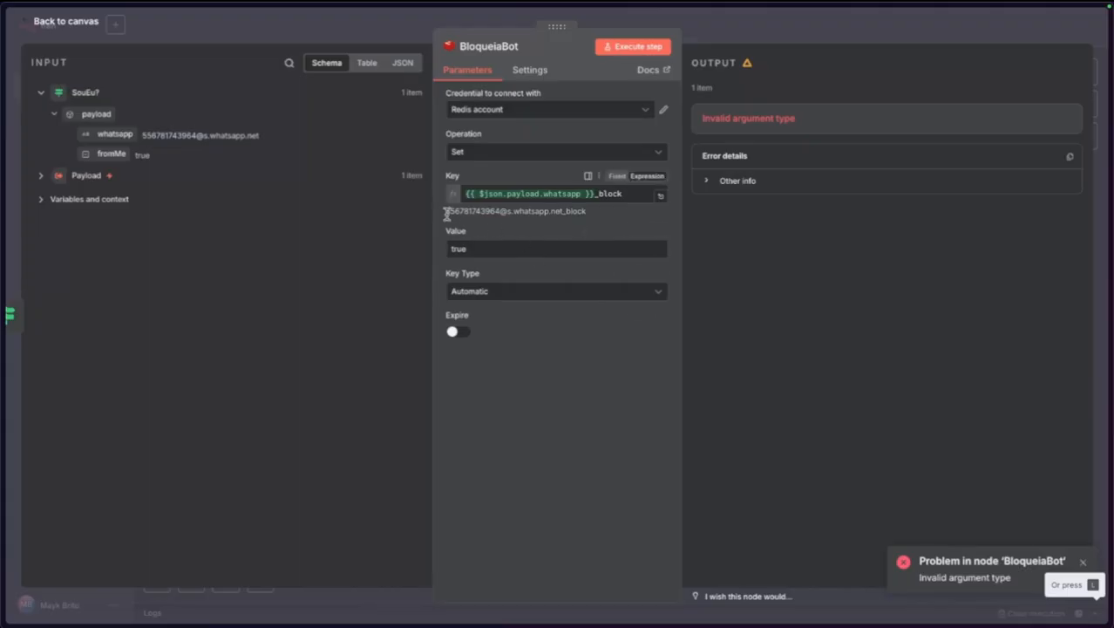
left_click_drag(446, 215, 498, 216)
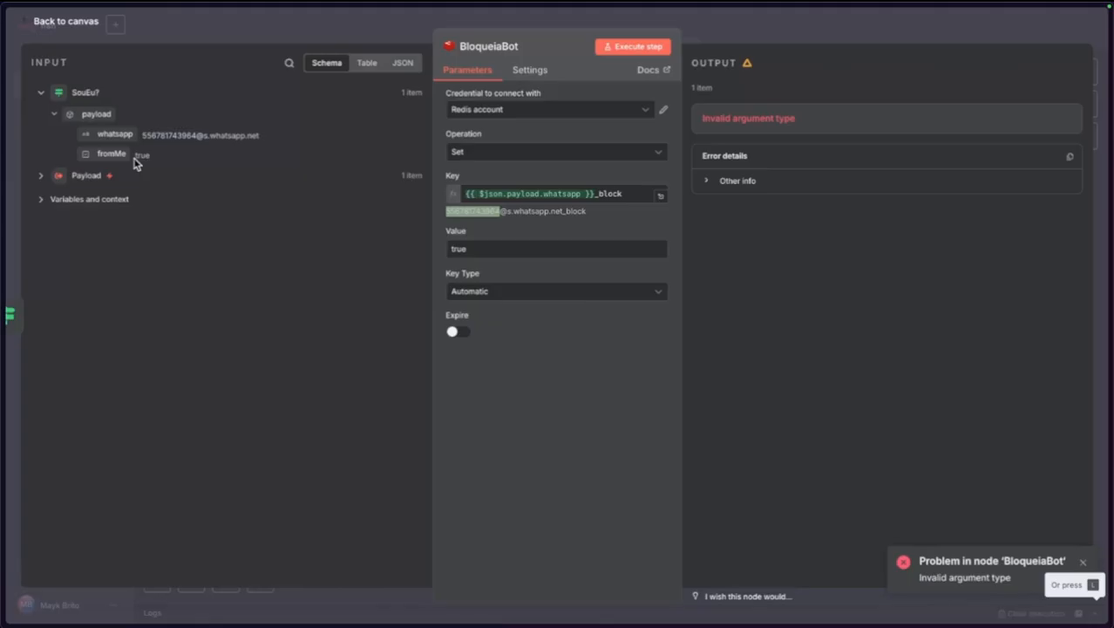
left_click(65, 20)
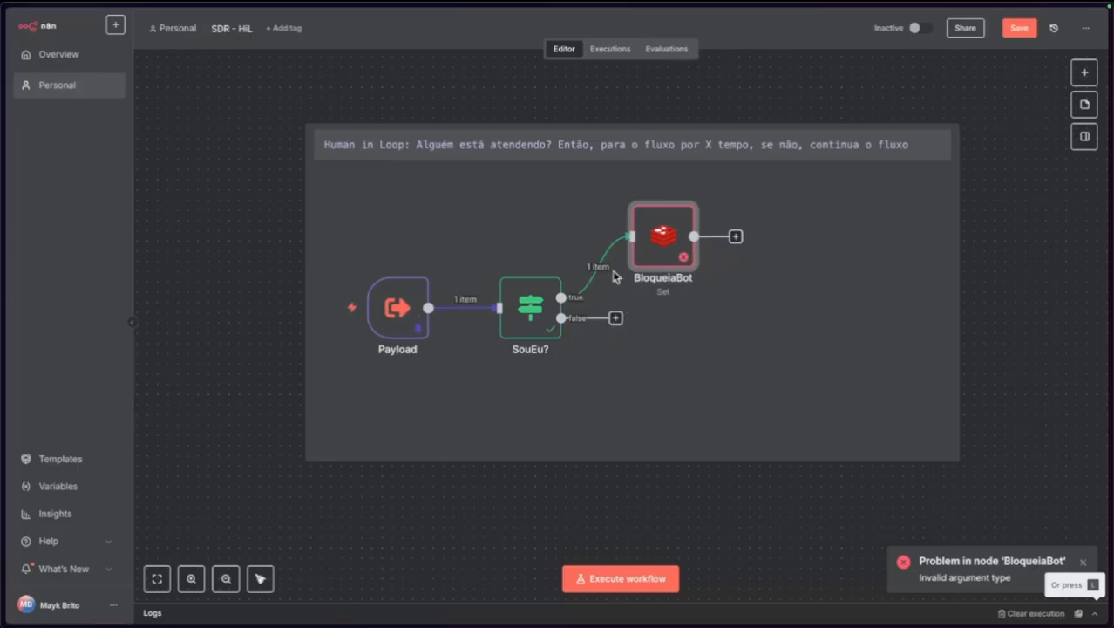
Close the node picker on SouEu?'s false branch and dismiss the BloqueiaBot error toast.
left_click(616, 318)
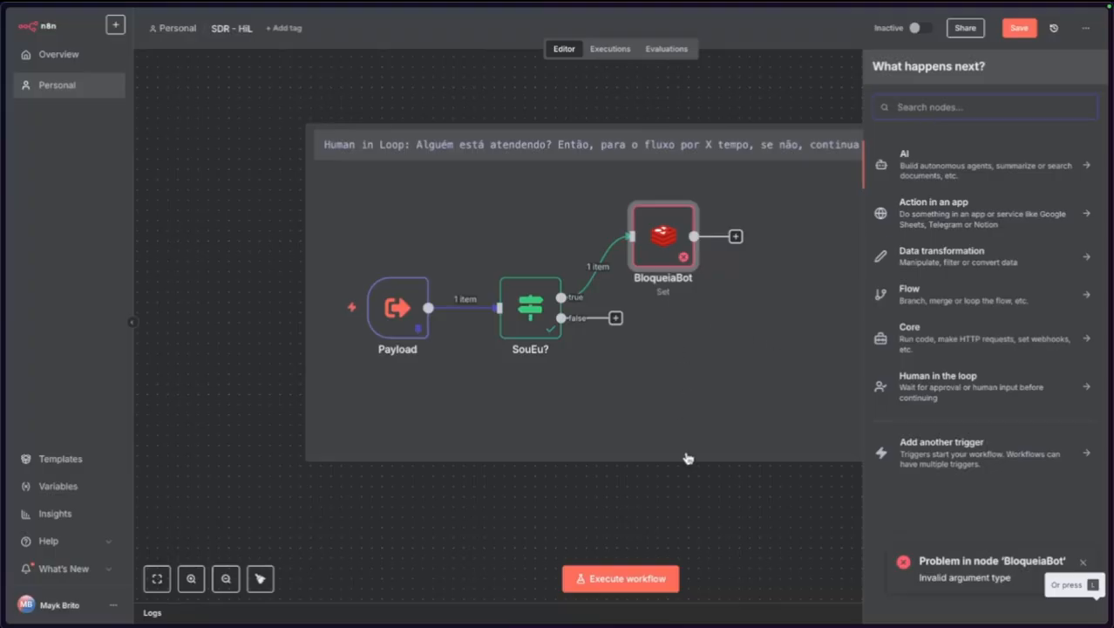
left_click(688, 459)
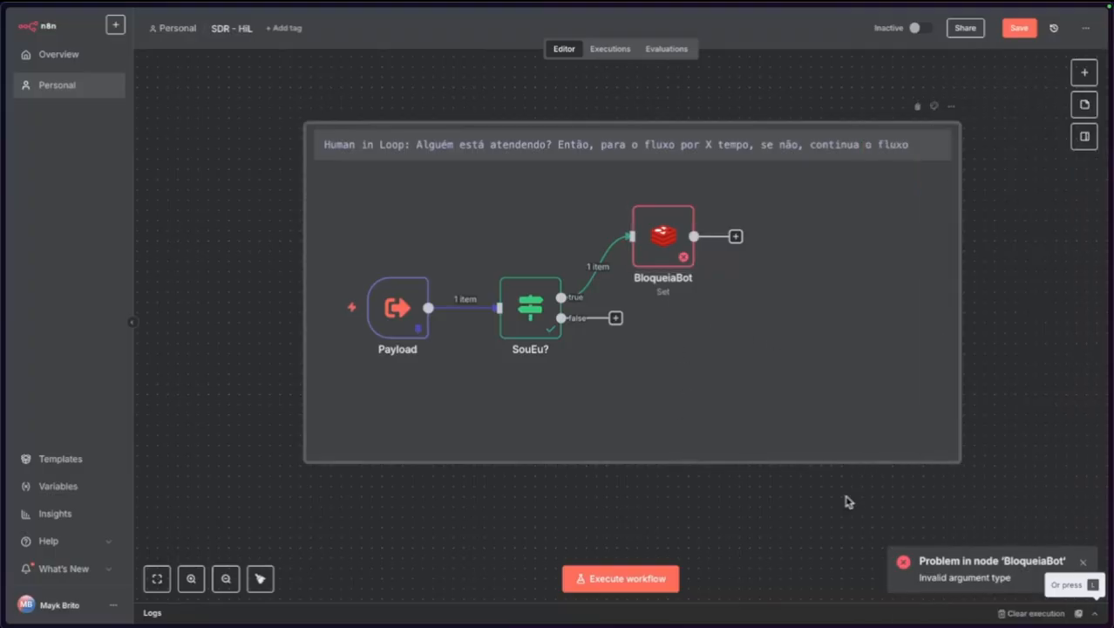
left_click(1083, 562)
left_click(689, 543)
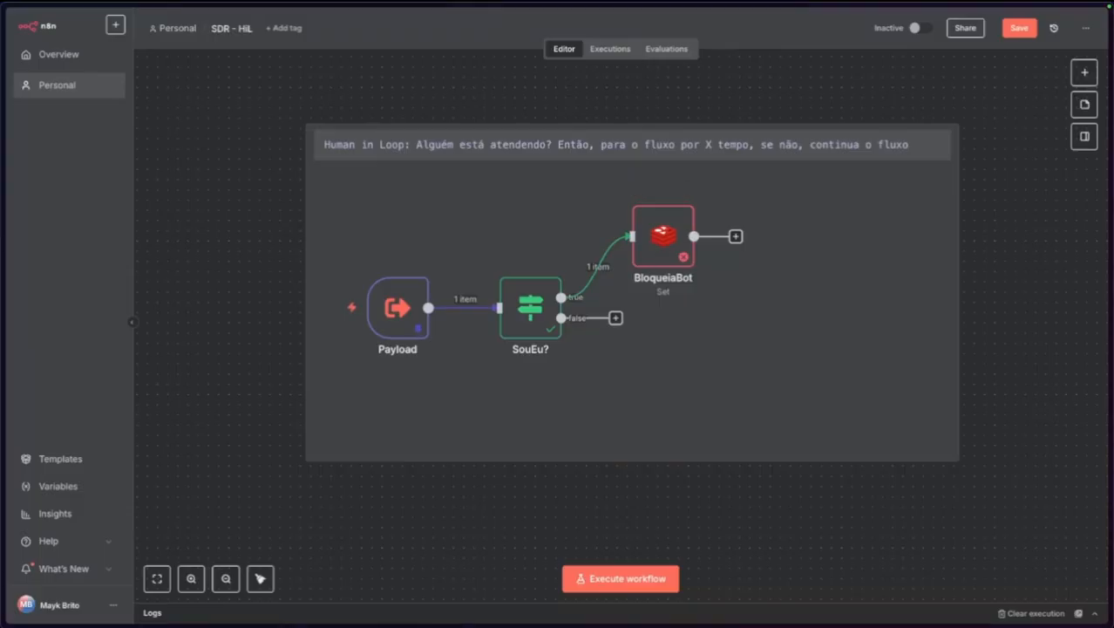
Enable Expire on BloqueiaBot with a TTL of 300 seconds.
double_click(641, 240)
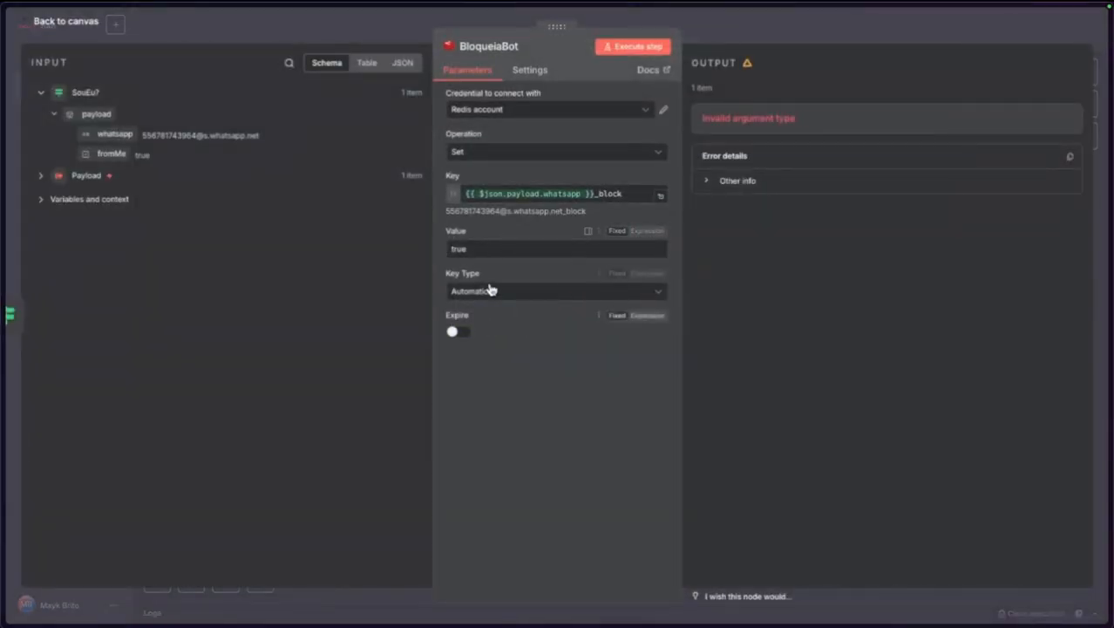
left_click(459, 332)
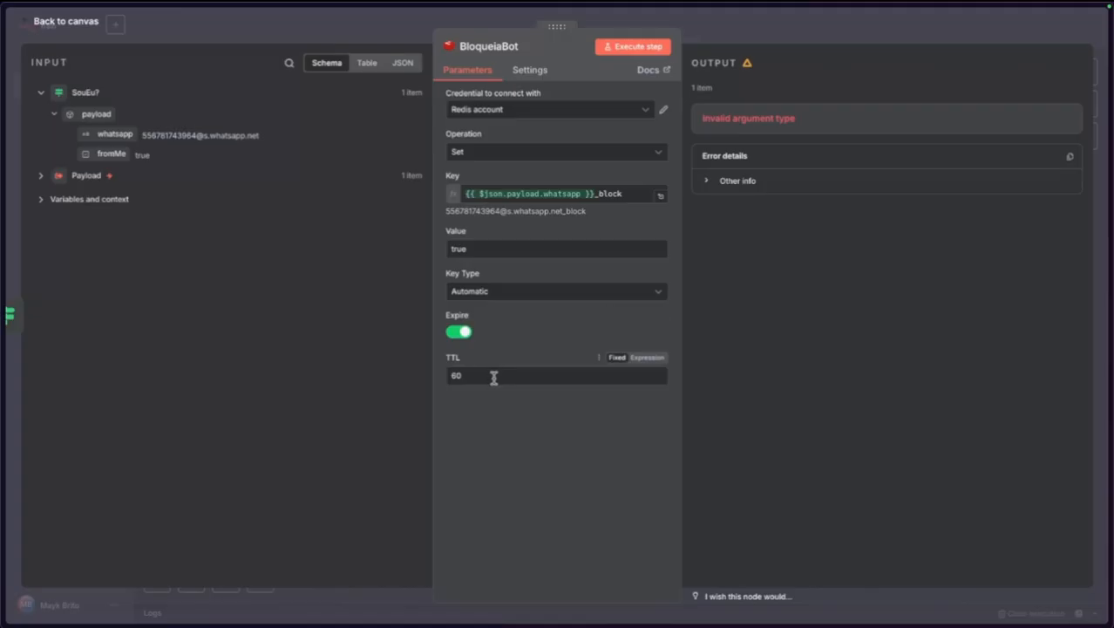
left_click(458, 334)
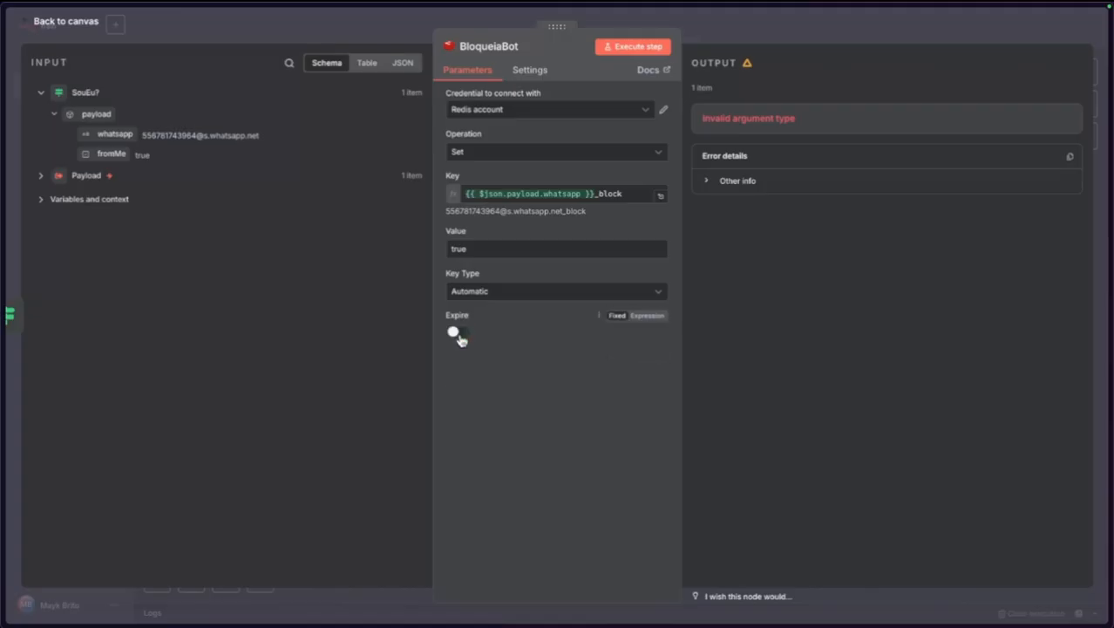
left_click(459, 333)
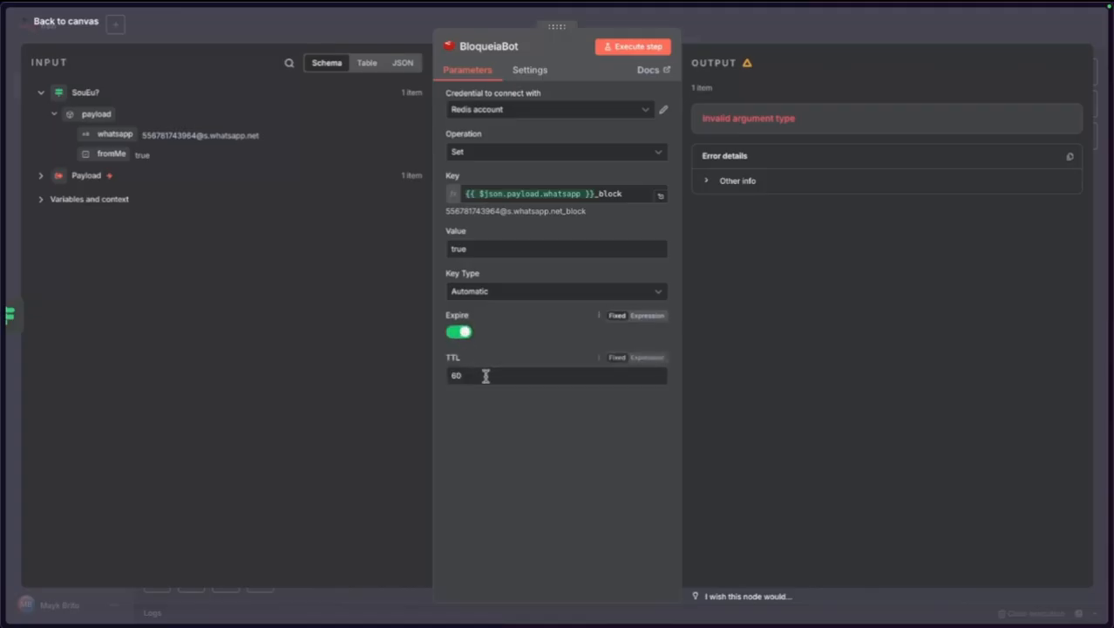
left_click_drag(485, 376, 421, 379)
type("300")
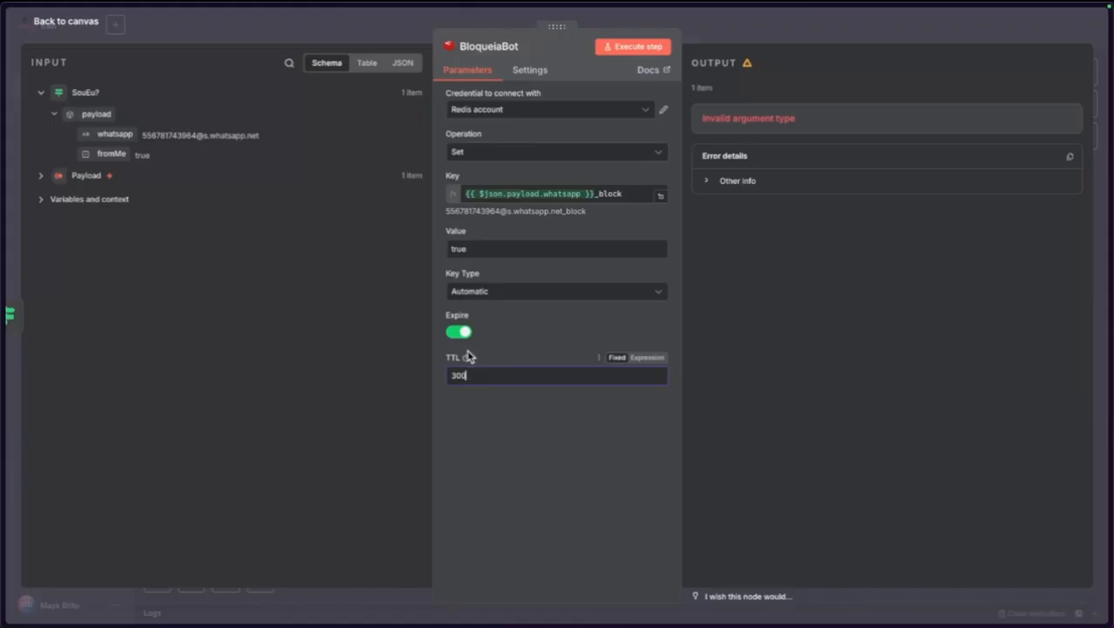
mouse_move(468, 357)
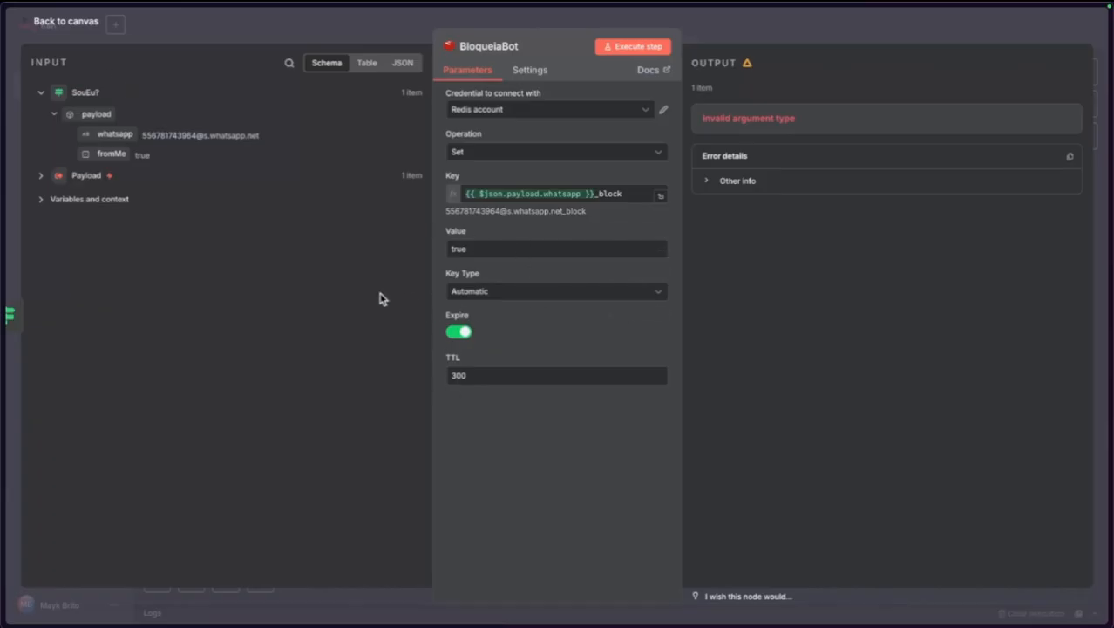
left_click(84, 25)
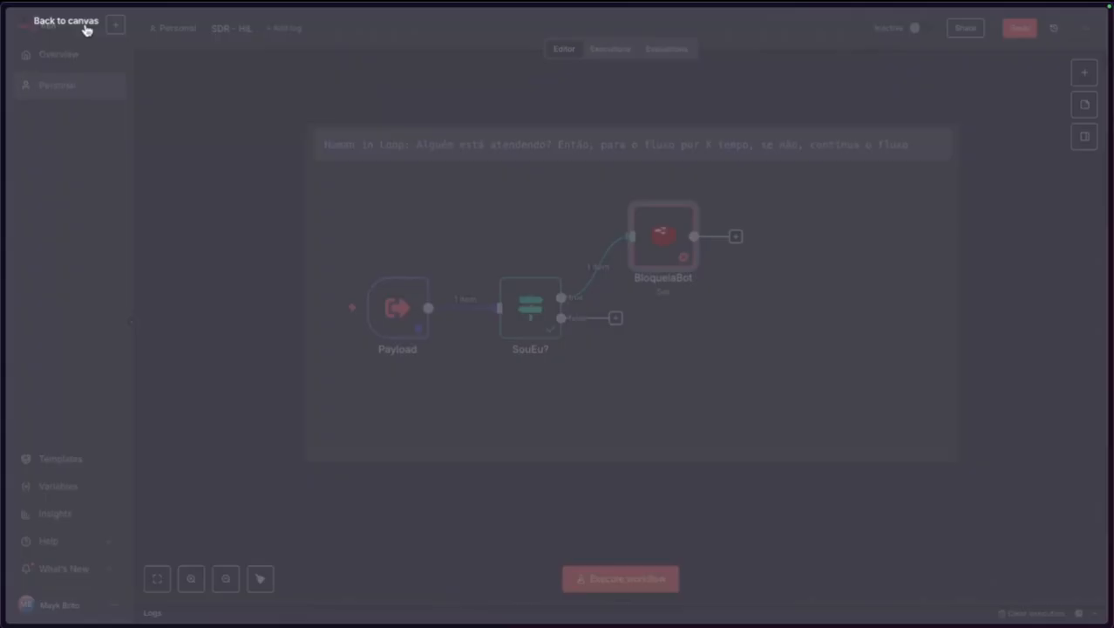
Change the pinned Payload test data so fromMe is false and save it.
left_click_drag(662, 233, 673, 234)
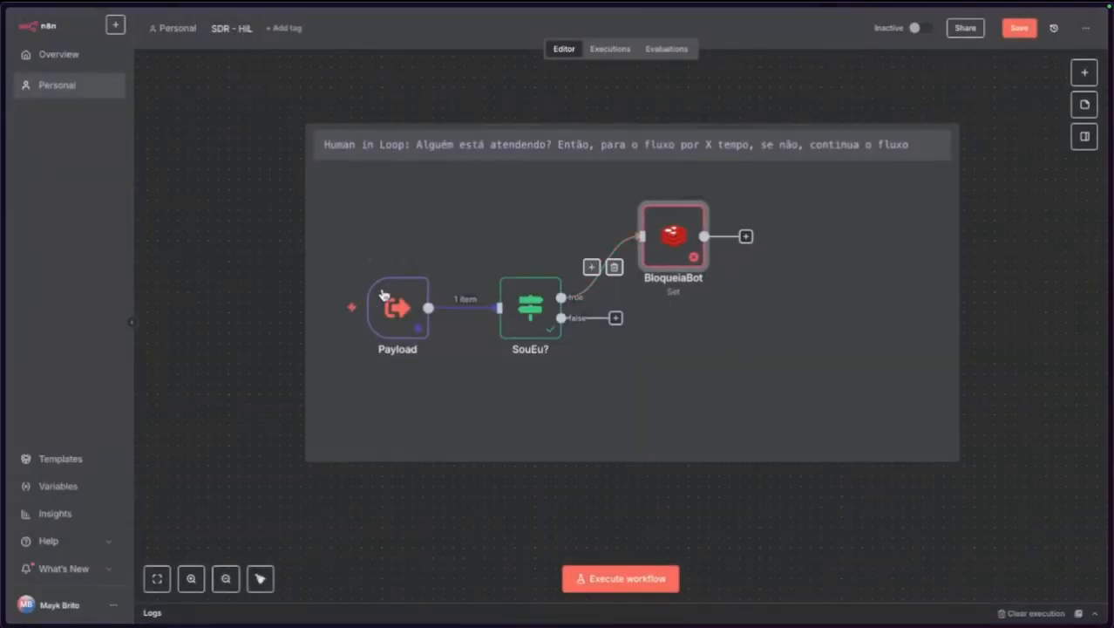
mouse_move(255, 315)
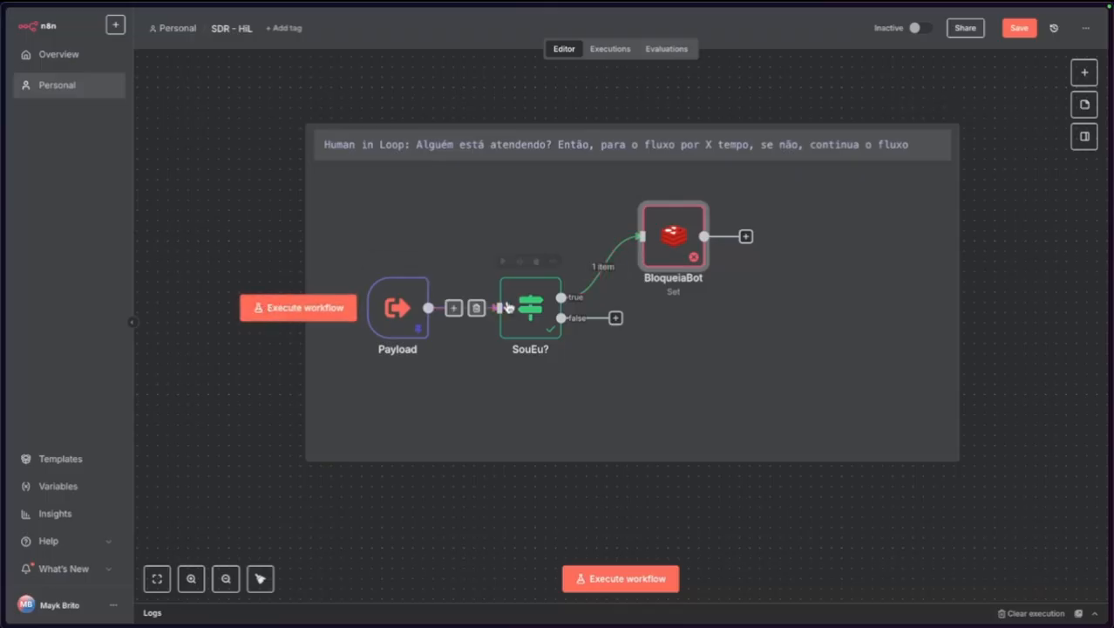
double_click(396, 312)
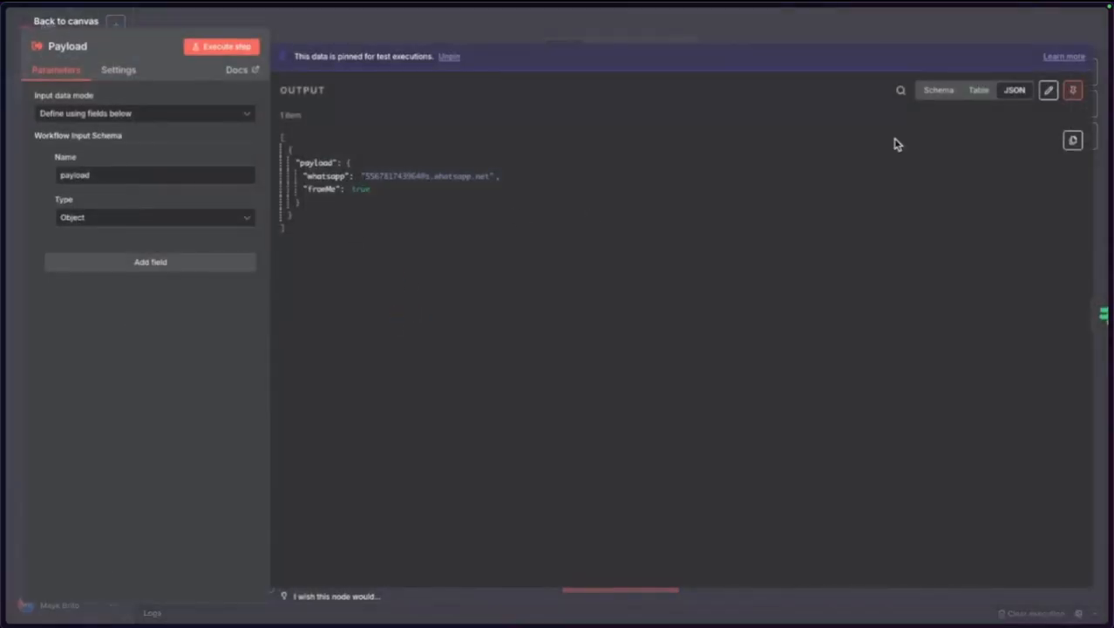
left_click(1048, 89)
double_click(414, 146)
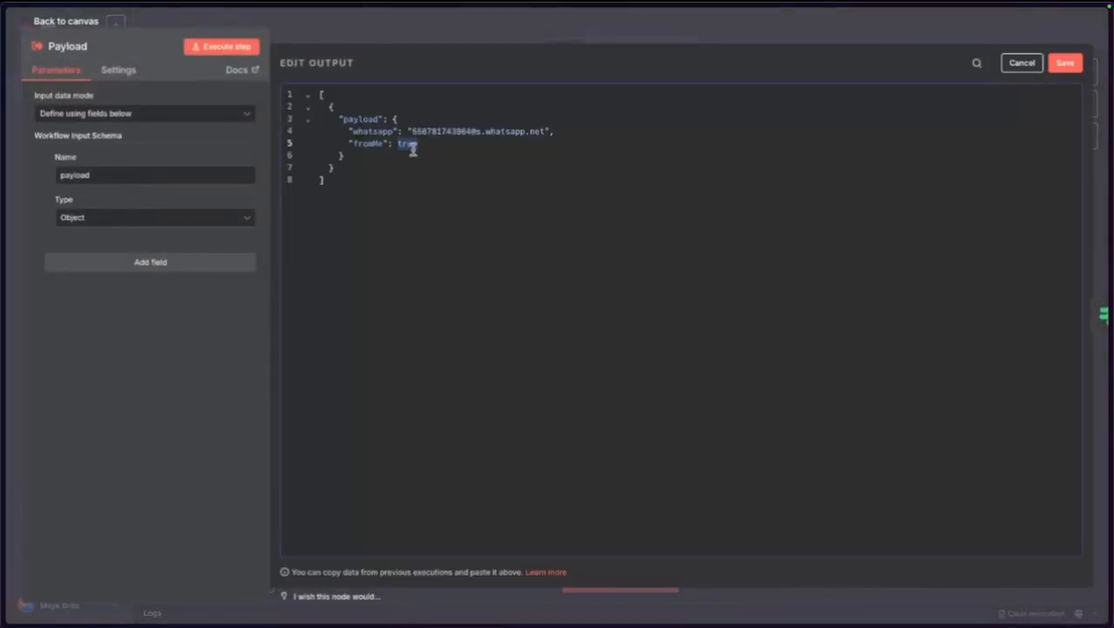
key("BackSpace")
left_click(1067, 66)
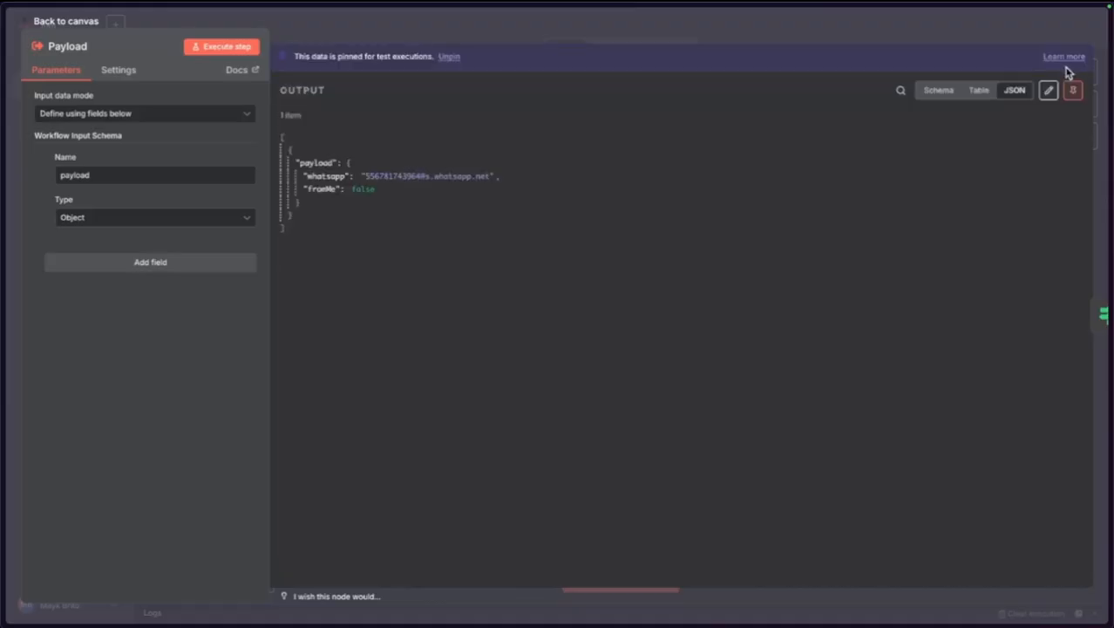
Execute the workflow so the item goes down SouEu?'s false branch.
left_click(68, 23)
left_click(262, 305)
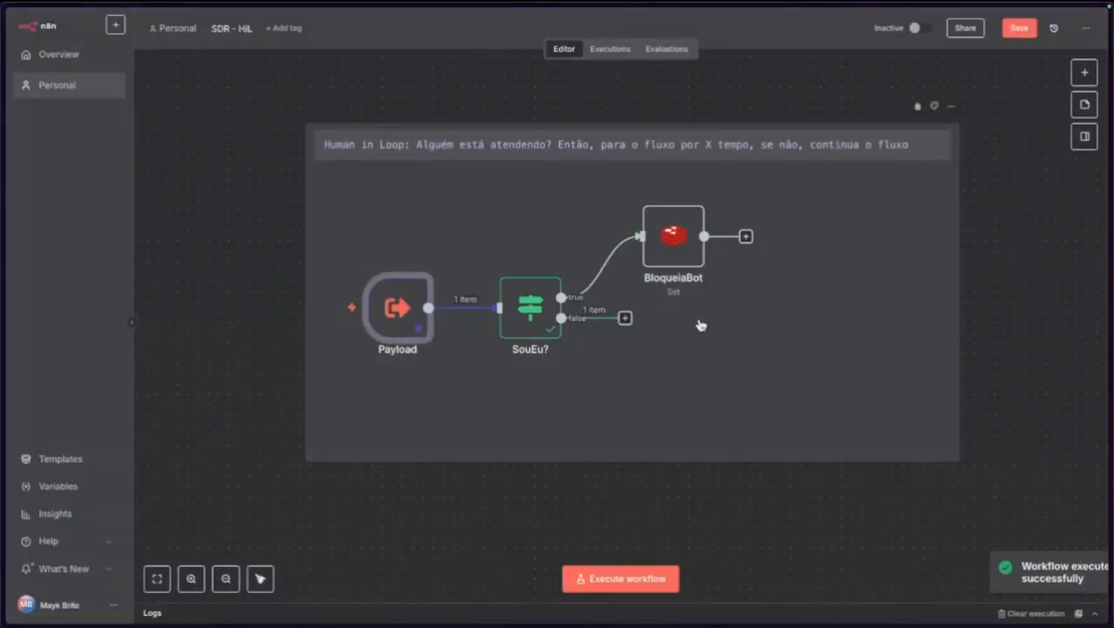
left_click(624, 318)
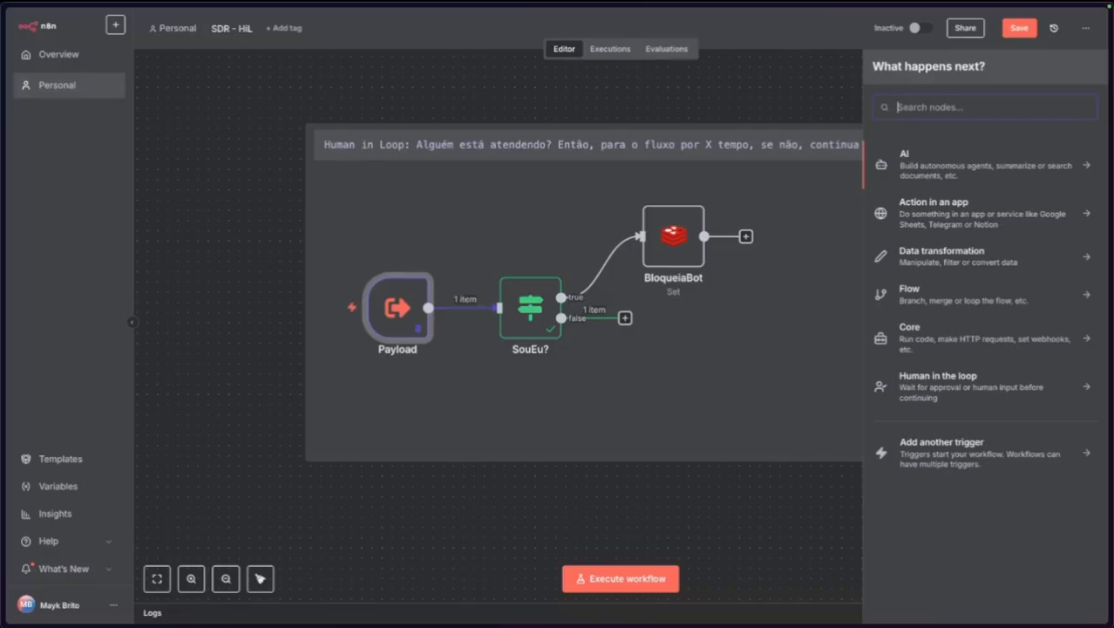
Add a Redis Get node and name it IsBlocked?
type("red")
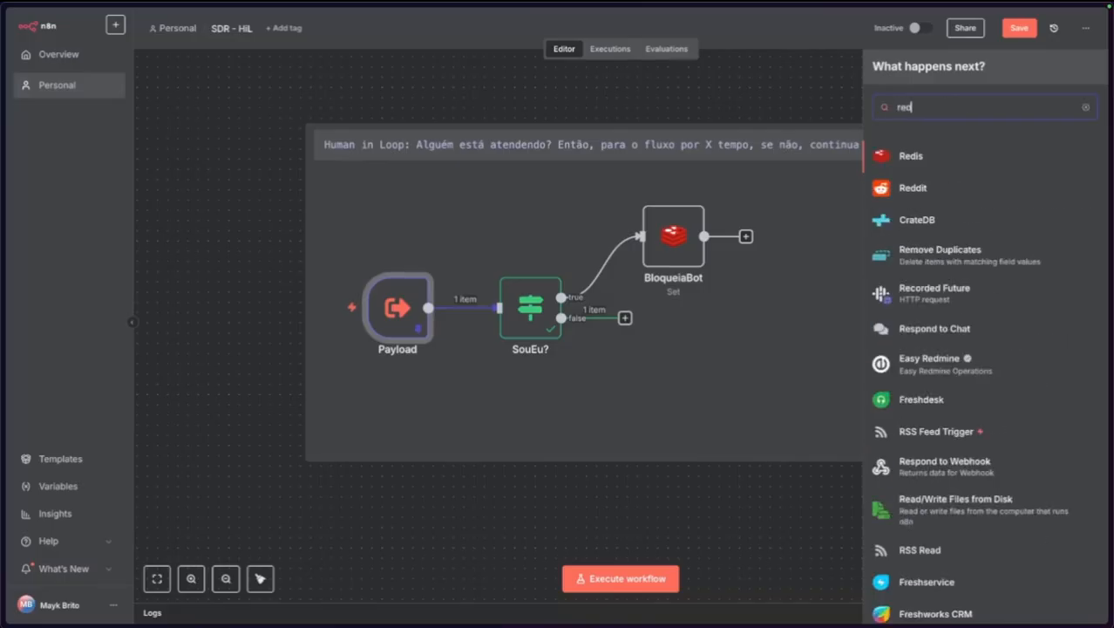
left_click(915, 156)
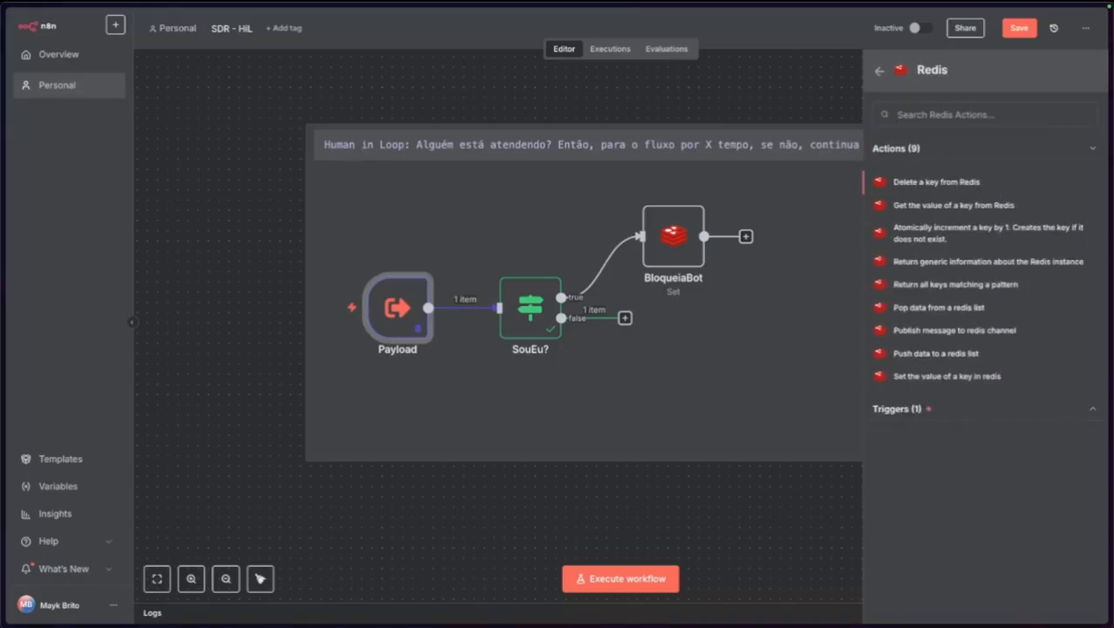
left_click(928, 213)
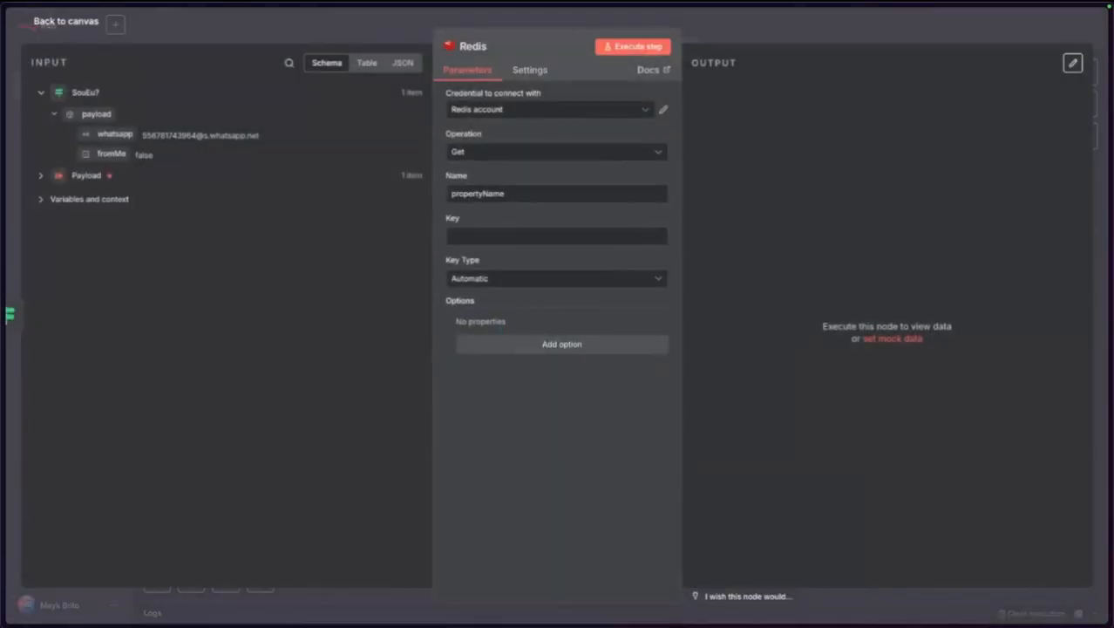
left_click(486, 49)
key("BackSpace")
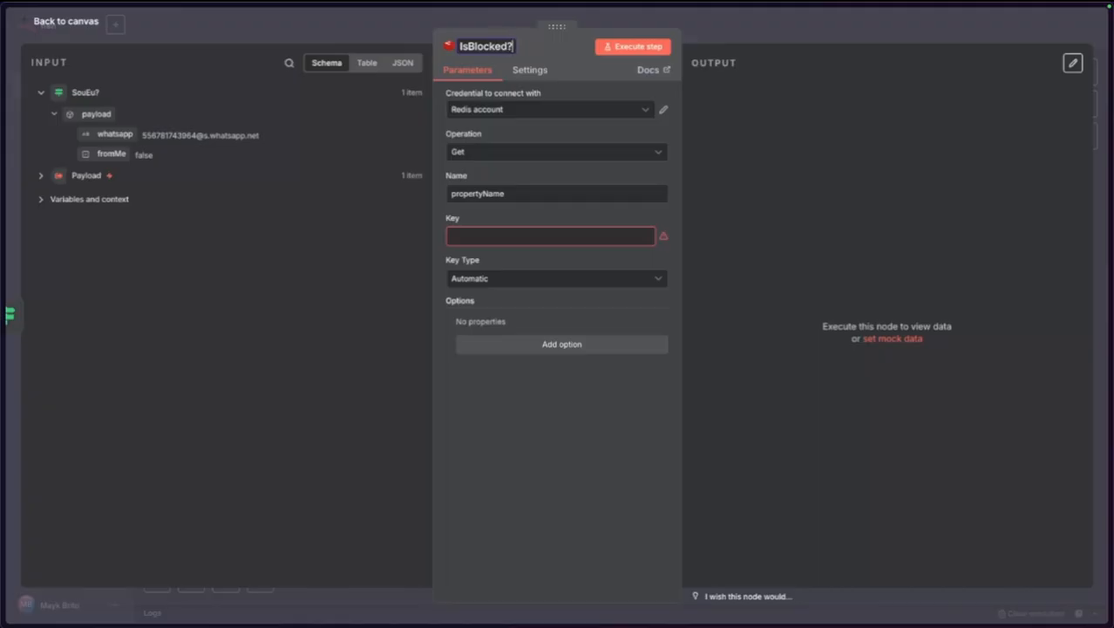
left_click(503, 195)
Set the property name to isBlocked and the key to {{ $json.payload.whatsapp }}_block.
double_click(503, 194)
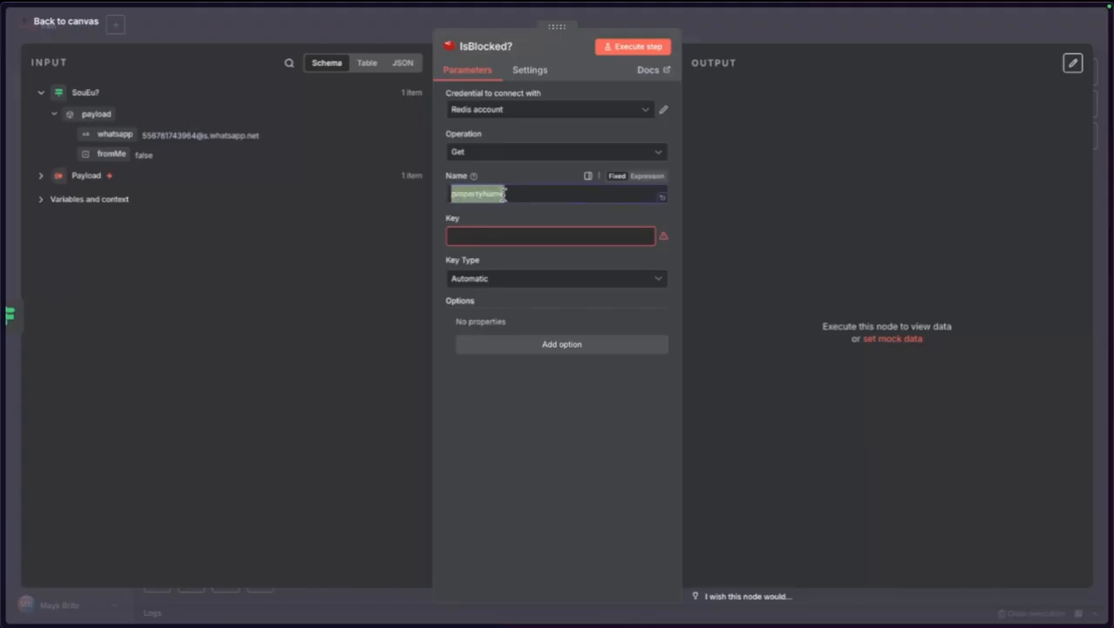
key("BackSpace")
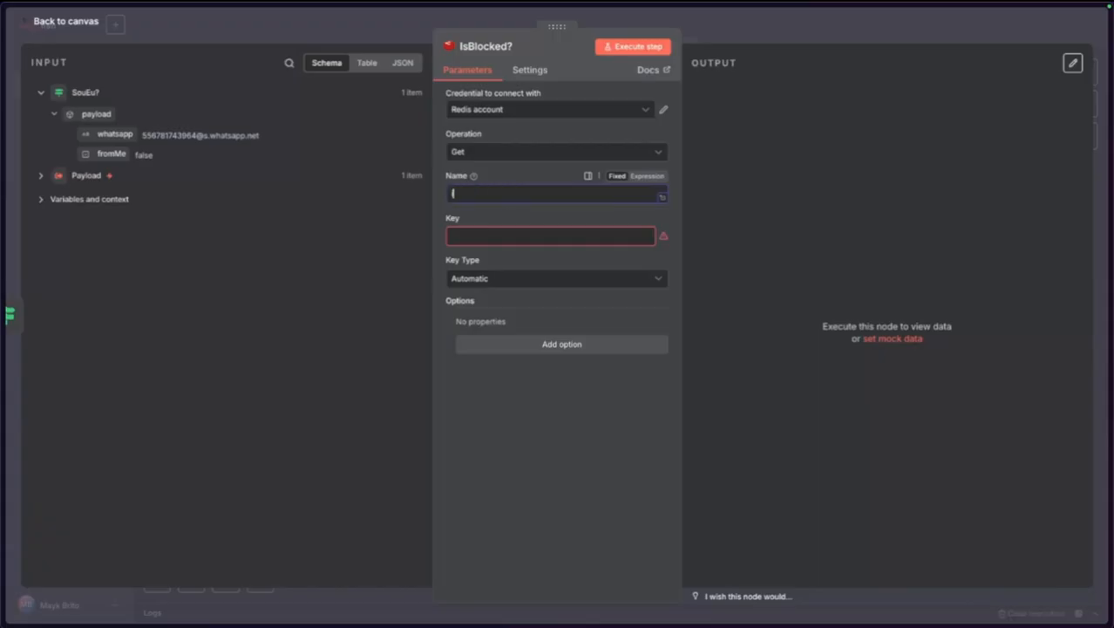
type("isBlocked")
key("Tab")
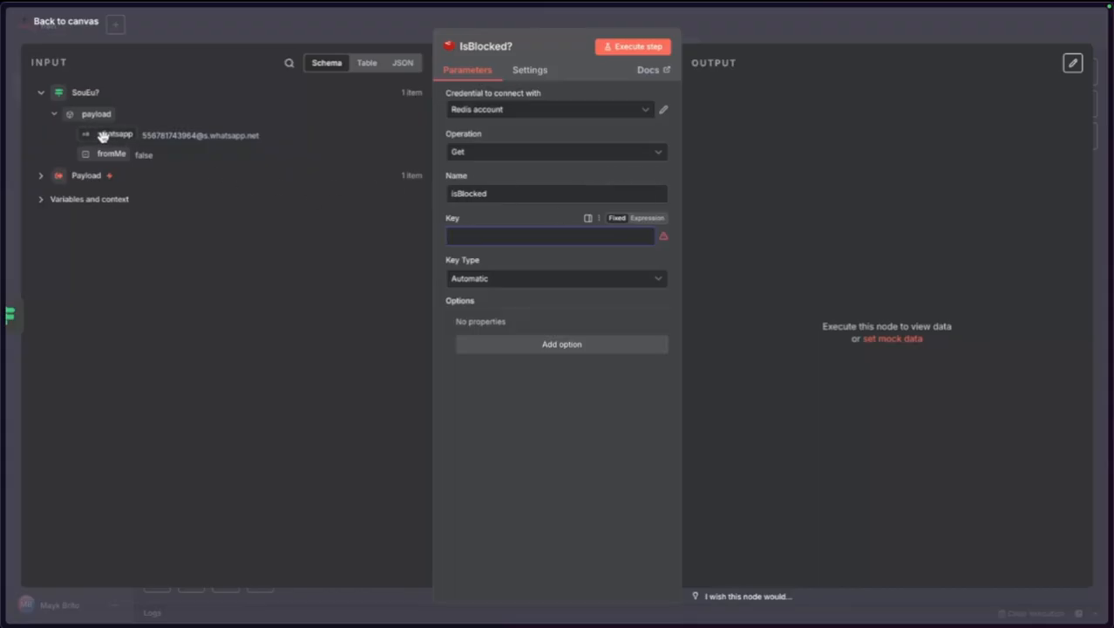
left_click_drag(104, 136, 459, 238)
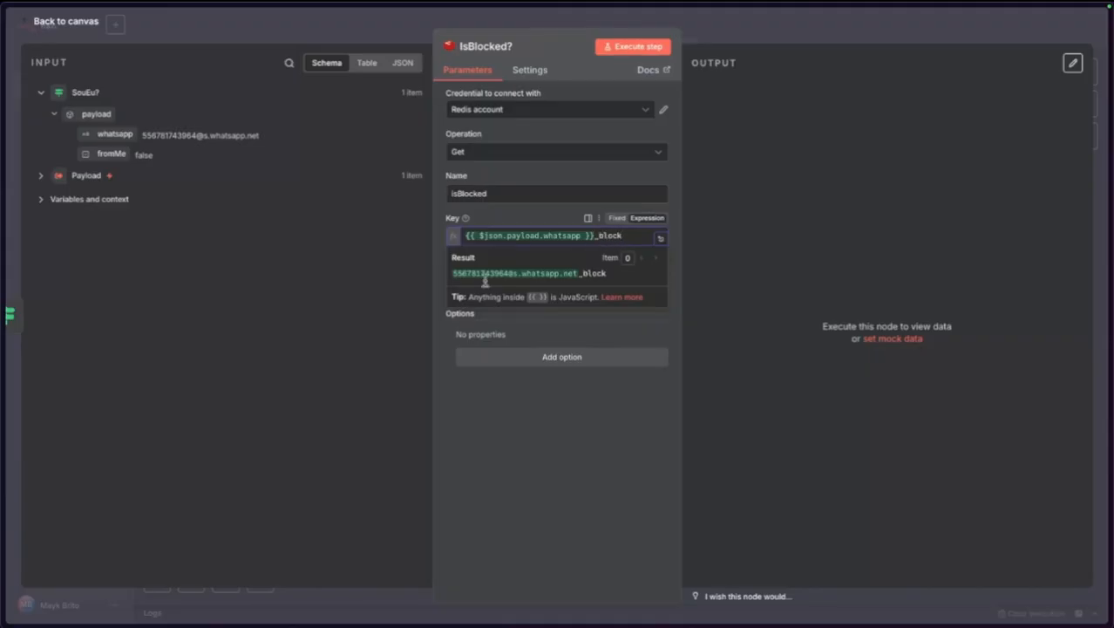
left_click(215, 216)
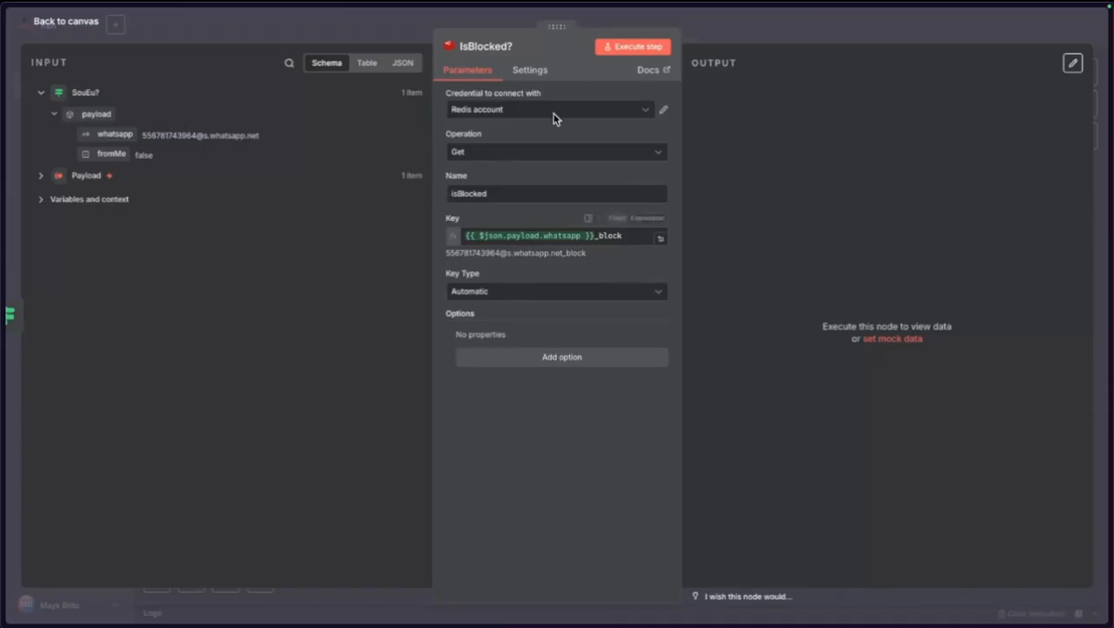
left_click(48, 22)
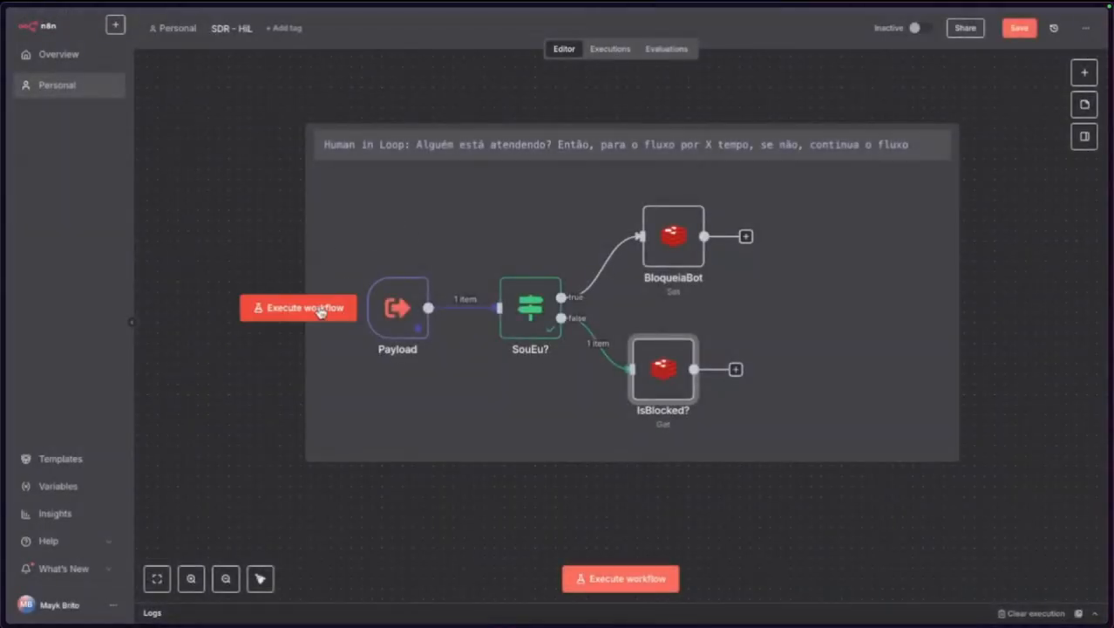
Run the workflow and inspect IsBlocked?'s result and BloqueiaBot's key expression.
left_click(321, 309)
double_click(674, 380)
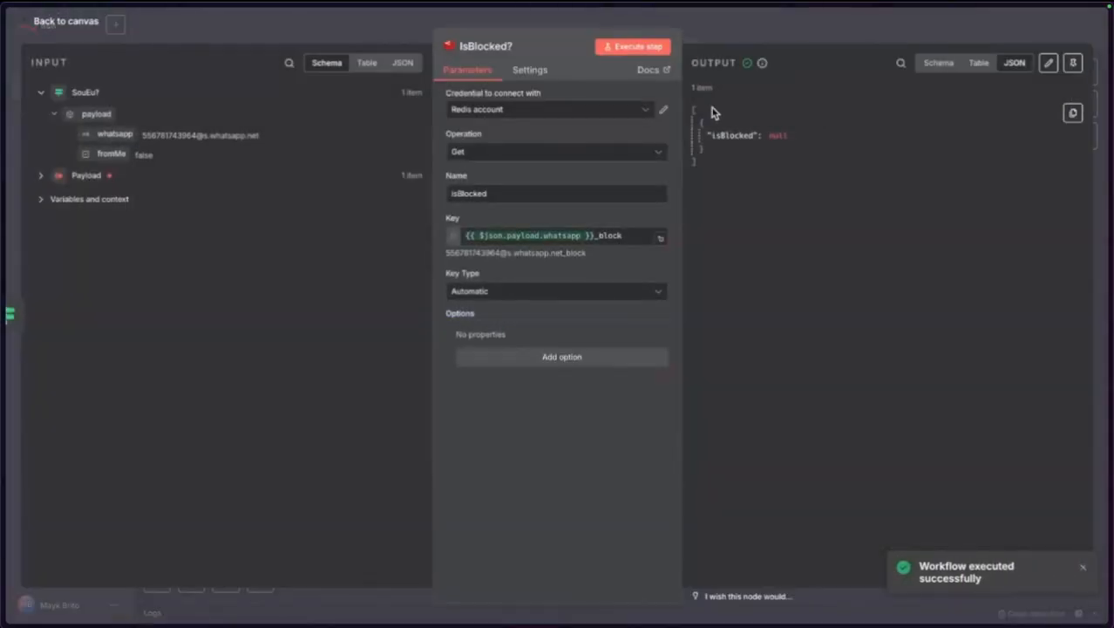
left_click(77, 25)
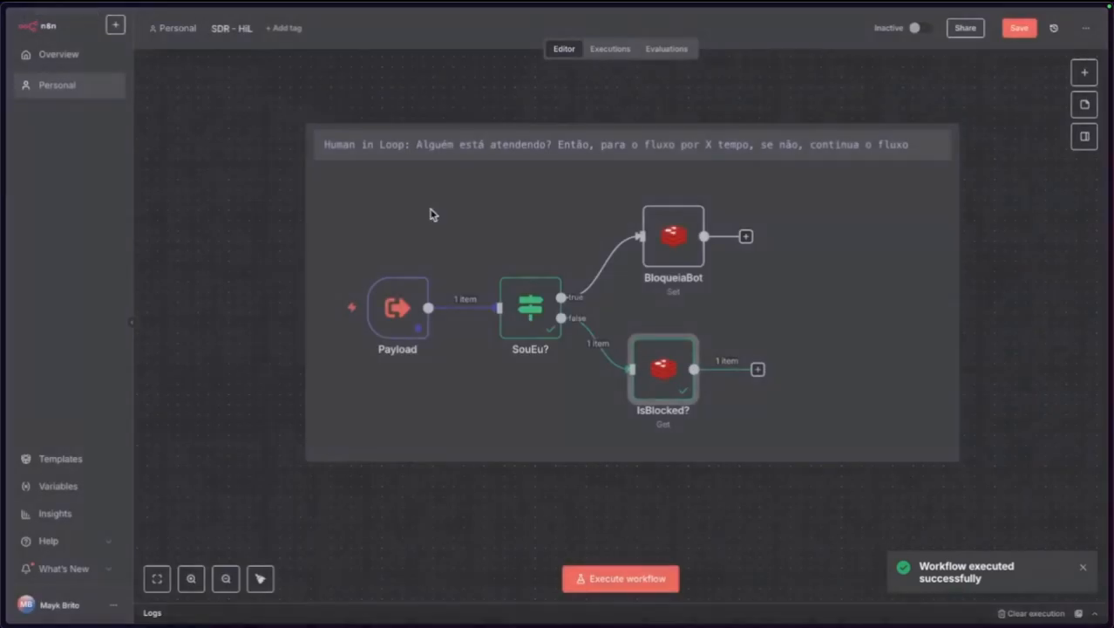
double_click(673, 236)
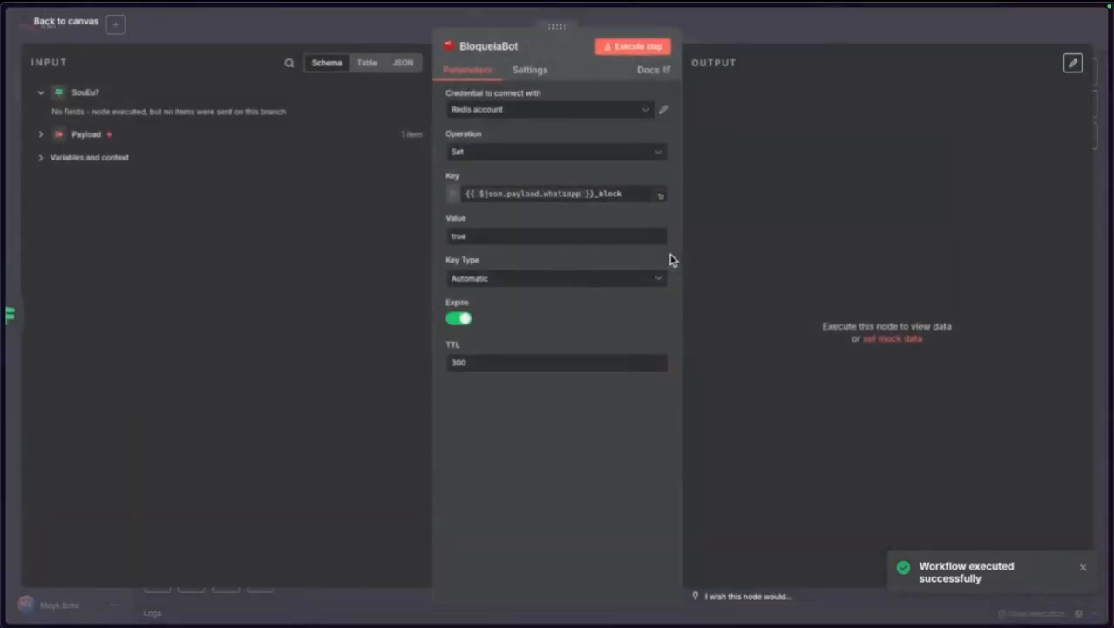
left_click(609, 193)
triple_click(609, 192)
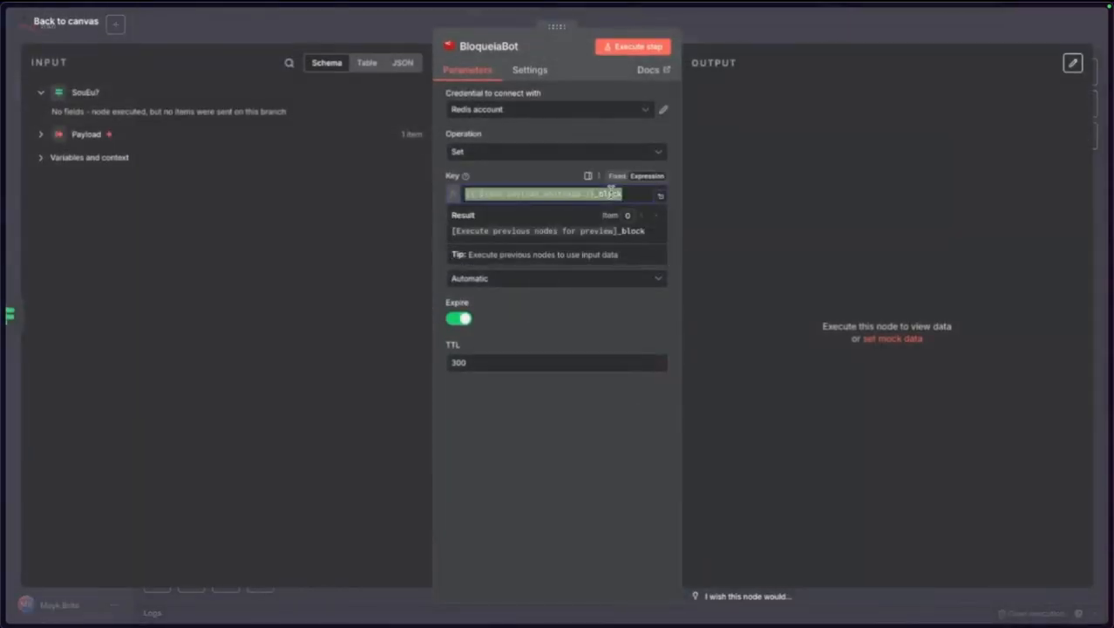
left_click(590, 509)
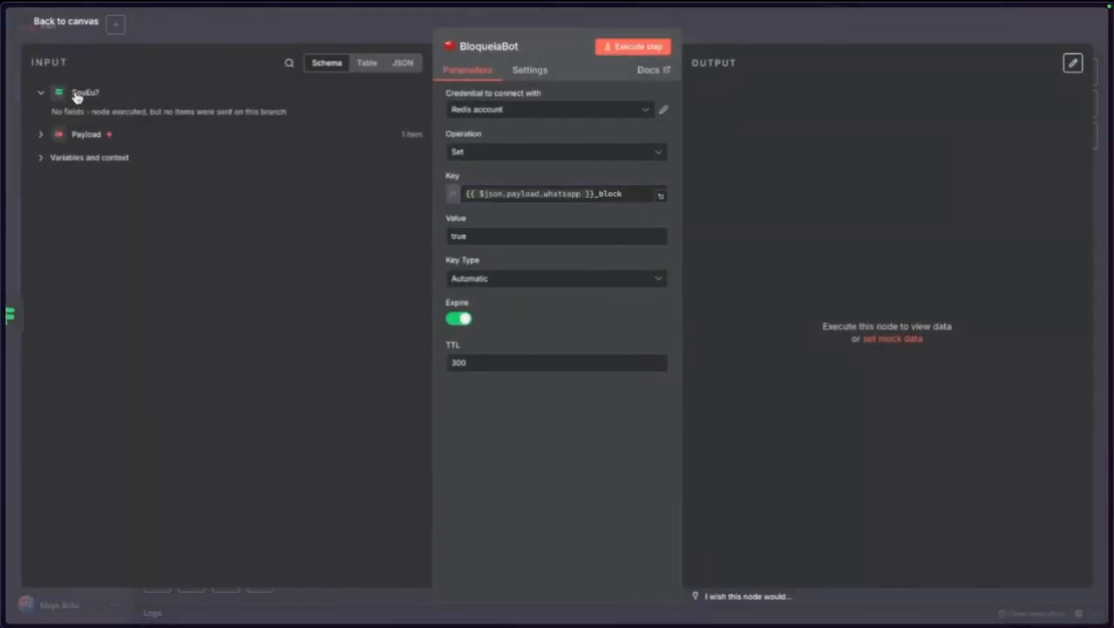
left_click(73, 27)
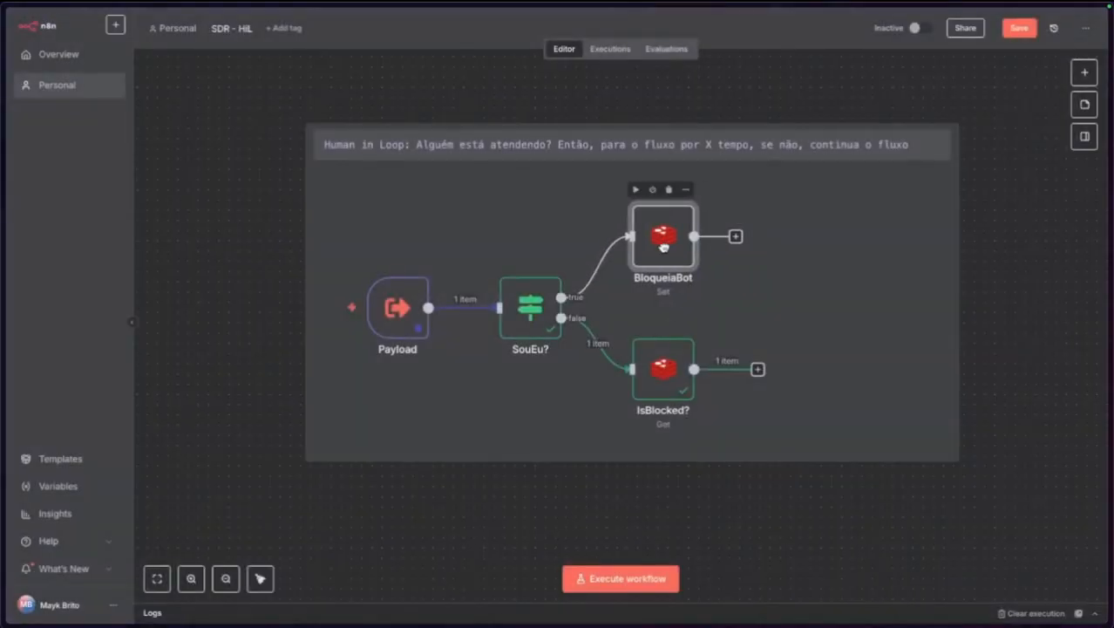
Change Payload's pinned fromMe to true and run the workflow.
double_click(397, 307)
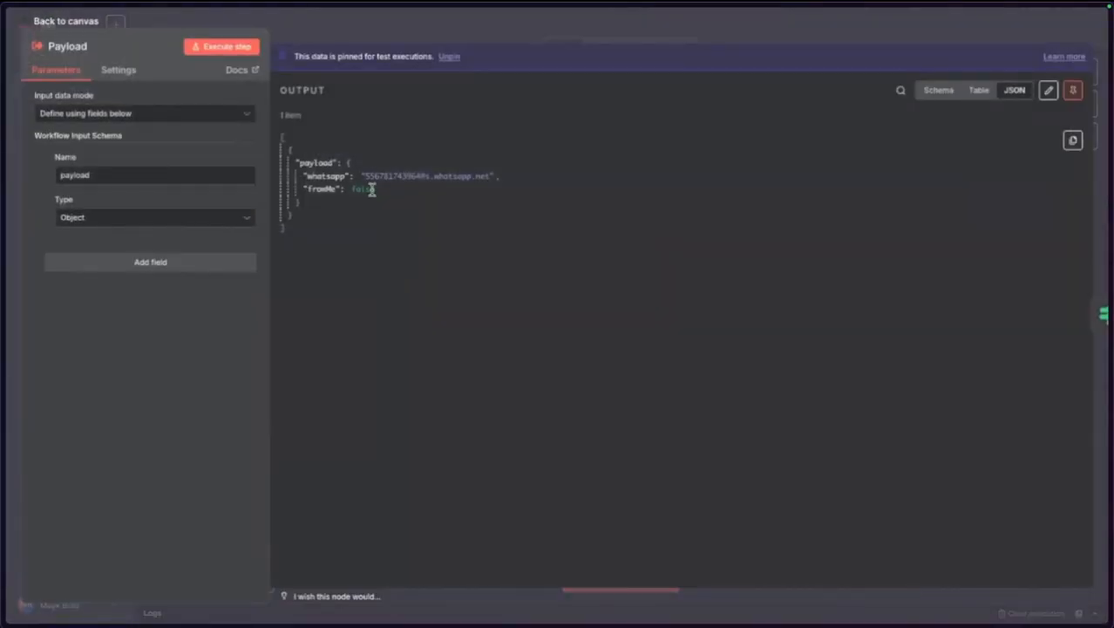
left_click(1049, 89)
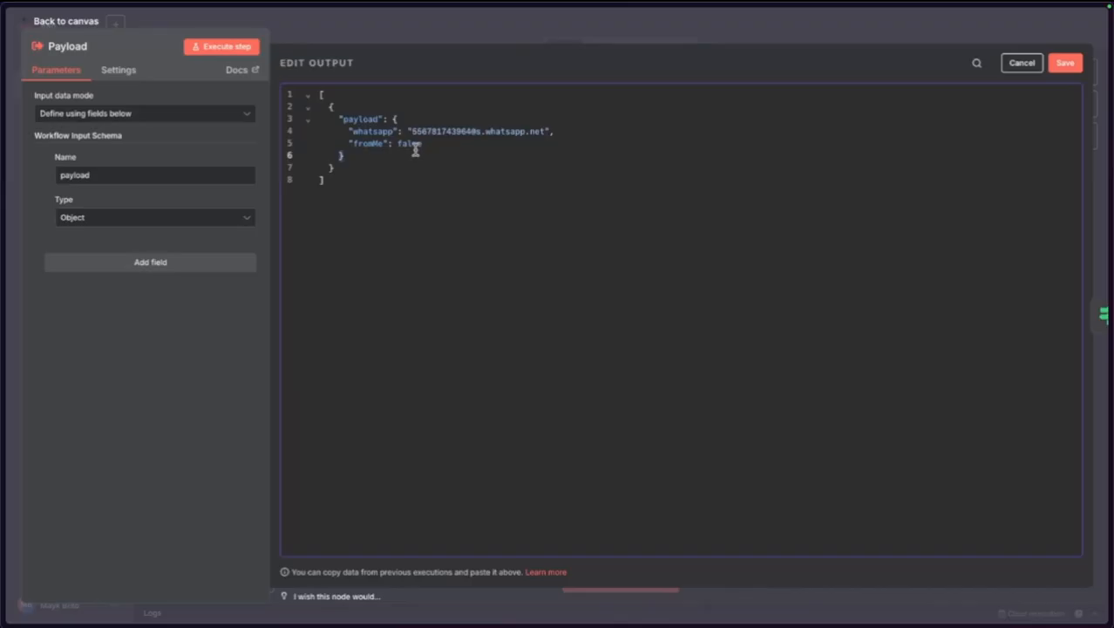
double_click(408, 144)
type("true")
left_click(1078, 62)
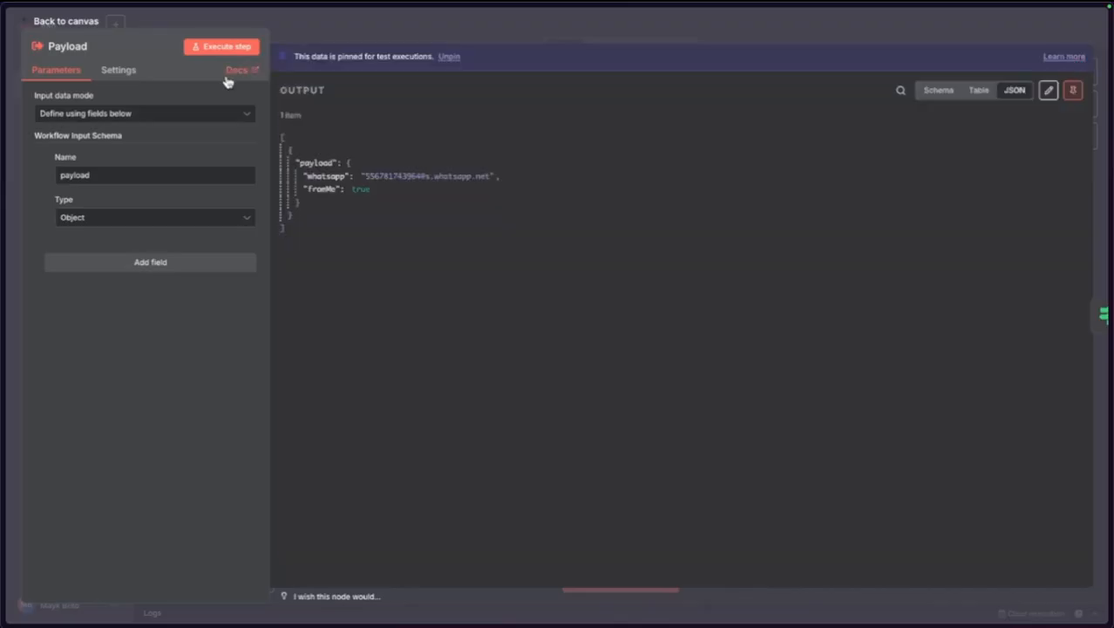
left_click(63, 22)
left_click(291, 320)
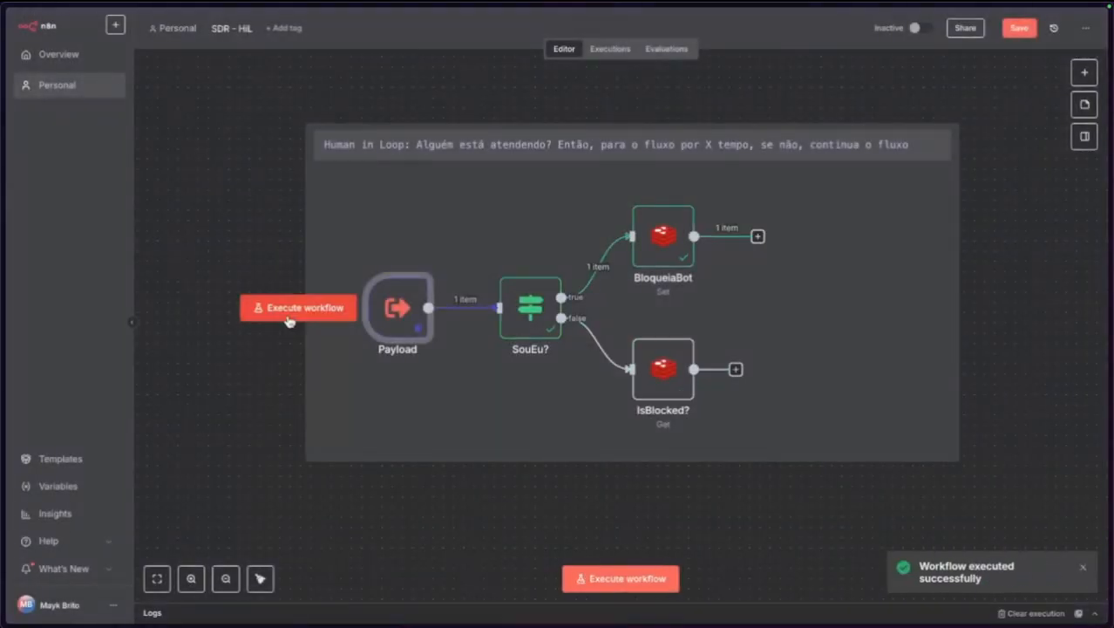
Check BloqueiaBot's output and the IsBlocked? node's result.
double_click(663, 236)
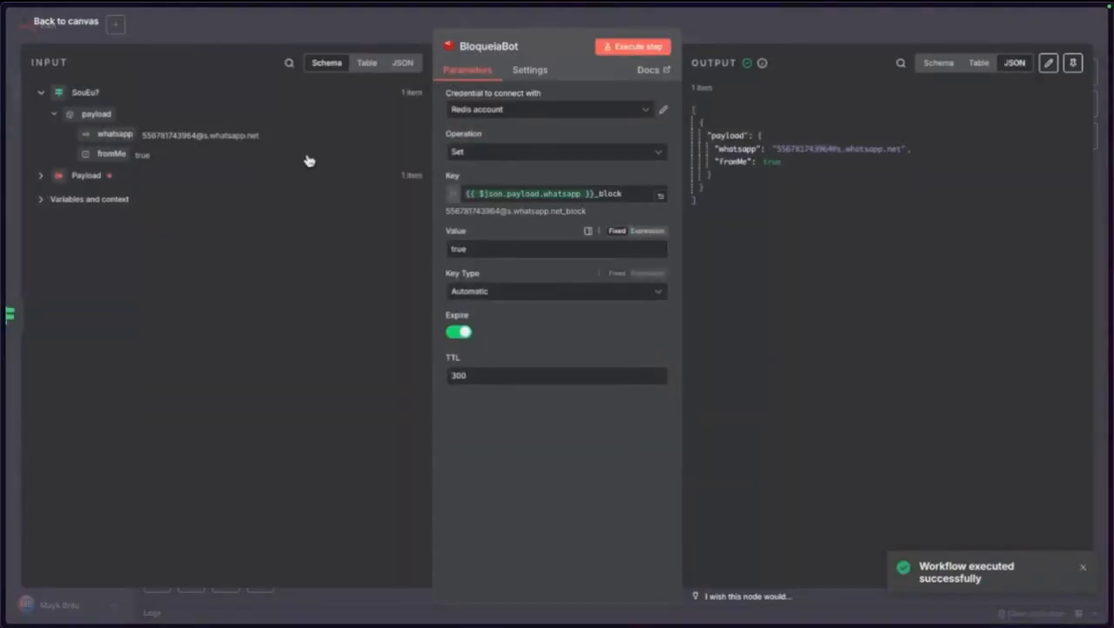
left_click(75, 27)
left_click(656, 382)
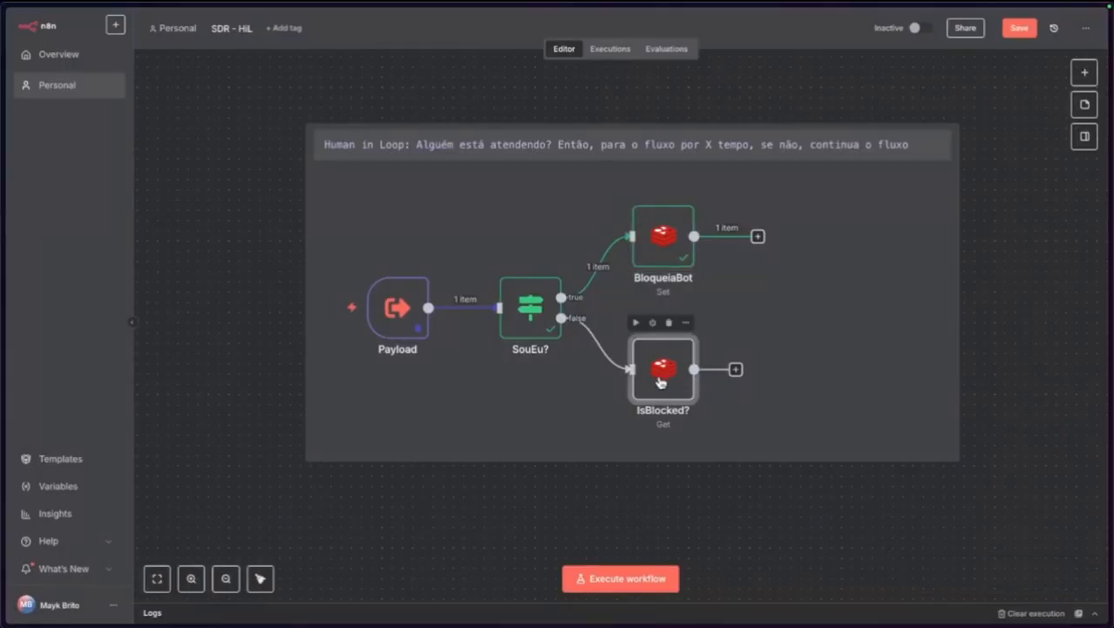
double_click(660, 375)
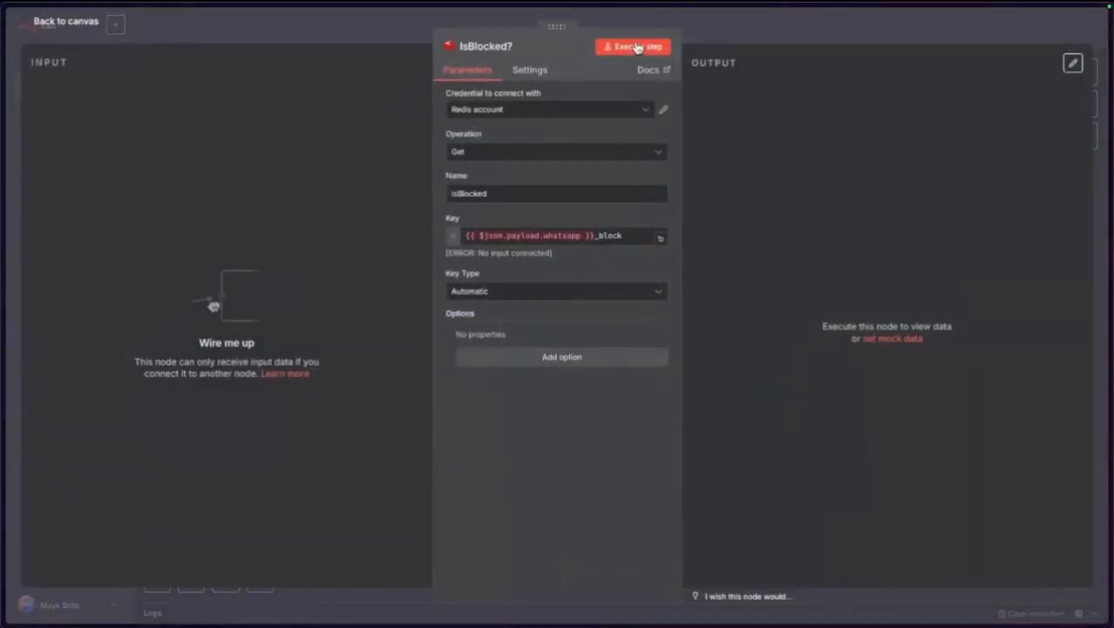
left_click(70, 25)
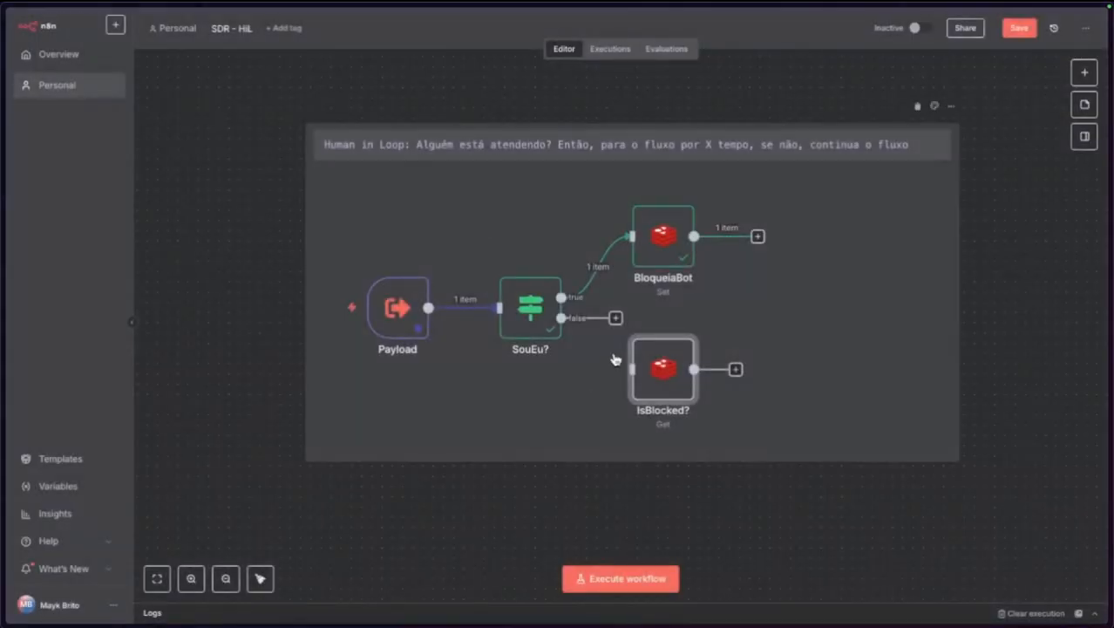
Reset Payload's fromMe to false, rerun the workflow and check IsBlocked?
double_click(398, 307)
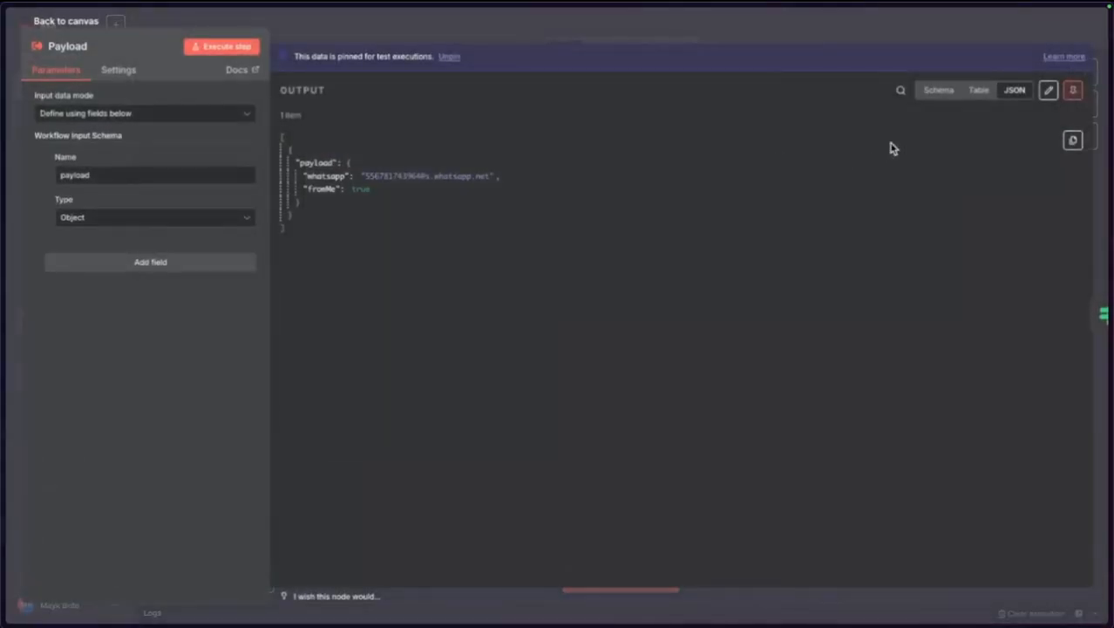
left_click(1048, 90)
double_click(411, 145)
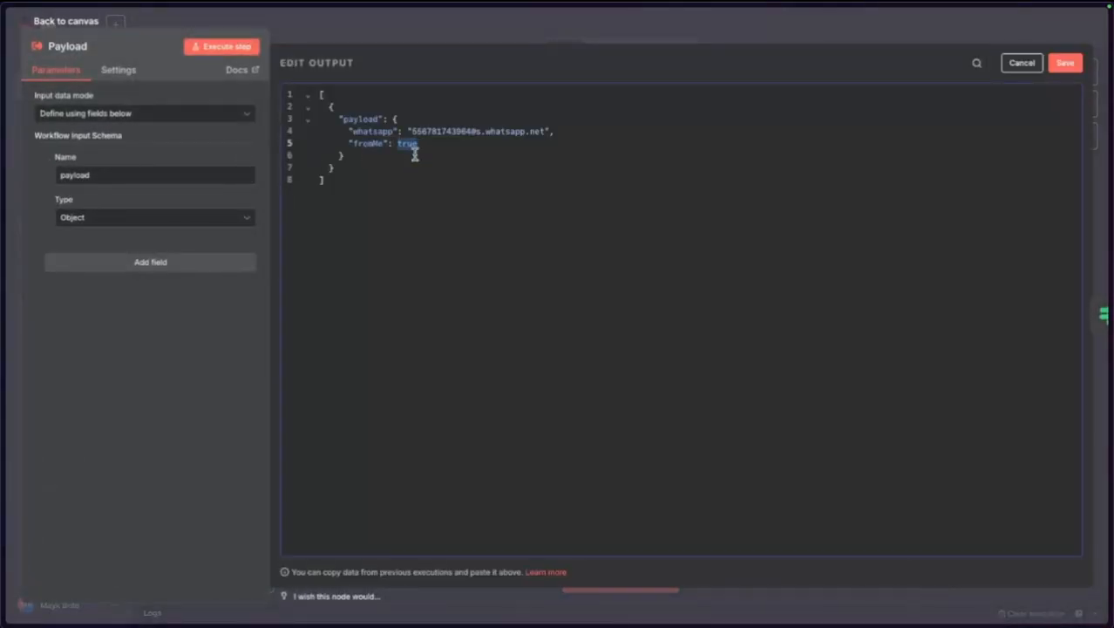
type("fals")
left_click(1065, 63)
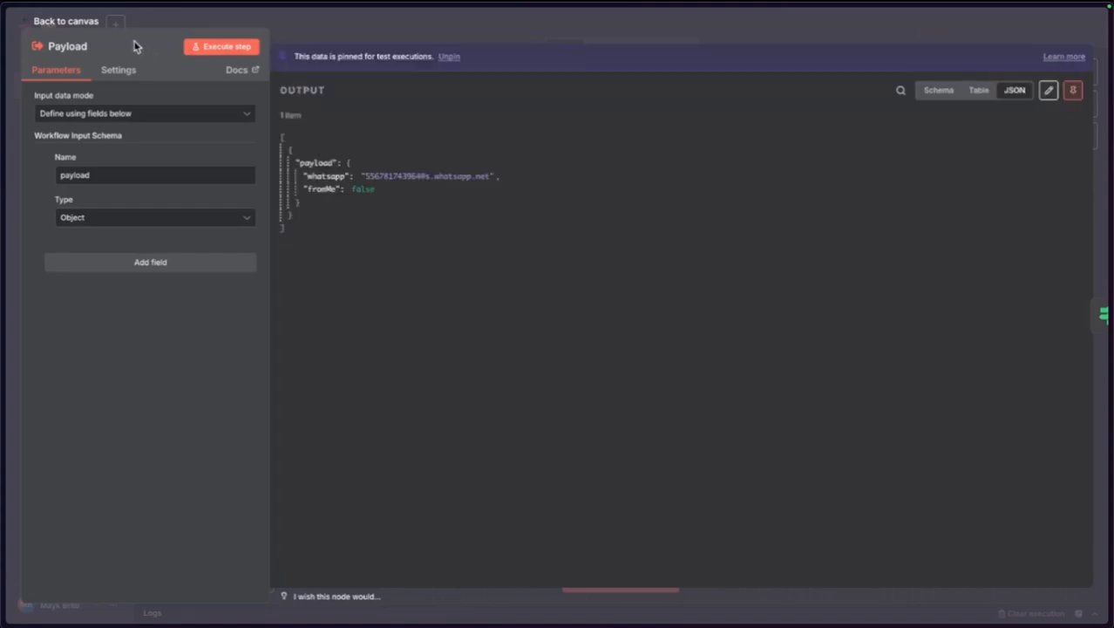
left_click(70, 23)
left_click(280, 305)
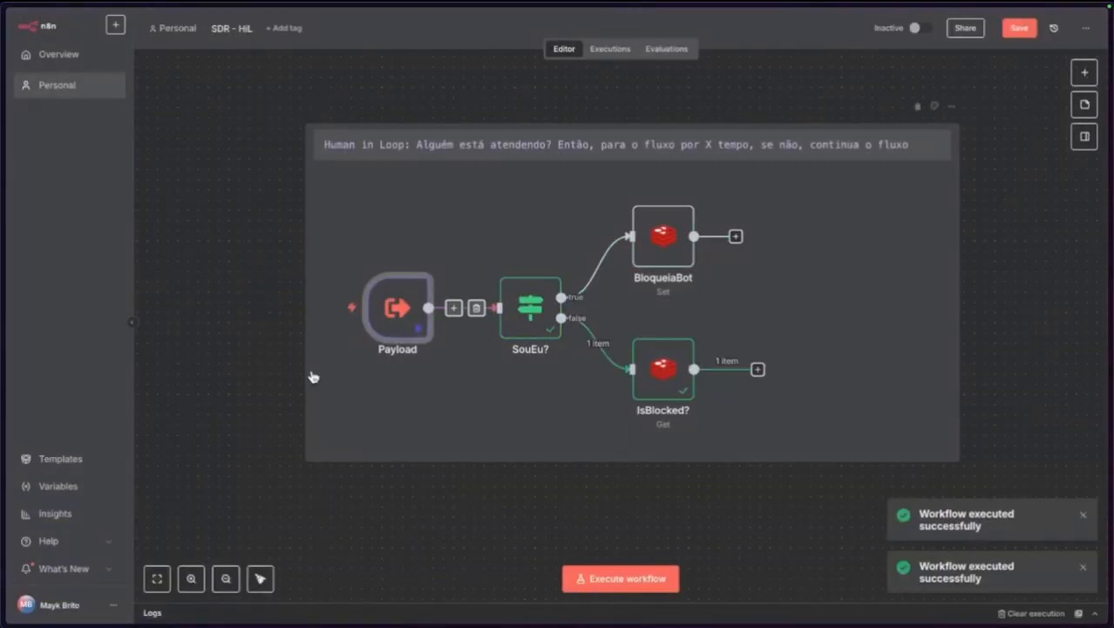
double_click(669, 375)
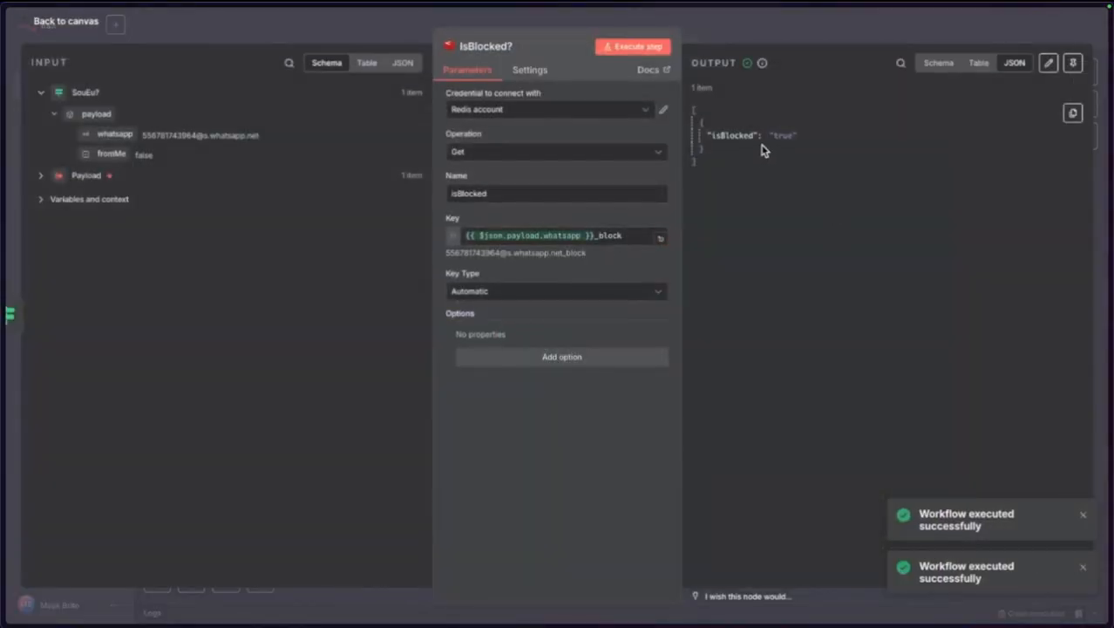
left_click(1082, 517)
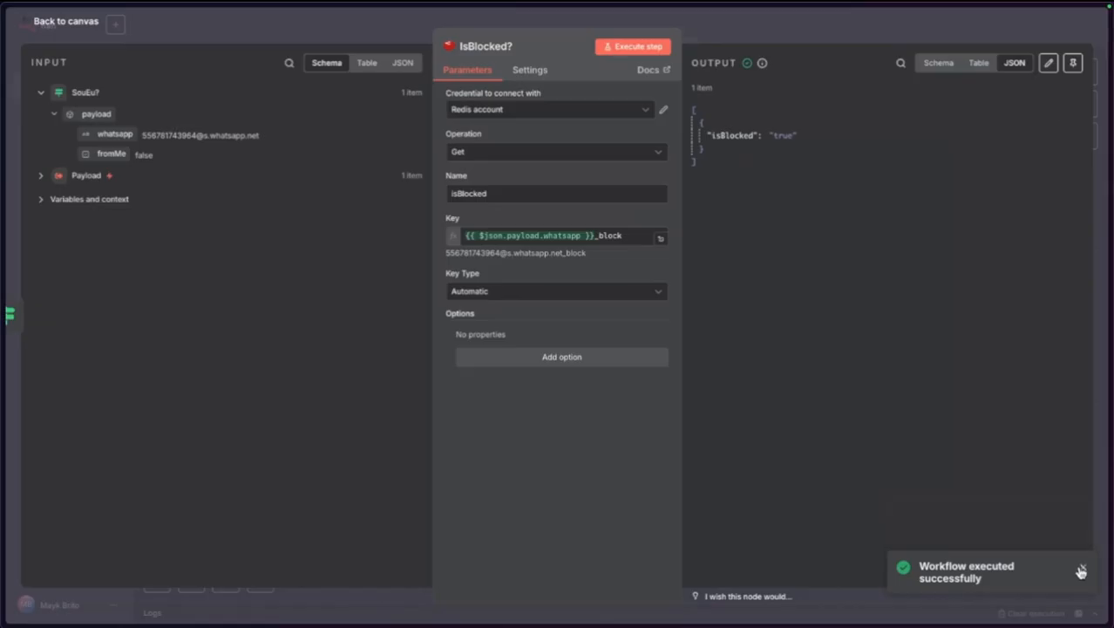
left_click(1082, 567)
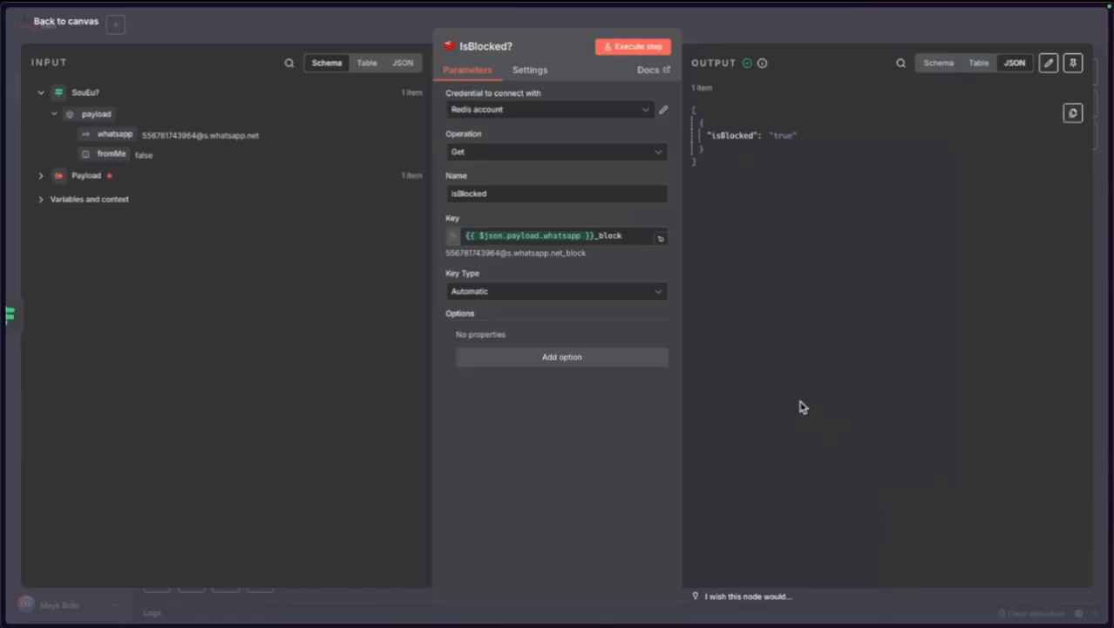
left_click(84, 26)
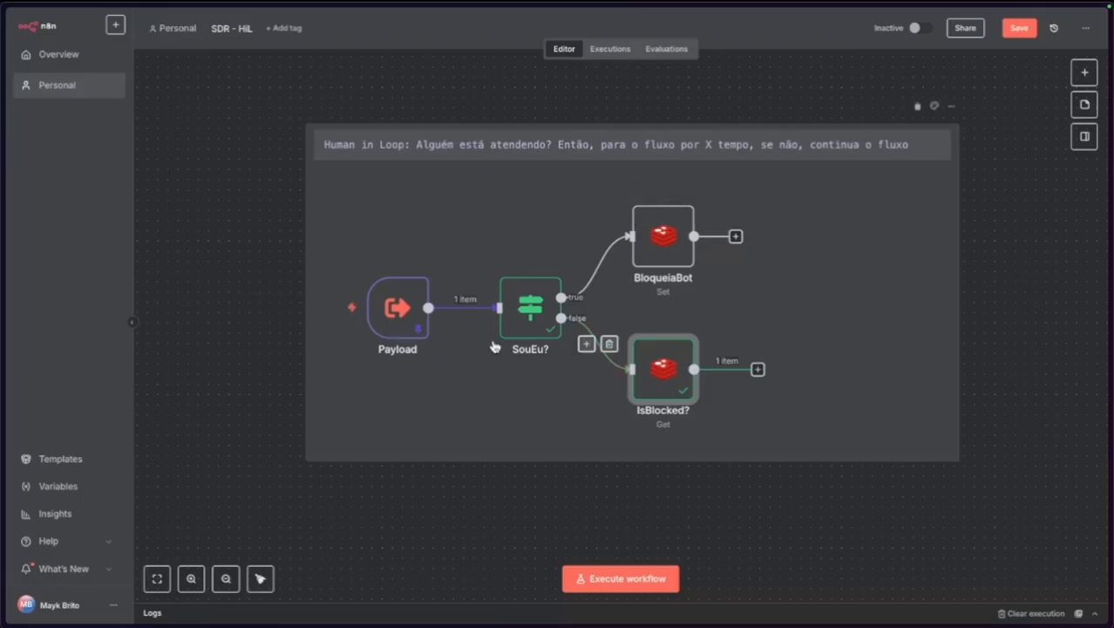
double_click(673, 388)
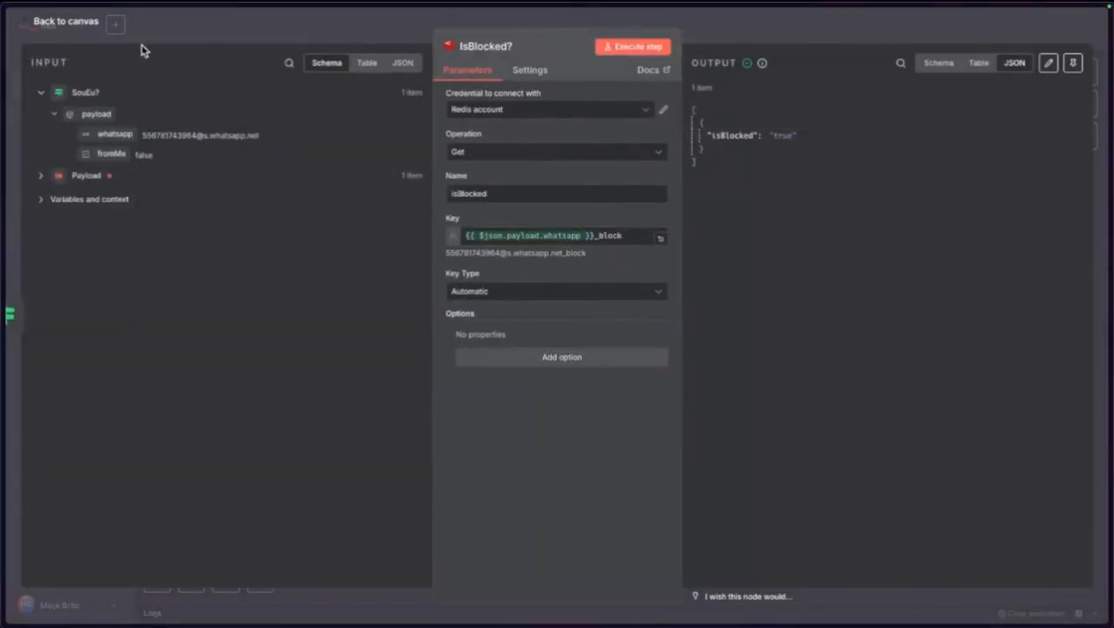
left_click(87, 25)
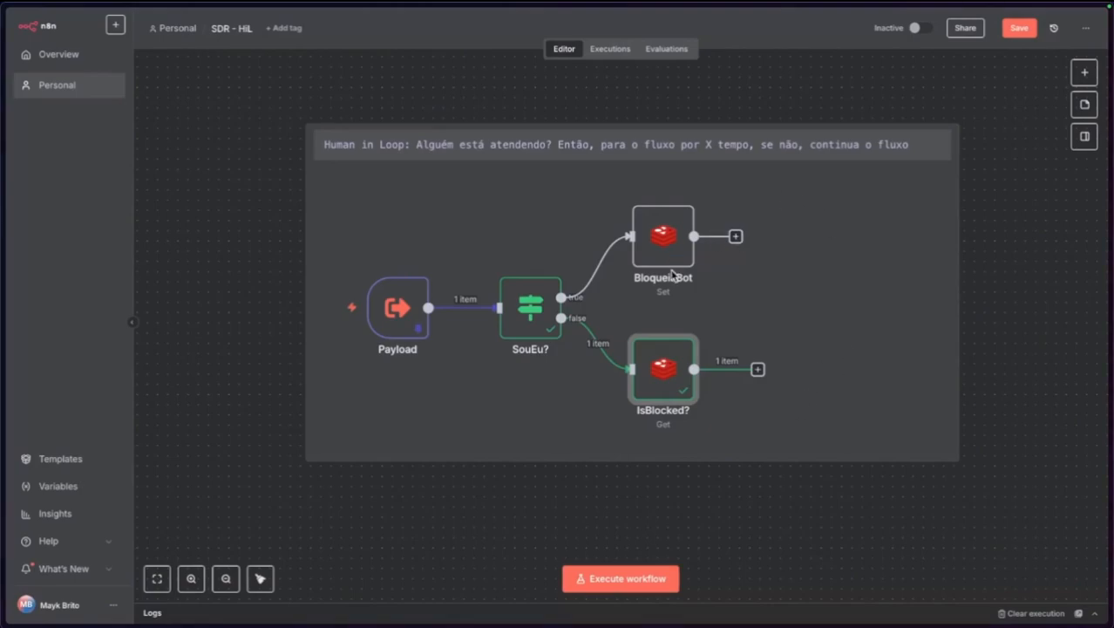
Tidy the IsBlocked? and BloqueiaBot nodes and add an Edit Fields (Set) node after BloqueiaBot.
left_click_drag(659, 359, 659, 348)
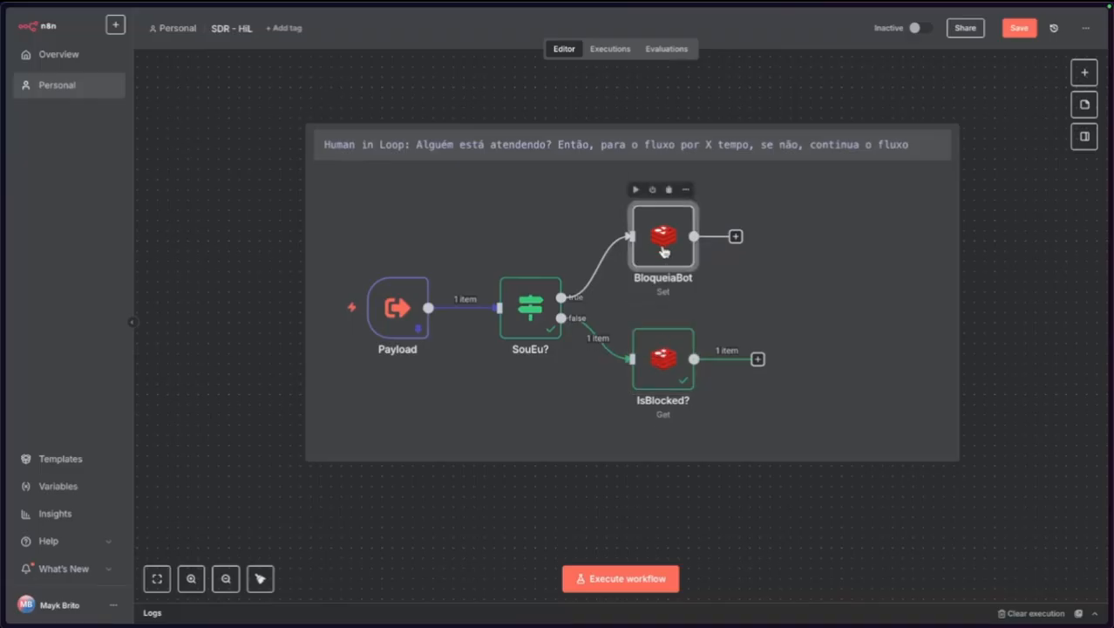
left_click_drag(663, 252, 663, 262)
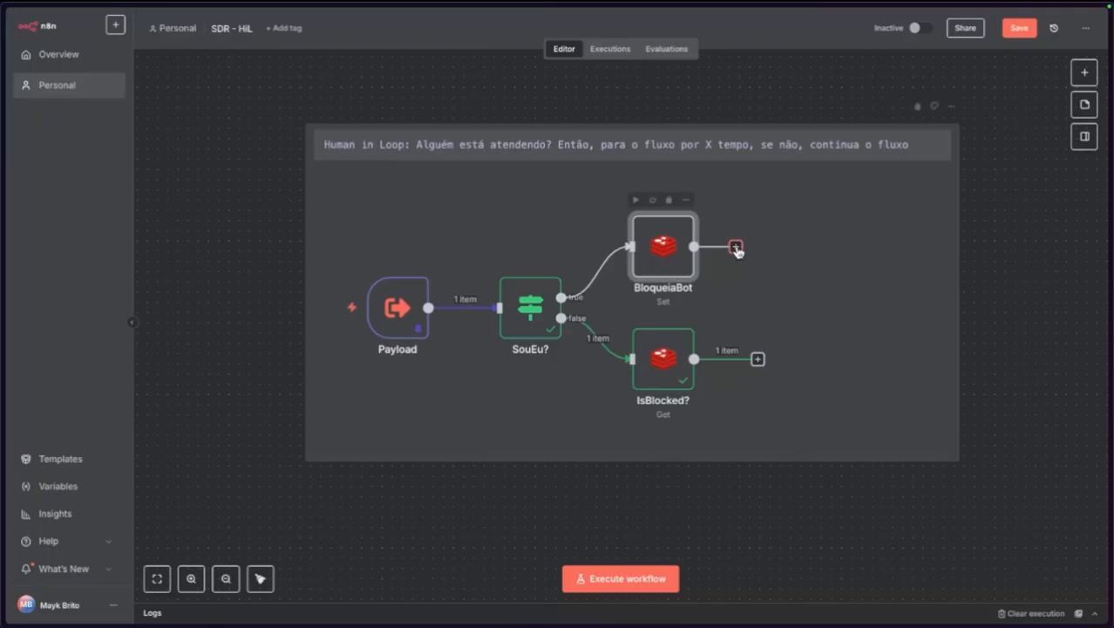
left_click(735, 249)
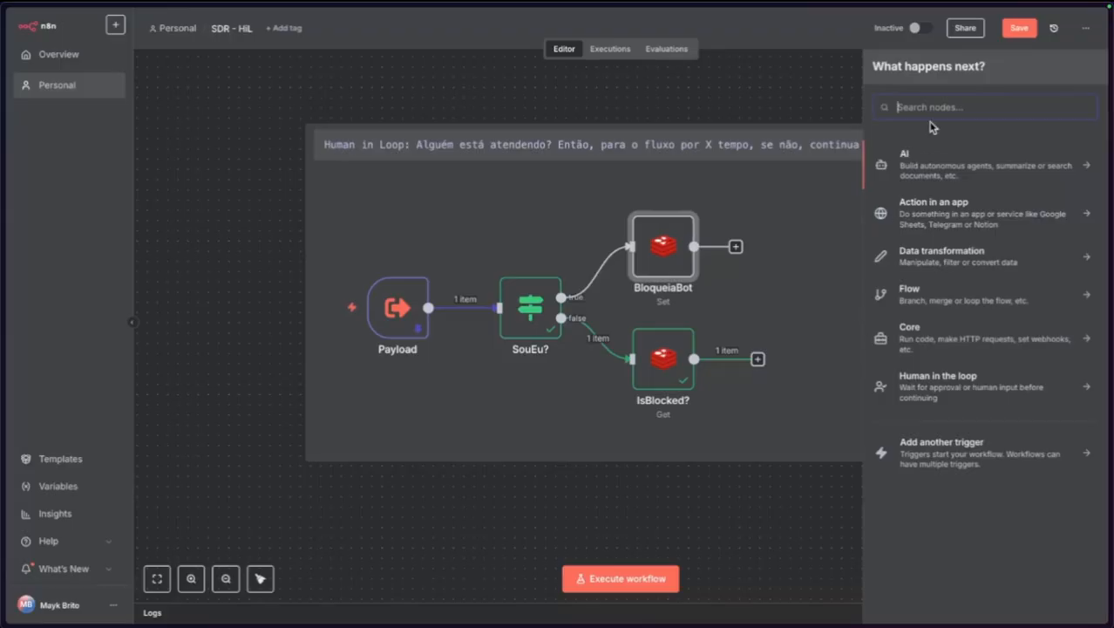
type("set")
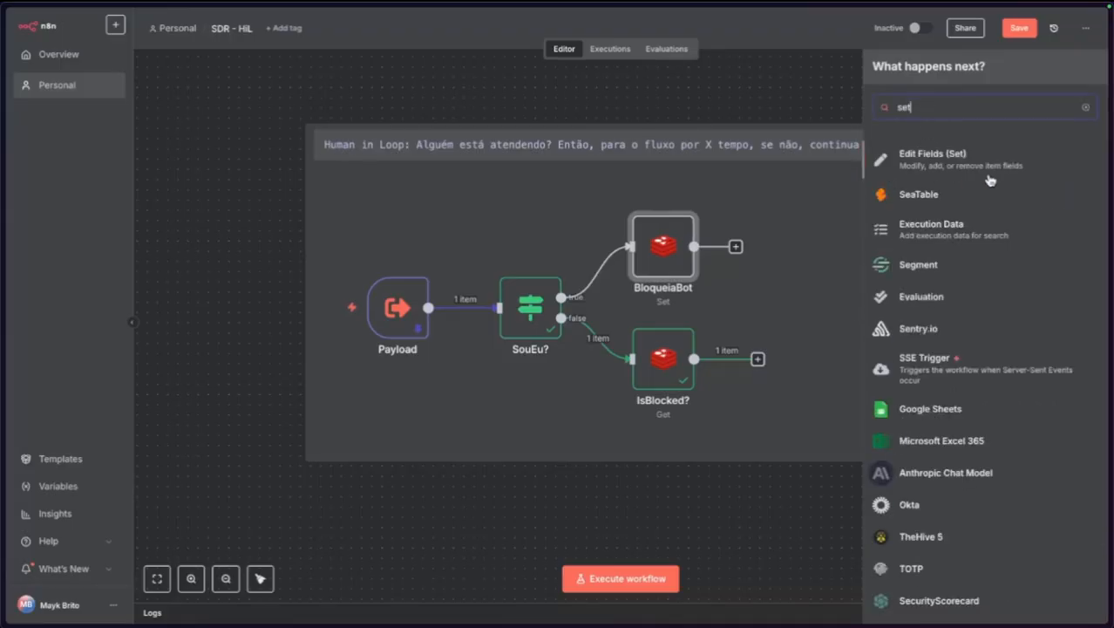
left_click(942, 164)
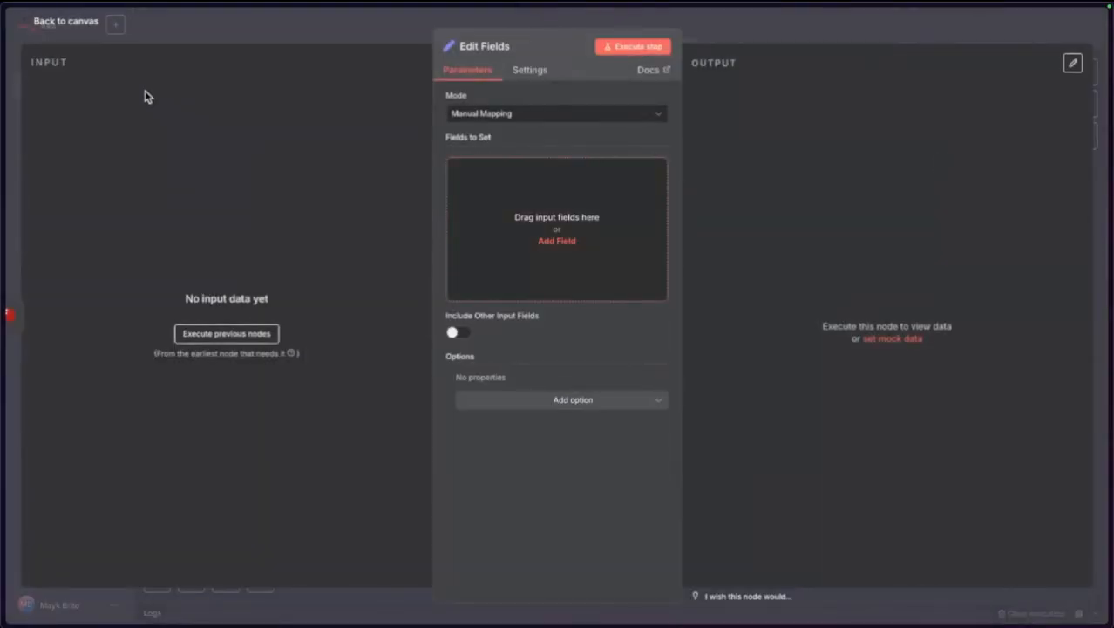
left_click(77, 24)
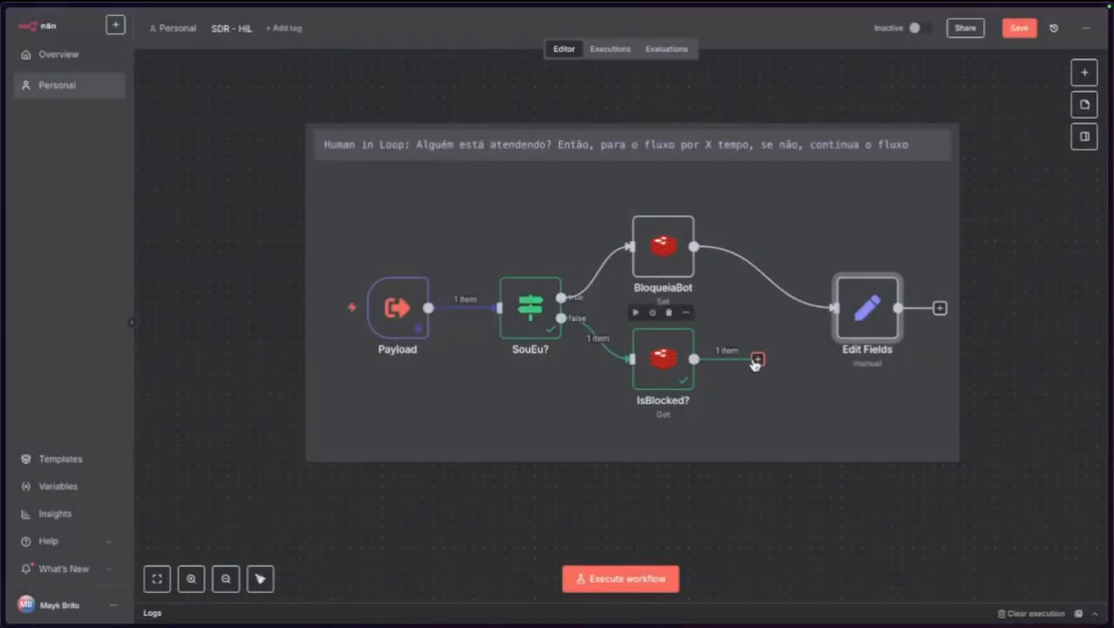
Connect IsBlocked? into Edit Fields and add one blank field.
left_click_drag(758, 359, 837, 309)
double_click(865, 324)
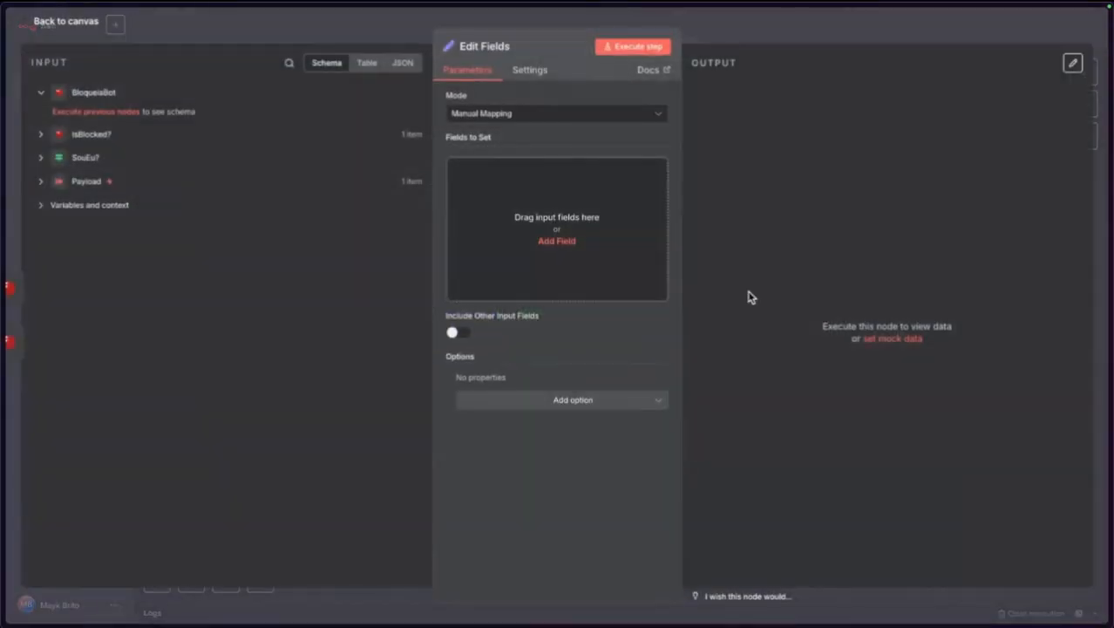
left_click(558, 241)
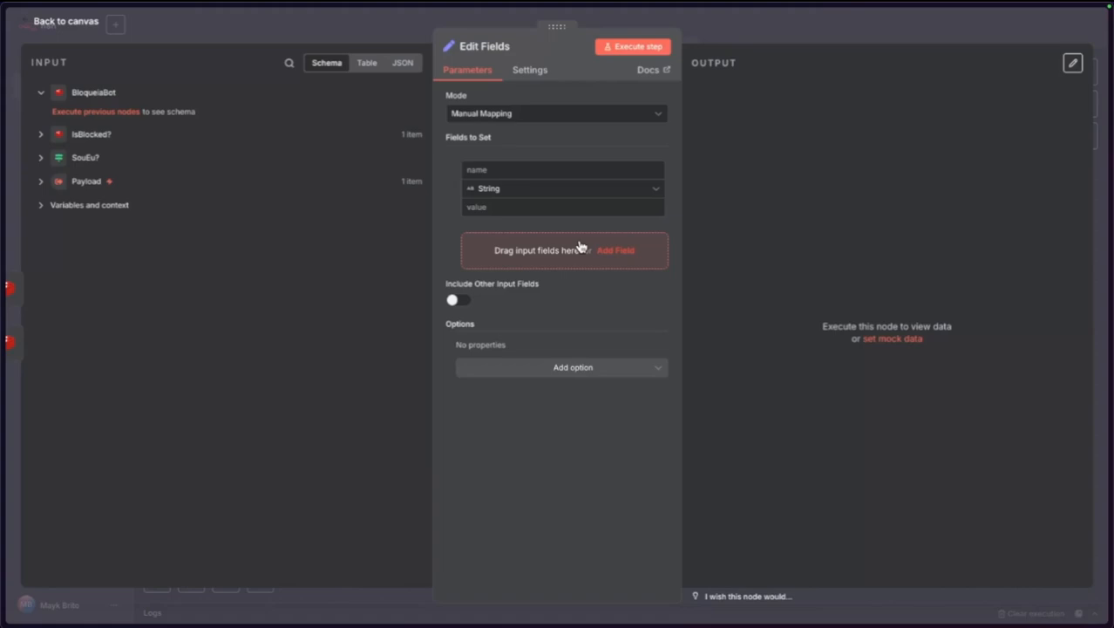
Name the new Edit Fields field isBlocked and check IsBlocked?'s output.
left_click(518, 171)
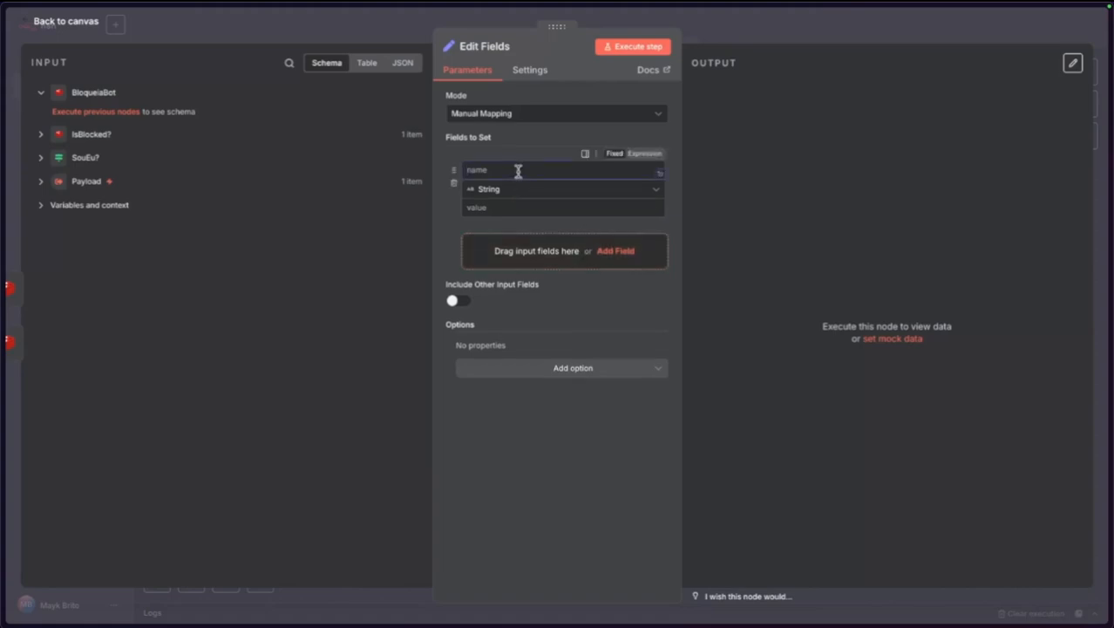
type("isBlocked")
left_click(517, 481)
left_click(79, 28)
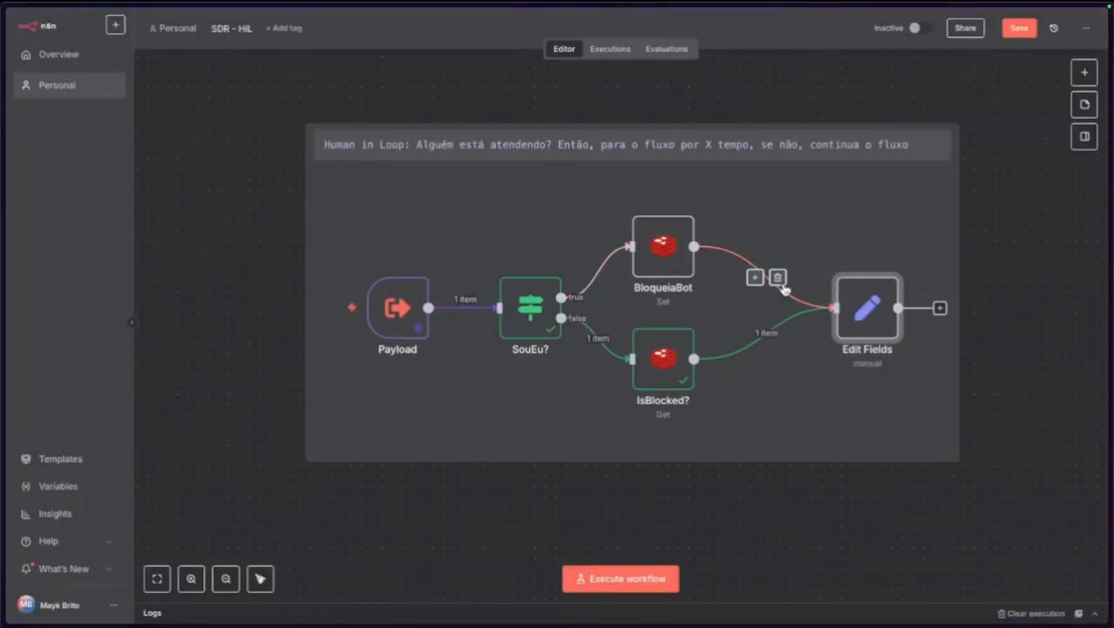
double_click(665, 366)
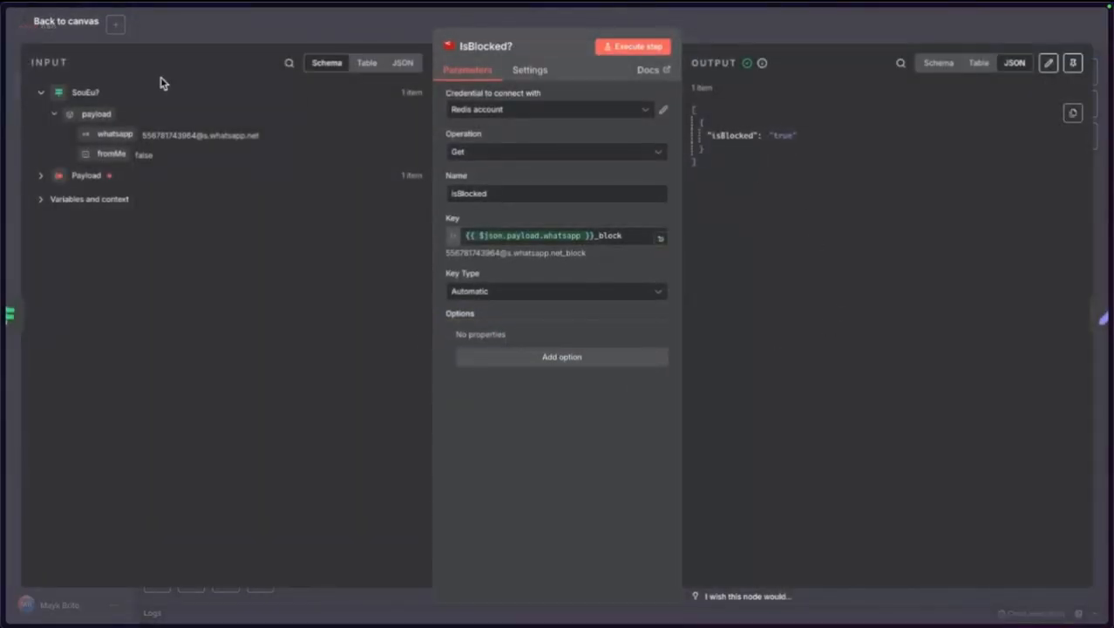
left_click(80, 26)
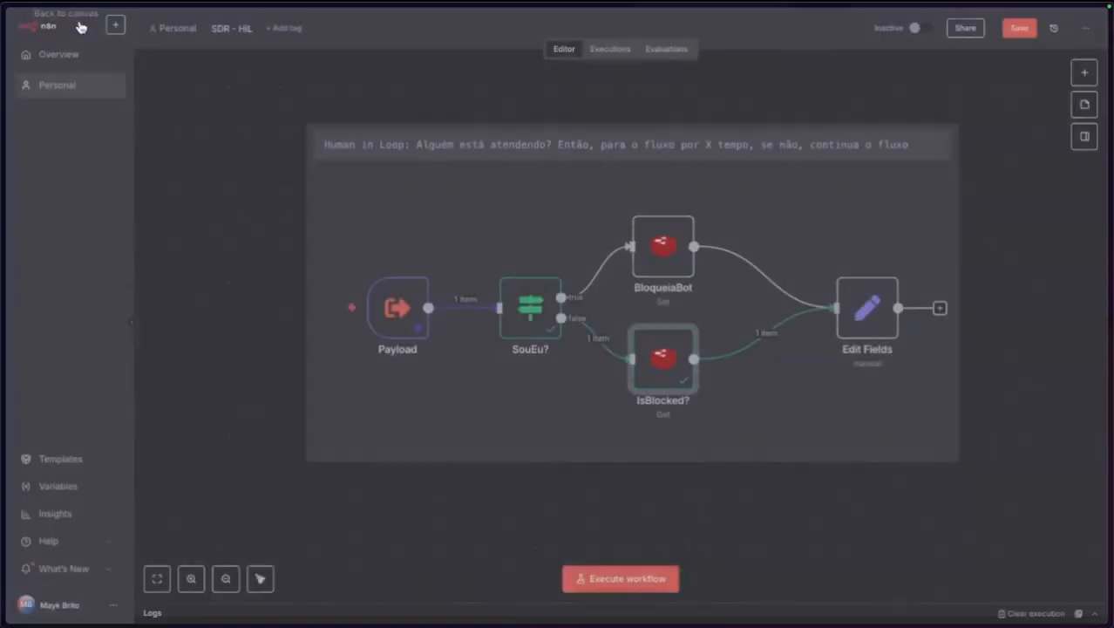
double_click(867, 310)
Make isBlocked a Boolean field with an expression value.
double_click(508, 173)
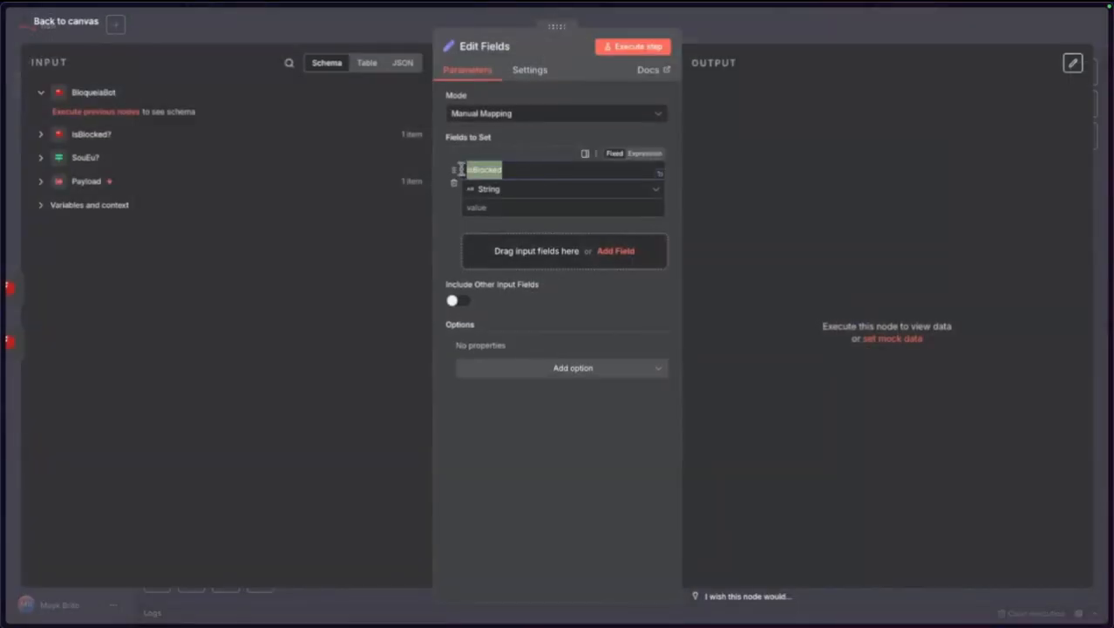
left_click(571, 190)
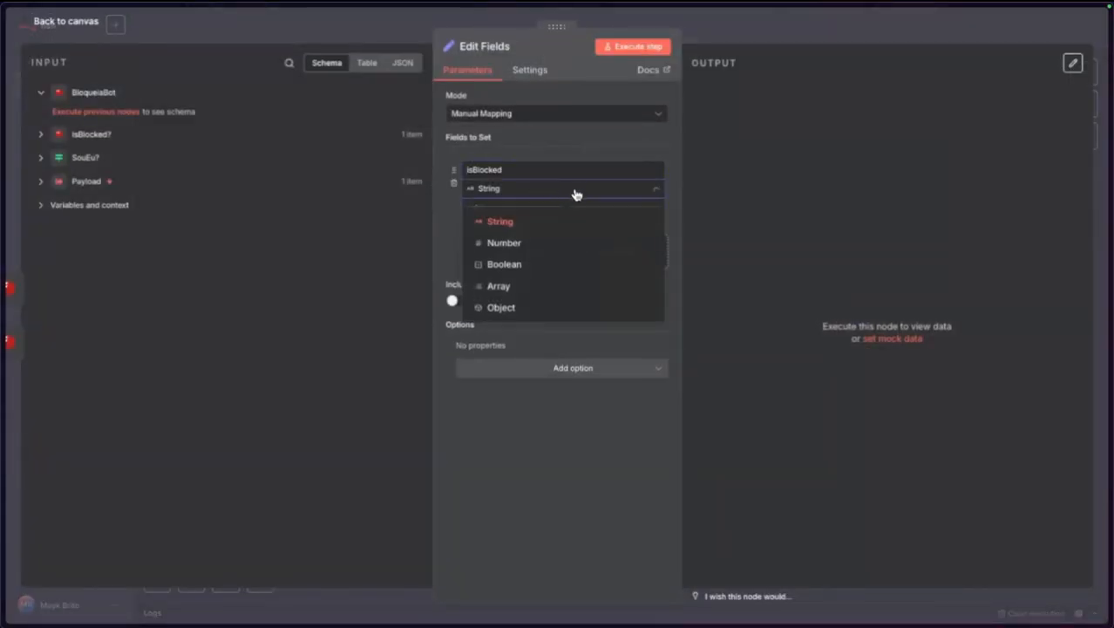
left_click(529, 266)
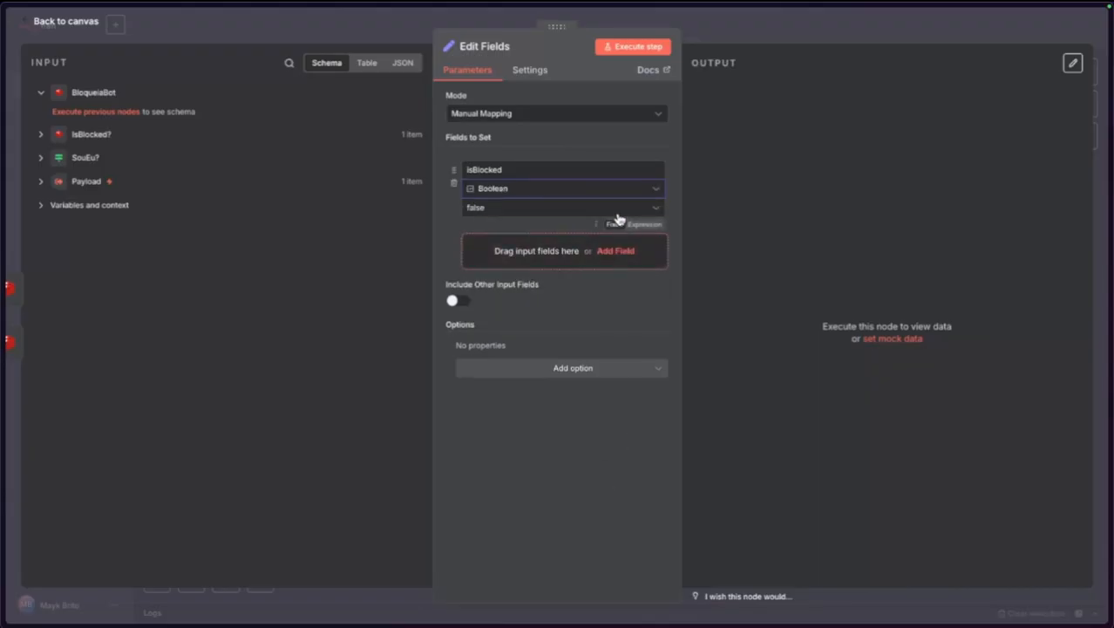
left_click(623, 214)
left_click(646, 225)
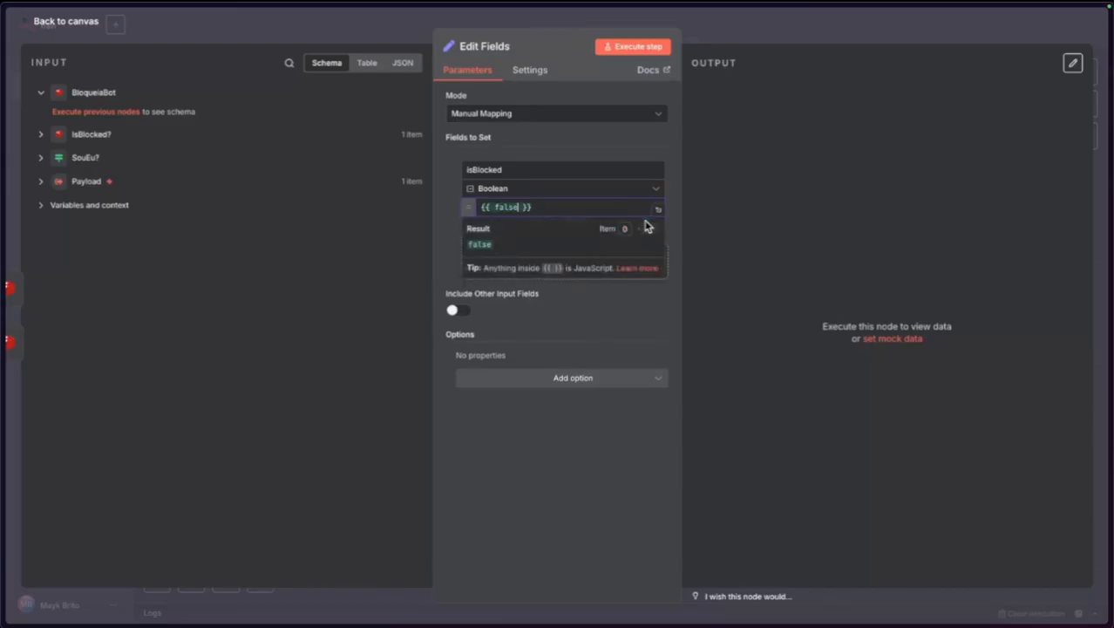
Clear the isBlocked value and start an empty {{ }} expression.
left_click(544, 210)
key("ctrl+a")
key("BackSpace")
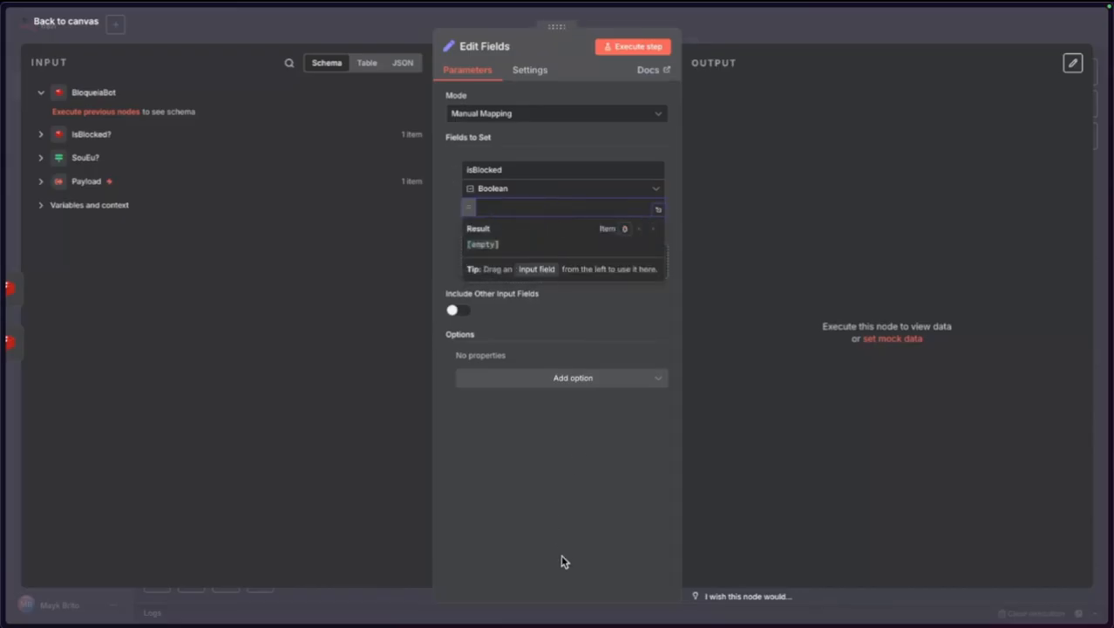
type("{{$json")
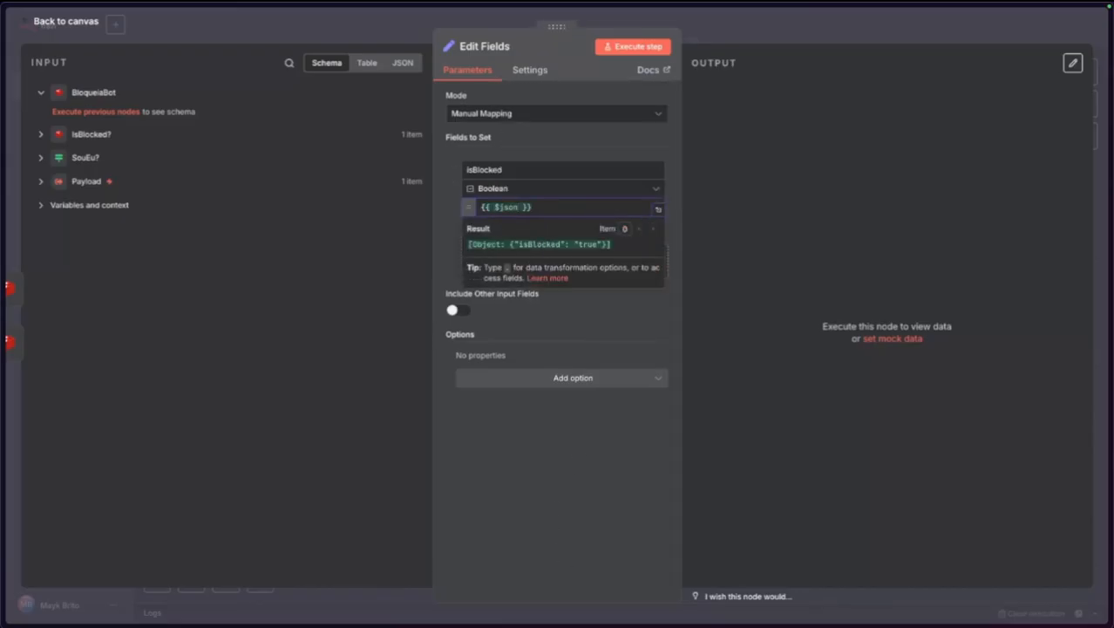
key("alt+BackSpace")
key("alt+BackSpace")
key("Return")
key("Return")
key("Up")
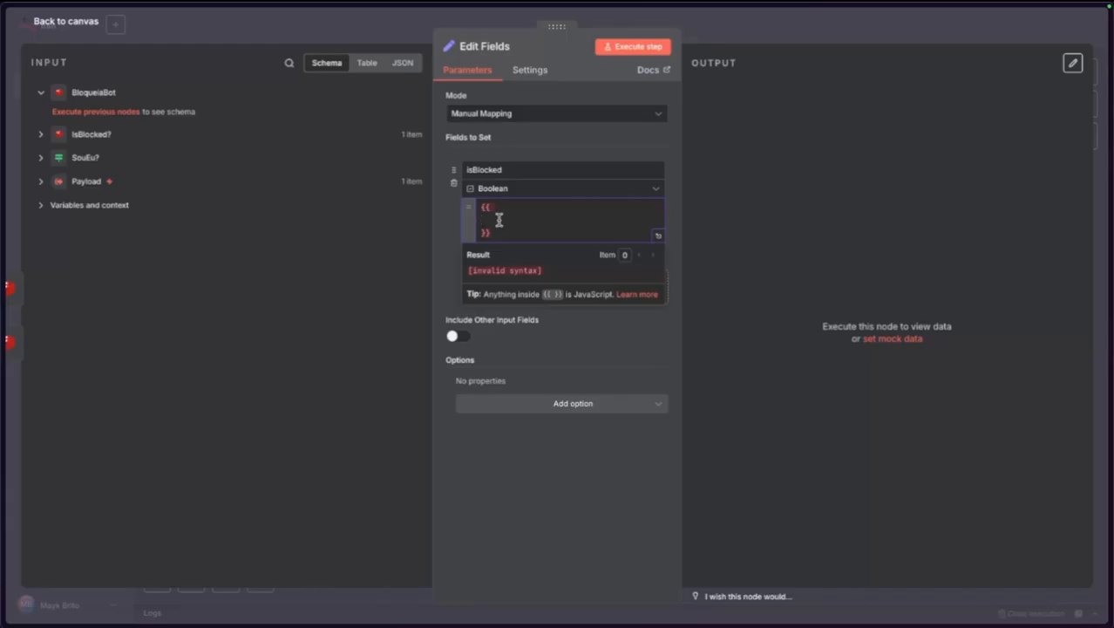
Enter the expression {{ !!$json.payload ? true : $json.isBlocked }} for isBlocked.
type("$json.pay")
type("!")
key("super+shift+Right")
key("alt+shift+Left")
key("alt+shift+Left")
key("alt+shift+Right")
key("alt+Left")
key("alt+Left")
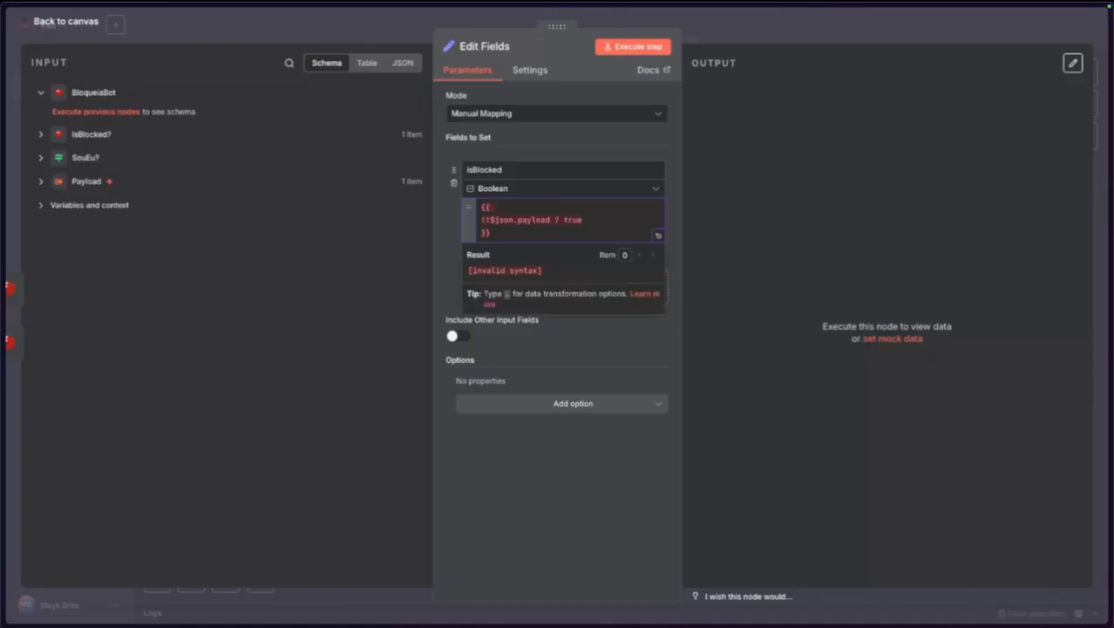
type("$json.")
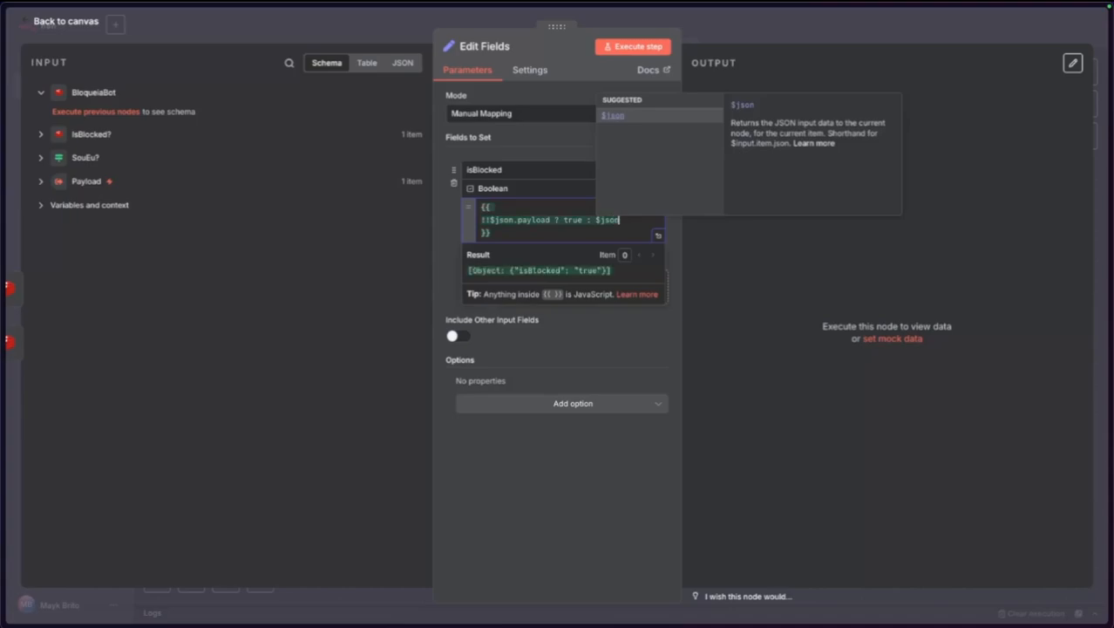
type("is")
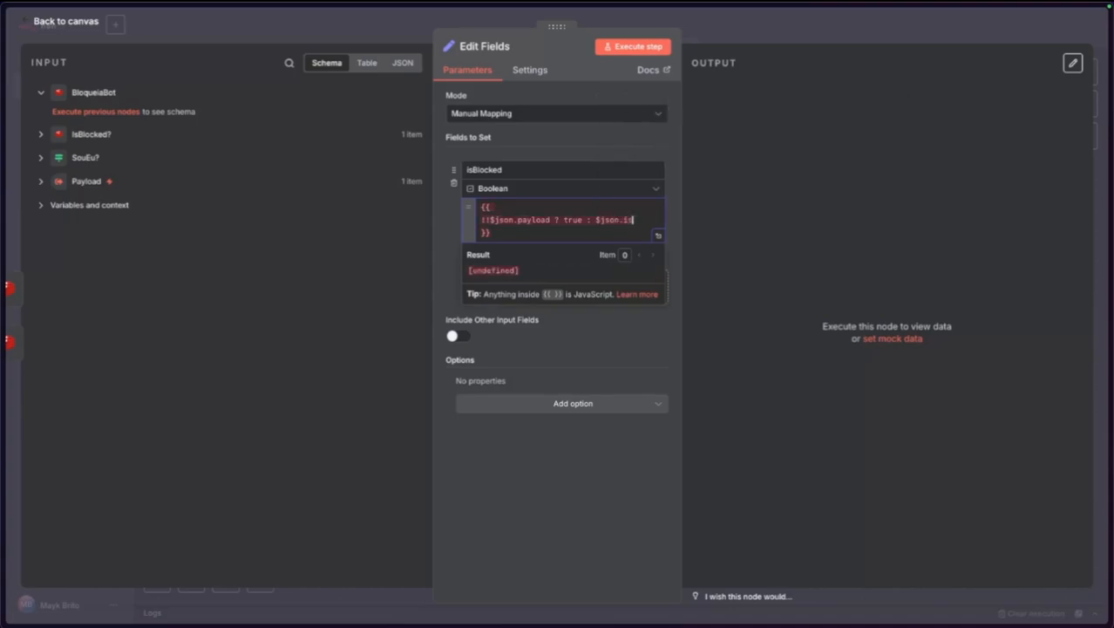
type("Blocked")
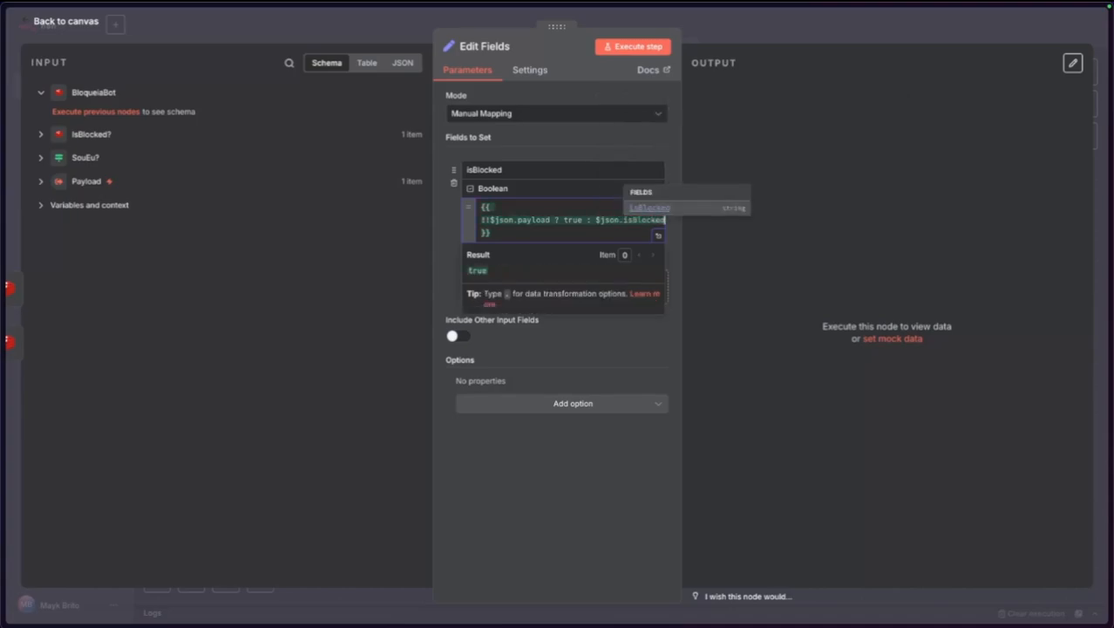
left_click(541, 549)
left_click(90, 24)
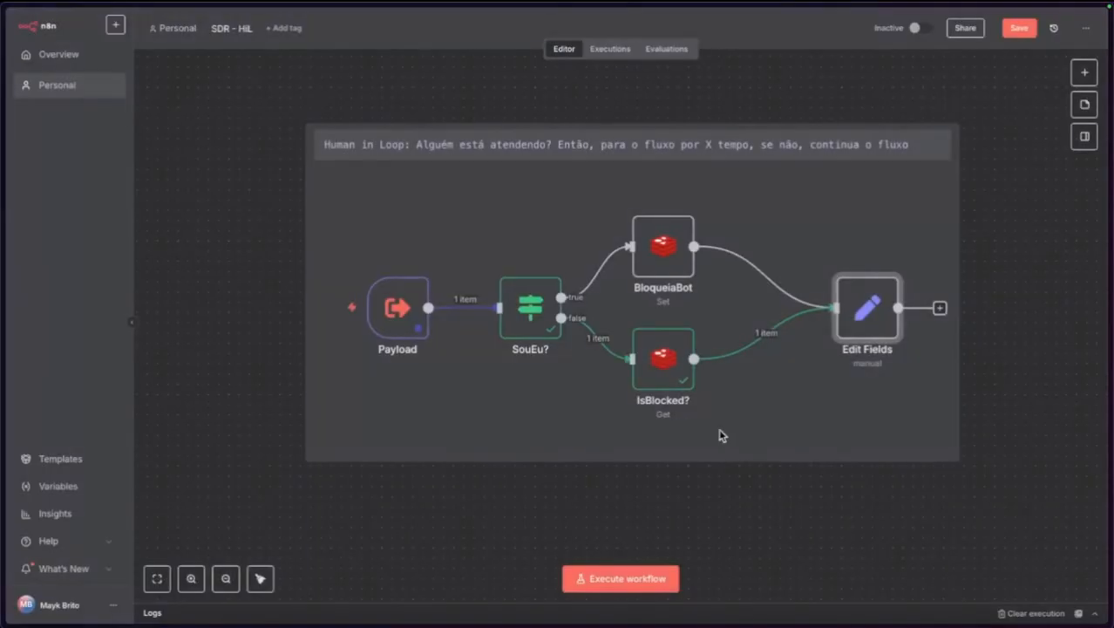
Open BloqueiaBot's Redis Set settings and run that step on its own.
mouse_move(332, 307)
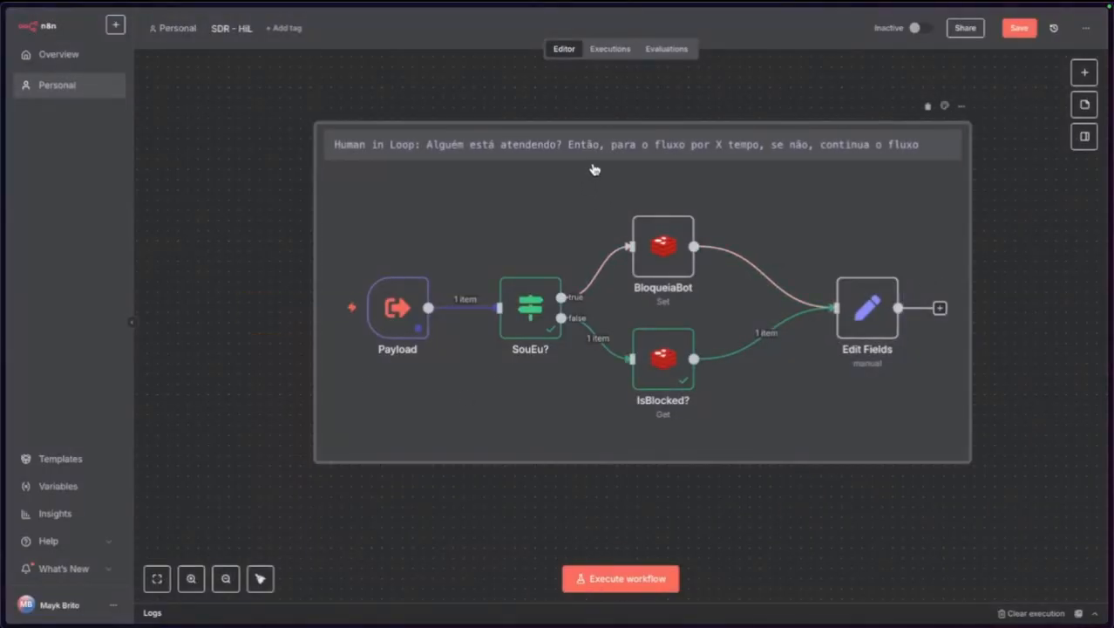
mouse_move(383, 309)
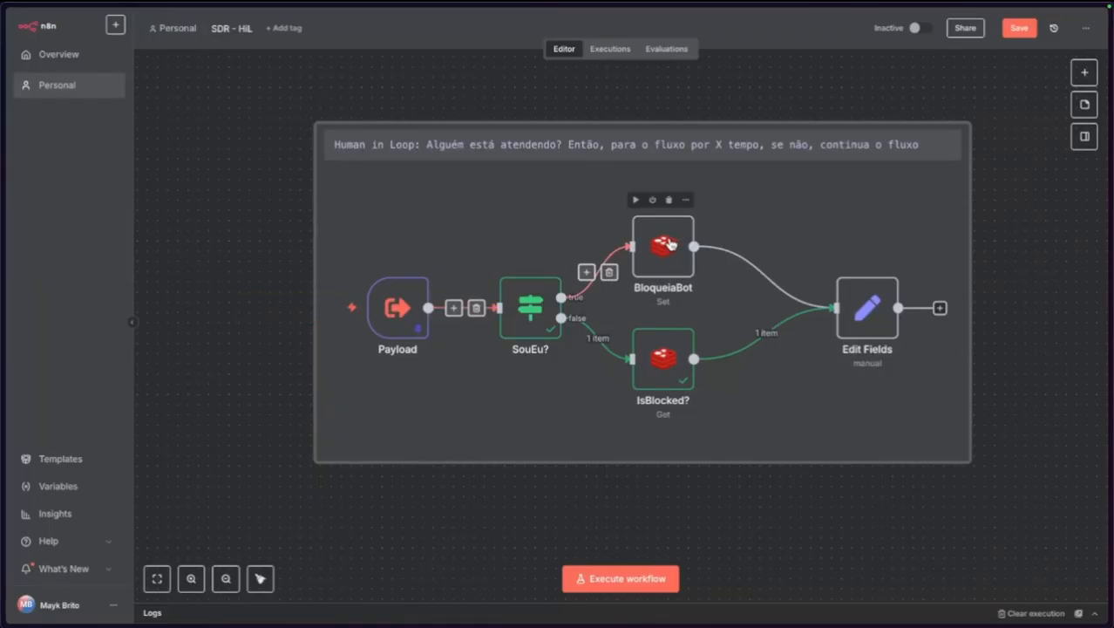
left_click(648, 245)
double_click(644, 247)
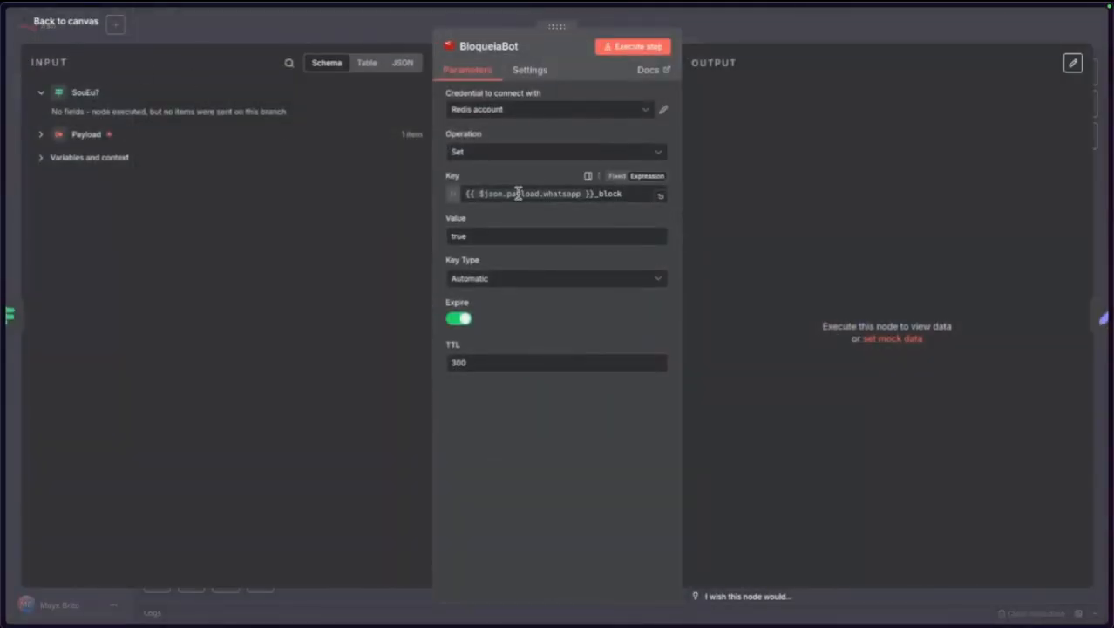
left_click(633, 47)
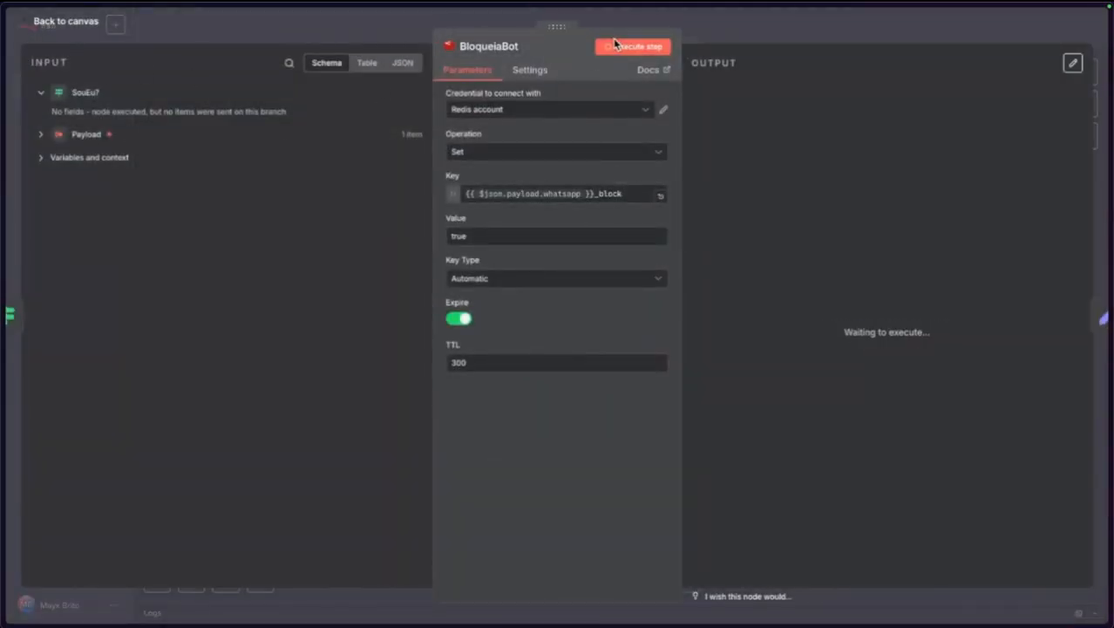
left_click(52, 23)
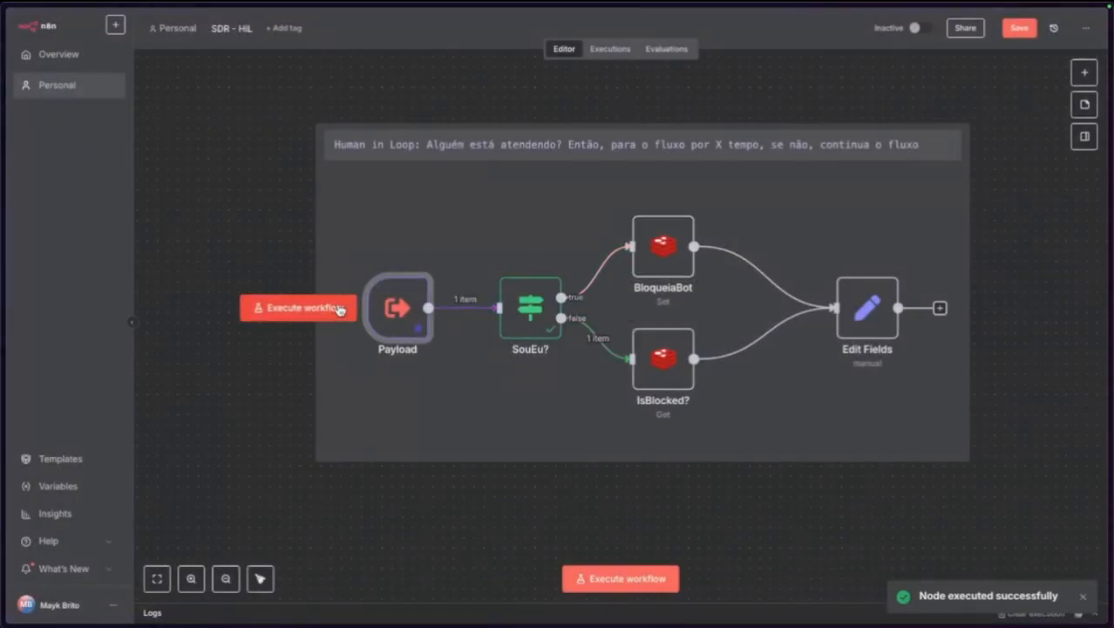
Set Payload's pinned fromMe to true and run the whole workflow.
double_click(397, 305)
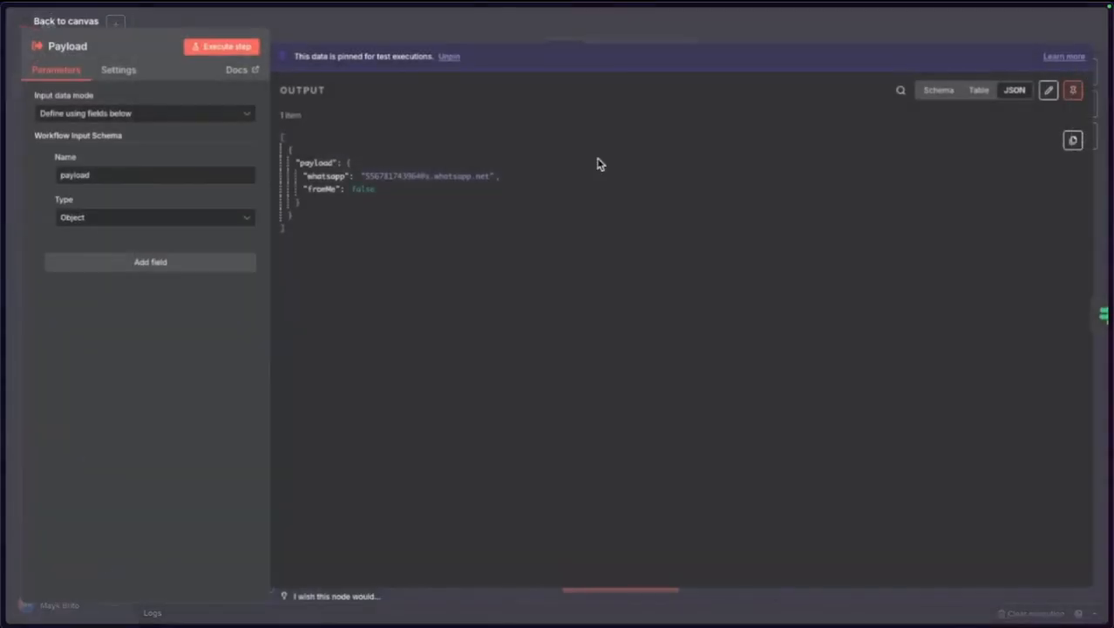
left_click(1048, 91)
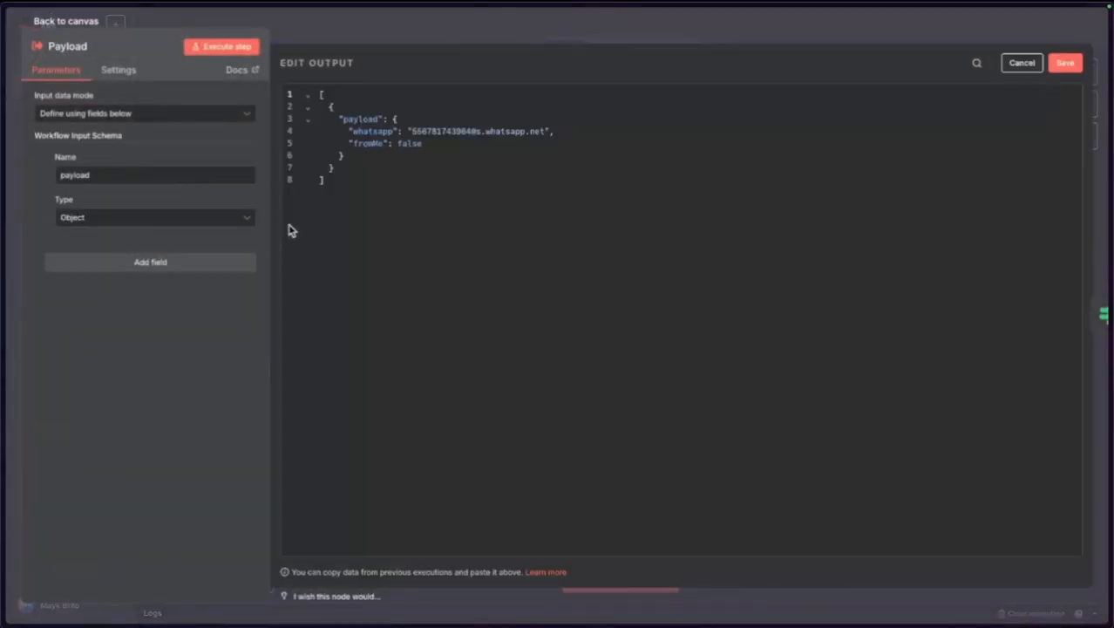
double_click(401, 145)
type("tru")
left_click(1066, 63)
left_click(74, 23)
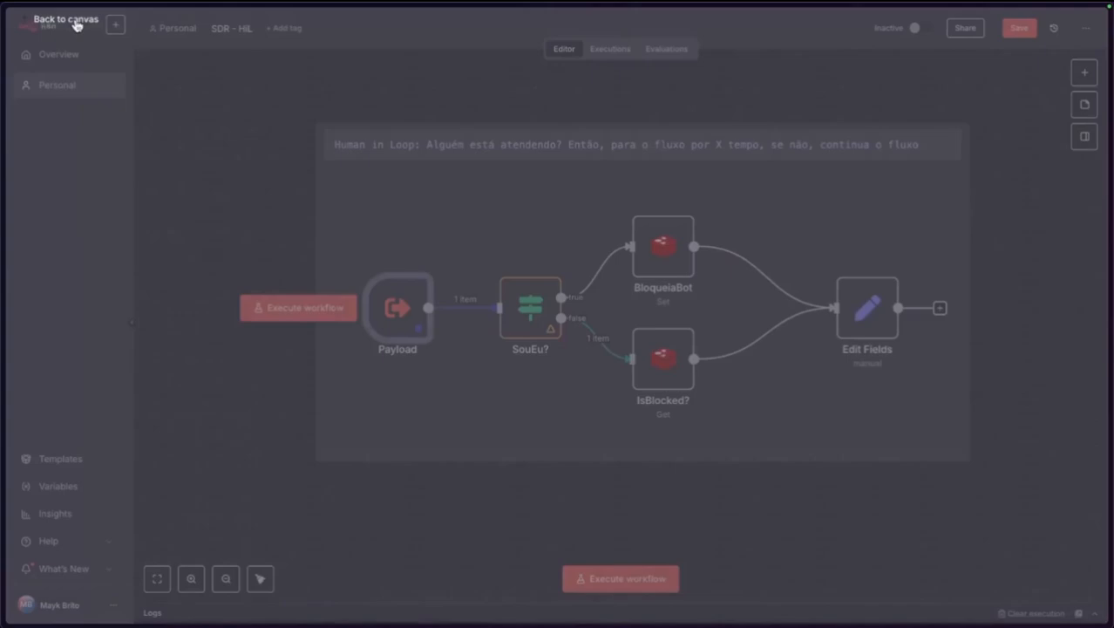
left_click(261, 307)
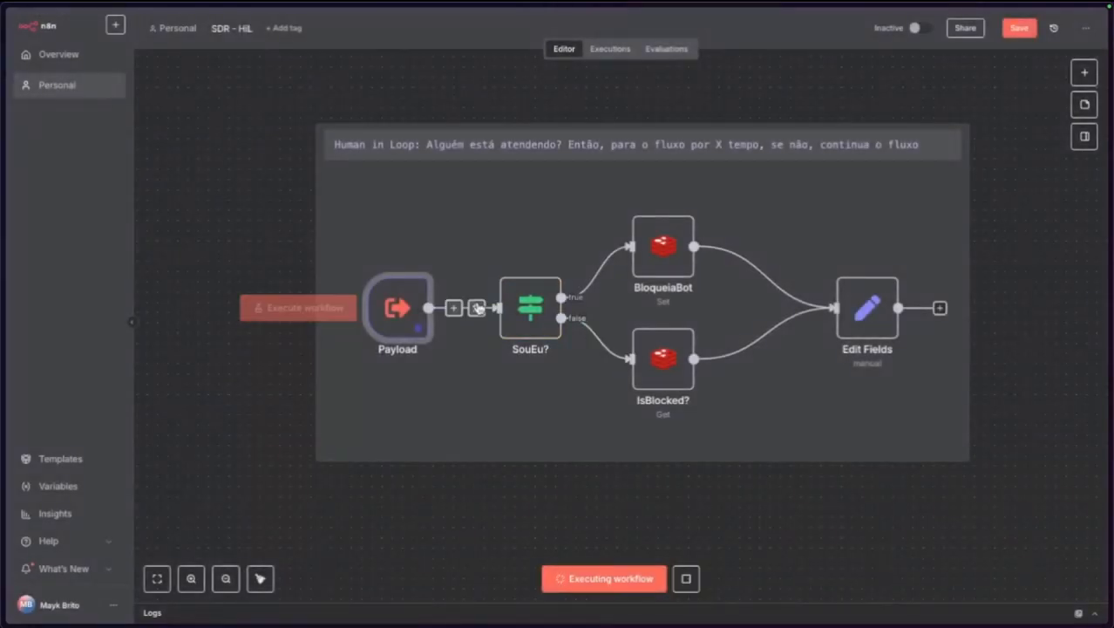
Review BloqueiaBot's output and settings, then the Edit Fields result.
double_click(675, 237)
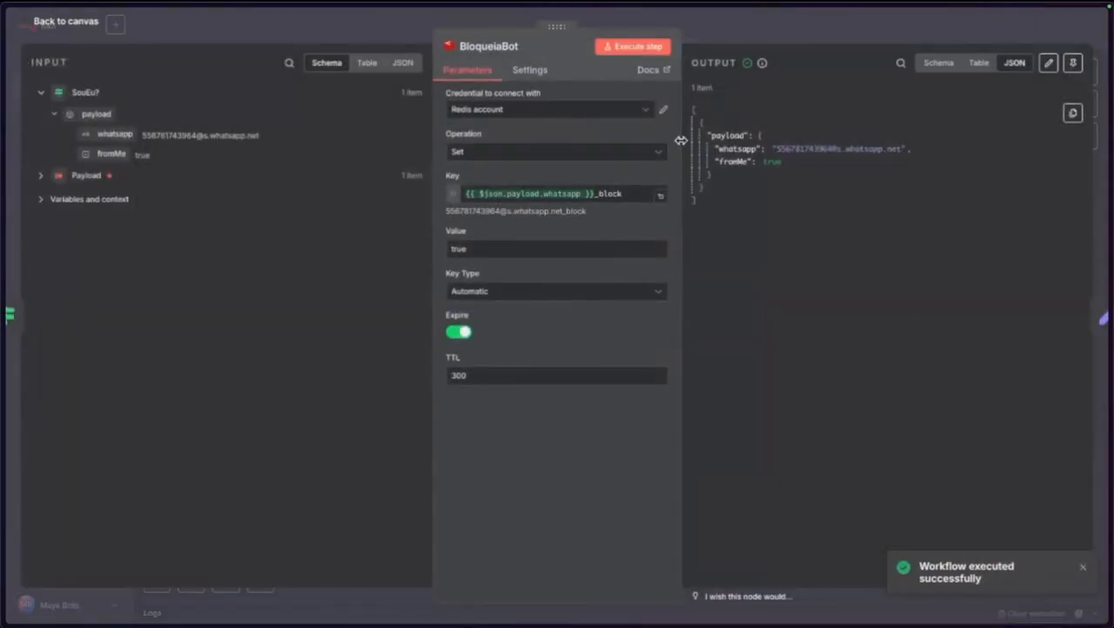
left_click(63, 22)
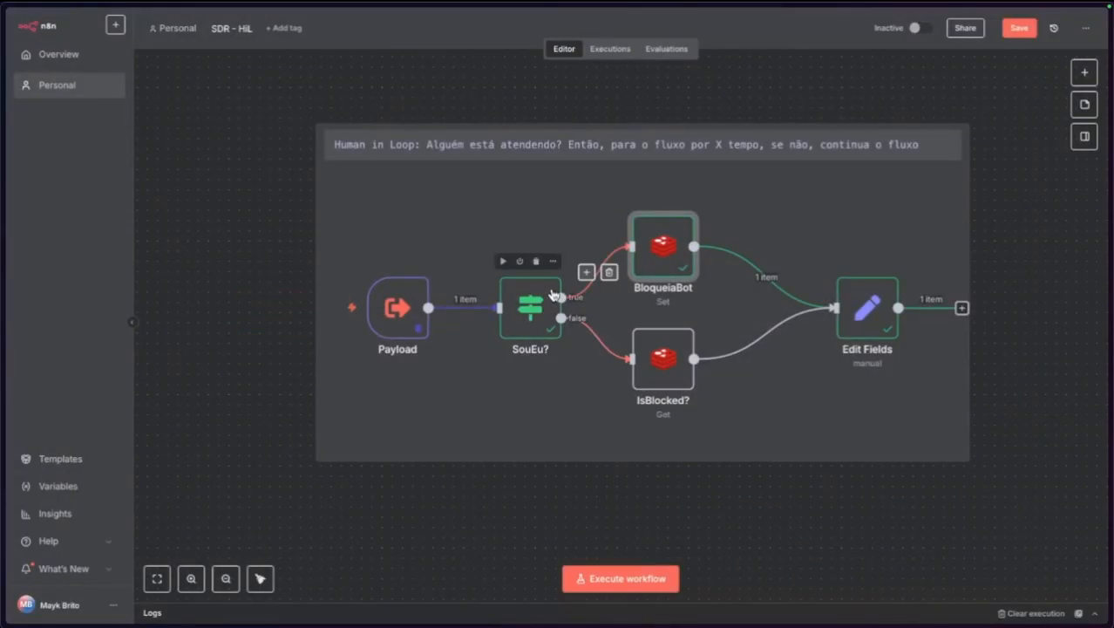
double_click(665, 266)
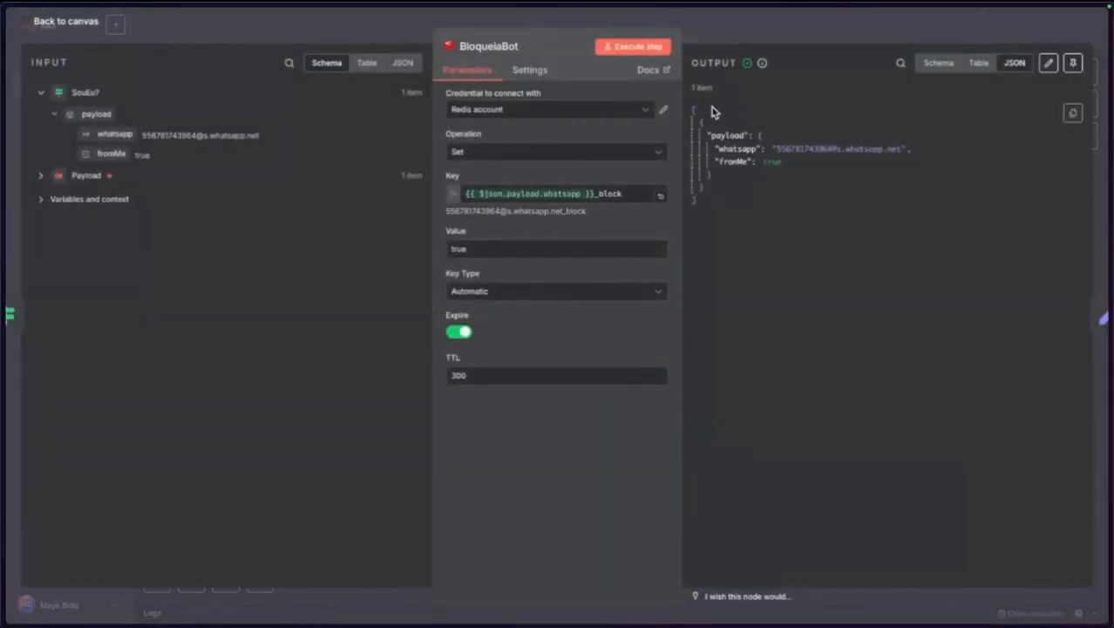
left_click(68, 22)
double_click(859, 302)
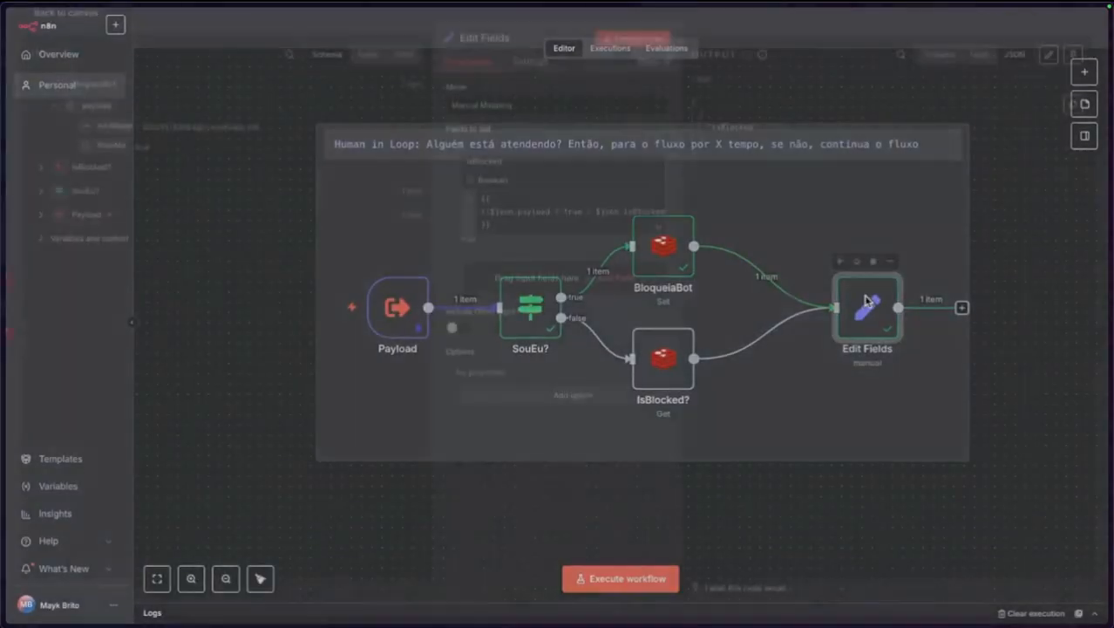
Inspect the result of the isBlocked expression in Edit Fields.
left_click(539, 220)
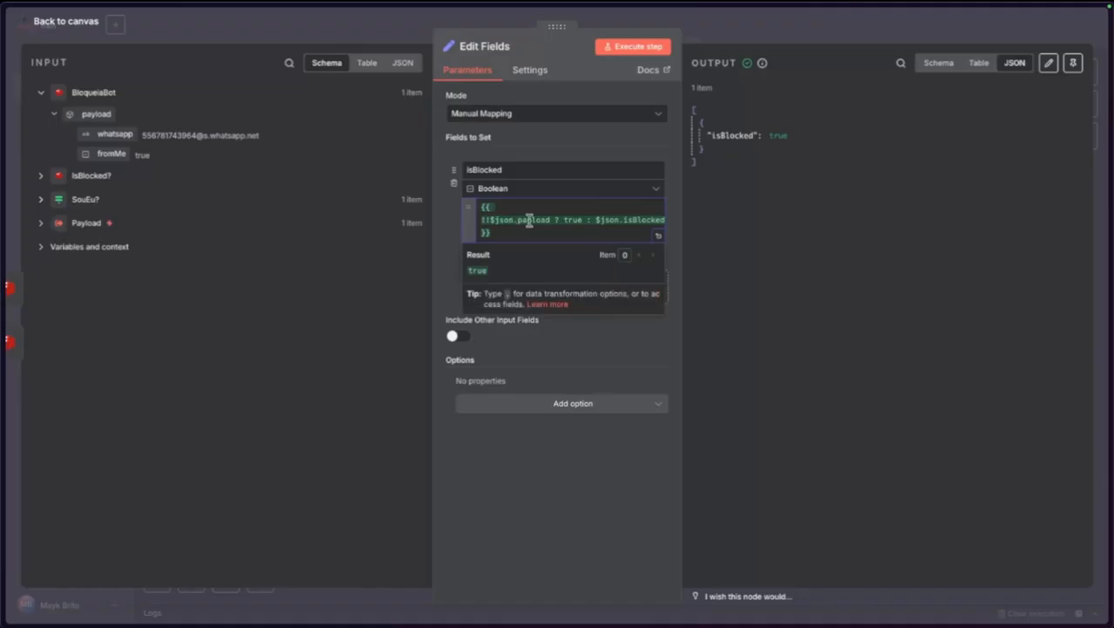
left_click(489, 212)
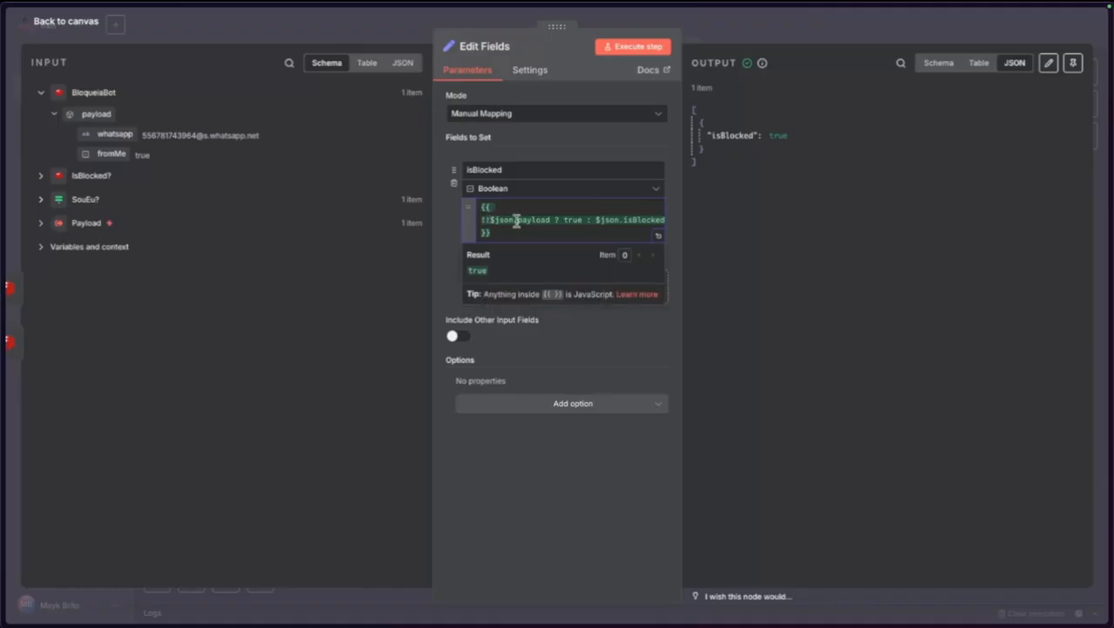
left_click(78, 30)
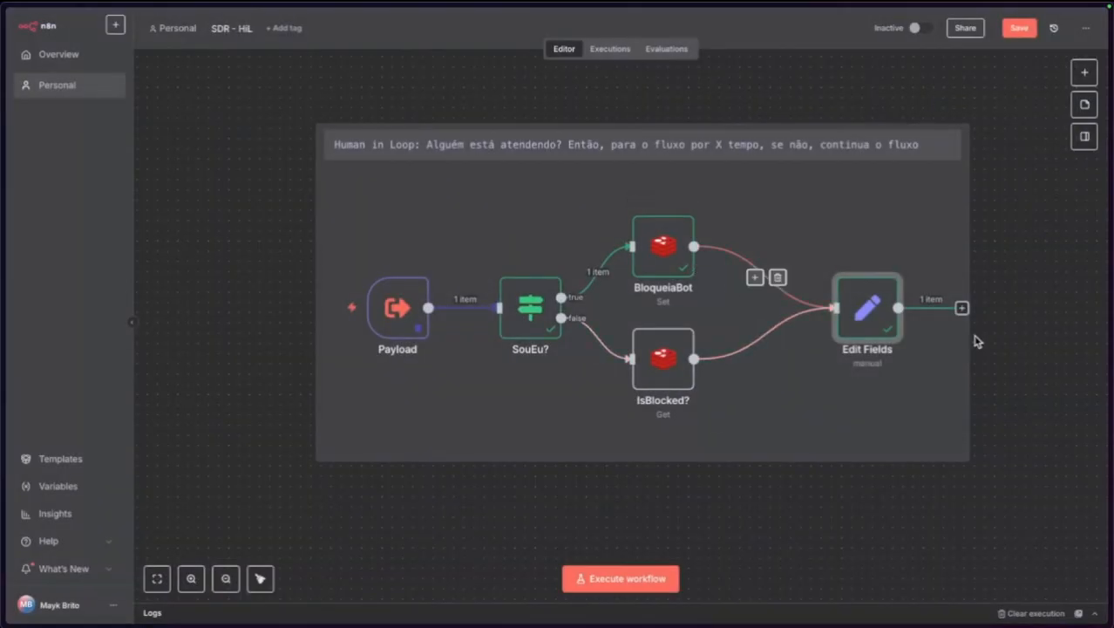
double_click(879, 312)
left_click(568, 219)
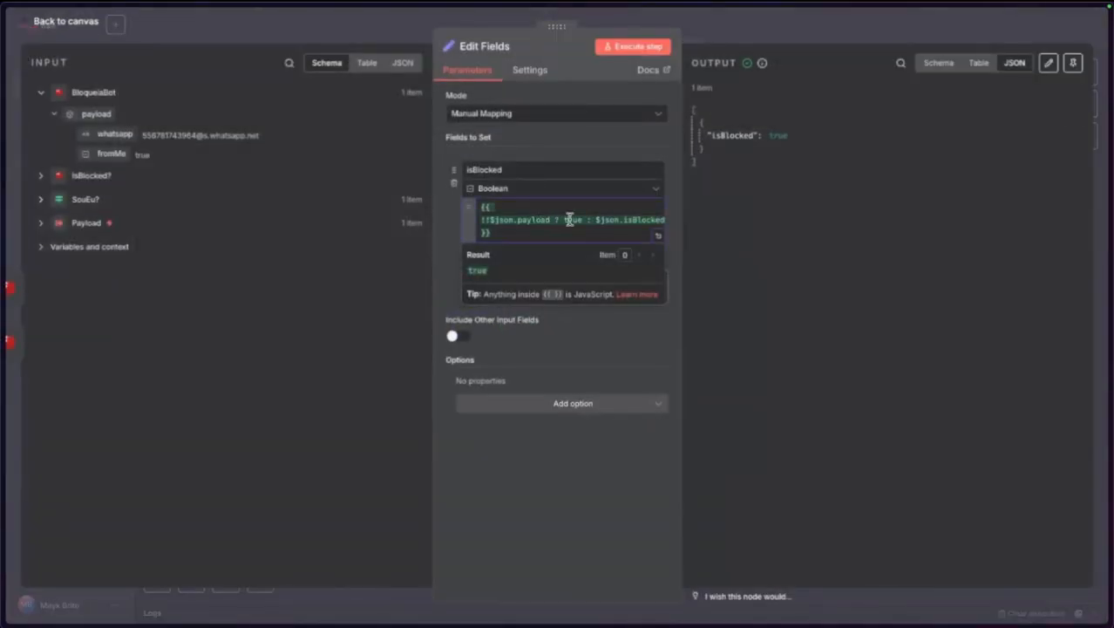
left_click(594, 471)
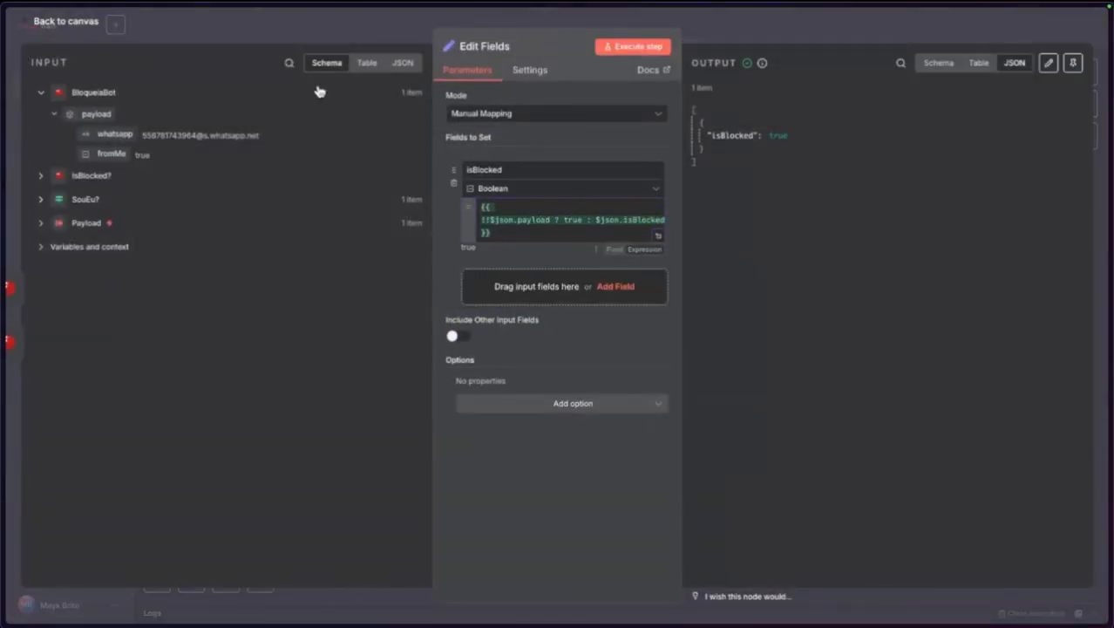
left_click(103, 31)
Change Payload's pinned fromMe to false and rerun the workflow.
double_click(394, 309)
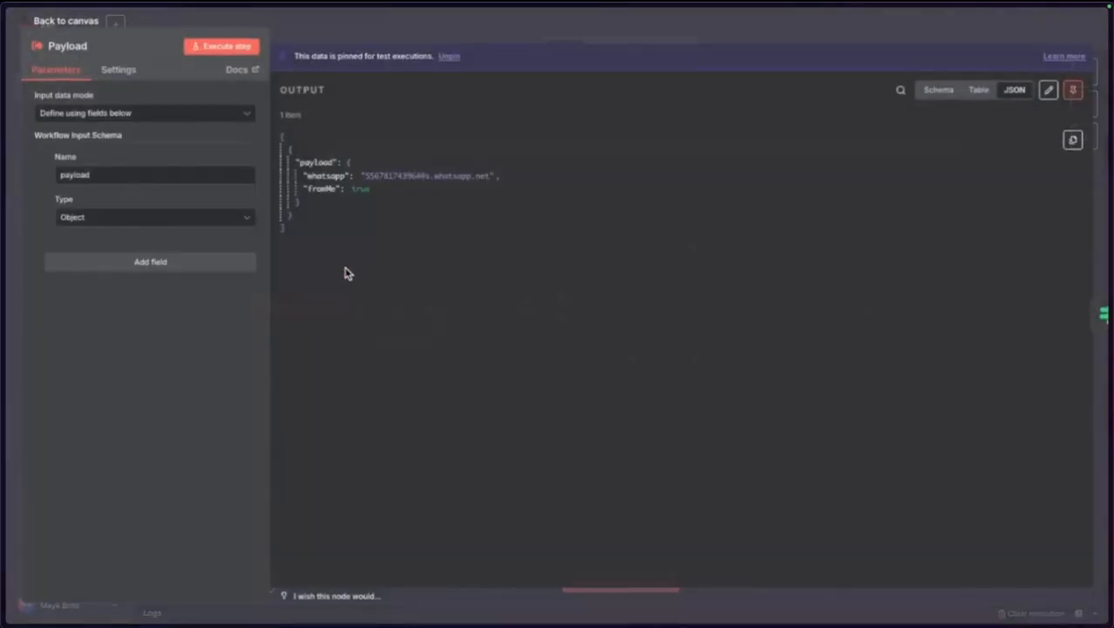
left_click(1049, 90)
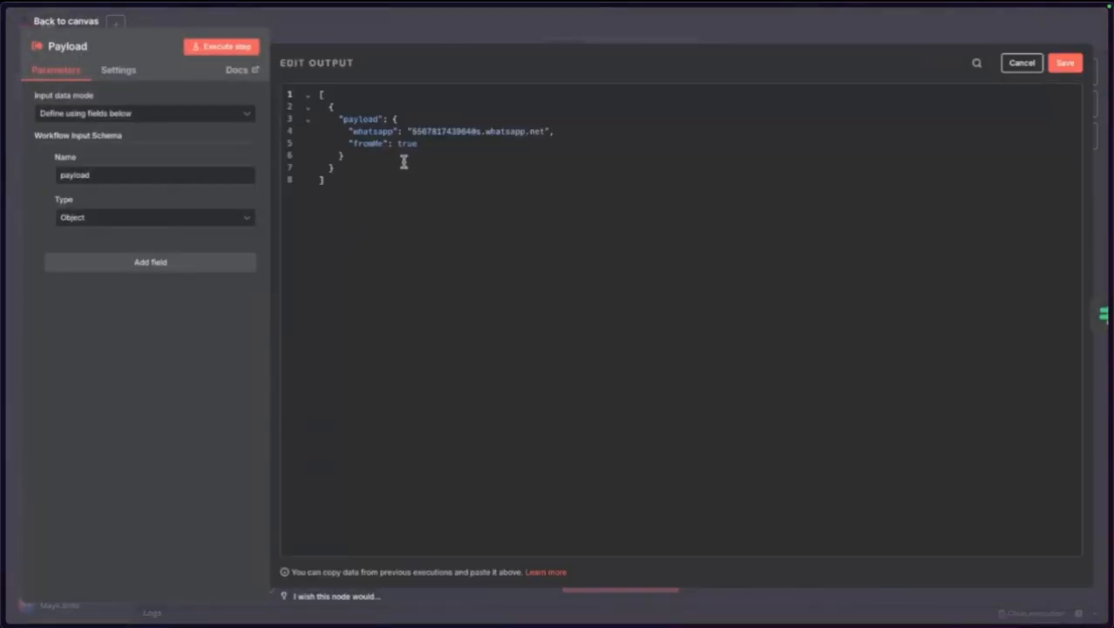
type("fals")
left_click(1060, 66)
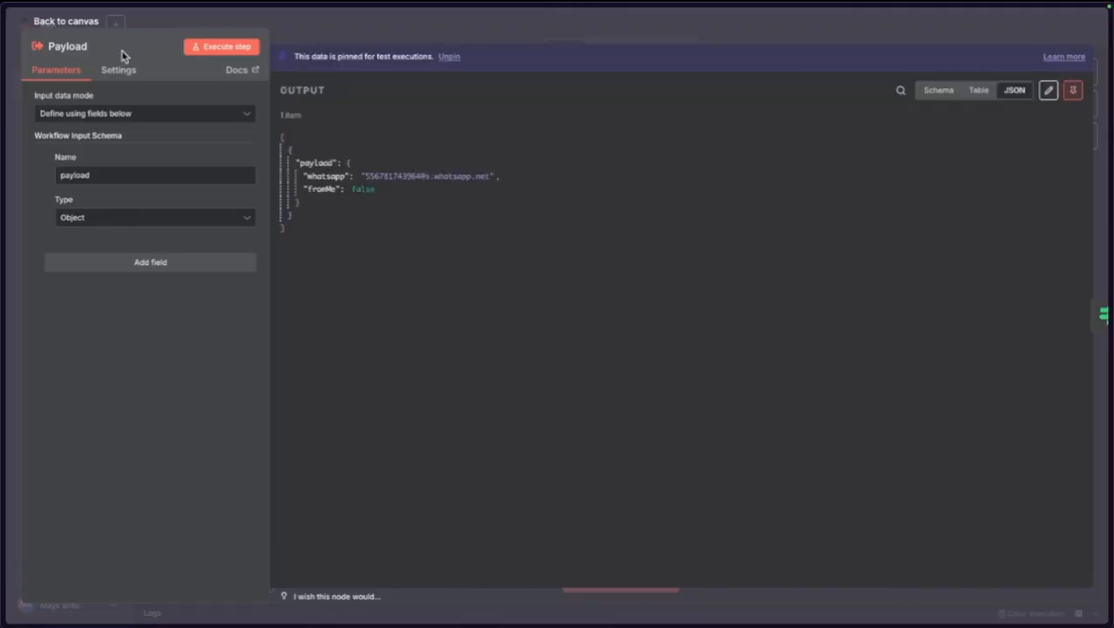
left_click(70, 21)
left_click(335, 309)
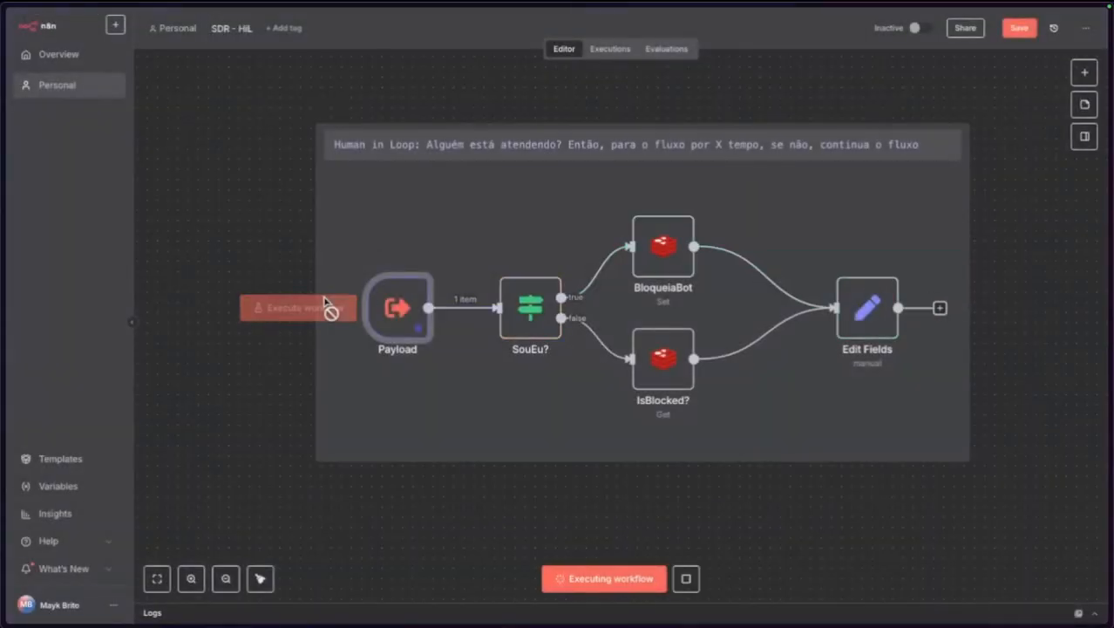
Check IsBlocked?'s output and examine the $json.isBlocked part of the Edit Fields expression.
double_click(667, 371)
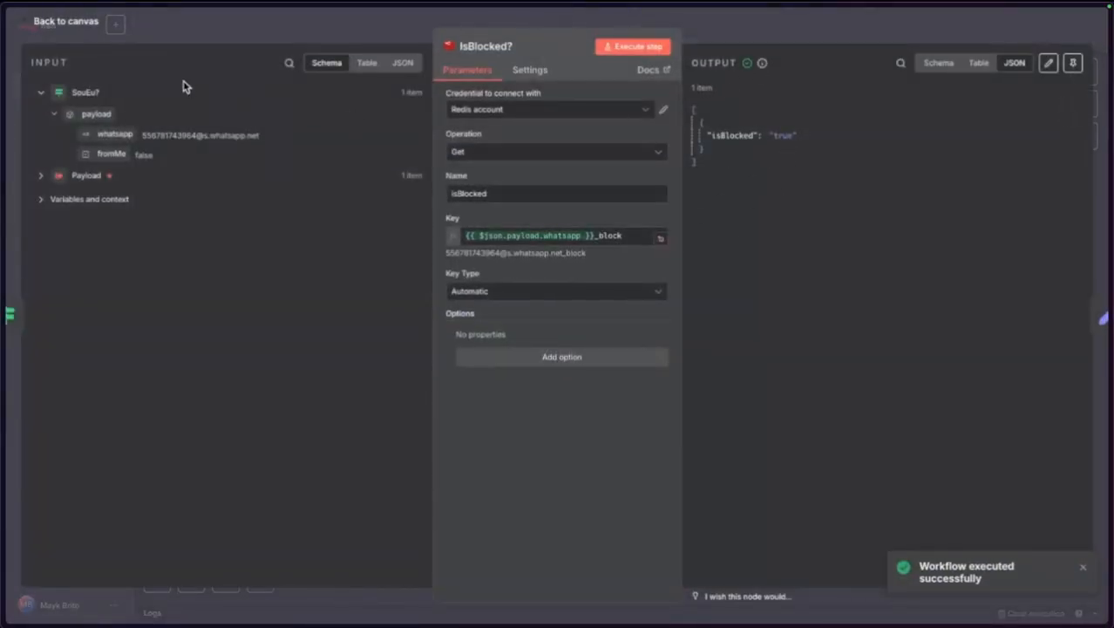
left_click(88, 23)
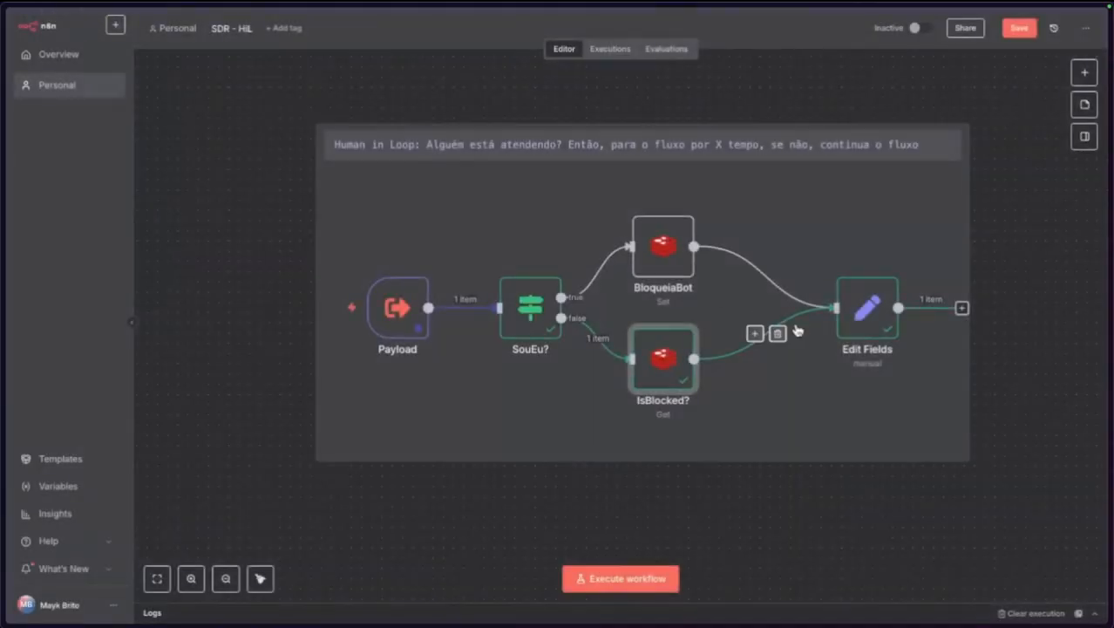
double_click(869, 310)
left_click(549, 220)
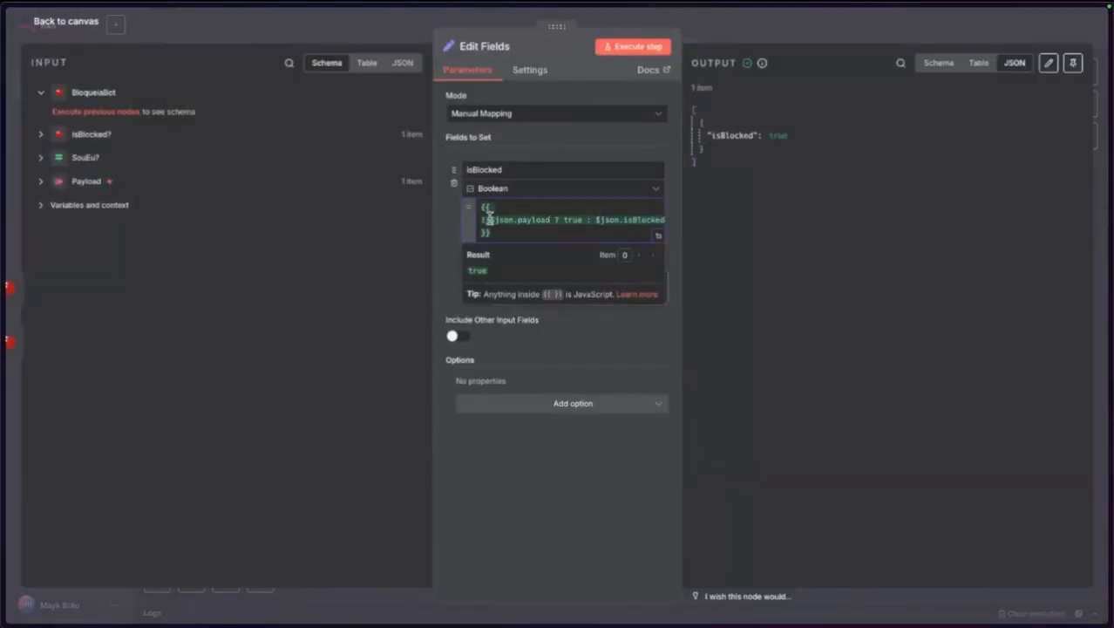
left_click_drag(596, 221, 585, 220)
left_click(616, 219)
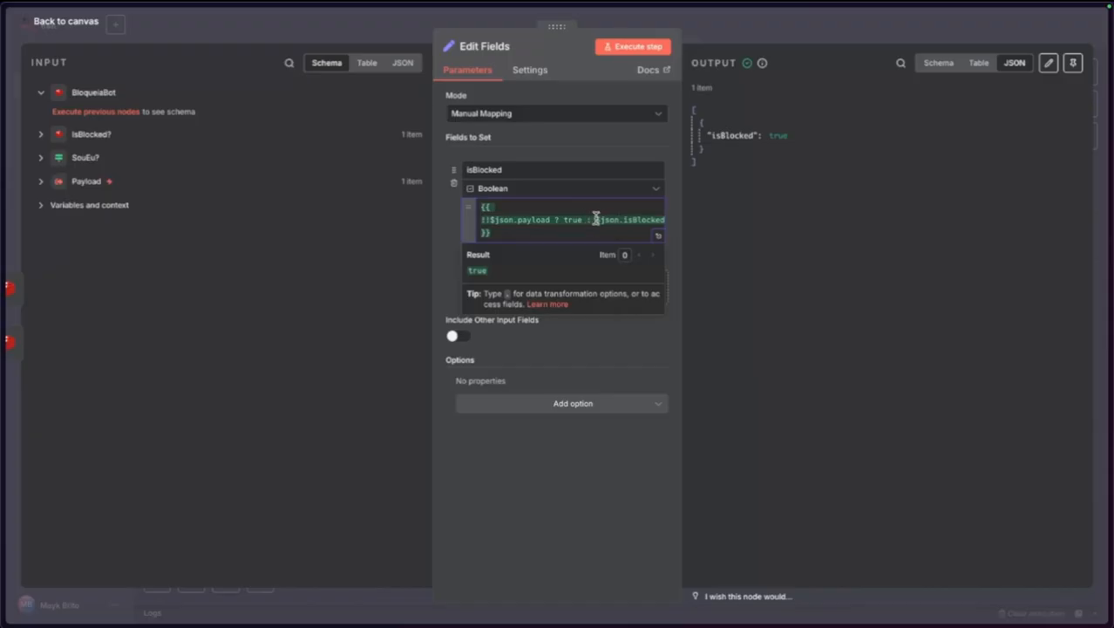
left_click_drag(593, 220, 677, 226)
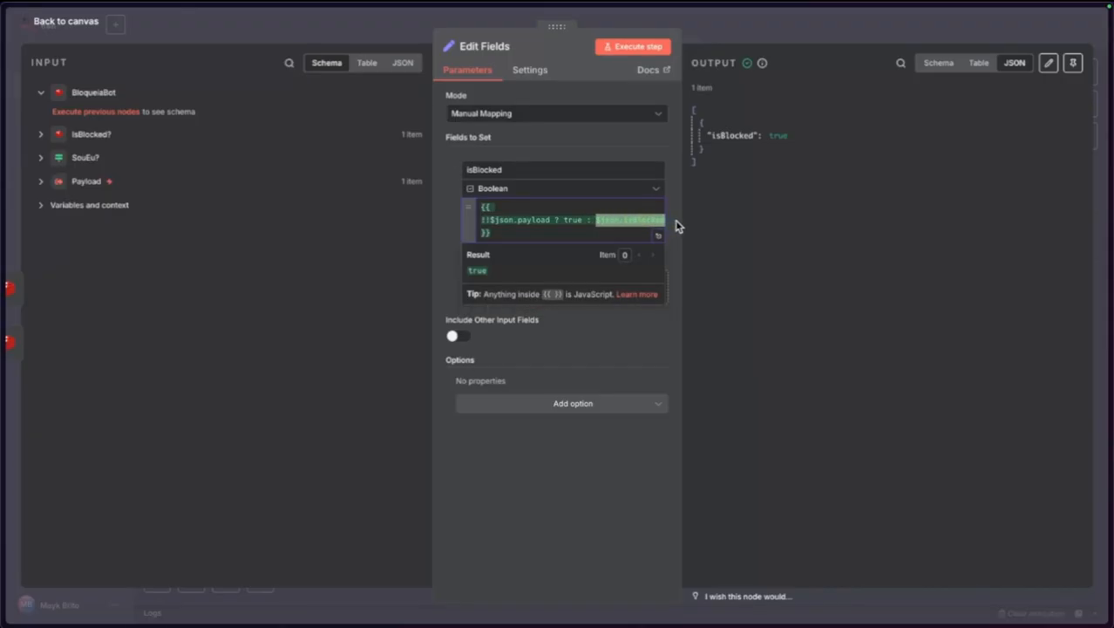
Add a new Redis node that deletes a key.
left_click(741, 165)
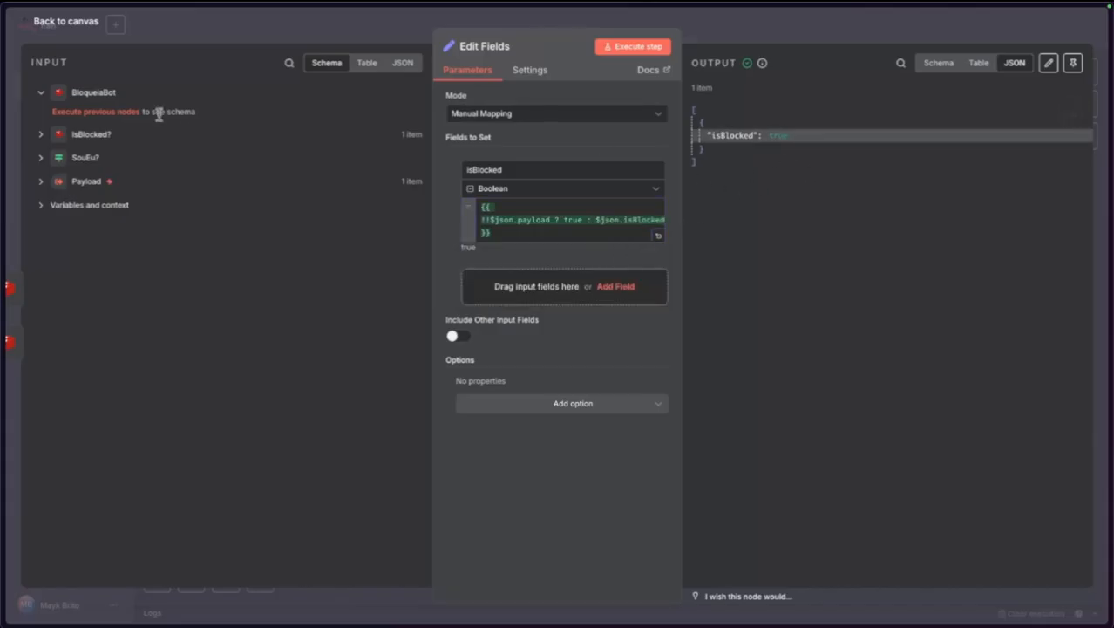
left_click(89, 26)
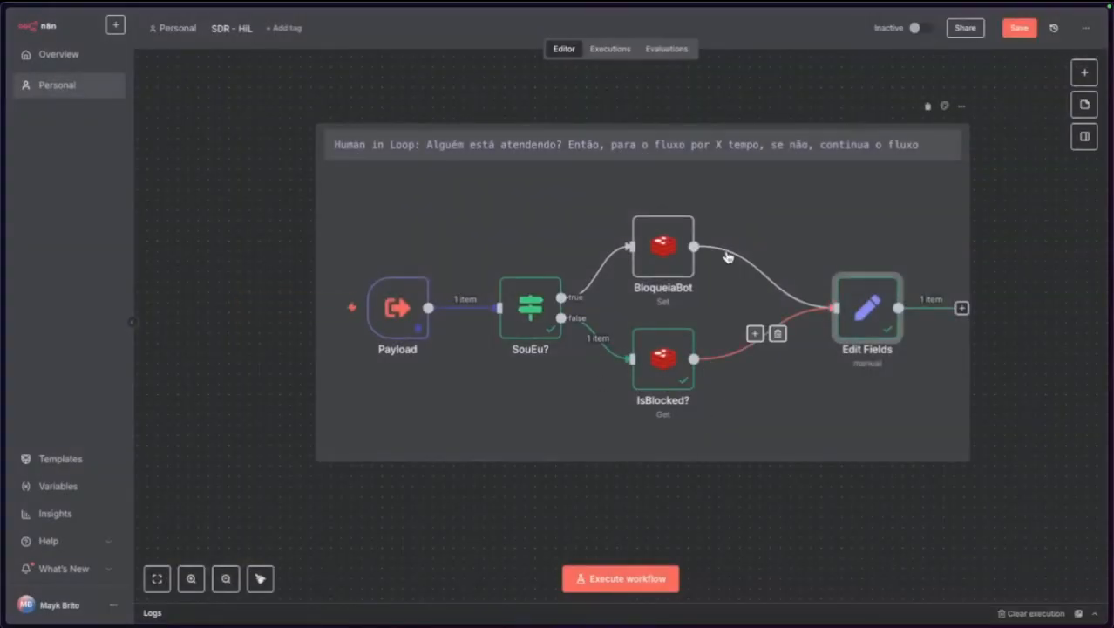
left_click(1084, 74)
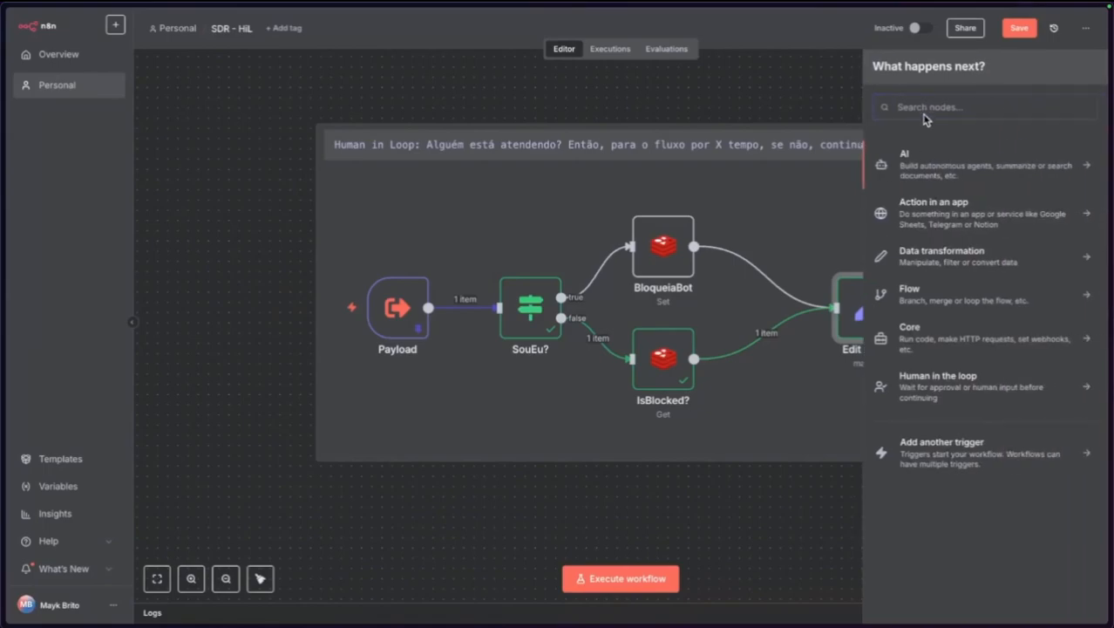
type("red")
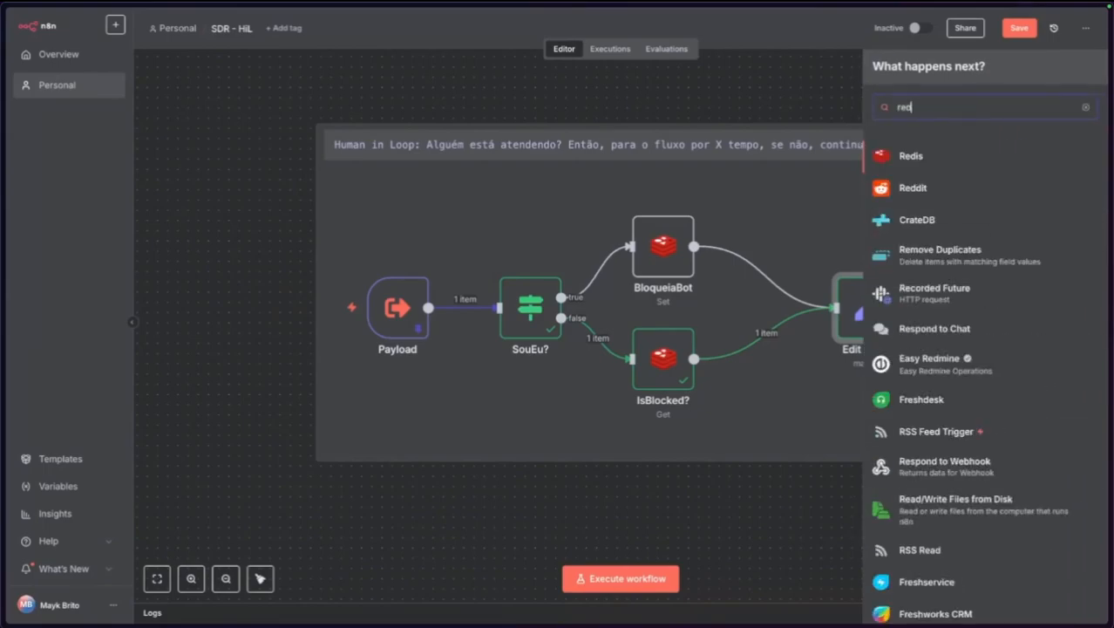
left_click(916, 155)
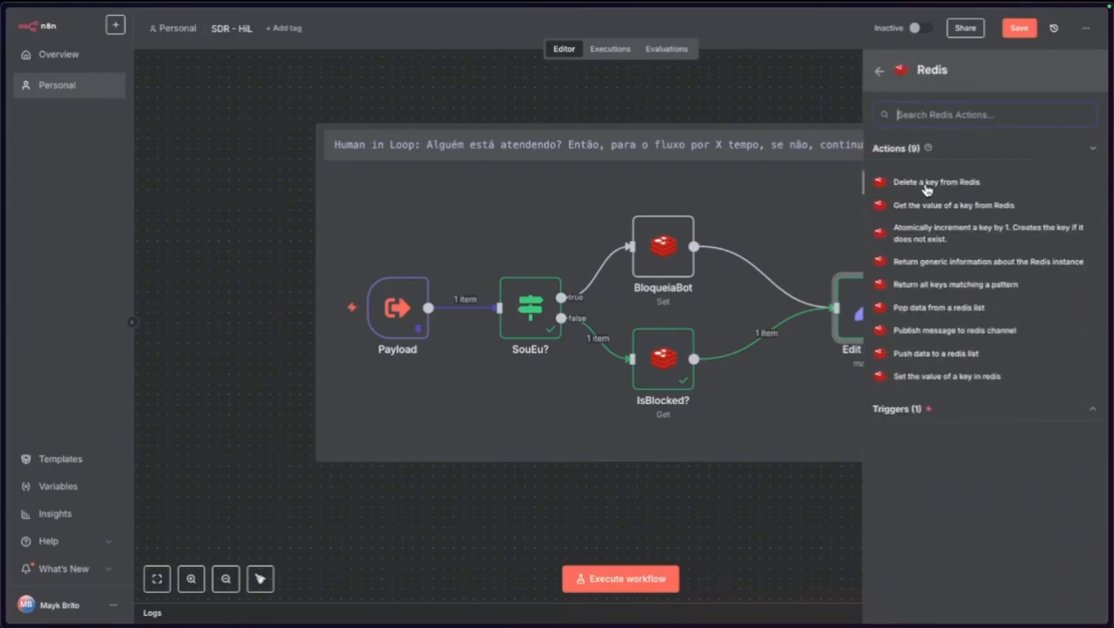
left_click(926, 183)
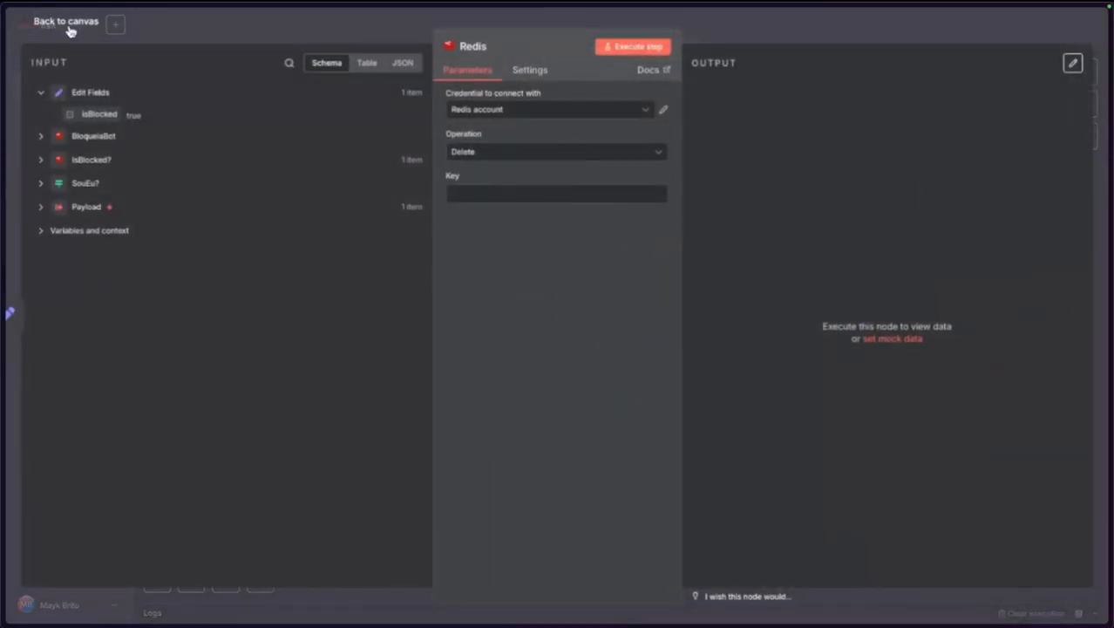
left_click(68, 26)
Copy IsBlocked?'s resolved _block key and place the Redis node unconnected below Payload.
double_click(662, 359)
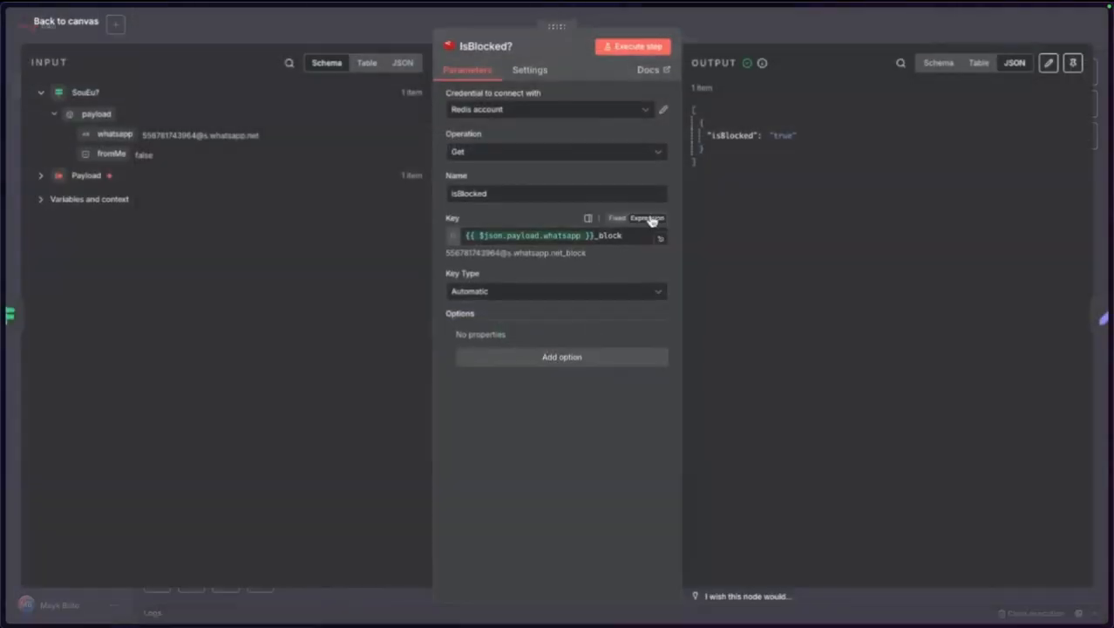
left_click_drag(597, 256, 456, 258)
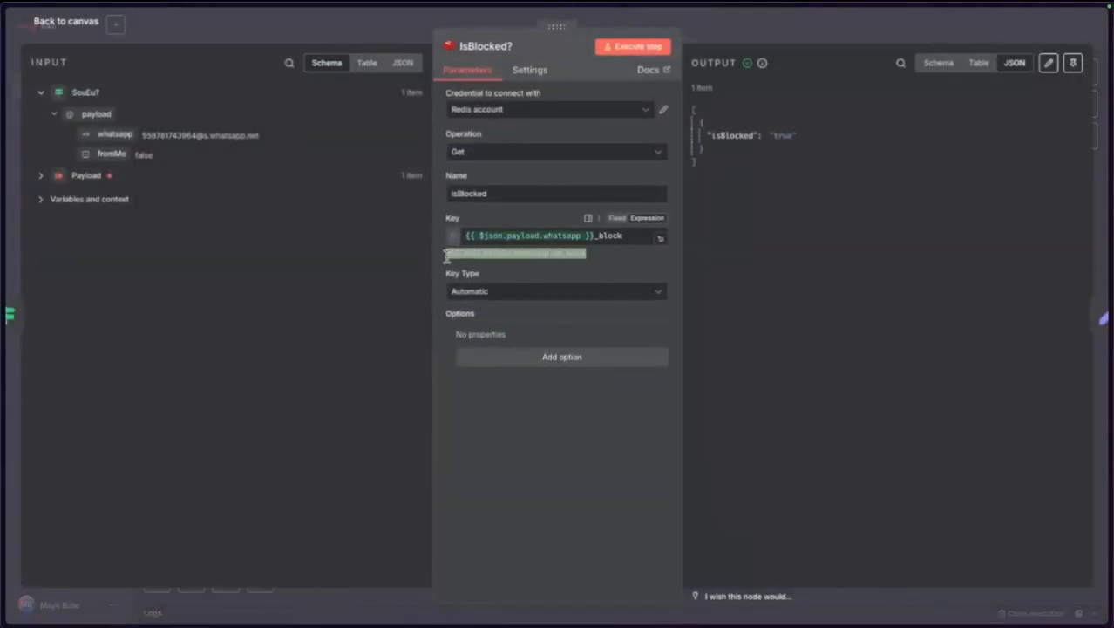
left_click(91, 23)
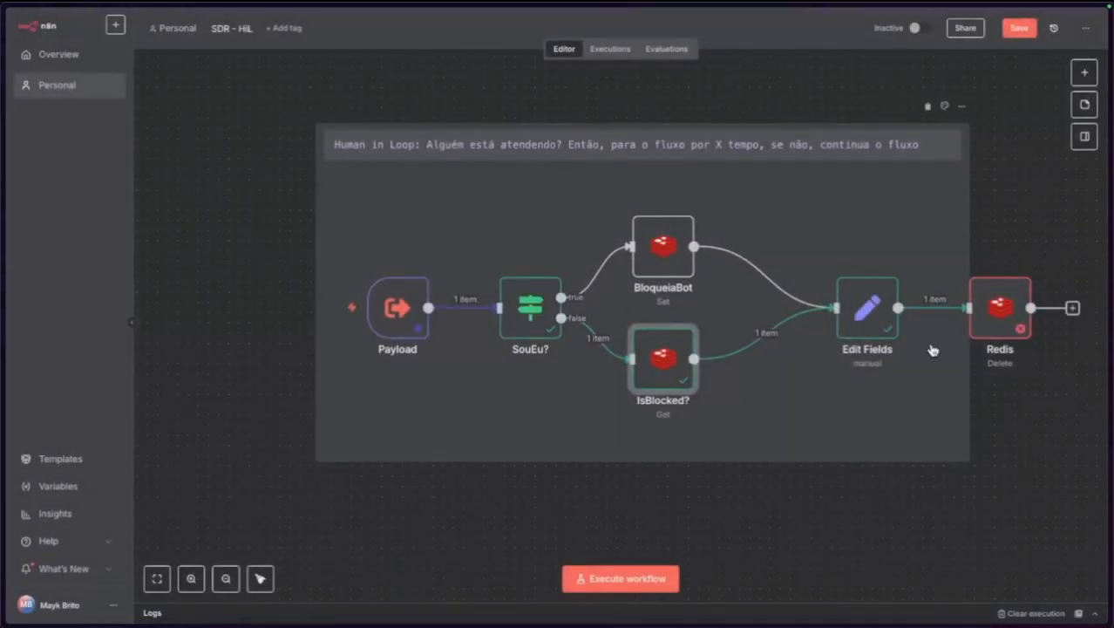
left_click_drag(986, 327, 782, 408)
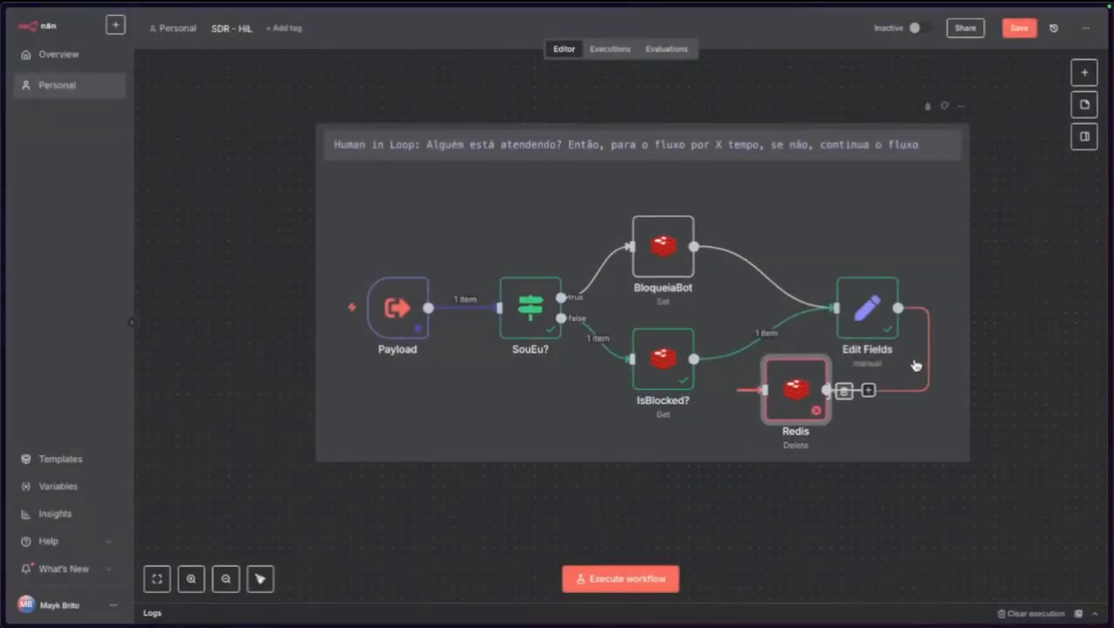
left_click(845, 392)
left_click(788, 407)
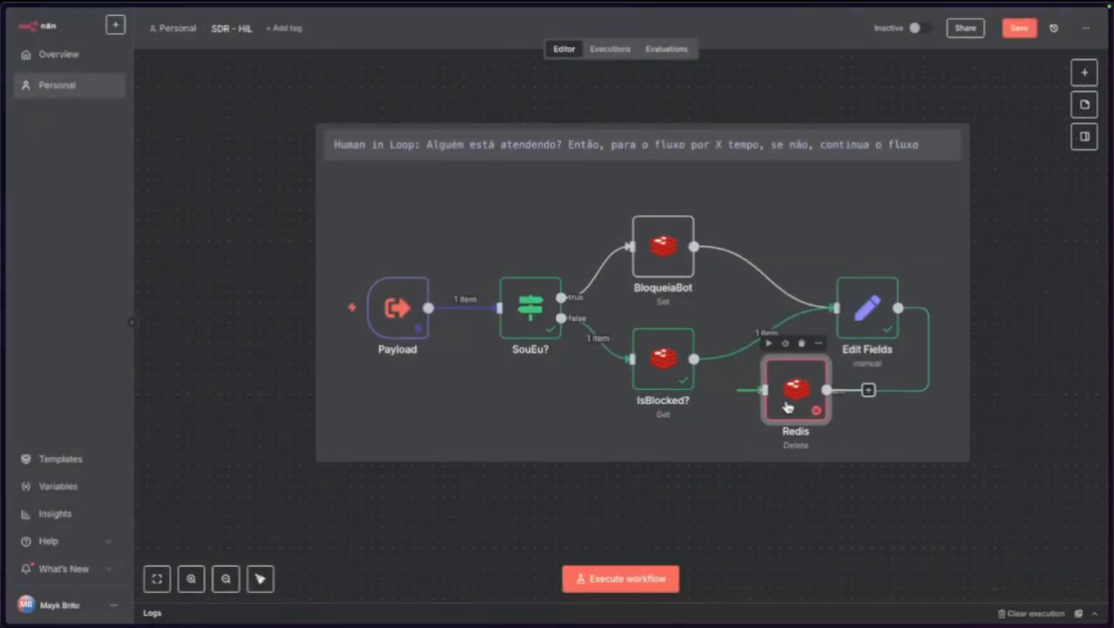
left_click_drag(788, 407, 371, 515)
left_click(953, 350)
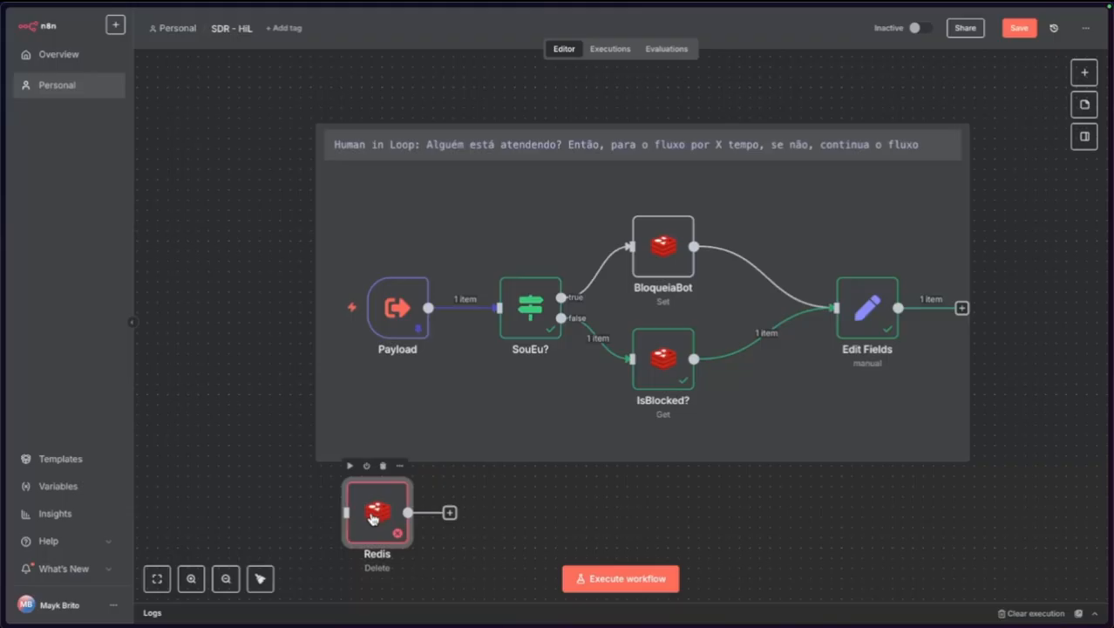
Paste the block key into the Redis Delete node and run it to clear the block.
double_click(371, 514)
left_click(495, 186)
key("ctrl+v")
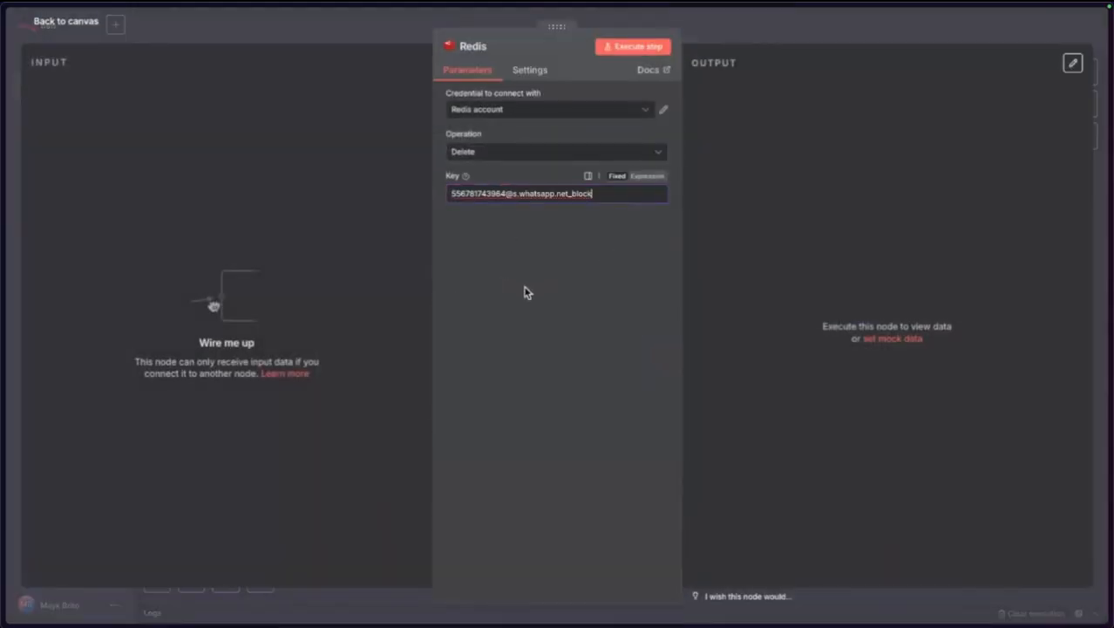
left_click(652, 47)
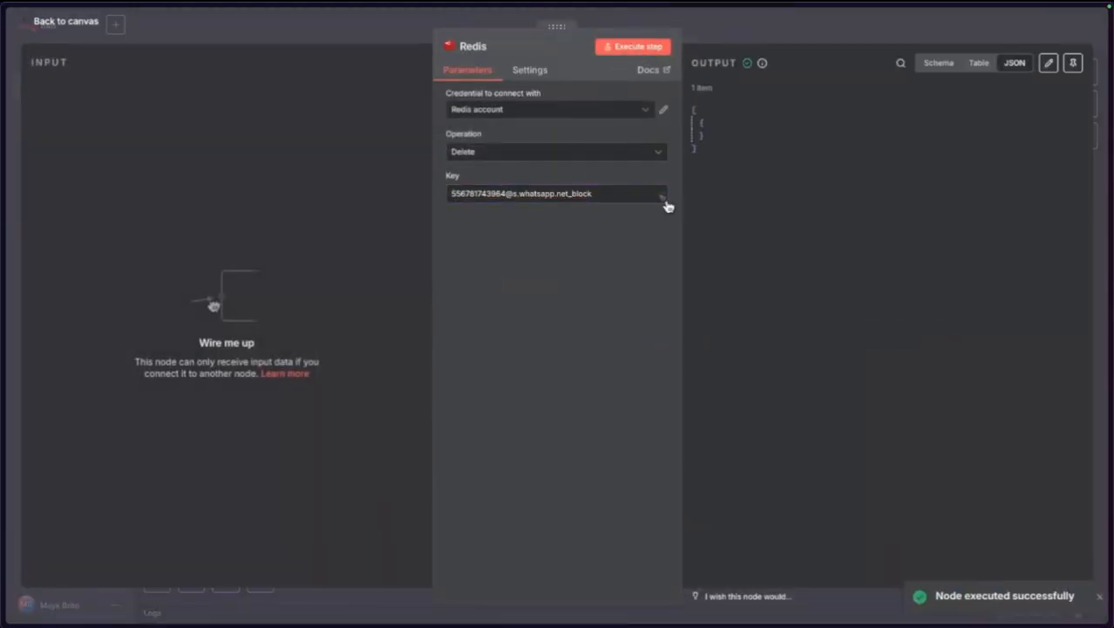
left_click(76, 22)
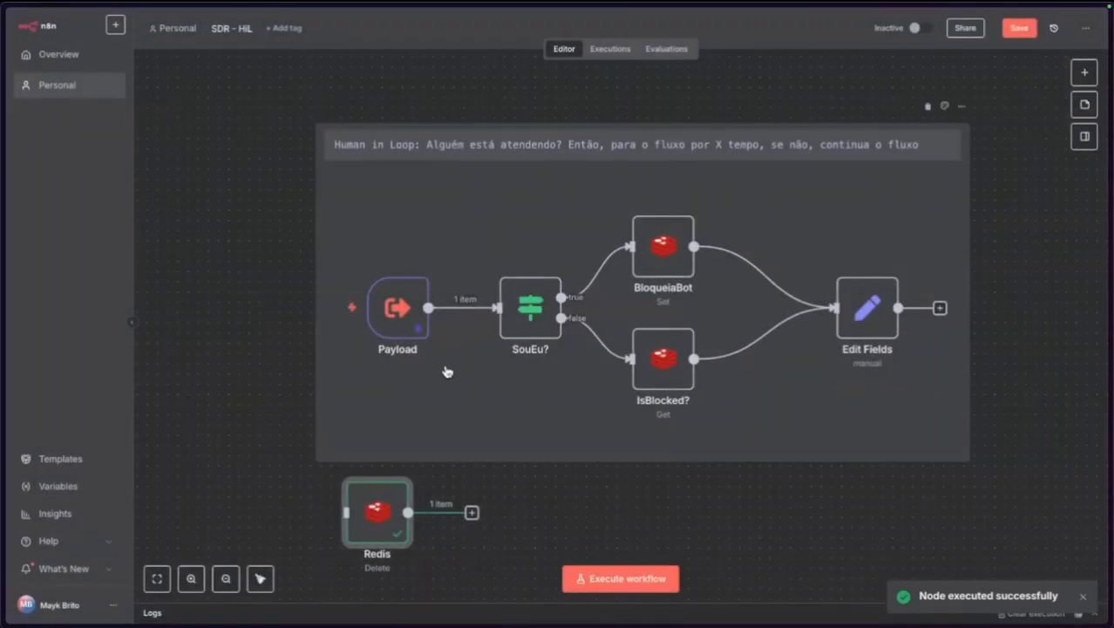
left_click(395, 316)
Check the Payload node's pinned data, then save the SDR - HiL workflow.
double_click(395, 315)
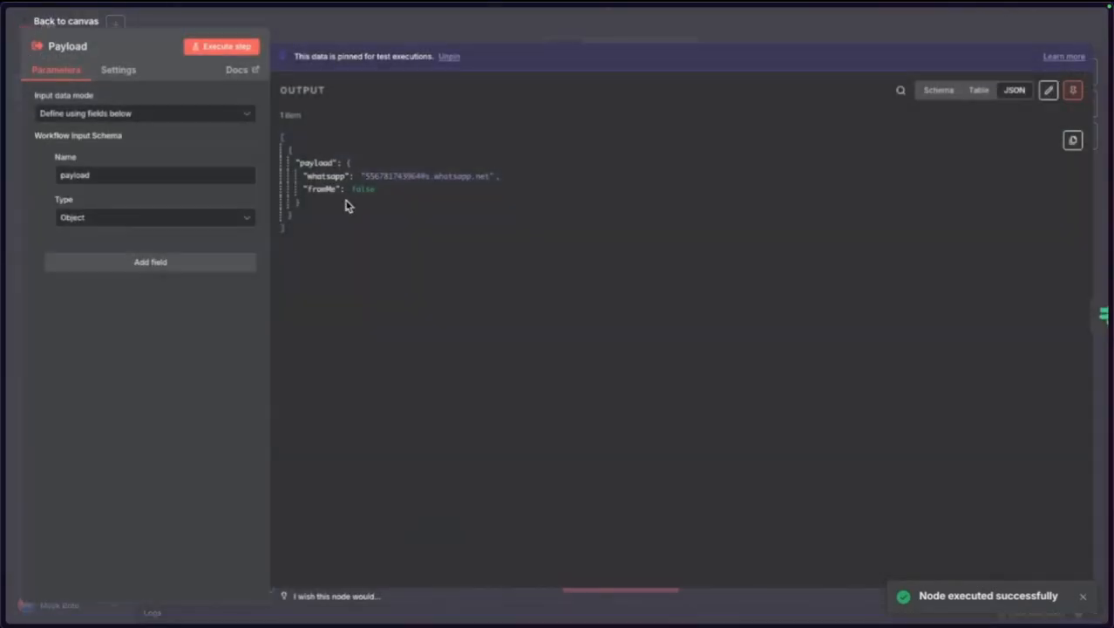
left_click(89, 28)
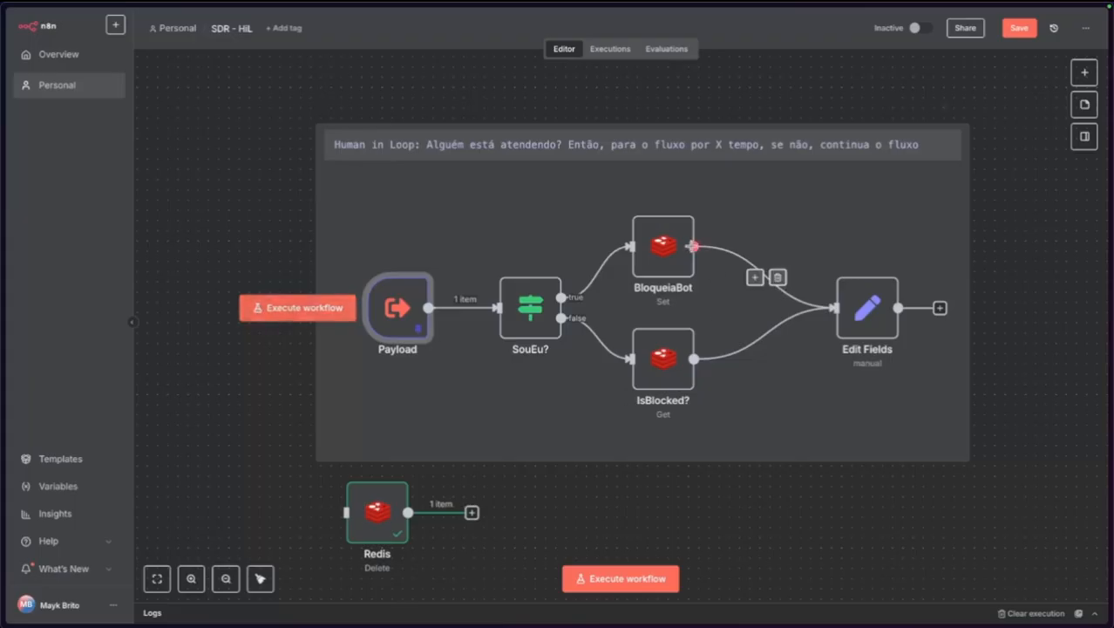
left_click(1011, 31)
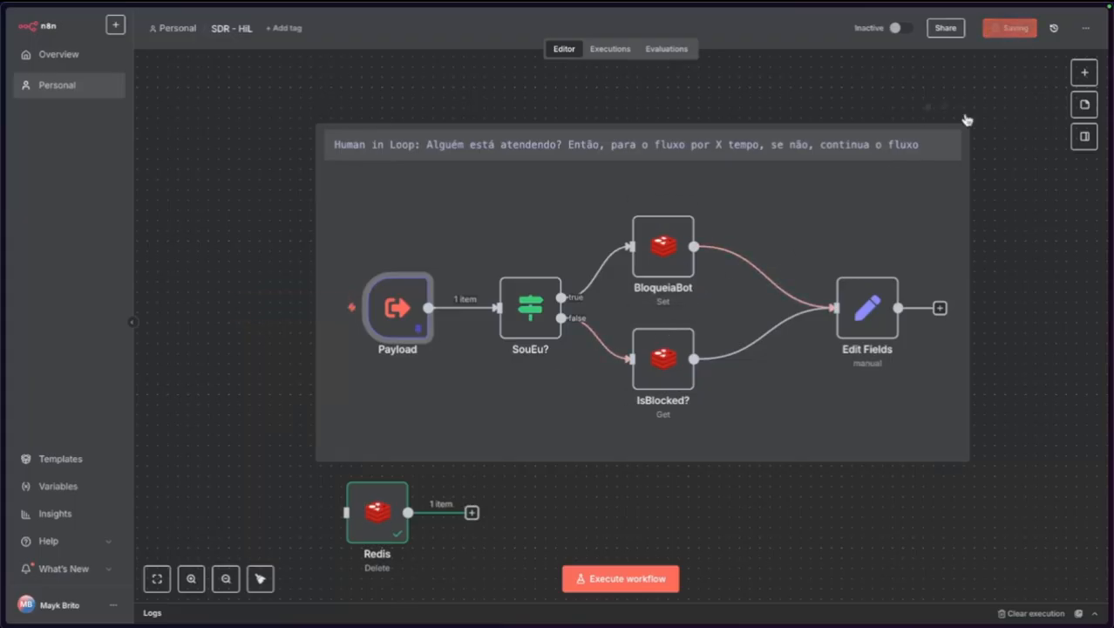
Run the whole workflow from Payload and confirm Edit Fields outputs isBlocked: null.
mouse_move(311, 307)
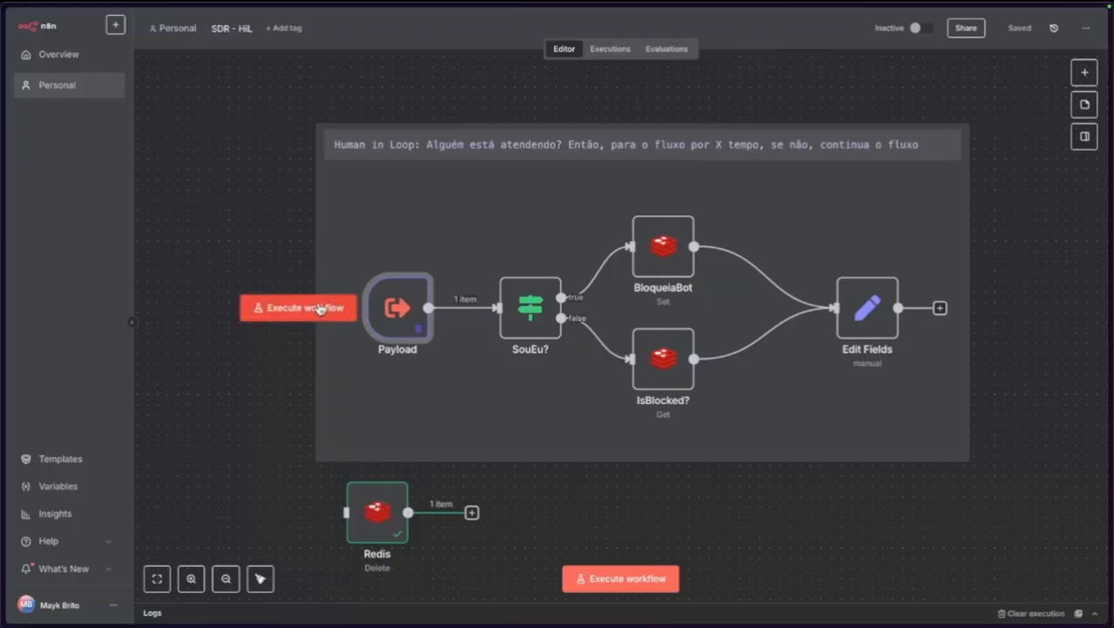
left_click(320, 308)
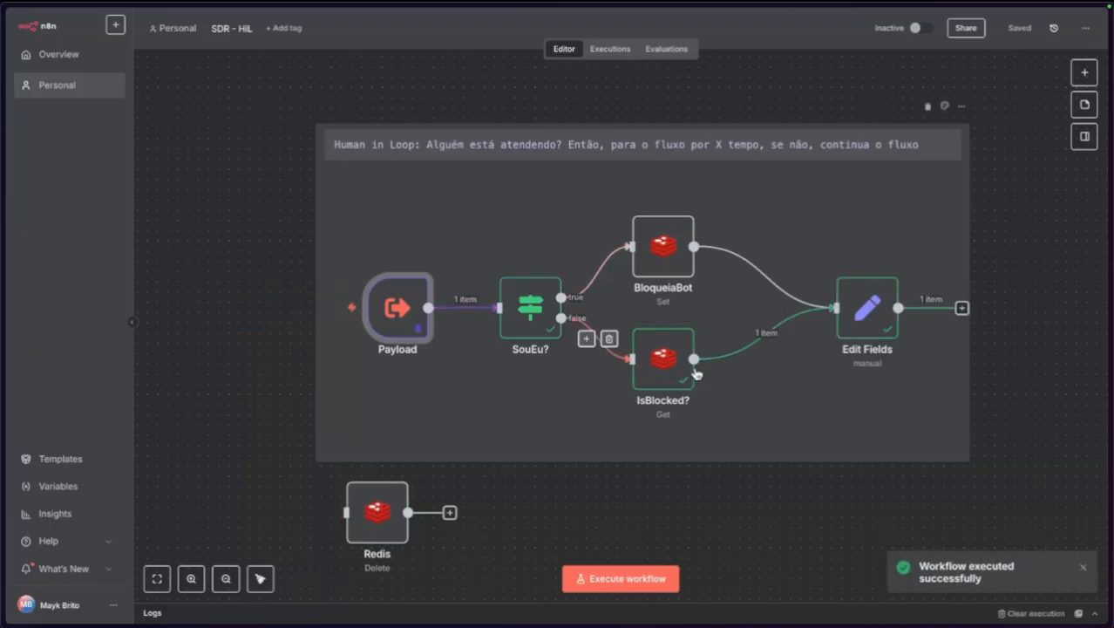
double_click(881, 292)
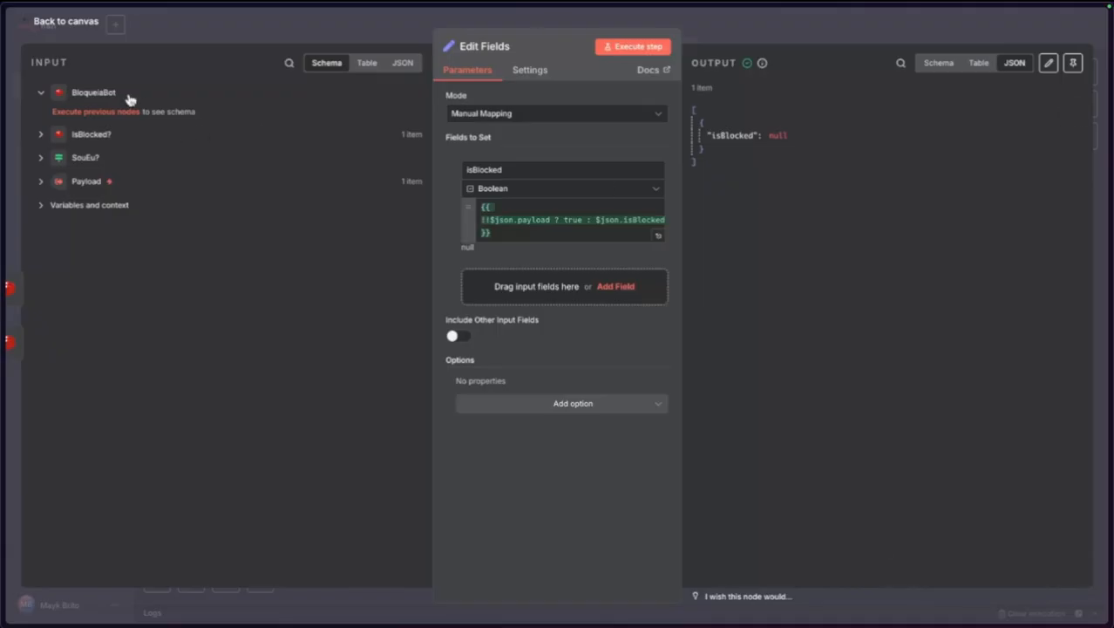
left_click(63, 22)
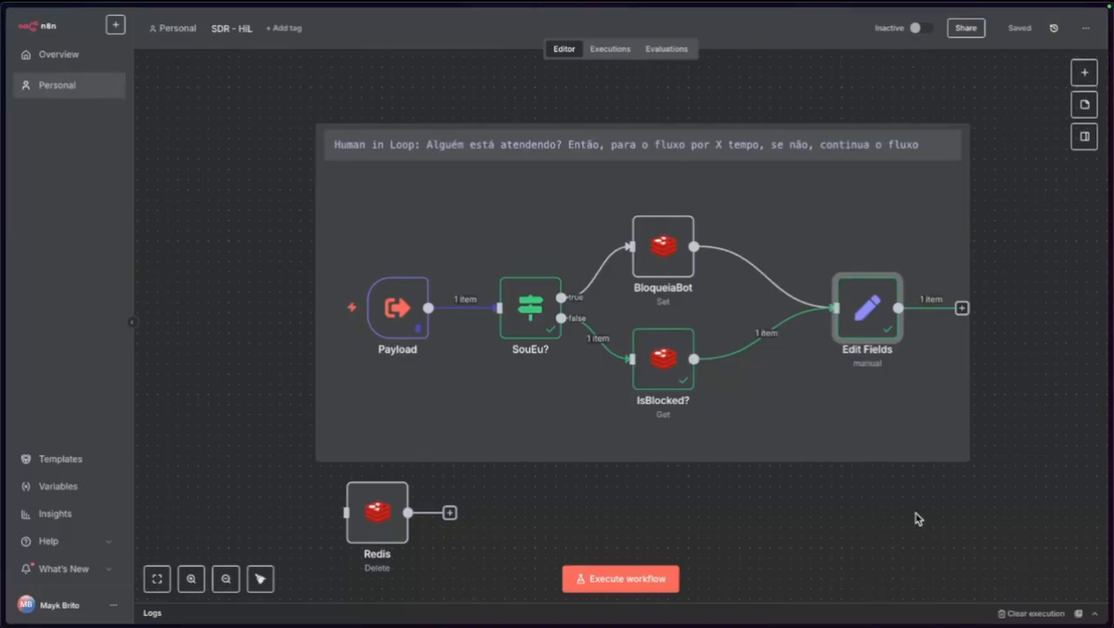
Resize and reposition the Human in Loop sticky note so it encloses all the nodes.
left_click_drag(969, 390, 940, 392)
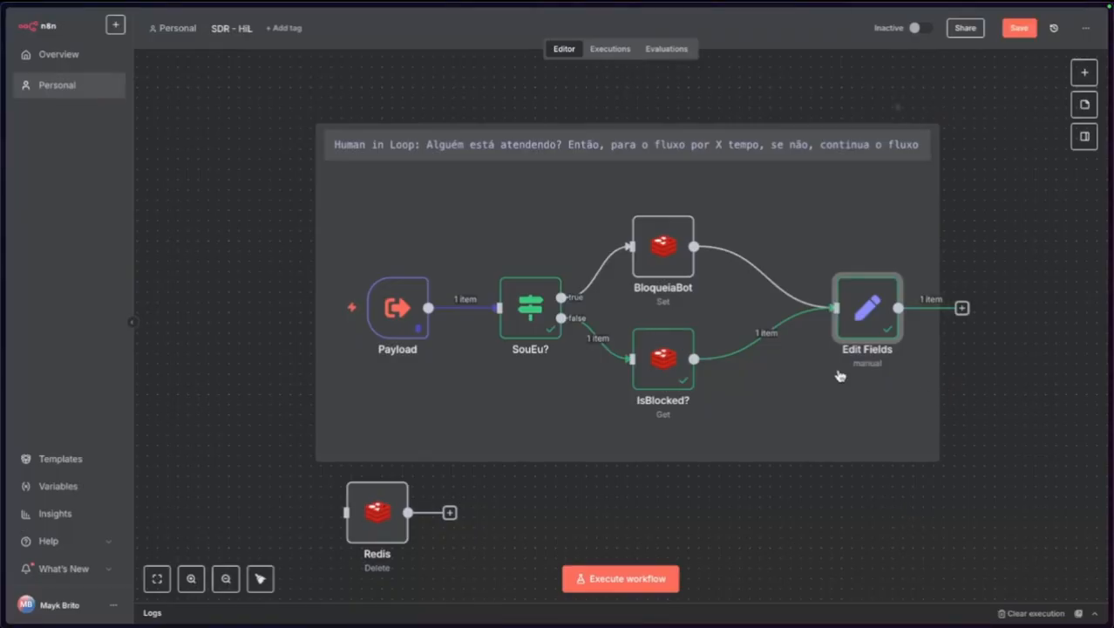
mouse_move(313, 249)
left_mouse_down()
mouse_move(344, 258)
mouse_move(302, 254)
left_mouse_up()
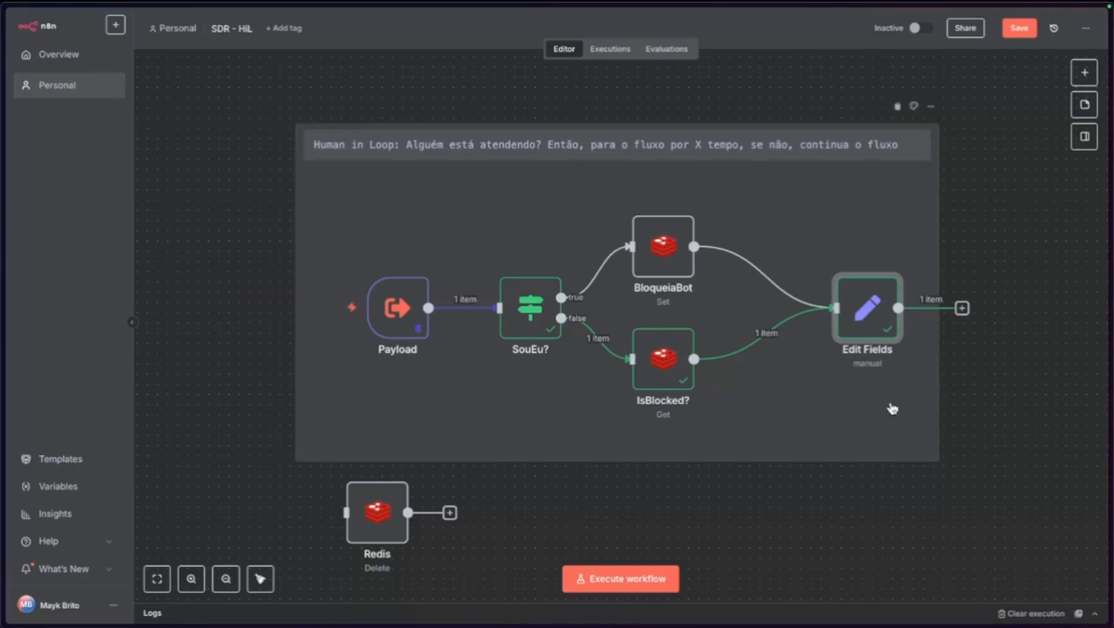
left_click_drag(892, 408, 927, 400)
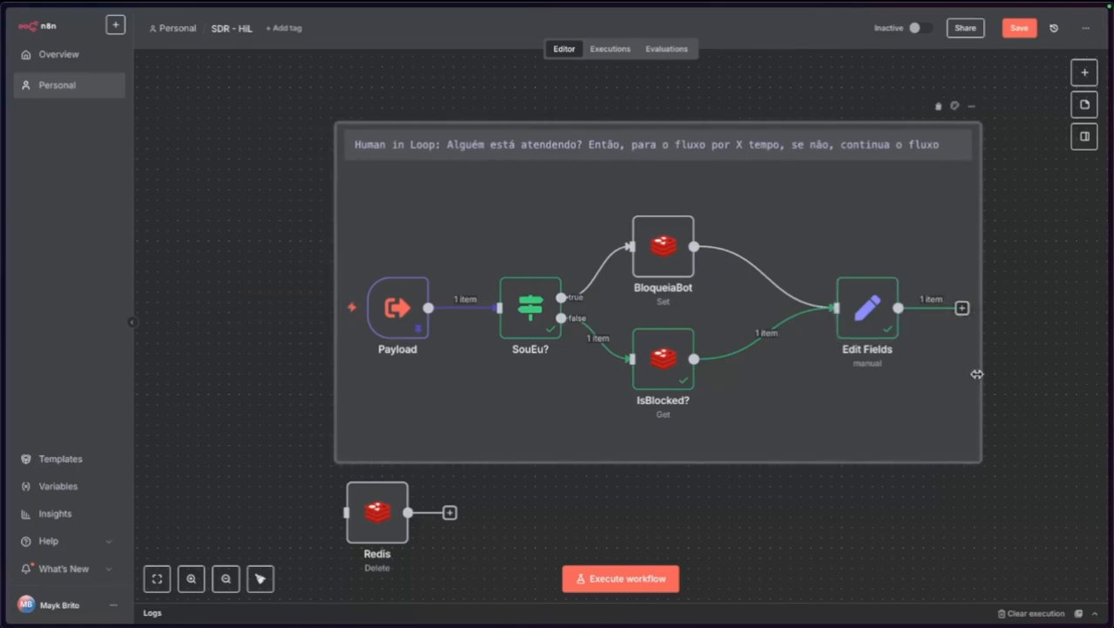
left_click_drag(978, 374, 1037, 375)
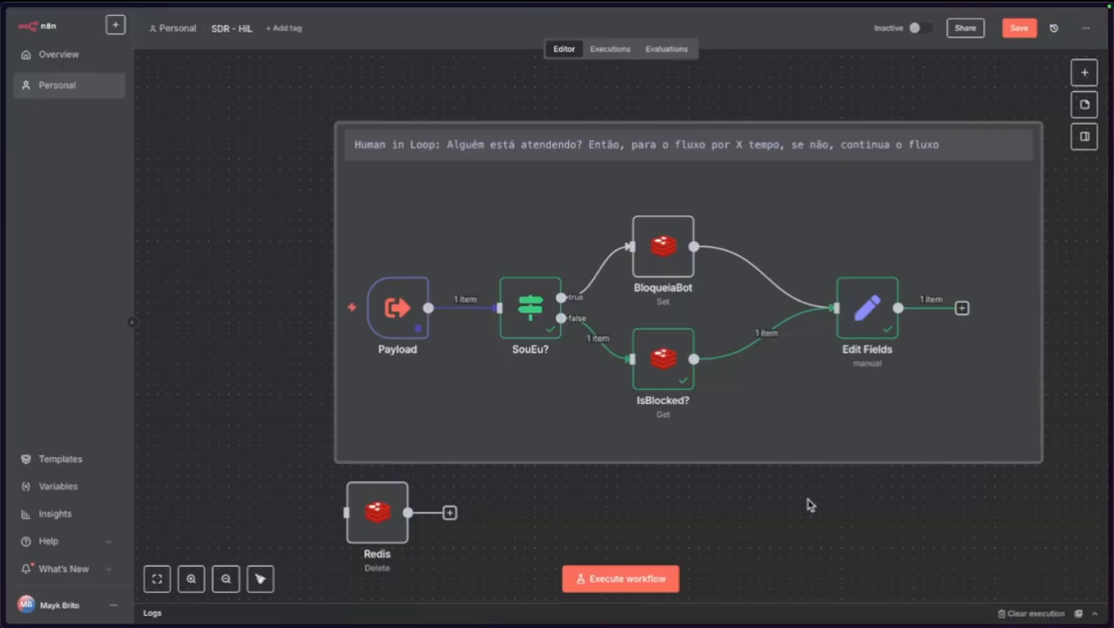
scroll(785, 500, "down", 2)
left_click_drag(795, 523, 627, 496)
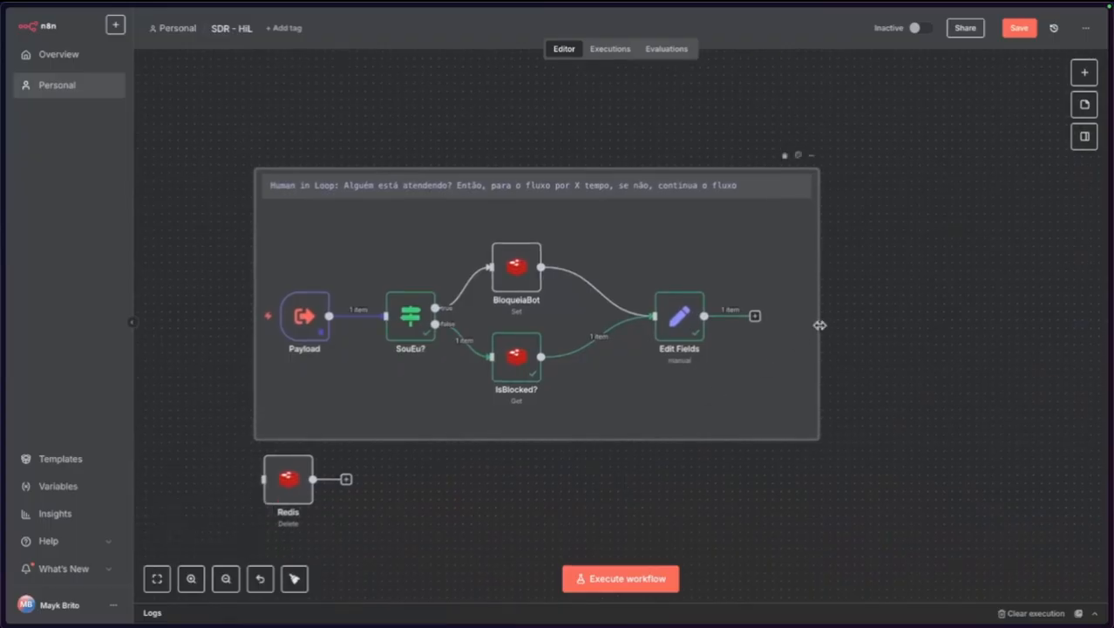
left_click_drag(819, 324, 851, 326)
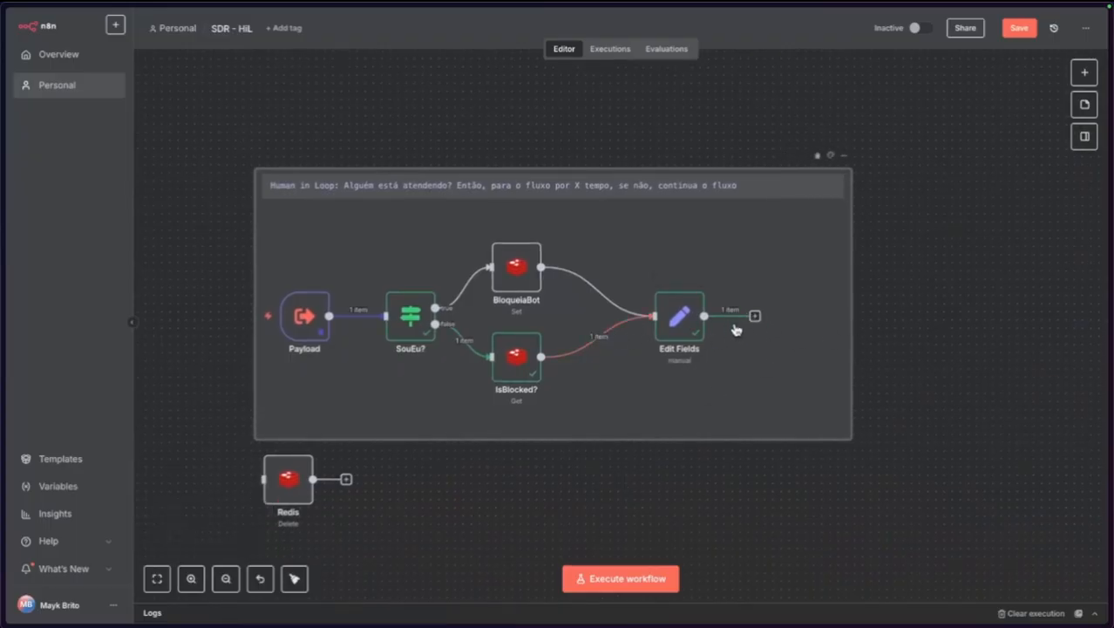
Recheck the Edit Fields node, then switch to the SDR workflow with Webhook and UserInfo.
left_click(683, 325)
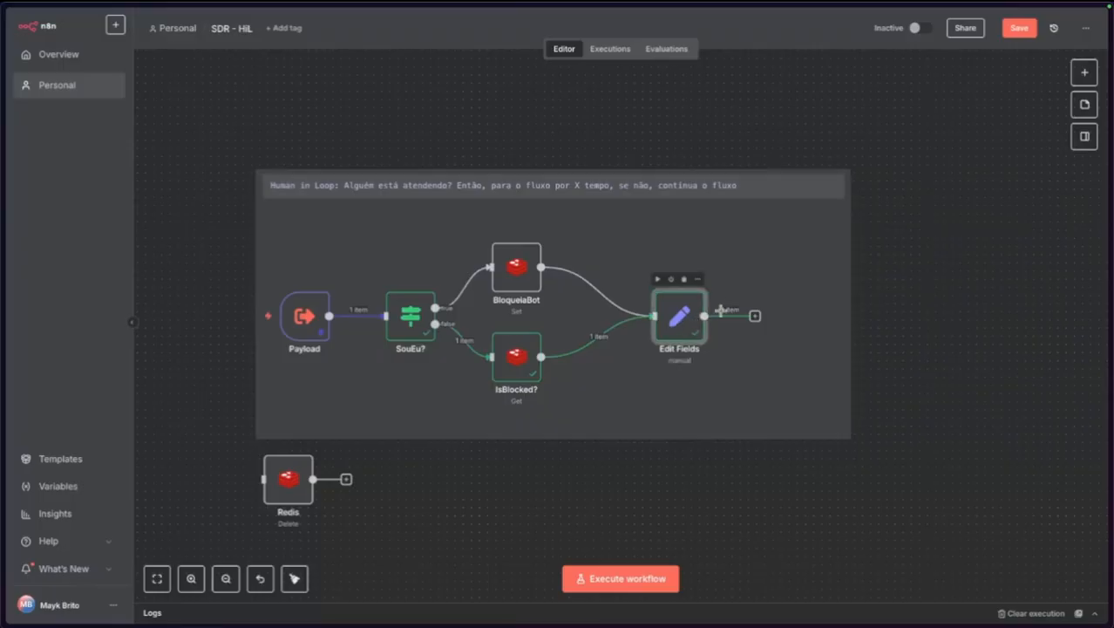
key("Tab")
key("Escape")
double_click(677, 317)
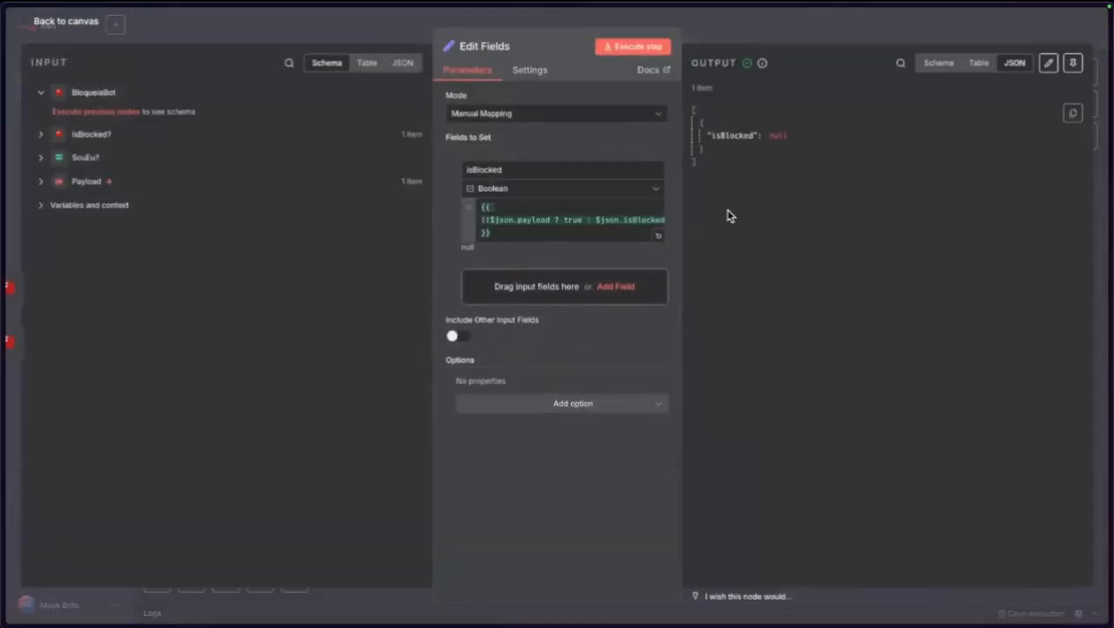
left_click(79, 28)
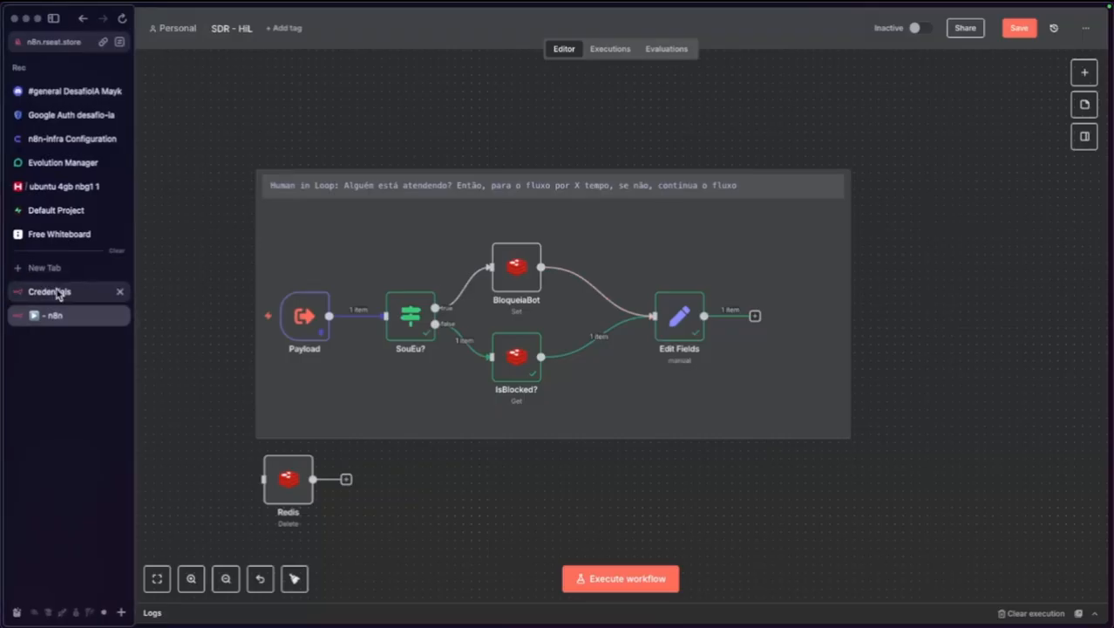
left_click(55, 291)
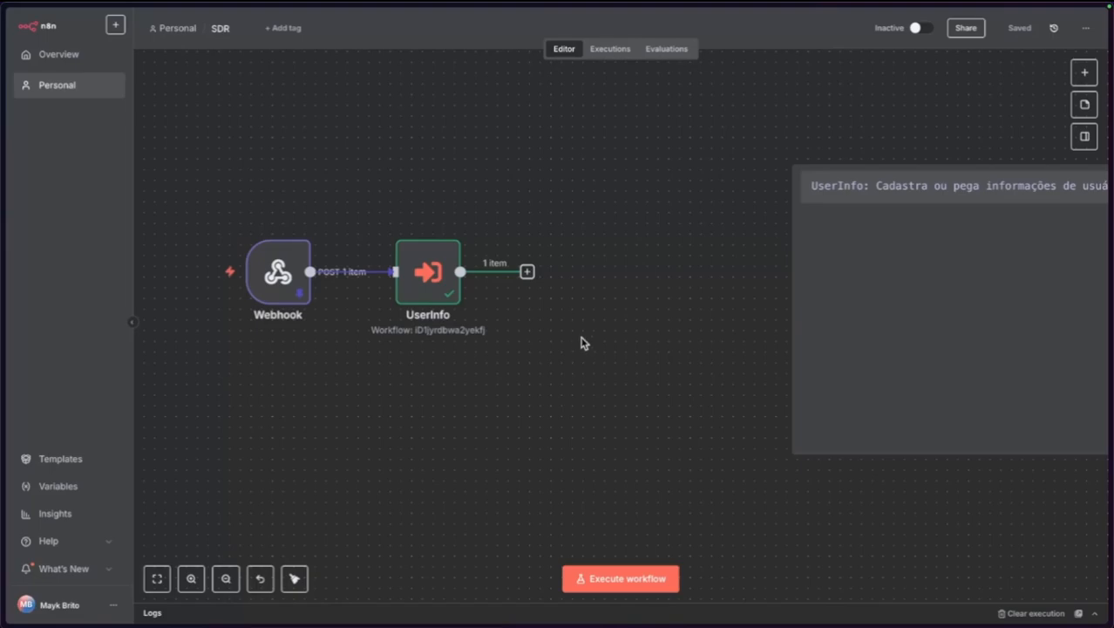
Back in SDR - HiL, add a Filter node after Edit Fields named ShouldContinue?
mouse_move(2, 294)
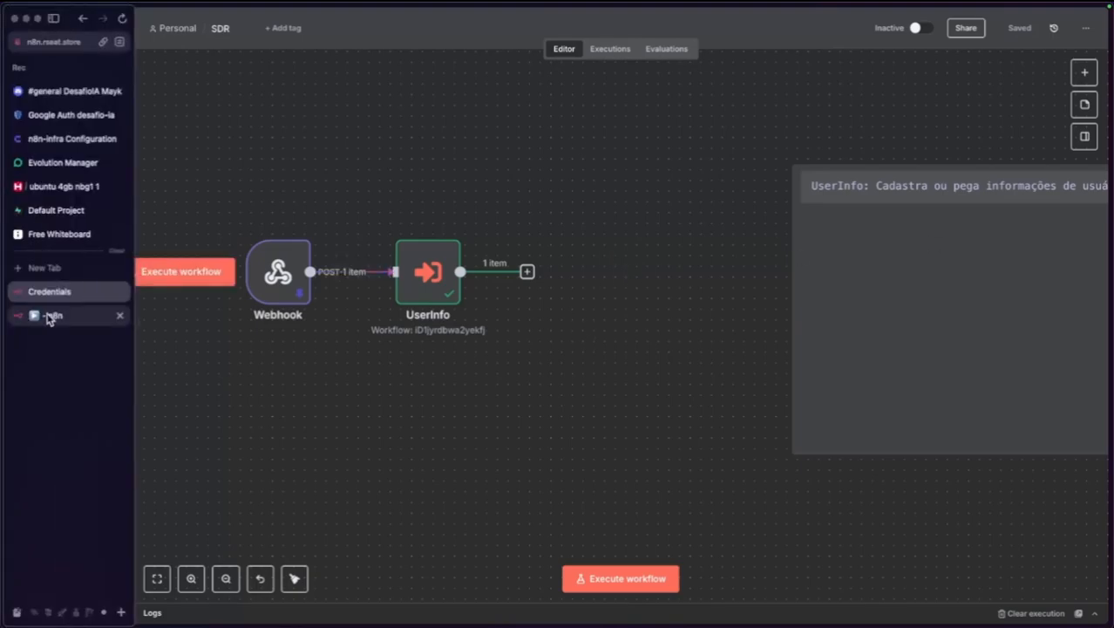
left_click(49, 317)
left_click(756, 316)
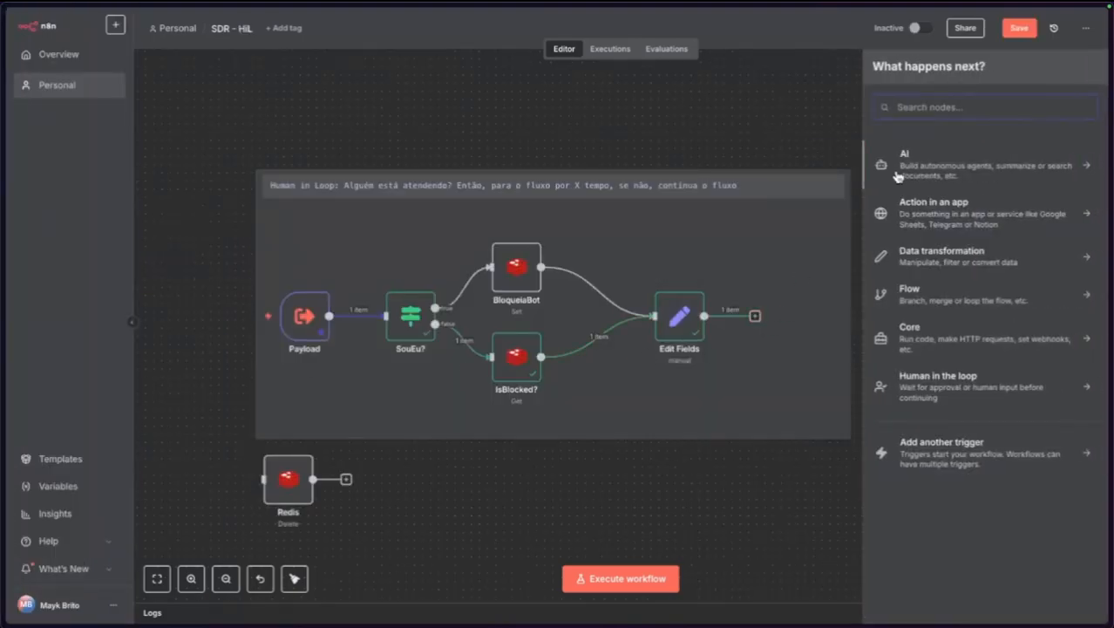
type("filter")
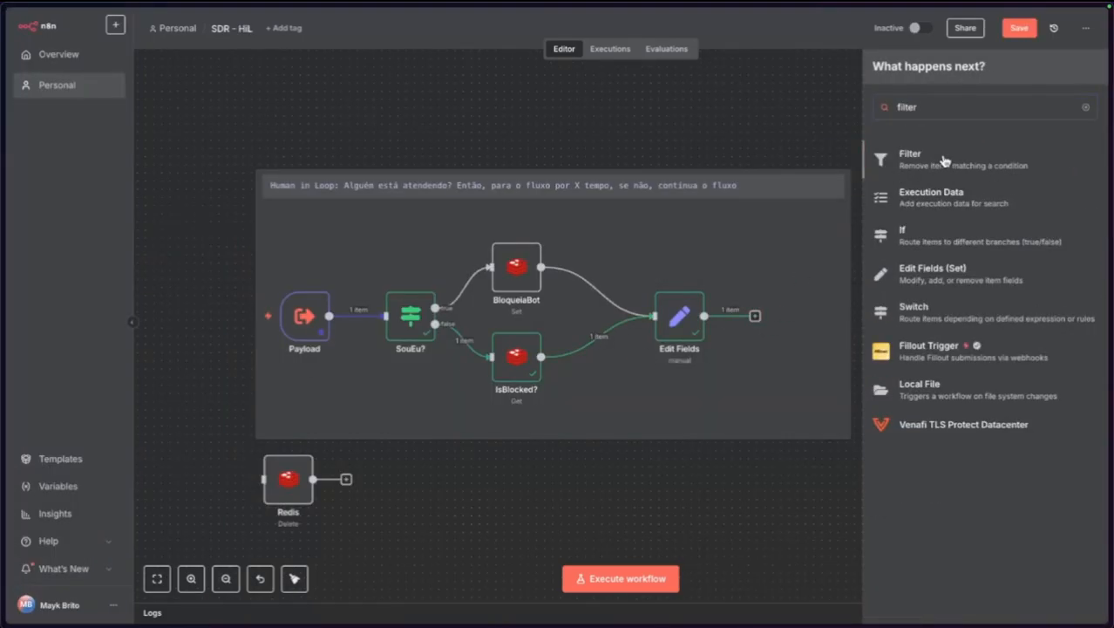
left_click(942, 159)
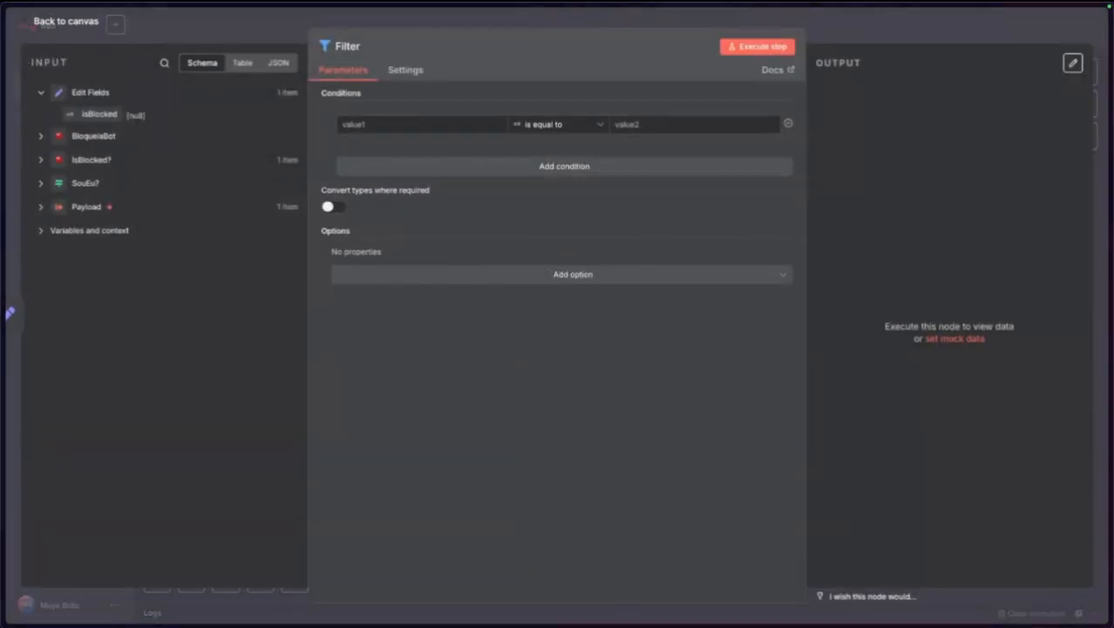
left_click(357, 48)
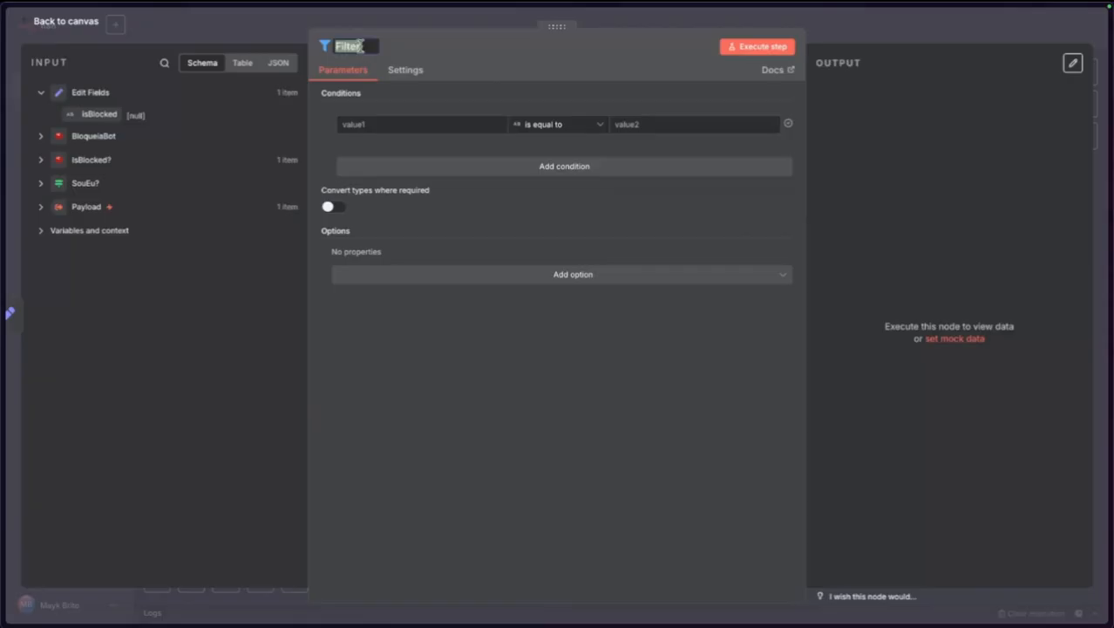
type("ShouldContinue?")
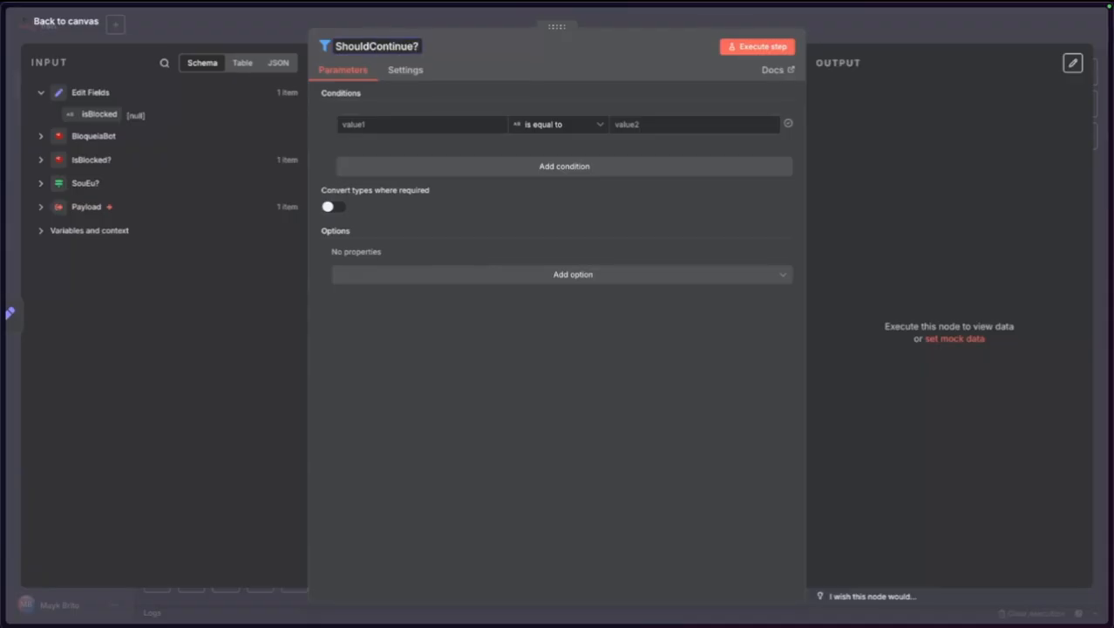
left_click(405, 346)
Set the filter condition to isBlocked is false and test it, keeping 1 item.
left_click_drag(99, 114, 360, 125)
left_click(575, 440)
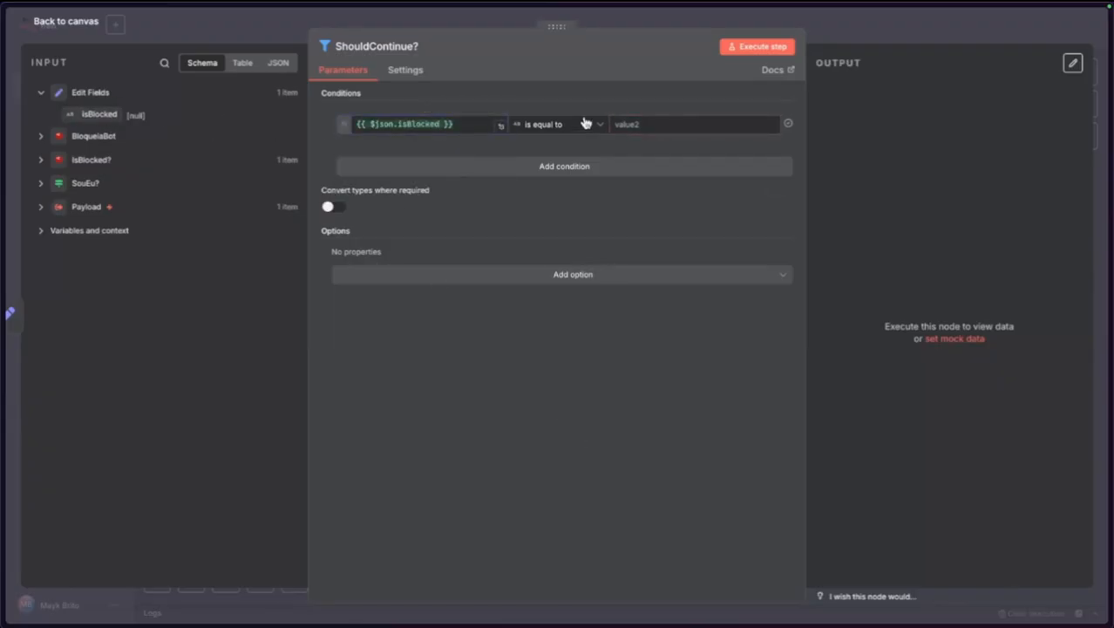
left_click(582, 126)
mouse_move(556, 225)
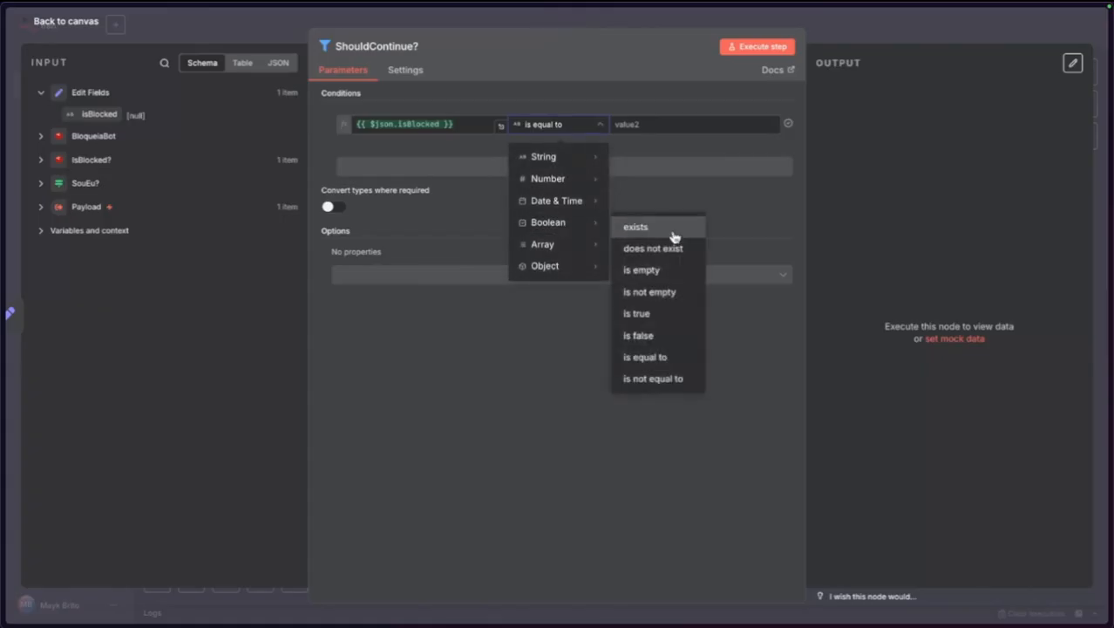
left_click(652, 335)
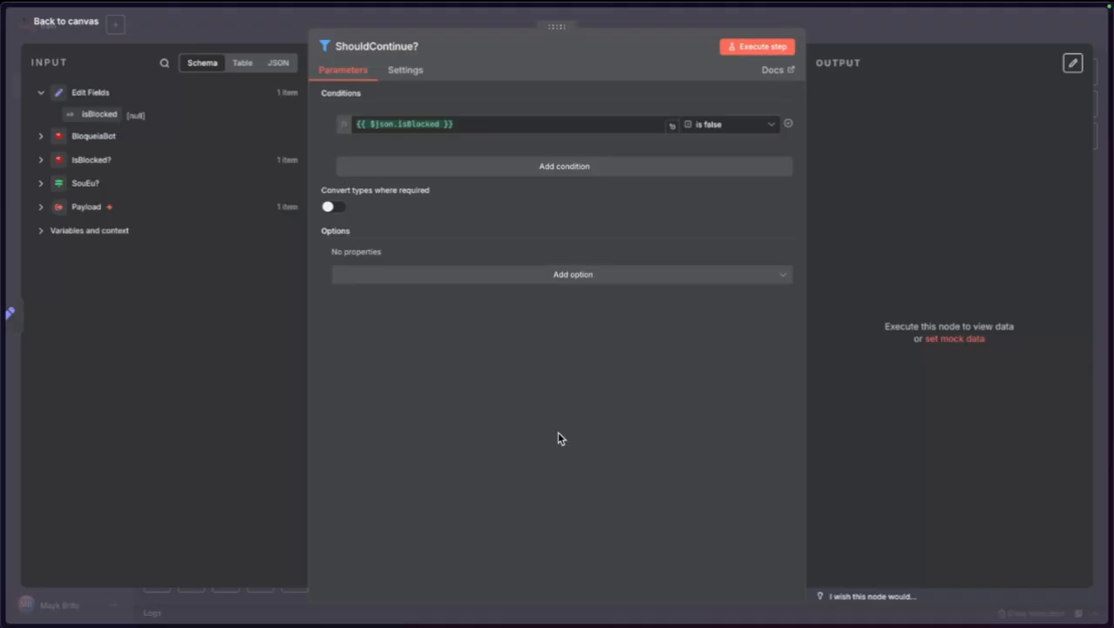
left_click(776, 47)
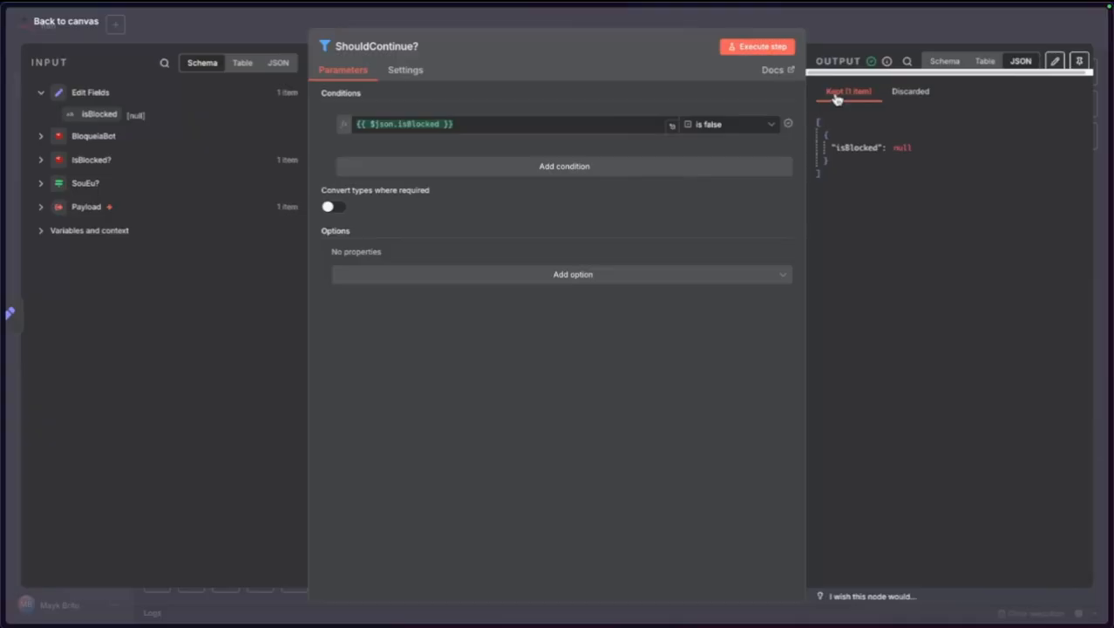
Return to the SDR - HIL canvas and shift the Redis Delete node slightly right.
left_click(61, 24)
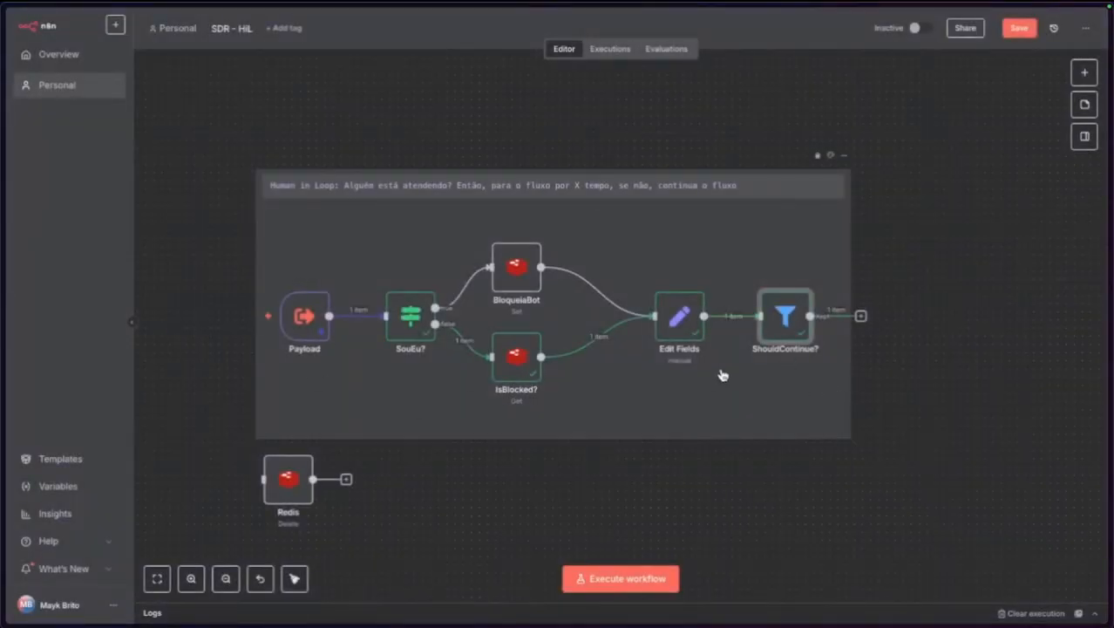
left_click_drag(288, 478, 305, 478)
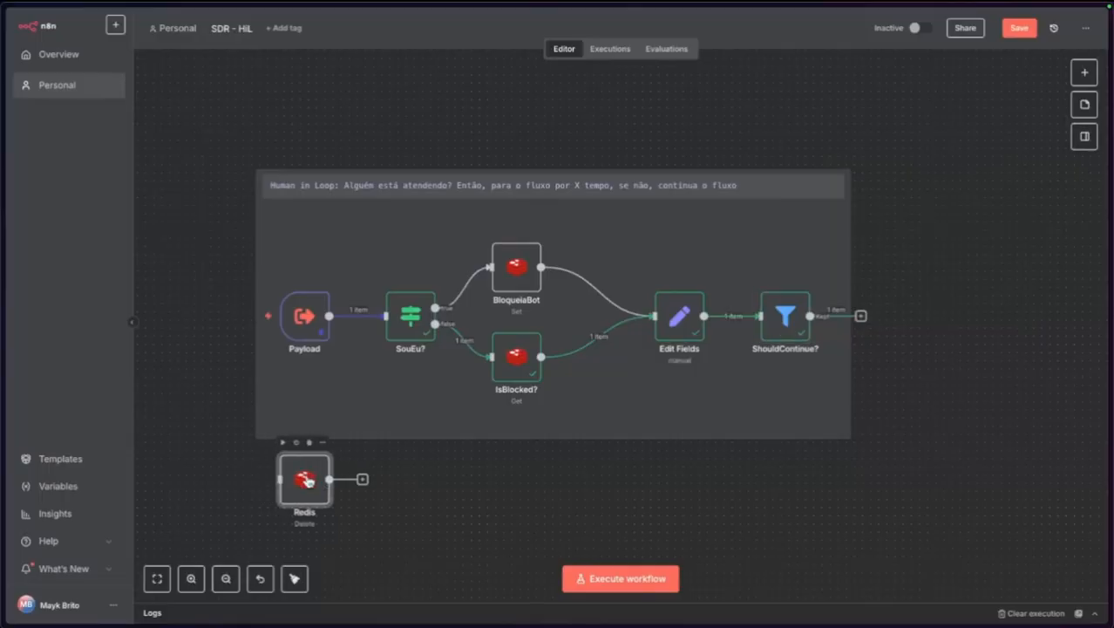
Change the Payload node's pinned fromMe value from false to true and save it.
double_click(304, 317)
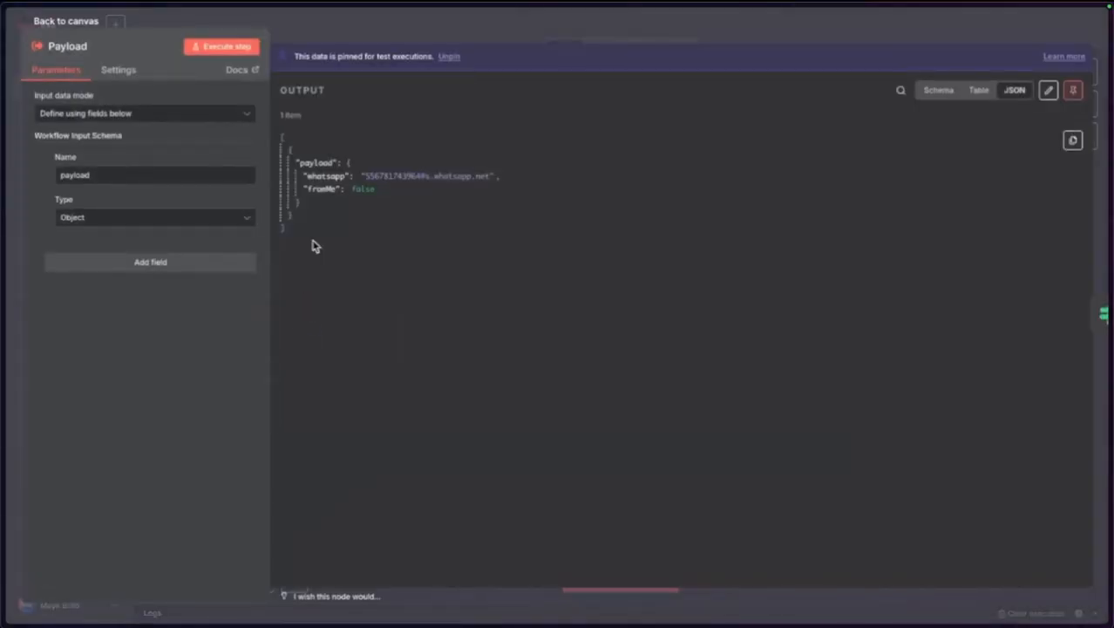
left_click(1048, 91)
double_click(407, 144)
type("t")
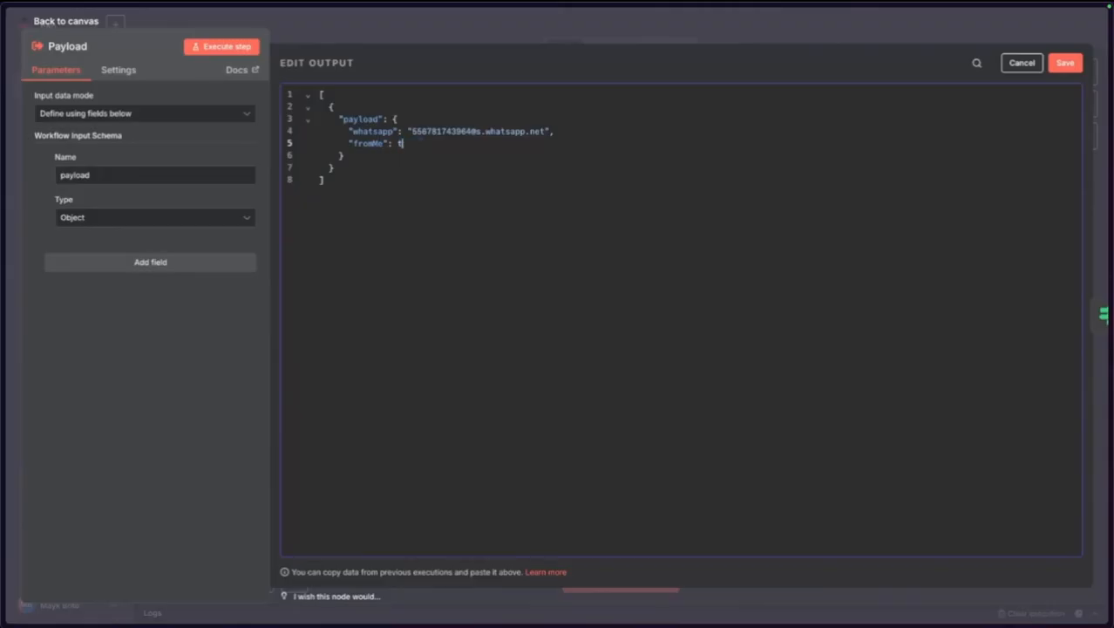
key("XF86AudioRaiseVolume")
key("XF86AudioRaiseVolume")
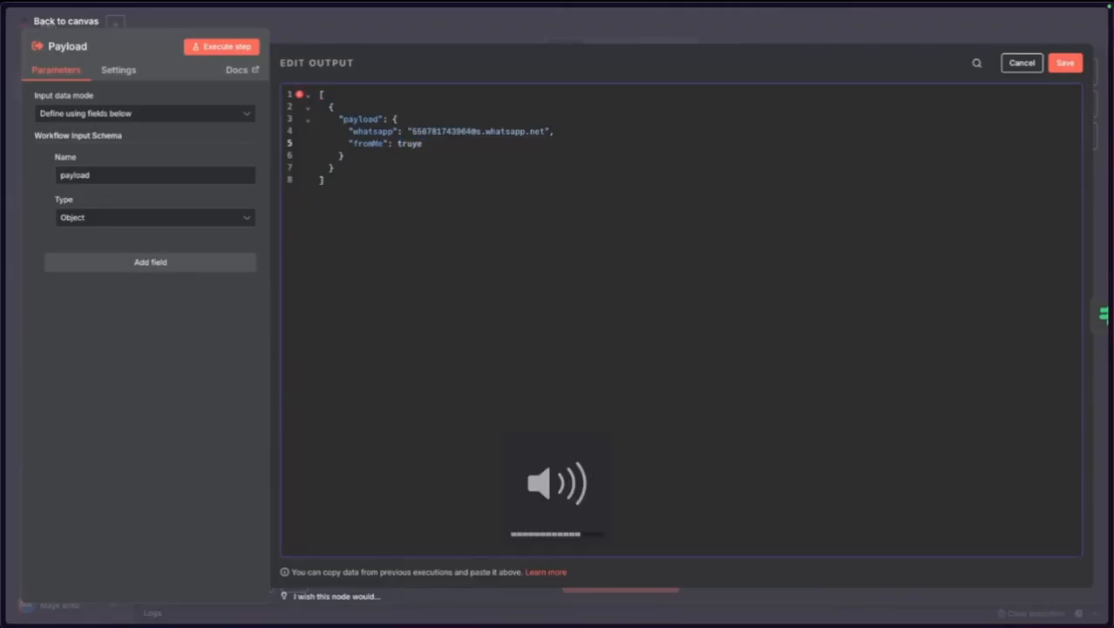
key("BackSpace")
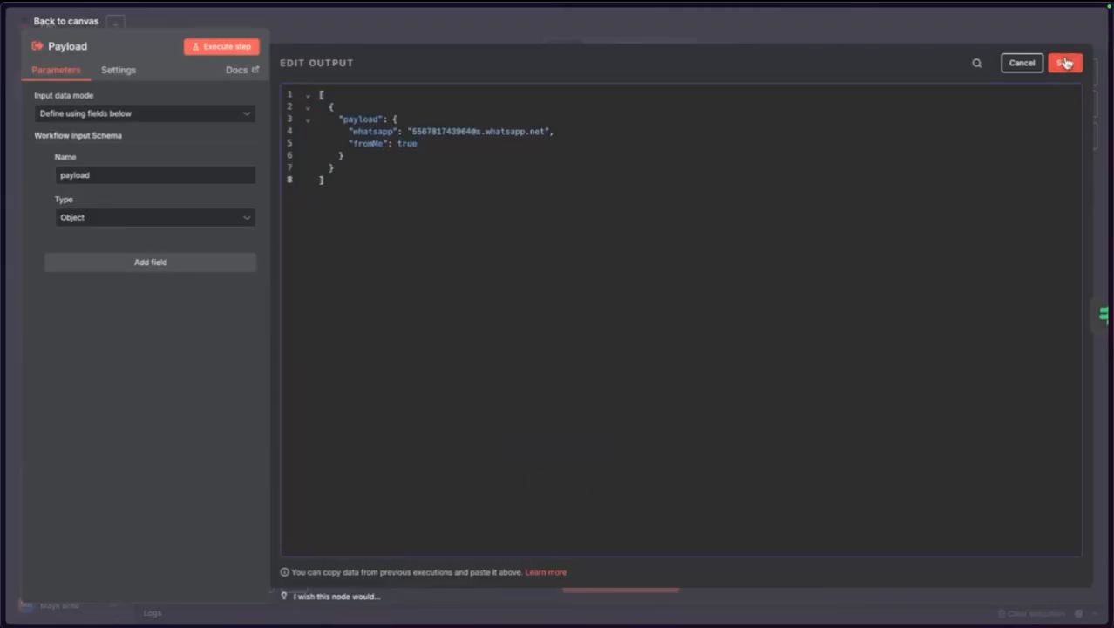
left_click(1065, 63)
Rerun the workflow and confirm ShouldContinue? now discards the blocked item.
left_click(73, 24)
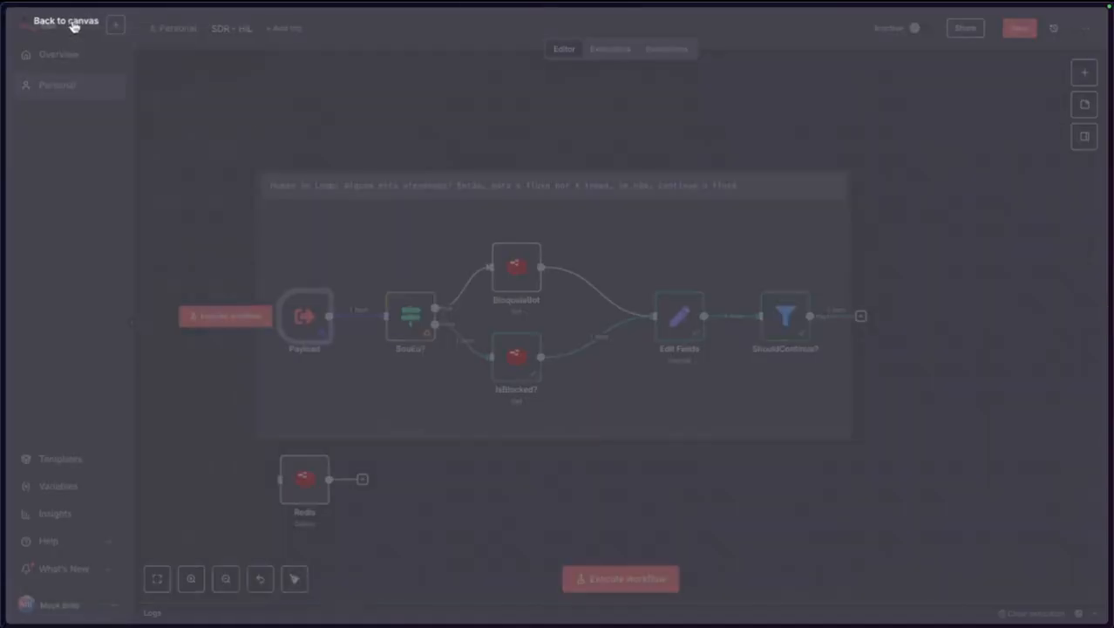
left_click(229, 317)
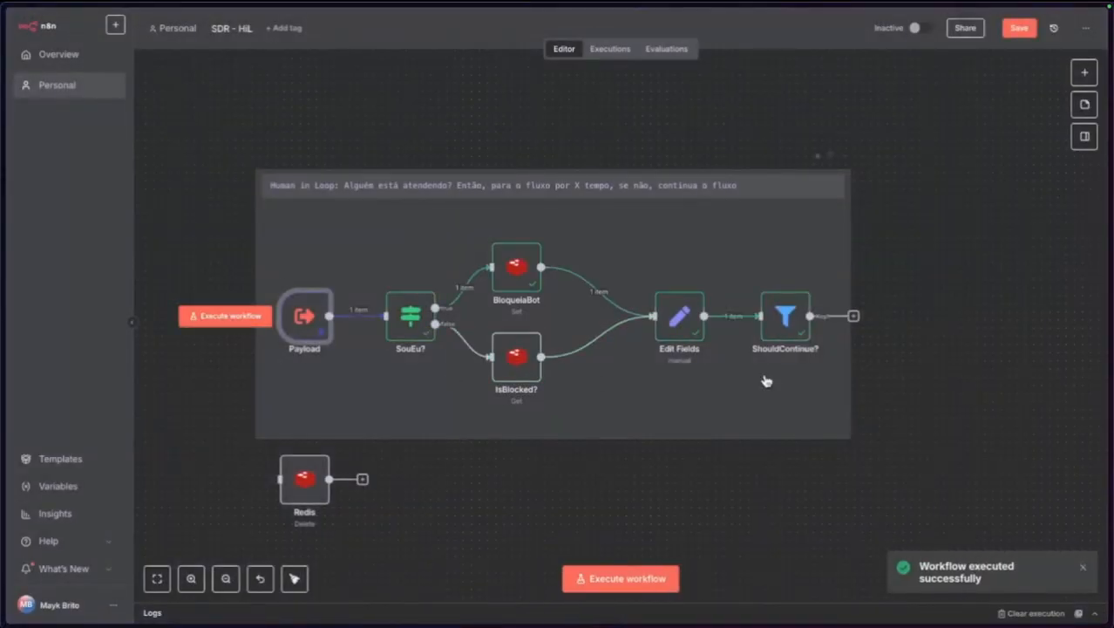
double_click(785, 316)
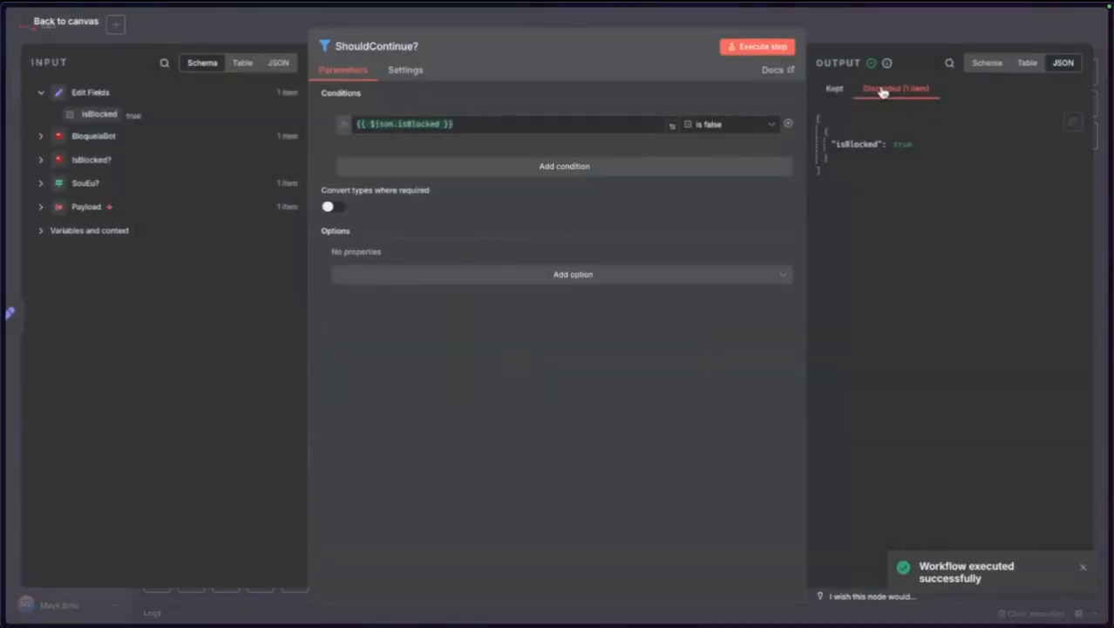
left_click(77, 24)
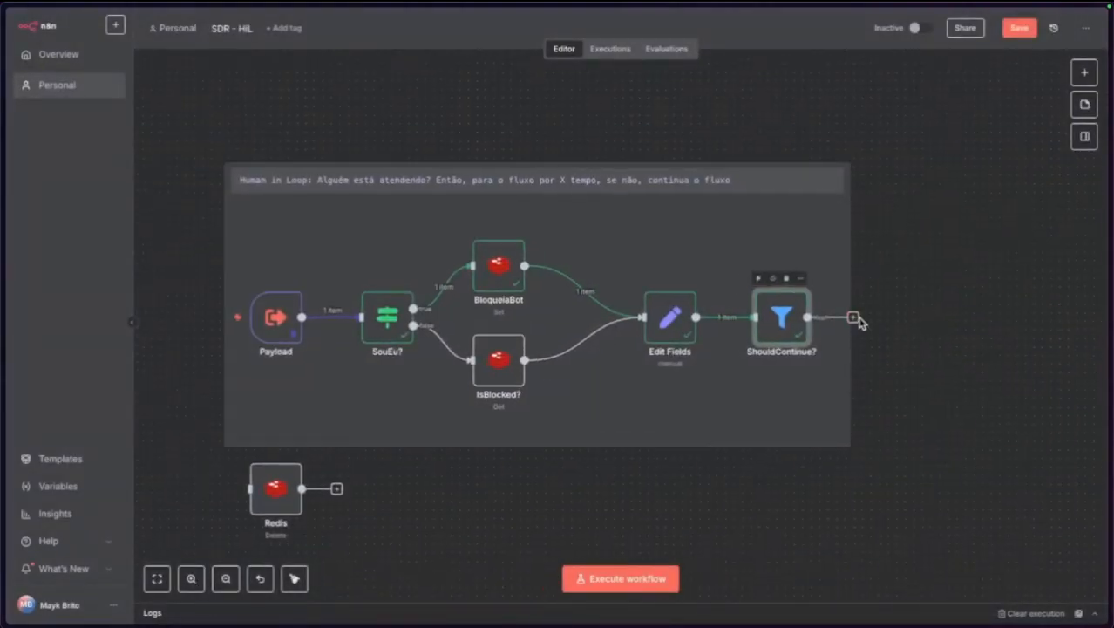
scroll(844, 318, "up", 5)
scroll(815, 327, "down", 5)
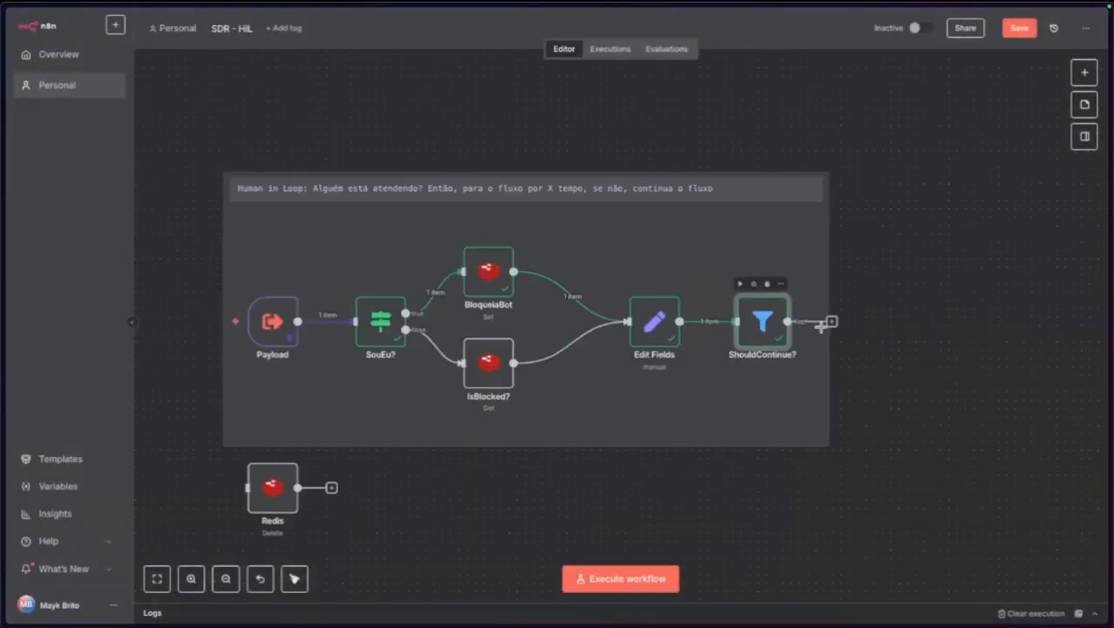
scroll(811, 356, "up", 1)
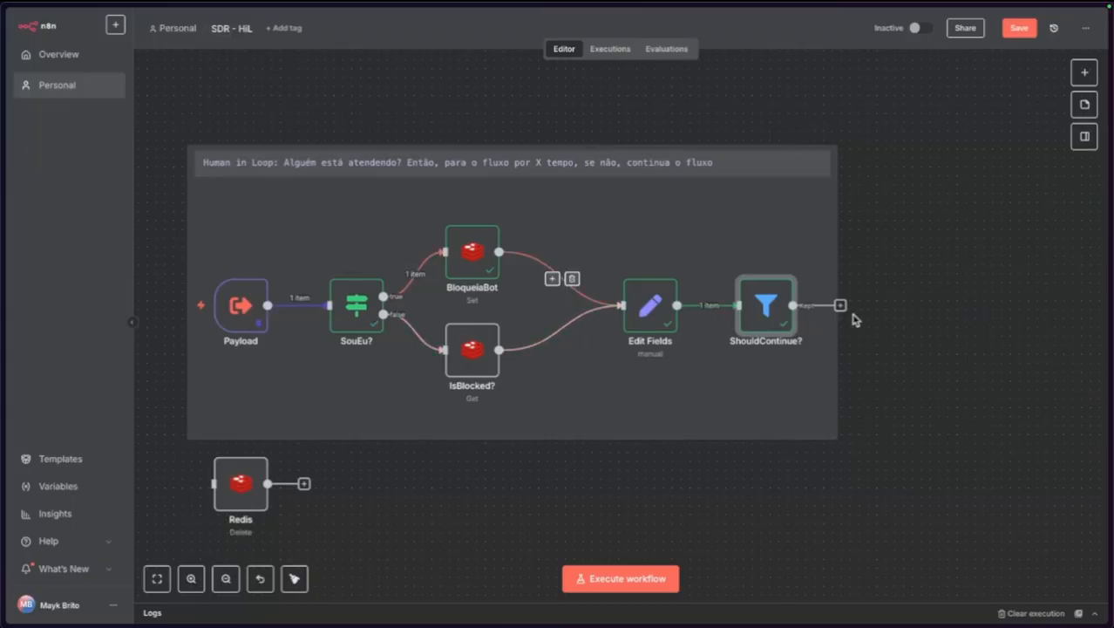
Set the Payload's pinned fromMe value back to false and save it.
double_click(239, 307)
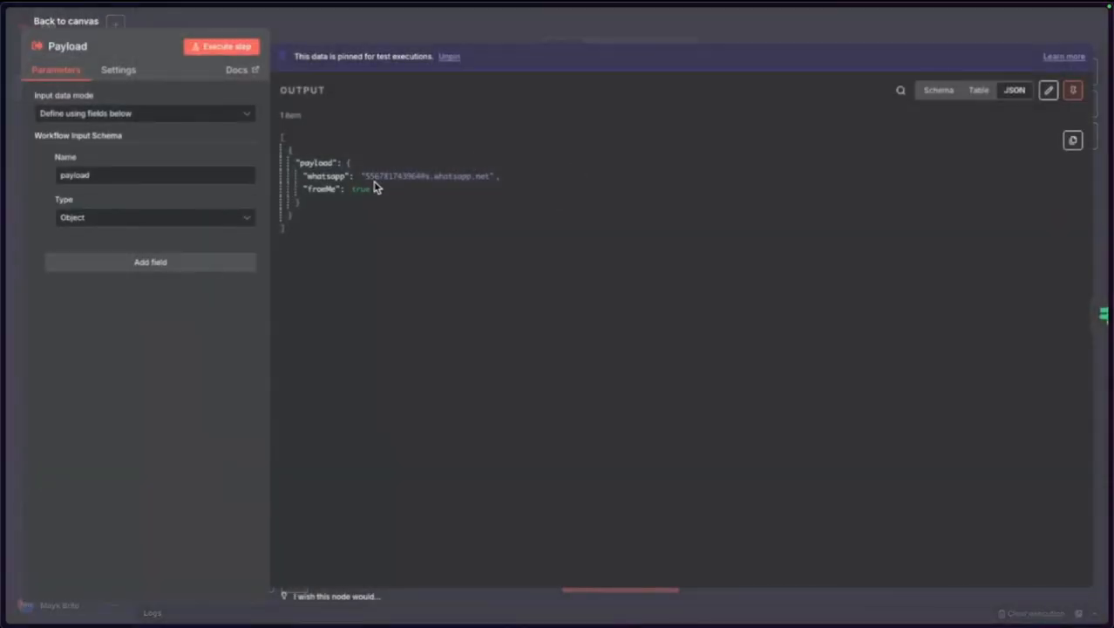
left_click(1048, 90)
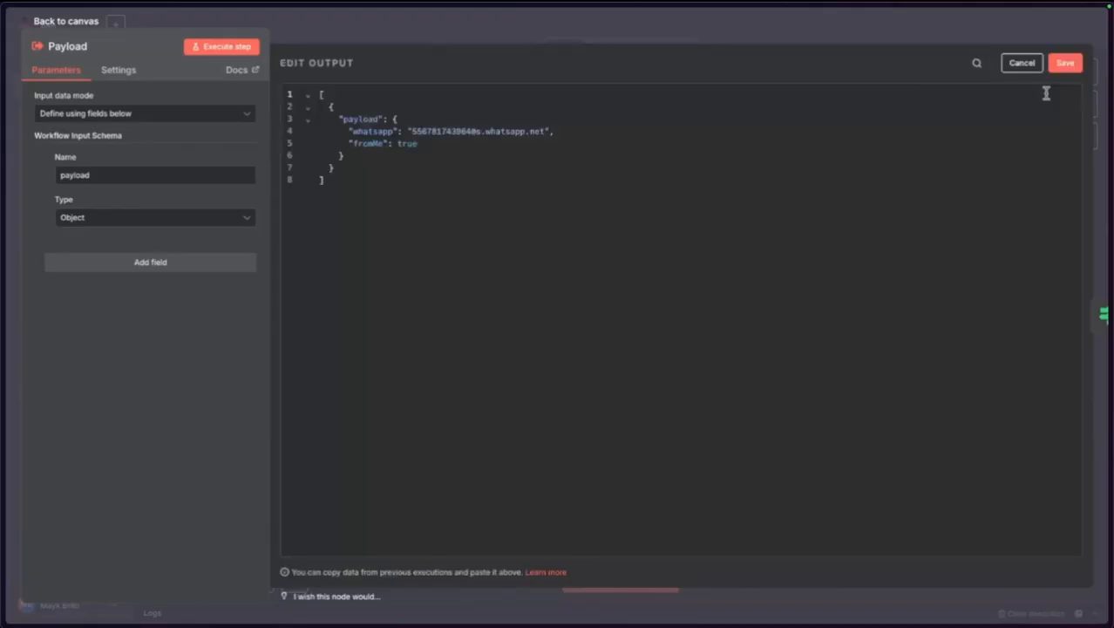
double_click(407, 142)
type("false")
left_click(1065, 62)
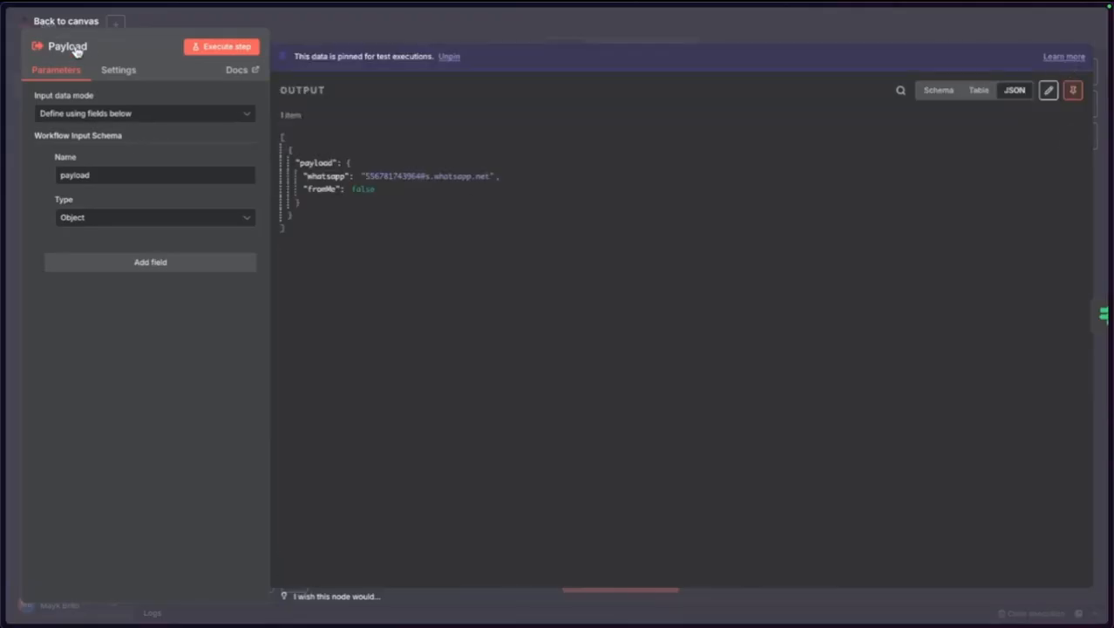
Rerun the workflow and check the ShouldContinue? filter's output.
left_click(58, 23)
left_click(175, 310)
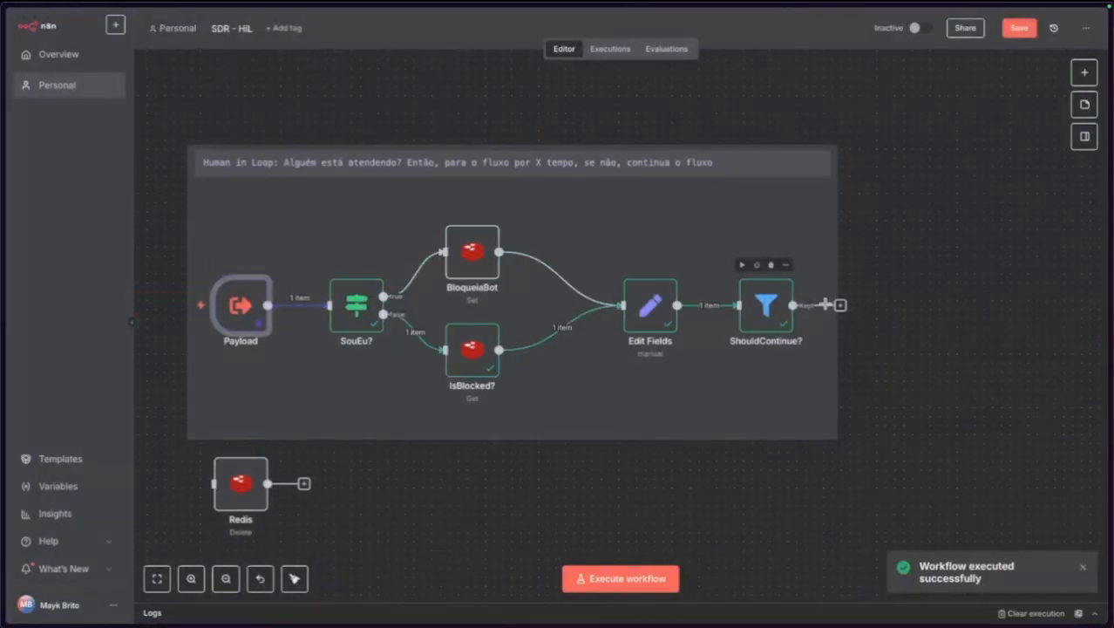
left_click(769, 323)
double_click(769, 322)
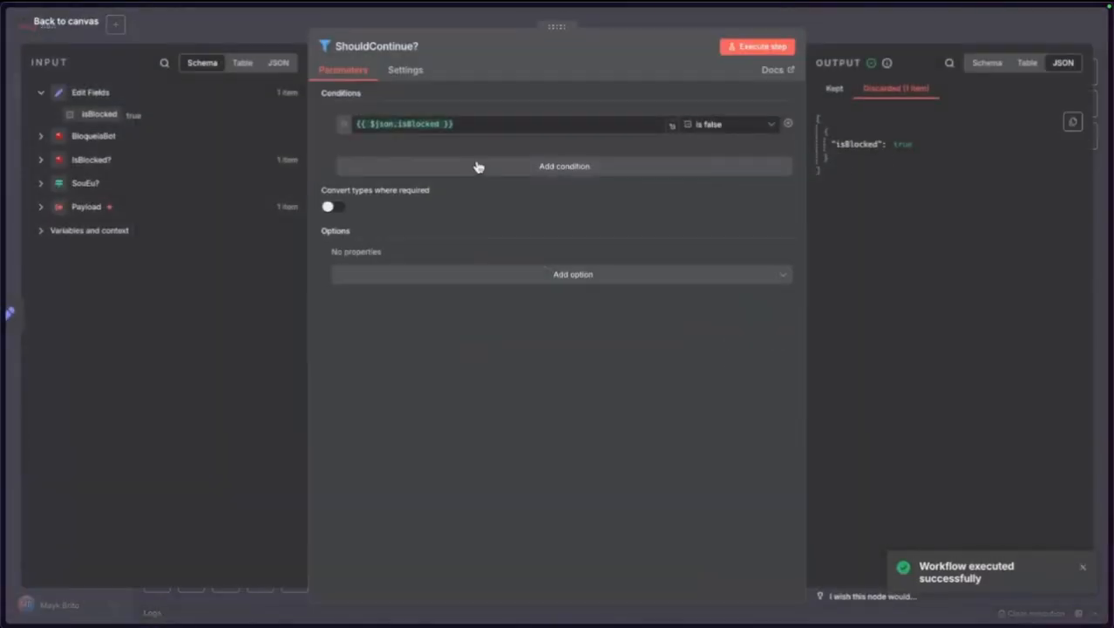
left_click(72, 25)
Run the Redis Delete step alone to clear the block key, rerun, save, and go to SDR.
double_click(239, 478)
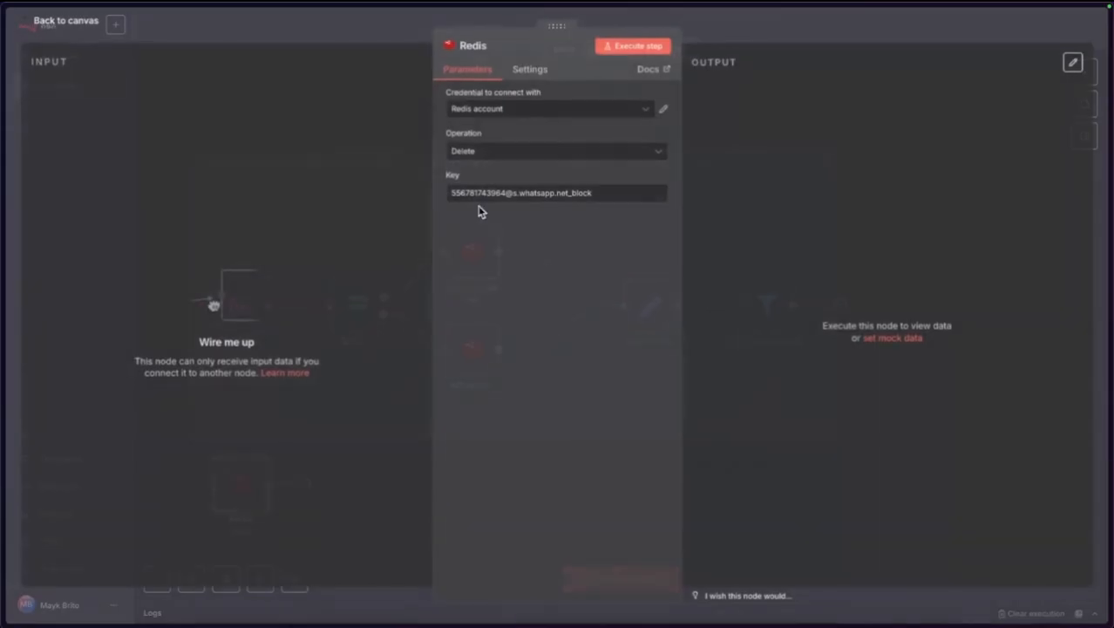
left_click(639, 47)
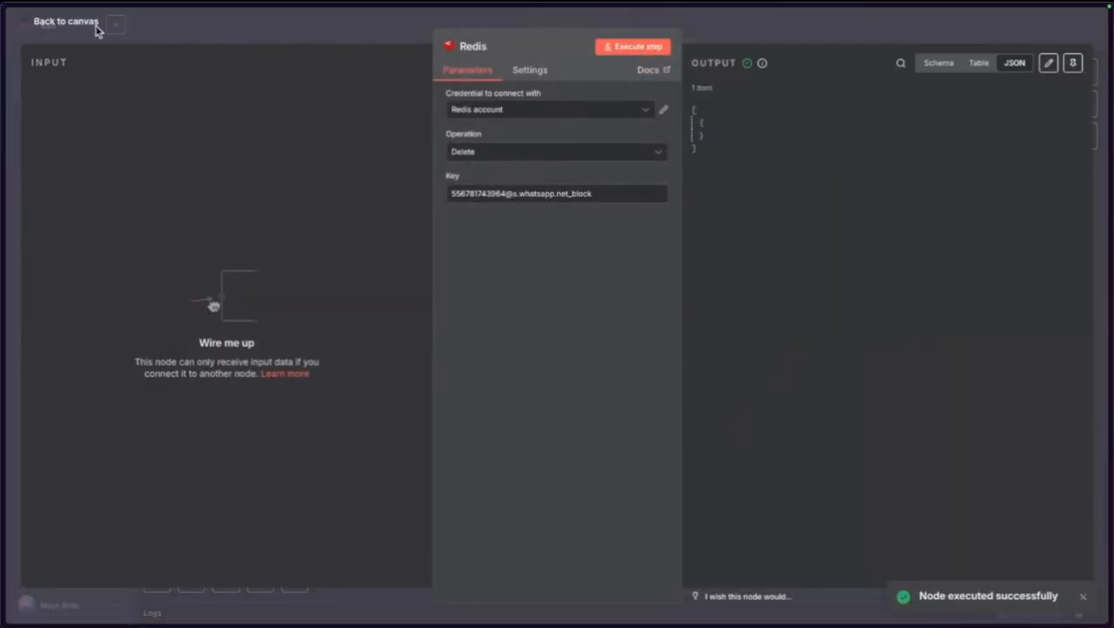
left_click(87, 23)
left_click(165, 305)
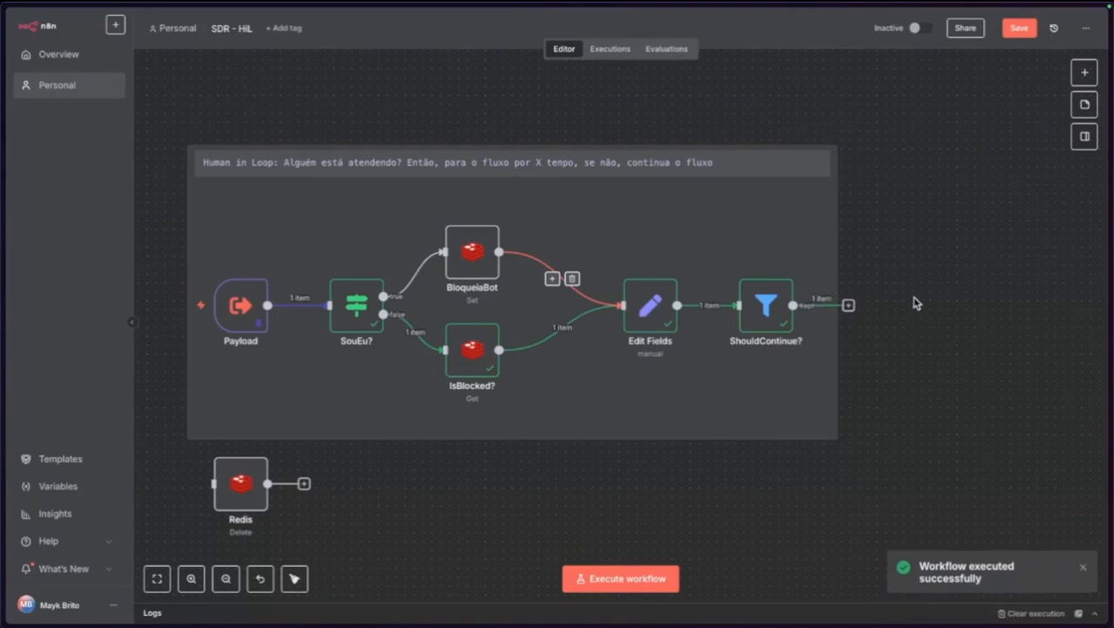
left_click(1019, 29)
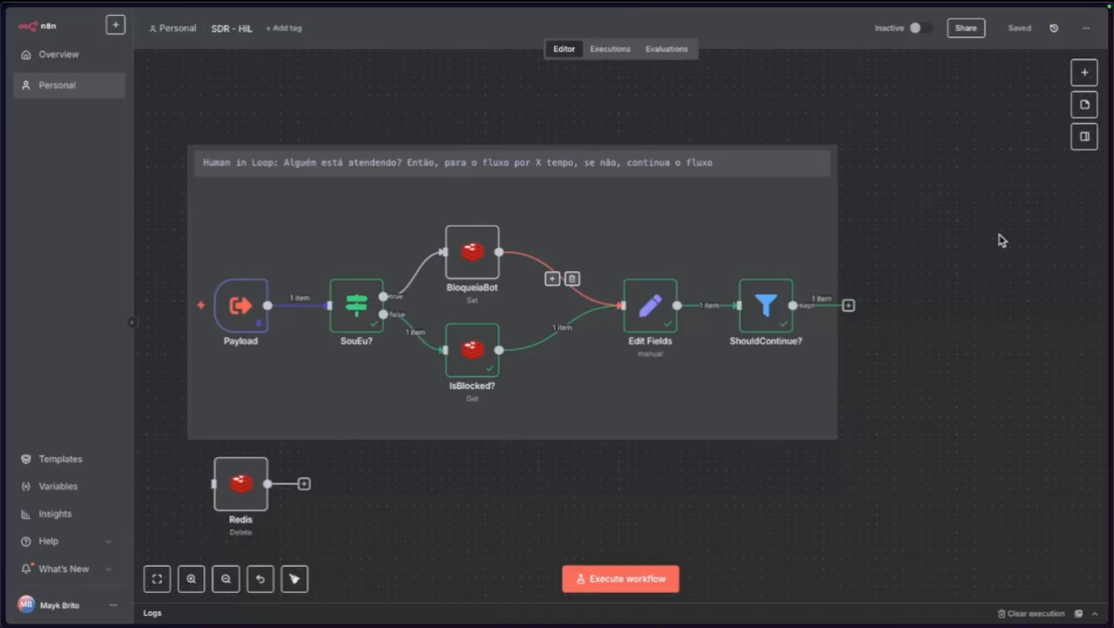
scroll(986, 233, "left", 3)
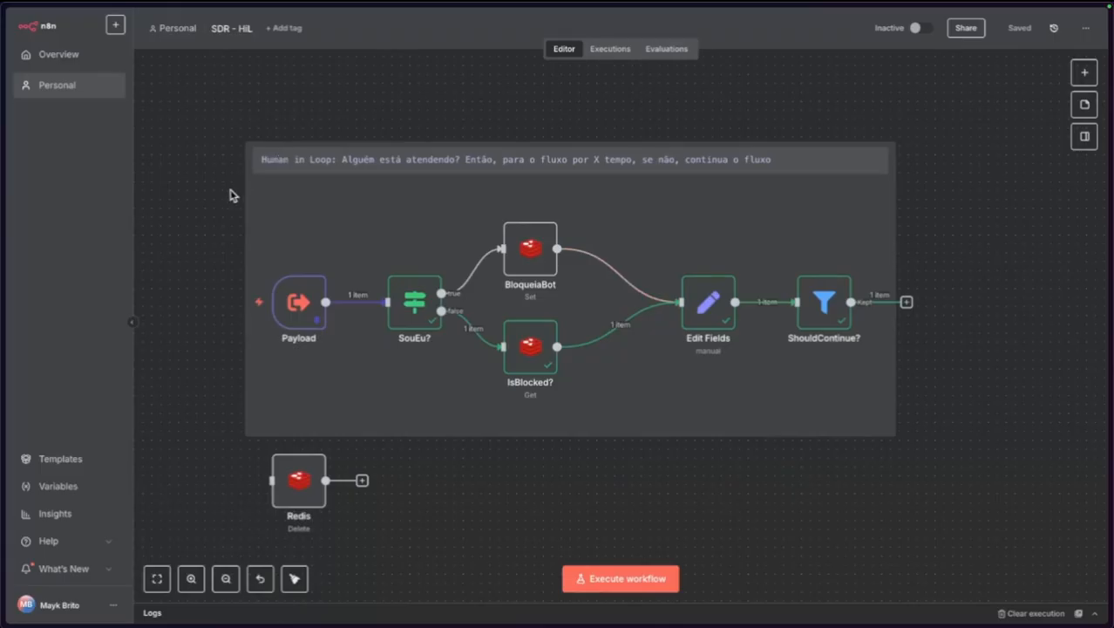
left_click(48, 291)
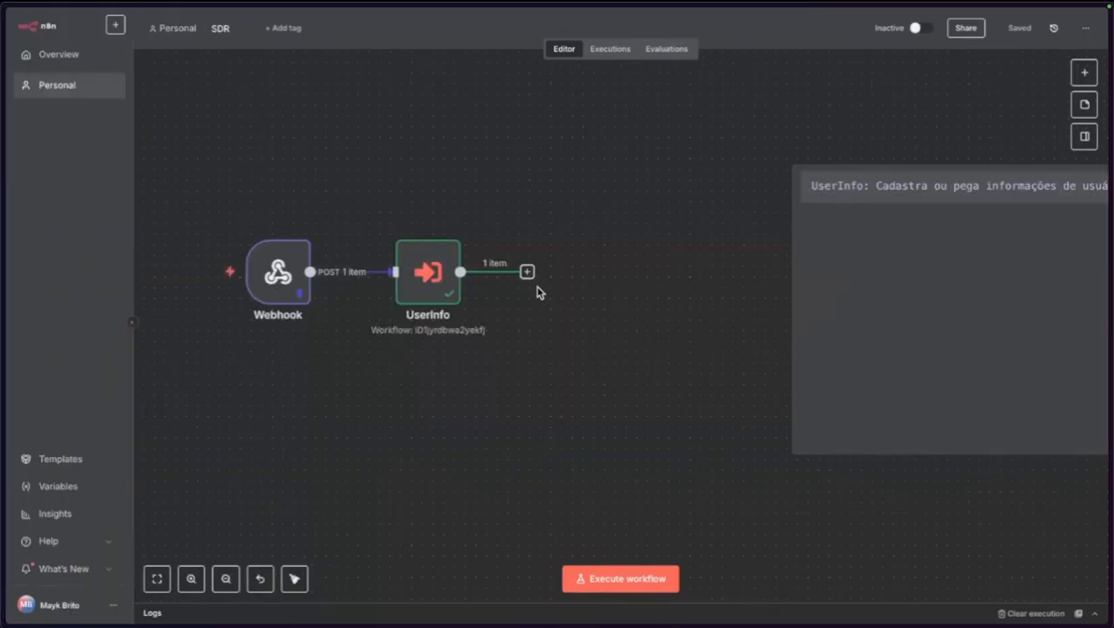
Add an Execute A Sub Workflow node after UserInfo, removing a mistakenly added Execute Command node.
left_click(528, 273)
type("exed")
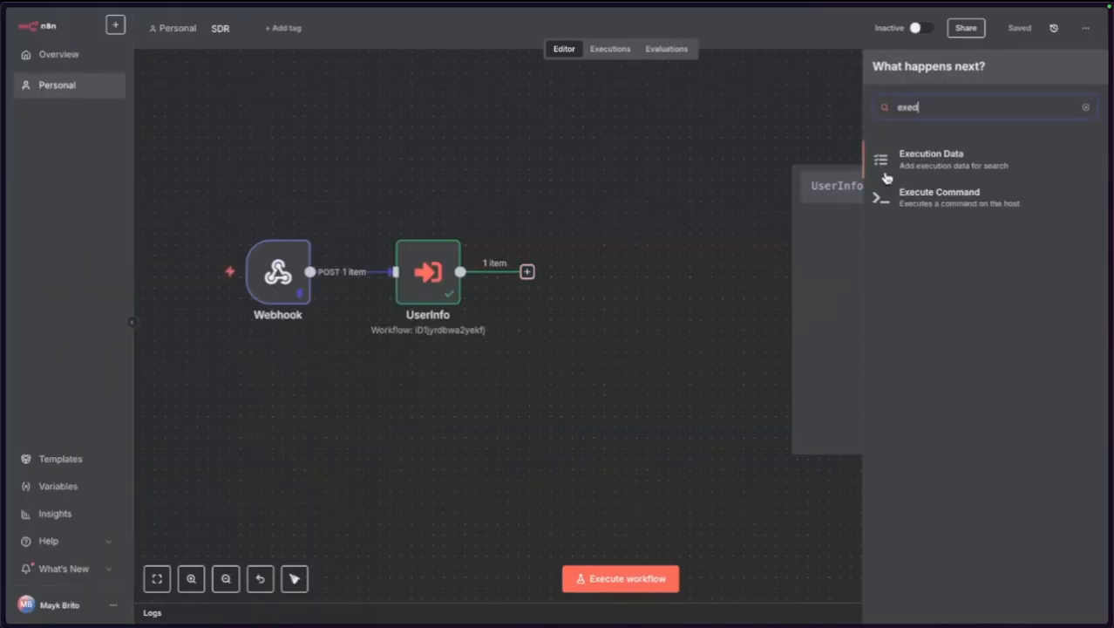
left_click(959, 198)
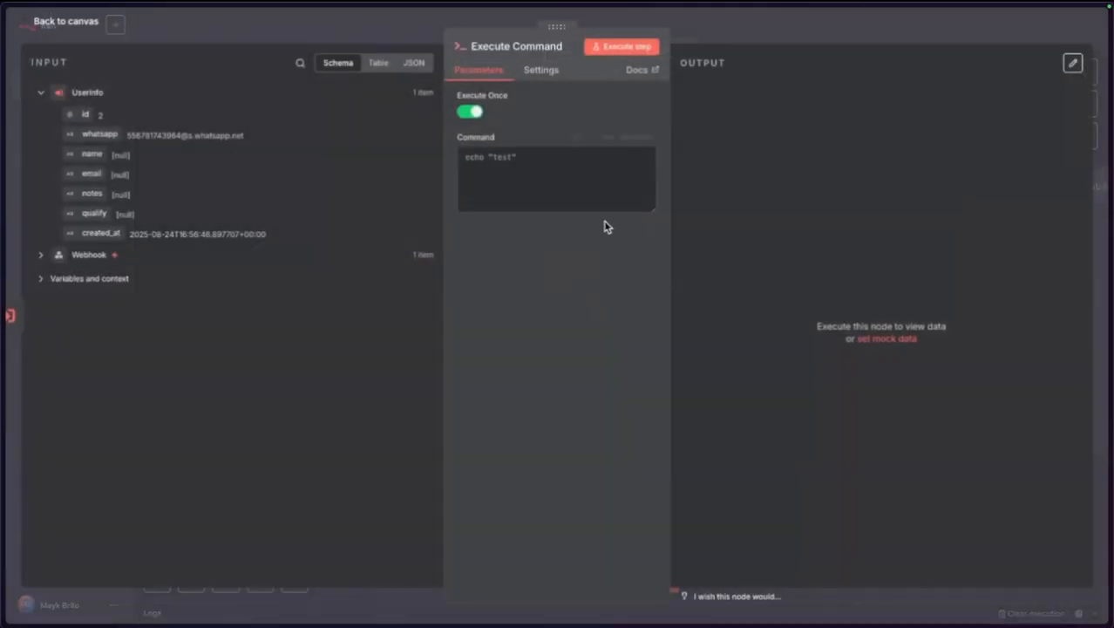
left_click(87, 29)
key("Delete")
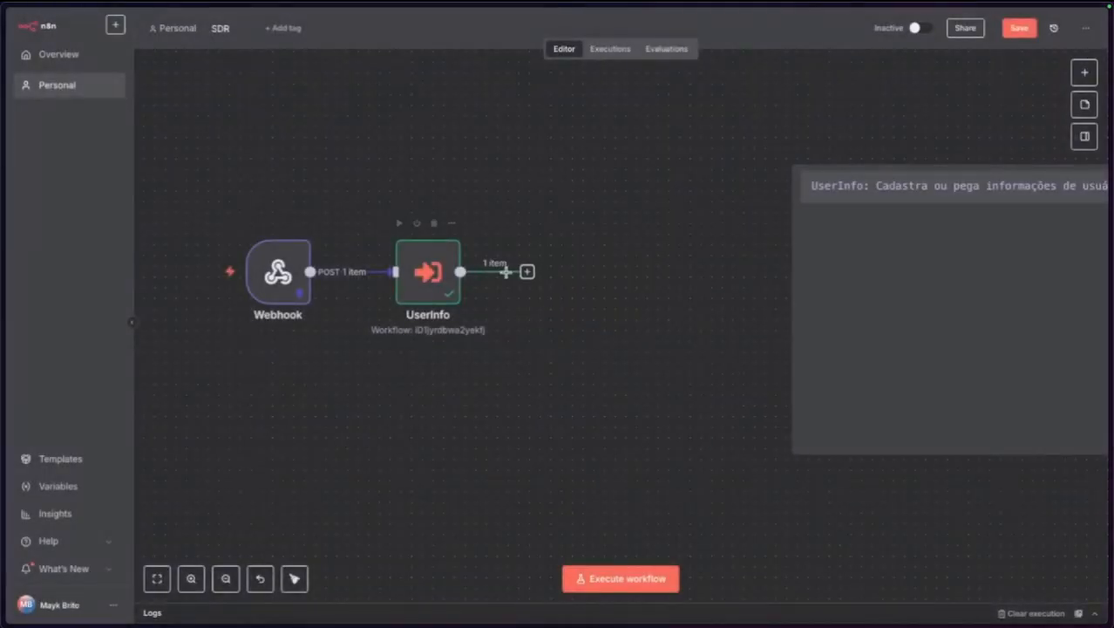
left_click(527, 274)
type("sub")
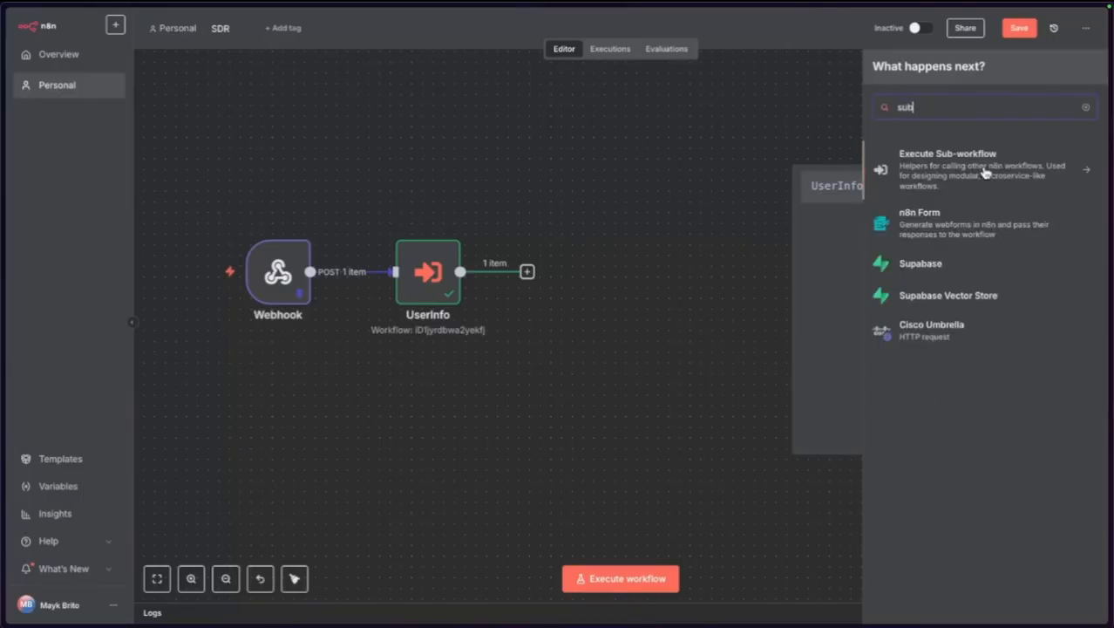
left_click(985, 172)
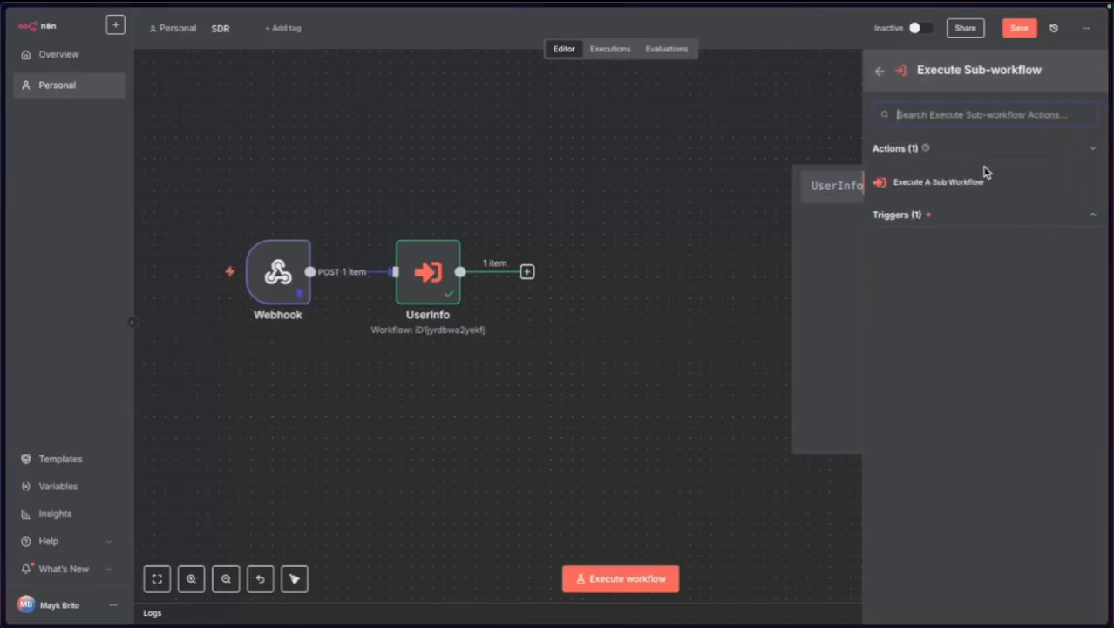
left_click(936, 184)
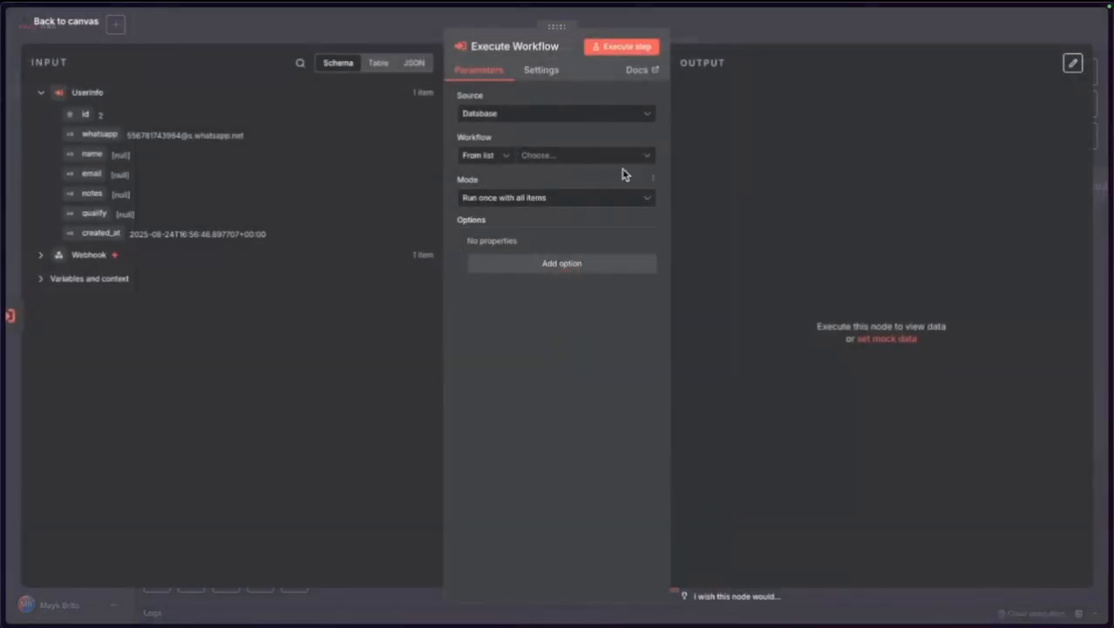
Target the SDR - HiL workflow and start a {{ { } }} object expression in payload.
left_click(572, 156)
left_click(506, 253)
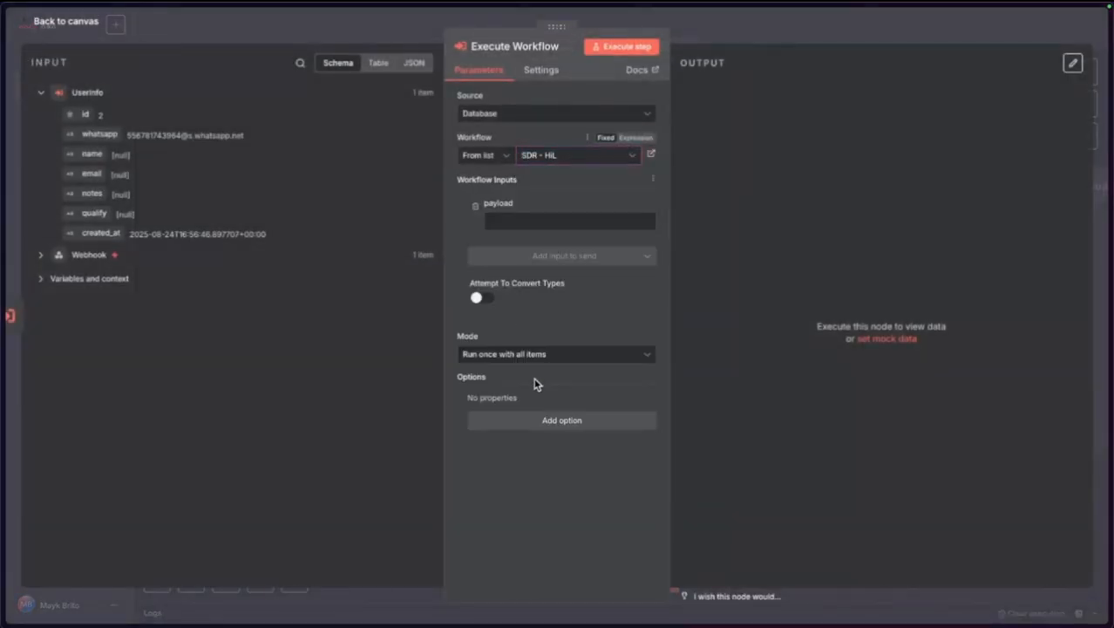
left_click(517, 221)
type("{")
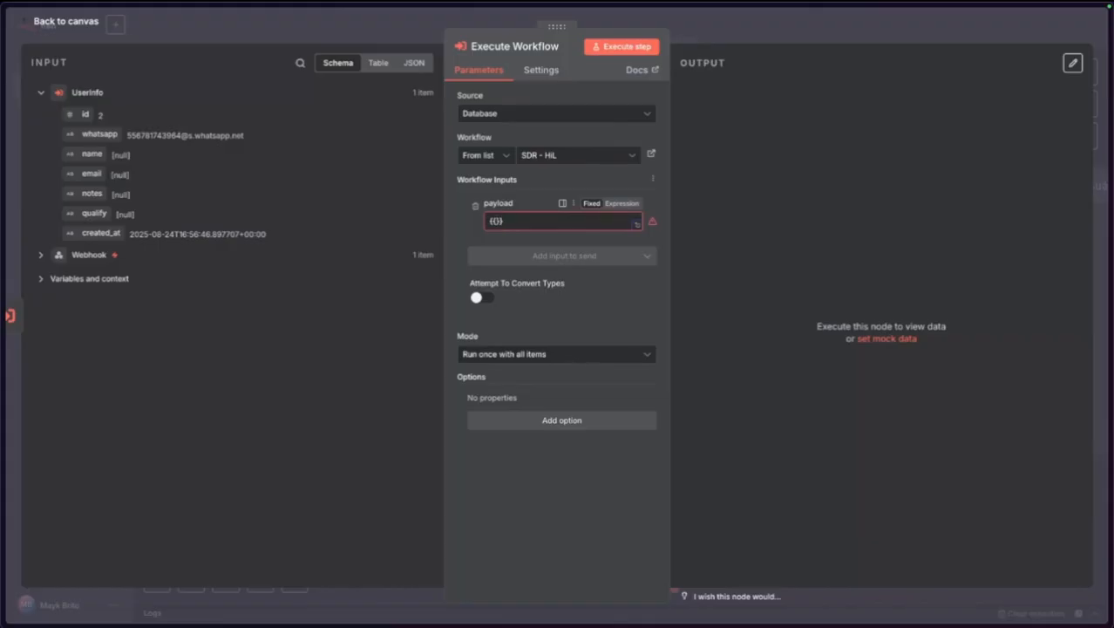
type("{")
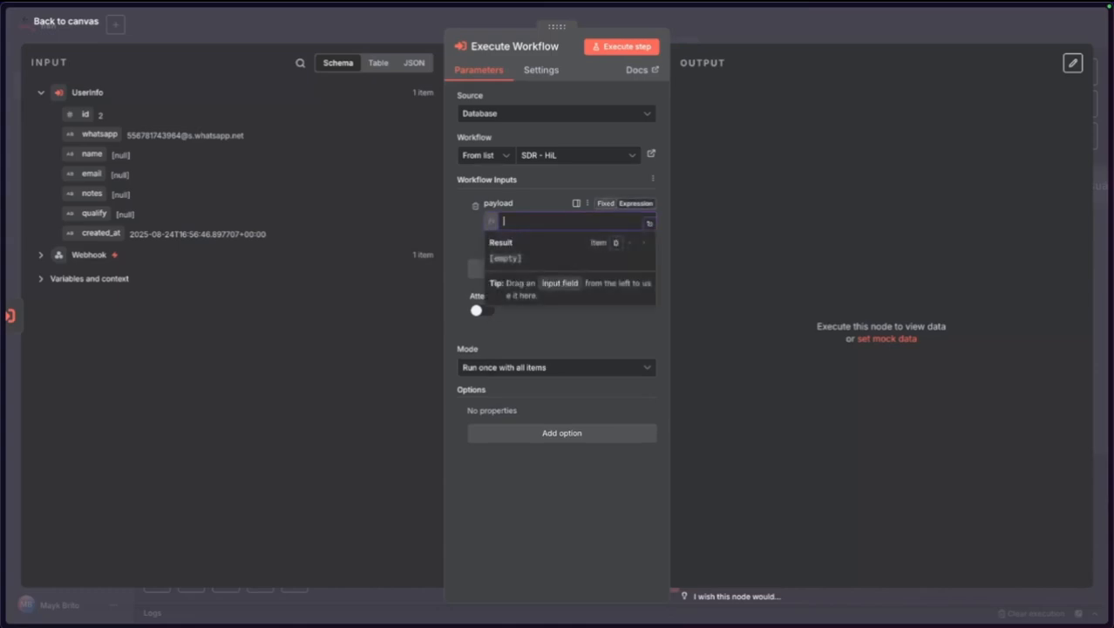
key("Return")
key("super+z")
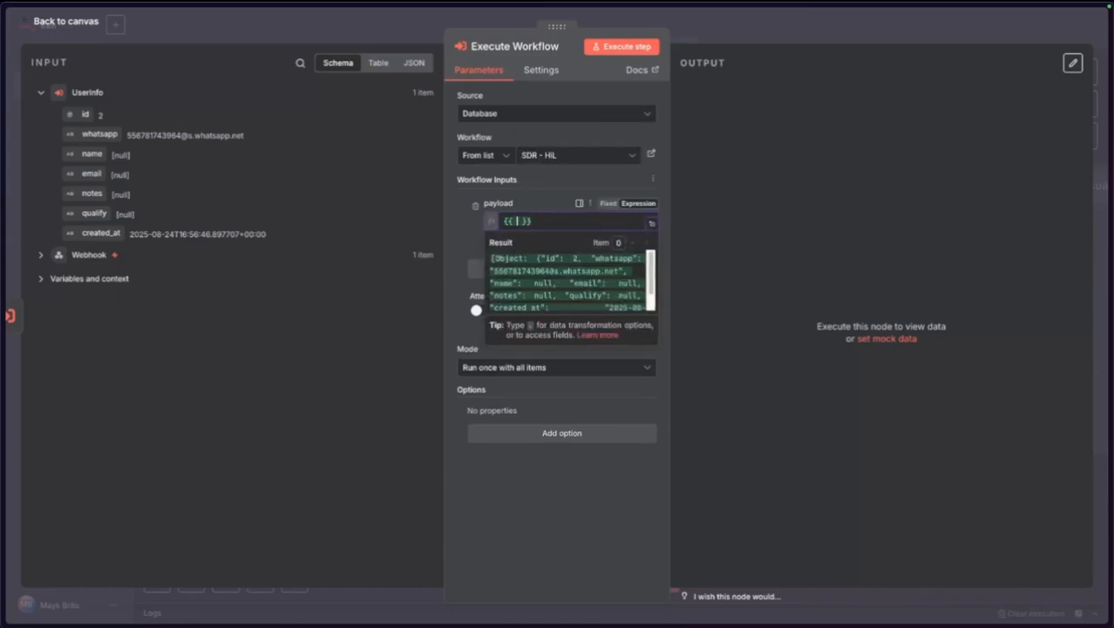
key("Return")
key("Return")
key("Up")
type("{")
key("Return")
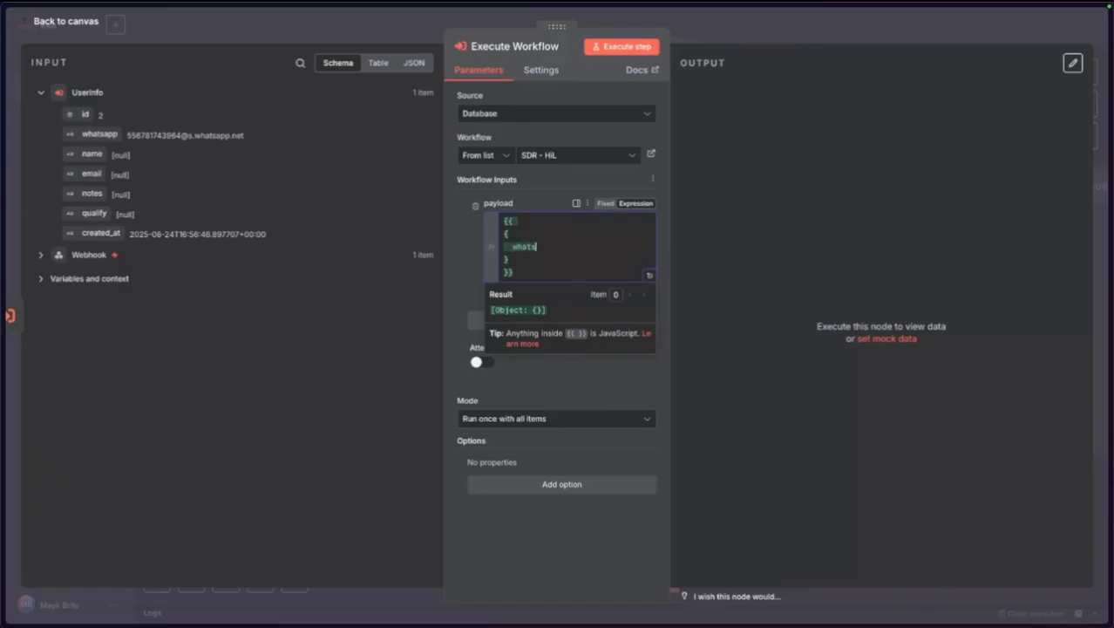
Add a whatsapp property whose value is the dragged-in whatsapp field.
type("whatsapp: \"")
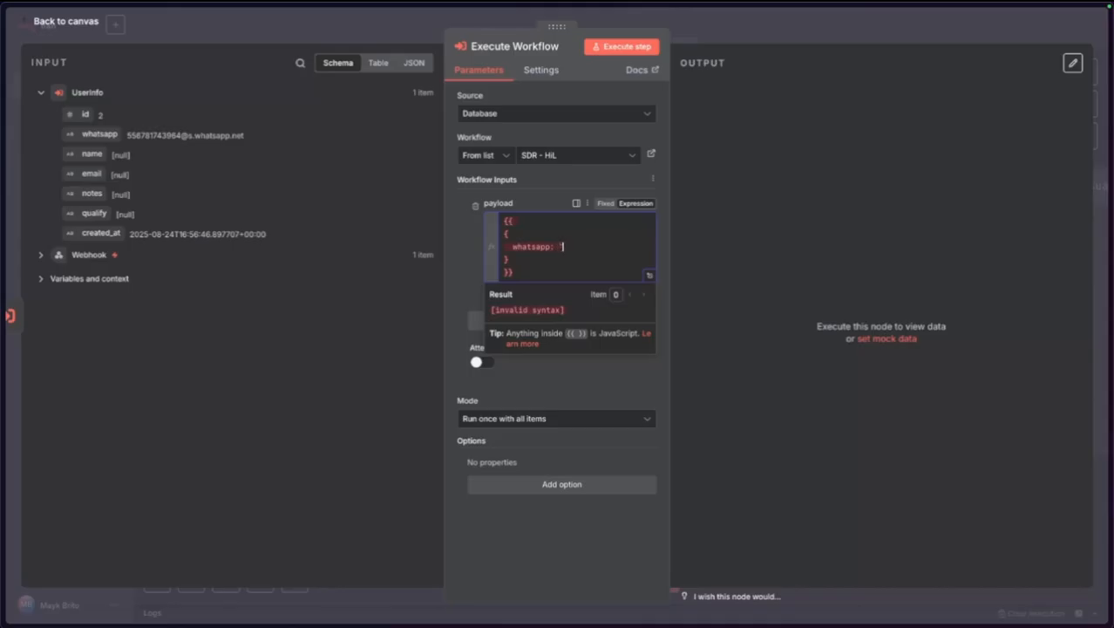
type("\"")
key("alt+Left")
key("alt+Left")
key("alt+Left")
key("alt+shift+Right")
key("Left")
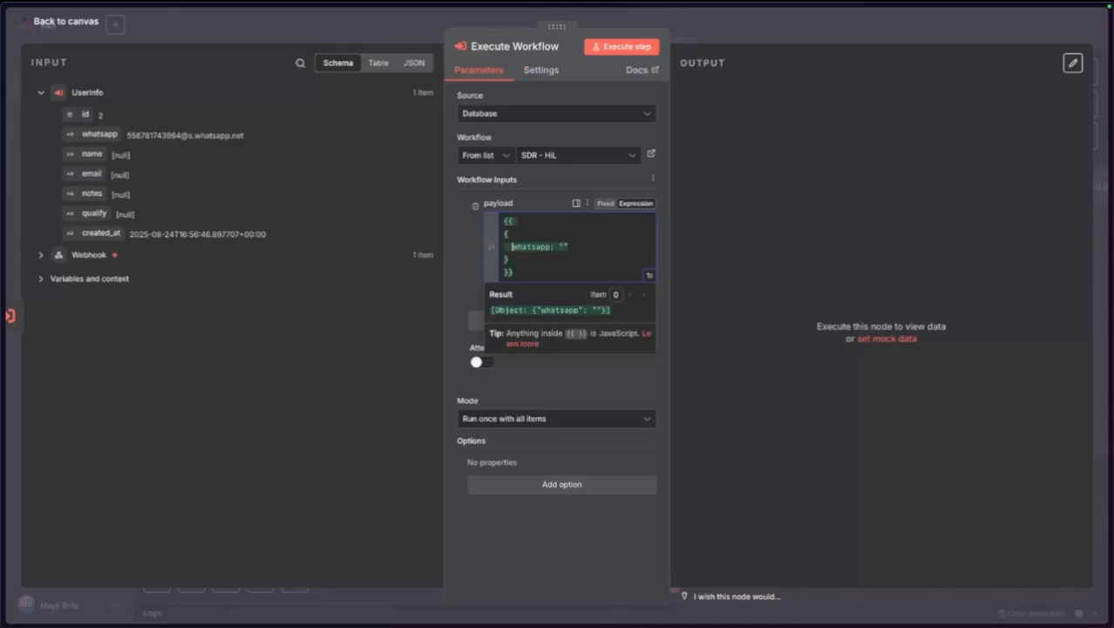
key("shift+Down")
key("shift+Down")
key("shift+Down")
key("Left")
key("alt+shift+Right")
key("Right")
key("Left")
key("BackSpace")
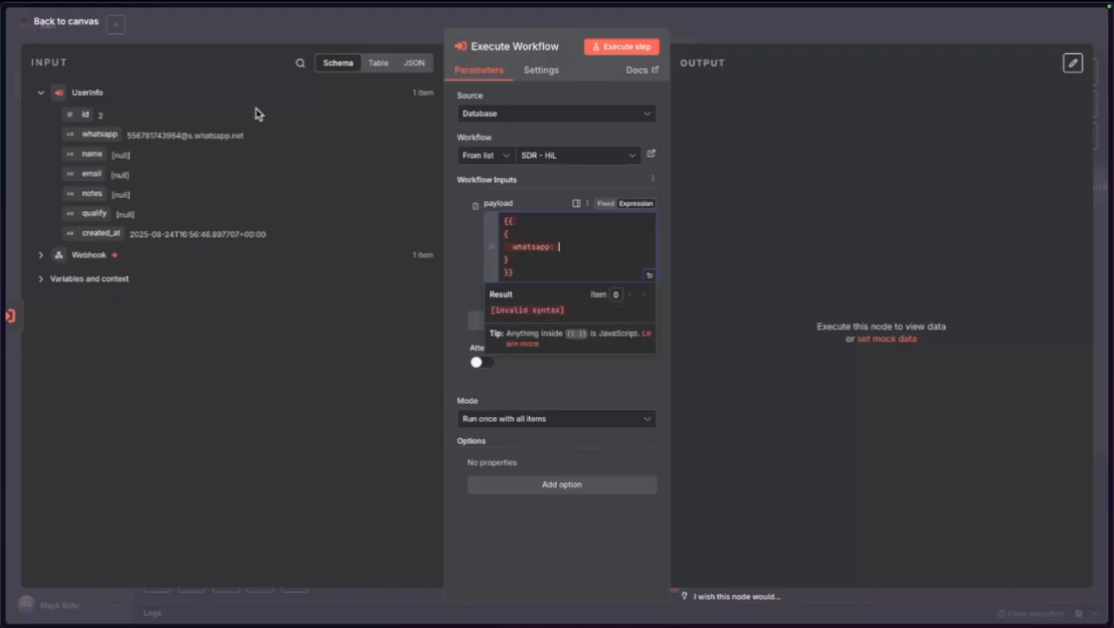
left_click_drag(114, 136, 599, 255)
Add a fromMe property mapped to the Webhook's fromMe field.
left_click(635, 247)
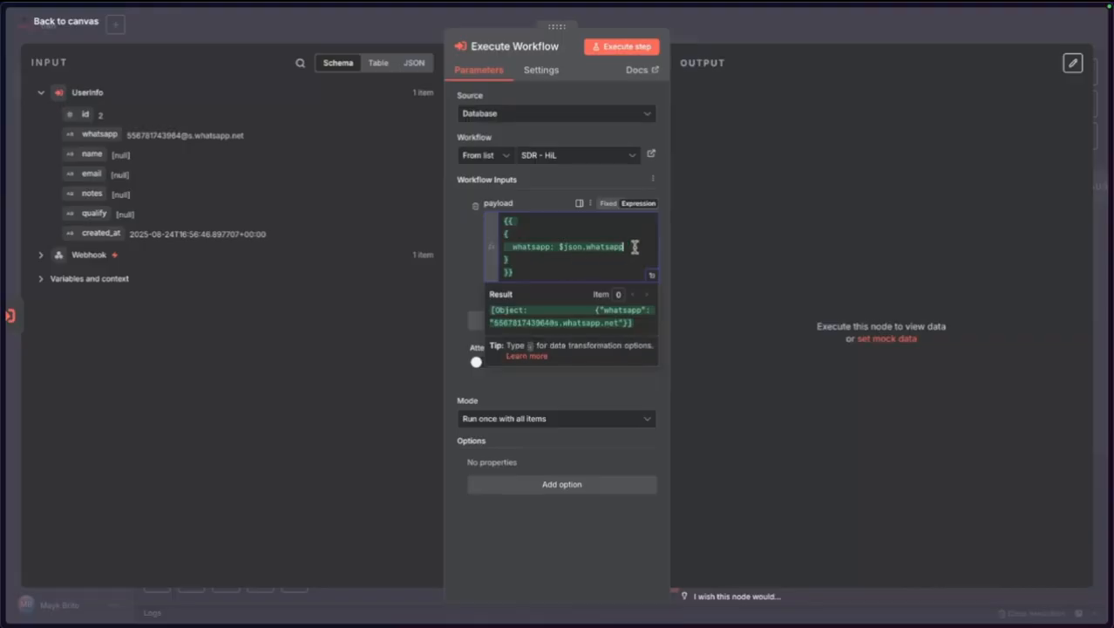
type(",")
key("Return")
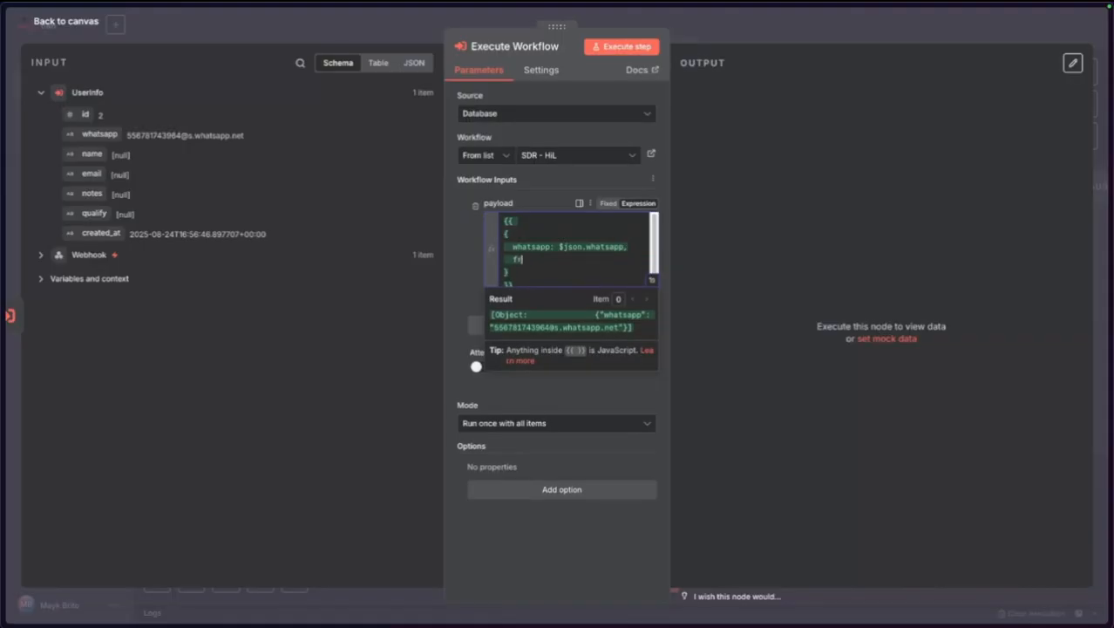
type("fromMe: '")
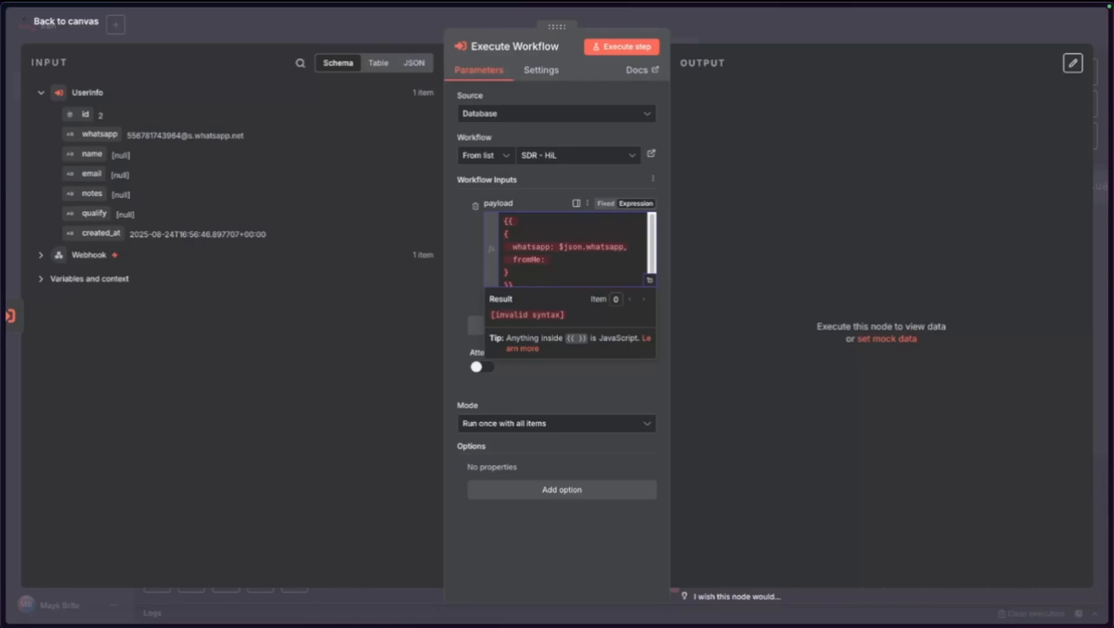
left_click(41, 255)
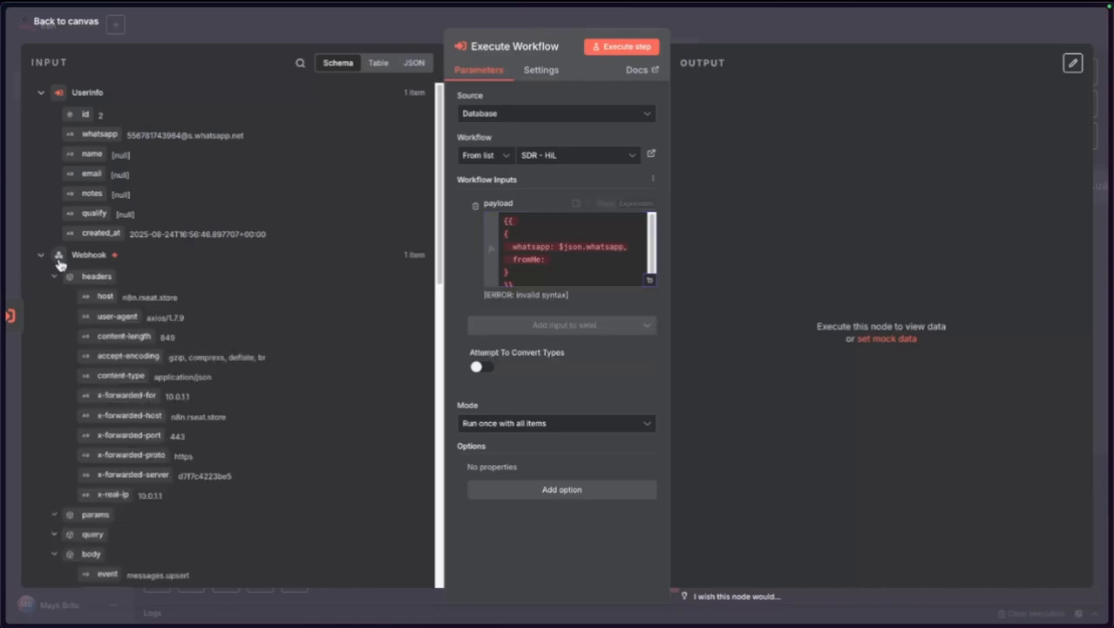
scroll(156, 330, "down", 1)
scroll(156, 330, "down", 5)
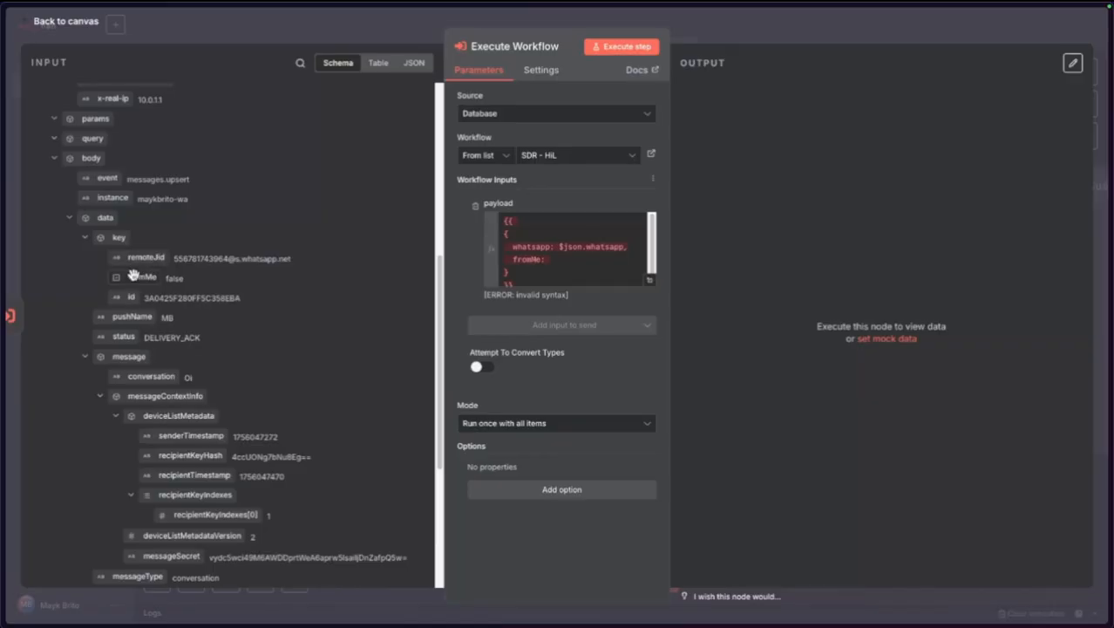
left_click_drag(142, 277, 562, 261)
left_click(587, 533)
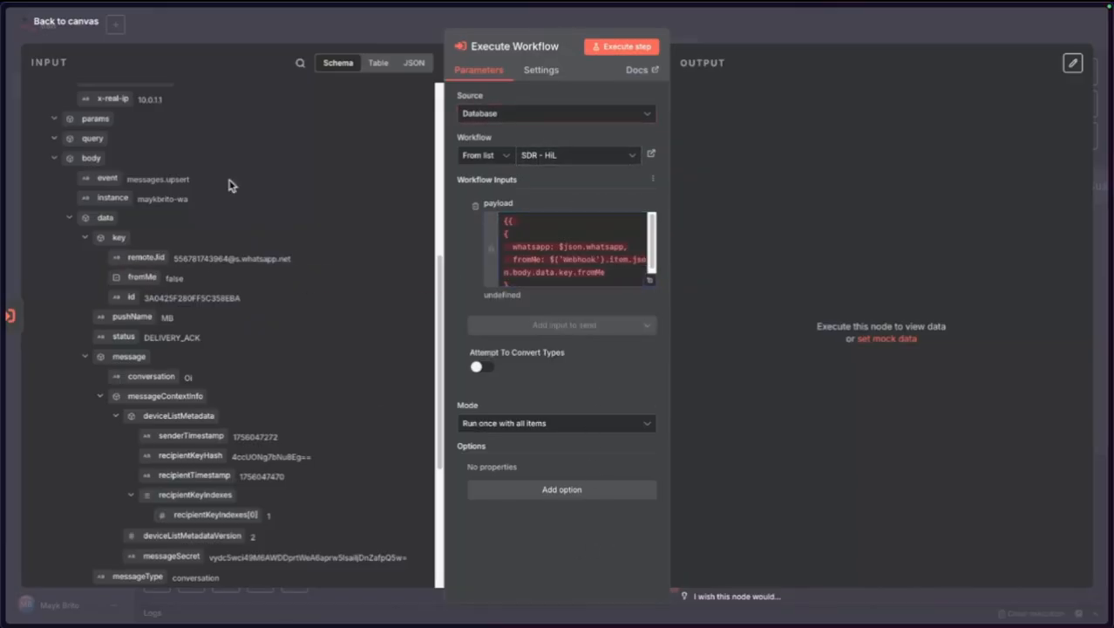
Rewrite the fromMe value as $node['Webhook'].json.body.data.key.fromMe in the full expression editor.
left_click(650, 280)
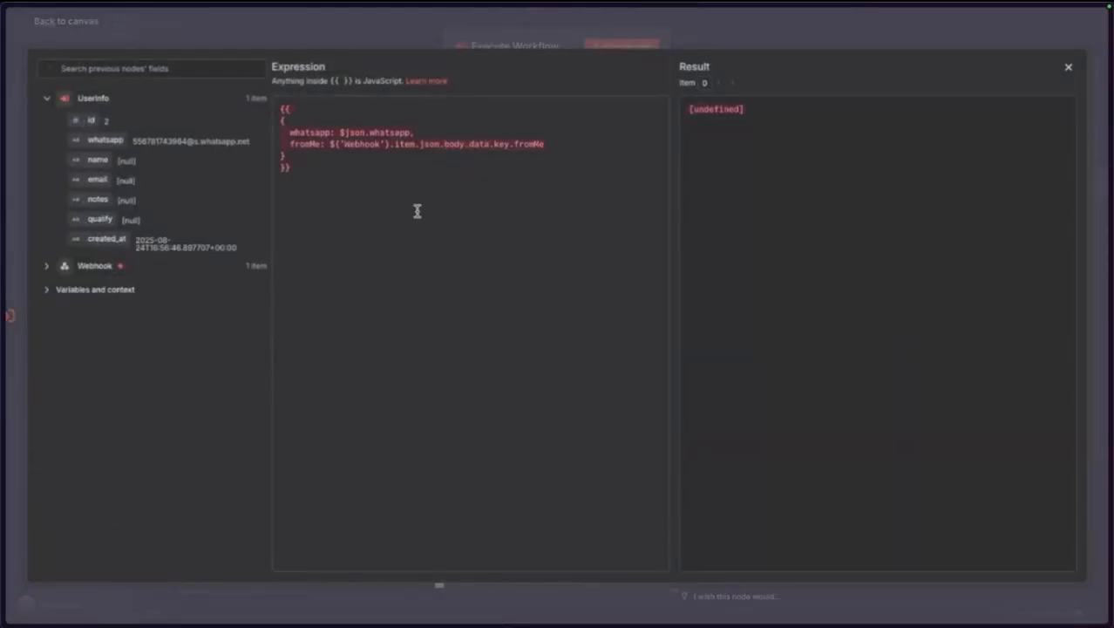
left_click_drag(330, 143, 377, 144)
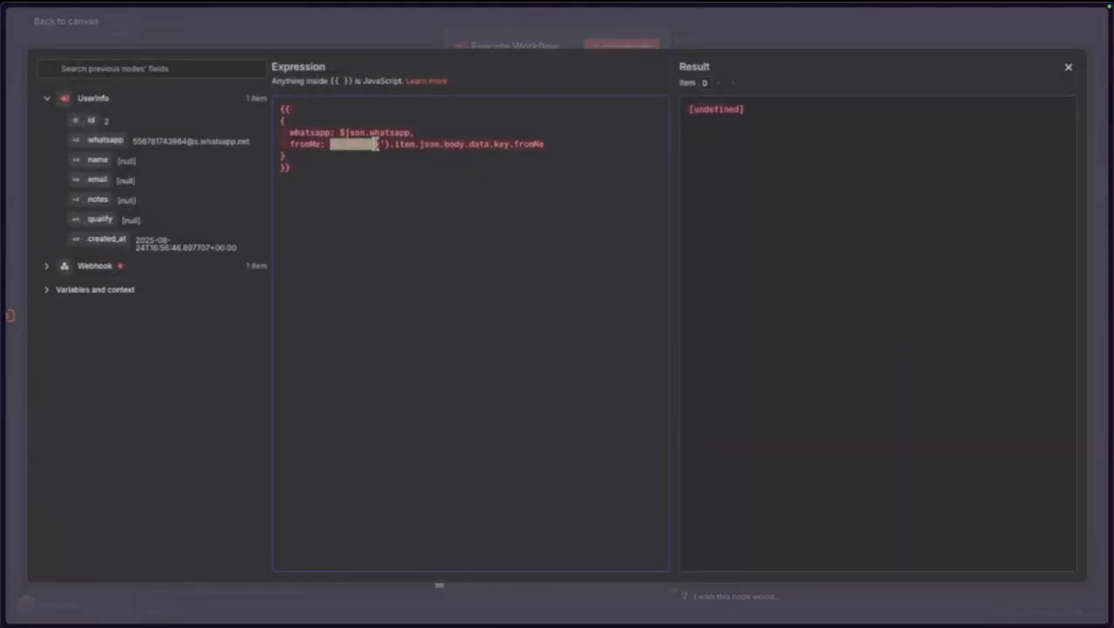
left_click(415, 191)
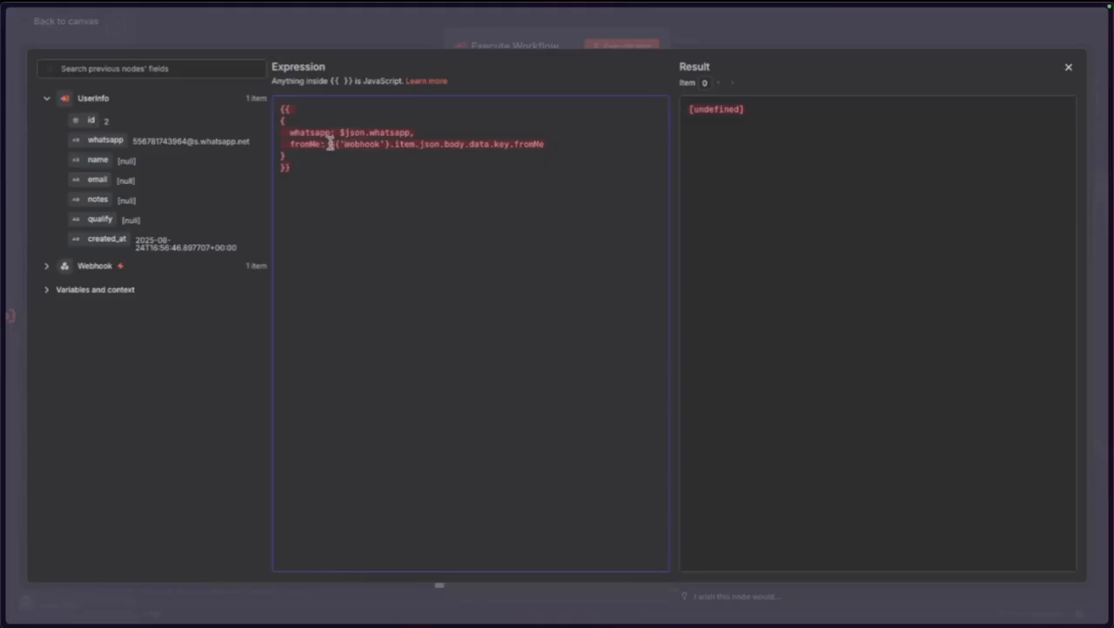
left_click_drag(331, 145, 555, 146)
key("BackSpace")
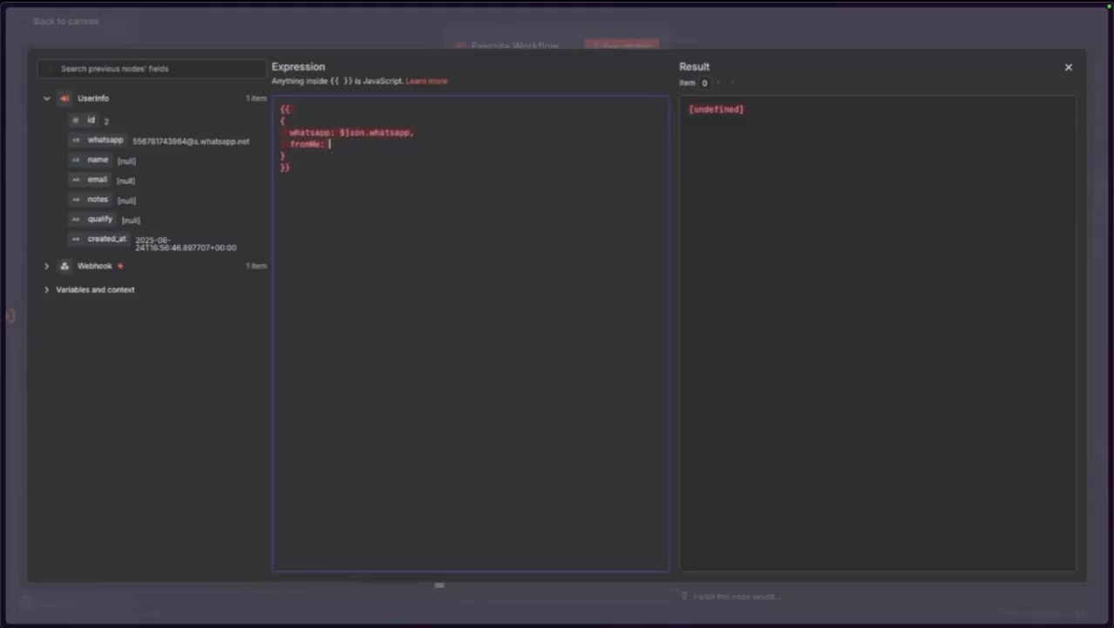
type("$")
type("T")
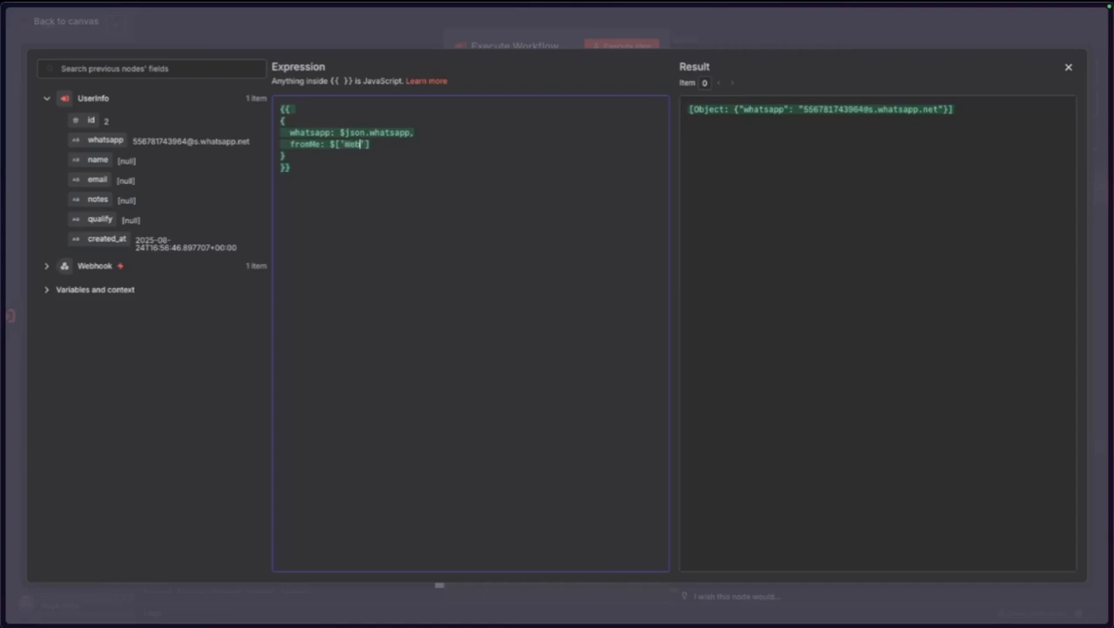
type("node")
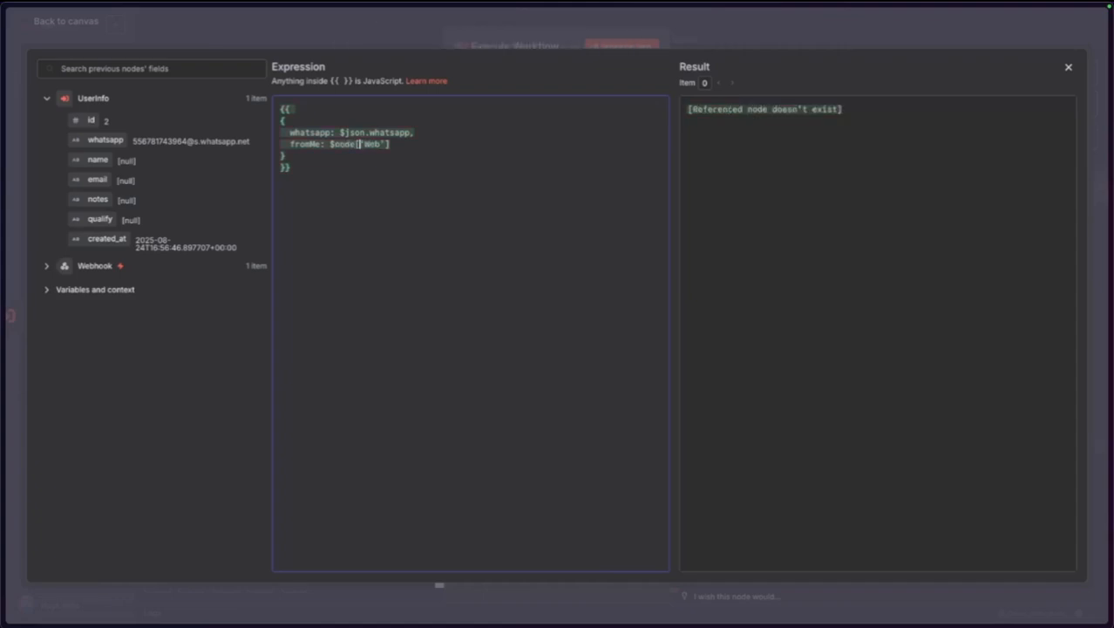
type("hook")
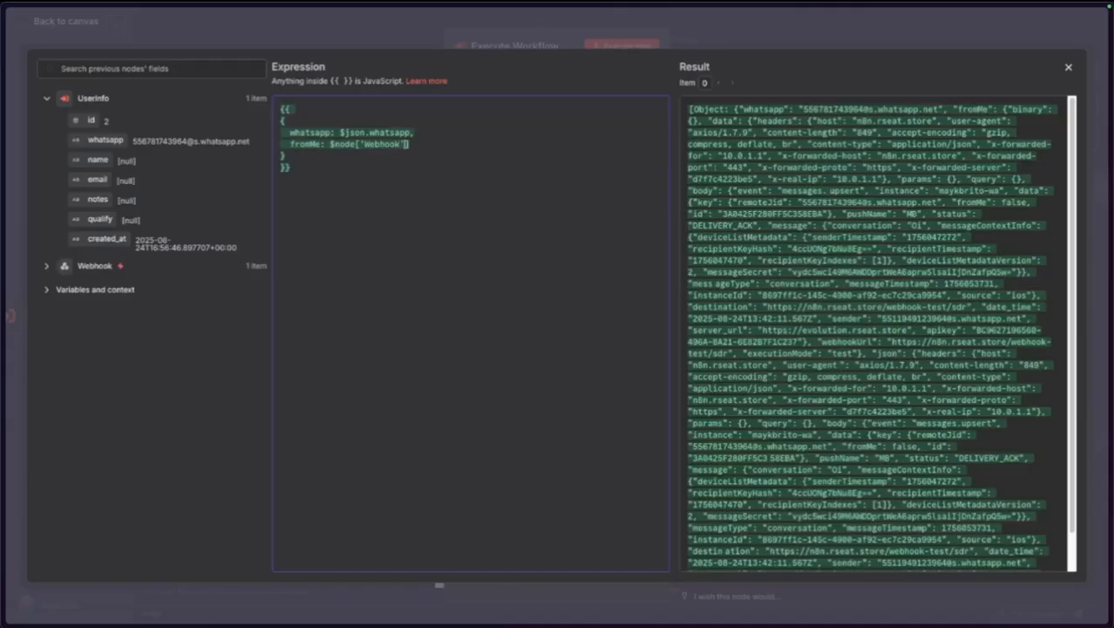
type(".json")
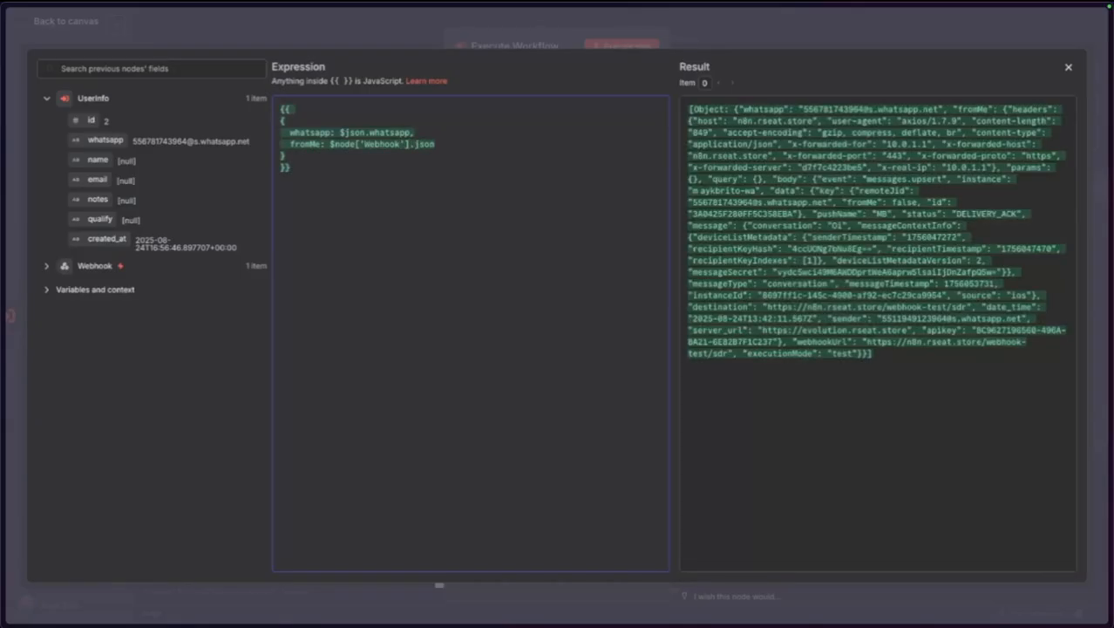
type(".body.")
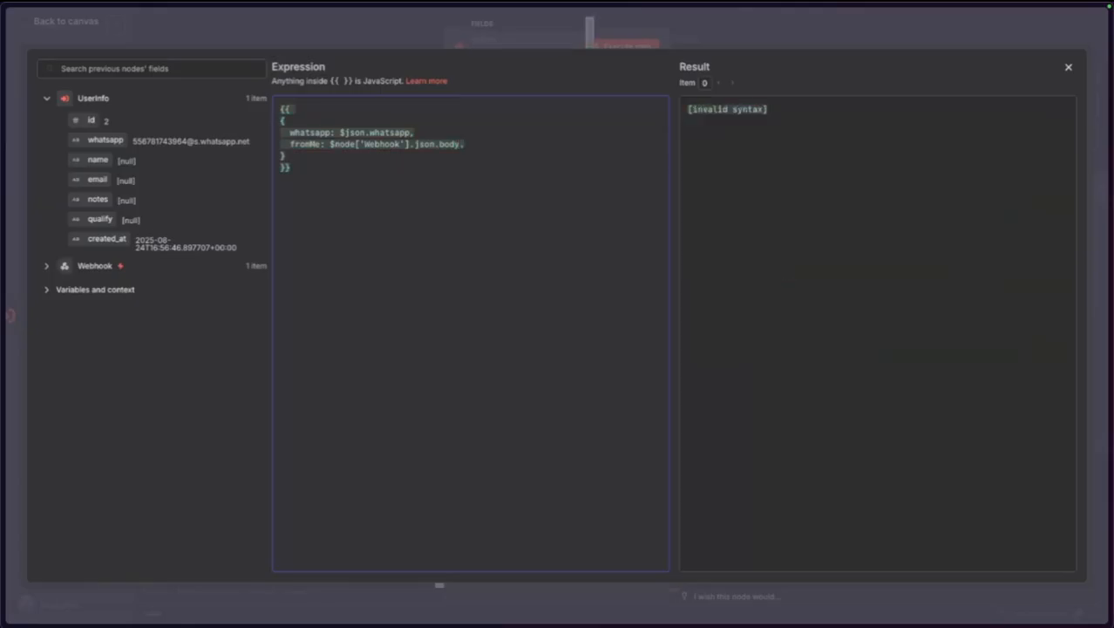
type("data.key")
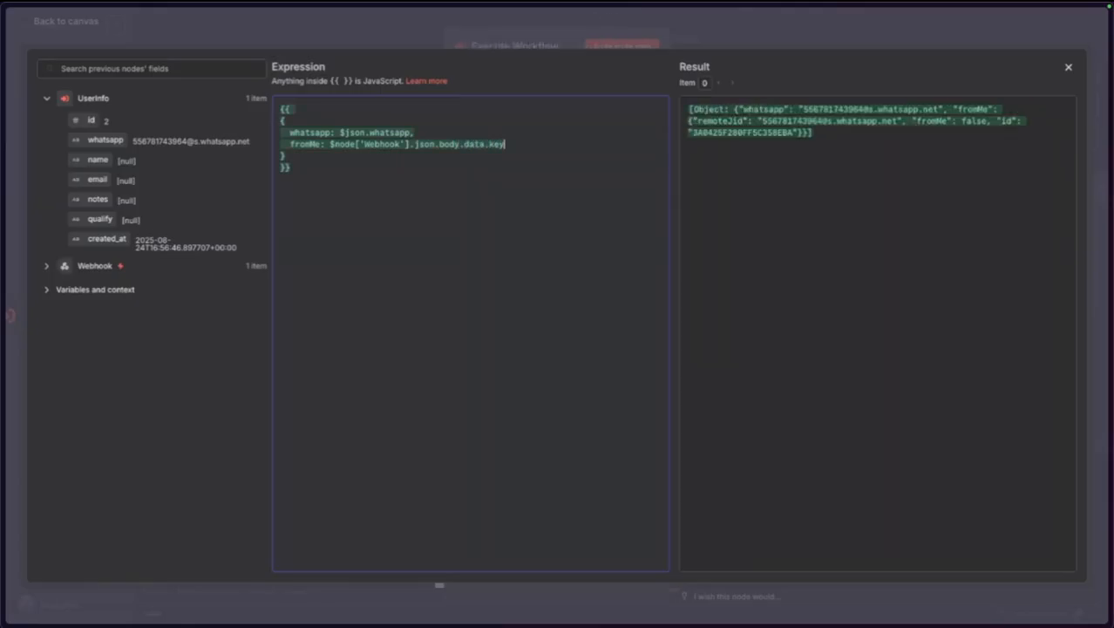
type(".from")
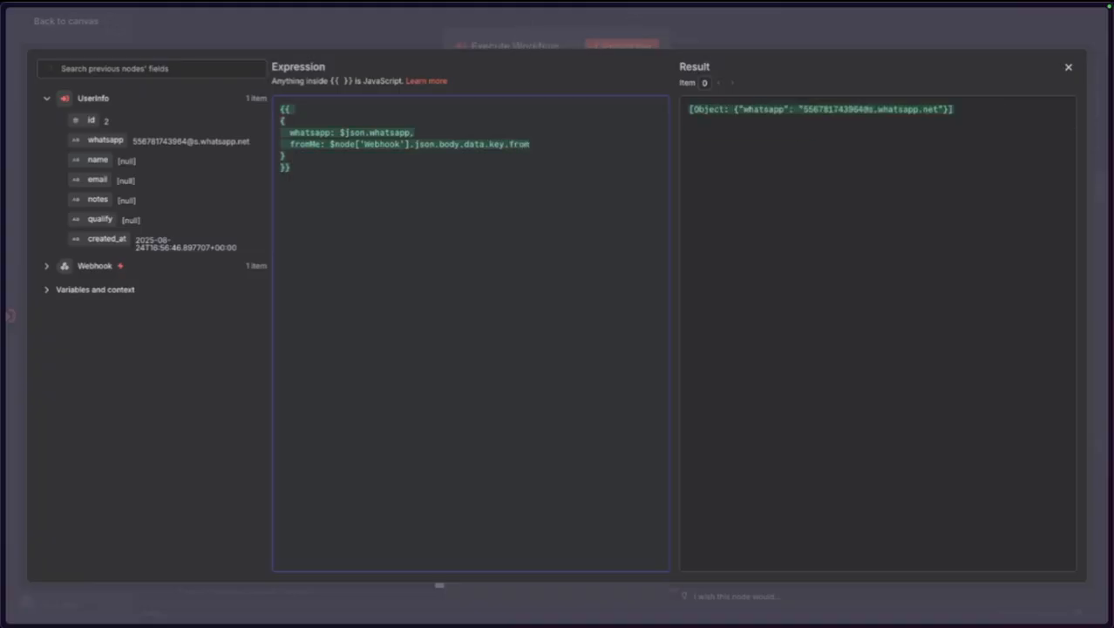
type("Me")
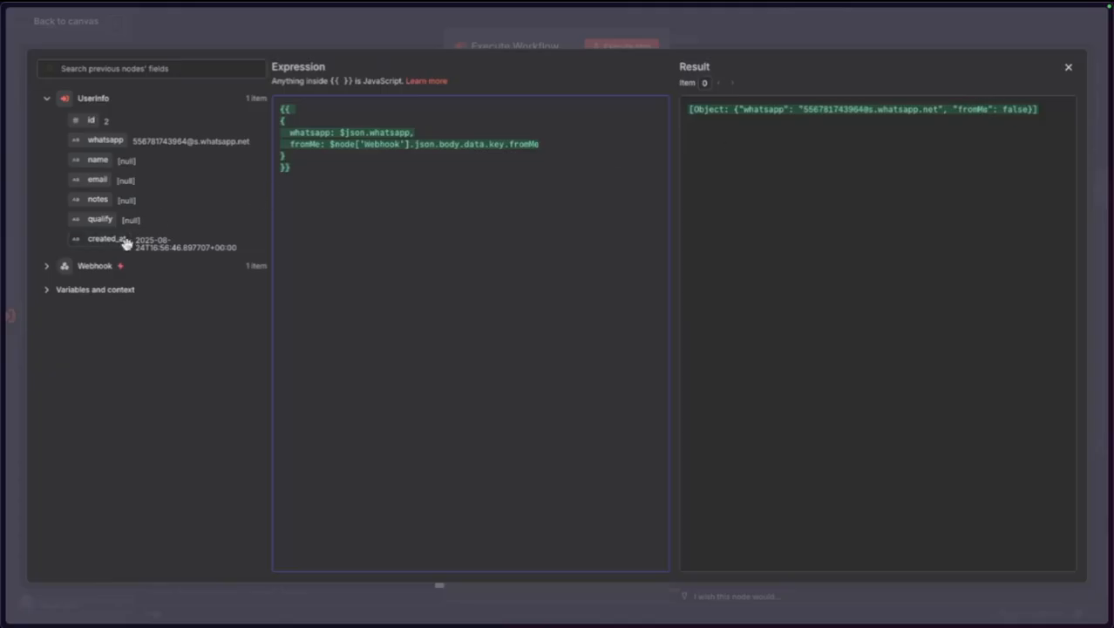
left_click(48, 267)
scroll(127, 510, "down", 5)
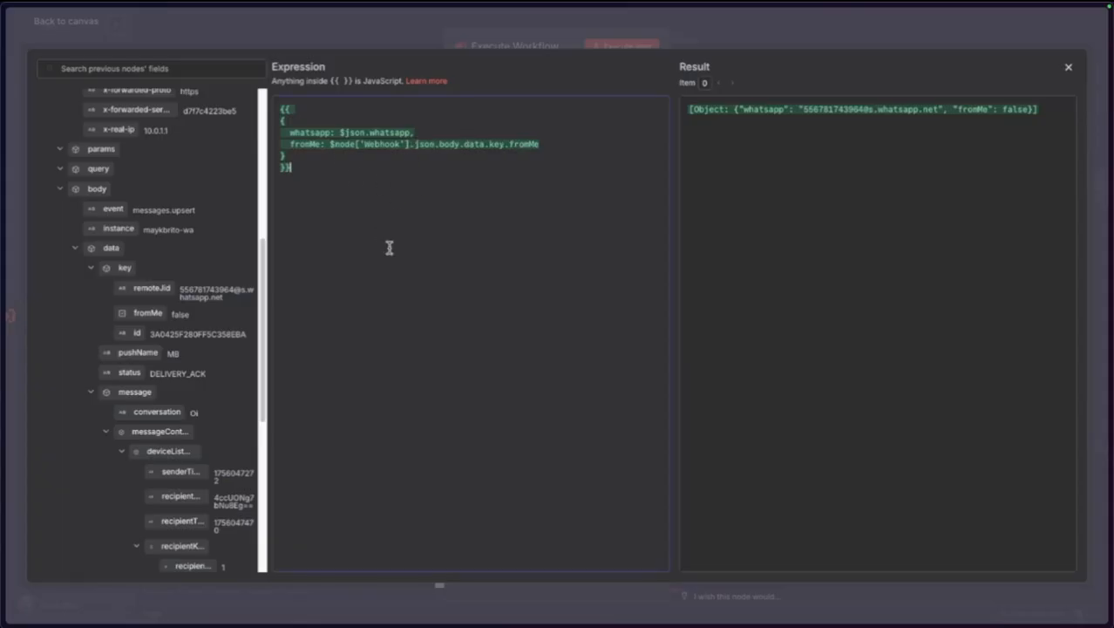
left_click_drag(290, 146, 566, 142)
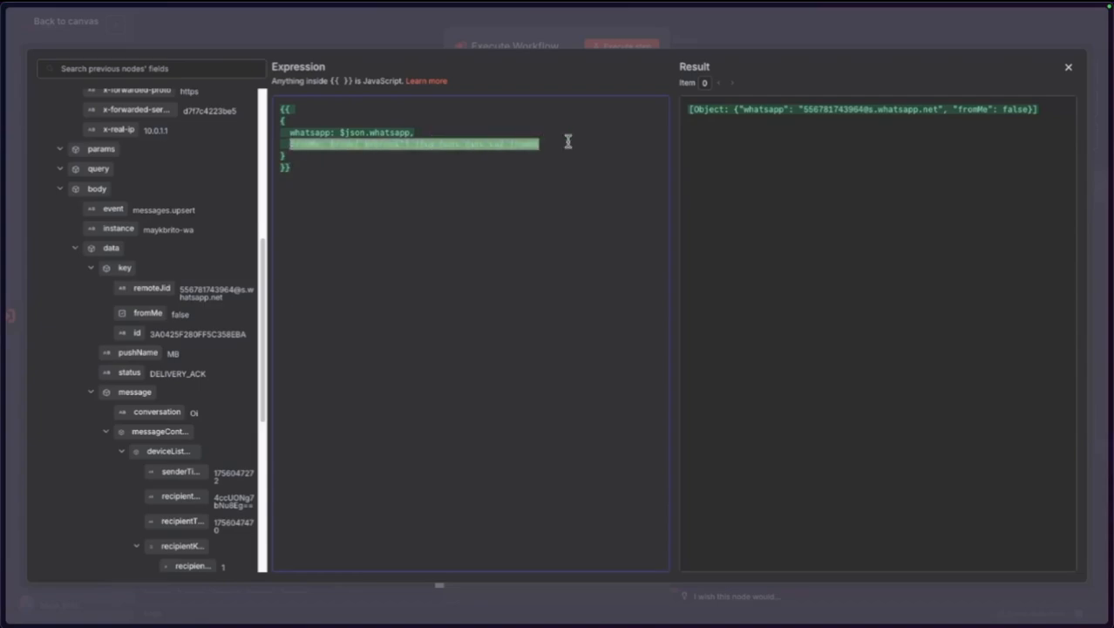
left_click(482, 210)
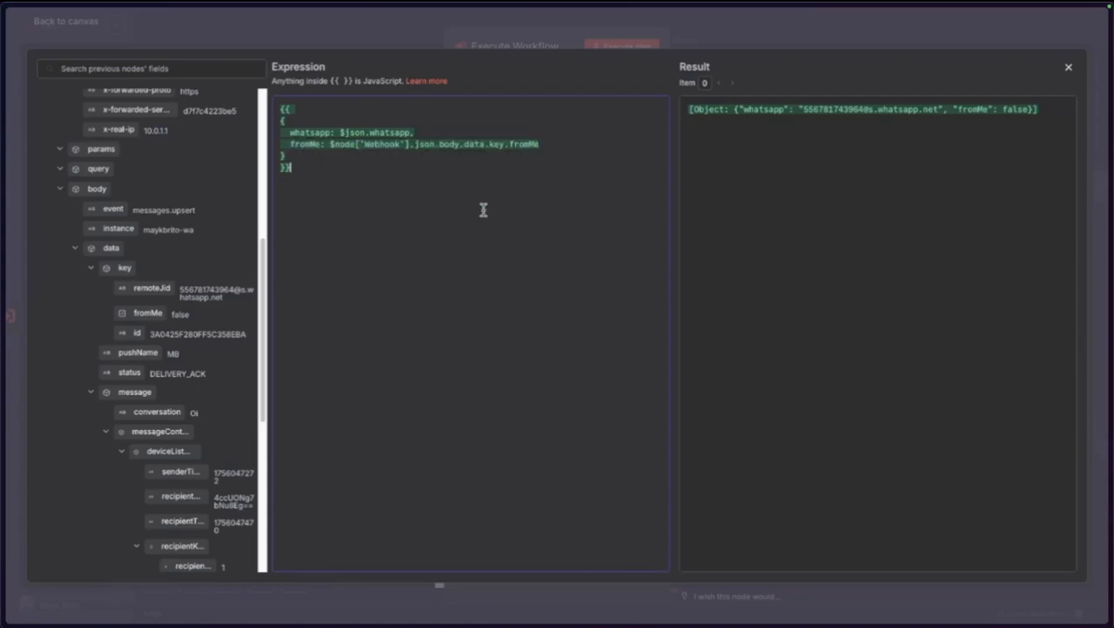
Close the expression editor and return to the SDR workflow canvas.
left_click(370, 26)
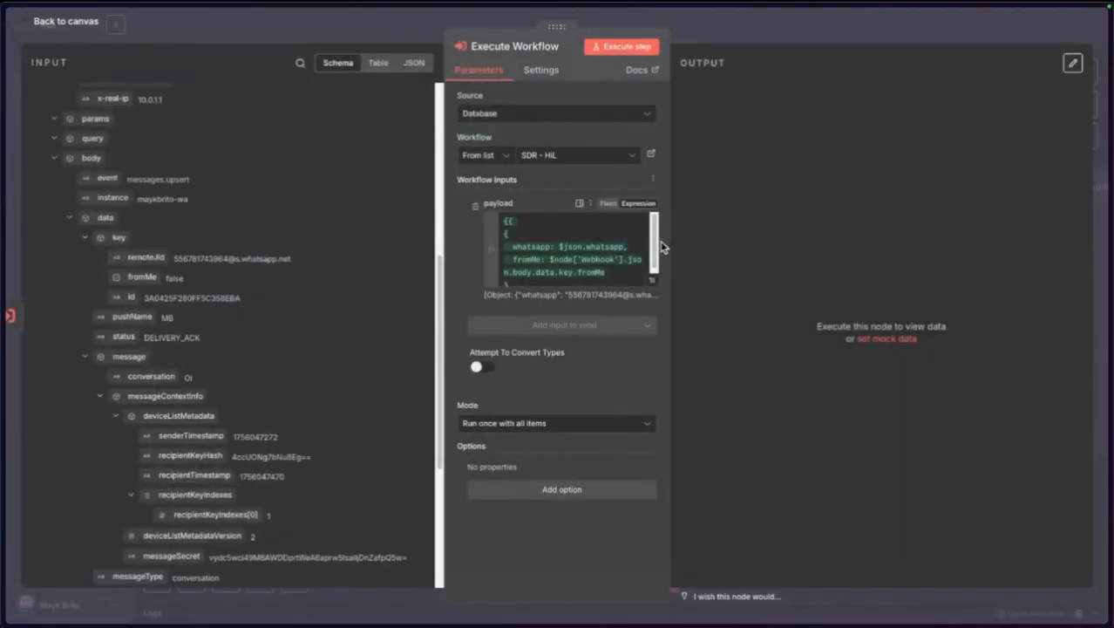
left_click_drag(672, 240, 717, 239)
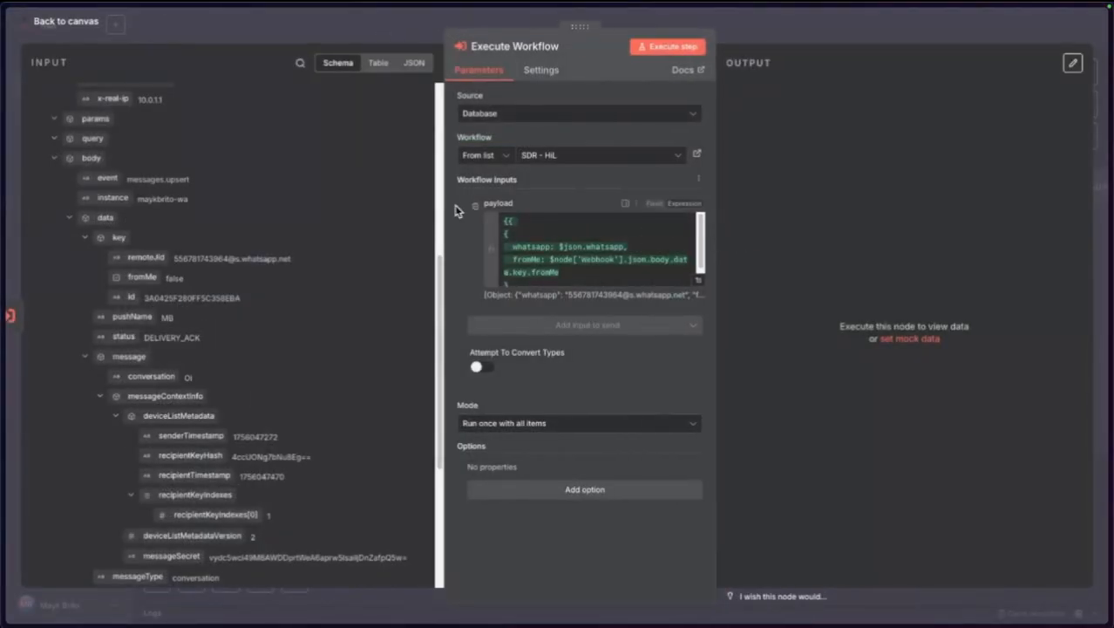
left_click_drag(443, 204, 417, 204)
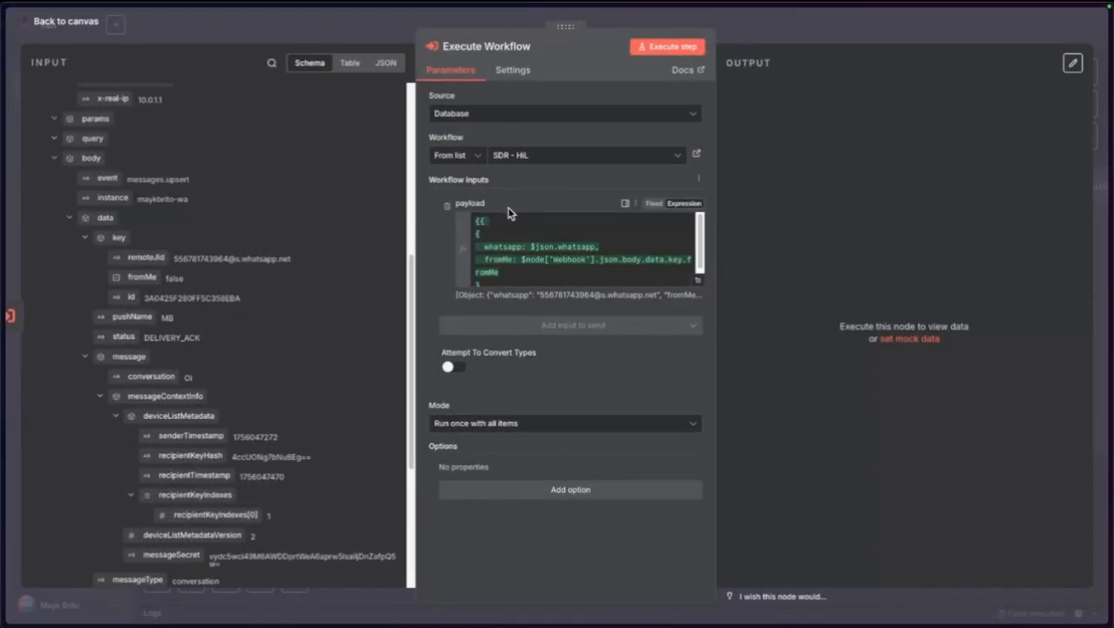
left_click(90, 21)
Rename the Execute Workflow node to HiL.
key("F2")
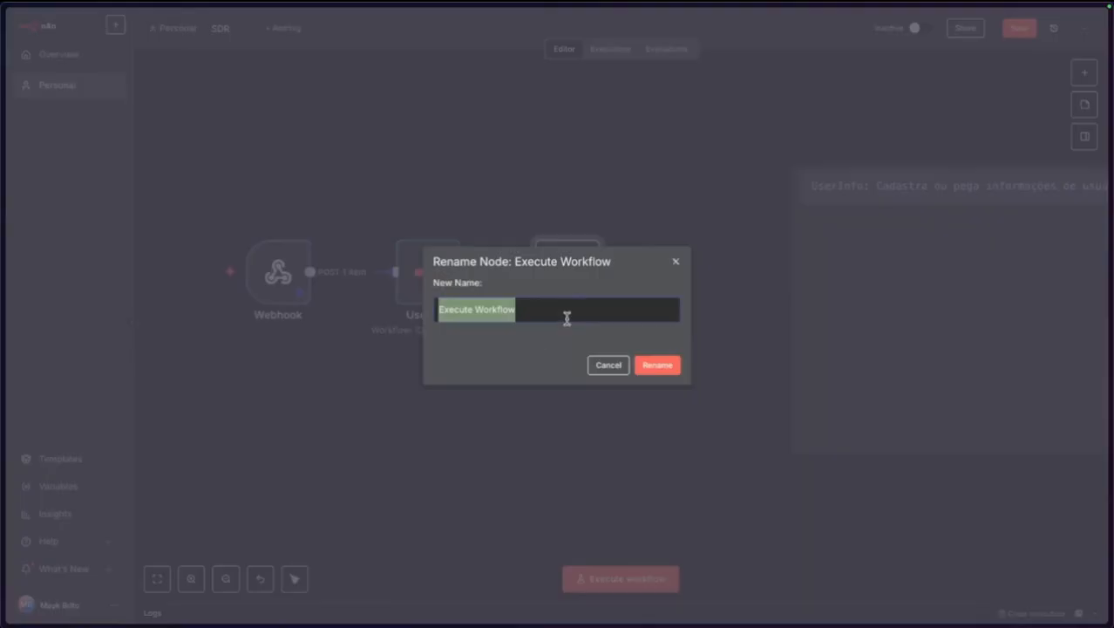
type("Hil")
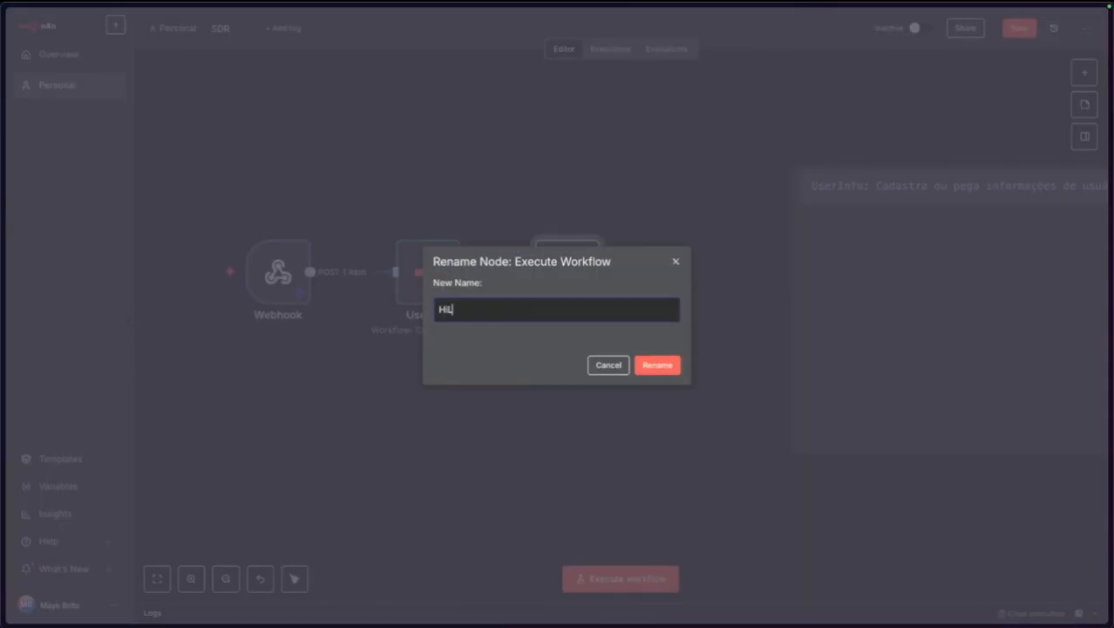
key("Return")
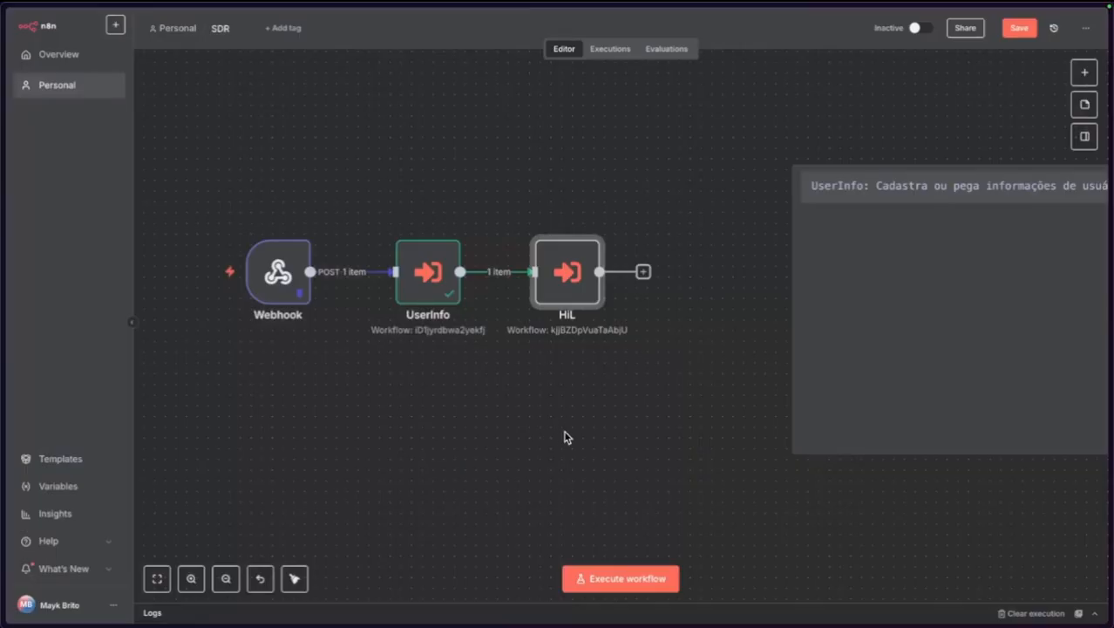
key("F2")
left_click(544, 310)
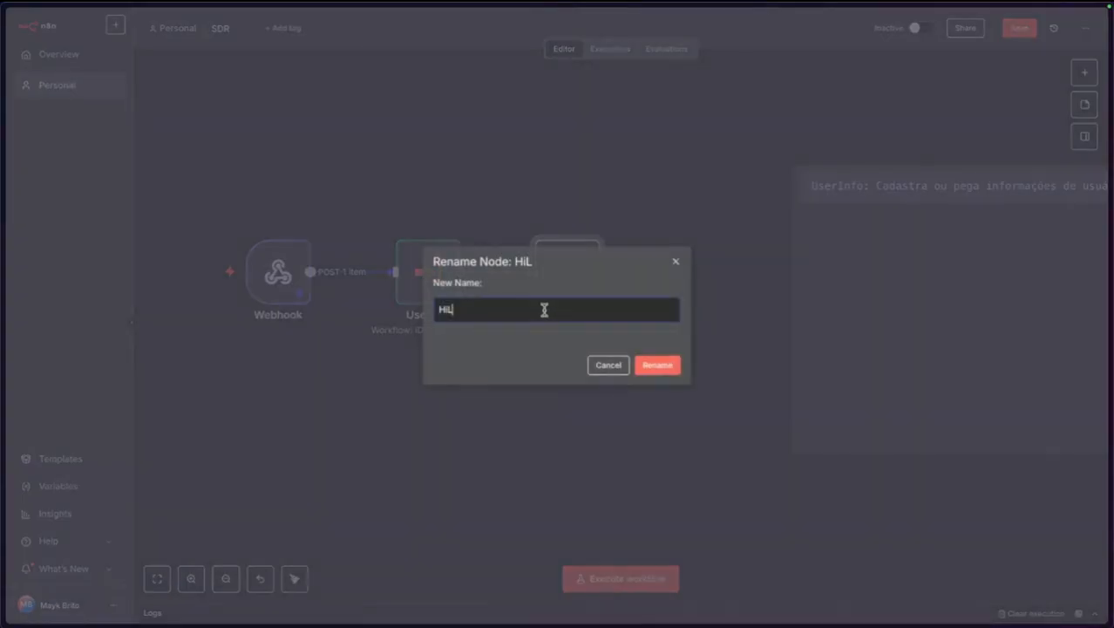
left_click(675, 263)
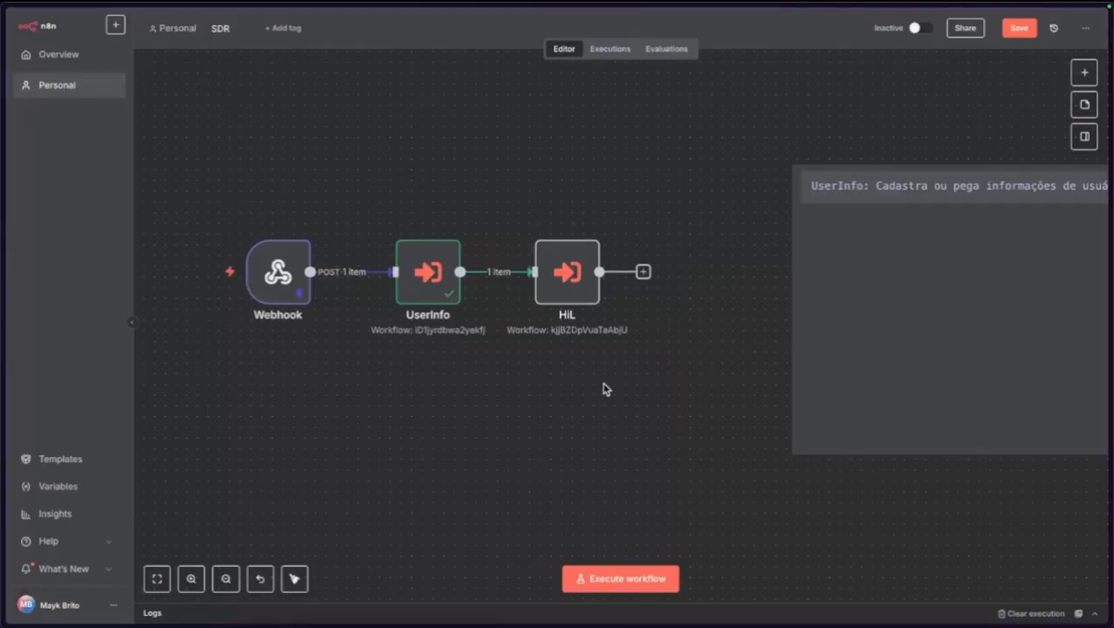
Run the SDR workflow and inspect the HiL node's output.
left_click(212, 269)
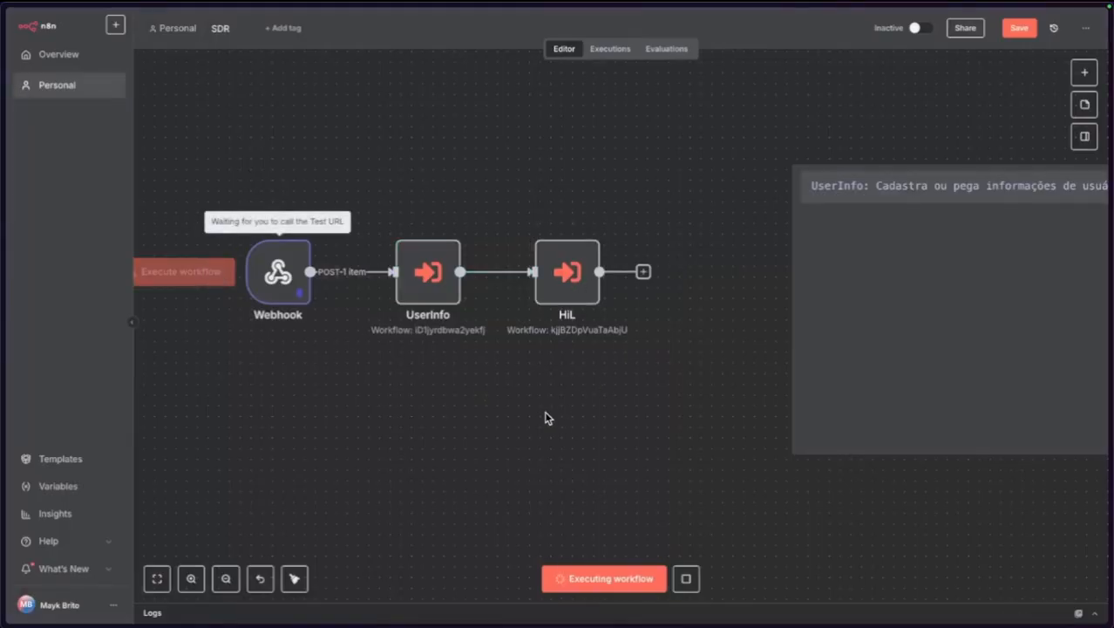
double_click(587, 289)
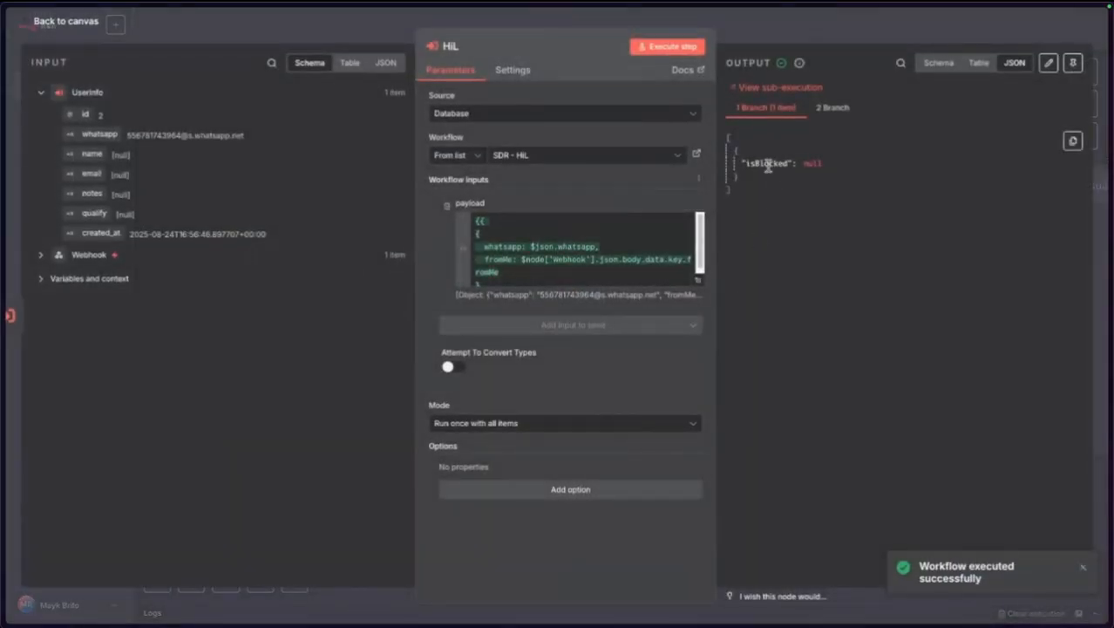
left_click(68, 22)
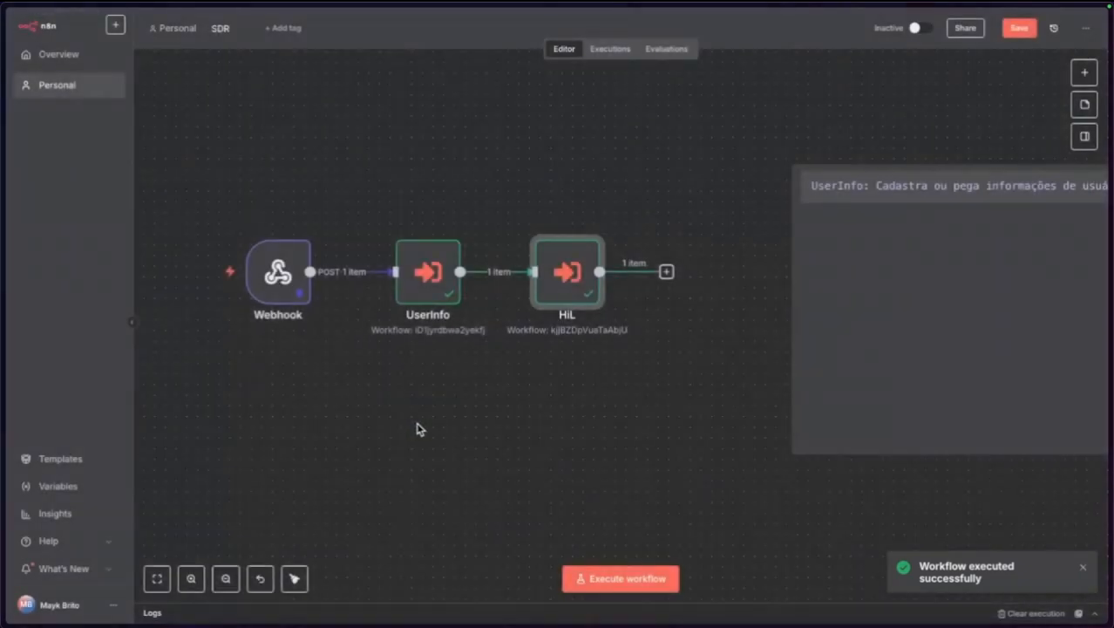
mouse_move(22, 341)
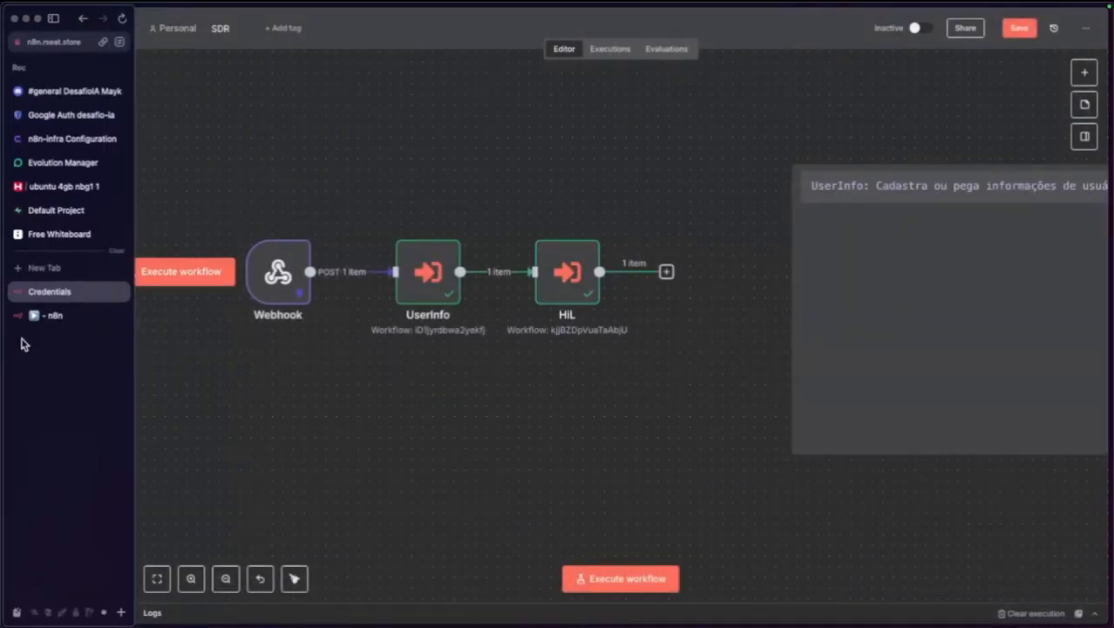
left_click(52, 319)
In SDR - HiL, set the Payload's pinned fromMe to true and run the workflow.
double_click(302, 307)
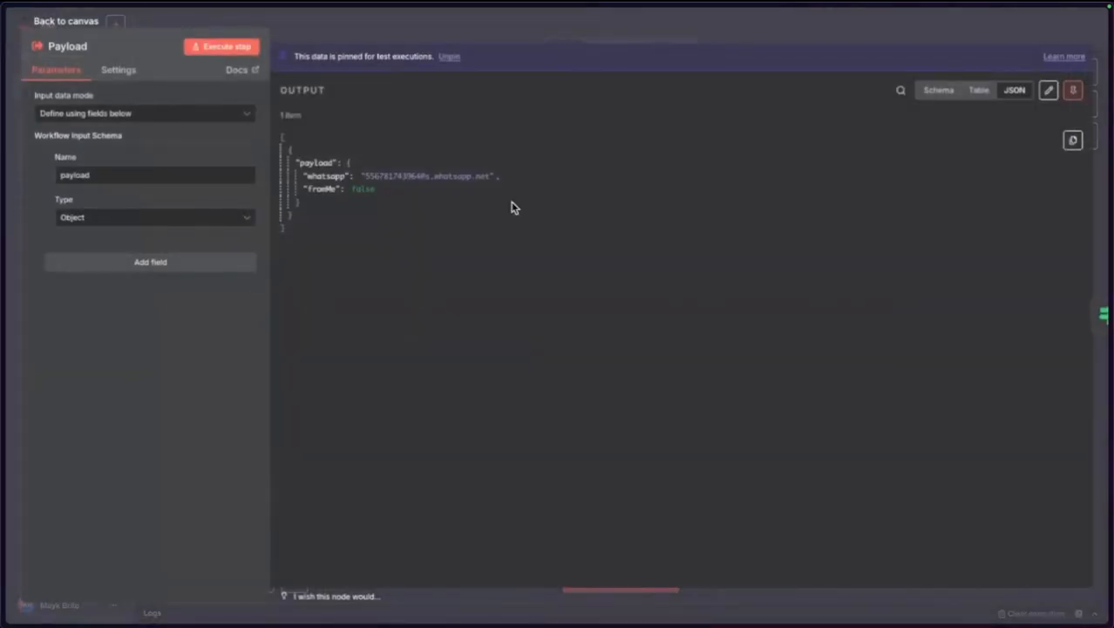
left_click(1049, 90)
double_click(409, 143)
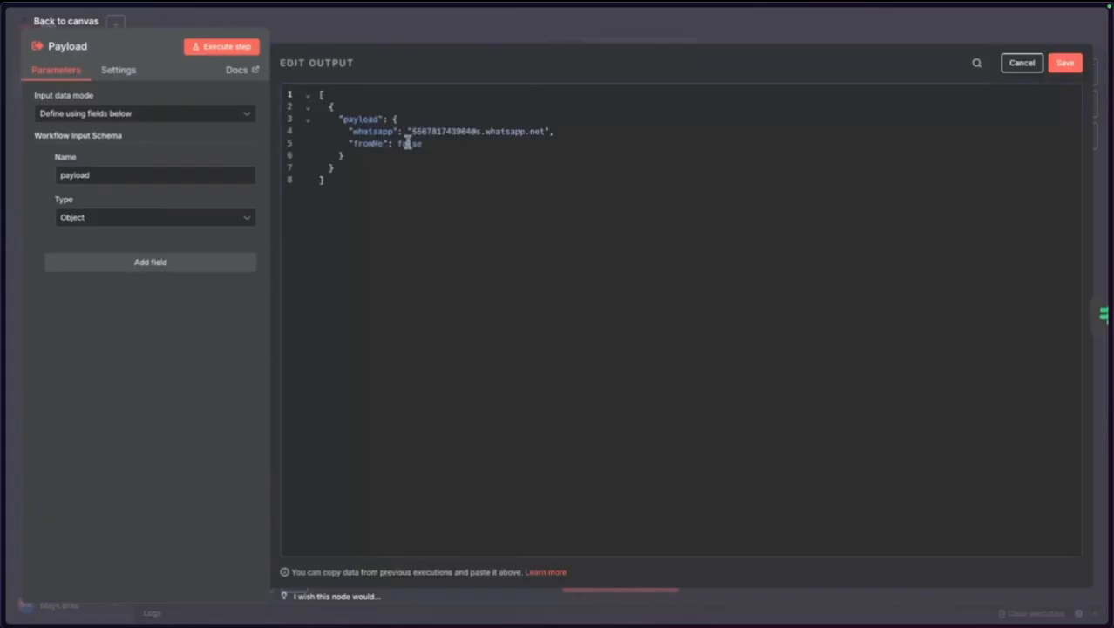
type("true")
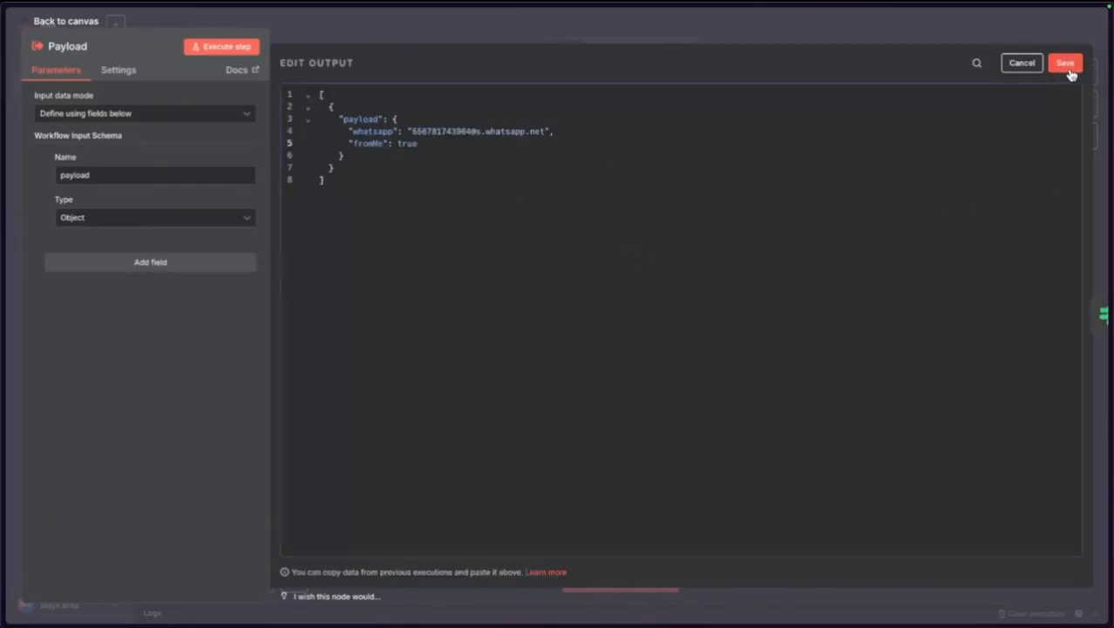
left_click(1067, 64)
left_click(87, 25)
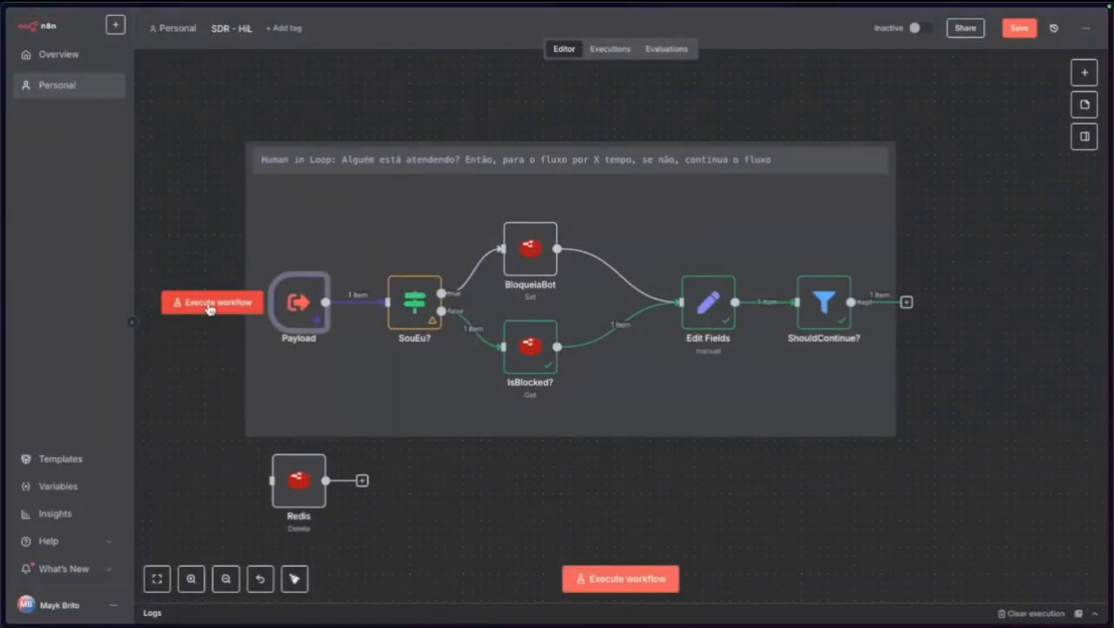
left_click(210, 306)
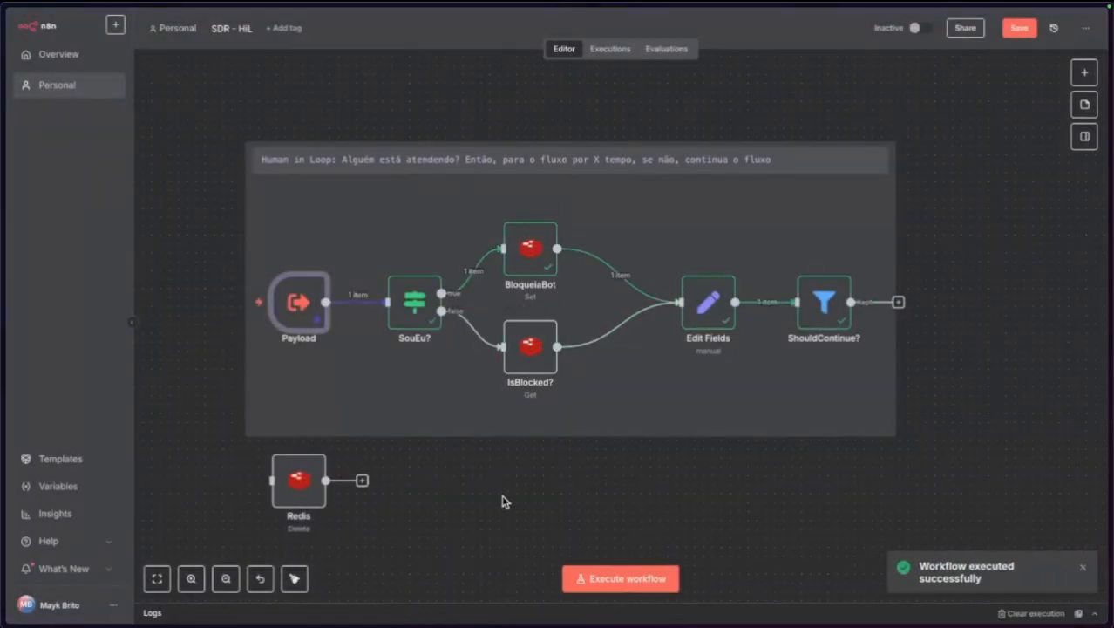
Back in SDR, run the workflow and wait for the webhook.
mouse_move(2, 266)
left_click(75, 310)
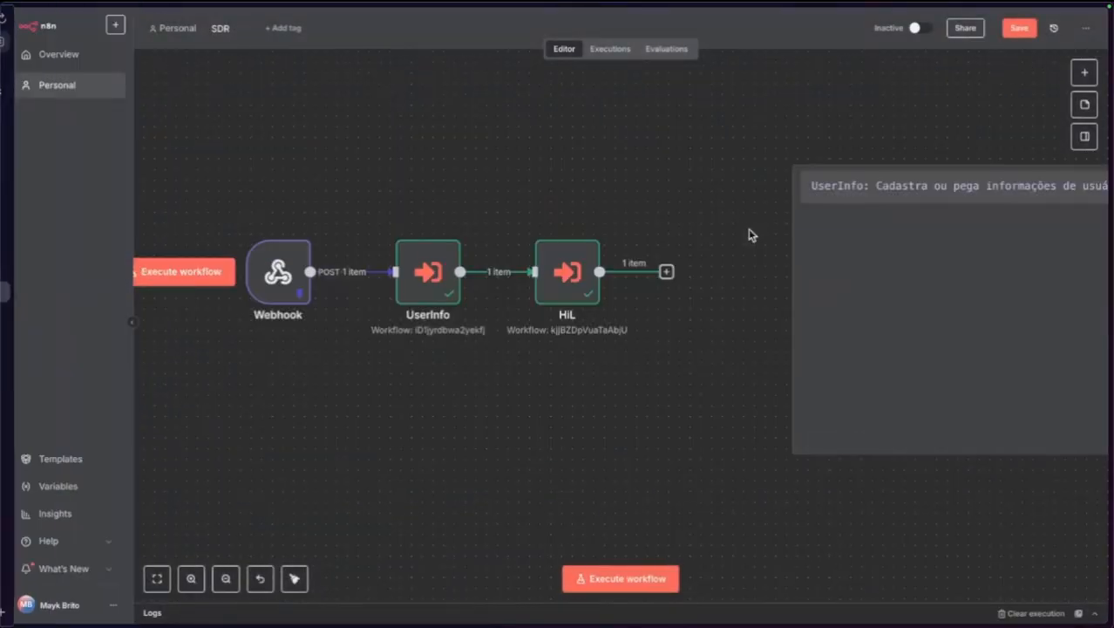
left_click(192, 278)
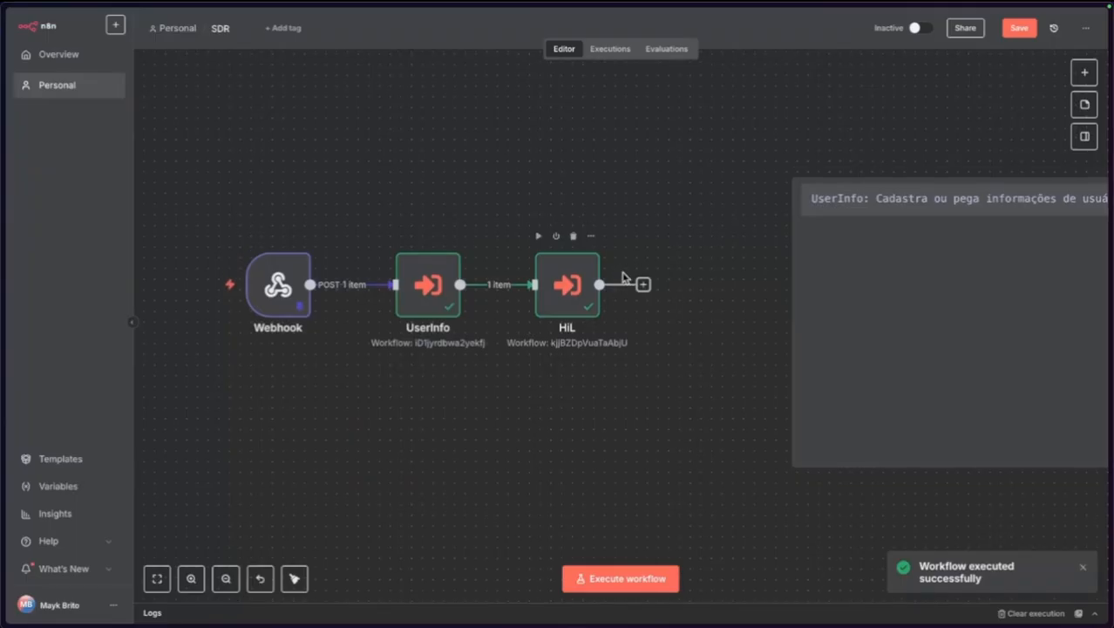
scroll(628, 276, "up", 5)
scroll(610, 269, "down", 5)
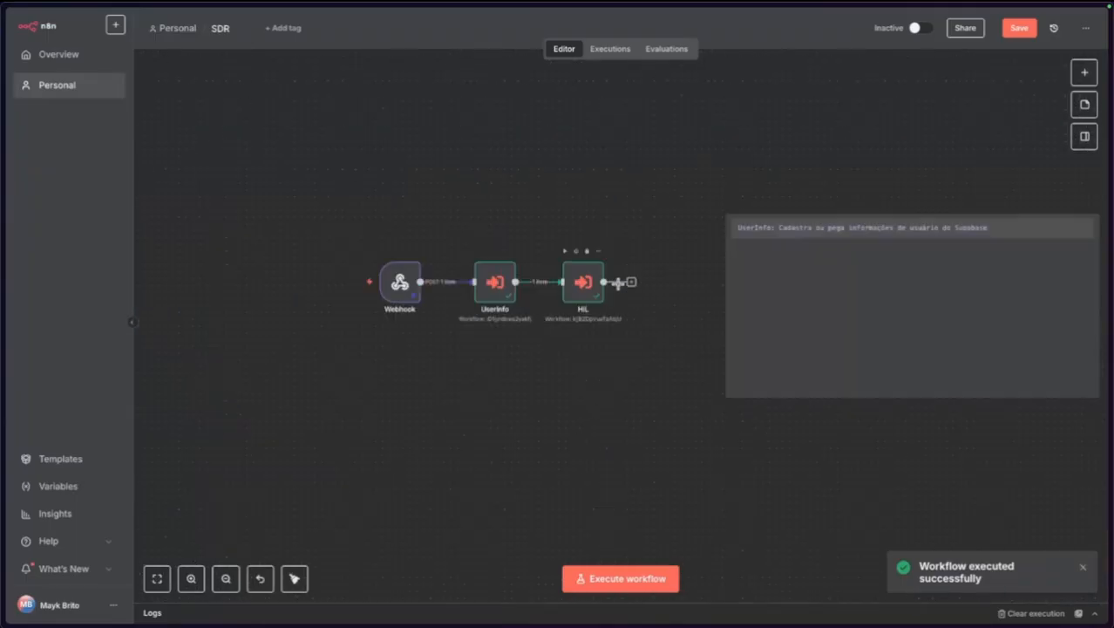
In SDR - HiL, run the Redis Delete step, check Payload, and save the workflow.
mouse_move(9, 314)
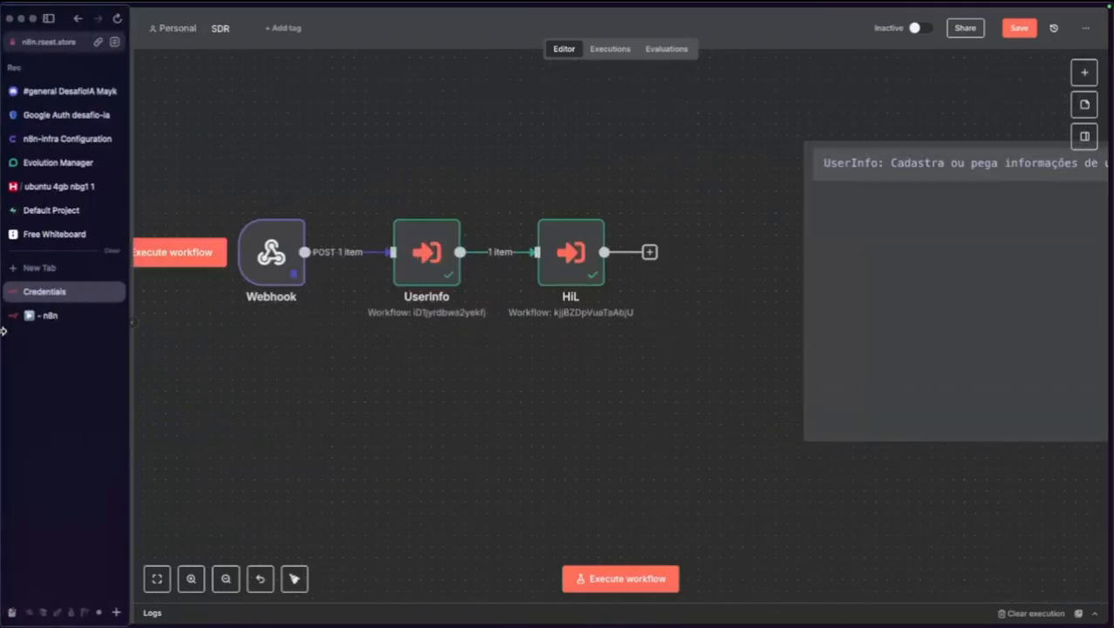
left_click(50, 315)
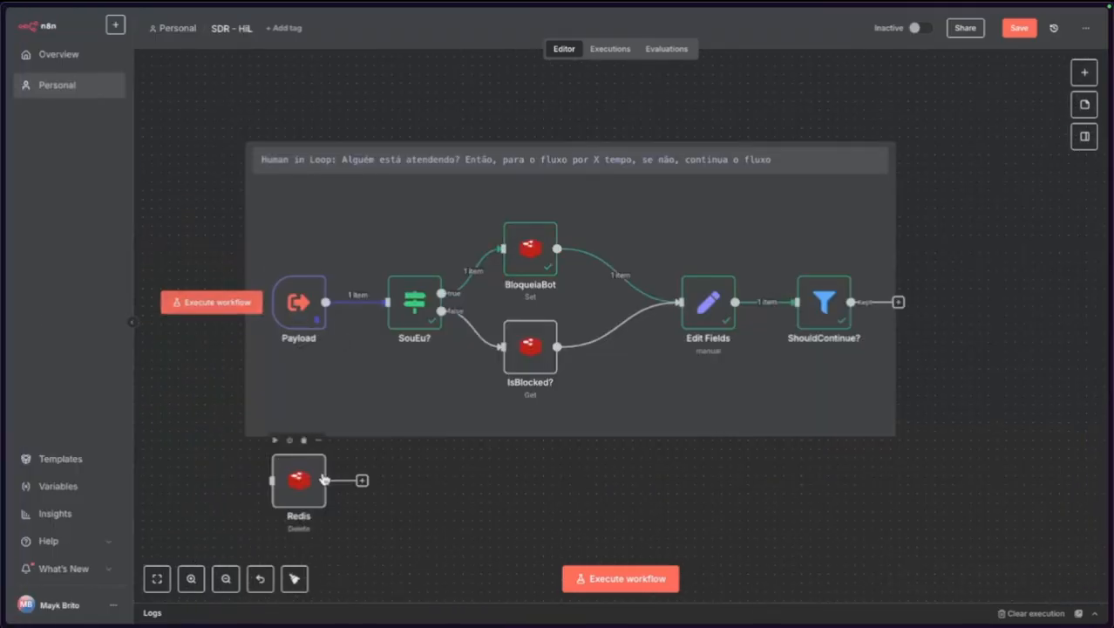
double_click(299, 479)
left_click(634, 48)
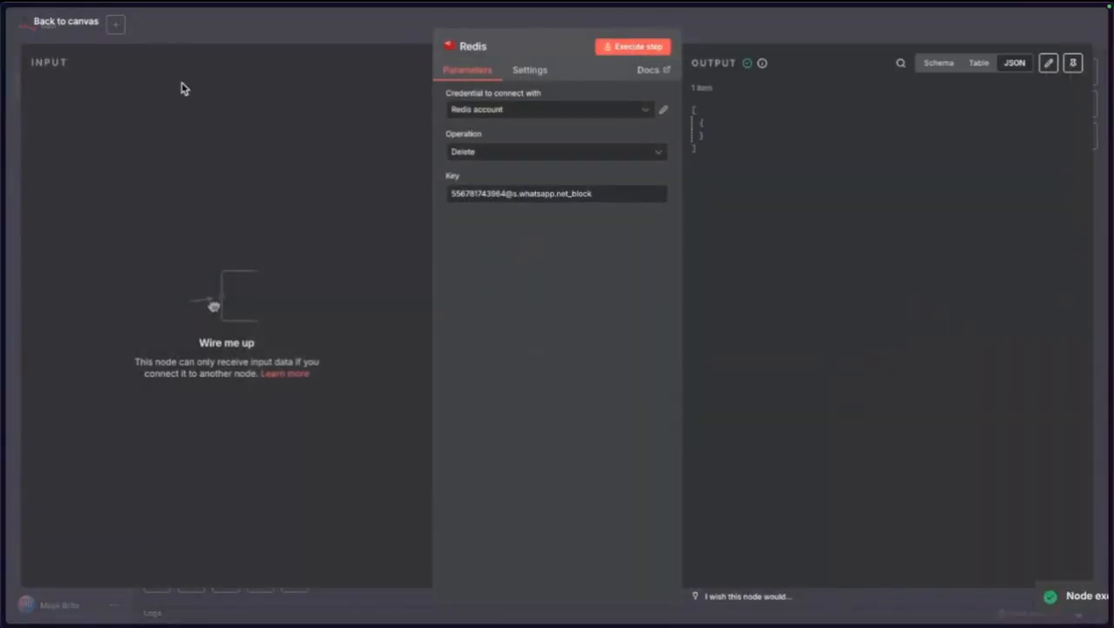
left_click(56, 25)
double_click(294, 319)
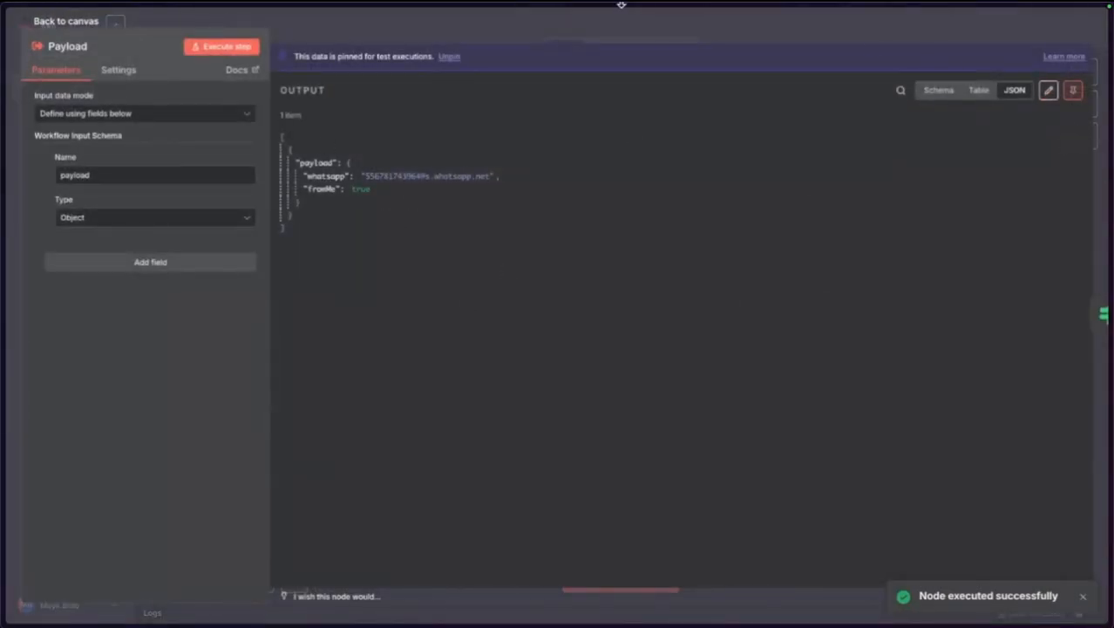
left_click(106, 24)
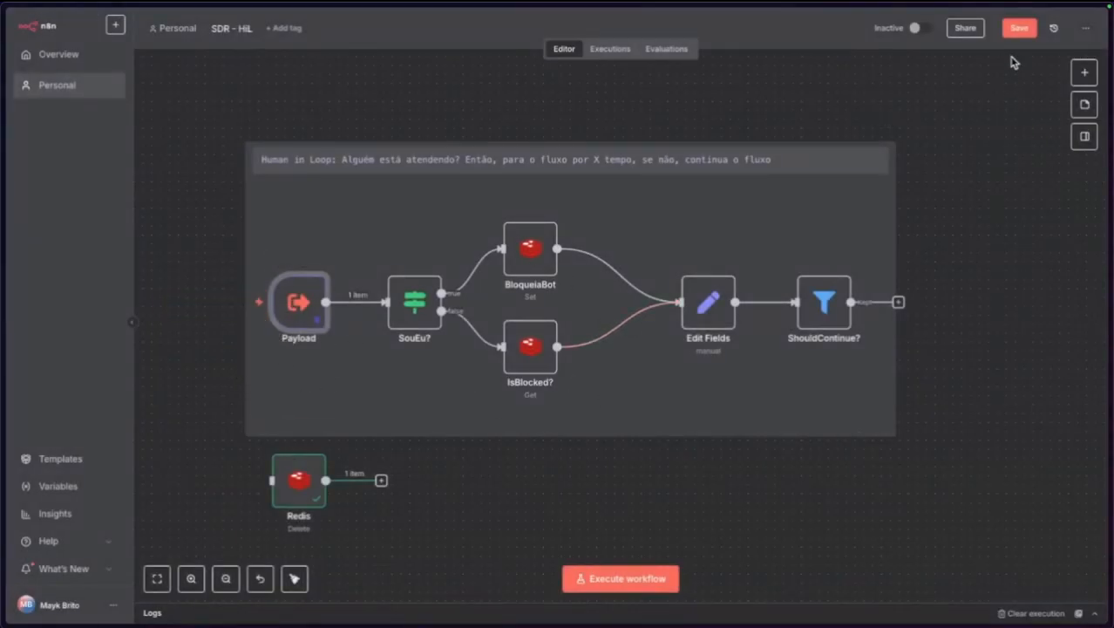
left_click(1016, 29)
In SDR, review HiL's payload expression, run the whole workflow from Webhook, and save.
mouse_move(5, 291)
left_click(89, 288)
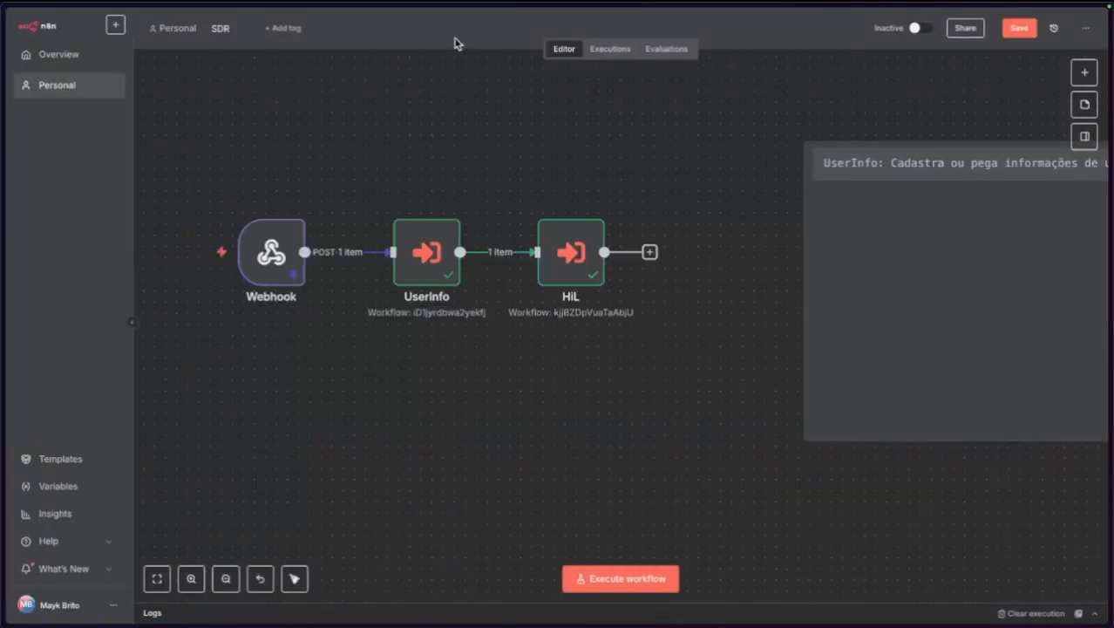
double_click(571, 258)
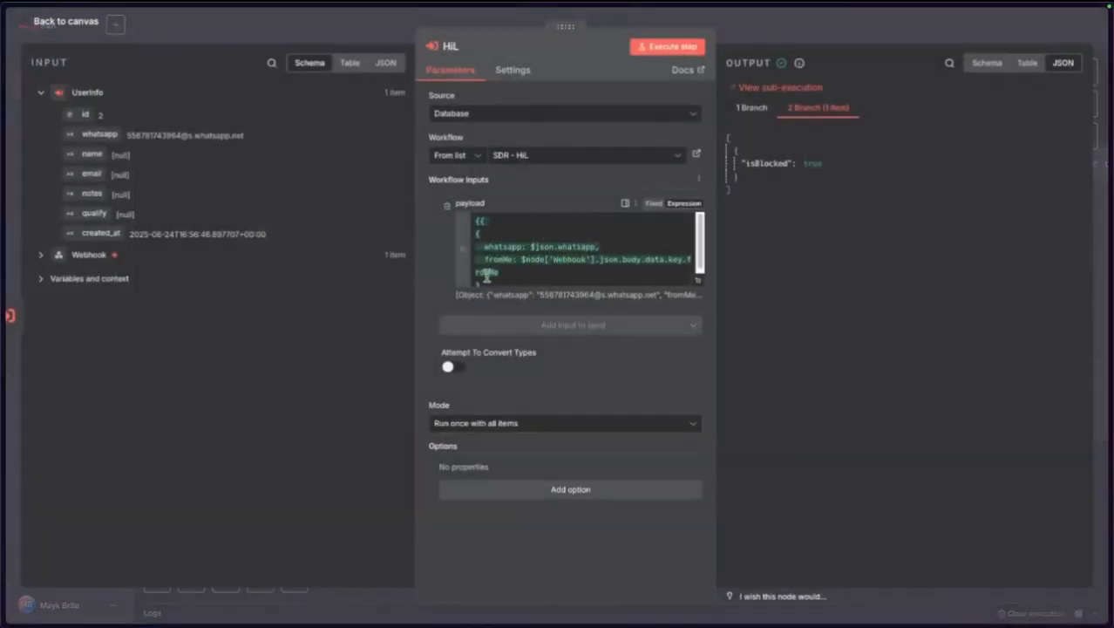
left_click(700, 279)
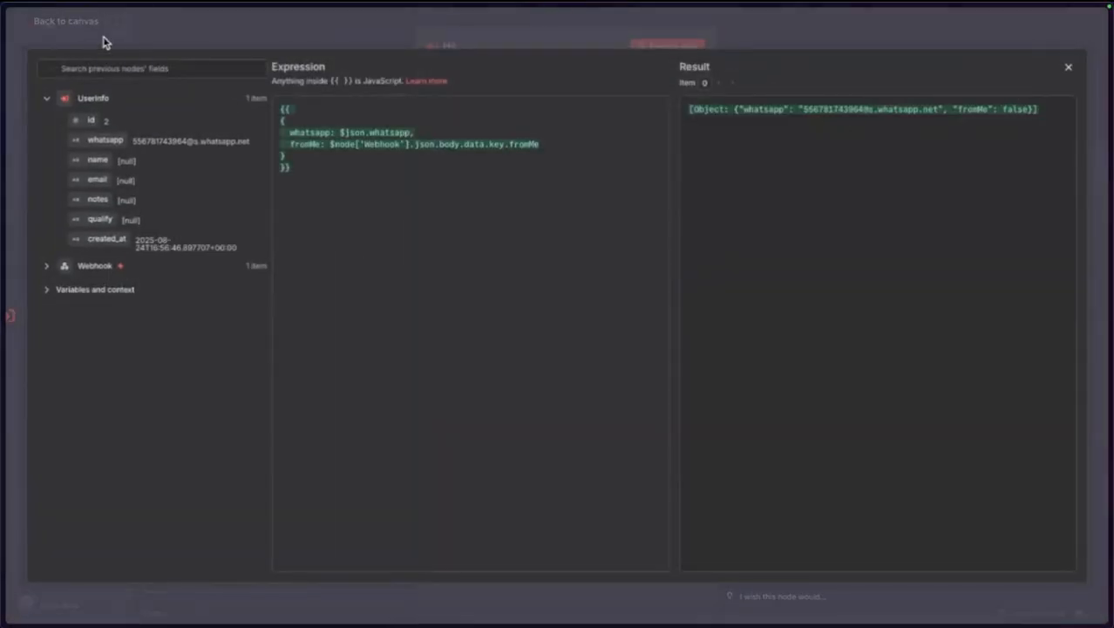
left_click(77, 37)
left_click(75, 26)
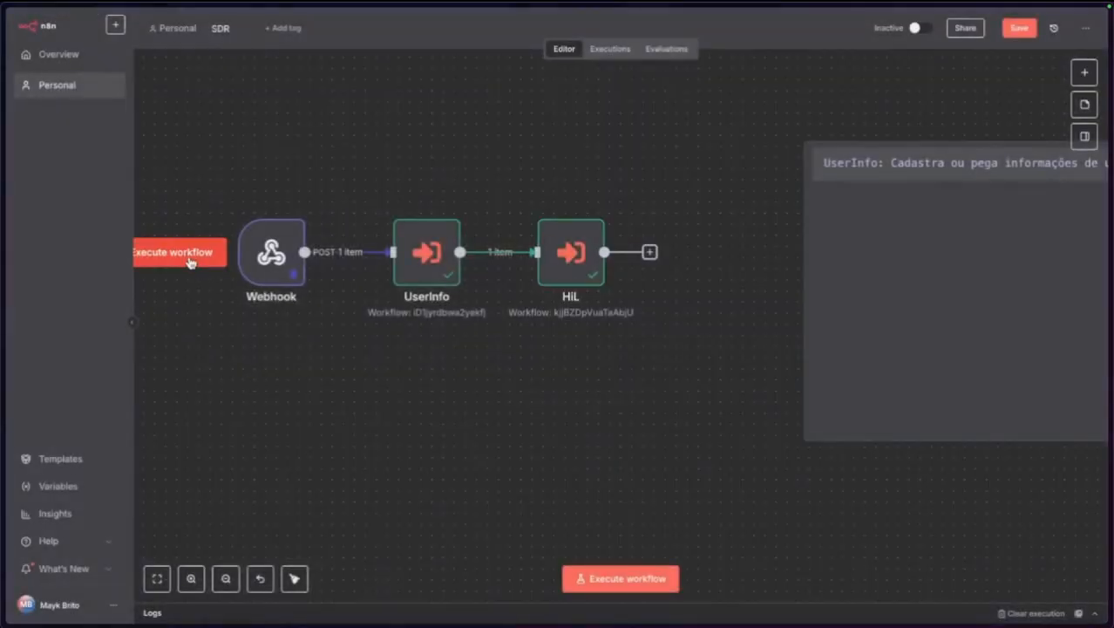
left_click(189, 258)
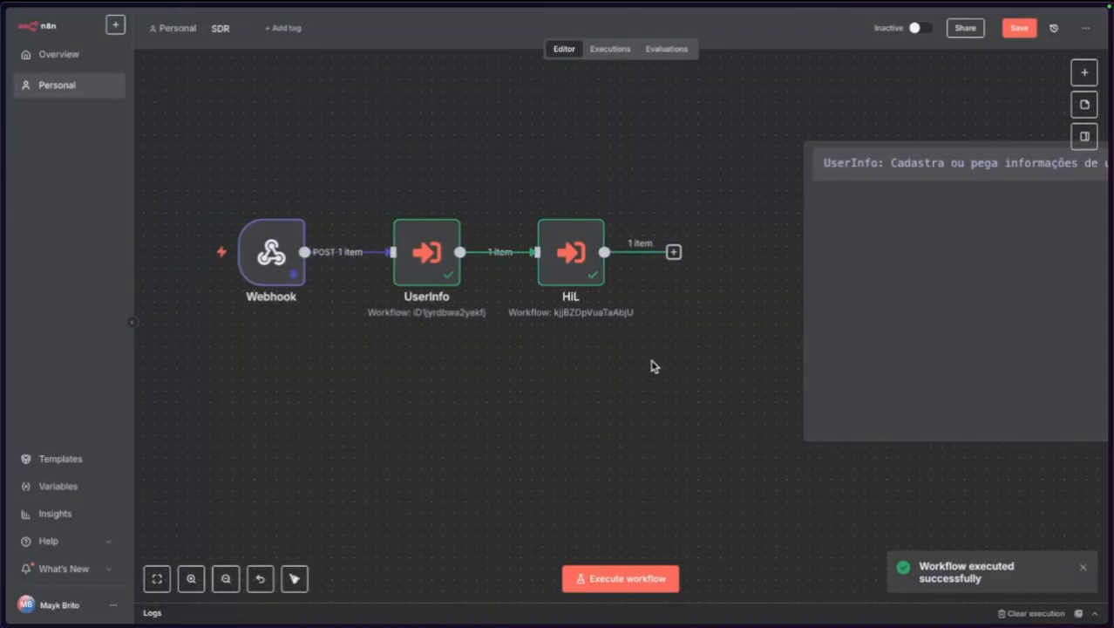
left_click(1017, 33)
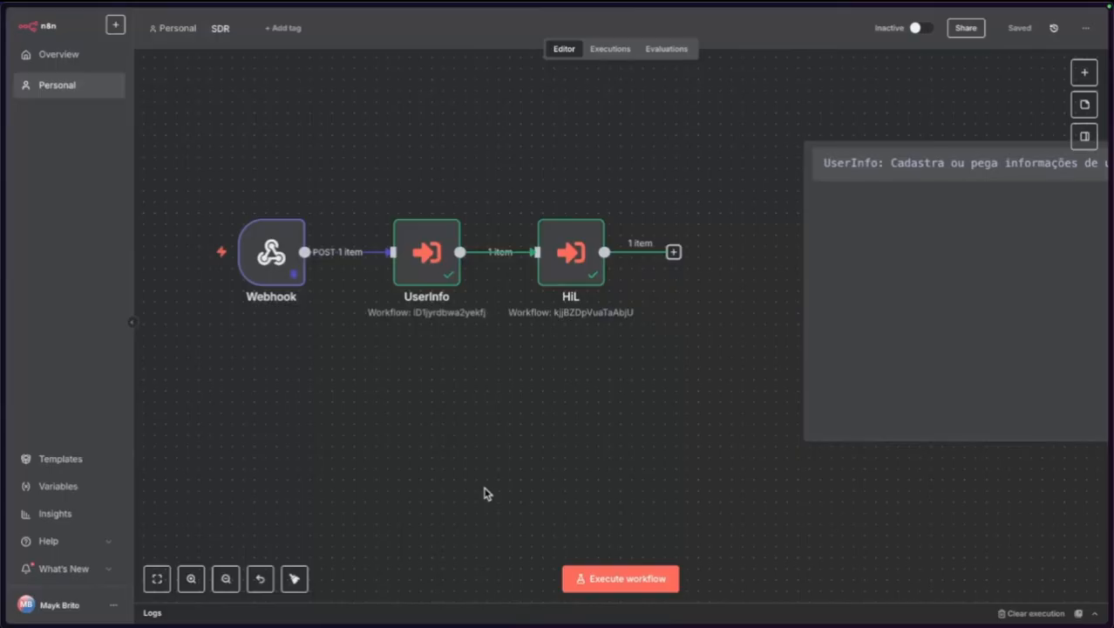
Review the tldraw diagram of HiL, ParseMessage and MessageQueue, then return to n8n.
mouse_move(5, 233)
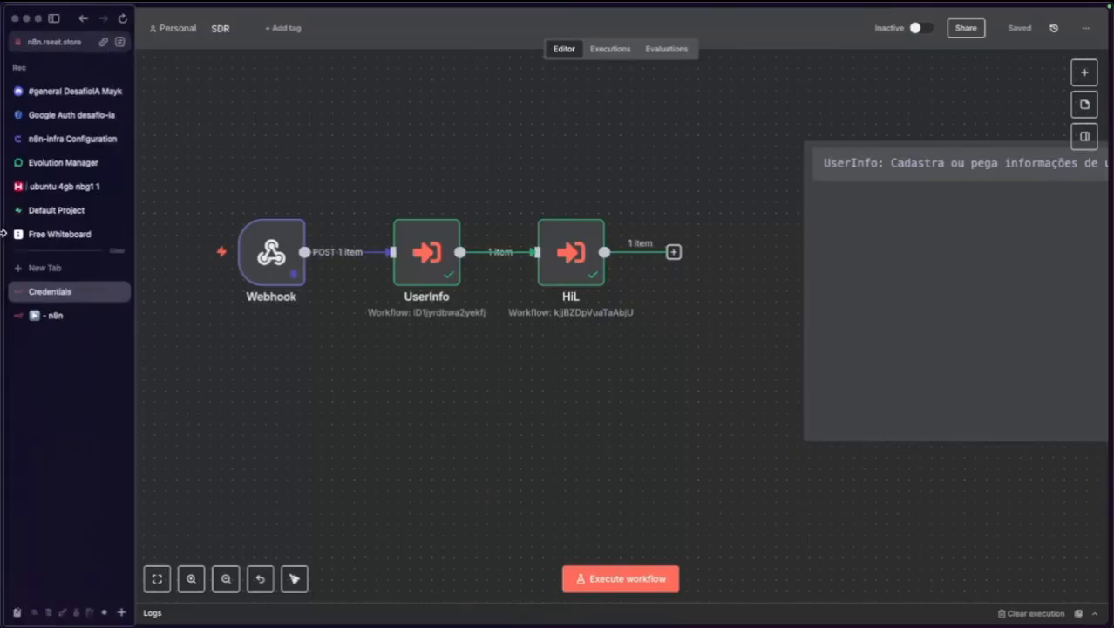
left_click(58, 232)
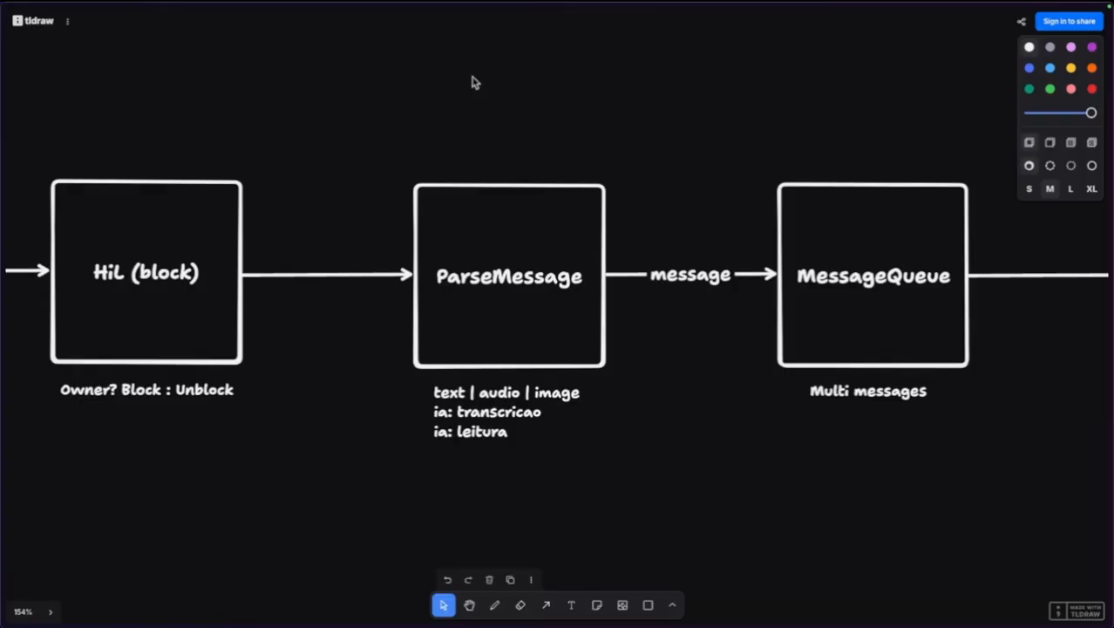
mouse_move(3, 203)
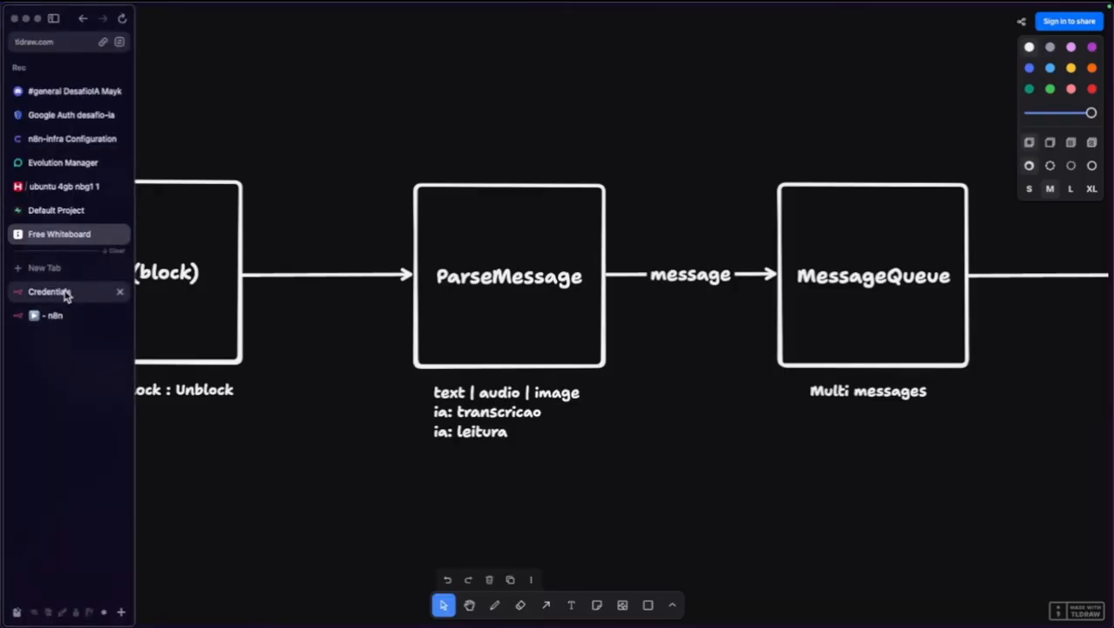
left_click(67, 316)
Start a new empty workflow in a new tab.
mouse_move(17, 312)
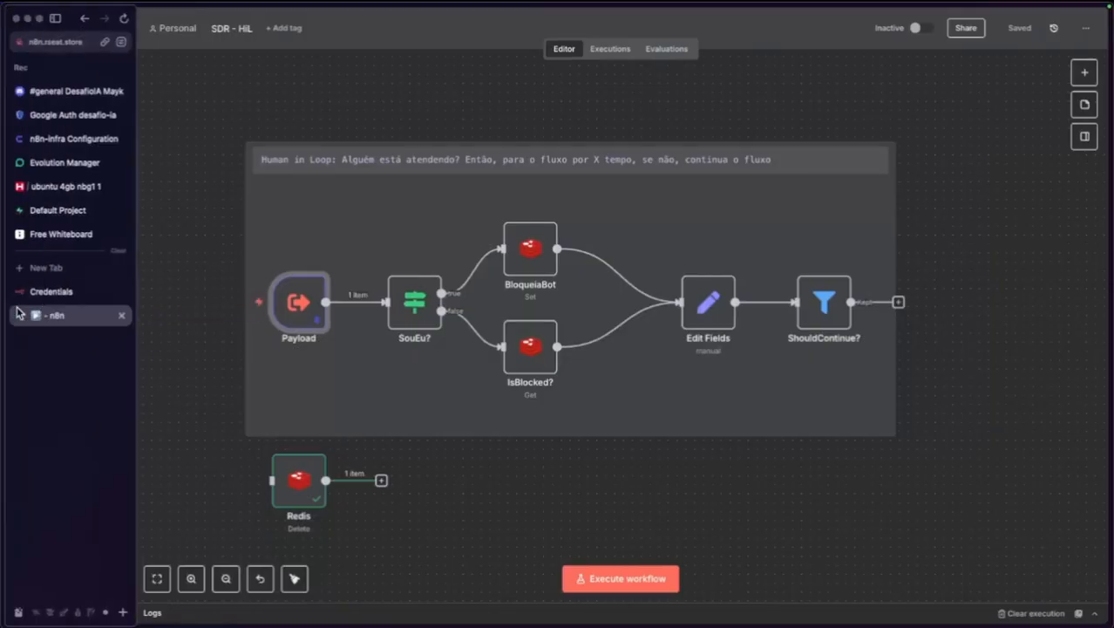
left_click(114, 24)
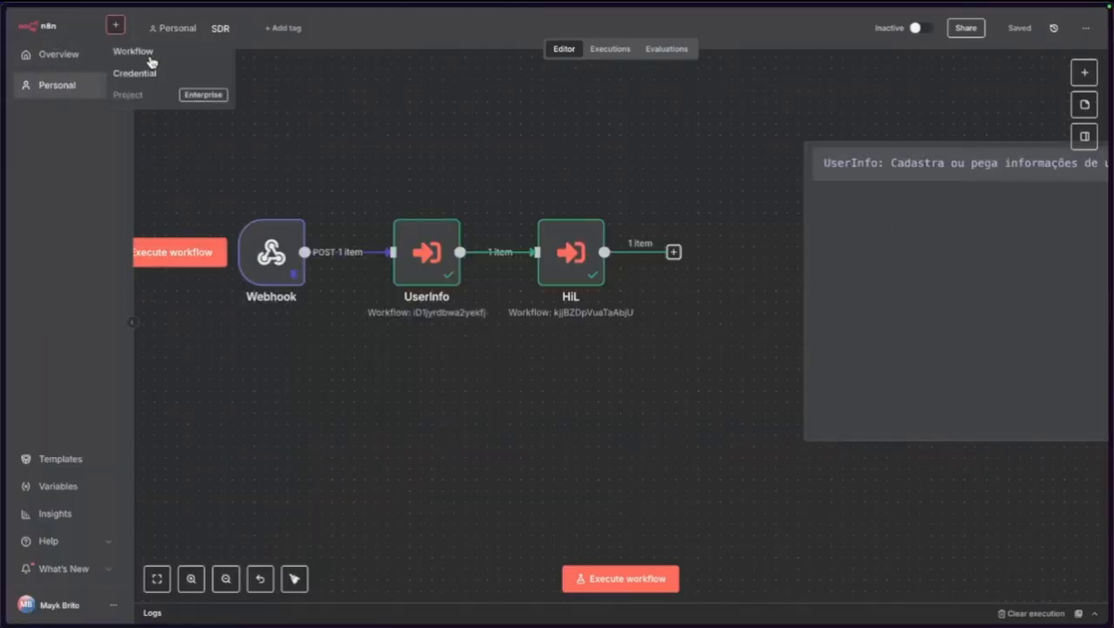
left_click(149, 53, "ctrl")
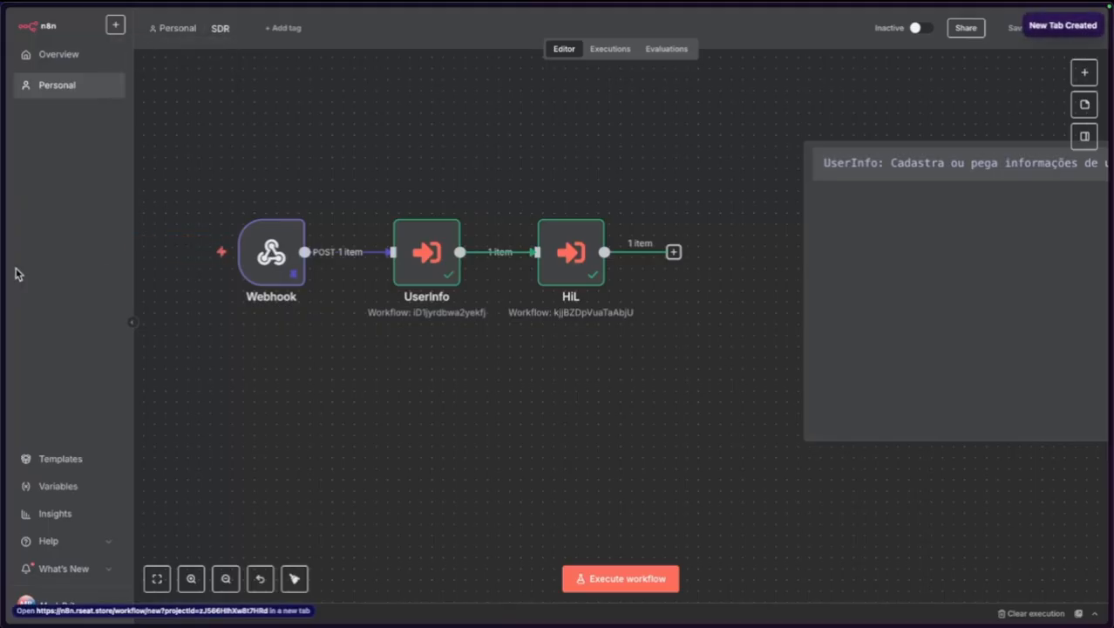
Cut the description sticky note out of the SDR workflow and save SDR.
left_click(897, 259)
key("Delete")
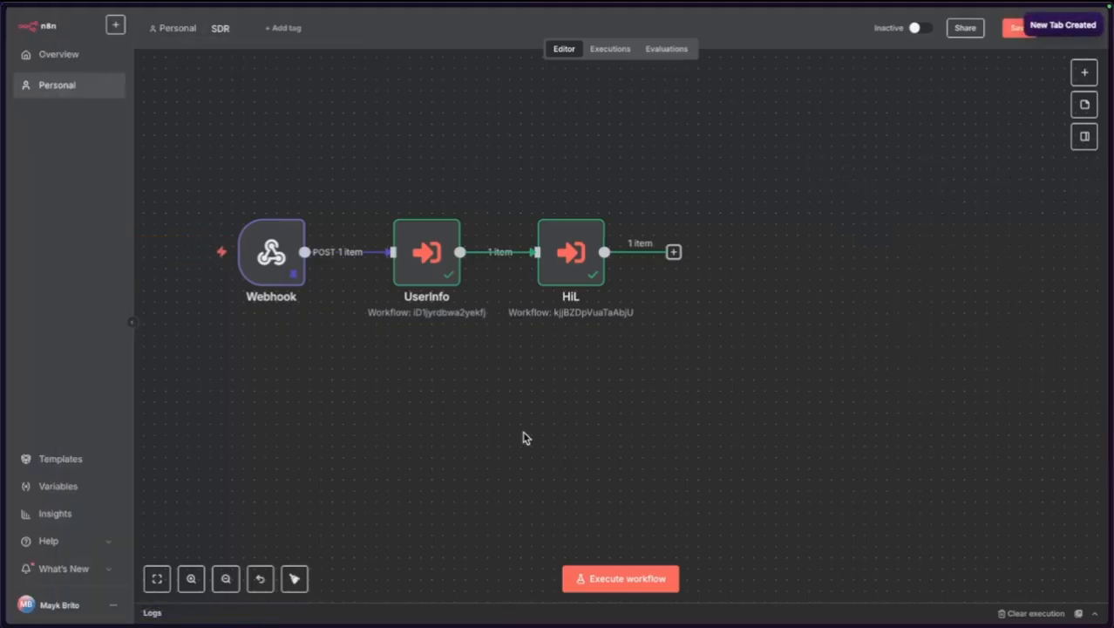
left_click_drag(418, 424, 513, 441)
left_click(1007, 34)
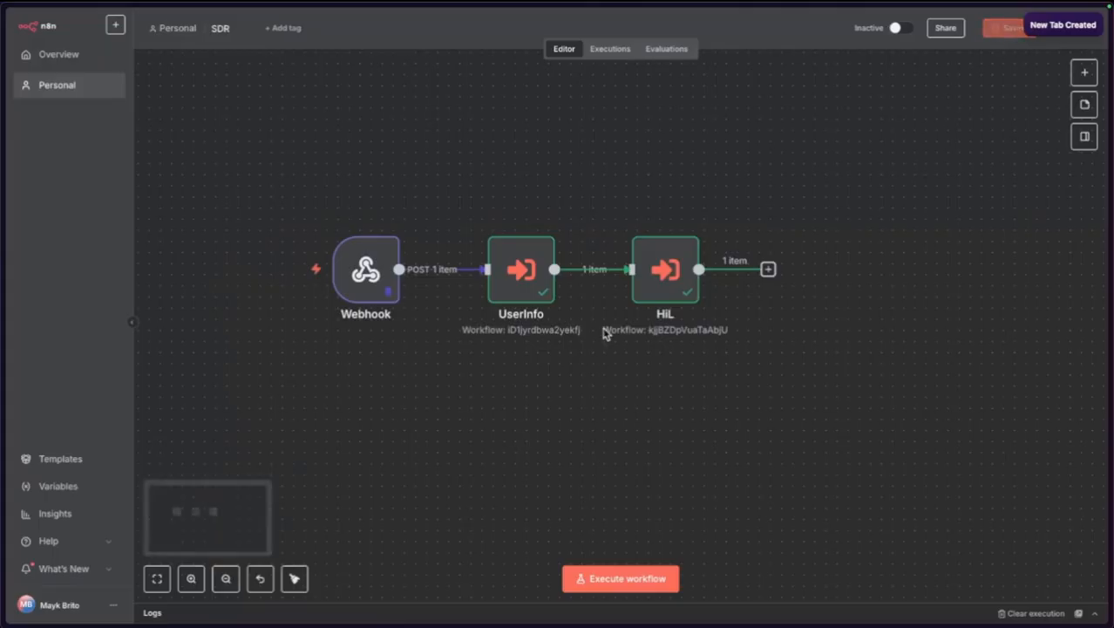
Name the new workflow 'SDR - ParseMessage'.
mouse_move(29, 351)
left_click(77, 339)
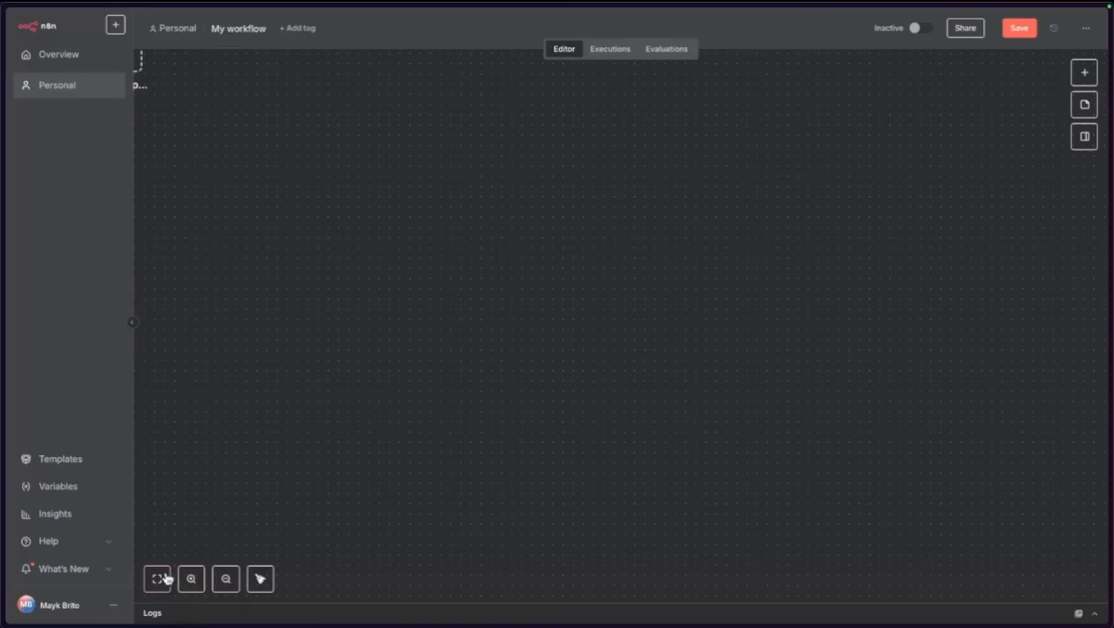
left_click(157, 578)
left_click(248, 32)
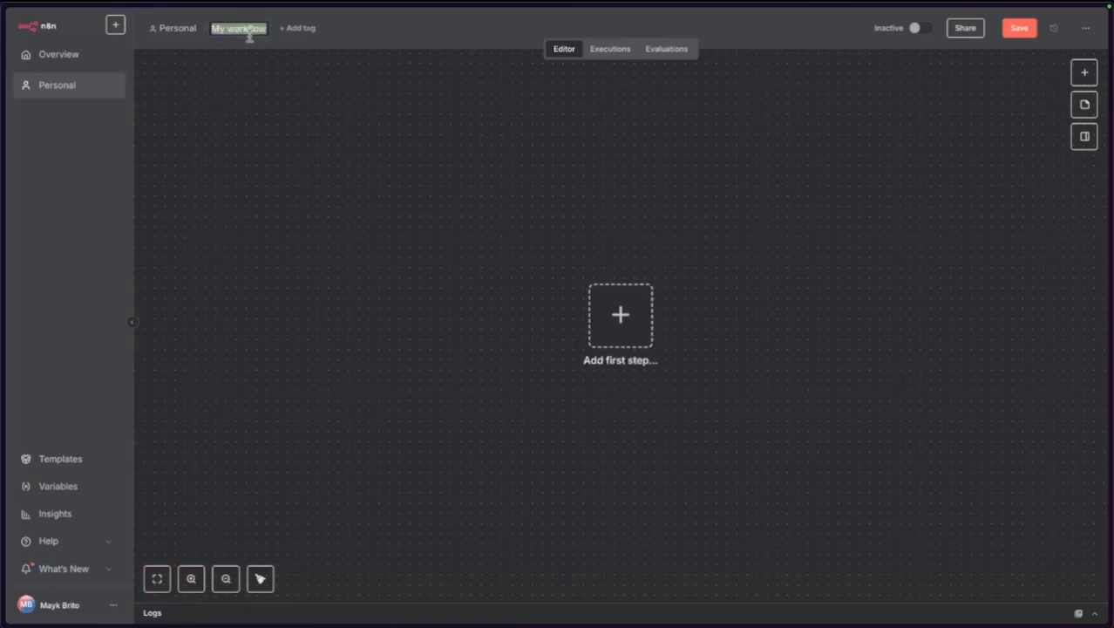
type("SDR - Pa")
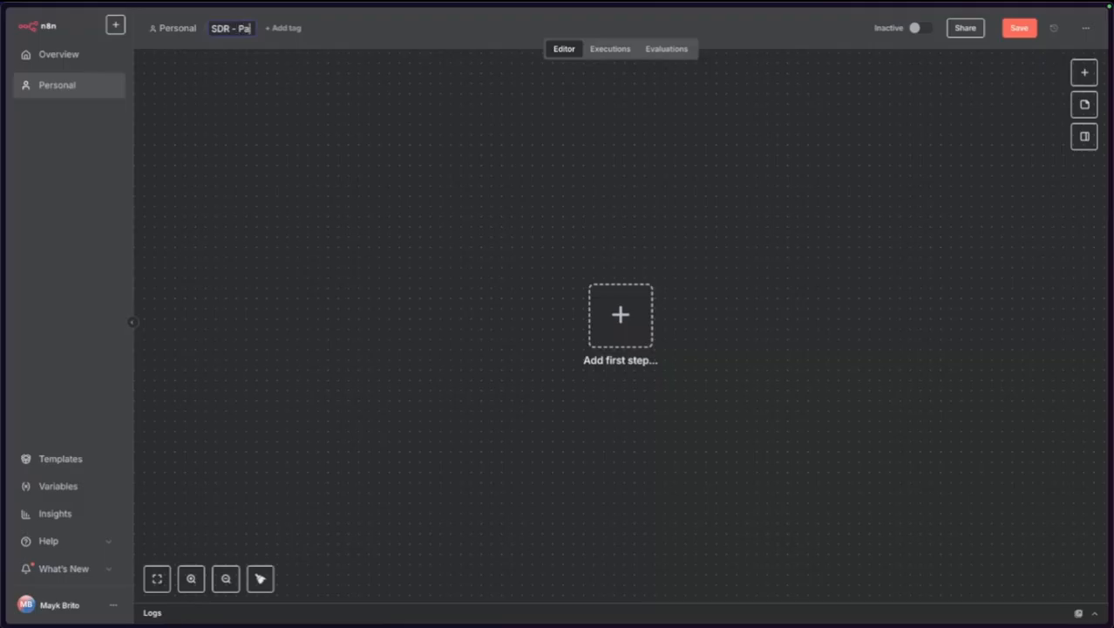
type("rseMessag")
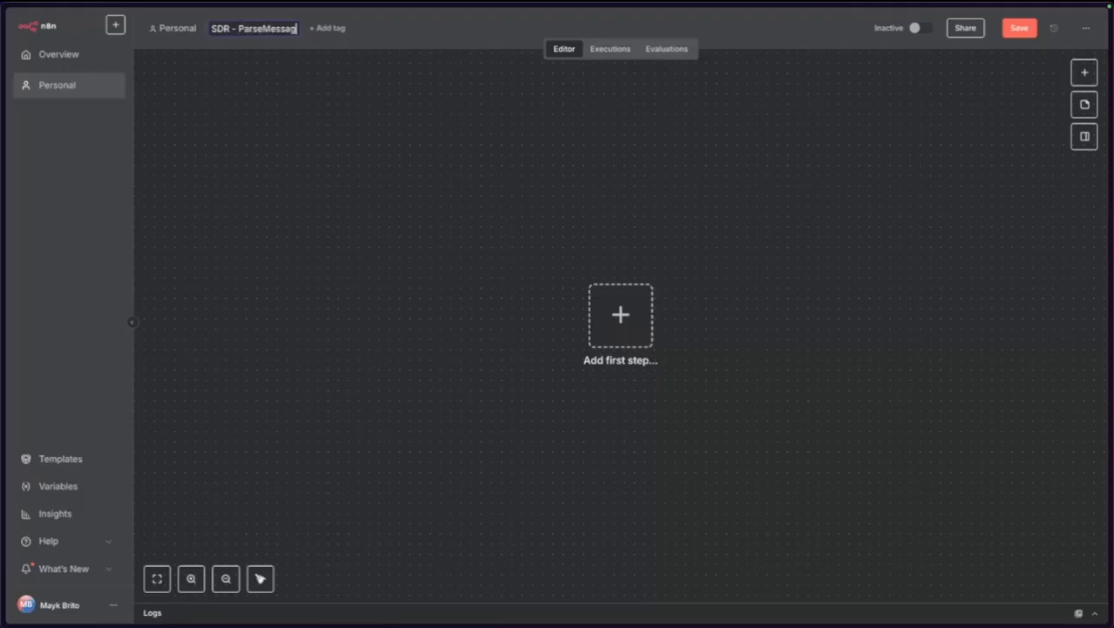
type("e")
key("Return")
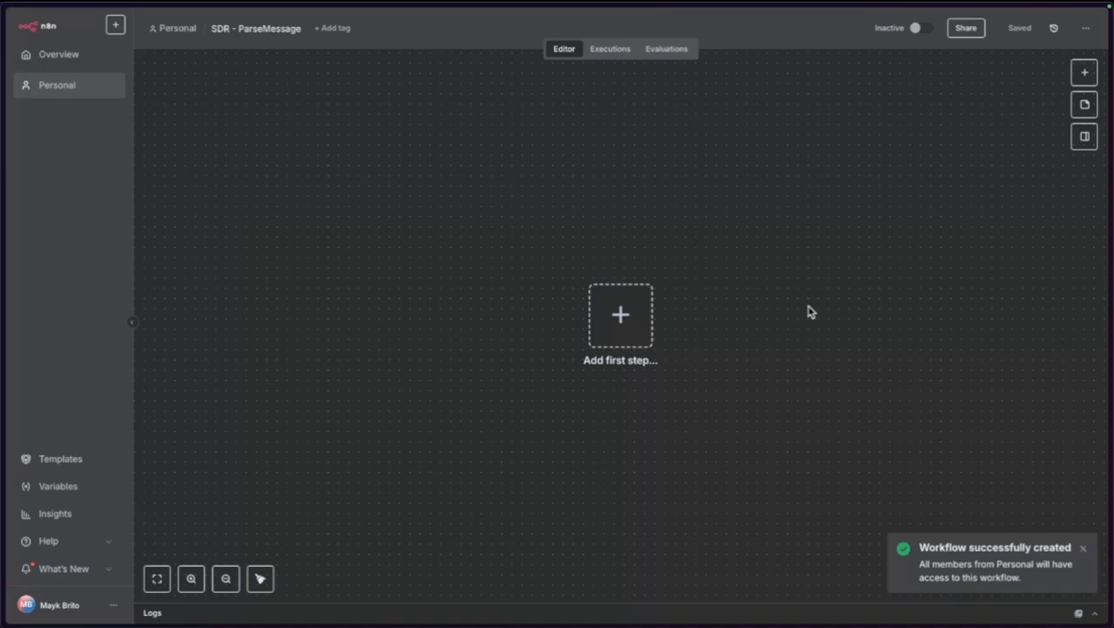
Paste the sticky note into SDR - ParseMessage, centre it, and bring up the trigger list.
key("ctrl+v")
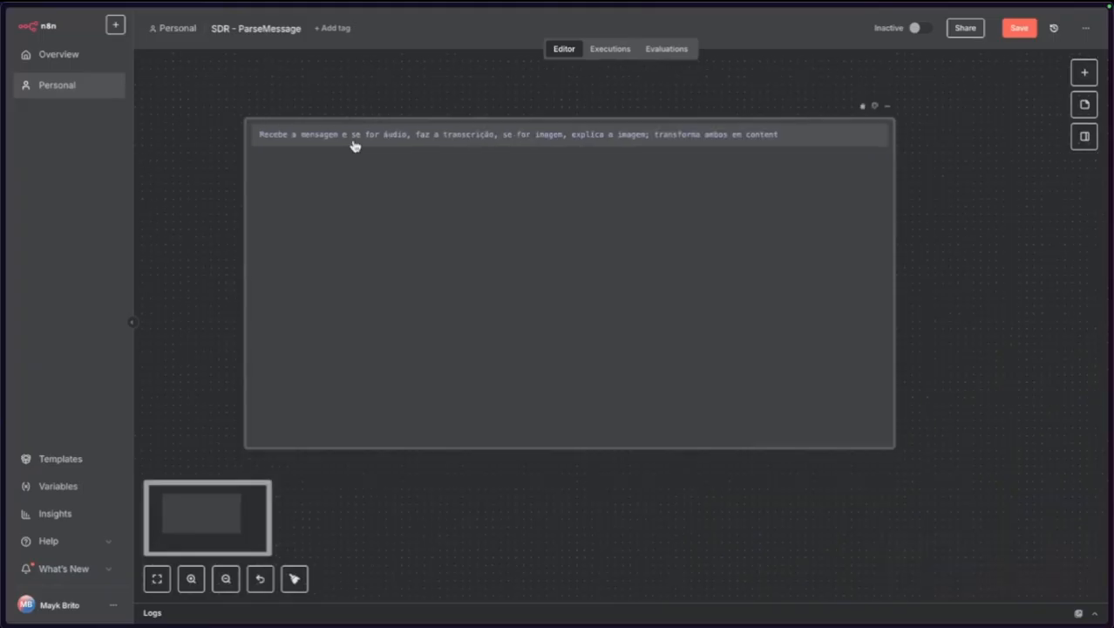
left_click(209, 244)
left_click_drag(210, 244, 231, 261)
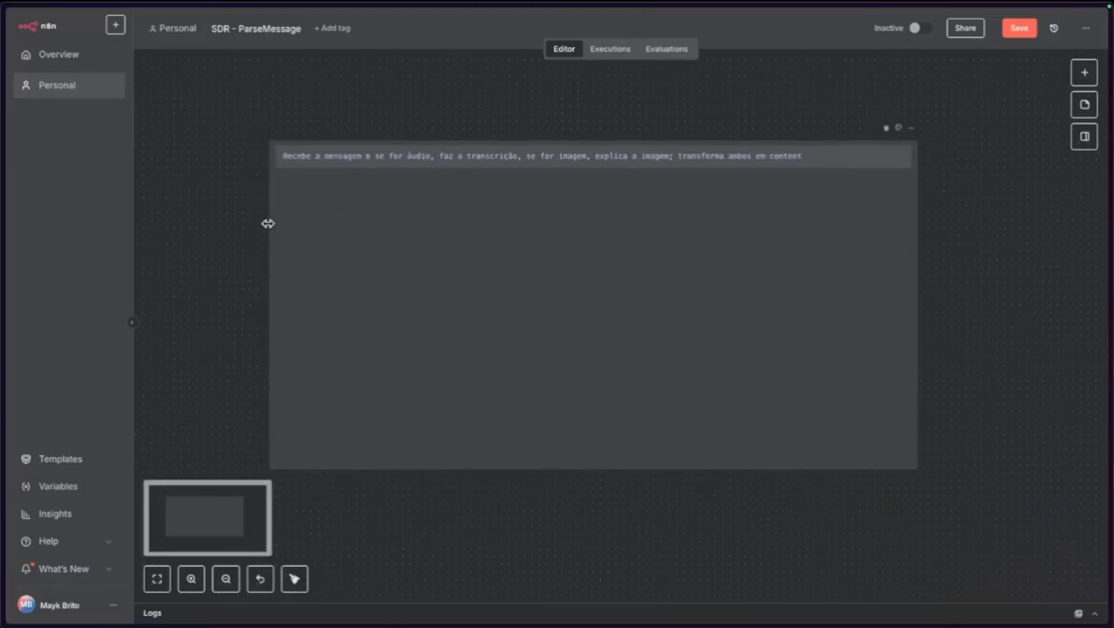
left_click_drag(267, 223, 330, 234)
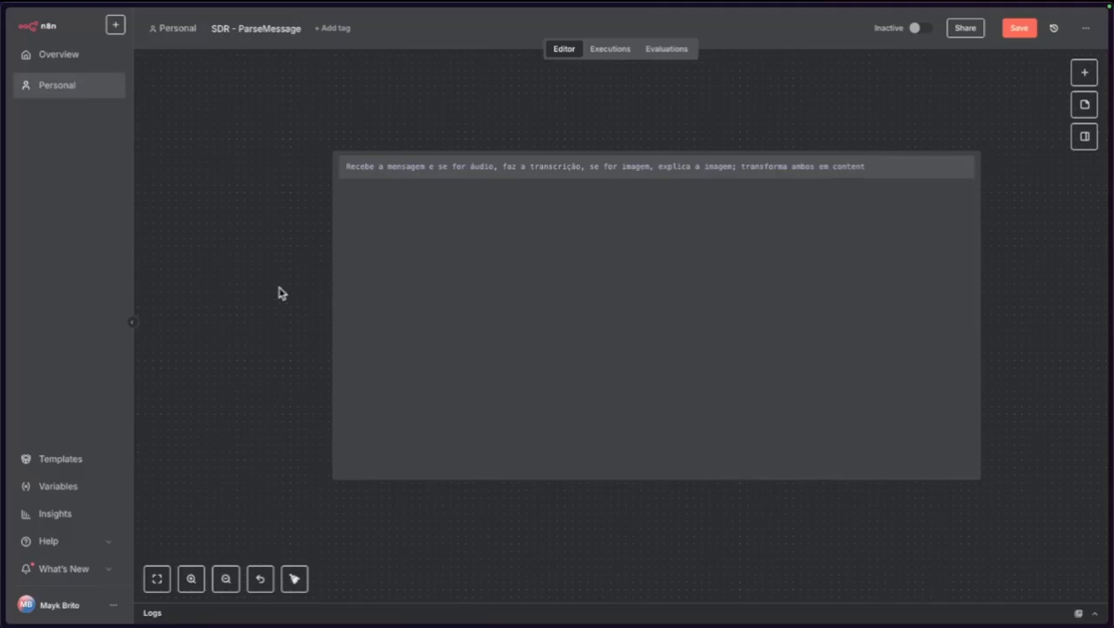
left_click_drag(271, 285, 249, 287)
key("Tab")
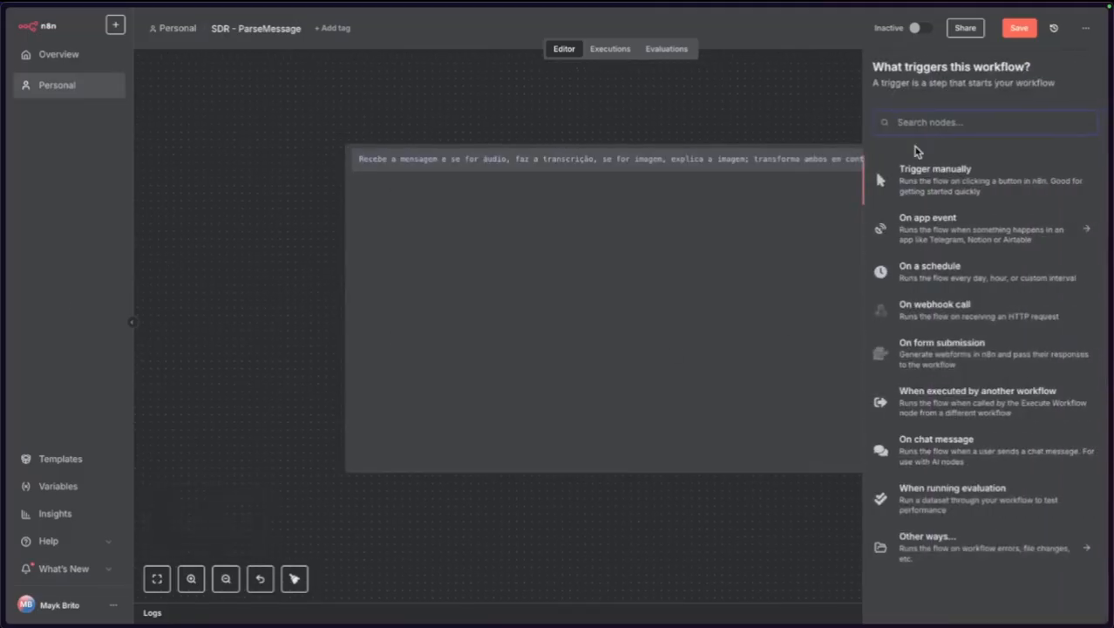
Add a trigger named Payload, called by another workflow, with an Object input field named payload.
left_click(942, 406)
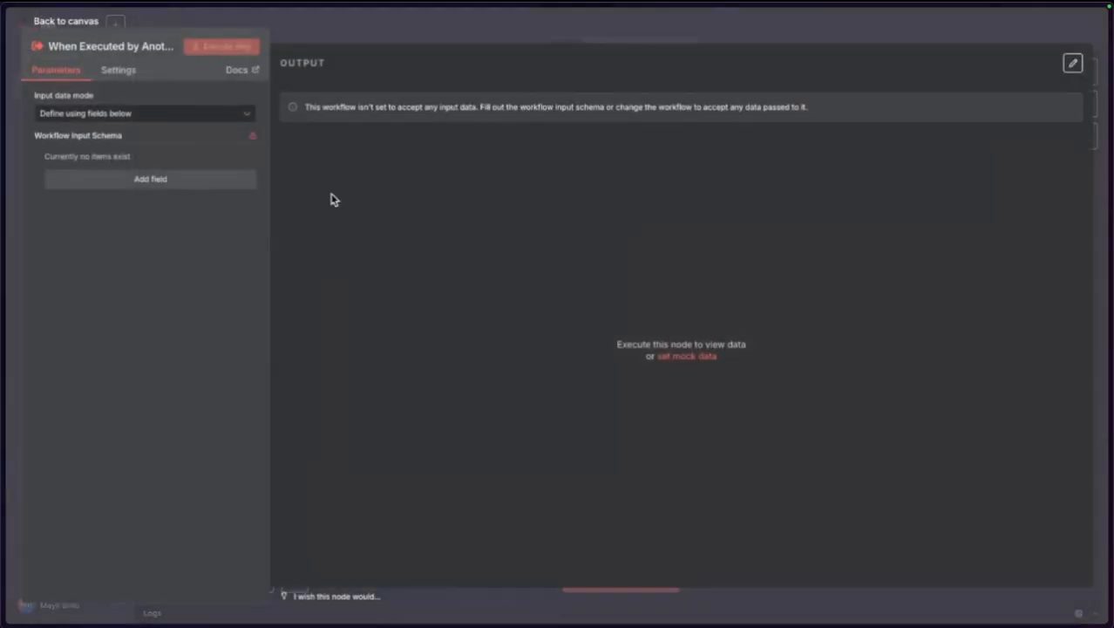
left_click(93, 54)
type("Payload")
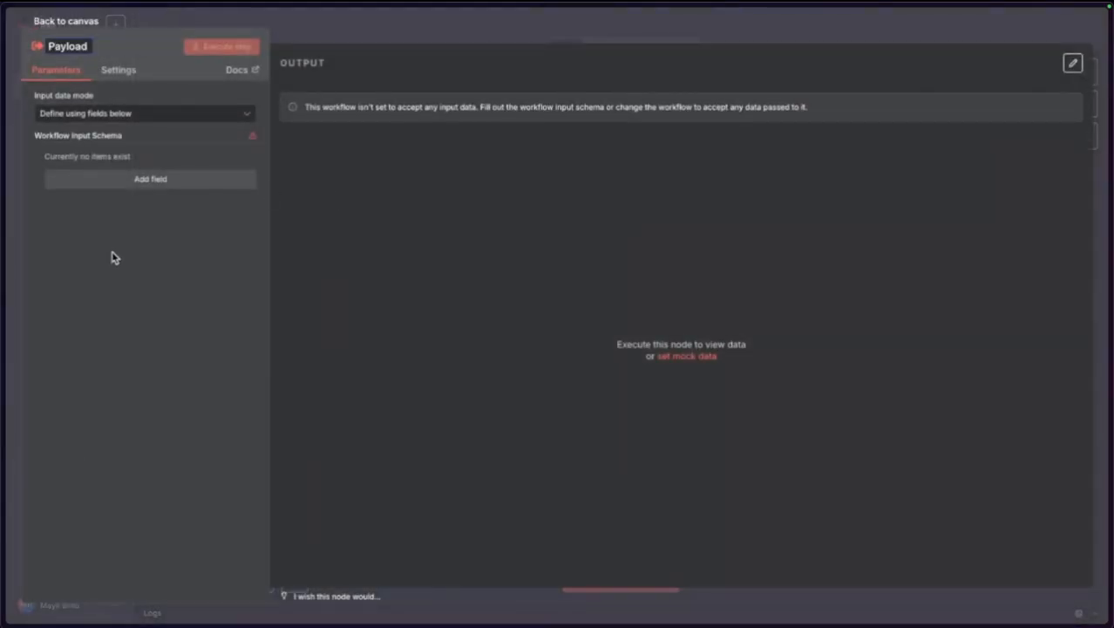
key("Return")
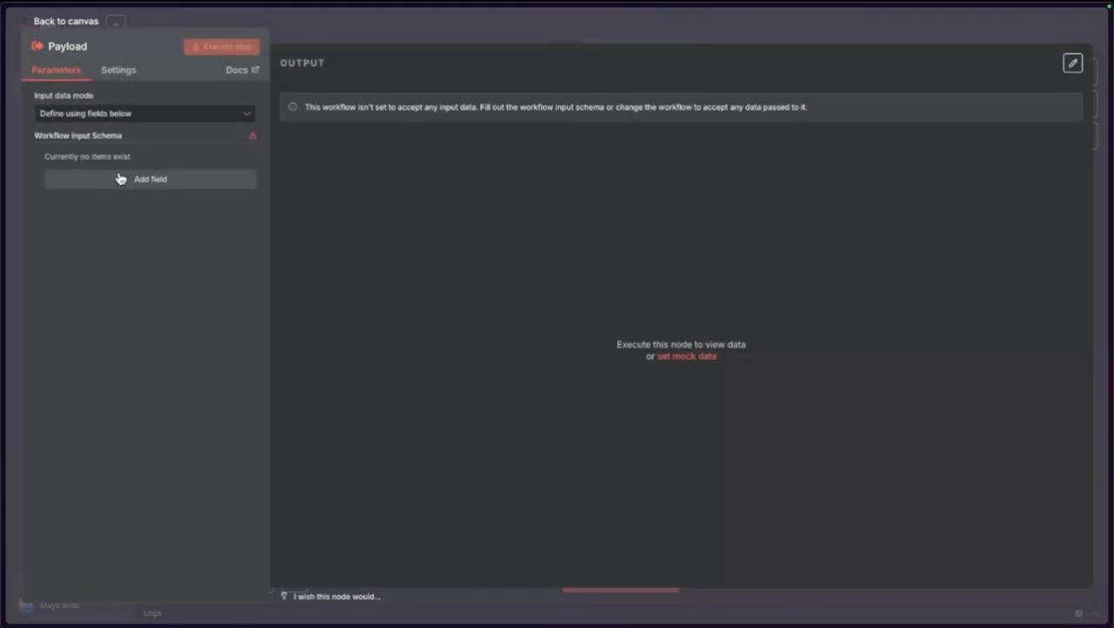
left_click(120, 178)
type("payload")
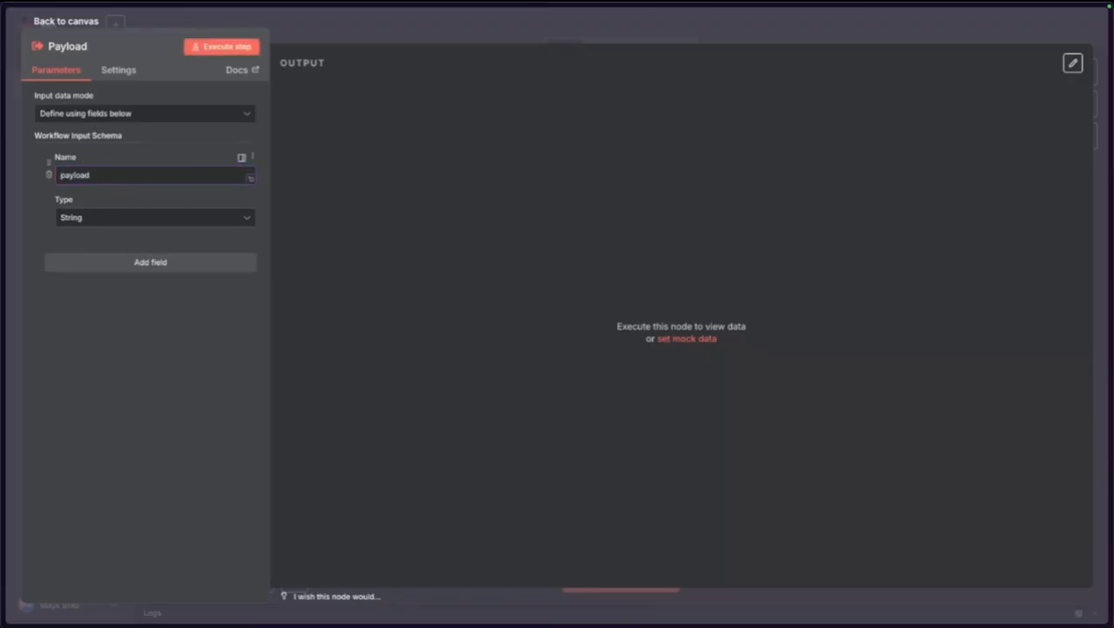
left_click(104, 222)
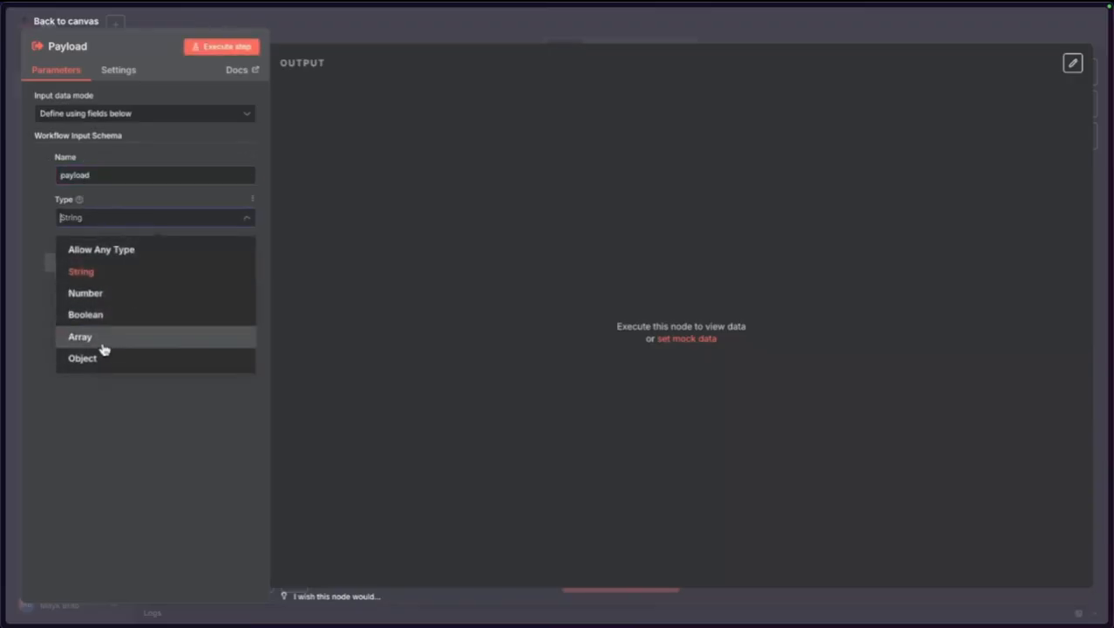
left_click(109, 365)
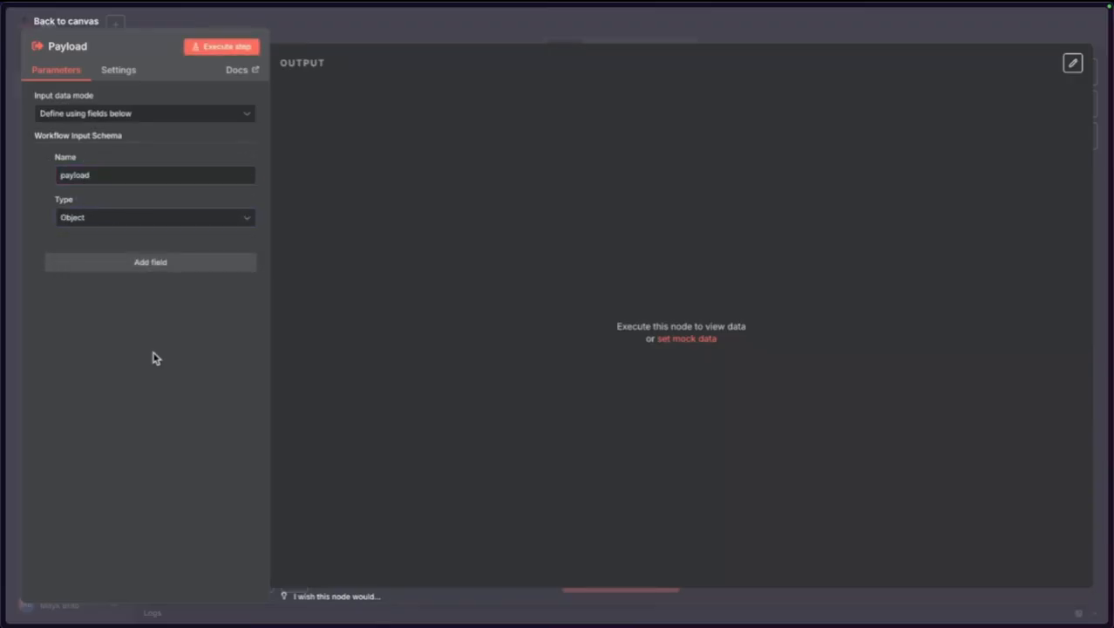
Move the Payload node inside the sticky note and save the workflow.
left_click(66, 21)
left_click_drag(201, 163, 382, 317)
left_click(1020, 29)
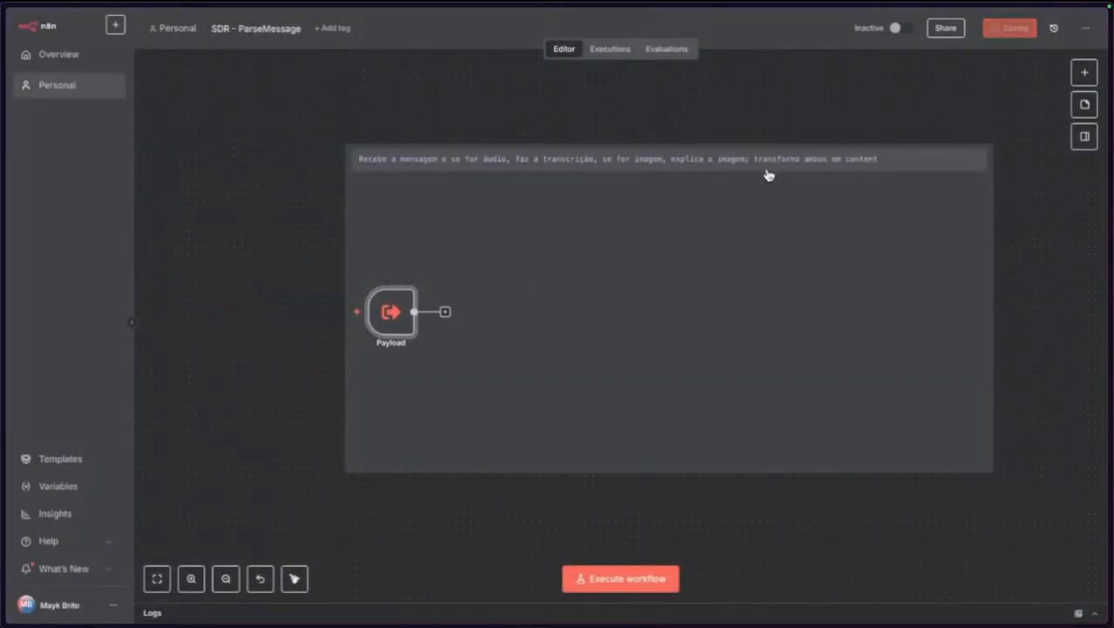
Pin Payload test output as {payload: {messageType: 'text'}}.
double_click(391, 310)
left_click(1072, 63)
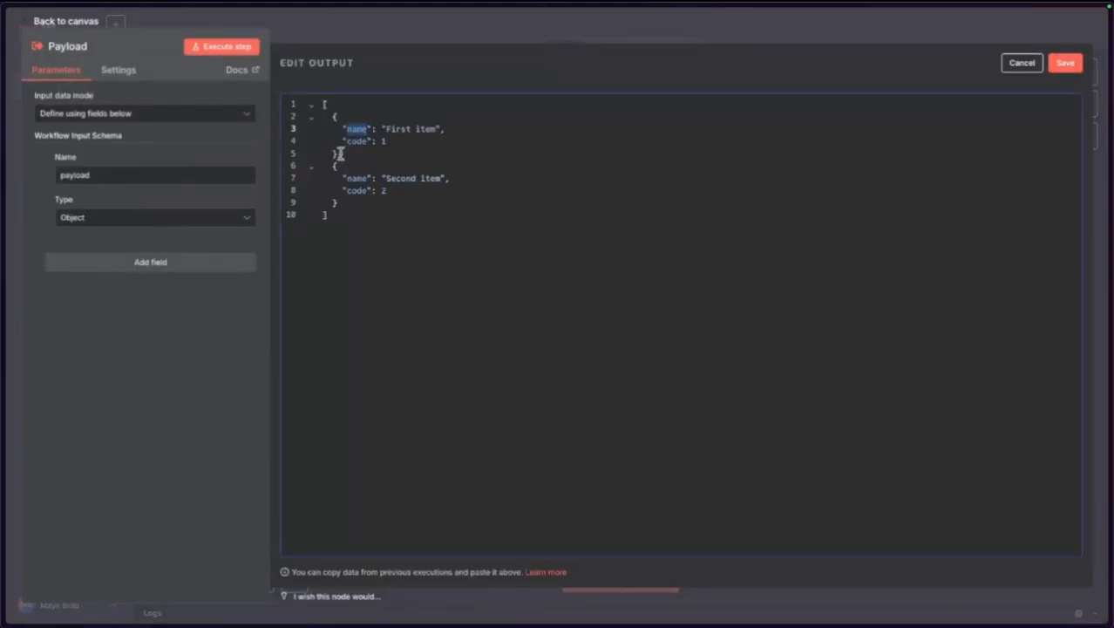
left_click_drag(334, 153, 372, 209)
key("BackSpace")
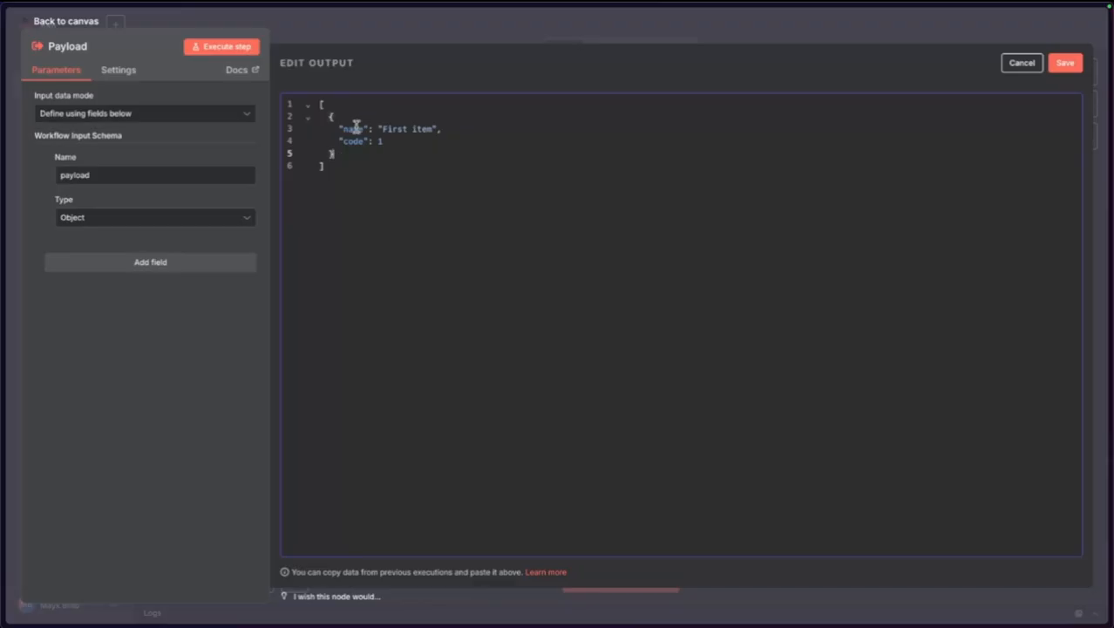
double_click(356, 128)
type("payload")
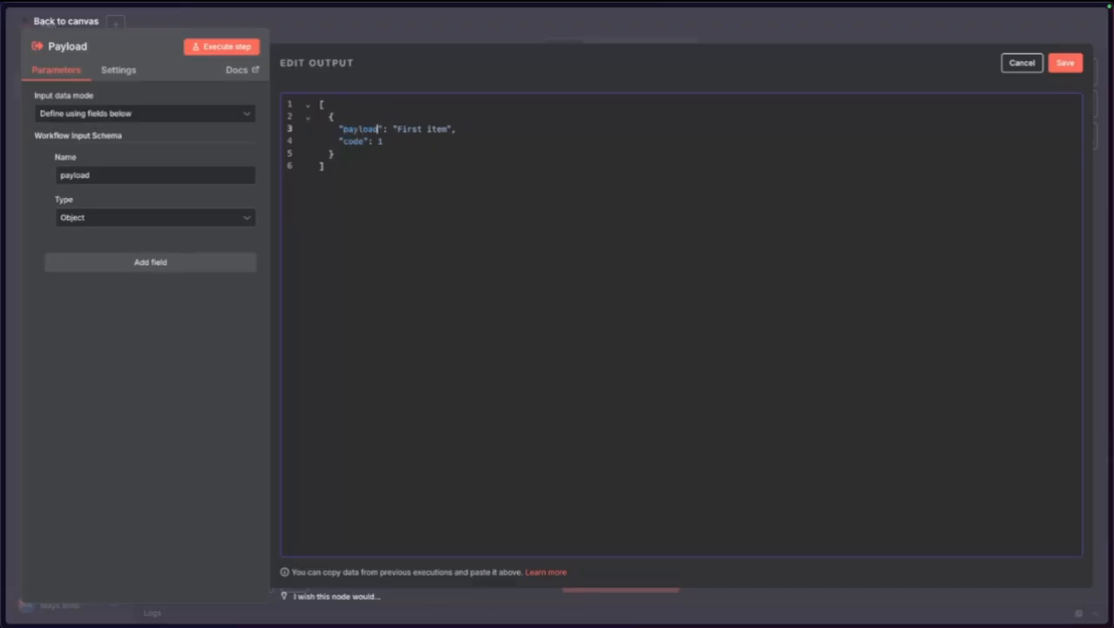
key("shift+Down")
key("BackSpace")
type("{")
key("Return")
type("\"messageType\": \"text")
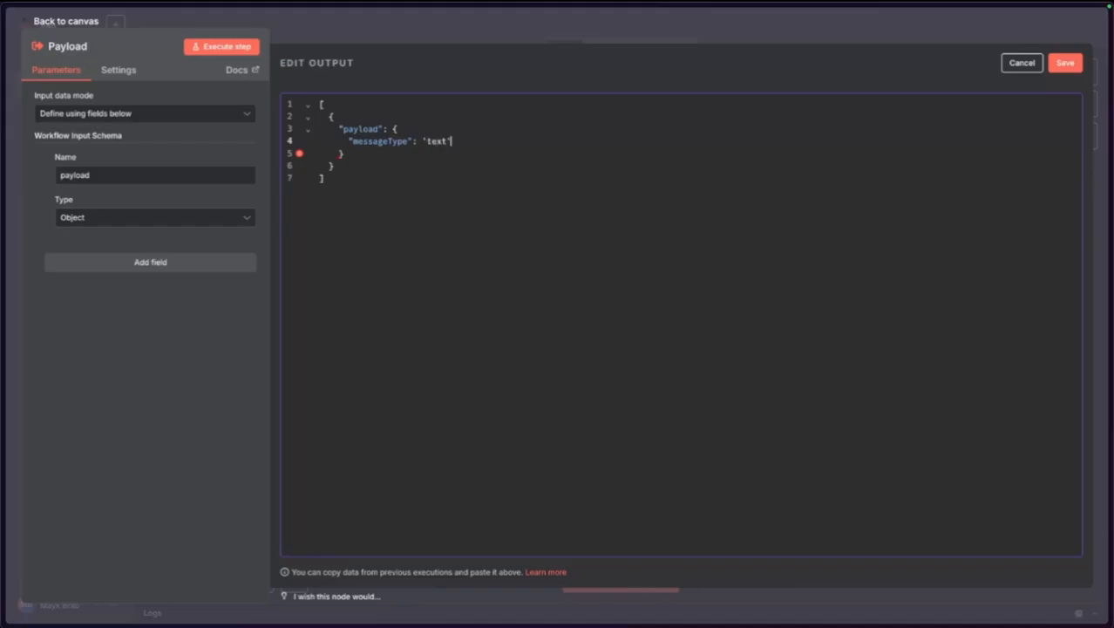
key("BackSpace")
key("BackSpace")
key("BackSpace")
key("BackSpace")
key("BackSpace")
left_click(1062, 64)
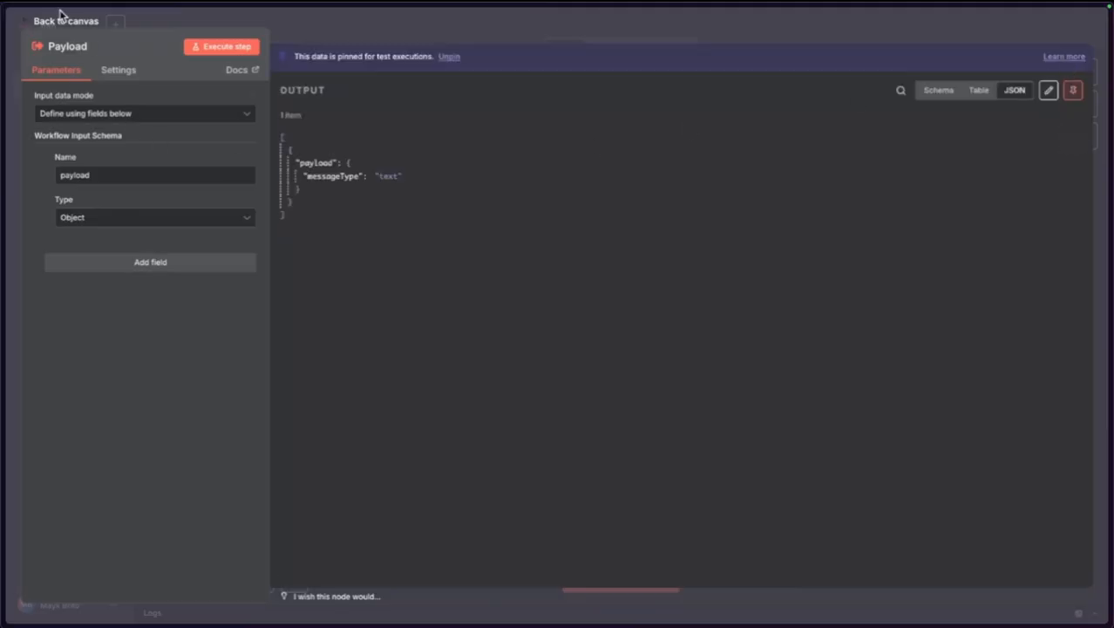
left_click(61, 19)
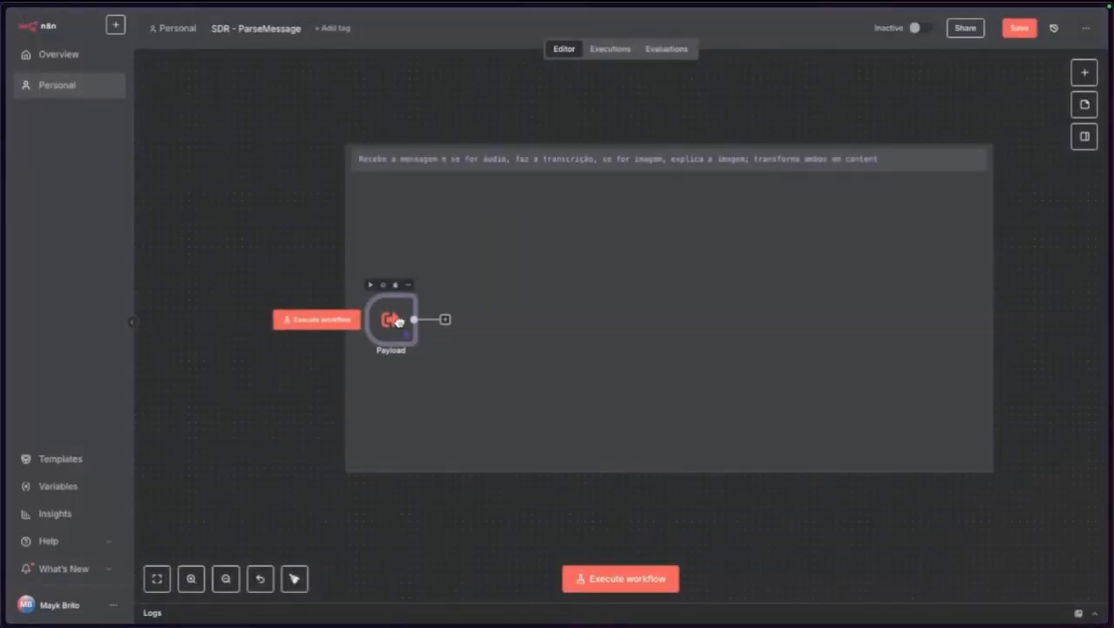
Add a Switch node after Payload and rename it MessageType.
left_click(1022, 32)
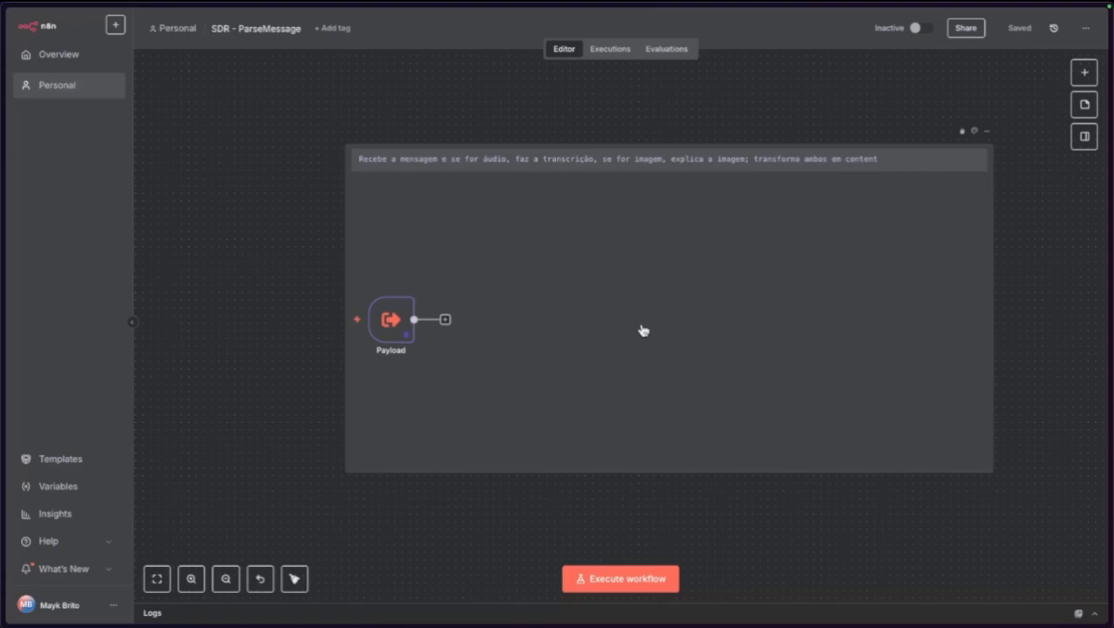
key("Tab")
type("swit")
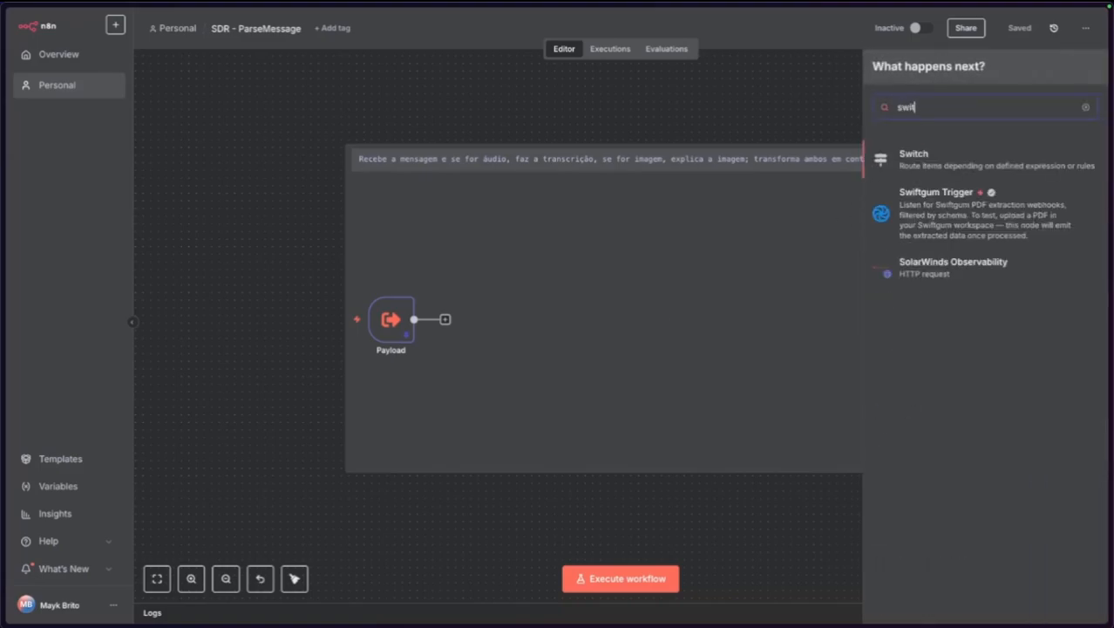
left_click(913, 162)
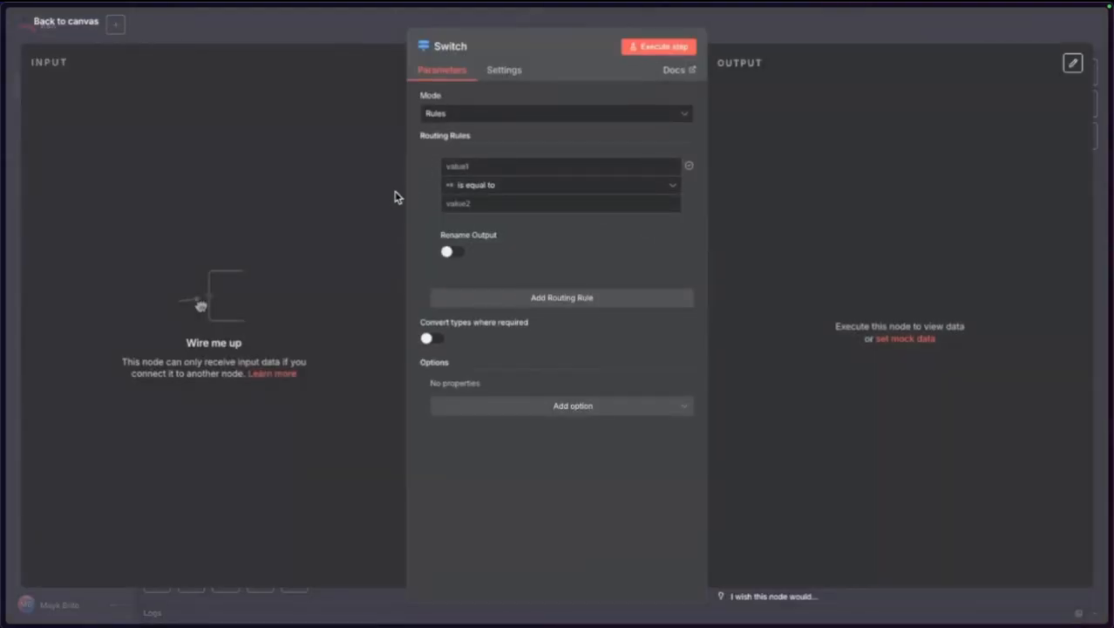
left_click(82, 34)
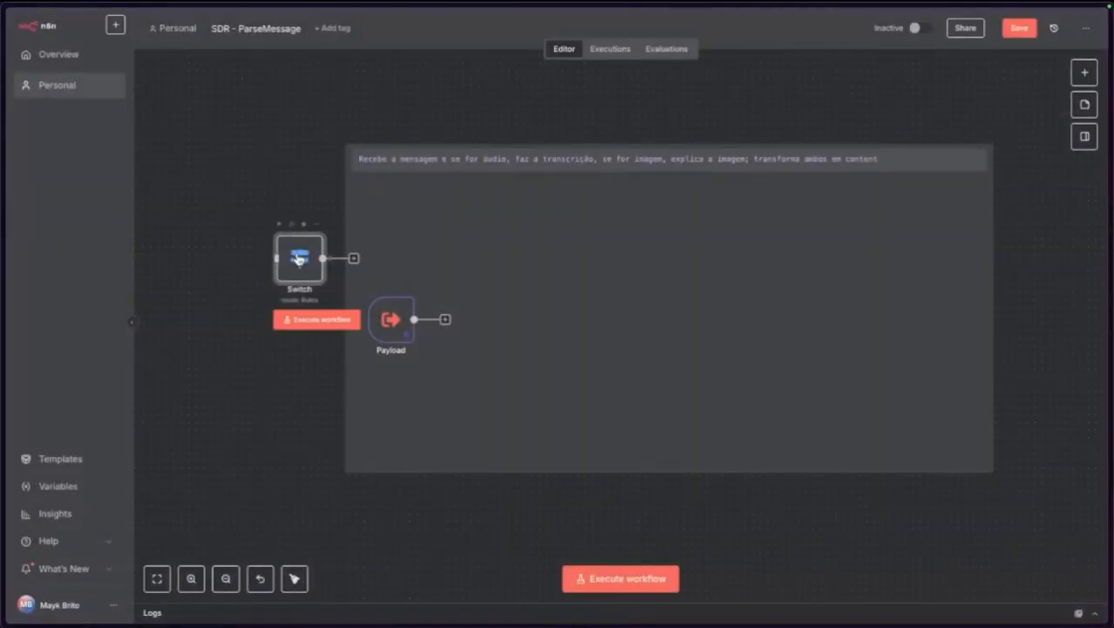
left_click_drag(299, 262, 489, 324)
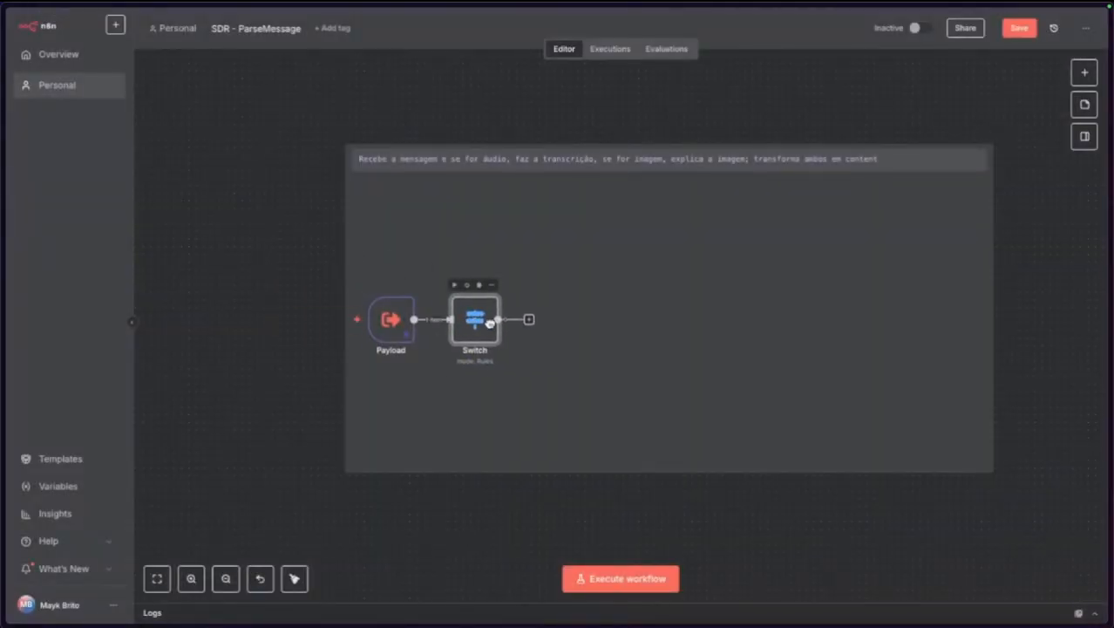
key("F2")
type("Mes")
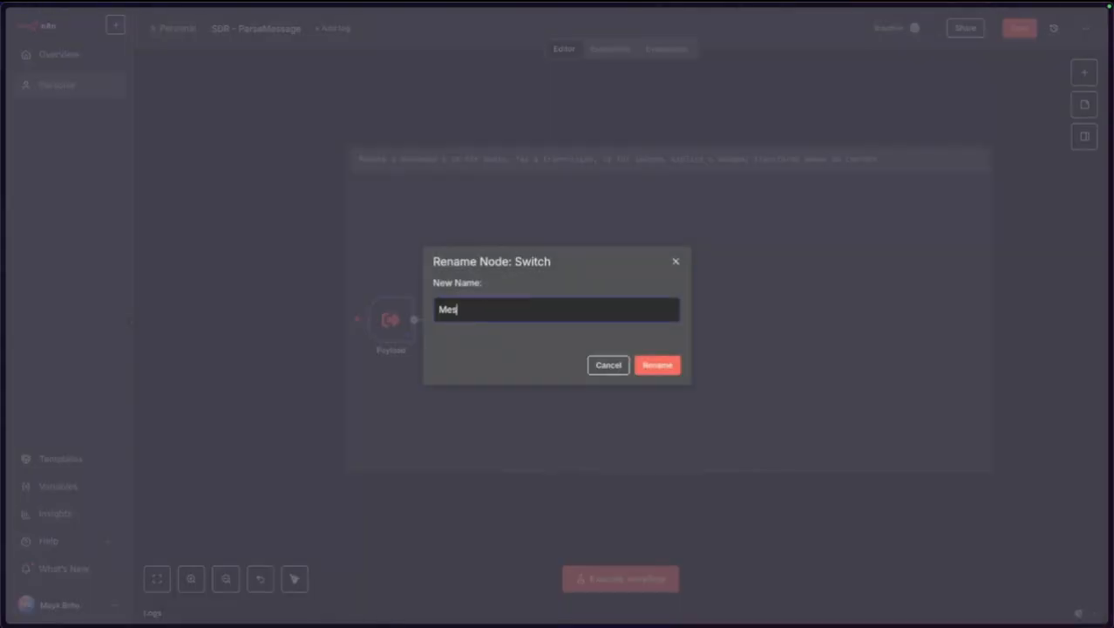
type("sageType")
key("Return")
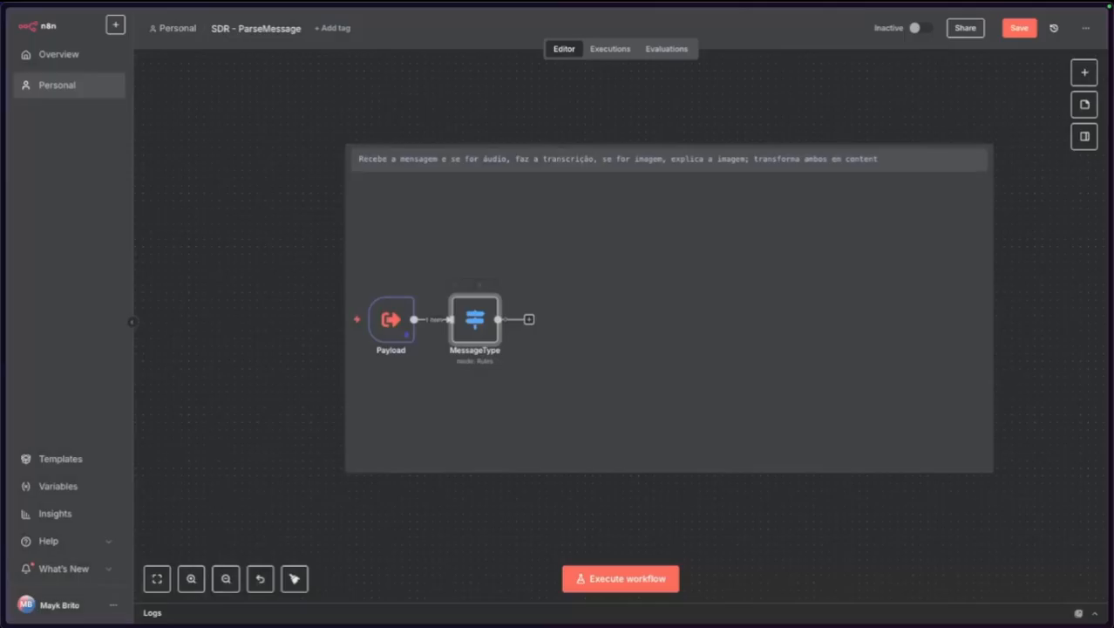
Make MessageType's first rule compare {{ $json.payload.messageType }}.
double_click(489, 321)
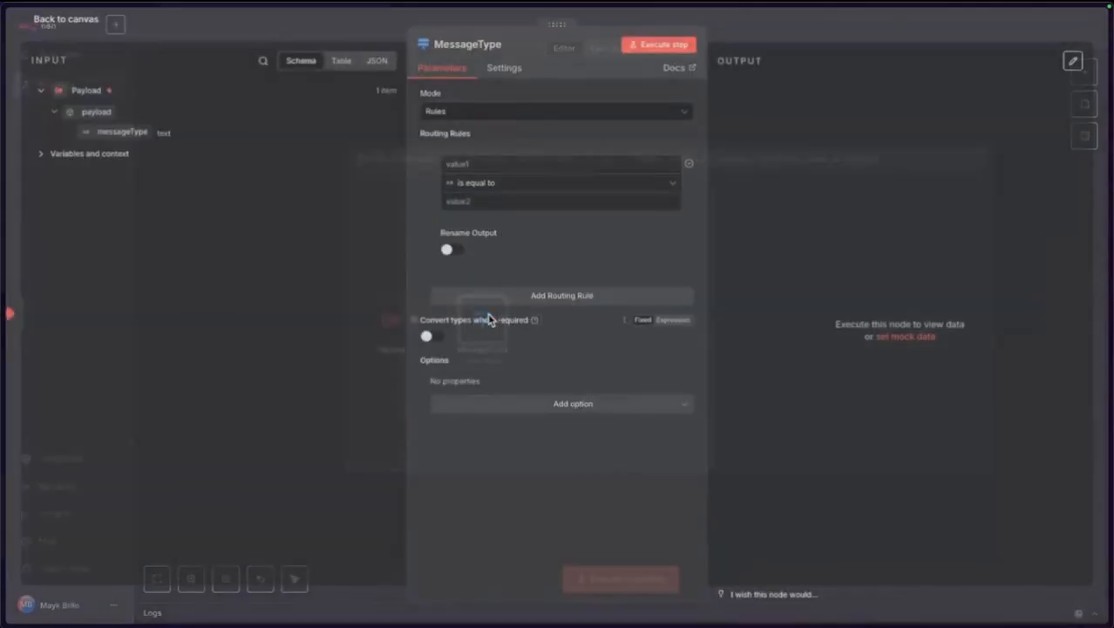
left_click_drag(126, 133, 475, 166)
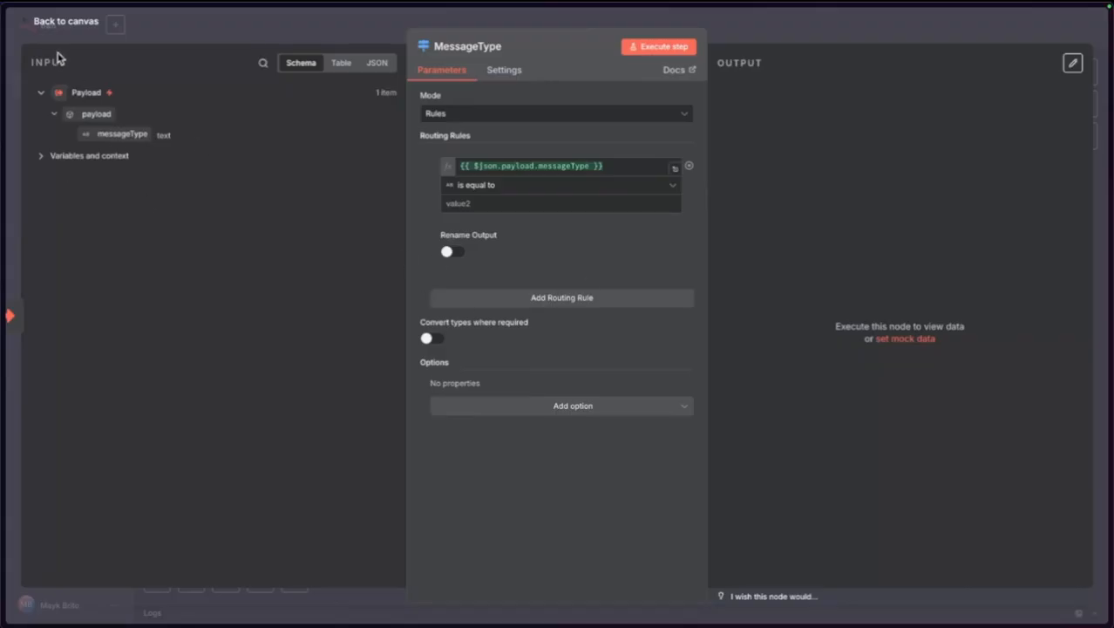
left_click(77, 24)
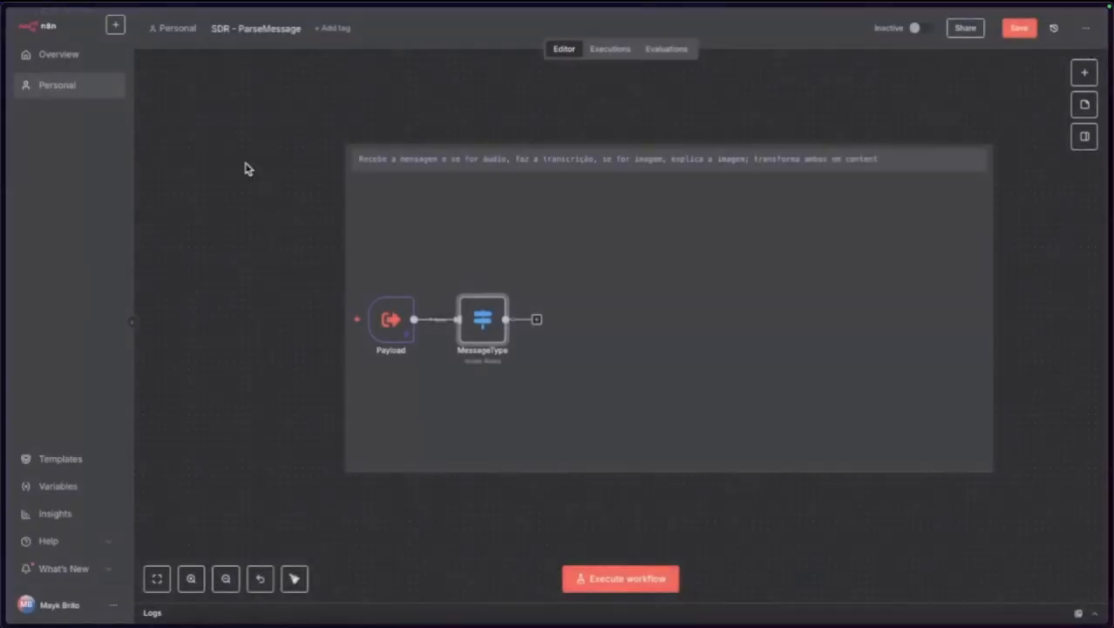
Change Payload's pinned messageType from 'text' to 'conversation', then open MessageType.
double_click(390, 323)
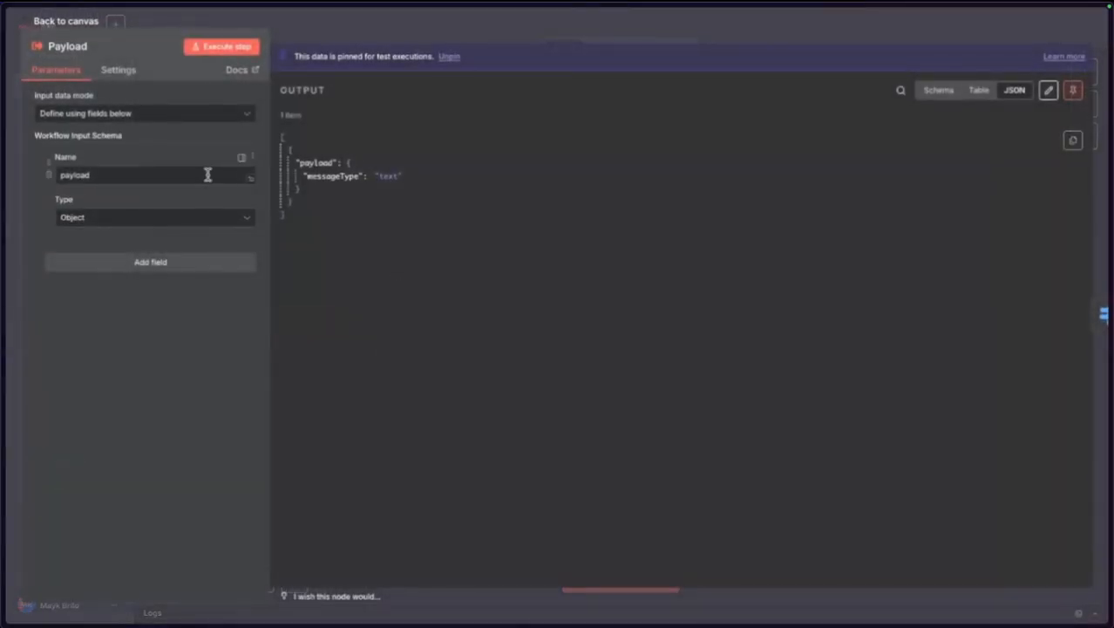
left_click(1049, 89)
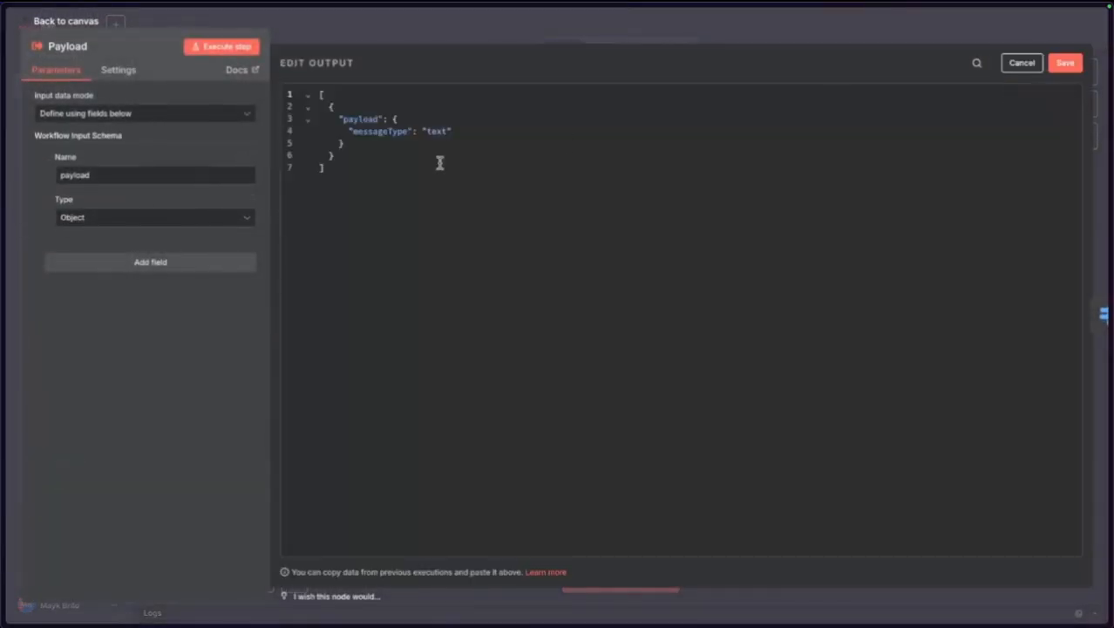
type("conversation")
left_click(448, 142)
left_click(64, 24)
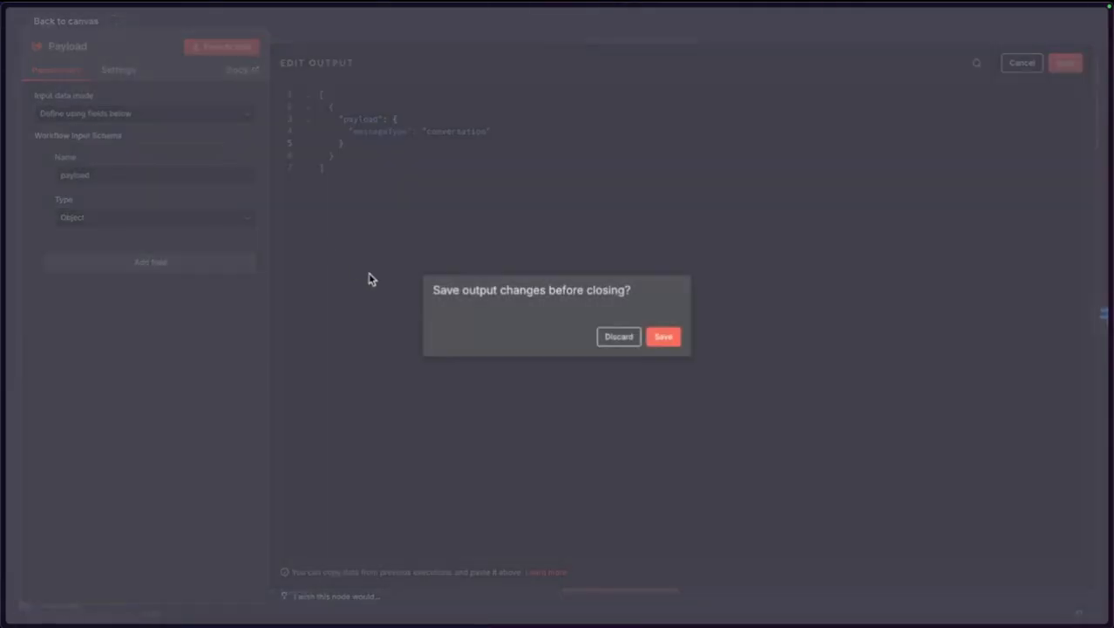
left_click(663, 337)
double_click(490, 343)
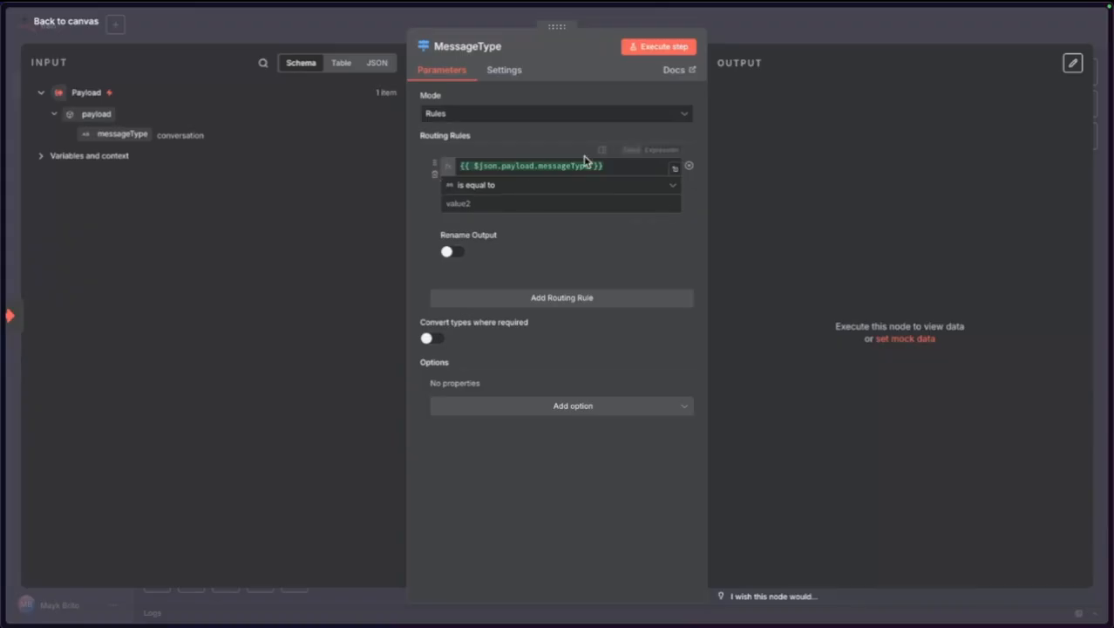
Set the first rule's comparison value to 'conversation' || 'extendedTextMessage'.
left_click(475, 204)
type("{{")
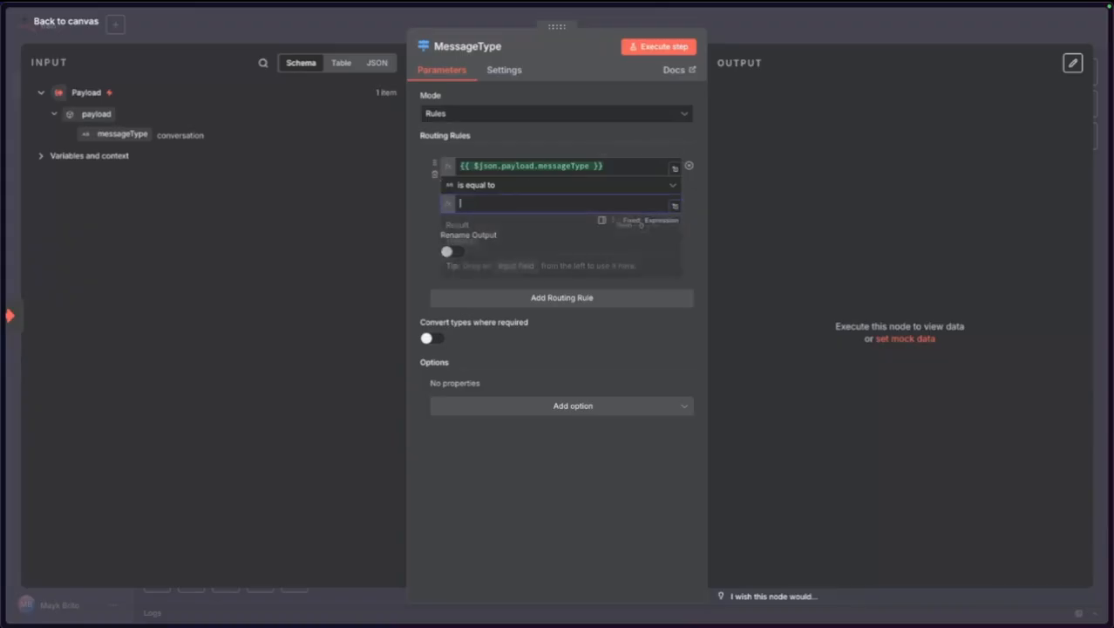
type("'")
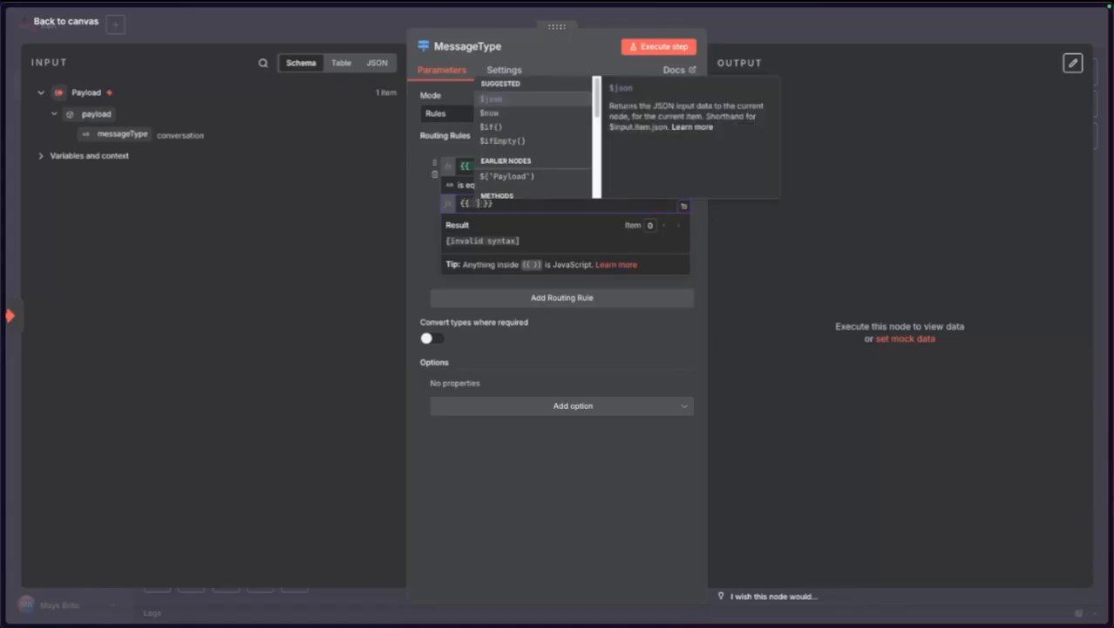
type("conversation")
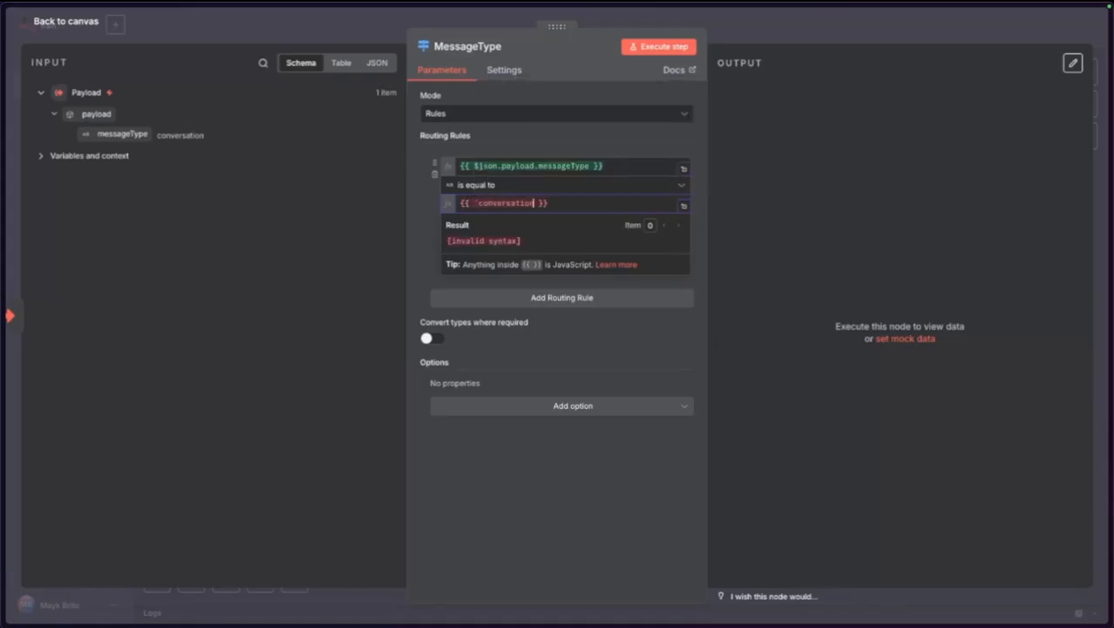
type("'|| ''")
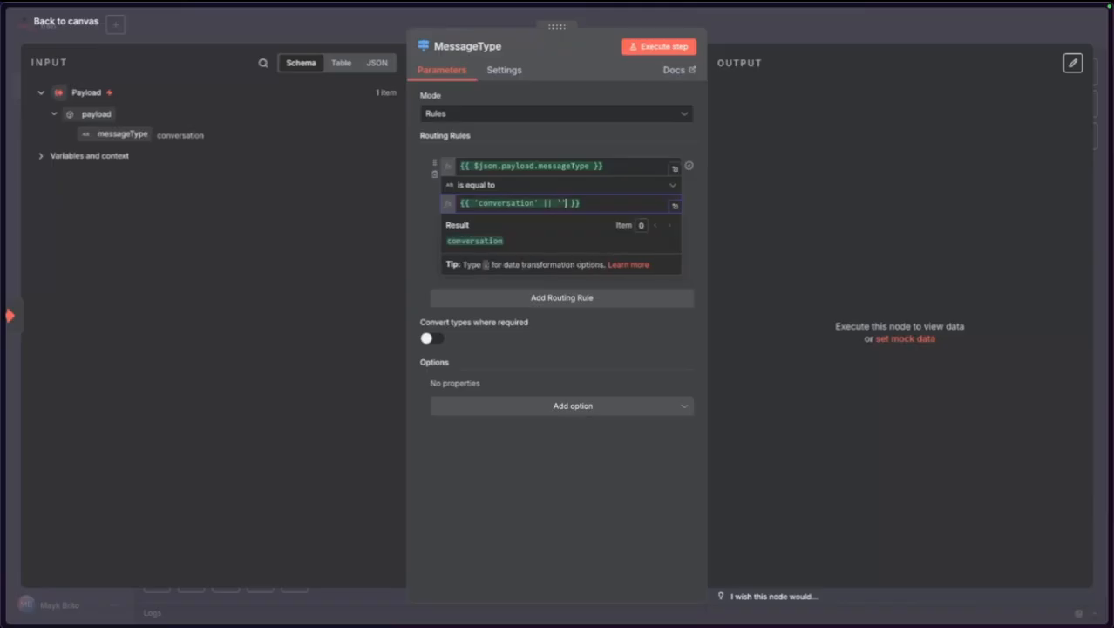
type("extendedText")
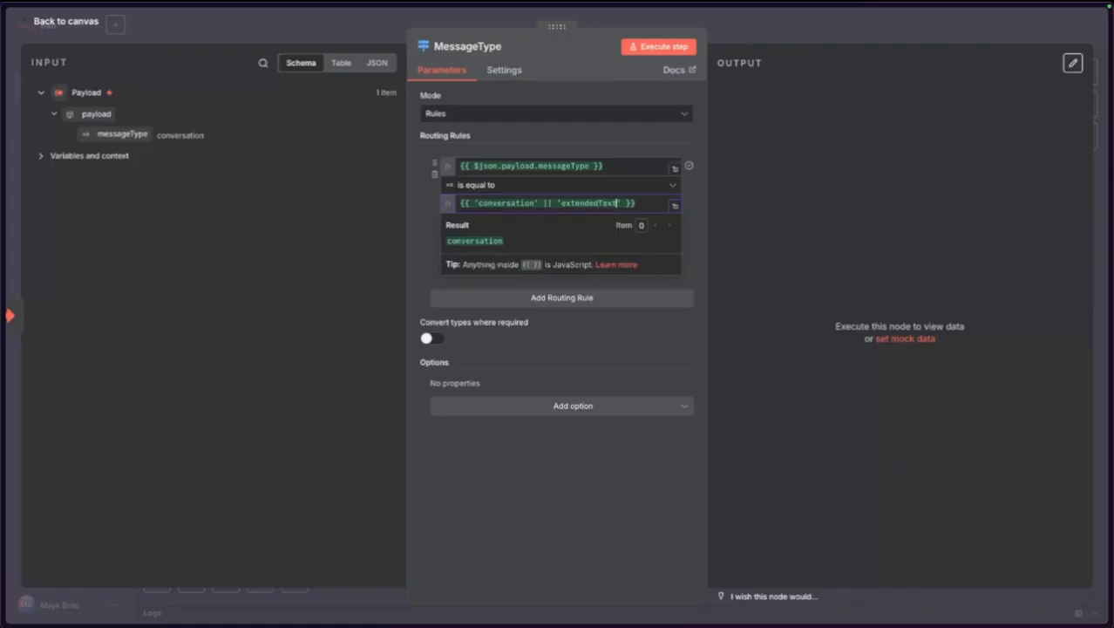
type("Message")
left_click(475, 449)
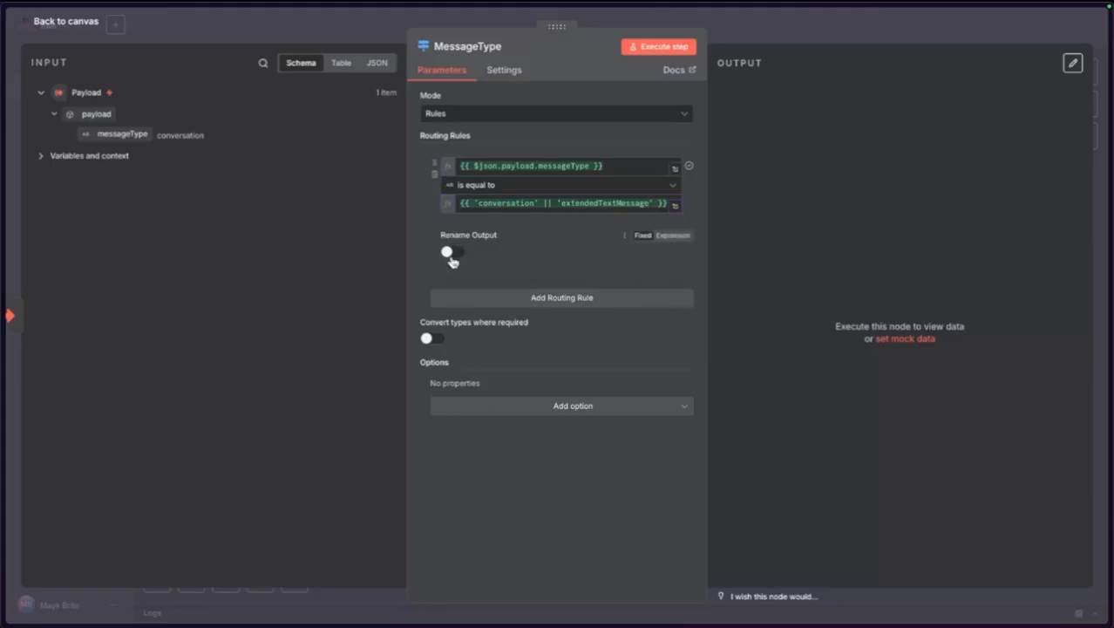
Rename the first rule's output to conversation and reopen MessageType.
left_click(454, 252)
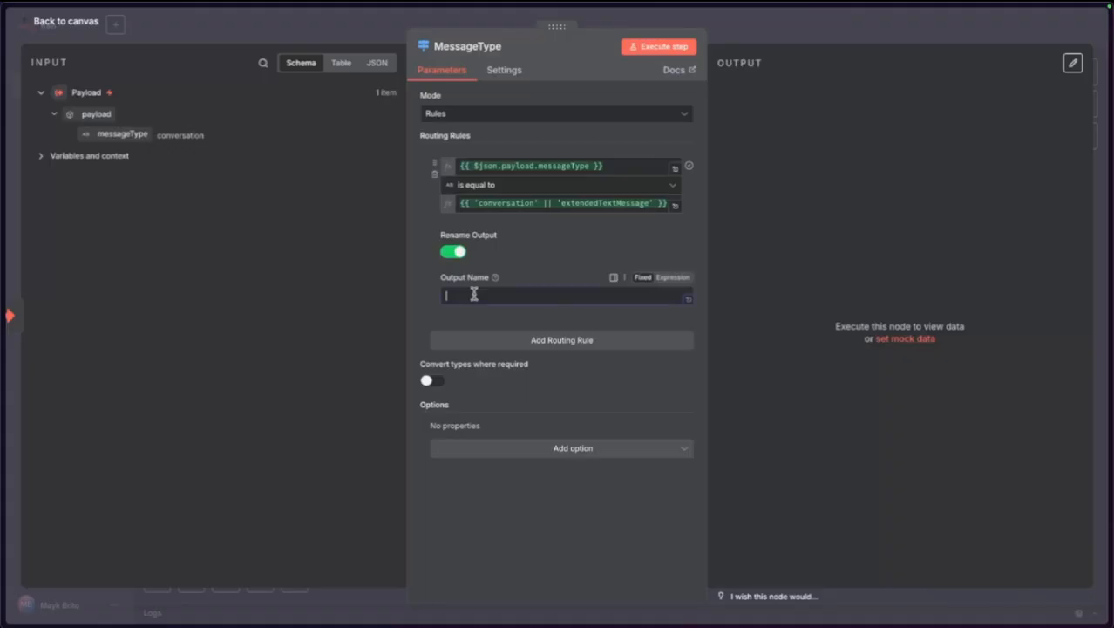
left_click(474, 294)
type("conversation")
left_click(99, 30)
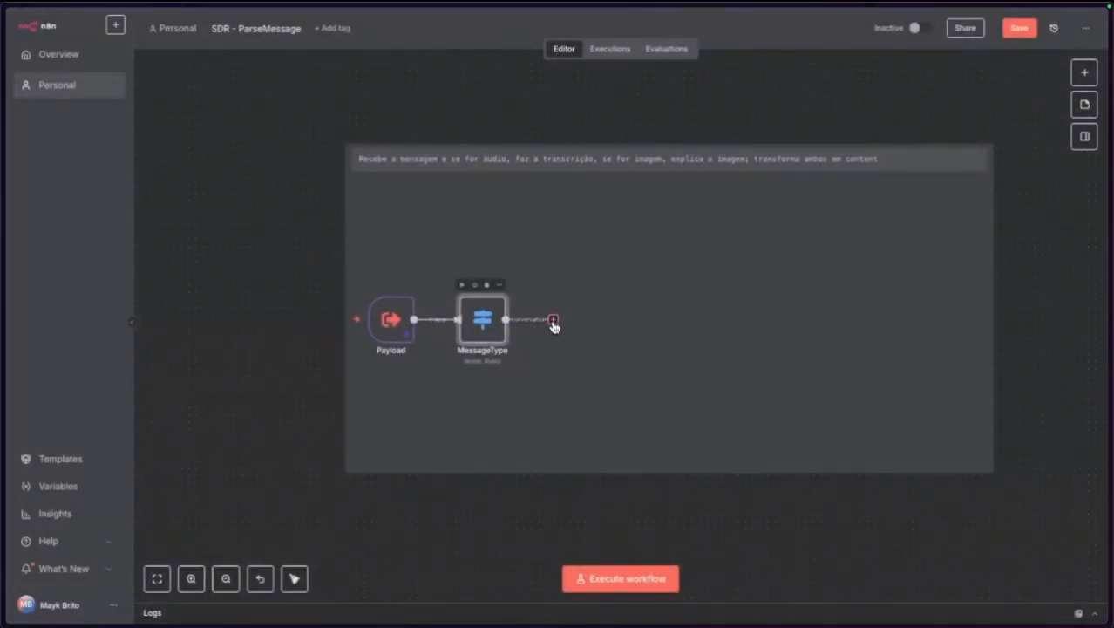
scroll(553, 326, "up", 4)
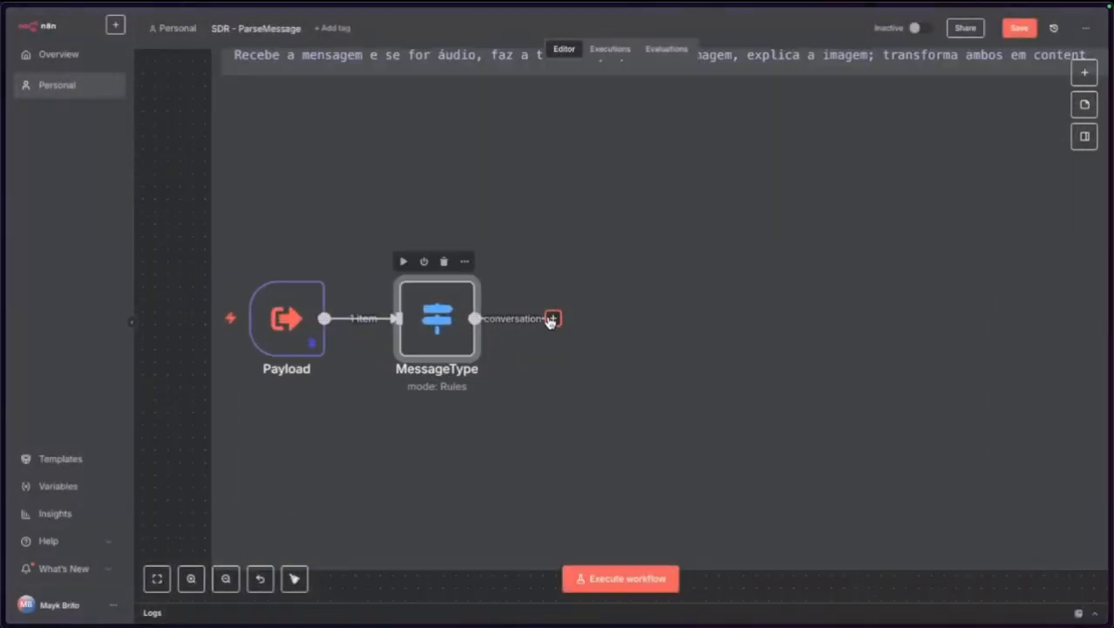
double_click(446, 334)
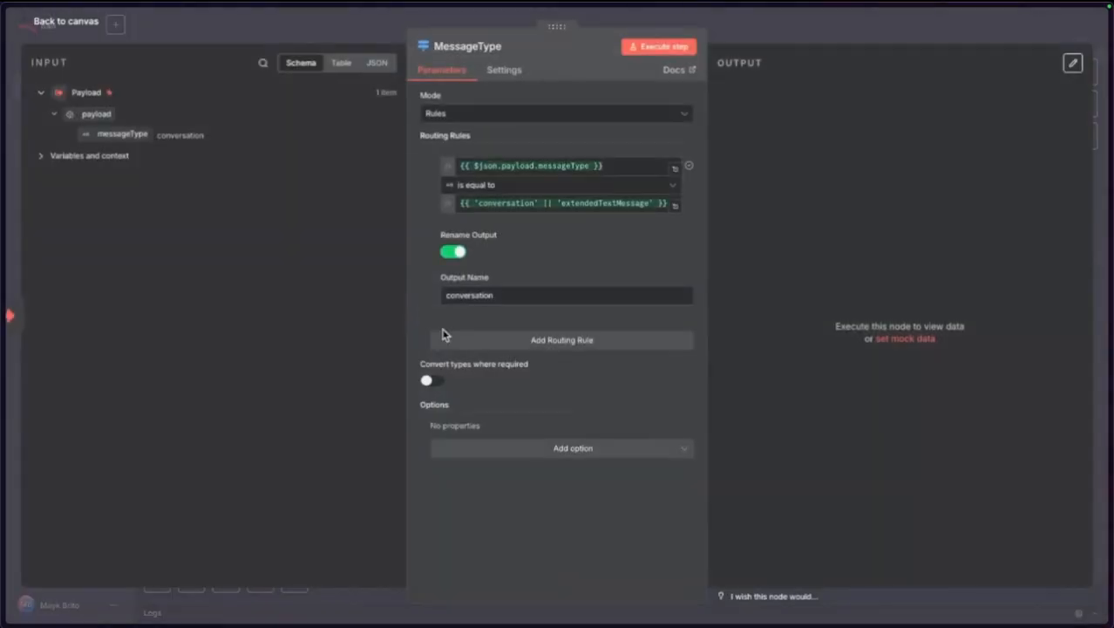
Add a second rule matching messageType equal to audioMessage.
left_click(534, 344)
left_click_drag(103, 131, 511, 360)
left_click(506, 394)
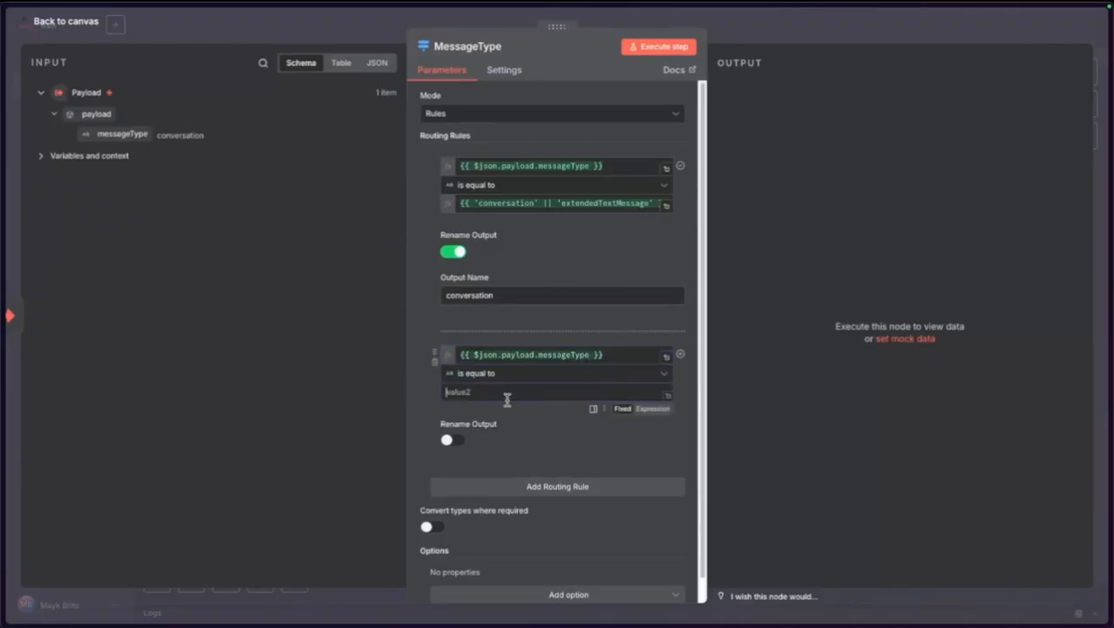
scroll(506, 400, "down", 1)
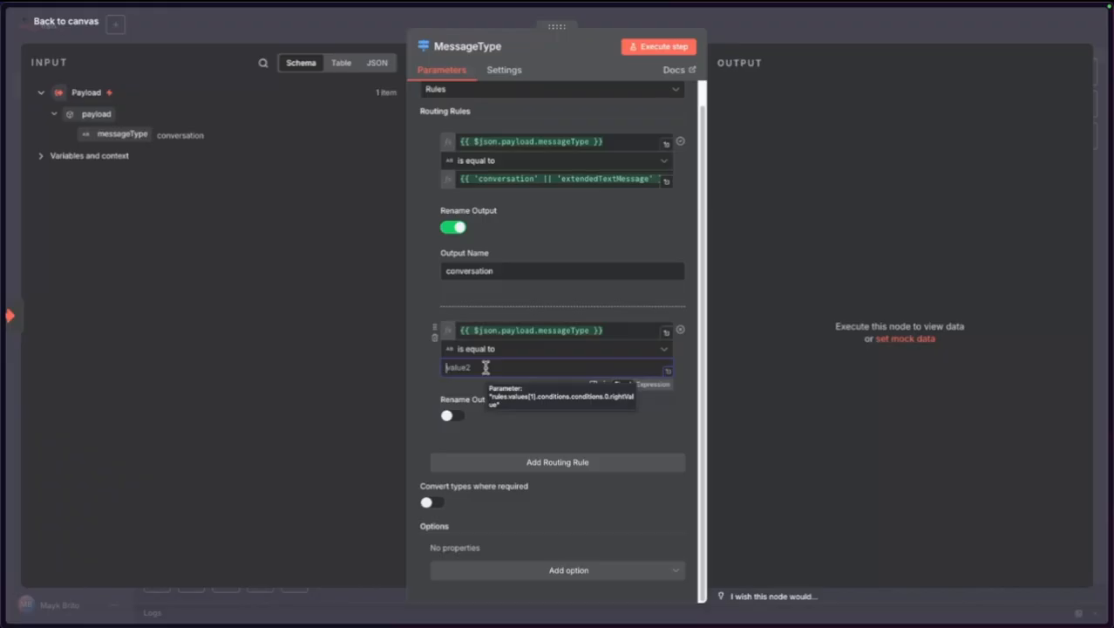
type("audioMessage")
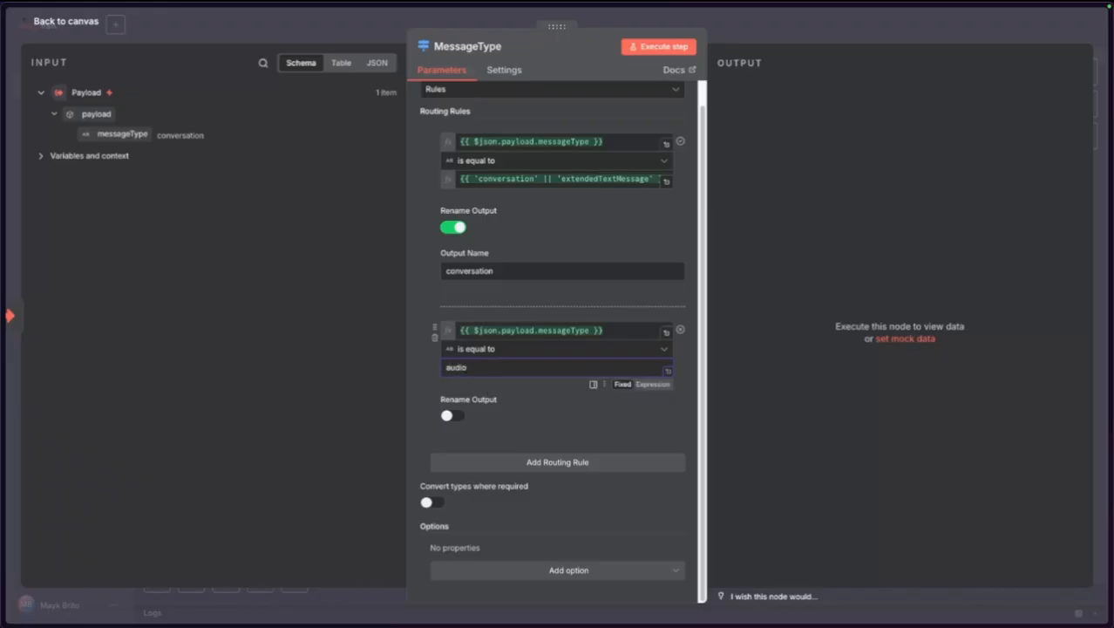
left_click(416, 383)
Add a third rule and name the audioMessage rule's output audio.
left_click(550, 469)
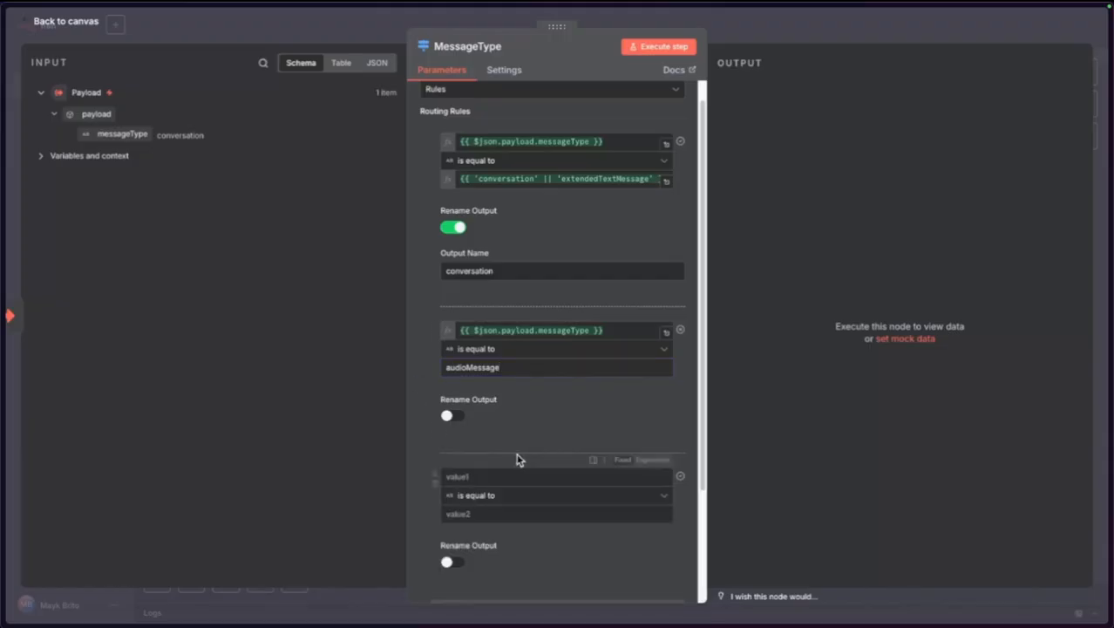
left_click(451, 416)
left_click(490, 457)
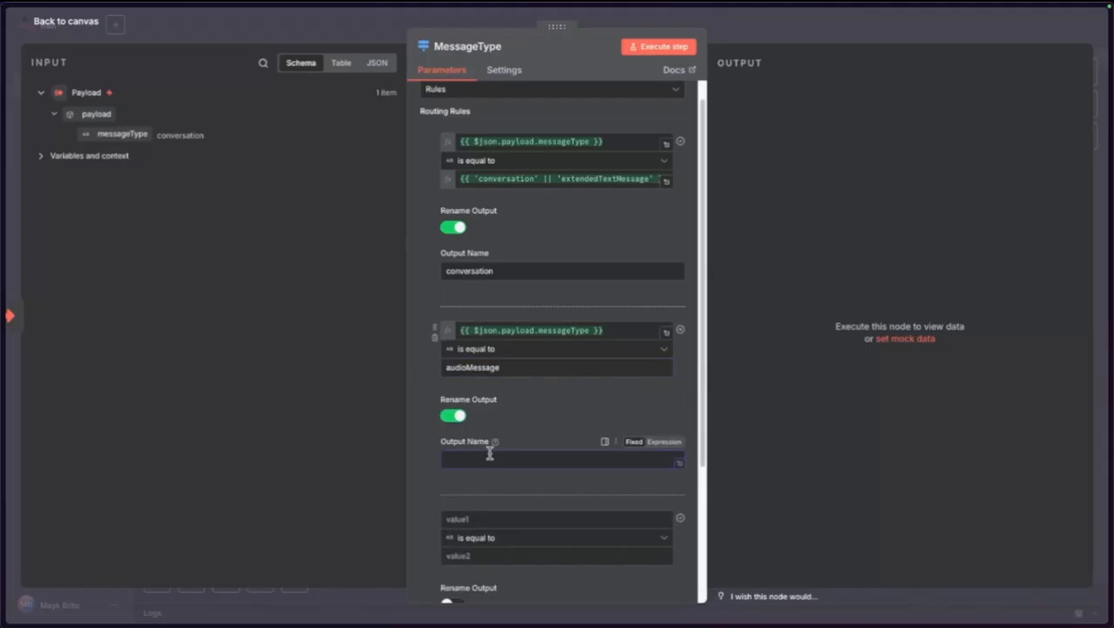
left_click(415, 494)
scroll(419, 492, "down", 3)
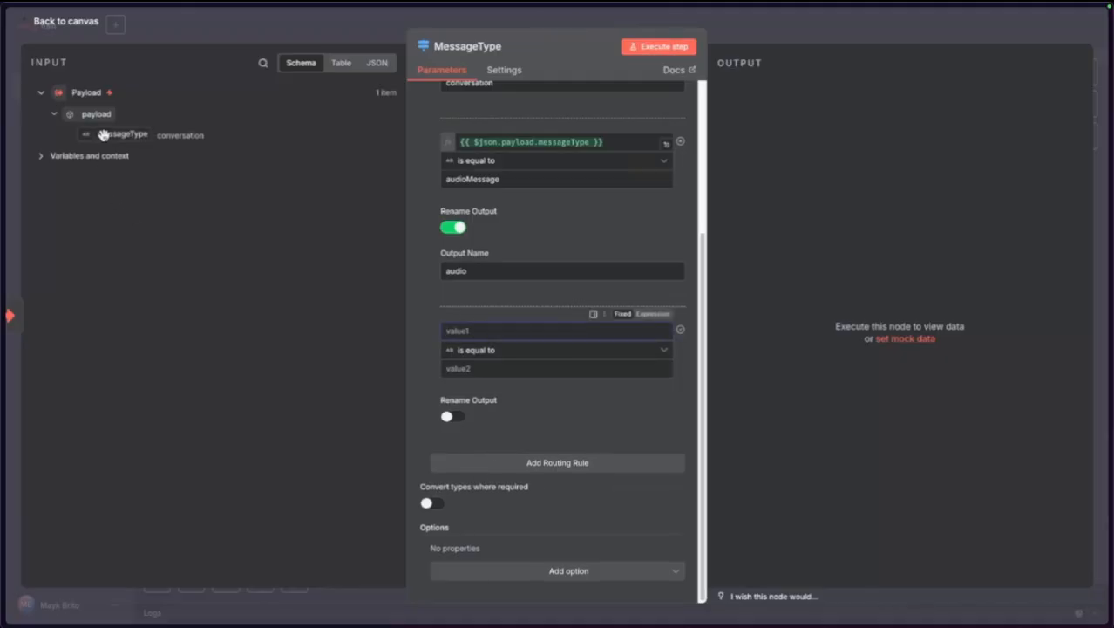
Route messageType imageMessage to an output named image, then search the web for 'evolution docs'.
left_click_drag(117, 134, 463, 332)
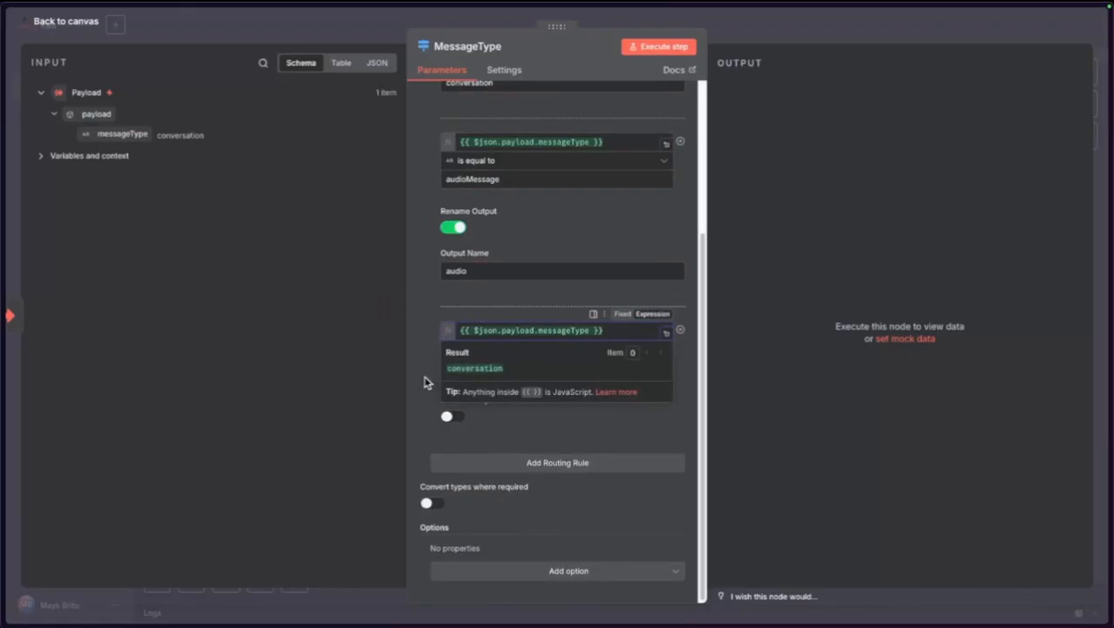
left_click(462, 368)
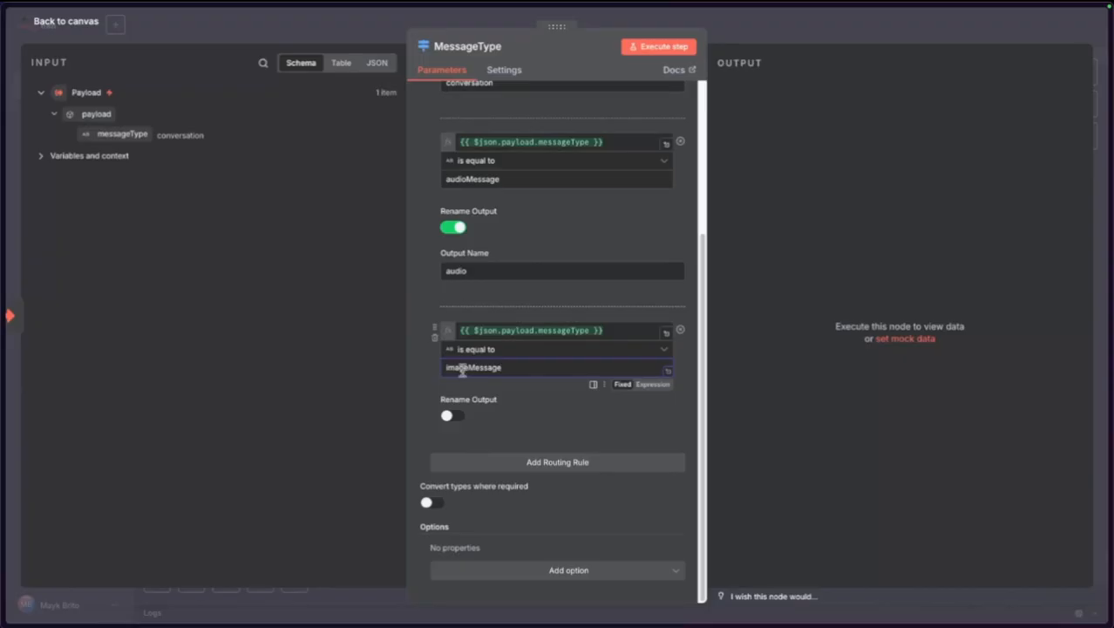
left_click(448, 415)
left_click(476, 455)
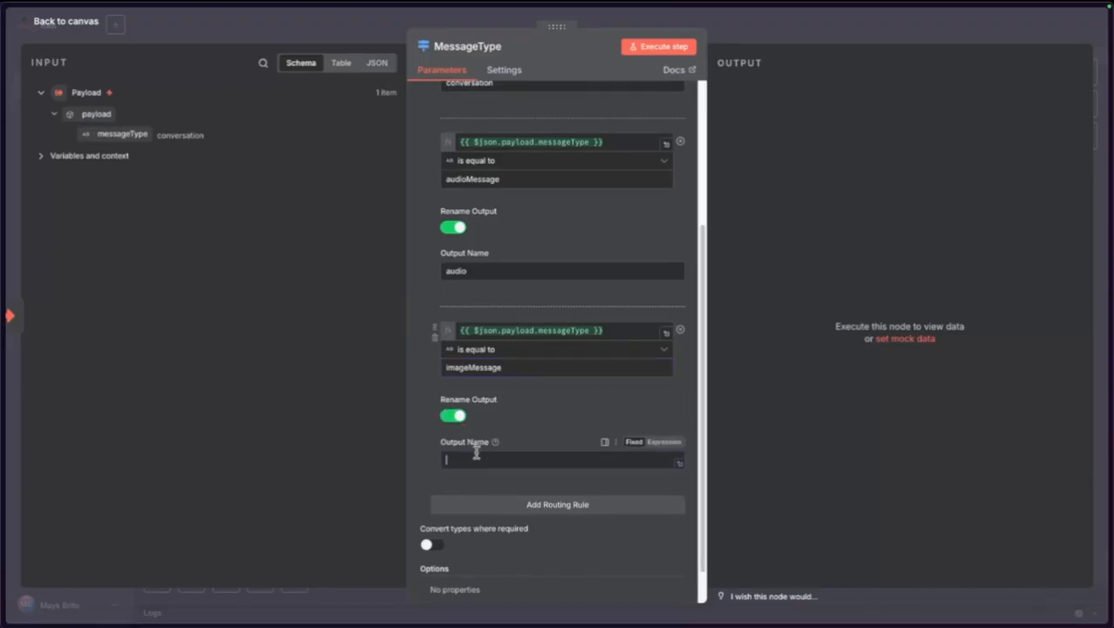
type("image")
left_click(420, 447)
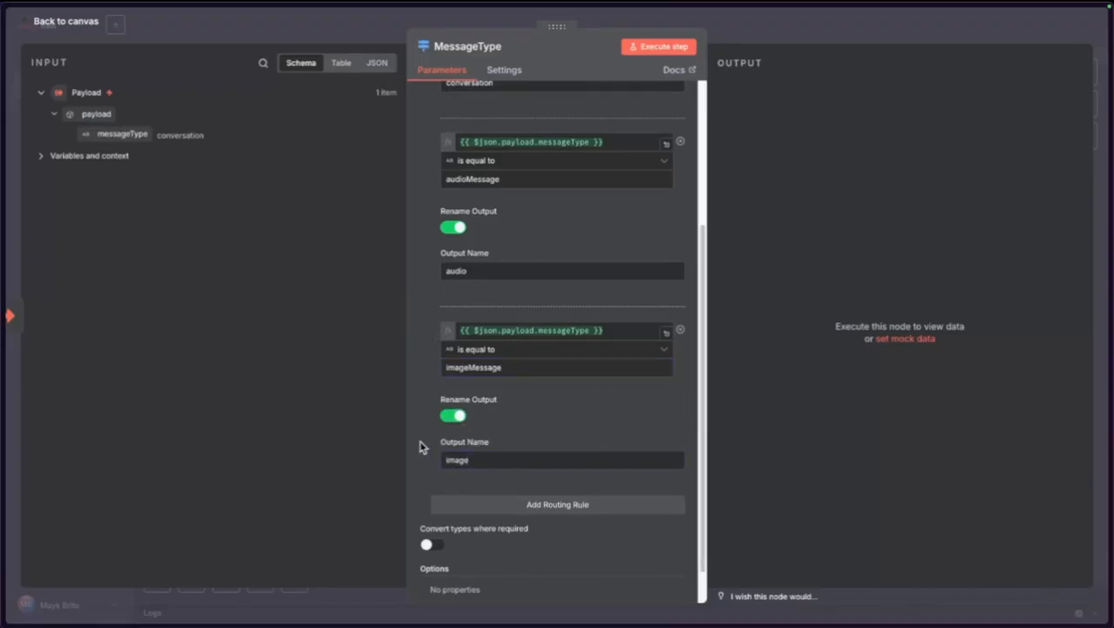
key("ctrl+t")
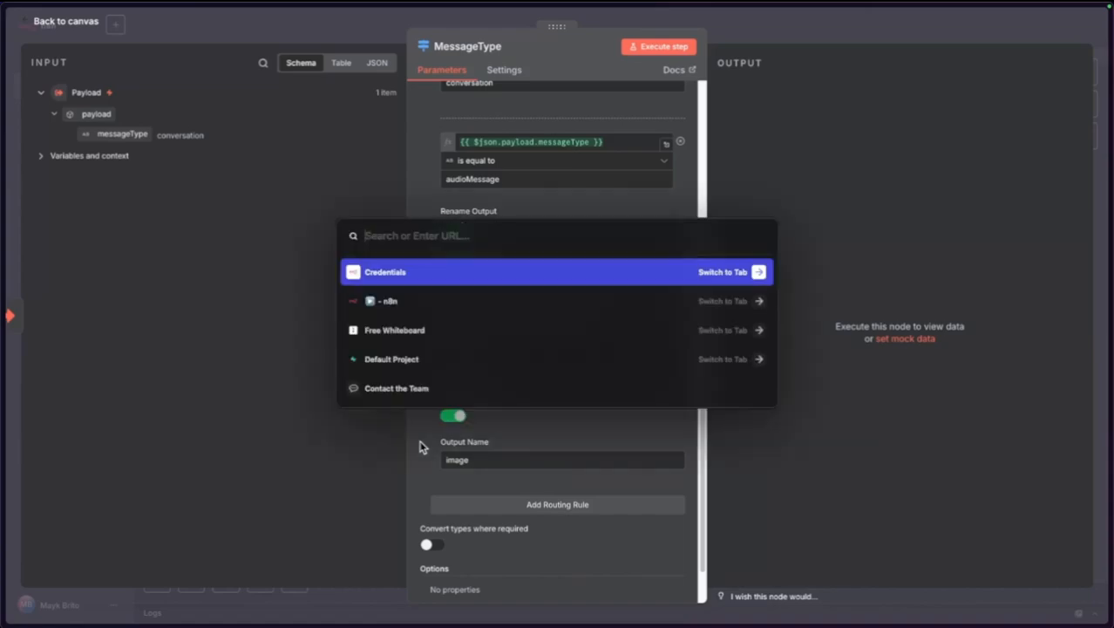
type("evolu")
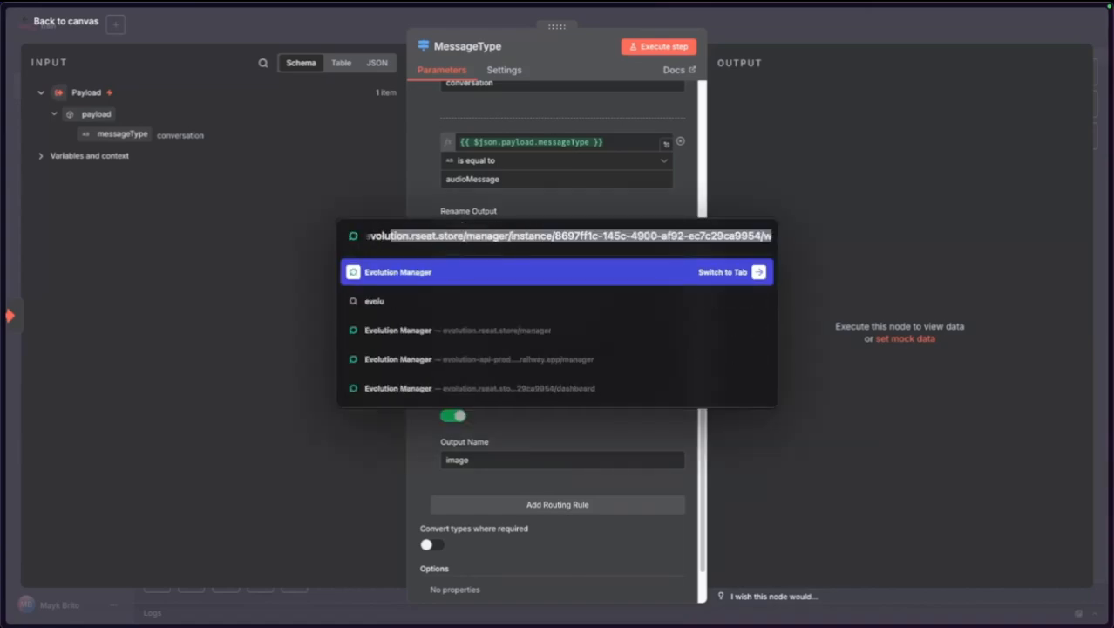
type("tion docs")
Open the Evolution API documentation at version v2's API reference.
key("Return")
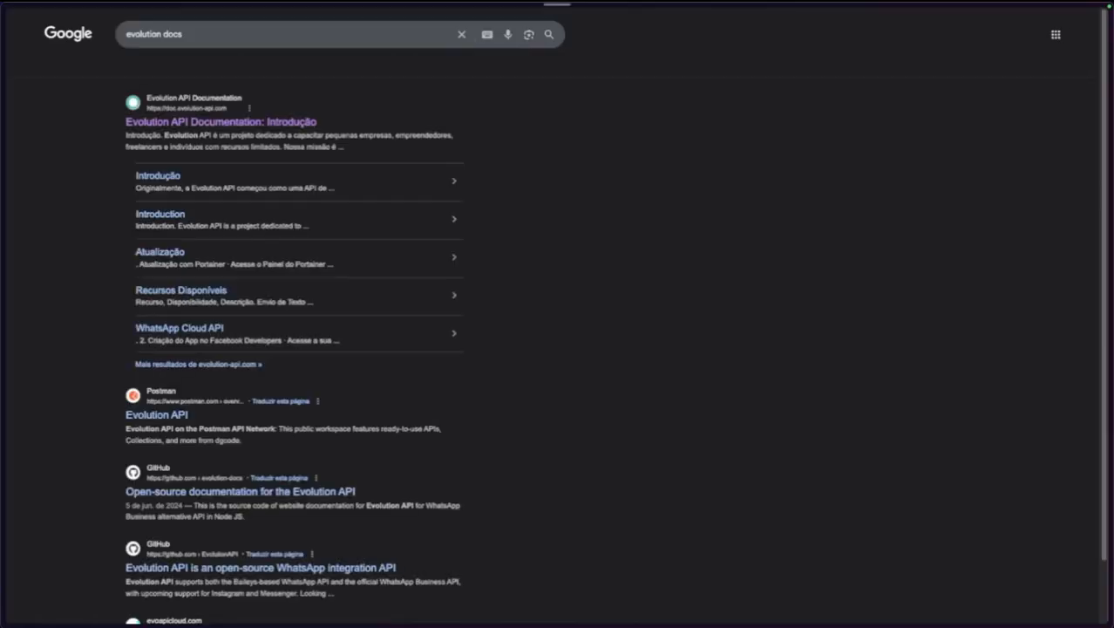
left_click(224, 124)
left_click(259, 26)
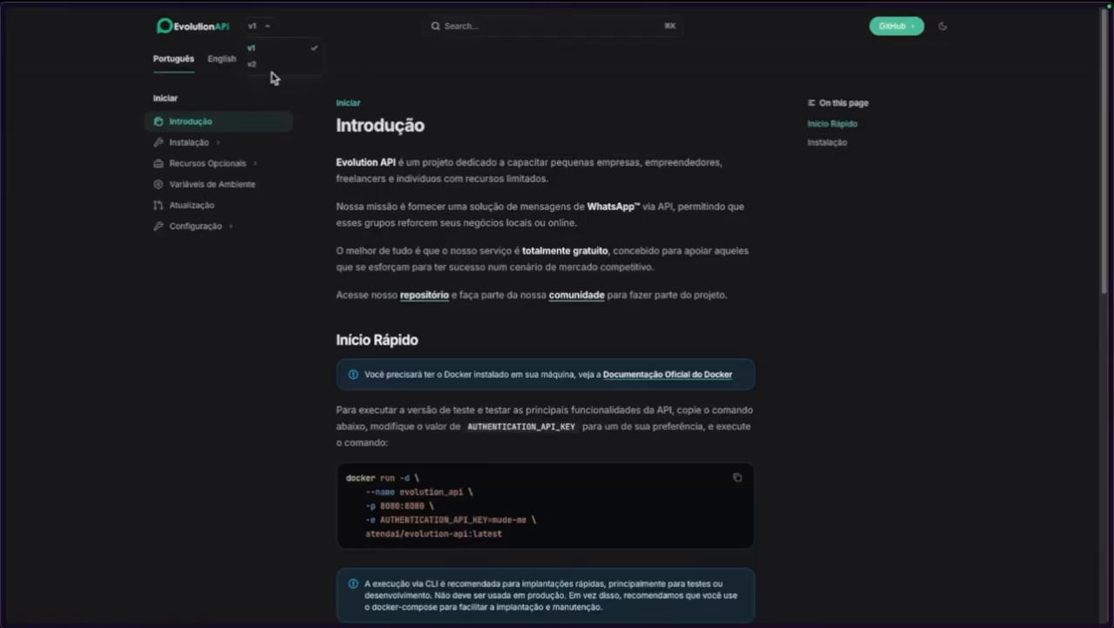
left_click(270, 66)
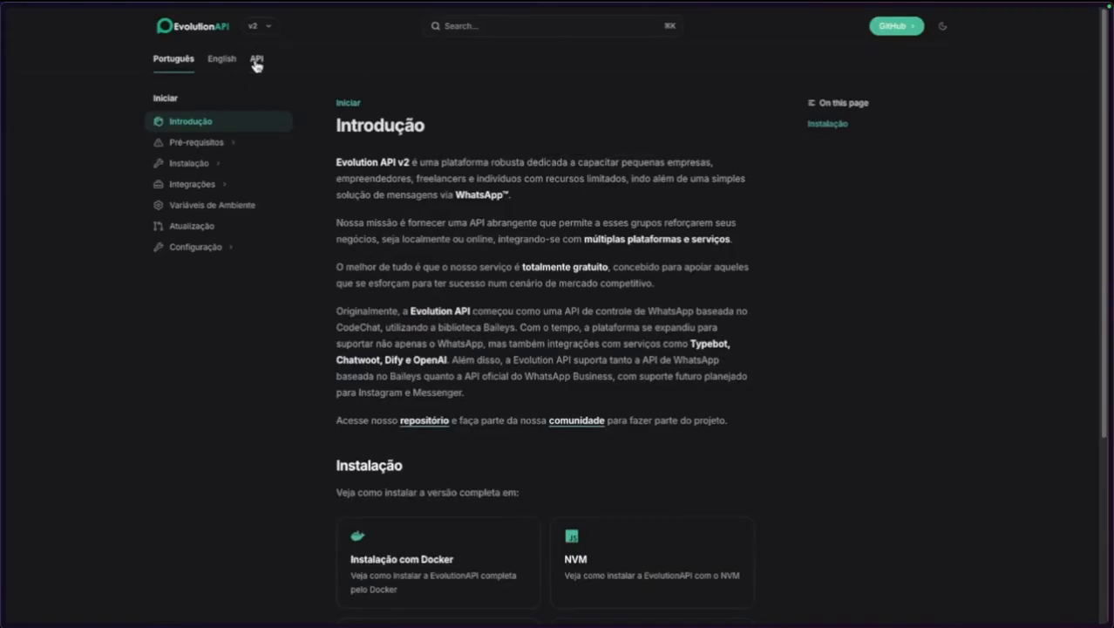
left_click(257, 59)
View Get Base64 with message body attributes expanded to message.key, then return to n8n.
scroll(231, 392, "down", 5)
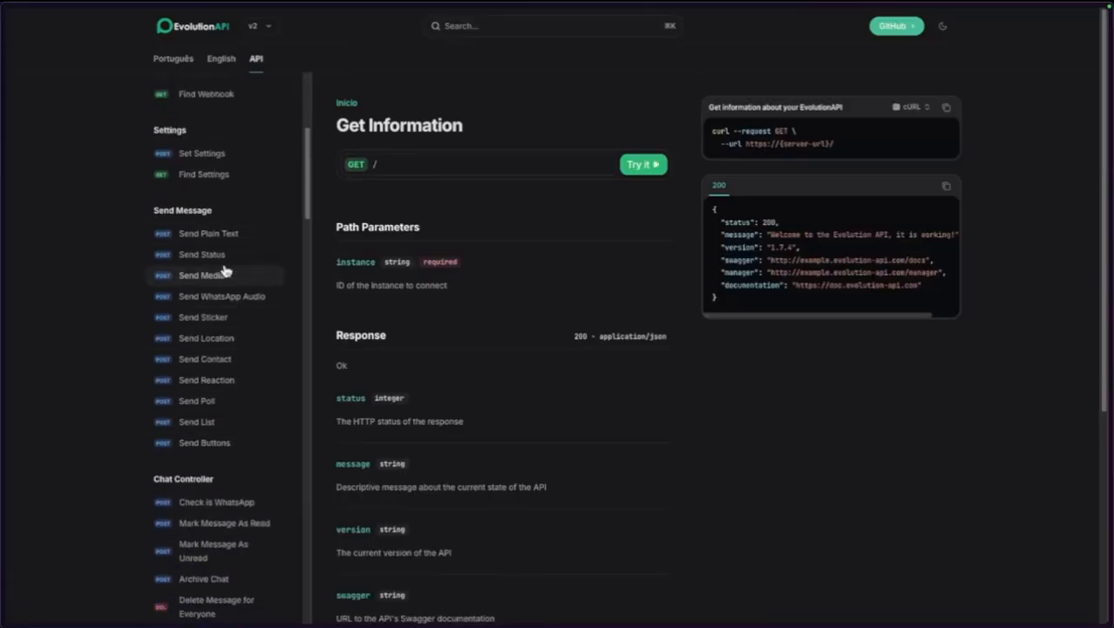
scroll(224, 273, "down", 5)
left_click(199, 318)
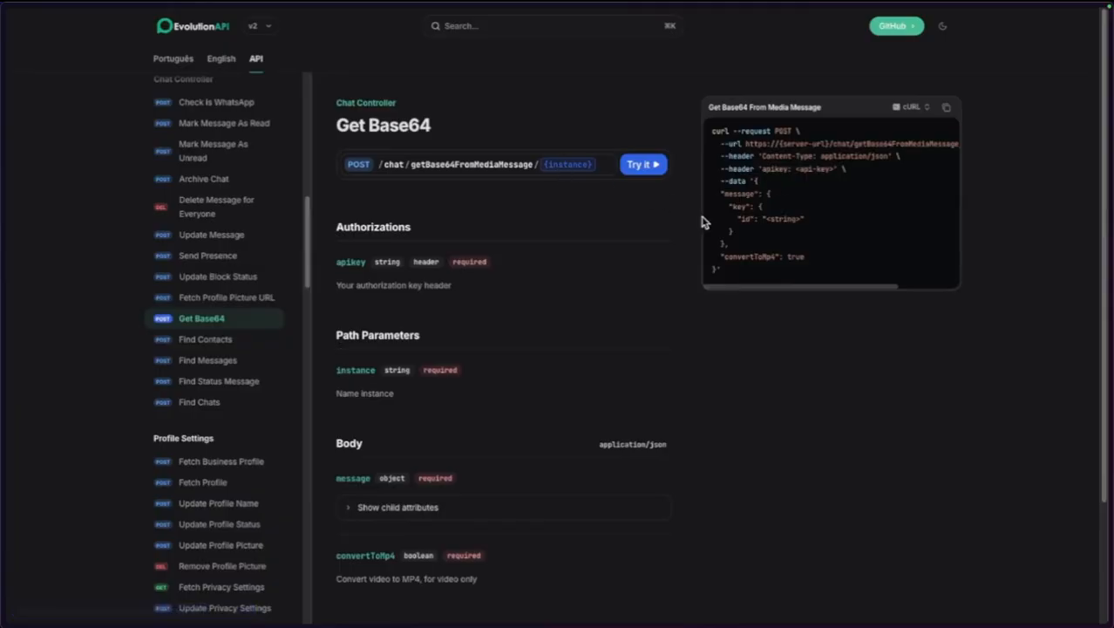
scroll(477, 348, "down", 3)
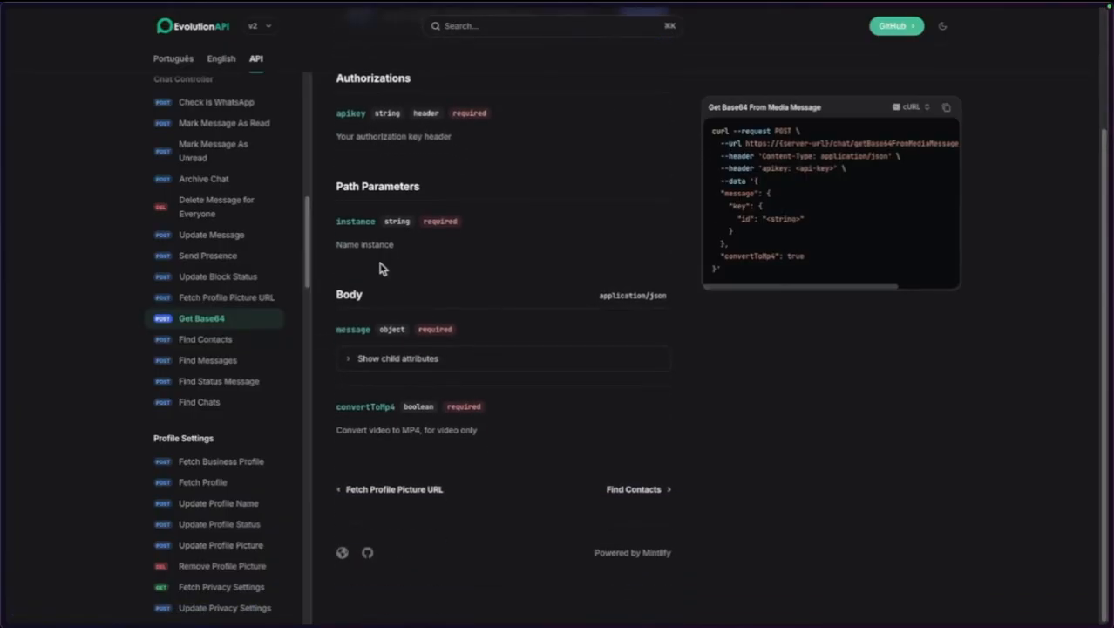
left_click(361, 358)
left_click(397, 422)
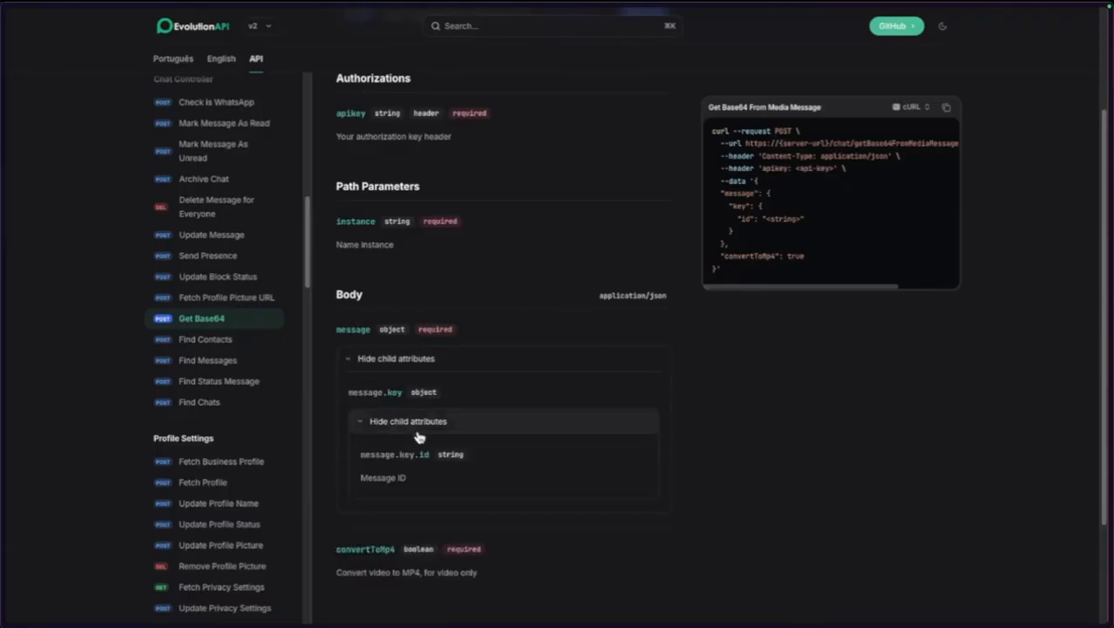
scroll(443, 472, "down", 3)
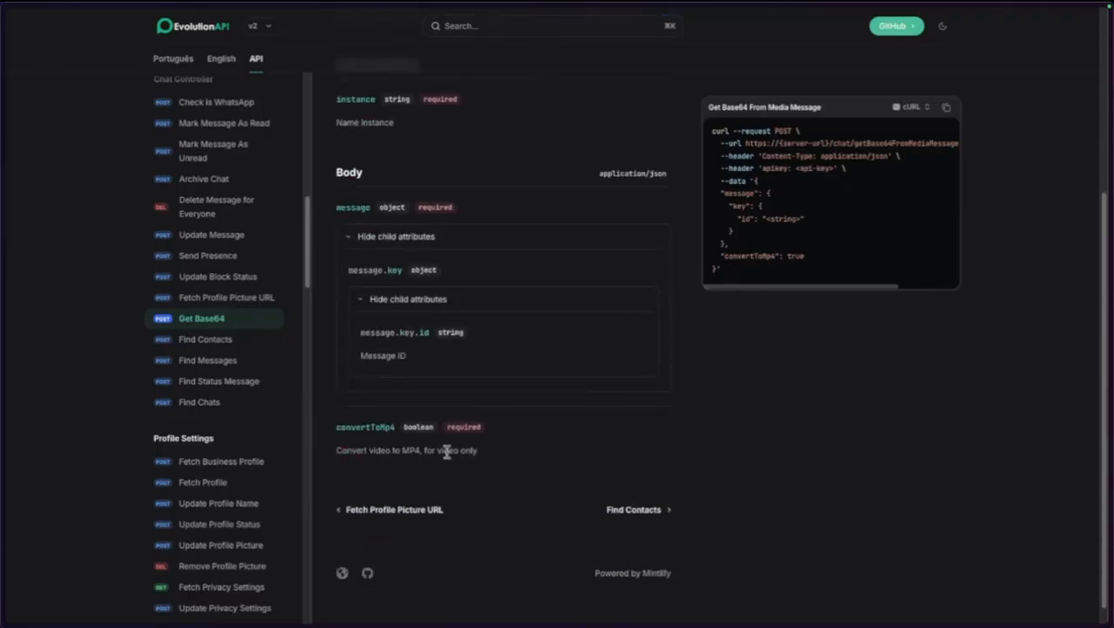
scroll(580, 433, "up", 3)
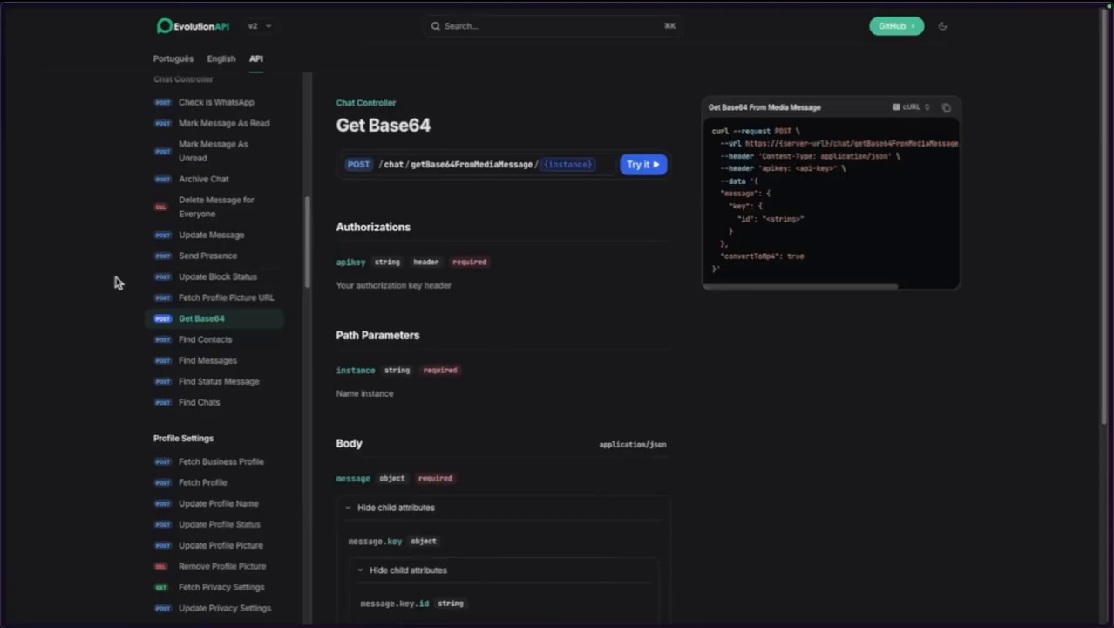
mouse_move(4, 287)
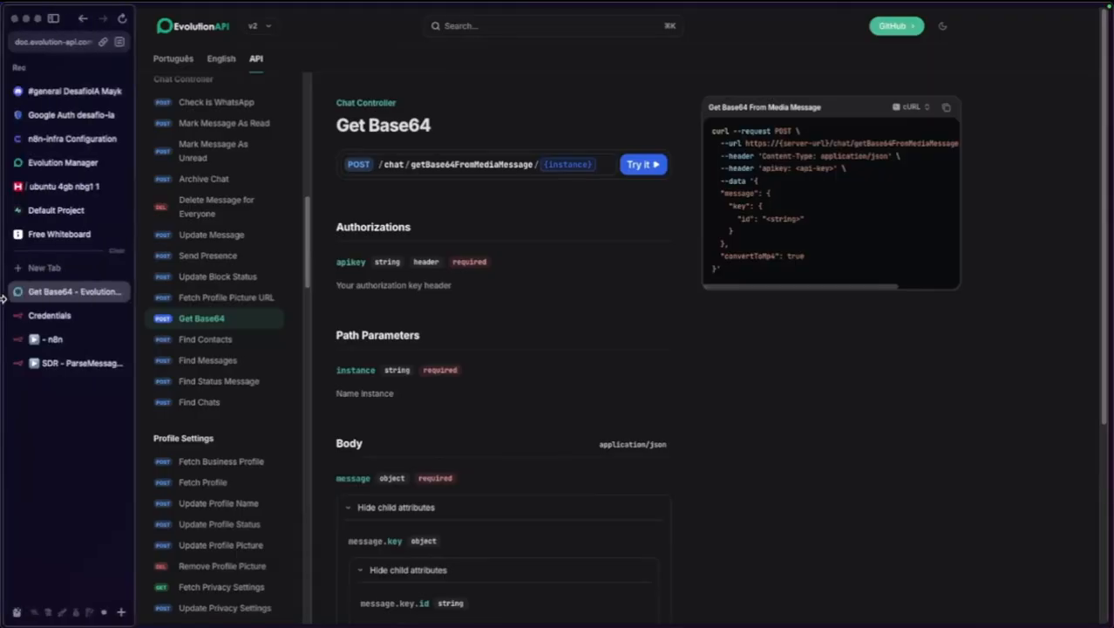
left_click(52, 314)
Close the docs page and extra n8n tab, returning to the SDR - ParseMessage canvas.
left_click(119, 292)
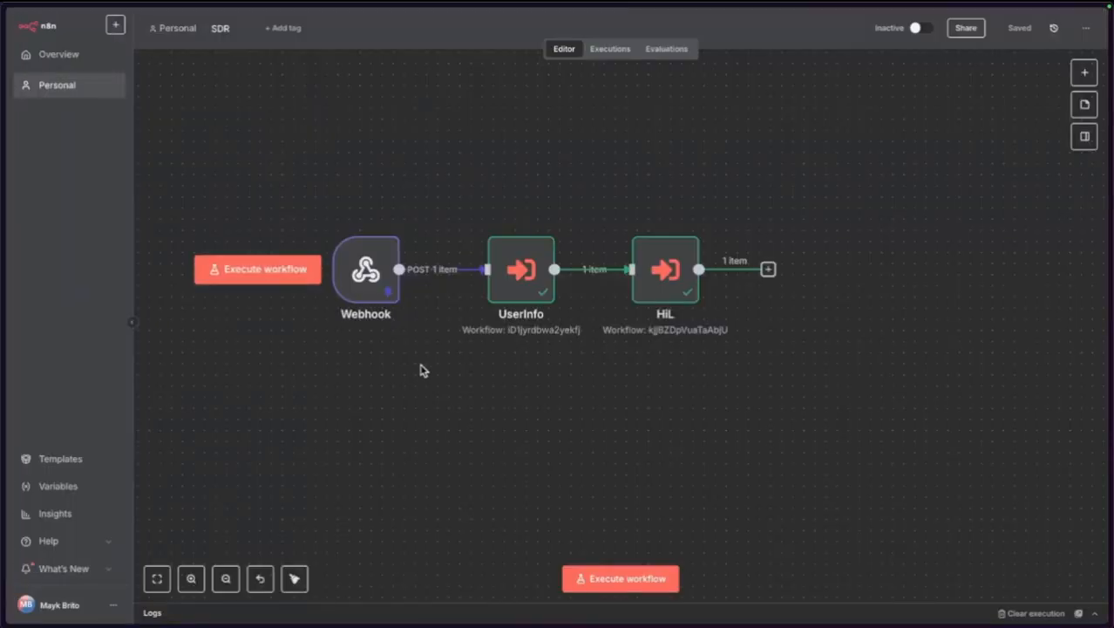
left_click(49, 322)
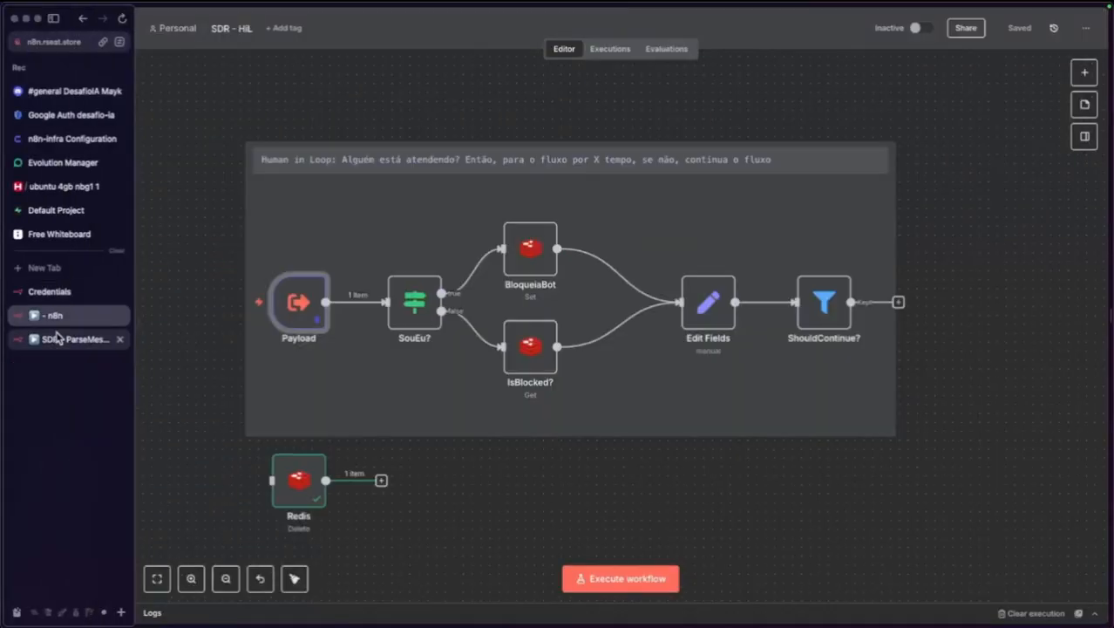
left_click(119, 315)
left_click(55, 323)
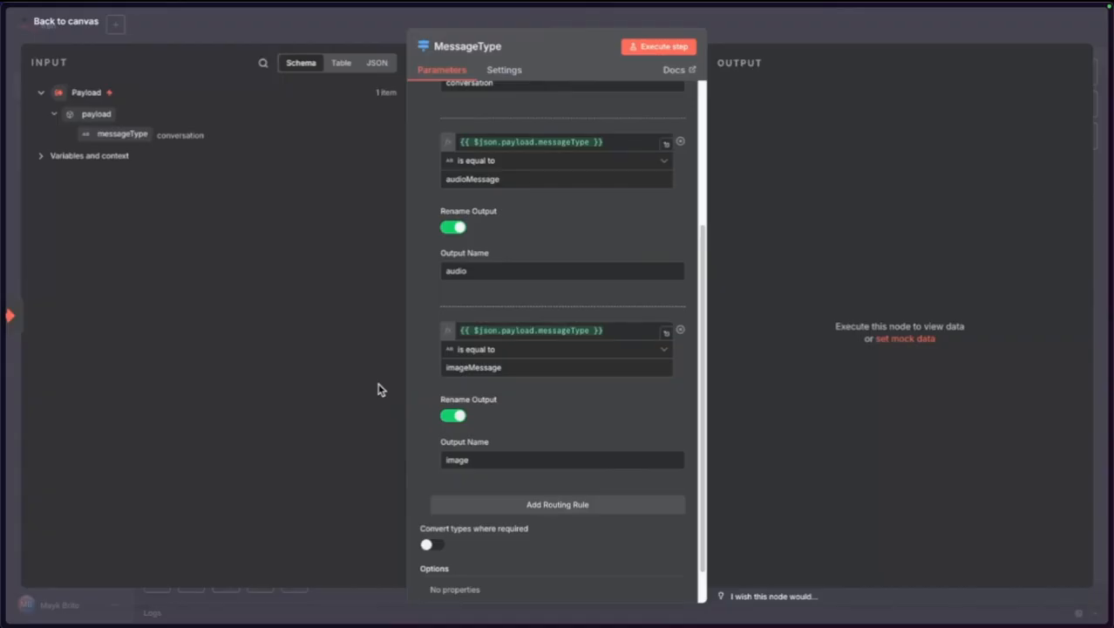
scroll(445, 274, "up", 1)
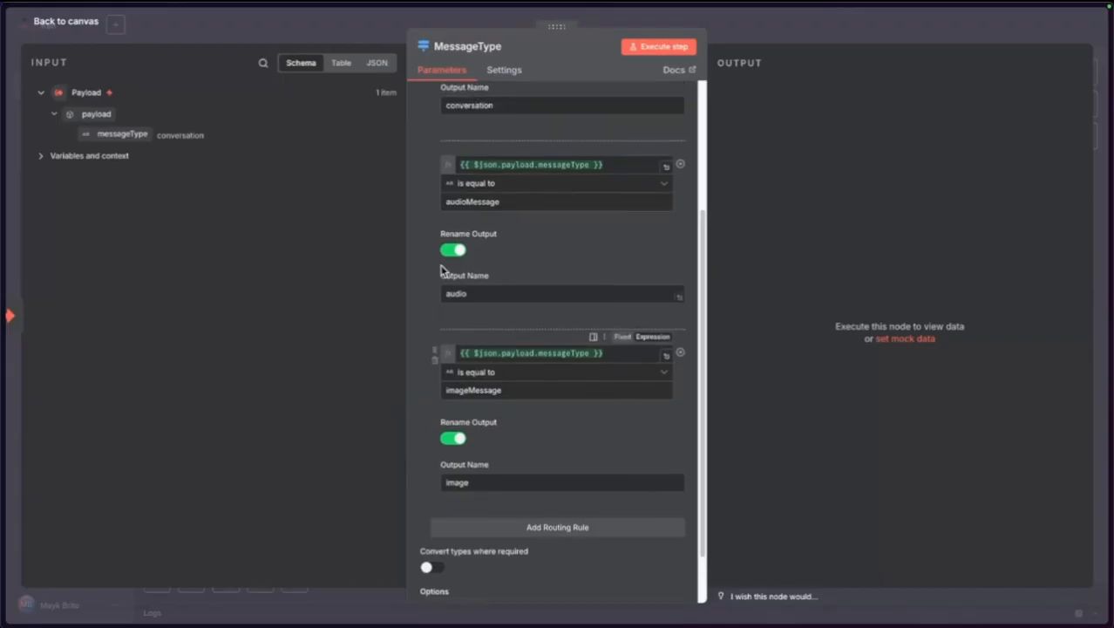
scroll(442, 271, "up", 3)
left_click(65, 21)
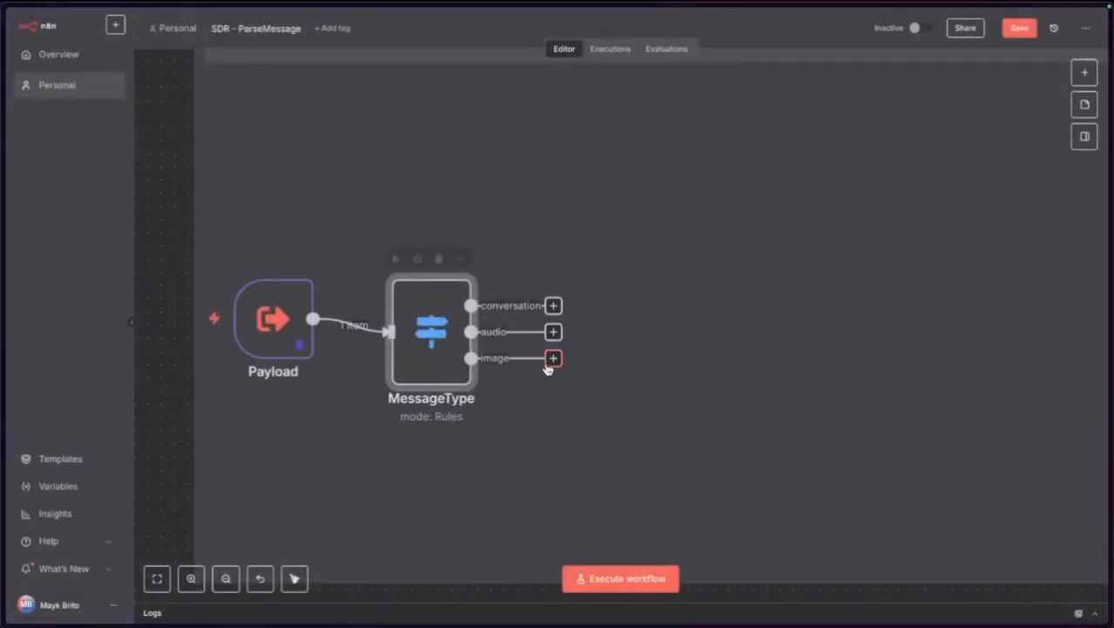
Align Payload with MessageType, save, and execute the workflow to test the routing.
mouse_move(288, 314)
left_mouse_down()
mouse_move(281, 340)
mouse_move(293, 326)
left_mouse_up()
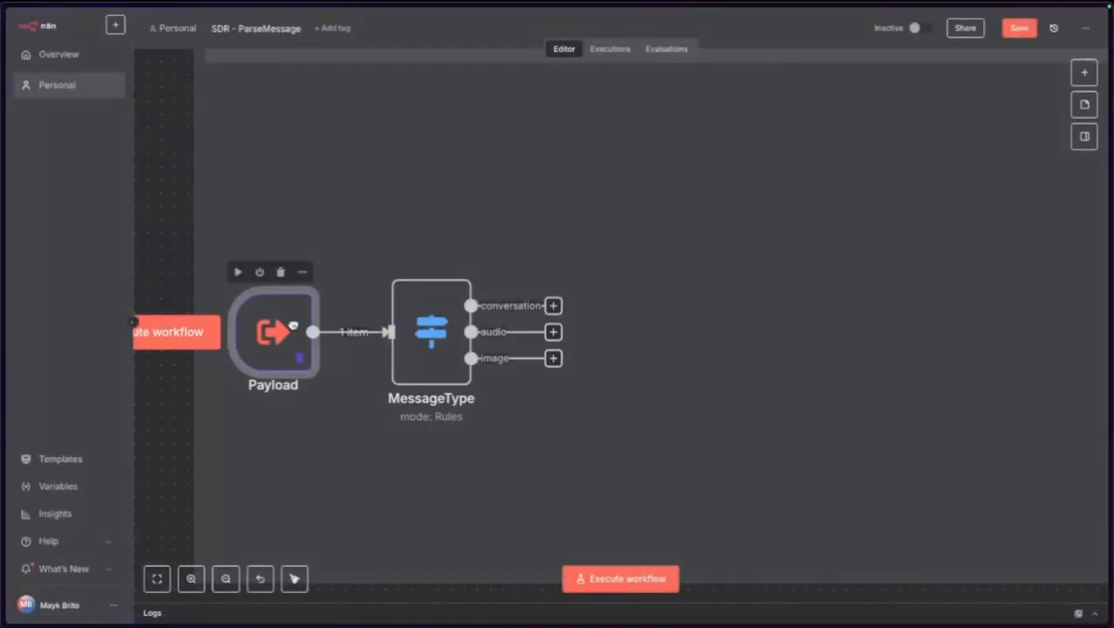
left_click(1013, 29)
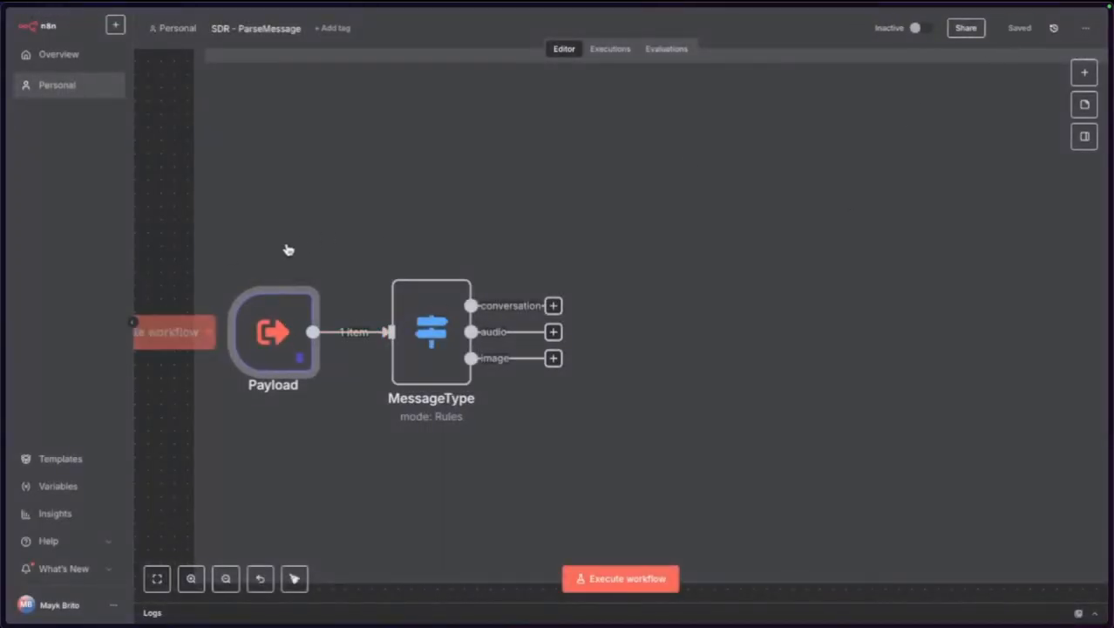
left_click(190, 330)
scroll(624, 308, "down", 3)
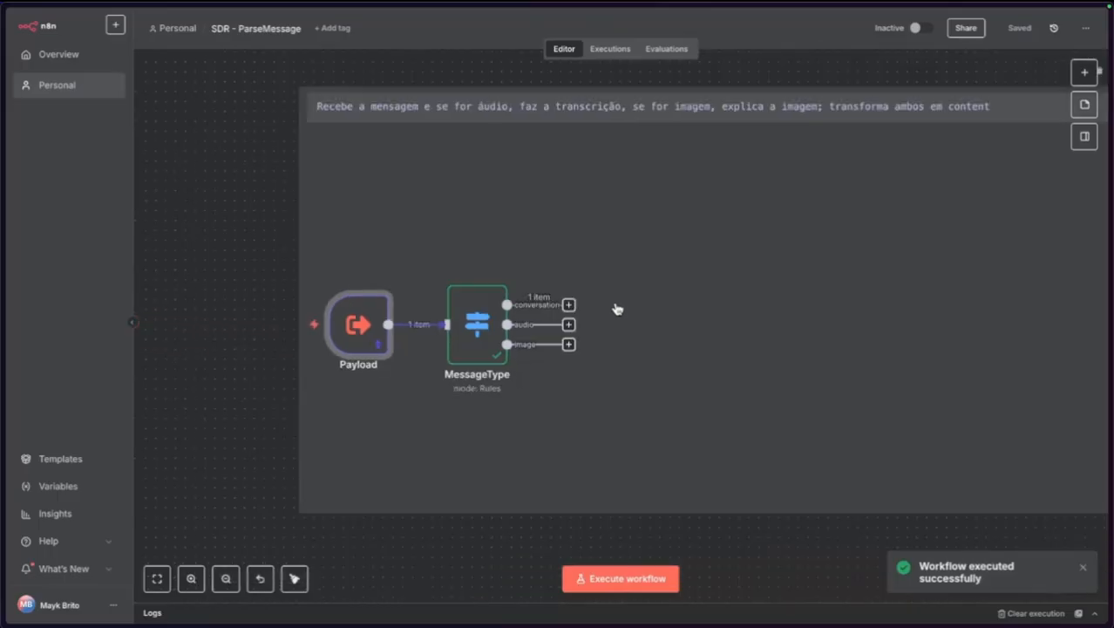
left_click(774, 555)
left_click_drag(804, 549, 706, 519)
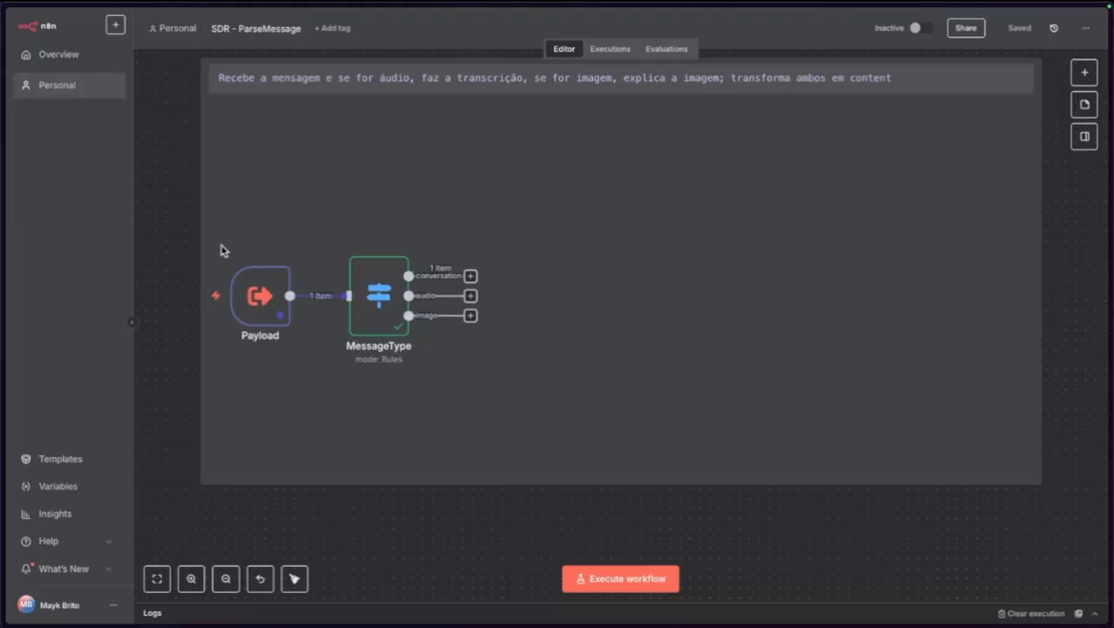
Attach an Edit Fields (Set) node with a content field to the conversation output, then open Payload.
left_click(470, 275)
type("set")
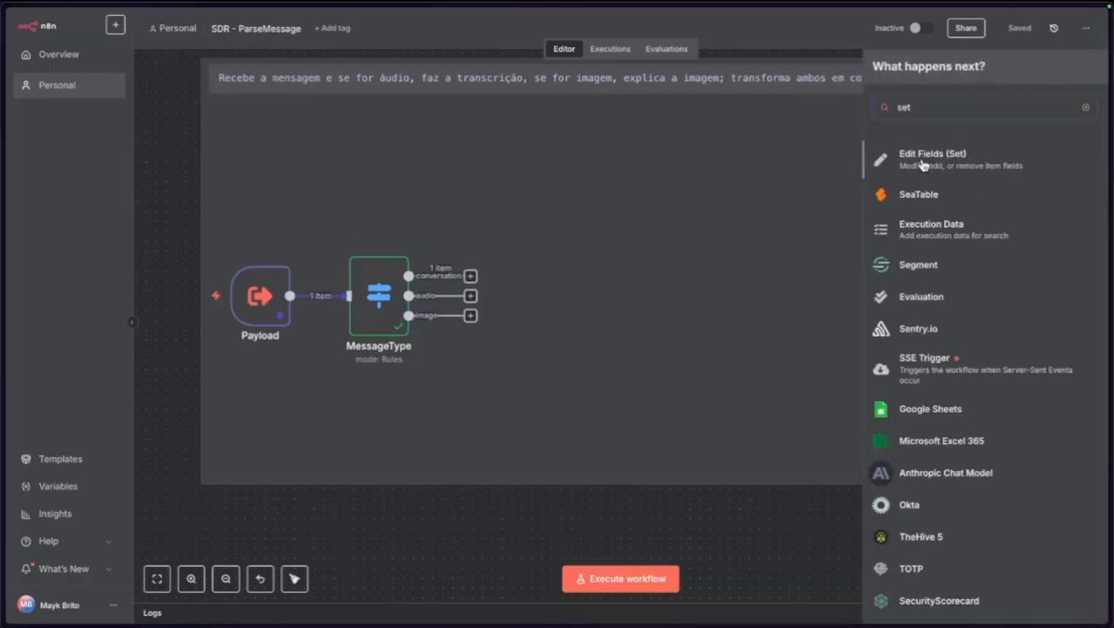
left_click(925, 164)
left_click(478, 170)
left_click(473, 168)
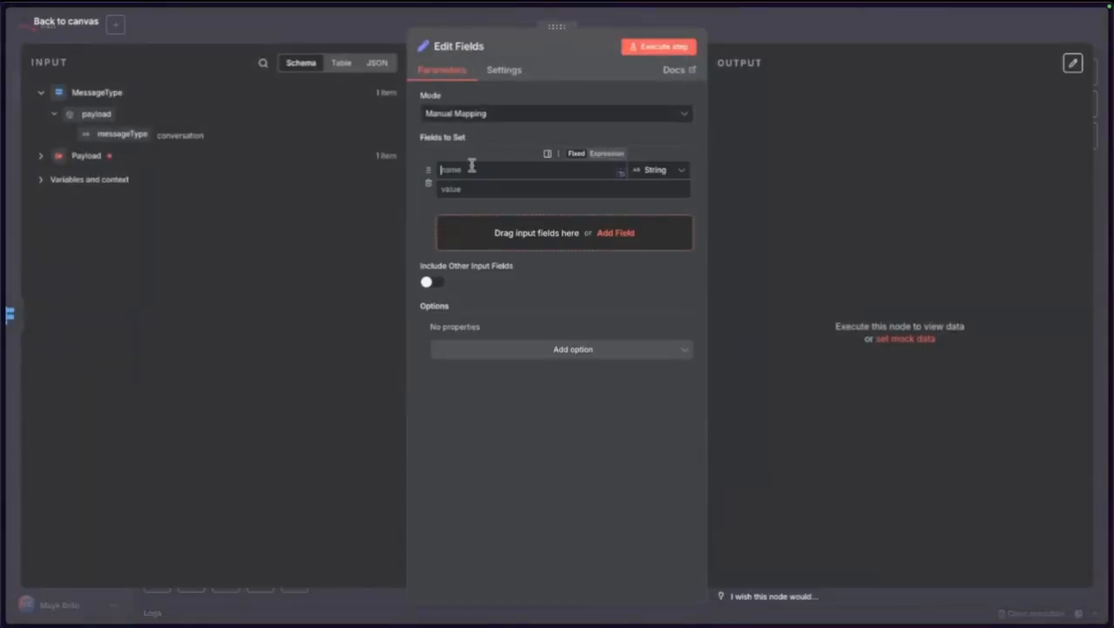
type("content")
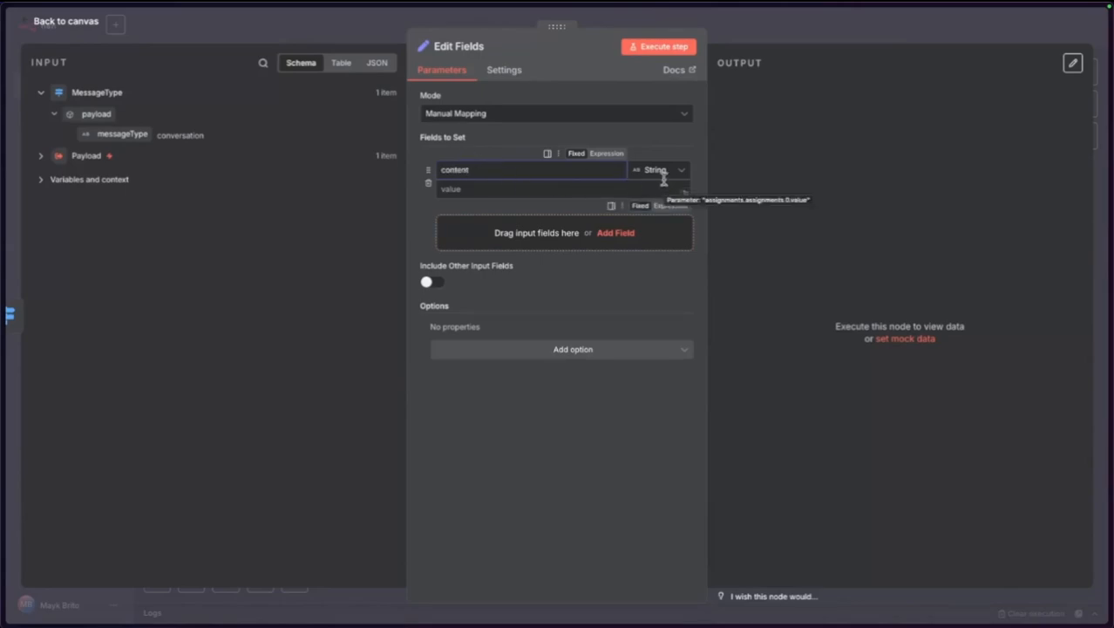
left_click(89, 179)
left_click(125, 95)
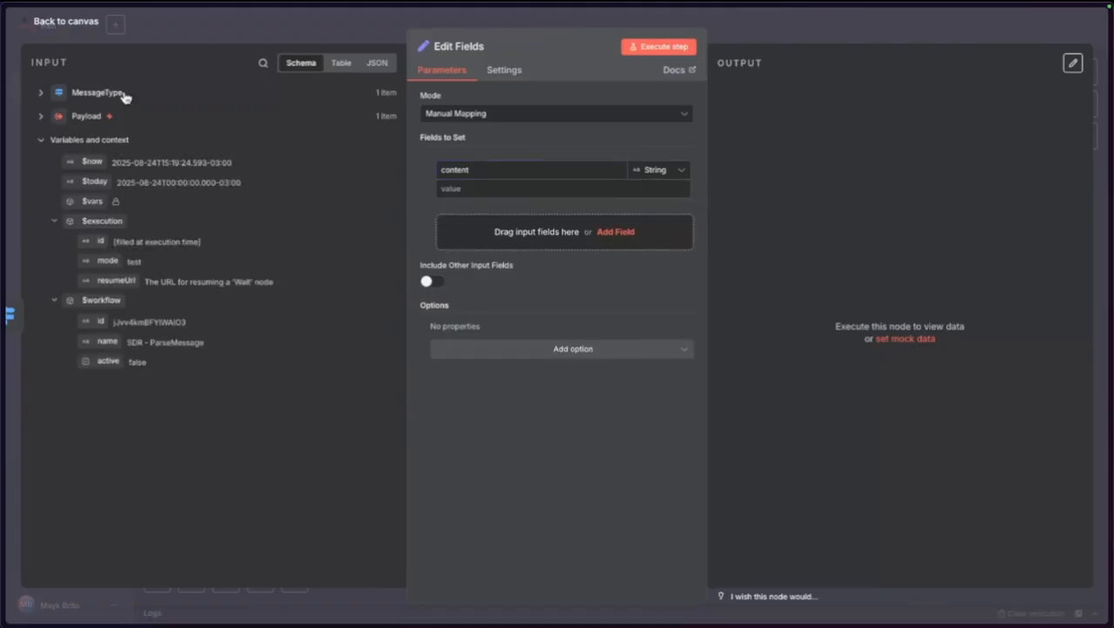
left_click(72, 27)
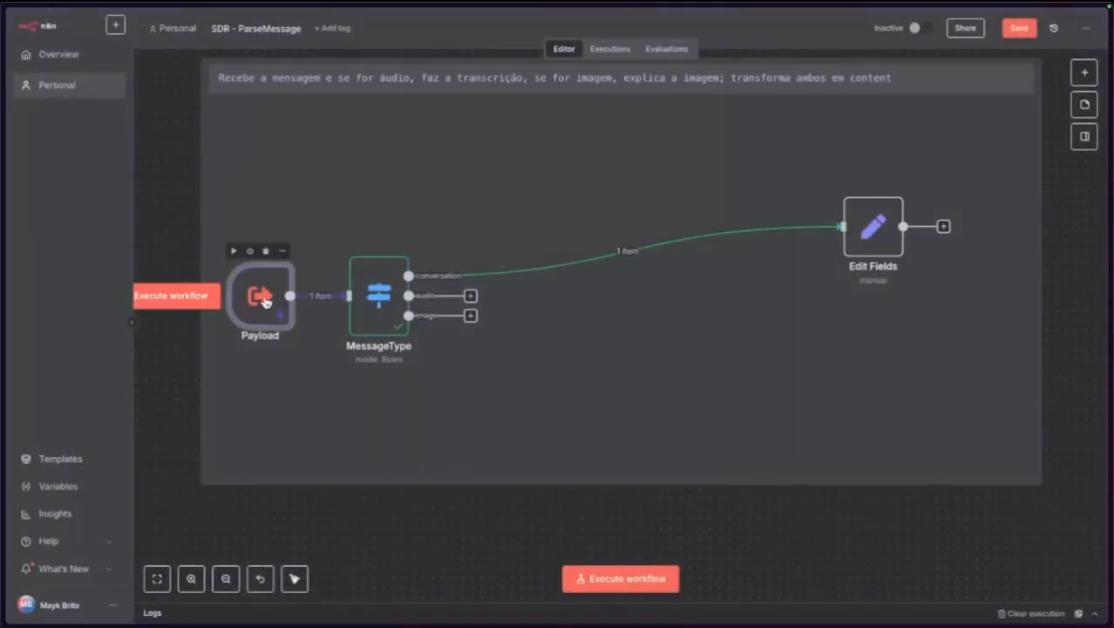
double_click(262, 295)
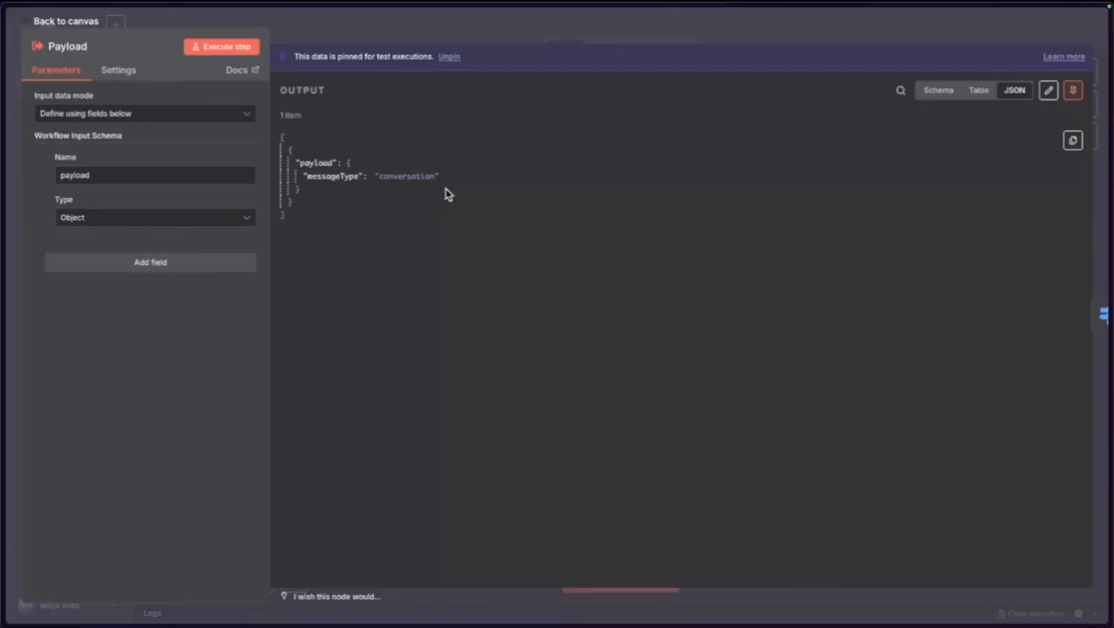
Add a "conversation" entry after messageType in the pinned Payload JSON and save the test data.
left_click(1047, 91)
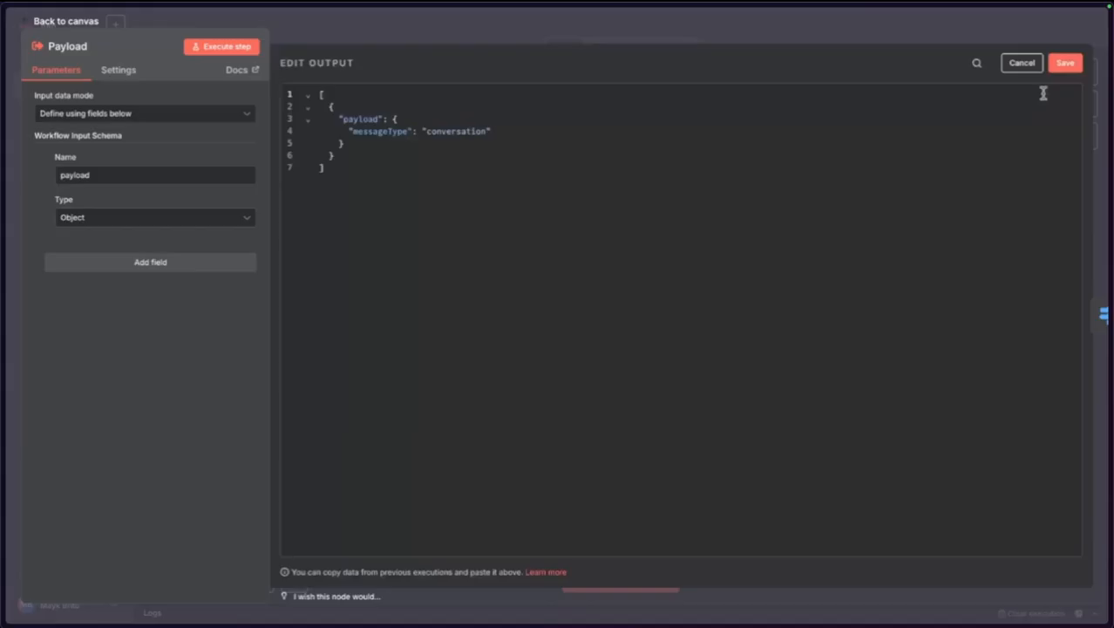
left_click(511, 129)
type(",")
key("Return")
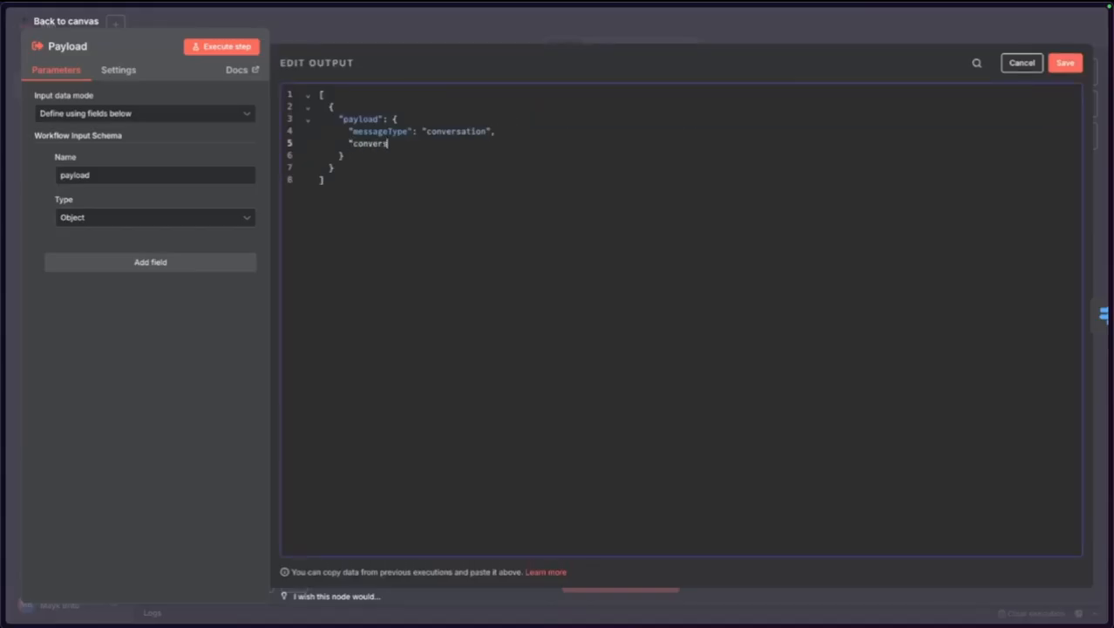
type("\"conversation\": \"Olá")
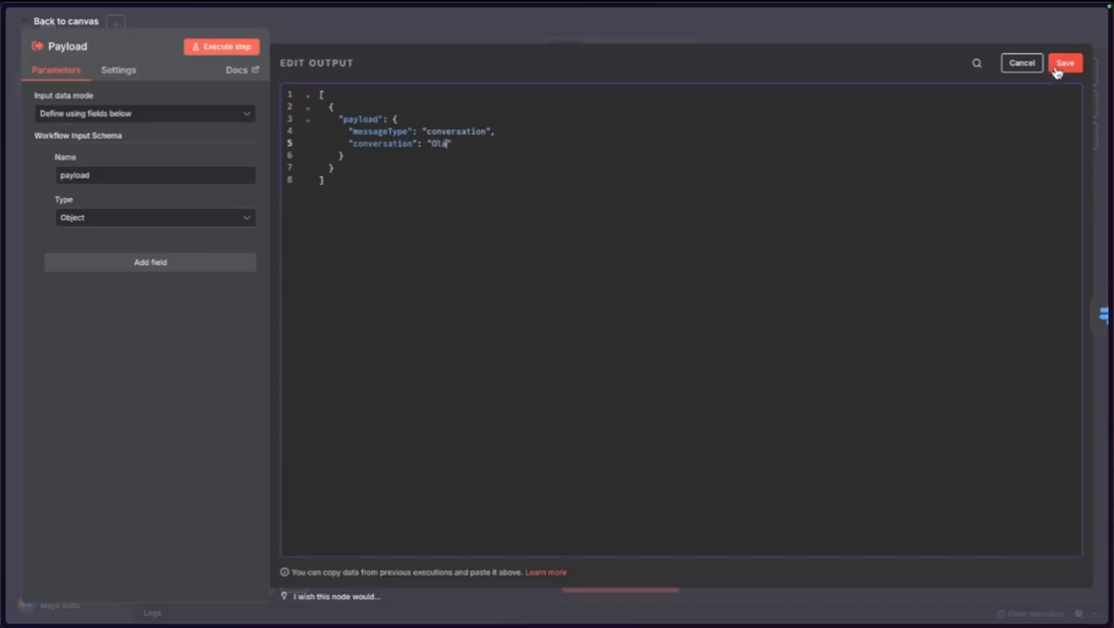
left_click(1059, 68)
left_click(87, 19)
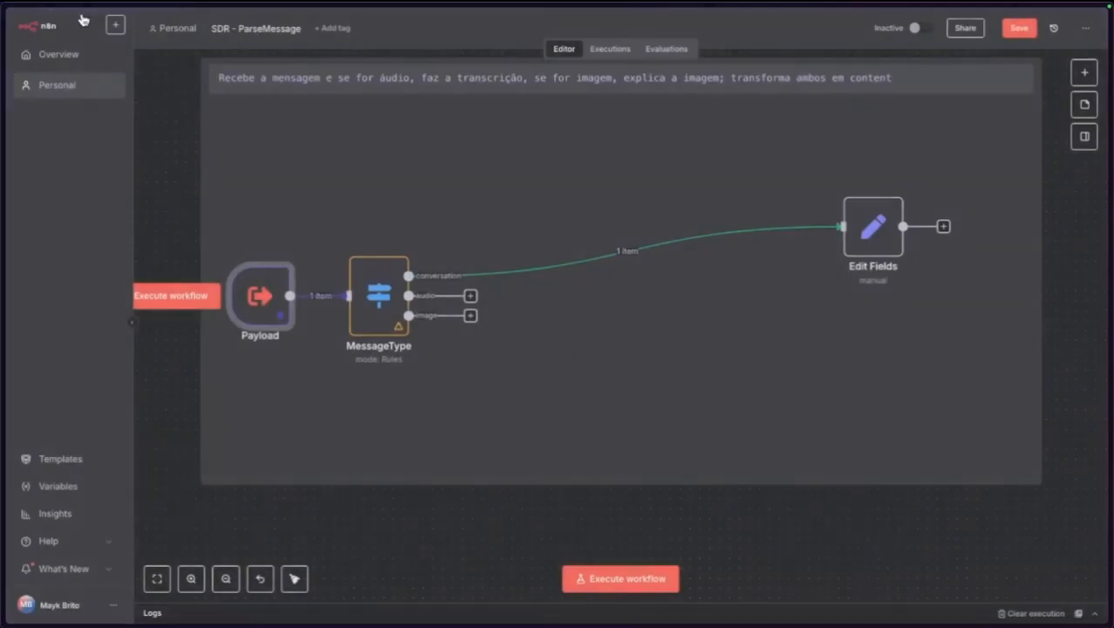
Nudge the Edit Fields node into place and rerun the workflow to refresh its input data.
left_click_drag(640, 222, 629, 212)
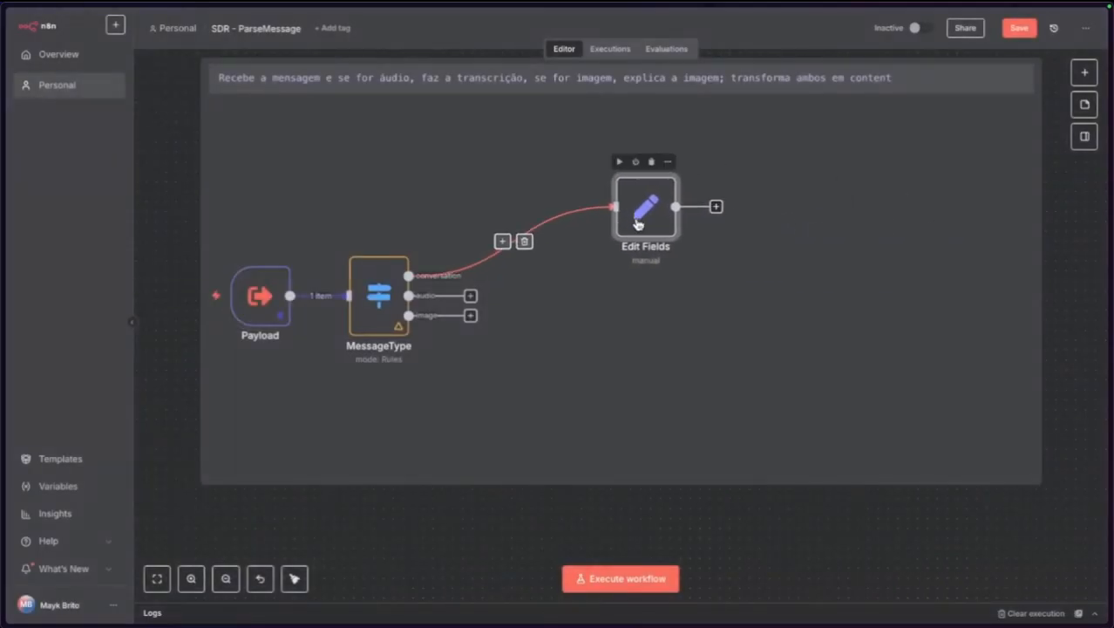
key("F2")
key("BackSpace")
key("Escape")
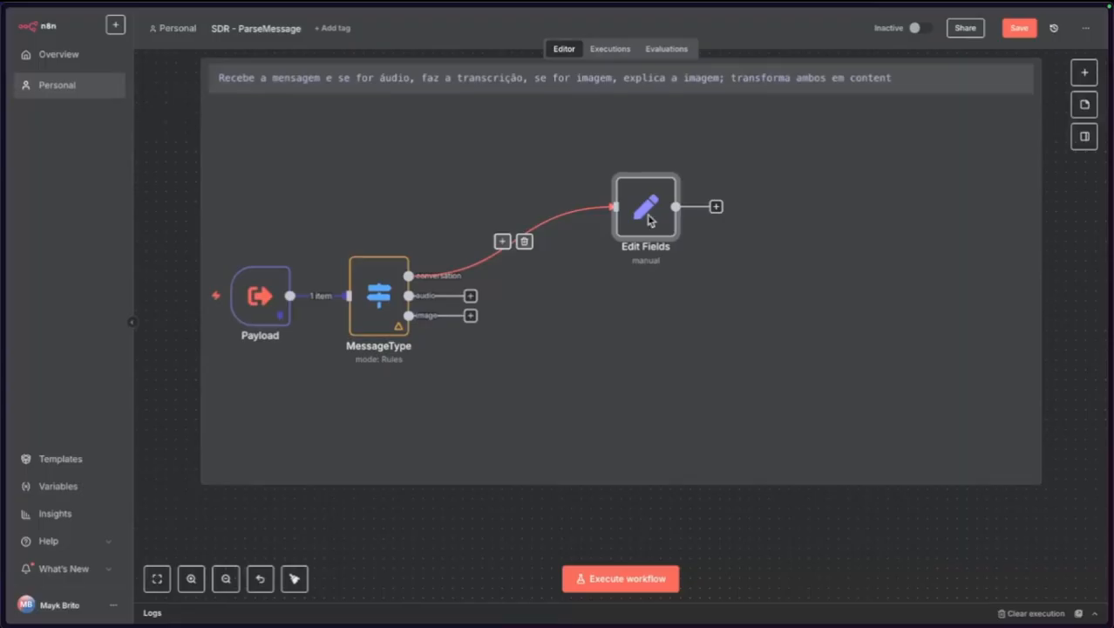
double_click(644, 211)
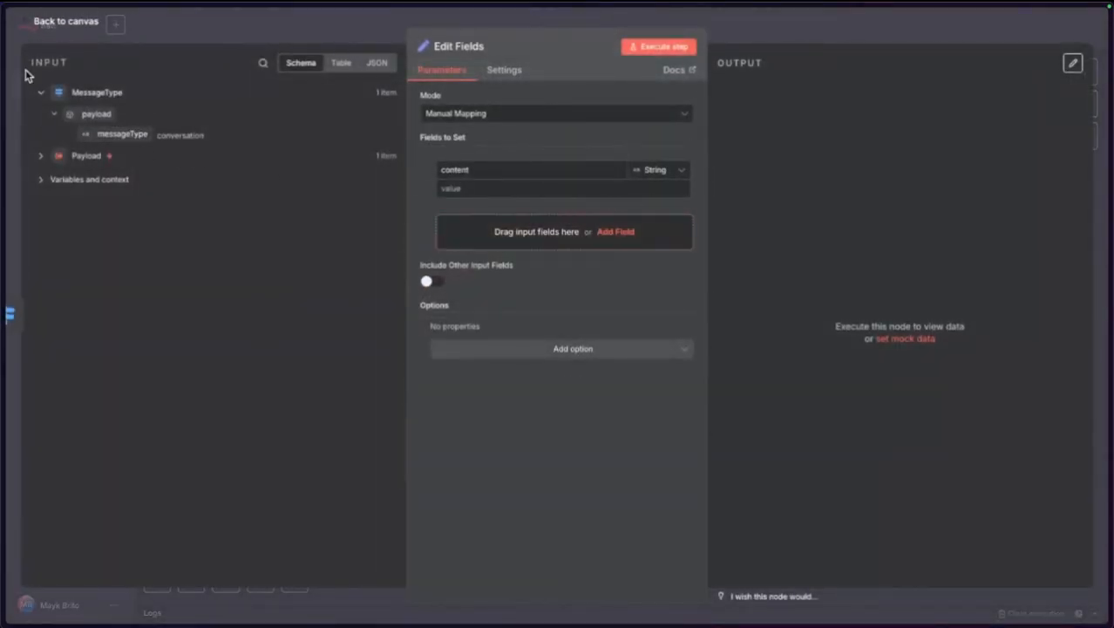
left_click(77, 19)
left_click(194, 296)
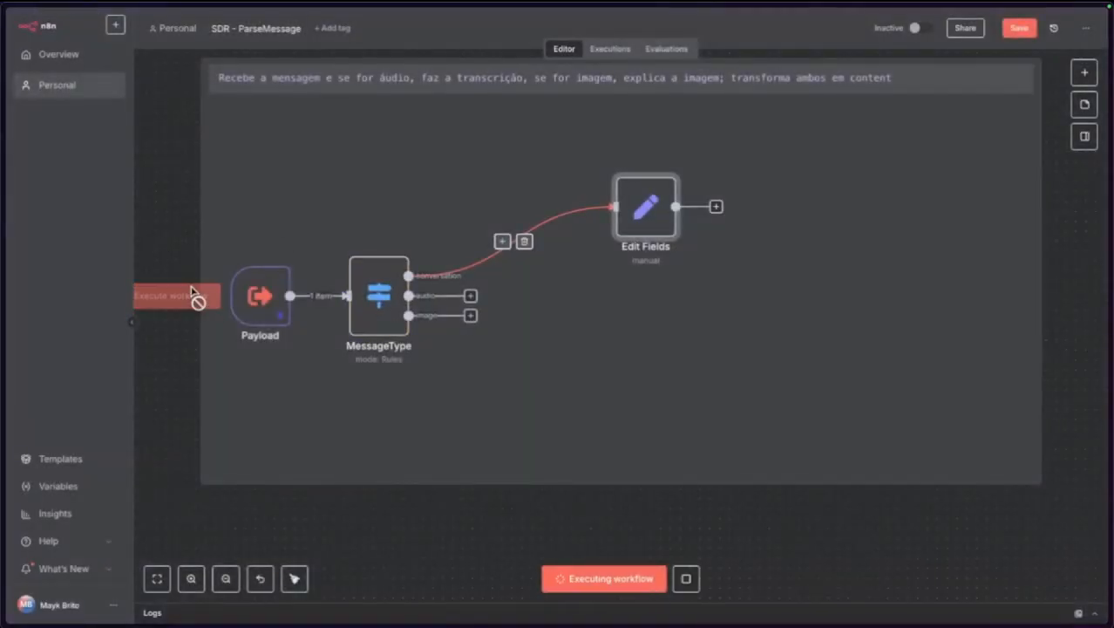
Map the conversation field into the content value of Edit Fields and test it, outputting "Olá".
double_click(649, 219)
left_click_drag(104, 154, 495, 460)
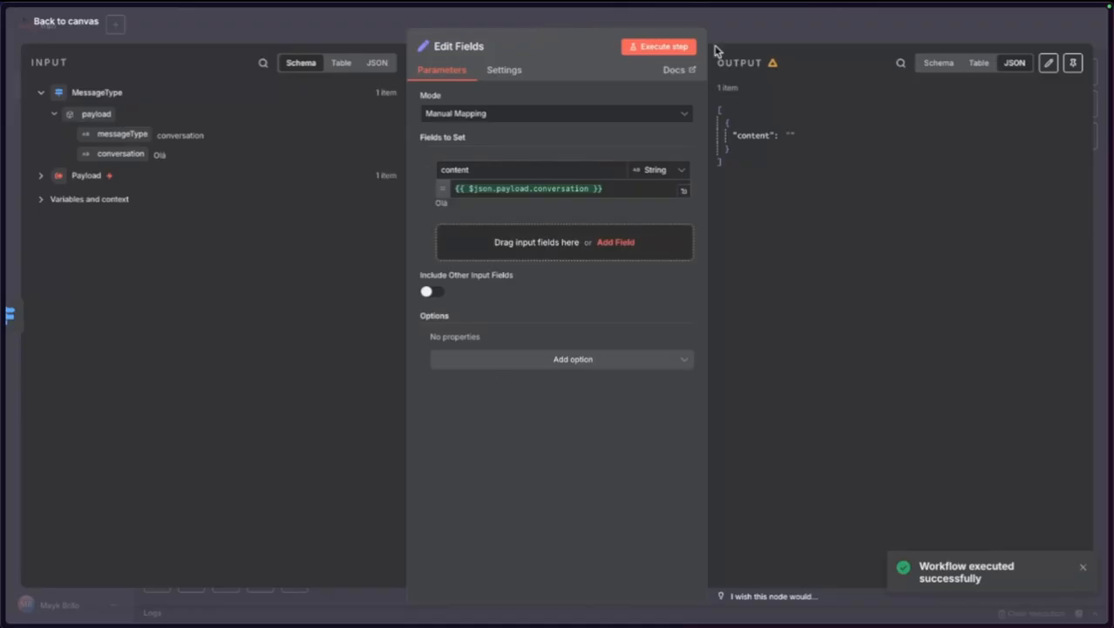
left_click(662, 47)
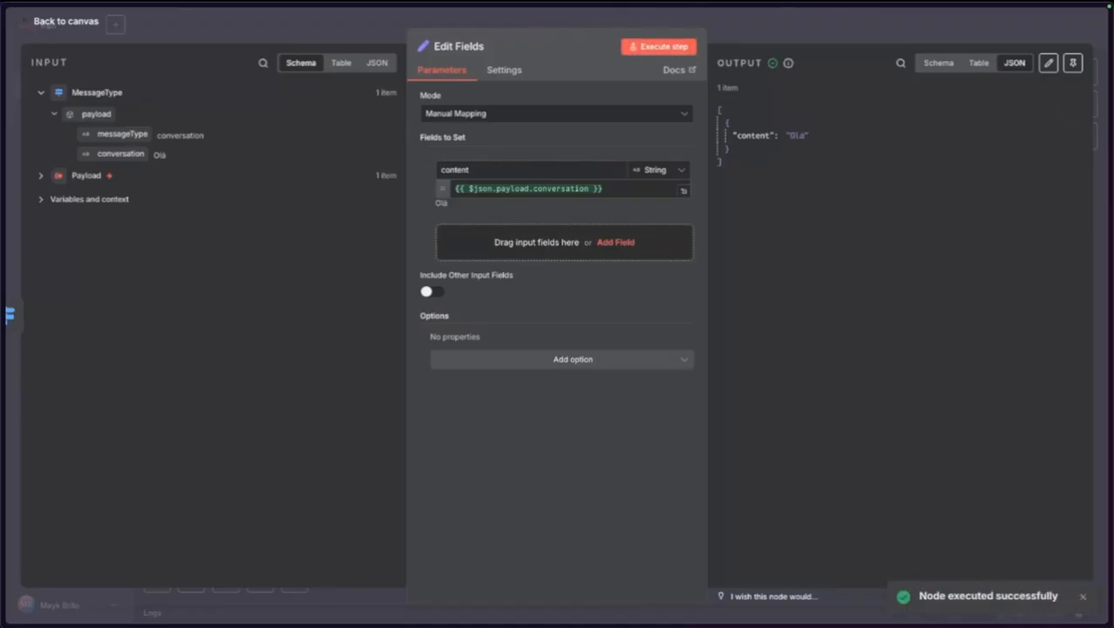
left_click(90, 21)
Rename the Edit Fields node to MessageConversation and save the workflow.
key("F2")
type("Mess")
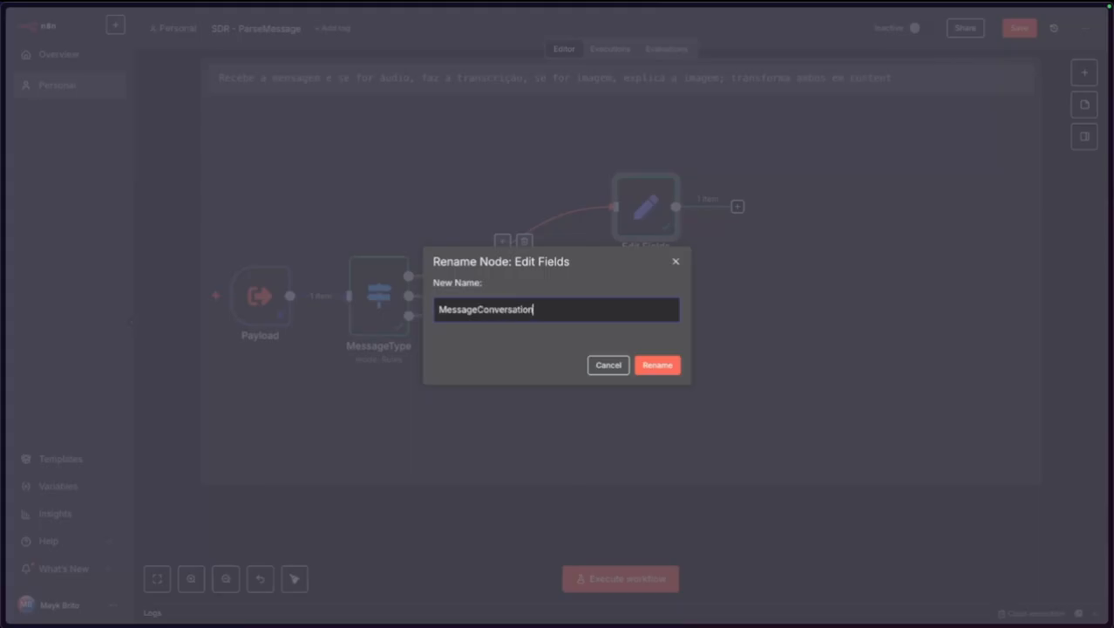
type("ageConversation")
key("Return")
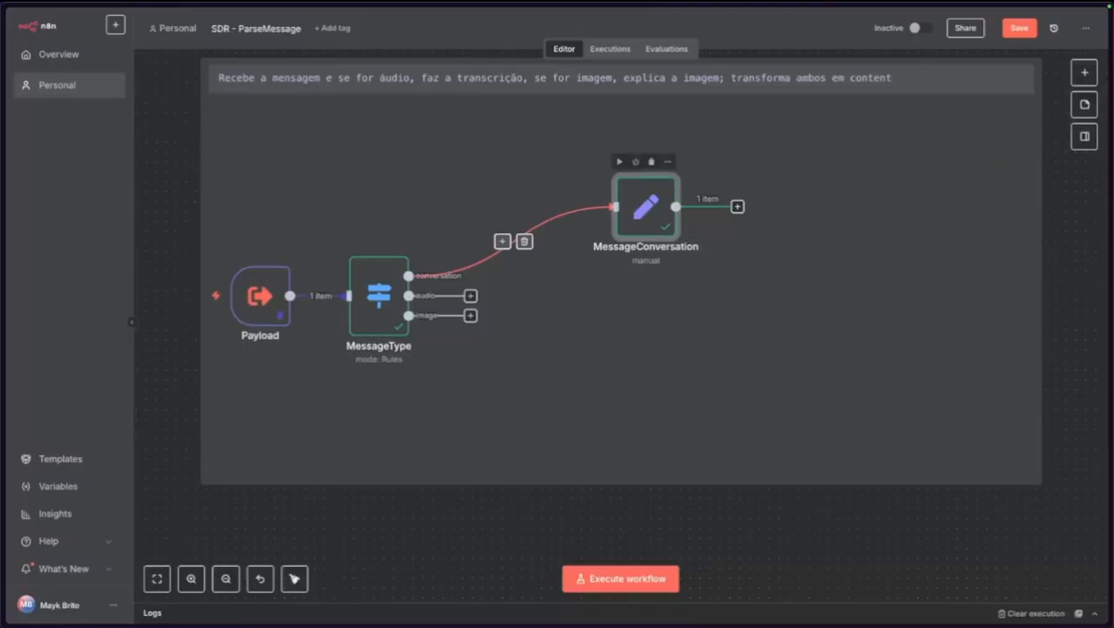
left_click(157, 91)
left_click(1019, 27)
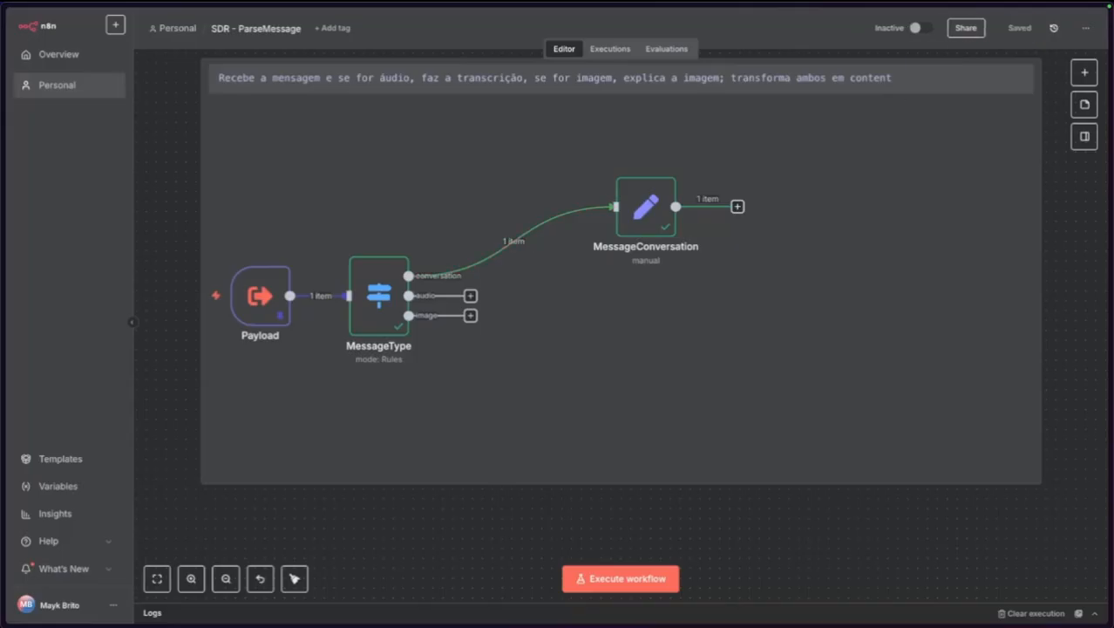